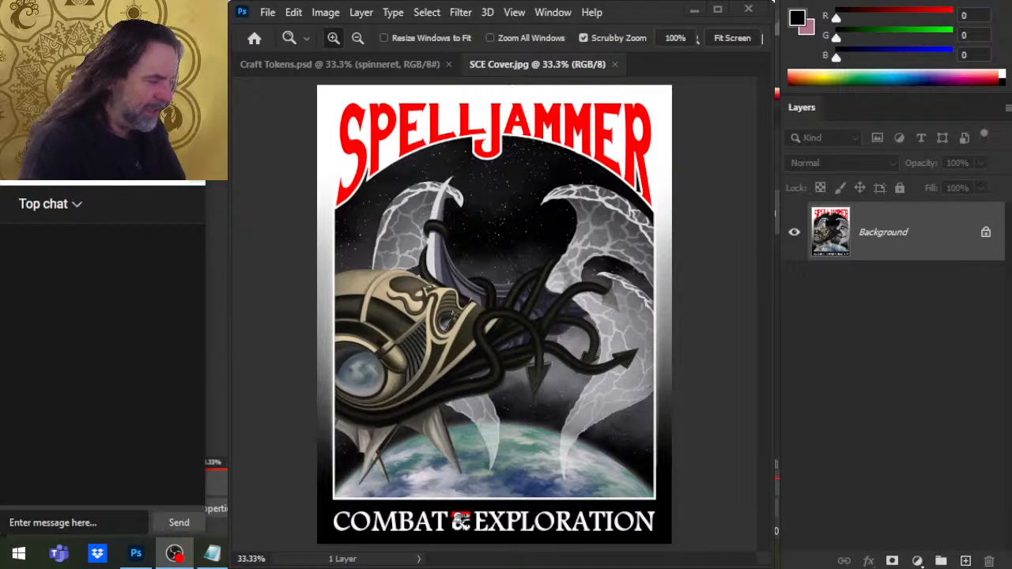
# Switch to the YouTube livestream page in Chrome and like the Spelljammer video.
pyautogui.moveTo(867, 400); pyautogui.dragTo(869, 417)
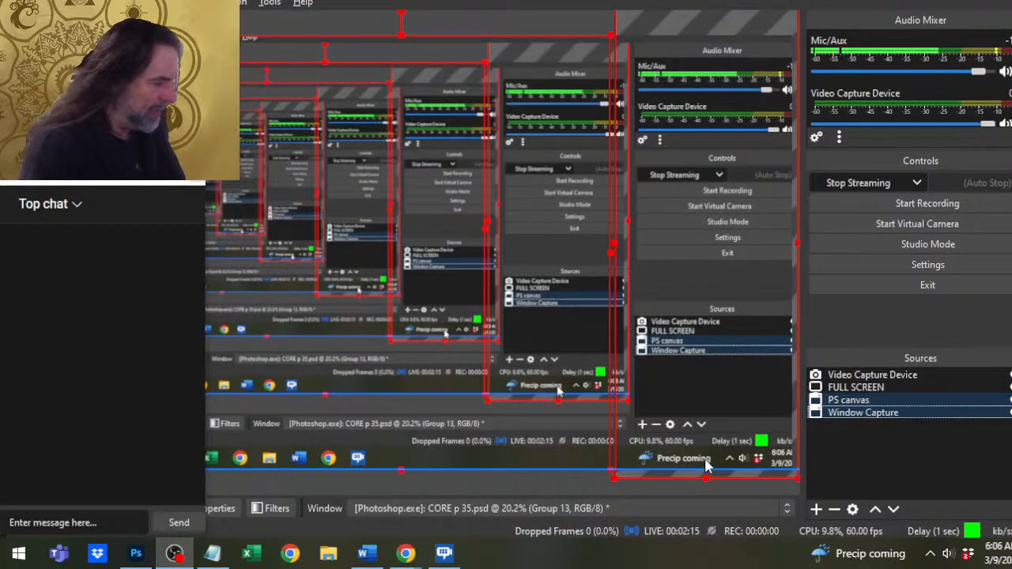
pyautogui.hotkey('alt', 'Tab')
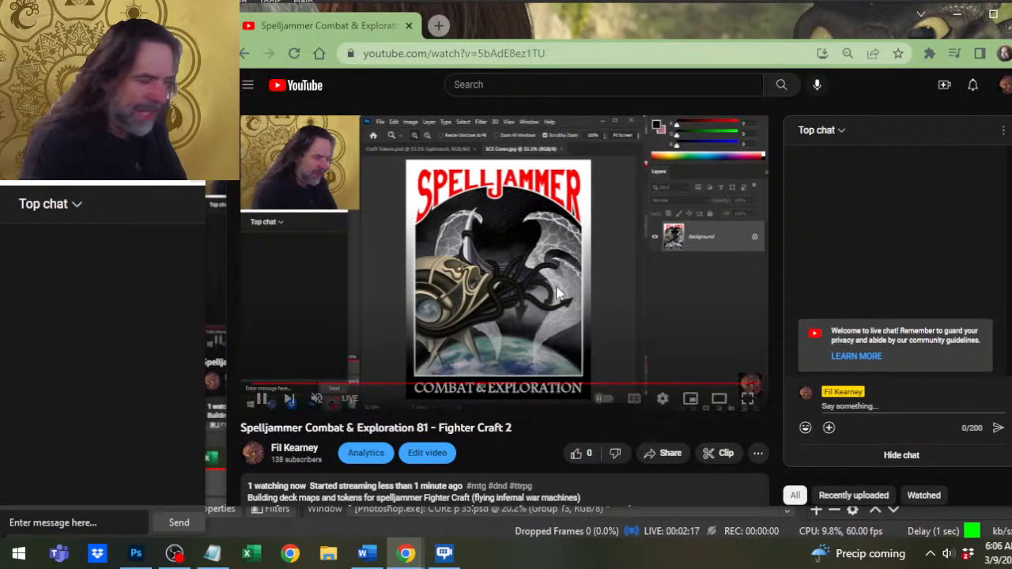
pyautogui.click(574, 453)
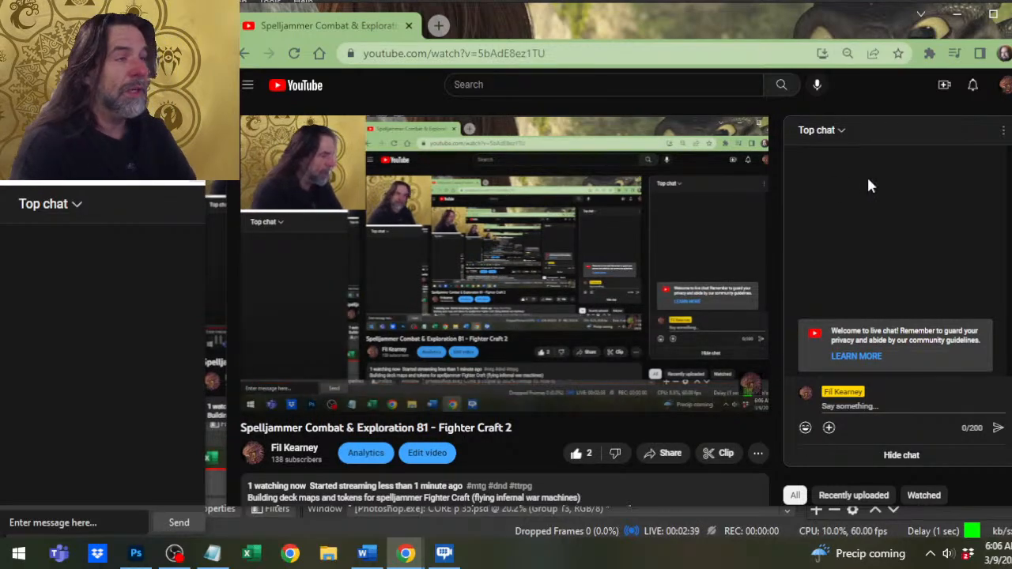
# Switch to Photoshop and close the SCE Cover.jpg image so the craft tokens document is in front.
pyautogui.hotkey('alt', 'Tab')
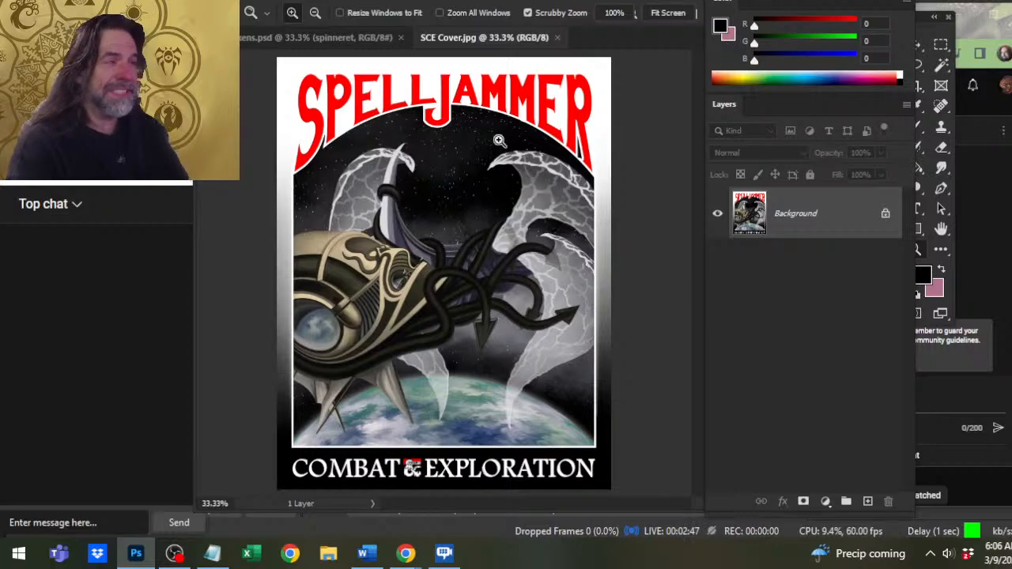
pyautogui.click(558, 37)
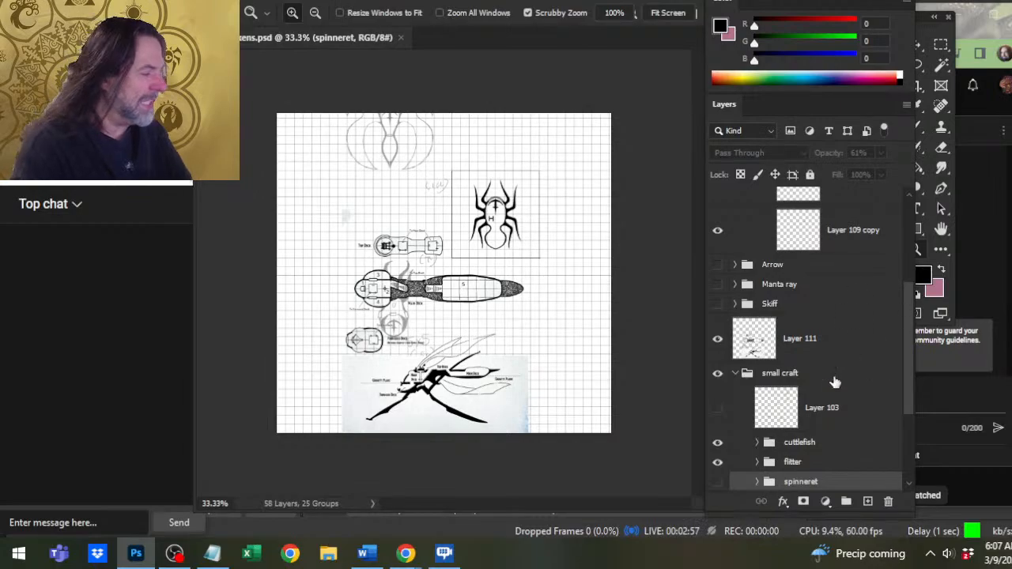
pyautogui.scroll(-3, 840, 392)
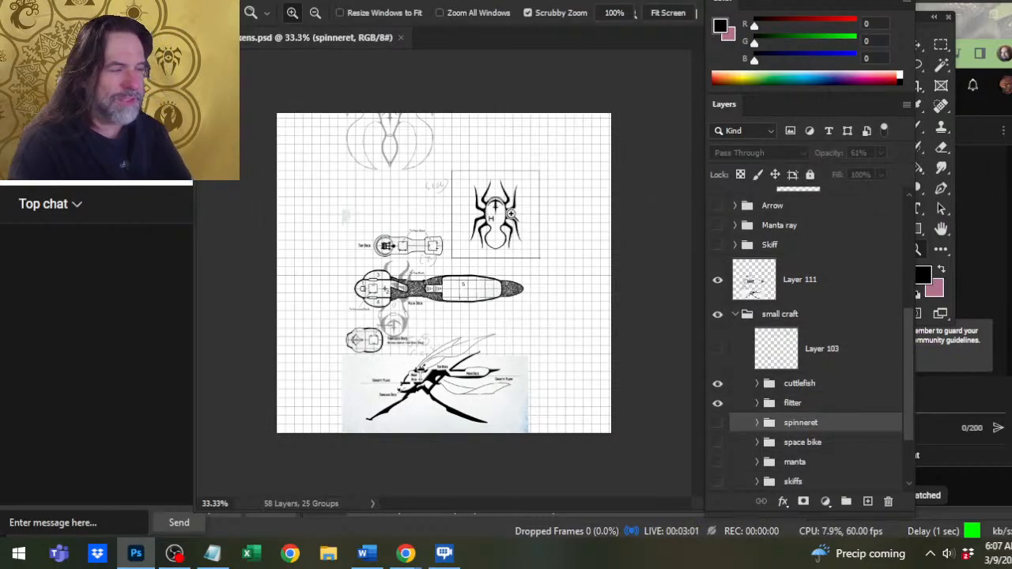
pyautogui.moveTo(521, 229)
pyautogui.mouseDown()
pyautogui.moveTo(541, 231)
pyautogui.moveTo(546, 255)
pyautogui.mouseUp()
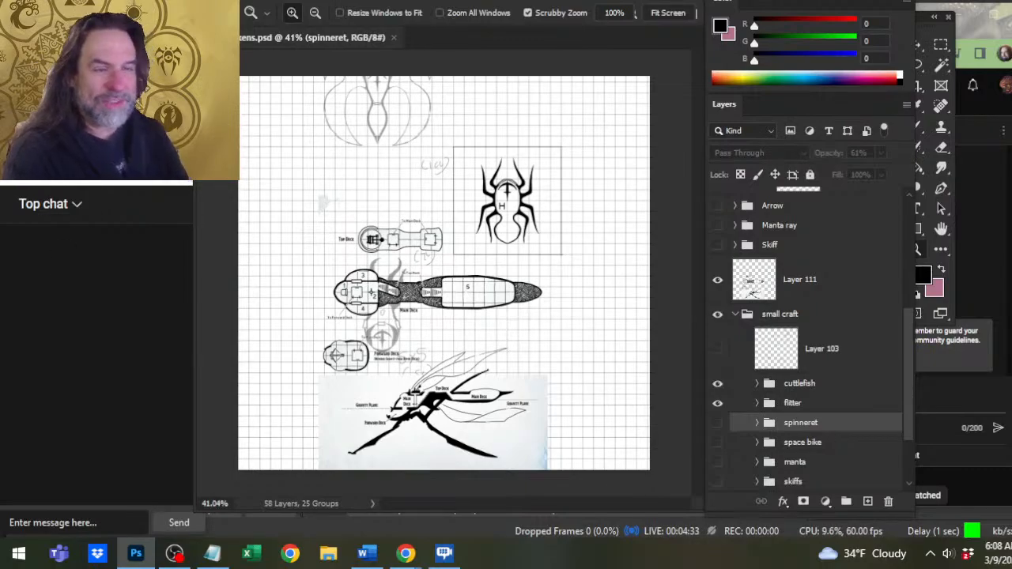
# Nudge the floating live chat window slightly sideways and return to the craft tokens document in Photoshop.
pyautogui.moveTo(132, 181); pyautogui.dragTo(126, 182)
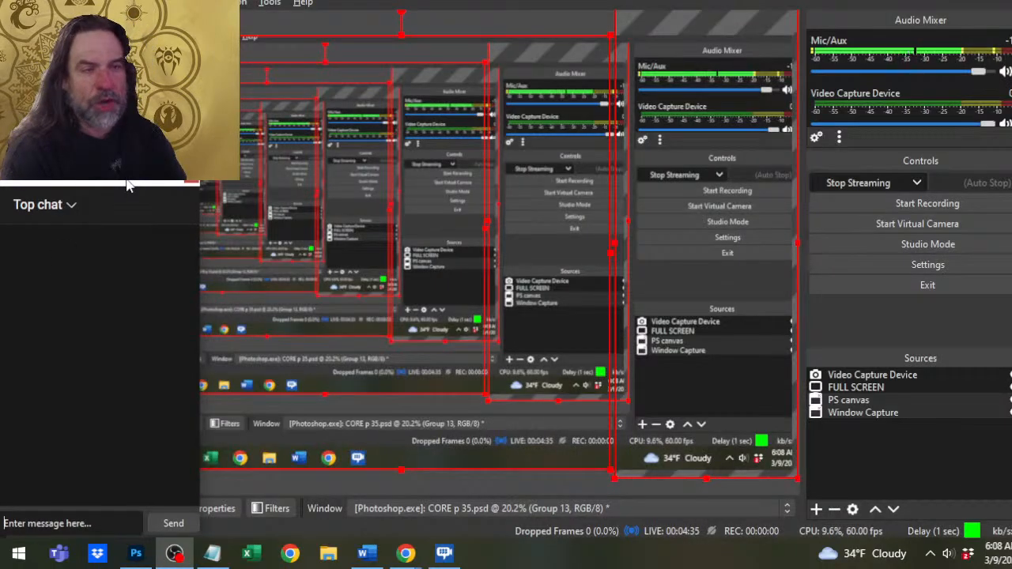
pyautogui.hotkey('alt', 'Tab')
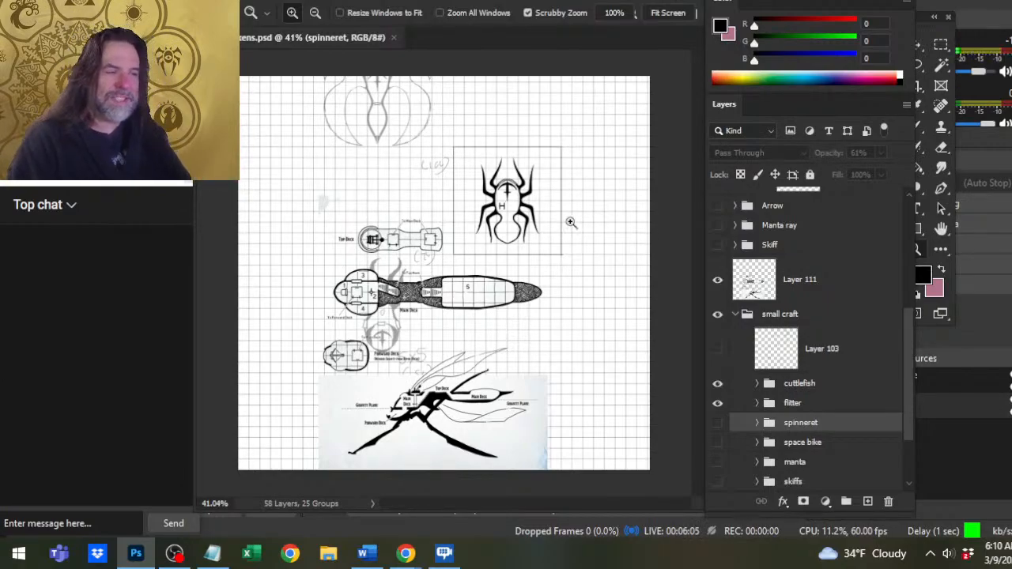
# Toggle the visibility of the Spiderlkng group, Layer 112 copy, Layer 109 copy and Layer 119 copy to check what each contains.
pyautogui.moveTo(571, 223); pyautogui.dragTo(598, 208)
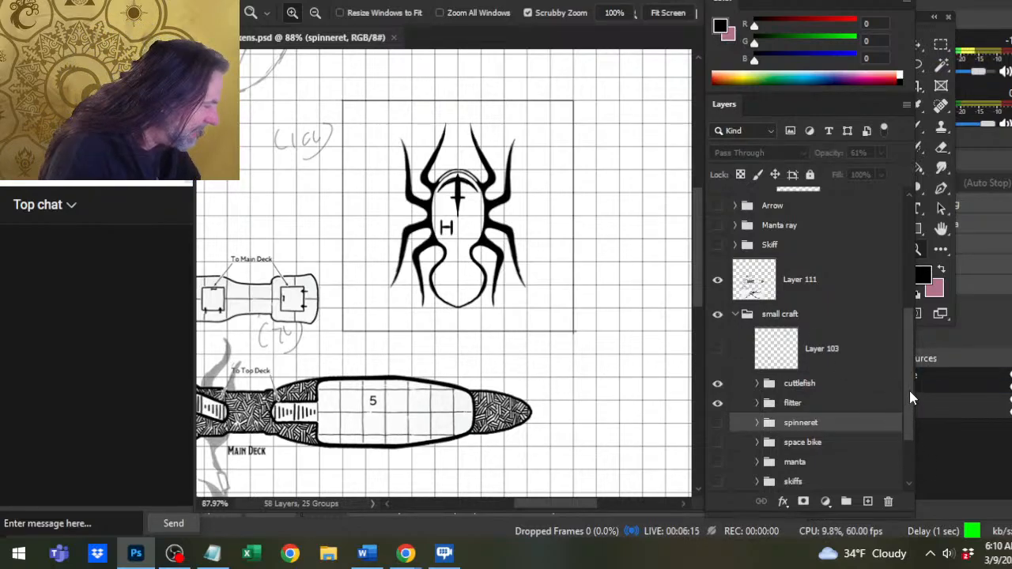
pyautogui.moveTo(909, 391); pyautogui.dragTo(902, 275)
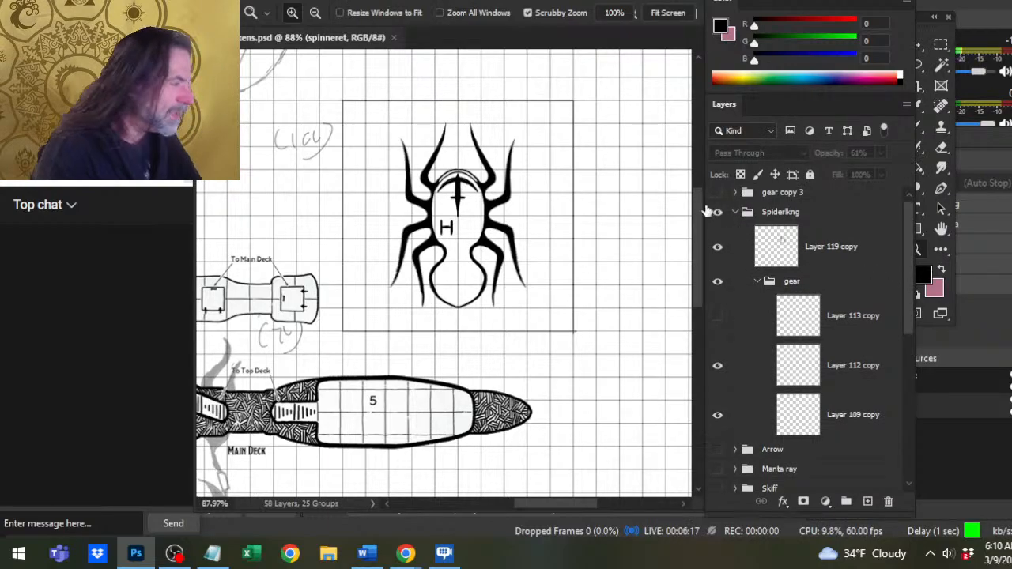
pyautogui.click(717, 212)
pyautogui.click(717, 212)
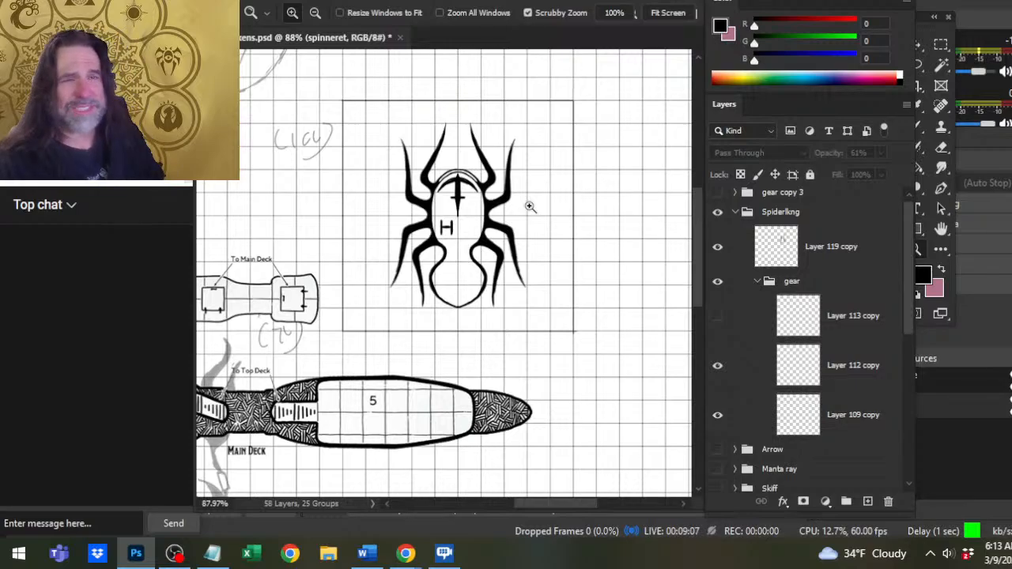
pyautogui.click(717, 367)
pyautogui.click(717, 367)
pyautogui.click(717, 416)
pyautogui.click(716, 416)
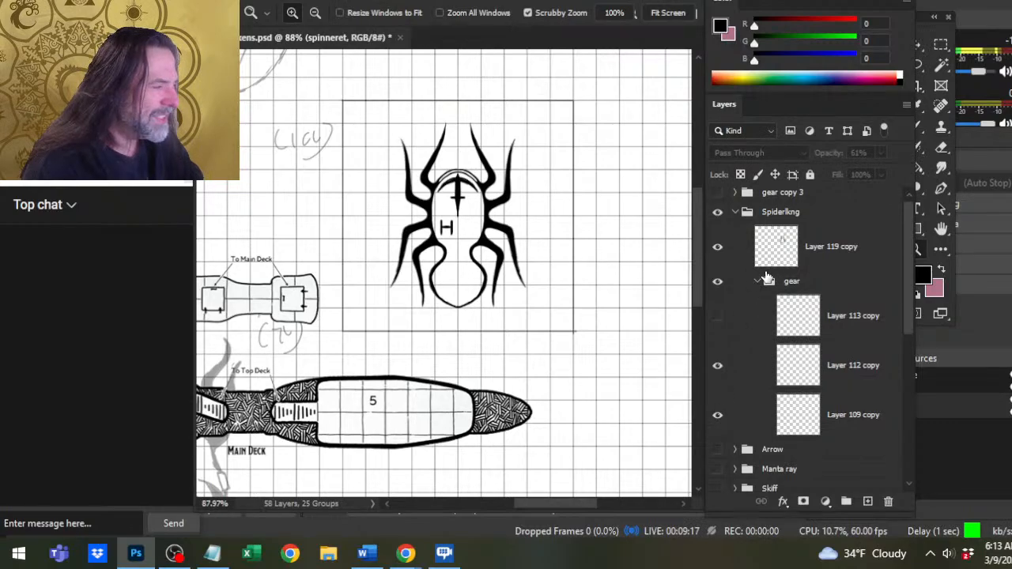
pyautogui.click(759, 281)
pyautogui.click(717, 247)
pyautogui.click(717, 247)
# Lasso the spider's third left leg on Layer 119 copy and cut it onto a new layer.
pyautogui.click(776, 247)
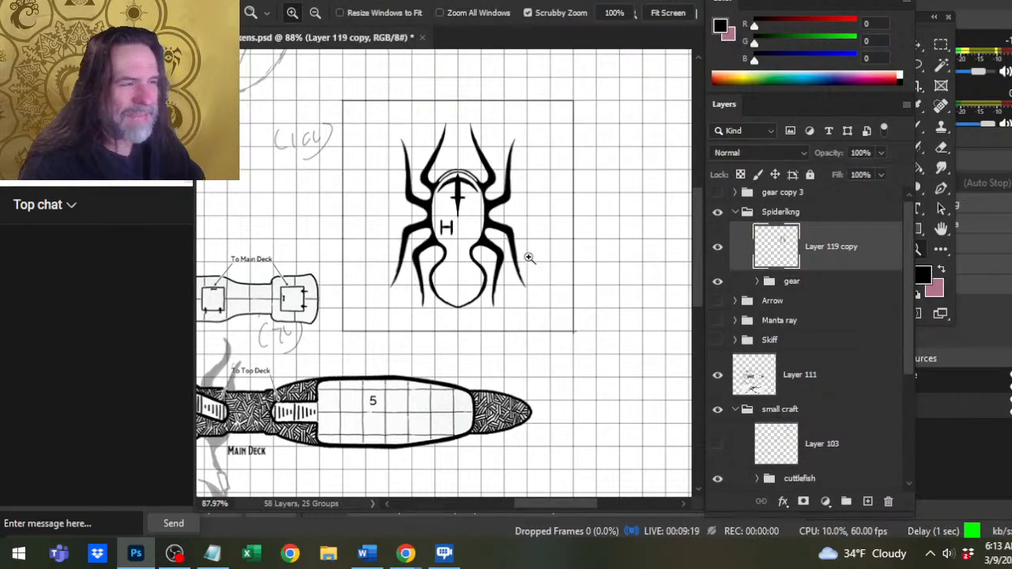
pyautogui.click(416, 241)
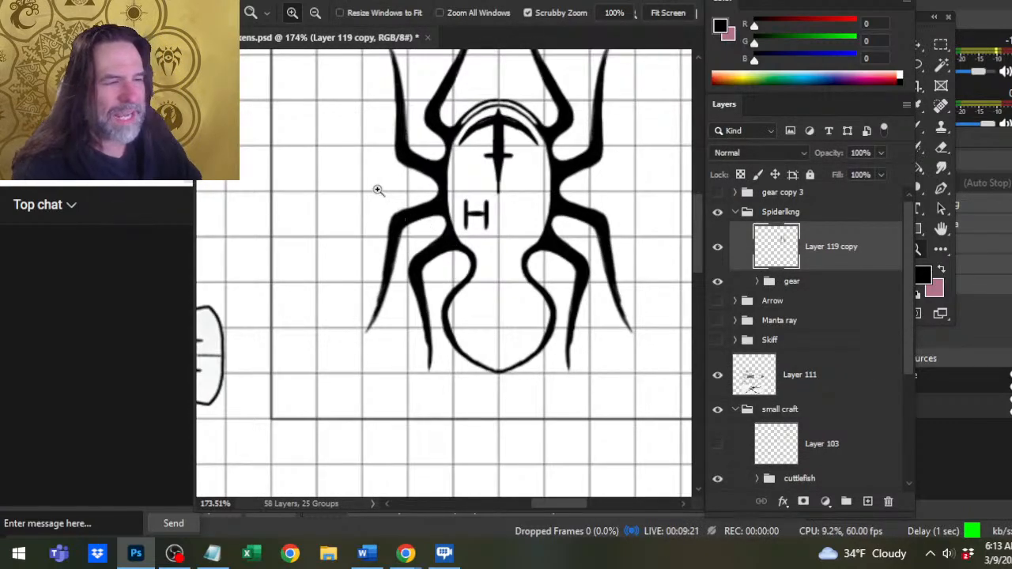
pyautogui.press('l')
pyautogui.moveTo(344, 225)
pyautogui.mouseDown()
pyautogui.moveTo(312, 313)
pyautogui.moveTo(315, 345)
pyautogui.moveTo(379, 355)
pyautogui.moveTo(399, 269)
pyautogui.moveTo(445, 215)
pyautogui.moveTo(440, 188)
pyautogui.moveTo(392, 182)
pyautogui.mouseUp()
pyautogui.hotkey('ctrl', 'd')
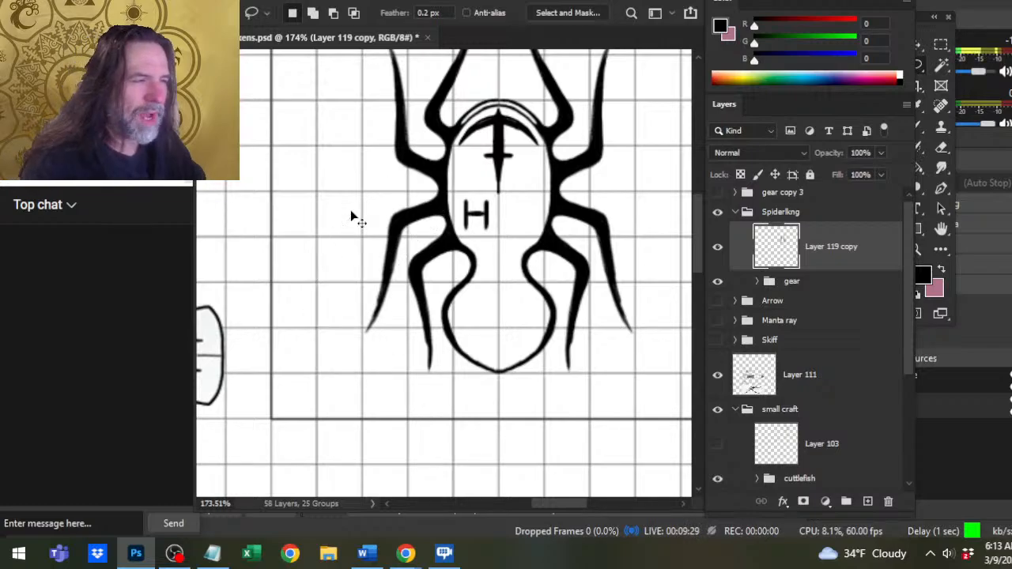
pyautogui.hotkey('ctrl', 'shift', 'j')
# Free Transform the cut leg, rotating it outward by about 27 degrees and placing it back against the body.
pyautogui.rightClick(471, 172)
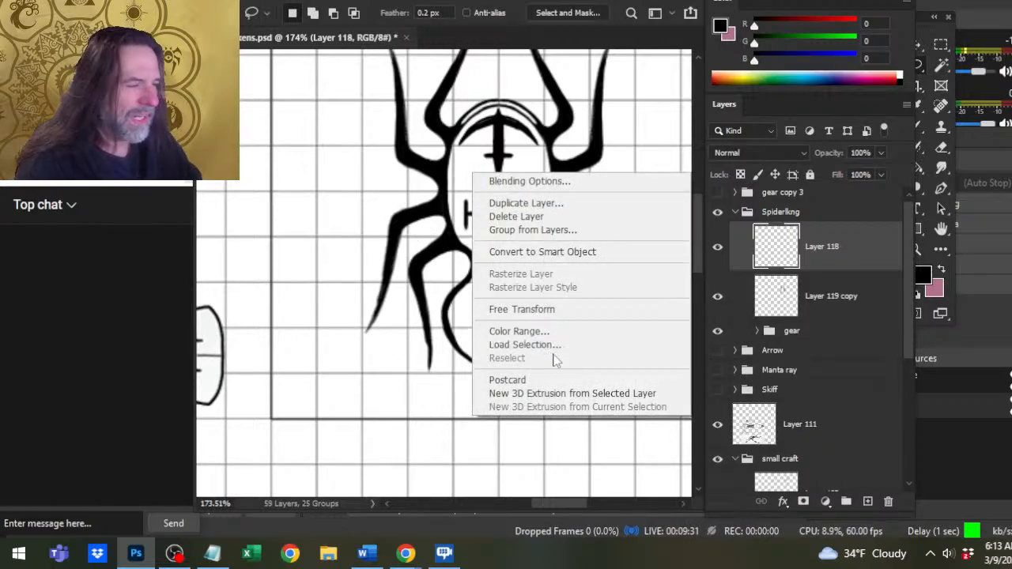
pyautogui.click(564, 310)
pyautogui.moveTo(518, 133); pyautogui.dragTo(576, 173)
pyautogui.moveTo(428, 245); pyautogui.dragTo(419, 223)
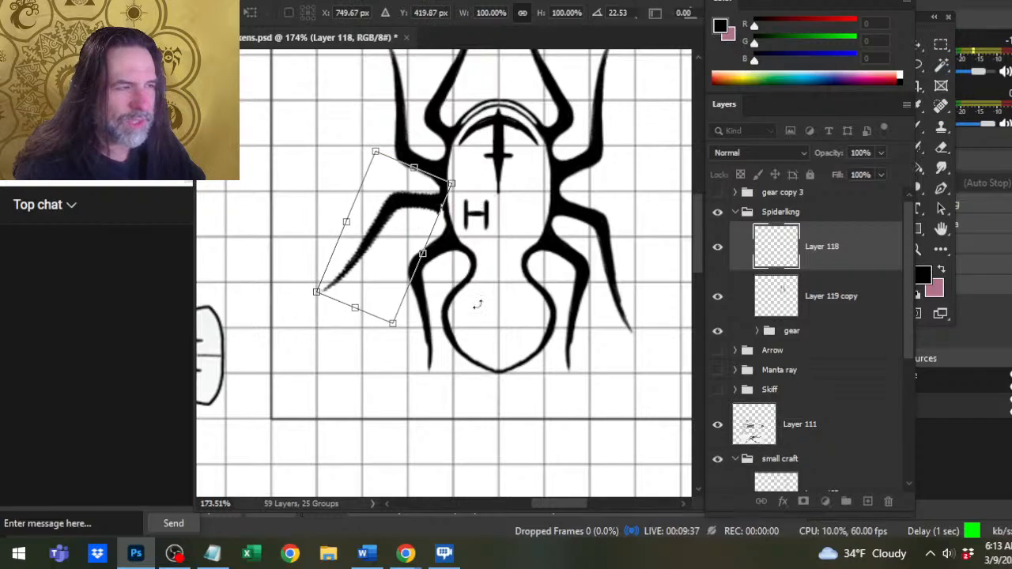
pyautogui.moveTo(653, 117); pyautogui.dragTo(653, 136)
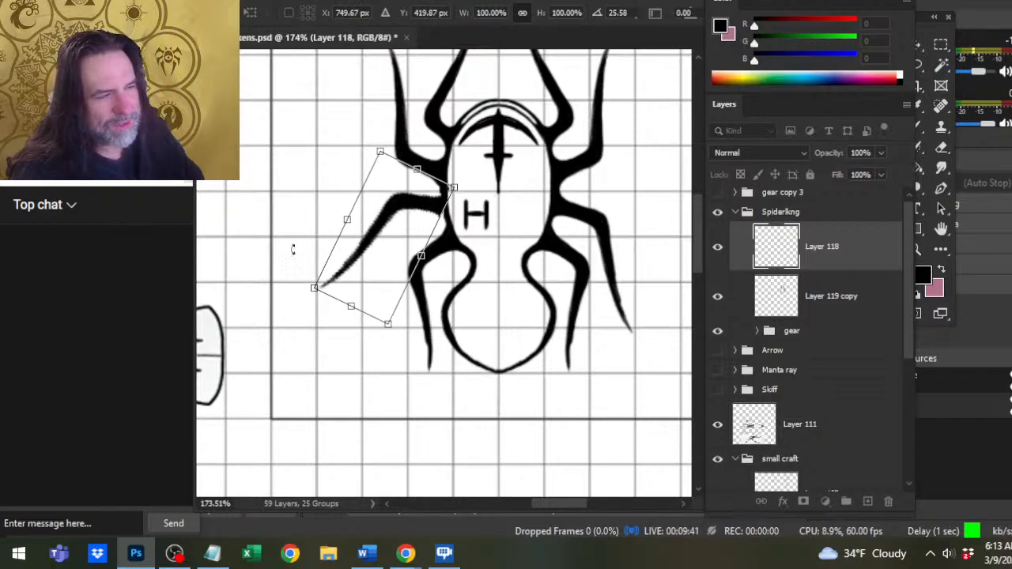
pyautogui.moveTo(499, 135); pyautogui.dragTo(505, 131)
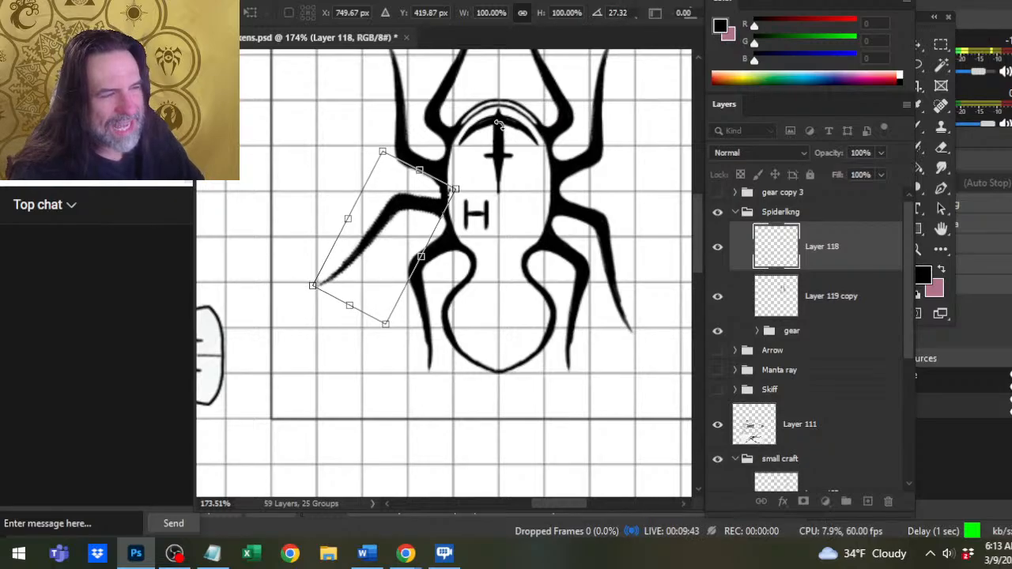
pyautogui.press('Return')
pyautogui.press('v')
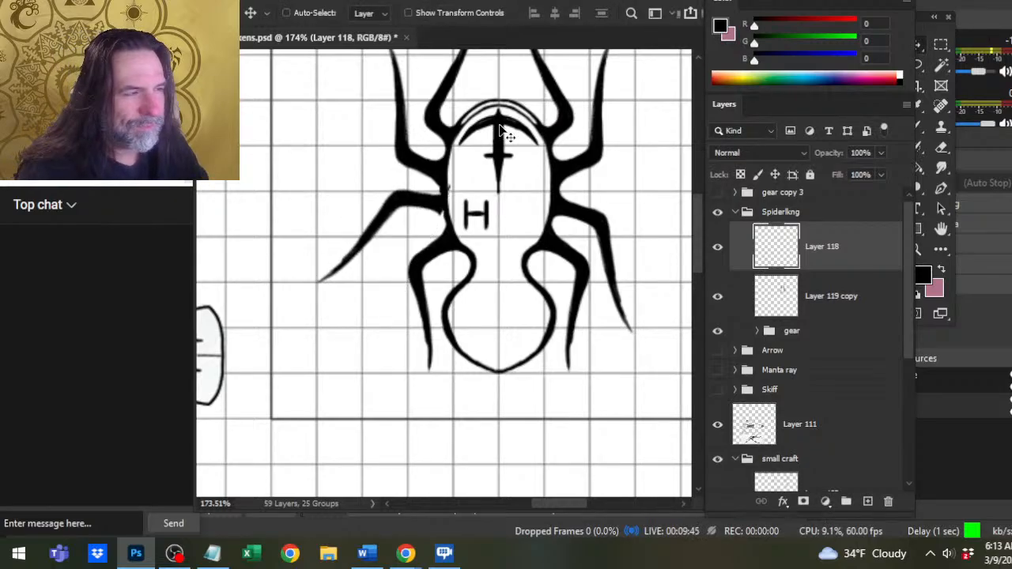
pyautogui.hotkey('ctrl', 's')
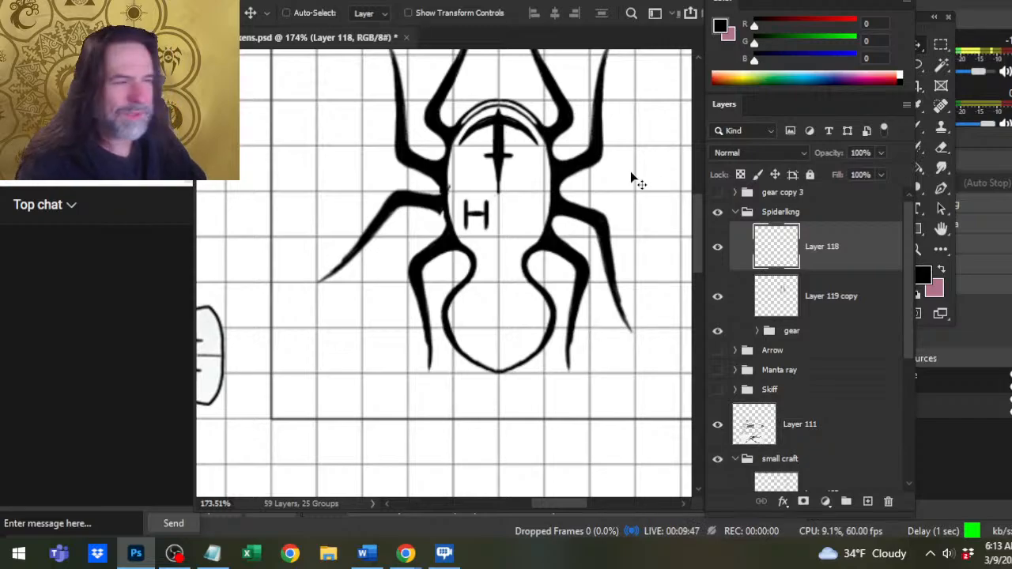
# Erase the stray marks inside the body outline where the rotated leg attaches, using a 20 px eraser.
pyautogui.press('z')
pyautogui.moveTo(452, 323); pyautogui.dragTo(402, 339)
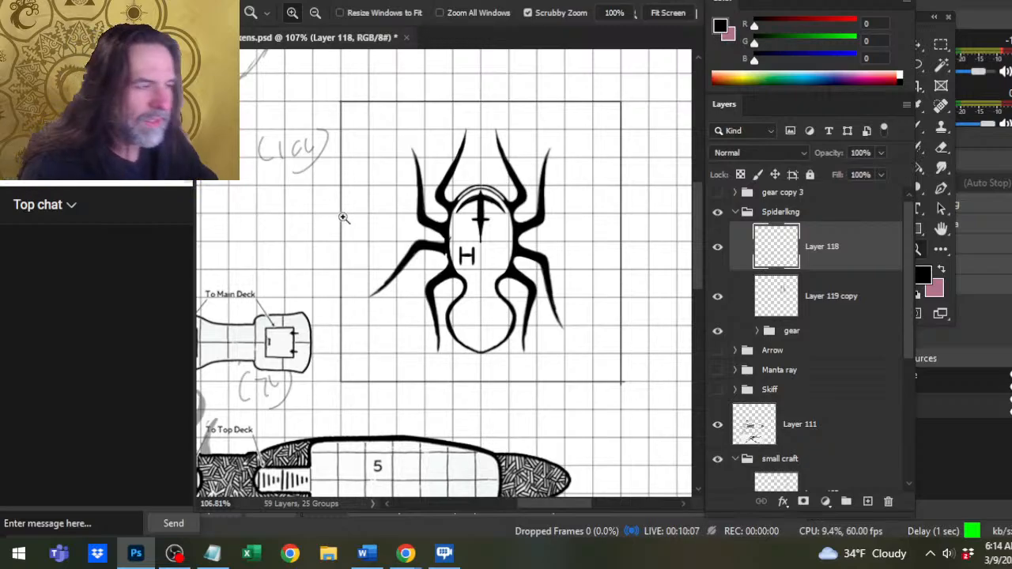
pyautogui.moveTo(436, 242); pyautogui.dragTo(466, 259)
pyautogui.press('e')
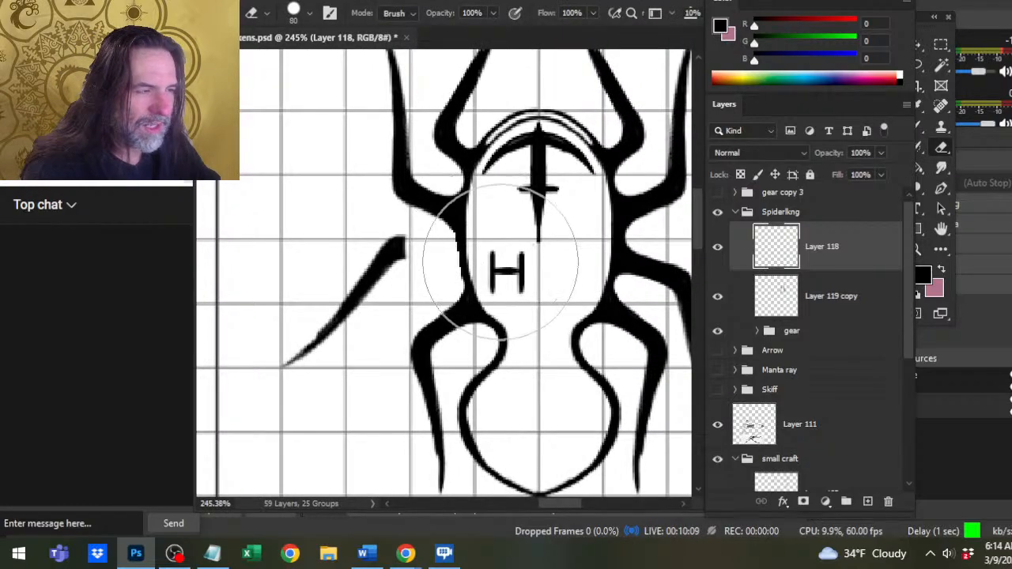
pyautogui.press('[')
pyautogui.press('[')
pyautogui.press('[')
pyautogui.press('[')
pyautogui.press('[')
pyautogui.press('[')
pyautogui.press('[')
pyautogui.press('[')
pyautogui.press('[')
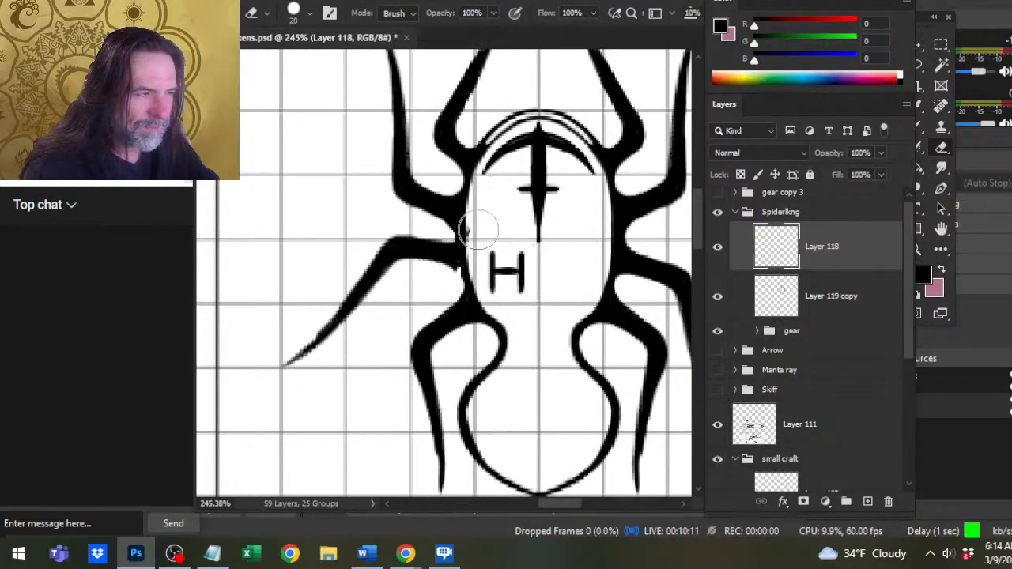
# Paint the upper edge of the rotated leg's joint into the body with a 2 px black brush.
pyautogui.press('b')
pyautogui.press('[')
pyautogui.press('[')
pyautogui.press('[')
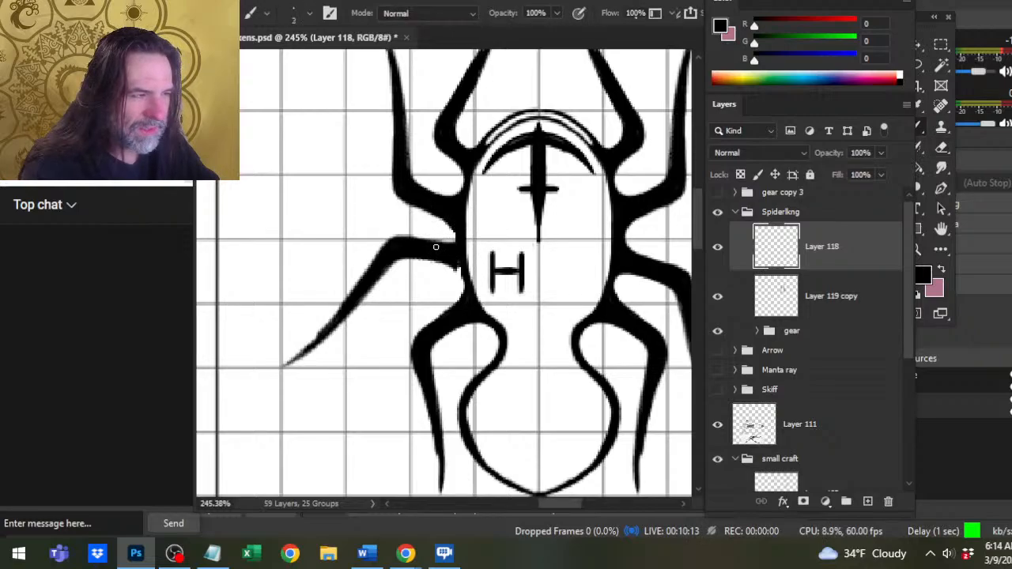
pyautogui.moveTo(436, 248); pyautogui.dragTo(449, 248)
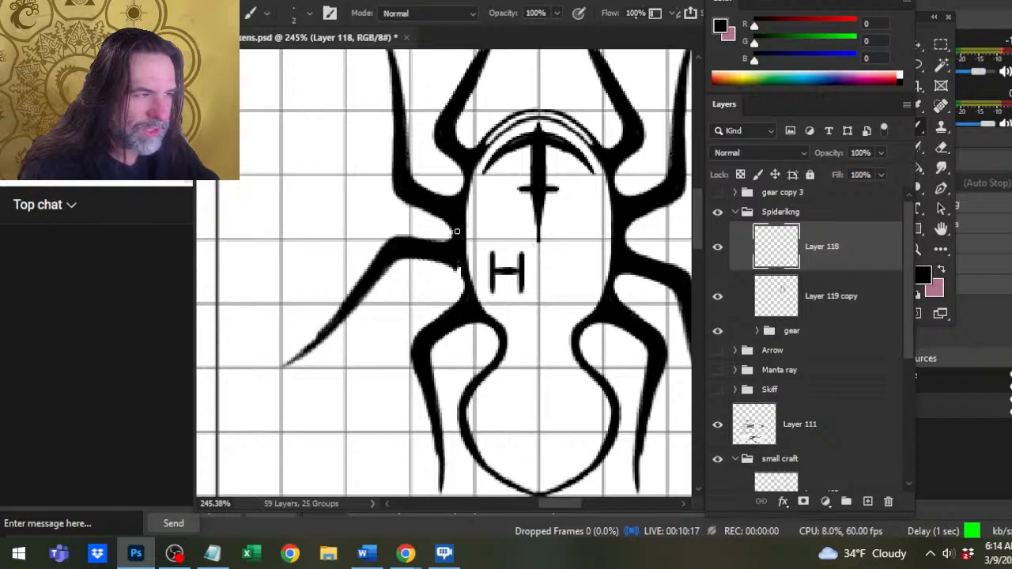
pyautogui.press('e')
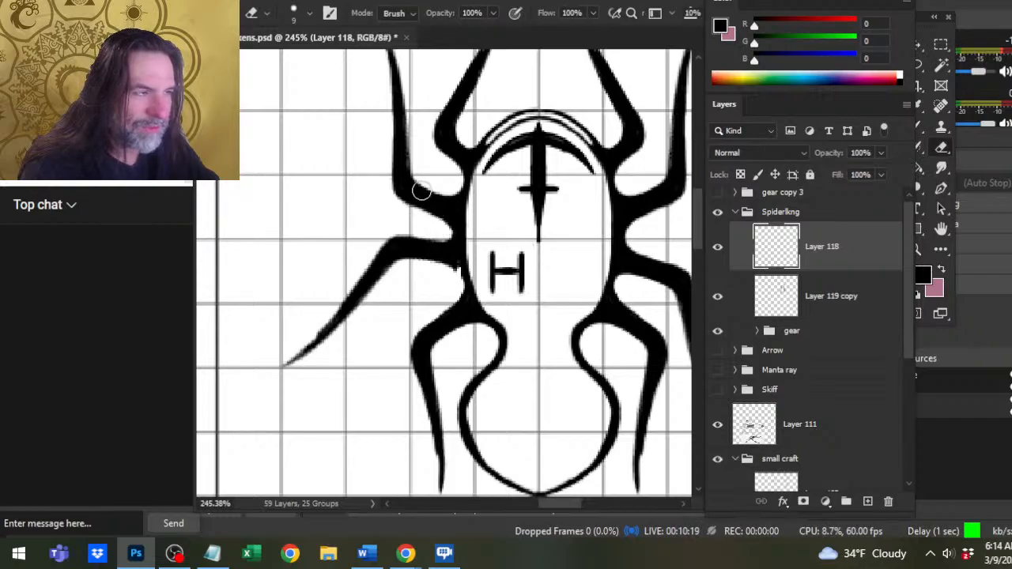
# Smooth the underside of the rotated leg's joint, filling with the 2 px brush and trimming with the 9 px eraser.
pyautogui.press('b')
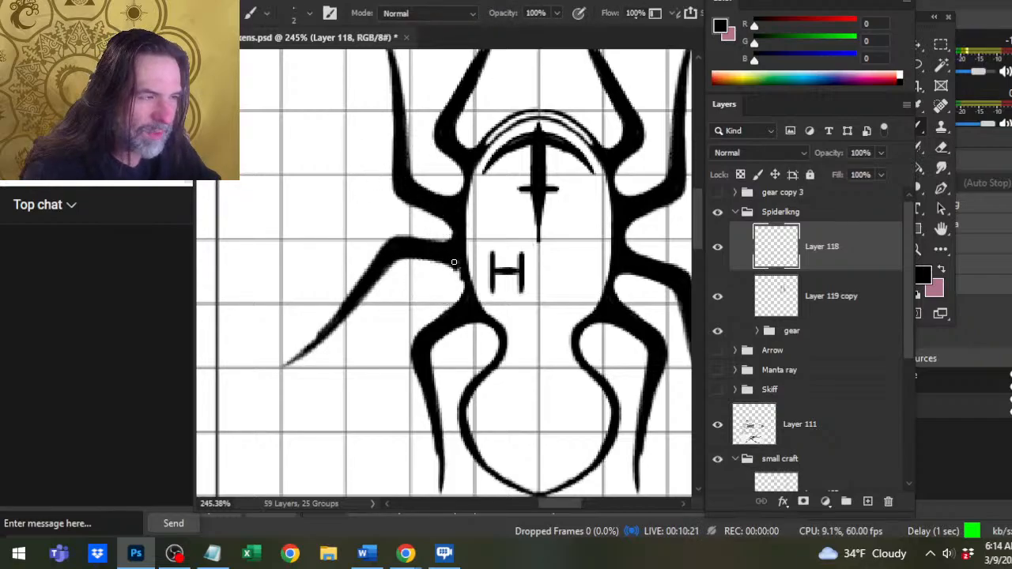
pyautogui.press('e')
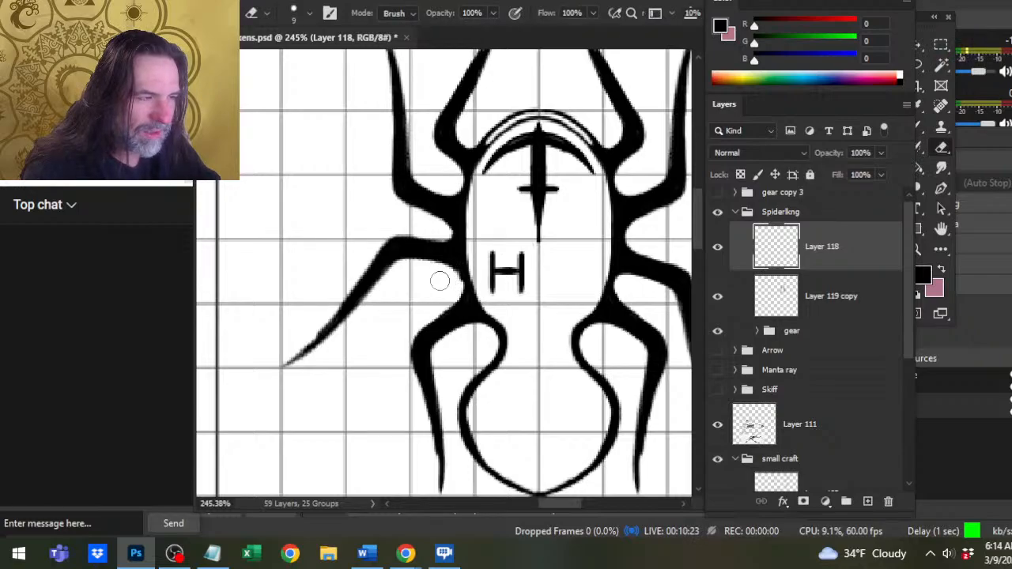
pyautogui.press('b')
pyautogui.moveTo(450, 266)
pyautogui.mouseDown()
pyautogui.moveTo(464, 292)
pyautogui.moveTo(453, 304)
pyautogui.moveTo(461, 284)
pyautogui.moveTo(461, 293)
pyautogui.mouseUp()
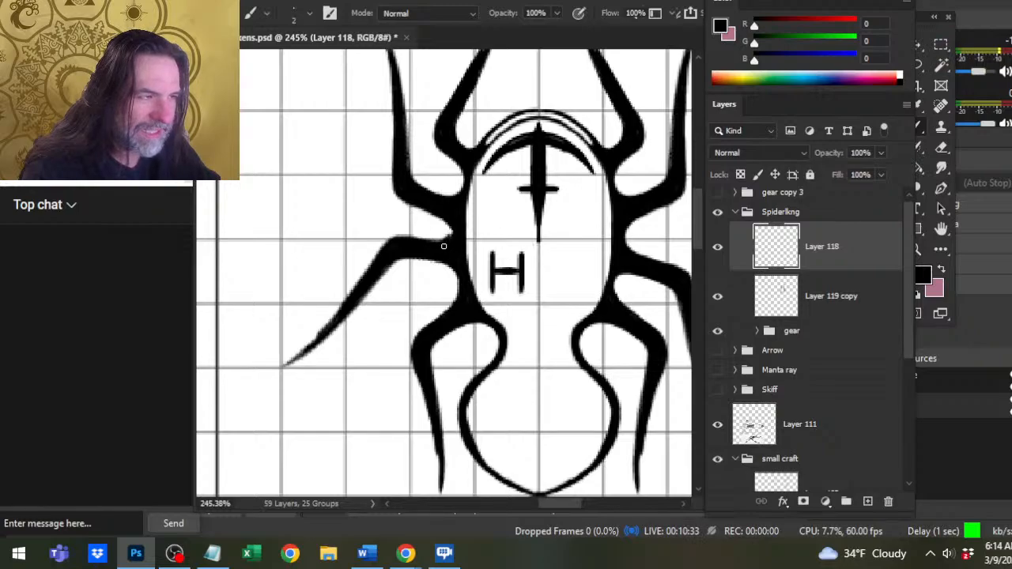
# Round off the notch between the second and third left legs by alternately erasing and painting its edge.
pyautogui.press('e')
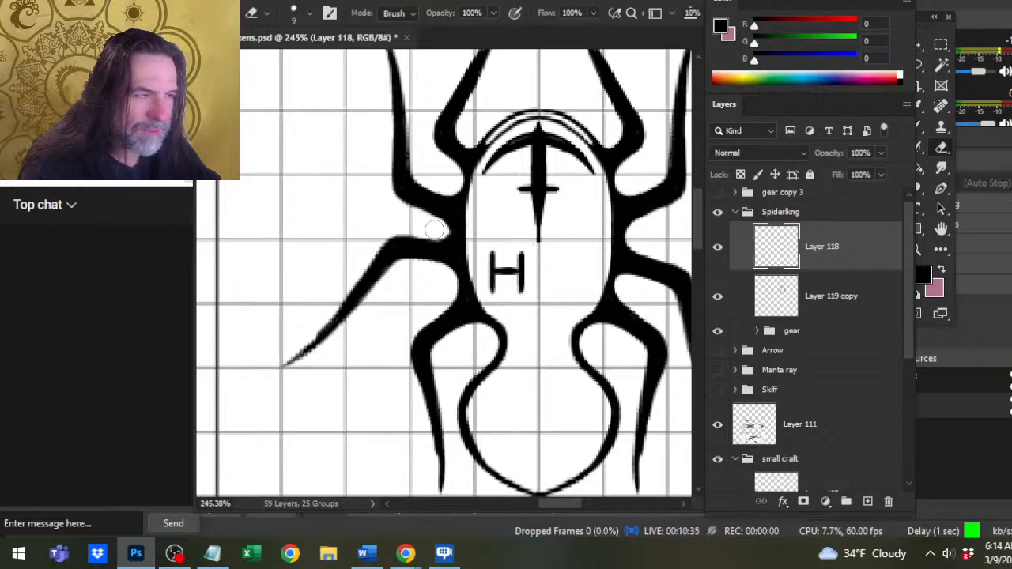
pyautogui.press('b')
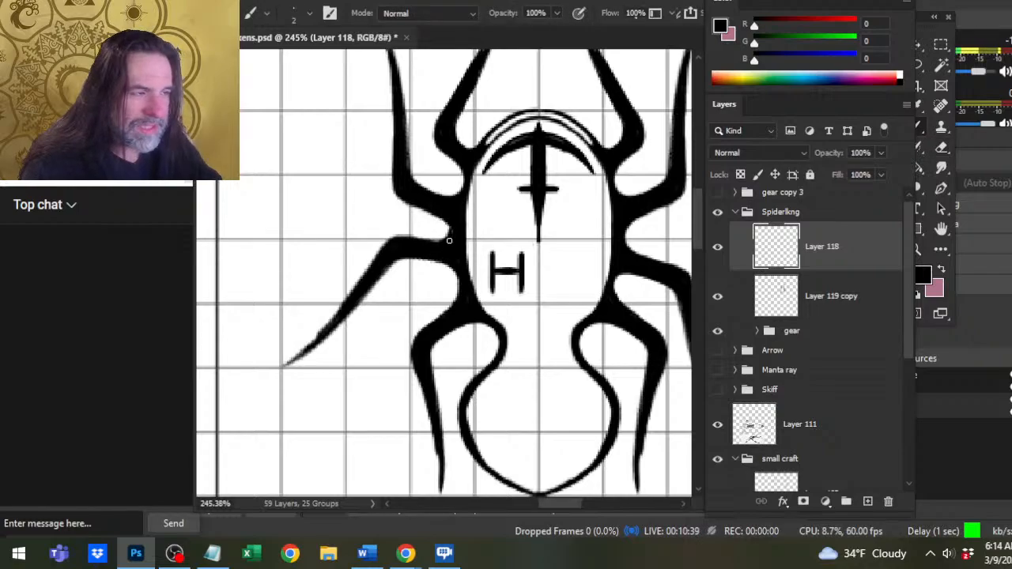
pyautogui.press('e')
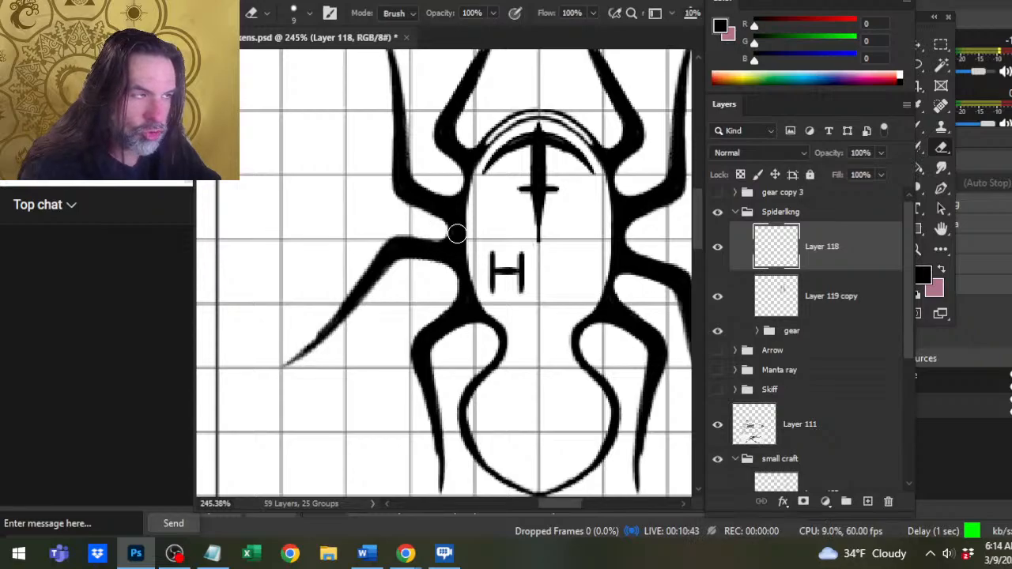
pyautogui.press('b')
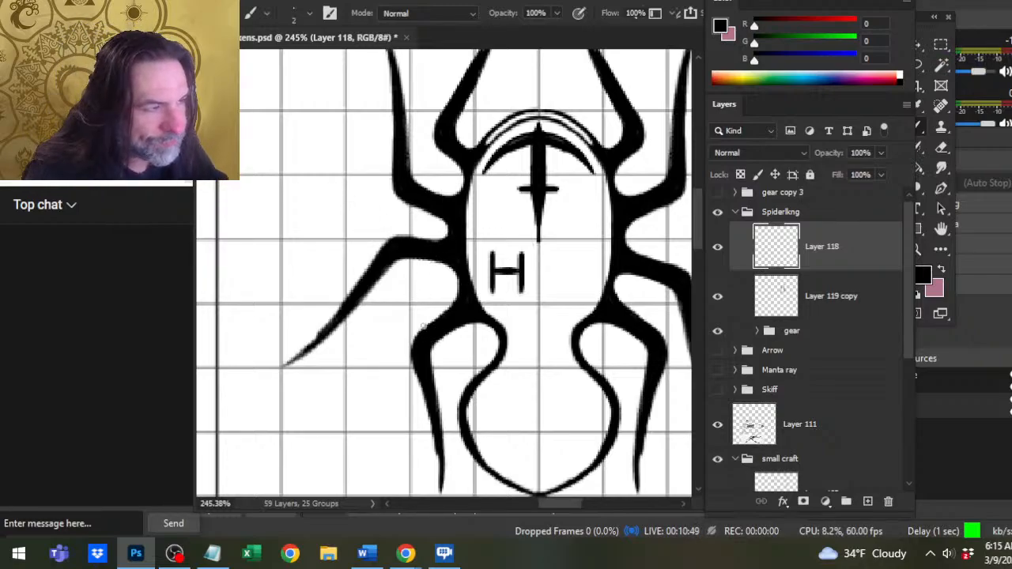
# Paint the tip of the rotated third left leg into a point with a 1 px brush and trim its upper edge with the 9 px eraser.
pyautogui.press('z')
pyautogui.moveTo(457, 345)
pyautogui.mouseDown()
pyautogui.moveTo(411, 350)
pyautogui.moveTo(429, 343)
pyautogui.mouseUp()
pyautogui.press('b')
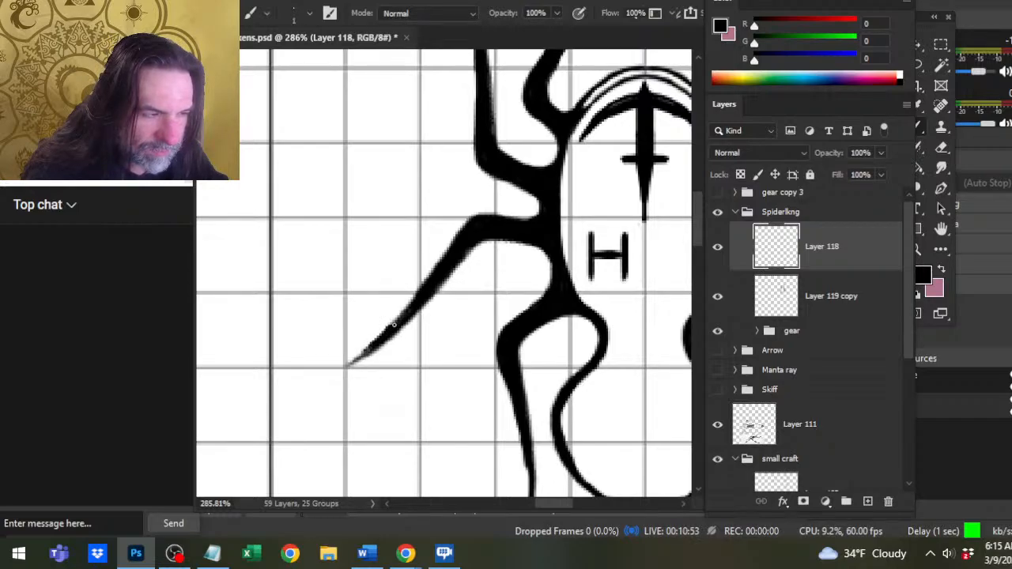
pyautogui.moveTo(393, 325); pyautogui.dragTo(348, 365)
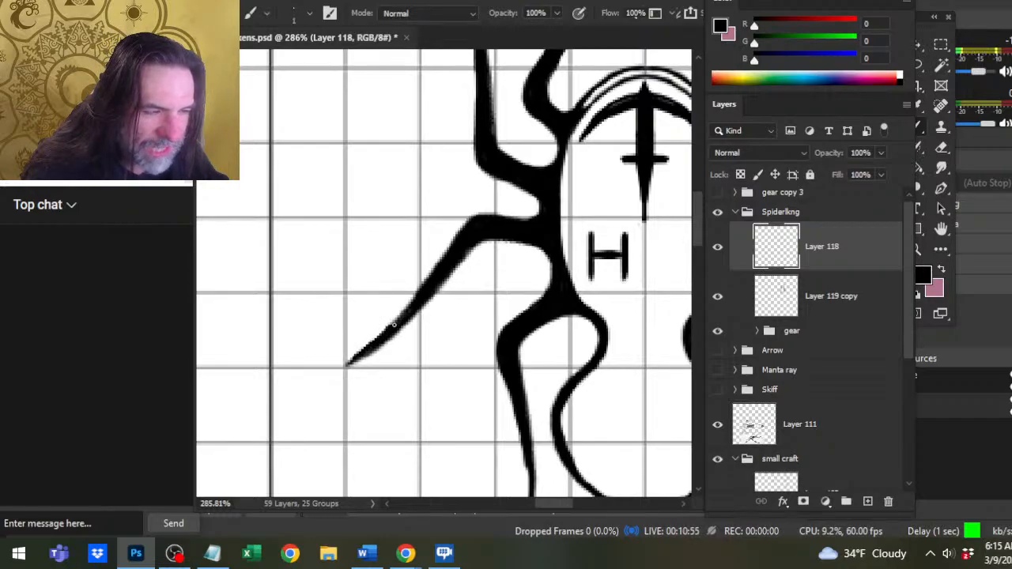
pyautogui.press('e')
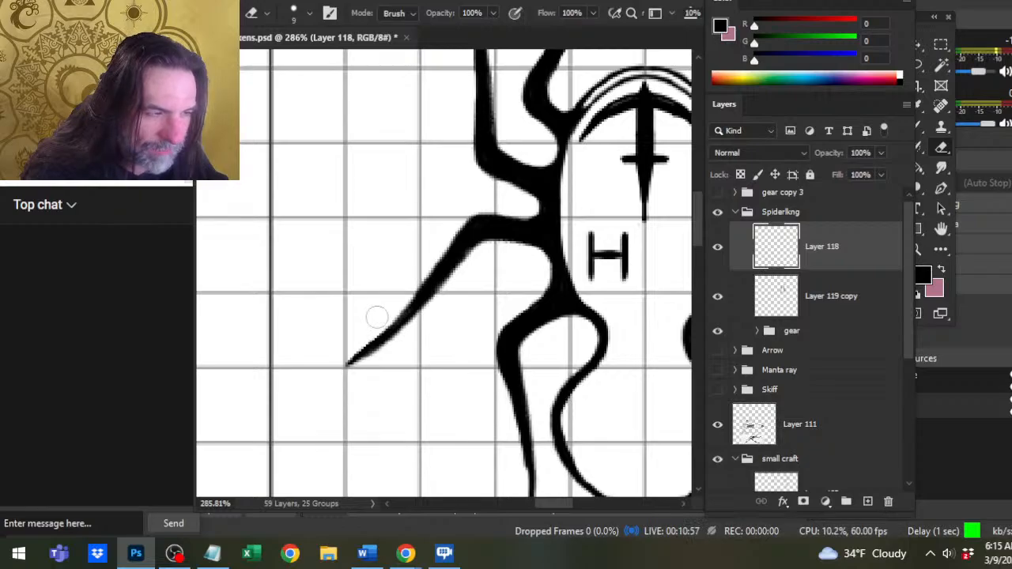
pyautogui.moveTo(377, 317); pyautogui.dragTo(344, 354)
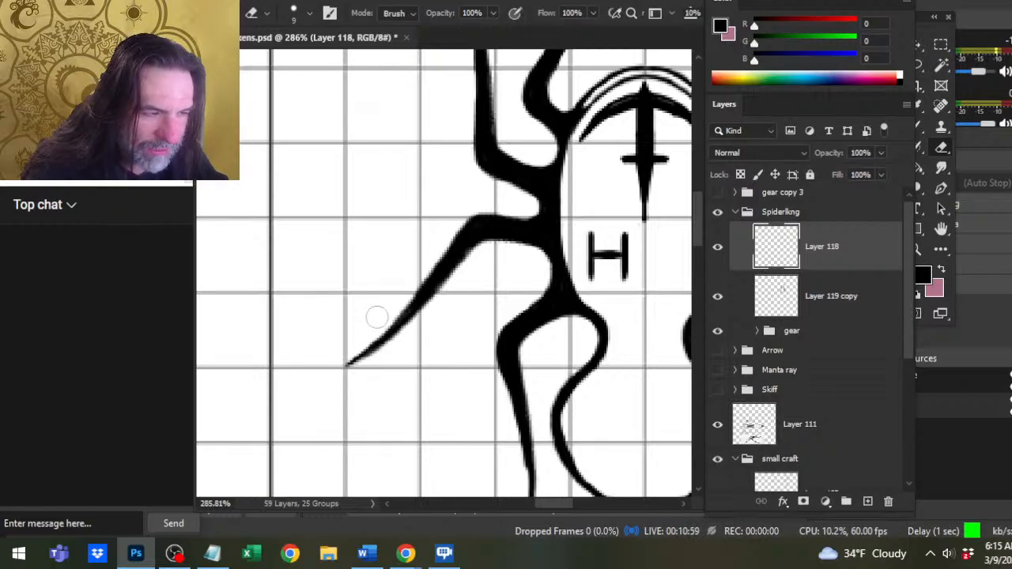
# Thin the third left leg near its tip by alternating the 1 px brush and 9 px eraser along its edges.
pyautogui.press('b')
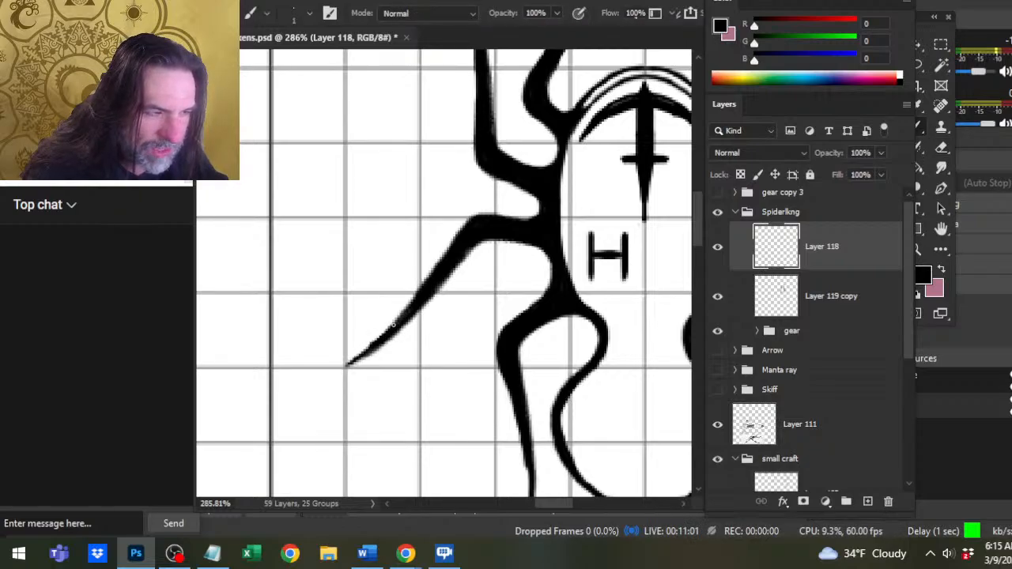
pyautogui.press('e')
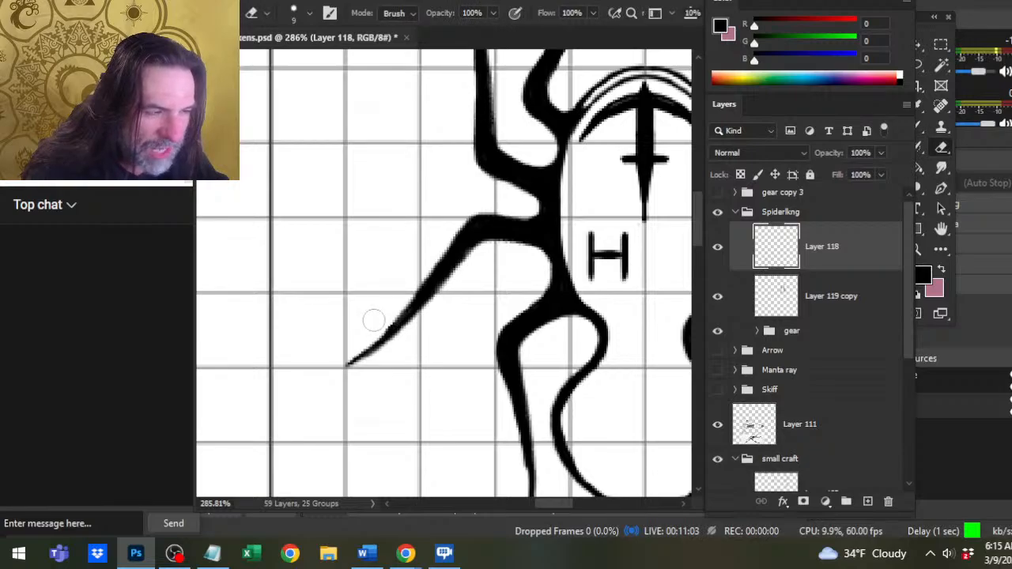
pyautogui.press('b')
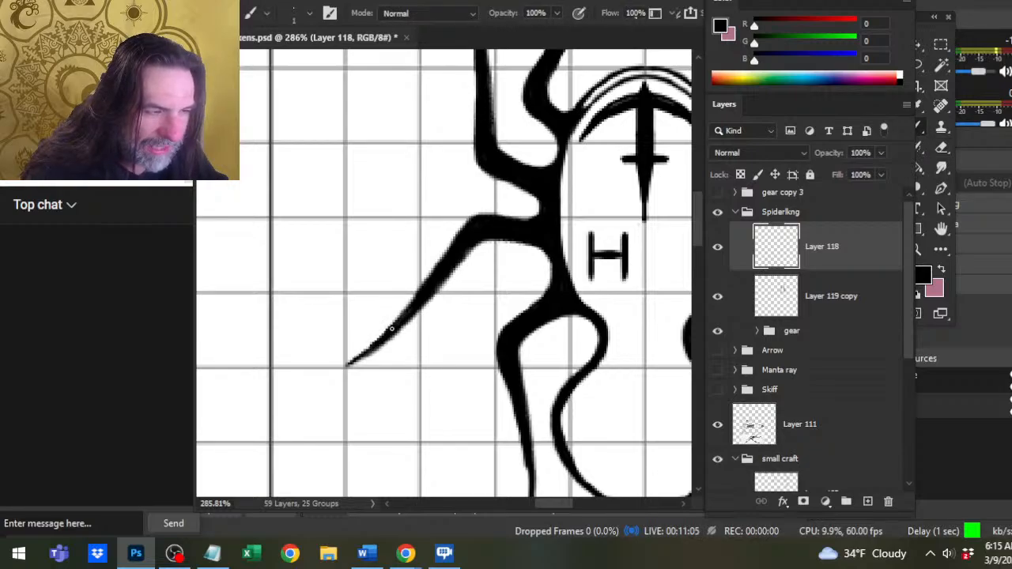
pyautogui.press('e')
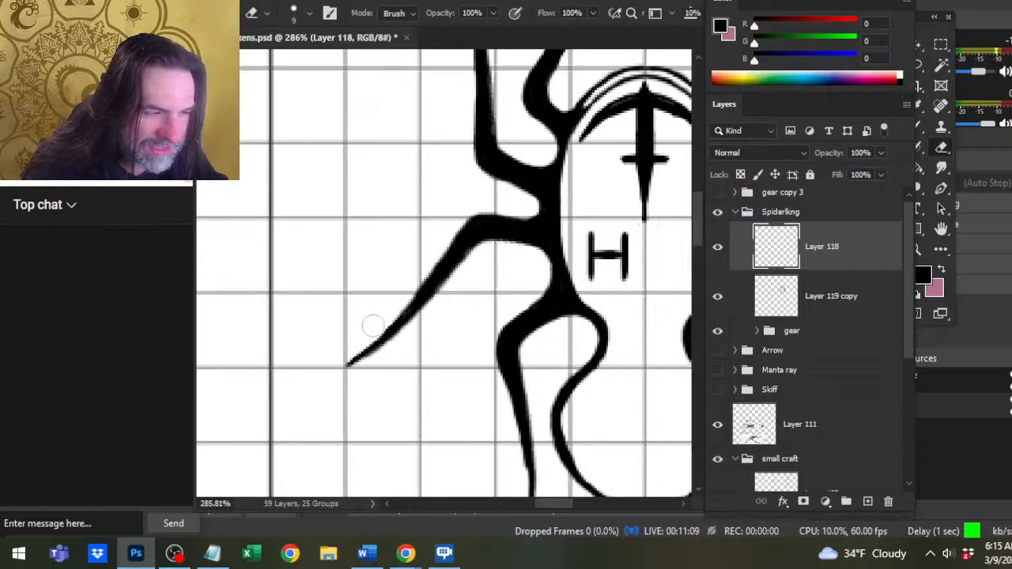
pyautogui.moveTo(389, 357); pyautogui.dragTo(365, 372)
pyautogui.hotkey('ctrl', 'z')
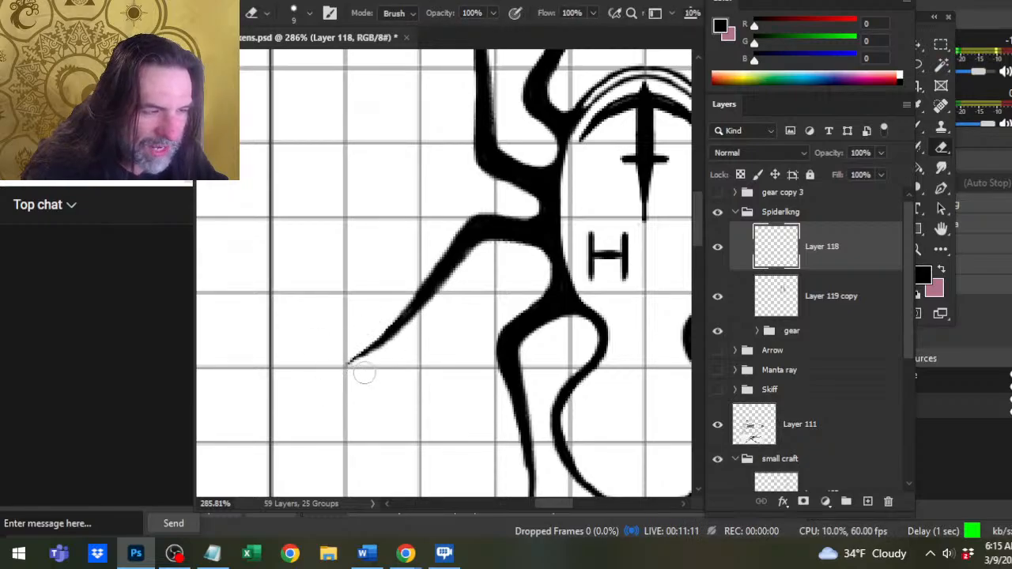
# Repaint the third left leg's tip, trim its underside, and smooth the upper edge just above it.
pyautogui.press('b')
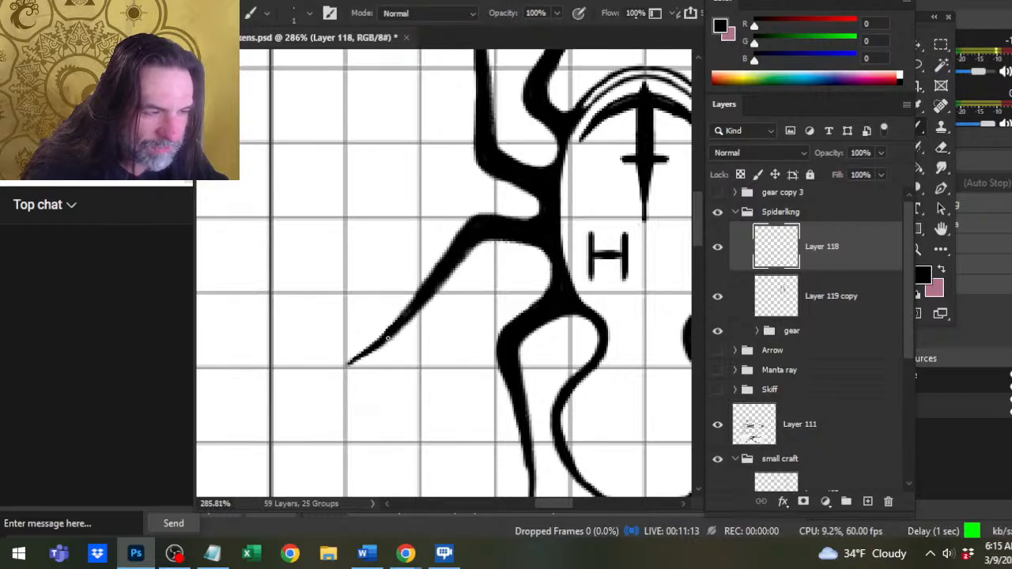
pyautogui.press('e')
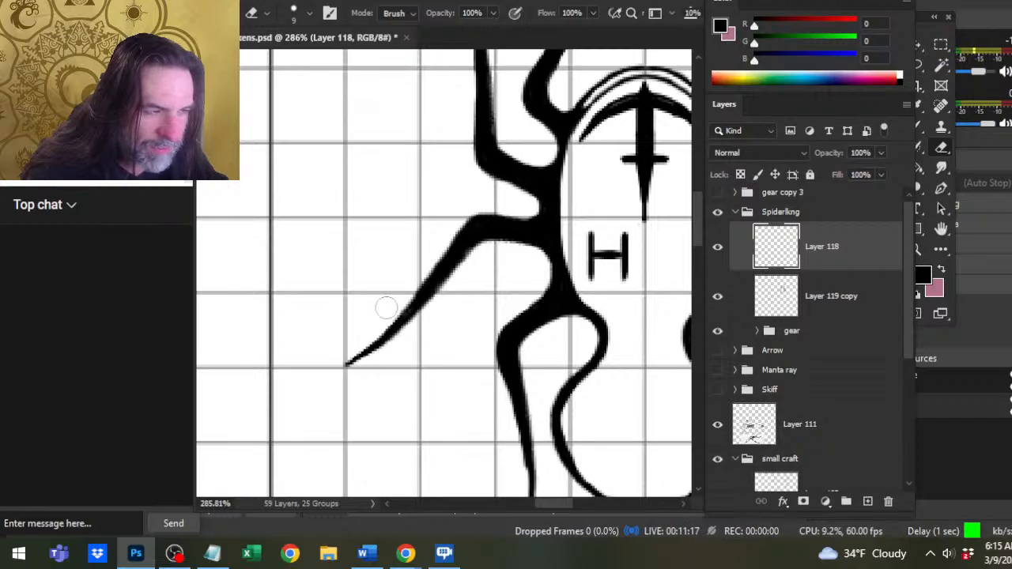
pyautogui.moveTo(381, 363); pyautogui.dragTo(368, 367)
pyautogui.press('b')
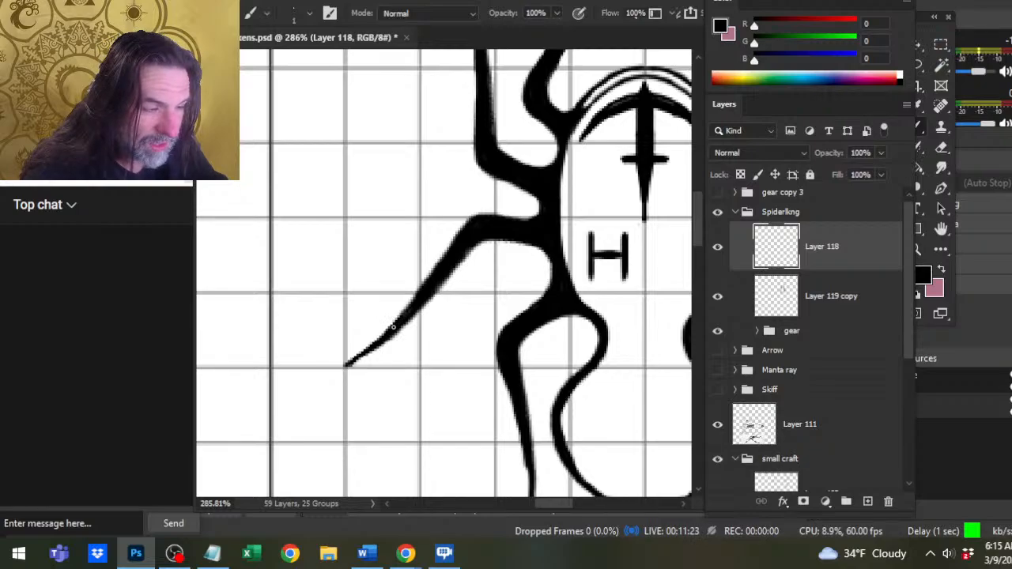
pyautogui.press('e')
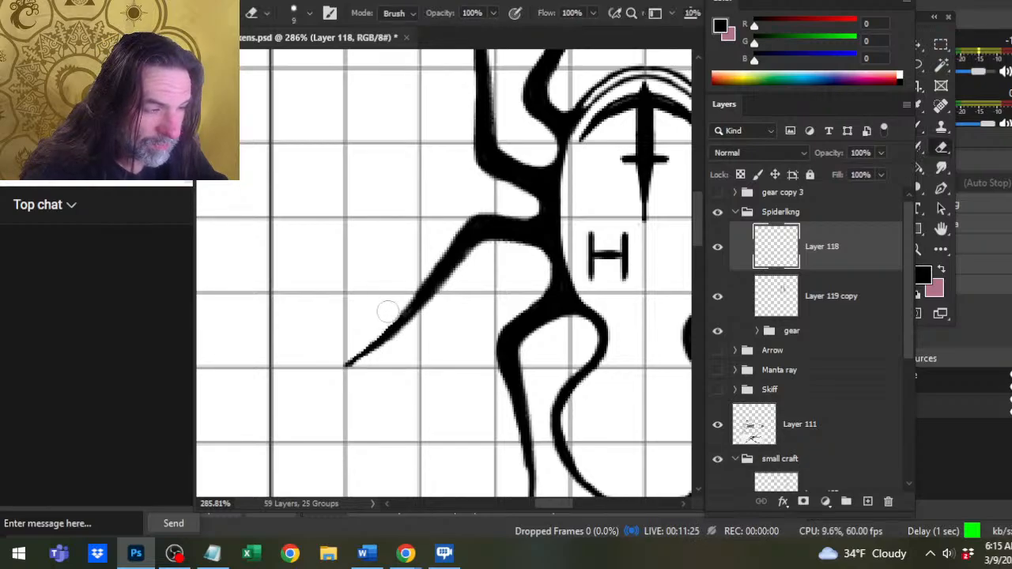
pyautogui.press('b')
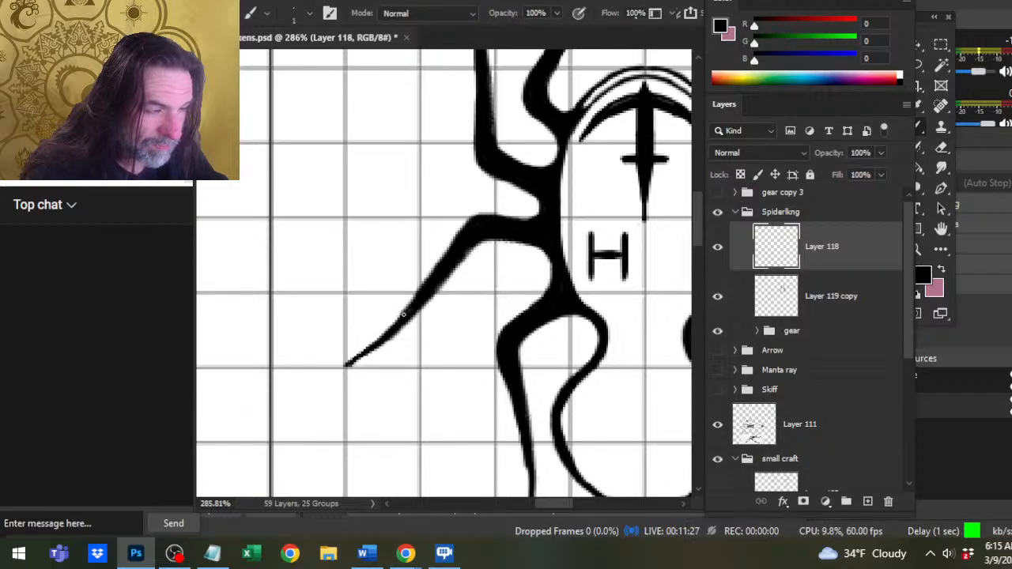
# Even out both edges of the third left leg's lower segment with eraser and brush, and check it by toggling Layer 118's visibility.
pyautogui.press('e')
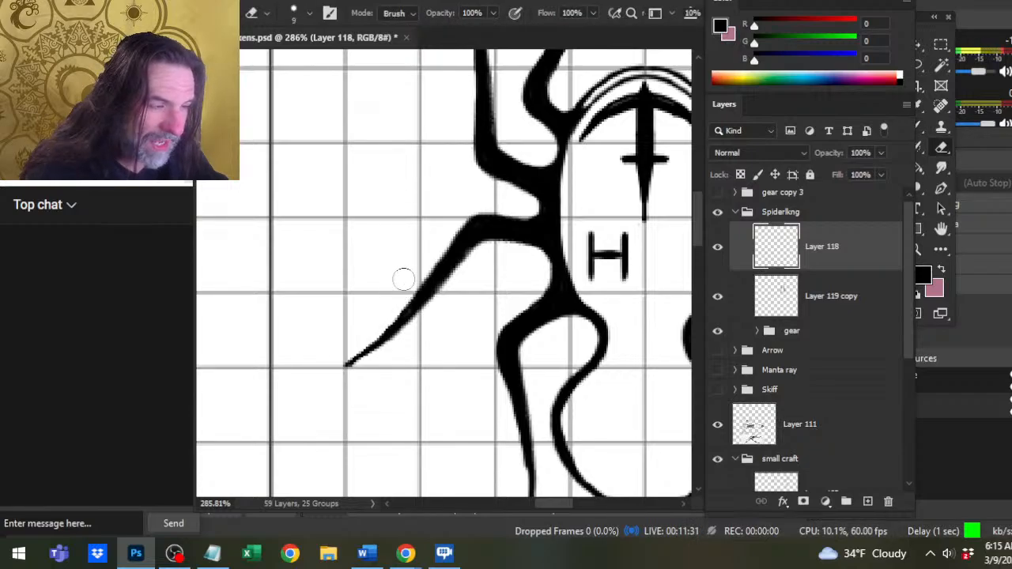
pyautogui.press('b')
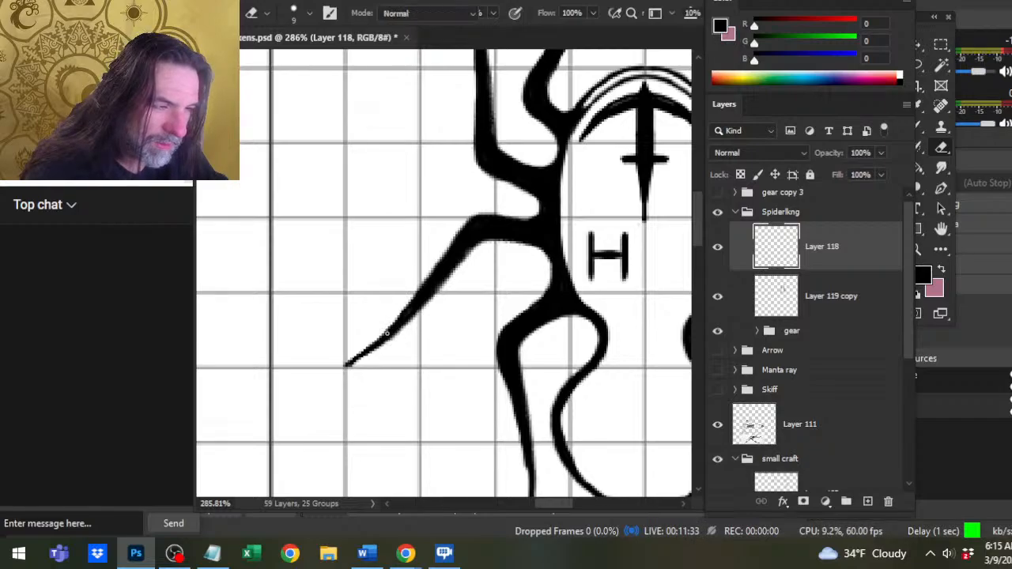
pyautogui.press('e')
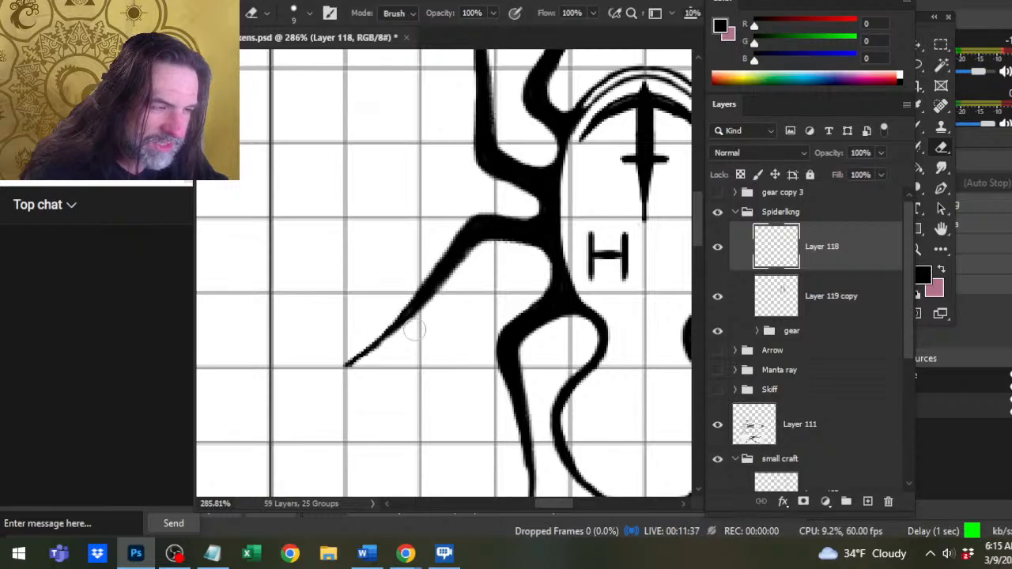
pyautogui.press('b')
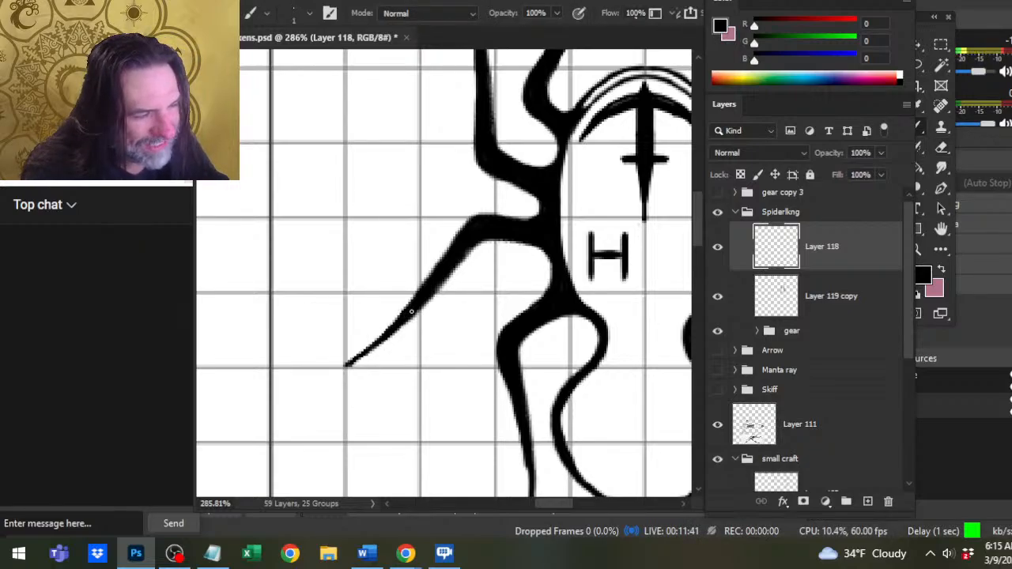
pyautogui.press('e')
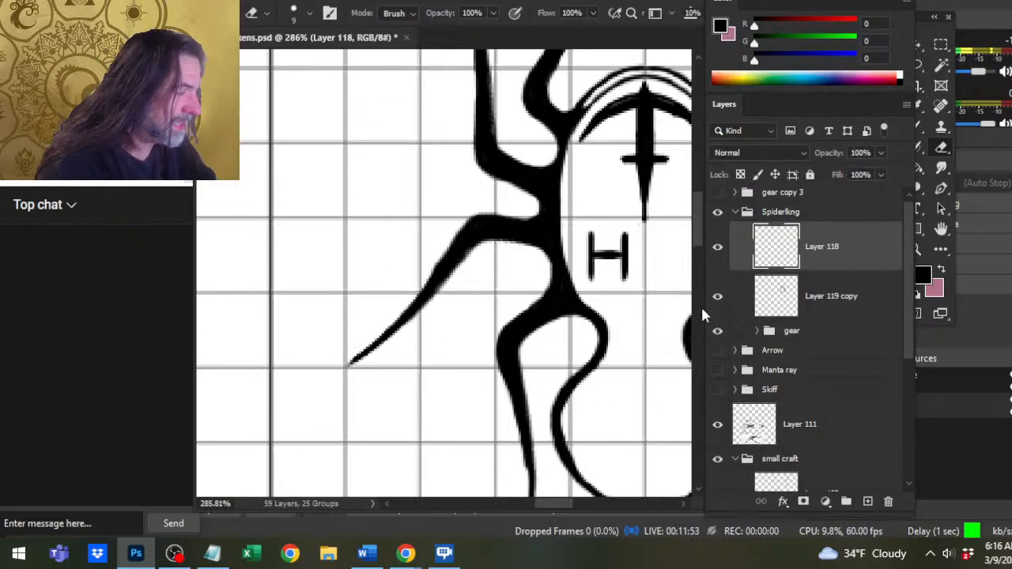
pyautogui.click(717, 261)
pyautogui.click(718, 257)
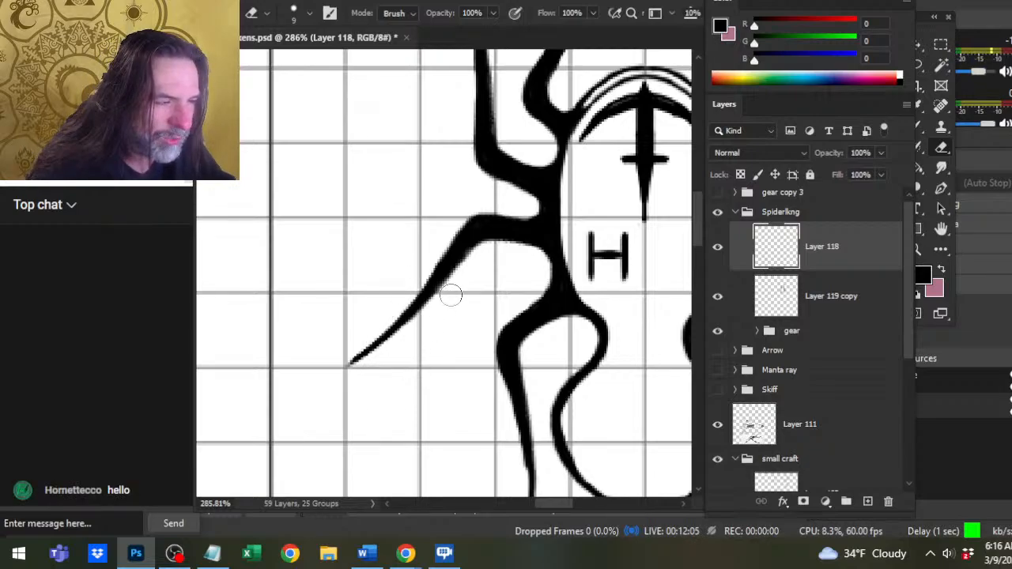
# Trim the underside of the third left leg's lower segment and extend its tip to the grid intersection with the 1 px brush.
pyautogui.press('b')
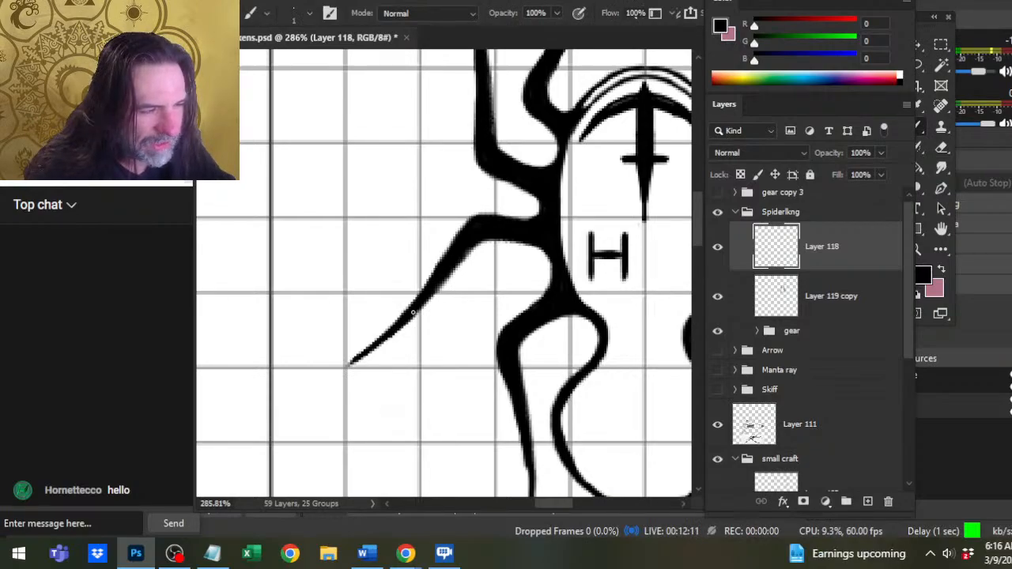
pyautogui.press('e')
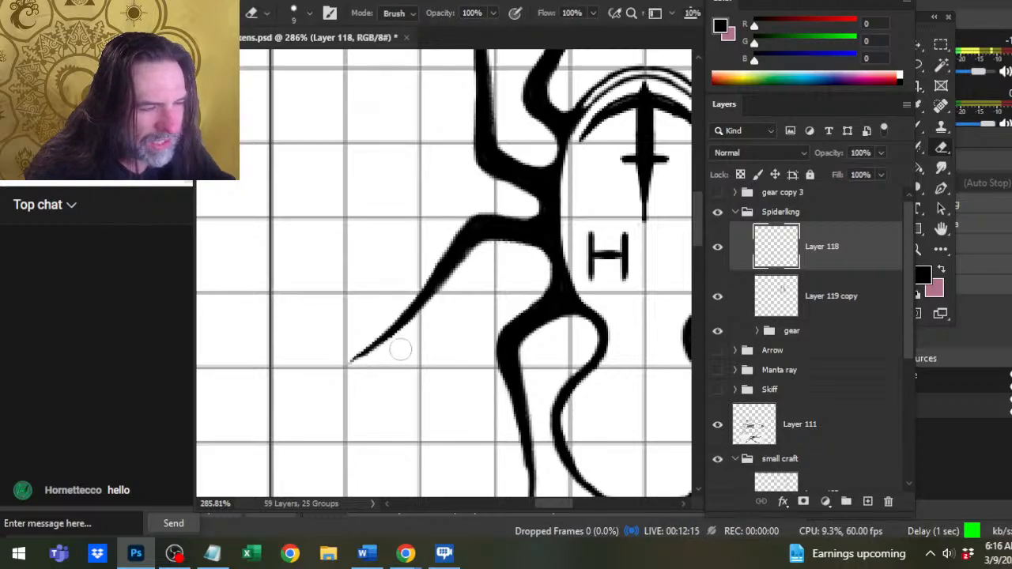
pyautogui.press('b')
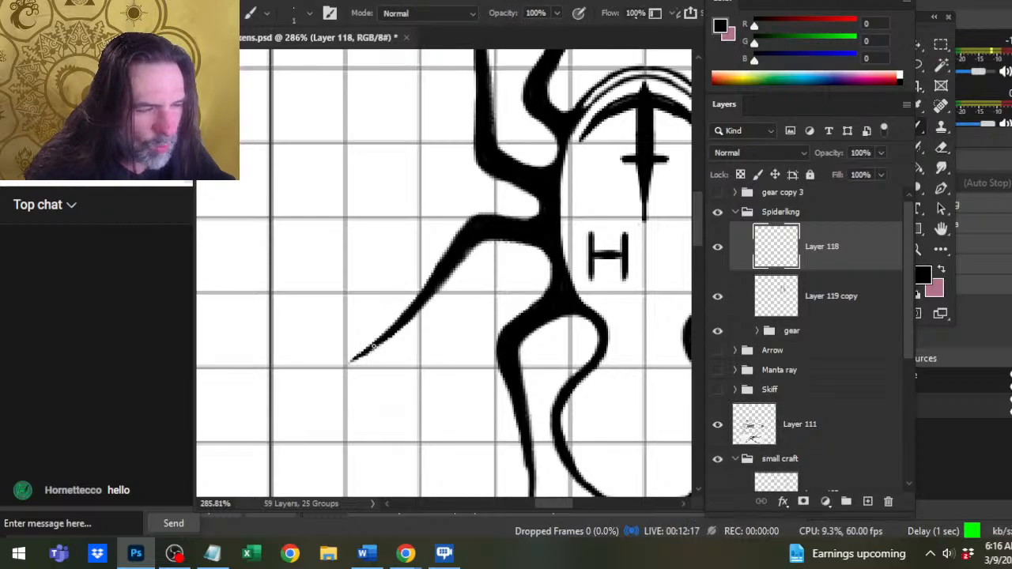
pyautogui.moveTo(352, 363); pyautogui.dragTo(343, 368)
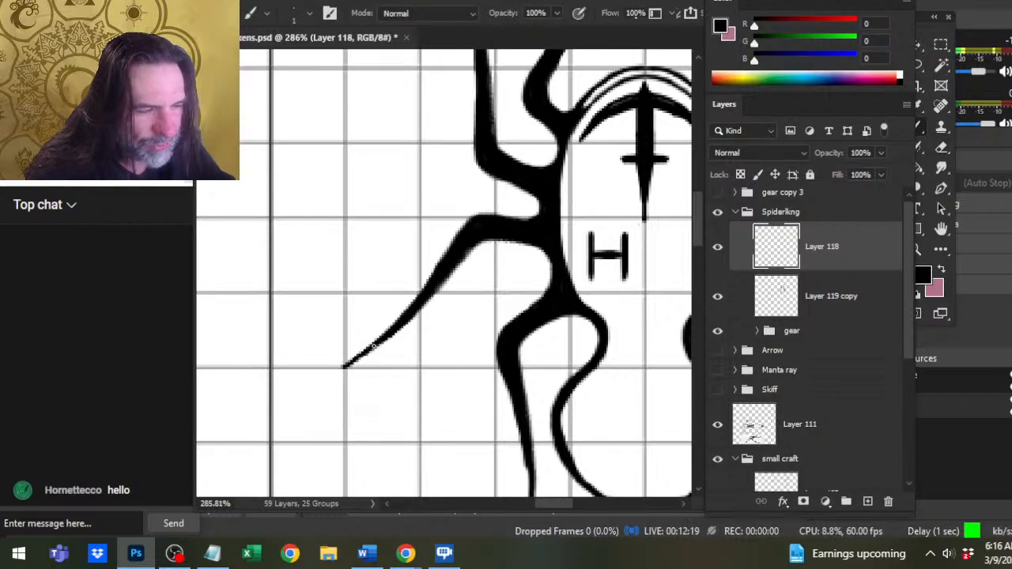
# Taper the extended tip with the 9 px eraser and touch up the lower segment's underside with the 1 px brush.
pyautogui.press('e')
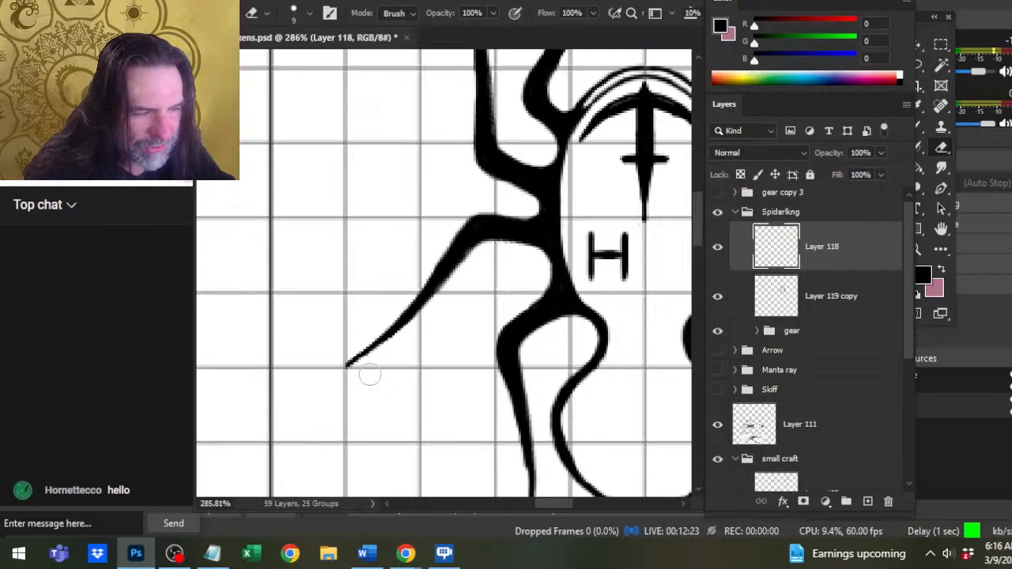
pyautogui.moveTo(334, 353)
pyautogui.mouseDown()
pyautogui.moveTo(333, 391)
pyautogui.moveTo(356, 374)
pyautogui.mouseUp()
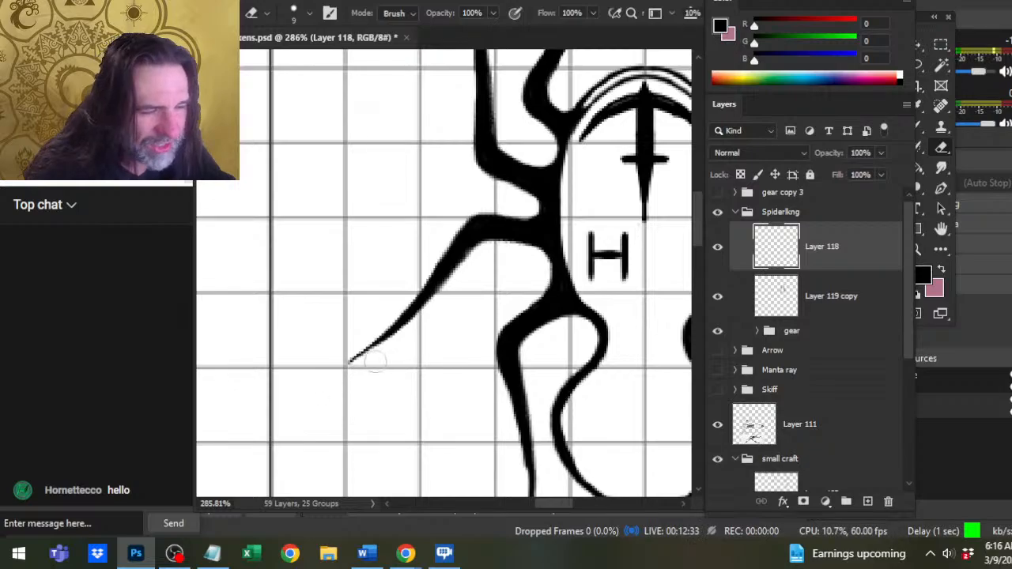
pyautogui.press('b')
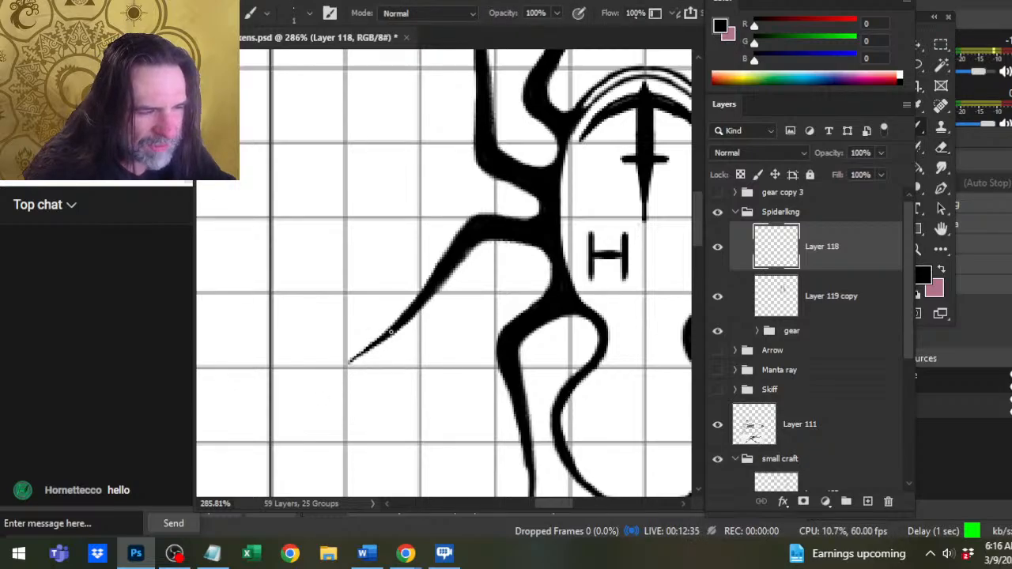
pyautogui.press('e')
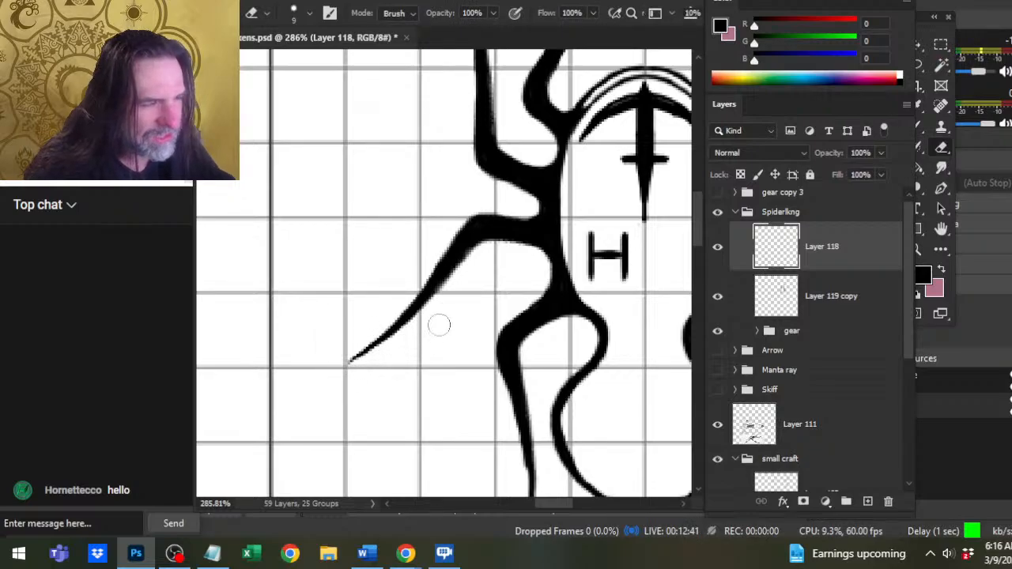
pyautogui.press('b')
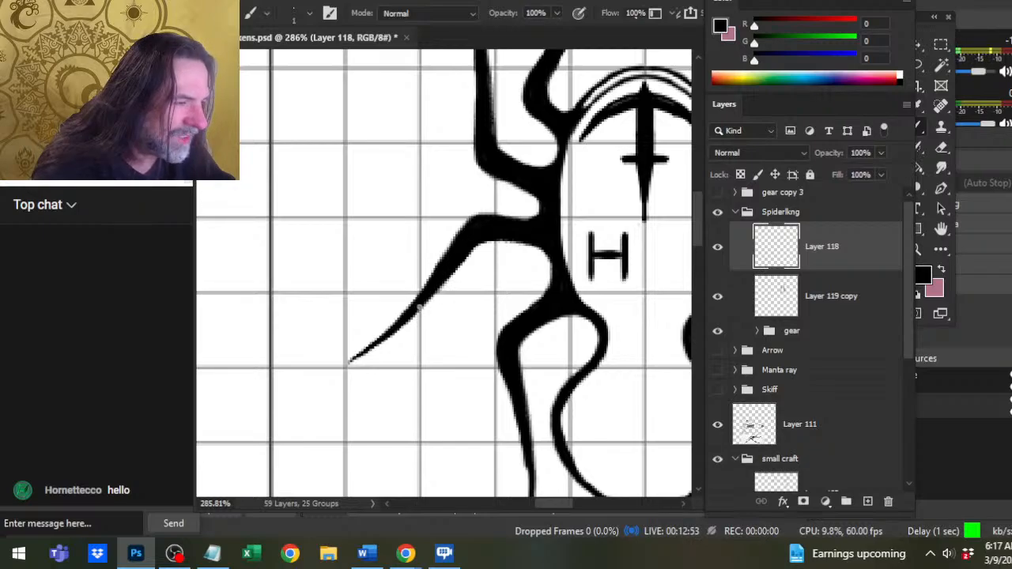
pyautogui.press('e')
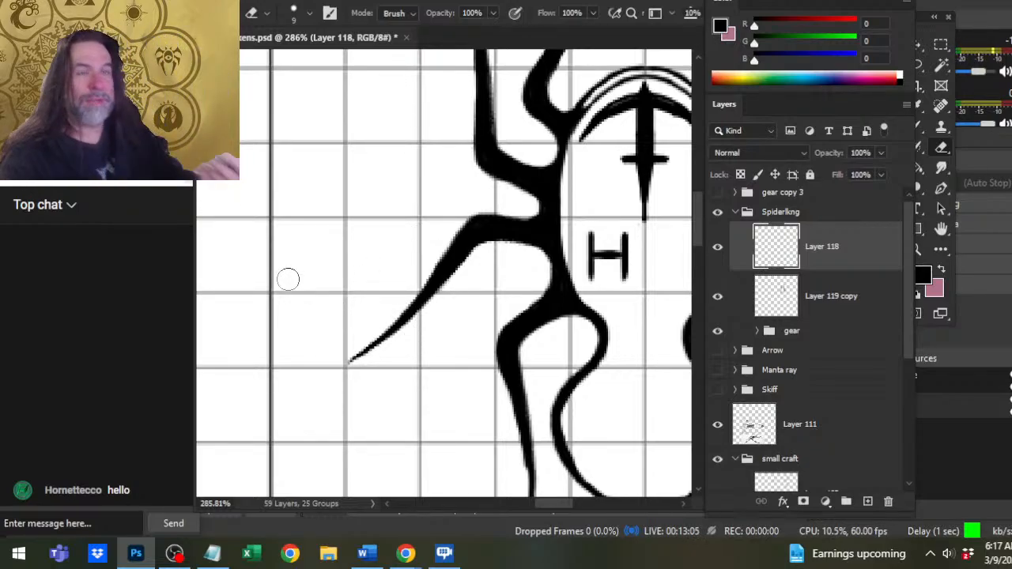
# Merge Layer 118 with the finished third left leg down into Layer 119 copy.
pyautogui.rightClick(852, 258)
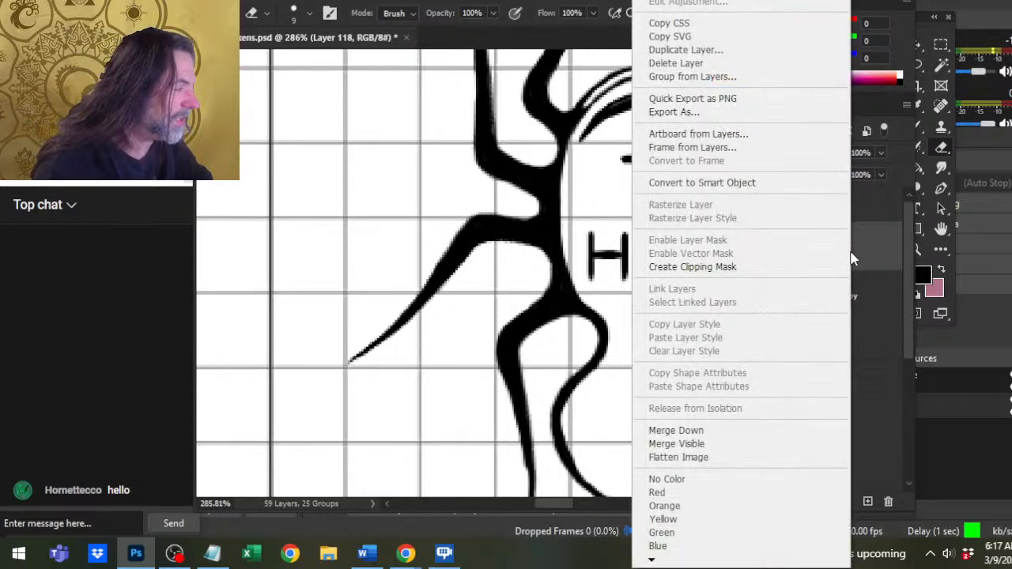
pyautogui.click(790, 433)
# Lasso the second left leg up to its joint with the body and cut it to a new layer.
pyautogui.moveTo(524, 160); pyautogui.dragTo(490, 341)
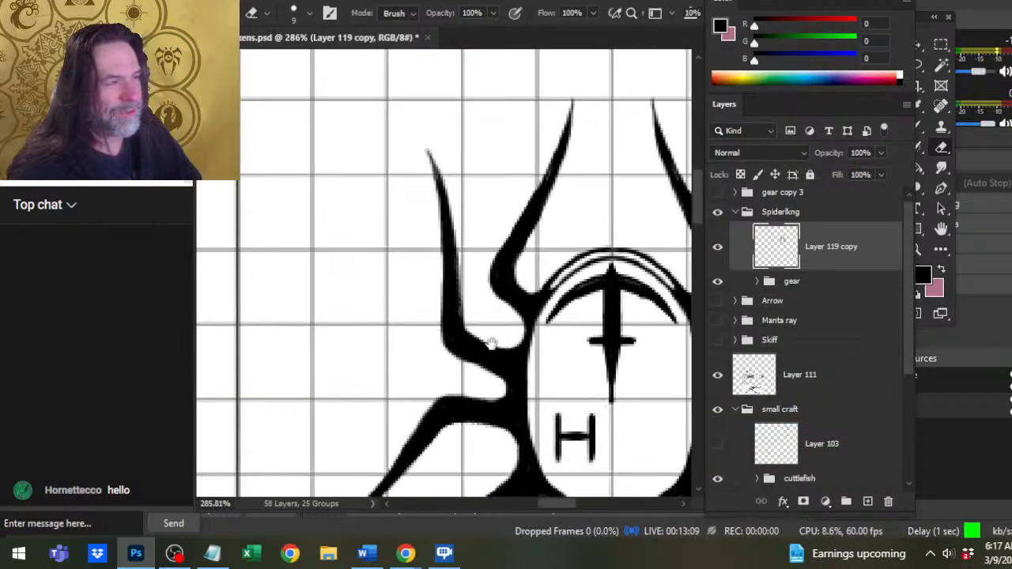
pyautogui.press('l')
pyautogui.moveTo(448, 120)
pyautogui.mouseDown()
pyautogui.moveTo(356, 156)
pyautogui.moveTo(361, 279)
pyautogui.moveTo(415, 366)
pyautogui.moveTo(481, 393)
pyautogui.mouseUp()
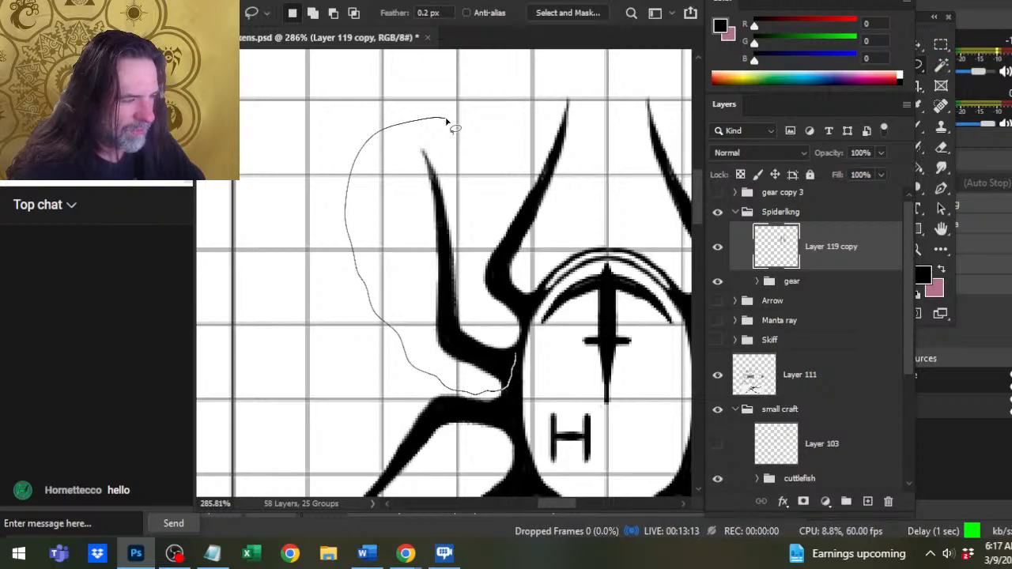
pyautogui.moveTo(447, 122); pyautogui.dragTo(448, 121)
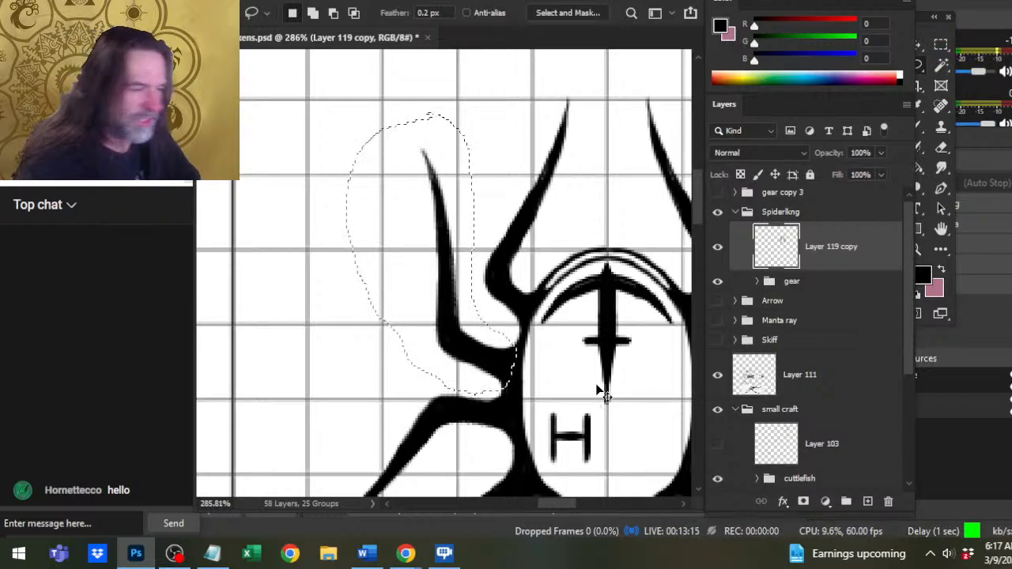
pyautogui.hotkey('ctrl', 'shift', 'j')
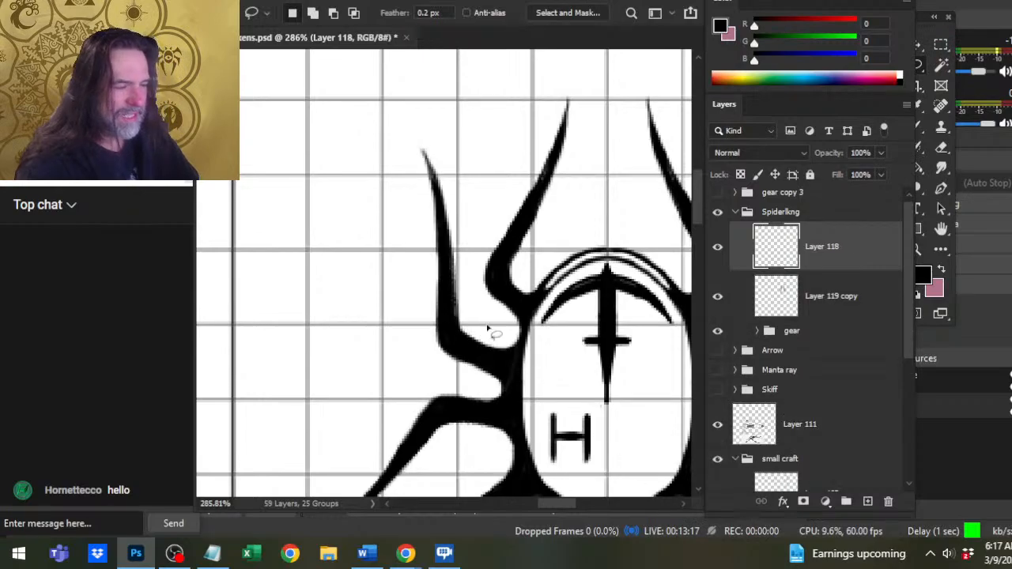
# Free-transform the cut second left leg, rotating it about 15° counterclockwise and shifting it outward beside the body.
pyautogui.rightClick(450, 208)
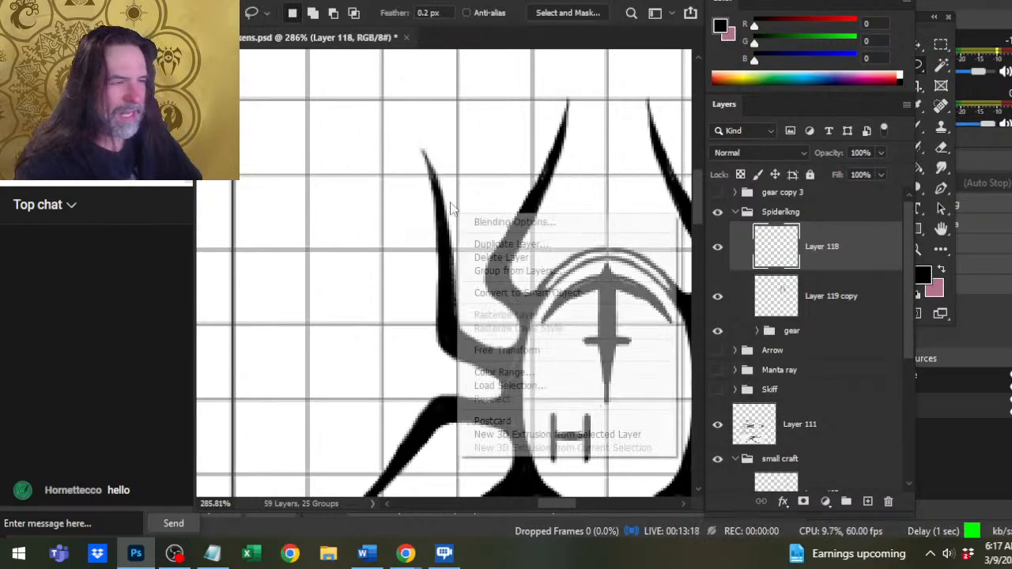
pyautogui.click(581, 348)
pyautogui.moveTo(592, 151); pyautogui.dragTo(550, 141)
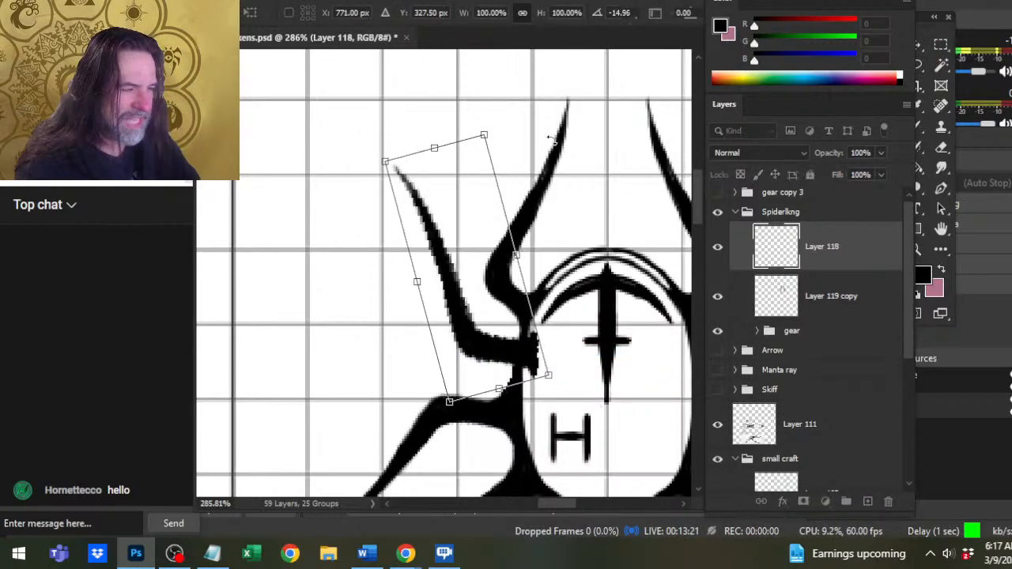
pyautogui.moveTo(510, 313); pyautogui.dragTo(483, 308)
pyautogui.press('Return')
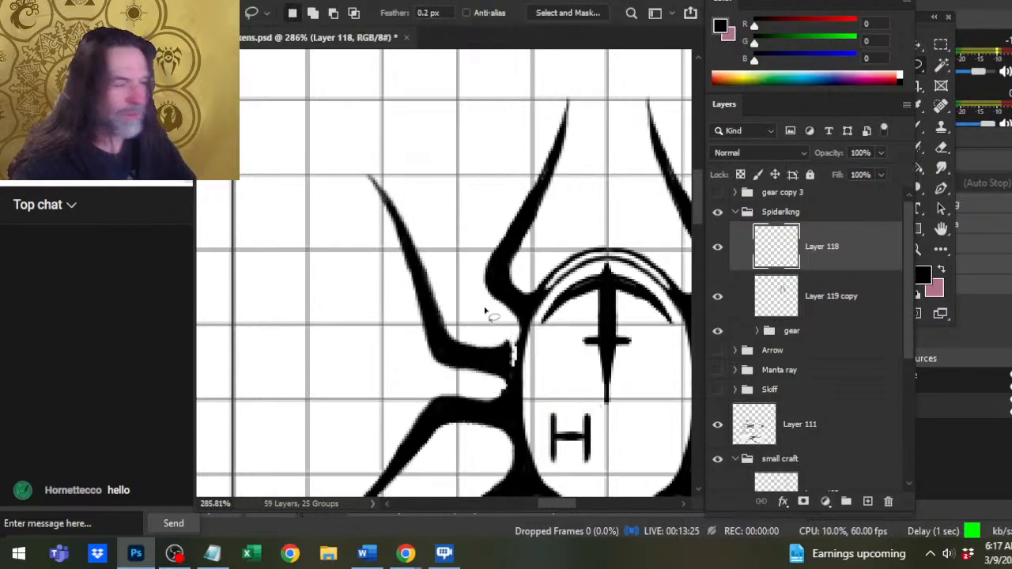
# Move the rotated second left leg closer to its joint on the body's left edge.
pyautogui.press('v')
pyautogui.moveTo(539, 423)
pyautogui.mouseDown()
pyautogui.moveTo(555, 401)
pyautogui.moveTo(546, 418)
pyautogui.mouseUp()
pyautogui.press('z')
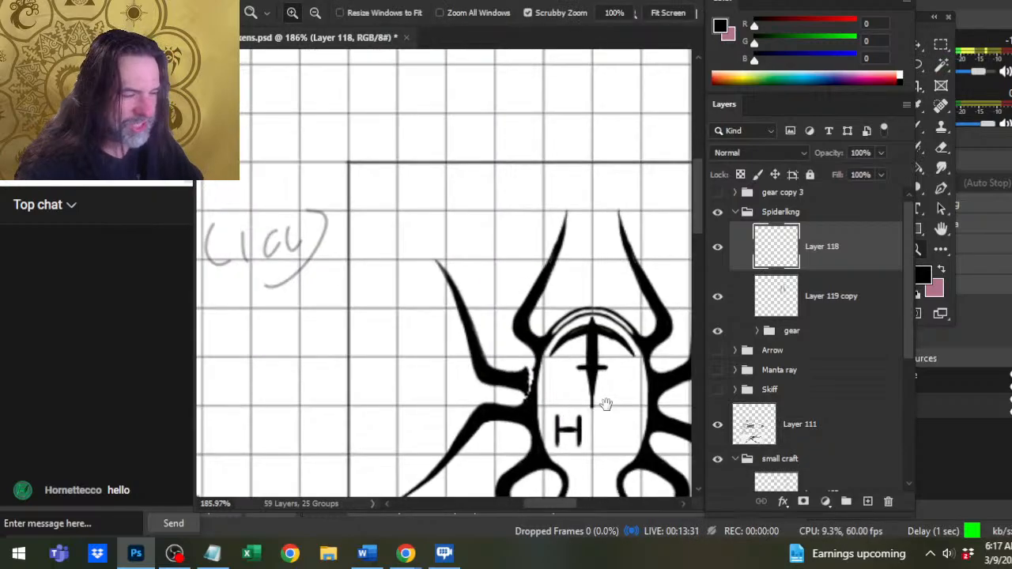
pyautogui.moveTo(606, 404); pyautogui.dragTo(566, 322)
pyautogui.click(451, 264)
pyautogui.press('v')
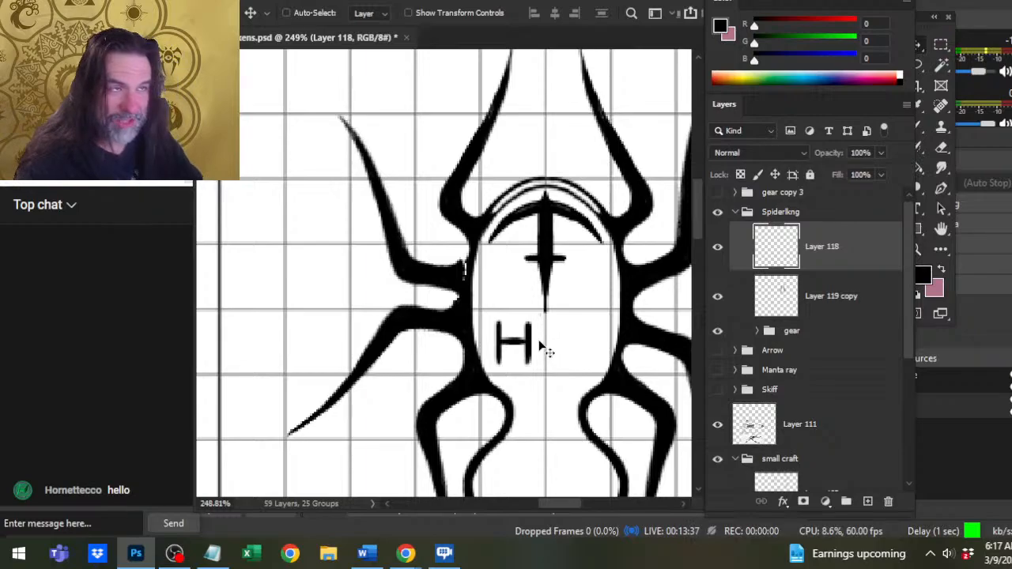
# Rotate the second left leg about 5° clockwise with Free Transform to bring its upper segment back inward.
pyautogui.press('l')
pyautogui.rightClick(563, 224)
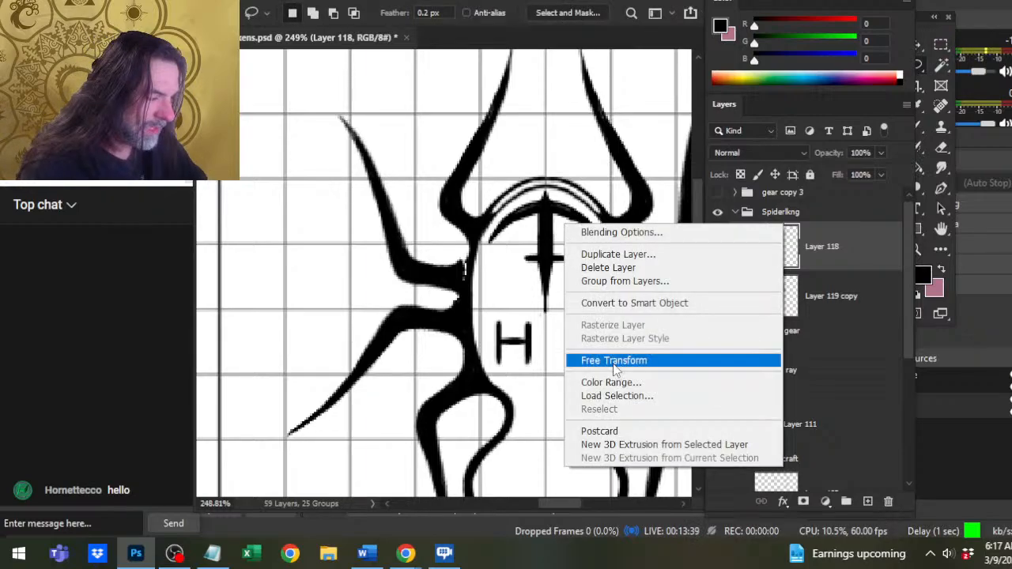
pyautogui.click(614, 362)
pyautogui.moveTo(553, 158); pyautogui.dragTo(578, 161)
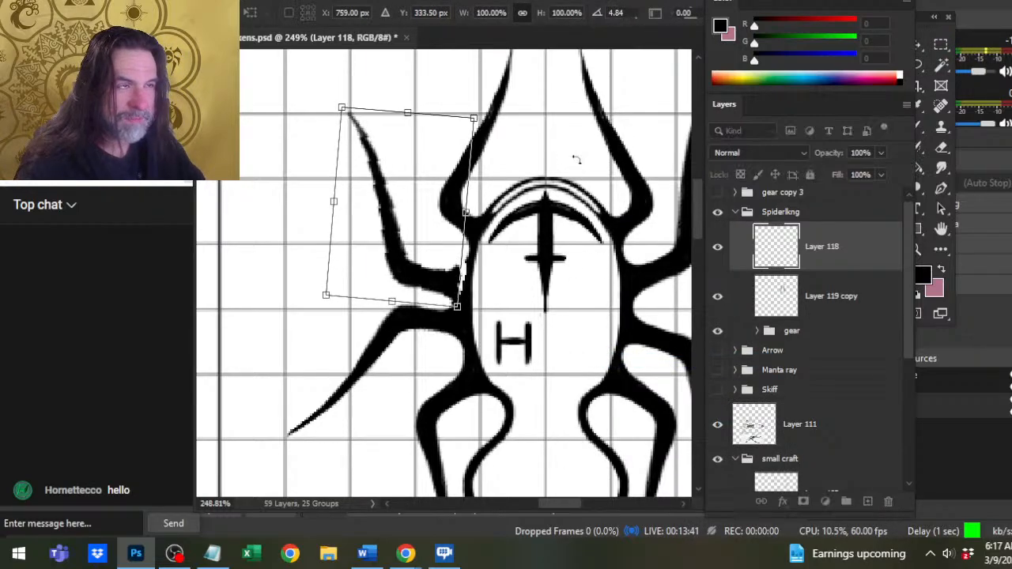
pyautogui.press('Return')
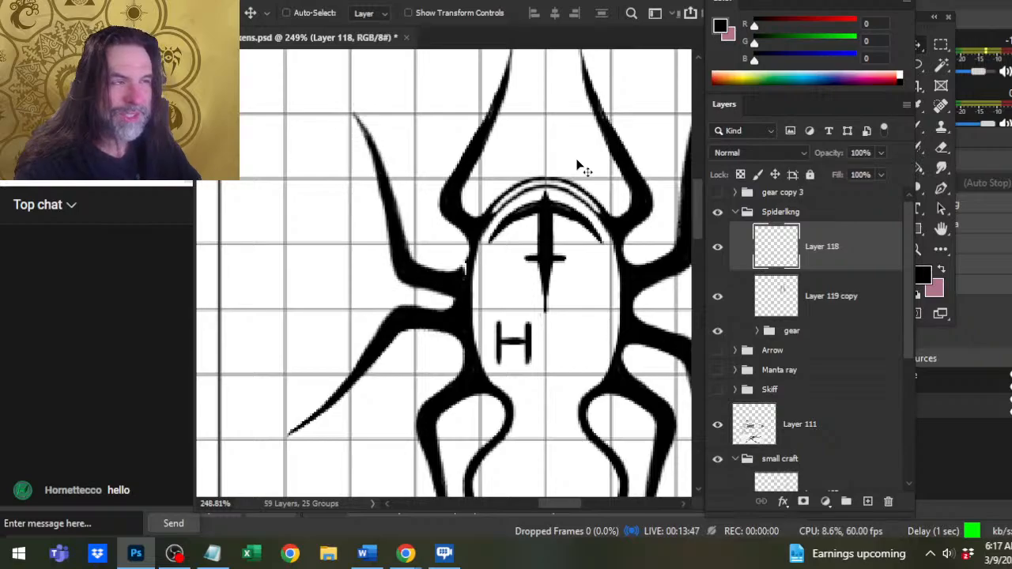
# Rotate the second left leg 4° counterclockwise and seat its base against the body with its tip at the grid intersection.
pyautogui.press('l')
pyautogui.rightClick(511, 304)
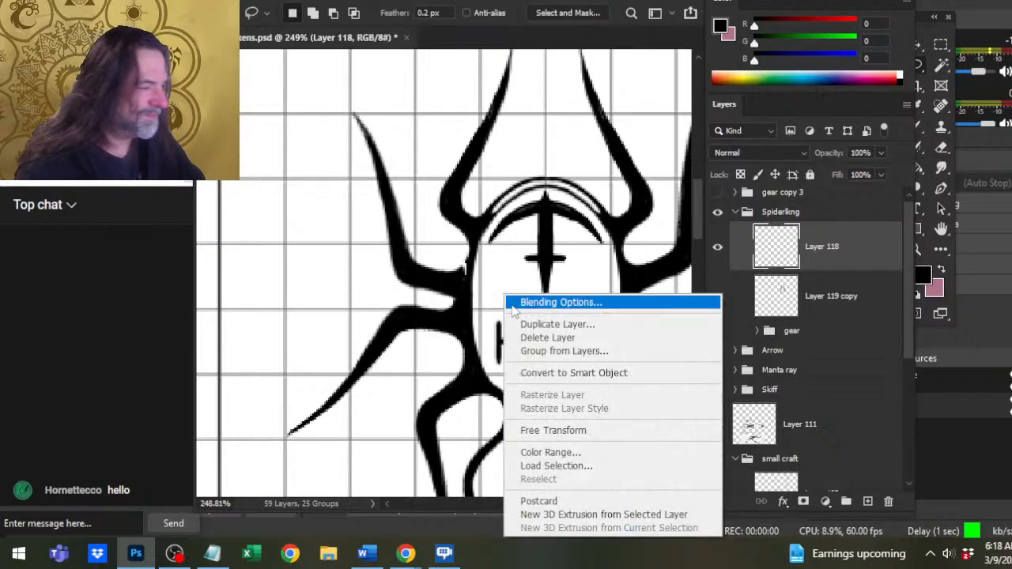
pyautogui.click(609, 431)
pyautogui.moveTo(637, 316); pyautogui.dragTo(608, 331)
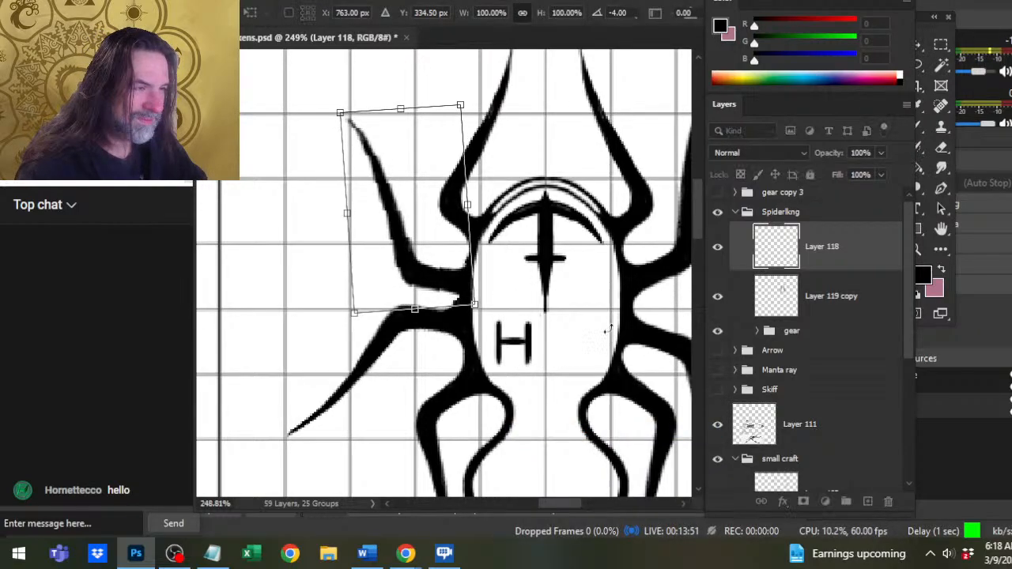
pyautogui.press('Return')
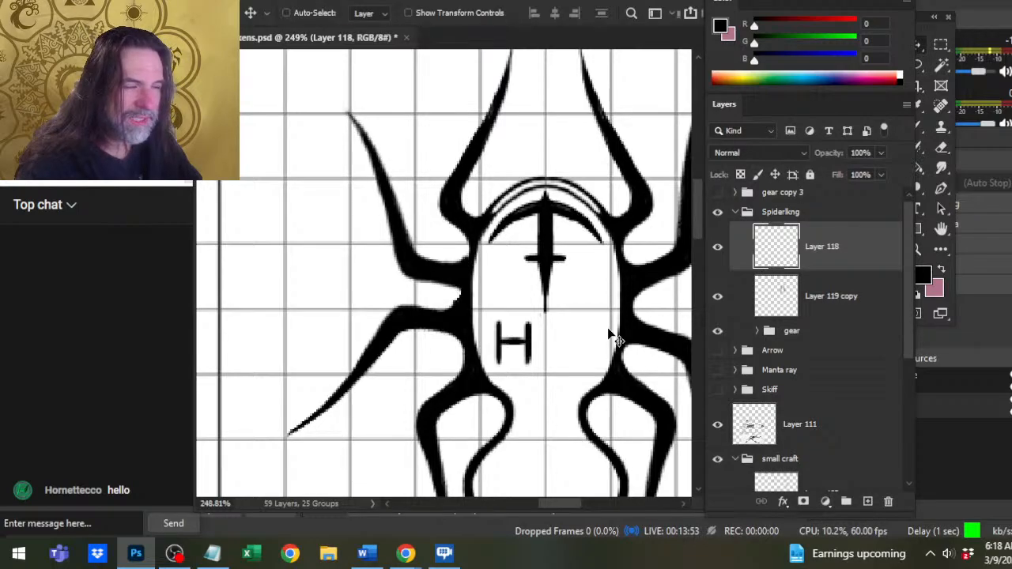
# Merge Layer 118 with the repositioned second left leg down into Layer 119 copy.
pyautogui.press('e')
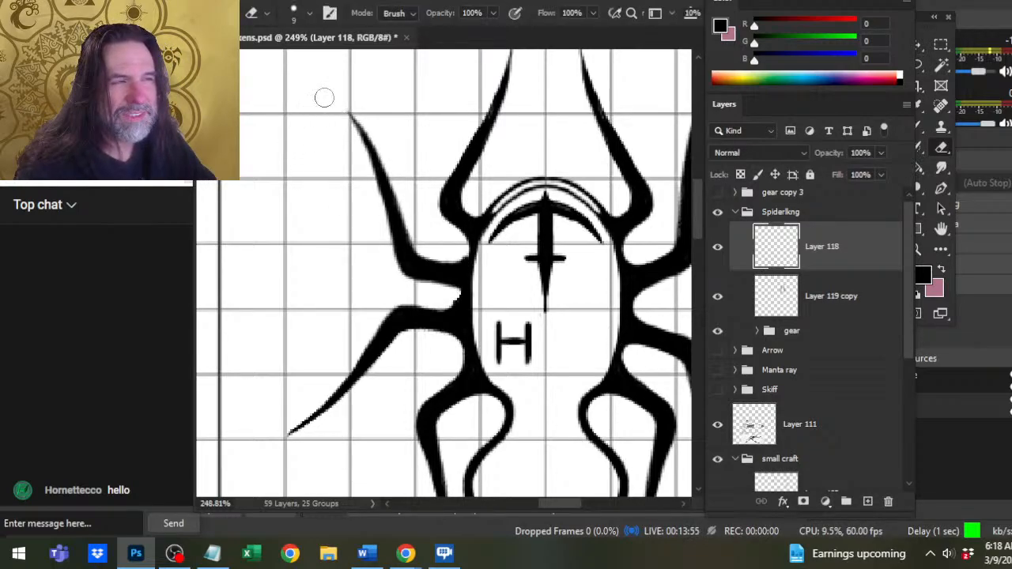
pyautogui.rightClick(830, 250)
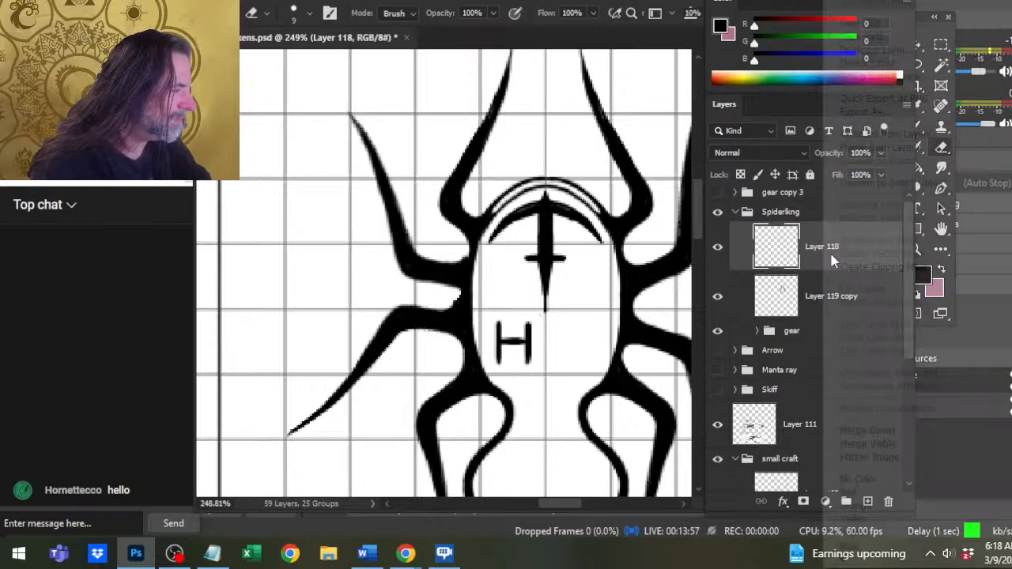
pyautogui.click(857, 431)
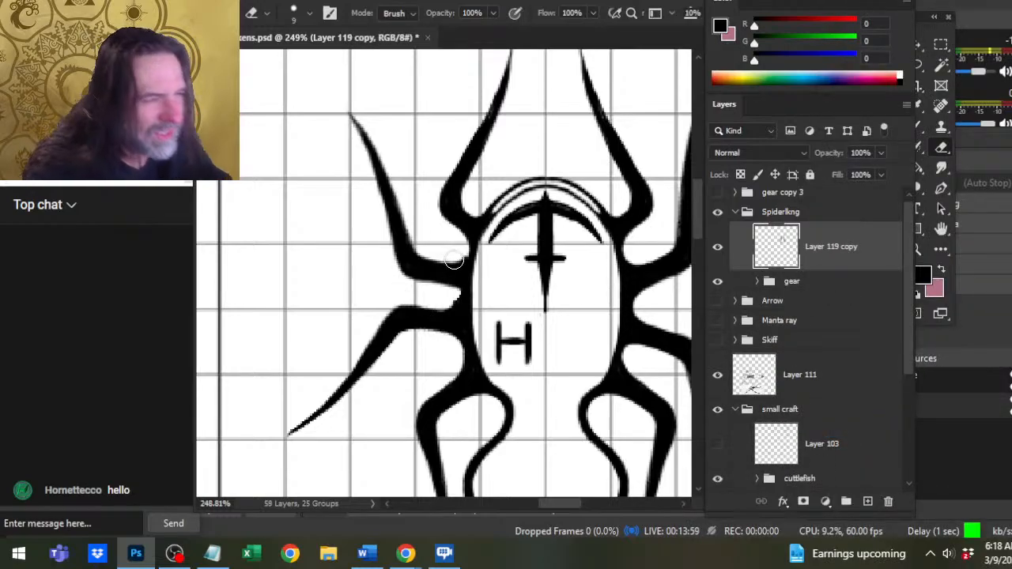
# Smooth the second left leg's joint and the gap below it, alternating the 8 px and 6 px eraser with the 1 px brush.
pyautogui.press('[')
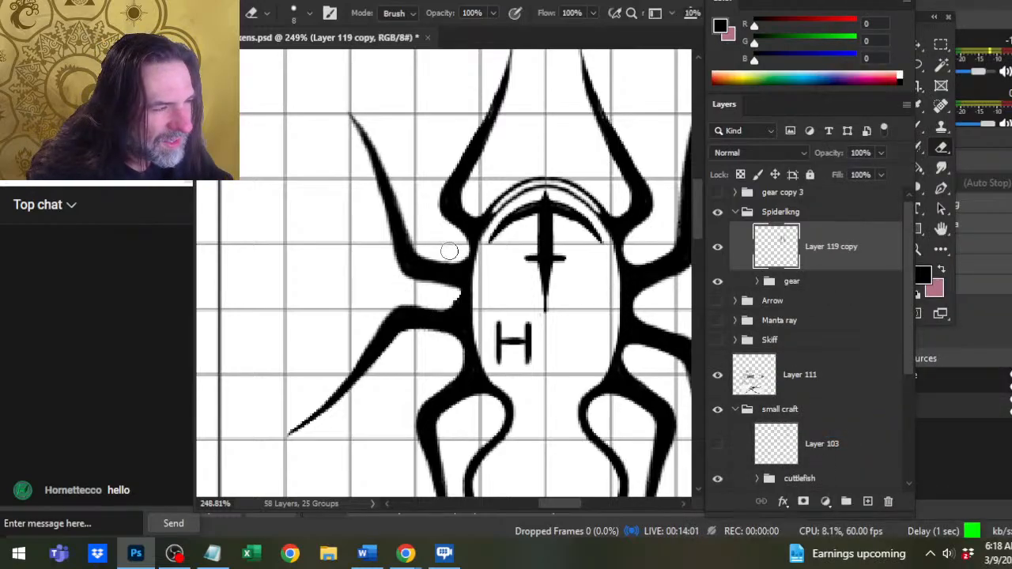
pyautogui.press('b')
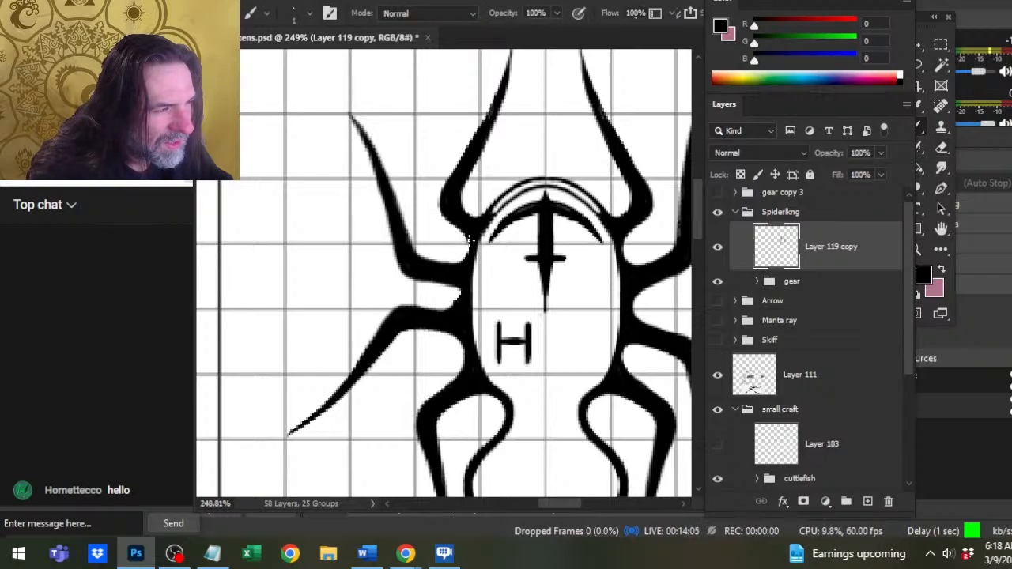
pyautogui.press('e')
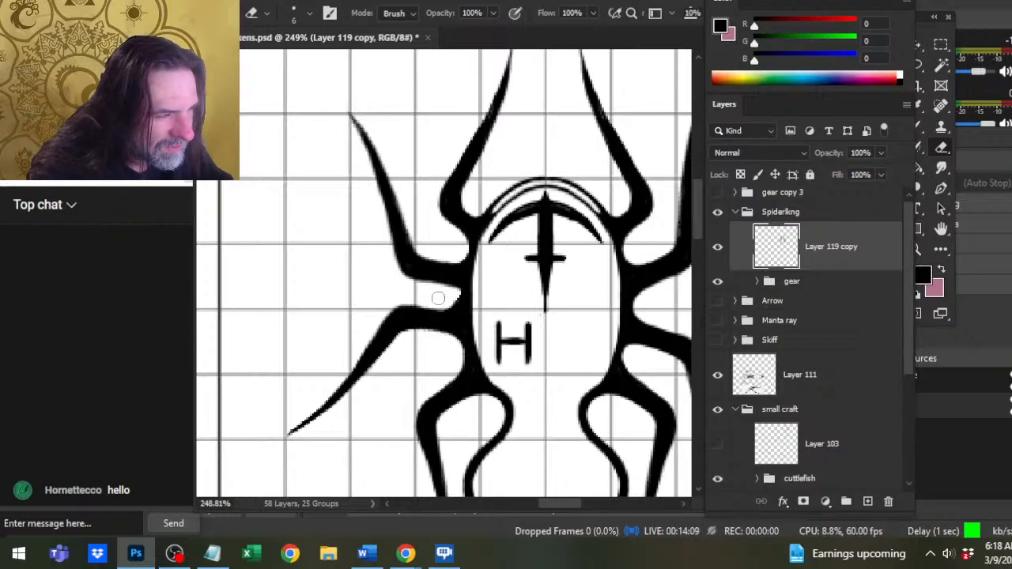
pyautogui.press('b')
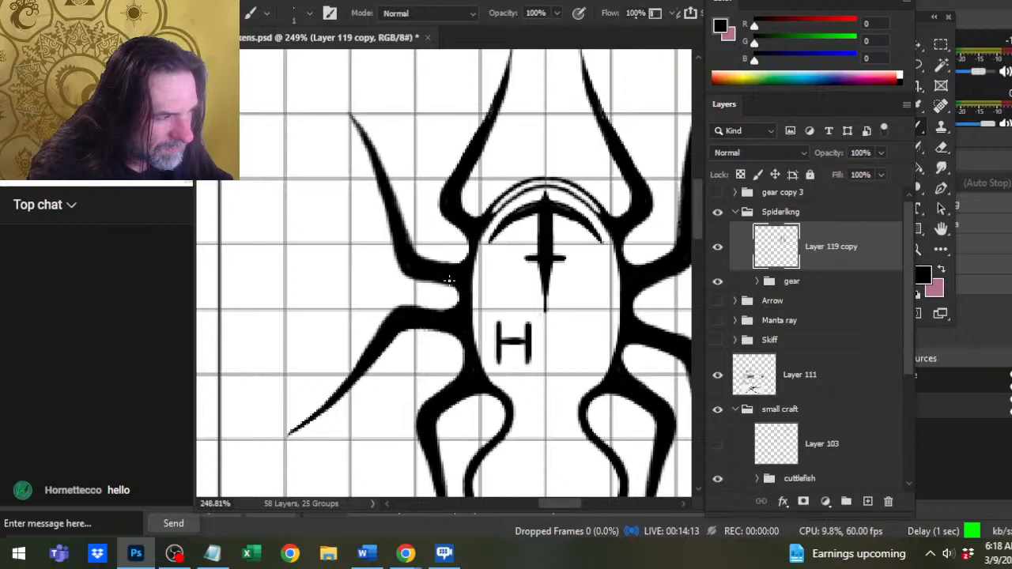
pyautogui.press('e')
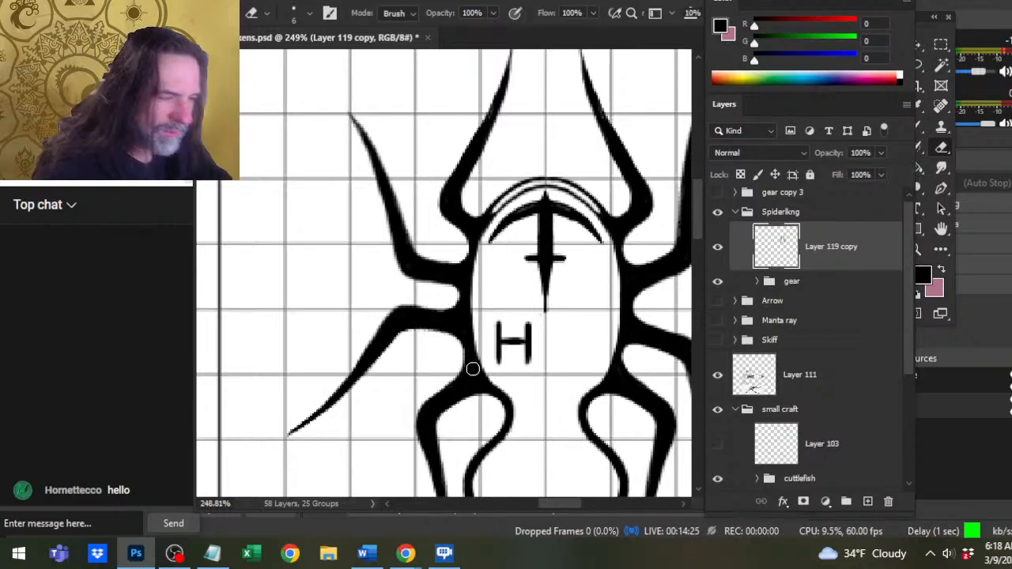
pyautogui.press('b')
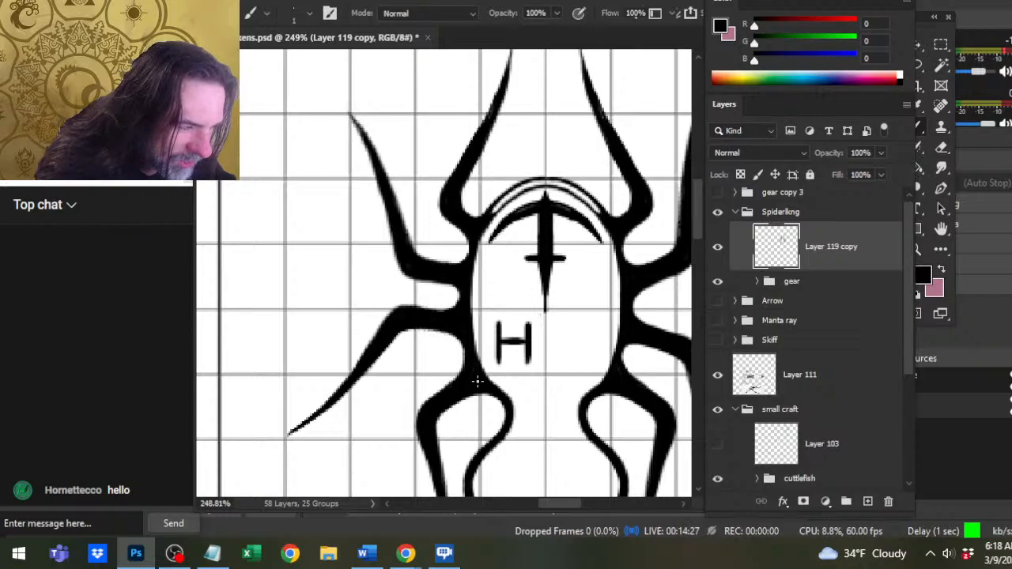
# Switch to the Page Dressing Checklist in Notepad and move its window so the full text width is in view.
pyautogui.hotkey('alt', 'Tab')
pyautogui.hotkey('alt', 'Tab')
pyautogui.hotkey('alt', 'Tab')
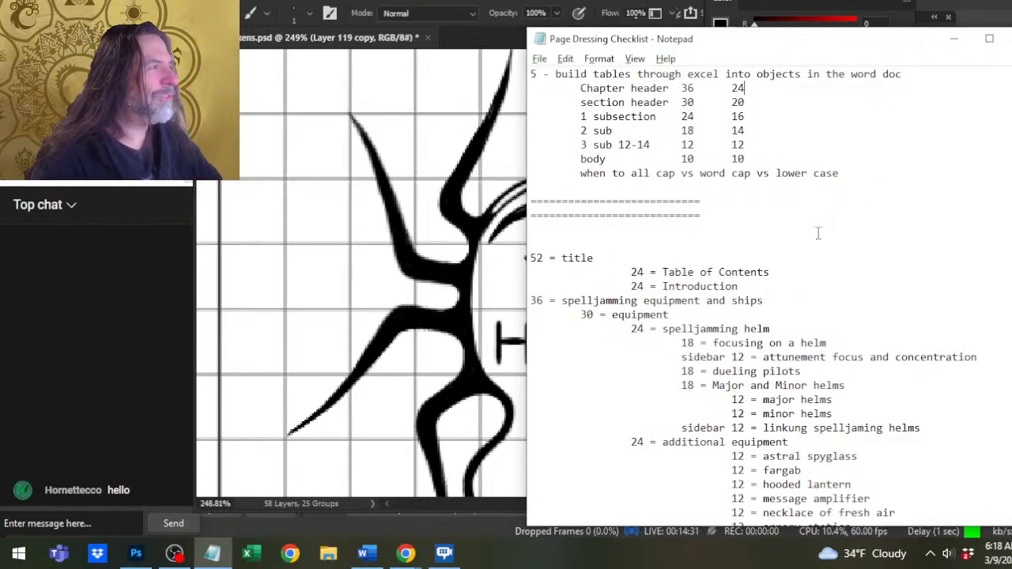
pyautogui.hotkey('alt', 'Tab')
pyautogui.hotkey('alt', 'Tab')
pyautogui.hotkey('alt', 'Tab')
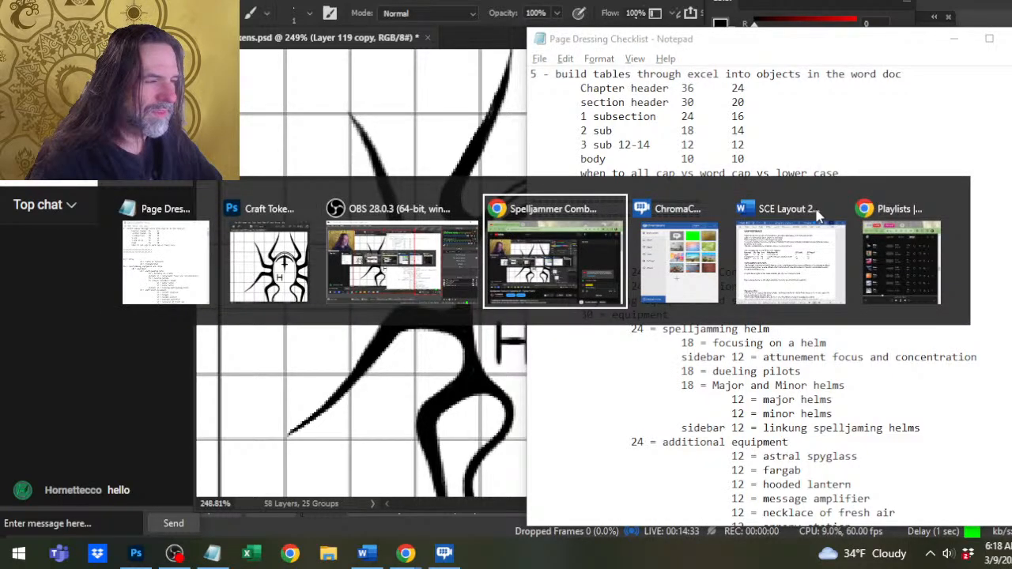
pyautogui.hotkey('alt', 'shift', 'Tab')
pyautogui.hotkey('alt', 'shift', 'Tab')
pyautogui.hotkey('alt', 'shift', 'Tab')
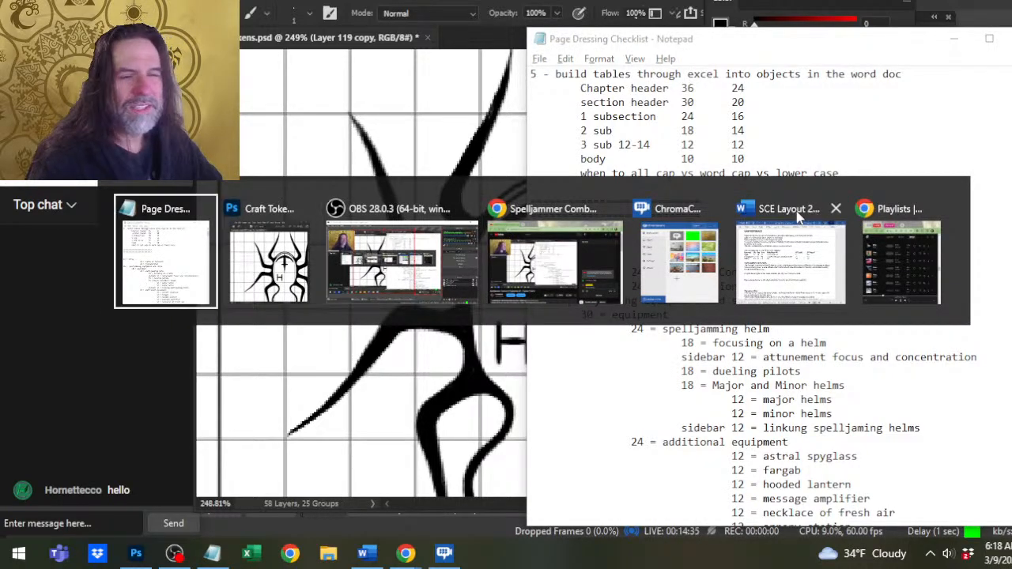
pyautogui.moveTo(752, 44); pyautogui.dragTo(545, 37)
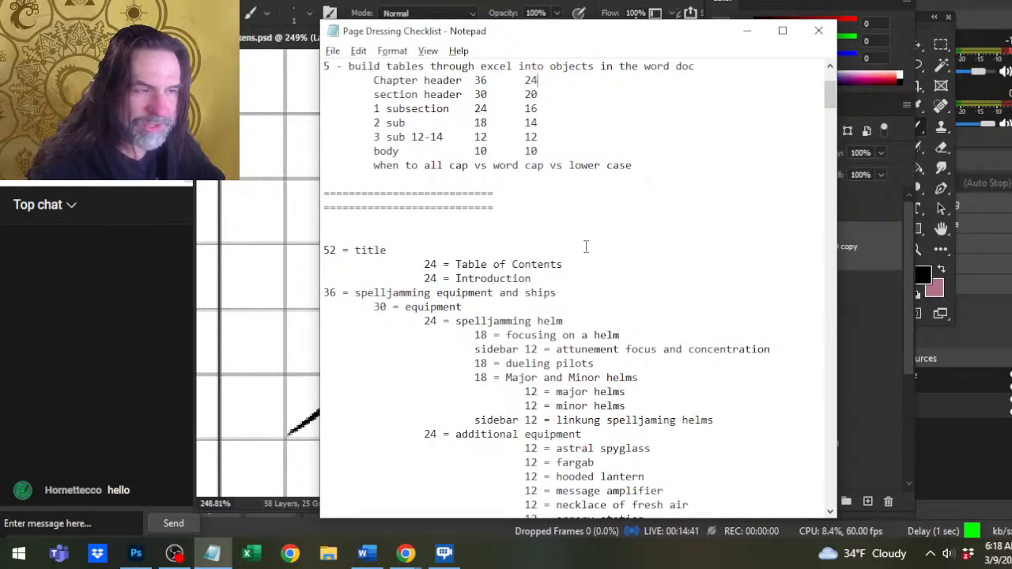
# Review the checklist's font sizes for headers and body, and the heading outline from the title through the combat and ship roles sections.
pyautogui.scroll(4, 577, 242)
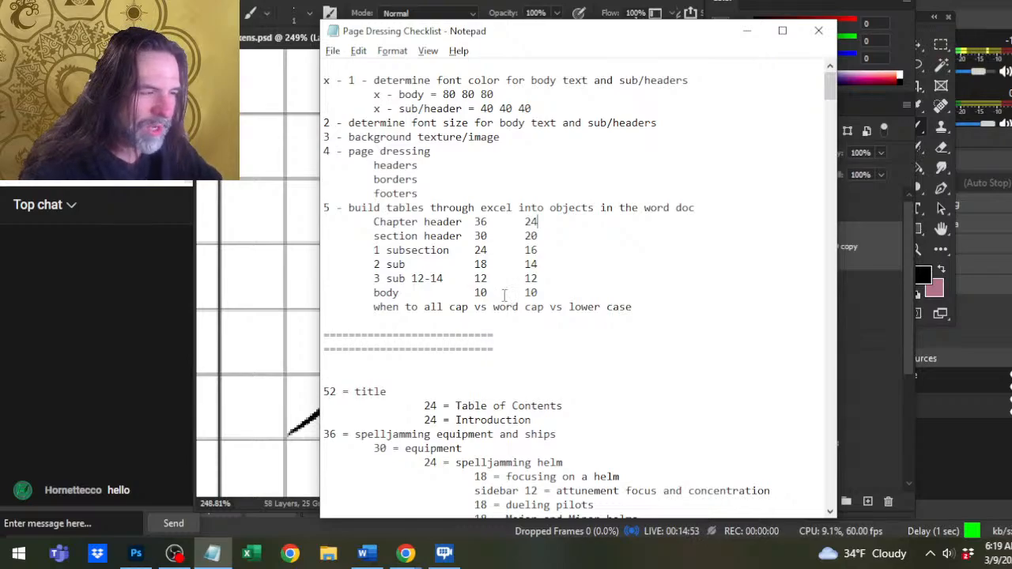
pyautogui.scroll(-7, 504, 294)
pyautogui.scroll(3, 468, 305)
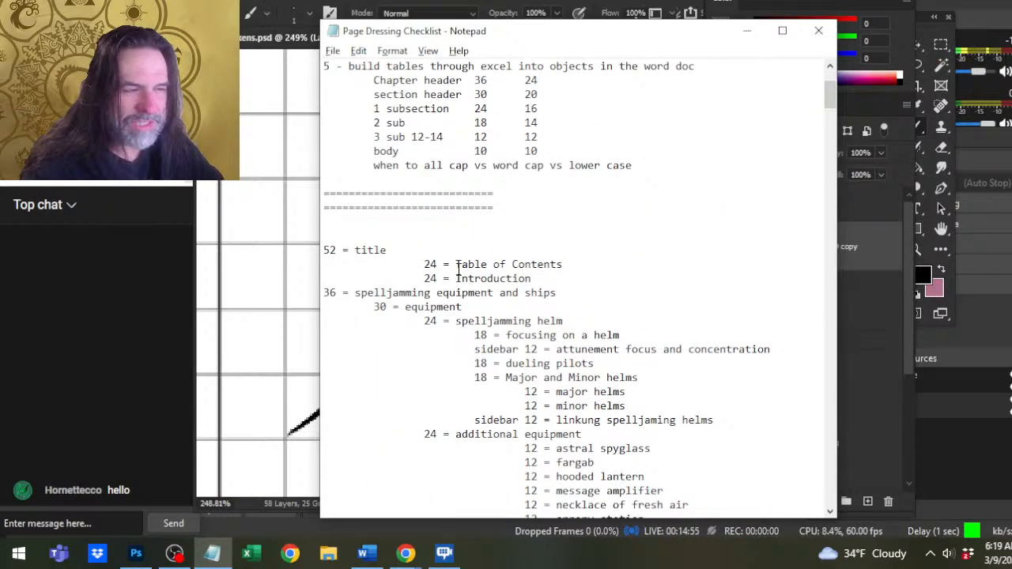
pyautogui.scroll(-2, 457, 269)
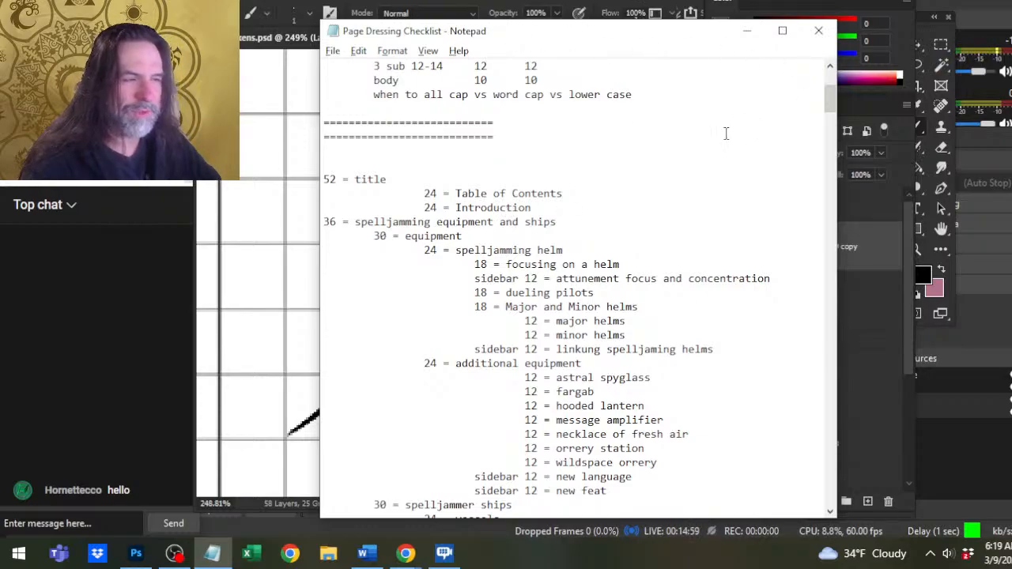
pyautogui.scroll(-10, 531, 258)
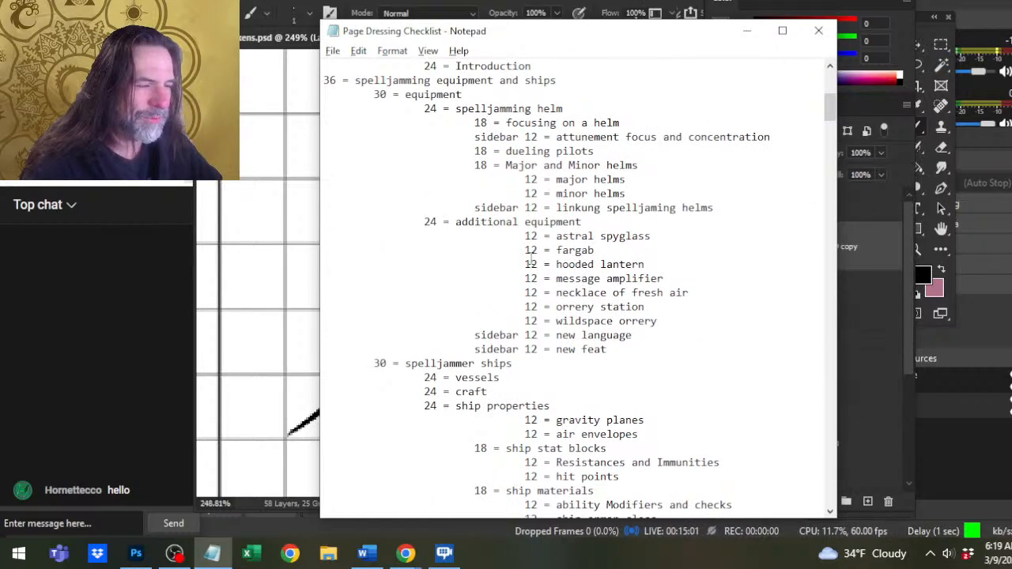
pyautogui.scroll(-7, 531, 258)
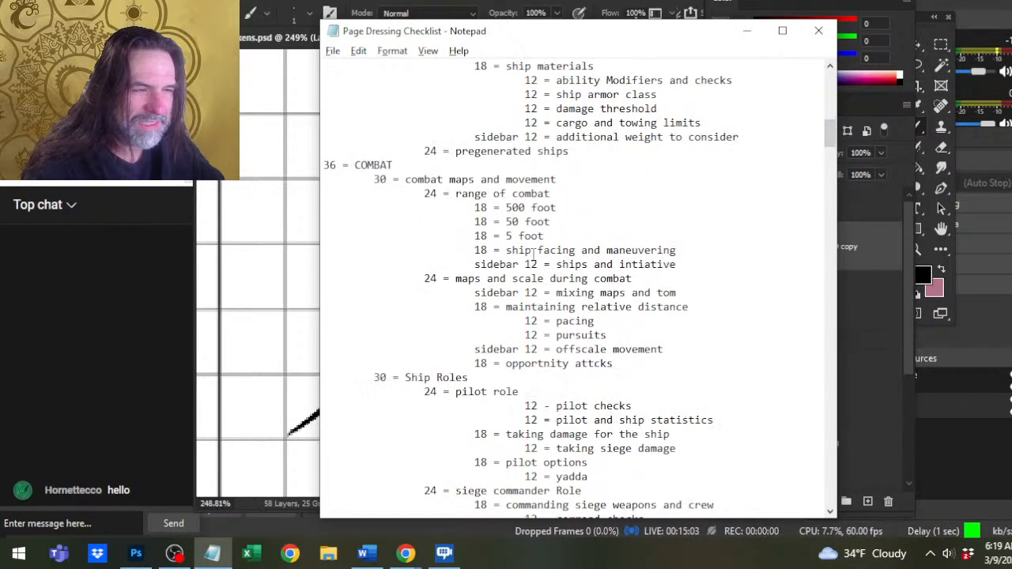
pyautogui.scroll(-8, 534, 251)
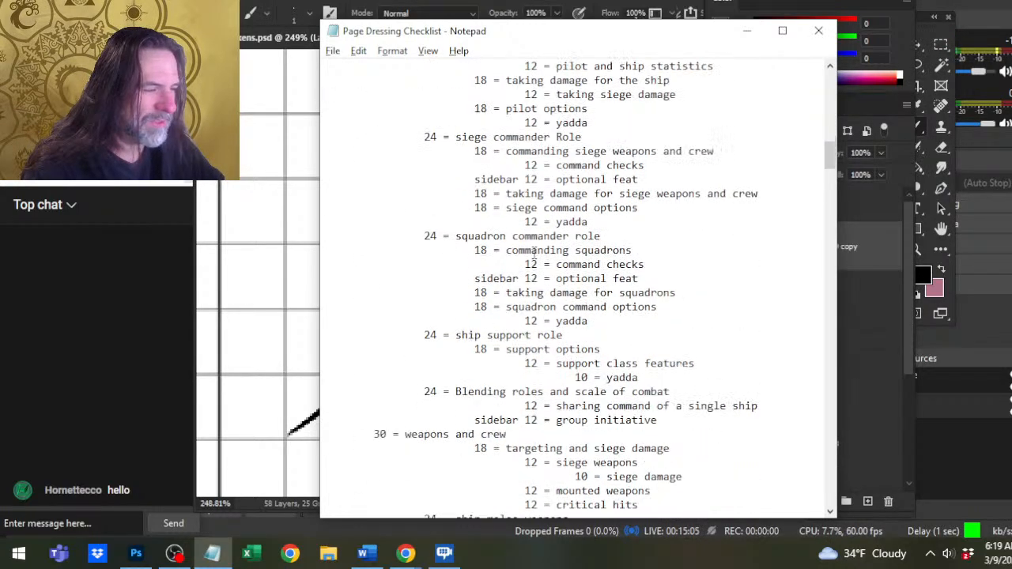
pyautogui.scroll(-5, 536, 241)
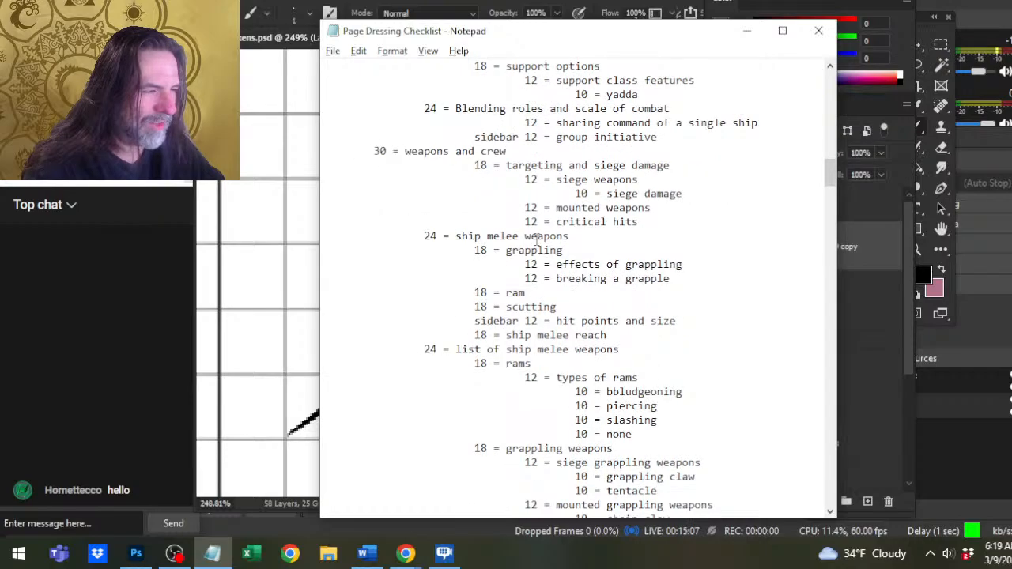
# Examine the heading levels in the outline from ship melee weapons through squadrons, maintaining ships and the SPELLCASTING chapter.
pyautogui.scroll(-2, 531, 186)
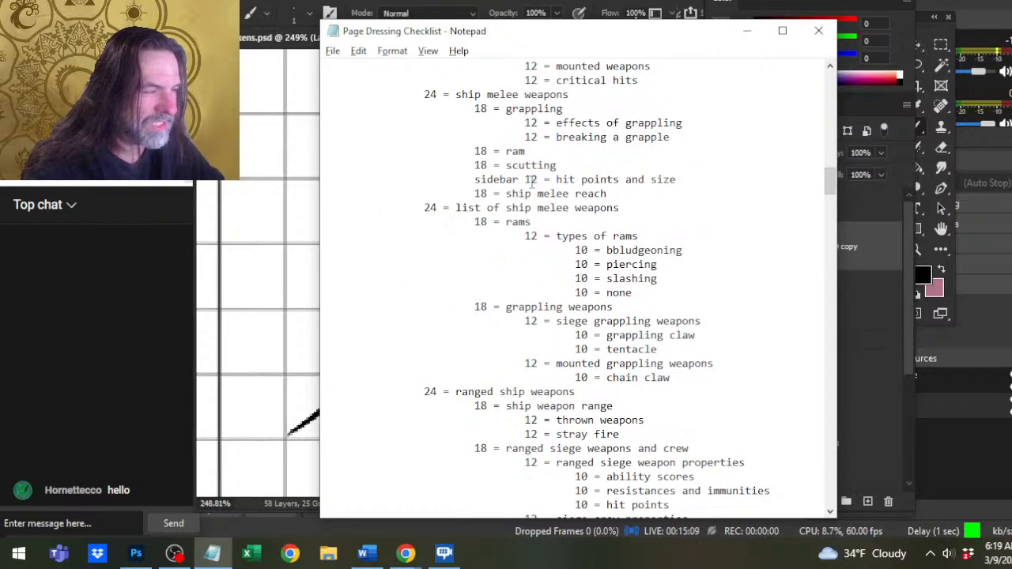
pyautogui.scroll(-2, 544, 188)
pyautogui.scroll(-8, 545, 225)
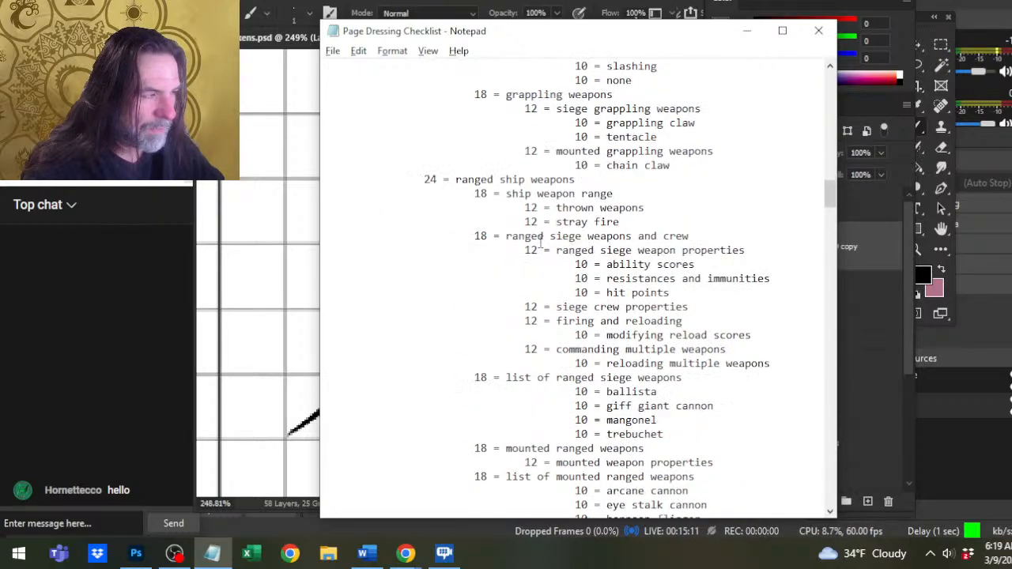
pyautogui.scroll(-8, 540, 234)
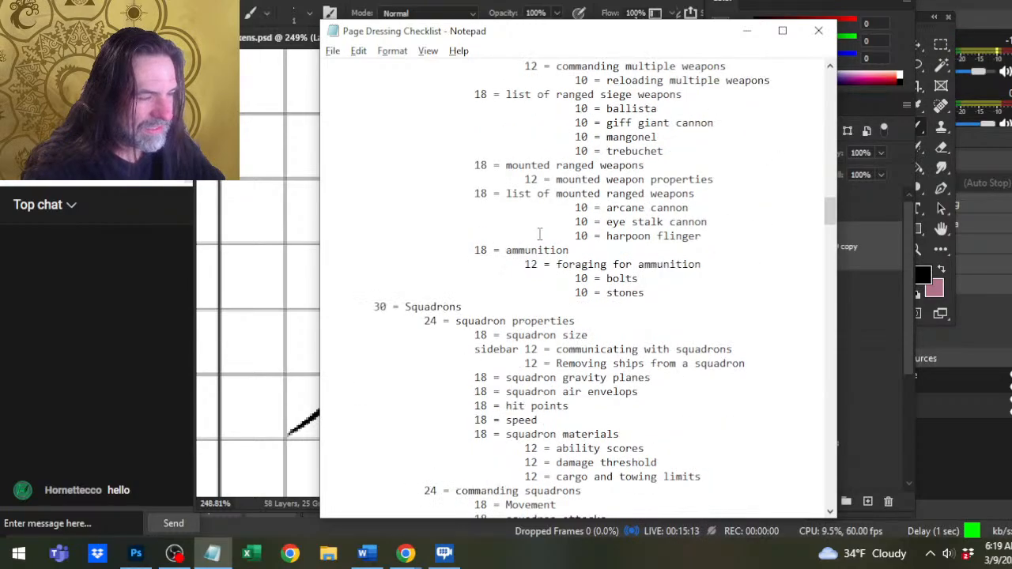
pyautogui.scroll(-12, 540, 234)
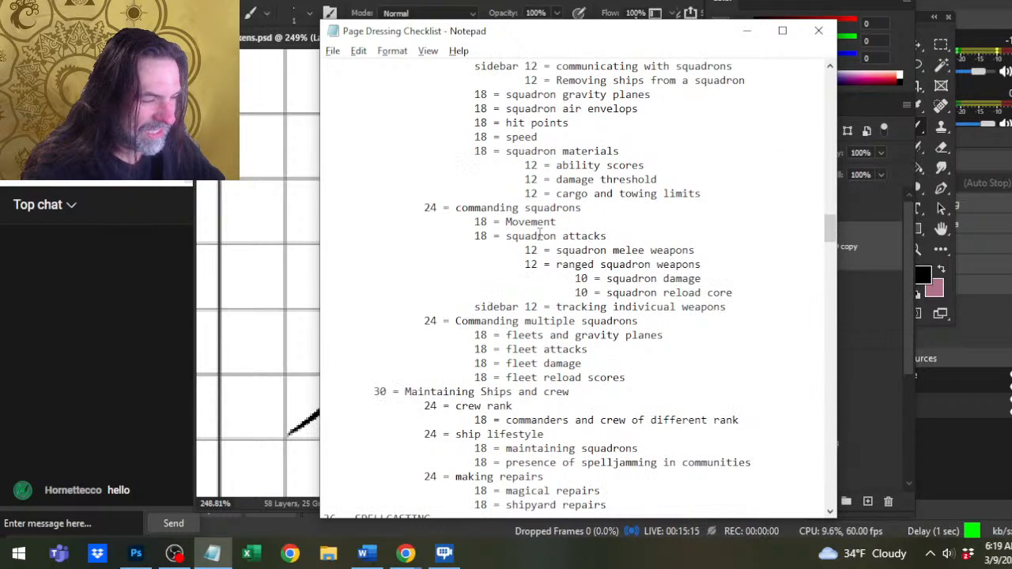
pyautogui.scroll(-8, 539, 234)
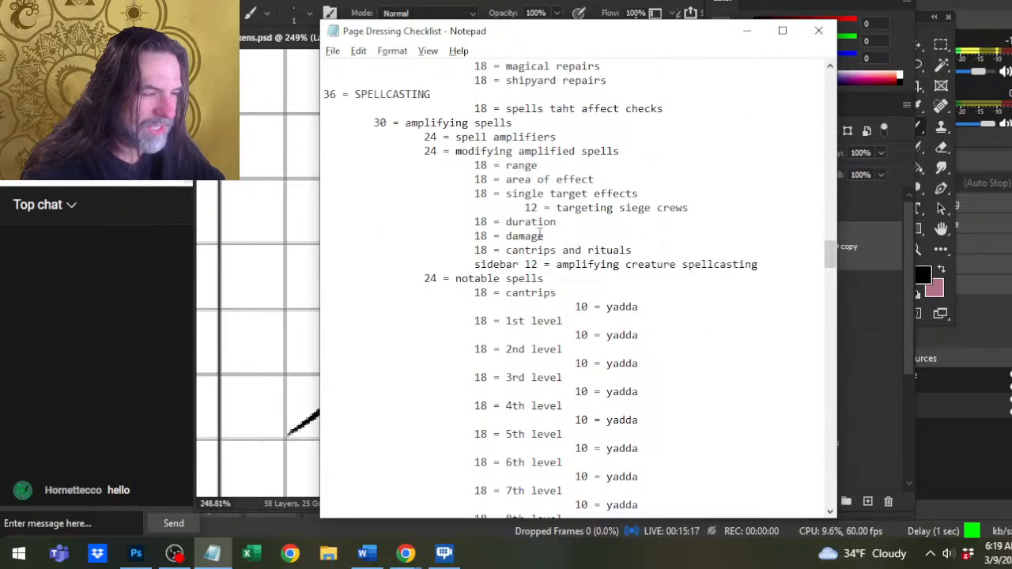
pyautogui.scroll(-2, 539, 234)
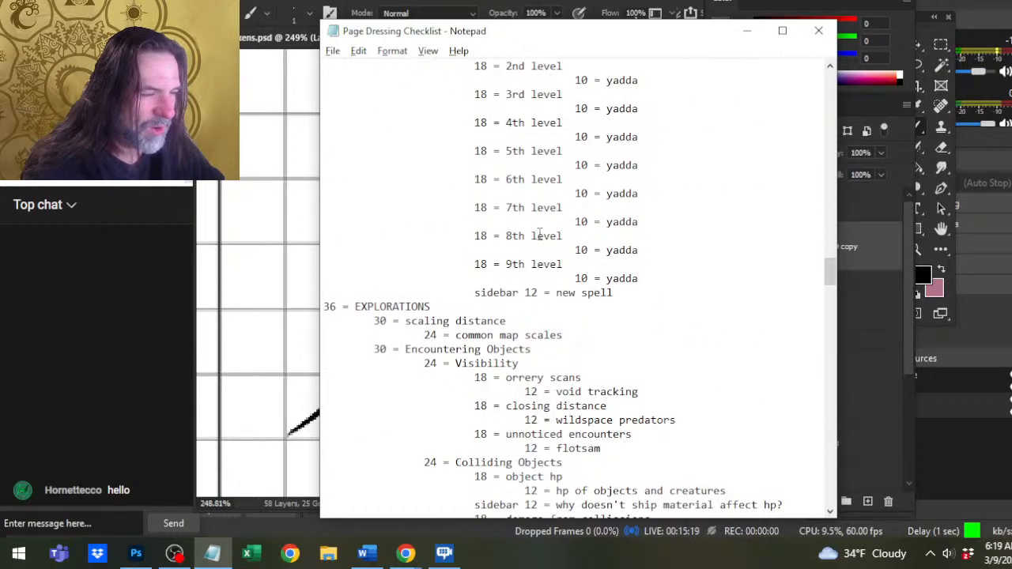
pyautogui.scroll(4, 553, 237)
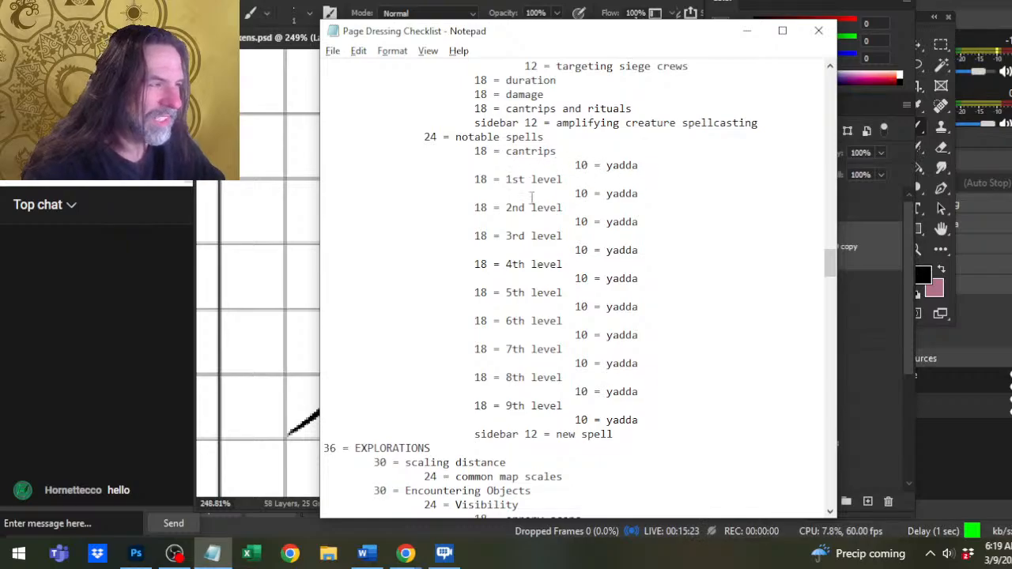
pyautogui.scroll(3, 488, 155)
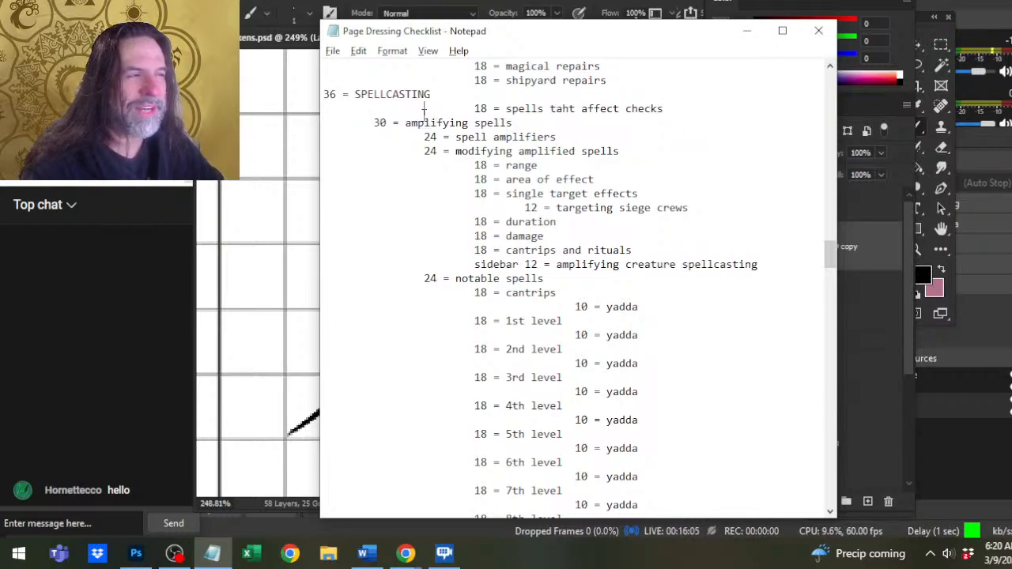
# Inspect the amplifying spells, spell amplifiers and modifying amplified spells headings under SPELLCASTING, highlighting words to compare their levels.
pyautogui.moveTo(424, 108); pyautogui.dragTo(456, 122)
pyautogui.click(488, 136)
pyautogui.doubleClick(549, 137)
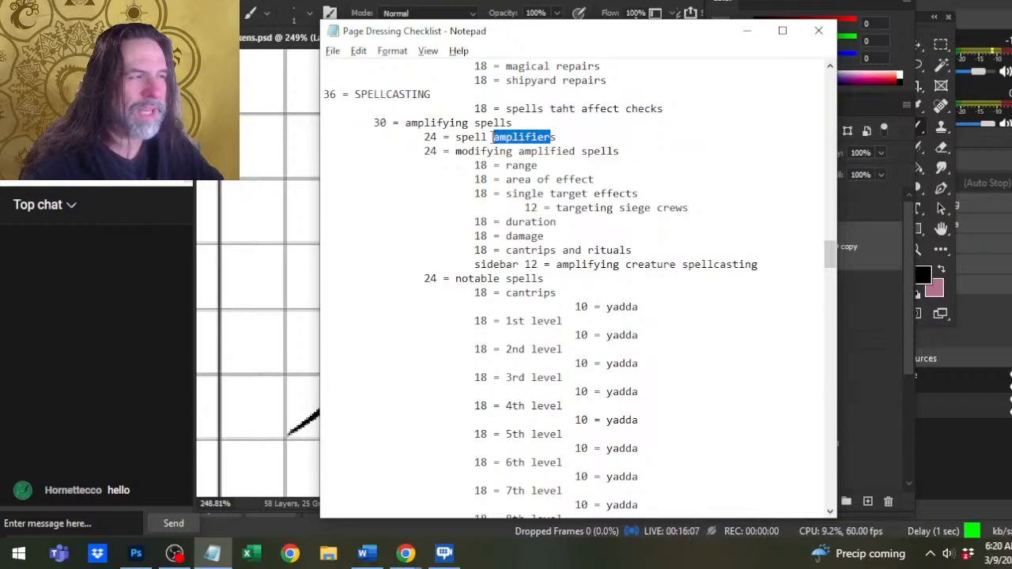
pyautogui.click(492, 137)
pyautogui.moveTo(437, 122); pyautogui.dragTo(456, 123)
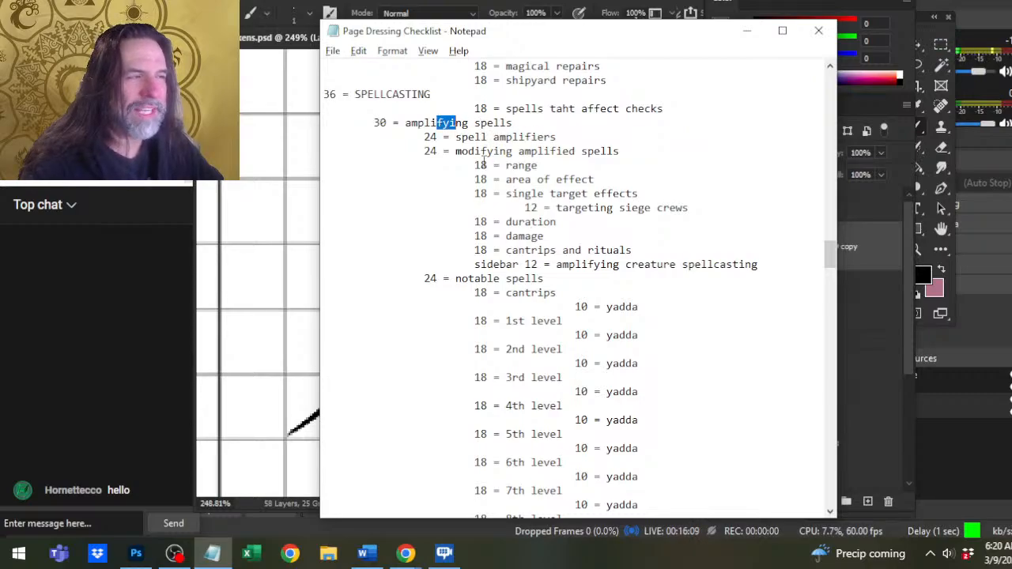
pyautogui.moveTo(480, 166); pyautogui.dragTo(514, 151)
pyautogui.click(513, 151)
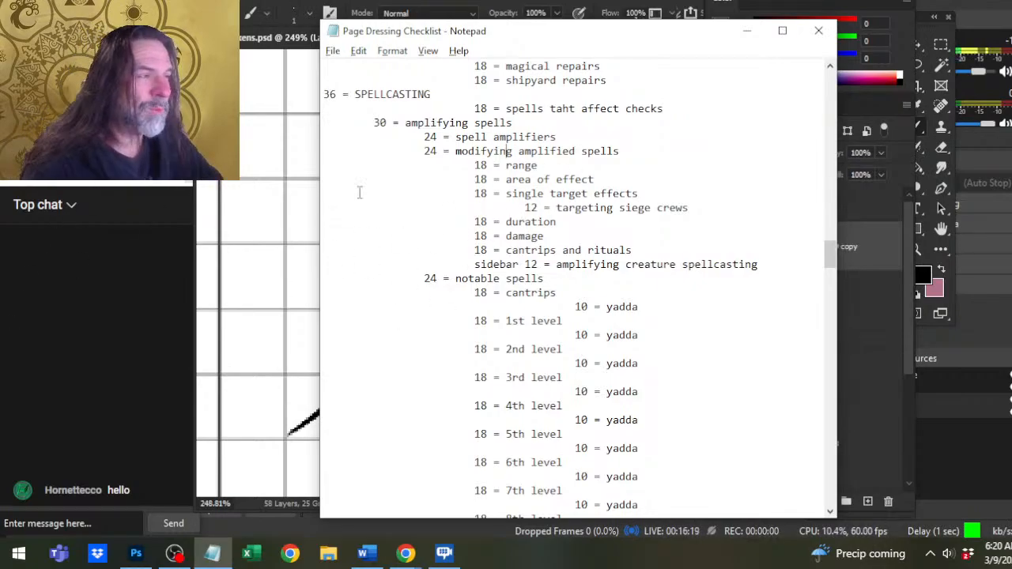
pyautogui.click(594, 135)
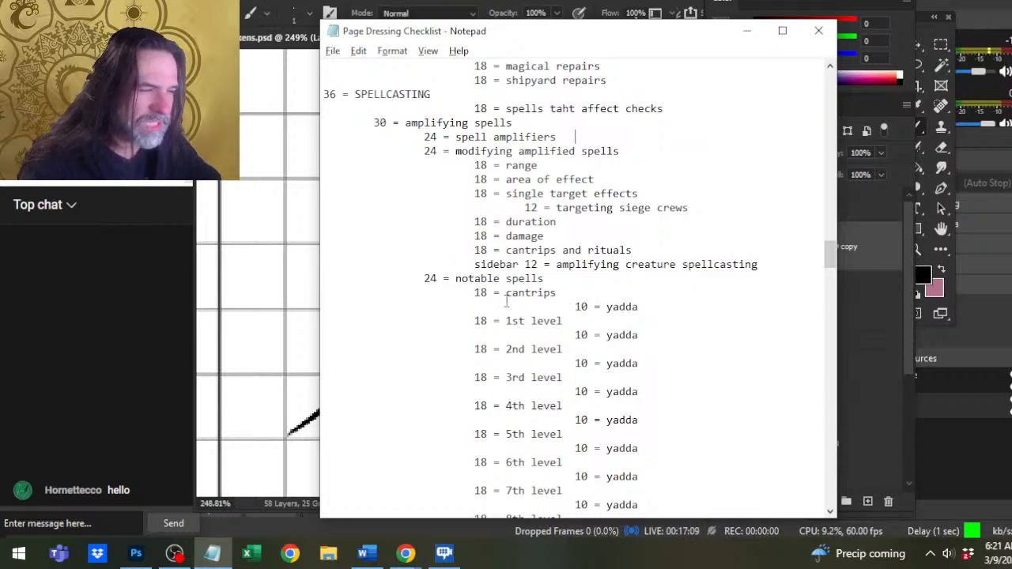
# Read through the rest of the outline from notable spells past EXPLORATIONS and Creature Menagerie to the closing Next Steps heading.
pyautogui.scroll(-7, 510, 269)
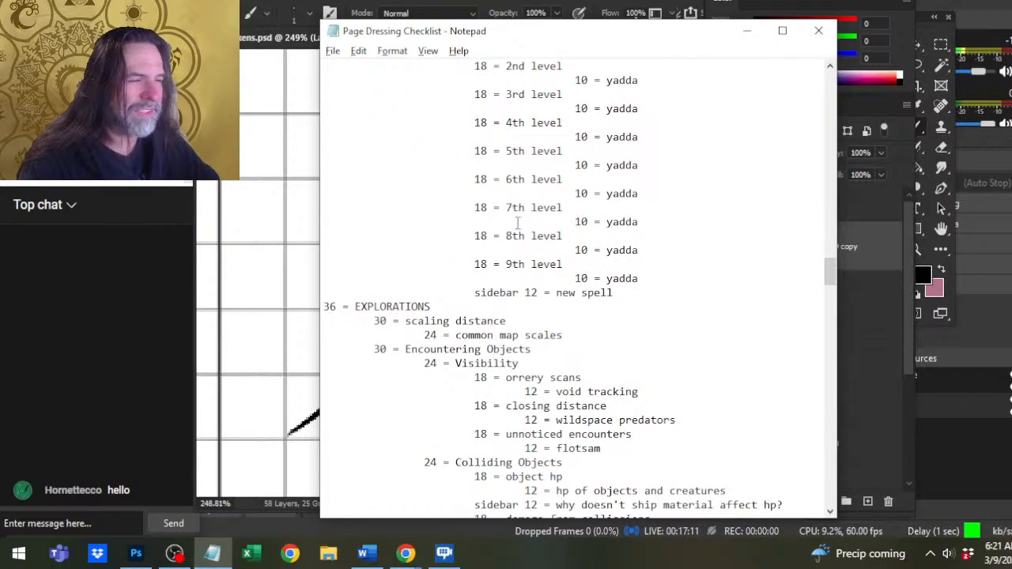
pyautogui.scroll(5, 518, 224)
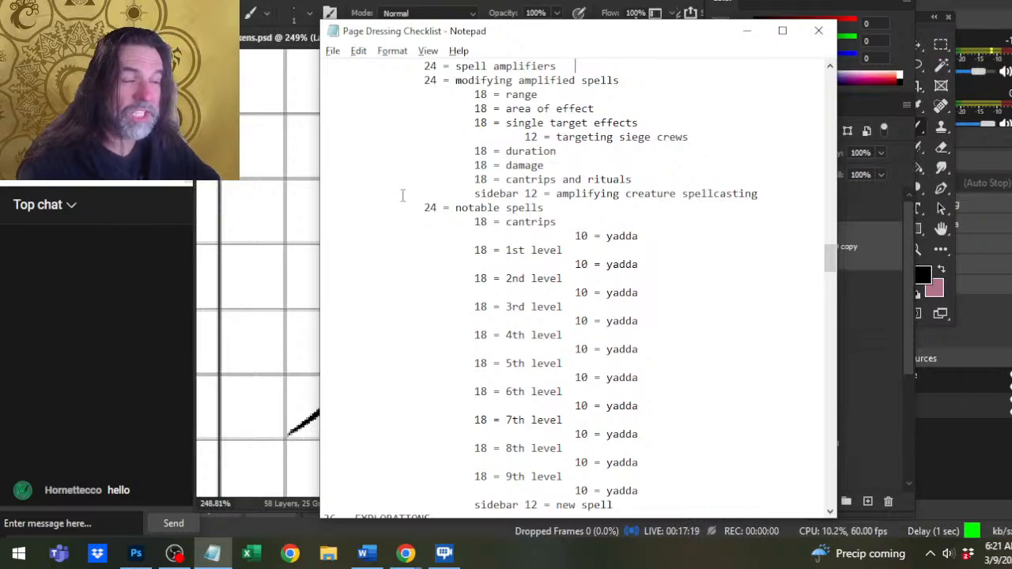
pyautogui.scroll(-13, 642, 349)
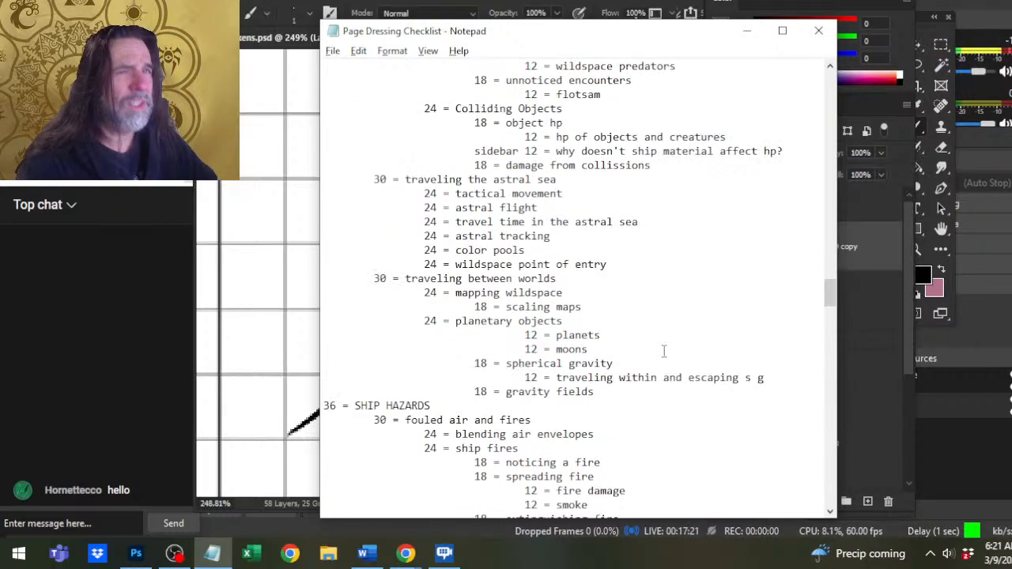
pyautogui.scroll(-20, 664, 351)
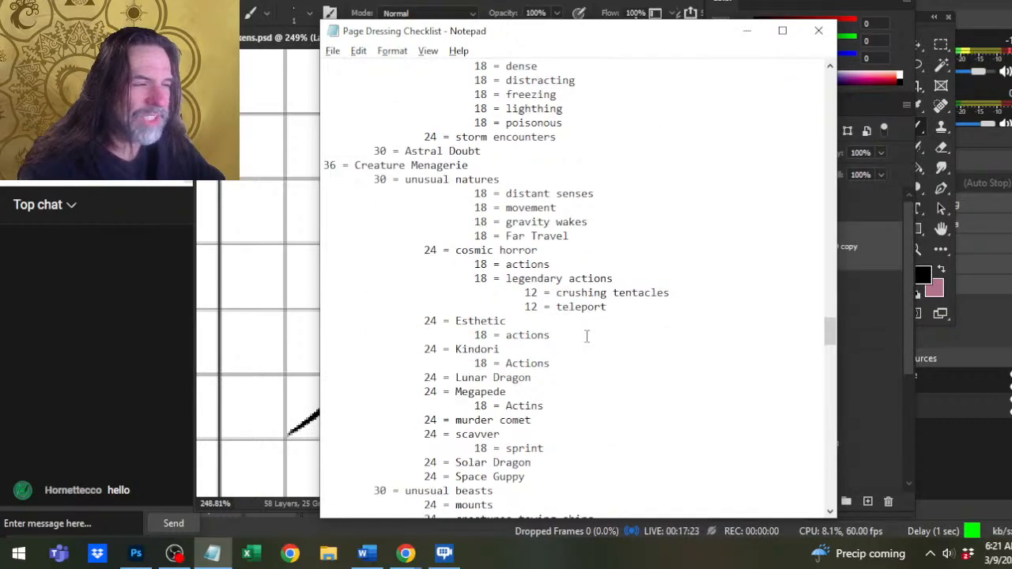
pyautogui.scroll(-12, 586, 335)
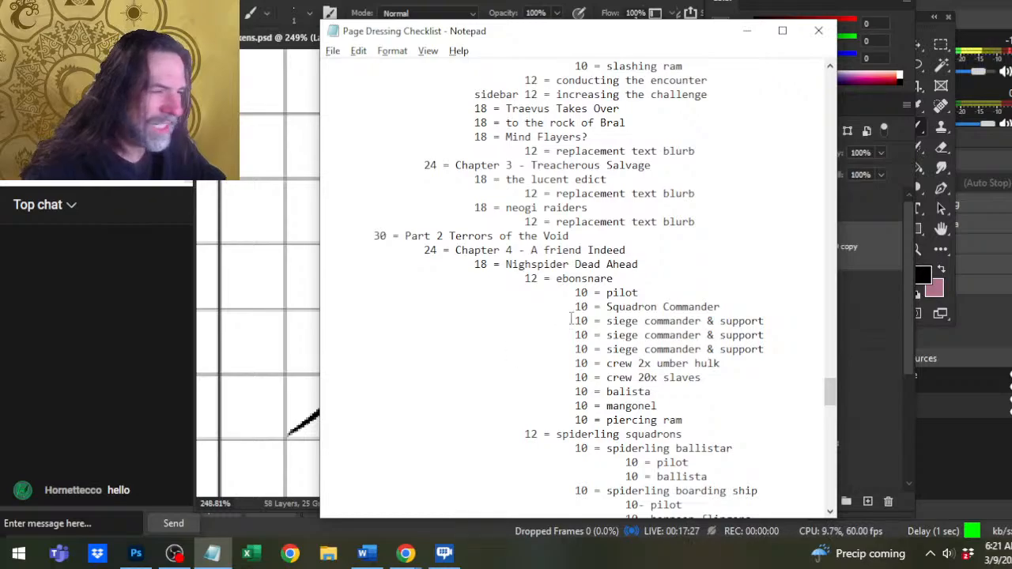
pyautogui.scroll(-3, 585, 269)
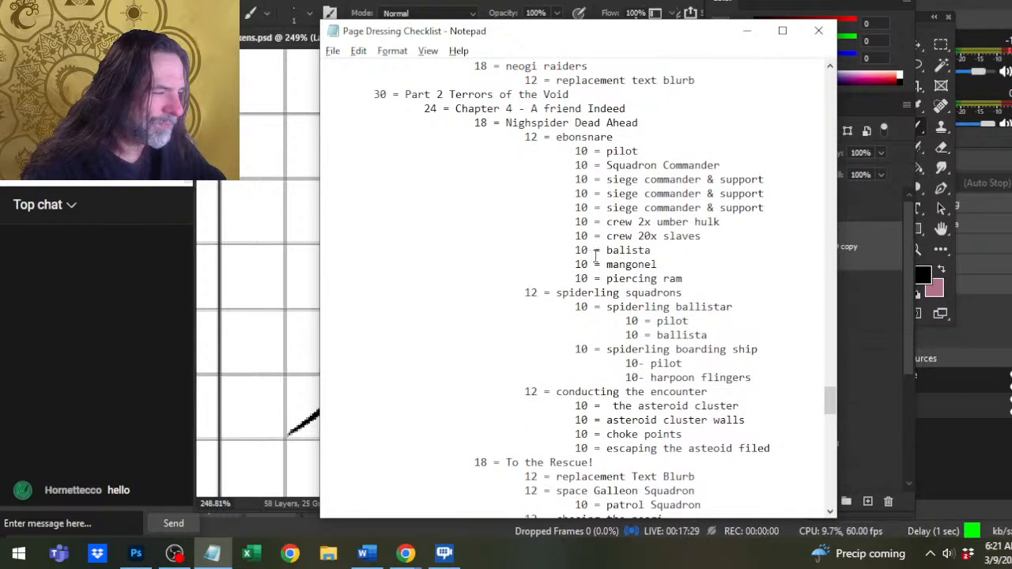
pyautogui.scroll(-3, 597, 257)
pyautogui.scroll(-20, 597, 261)
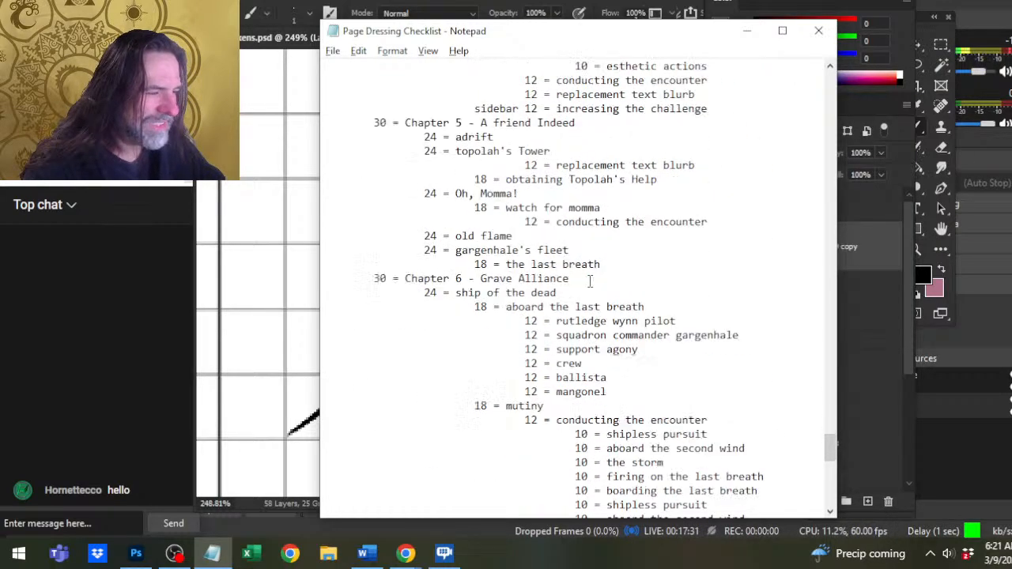
pyautogui.scroll(-10, 591, 278)
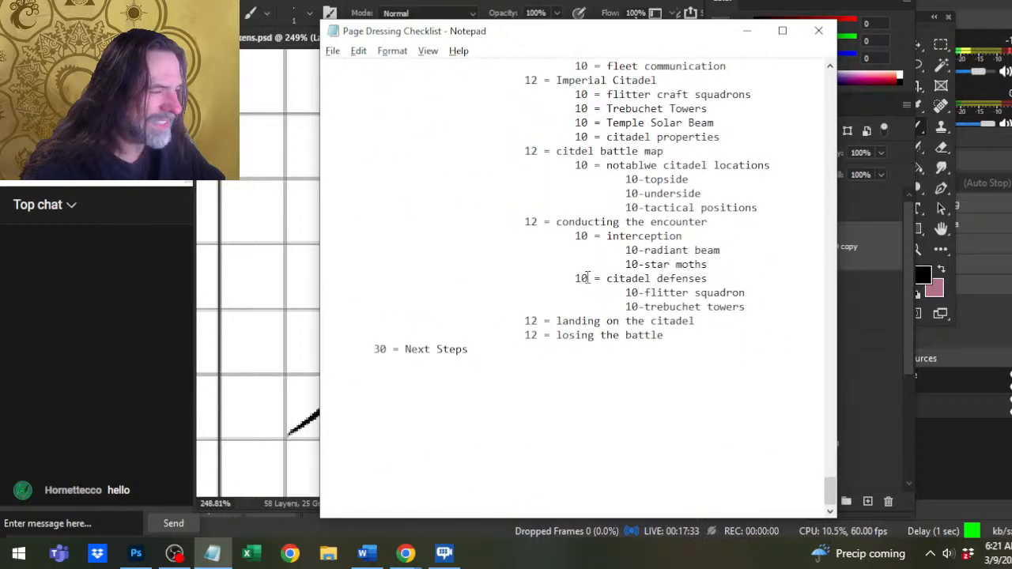
# Look back over the adventure conversion headings from the Imperial Citadel and Chapters 5 to 10 up to appendix 1.
pyautogui.scroll(12, 591, 278)
pyautogui.scroll(-2, 587, 278)
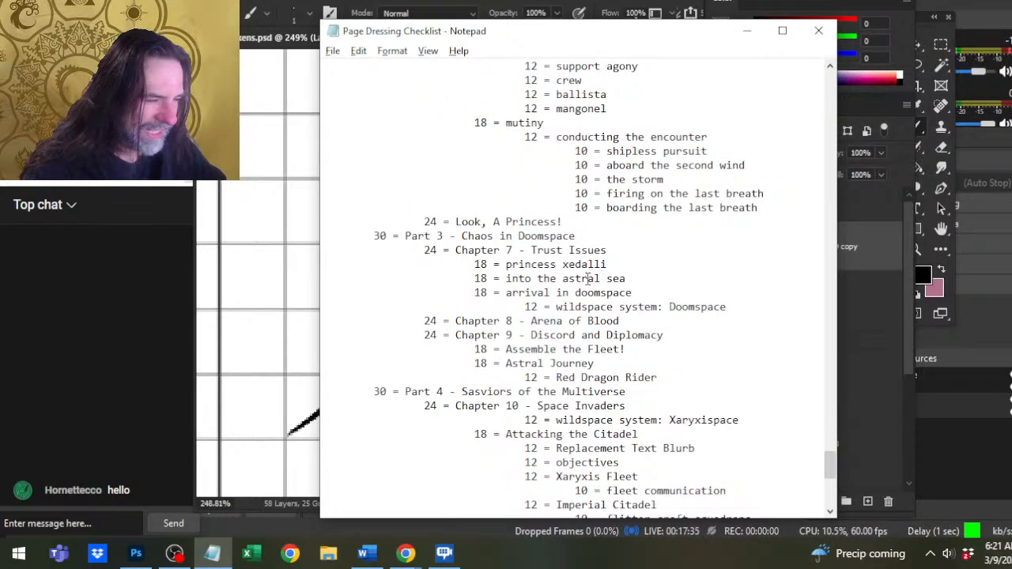
pyautogui.scroll(2, 587, 278)
pyautogui.scroll(4, 581, 286)
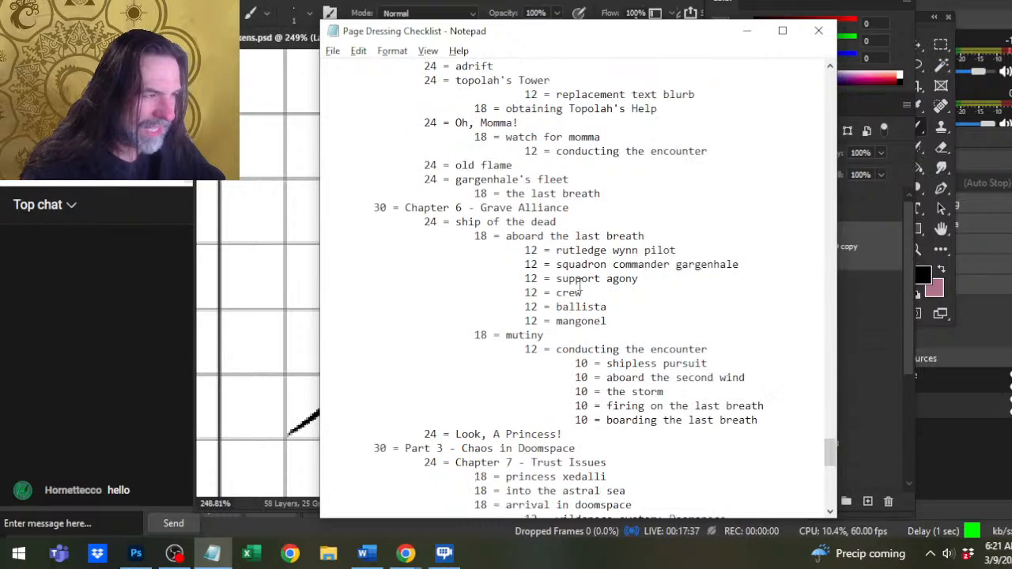
pyautogui.scroll(-7, 580, 282)
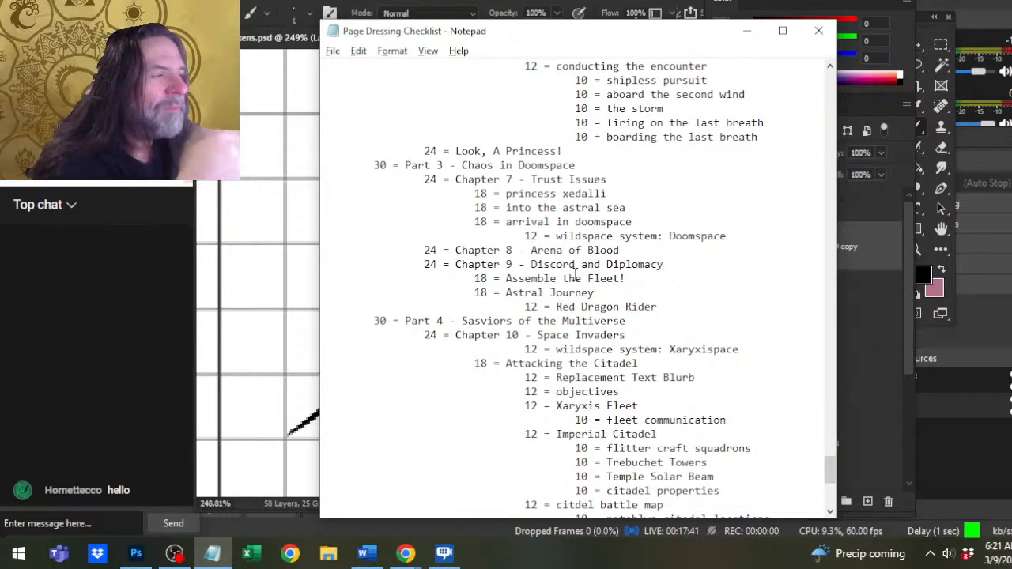
pyautogui.scroll(-3, 588, 269)
pyautogui.scroll(2, 591, 263)
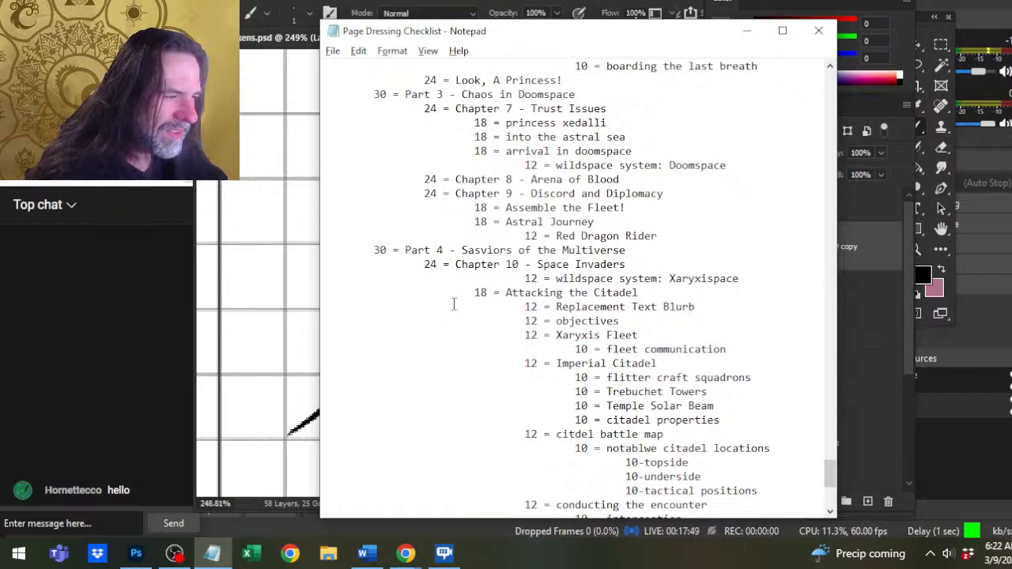
pyautogui.scroll(-2, 522, 293)
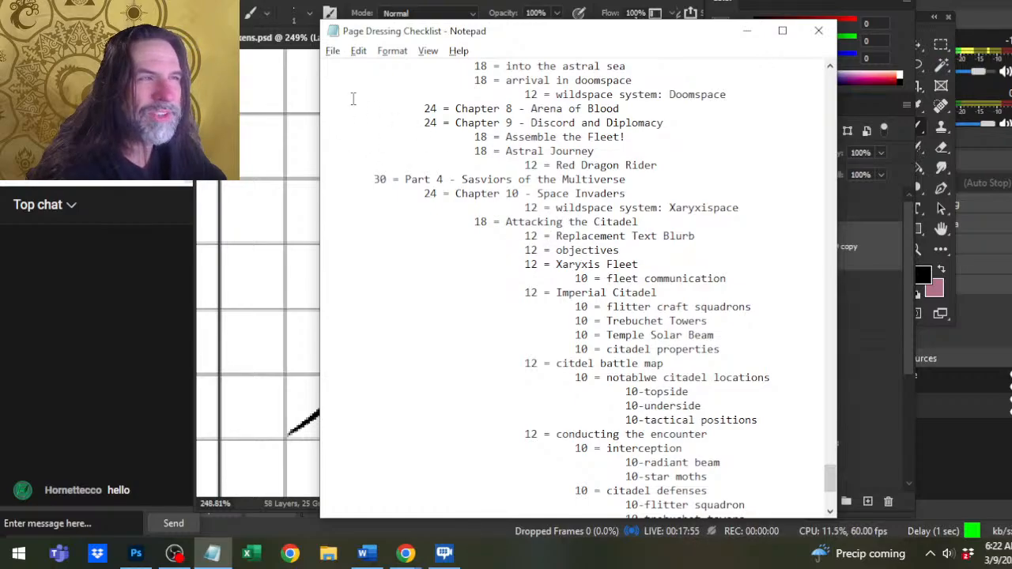
pyautogui.scroll(12, 389, 134)
pyautogui.scroll(13, 393, 158)
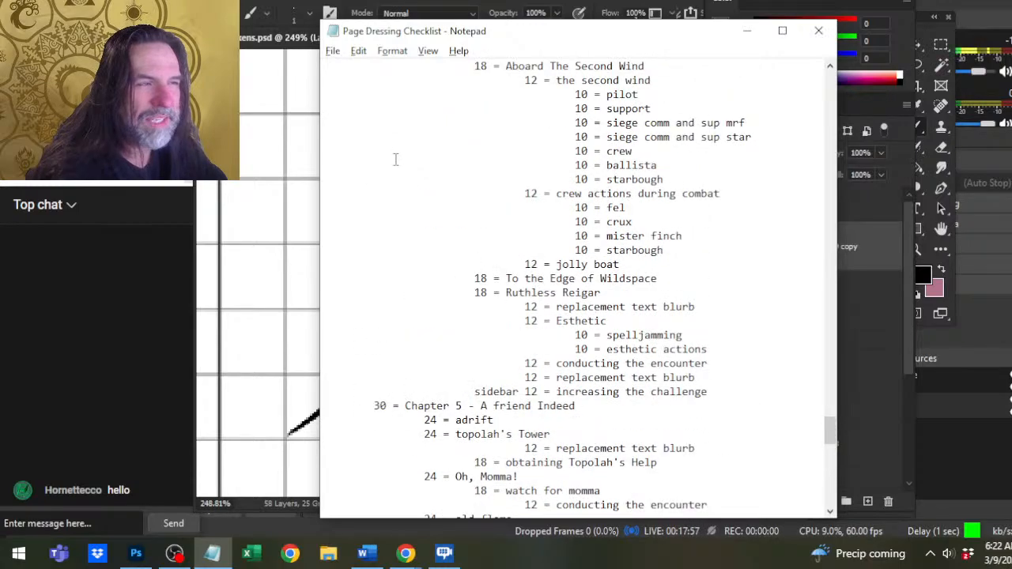
pyautogui.scroll(-8, 394, 166)
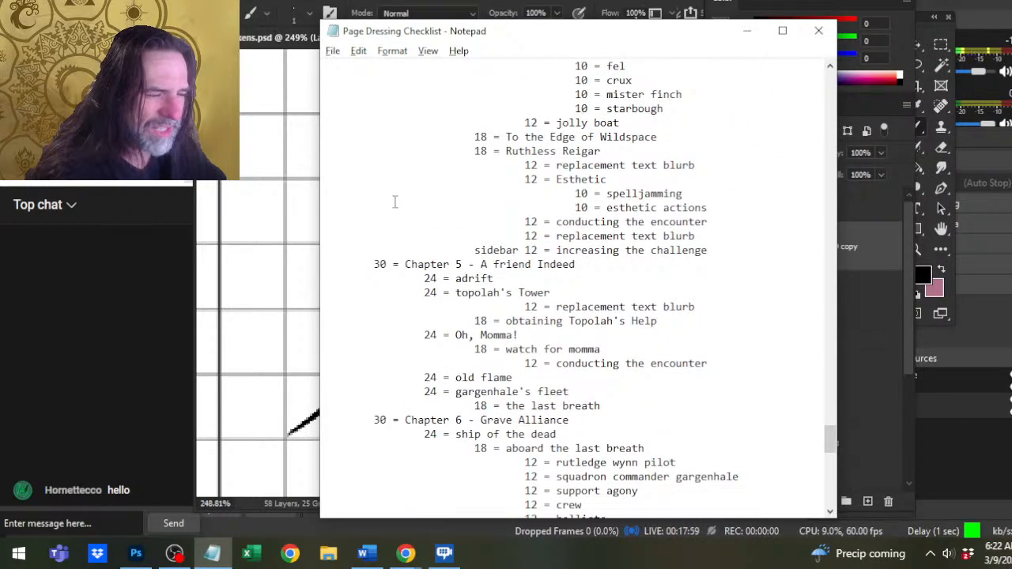
pyautogui.scroll(20, 394, 204)
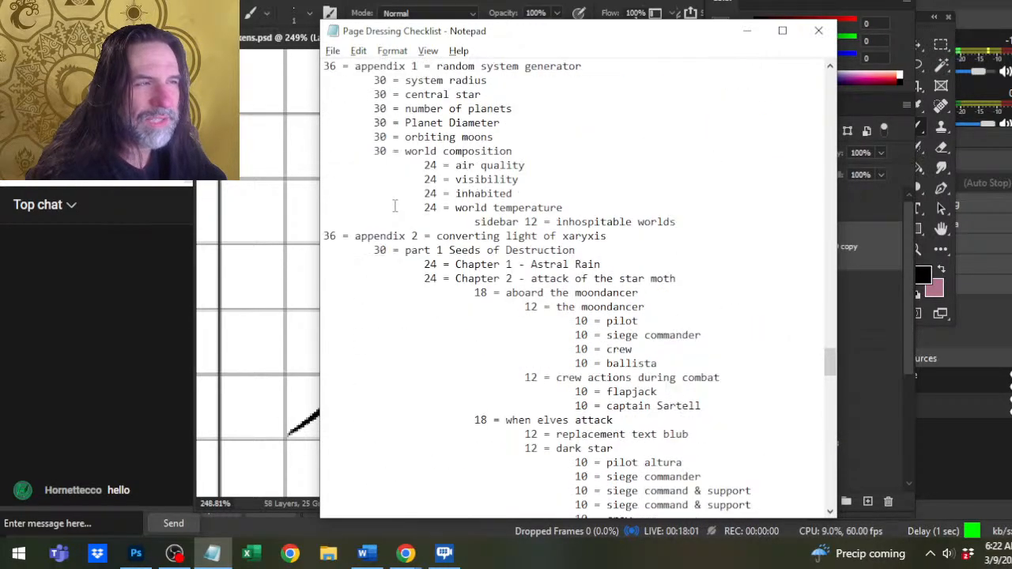
# Review the appendix 2 headings under Chapter 2, from aboard the moondancer to when elves attack, highlighting lines to compare their levels.
pyautogui.scroll(-12, 393, 210)
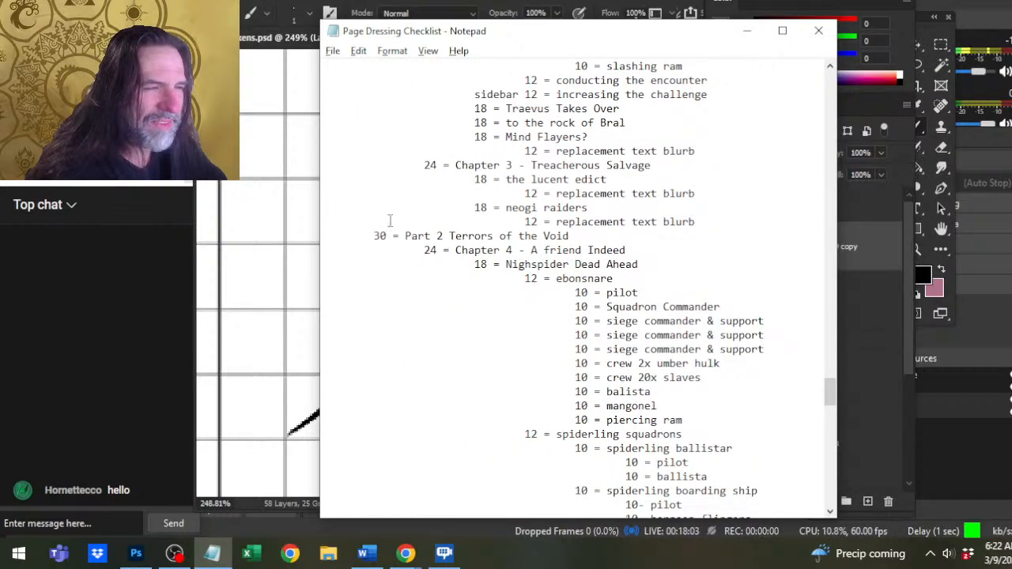
pyautogui.scroll(10, 430, 223)
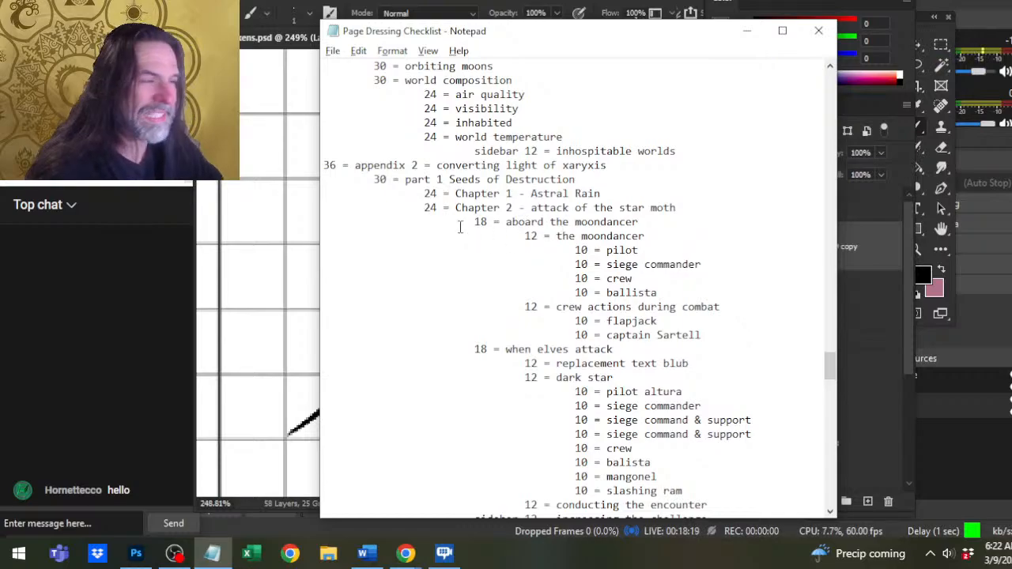
pyautogui.scroll(-2, 496, 204)
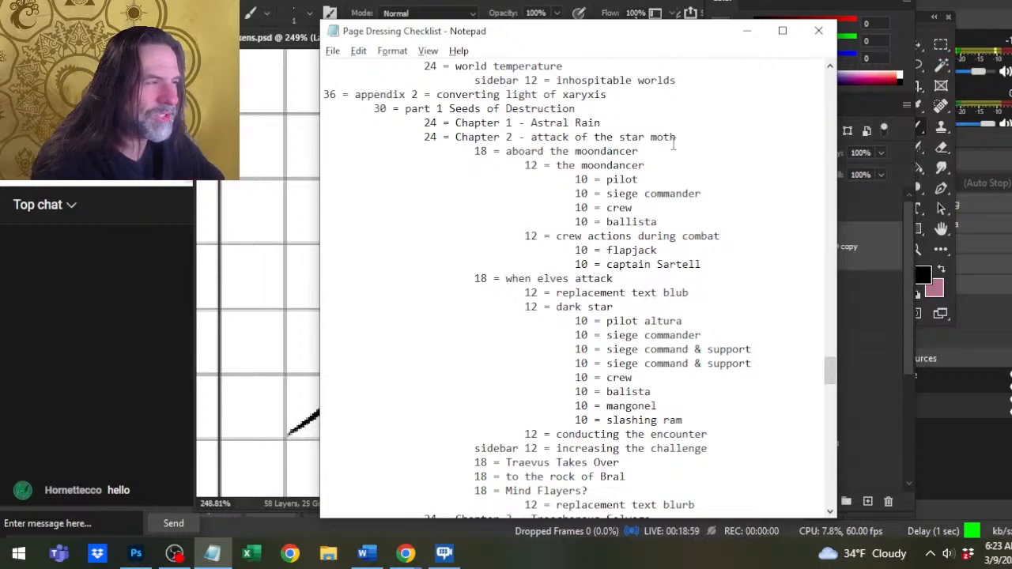
pyautogui.moveTo(660, 150); pyautogui.dragTo(554, 166)
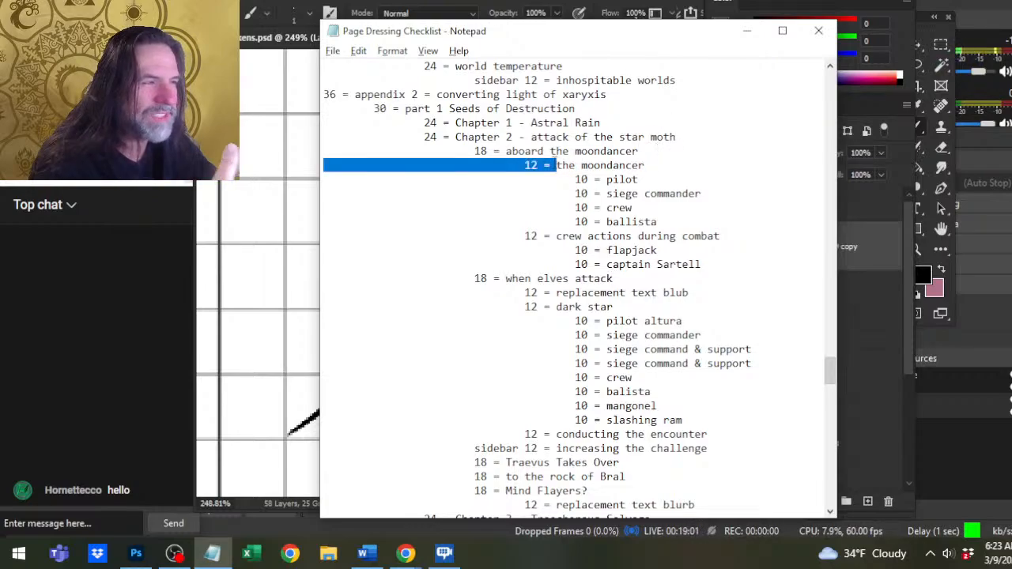
pyautogui.click(641, 264)
pyautogui.moveTo(648, 278); pyautogui.dragTo(548, 280)
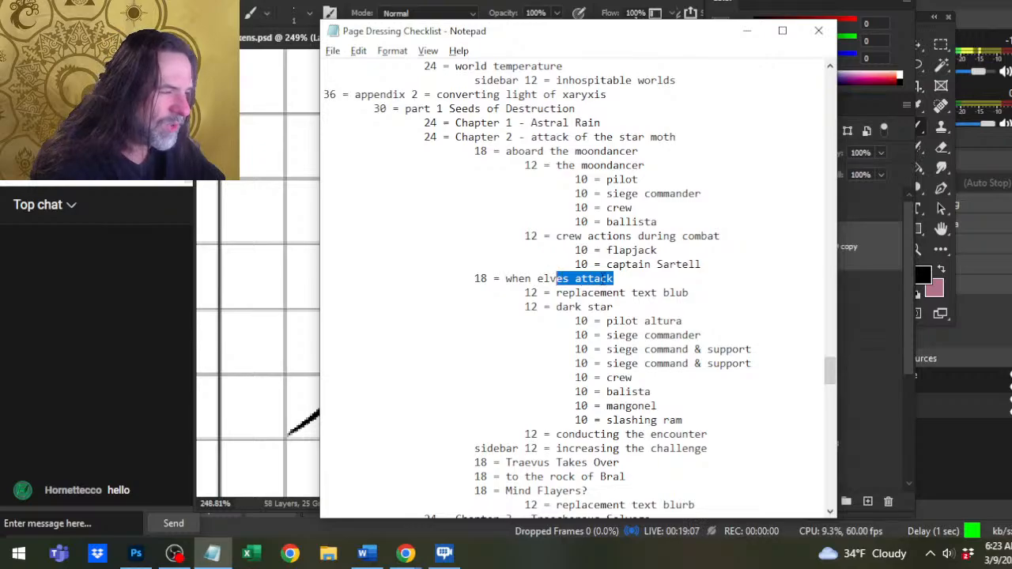
# Compare the size 10 entries under the moondancer and dark star headings, down to conducting the encounter.
pyautogui.scroll(-2, 606, 278)
pyautogui.click(660, 221)
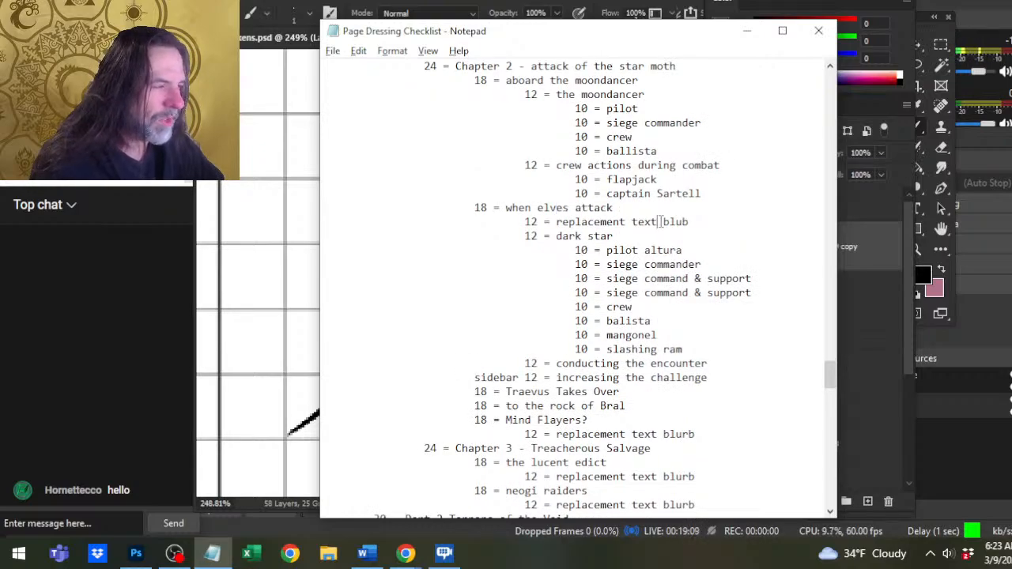
pyautogui.moveTo(606, 235); pyautogui.dragTo(576, 245)
pyautogui.click(576, 245)
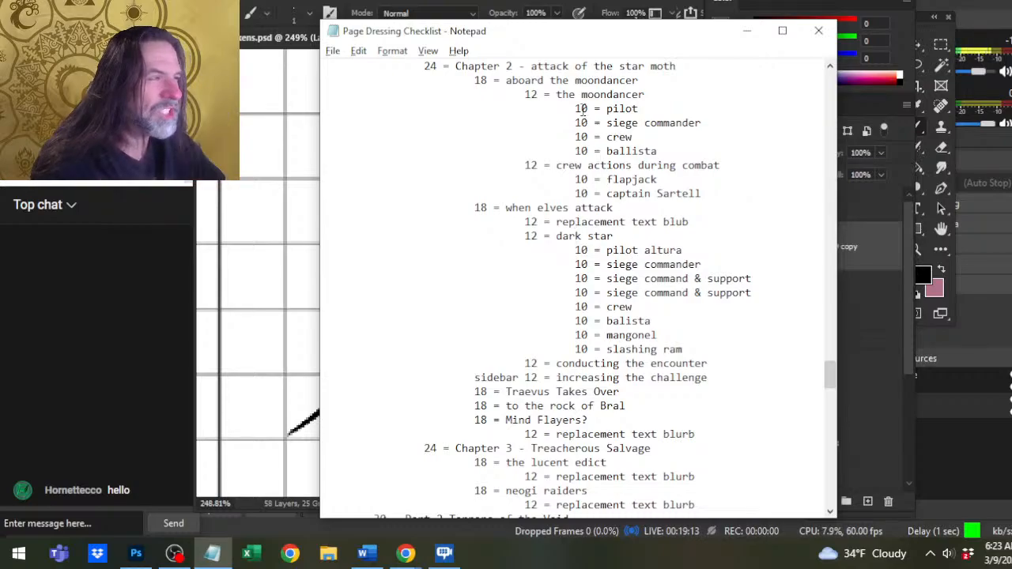
pyautogui.moveTo(606, 95); pyautogui.dragTo(629, 122)
pyautogui.moveTo(609, 236); pyautogui.dragTo(621, 294)
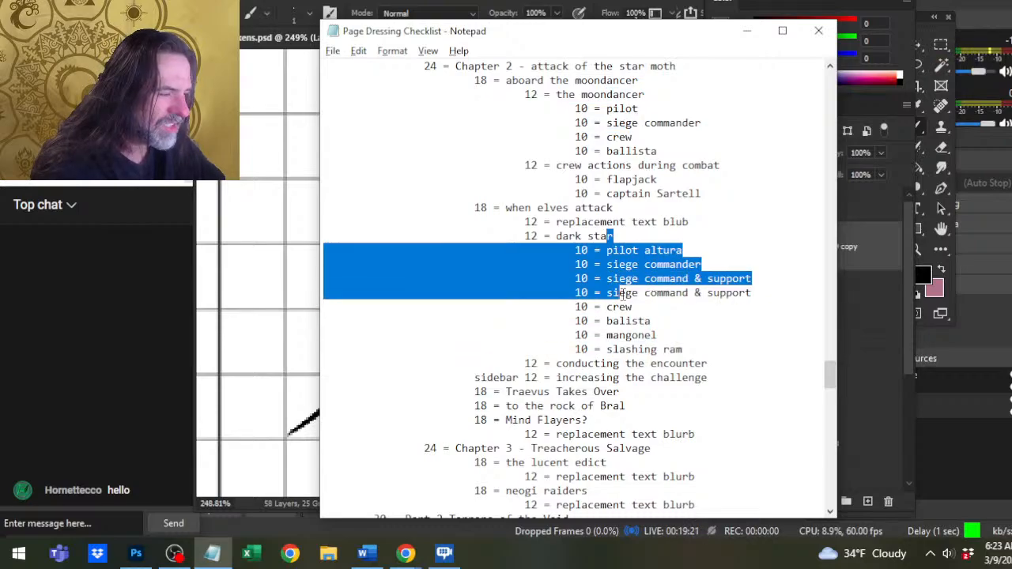
pyautogui.scroll(-2, 617, 294)
pyautogui.click(626, 294)
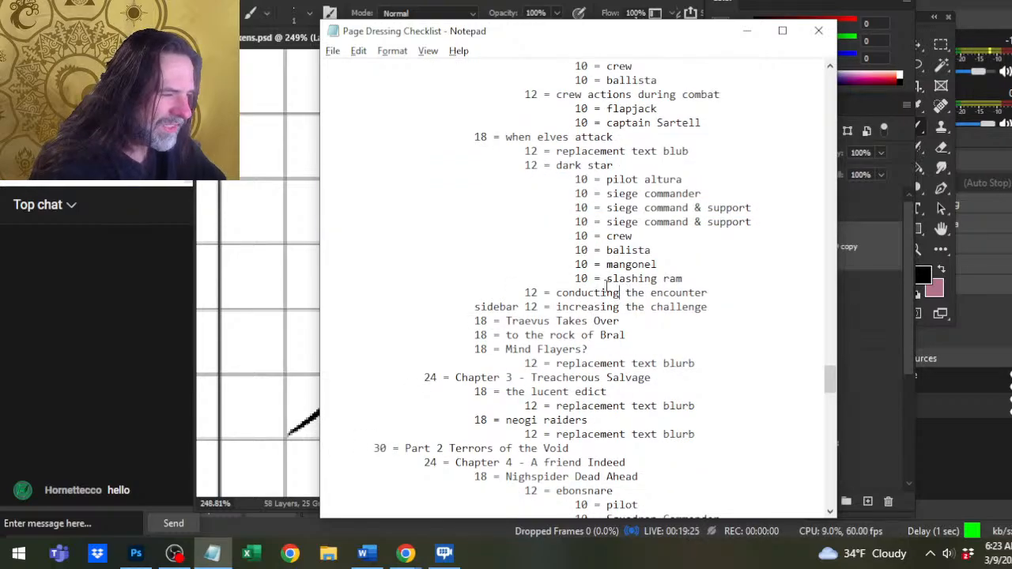
pyautogui.click(639, 293)
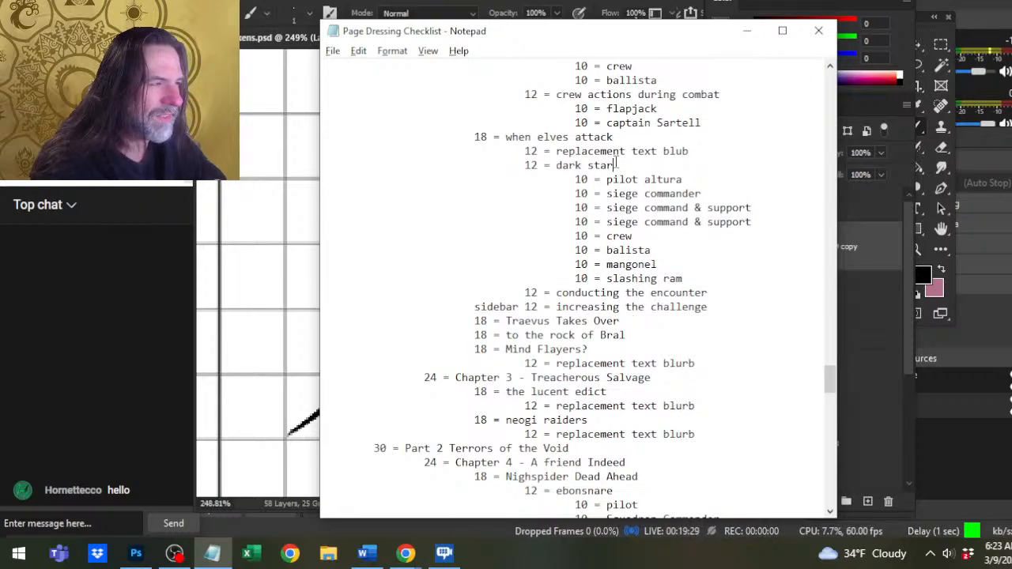
pyautogui.moveTo(615, 165)
pyautogui.mouseDown()
pyautogui.moveTo(656, 264)
pyautogui.moveTo(618, 194)
pyautogui.moveTo(613, 222)
pyautogui.moveTo(638, 179)
pyautogui.moveTo(615, 164)
pyautogui.moveTo(605, 251)
pyautogui.moveTo(592, 179)
pyautogui.moveTo(619, 165)
pyautogui.moveTo(626, 179)
pyautogui.mouseUp()
pyautogui.click(622, 244)
# Skim the outline to Chapter 4's spiderling squadrons, and return through Creature Menagerie and ship weapons to the heading size table.
pyautogui.scroll(-2, 623, 237)
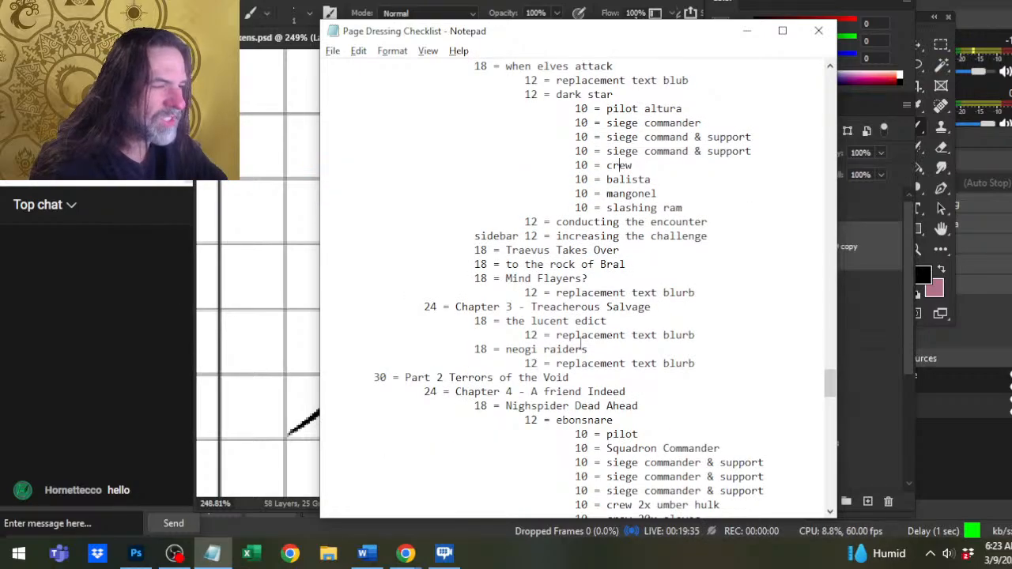
pyautogui.scroll(-3, 608, 324)
pyautogui.scroll(-2, 608, 324)
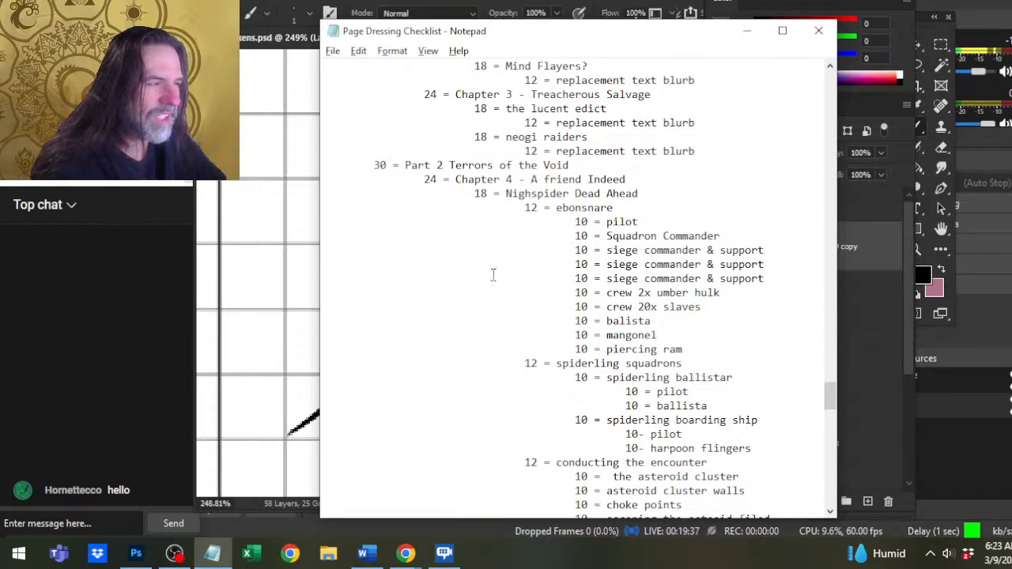
pyautogui.scroll(20, 522, 284)
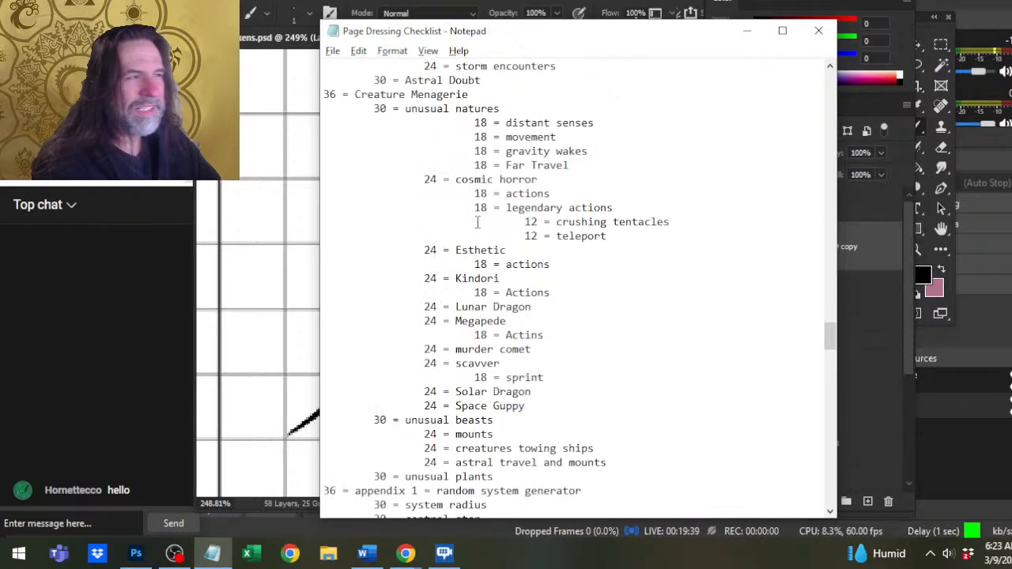
pyautogui.scroll(20, 545, 306)
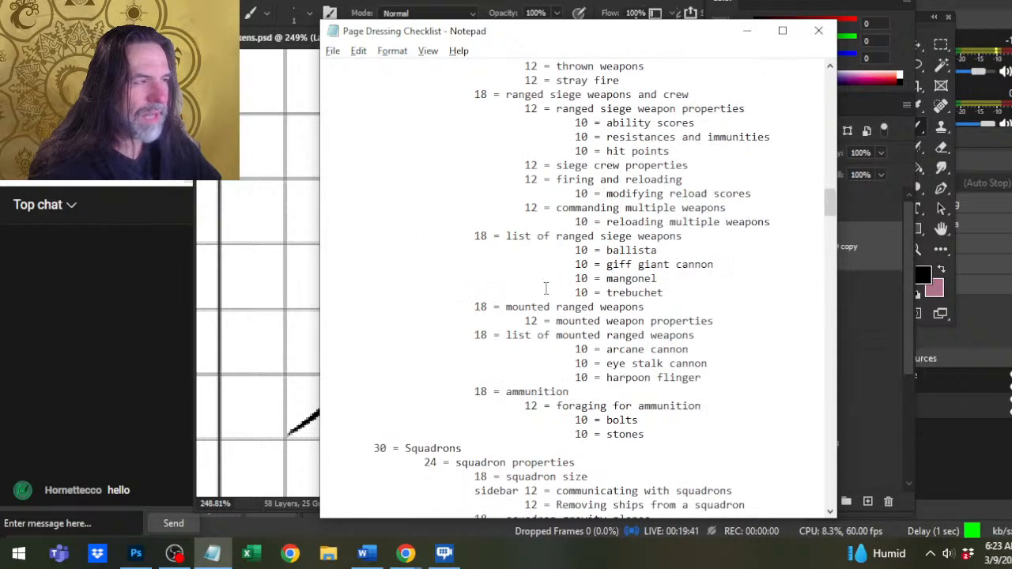
pyautogui.scroll(13, 544, 324)
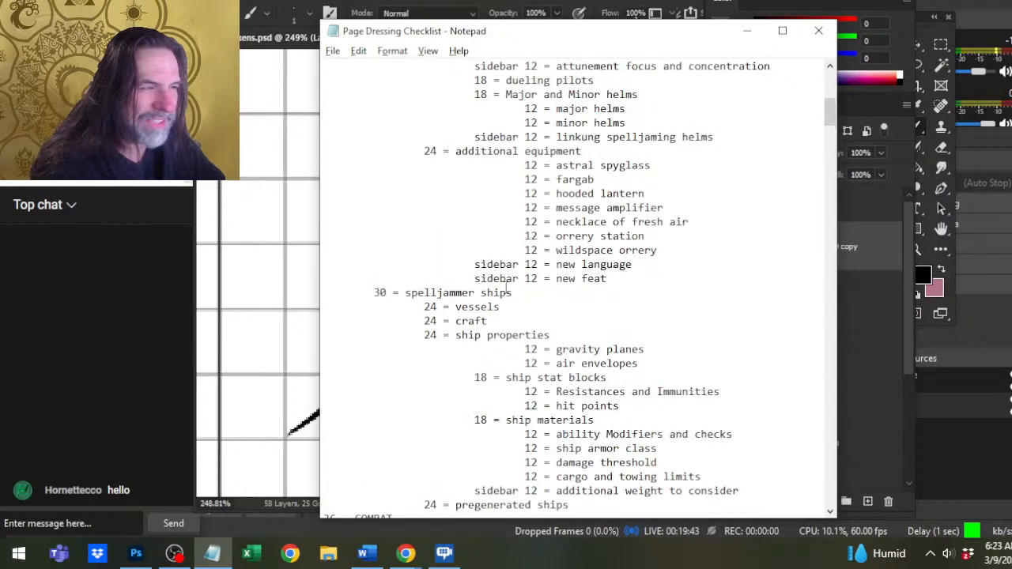
pyautogui.scroll(-2, 576, 327)
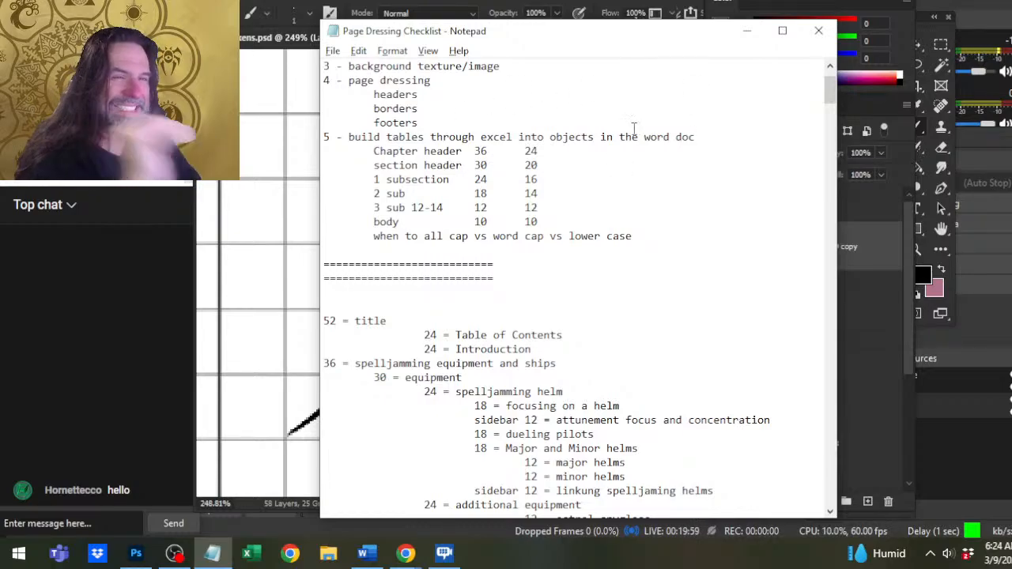
pyautogui.scroll(-7, 633, 128)
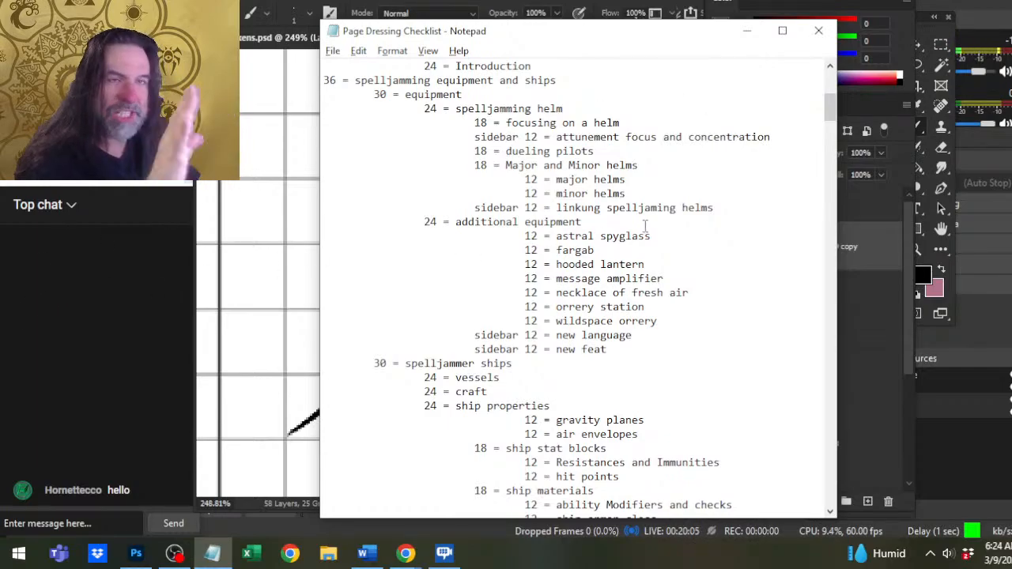
pyautogui.scroll(3, 566, 264)
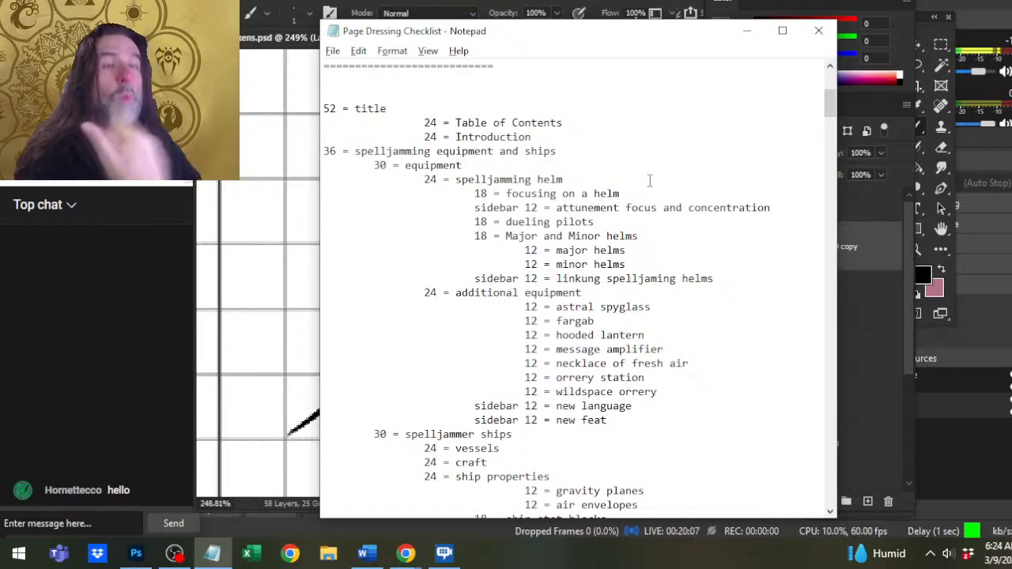
pyautogui.scroll(5, 493, 207)
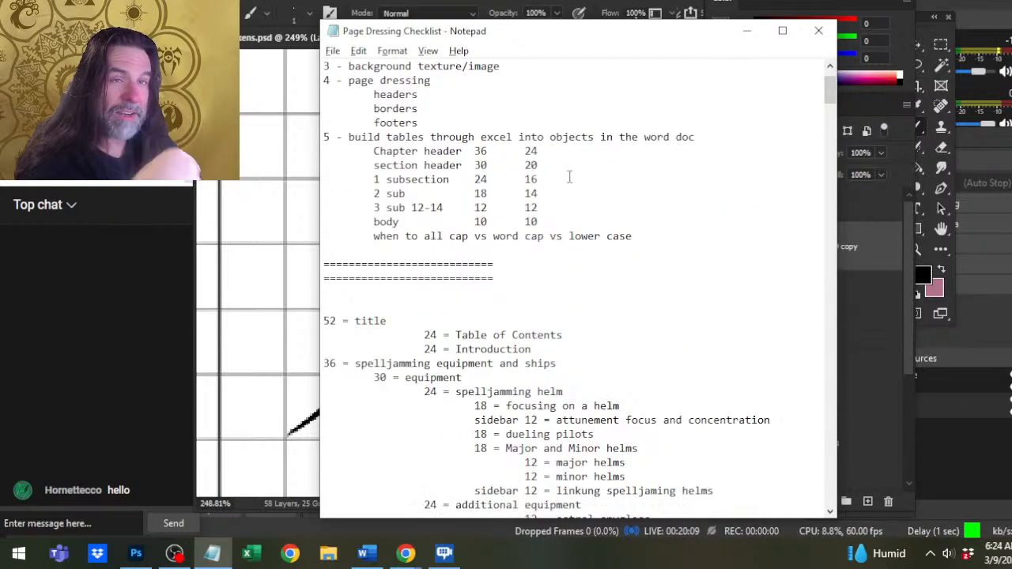
pyautogui.scroll(-2, 502, 307)
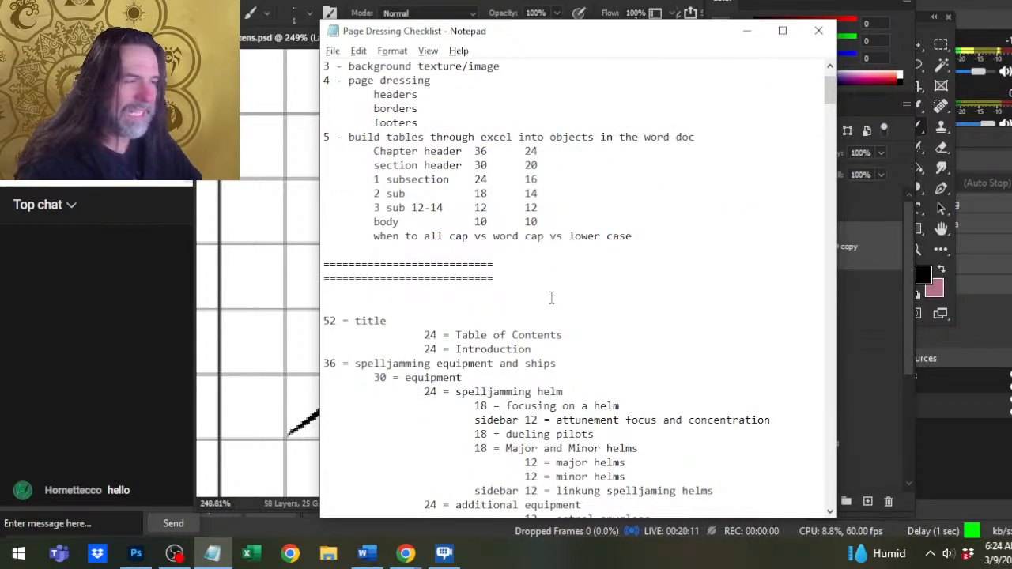
# Switch to the Word manuscript and examine the heading formatting around SHIP MATERIALS, Ability Modifiers and Ship Armor Class.
pyautogui.hotkey('alt', 'Tab')
pyautogui.hotkey('alt', 'Tab')
pyautogui.hotkey('alt', 'Tab')
pyautogui.hotkey('alt', 'Tab')
pyautogui.hotkey('alt', 'Tab')
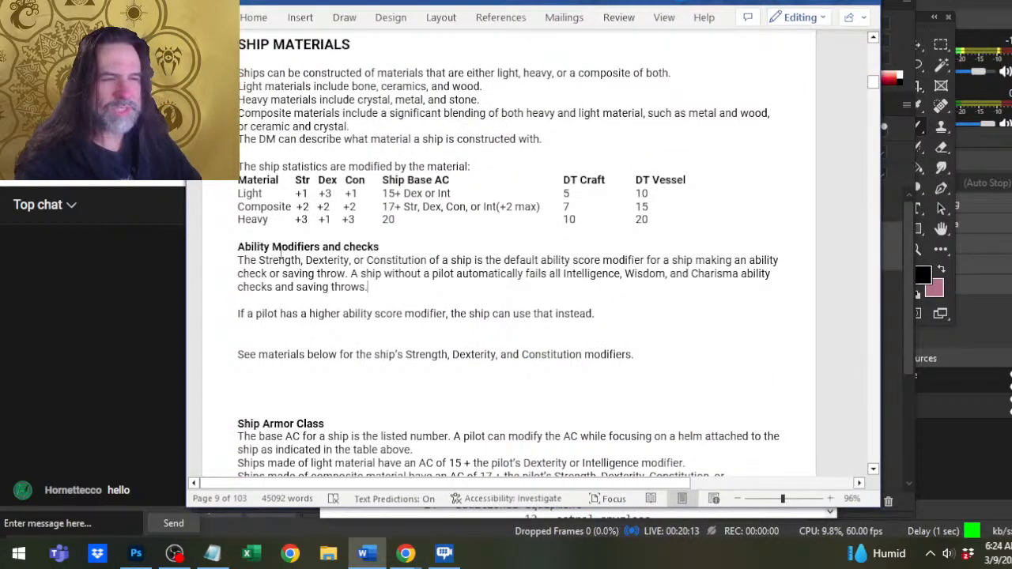
pyautogui.scroll(-4, 253, 263)
pyautogui.scroll(2, 252, 261)
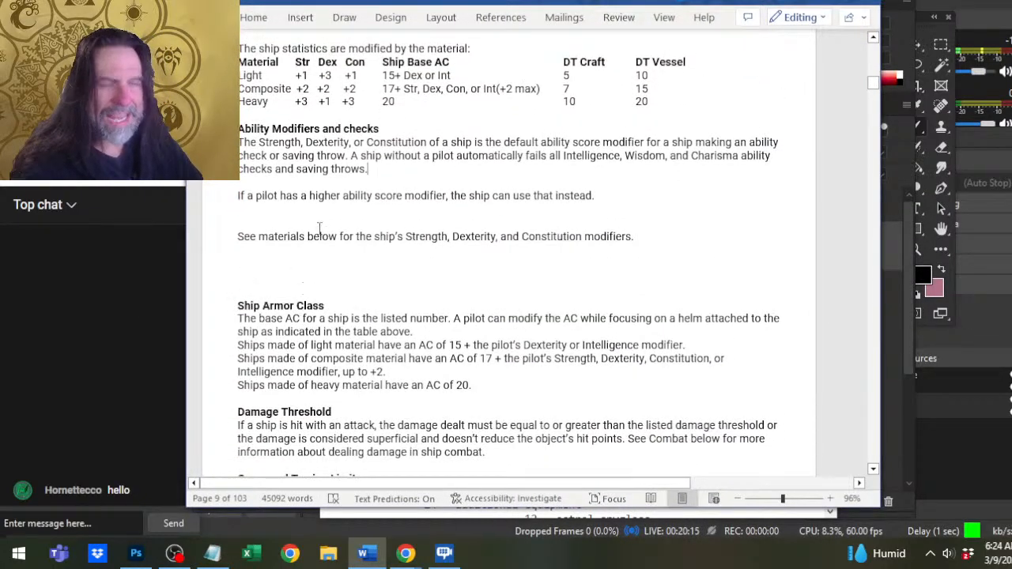
pyautogui.scroll(4, 320, 229)
pyautogui.scroll(3, 352, 107)
# Return to the Notepad checklist and check the second column of font sizes from chapter header to body.
pyautogui.hotkey('alt', 'Tab')
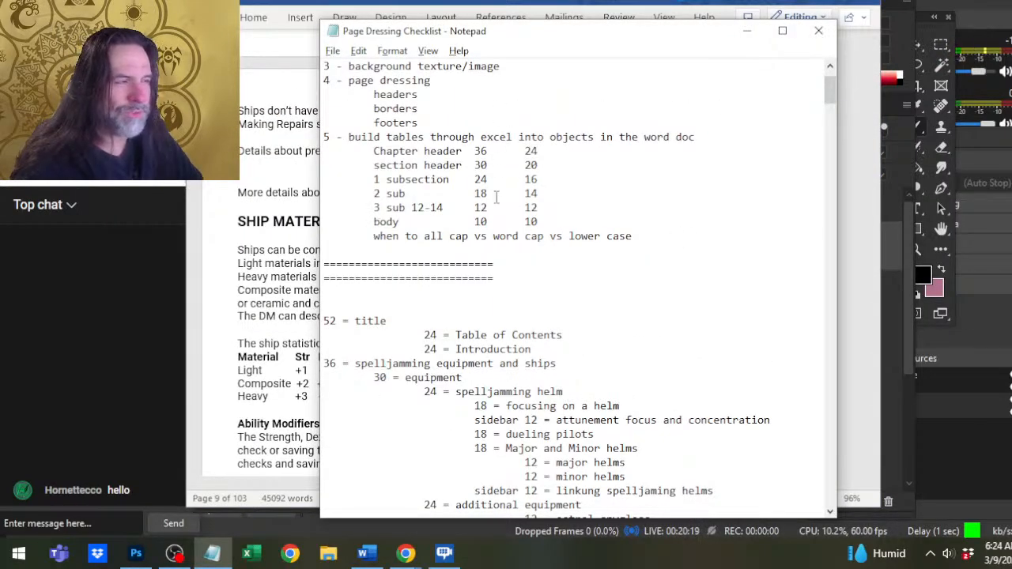
pyautogui.click(541, 150)
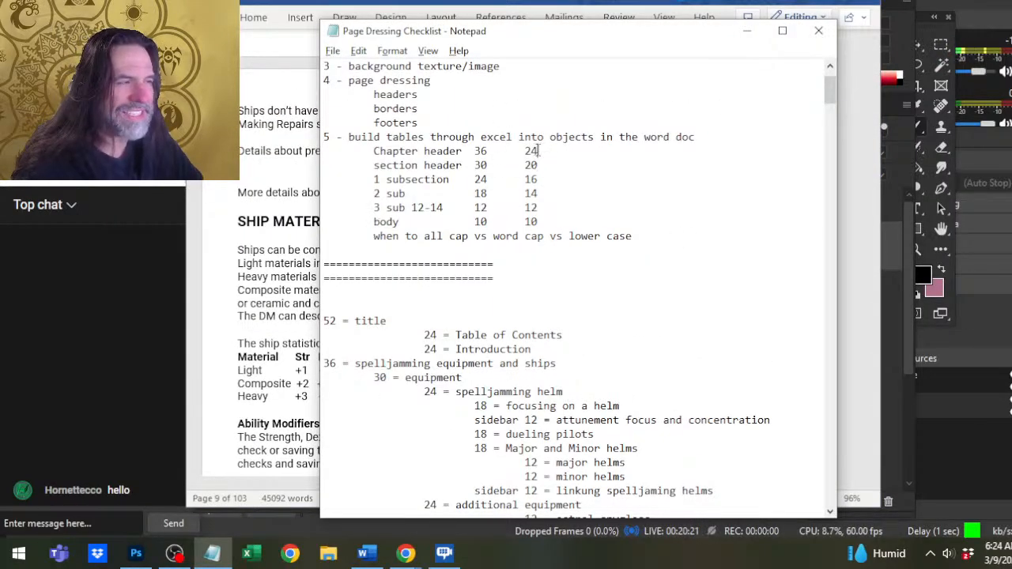
pyautogui.click(548, 178)
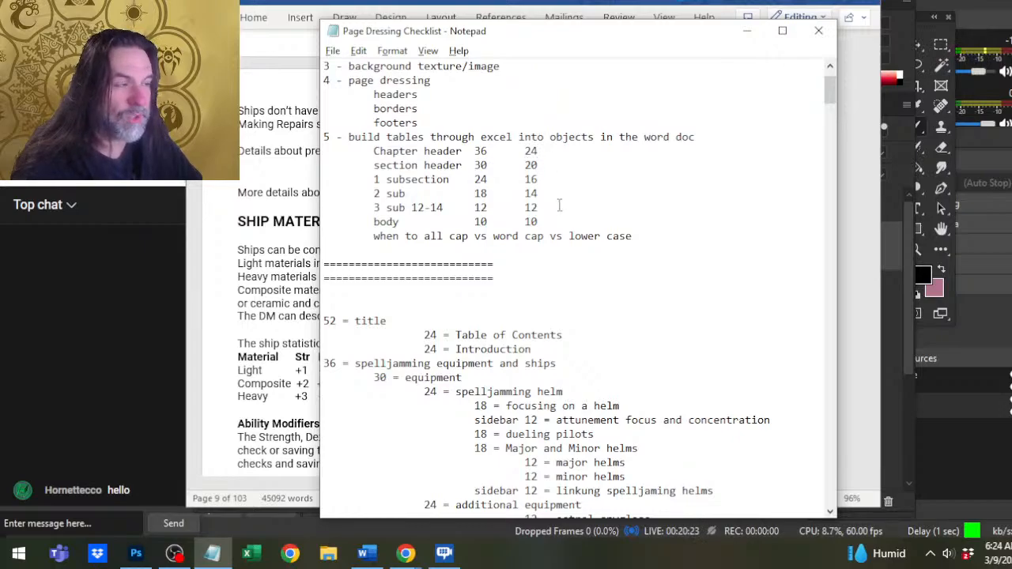
pyautogui.click(551, 194)
pyautogui.click(557, 210)
pyautogui.click(569, 225)
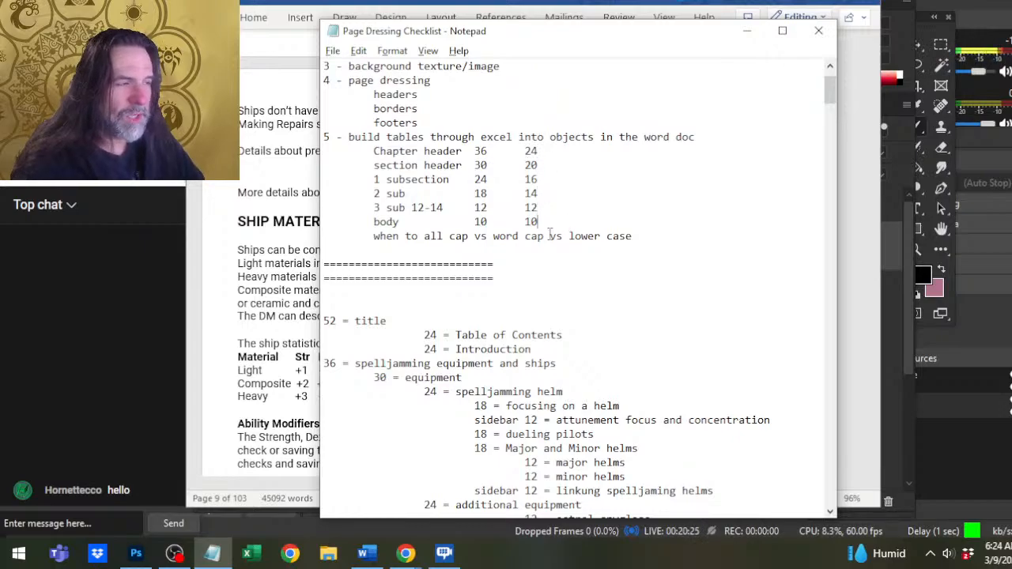
# Compare the Word manuscript's headings from SHIP MATERIALS through Cargo and Towing Limits and its vessel and craft tables with the checklist.
pyautogui.click(303, 232)
pyautogui.scroll(3, 303, 232)
pyautogui.scroll(-3, 303, 232)
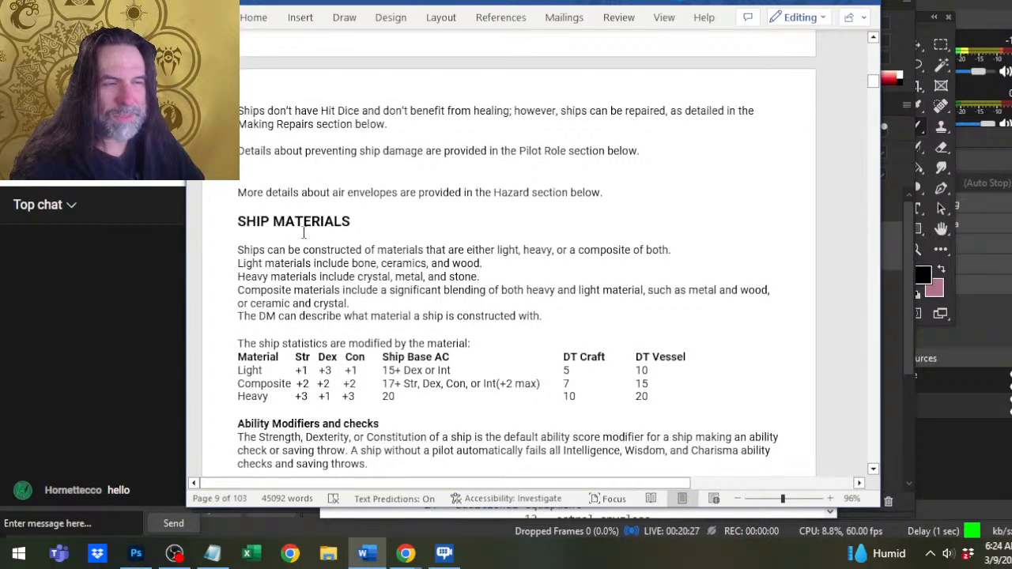
pyautogui.scroll(-5, 303, 232)
pyautogui.hotkey('alt', 'Tab')
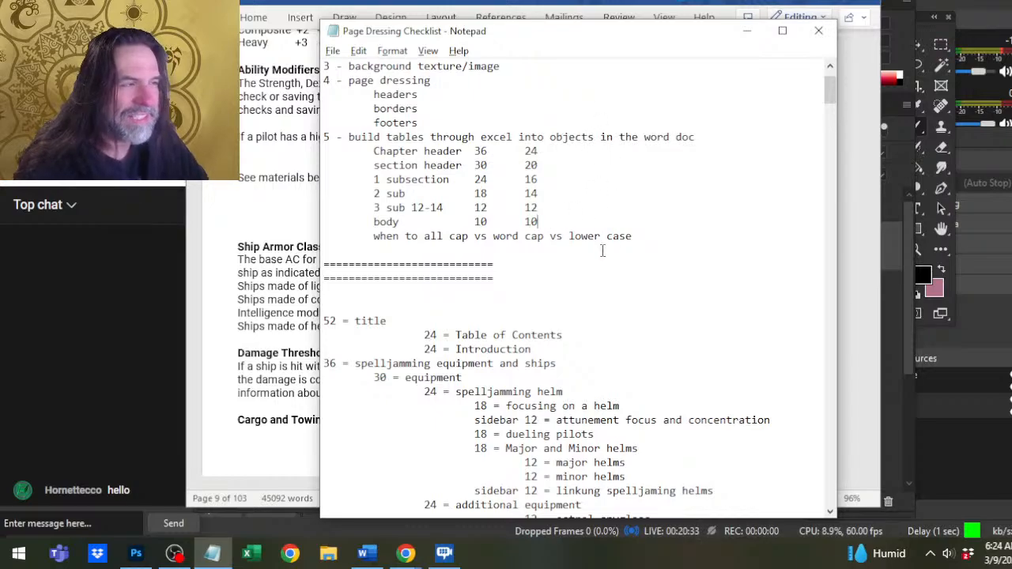
pyautogui.hotkey('alt', 'Tab')
pyautogui.scroll(-10, 528, 272)
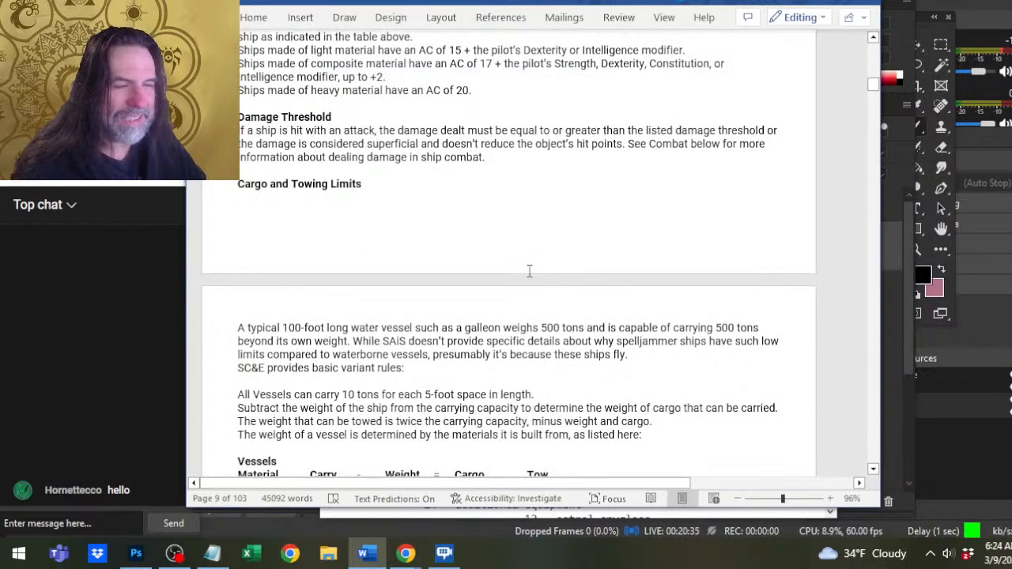
pyautogui.scroll(-5, 529, 271)
pyautogui.scroll(8, 530, 271)
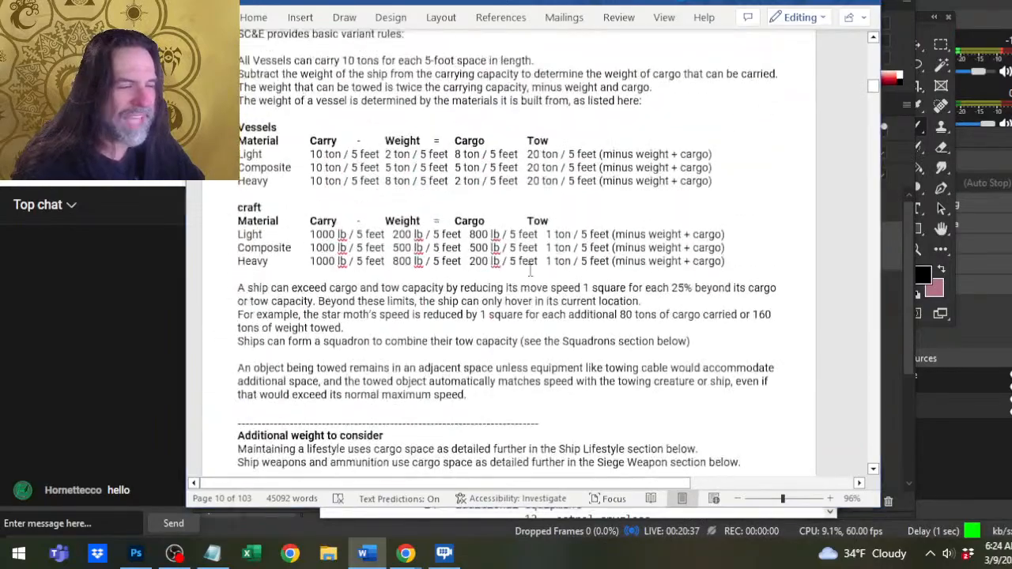
# Skim the Notepad checklist's outline from weapons and crew through Squadrons, and return to the heading size table.
pyautogui.hotkey('alt', 'Tab')
pyautogui.scroll(-10, 553, 316)
pyautogui.scroll(-10, 557, 335)
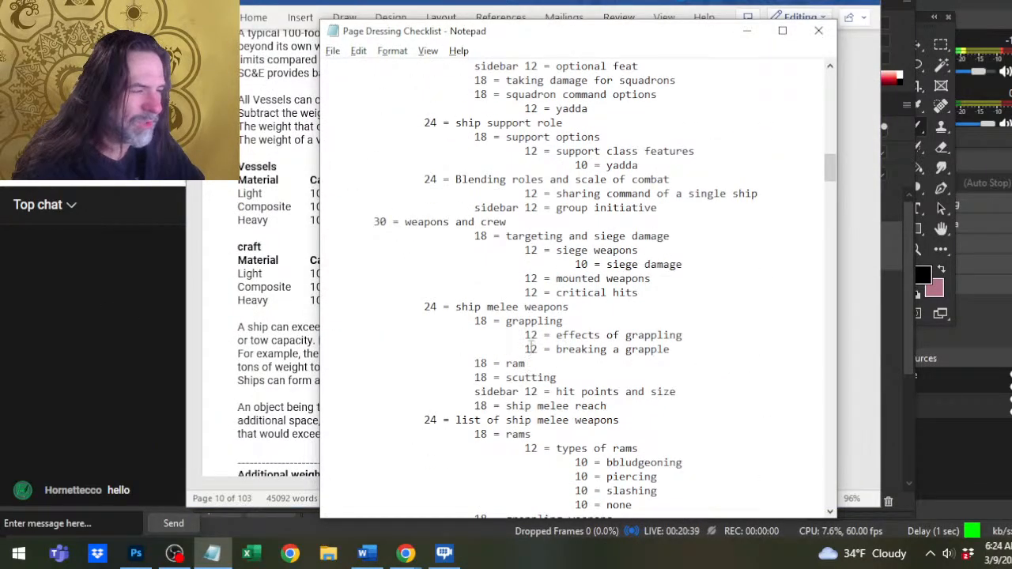
pyautogui.scroll(-5, 531, 340)
pyautogui.scroll(-20, 629, 221)
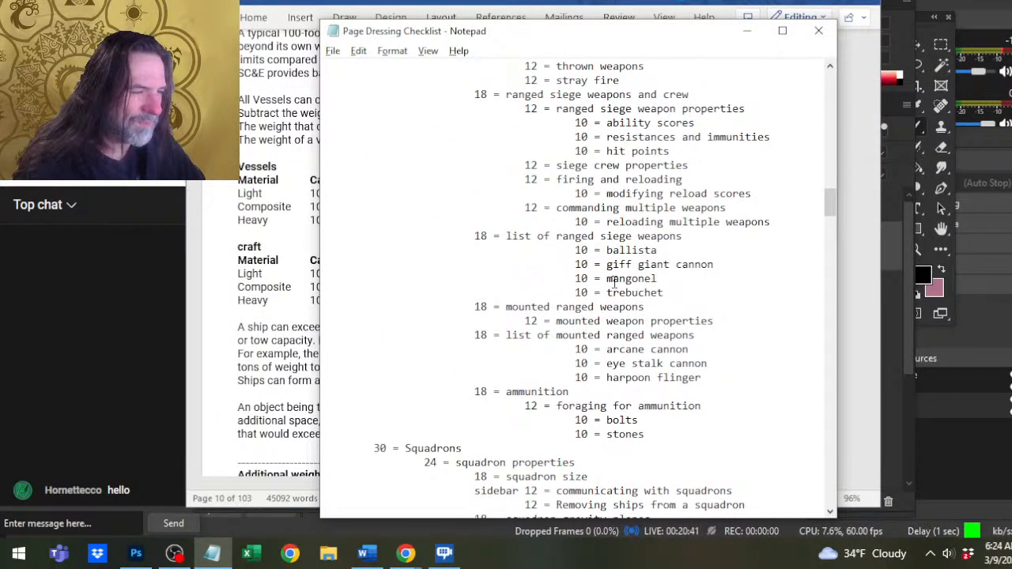
pyautogui.scroll(20, 614, 243)
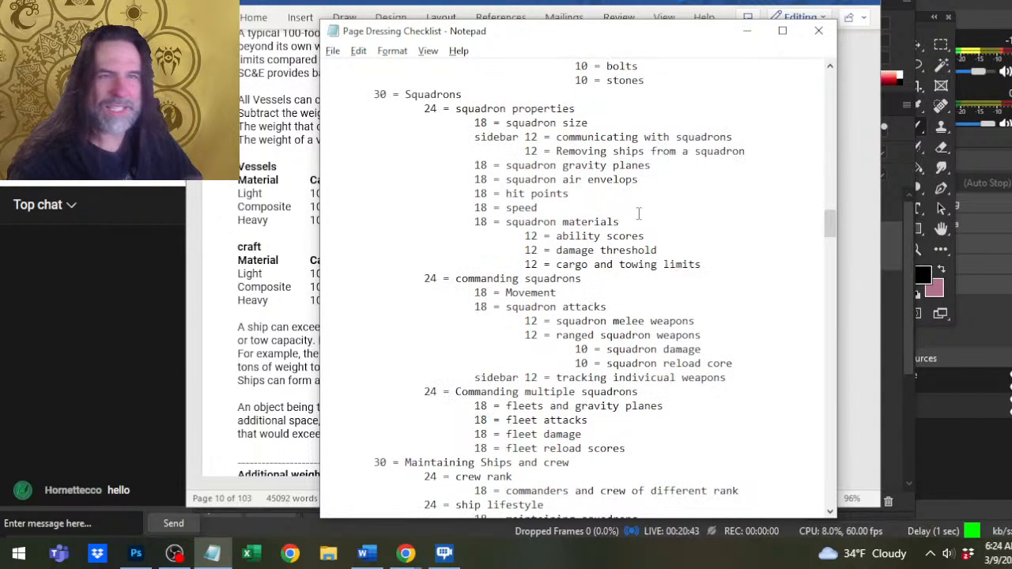
pyautogui.scroll(15, 629, 221)
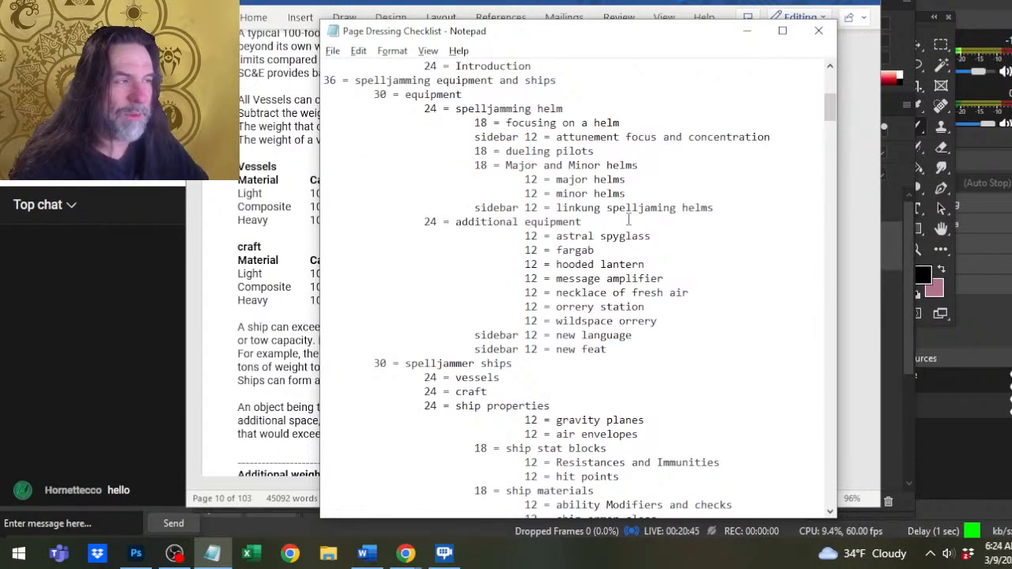
pyautogui.scroll(2, 555, 246)
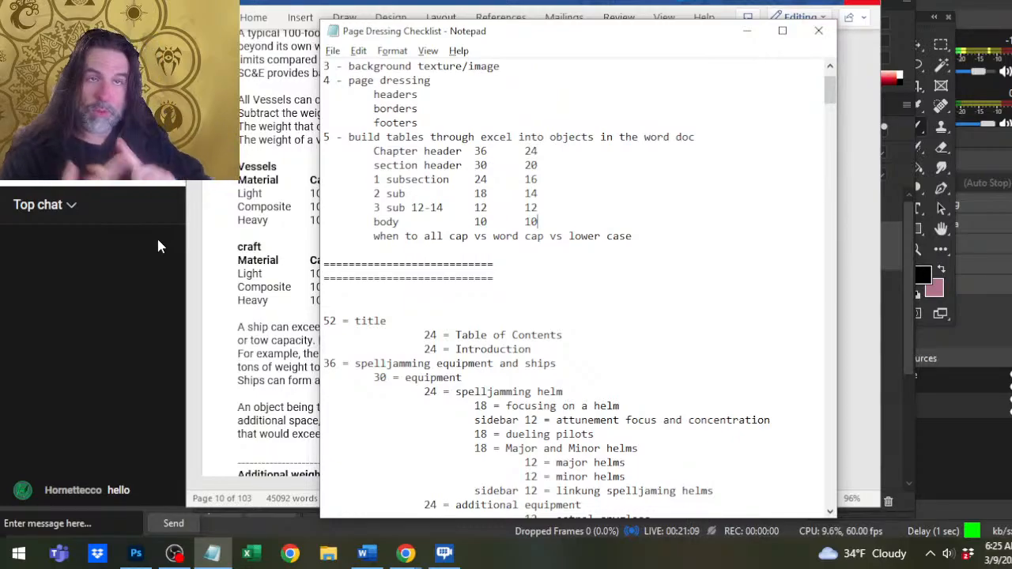
# Switch to Craft Tokens.psd in Photoshop and examine the whole spider token, toggling the visibility of Layer 111 and Layer 119 copy.
pyautogui.hotkey('alt', 'Tab')
pyautogui.press('Tab')
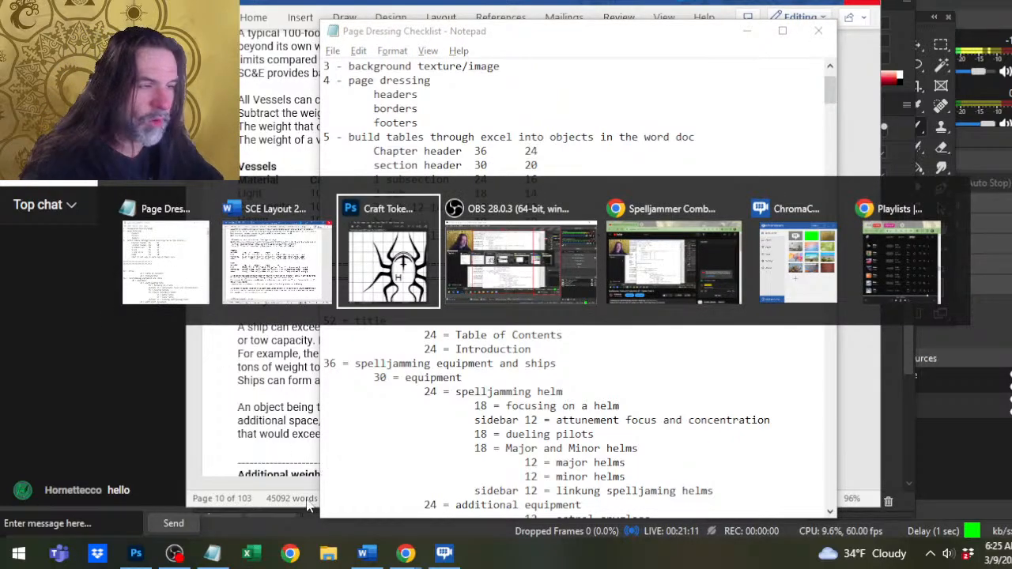
pyautogui.press('z')
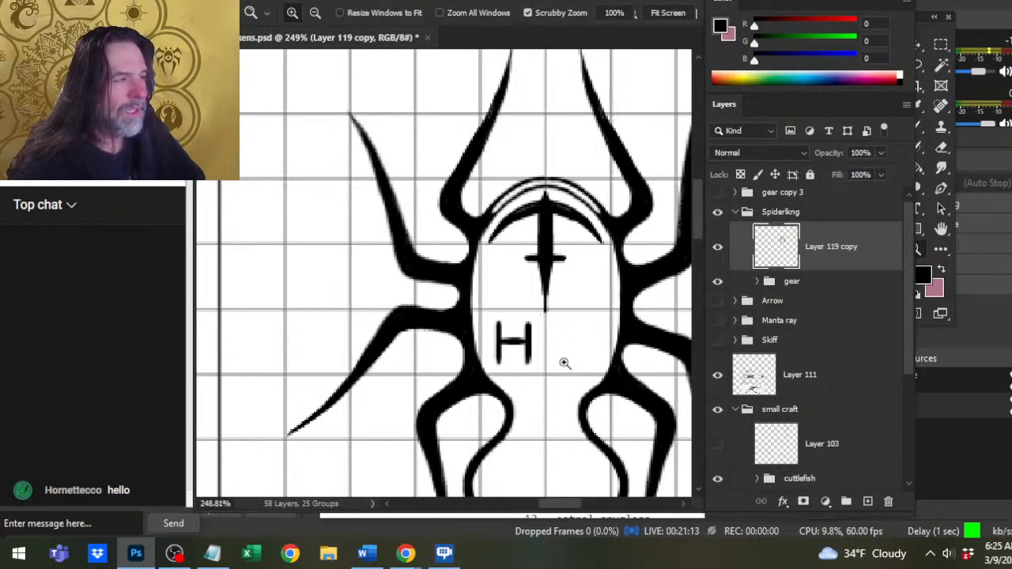
pyautogui.moveTo(572, 264)
pyautogui.mouseDown()
pyautogui.moveTo(563, 283)
pyautogui.moveTo(447, 261)
pyautogui.mouseUp()
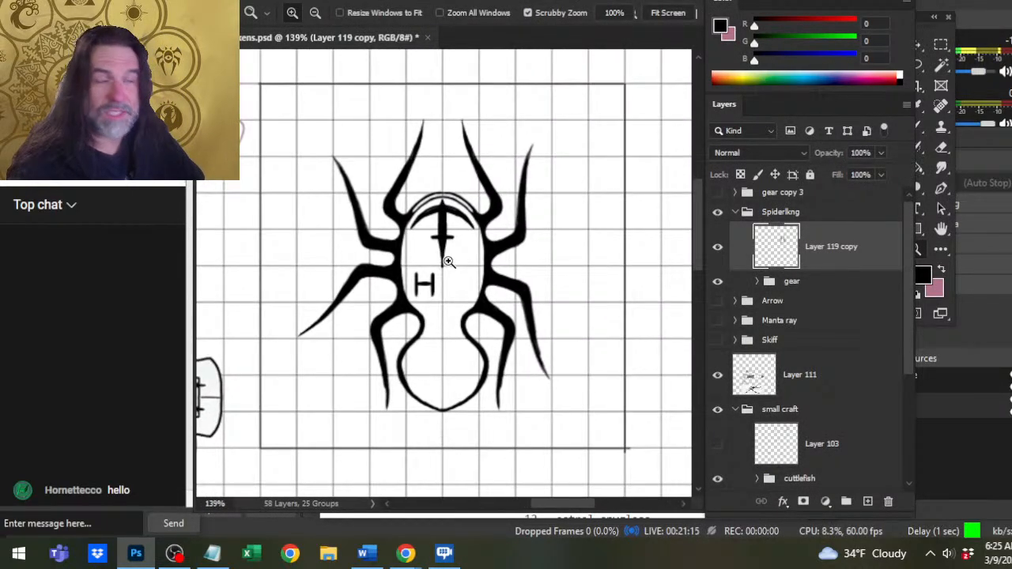
pyautogui.moveTo(528, 297); pyautogui.dragTo(492, 240)
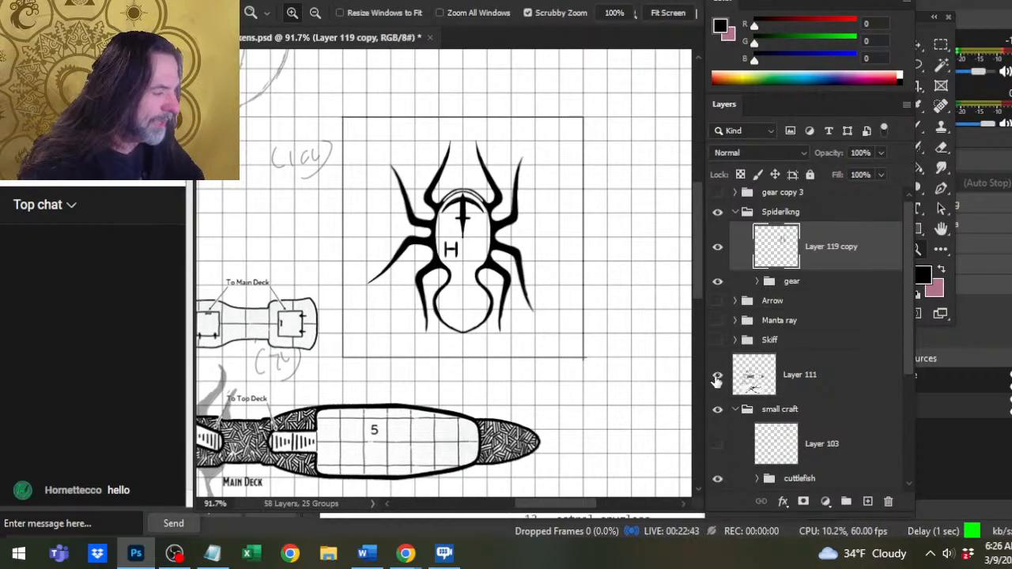
pyautogui.click(716, 377)
pyautogui.click(718, 377)
pyautogui.click(719, 251)
pyautogui.click(720, 251)
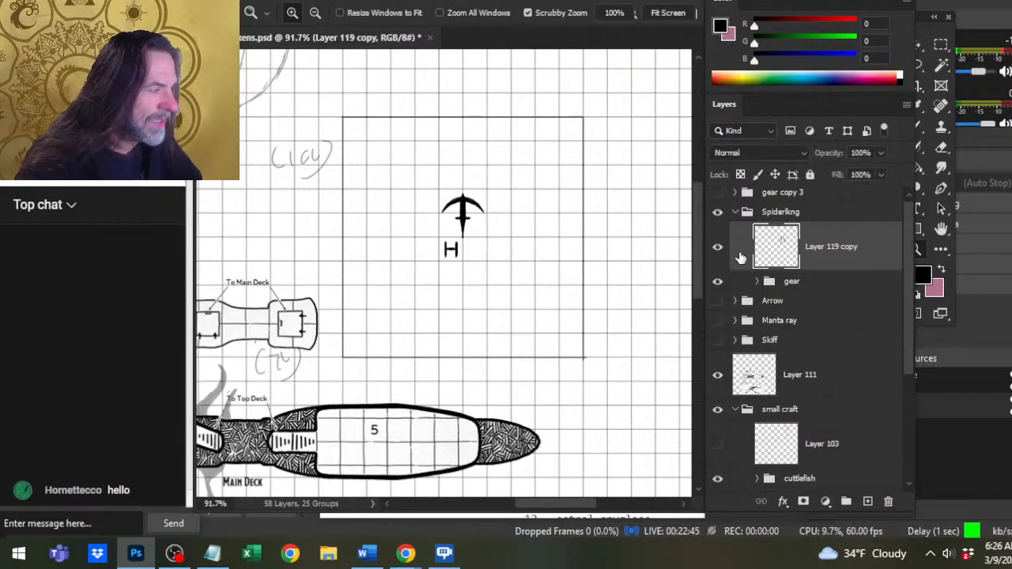
# Lasso the spider's left half along its centre line, copy it to a new layer and hide Layer 119 copy.
pyautogui.press('l')
pyautogui.moveTo(411, 134)
pyautogui.mouseDown()
pyautogui.moveTo(359, 168)
pyautogui.moveTo(340, 338)
pyautogui.moveTo(442, 368)
pyautogui.mouseUp()
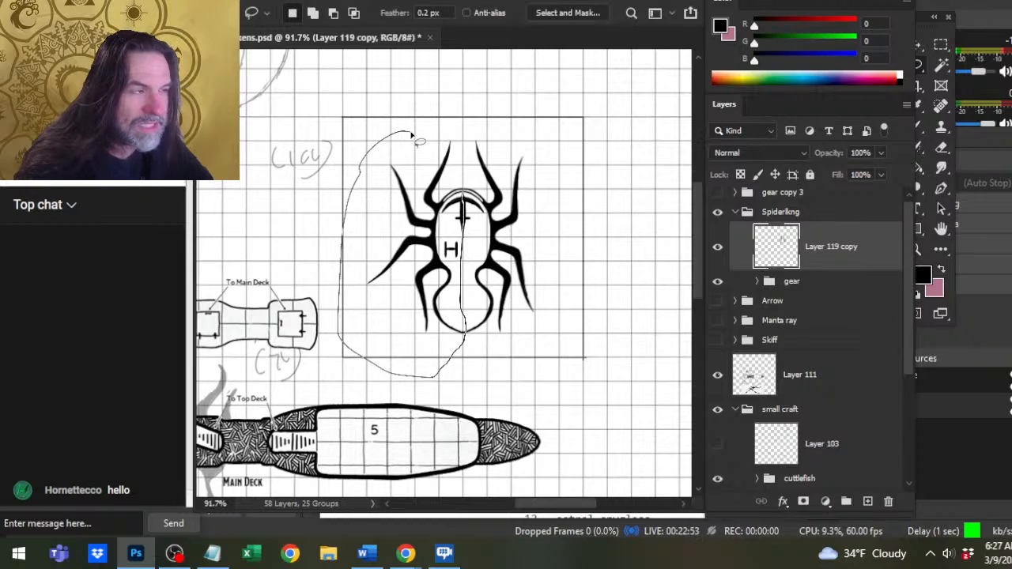
pyautogui.moveTo(411, 136); pyautogui.dragTo(455, 128)
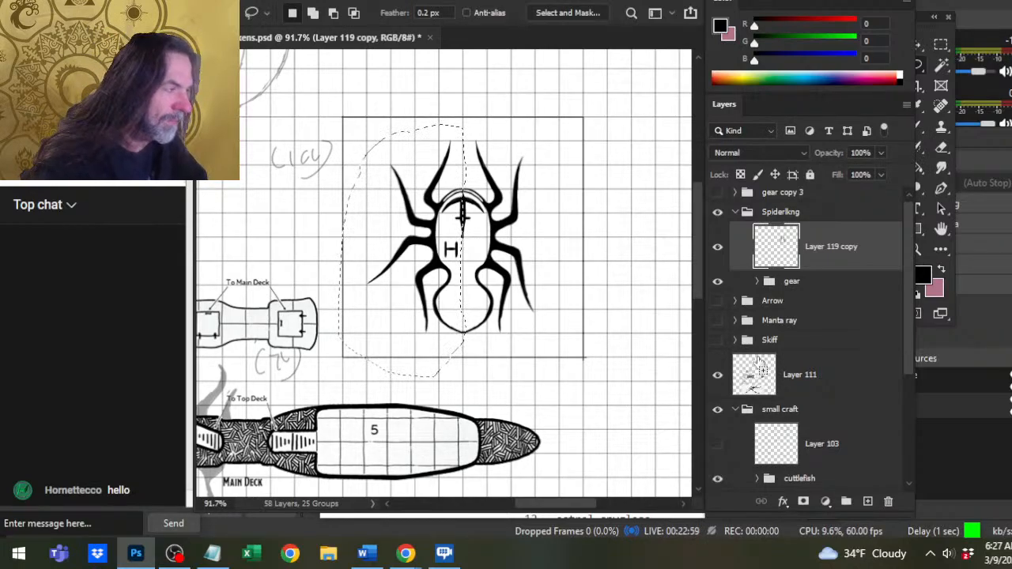
pyautogui.hotkey('ctrl', 'j')
pyautogui.click(717, 296)
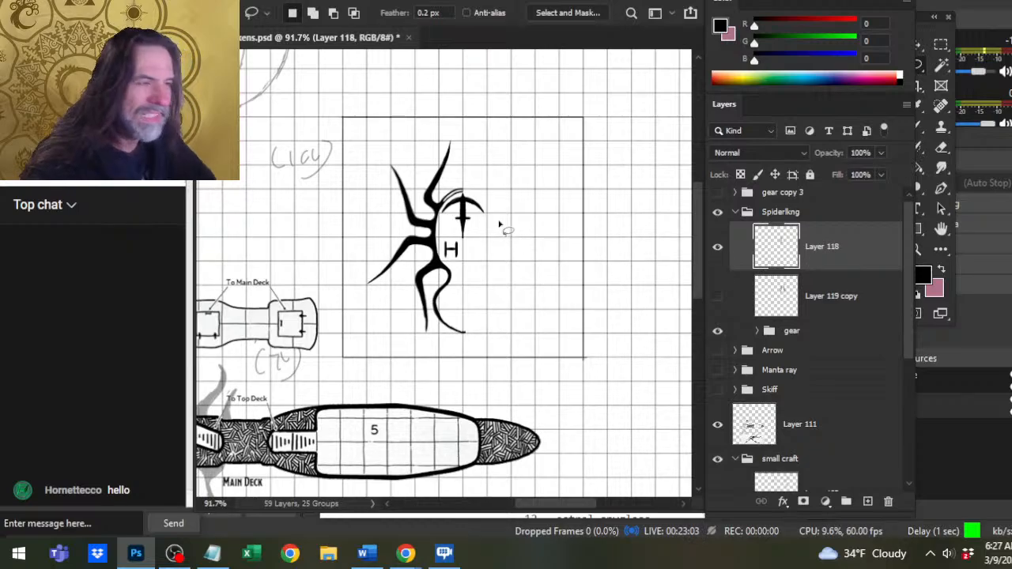
pyautogui.rightClick(484, 222)
pyautogui.click(553, 357)
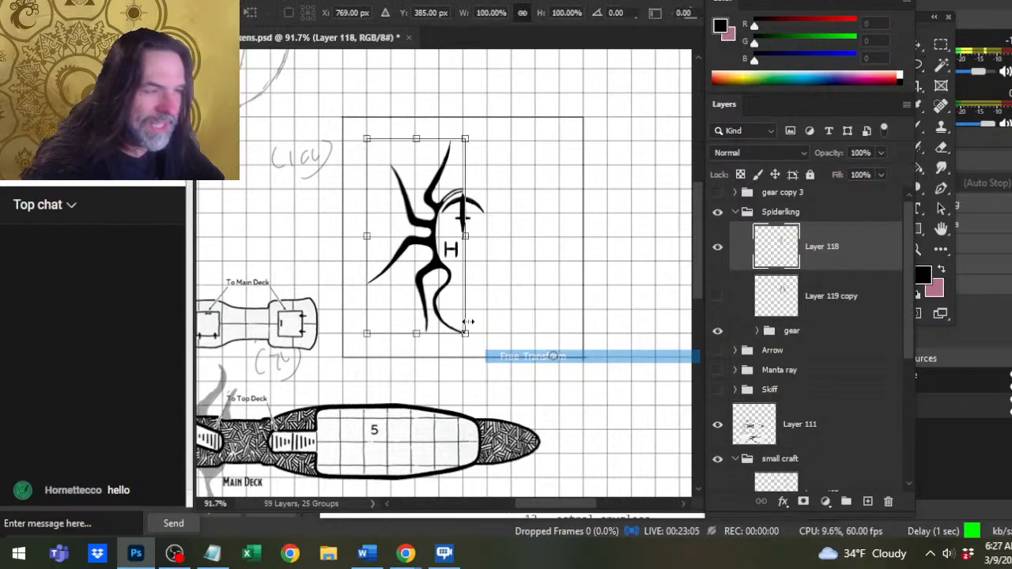
pyautogui.rightClick(426, 278)
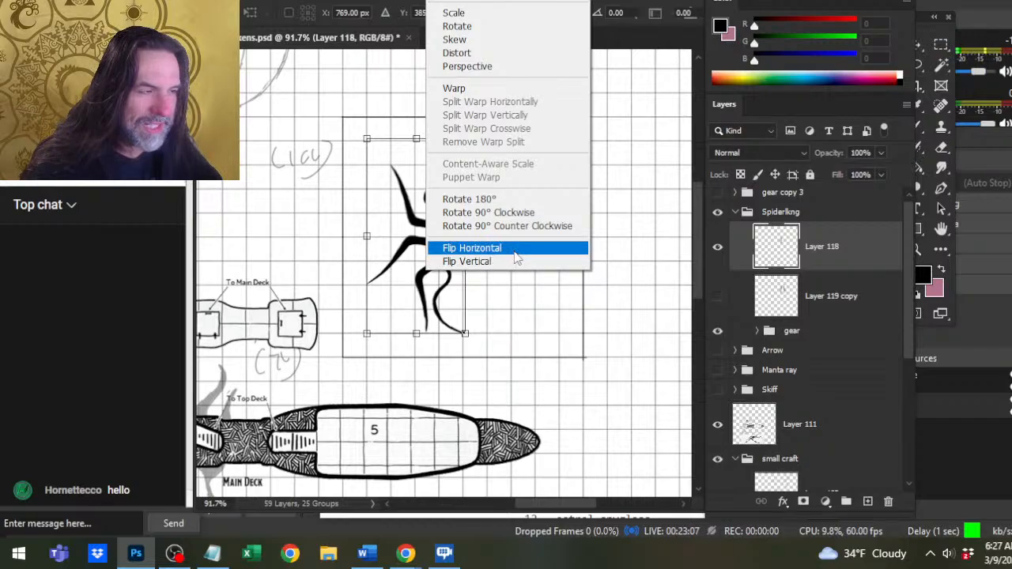
pyautogui.click(472, 249)
pyautogui.press('l')
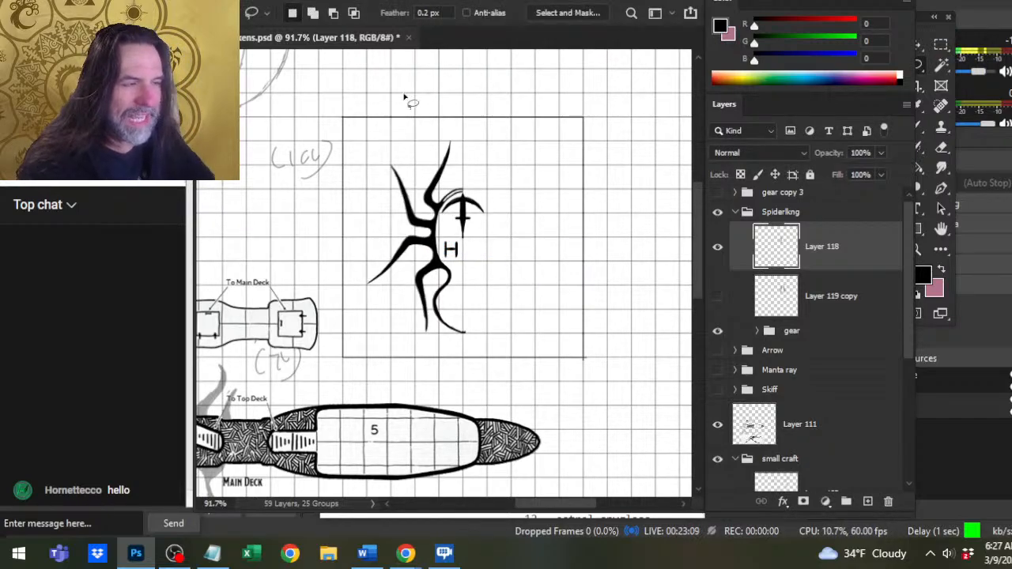
# Duplicate the layer holding the spider's left half and flip the duplicate horizontally with Free Transform.
pyautogui.rightClick(411, 220)
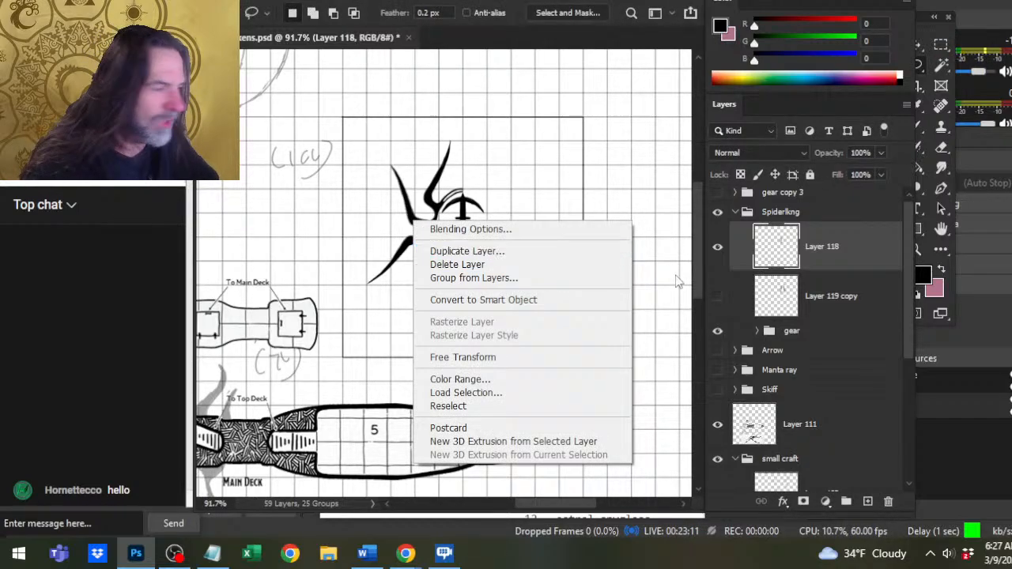
pyautogui.click(500, 251)
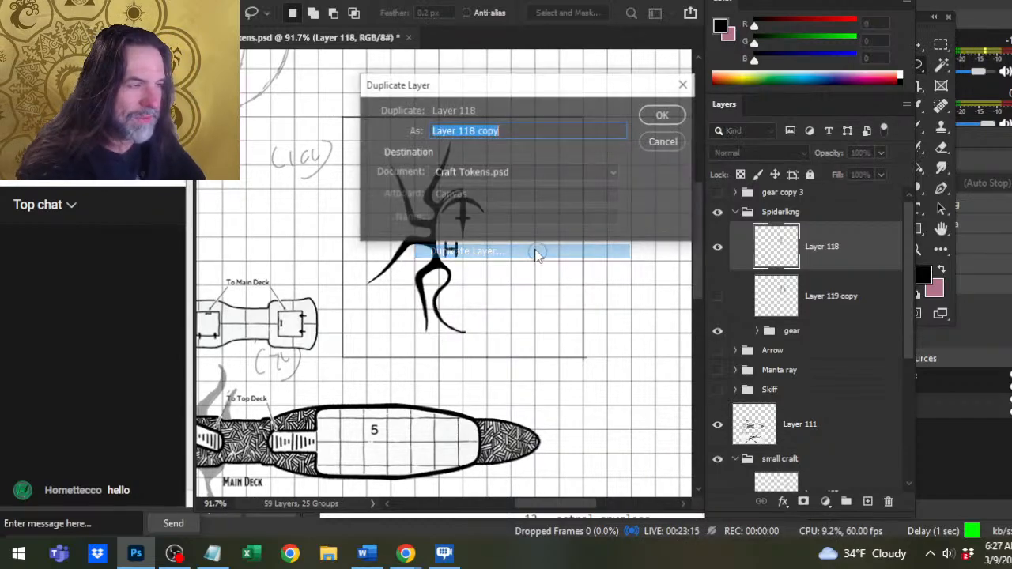
pyautogui.press('Return')
pyautogui.rightClick(462, 235)
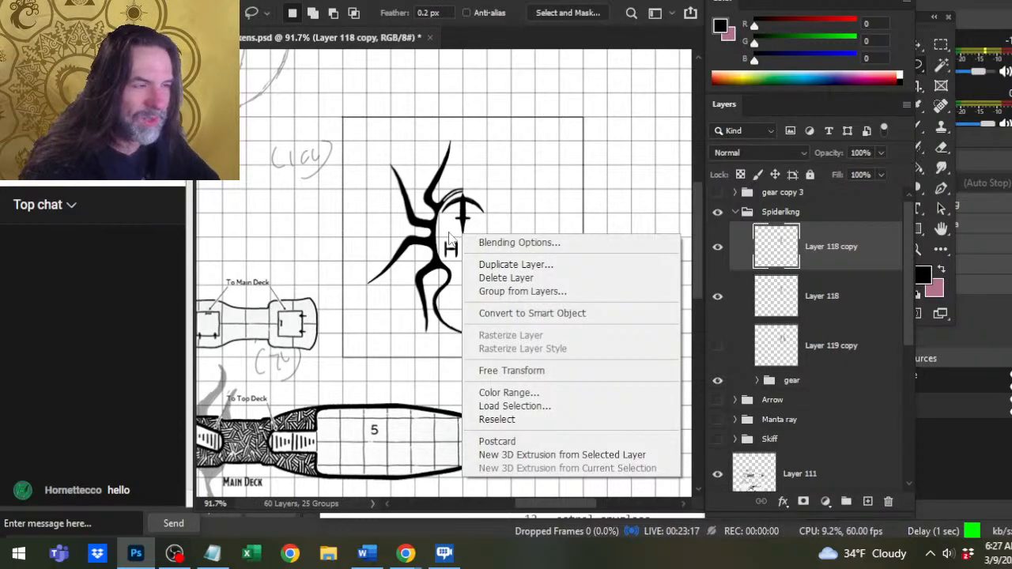
pyautogui.click(512, 369)
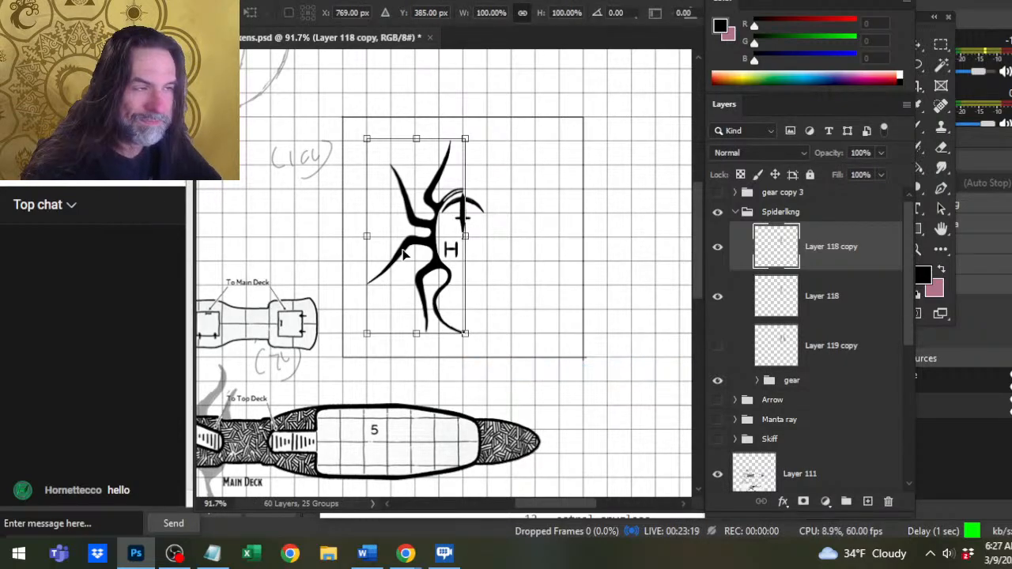
pyautogui.rightClick(405, 268)
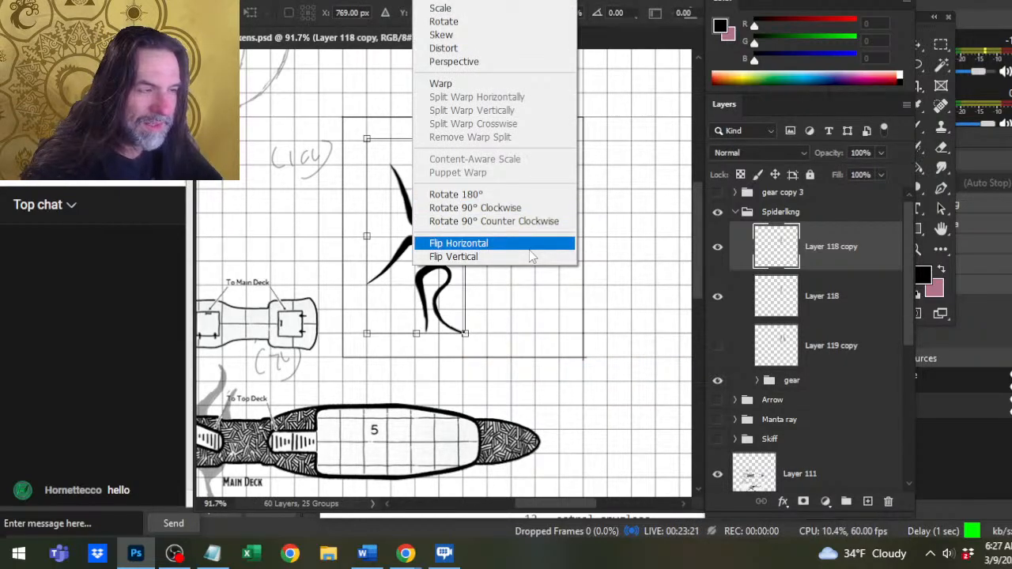
pyautogui.click(530, 247)
pyautogui.press('Return')
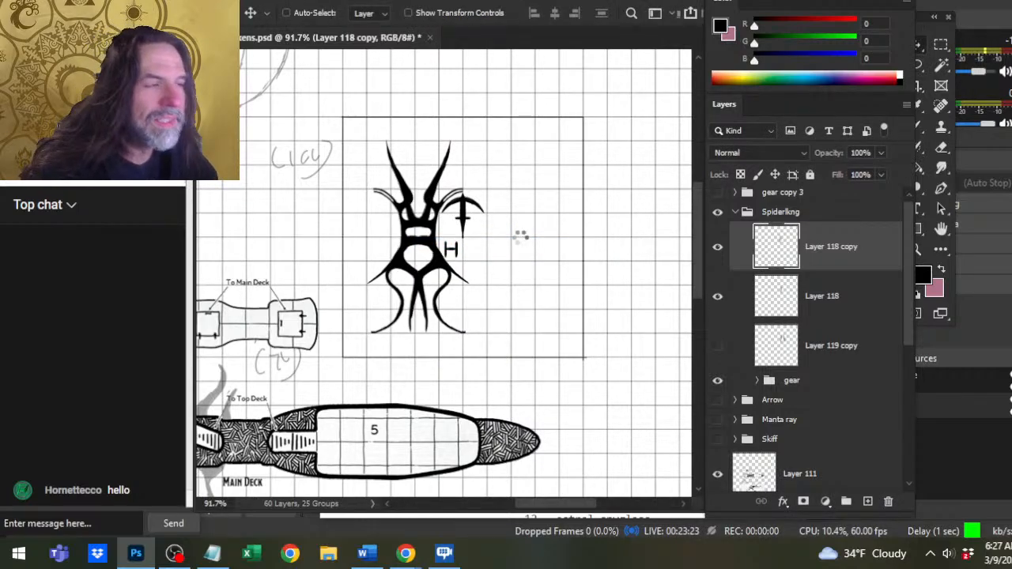
# Nudge the flipped half to the right until it meets the left half along the spider's centre line.
pyautogui.press('Right')
pyautogui.press('Right')
pyautogui.press('Right')
pyautogui.press('Right')
pyautogui.press('Right')
pyautogui.press('Right')
pyautogui.press('Right')
pyautogui.press('Right')
pyautogui.press('Right')
pyautogui.press('Right')
pyautogui.press('Right')
pyautogui.press('Right')
pyautogui.press('Right')
pyautogui.press('Right')
pyautogui.press('Right')
pyautogui.press('Right')
pyautogui.press('Right')
pyautogui.press('Right')
pyautogui.press('Right')
pyautogui.press('Right')
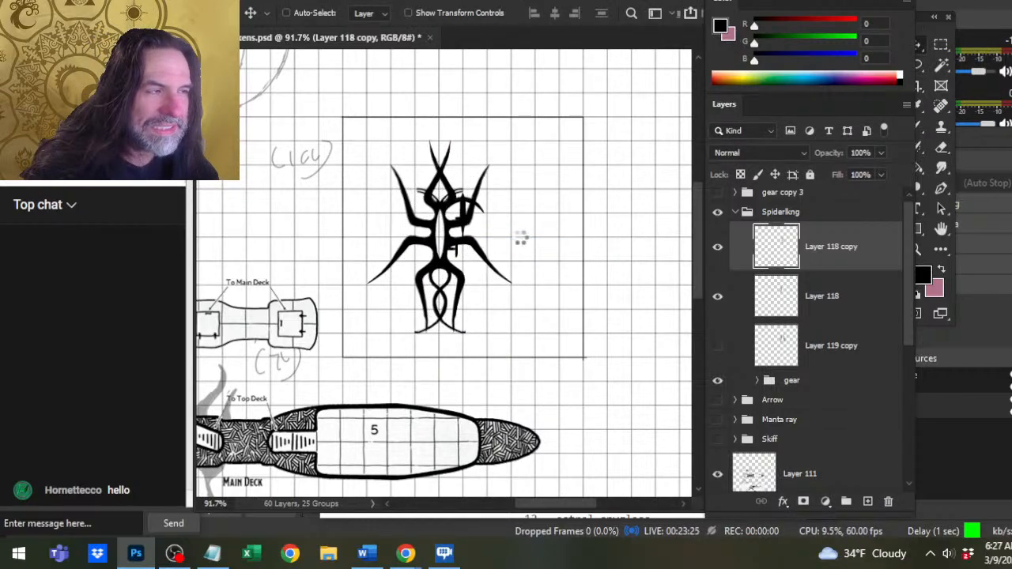
pyautogui.press('Right')
pyautogui.press('Right')
pyautogui.press('Right')
pyautogui.press('Right')
pyautogui.press('Right')
pyautogui.press('Right')
pyautogui.press('Right')
pyautogui.press('Right')
pyautogui.press('Right')
pyautogui.press('Right')
pyautogui.press('Right')
pyautogui.press('Right')
pyautogui.press('Right')
pyautogui.press('Right')
pyautogui.press('Right')
pyautogui.press('Right')
pyautogui.press('Right')
pyautogui.press('Right')
pyautogui.press('Right')
pyautogui.press('Right')
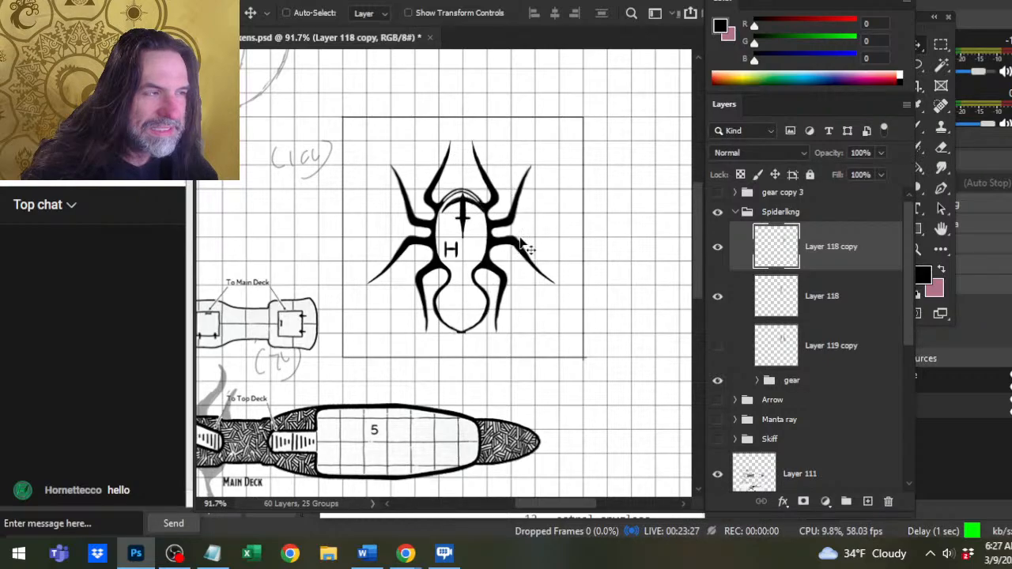
pyautogui.press('Right')
pyautogui.press('Right')
pyautogui.press('Right')
pyautogui.press('Right')
pyautogui.press('Right')
pyautogui.press('Right')
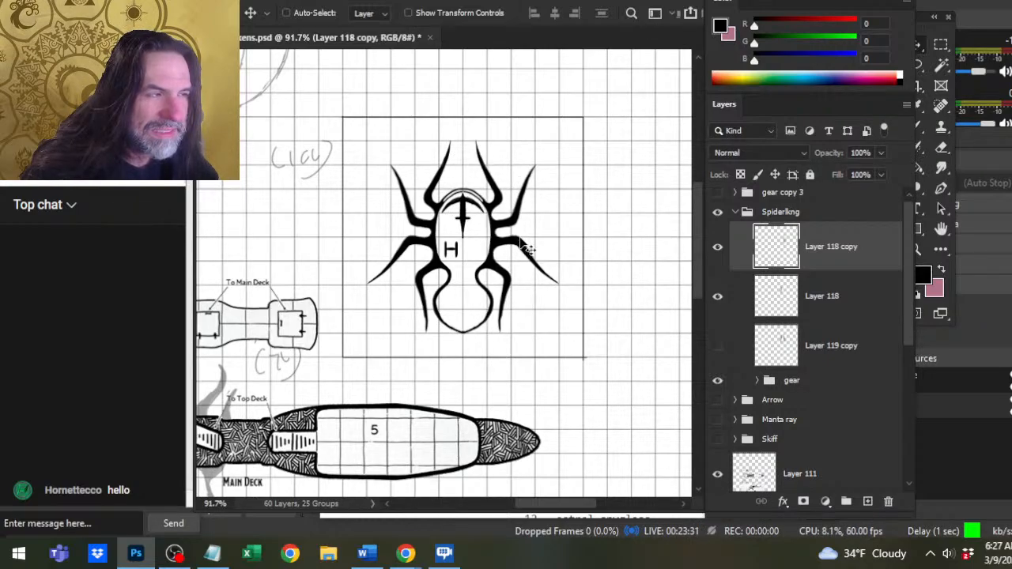
pyautogui.press('Left')
pyautogui.press('Left')
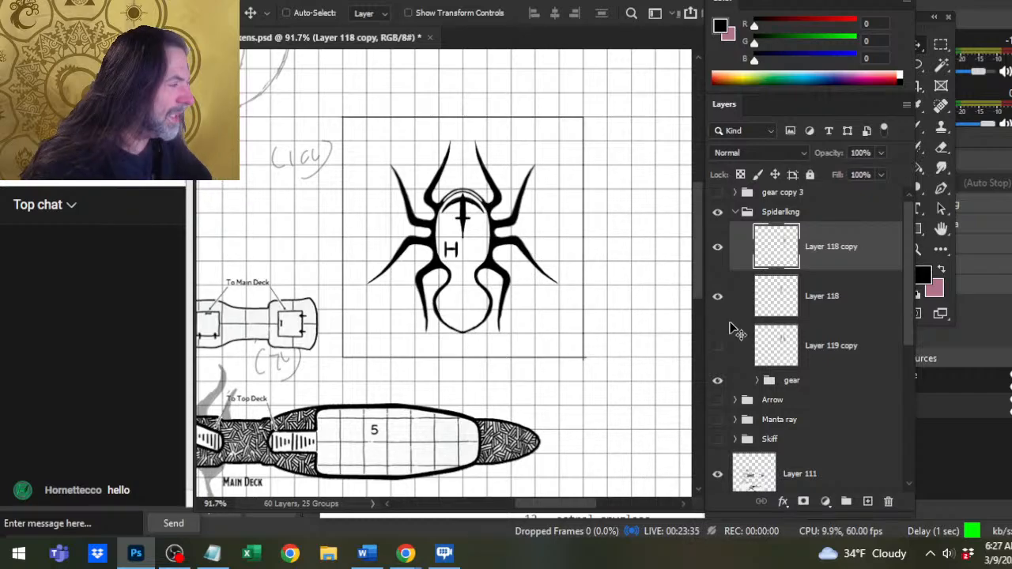
# Merge the mirrored half down into Layer 118 and delete the hidden Layer 119 copy.
pyautogui.rightClick(783, 273)
pyautogui.click(874, 432)
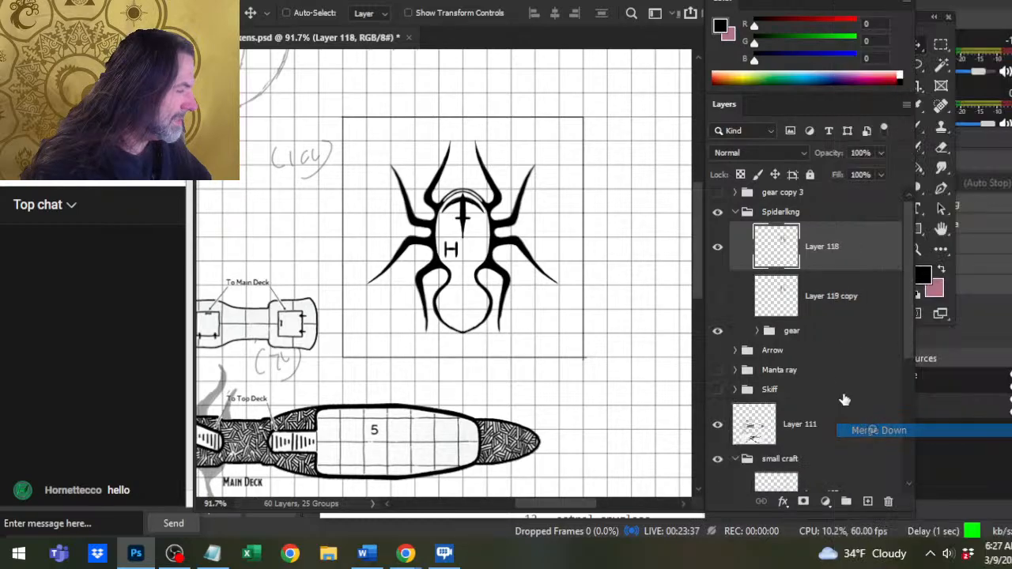
pyautogui.click(830, 313)
pyautogui.press('Delete')
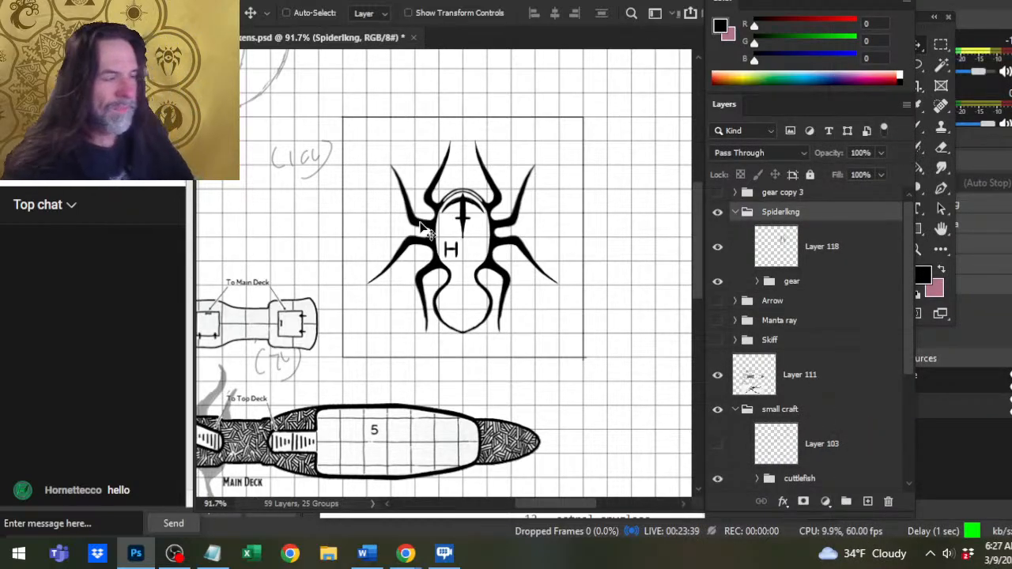
# Add a new empty layer above Layer 118 in the Spiderlkng group, with the Brush tool active.
pyautogui.press('z')
pyautogui.moveTo(496, 314); pyautogui.dragTo(533, 339)
pyautogui.press('b')
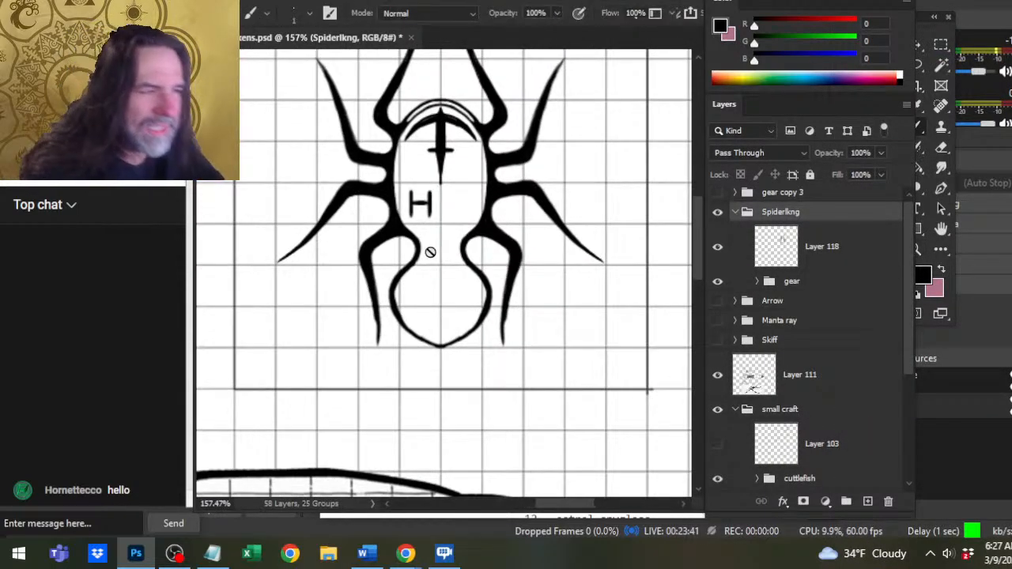
pyautogui.click(806, 265)
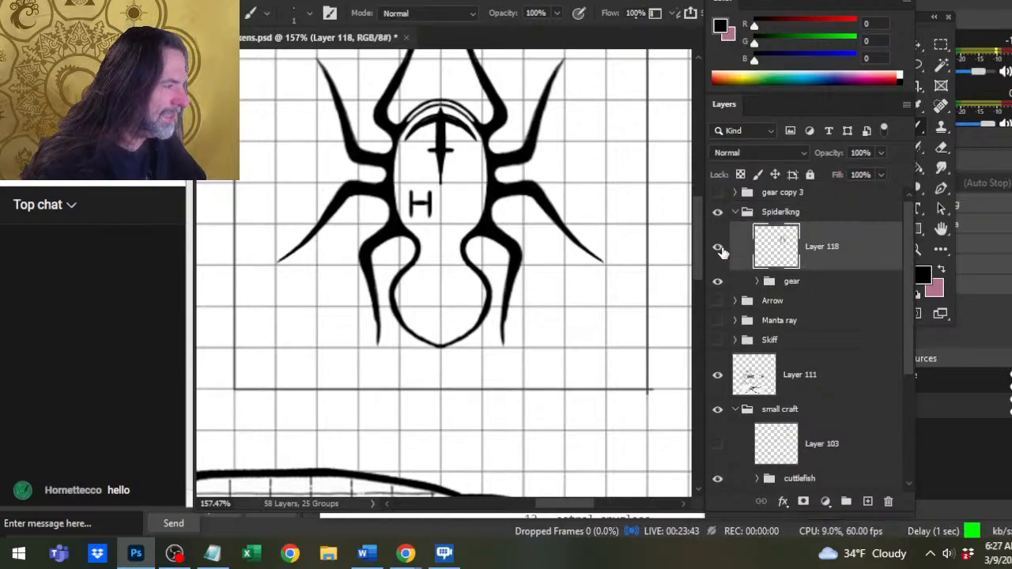
pyautogui.click(867, 501)
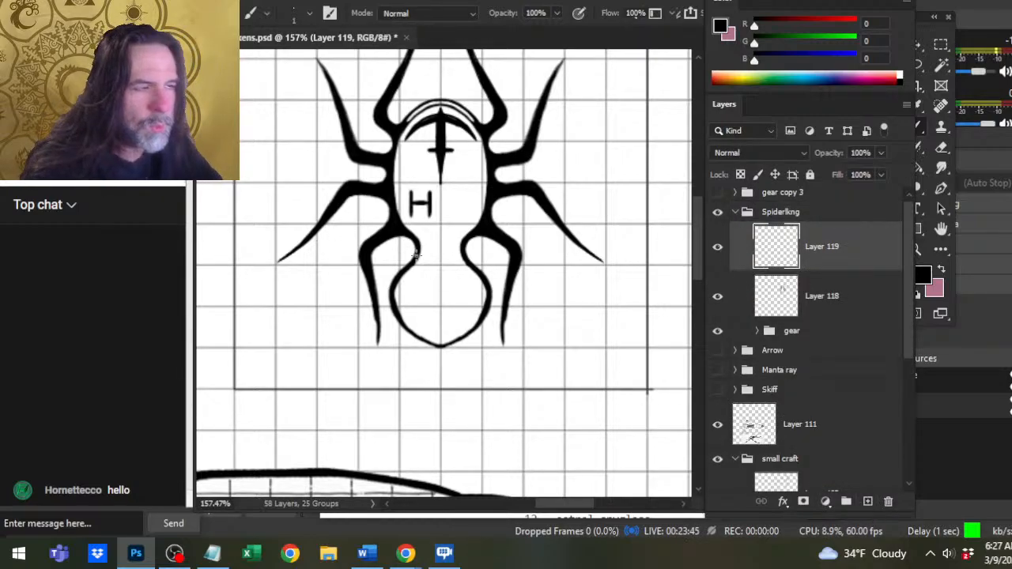
# Draw a small H-shaped mark inside the left edge of the spider's waist, trimming the strokes with the Eraser.
pyautogui.click(420, 248)
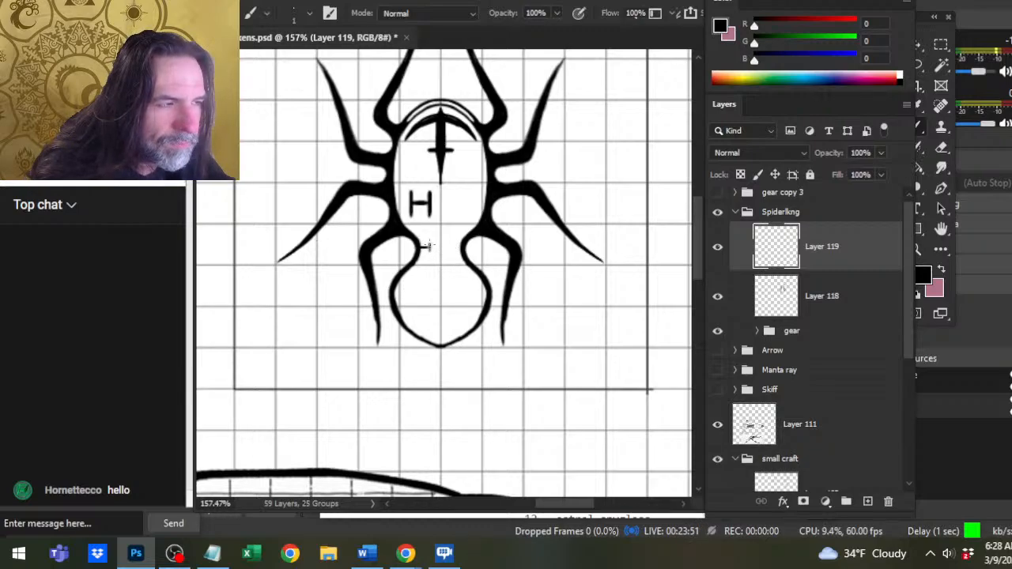
pyautogui.press('e')
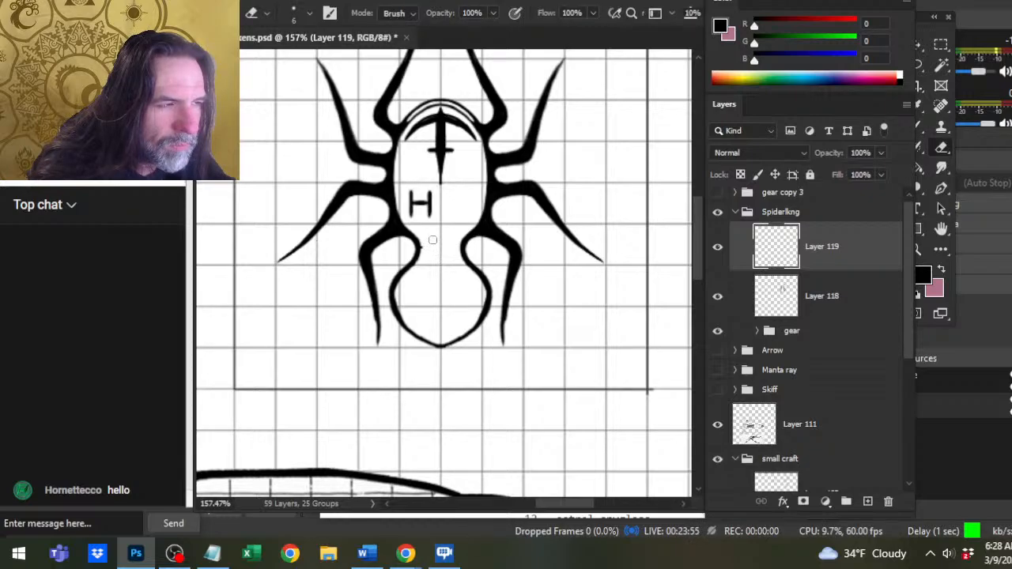
pyautogui.press('b')
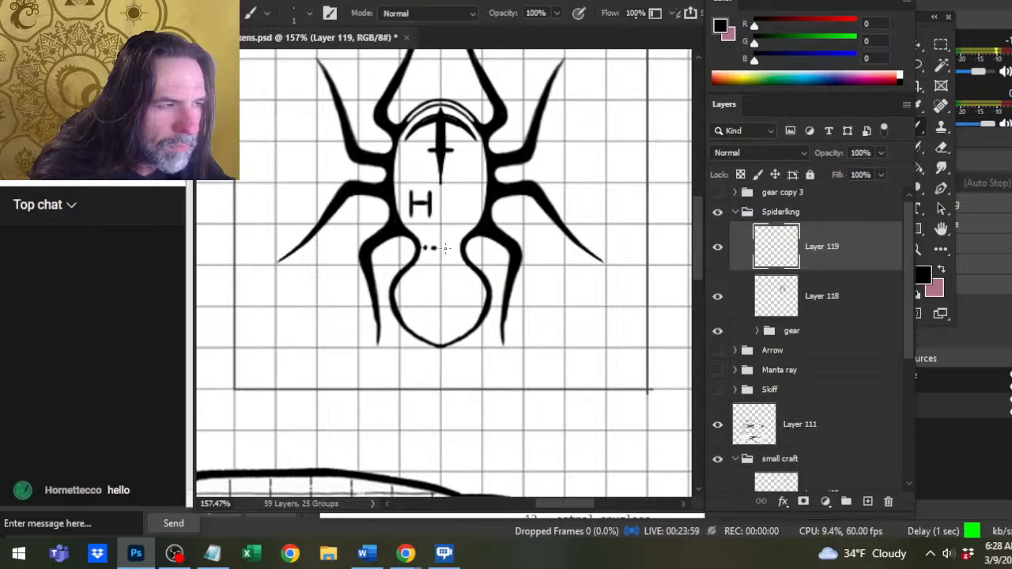
pyautogui.press('e')
pyautogui.press('b')
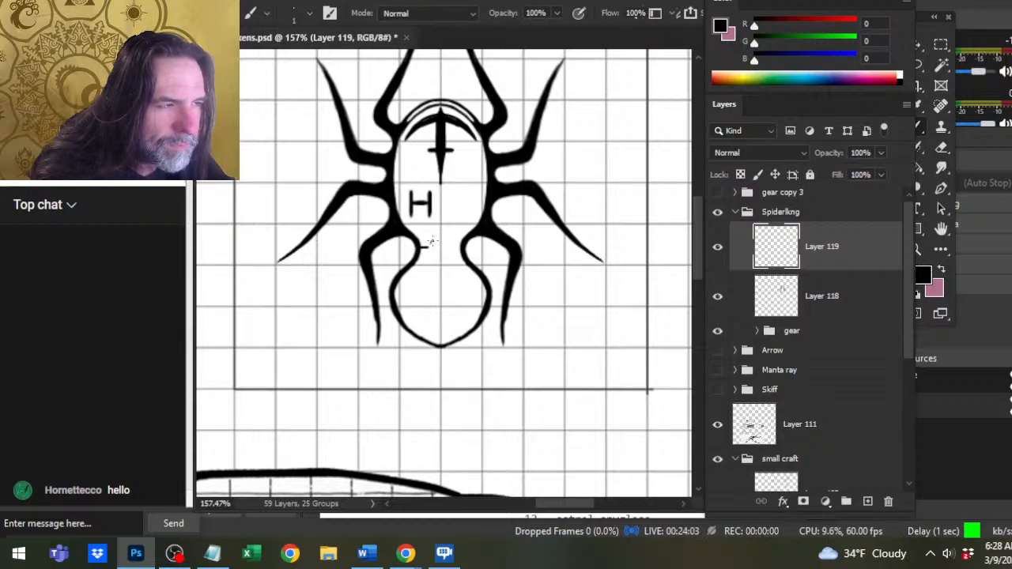
pyautogui.press('e')
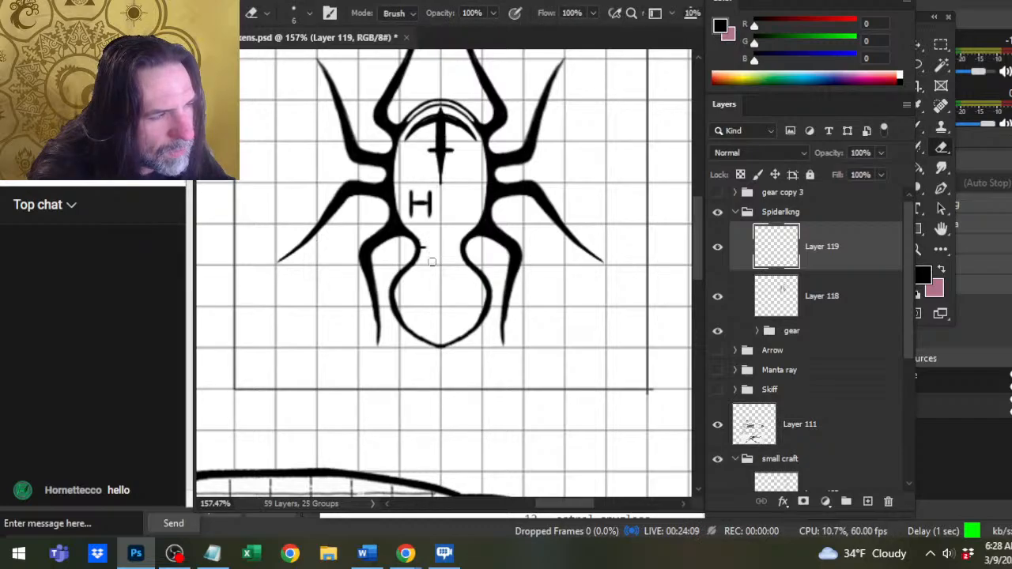
pyautogui.press('b')
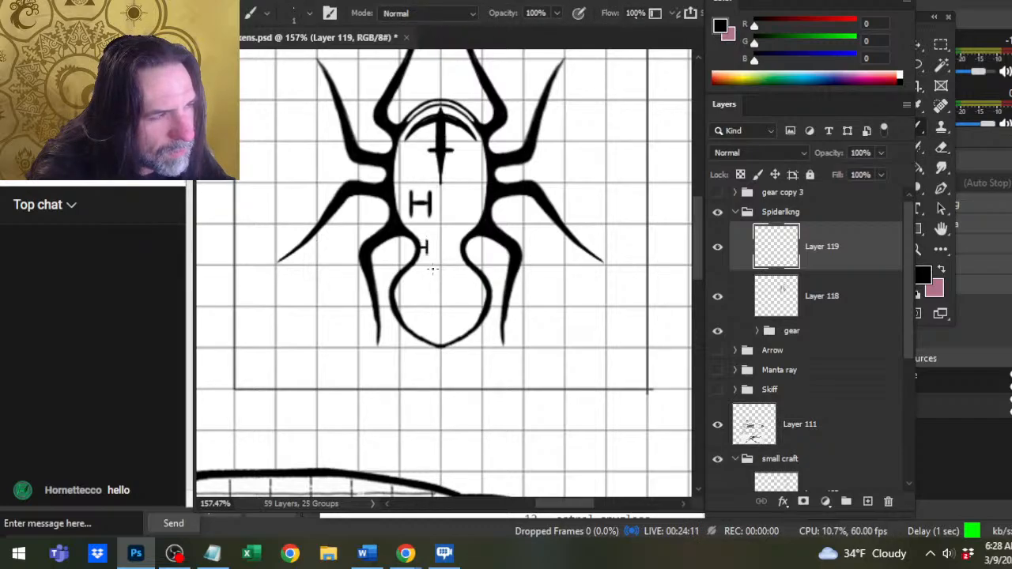
# Cut the lower tip of the spider's abdomen outline out of Layer 118 using a freehand Lasso selection, and deselect.
pyautogui.click(815, 312)
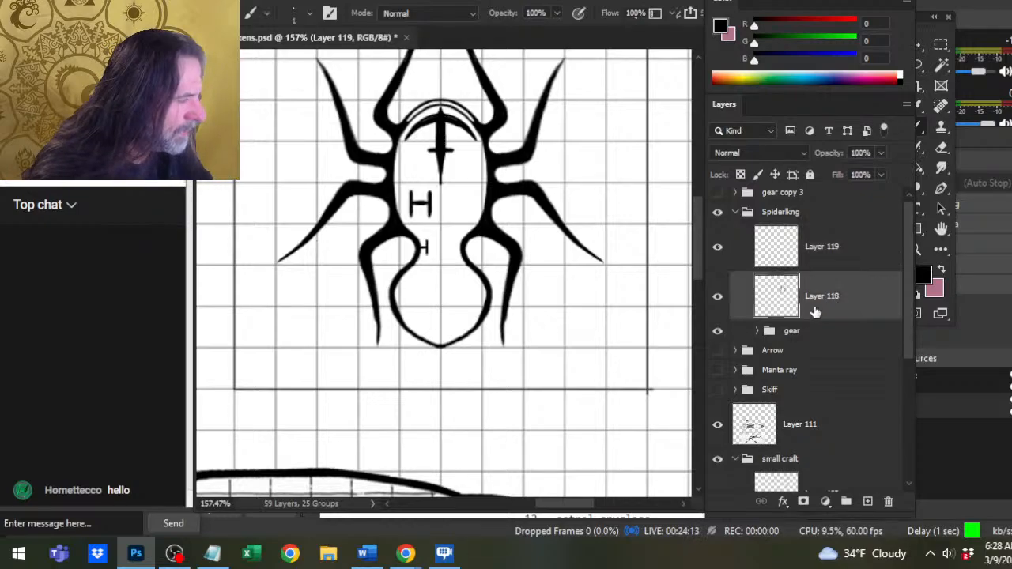
pyautogui.press('e')
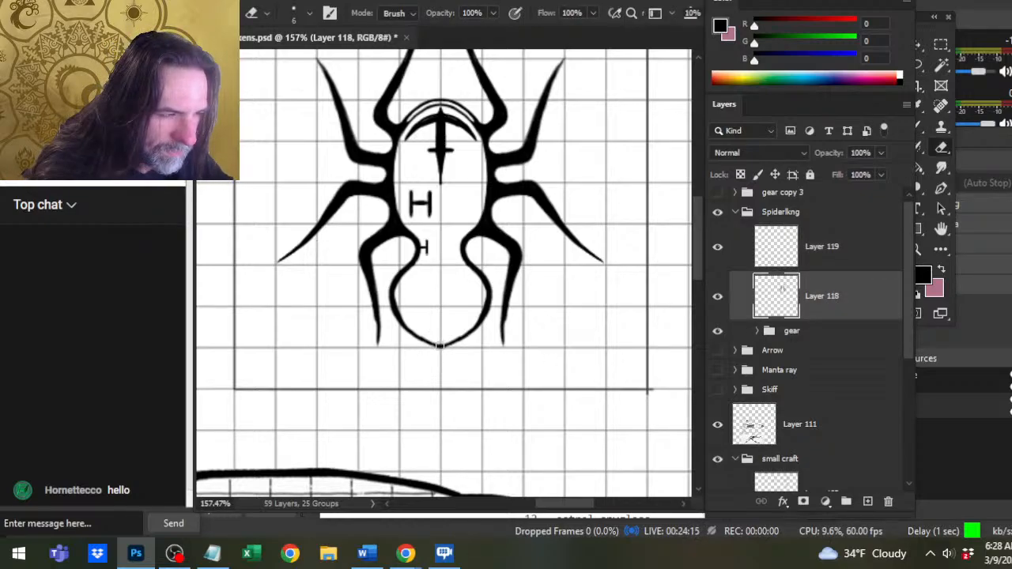
pyautogui.press('l')
pyautogui.moveTo(427, 321)
pyautogui.mouseDown()
pyautogui.moveTo(418, 350)
pyautogui.moveTo(434, 366)
pyautogui.moveTo(461, 357)
pyautogui.moveTo(461, 333)
pyautogui.moveTo(415, 317)
pyautogui.moveTo(404, 322)
pyautogui.moveTo(404, 351)
pyautogui.moveTo(454, 371)
pyautogui.moveTo(477, 355)
pyautogui.moveTo(481, 329)
pyautogui.moveTo(430, 322)
pyautogui.moveTo(466, 312)
pyautogui.moveTo(433, 303)
pyautogui.mouseUp()
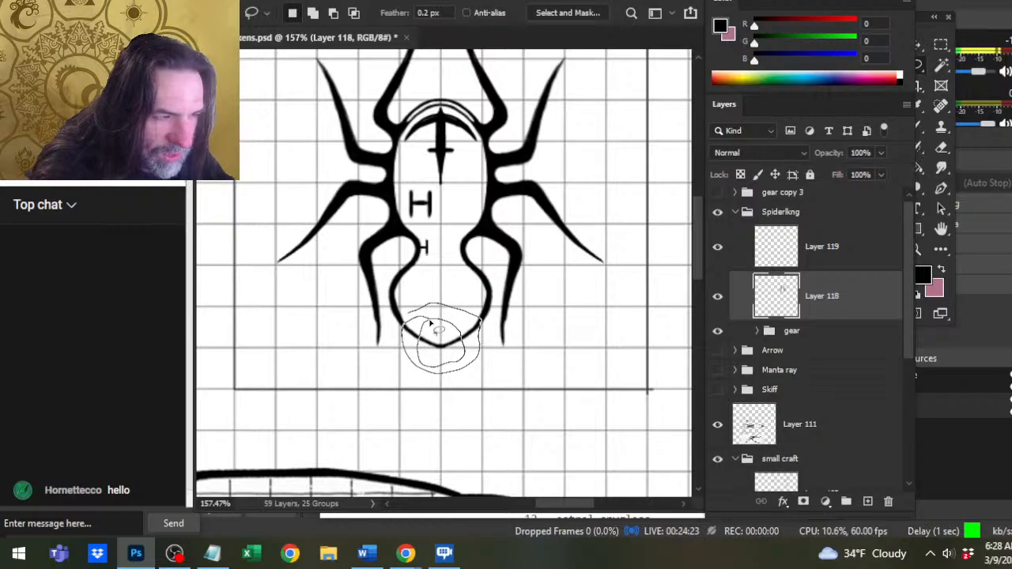
pyautogui.press('Delete')
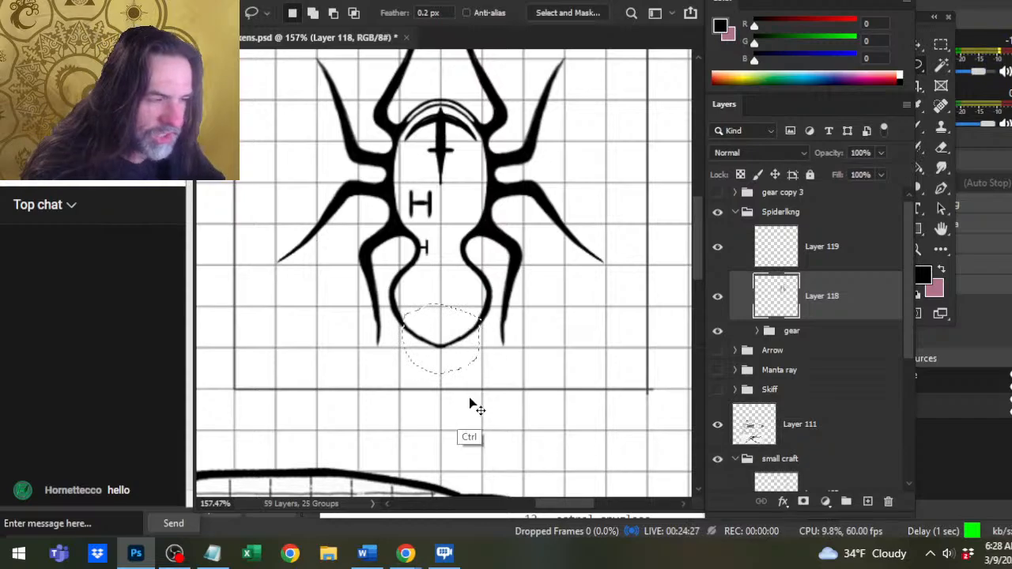
pyautogui.hotkey('ctrl', 'd')
# Switch to the Chrome window with the YouTube stream and open dndbeyond.com in a new tab.
pyautogui.hotkey('alt', 'Tab')
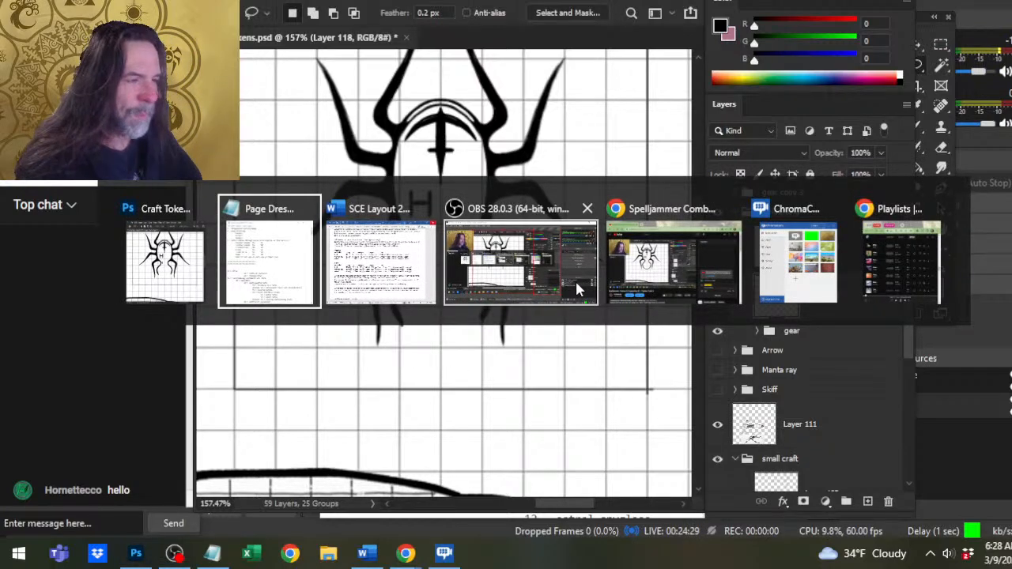
pyautogui.hotkey('alt', 'Tab')
pyautogui.hotkey('alt', 'Tab')
pyautogui.hotkey('alt', 'Tab')
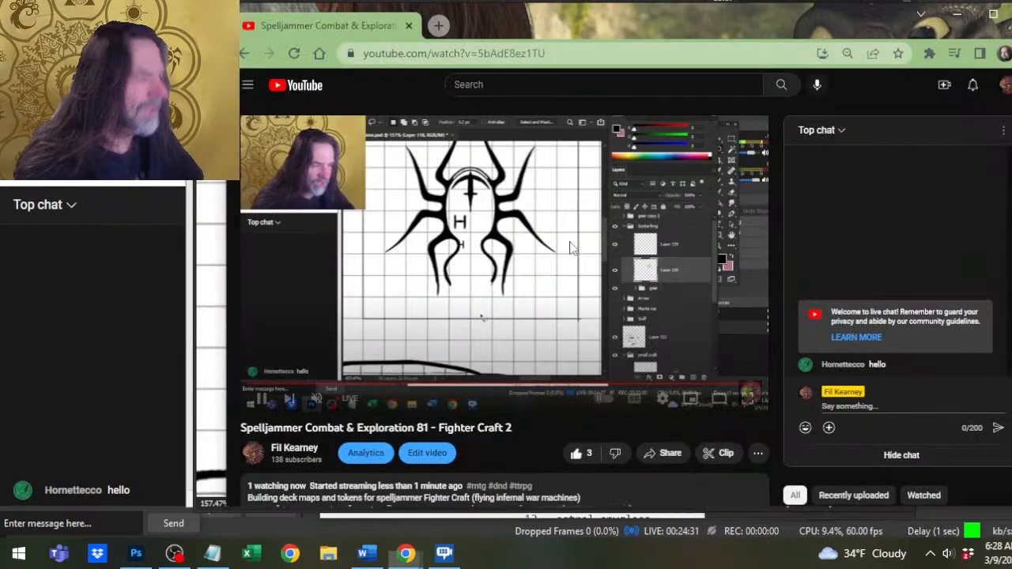
pyautogui.click(438, 26)
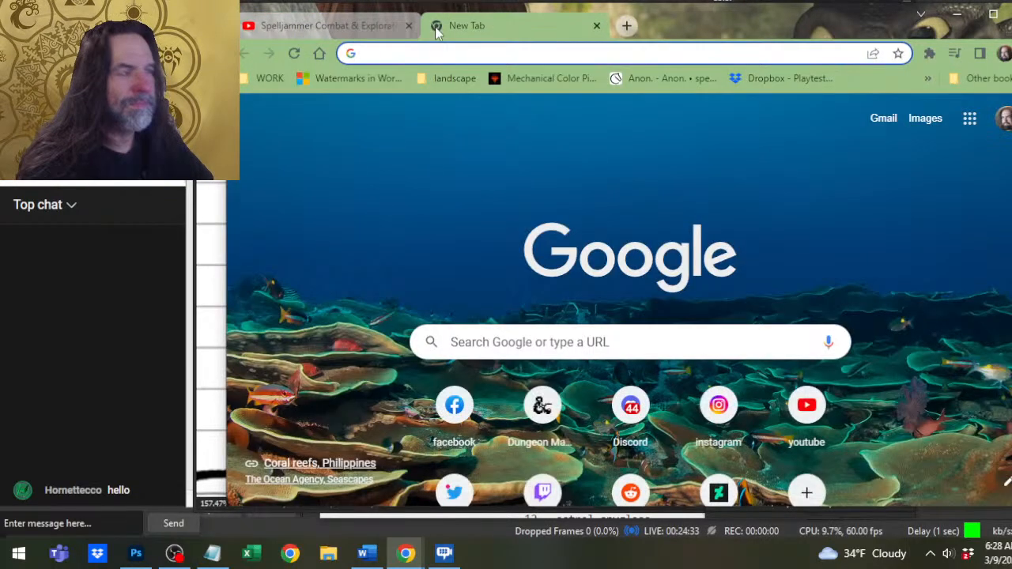
pyautogui.write('dndbeyond.com')
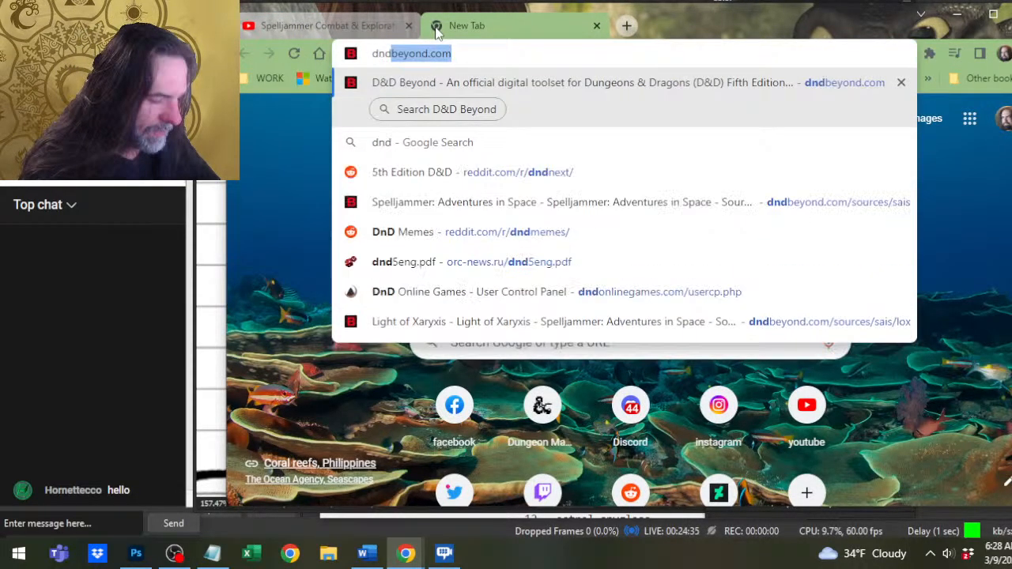
pyautogui.press('Return')
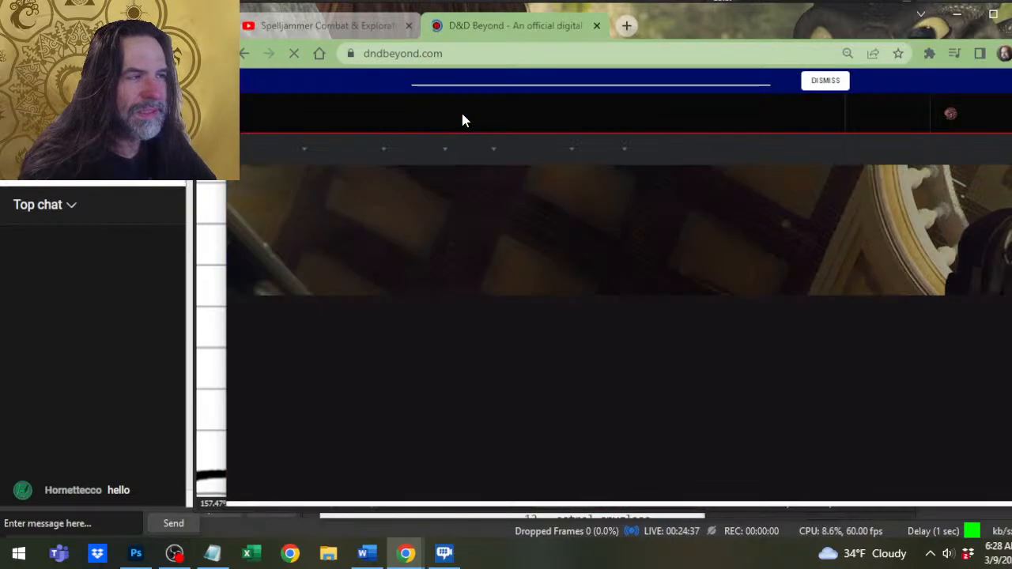
# Search D&D Beyond for "umber hulk", open the Umber Hulk monster page to examine its picture, and return to Photoshop.
pyautogui.click(427, 114)
pyautogui.write('b')
pyautogui.press('BackSpace')
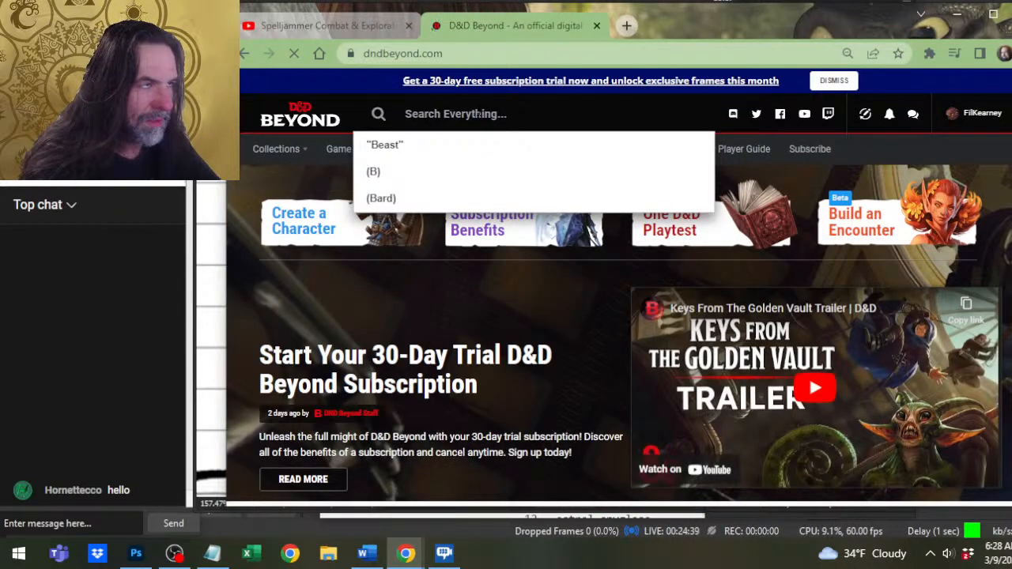
pyautogui.write('umber hulk')
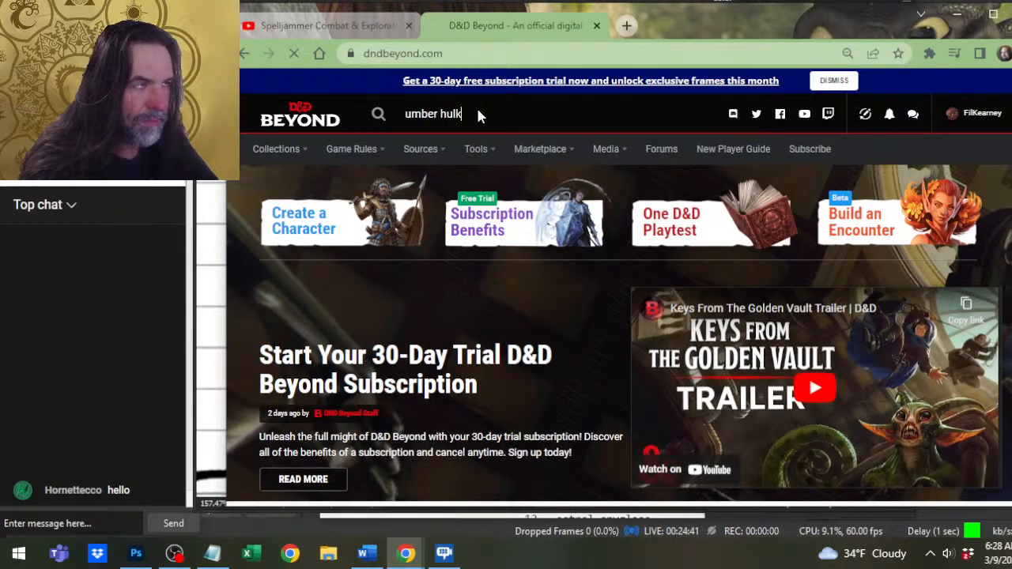
pyautogui.press('Return')
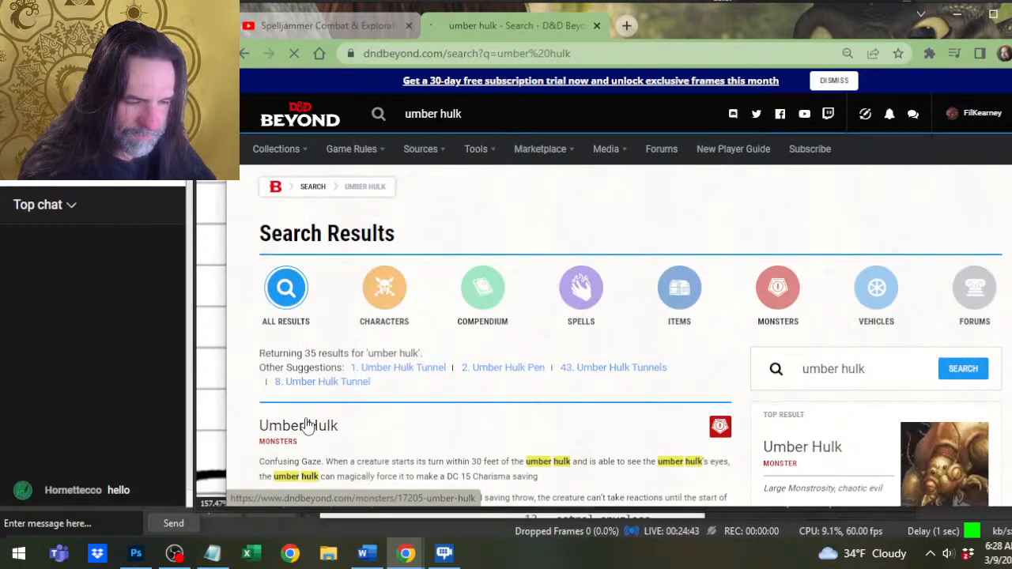
pyautogui.click(306, 426)
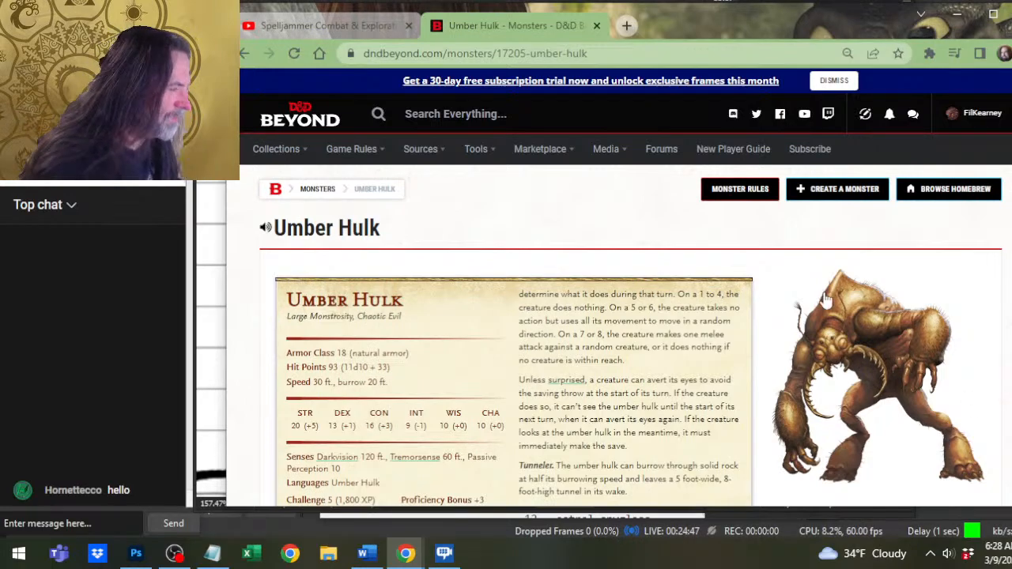
pyautogui.hotkey('alt', 'Tab')
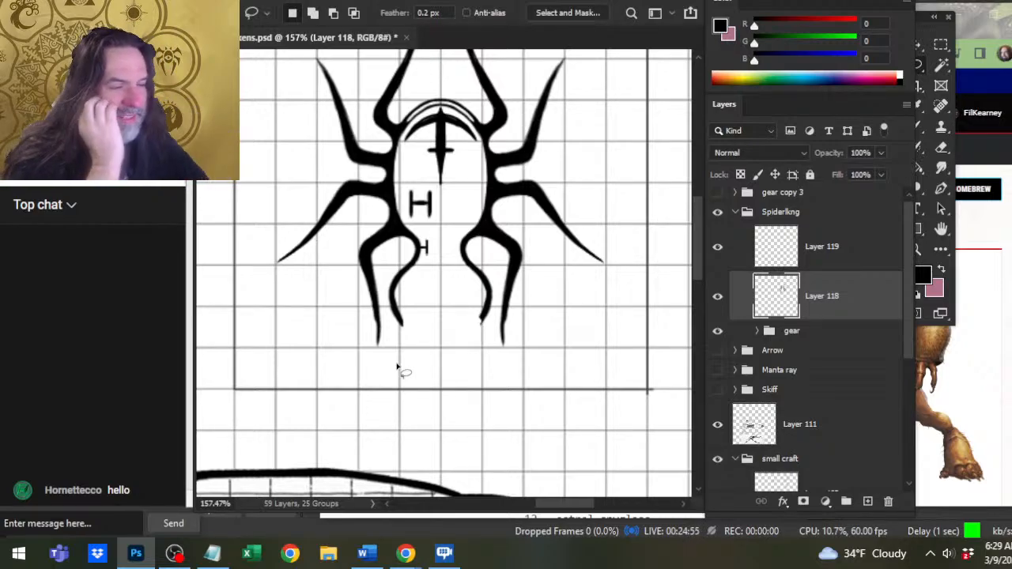
# Try rough brush sketches below the spider's open abdomen and across the main deck, and undo them.
pyautogui.press('b')
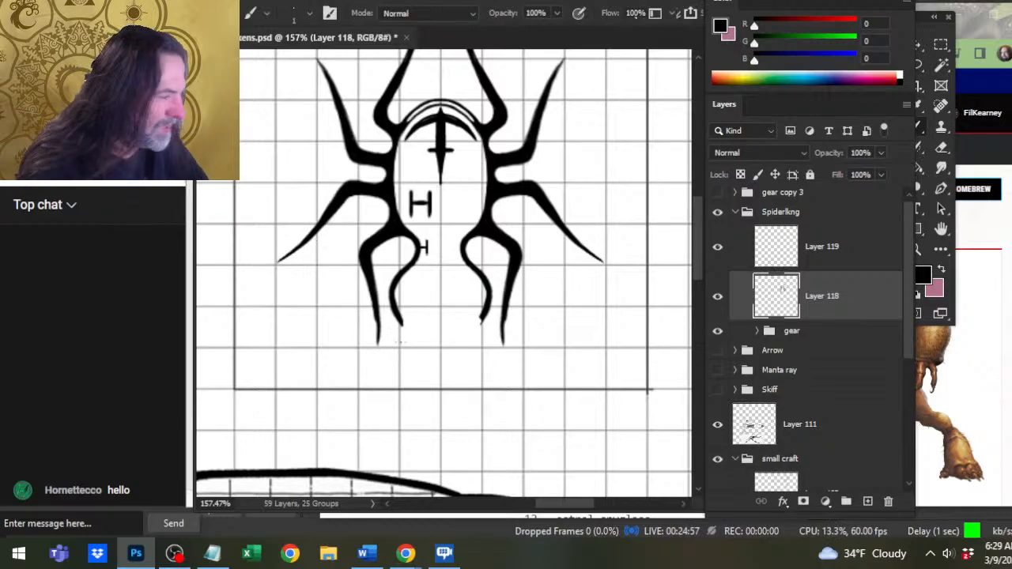
pyautogui.moveTo(393, 345)
pyautogui.mouseDown()
pyautogui.moveTo(401, 327)
pyautogui.moveTo(390, 352)
pyautogui.moveTo(401, 336)
pyautogui.moveTo(464, 327)
pyautogui.moveTo(409, 379)
pyautogui.moveTo(435, 374)
pyautogui.mouseUp()
pyautogui.hotkey('ctrl', 'z')
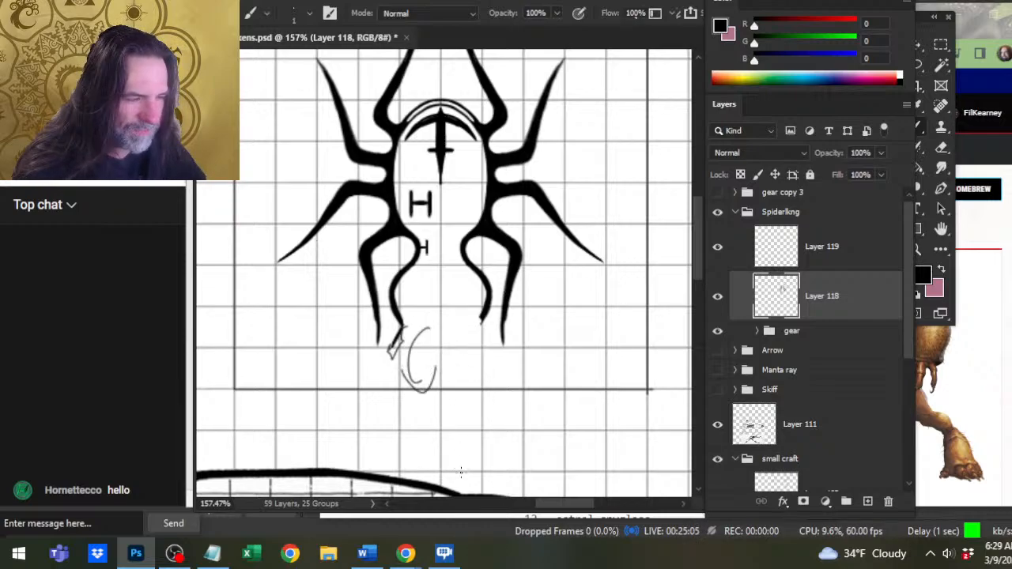
pyautogui.moveTo(457, 466)
pyautogui.mouseDown()
pyautogui.moveTo(547, 265)
pyautogui.moveTo(607, 181)
pyautogui.mouseUp()
pyautogui.moveTo(546, 129); pyautogui.dragTo(461, 269)
pyautogui.moveTo(403, 233)
pyautogui.mouseDown()
pyautogui.moveTo(466, 219)
pyautogui.moveTo(395, 228)
pyautogui.mouseUp()
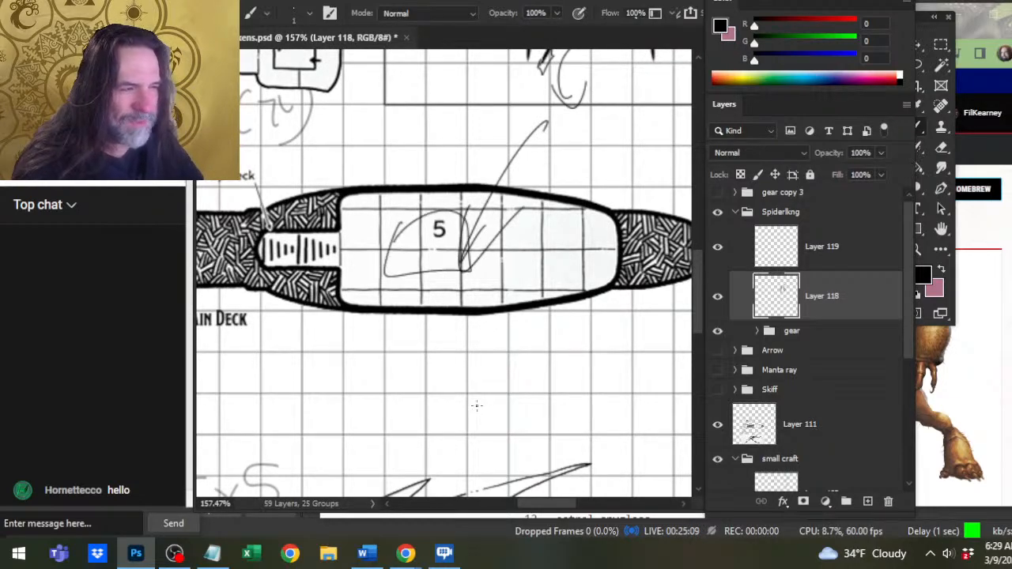
pyautogui.hotkey('ctrl', 'z')
pyautogui.hotkey('ctrl', 'z')
pyautogui.hotkey('ctrl', 'z')
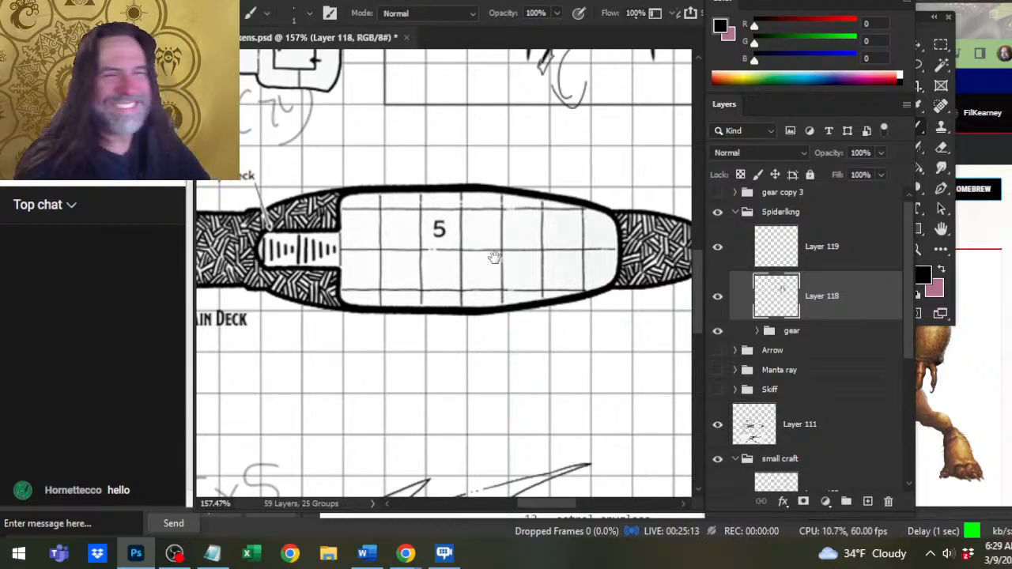
pyautogui.scroll(3, 455, 419)
pyautogui.hotkey('ctrl', 'z')
pyautogui.hotkey('ctrl', 'z')
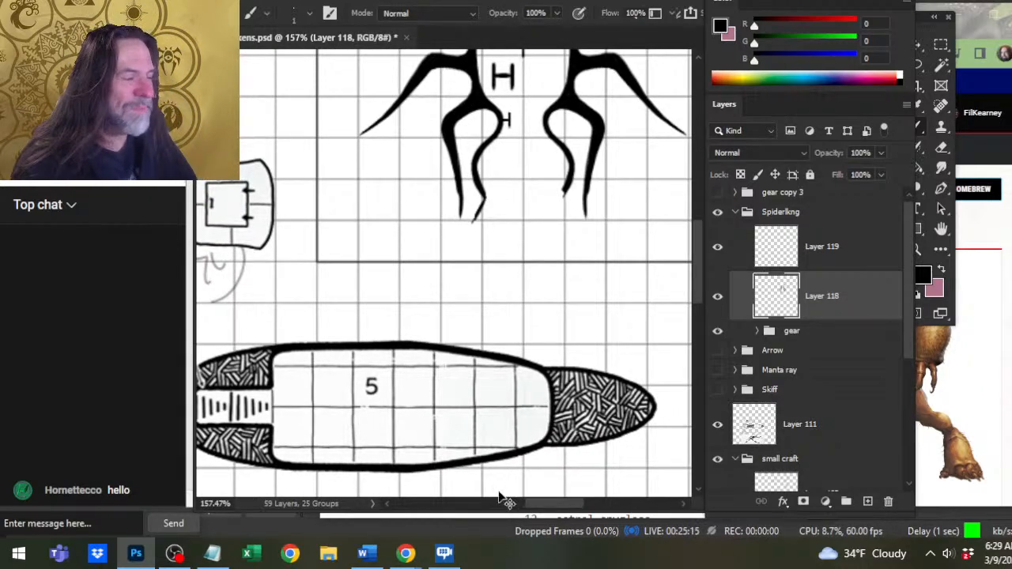
# Try sketching four small ovals between the abdomen's curved sides, toggle Layer 119's visibility, and undo the ovals.
pyautogui.scroll(3, 508, 255)
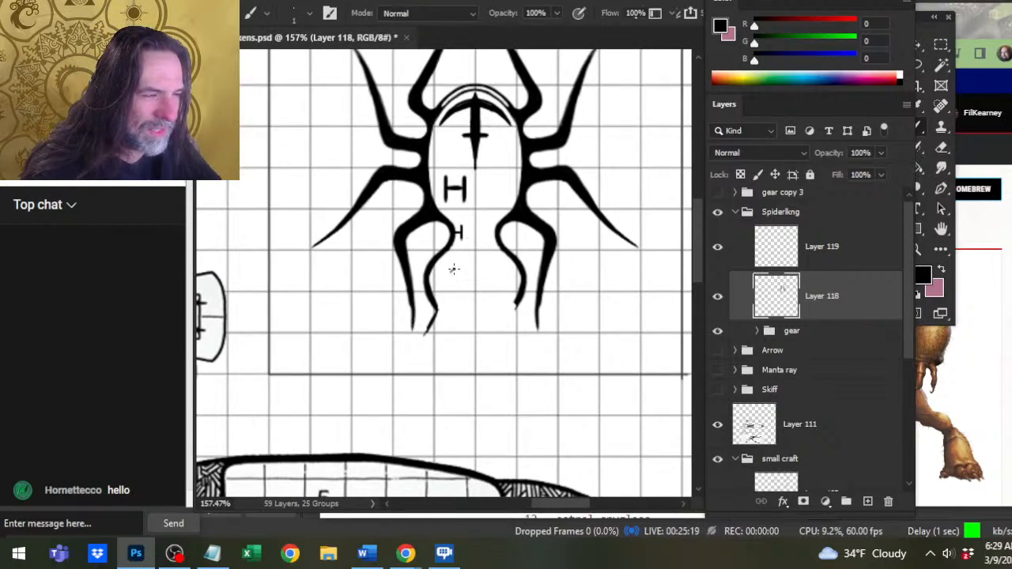
pyautogui.moveTo(457, 267)
pyautogui.mouseDown()
pyautogui.moveTo(477, 280)
pyautogui.moveTo(456, 306)
pyautogui.moveTo(491, 316)
pyautogui.mouseUp()
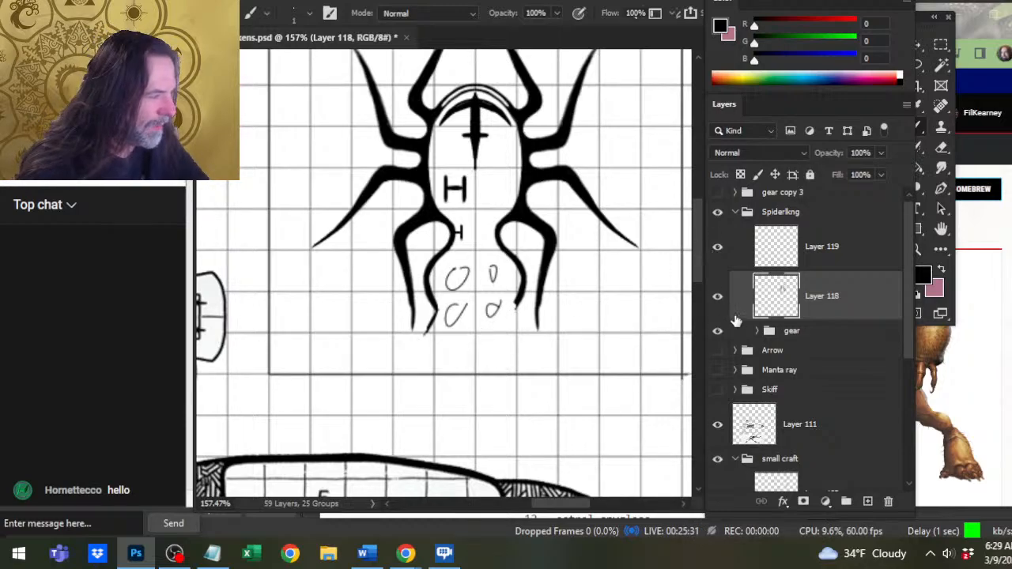
pyautogui.click(718, 250)
pyautogui.click(718, 251)
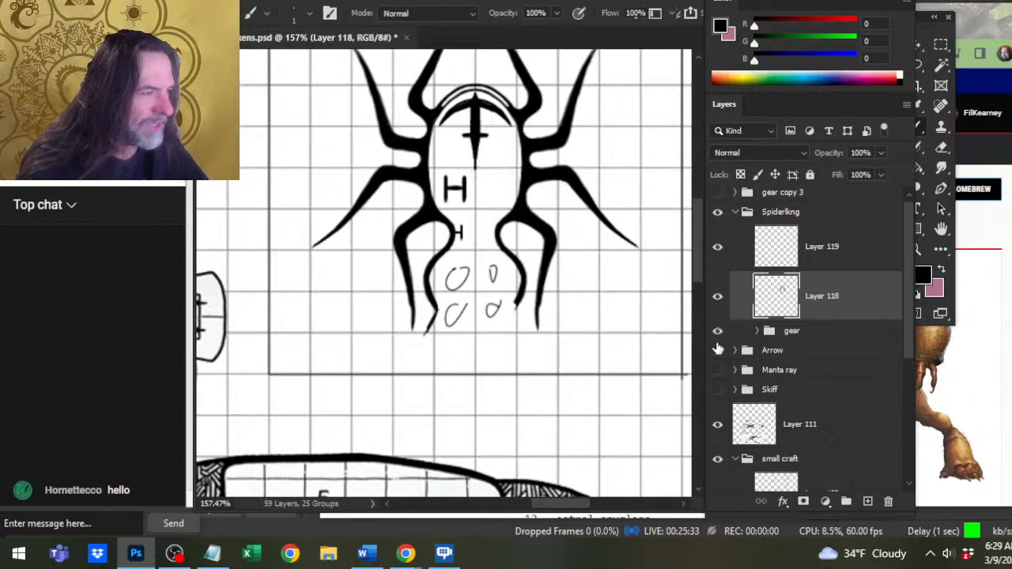
pyautogui.hotkey('ctrl', 'z')
pyautogui.hotkey('ctrl', 'z')
pyautogui.hotkey('ctrl', 'z')
pyautogui.hotkey('ctrl', 'z')
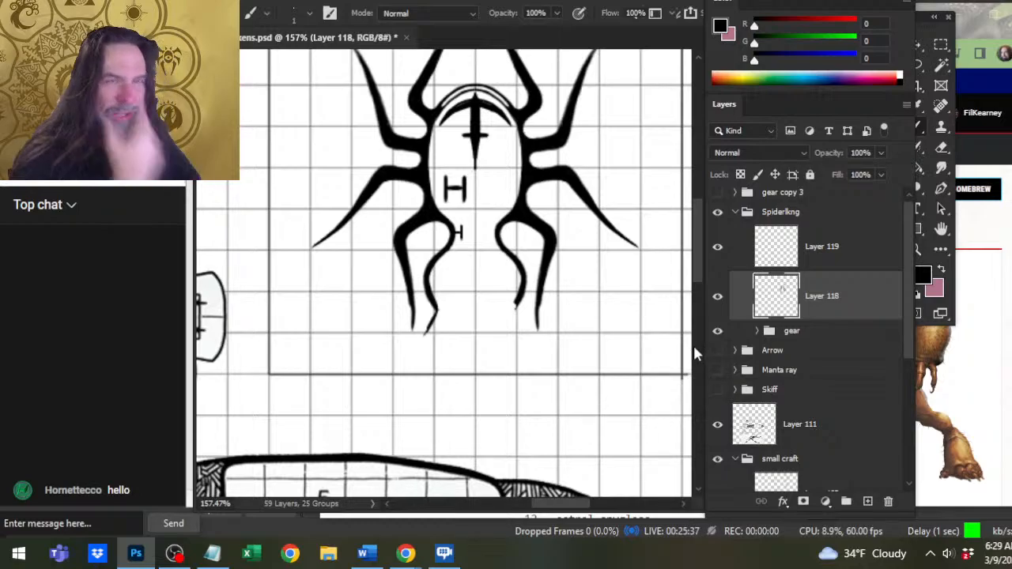
# Erase the stray stroke and trim both open abdomen ends on Layer 118, and paste the cut tip back on a new layer.
pyautogui.click(728, 257)
pyautogui.click(833, 313)
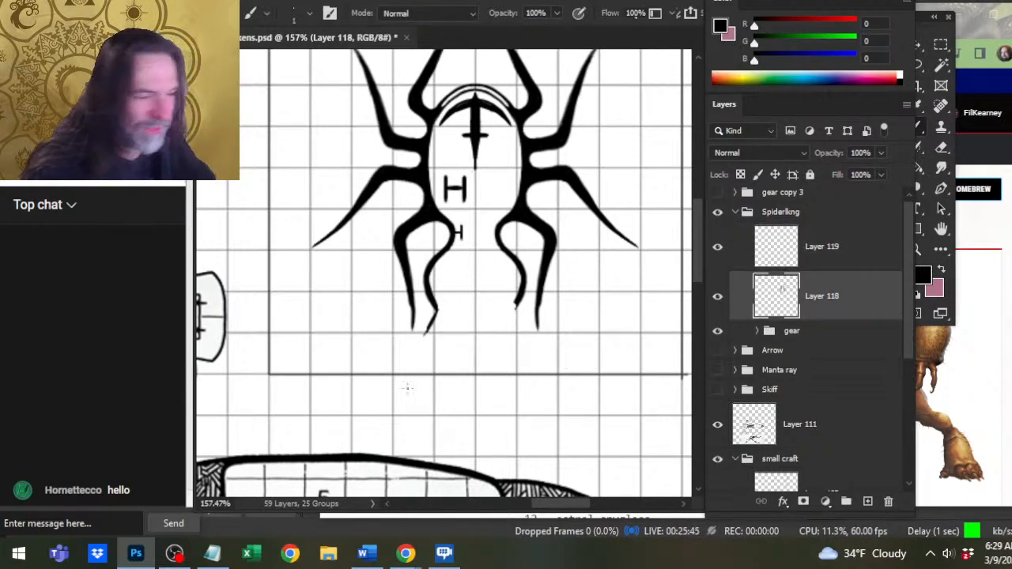
pyautogui.press('e')
pyautogui.moveTo(421, 329); pyautogui.dragTo(431, 324)
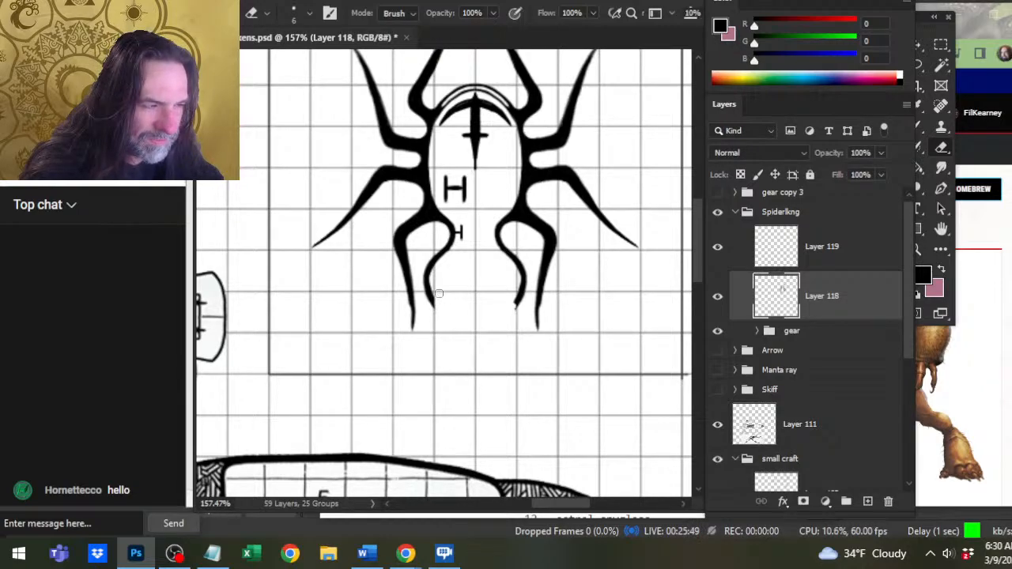
pyautogui.moveTo(510, 307); pyautogui.dragTo(511, 296)
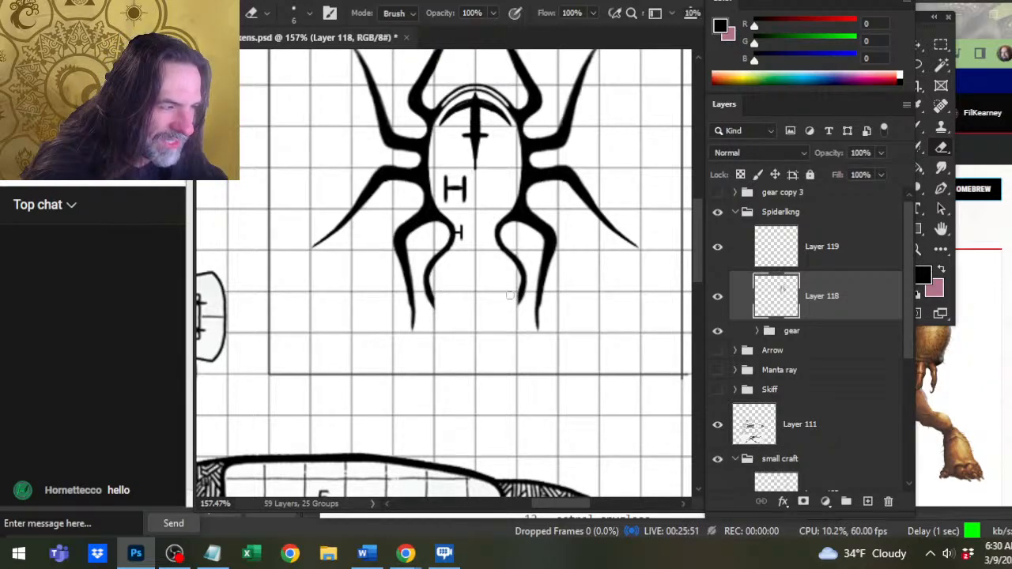
pyautogui.press('ctrl')
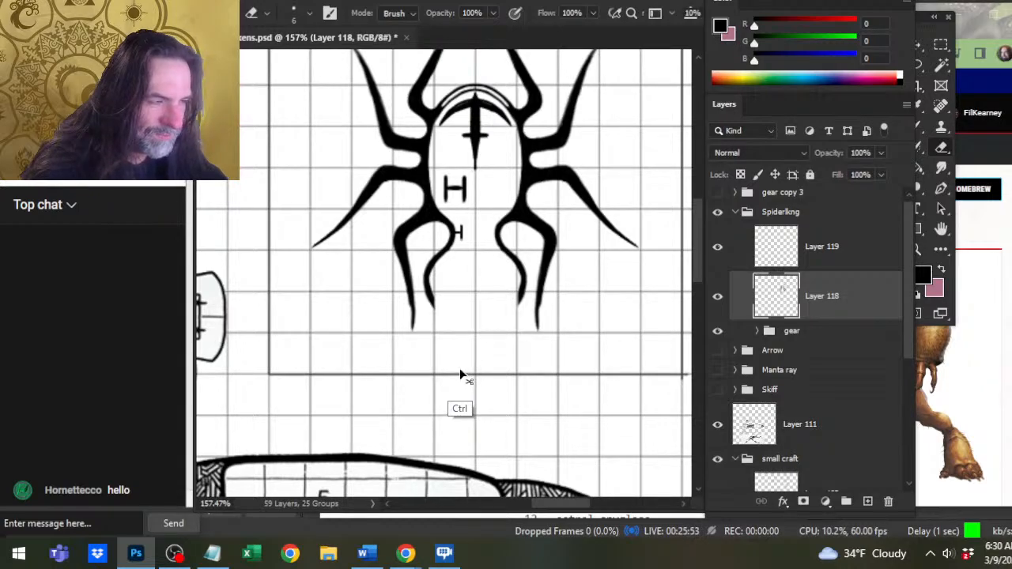
pyautogui.hotkey('ctrl', 'v')
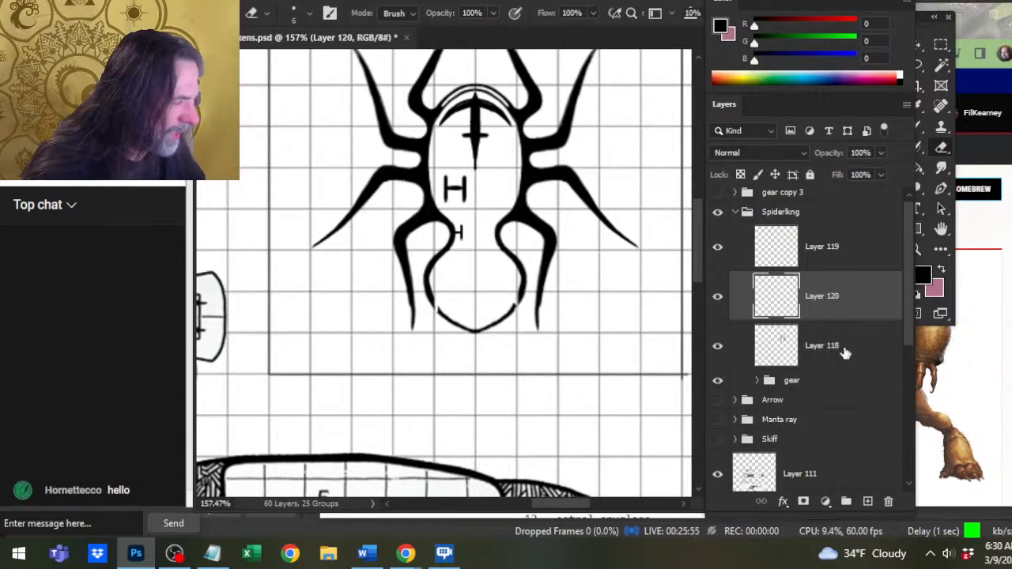
# Hide and show Layer 119 to check its contents, reselect Layer 118 with the Eraser, and examine the whole spider token.
pyautogui.click(806, 256)
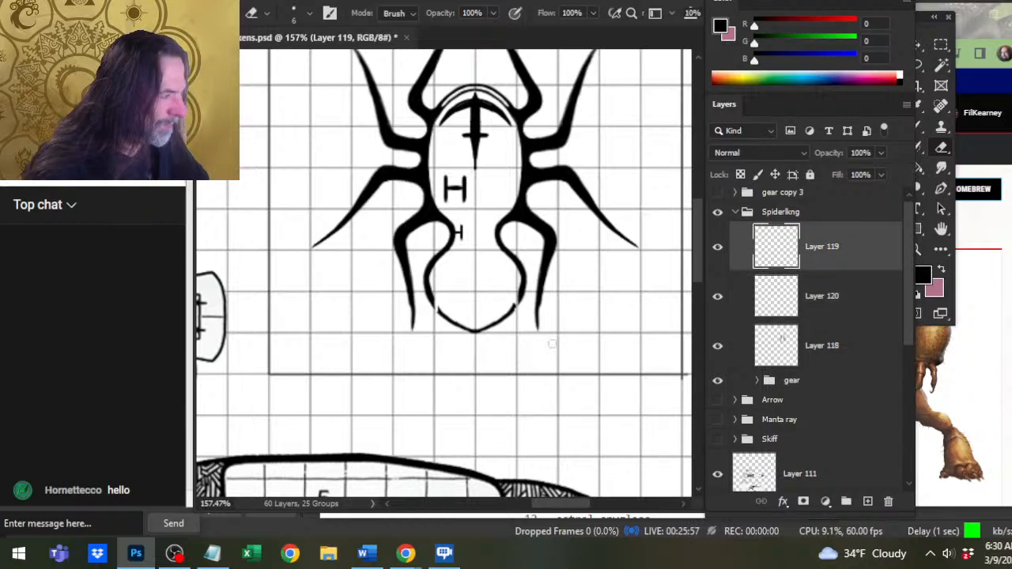
pyautogui.press('b')
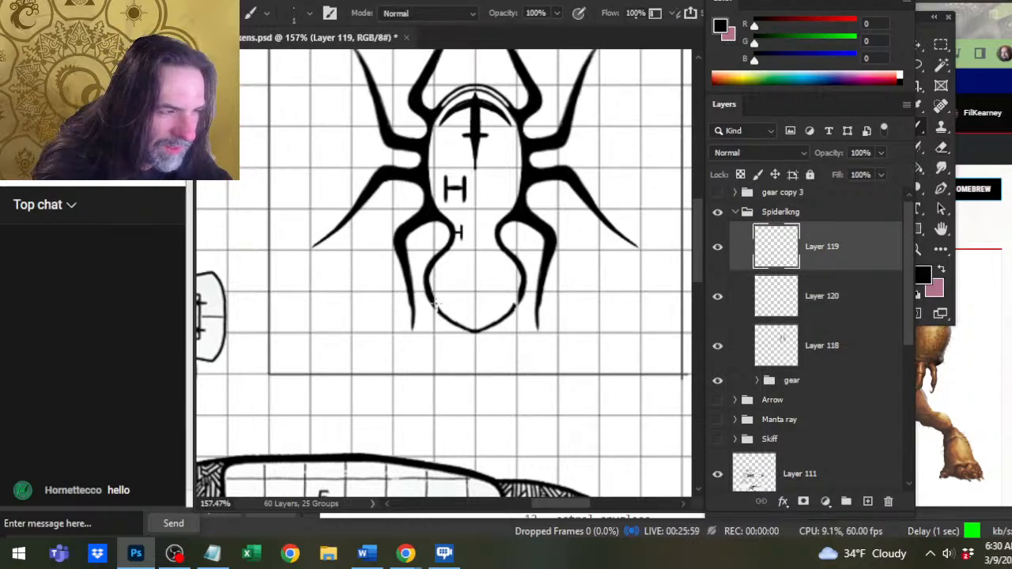
pyautogui.click(718, 248)
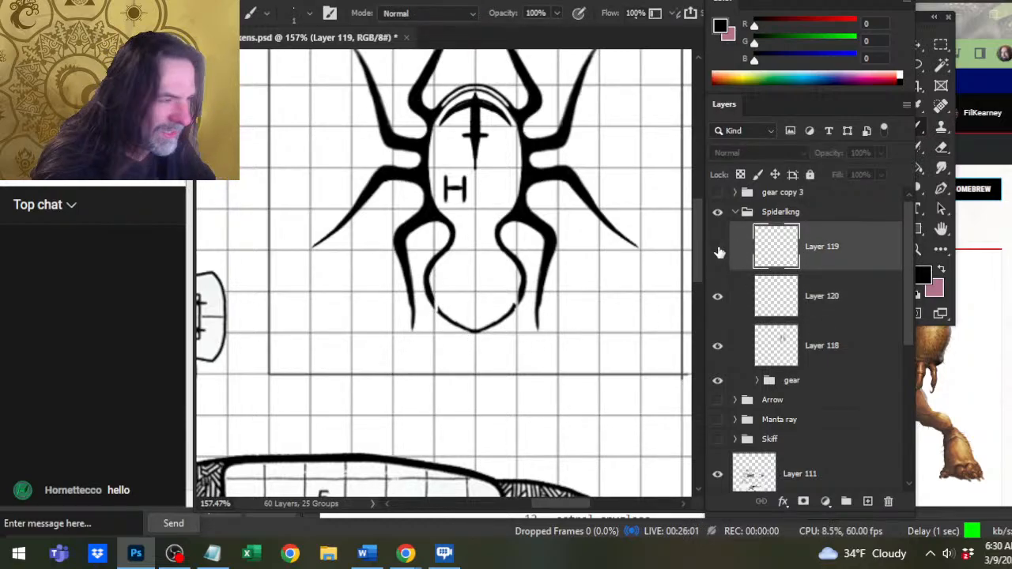
pyautogui.click(717, 248)
pyautogui.click(808, 341)
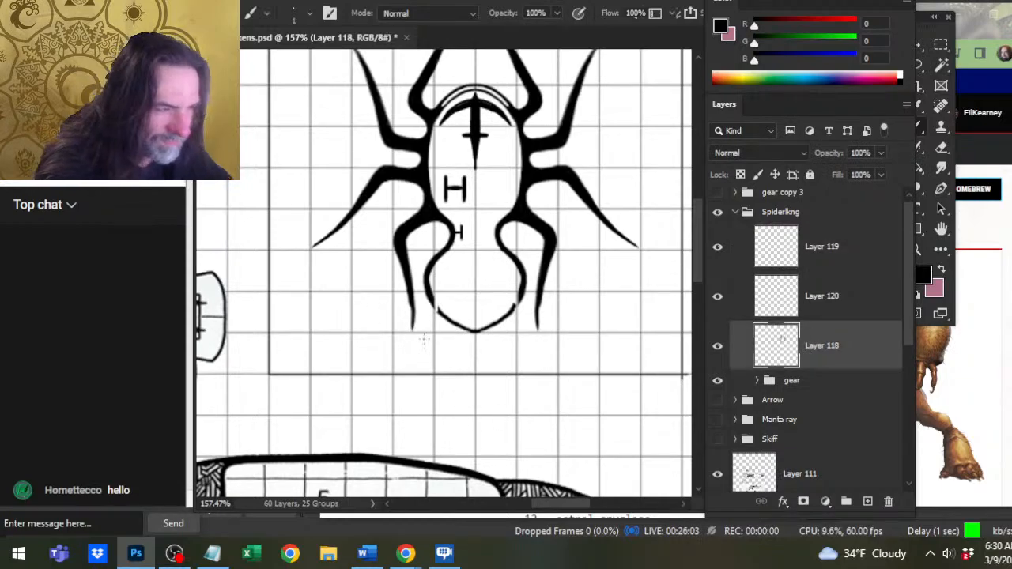
pyautogui.press('e')
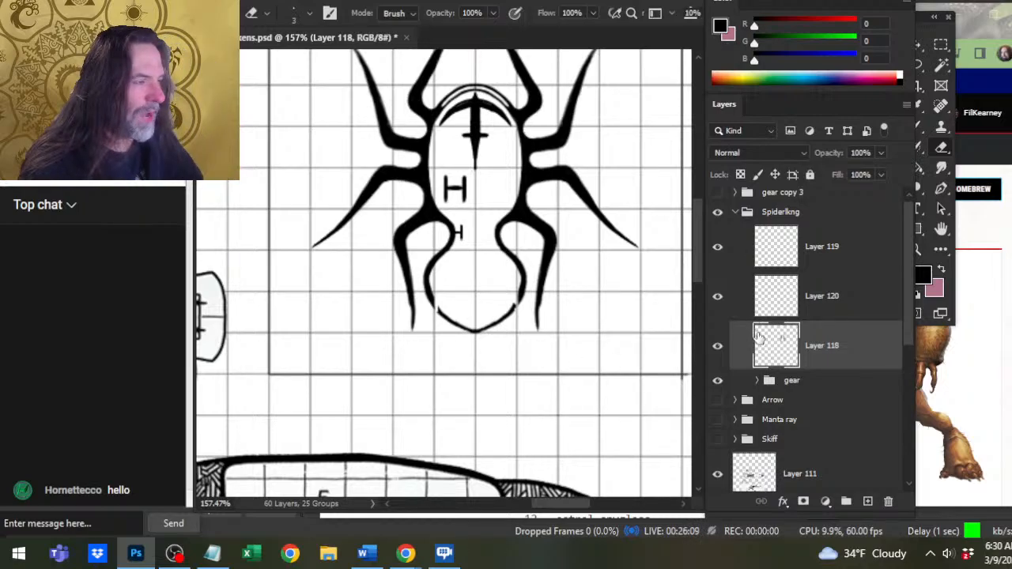
pyautogui.press('z')
pyautogui.moveTo(522, 296); pyautogui.dragTo(482, 328)
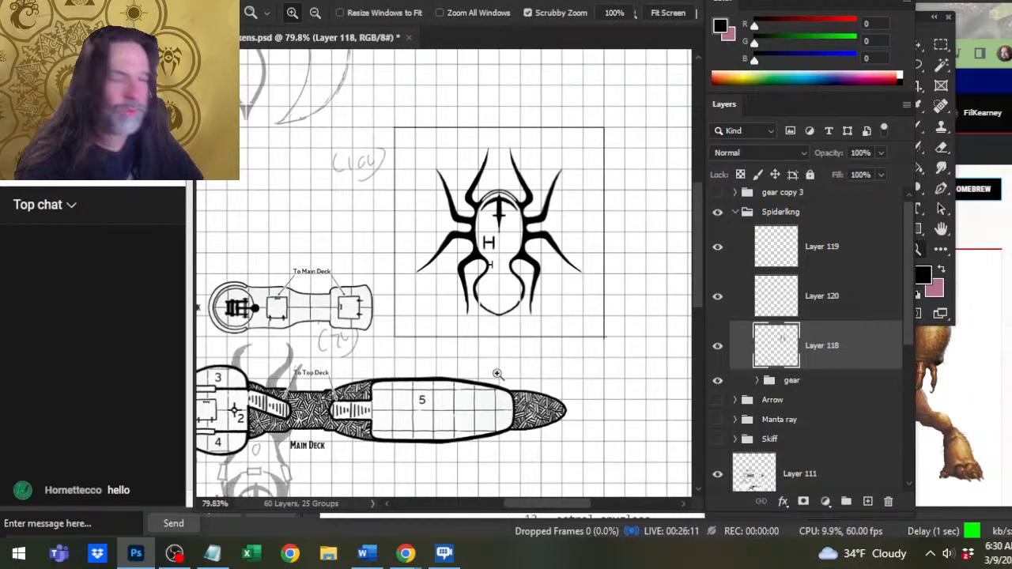
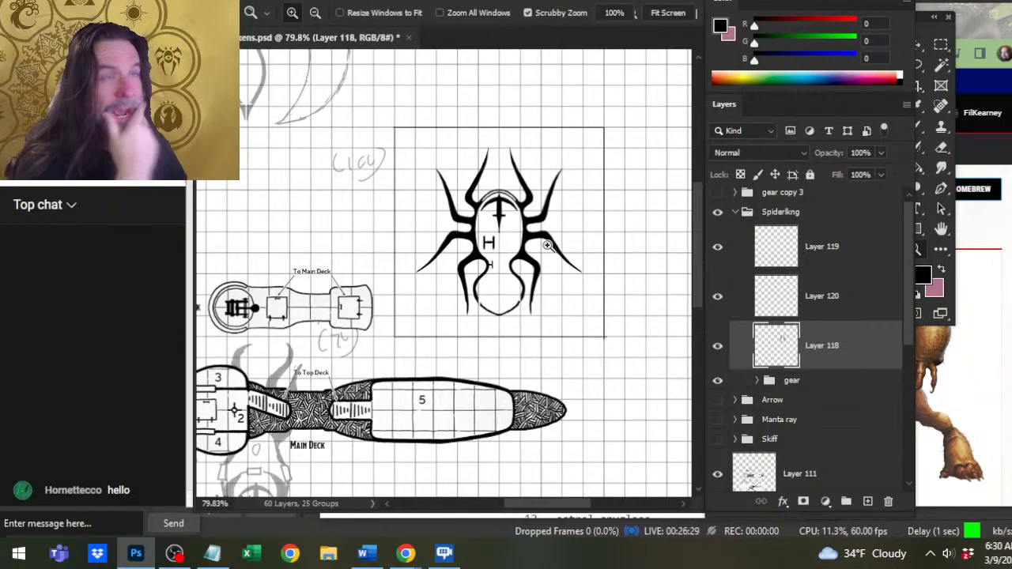
# Examine the spider token beside the deck plans, and toggle the visibility of Layers 118 and 120 to check their contents.
pyautogui.moveTo(360, 299); pyautogui.dragTo(709, 328)
pyautogui.moveTo(503, 278); pyautogui.dragTo(339, 448)
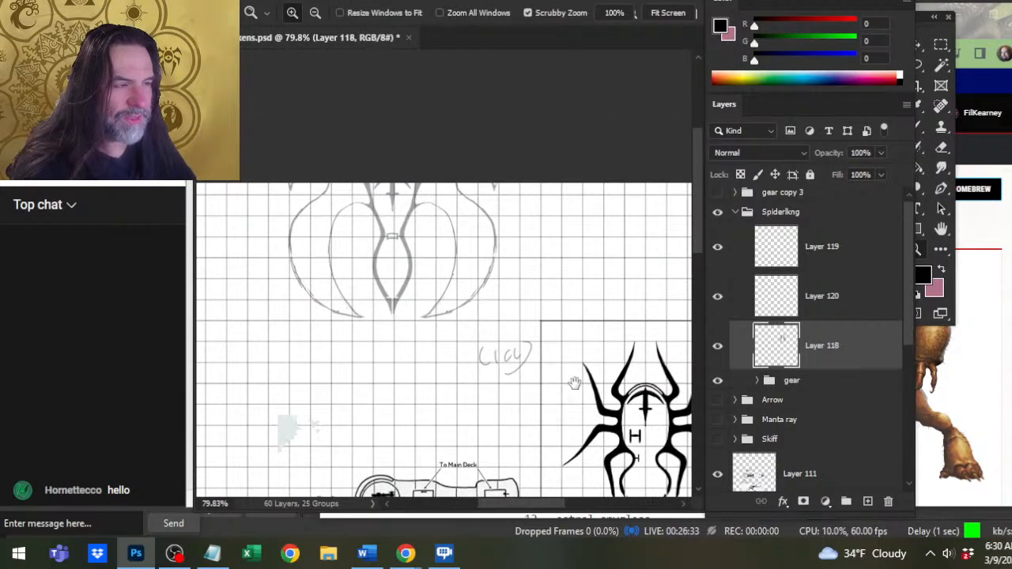
pyautogui.moveTo(574, 382); pyautogui.dragTo(432, 226)
pyautogui.moveTo(550, 350); pyautogui.dragTo(481, 350)
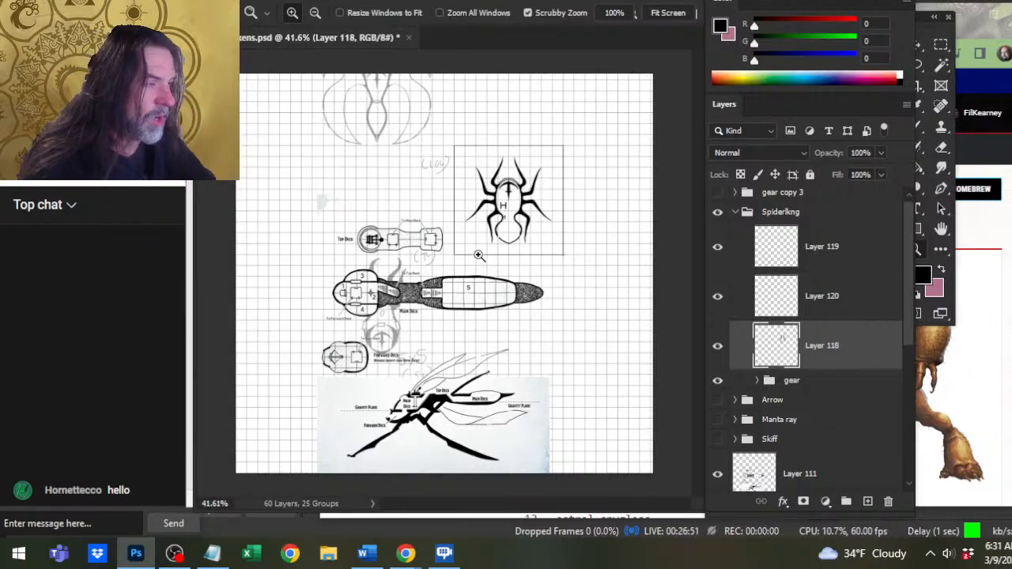
pyautogui.click(541, 220)
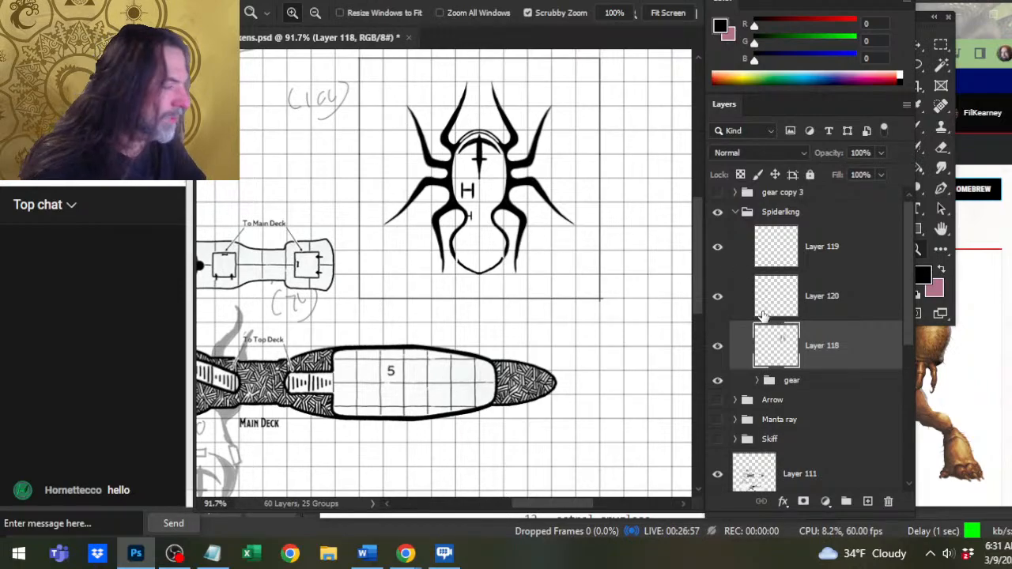
pyautogui.click(717, 345)
pyautogui.click(717, 346)
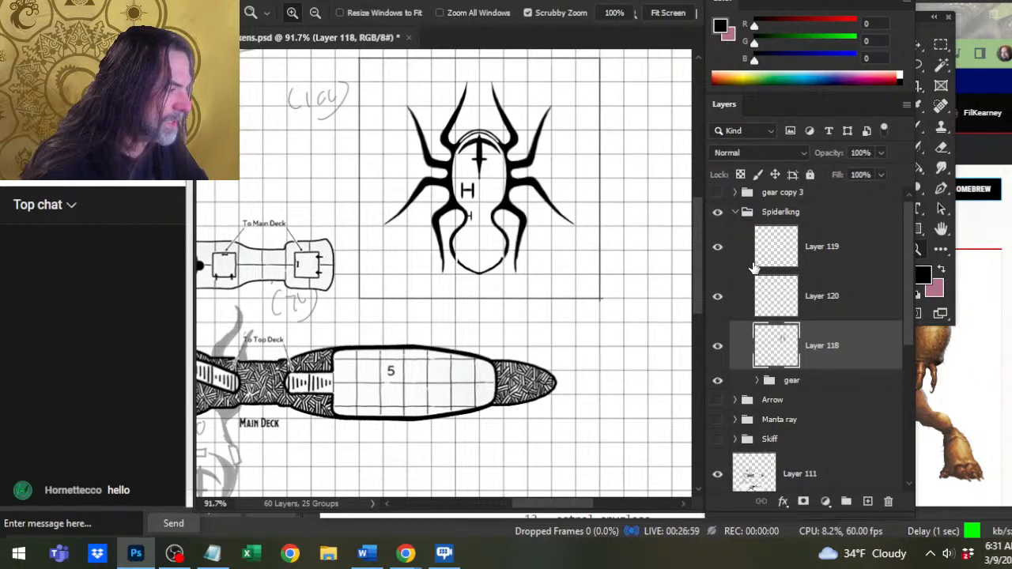
pyautogui.click(738, 265)
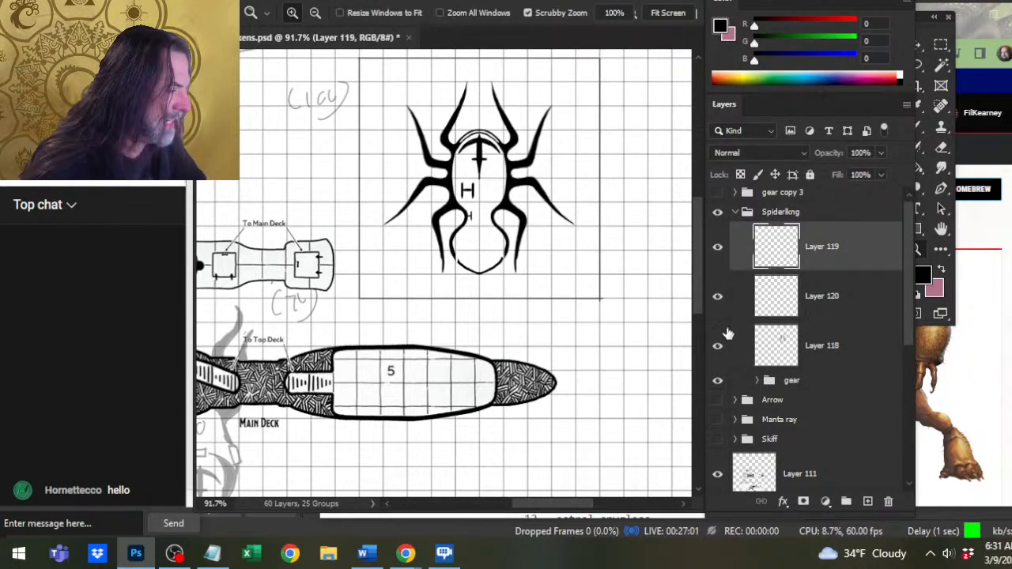
pyautogui.click(717, 297)
pyautogui.click(717, 298)
# Merge Layers 118, 119 and 120 of the Spiderlkng group into one layer.
pyautogui.click(814, 316)
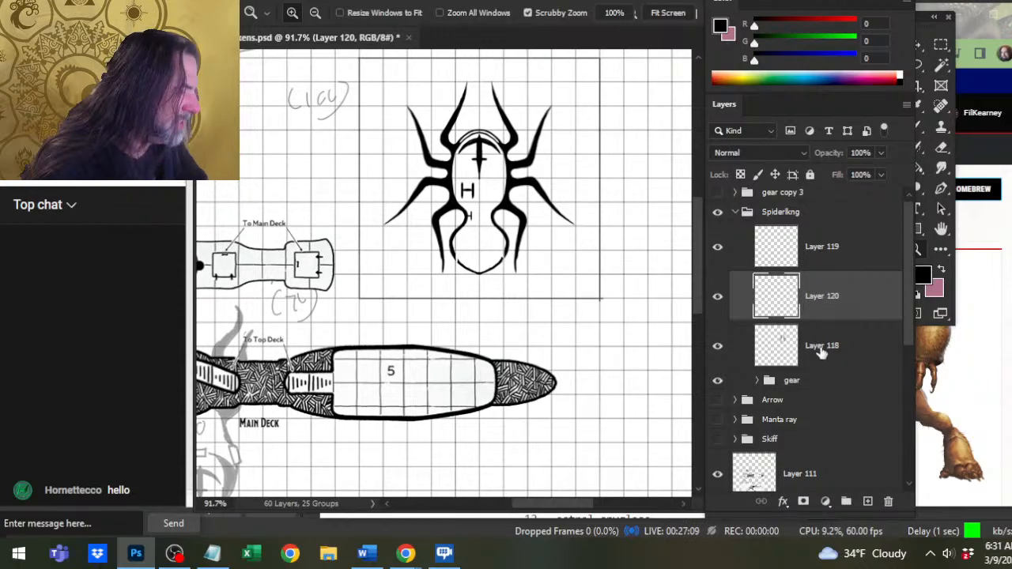
pyautogui.click(820, 350)
pyautogui.keyDown('shift'); pyautogui.click(826, 253); pyautogui.keyUp('shift')
pyautogui.rightClick(822, 308)
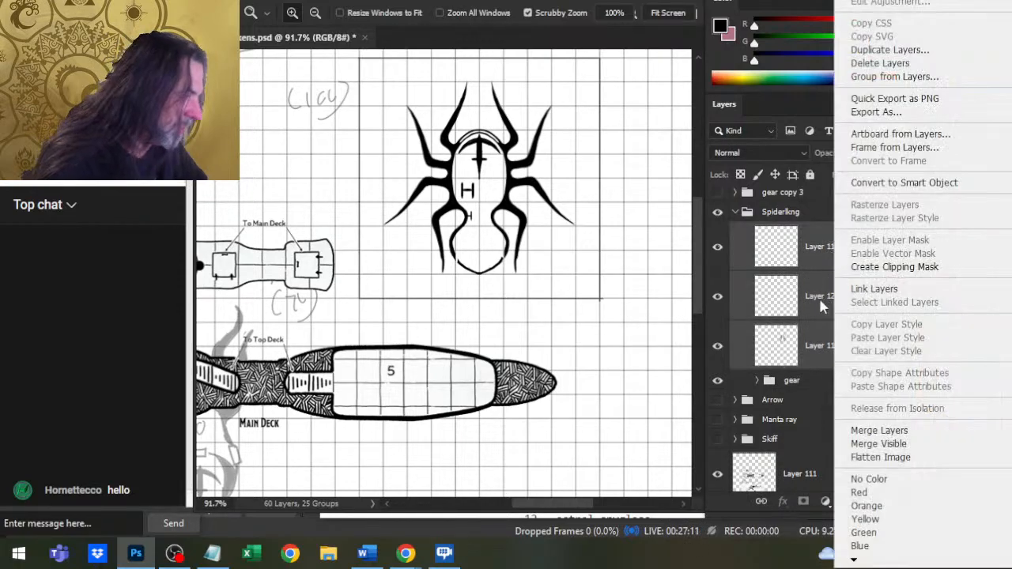
pyautogui.click(869, 430)
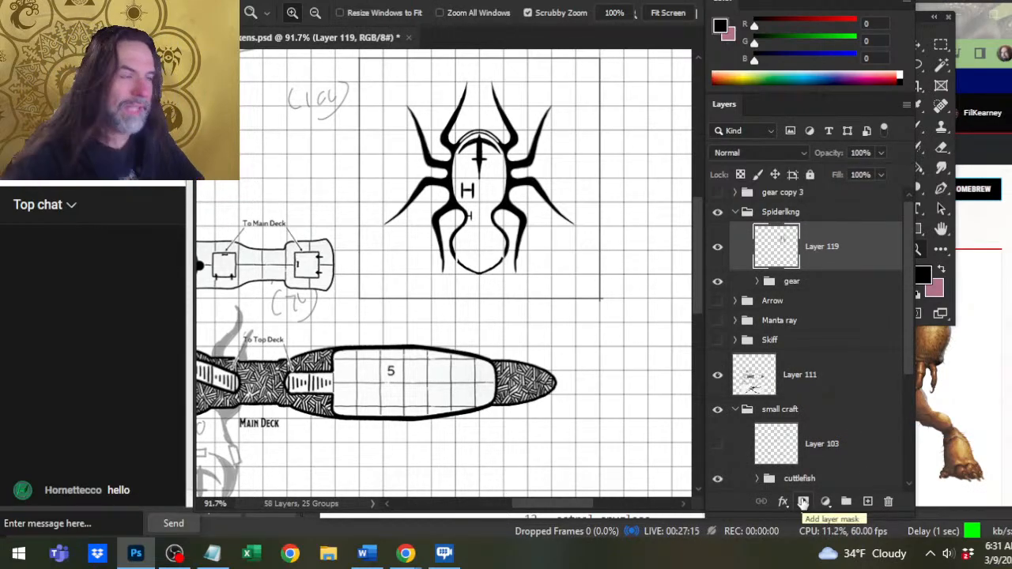
# Draw a small open ring over the gap in the abdomen's lower left outline, alternating the Brush and Eraser to shape it.
pyautogui.moveTo(485, 256); pyautogui.dragTo(554, 281)
pyautogui.press('b')
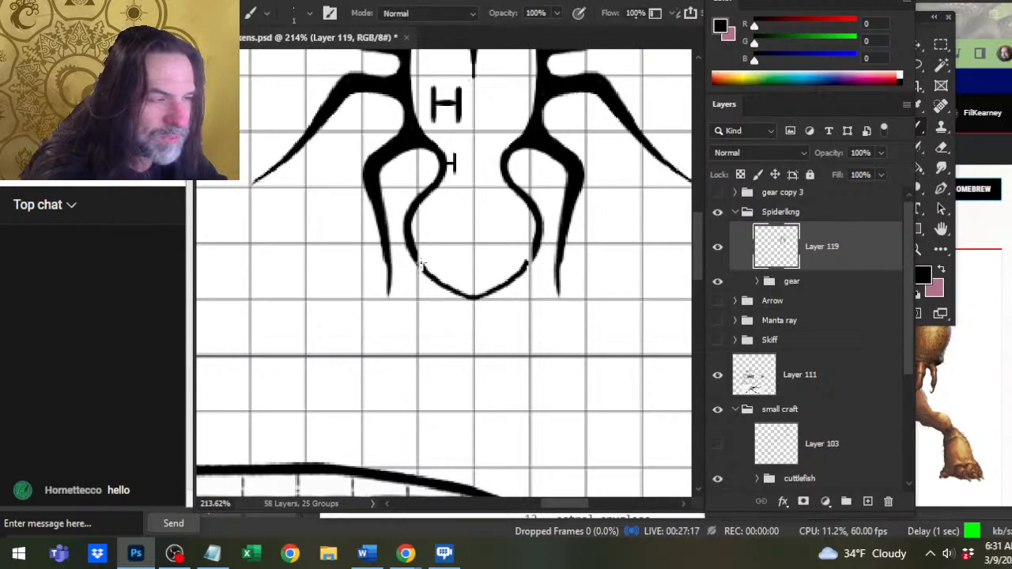
pyautogui.press('e')
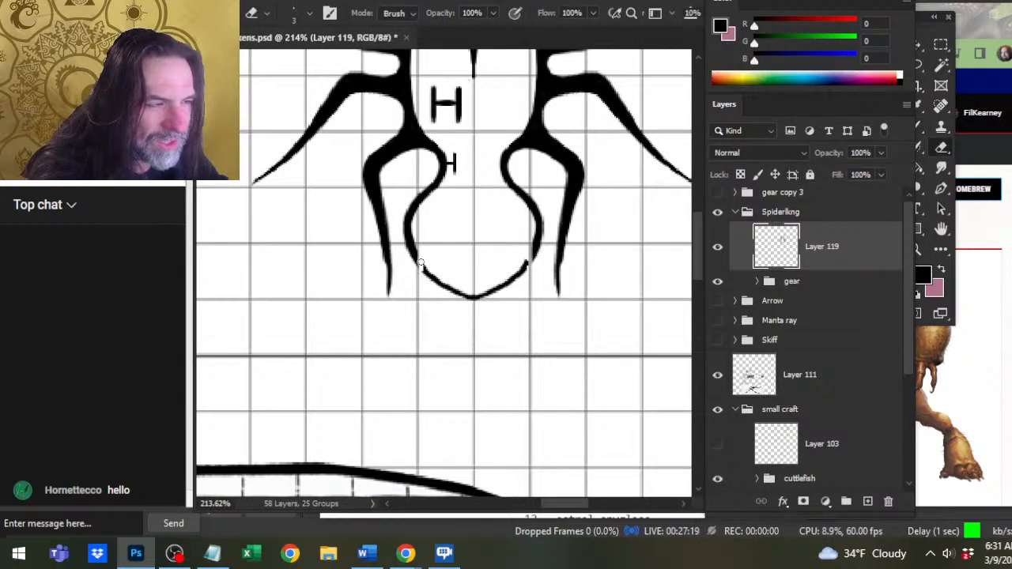
pyautogui.press('b')
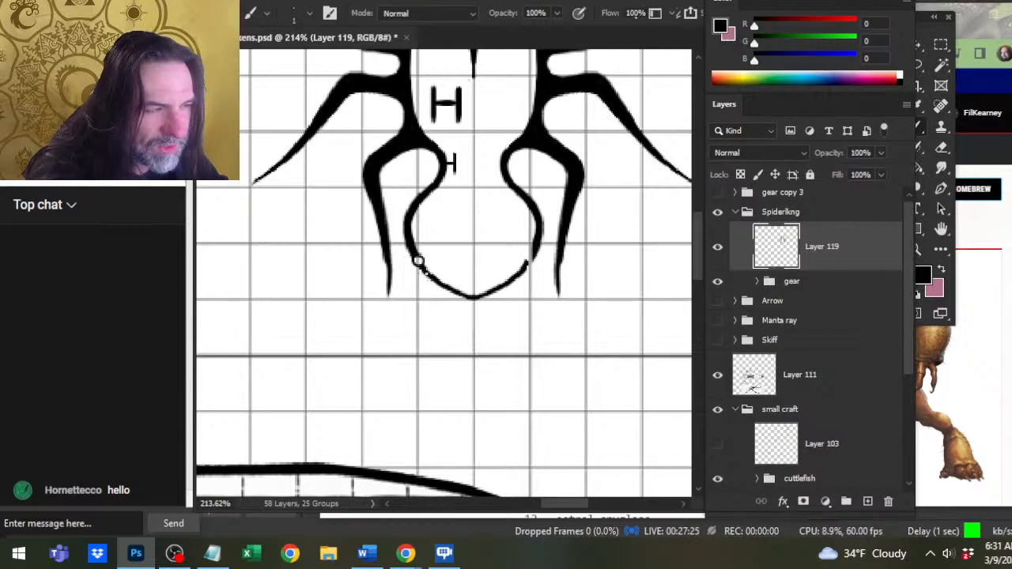
pyautogui.press('e')
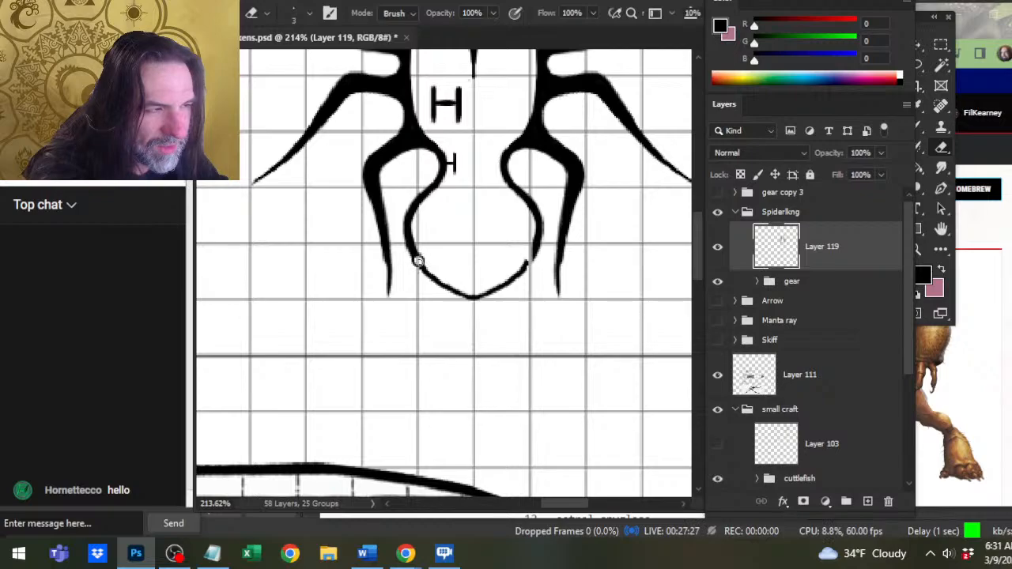
pyautogui.press('b')
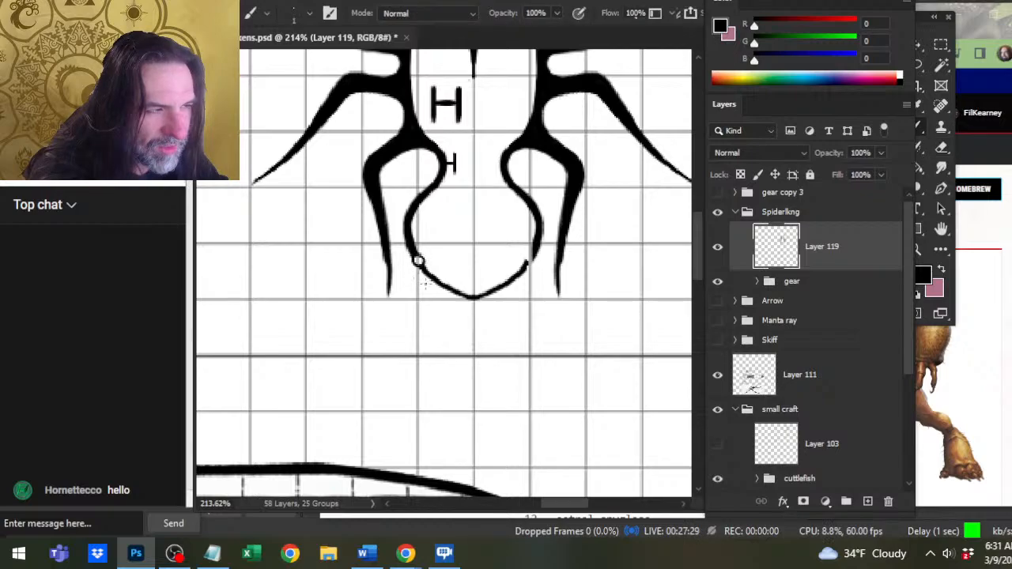
pyautogui.press('e')
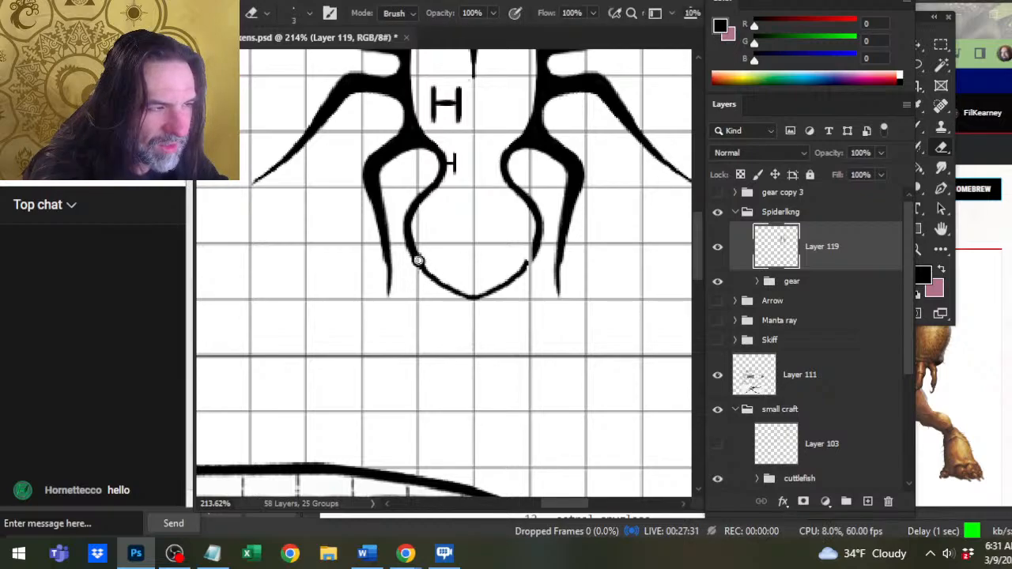
pyautogui.press('b')
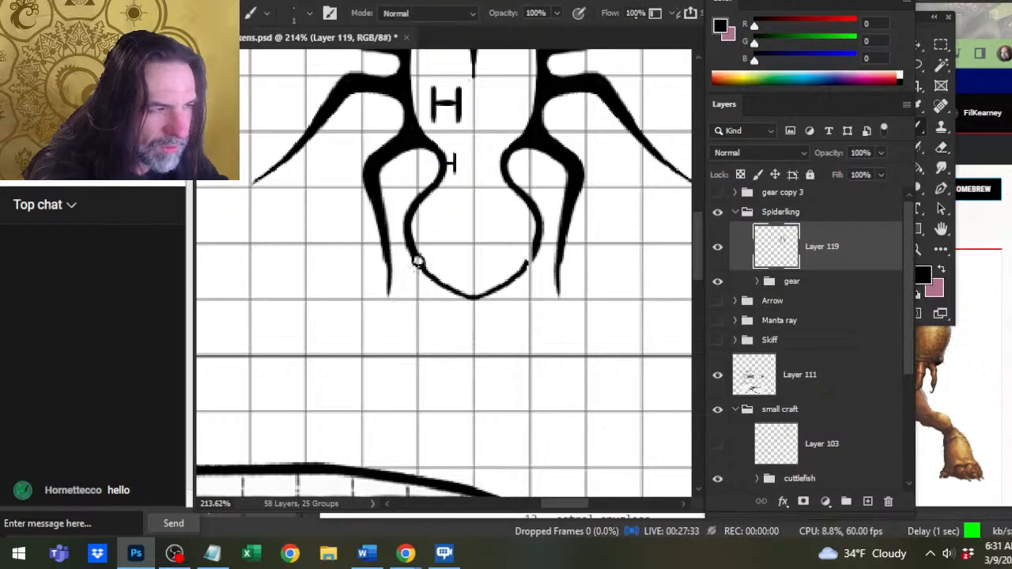
pyautogui.press('e')
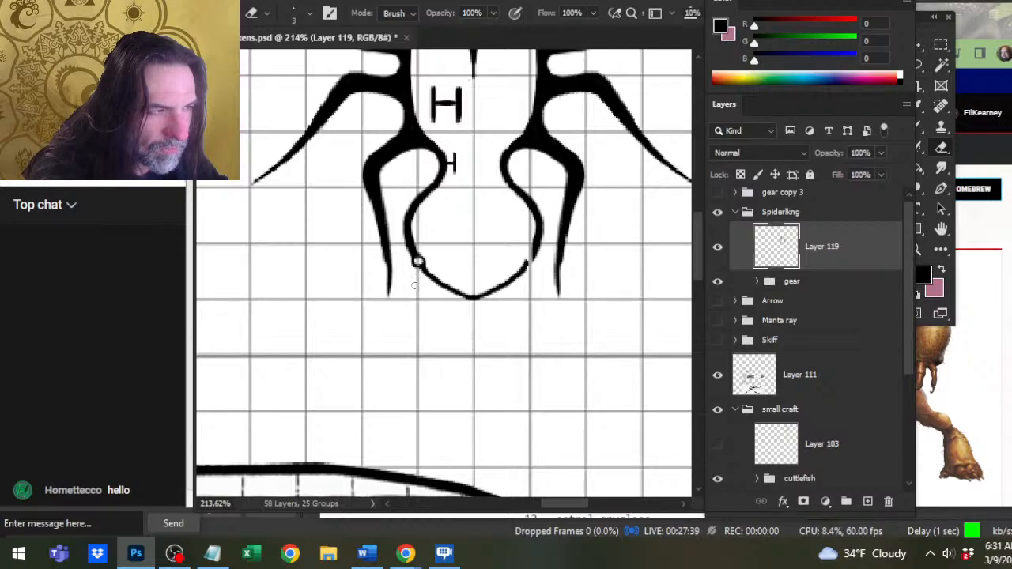
pyautogui.press('b')
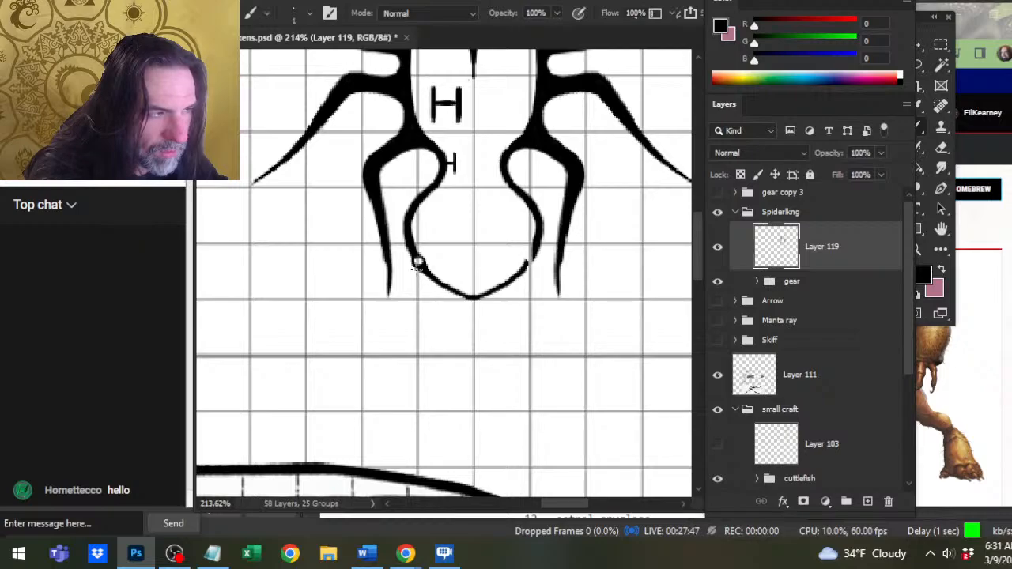
# Thicken the abdomen's left outline just above the small ring with the Brush, and clean its edges with the Eraser.
pyautogui.moveTo(422, 267); pyautogui.dragTo(419, 262)
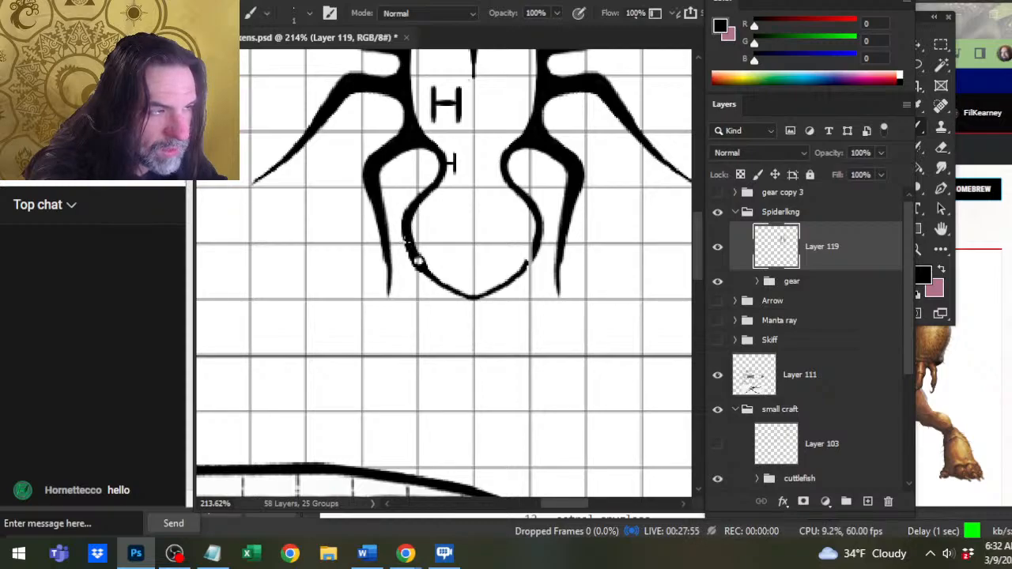
pyautogui.press('e')
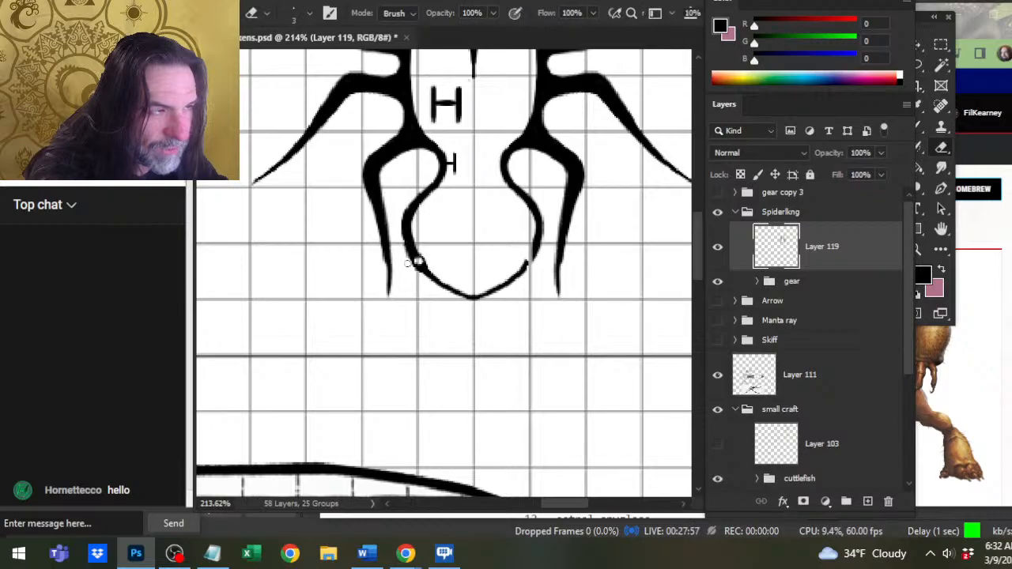
pyautogui.press('b')
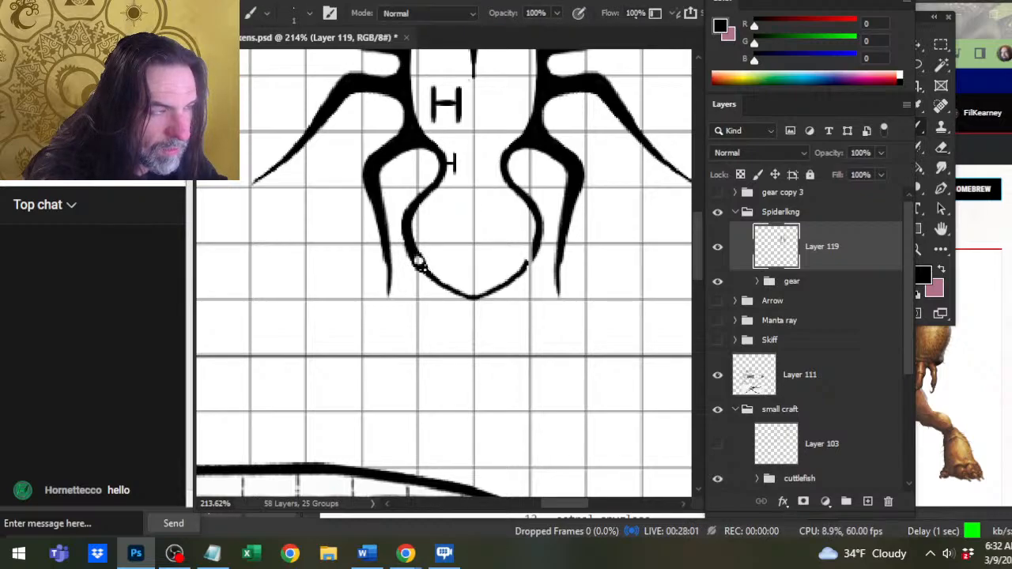
pyautogui.press('e')
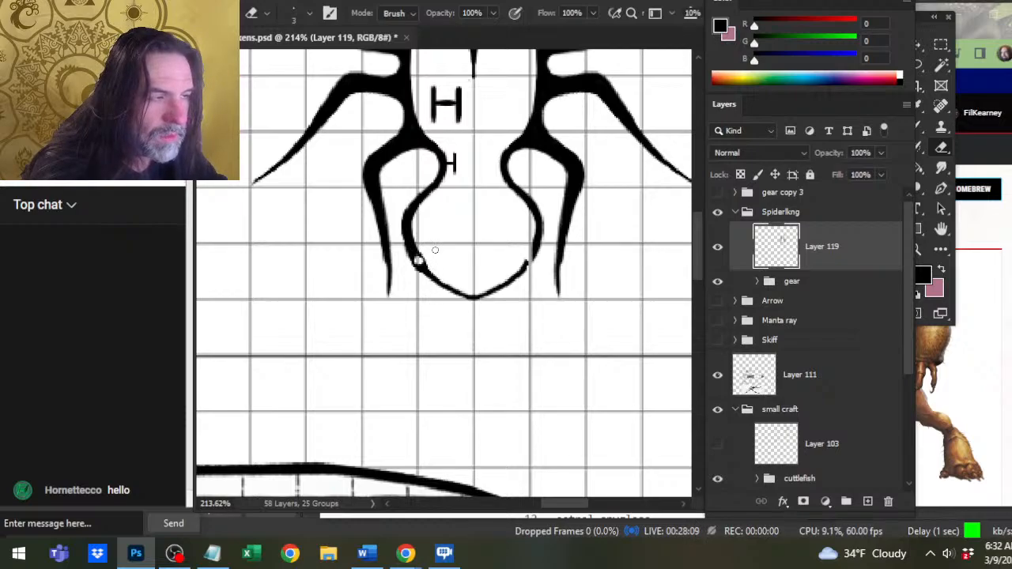
pyautogui.press('b')
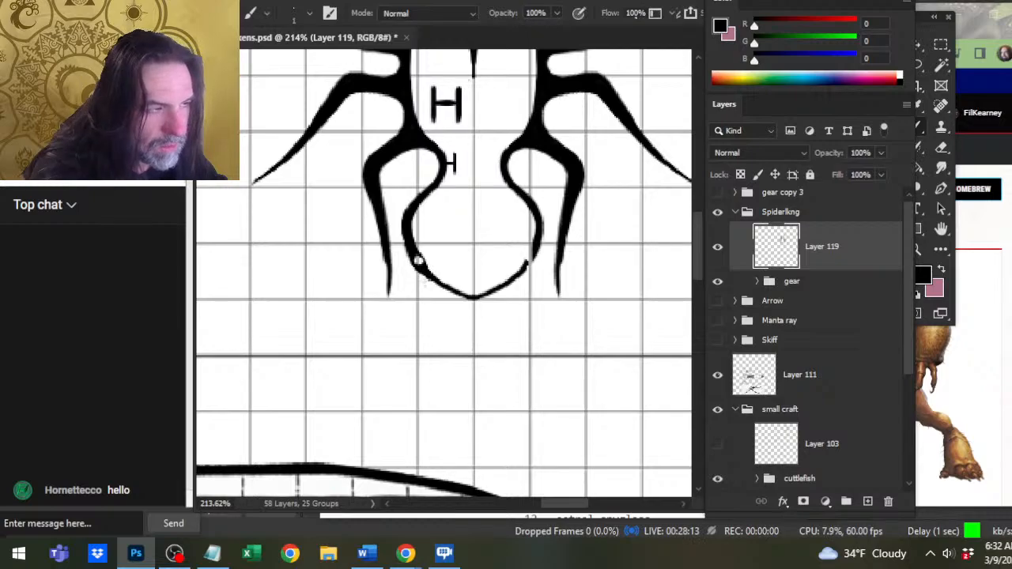
# Thicken the abdomen's lower left outline from the small ring toward the bottom tip, and trim its inner edge.
pyautogui.press('e')
pyautogui.press('b')
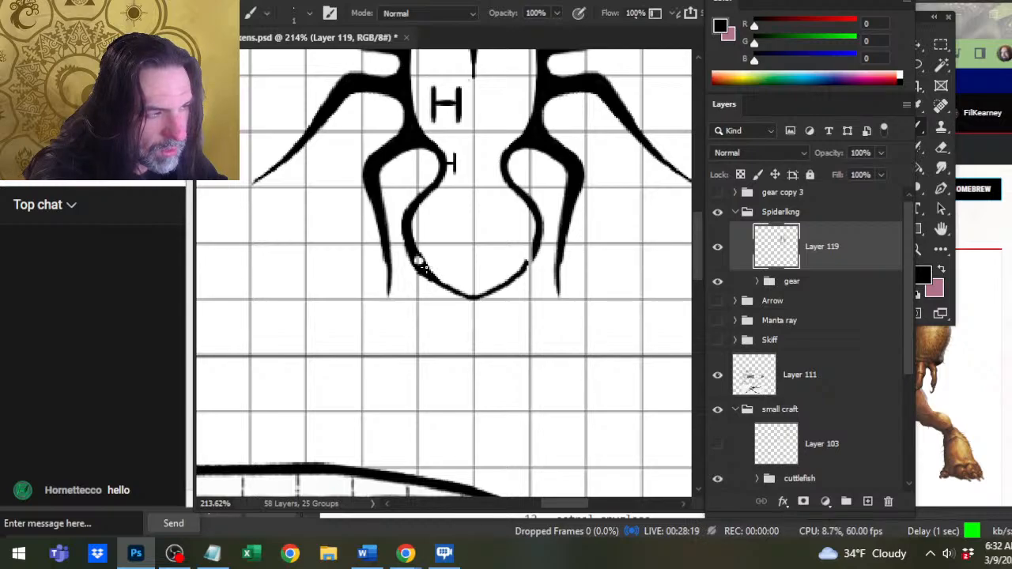
pyautogui.press('e')
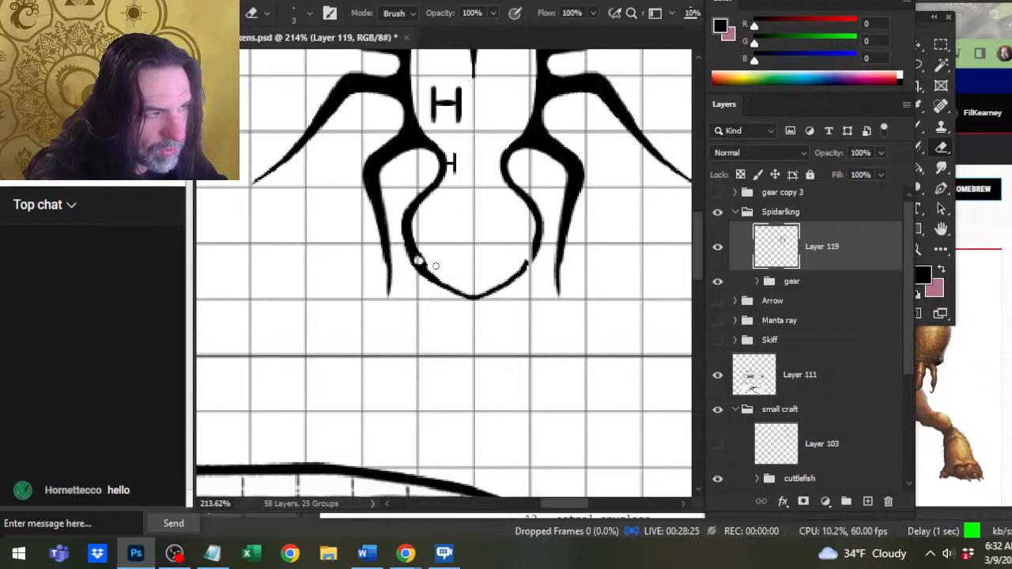
pyautogui.press('b')
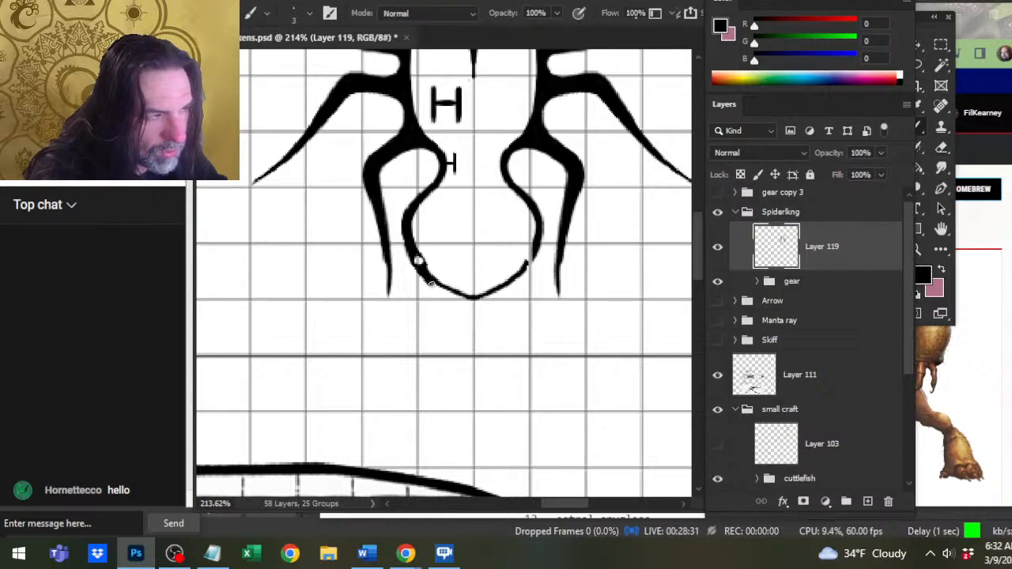
pyautogui.press('e')
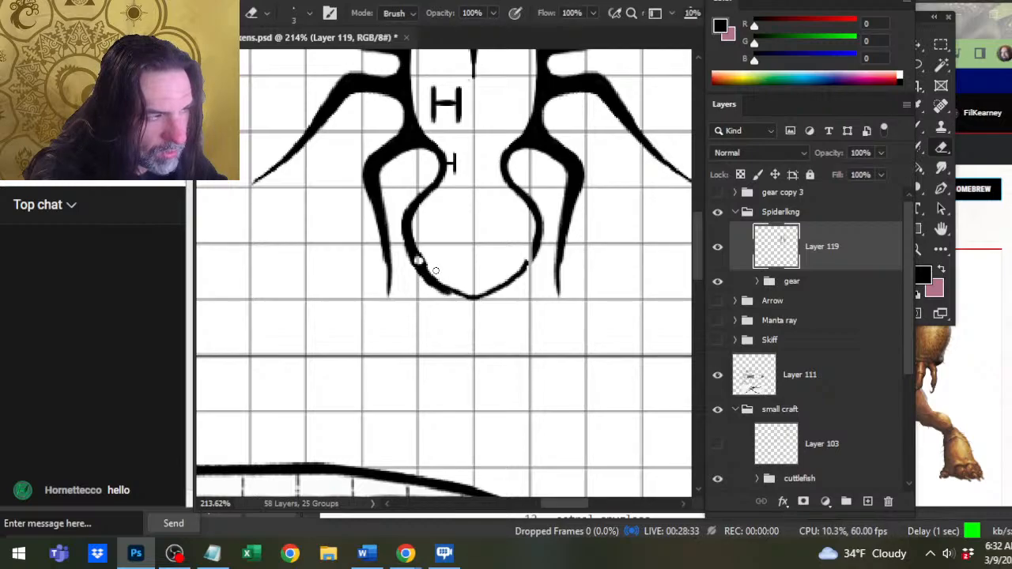
# Smooth the lower left curve into a tapered end at the abdomen's tip, and erase the outline just right of the tip.
pyautogui.press('b')
pyautogui.press('e')
pyautogui.moveTo(434, 276)
pyautogui.mouseDown()
pyautogui.moveTo(488, 294)
pyautogui.moveTo(443, 294)
pyautogui.moveTo(470, 302)
pyautogui.mouseUp()
pyautogui.press('b')
pyautogui.press('e')
pyautogui.press('b')
pyautogui.press('e')
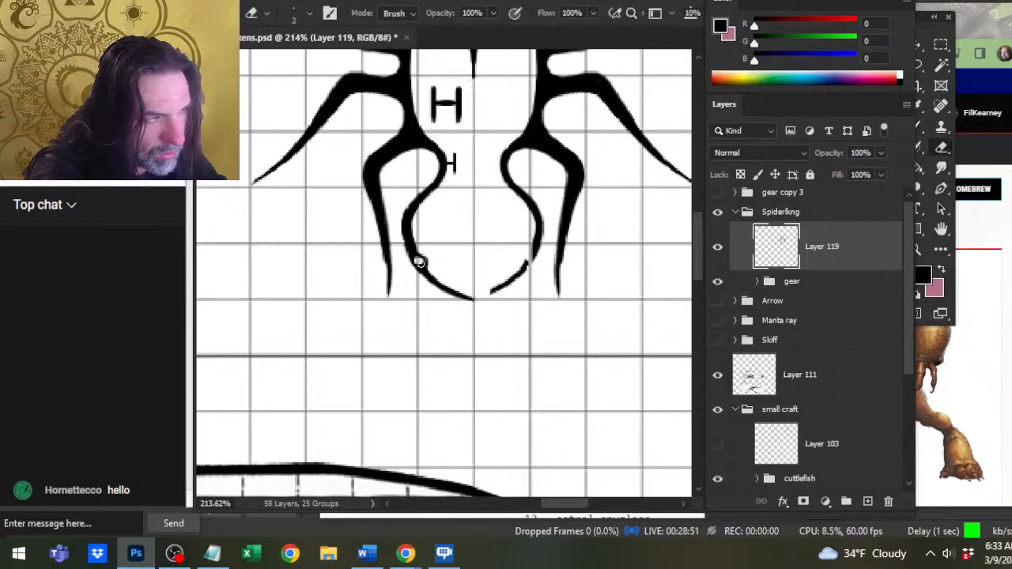
# Clean up the small ring and touch up the abdomen's left curve above it with the Eraser and Brush.
pyautogui.click(420, 260)
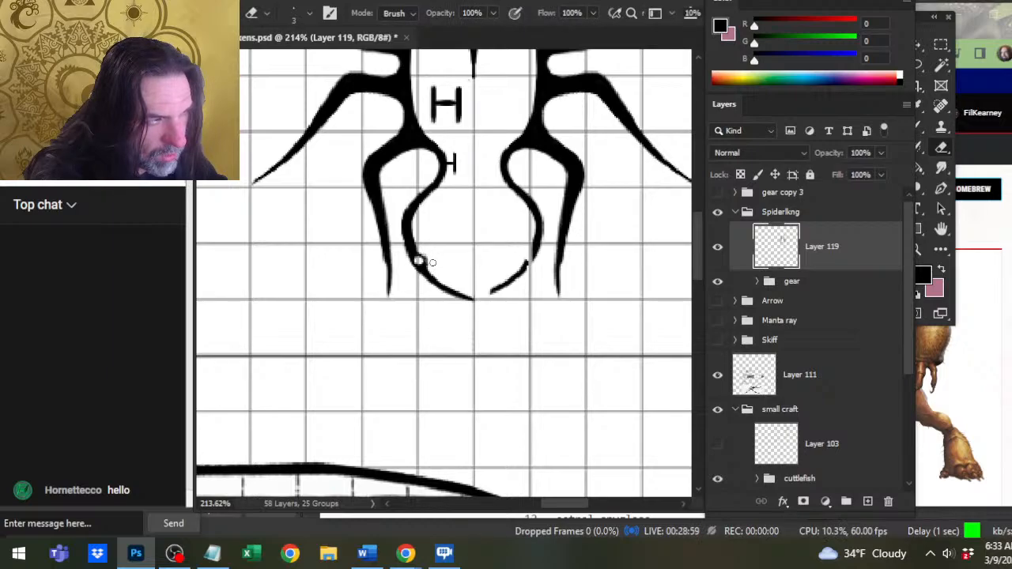
pyautogui.press('b')
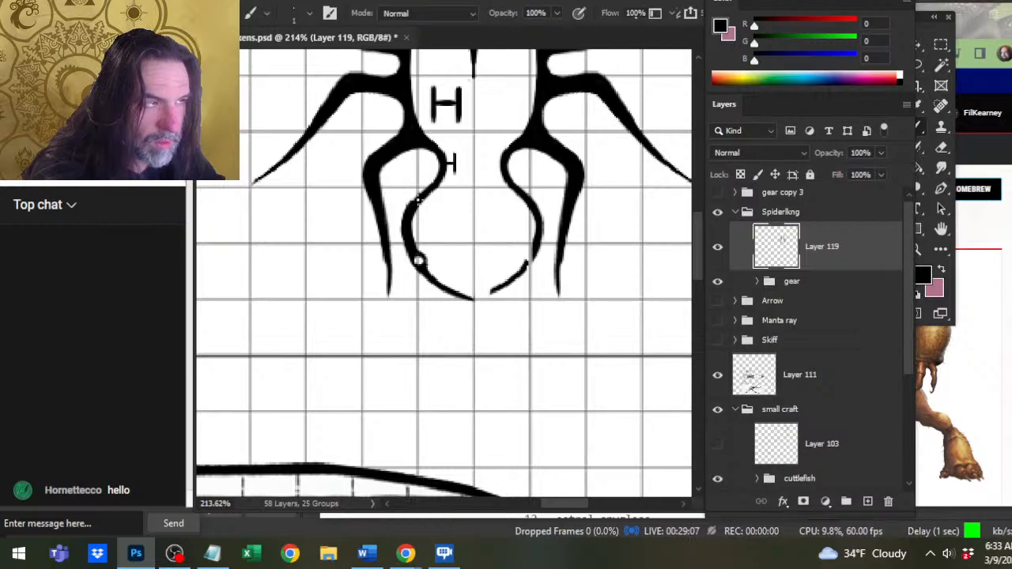
pyautogui.press('e')
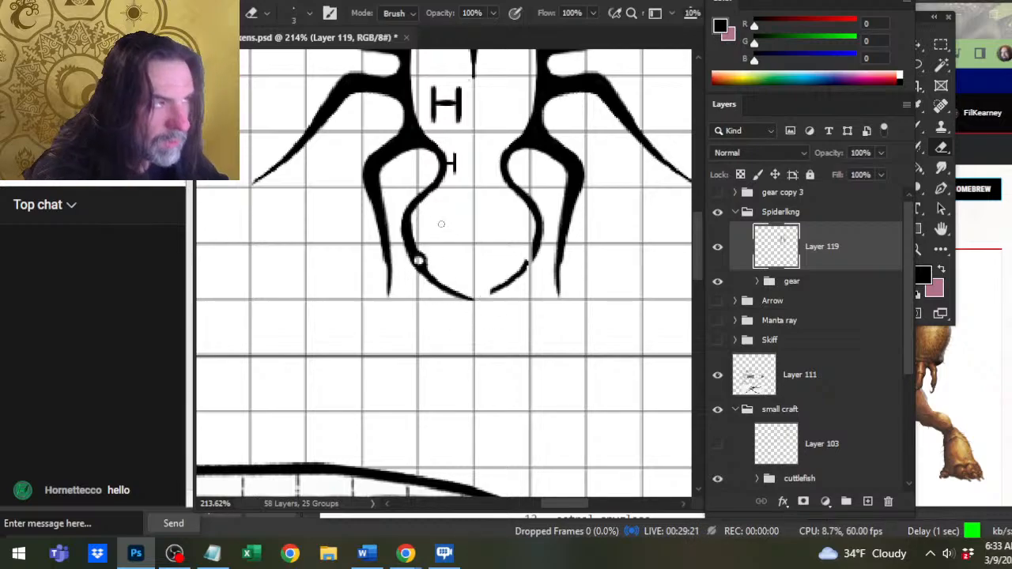
pyautogui.moveTo(441, 224); pyautogui.dragTo(451, 306)
pyautogui.press('b')
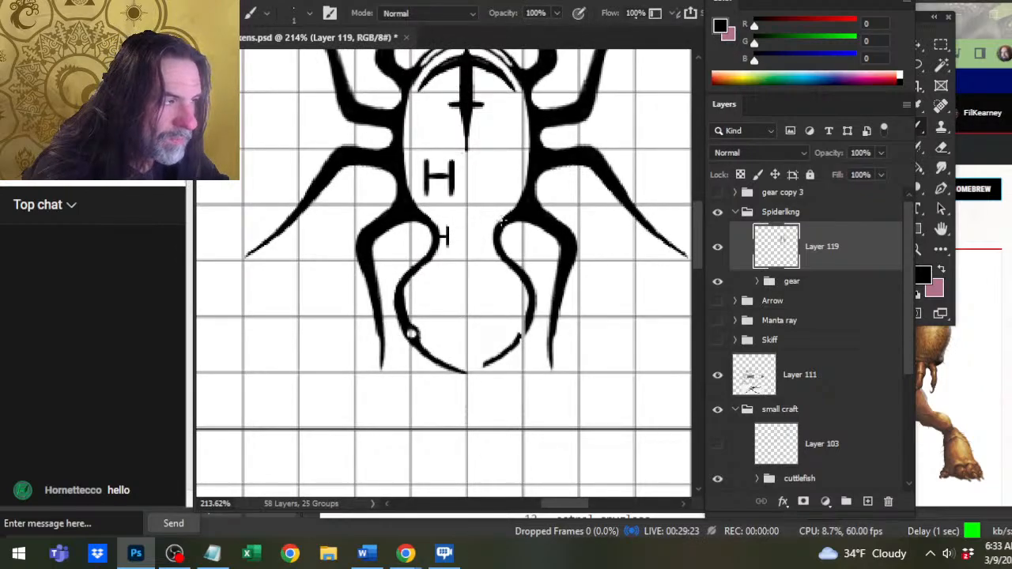
pyautogui.moveTo(451, 200); pyautogui.dragTo(458, 244)
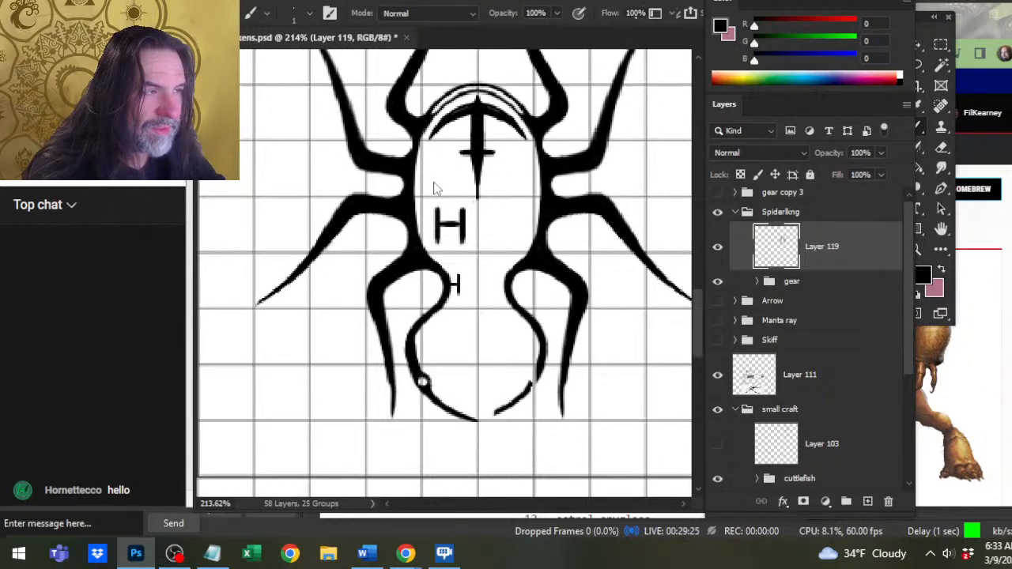
# Save and close the craft tokens file, and reopen Craft Tokens.psd from the recent files.
pyautogui.hotkey('ctrl', 's')
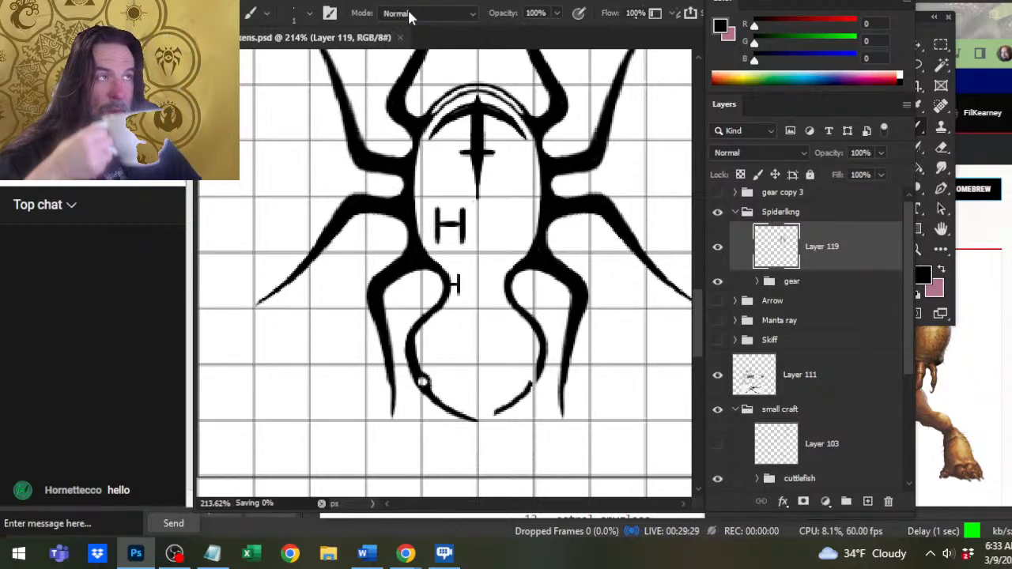
pyautogui.click(400, 37)
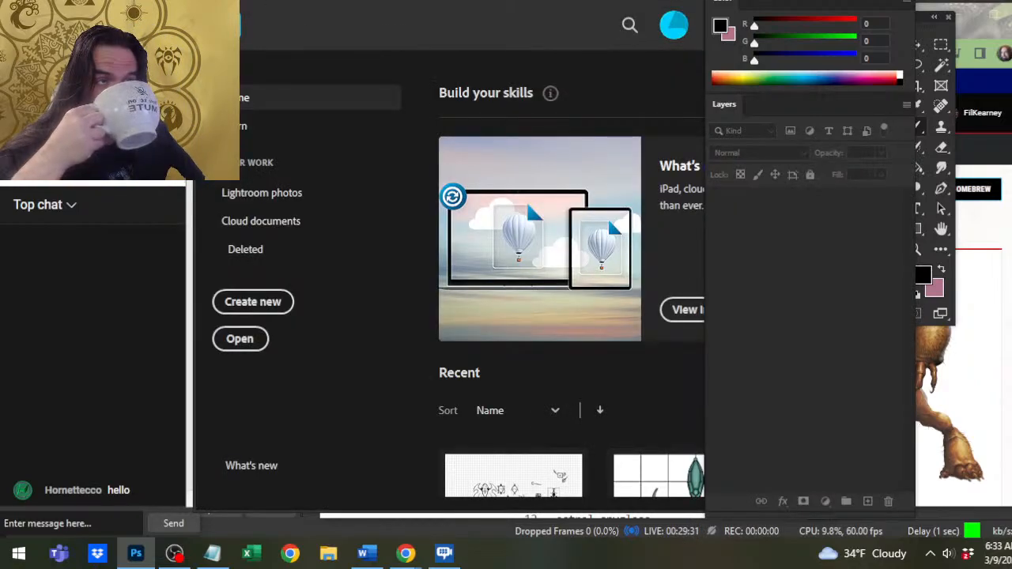
pyautogui.click(229, 1)
pyautogui.moveTo(313, 80)
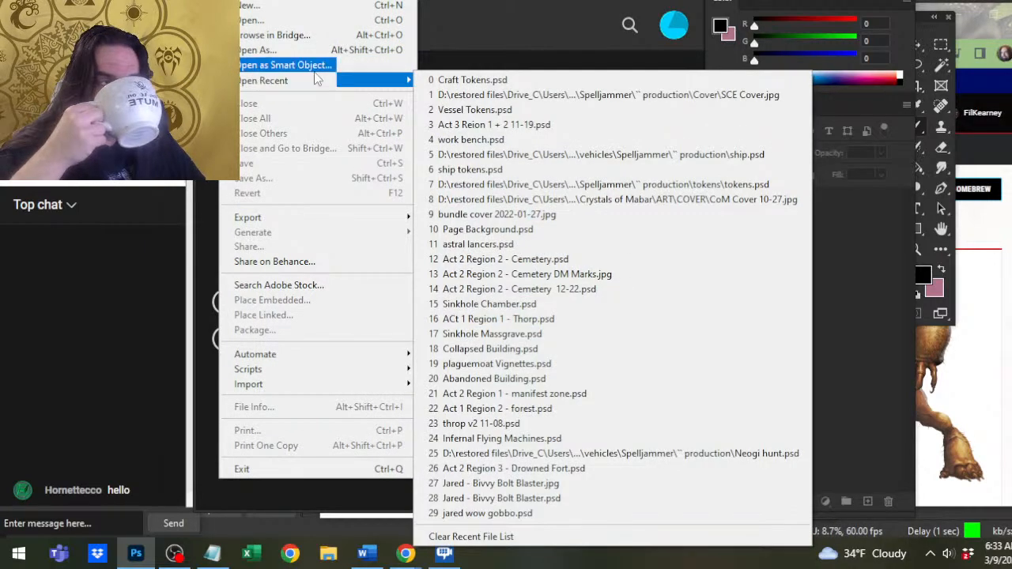
pyautogui.click(503, 80)
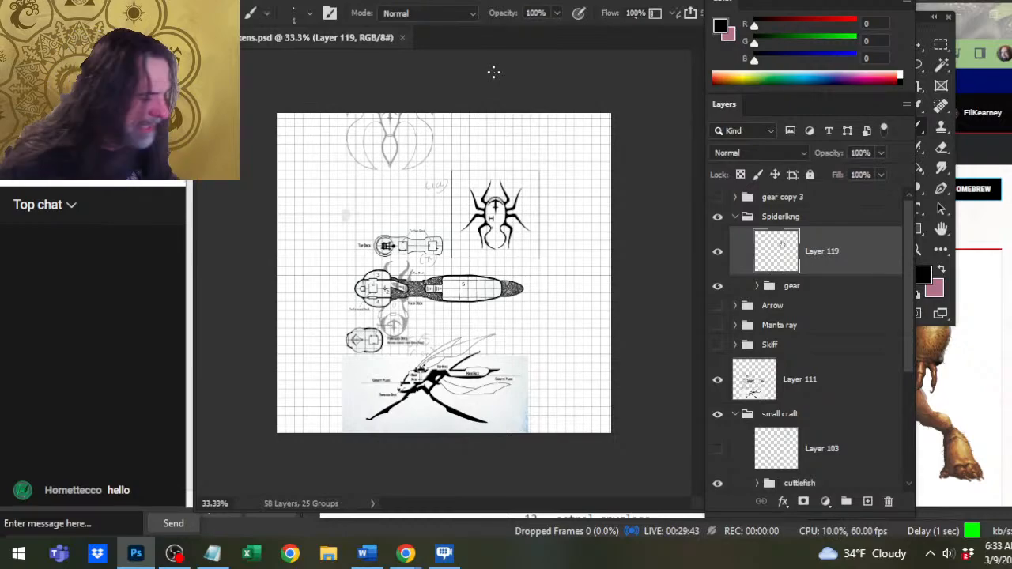
# Paint a tapered line with a size 3 Brush from the body's left inner edge toward the large H, trimming it with the Eraser.
pyautogui.hotkey('ctrl', 'space')
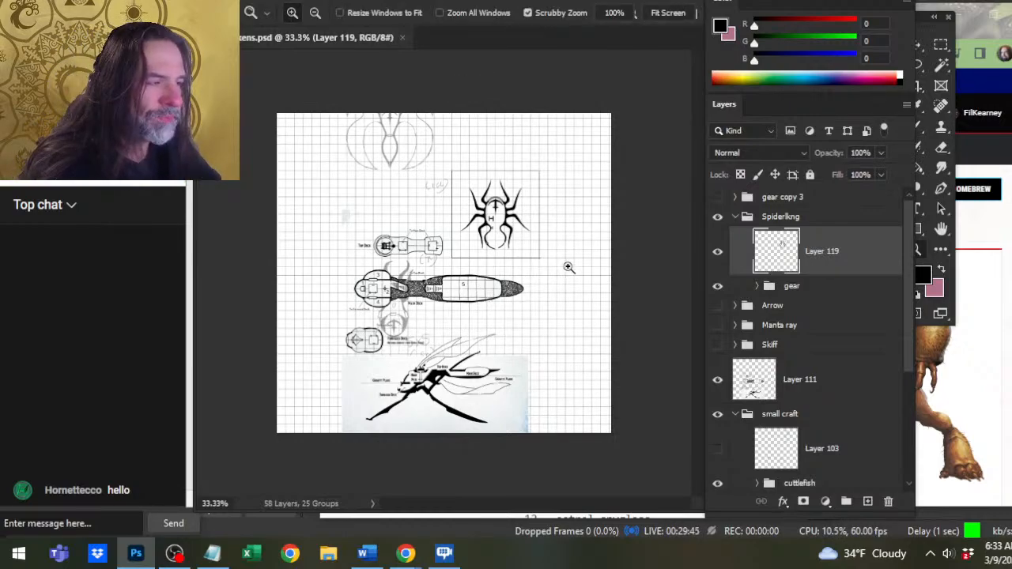
pyautogui.moveTo(496, 220); pyautogui.dragTo(613, 233)
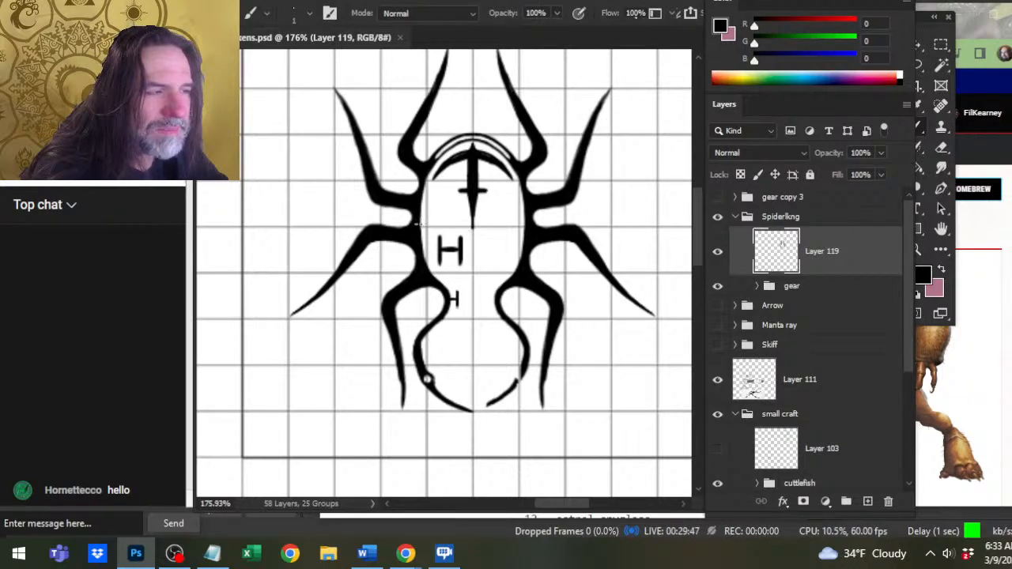
pyautogui.moveTo(419, 216); pyautogui.dragTo(419, 205)
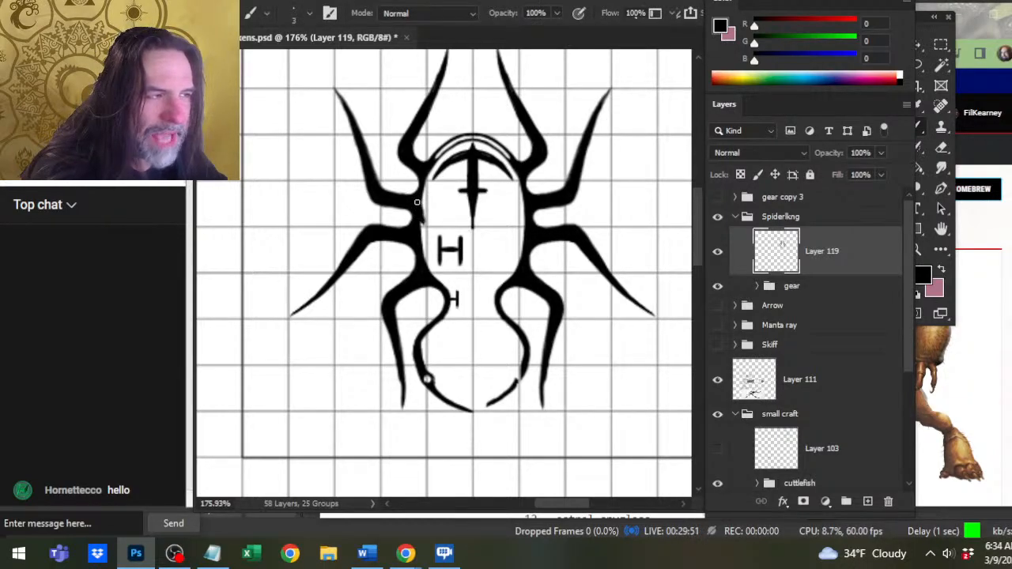
pyautogui.press('e')
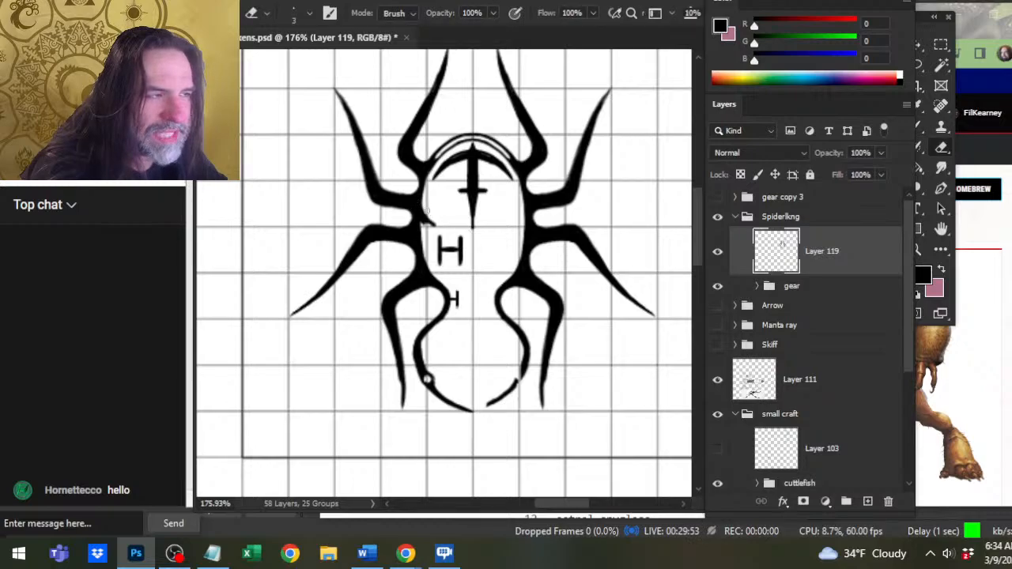
pyautogui.press('b')
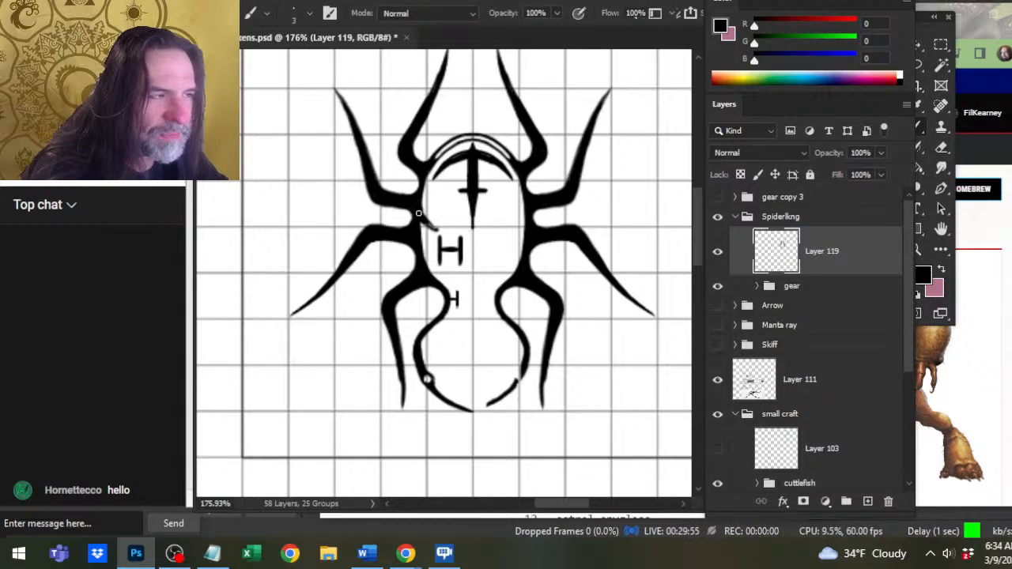
pyautogui.press('e')
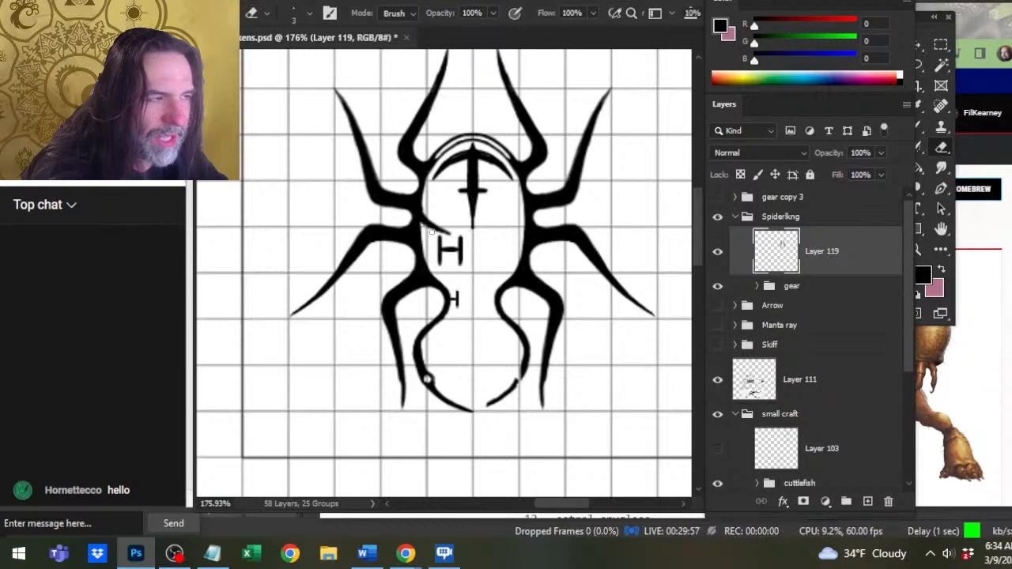
pyautogui.press('b')
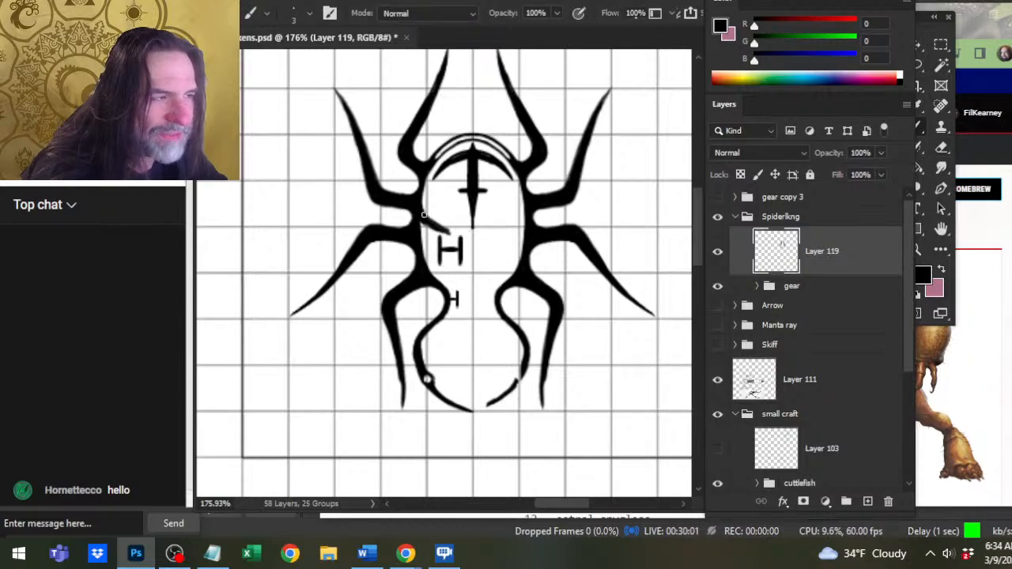
pyautogui.press('e')
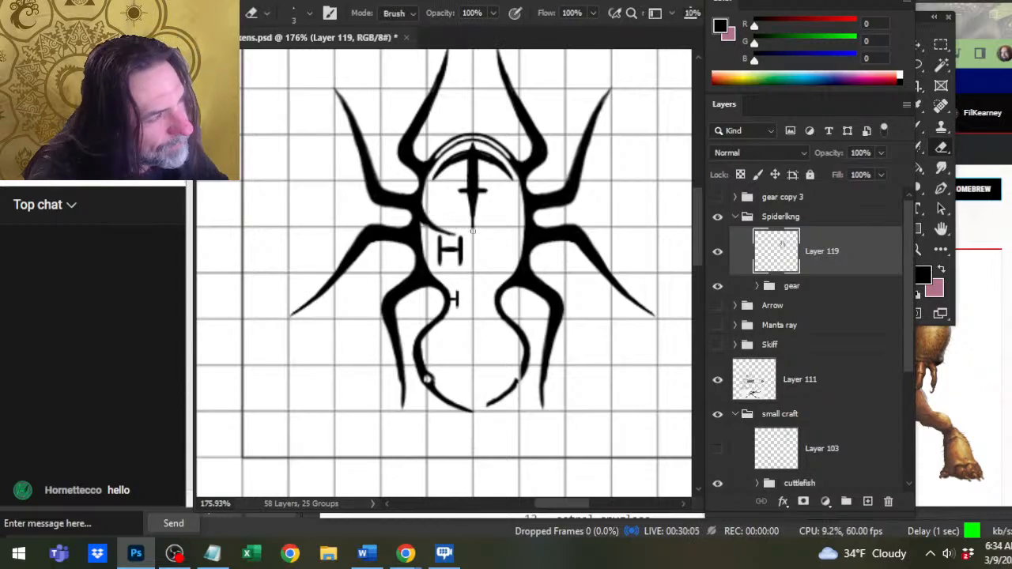
# Extend the tapered line above the large H toward the dagger's point, and trim its underside.
pyautogui.press('b')
pyautogui.moveTo(435, 225); pyautogui.dragTo(466, 230)
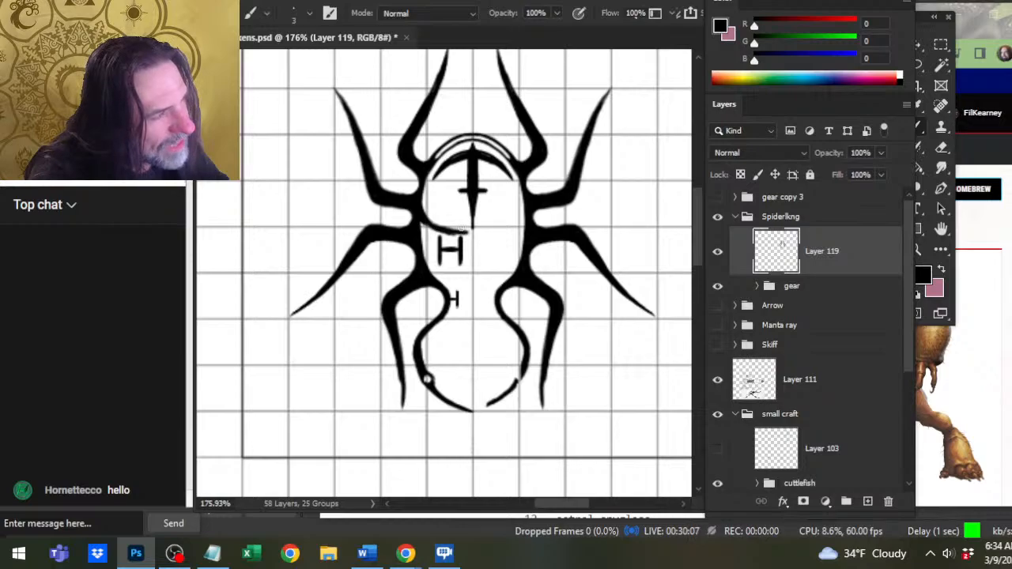
pyautogui.press('e')
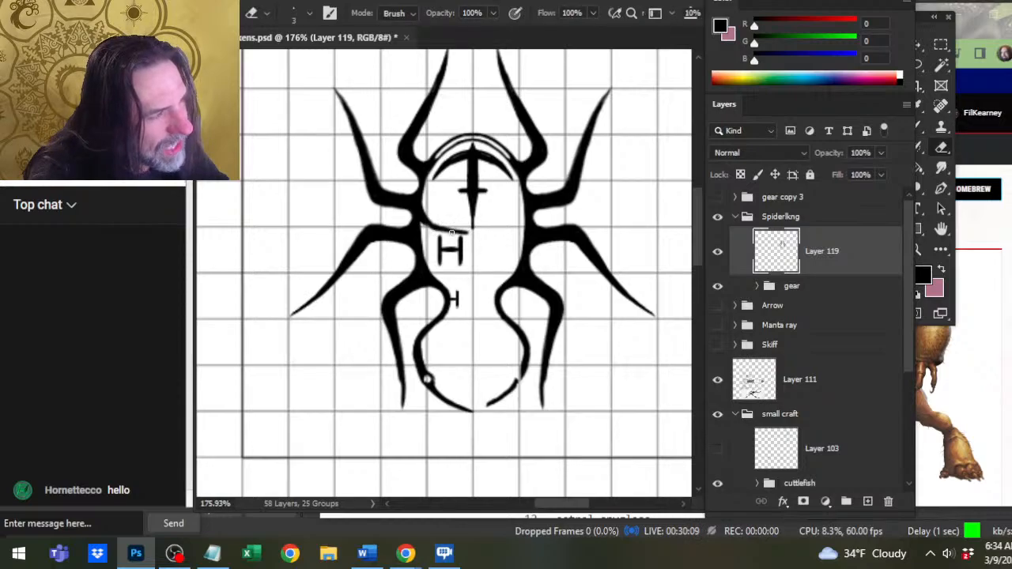
pyautogui.press('b')
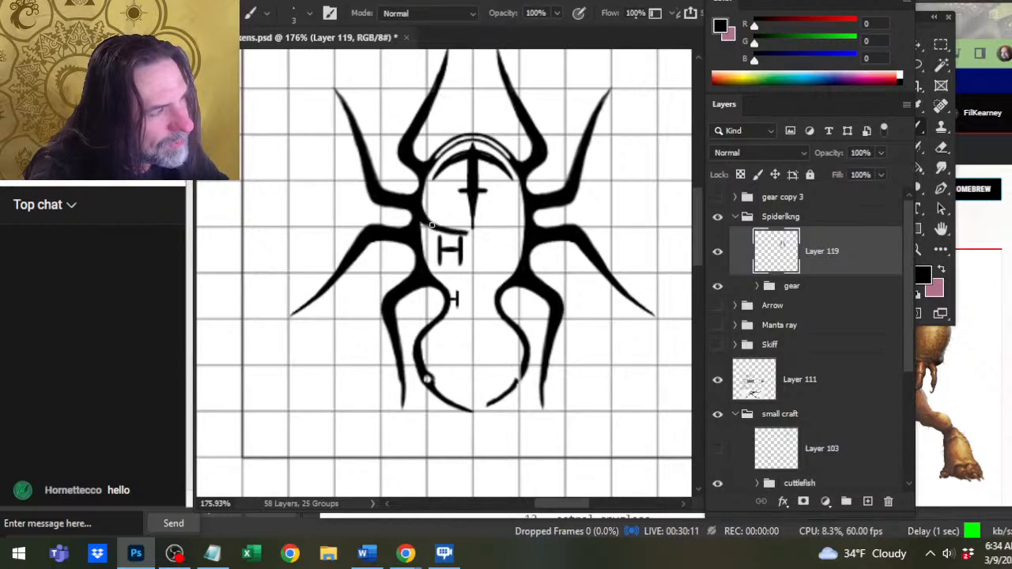
pyautogui.moveTo(436, 227); pyautogui.dragTo(467, 234)
pyautogui.press('e')
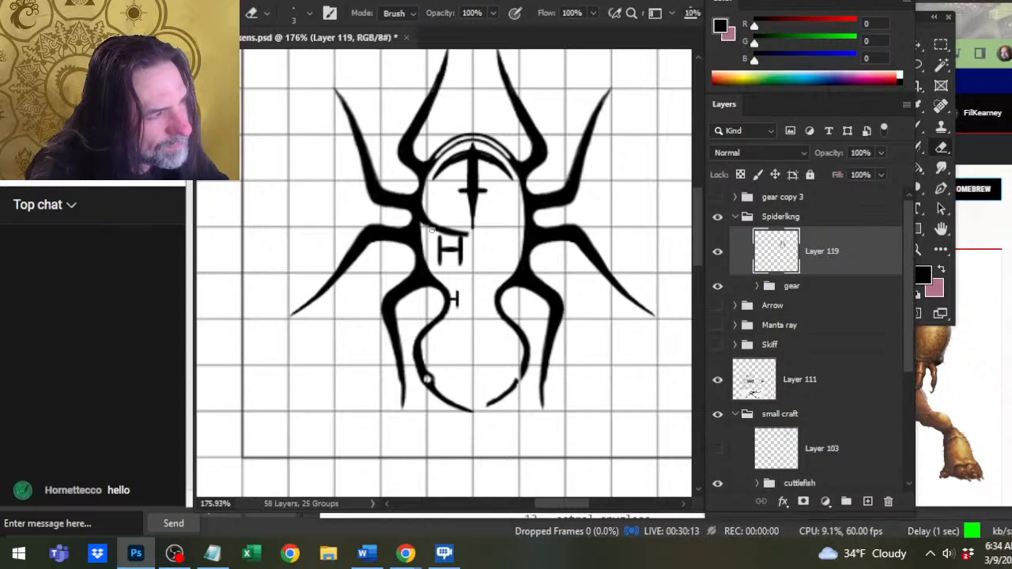
# Reshape the line above the large H into a nearly horizontal divider from the left body edge, alternating Brush and Eraser.
pyautogui.press('b')
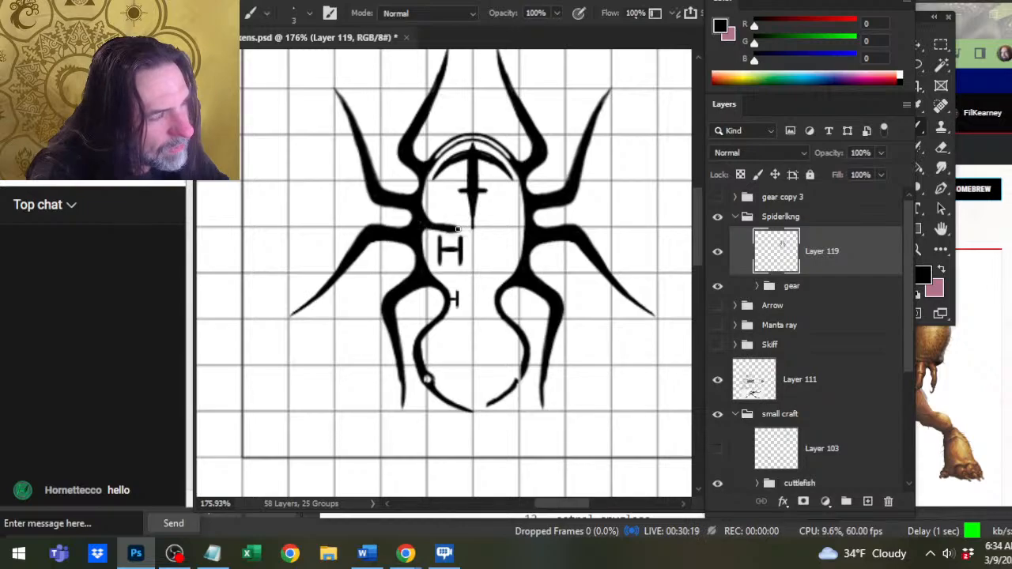
pyautogui.press('e')
pyautogui.moveTo(460, 229); pyautogui.dragTo(432, 232)
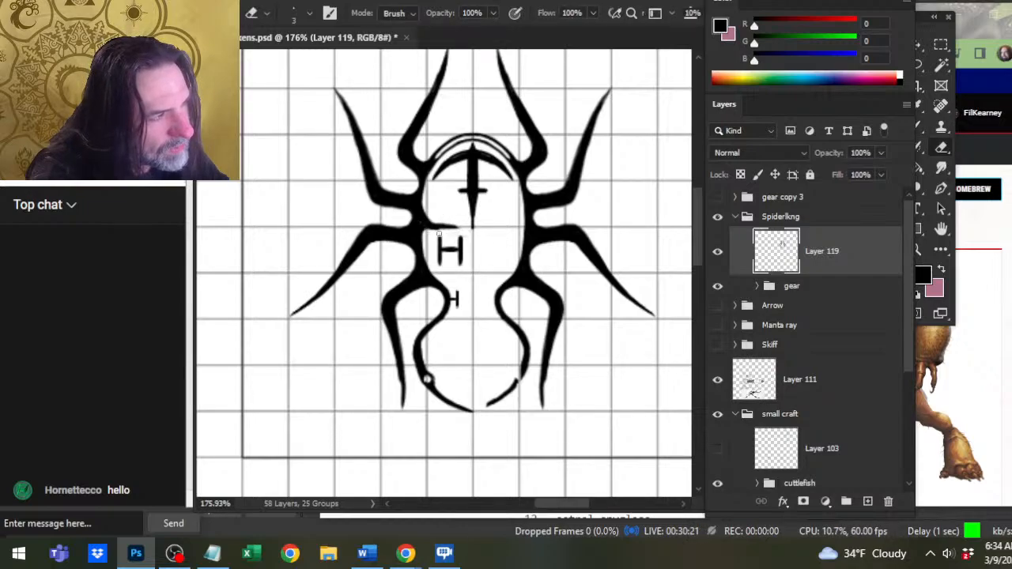
pyautogui.press('b')
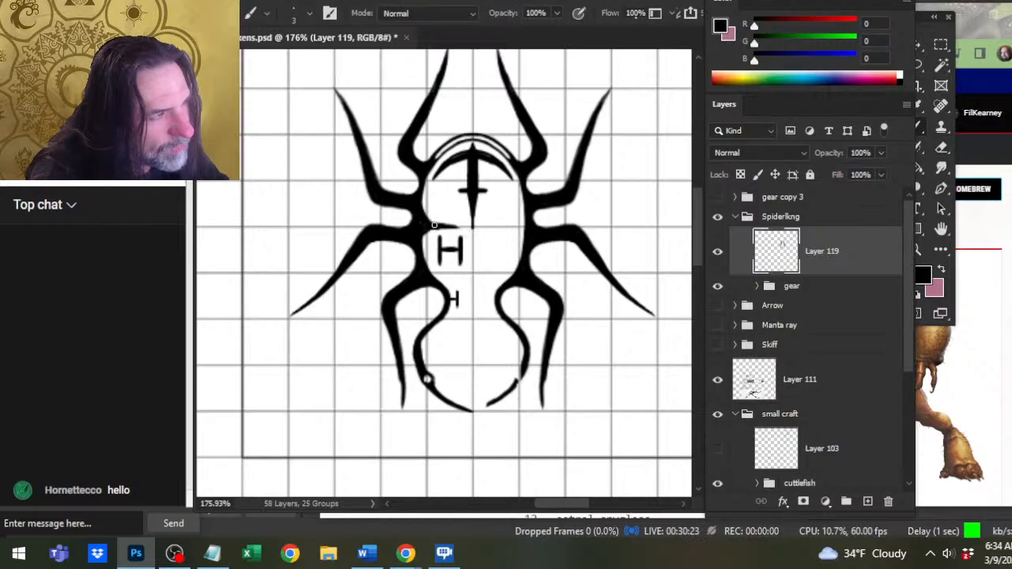
pyautogui.press('e')
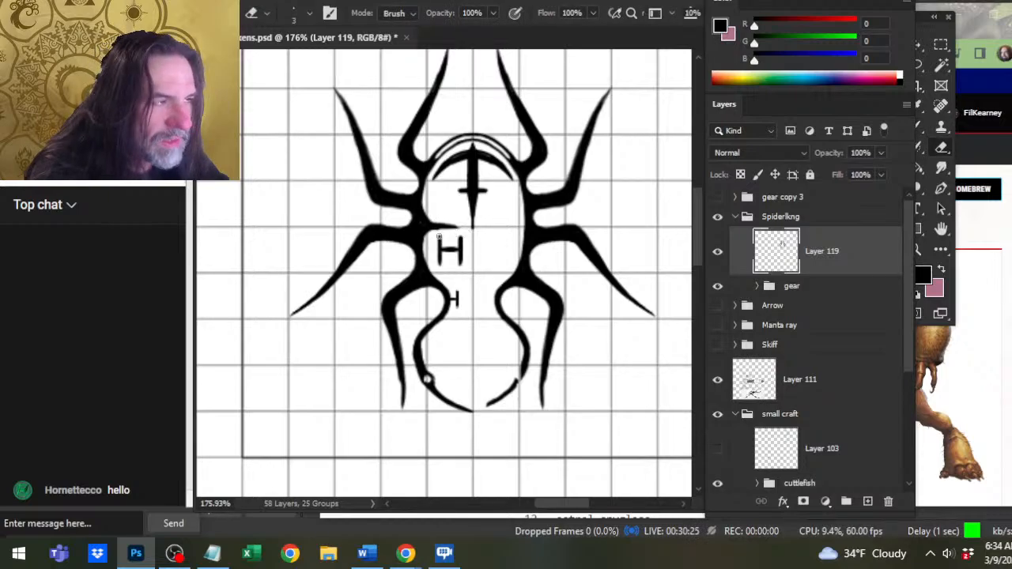
pyautogui.press('b')
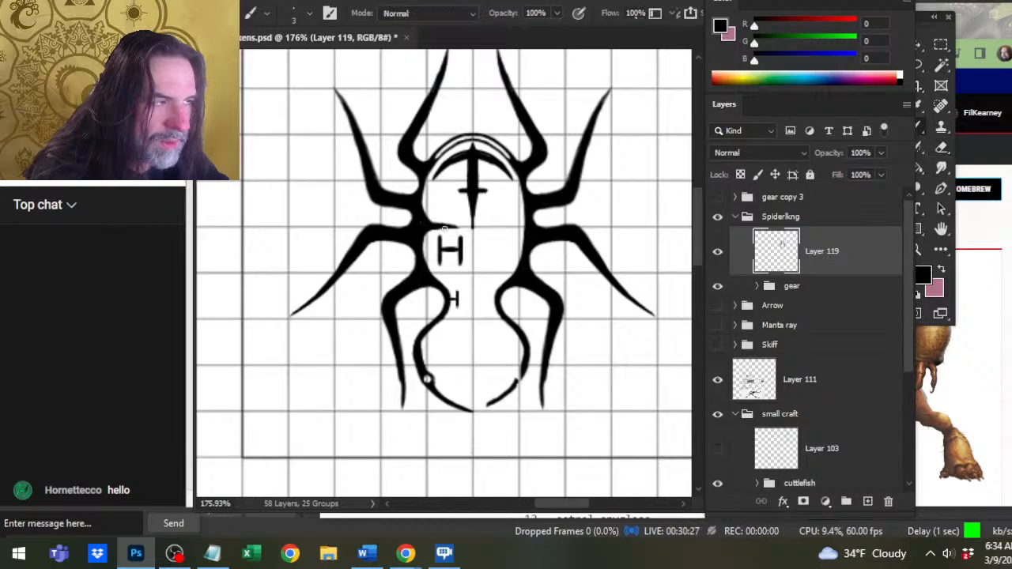
pyautogui.moveTo(444, 227); pyautogui.dragTo(457, 222)
pyautogui.press('e')
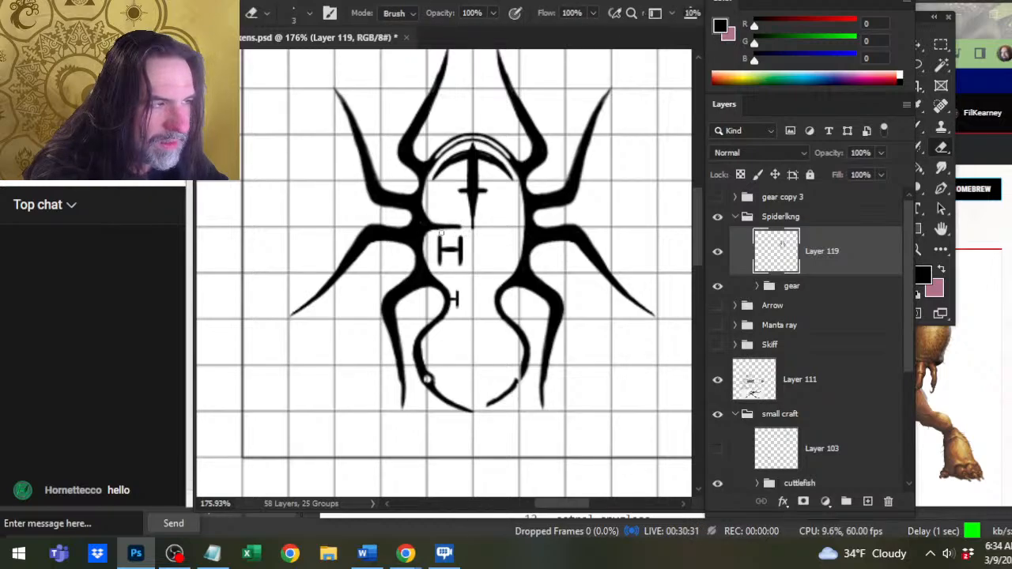
pyautogui.press('b')
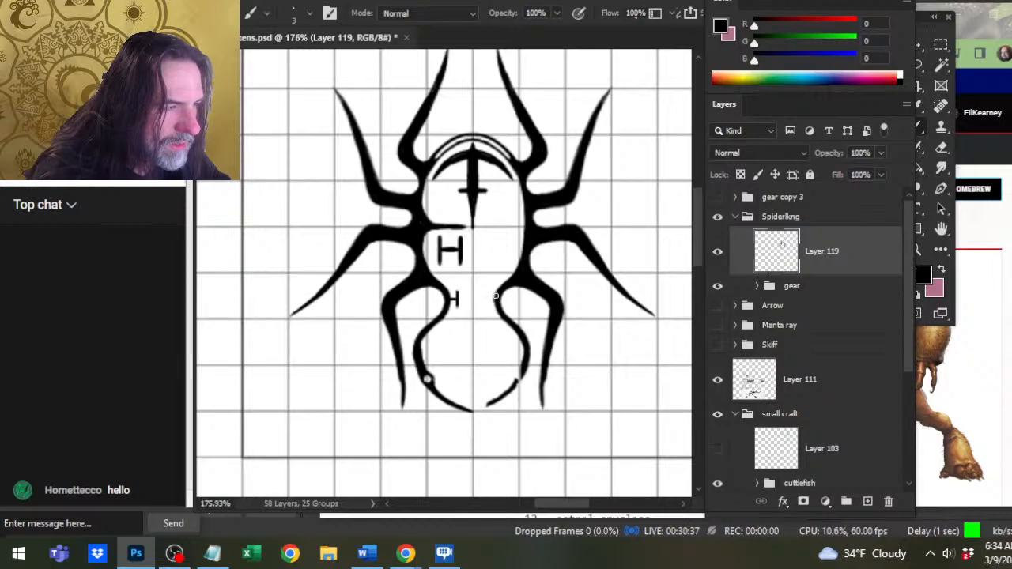
# Paint a pointed spur inward from the body's lower right edge above the waist, and shape it with the Eraser.
pyautogui.moveTo(507, 261)
pyautogui.mouseDown()
pyautogui.moveTo(507, 282)
pyautogui.moveTo(515, 271)
pyautogui.mouseUp()
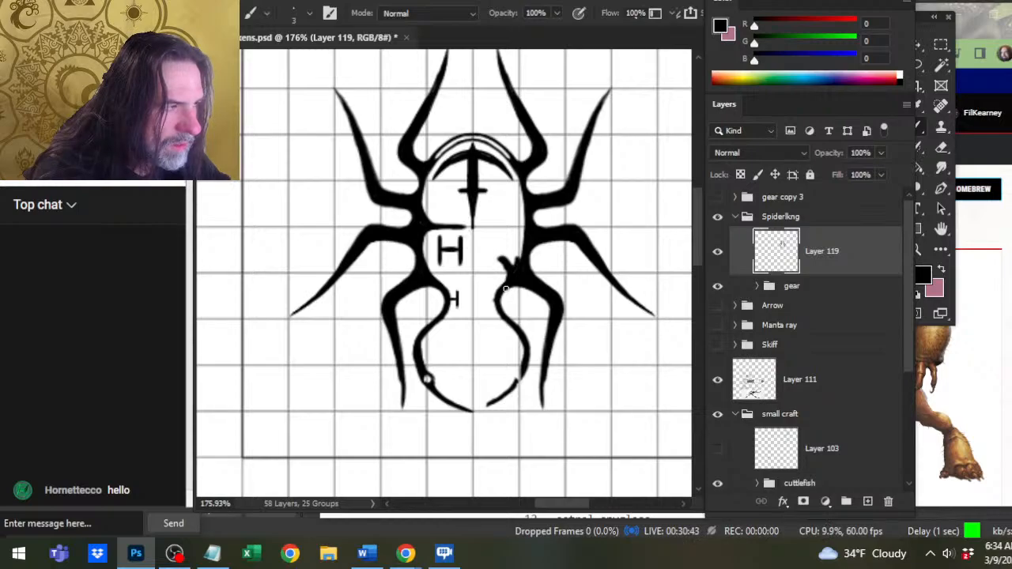
pyautogui.press('e')
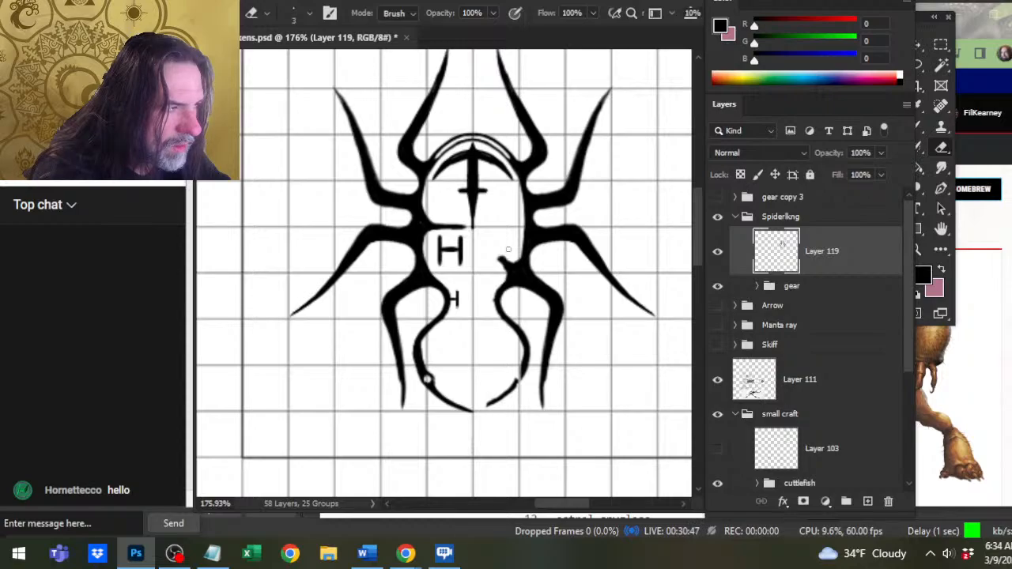
pyautogui.press('b')
pyautogui.moveTo(512, 270); pyautogui.dragTo(497, 254)
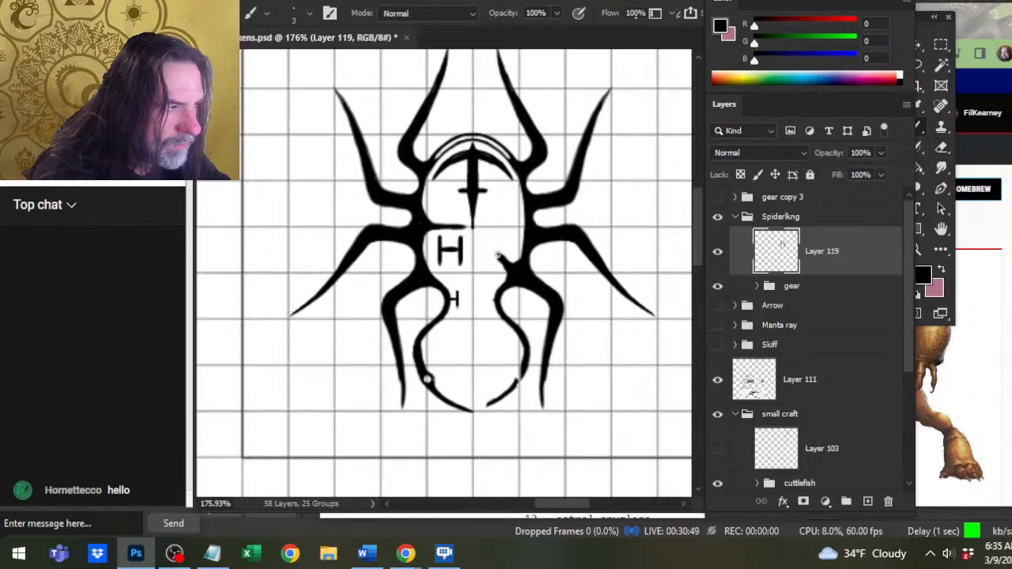
pyautogui.press('e')
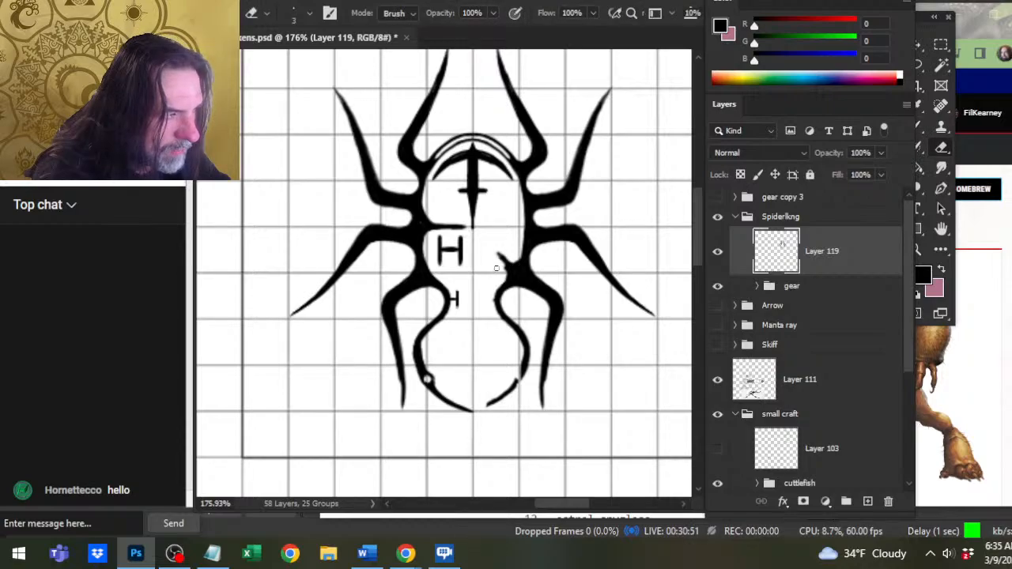
pyautogui.hotkey('ctrl', 'z')
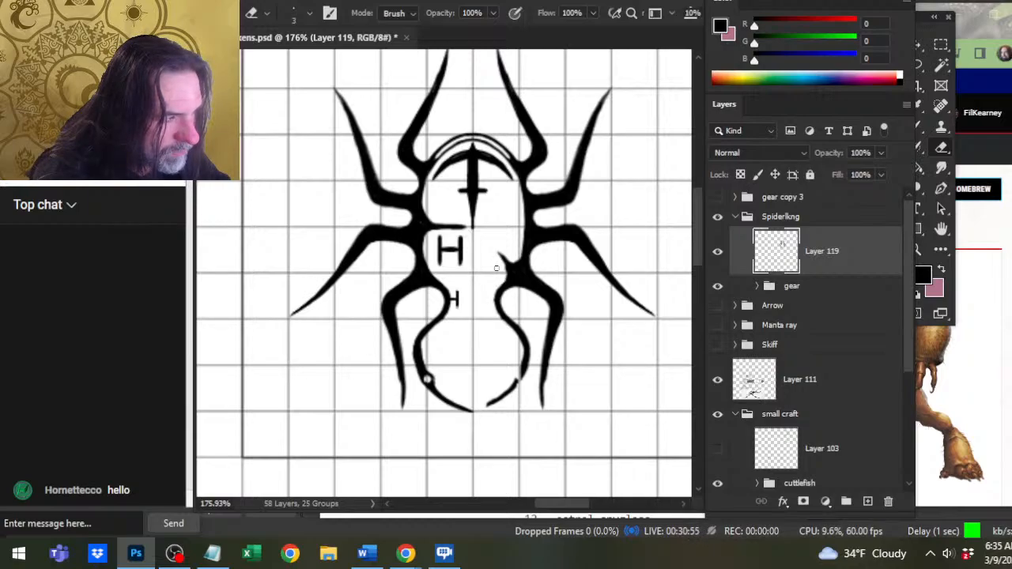
pyautogui.press('b')
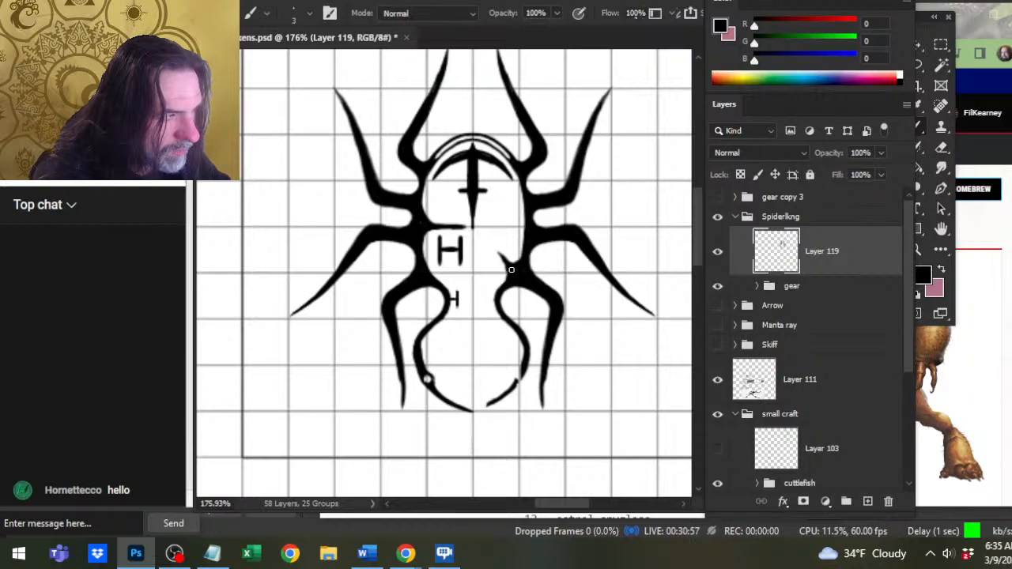
pyautogui.click(511, 269)
# Rework the divider's inner end into a gentle downward curve just below the dagger's point.
pyautogui.press('e')
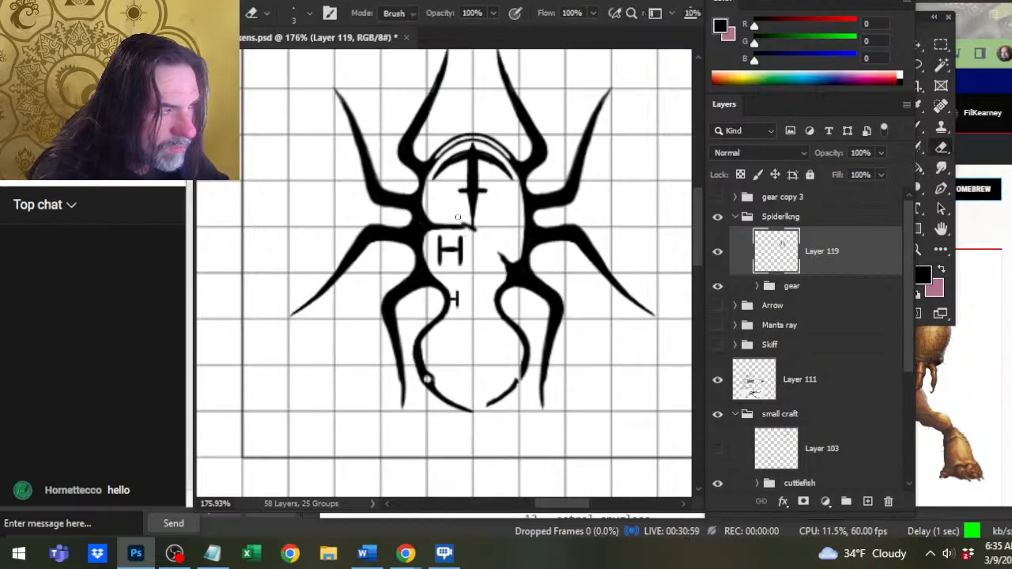
pyautogui.moveTo(463, 223)
pyautogui.mouseDown()
pyautogui.moveTo(476, 230)
pyautogui.moveTo(458, 231)
pyautogui.moveTo(470, 224)
pyautogui.mouseUp()
pyautogui.press('b')
pyautogui.press('e')
pyautogui.press('b')
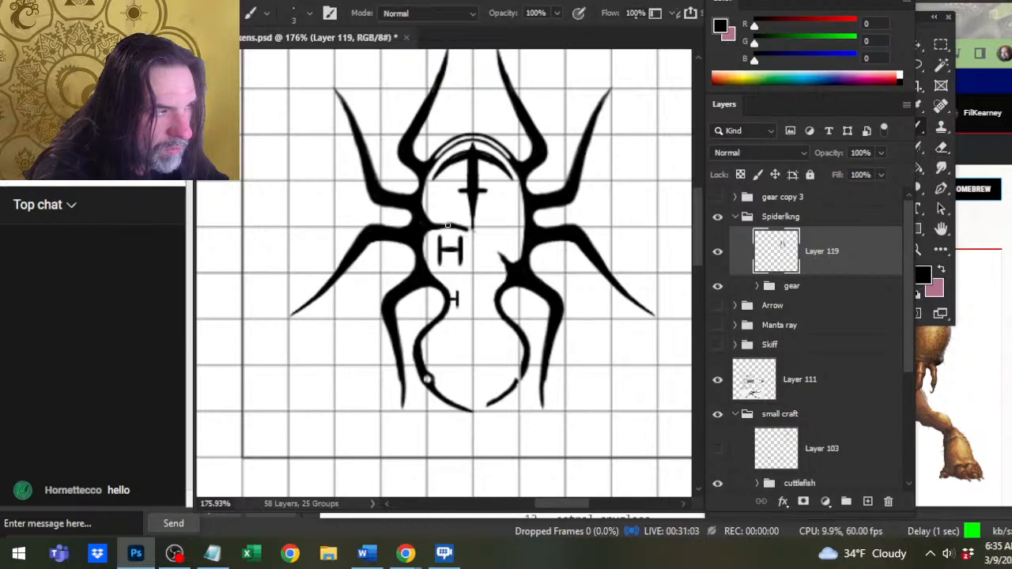
pyautogui.press('e')
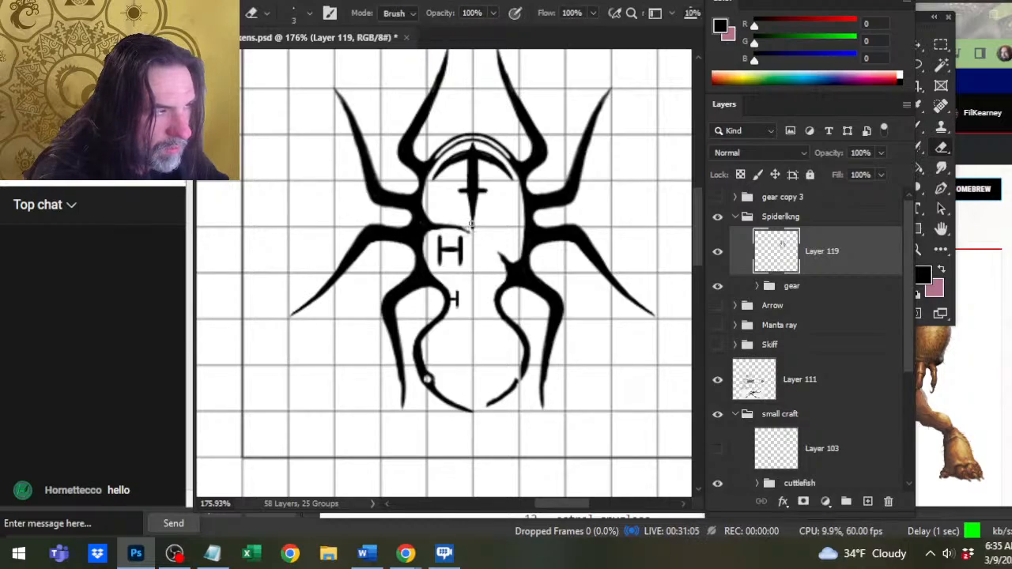
pyautogui.press('b')
pyautogui.moveTo(431, 223); pyautogui.dragTo(470, 231)
# Extend the divider's inner end into a downward curve just past the dagger's point, alternating Brush and Eraser.
pyautogui.press('e')
pyautogui.press('b')
pyautogui.press('e')
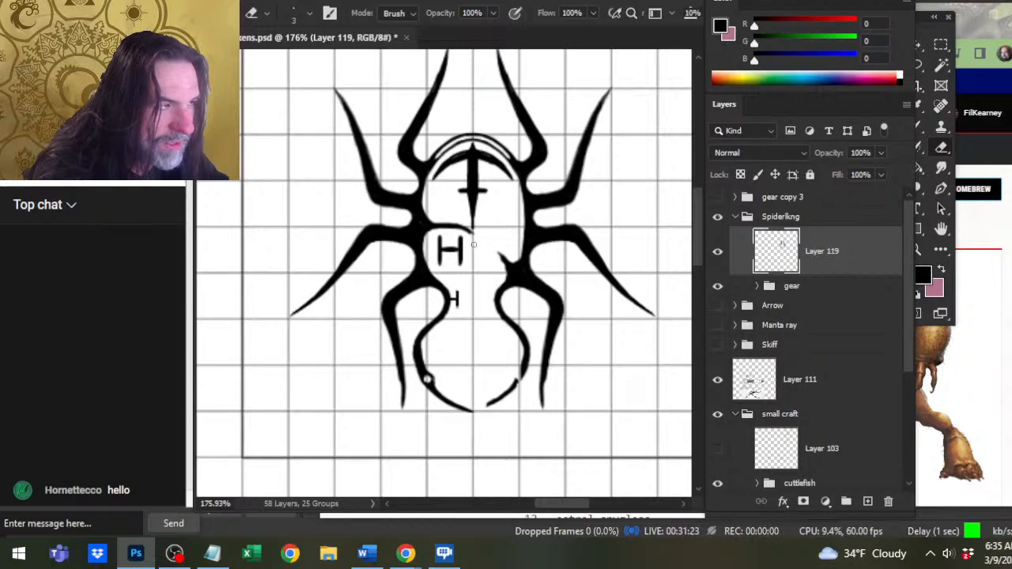
pyautogui.press('b')
pyautogui.press('e')
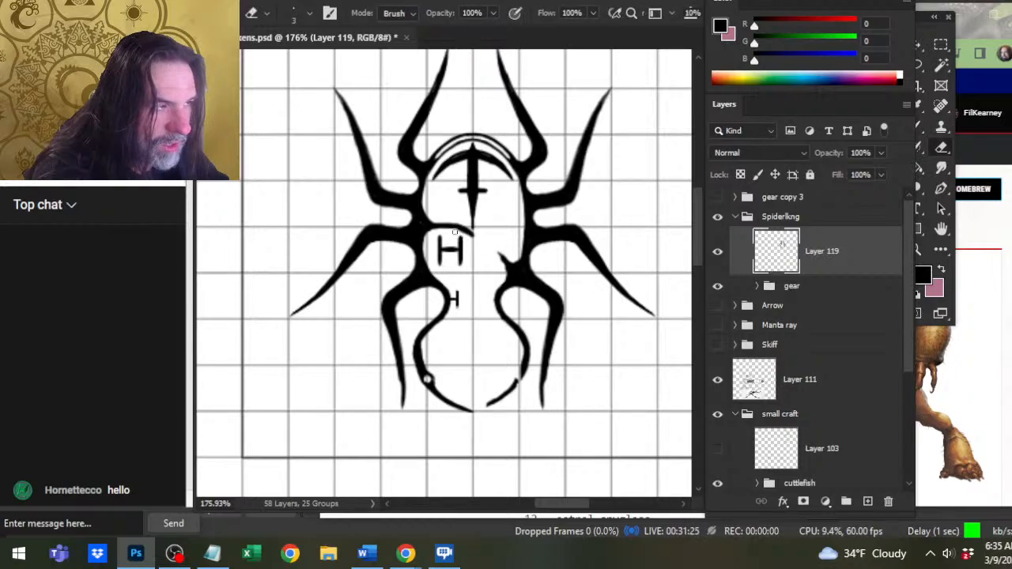
pyautogui.press('b')
pyautogui.moveTo(461, 228); pyautogui.dragTo(479, 241)
pyautogui.press('e')
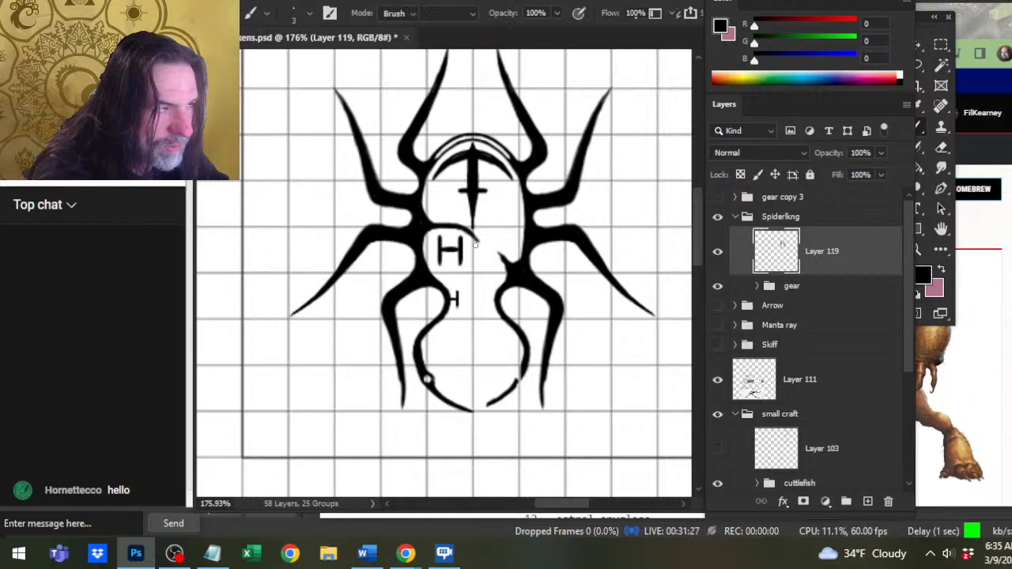
# Add short diagonal crossbars across the divider's inner end and the tip of the opposite spur.
pyautogui.press('b')
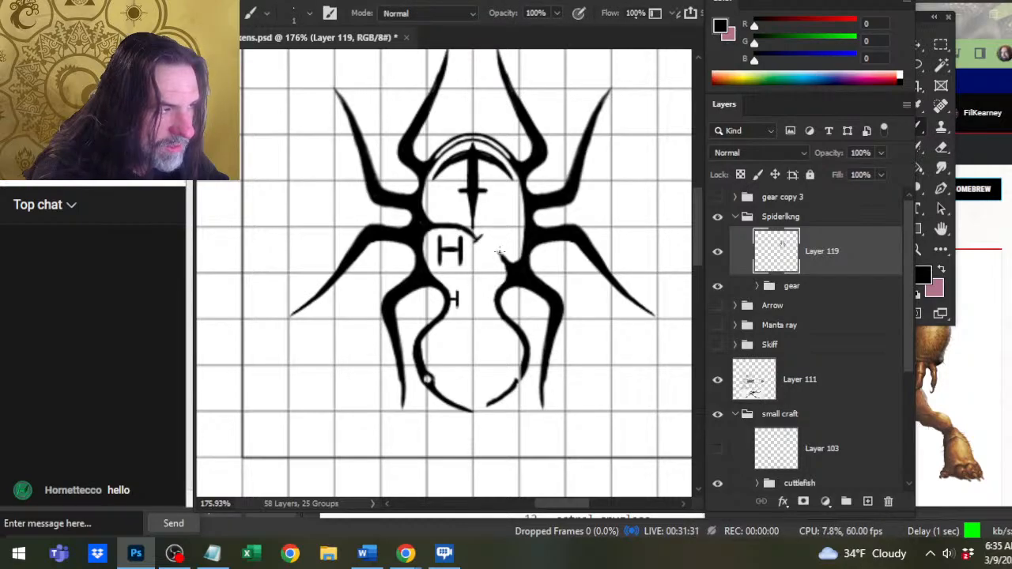
pyautogui.press('e')
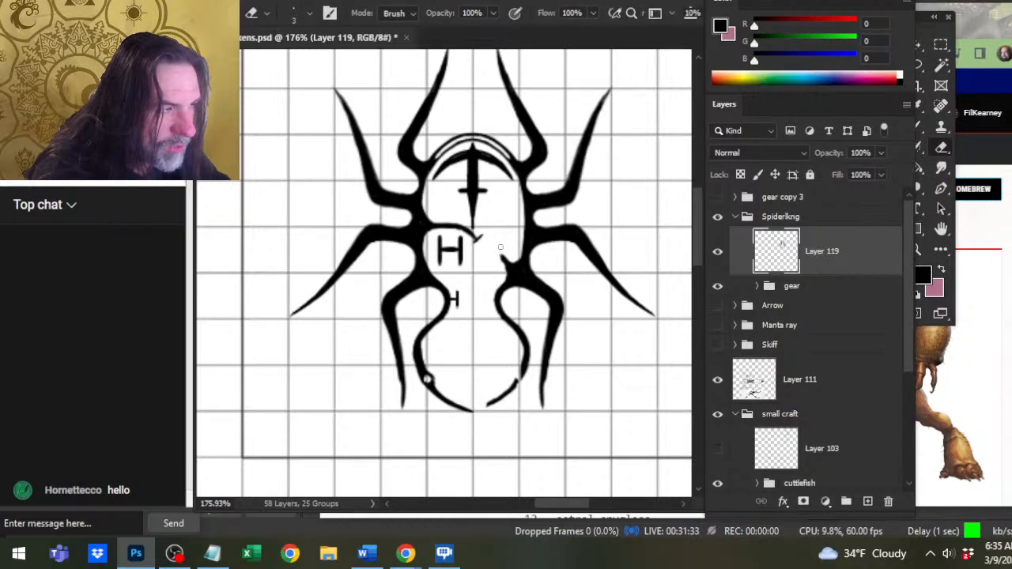
pyautogui.press('b')
pyautogui.moveTo(504, 254); pyautogui.dragTo(496, 259)
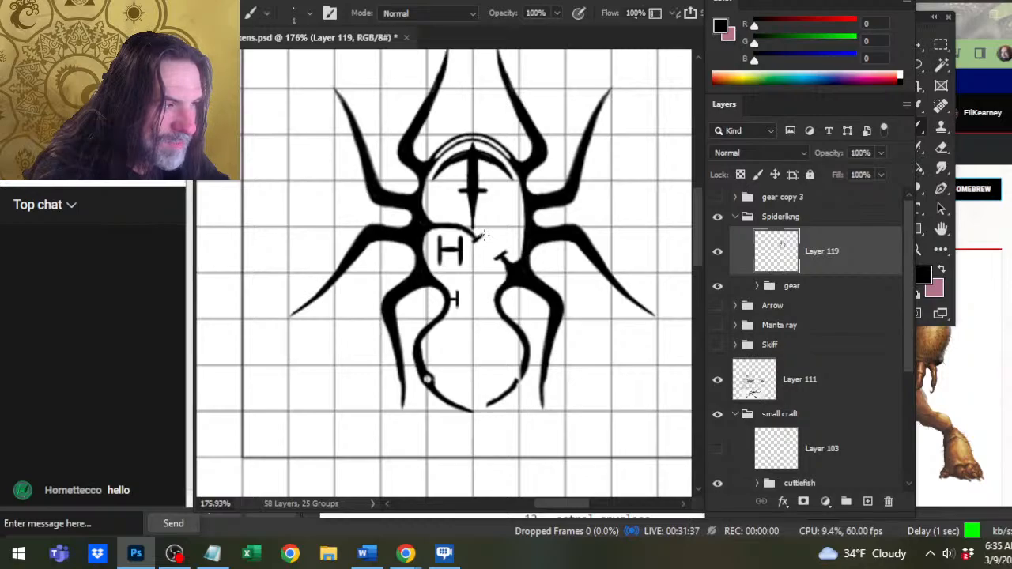
# Thicken and clean up the crossbars on the divider's end and the spur tip with the Brush and Eraser.
pyautogui.moveTo(469, 231); pyautogui.dragTo(477, 237)
pyautogui.press('e')
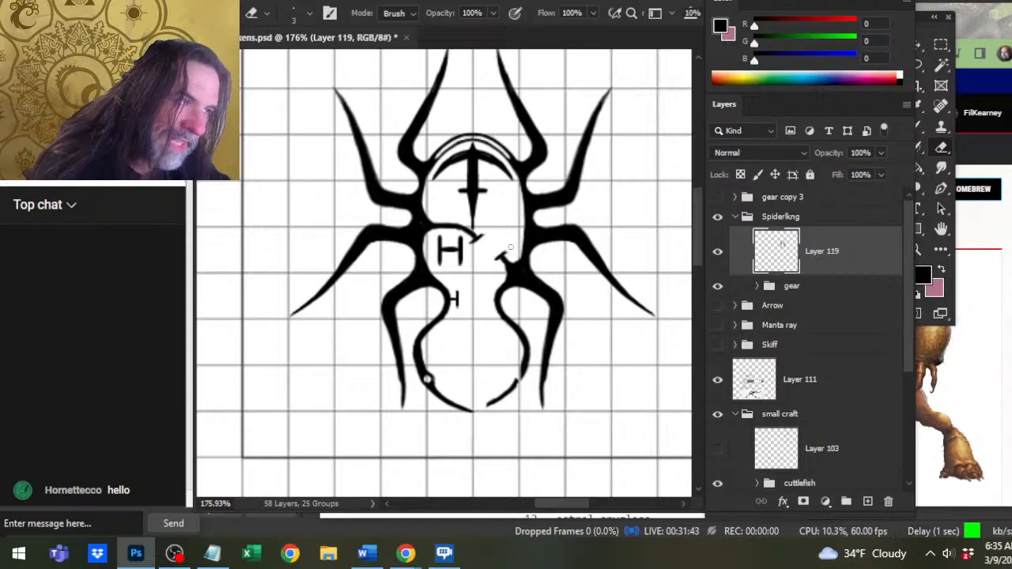
pyautogui.press('b')
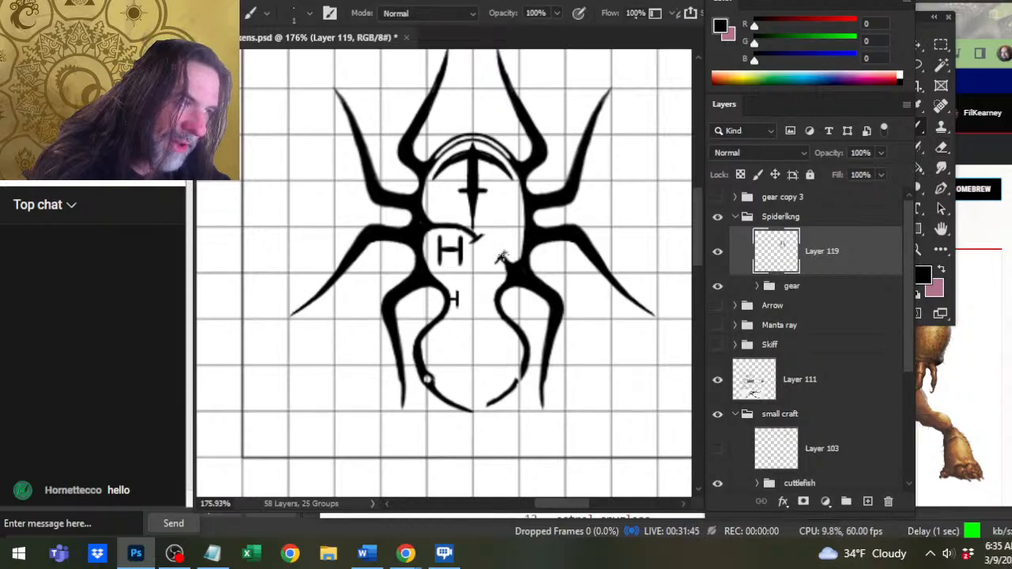
pyautogui.moveTo(500, 251); pyautogui.dragTo(505, 256)
pyautogui.press('e')
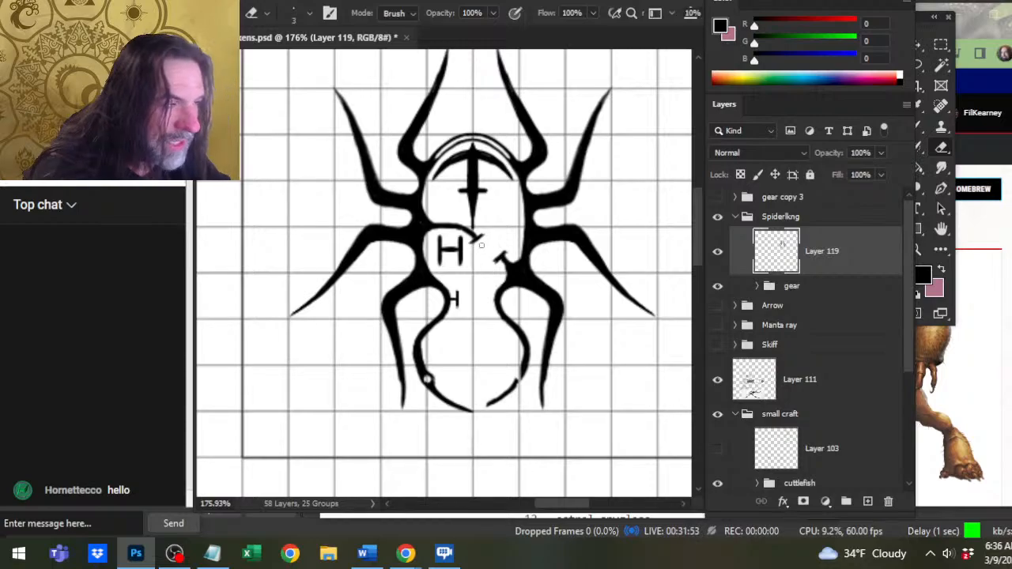
pyautogui.press('b')
pyautogui.click(479, 235)
pyautogui.press('e')
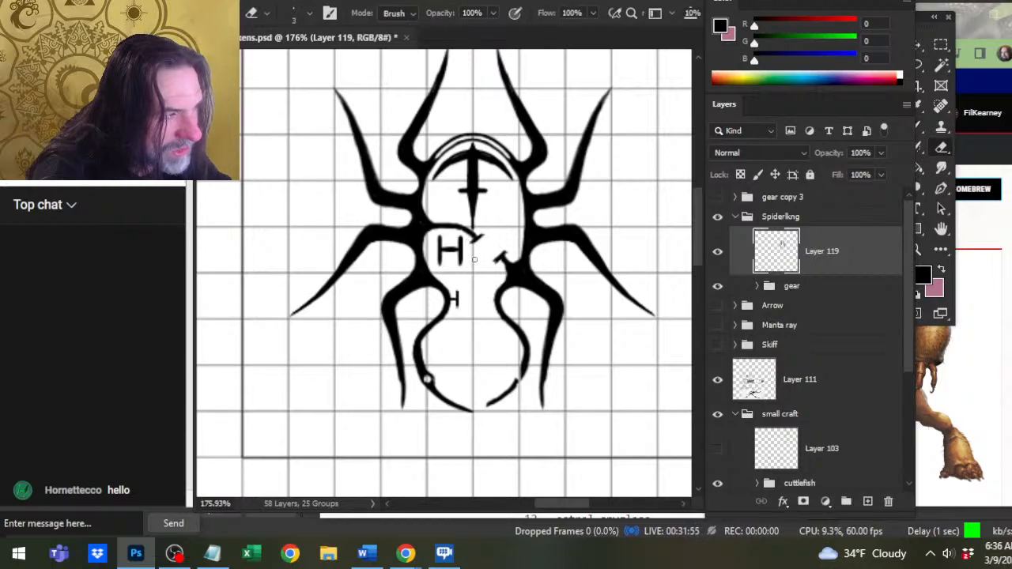
pyautogui.press('b')
pyautogui.press('e')
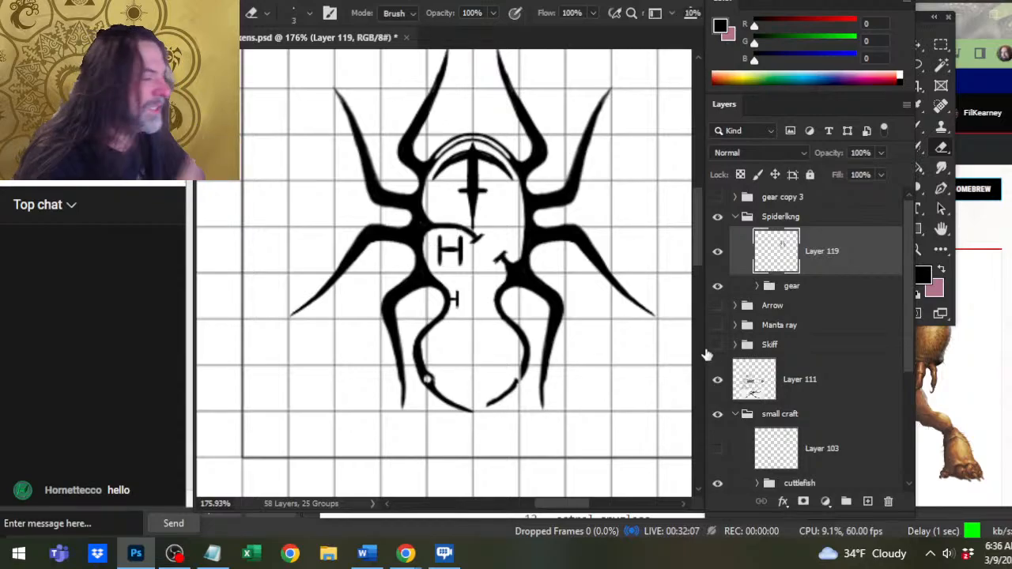
# In the gear group, show the M layer instead of the dagger layer and move the M into the body's upper left.
pyautogui.click(761, 286)
pyautogui.click(757, 286)
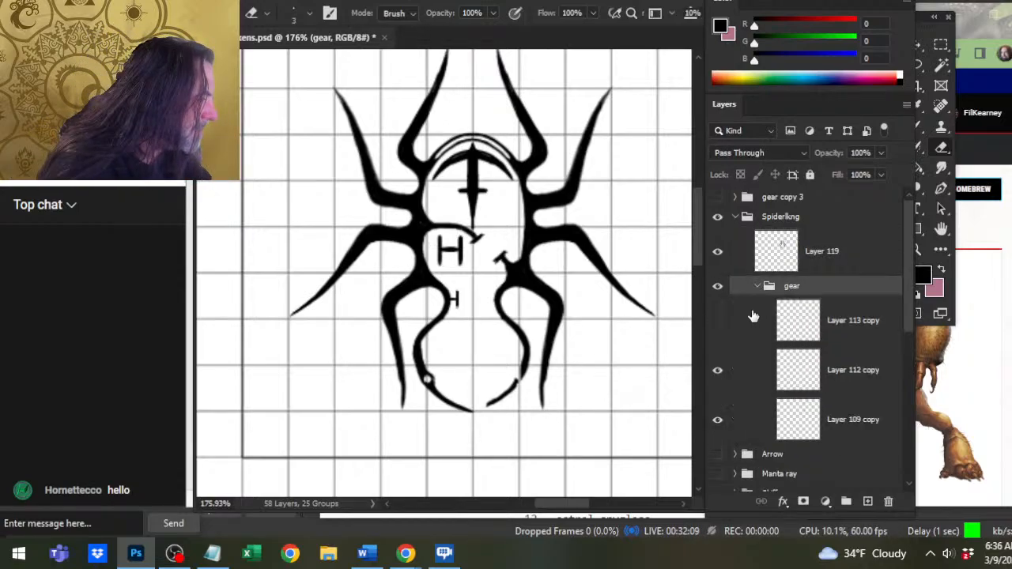
pyautogui.click(718, 372)
pyautogui.click(717, 420)
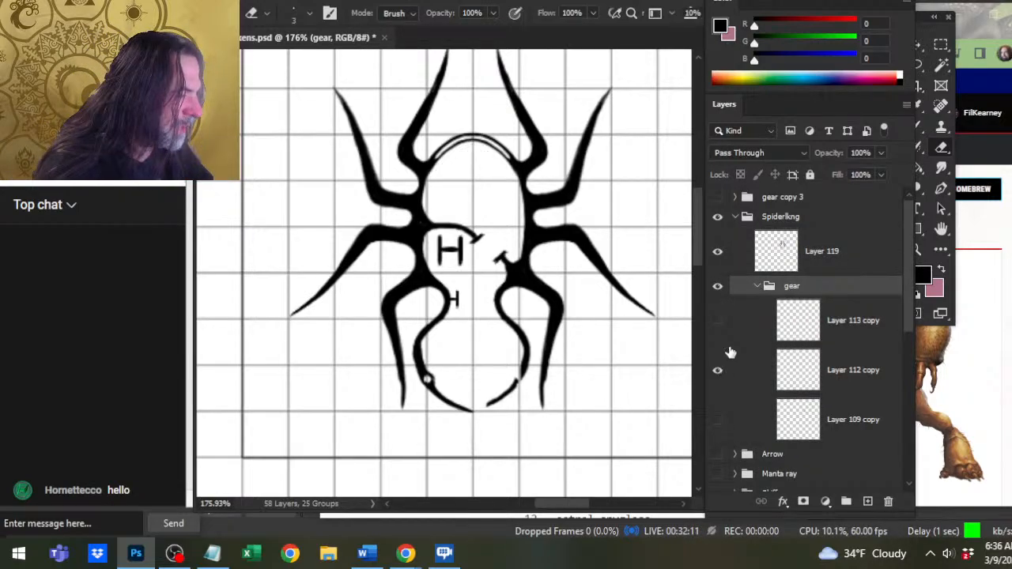
pyautogui.click(717, 321)
pyautogui.click(826, 328)
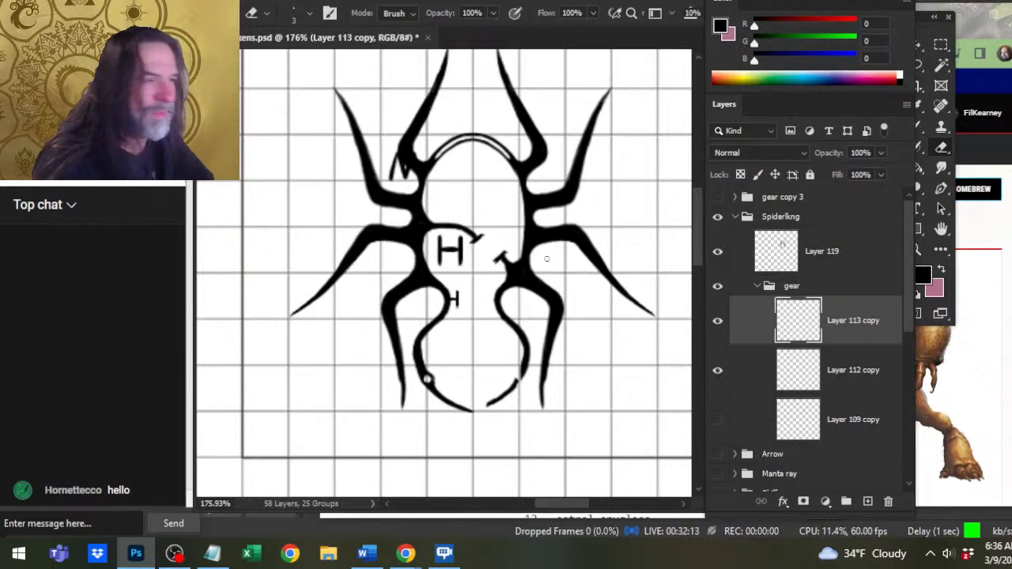
pyautogui.press('v')
pyautogui.moveTo(545, 260); pyautogui.dragTo(571, 240)
# Duplicate the M layer, place the copy beside the original under the head arch, and shift the original slightly up and left.
pyautogui.rightClick(871, 332)
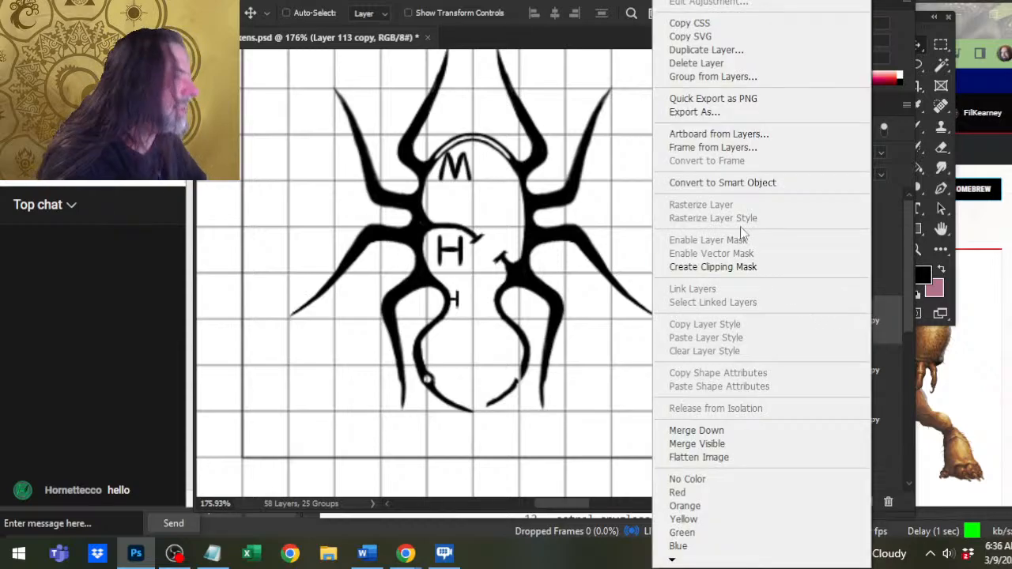
pyautogui.click(795, 51)
pyautogui.press('Return')
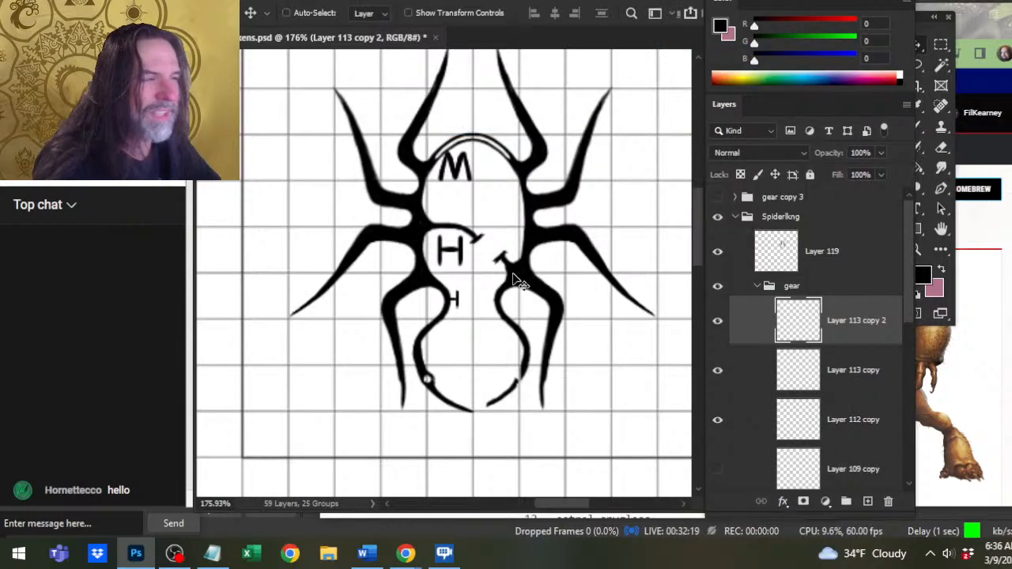
pyautogui.moveTo(515, 276); pyautogui.dragTo(551, 281)
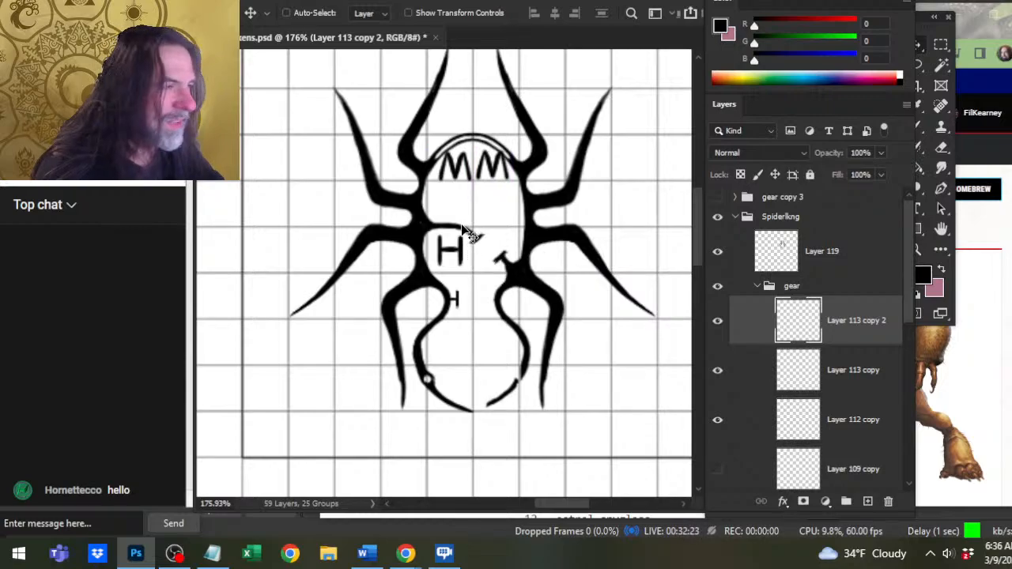
pyautogui.click(849, 364)
pyautogui.moveTo(575, 287); pyautogui.dragTo(584, 273)
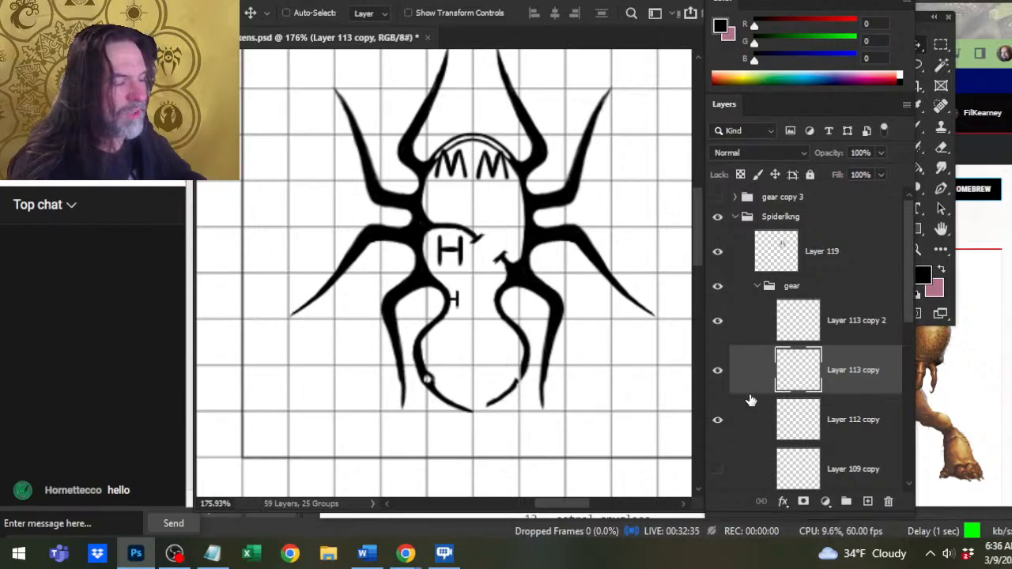
# Hide both M layers, show the dagger layer, and move it above Layer 112 copy in the gear group.
pyautogui.click(715, 324)
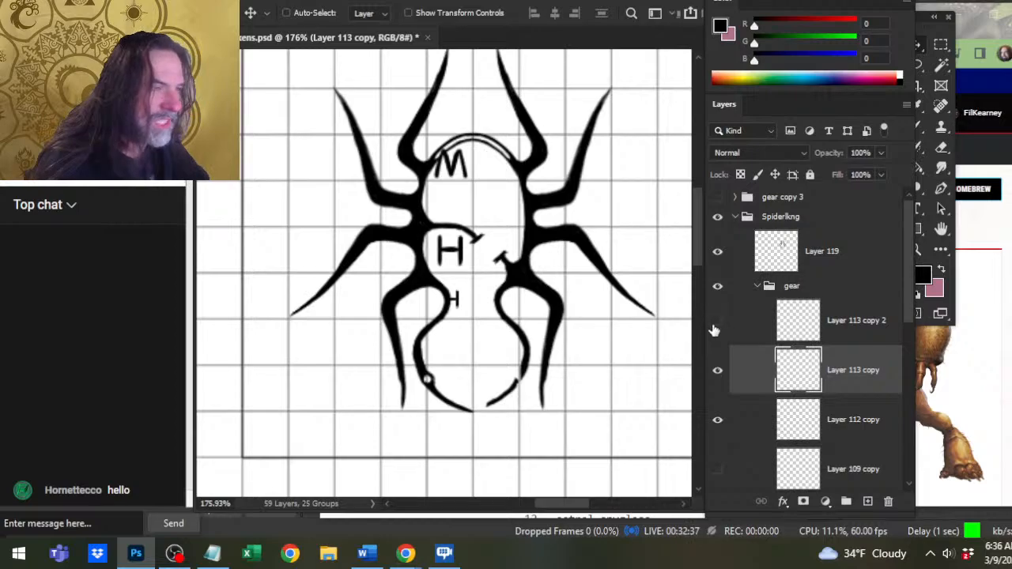
pyautogui.click(715, 387)
pyautogui.click(714, 436)
pyautogui.click(719, 436)
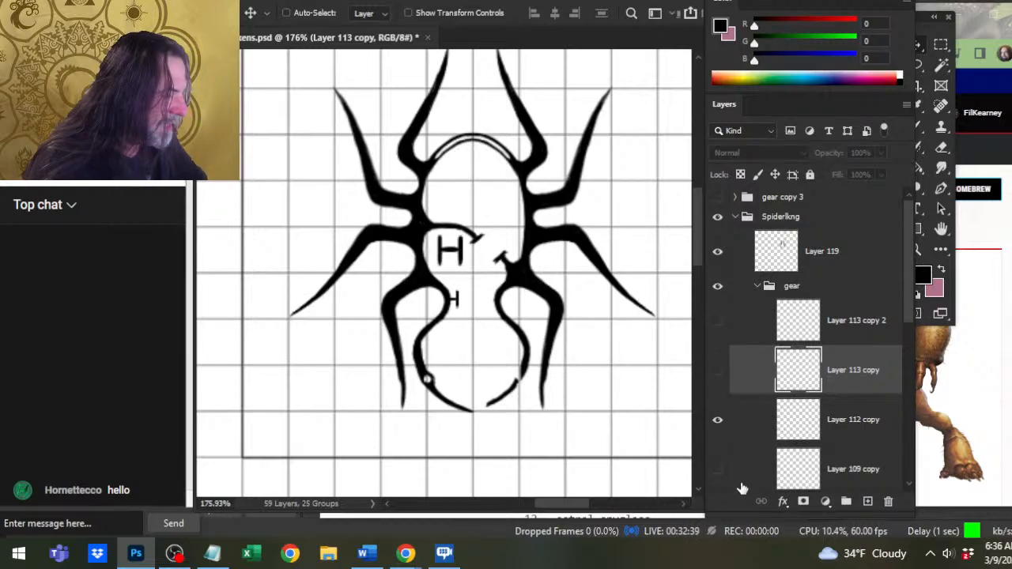
pyautogui.click(717, 470)
pyautogui.moveTo(847, 467); pyautogui.dragTo(858, 398)
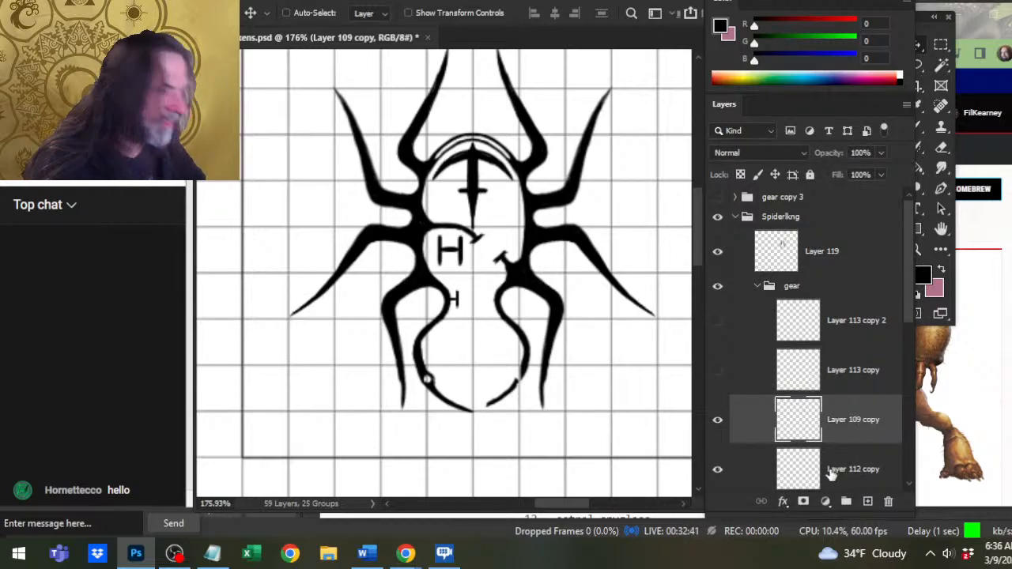
# Compare the gear at a wider view by hiding the dagger layer and showing both M layers.
pyautogui.press('z')
pyautogui.keyDown('alt'); pyautogui.click(442, 222); pyautogui.keyUp('alt')
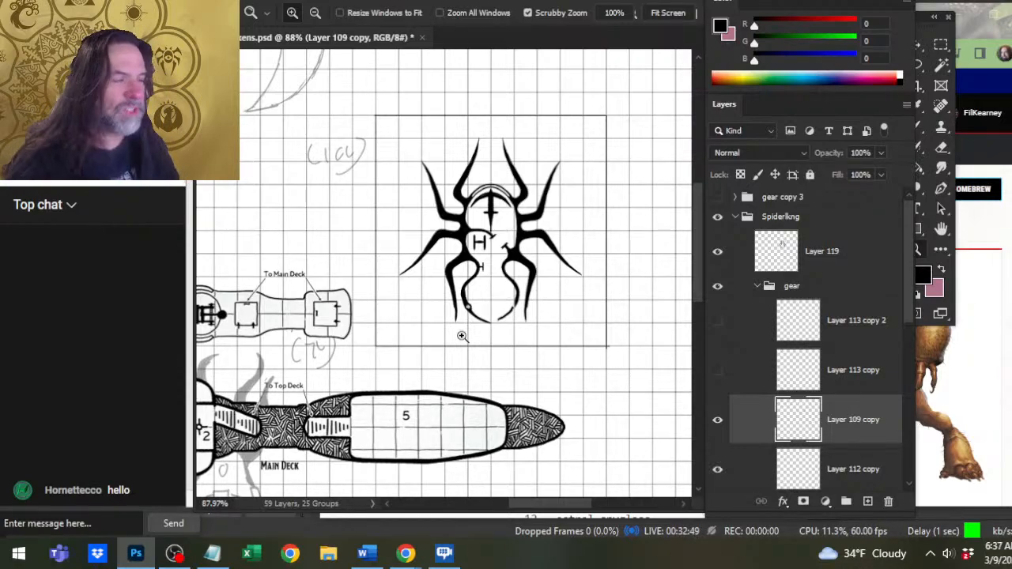
pyautogui.click(718, 419)
pyautogui.click(717, 370)
pyautogui.click(717, 320)
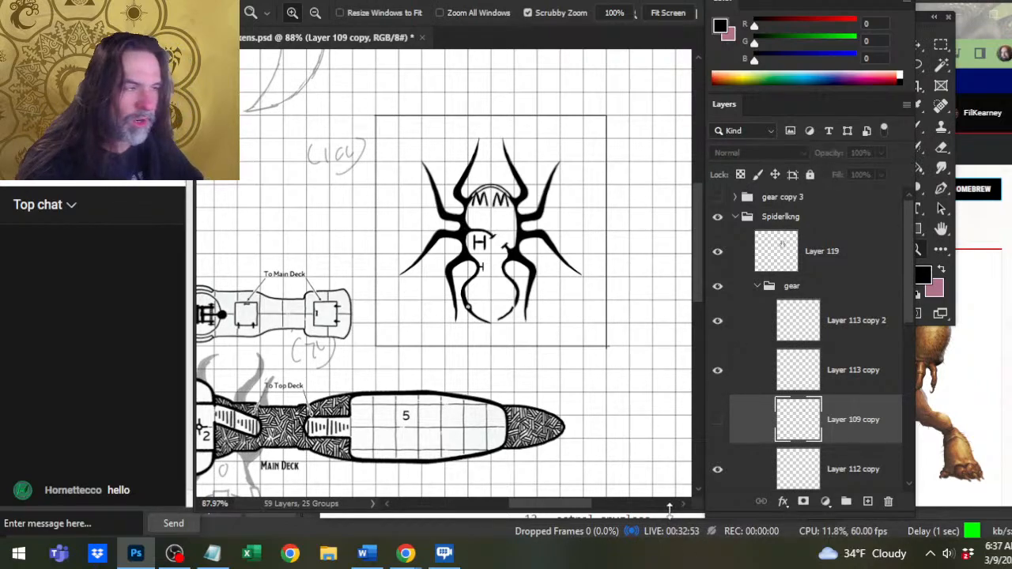
# Try moving both M marks together to other positions, undo the moves, and switch back to the dagger layer.
pyautogui.click(842, 381)
pyautogui.keyDown('shift'); pyautogui.click(844, 343); pyautogui.keyUp('shift')
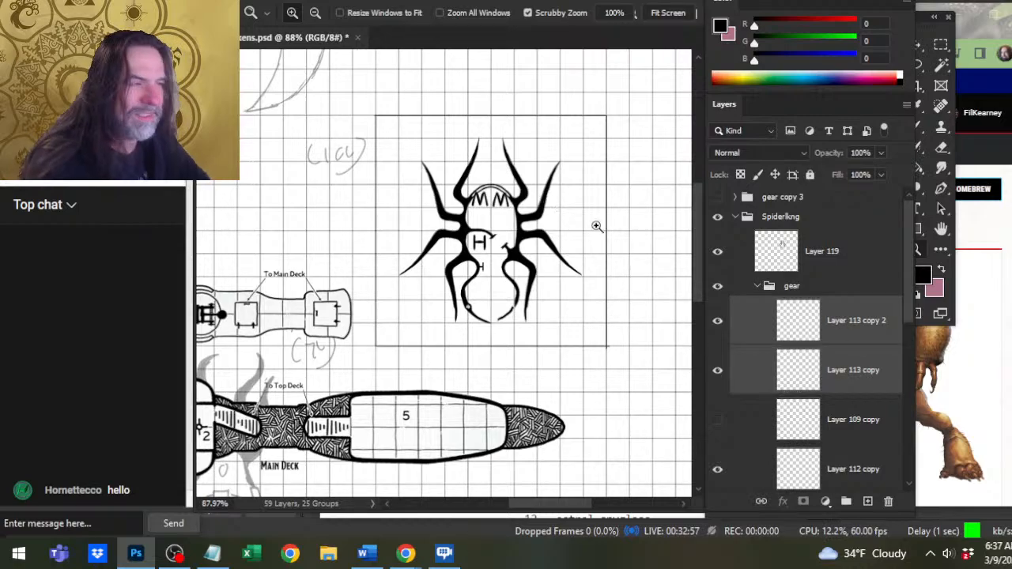
pyautogui.press('v')
pyautogui.moveTo(617, 230); pyautogui.dragTo(614, 264)
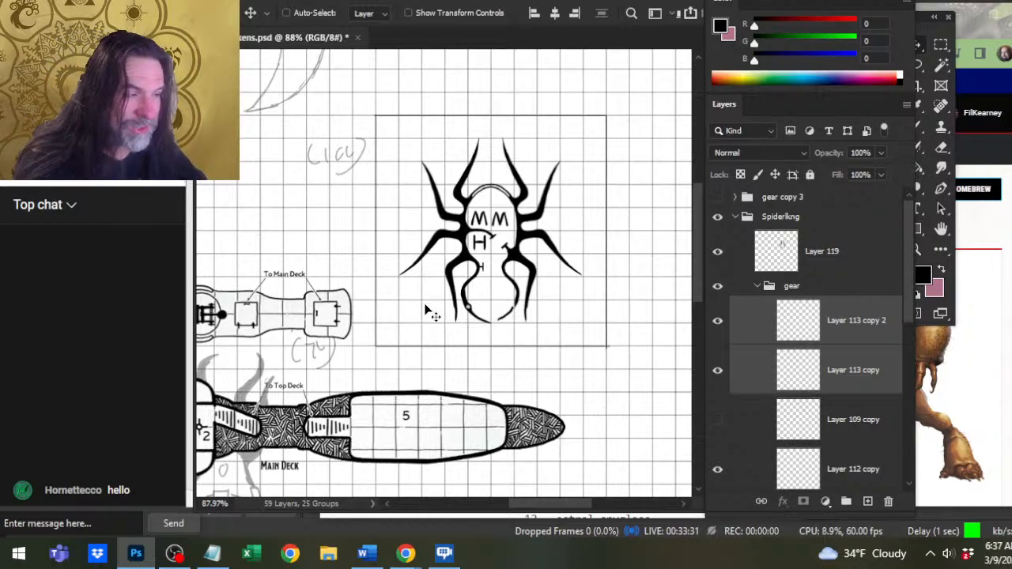
pyautogui.moveTo(498, 222); pyautogui.dragTo(553, 225)
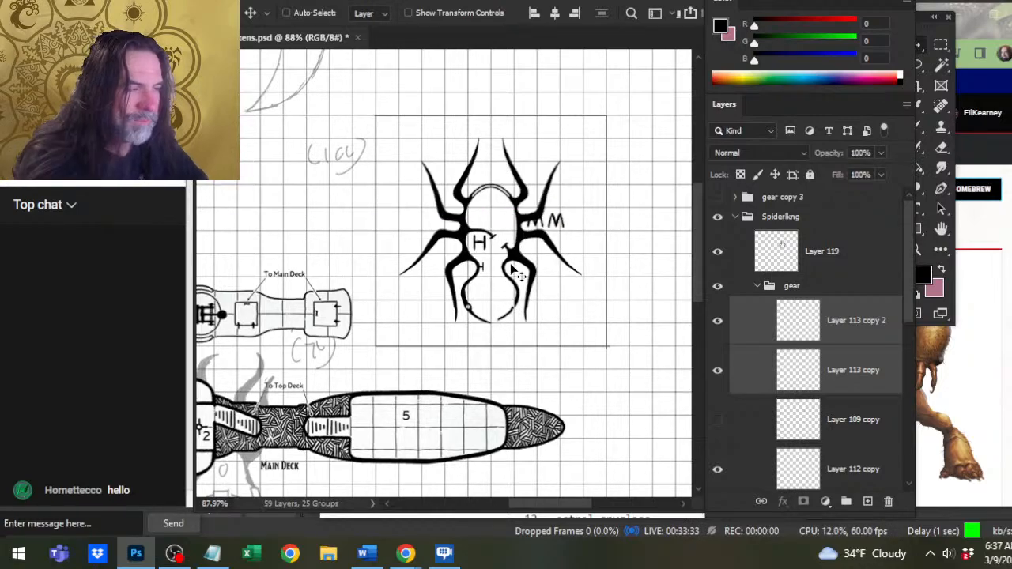
pyautogui.hotkey('ctrl', 'z')
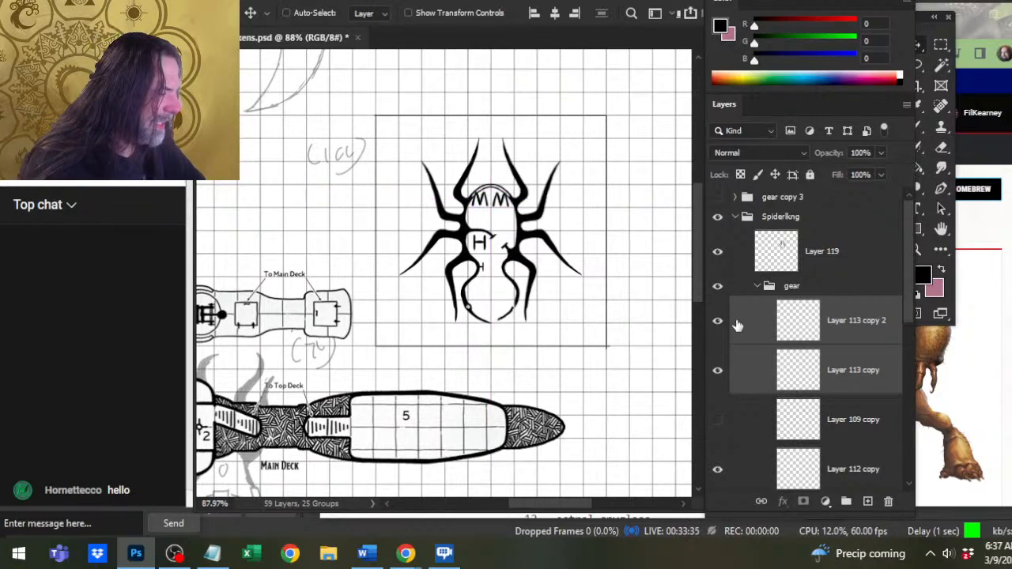
pyautogui.moveTo(717, 321); pyautogui.dragTo(715, 465)
# On Layer 119, refine the divider's curved inner end and its crossbar with the Brush and Eraser.
pyautogui.press('z')
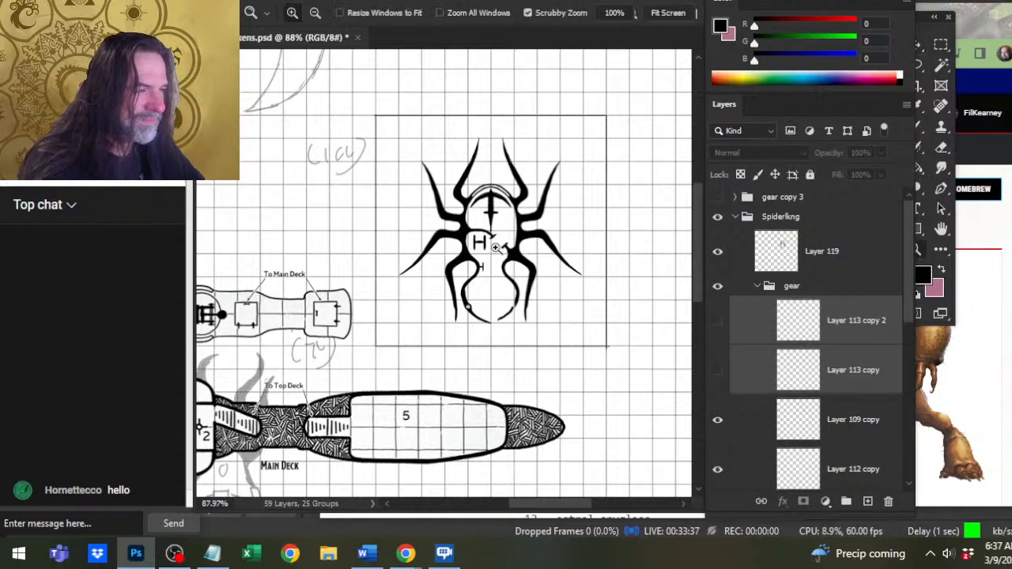
pyautogui.moveTo(496, 253); pyautogui.dragTo(552, 281)
pyautogui.click(801, 266)
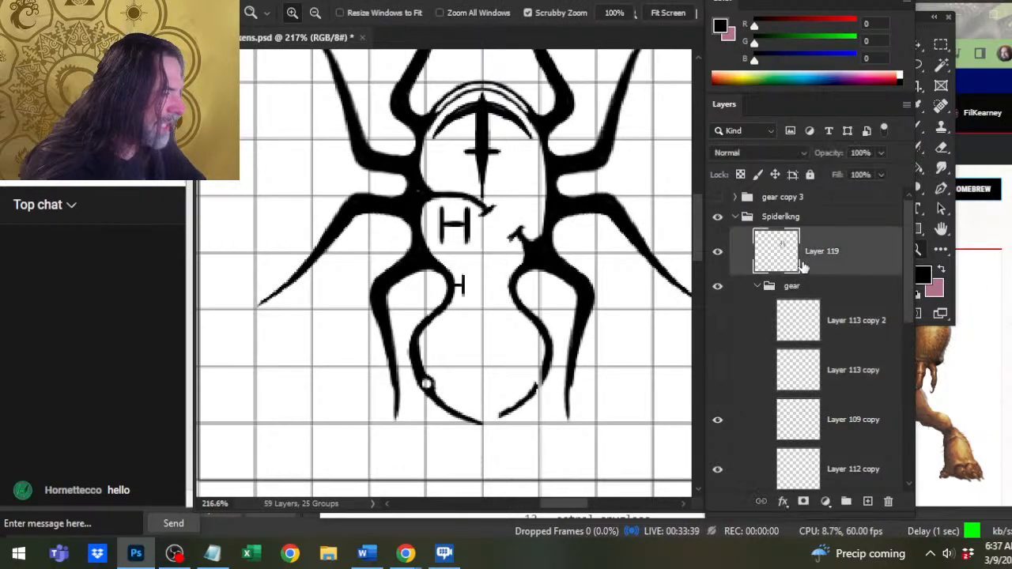
pyautogui.press('e')
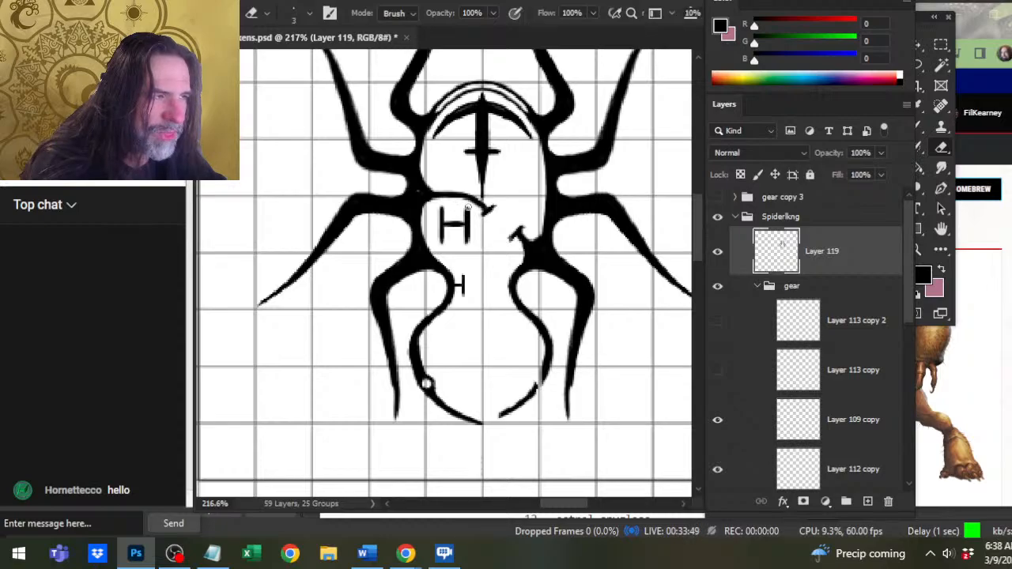
pyautogui.press('b')
pyautogui.press('e')
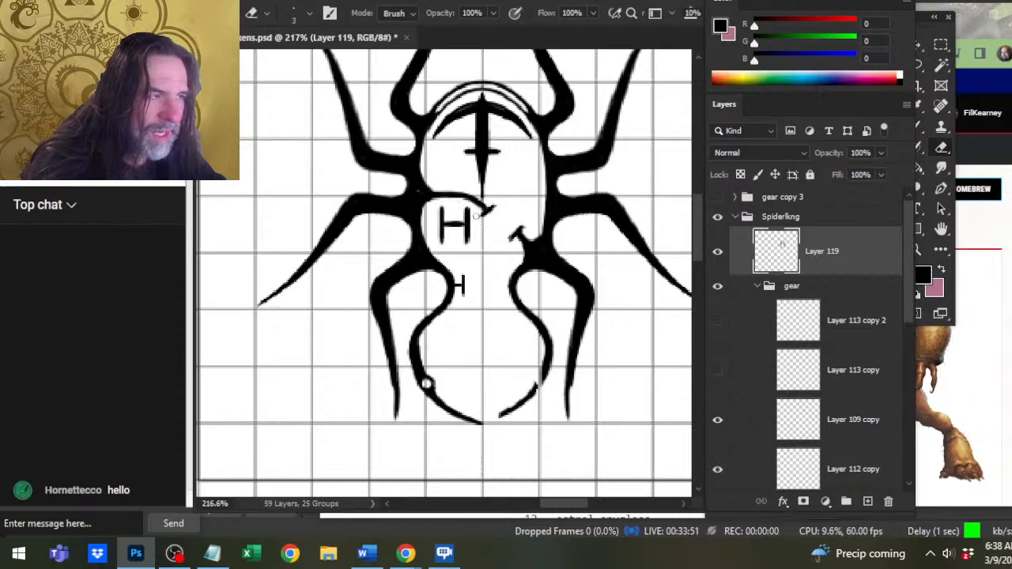
pyautogui.press('b')
pyautogui.press('e')
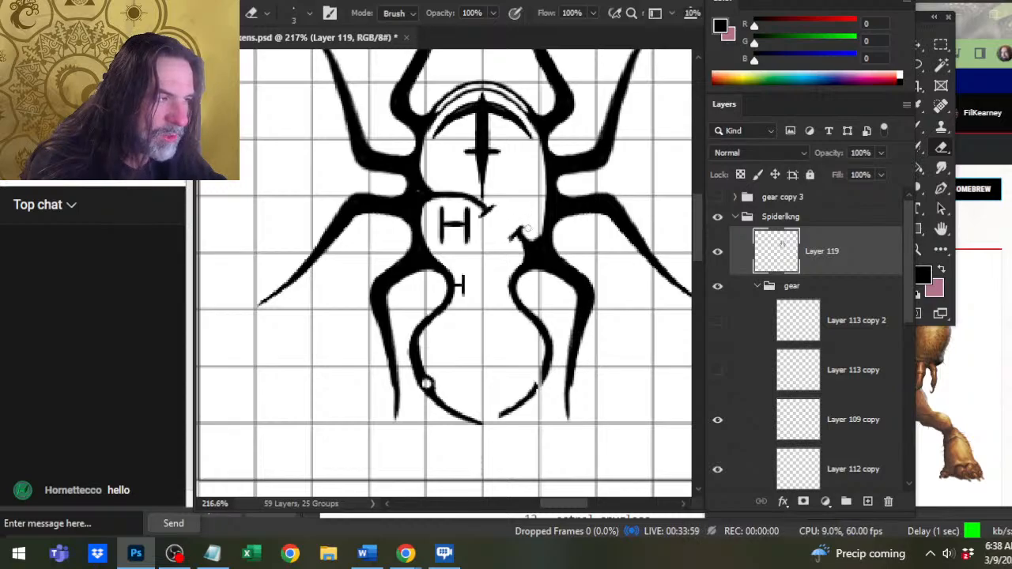
# Refine the body opening's capped end and thicken the joints behind the divider's crossbar and the small H mark with the Brush and Eraser.
pyautogui.press('b')
pyautogui.press('e')
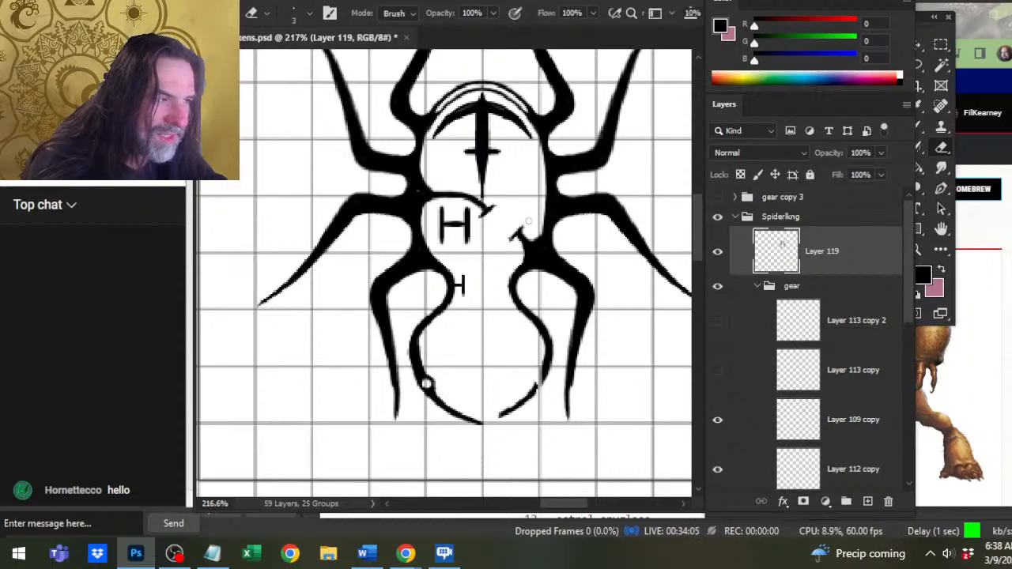
pyautogui.press('b')
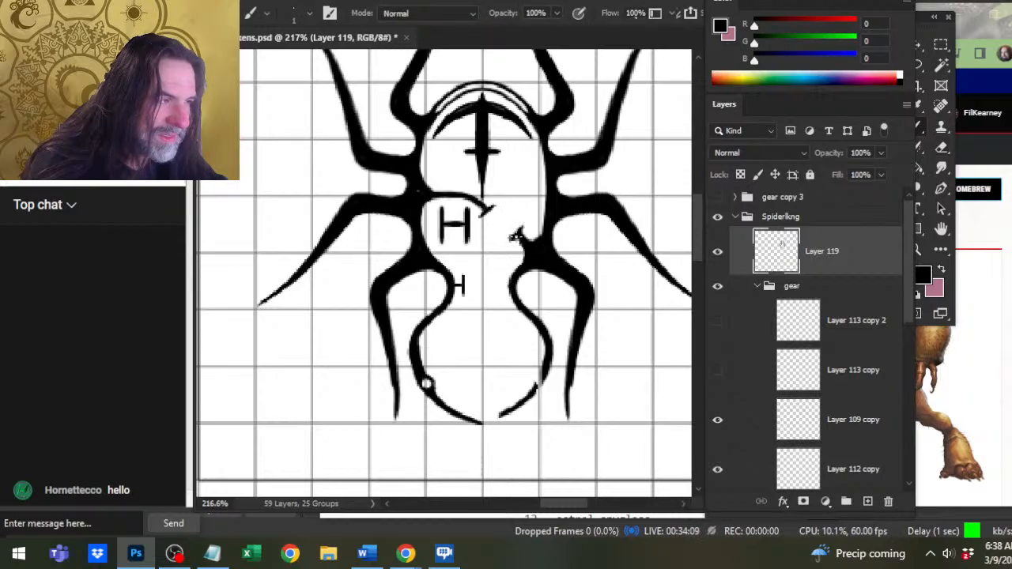
pyautogui.press('e')
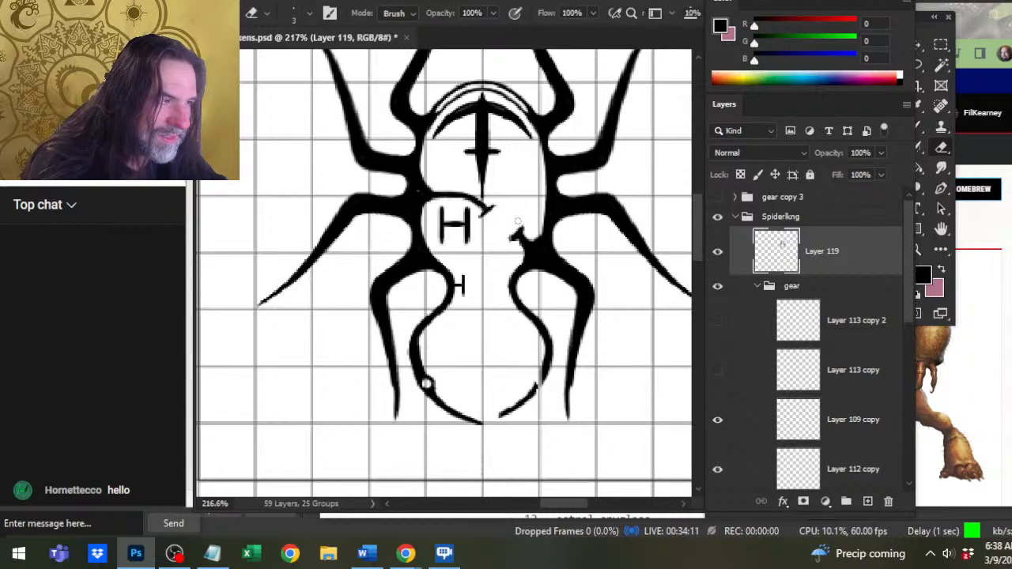
pyautogui.press('b')
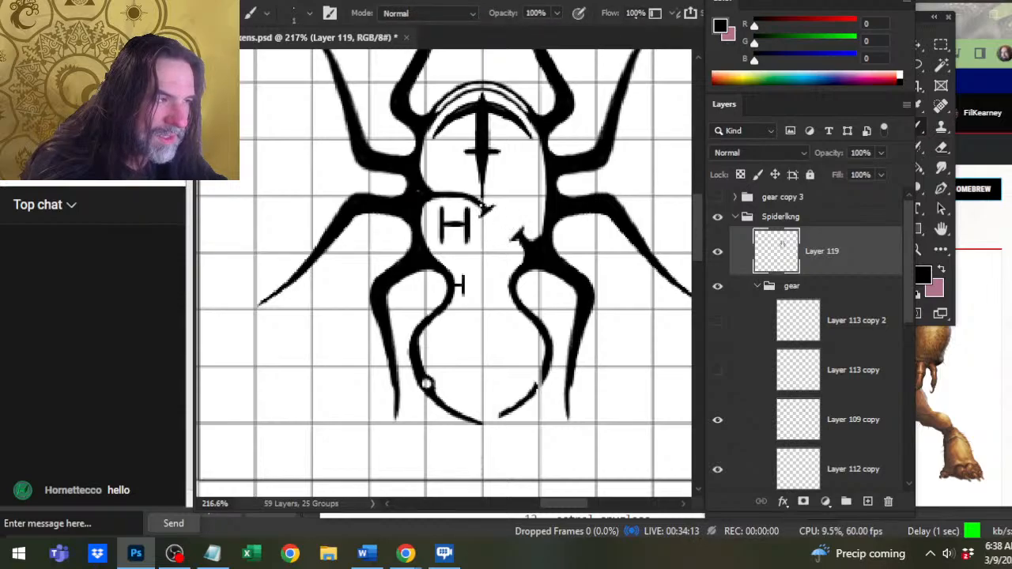
pyautogui.moveTo(482, 207); pyautogui.dragTo(490, 205)
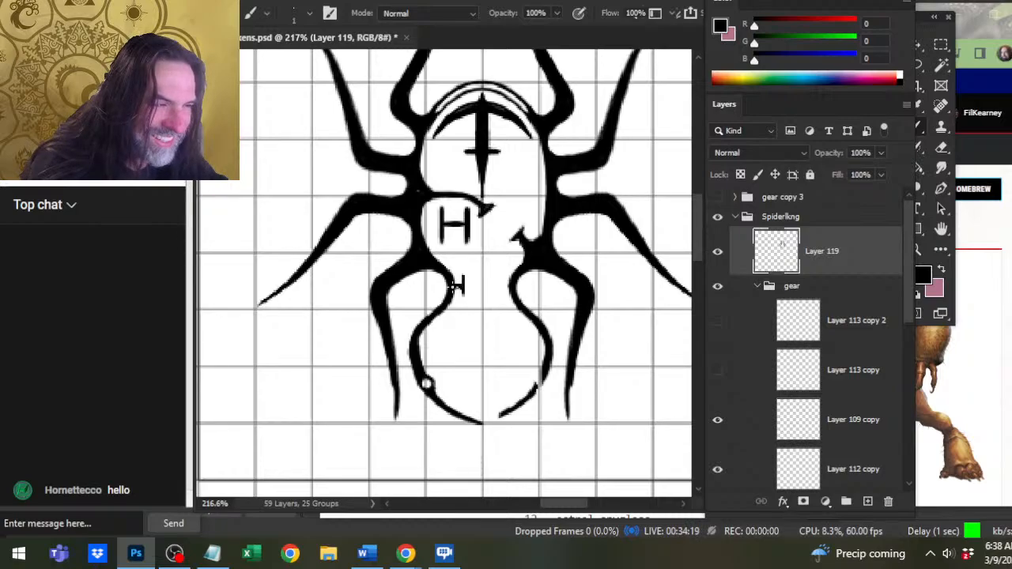
pyautogui.moveTo(457, 286); pyautogui.dragTo(462, 291)
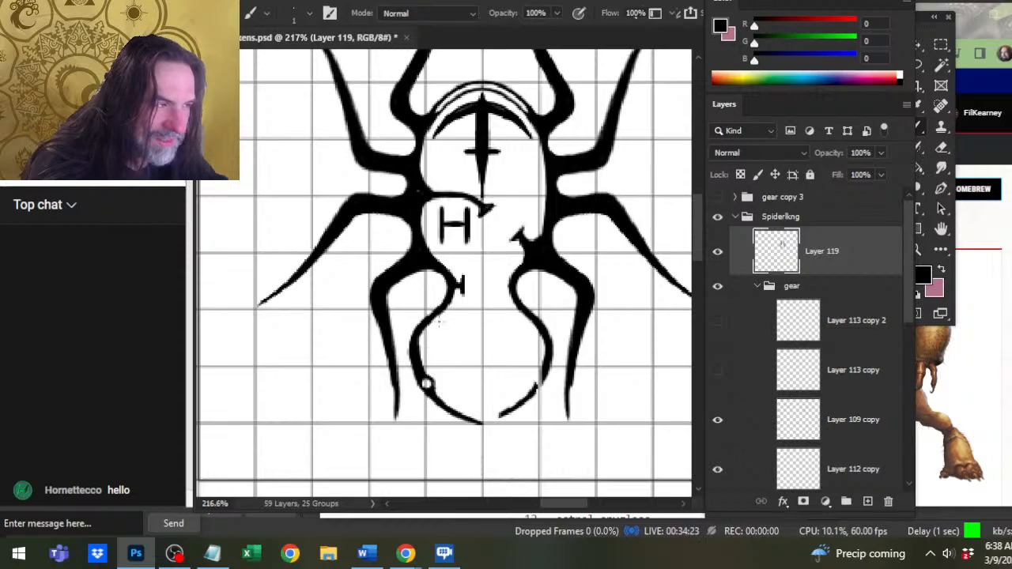
# Replace the right rear leg and abdomen half with a copy of the left one, pasted in place on a new layer.
pyautogui.press('l')
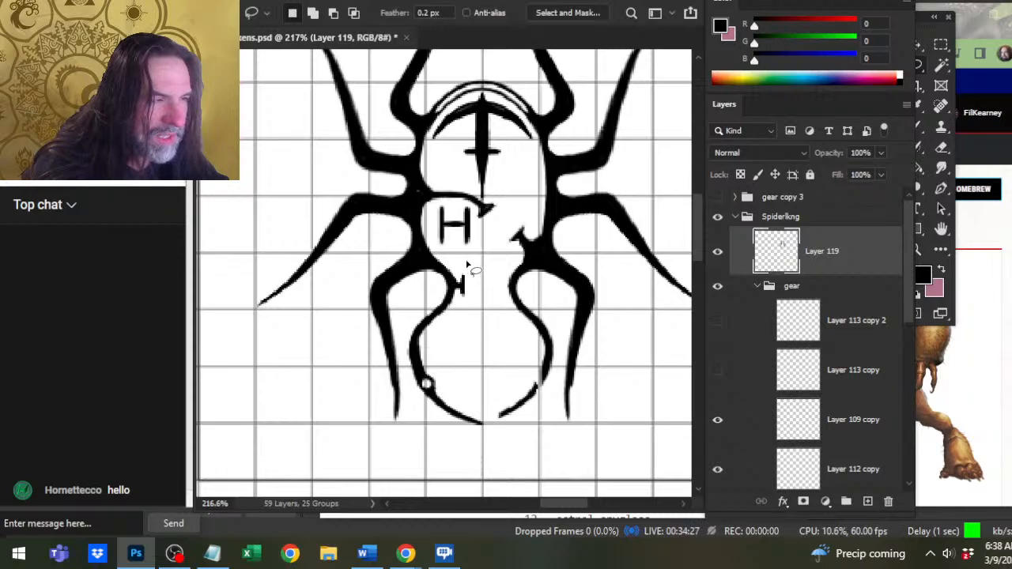
pyautogui.moveTo(473, 267)
pyautogui.mouseDown()
pyautogui.moveTo(414, 250)
pyautogui.moveTo(350, 275)
pyautogui.moveTo(315, 423)
pyautogui.moveTo(424, 477)
pyautogui.moveTo(487, 469)
pyautogui.moveTo(490, 447)
pyautogui.moveTo(481, 352)
pyautogui.moveTo(495, 297)
pyautogui.moveTo(482, 258)
pyautogui.moveTo(444, 256)
pyautogui.mouseUp()
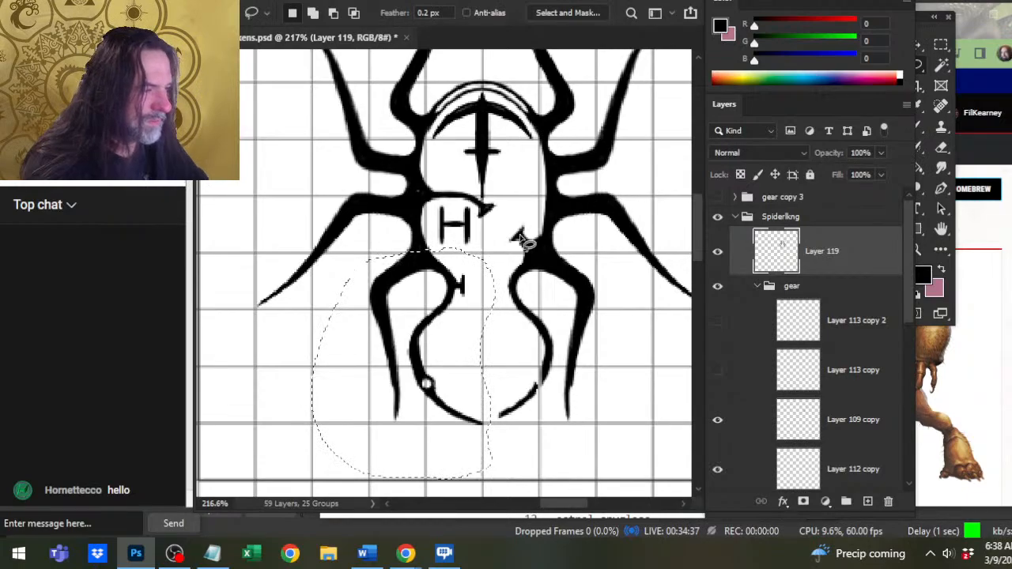
pyautogui.moveTo(582, 254)
pyautogui.mouseDown()
pyautogui.moveTo(520, 254)
pyautogui.moveTo(486, 298)
pyautogui.moveTo(478, 401)
pyautogui.moveTo(564, 448)
pyautogui.moveTo(649, 309)
pyautogui.moveTo(626, 286)
pyautogui.mouseUp()
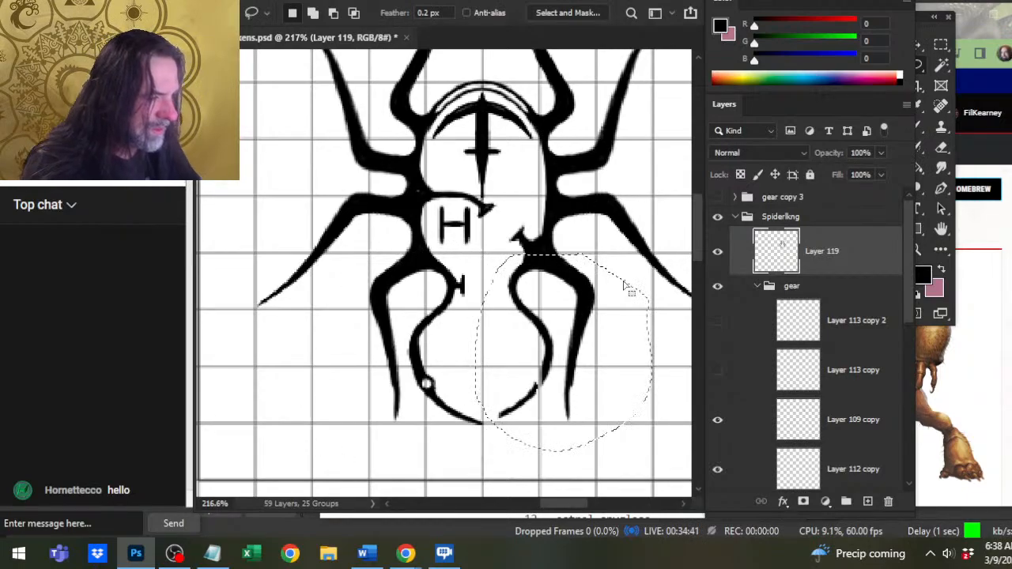
pyautogui.press('Delete')
pyautogui.hotkey('ctrl', 'shift', 'v')
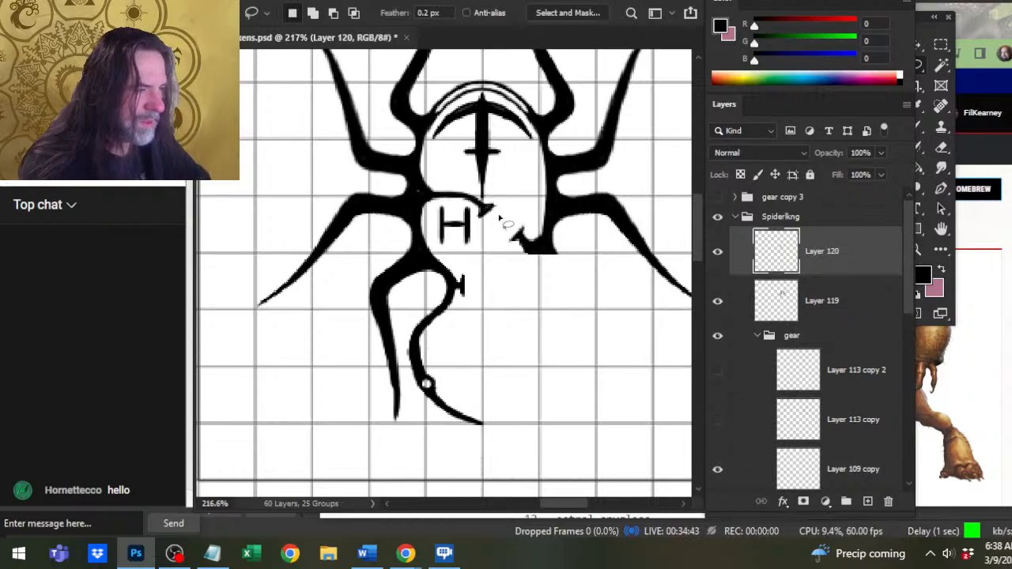
# Flip the pasted rear leg and abdomen half horizontally.
pyautogui.rightClick(489, 210)
pyautogui.click(532, 346)
pyautogui.rightClick(504, 291)
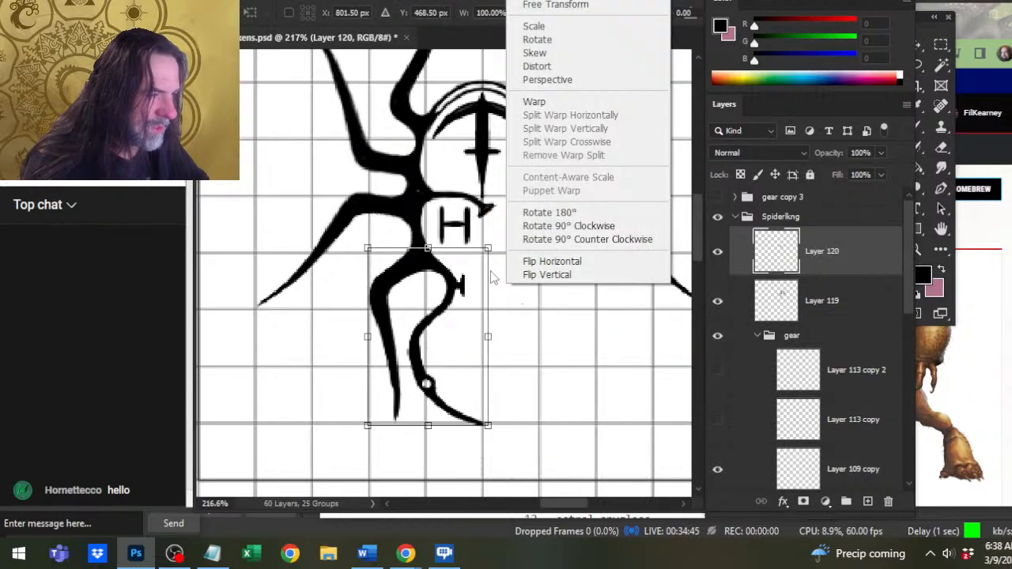
pyautogui.click(582, 260)
pyautogui.press('Return')
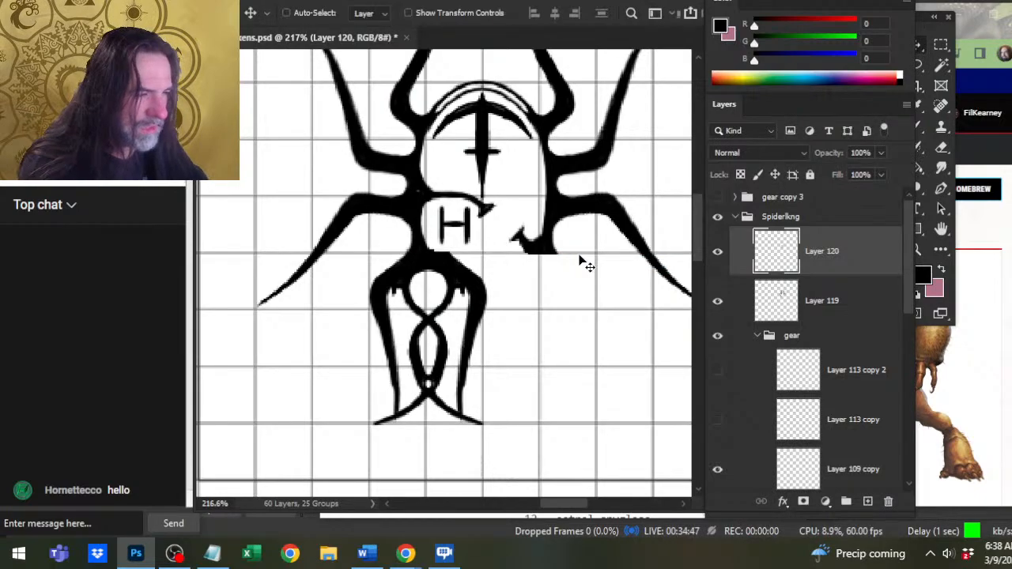
# Move the mirrored half sideways until the abdomen tips meet on the vertical center line and the leg joins the right side.
pyautogui.press('Right')
pyautogui.press('Right')
pyautogui.press('Right')
pyautogui.press('Right')
pyautogui.press('Right')
pyautogui.press('Right')
pyautogui.press('Right')
pyautogui.press('Right')
pyautogui.press('Right')
pyautogui.press('Right')
pyautogui.press('Right')
pyautogui.press('Right')
pyautogui.press('Right')
pyautogui.press('Right')
pyautogui.press('Right')
pyautogui.press('Right')
pyautogui.press('Right')
pyautogui.press('Right')
pyautogui.press('Right')
pyautogui.press('Right')
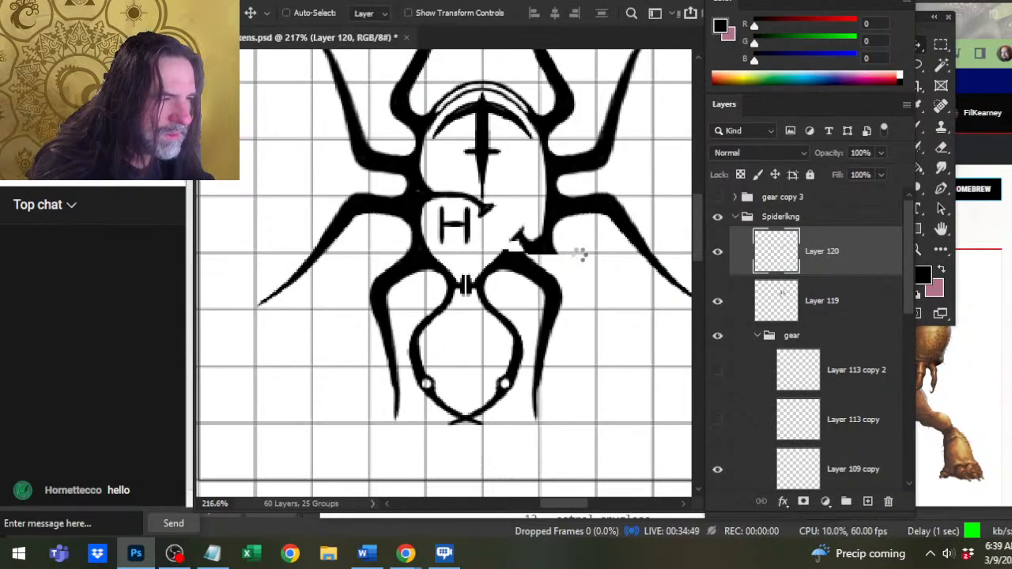
pyautogui.press('Right')
pyautogui.press('Right')
pyautogui.press('Right')
pyautogui.press('Right')
pyautogui.press('Right')
pyautogui.press('Right')
pyautogui.press('Right')
pyautogui.press('Right')
pyautogui.press('Right')
pyautogui.press('Right')
pyautogui.press('Right')
pyautogui.press('Right')
pyautogui.press('Right')
pyautogui.press('Right')
pyautogui.press('Right')
pyautogui.press('Right')
pyautogui.press('Right')
pyautogui.press('Right')
pyautogui.press('Right')
pyautogui.press('Right')
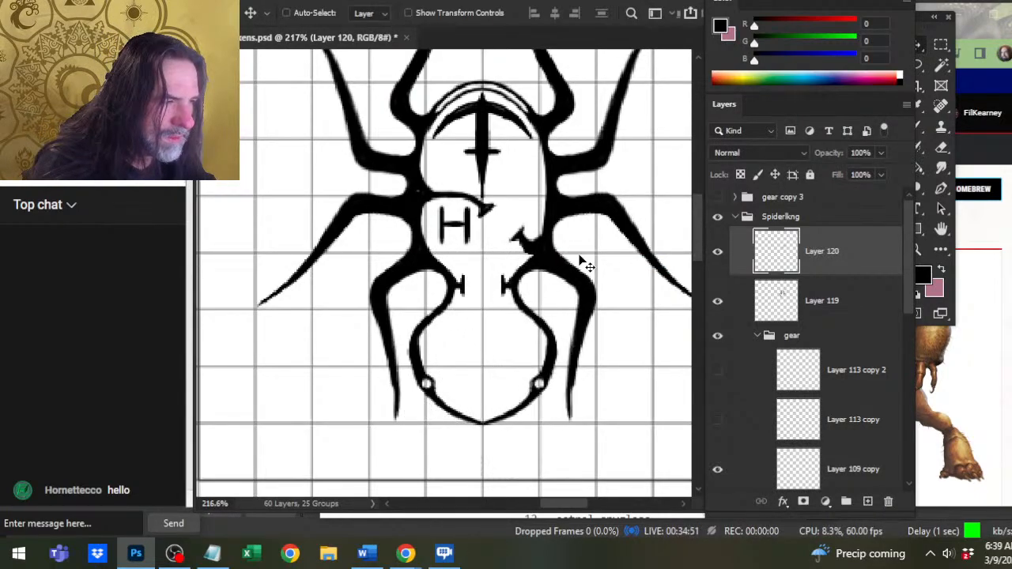
pyautogui.press('Right')
pyautogui.press('Right')
pyautogui.press('Left')
pyautogui.press('Left')
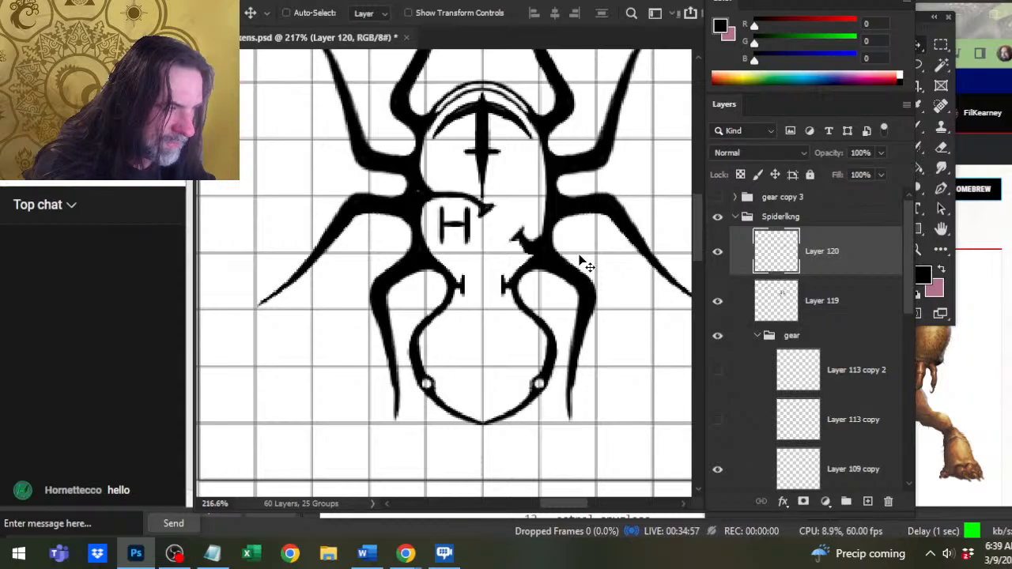
# Blend the mirrored half into the right side of the body with the Brush and Eraser, and merge it down into Layer 119.
pyautogui.press('b')
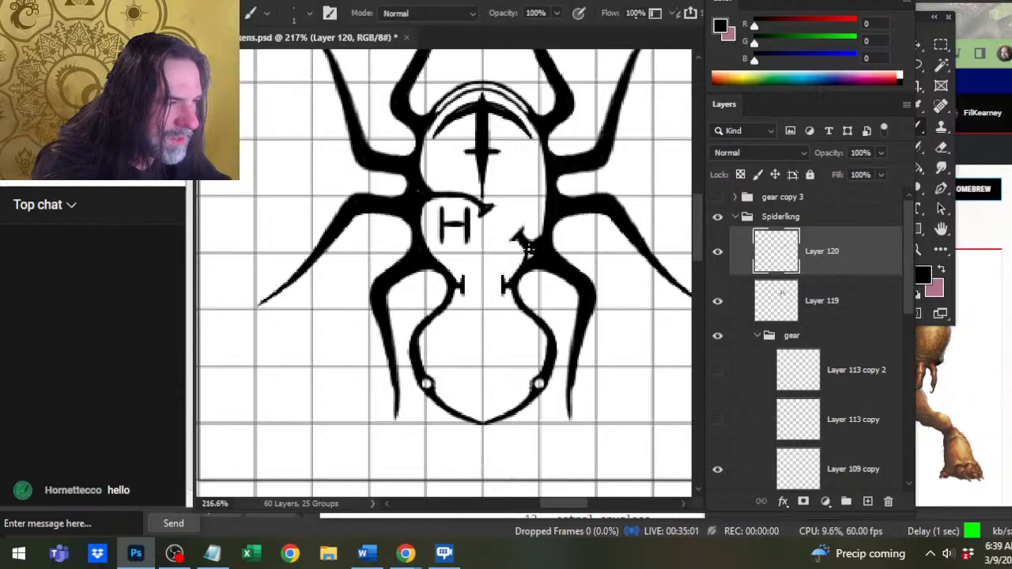
pyautogui.moveTo(523, 253); pyautogui.dragTo(514, 272)
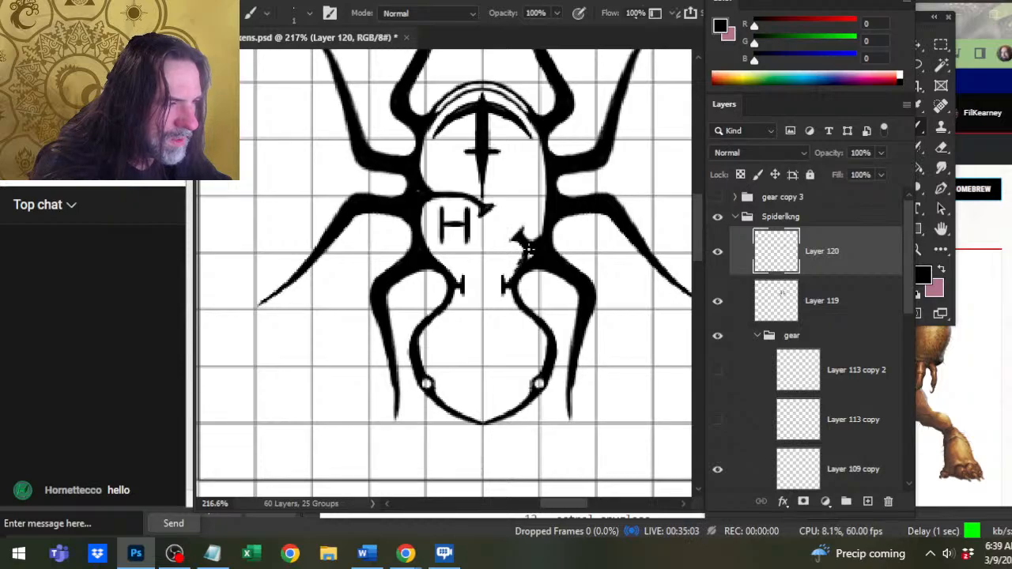
pyautogui.press('e')
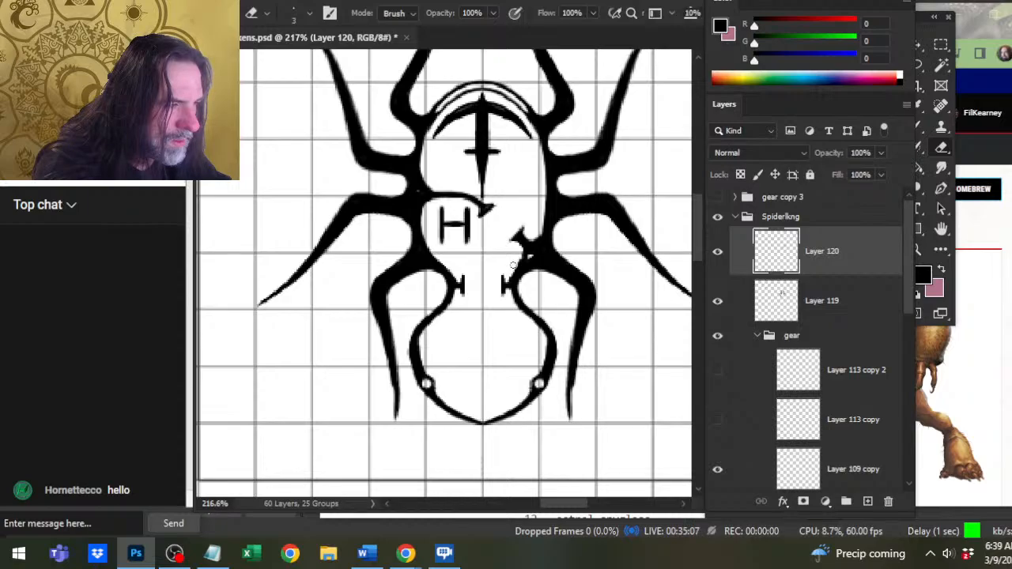
pyautogui.press('b')
pyautogui.press('e')
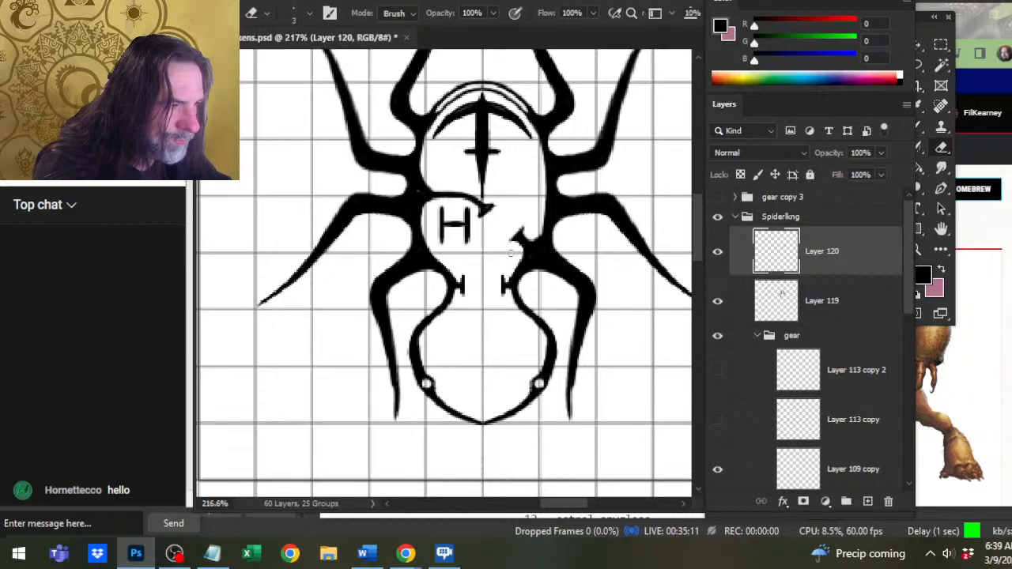
pyautogui.press('b')
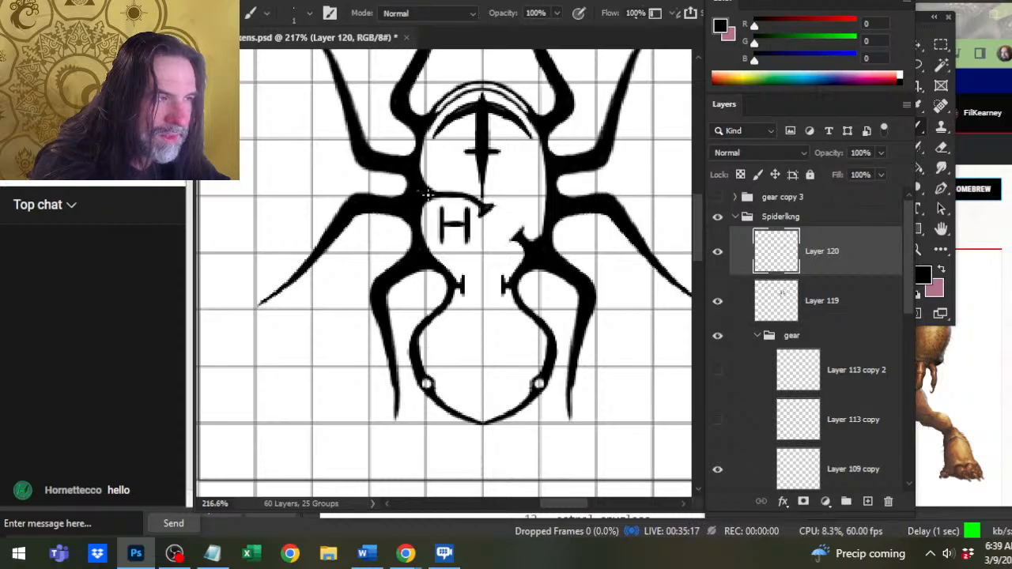
pyautogui.press('e')
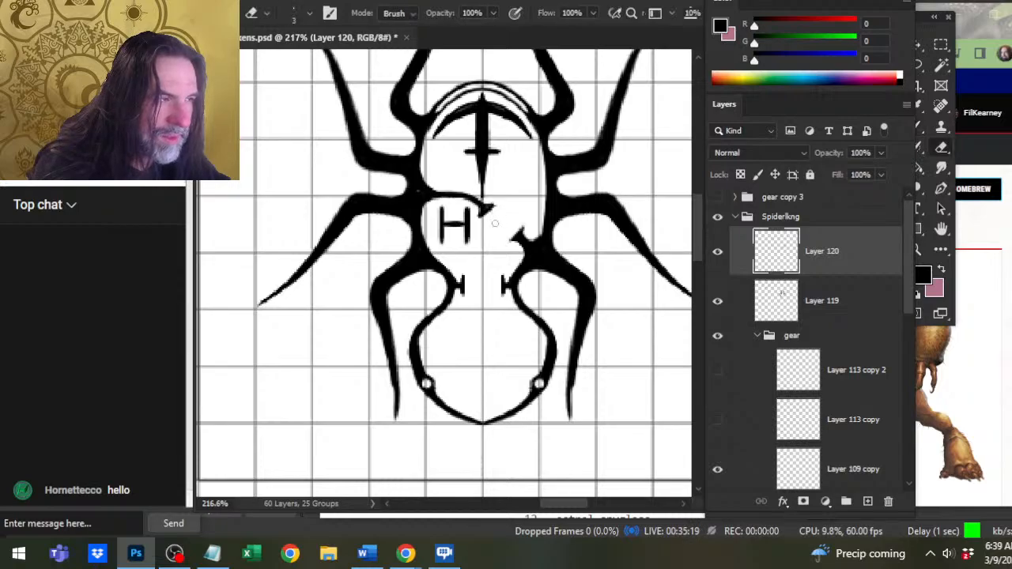
pyautogui.rightClick(826, 265)
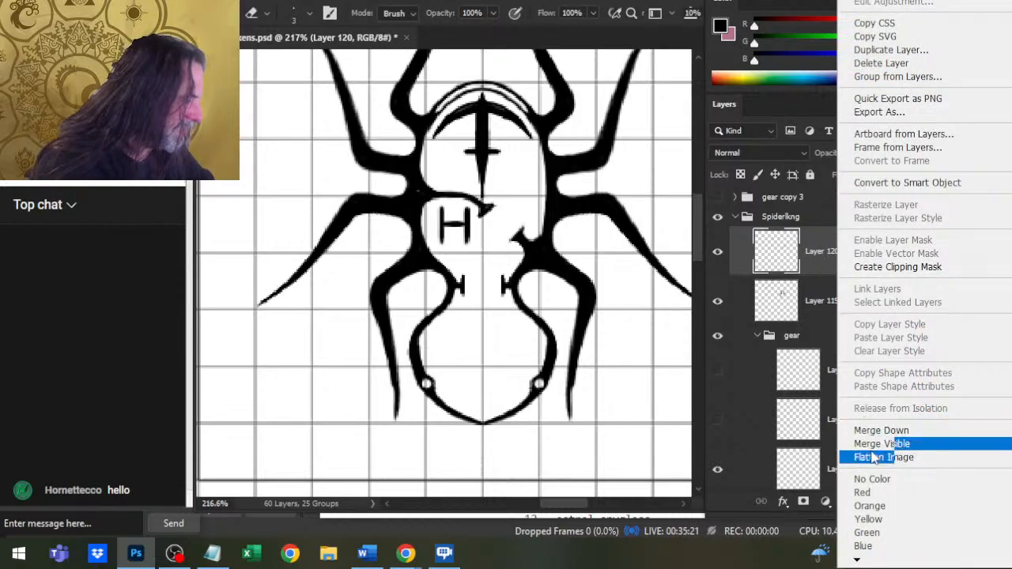
pyautogui.click(881, 430)
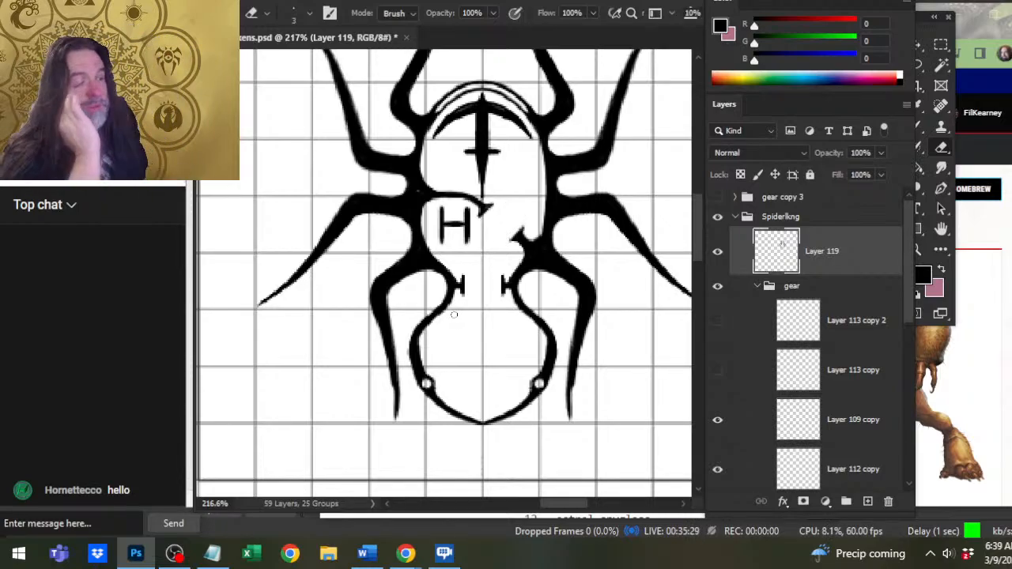
# Erase a thin white slit along the curved divider above the H on Layer 119, using size 1 Brush and Eraser.
pyautogui.press('b')
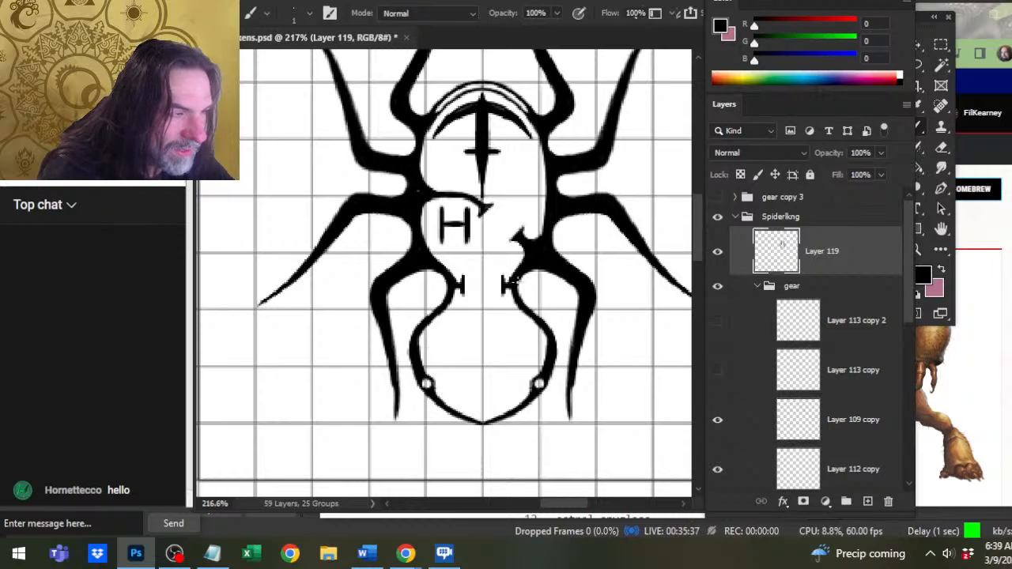
pyautogui.press('e')
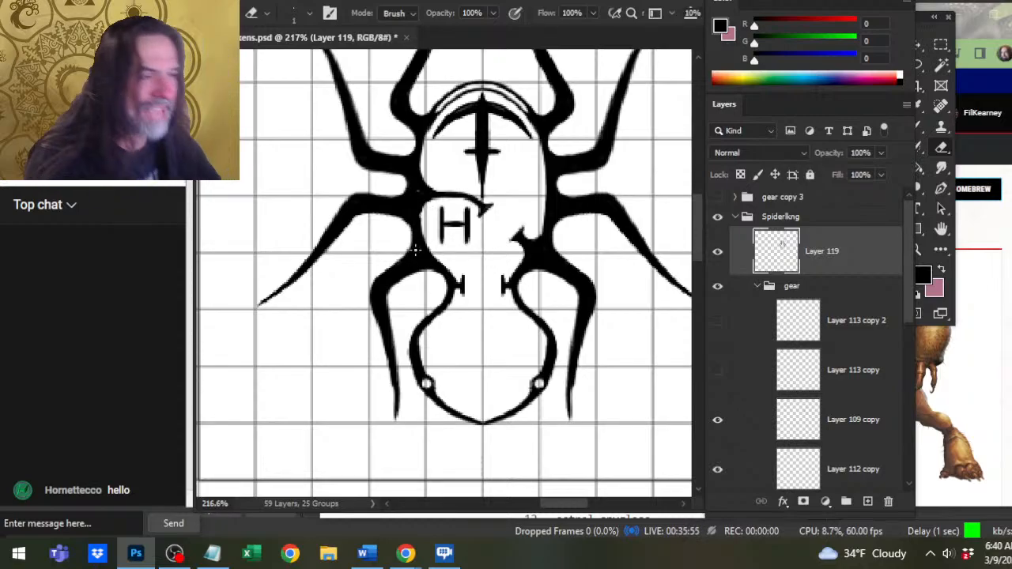
pyautogui.press('b')
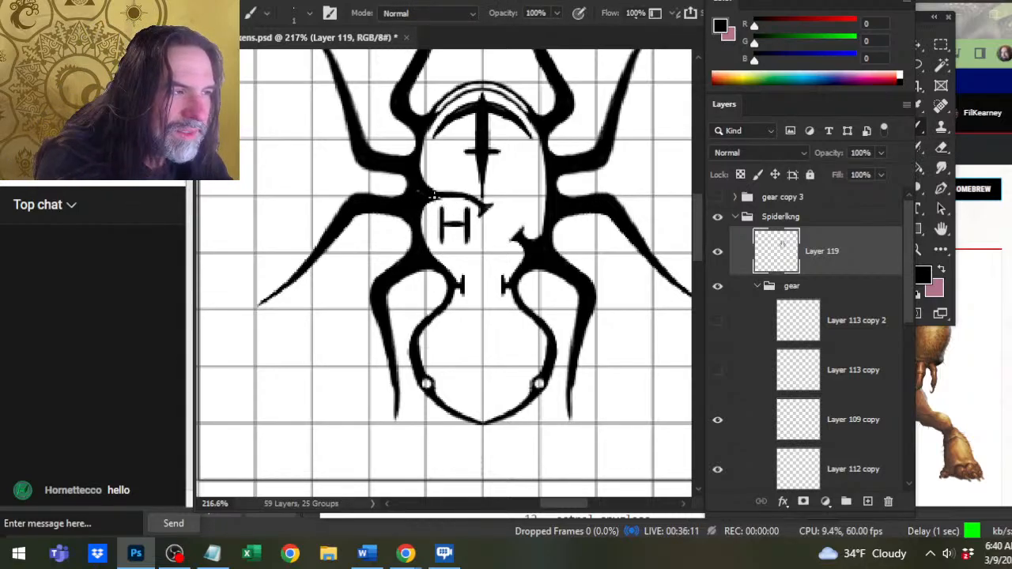
pyautogui.moveTo(432, 195)
pyautogui.mouseDown()
pyautogui.moveTo(469, 201)
pyautogui.moveTo(454, 199)
pyautogui.mouseUp()
pyautogui.press('e')
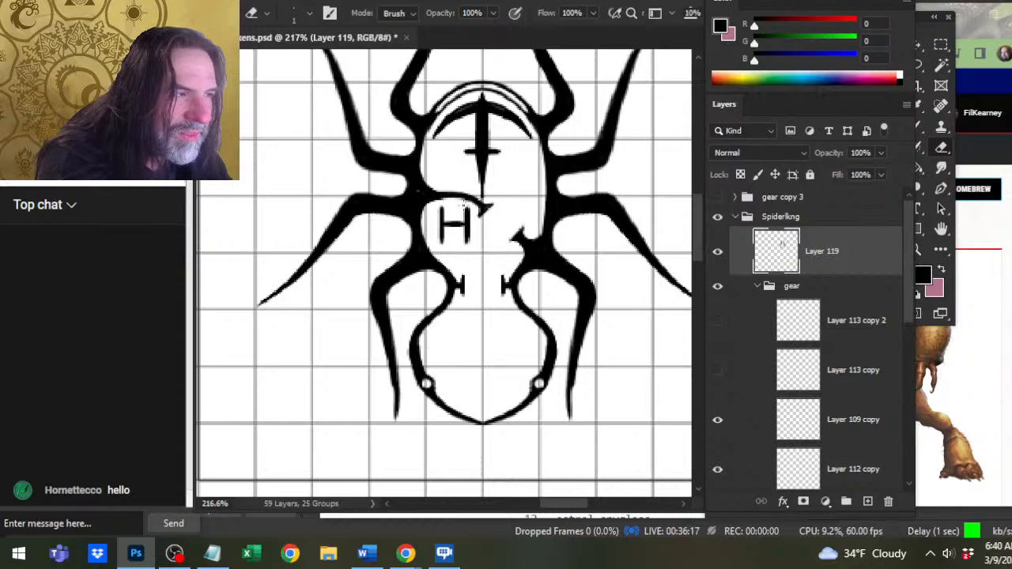
pyautogui.press('b')
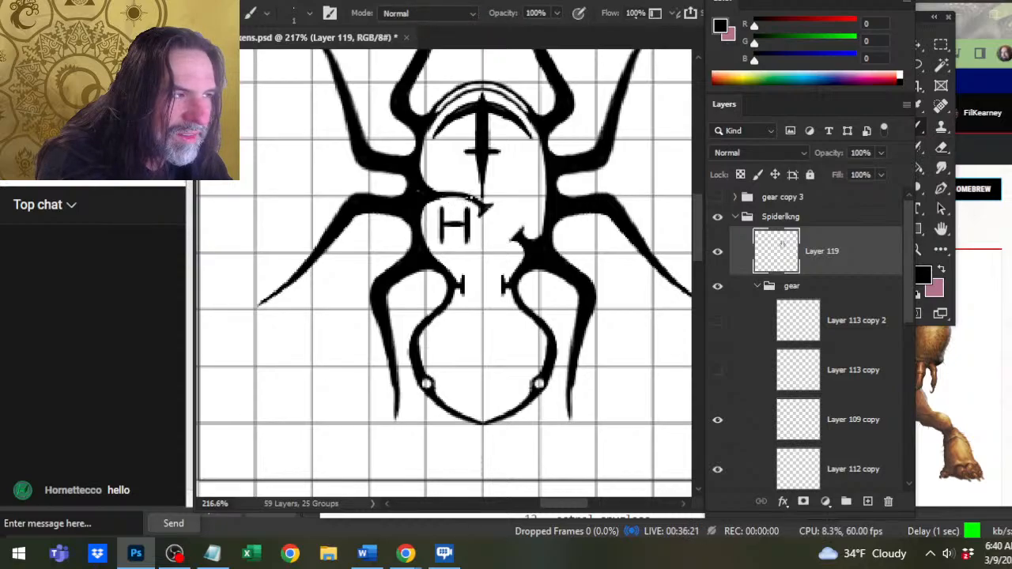
pyautogui.press('e')
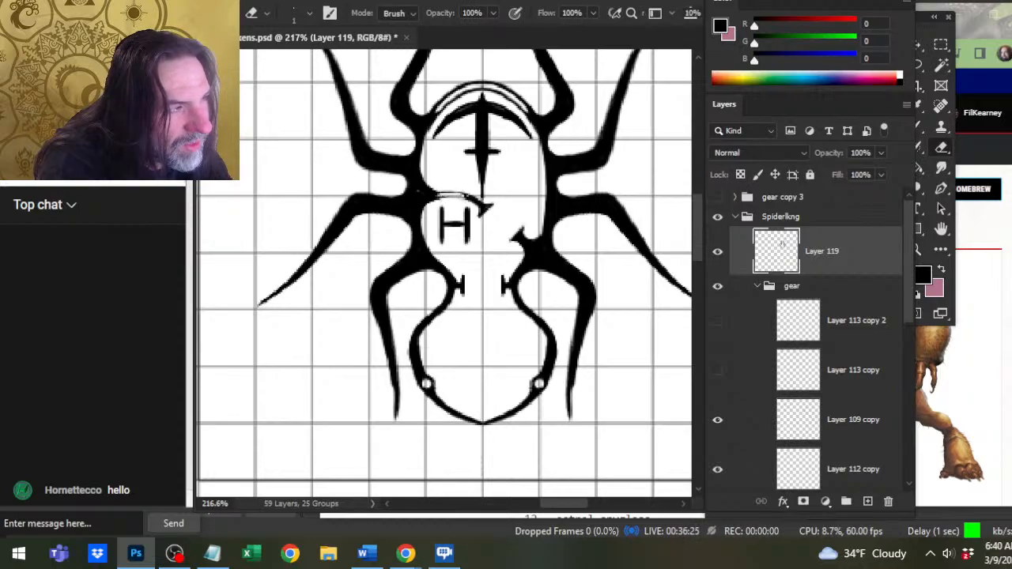
# Even out the two thin black lines bordering the divider's slit with alternating size 1 Brush and Eraser strokes.
pyautogui.press('b')
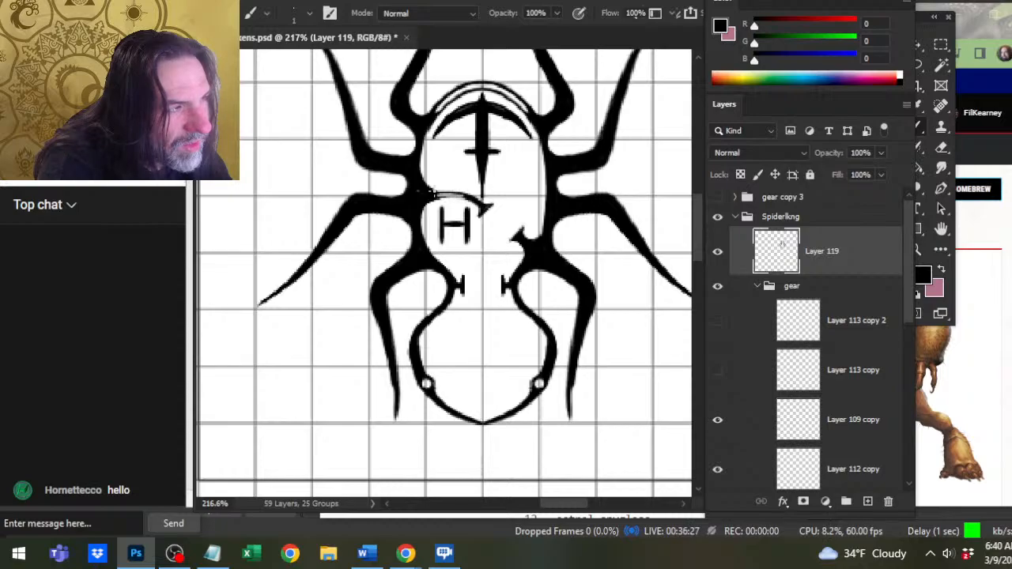
pyautogui.press('e')
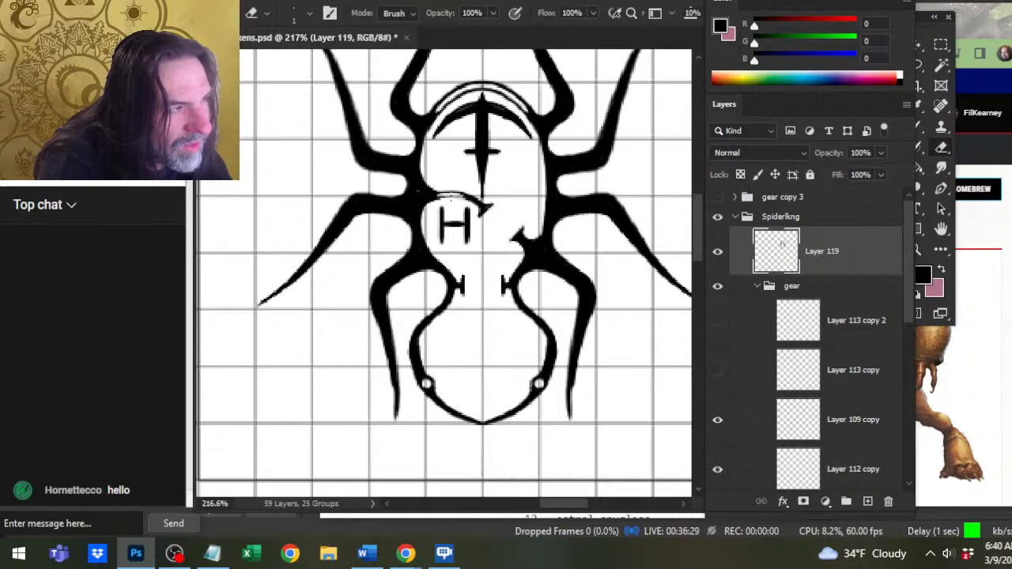
pyautogui.press('b')
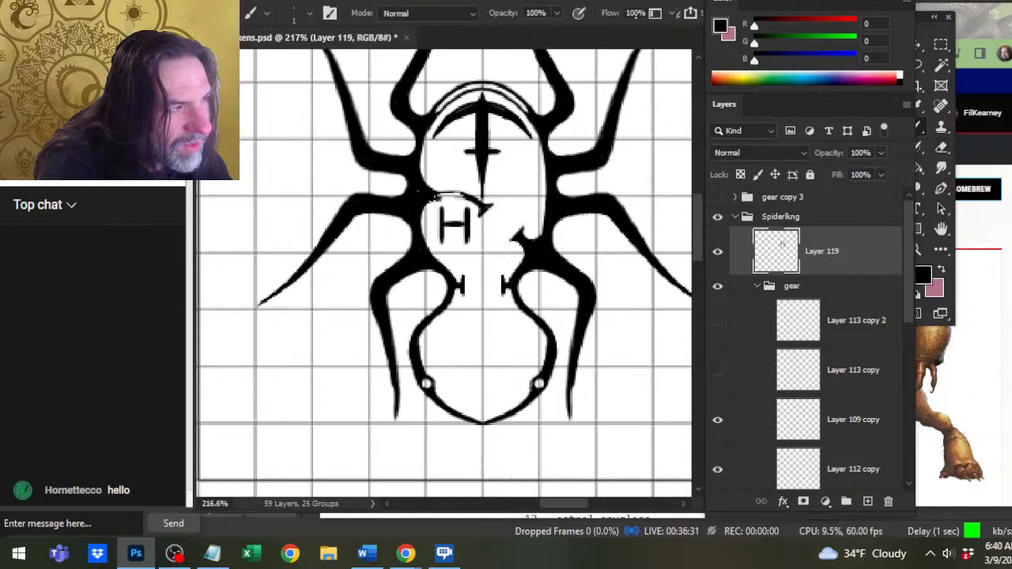
pyautogui.press('e')
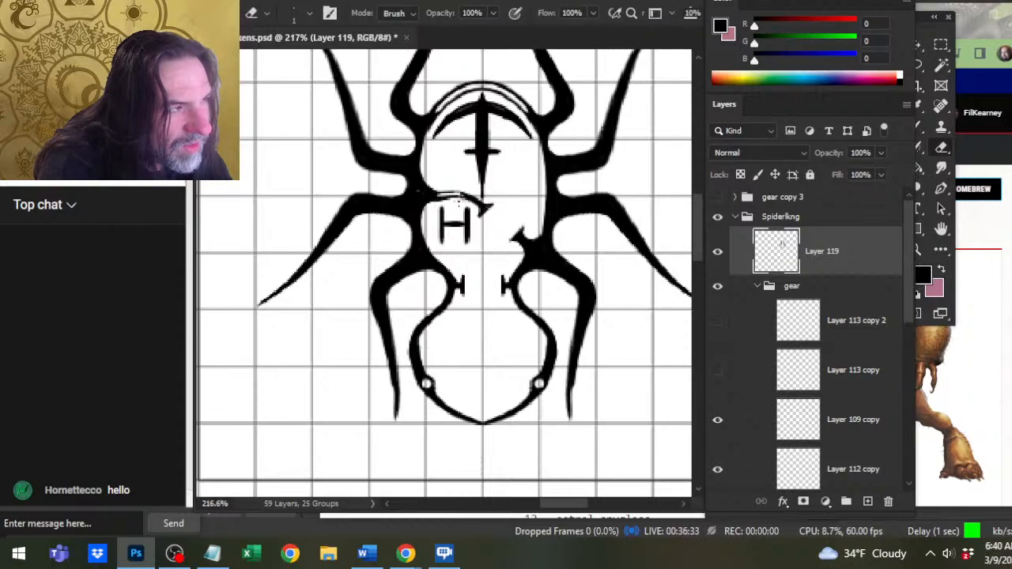
pyautogui.press('b')
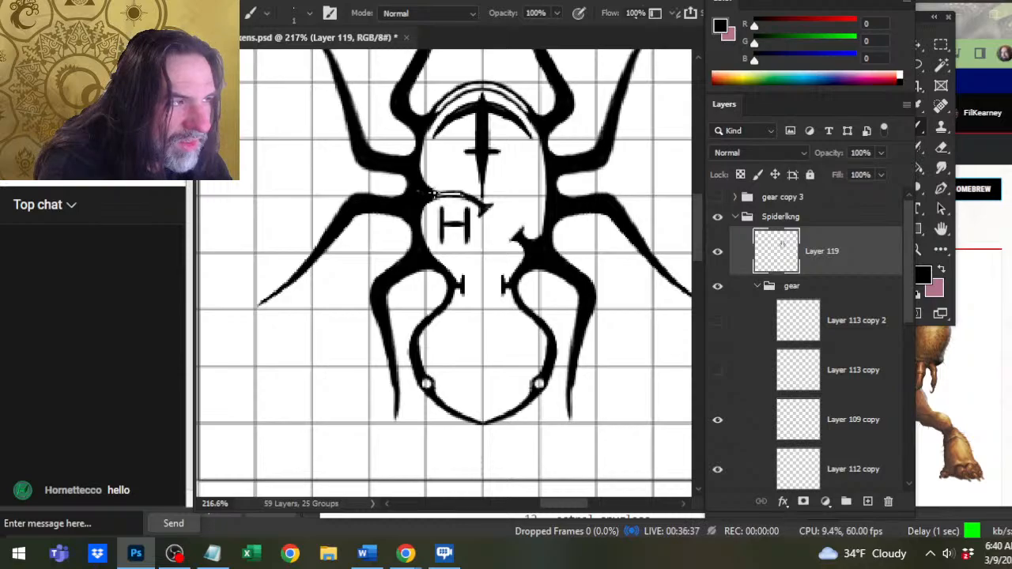
pyautogui.press('e')
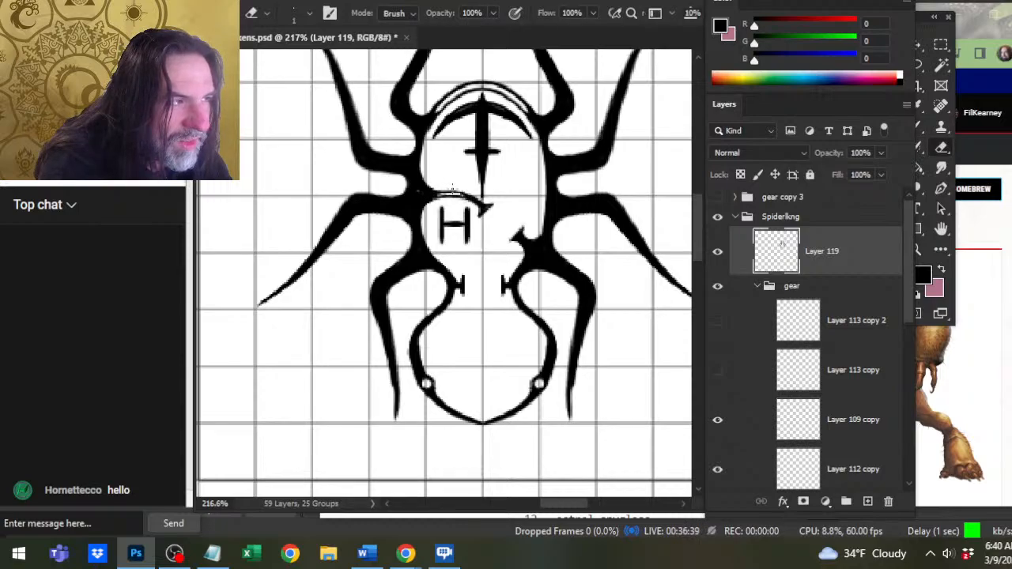
pyautogui.press('b')
pyautogui.press('e')
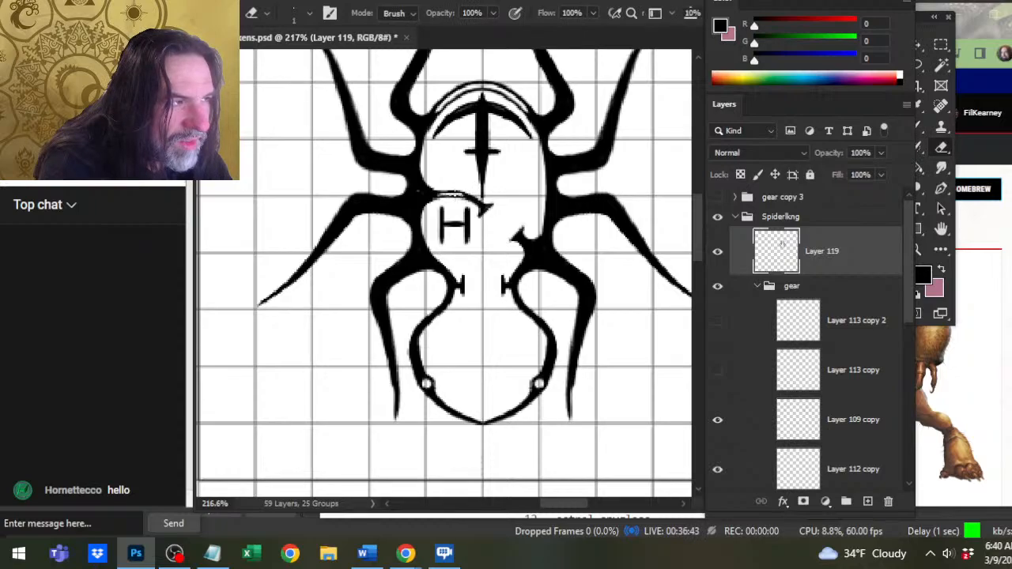
pyautogui.press('b')
pyautogui.press('e')
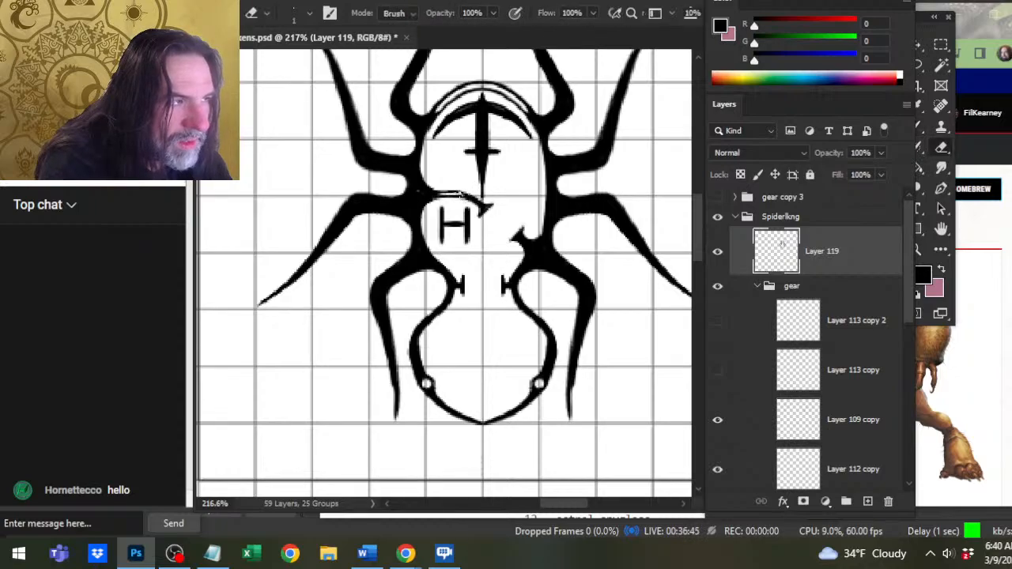
pyautogui.press('b')
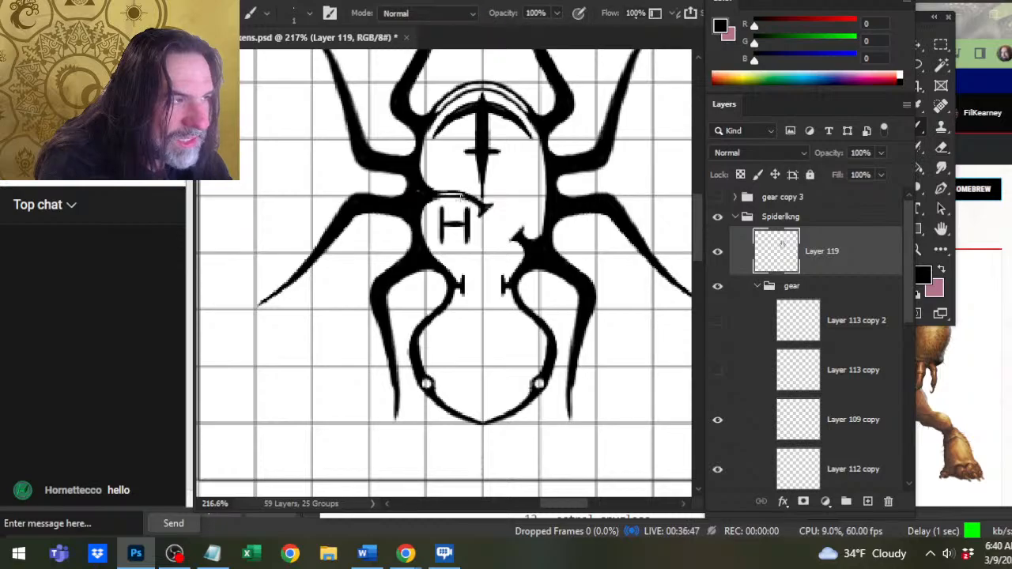
pyautogui.press('e')
pyautogui.moveTo(415, 225)
pyautogui.mouseDown()
pyautogui.moveTo(422, 246)
pyautogui.moveTo(412, 219)
pyautogui.mouseUp()
pyautogui.press('b')
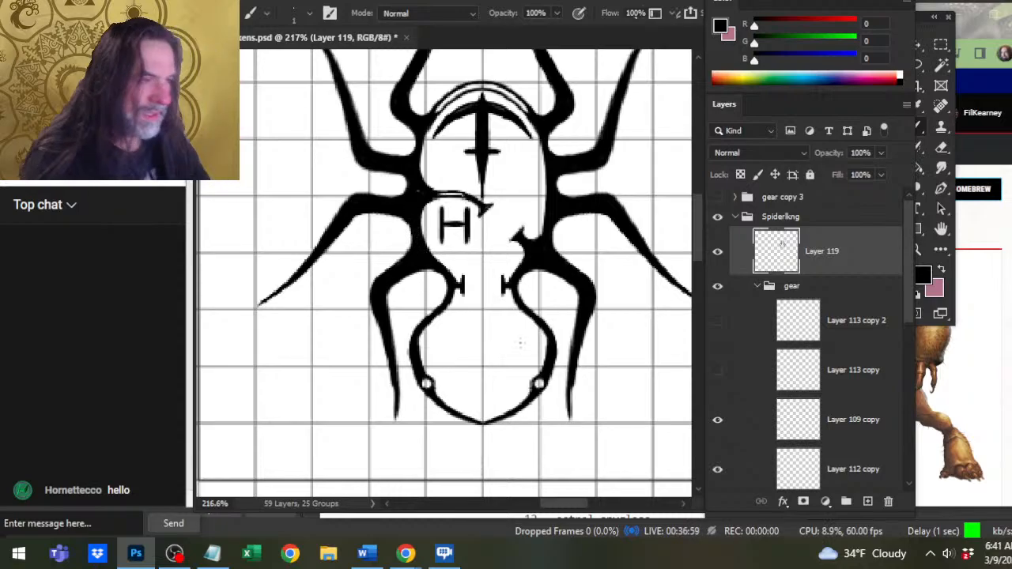
# Try brushing short dashes across the two capped openings in the spider's body, and undo them.
pyautogui.press('z')
pyautogui.moveTo(549, 299); pyautogui.dragTo(499, 320)
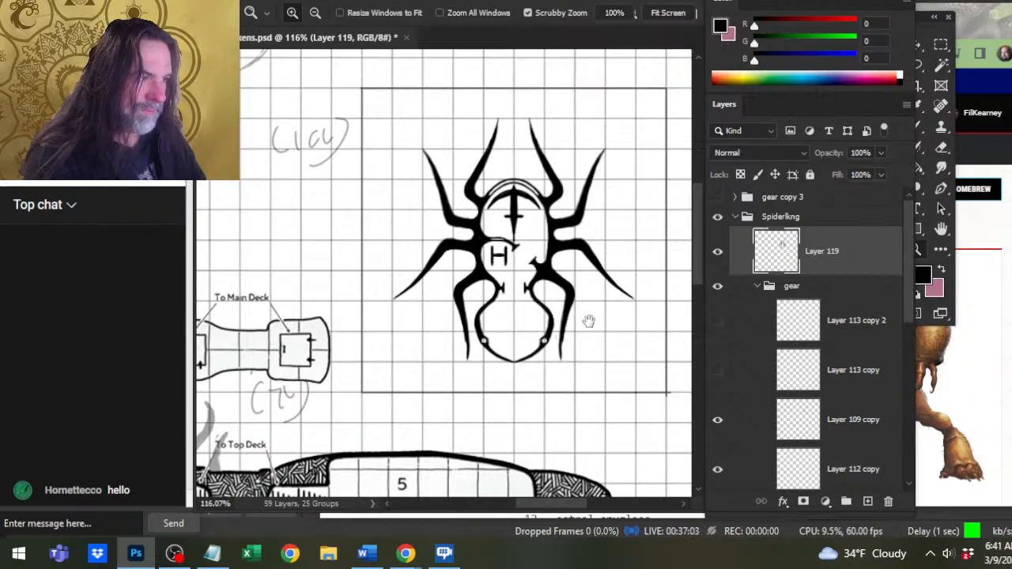
pyautogui.moveTo(588, 321); pyautogui.dragTo(503, 277)
pyautogui.press('b')
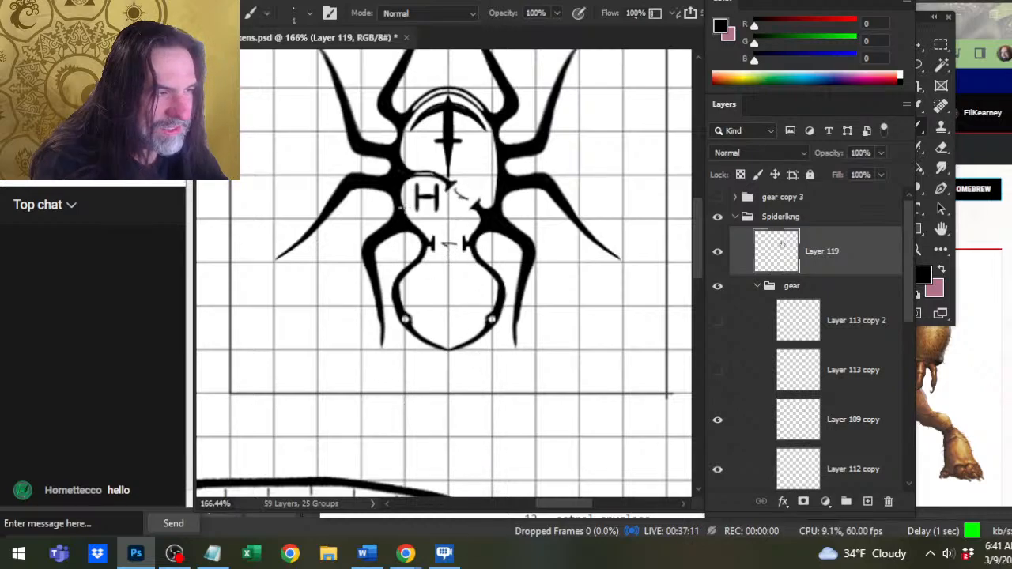
pyautogui.hotkey('ctrl', 'z')
pyautogui.hotkey('ctrl', 'z')
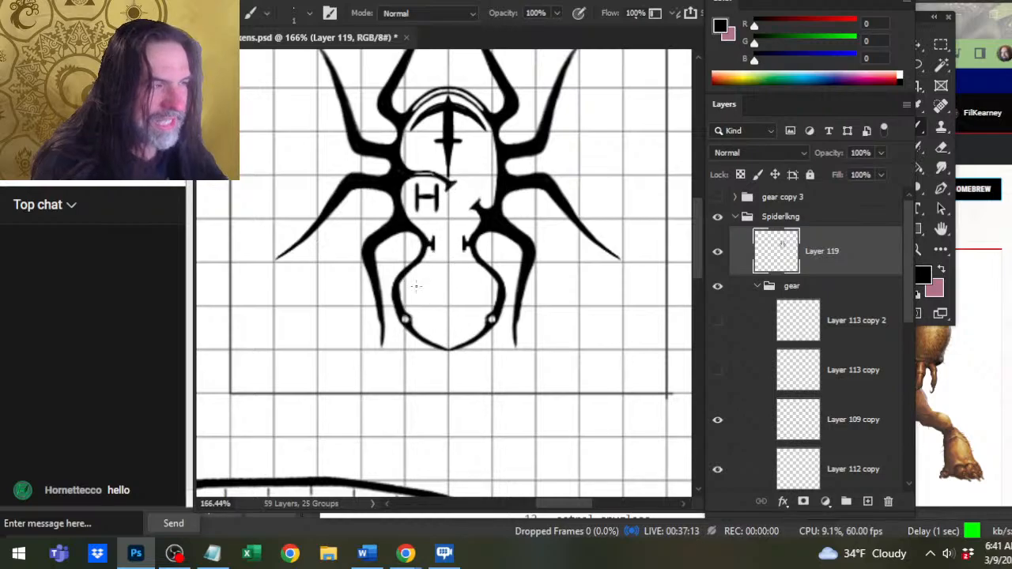
# Try sketching a rounded chamber outline around the H area across the mid-body, and undo the strokes.
pyautogui.moveTo(470, 206); pyautogui.dragTo(443, 205)
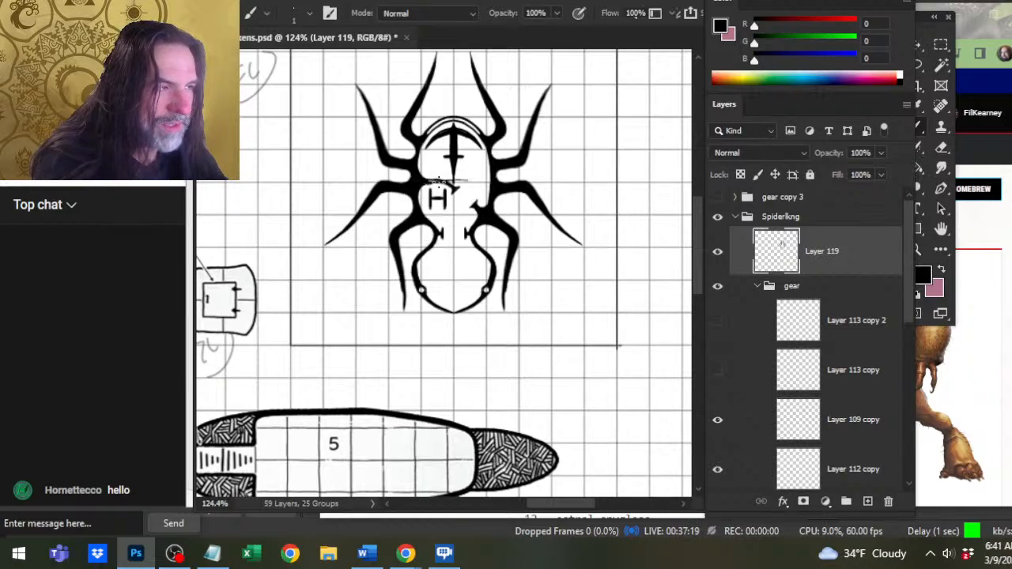
pyautogui.moveTo(472, 179); pyautogui.dragTo(491, 193)
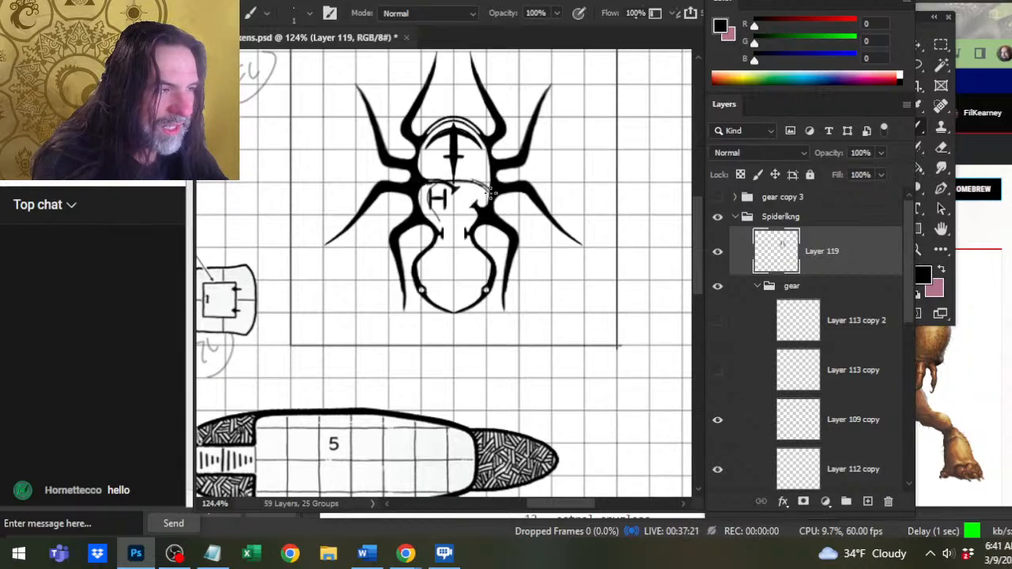
pyautogui.moveTo(427, 197)
pyautogui.mouseDown()
pyautogui.moveTo(480, 272)
pyautogui.moveTo(449, 244)
pyautogui.mouseUp()
pyautogui.hotkey('ctrl', 'z')
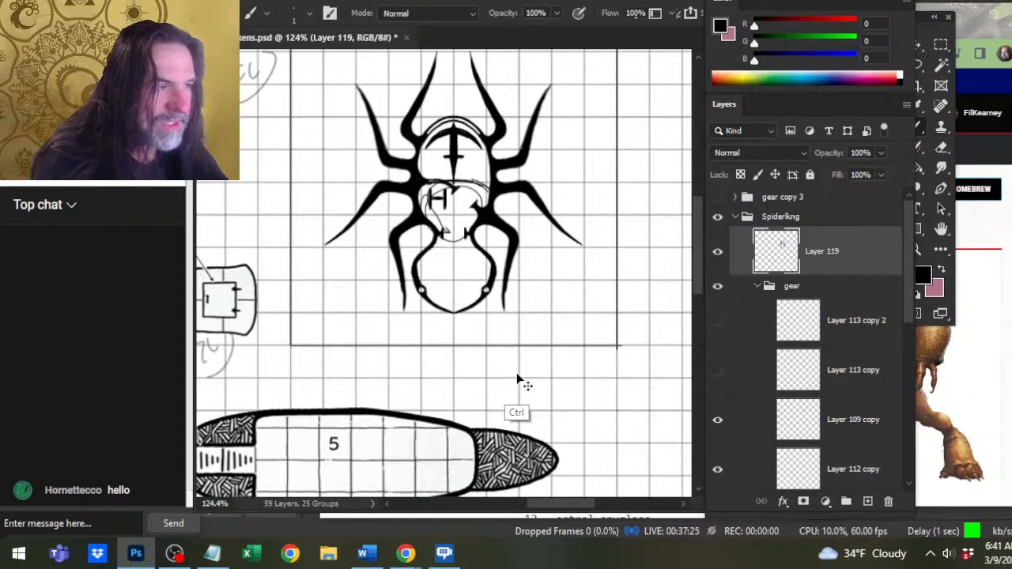
pyautogui.hotkey('ctrl', 'z')
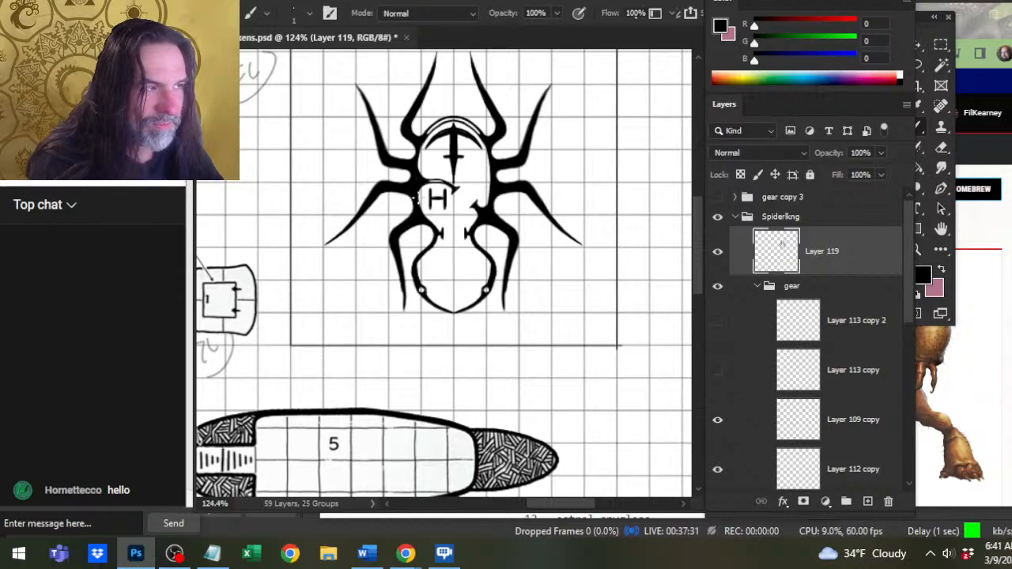
# Thicken and even out the black lines around the slit above the H, alternating size 2 Brush and size 1 Eraser strokes.
pyautogui.press('z')
pyautogui.click(448, 187)
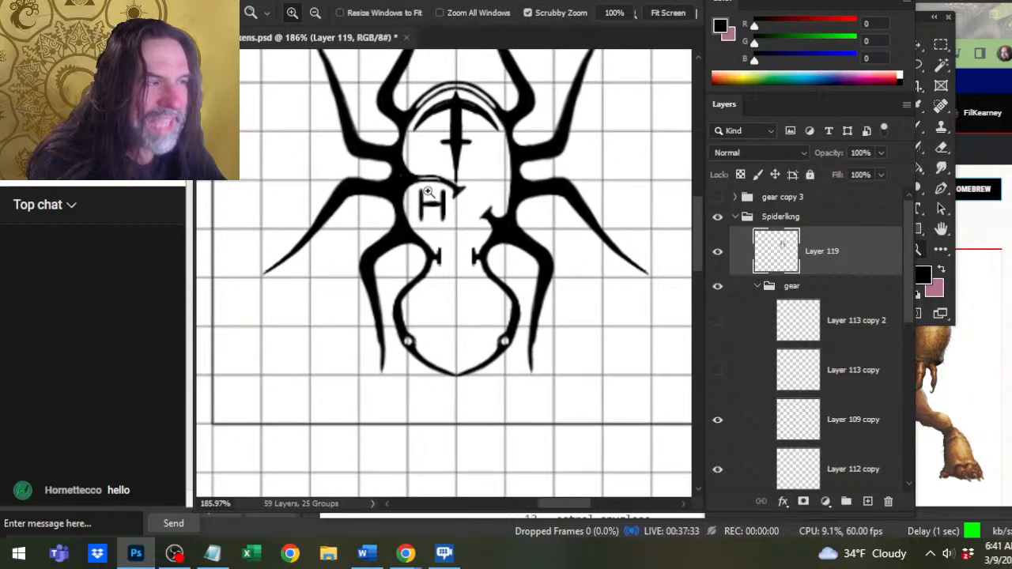
pyautogui.press('e')
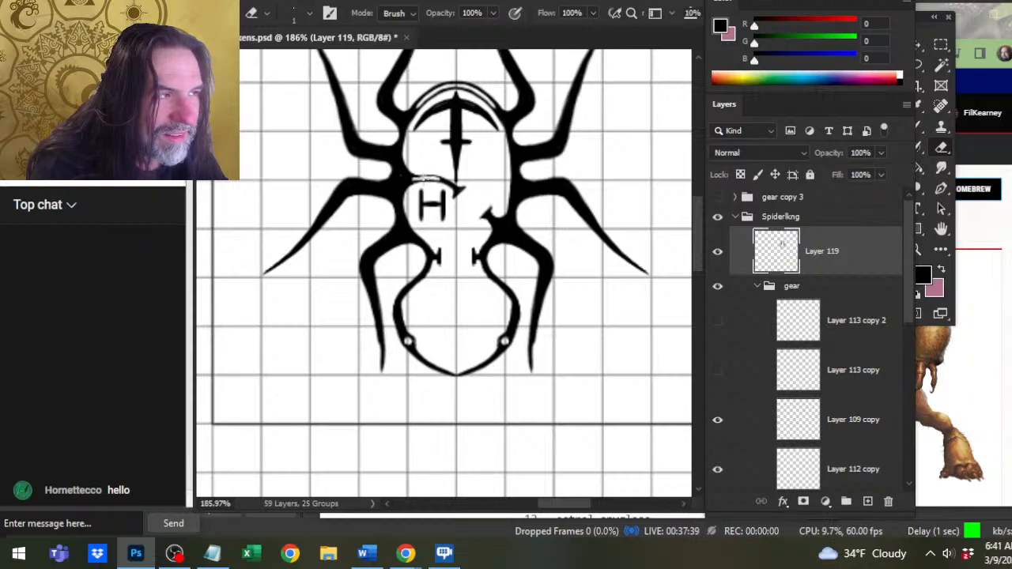
pyautogui.press('b')
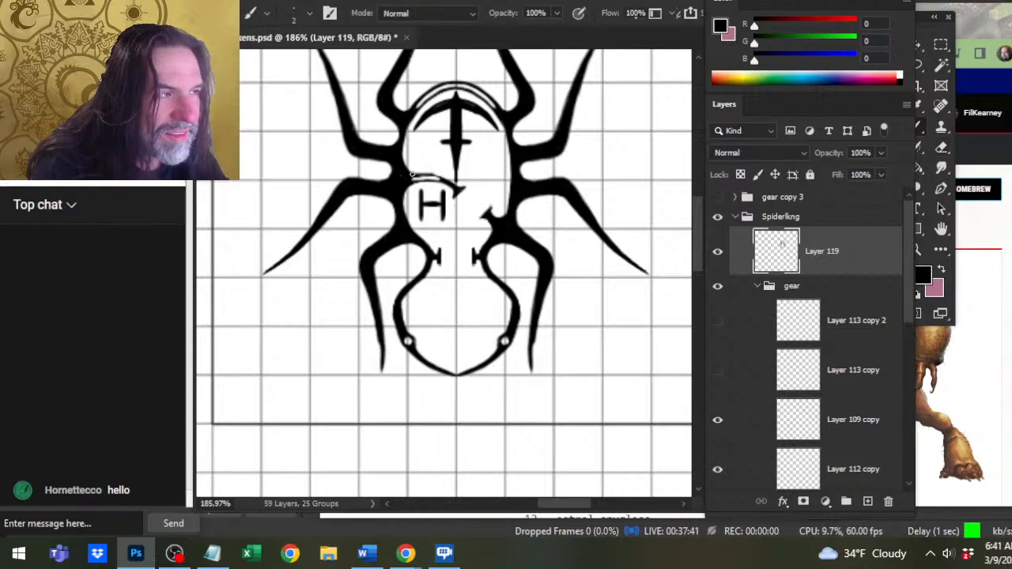
pyautogui.press('e')
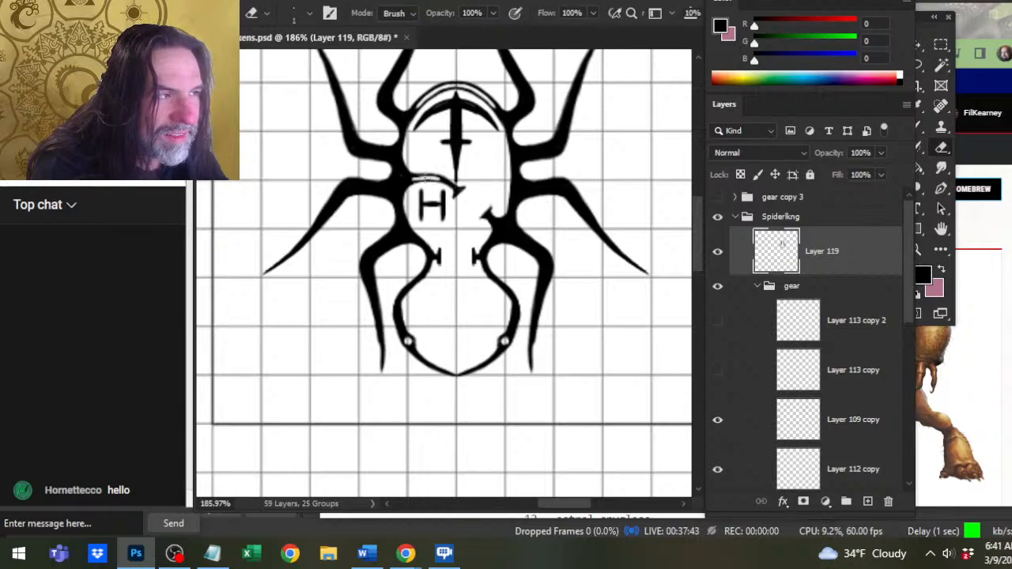
pyautogui.press('b')
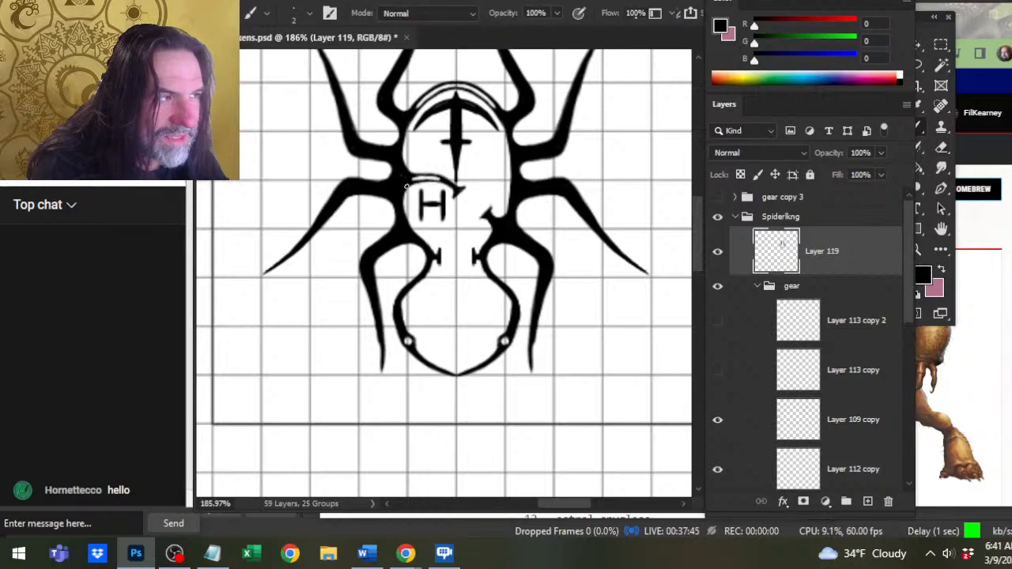
pyautogui.press('e')
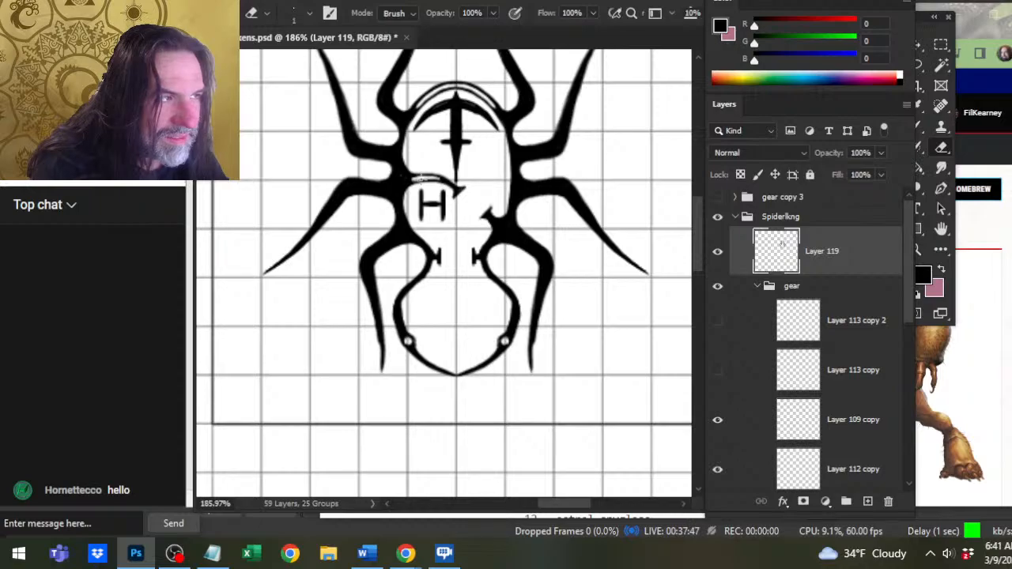
pyautogui.press('b')
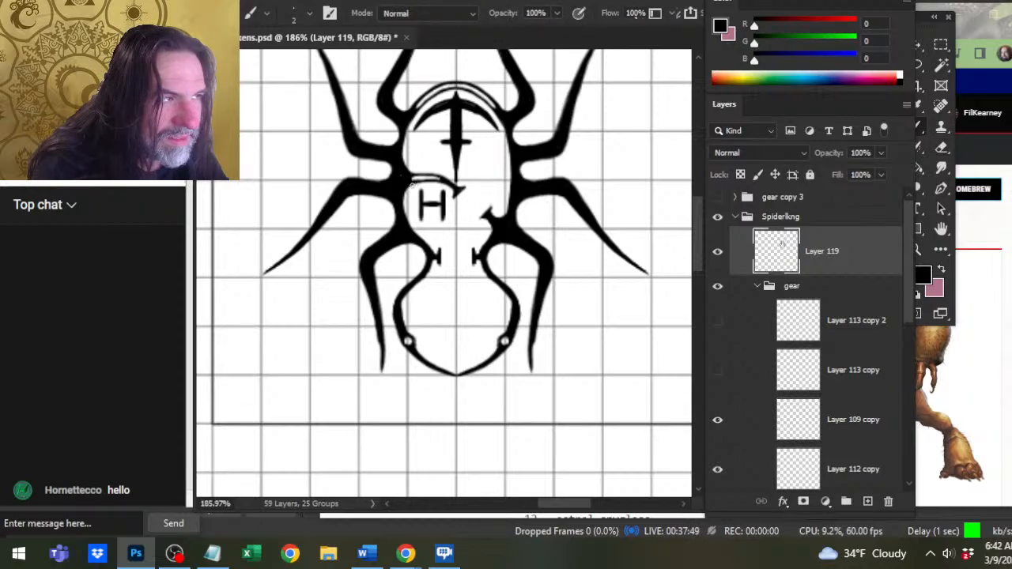
pyautogui.press('e')
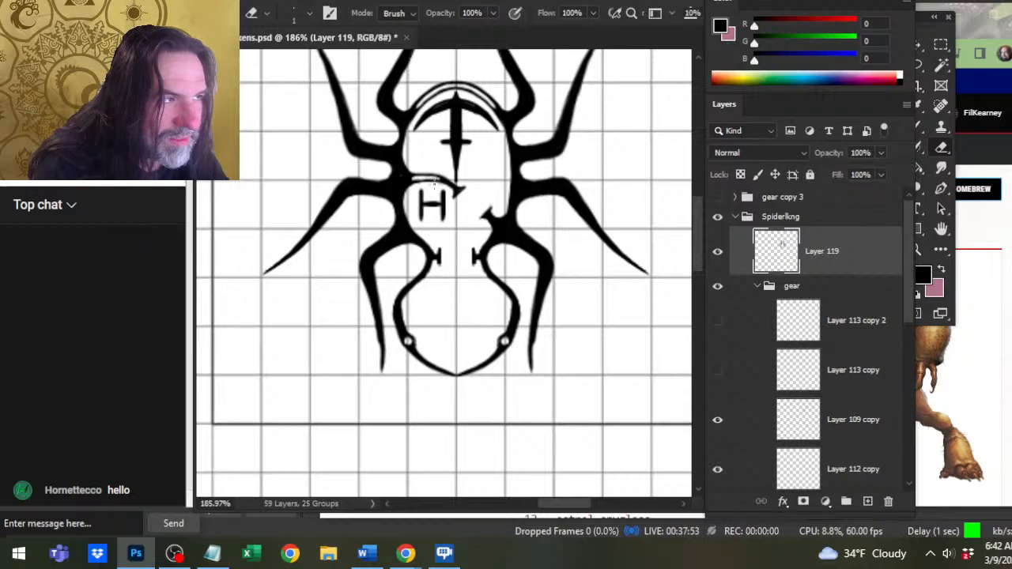
pyautogui.press('b')
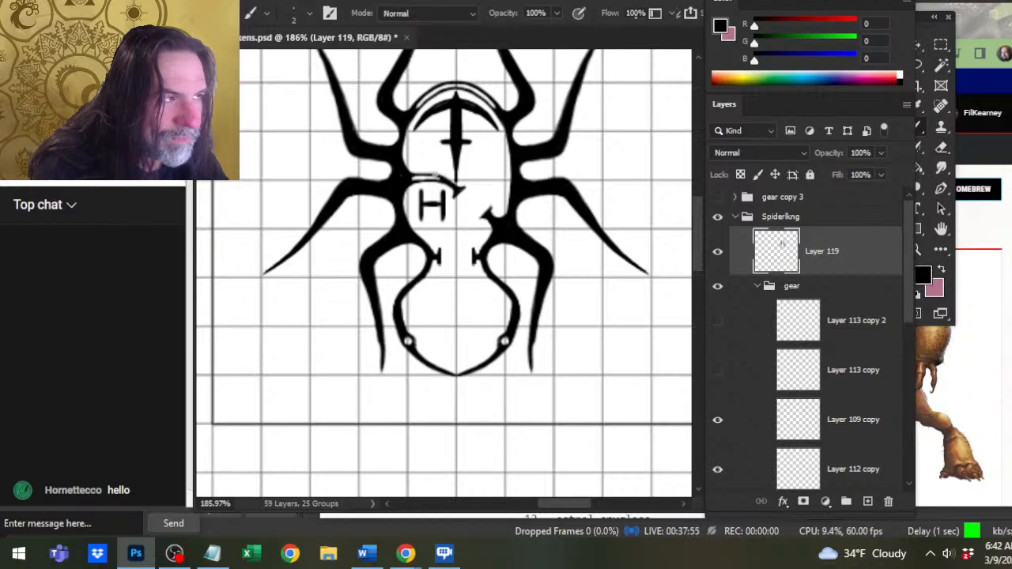
# Clean up the remaining rough edges of the curved divider above the H with the size 1 Eraser and Brush.
pyautogui.press('e')
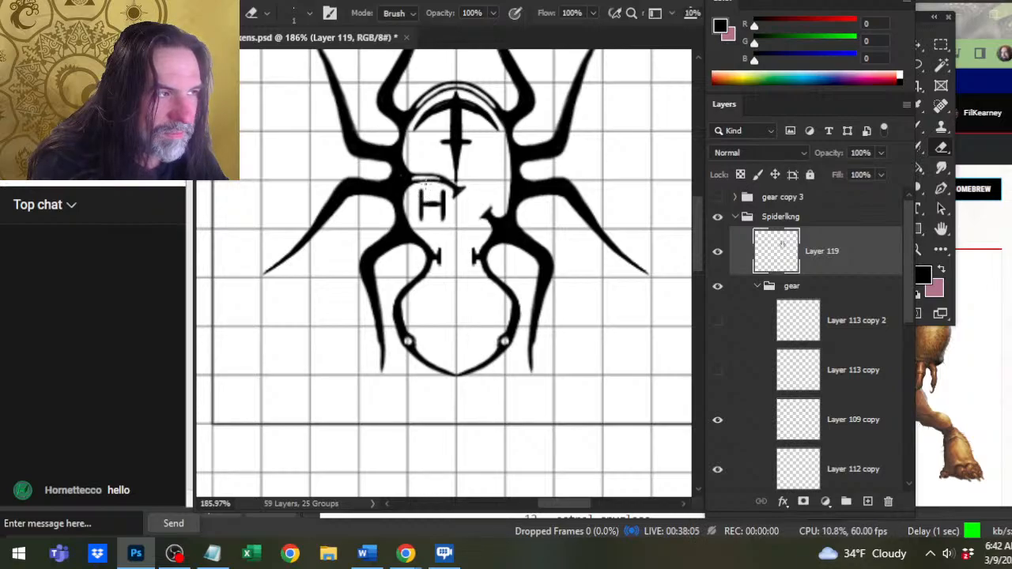
pyautogui.press('b')
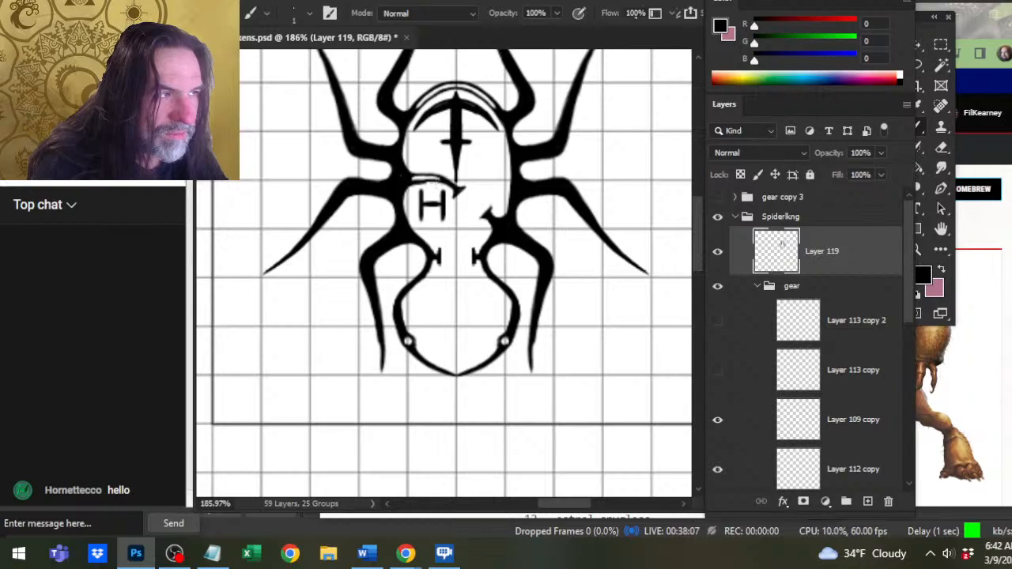
pyautogui.press('e')
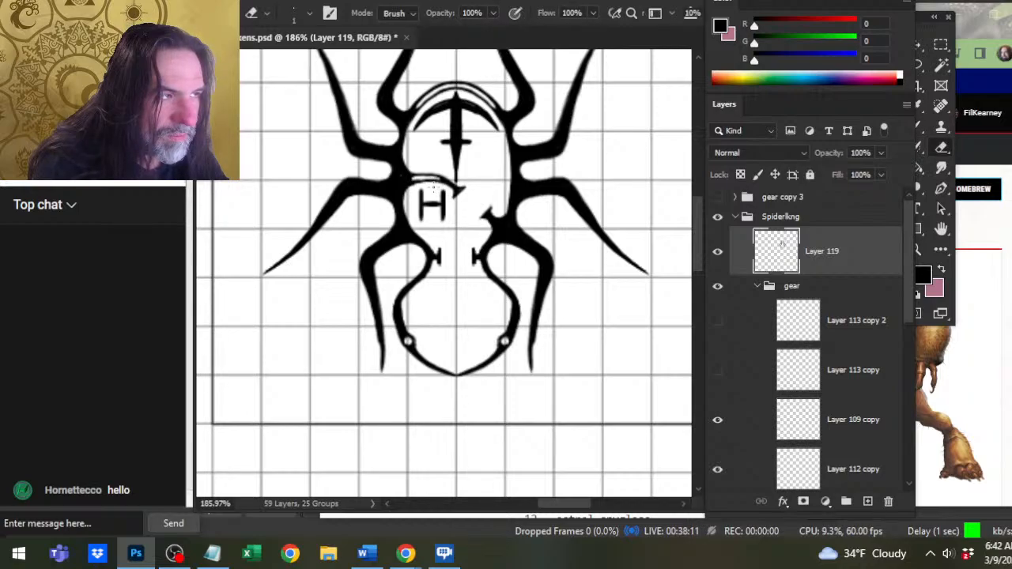
pyautogui.press('z')
pyautogui.moveTo(414, 186); pyautogui.dragTo(452, 204)
pyautogui.press('e')
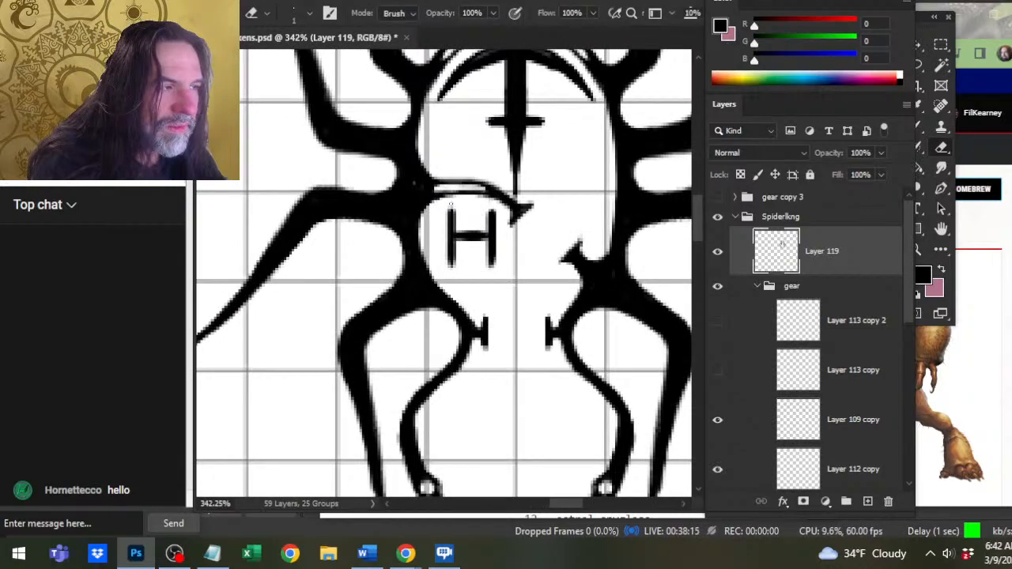
pyautogui.press('z')
pyautogui.moveTo(504, 220)
pyautogui.mouseDown()
pyautogui.moveTo(416, 219)
pyautogui.moveTo(500, 230)
pyautogui.mouseUp()
pyautogui.press('b')
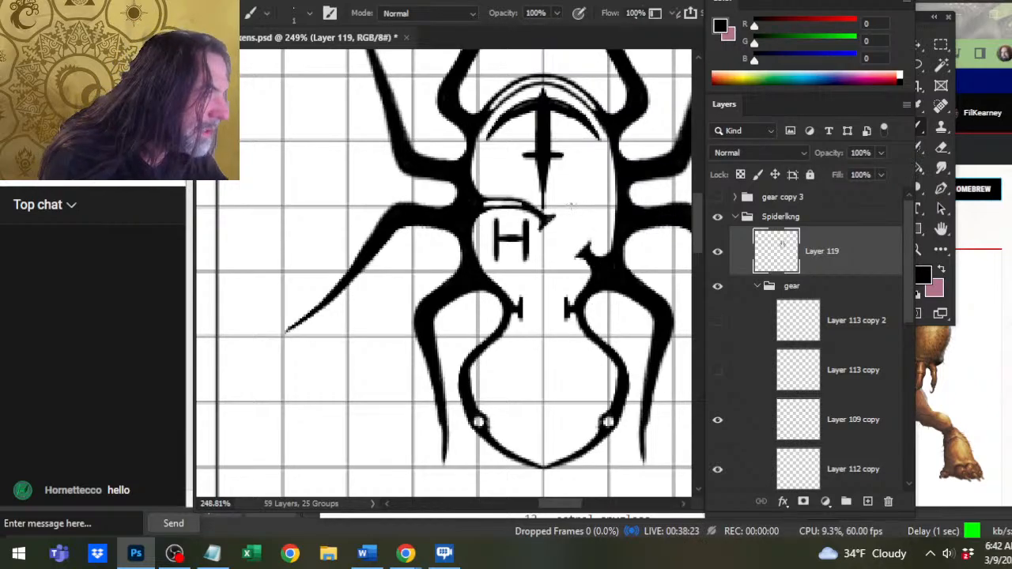
# Save the craft tokens document.
pyautogui.press('z')
pyautogui.moveTo(597, 321); pyautogui.dragTo(518, 311)
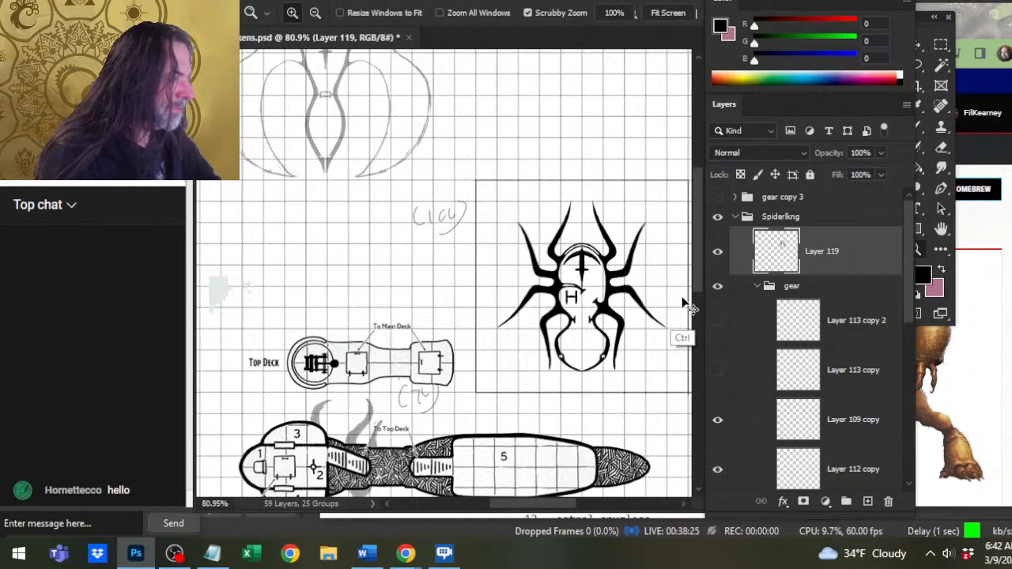
pyautogui.hotkey('ctrl', 's')
# Collapse the Spiderlkng group and its gear subgroup, and hide the whole spider craft.
pyautogui.moveTo(567, 287); pyautogui.dragTo(495, 248)
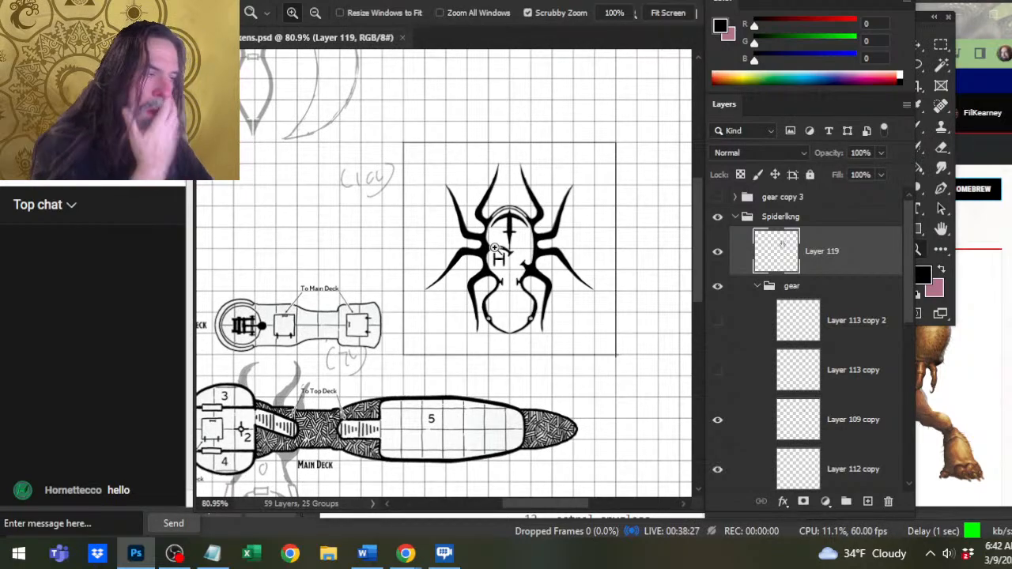
pyautogui.click(757, 286)
pyautogui.click(736, 216)
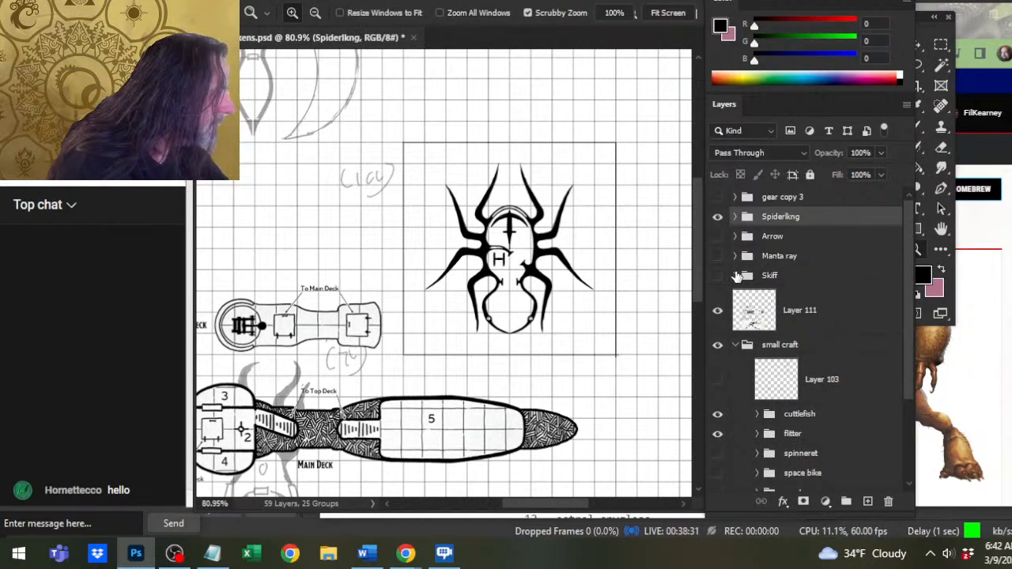
pyautogui.click(716, 217)
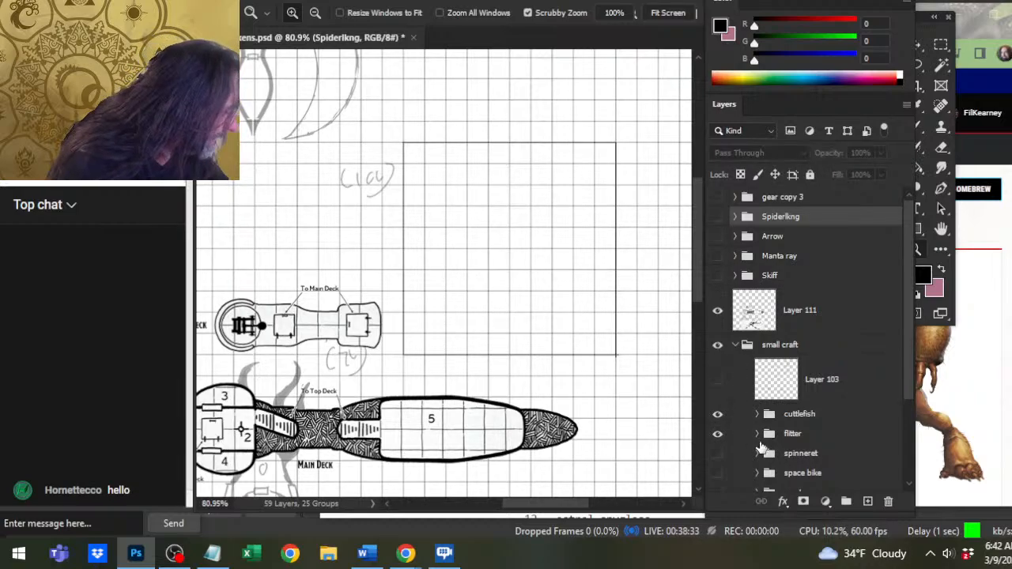
# Move the flitter group's grey sketch into the empty square frame and nudge it left until it is centred.
pyautogui.click(802, 436)
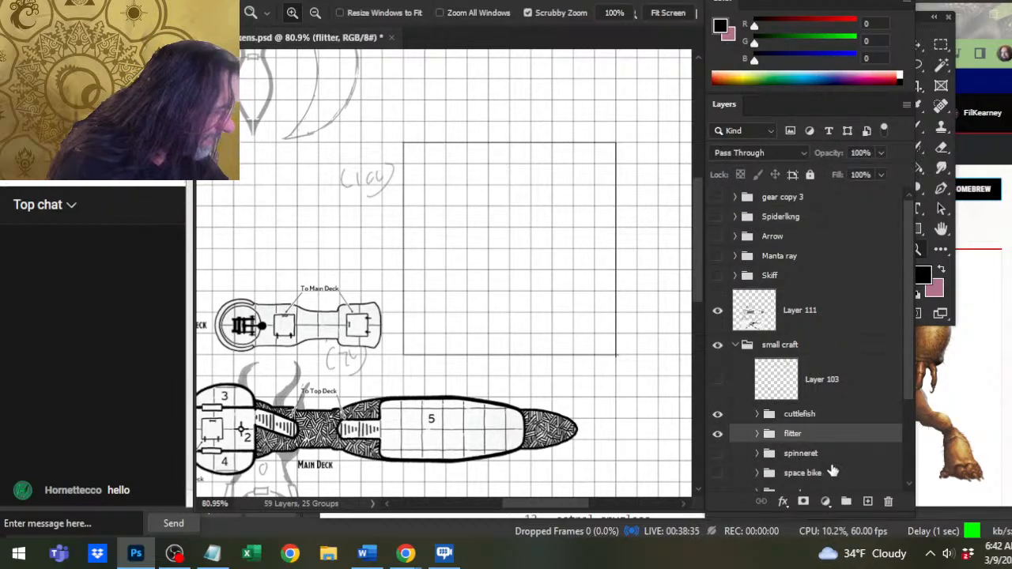
pyautogui.press('v')
pyautogui.moveTo(332, 128); pyautogui.dragTo(474, 273)
pyautogui.moveTo(457, 223); pyautogui.dragTo(535, 273)
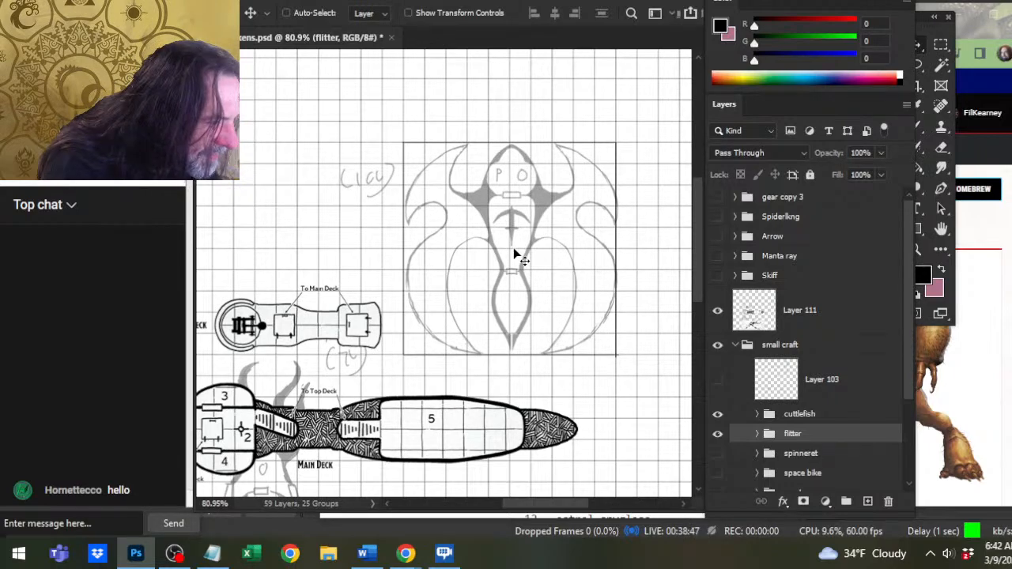
pyautogui.press('Left')
pyautogui.press('Left')
pyautogui.press('Left')
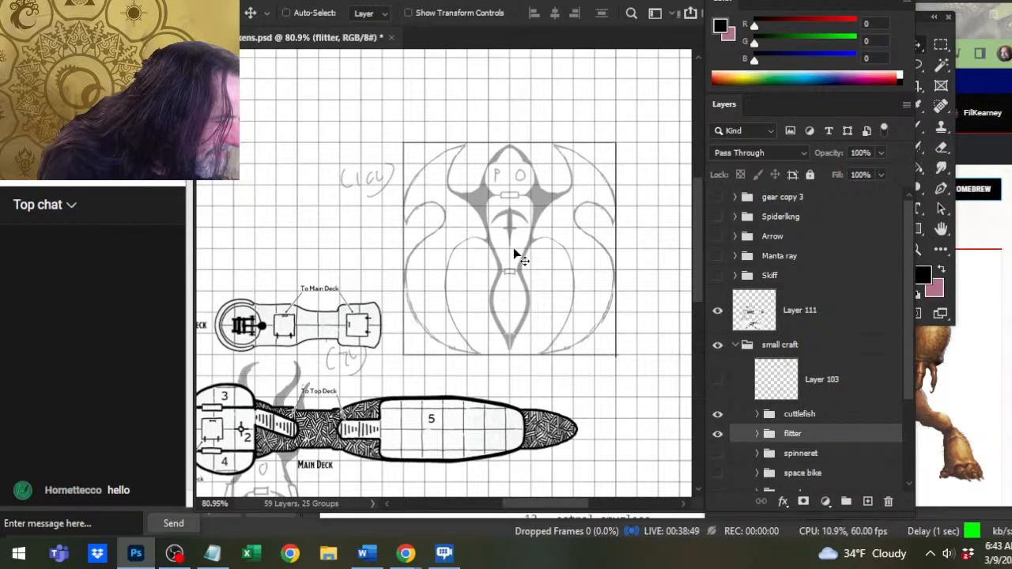
pyautogui.press('Left')
pyautogui.press('Left')
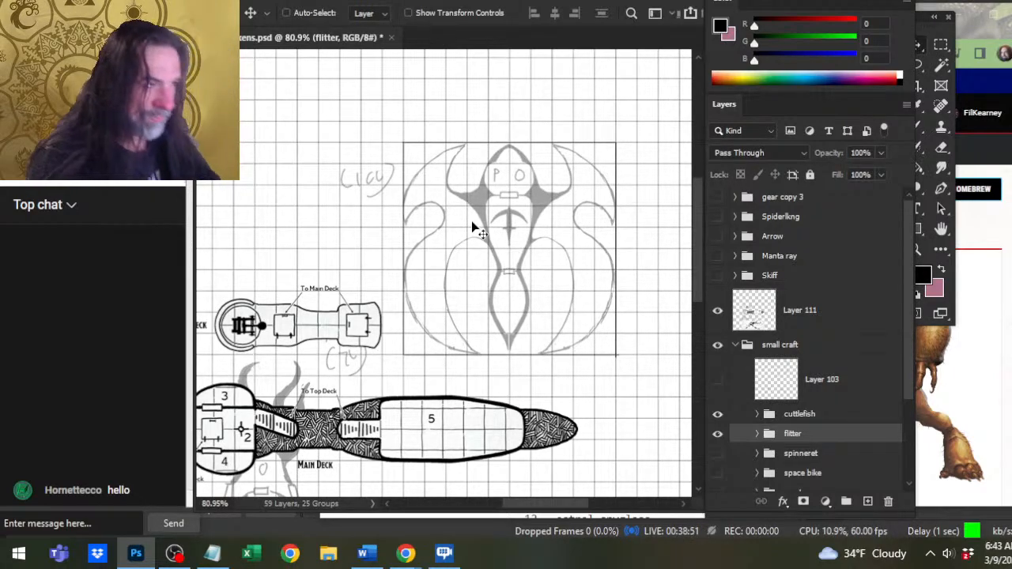
# Add a new blank layer directly above the Spiderlkng group.
pyautogui.press('z')
pyautogui.click(520, 278)
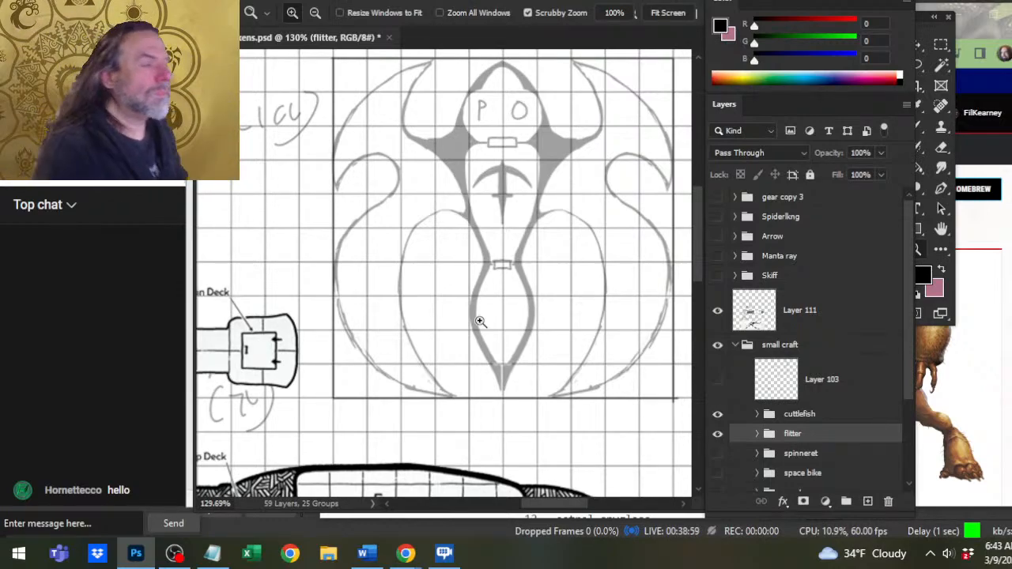
pyautogui.moveTo(520, 255); pyautogui.dragTo(480, 294)
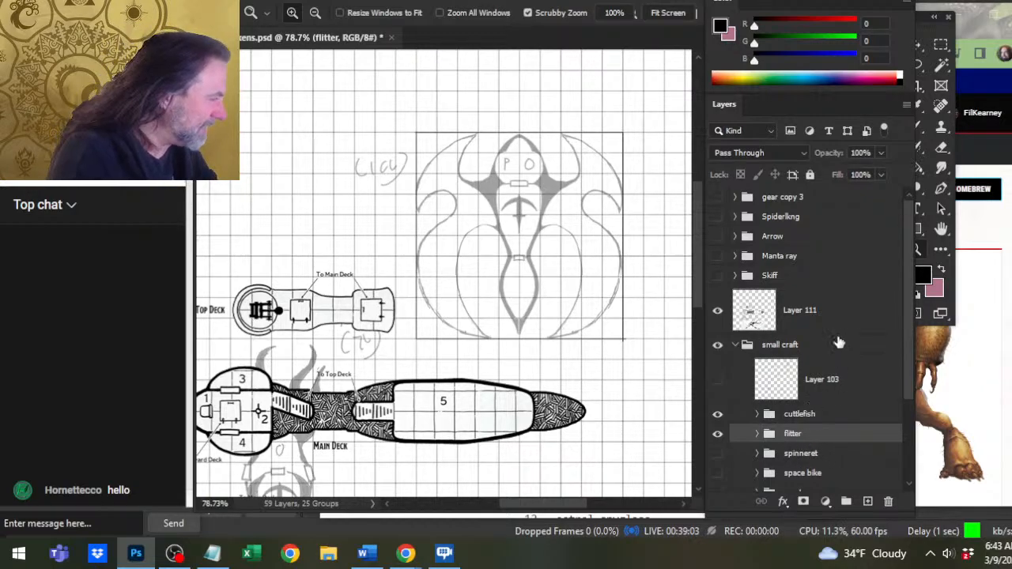
pyautogui.click(845, 223)
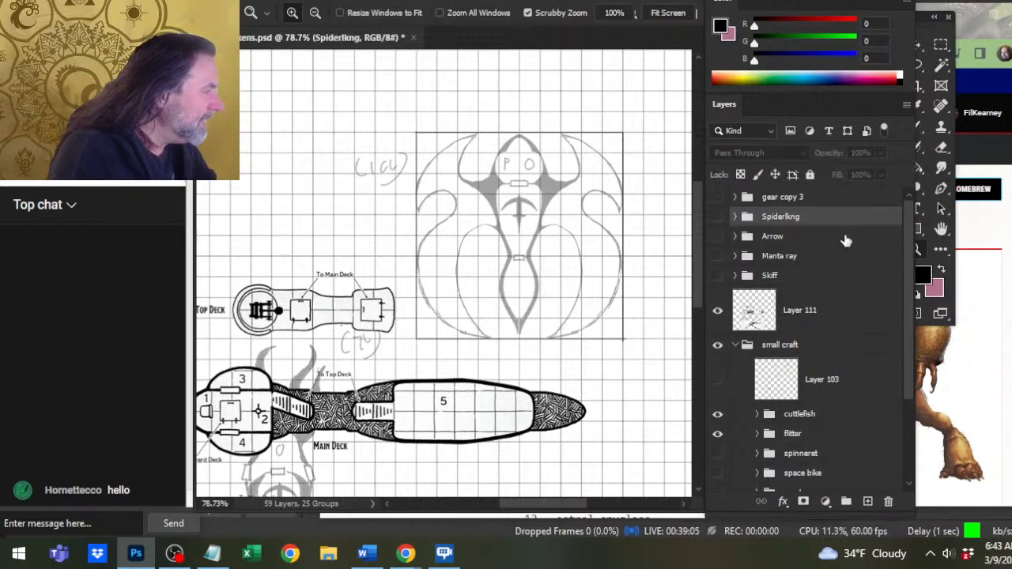
pyautogui.click(865, 500)
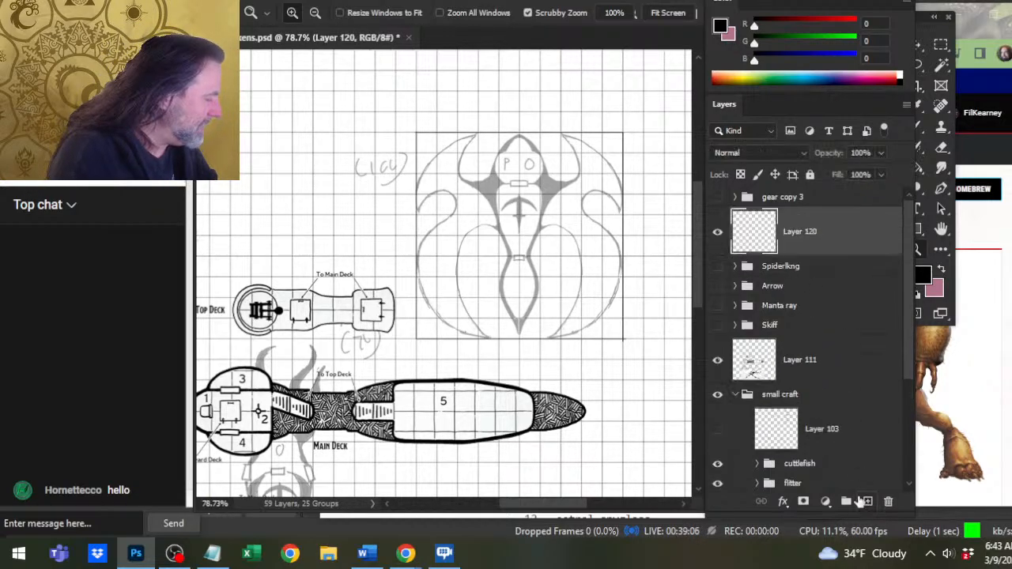
# Duplicate the gear copy 3 group as gear copy 4, and show gear copy 3.
pyautogui.rightClick(840, 204)
pyautogui.click(901, 36)
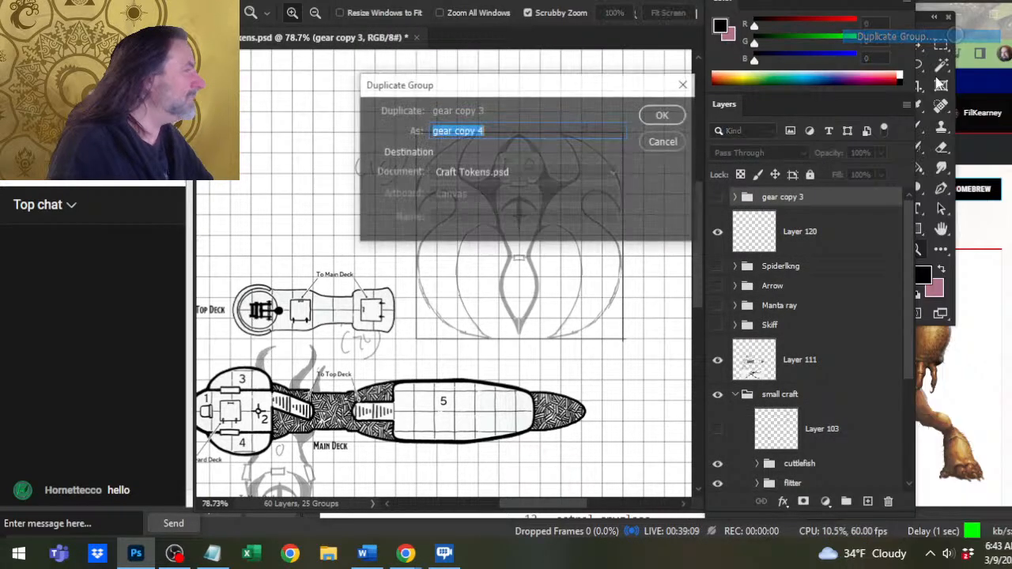
pyautogui.press('Return')
pyautogui.click(717, 217)
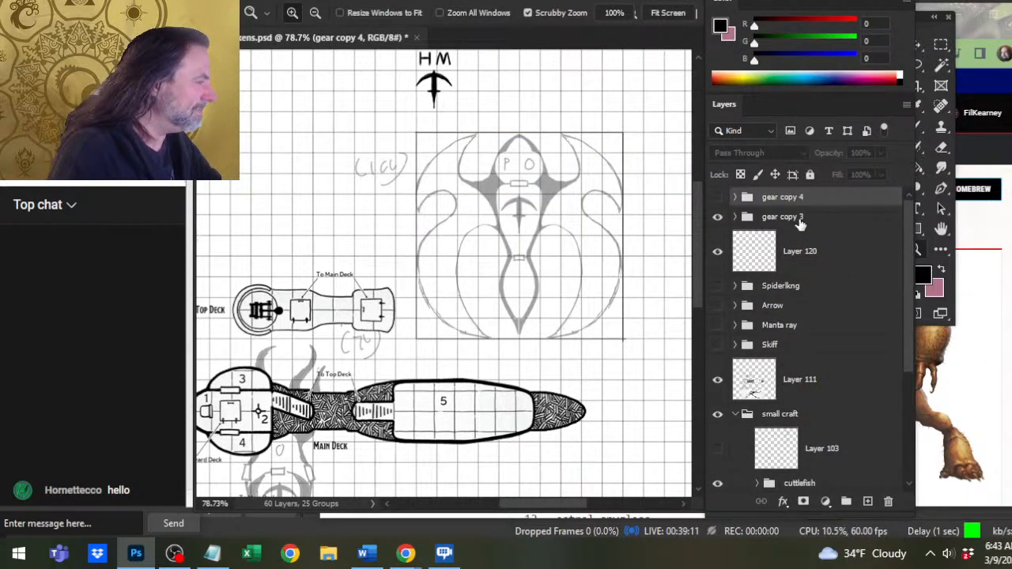
# Group gear copy 3 with Layer 120 and name the group flitter.
pyautogui.click(799, 220)
pyautogui.keyDown('shift'); pyautogui.click(800, 255); pyautogui.keyUp('shift')
pyautogui.hotkey('ctrl', 'g')
pyautogui.doubleClick(776, 217)
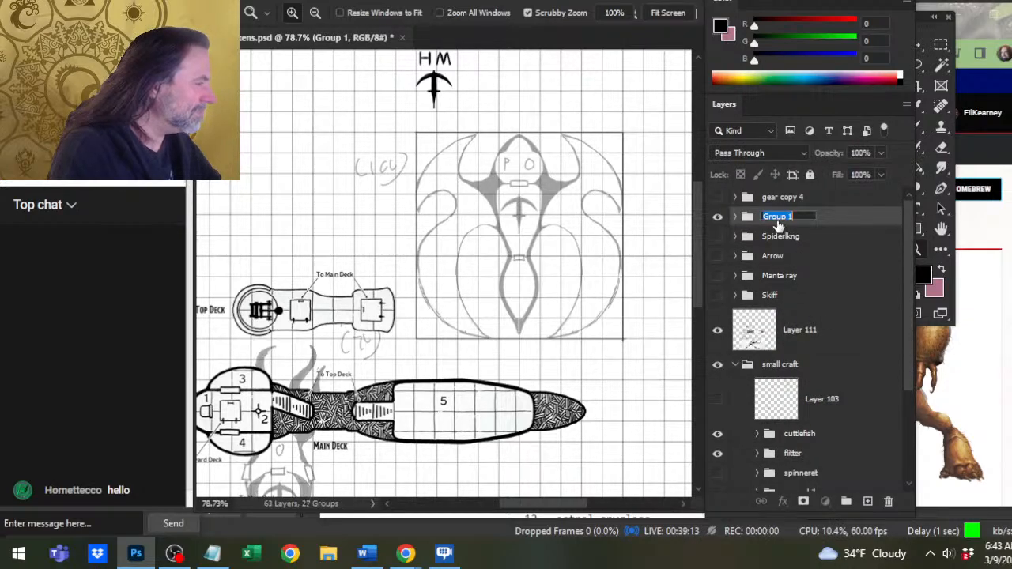
pyautogui.write('flitter')
pyautogui.press('Return')
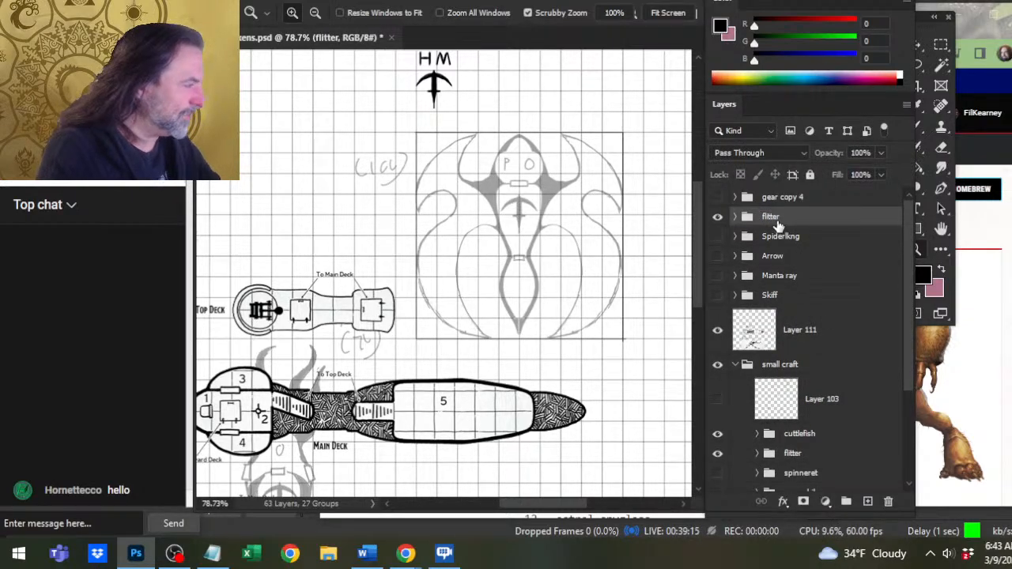
# Move the gear copy 3 marks from above the frame onto the centre of the flitter sketch, over its grey ballista.
pyautogui.click(735, 217)
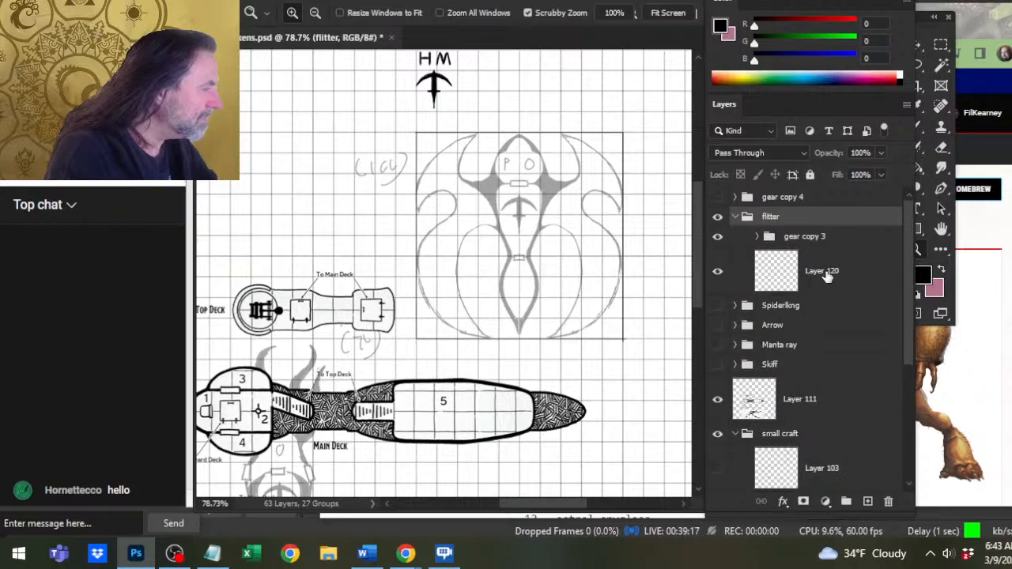
pyautogui.click(804, 242)
pyautogui.scroll(-2, 601, 276)
pyautogui.press('v')
pyautogui.moveTo(564, 219); pyautogui.dragTo(624, 301)
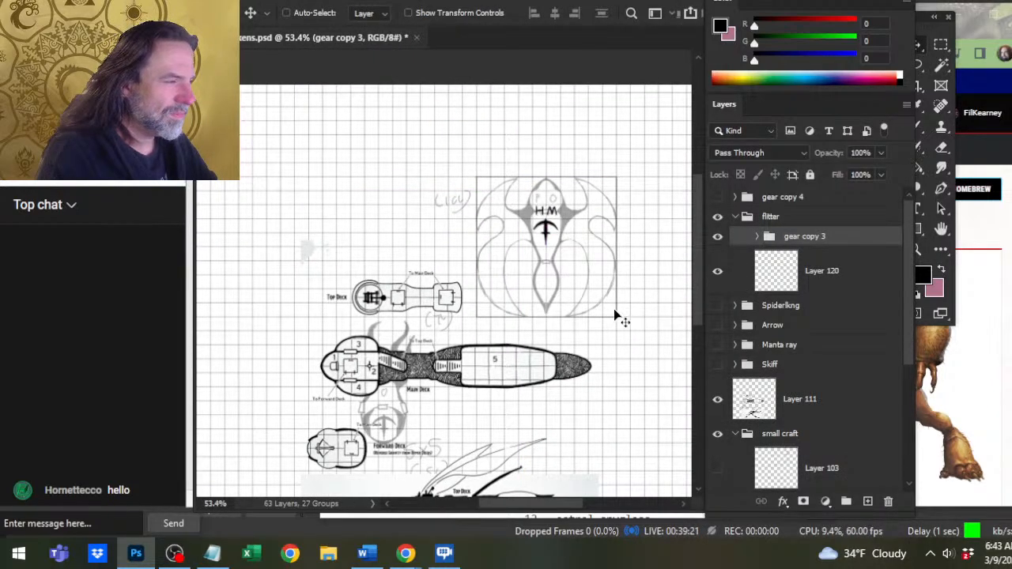
# Hide the M mark on Layer 113 copy in gear copy 3, and select the H mark's Layer 112 copy.
pyautogui.click(756, 237)
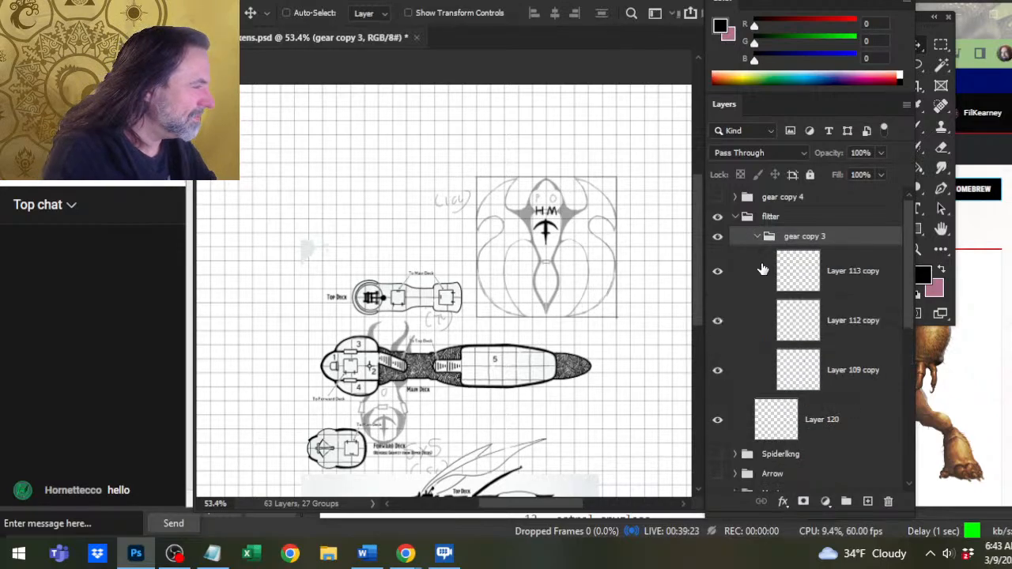
pyautogui.click(718, 274)
pyautogui.click(719, 273)
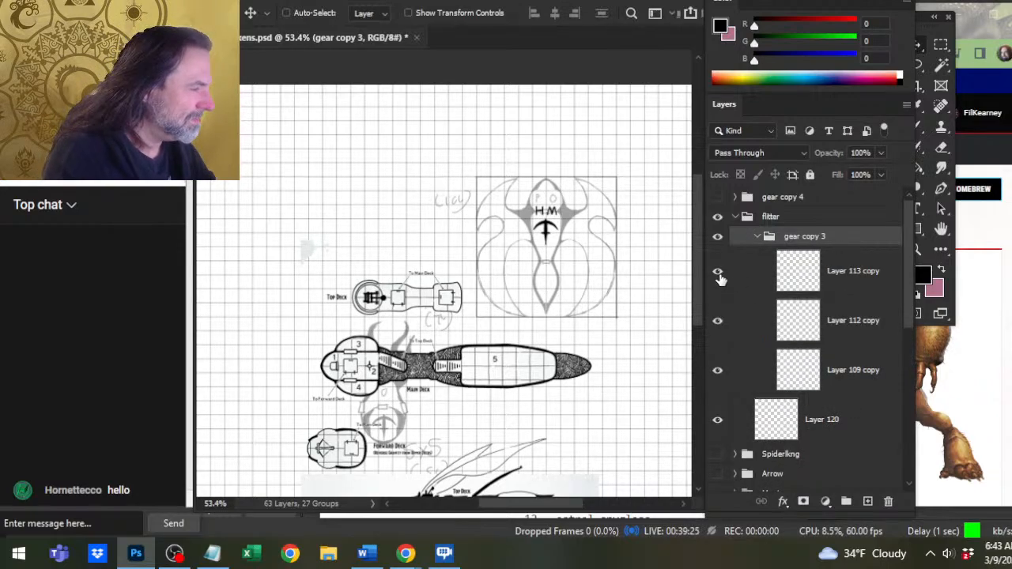
pyautogui.click(718, 273)
pyautogui.click(718, 324)
pyautogui.click(718, 322)
pyautogui.click(757, 329)
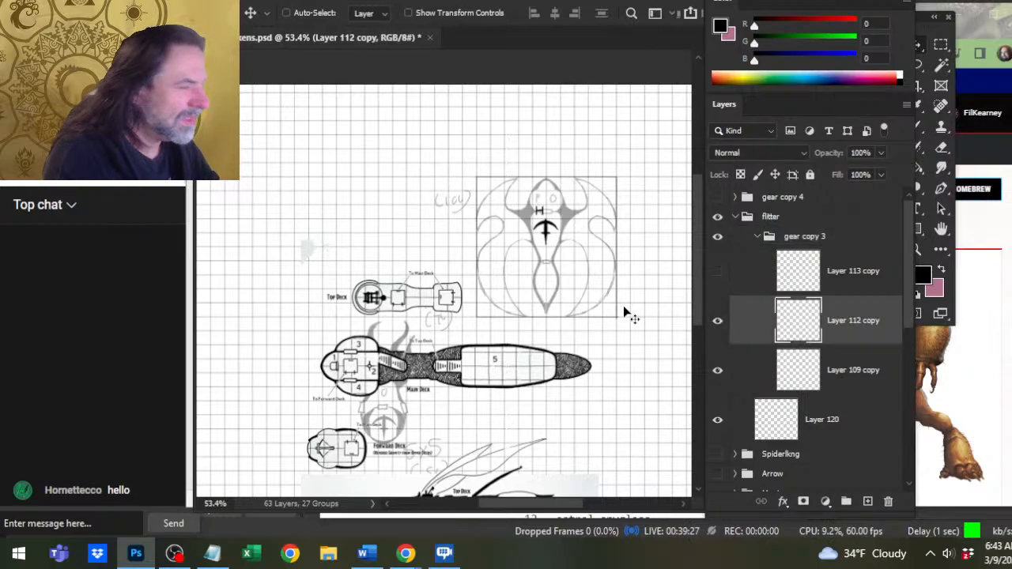
# Move the H mark up into the nose of the flitter sketch, above the P and O letters.
pyautogui.press('z')
pyautogui.moveTo(561, 239); pyautogui.dragTo(620, 261)
pyautogui.press('v')
pyautogui.moveTo(569, 287); pyautogui.dragTo(587, 258)
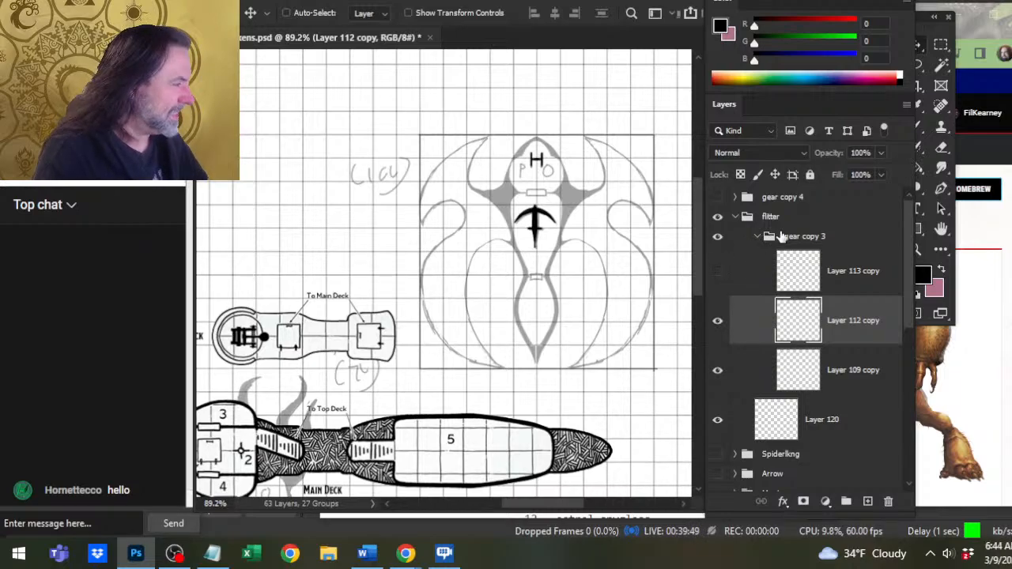
# Collapse the gear copy 3 group, and move the small craft group's flitter folder above the cuttlefish folder.
pyautogui.click(757, 239)
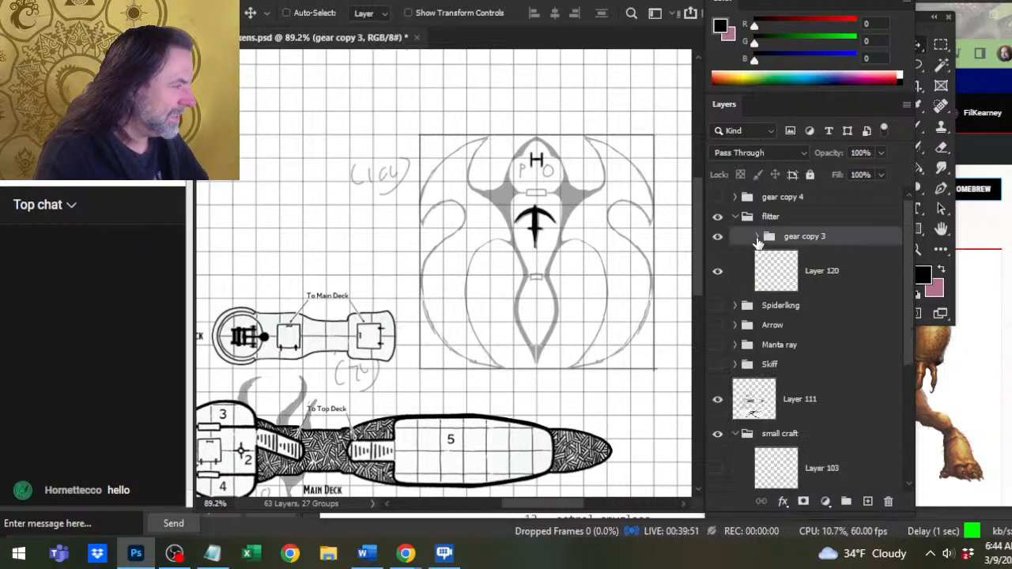
pyautogui.click(832, 272)
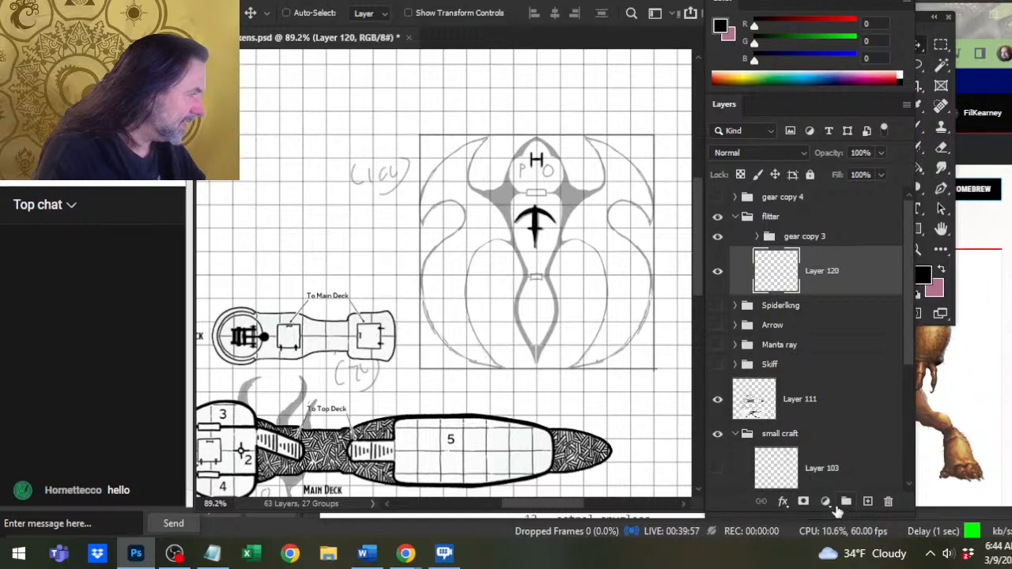
pyautogui.moveTo(908, 292); pyautogui.dragTo(915, 342)
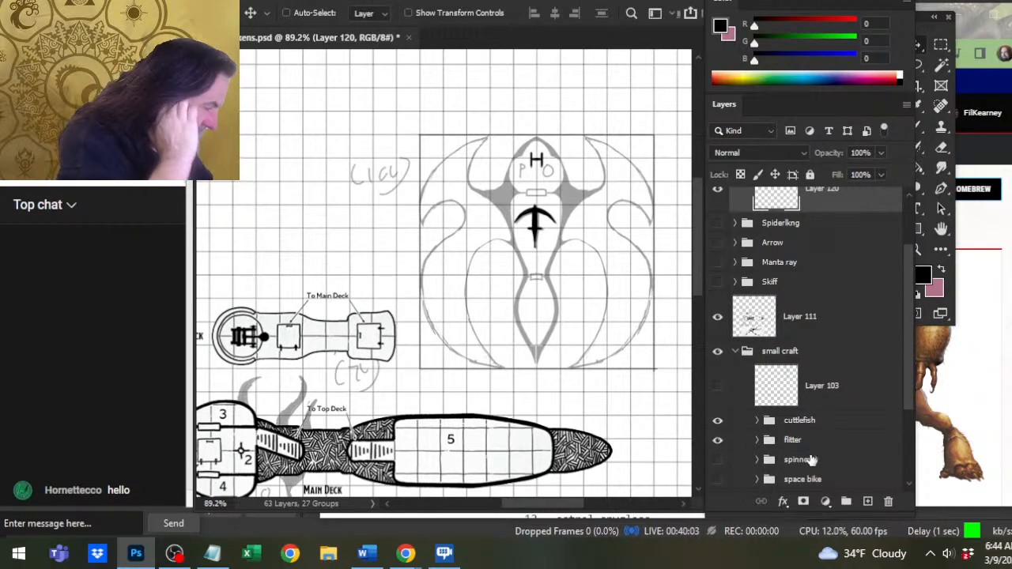
pyautogui.moveTo(794, 440); pyautogui.dragTo(825, 408)
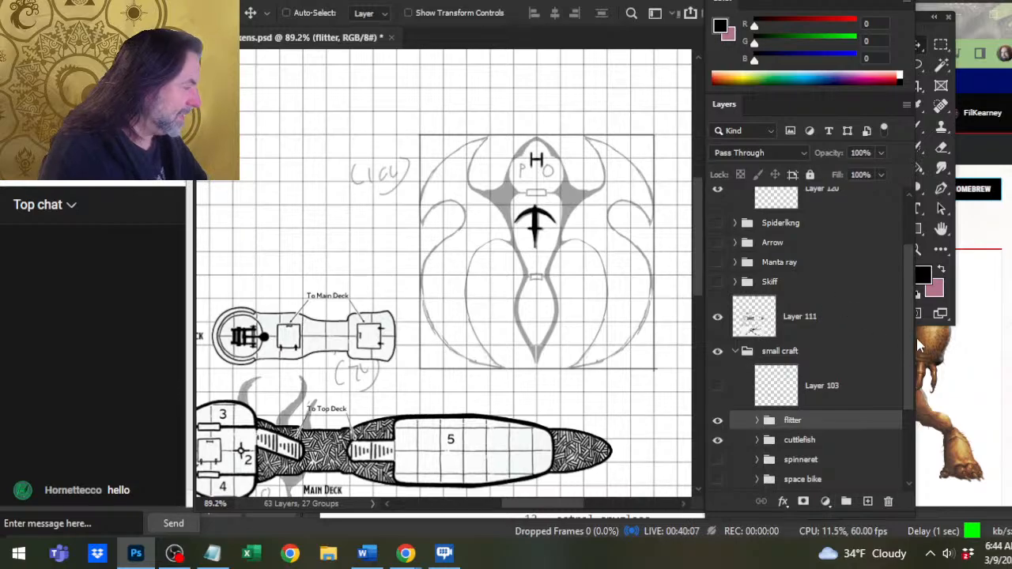
# Select Layer 120 in the upper flitter group and make it visible for drawing.
pyautogui.scroll(3, 901, 313)
pyautogui.click(858, 273)
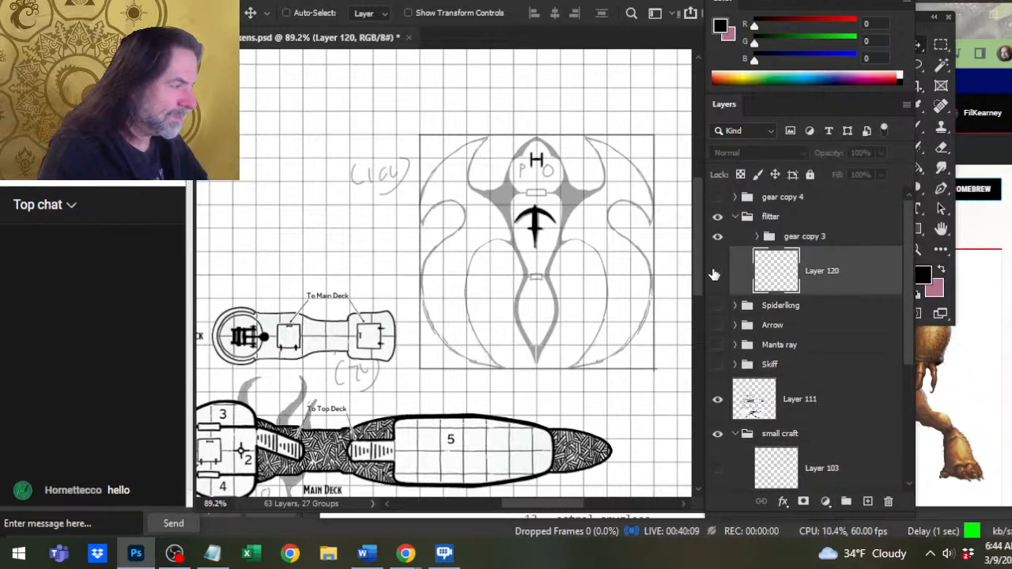
pyautogui.click(716, 272)
# Try a first black brush stroke along the left edge of the flitter's nose tip on Layer 120.
pyautogui.keyDown('ctrl'); pyautogui.moveTo(522, 163); pyautogui.dragTo(615, 161); pyautogui.keyUp('ctrl')
pyautogui.press('b')
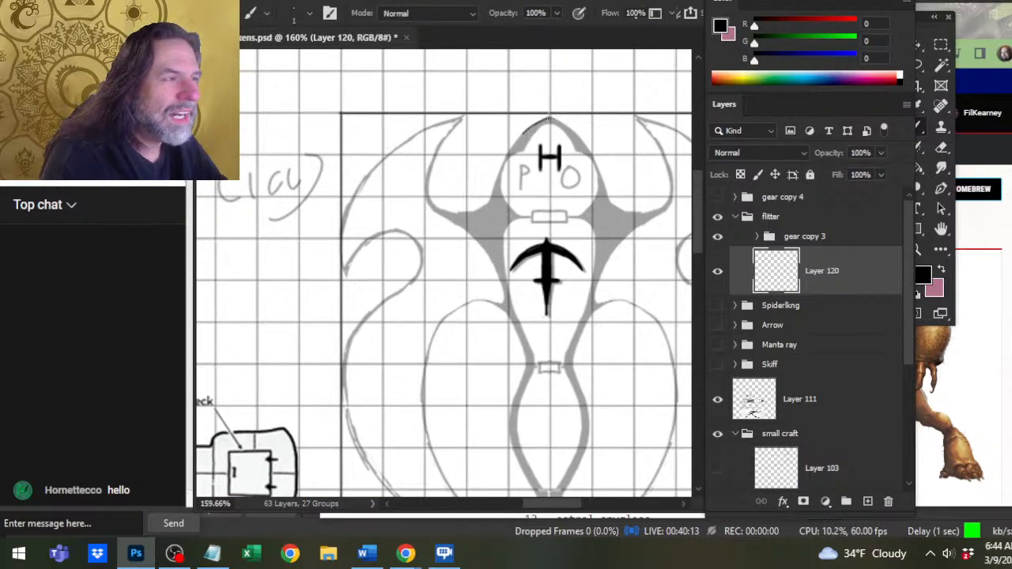
pyautogui.moveTo(550, 119)
pyautogui.mouseDown()
pyautogui.moveTo(510, 149)
pyautogui.moveTo(547, 119)
pyautogui.mouseUp()
pyautogui.press('e')
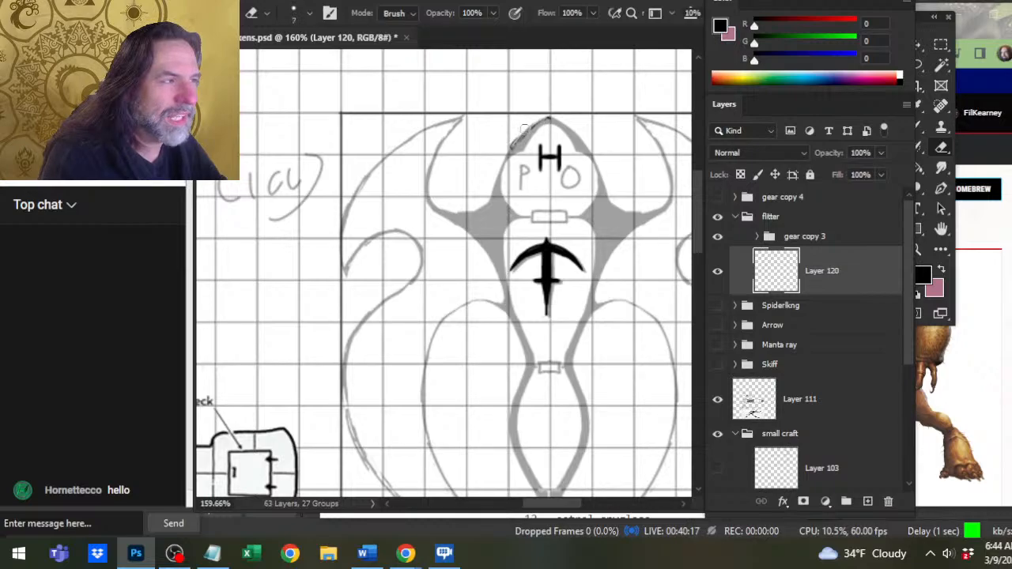
# Examine the deck plans and the side view drawing below the flitter sketch for reference.
pyautogui.press('z')
pyautogui.moveTo(575, 193); pyautogui.dragTo(521, 231)
pyautogui.moveTo(570, 269); pyautogui.dragTo(513, 257)
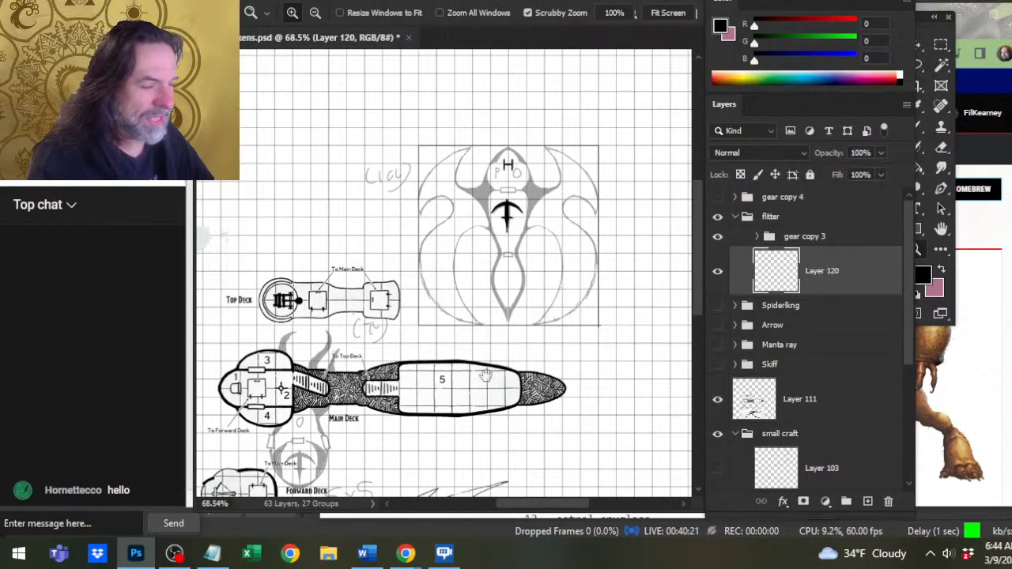
pyautogui.moveTo(486, 374)
pyautogui.mouseDown()
pyautogui.moveTo(539, 256)
pyautogui.moveTo(561, 268)
pyautogui.mouseUp()
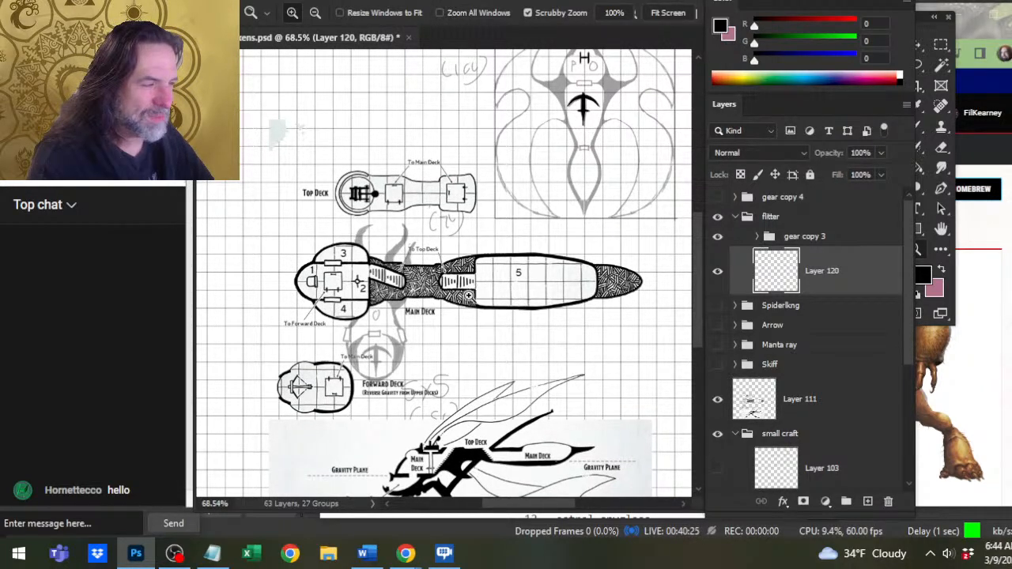
pyautogui.moveTo(511, 349)
pyautogui.mouseDown()
pyautogui.moveTo(509, 215)
pyautogui.moveTo(528, 320)
pyautogui.moveTo(523, 421)
pyautogui.moveTo(504, 335)
pyautogui.mouseUp()
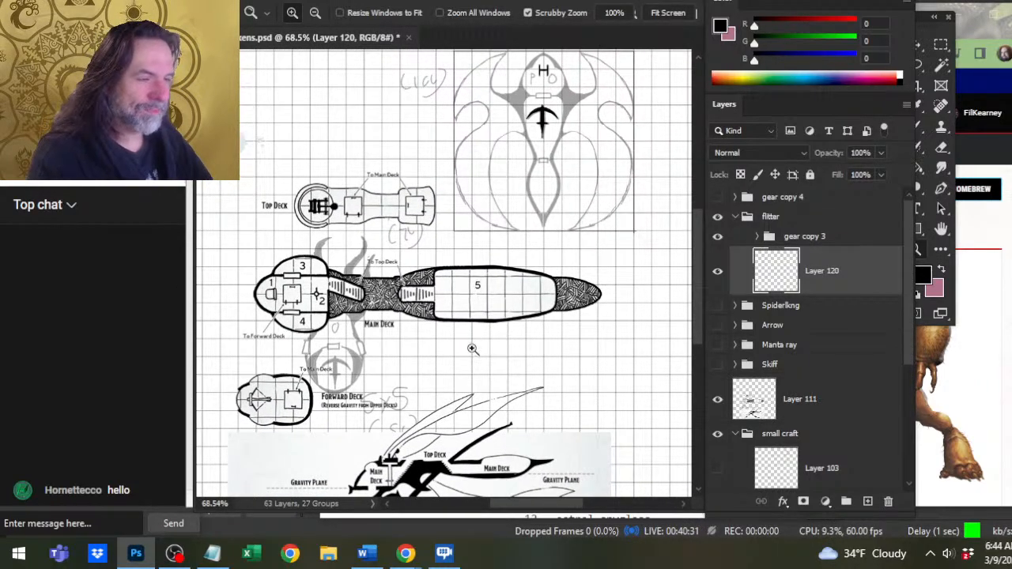
pyautogui.moveTo(475, 367); pyautogui.dragTo(518, 212)
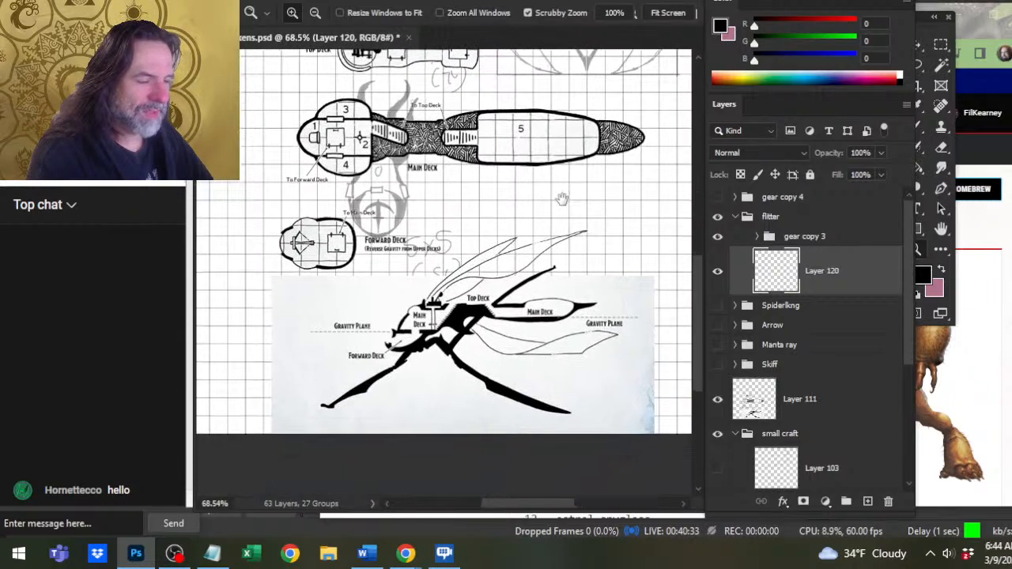
pyautogui.press('b')
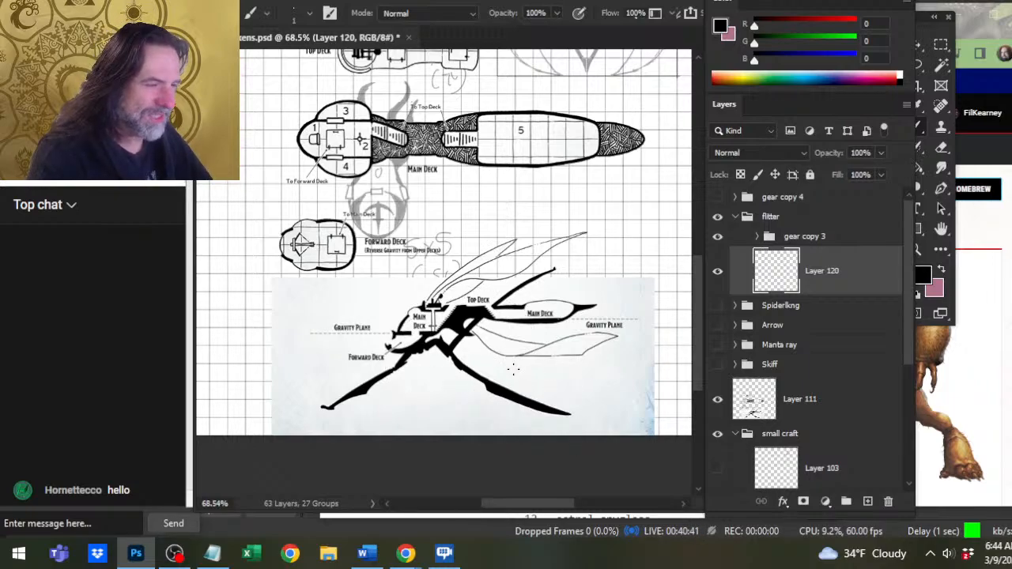
pyautogui.moveTo(567, 196); pyautogui.dragTo(497, 452)
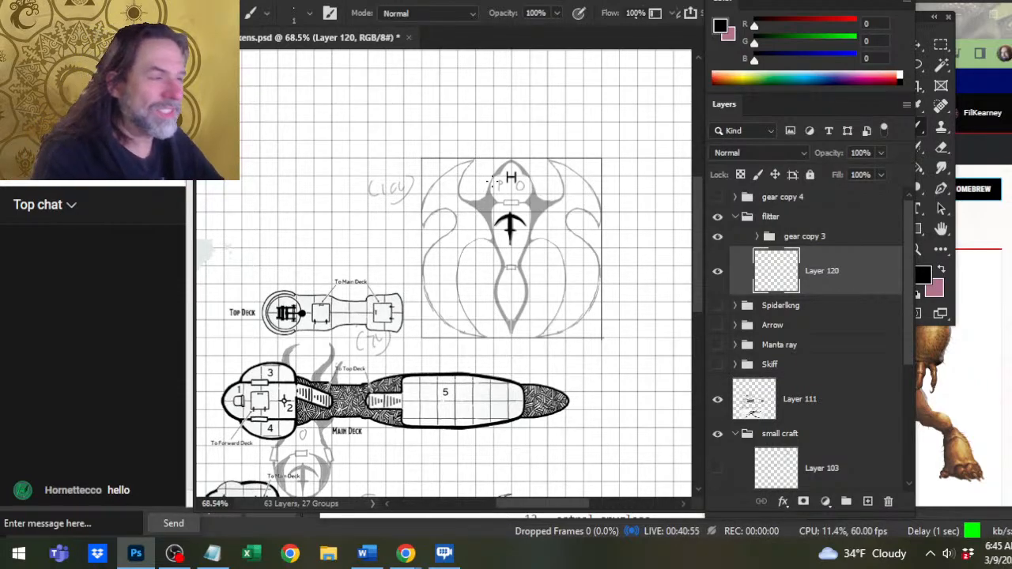
# Try to ink the left edge of the flitter's nose on Layer 120 with a size 1 brush.
pyautogui.press('z')
pyautogui.click(526, 190)
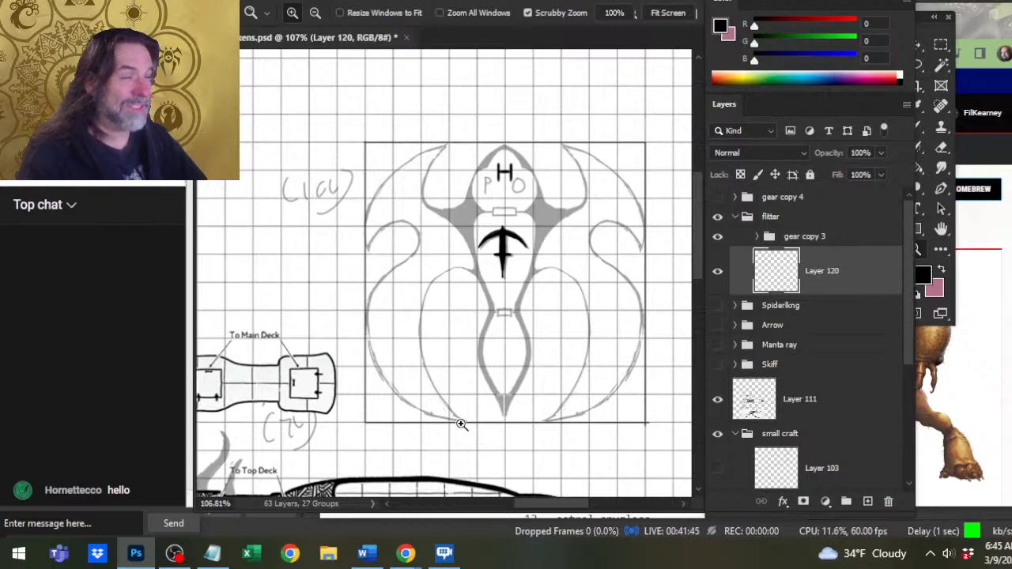
pyautogui.click(504, 149)
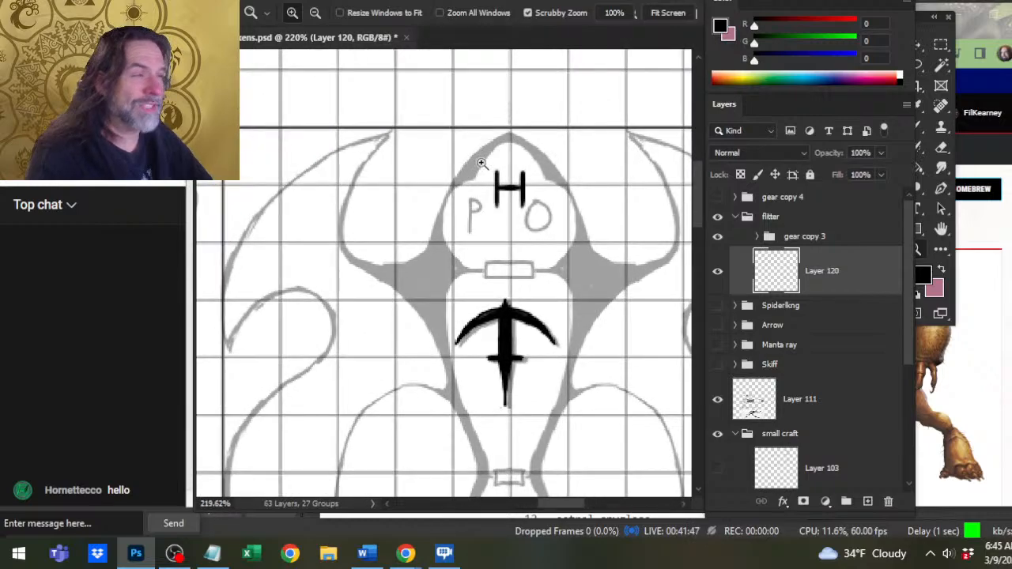
pyautogui.press('b')
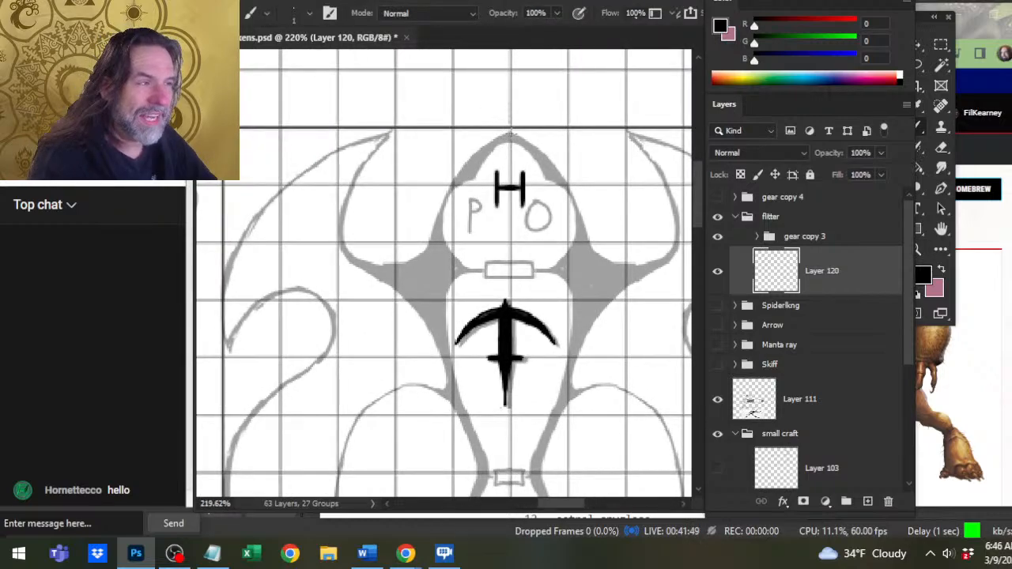
pyautogui.moveTo(510, 134); pyautogui.dragTo(458, 184)
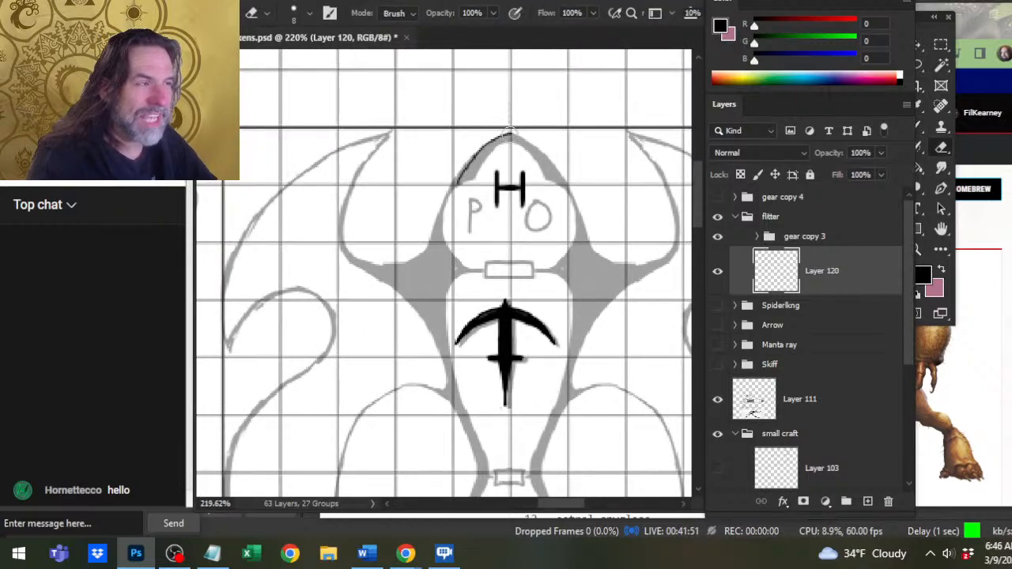
pyautogui.hotkey('ctrl', 'z')
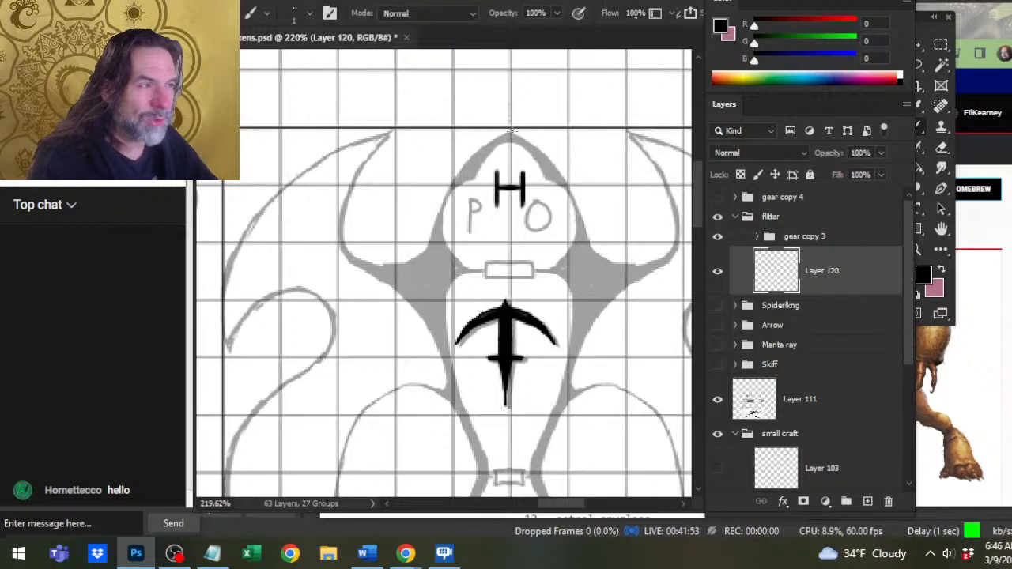
pyautogui.moveTo(512, 131)
pyautogui.mouseDown()
pyautogui.moveTo(471, 156)
pyautogui.moveTo(444, 193)
pyautogui.mouseUp()
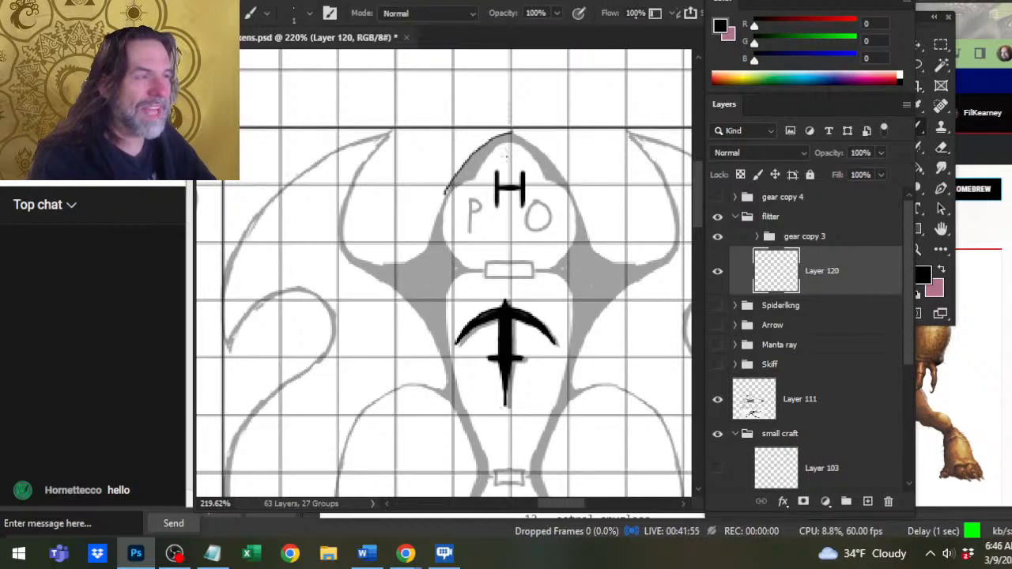
pyautogui.press('e')
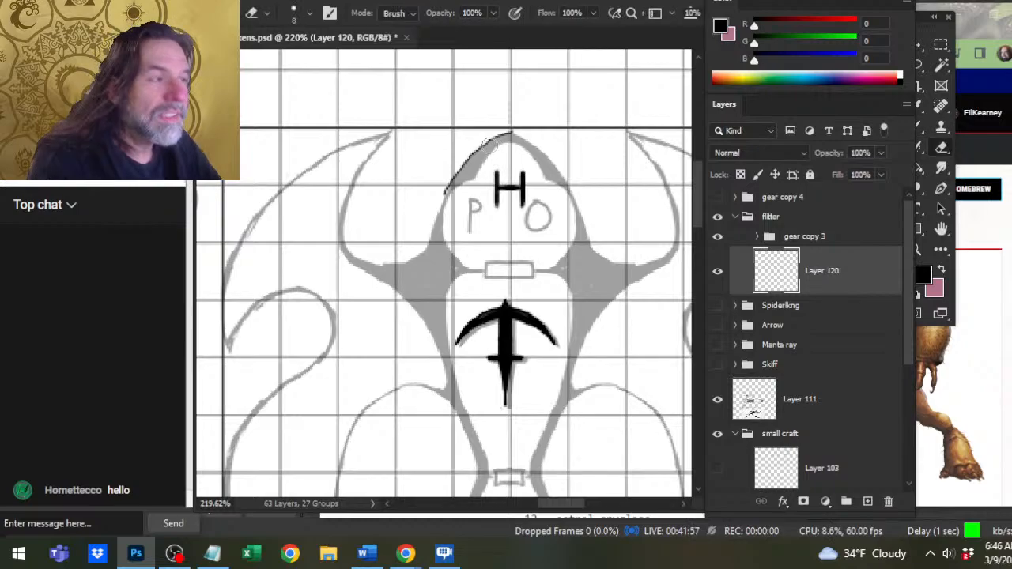
pyautogui.moveTo(468, 158)
pyautogui.mouseDown()
pyautogui.moveTo(515, 128)
pyautogui.moveTo(445, 193)
pyautogui.mouseUp()
# Try to ink the nose's left edge with a thicker size 3 brush, curving down from the tip.
pyautogui.press('b')
pyautogui.moveTo(512, 135)
pyautogui.mouseDown()
pyautogui.moveTo(463, 168)
pyautogui.moveTo(445, 199)
pyautogui.mouseUp()
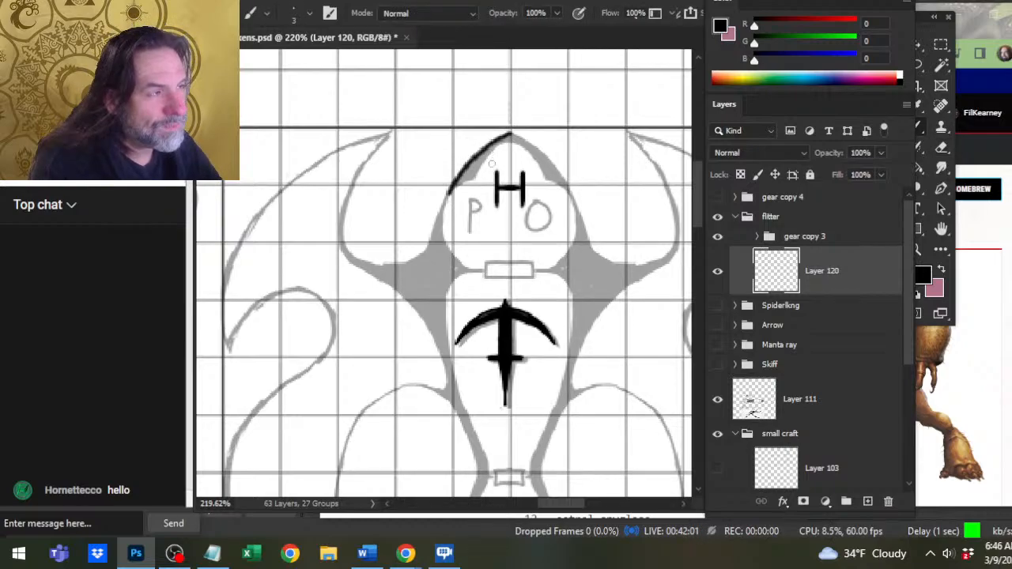
pyautogui.press('e')
pyautogui.moveTo(473, 170); pyautogui.dragTo(502, 134)
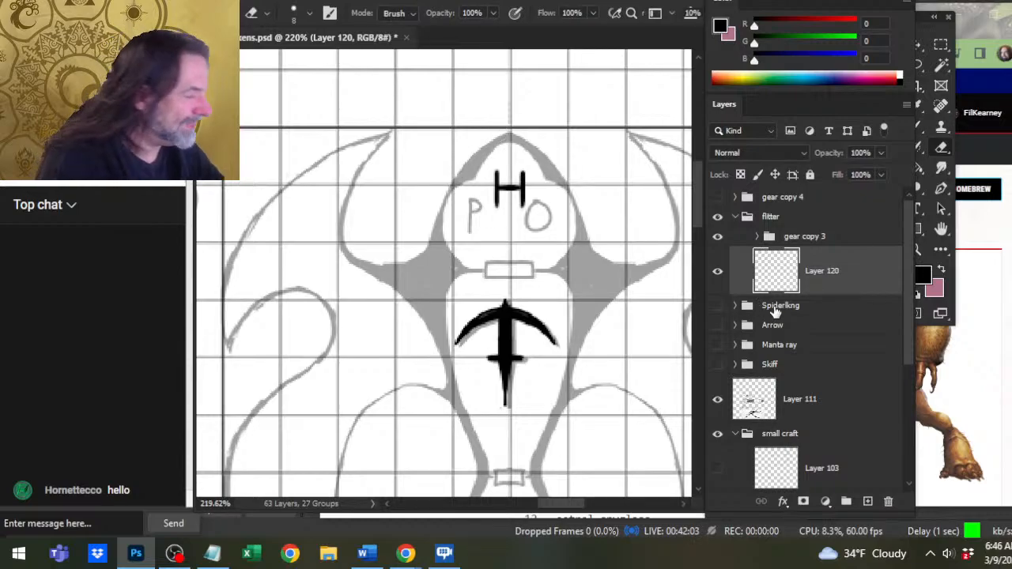
pyautogui.press('b')
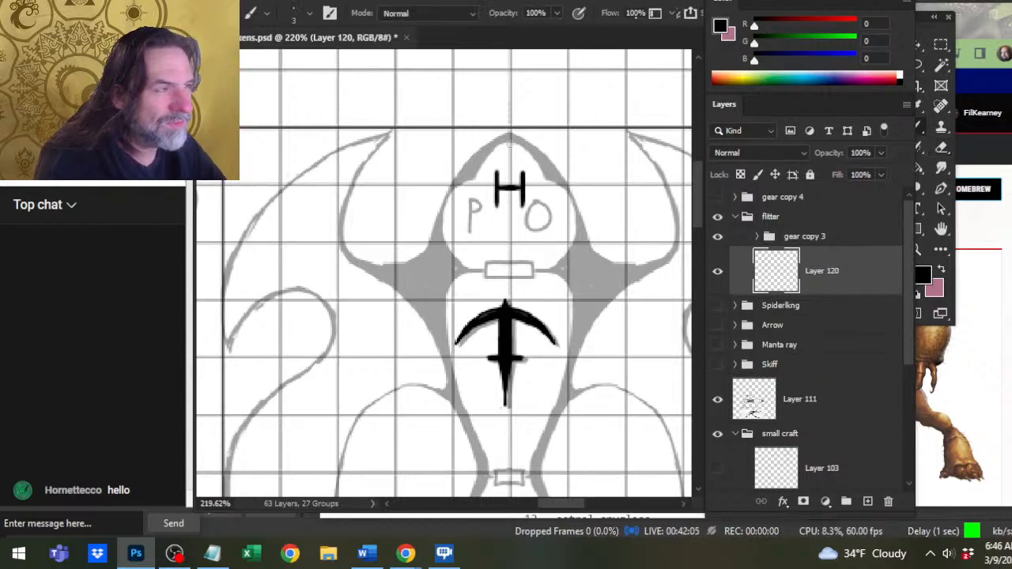
pyautogui.moveTo(509, 133)
pyautogui.mouseDown()
pyautogui.moveTo(492, 144)
pyautogui.moveTo(458, 212)
pyautogui.mouseUp()
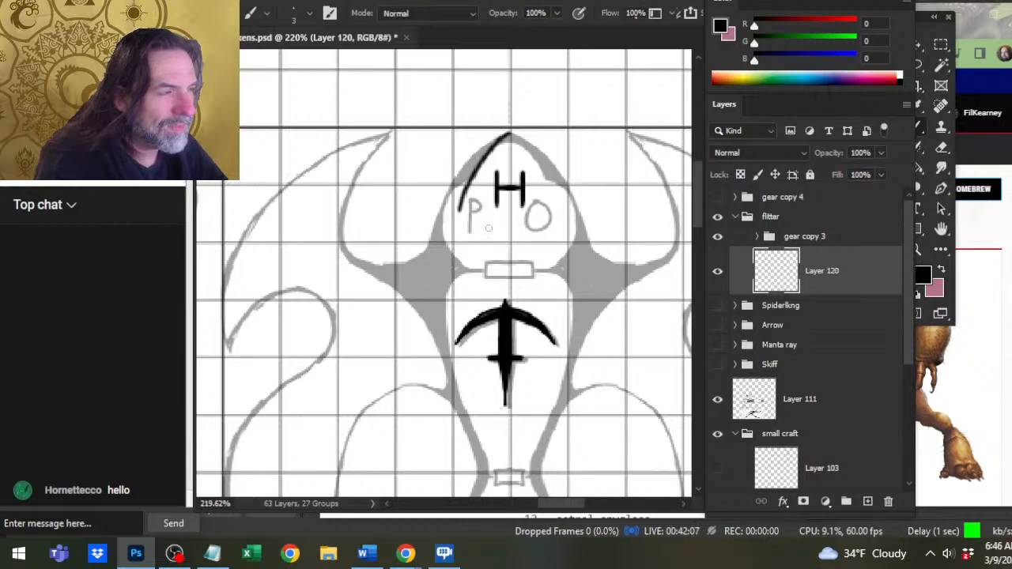
pyautogui.hotkey('ctrl', 'z')
# Ink the rectangular door above the ballista and the short wall line on its left with a size 1 brush.
pyautogui.press('[')
pyautogui.press('[')
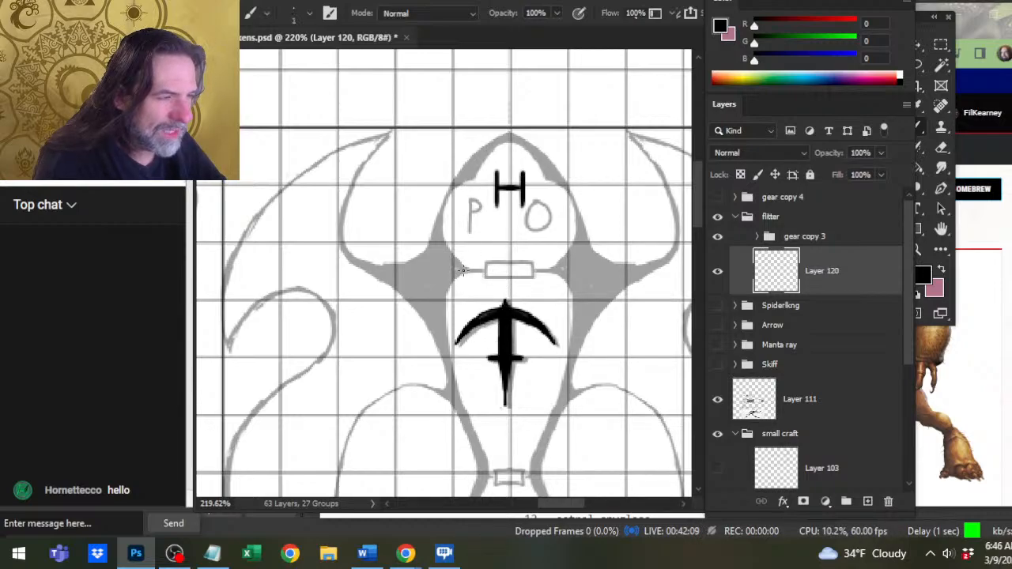
pyautogui.moveTo(461, 271)
pyautogui.mouseDown()
pyautogui.moveTo(533, 276)
pyautogui.moveTo(533, 264)
pyautogui.moveTo(486, 262)
pyautogui.moveTo(530, 261)
pyautogui.mouseUp()
pyautogui.hotkey('ctrl', 'z')
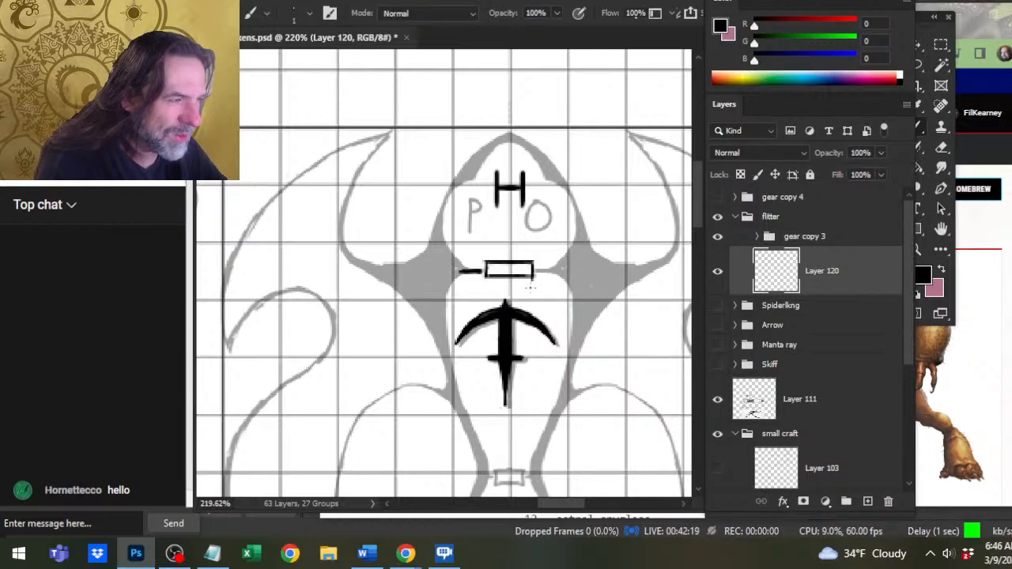
pyautogui.press('e')
pyautogui.click(527, 286)
pyautogui.press('b')
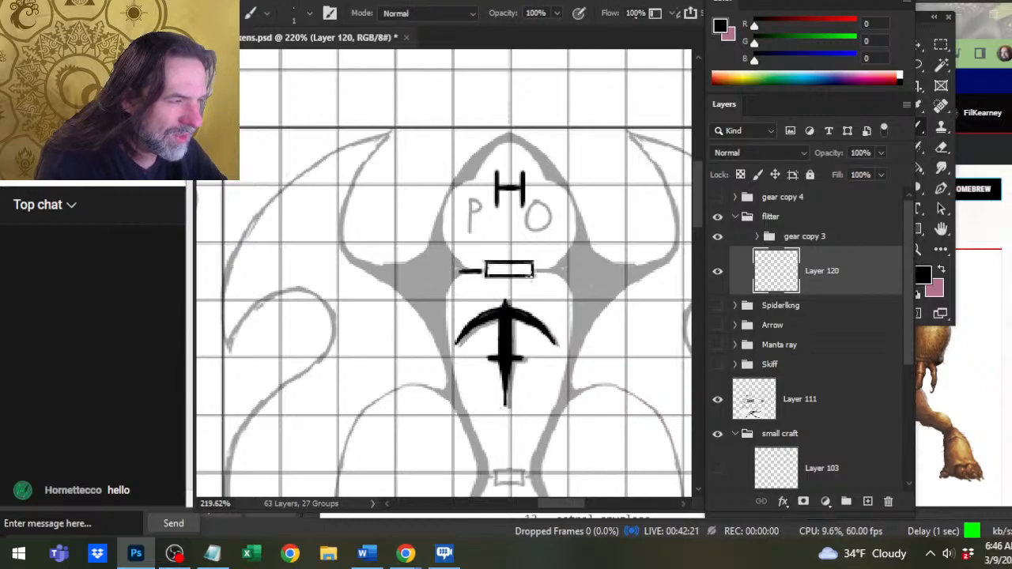
pyautogui.moveTo(484, 263); pyautogui.dragTo(484, 276)
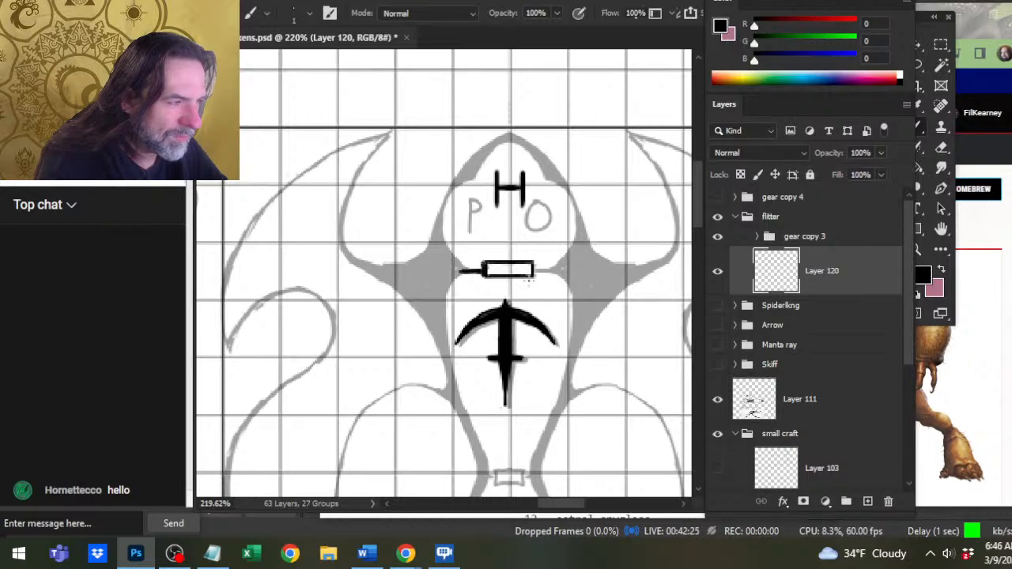
pyautogui.press('e')
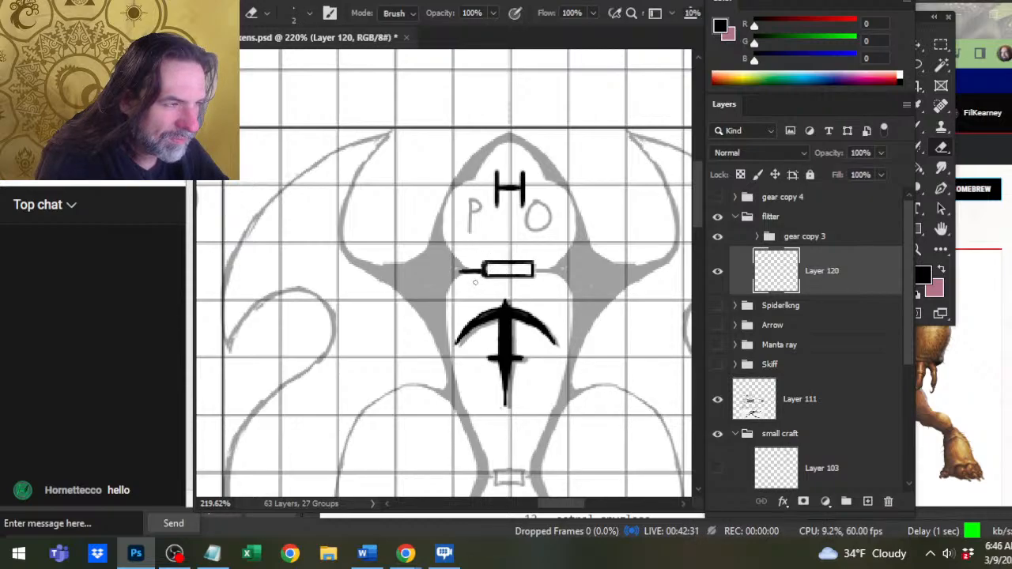
# Ink the curve rising from the left wall line with the size 2 brush and trim its upper end.
pyautogui.press('b')
pyautogui.moveTo(445, 241)
pyautogui.mouseDown()
pyautogui.moveTo(480, 271)
pyautogui.moveTo(467, 270)
pyautogui.mouseUp()
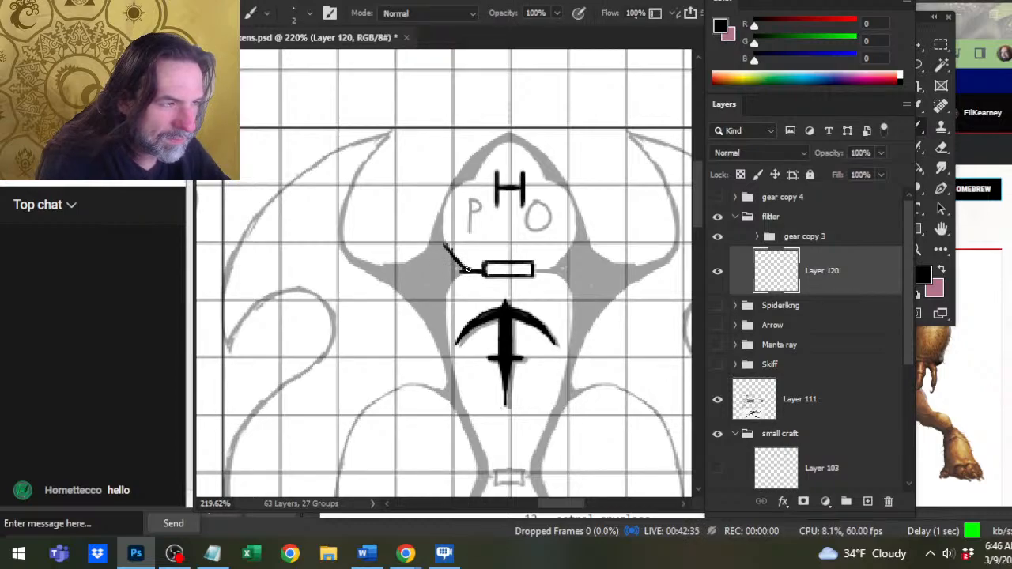
pyautogui.press('e')
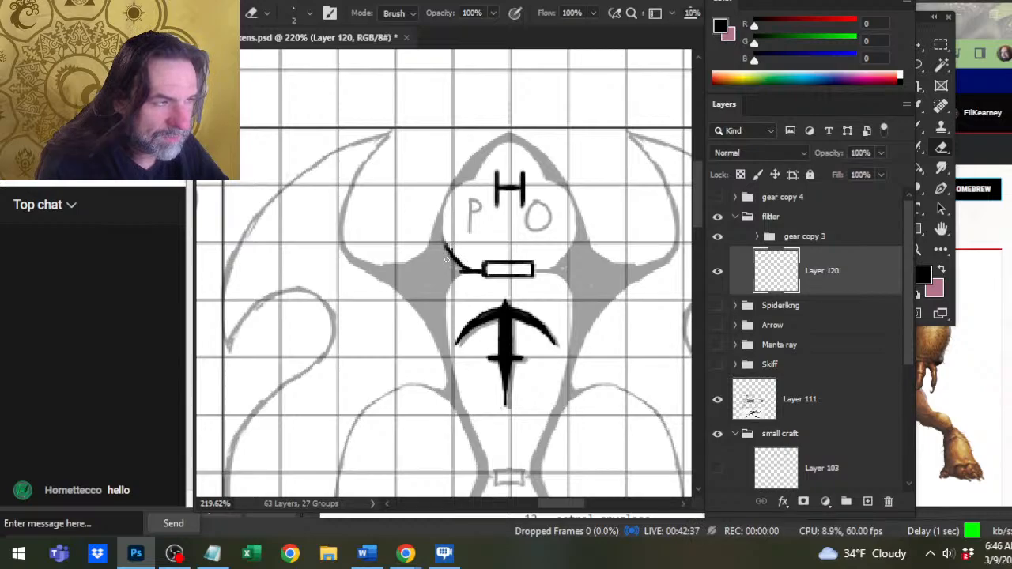
pyautogui.moveTo(444, 237); pyautogui.dragTo(448, 252)
pyautogui.press('b')
# Ink the cabin's left outline from the nose tip down around the bulge to the lower curve, thickening the bulge's outer side.
pyautogui.moveTo(490, 148); pyautogui.dragTo(462, 188)
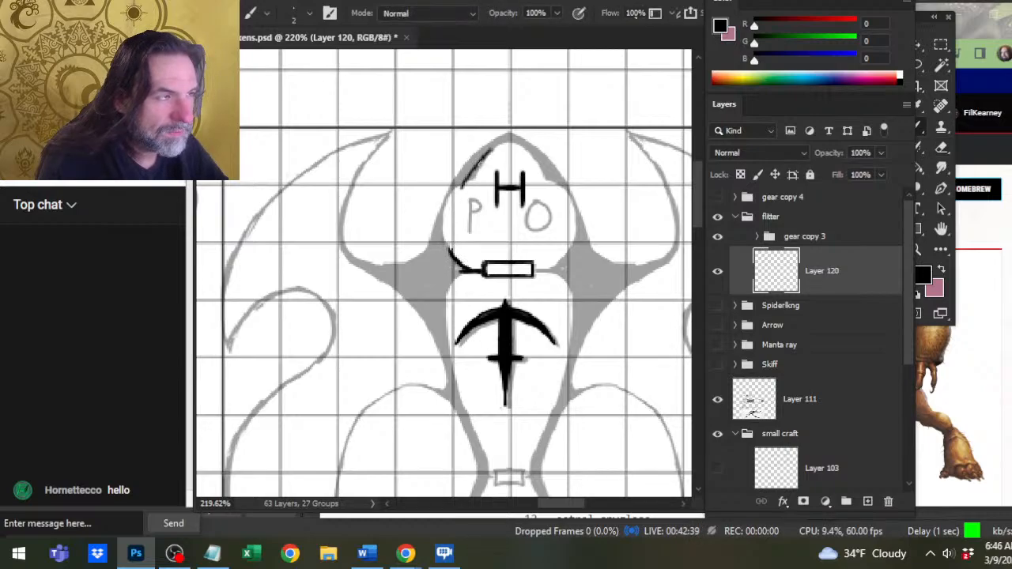
pyautogui.moveTo(509, 137)
pyautogui.mouseDown()
pyautogui.moveTo(444, 207)
pyautogui.moveTo(449, 247)
pyautogui.mouseUp()
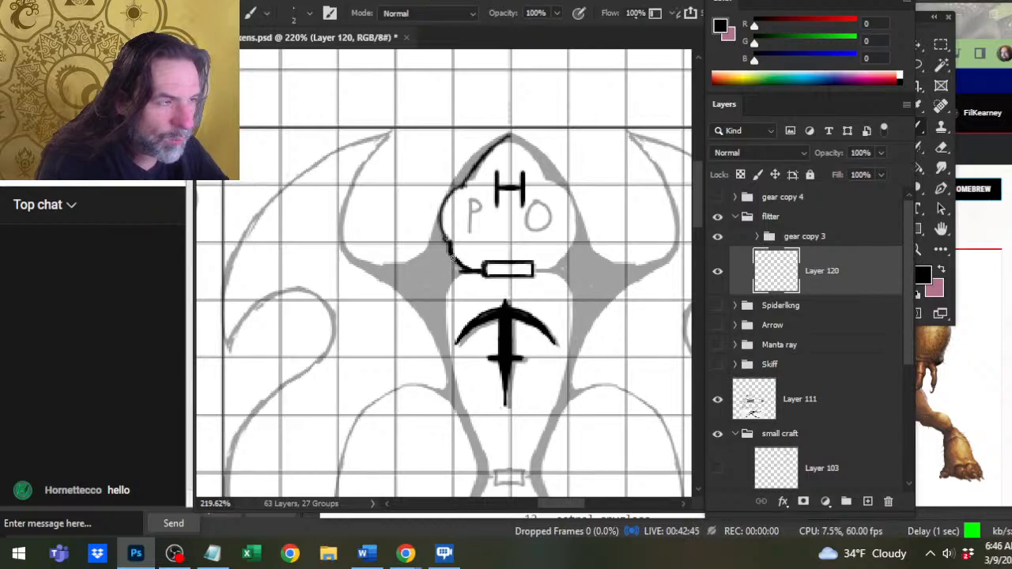
pyautogui.press('e')
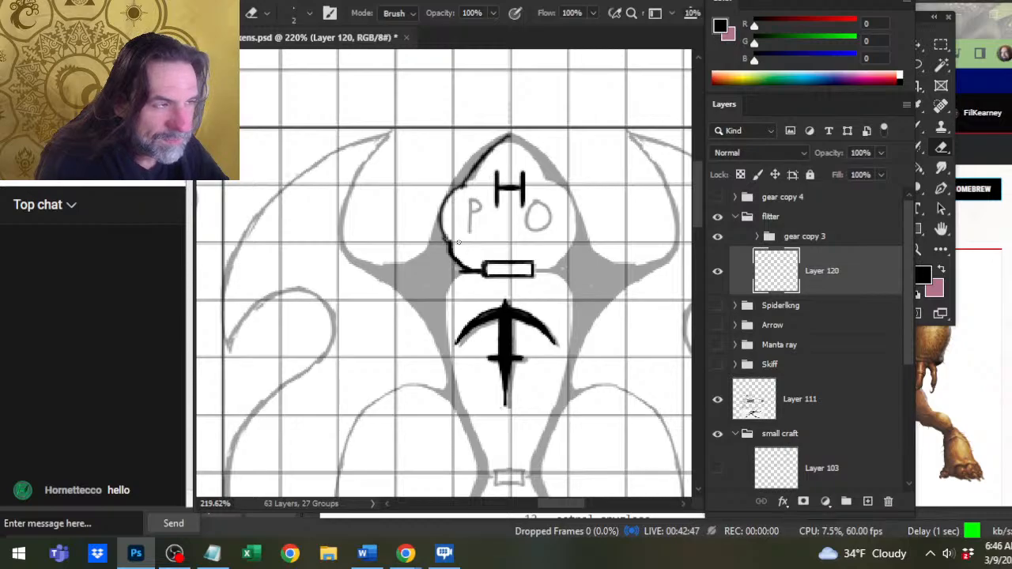
pyautogui.press('b')
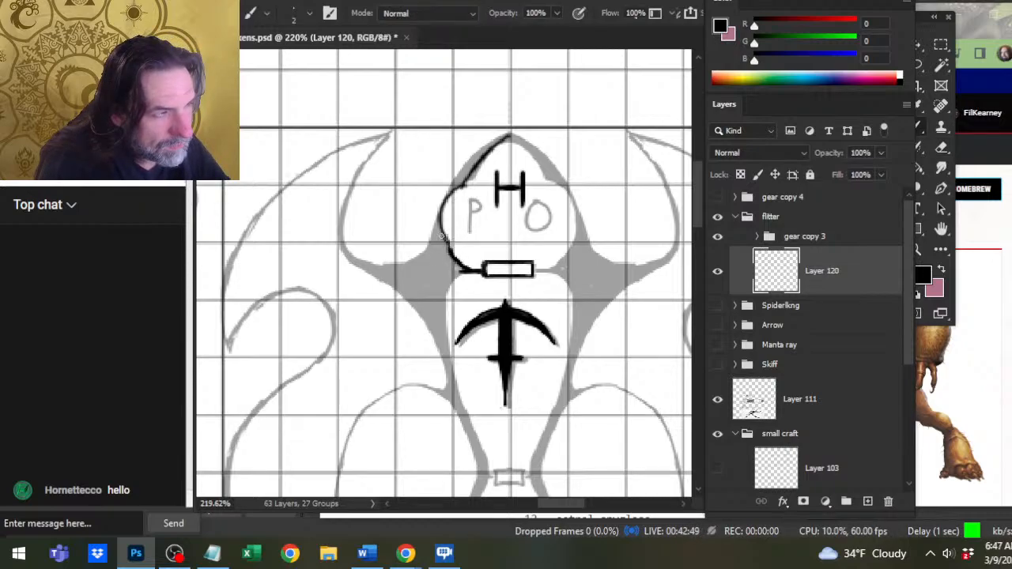
pyautogui.moveTo(446, 208); pyautogui.dragTo(436, 224)
pyautogui.press('e')
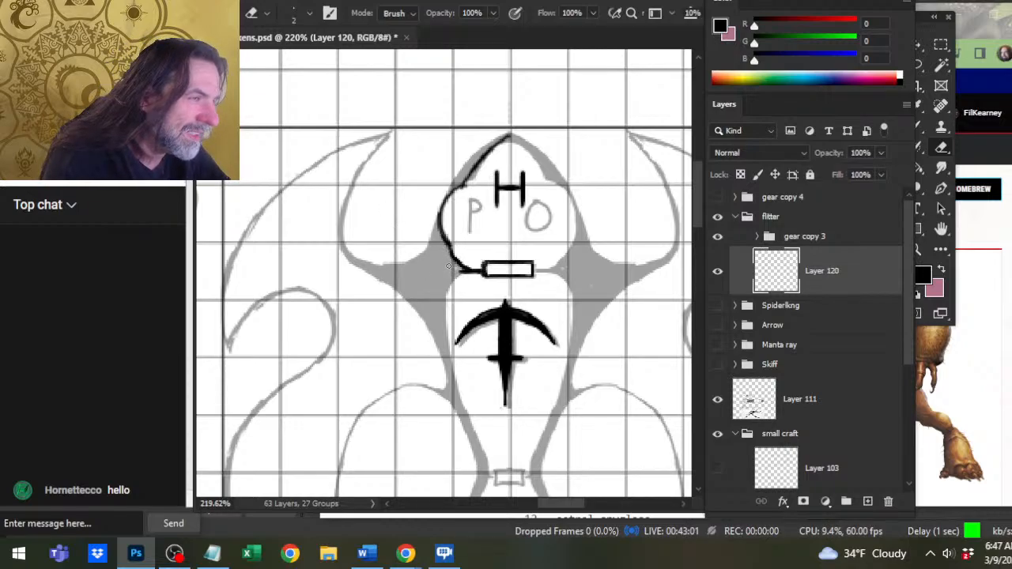
# Ink a second left nose edge inside the first one and shift the cabin's left bulge inward to meet it.
pyautogui.press('b')
pyautogui.moveTo(508, 138)
pyautogui.mouseDown()
pyautogui.moveTo(412, 221)
pyautogui.moveTo(443, 275)
pyautogui.moveTo(457, 277)
pyautogui.moveTo(474, 258)
pyautogui.moveTo(477, 204)
pyautogui.mouseUp()
pyautogui.press('l')
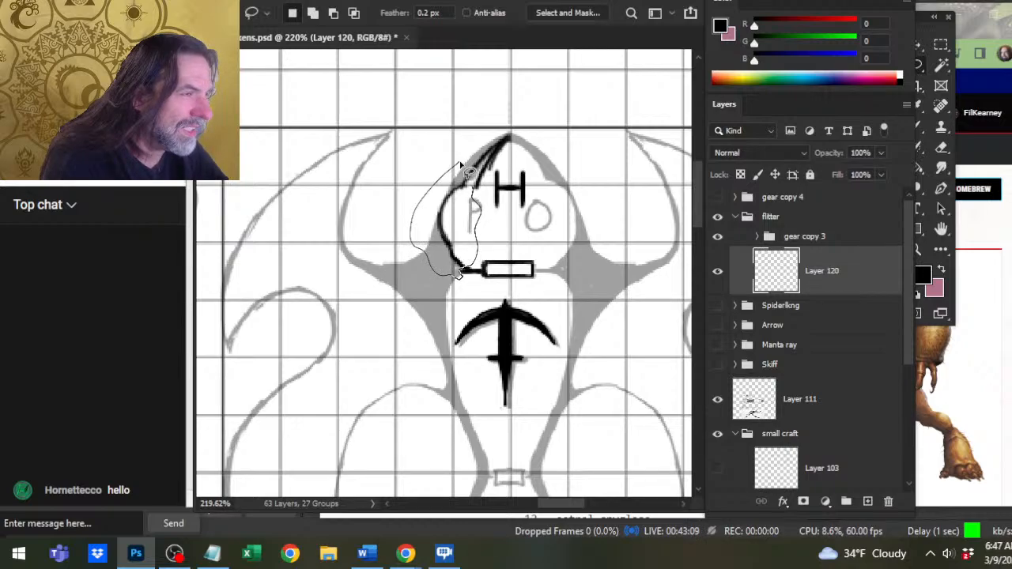
pyautogui.moveTo(460, 164); pyautogui.dragTo(467, 168)
pyautogui.press('v')
pyautogui.moveTo(457, 226)
pyautogui.mouseDown()
pyautogui.moveTo(482, 233)
pyautogui.moveTo(484, 222)
pyautogui.mouseUp()
pyautogui.hotkey('ctrl', 'd')
# Erase the old outer nose stroke and smooth the inner nose edge with black ink up to the tip.
pyautogui.press('e')
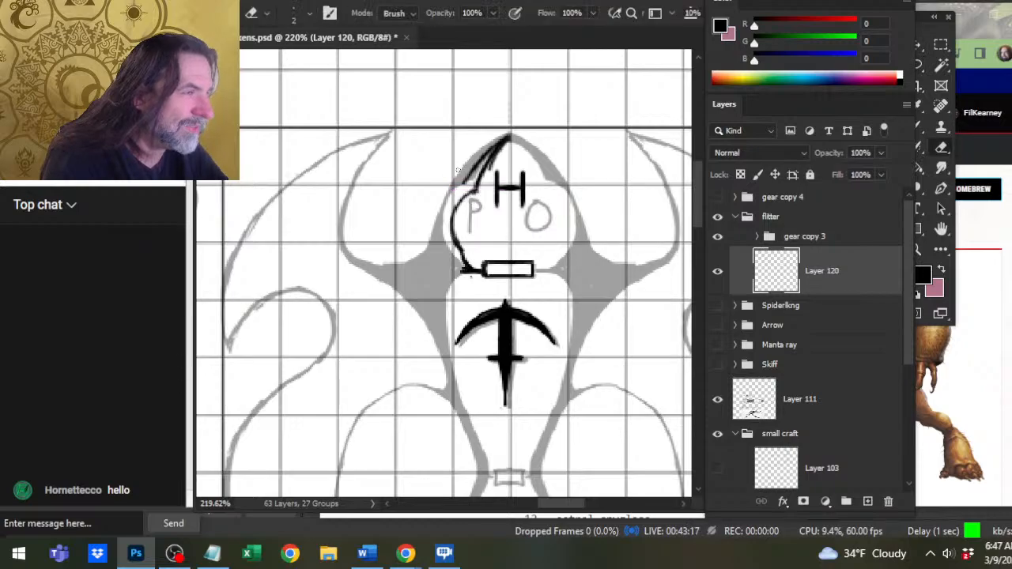
pyautogui.moveTo(464, 184); pyautogui.dragTo(507, 136)
pyautogui.press('b')
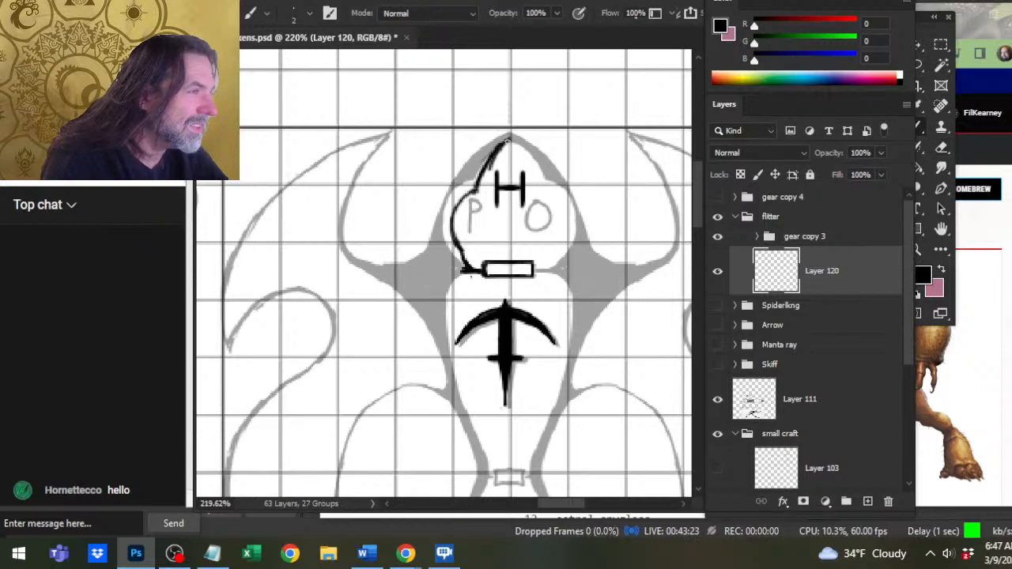
pyautogui.moveTo(479, 174)
pyautogui.mouseDown()
pyautogui.moveTo(509, 140)
pyautogui.moveTo(478, 187)
pyautogui.moveTo(511, 144)
pyautogui.moveTo(479, 161)
pyautogui.moveTo(506, 143)
pyautogui.mouseUp()
pyautogui.press('e')
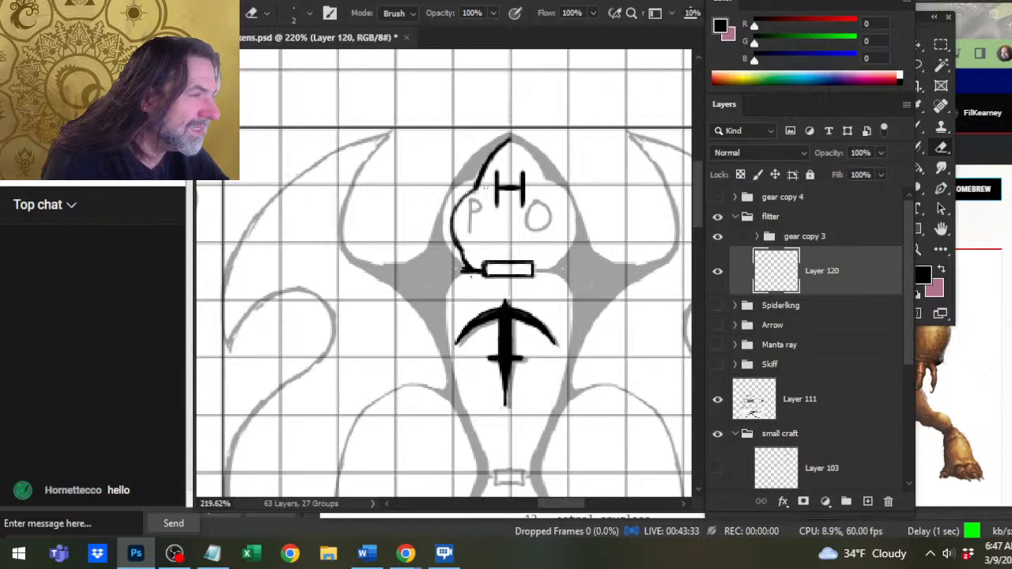
# Refine the left nose edge by alternately thickening it toward the bulge and erasing its rough sides near the tip.
pyautogui.press('b')
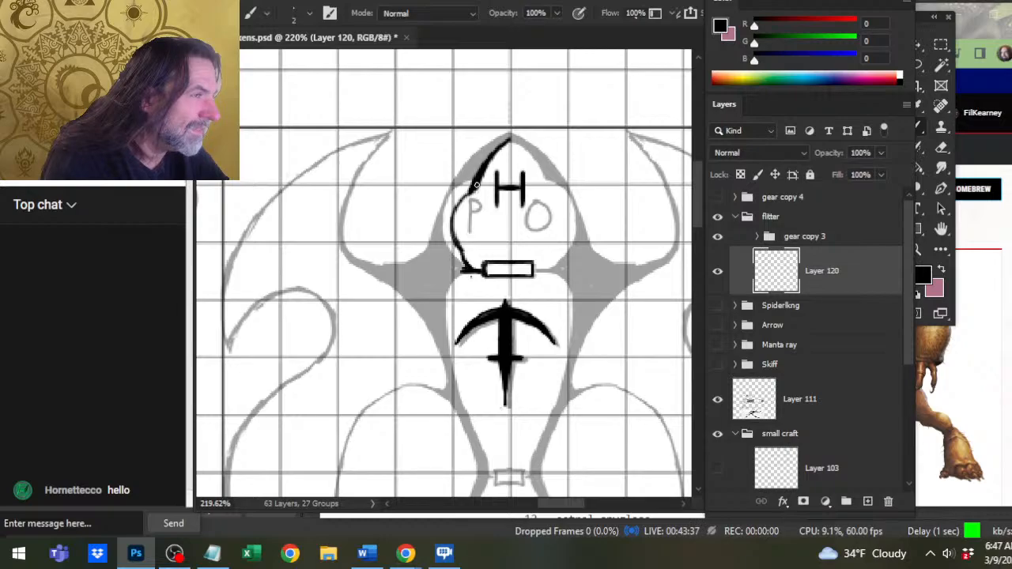
pyautogui.press('e')
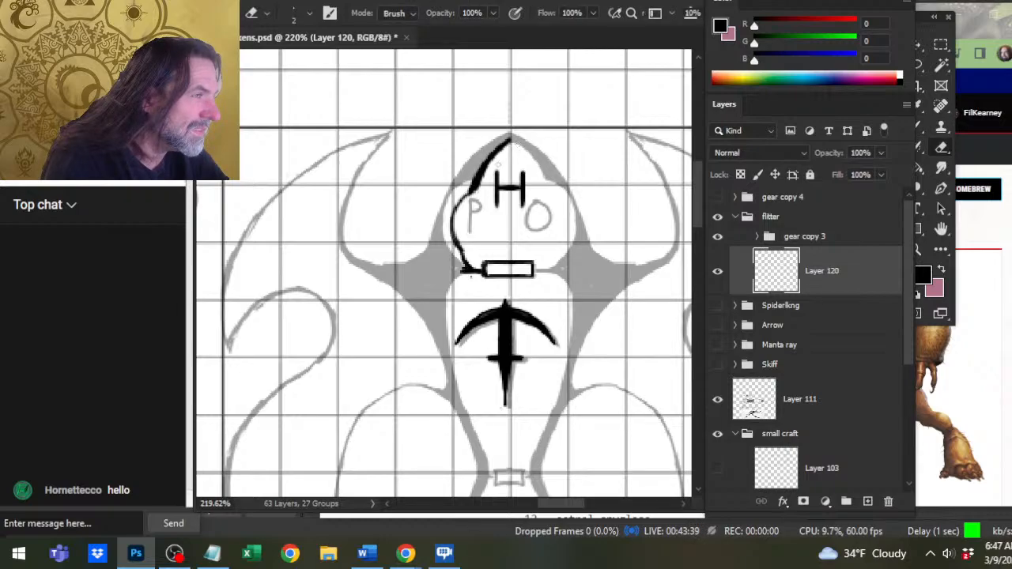
pyautogui.moveTo(509, 144); pyautogui.dragTo(503, 154)
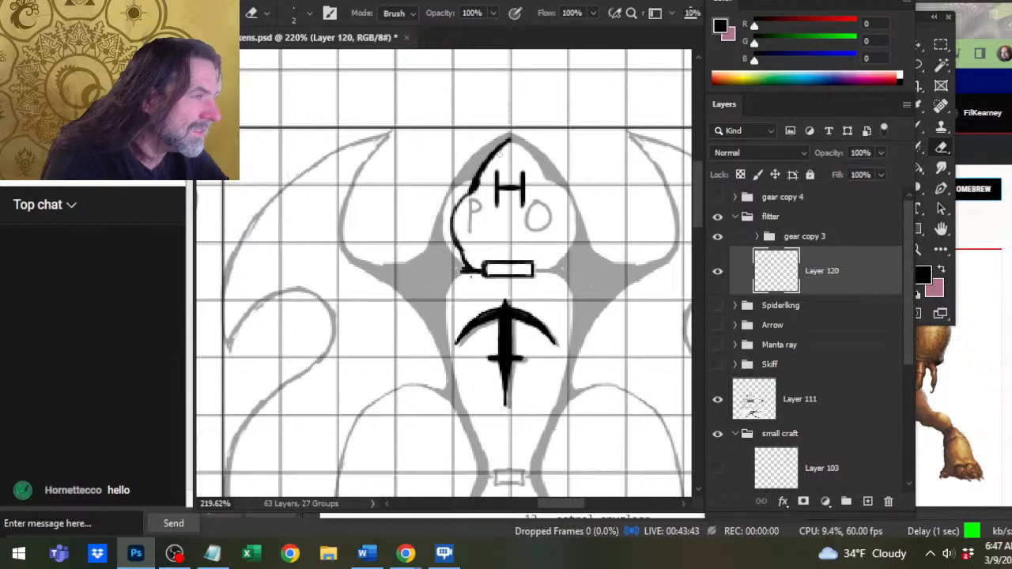
pyautogui.press('b')
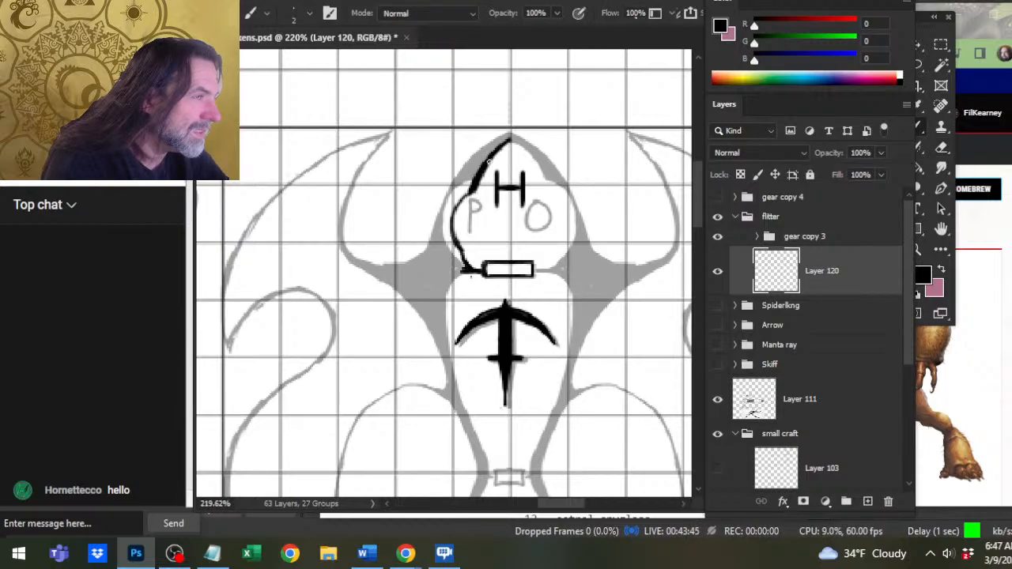
pyautogui.press('e')
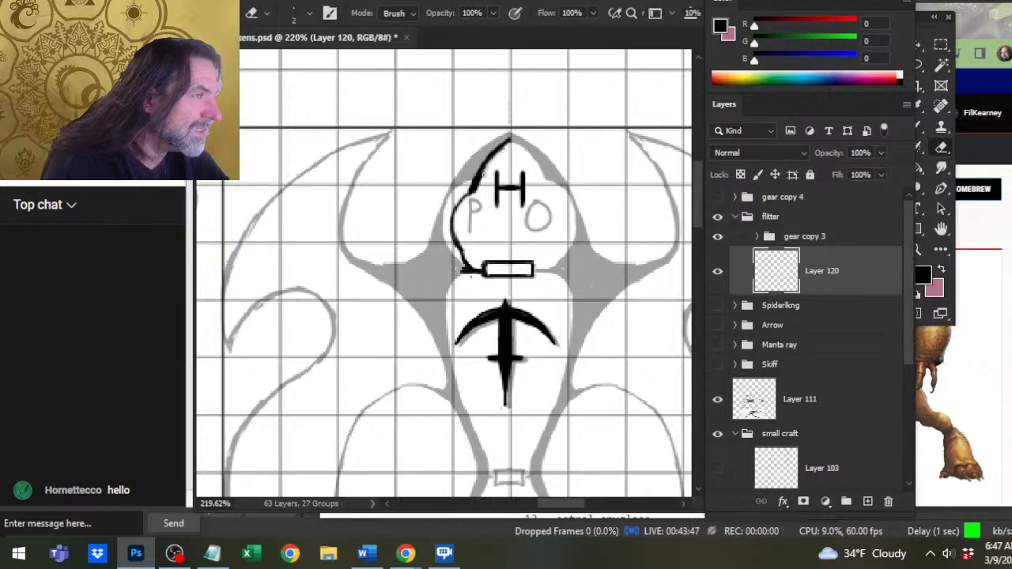
pyautogui.press('b')
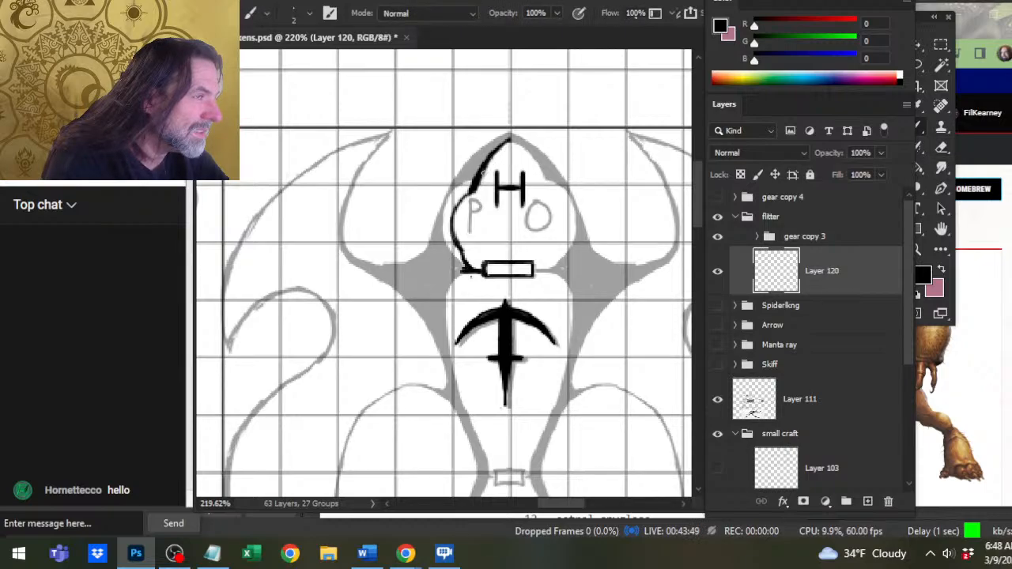
pyautogui.moveTo(477, 188); pyautogui.dragTo(483, 174)
pyautogui.press('e')
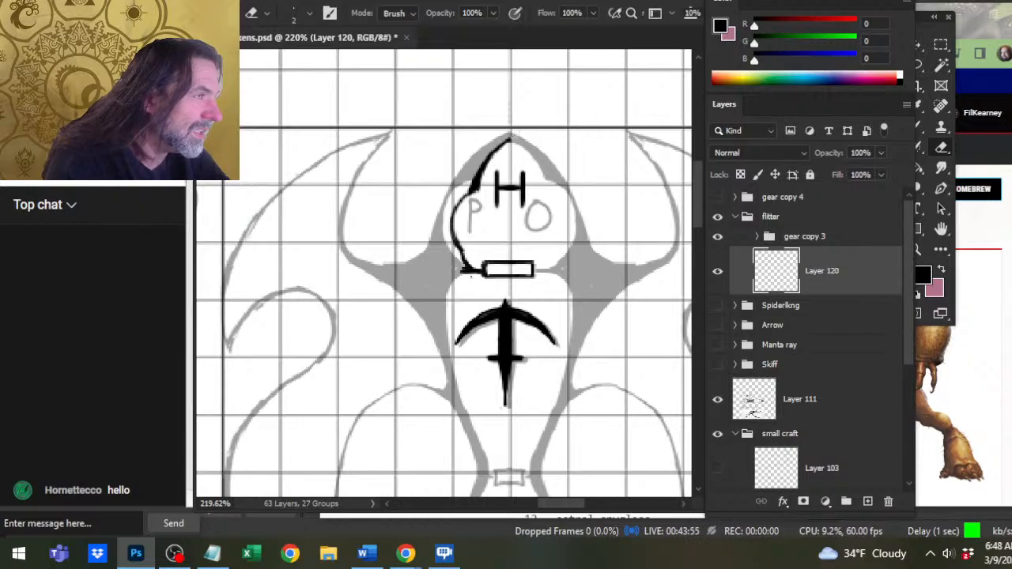
pyautogui.press('b')
pyautogui.press('e')
pyautogui.moveTo(496, 148); pyautogui.dragTo(509, 140)
pyautogui.press('b')
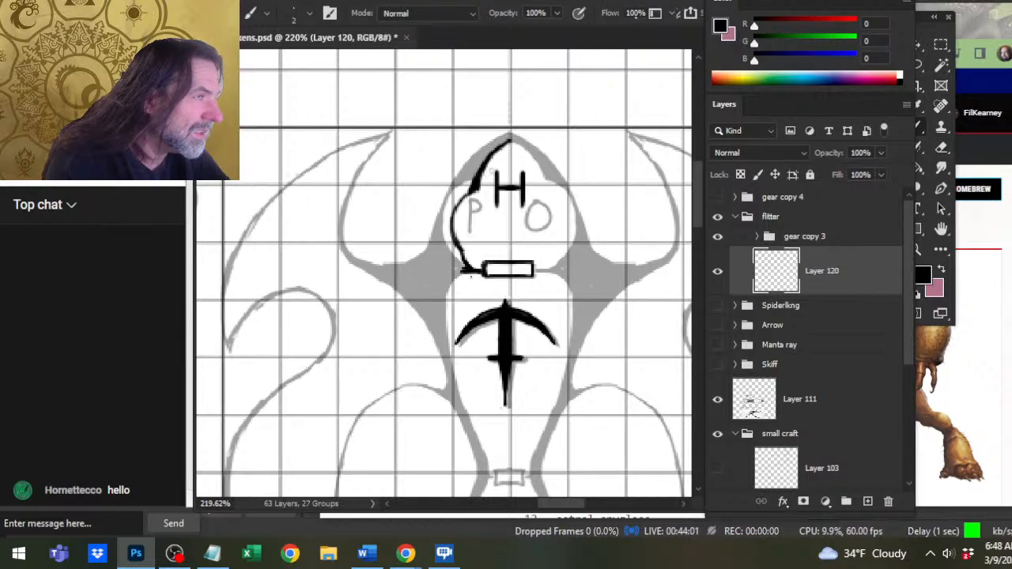
pyautogui.press('e')
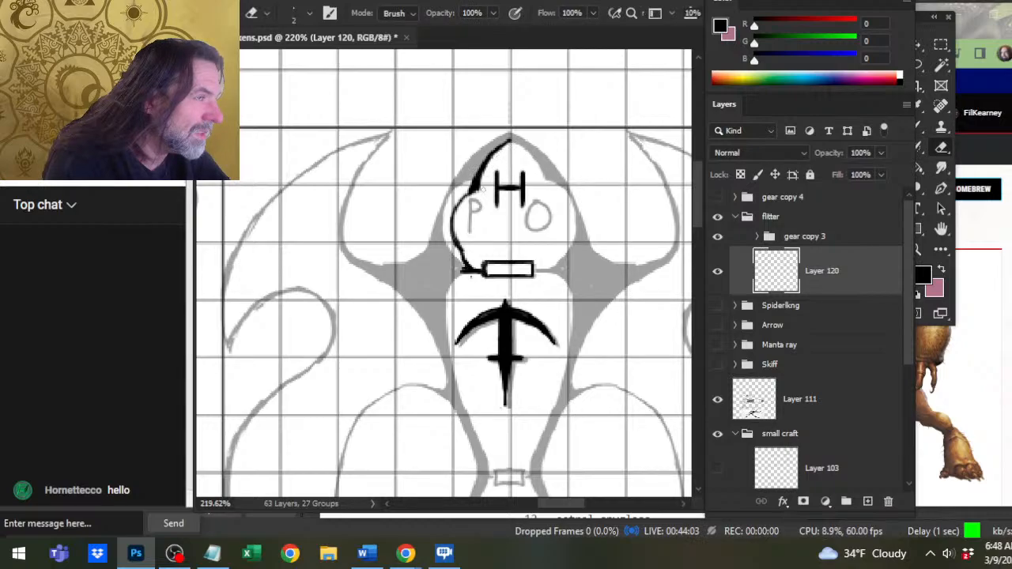
# Erase the cabin outline's lower-left end and re-ink it as a solid black junction with the wall line.
pyautogui.press('b')
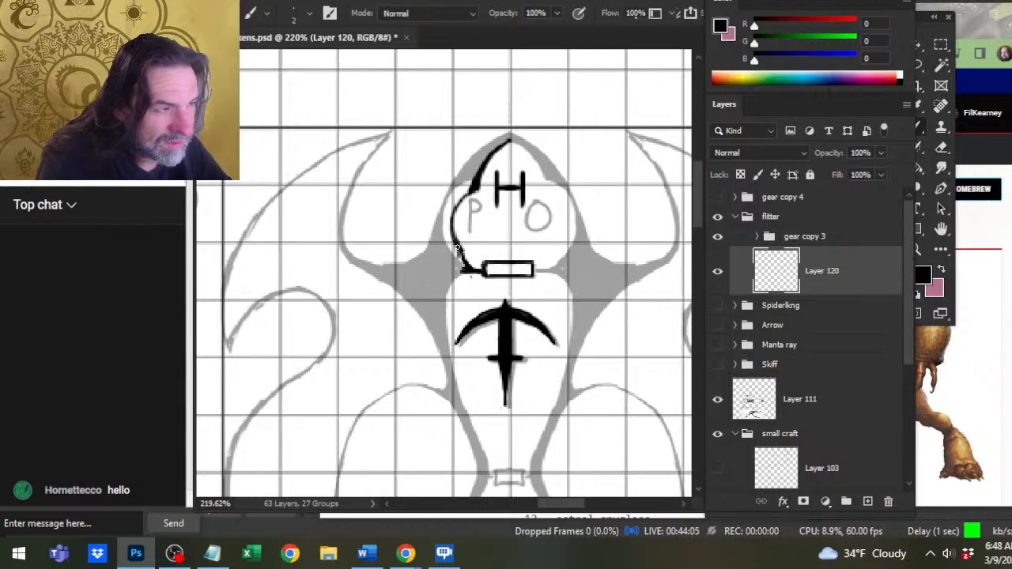
pyautogui.press('e')
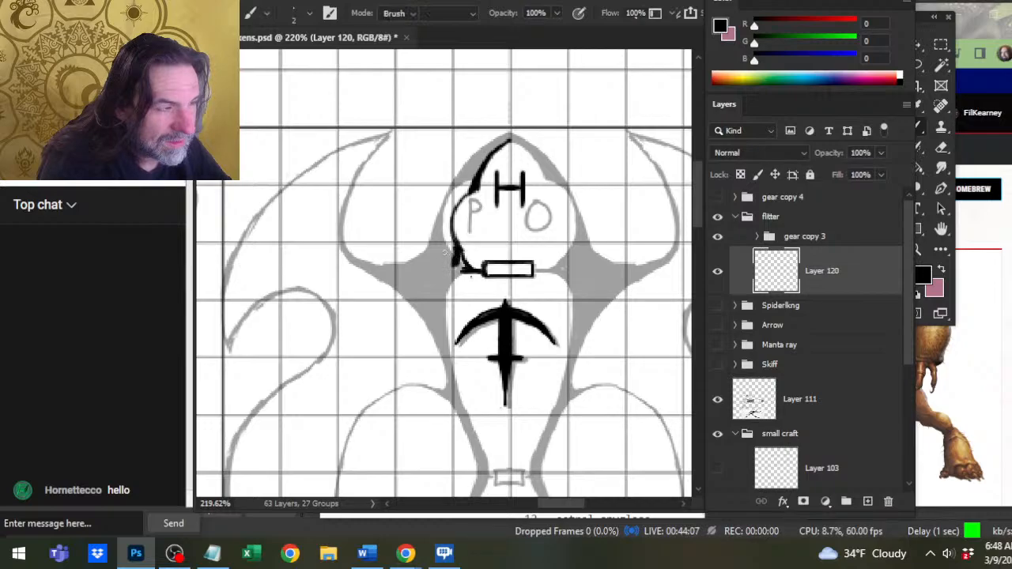
pyautogui.moveTo(453, 242); pyautogui.dragTo(451, 250)
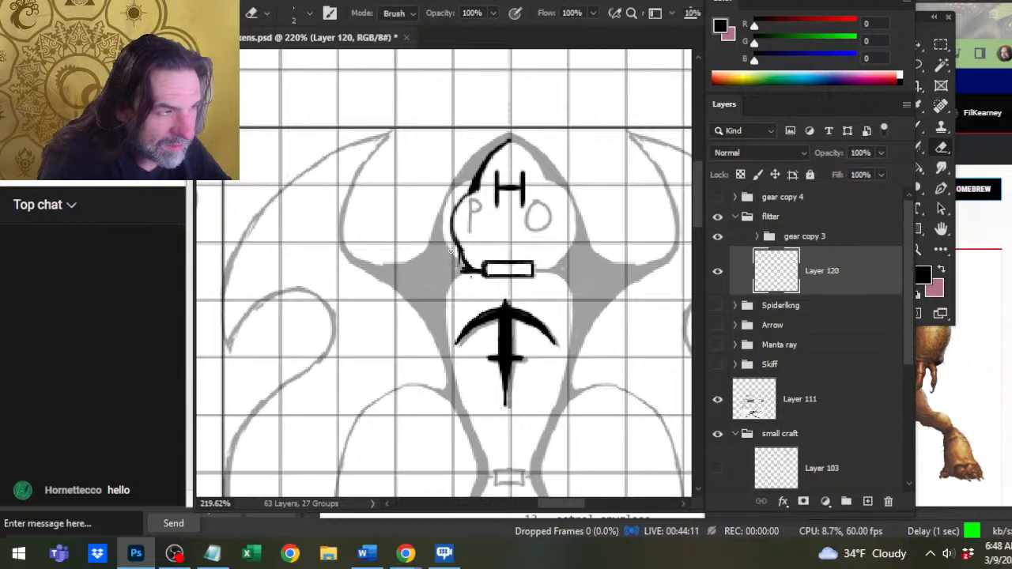
pyautogui.press('b')
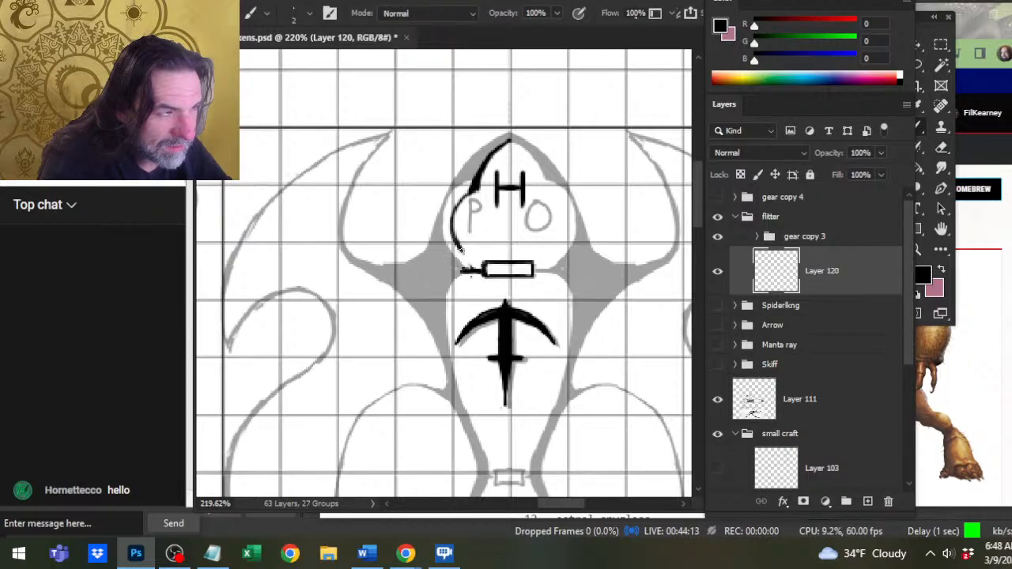
pyautogui.moveTo(464, 254); pyautogui.dragTo(475, 269)
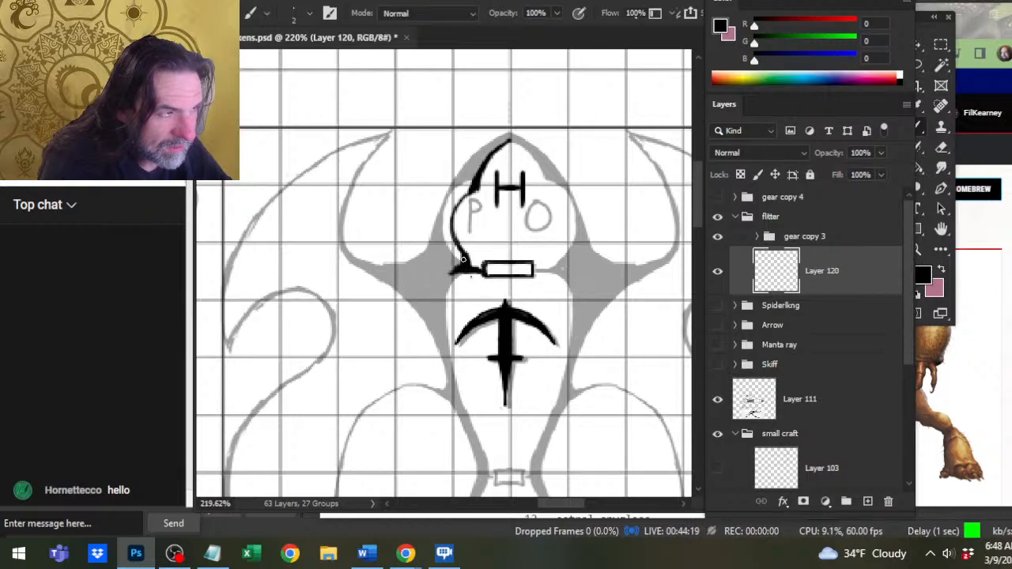
# Clean up the short wall line between the black junction and the door with small brush and eraser touches.
pyautogui.press('e')
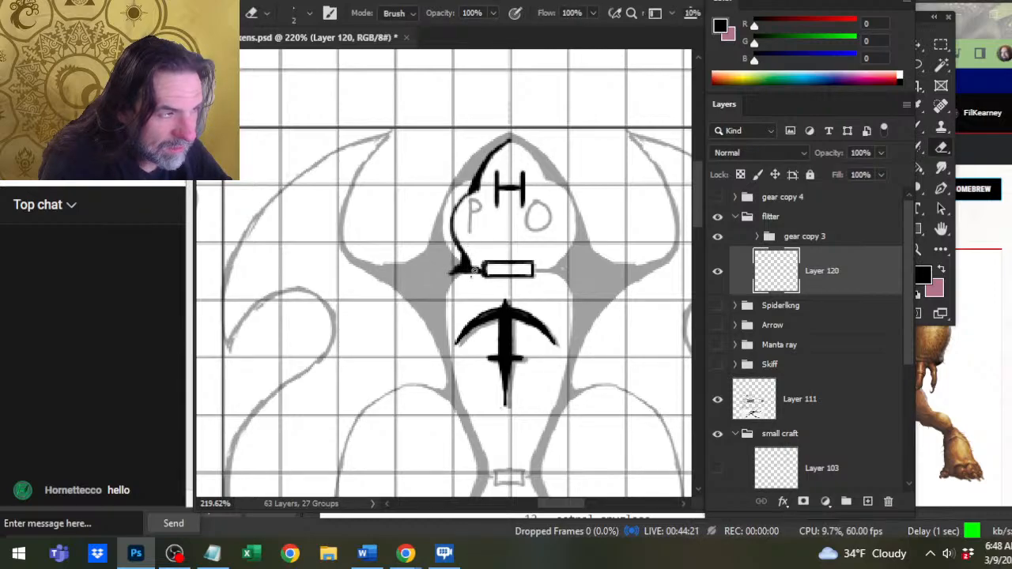
pyautogui.press('b')
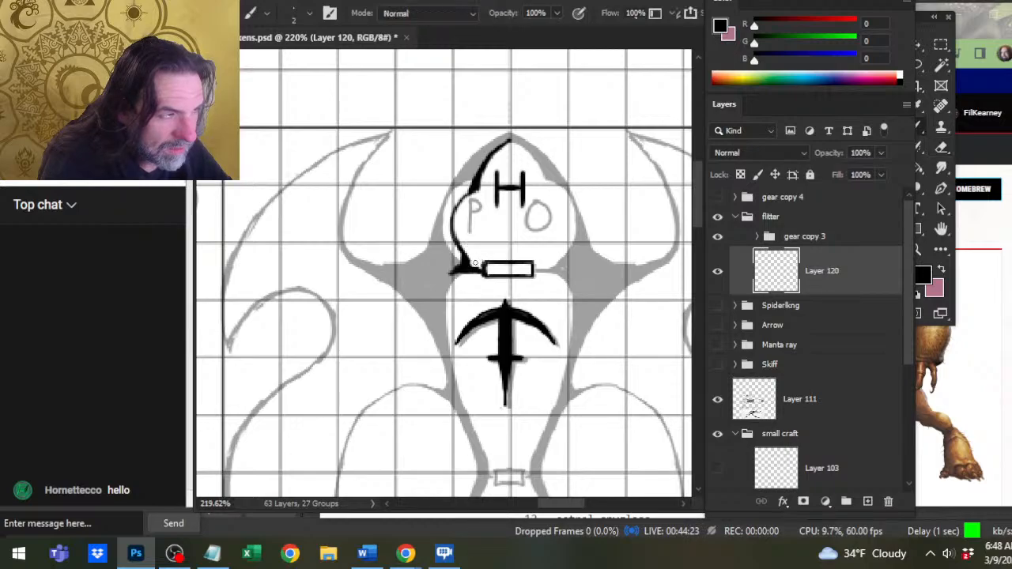
pyautogui.press('e')
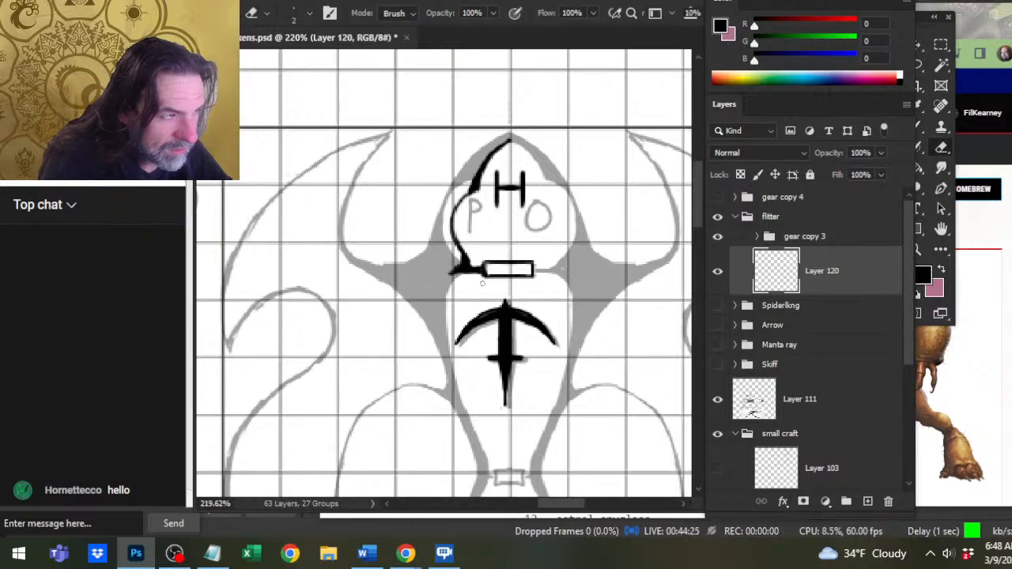
pyautogui.press('b')
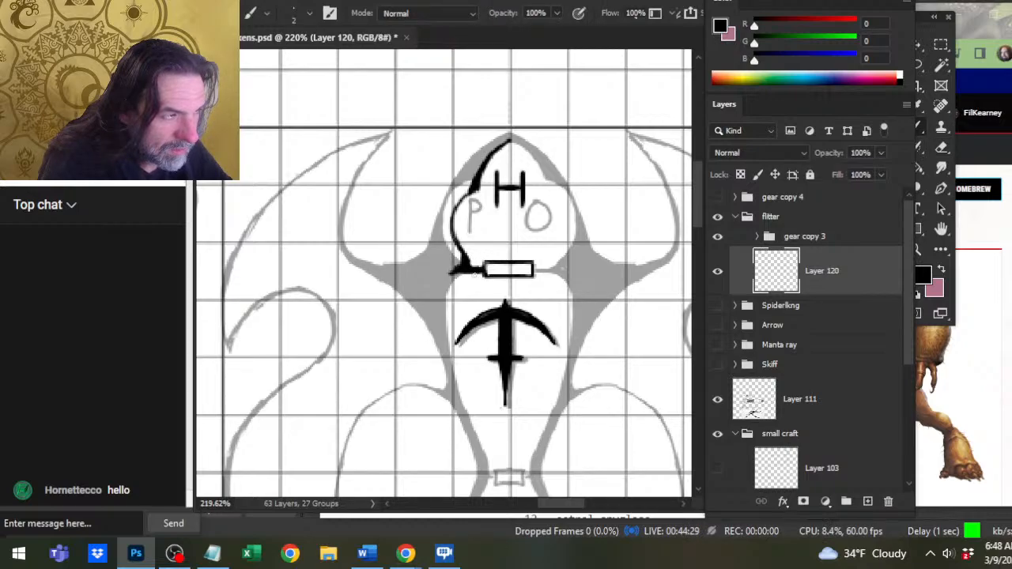
pyautogui.press('e')
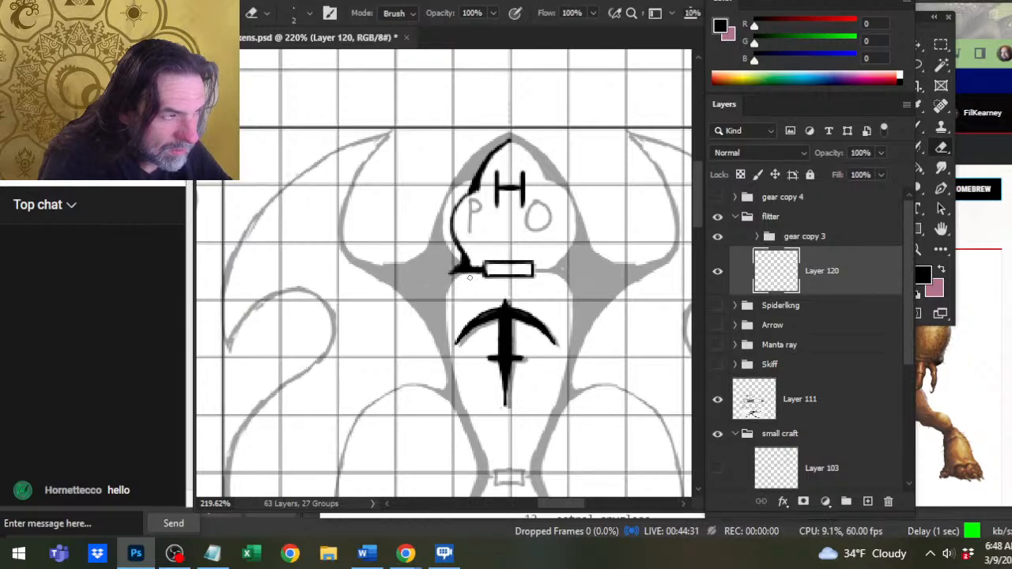
# Ink the left wall of the ballista compartment from the black junction down past the ballista's crossbar.
pyautogui.press('b')
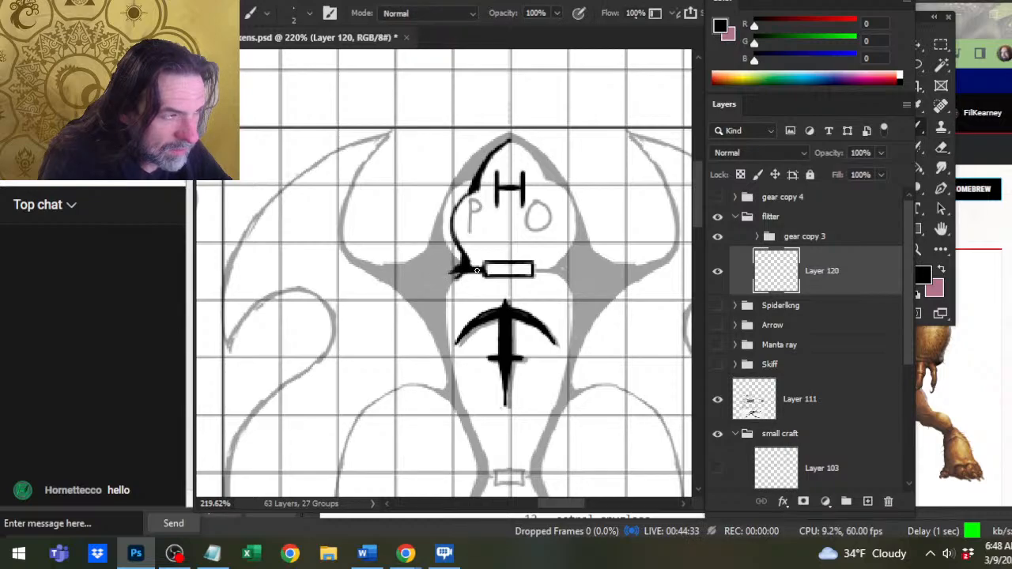
pyautogui.moveTo(461, 274); pyautogui.dragTo(449, 344)
pyautogui.moveTo(450, 300); pyautogui.dragTo(449, 359)
pyautogui.moveTo(450, 317); pyautogui.dragTo(446, 378)
pyautogui.press('e')
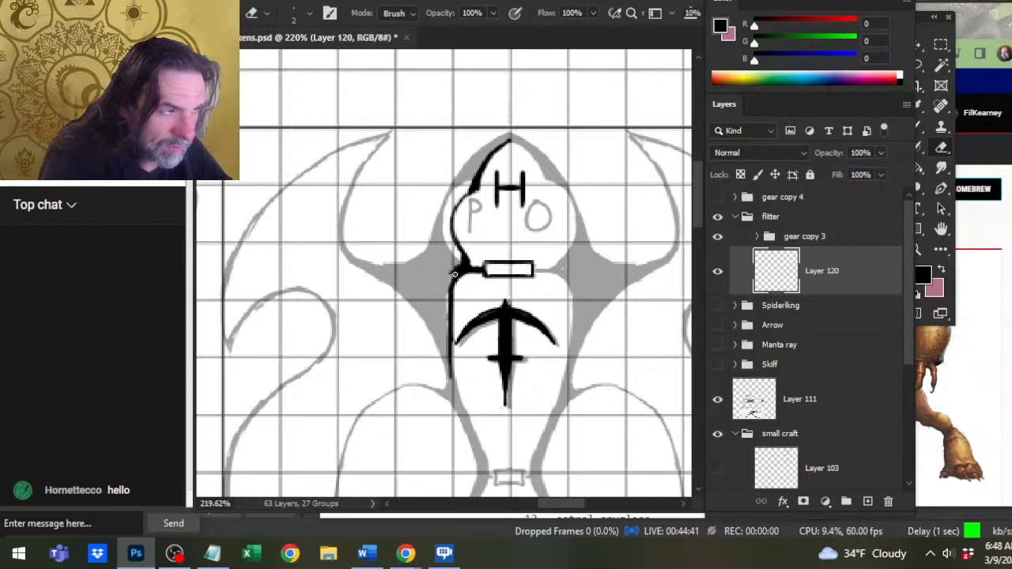
# Ink a tapering curve from the black junction across the grey hull area to the base of the left horn.
pyautogui.press('b')
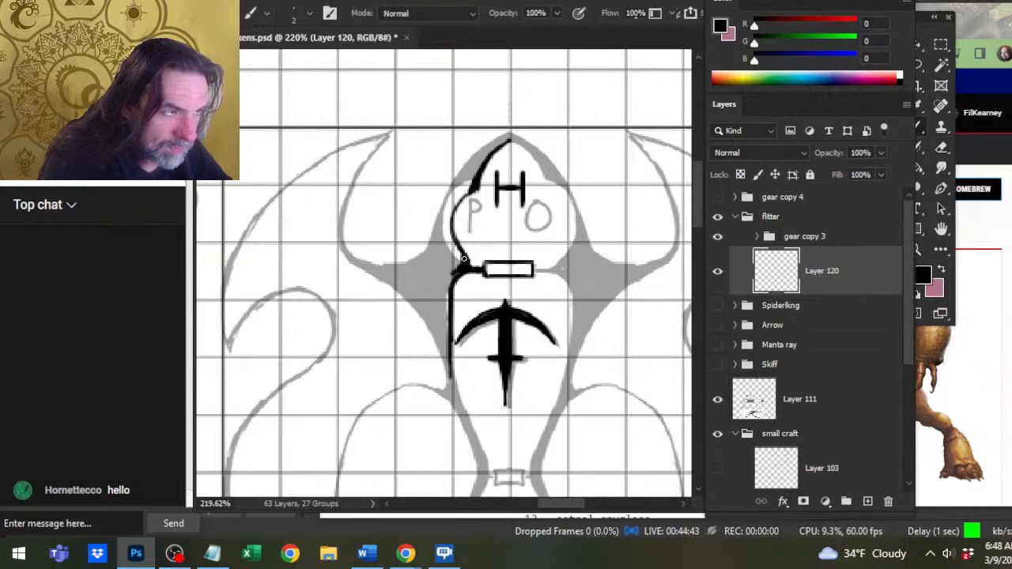
pyautogui.moveTo(461, 267)
pyautogui.mouseDown()
pyautogui.moveTo(411, 271)
pyautogui.moveTo(451, 269)
pyautogui.moveTo(420, 268)
pyautogui.mouseUp()
pyautogui.press('e')
pyautogui.press('b')
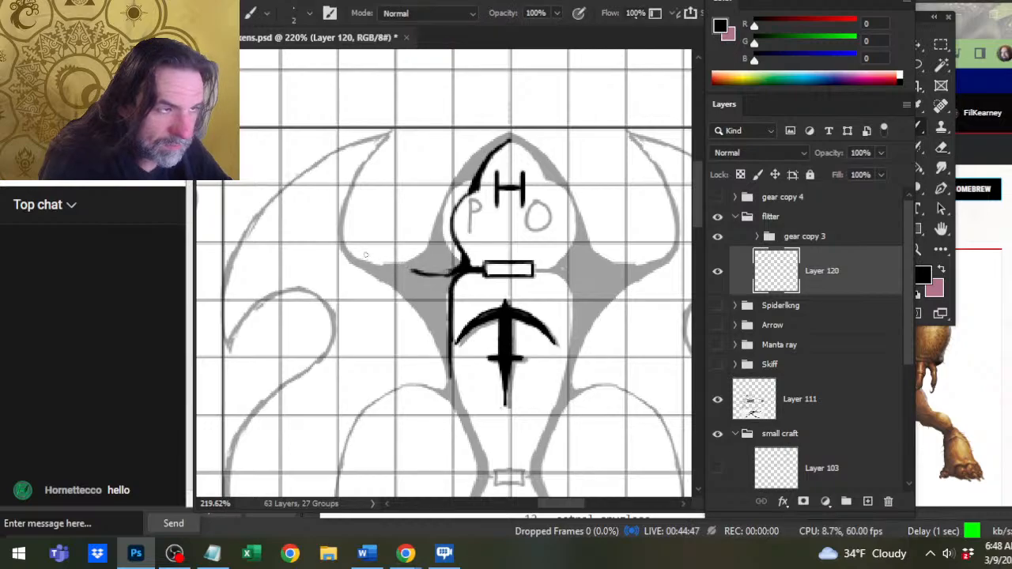
pyautogui.moveTo(365, 254)
pyautogui.mouseDown()
pyautogui.moveTo(416, 273)
pyautogui.moveTo(377, 264)
pyautogui.moveTo(411, 280)
pyautogui.moveTo(420, 265)
pyautogui.moveTo(406, 268)
pyautogui.moveTo(424, 283)
pyautogui.moveTo(448, 273)
pyautogui.mouseUp()
pyautogui.press('e')
pyautogui.press('b')
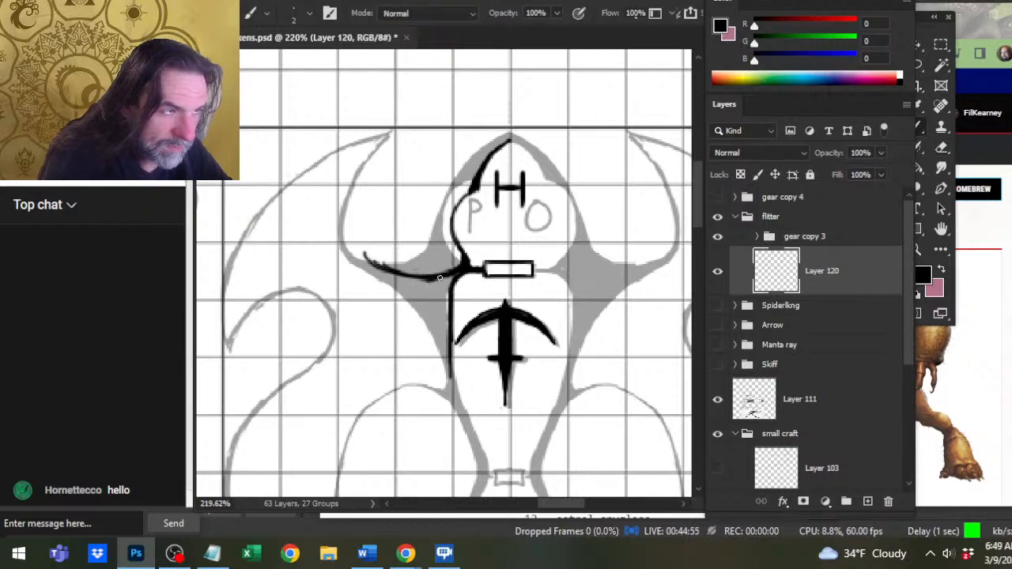
# Ink the left hull section's outer and lower edges below the horn curve, and extend the ballista compartment's left wall down to meet them.
pyautogui.press('e')
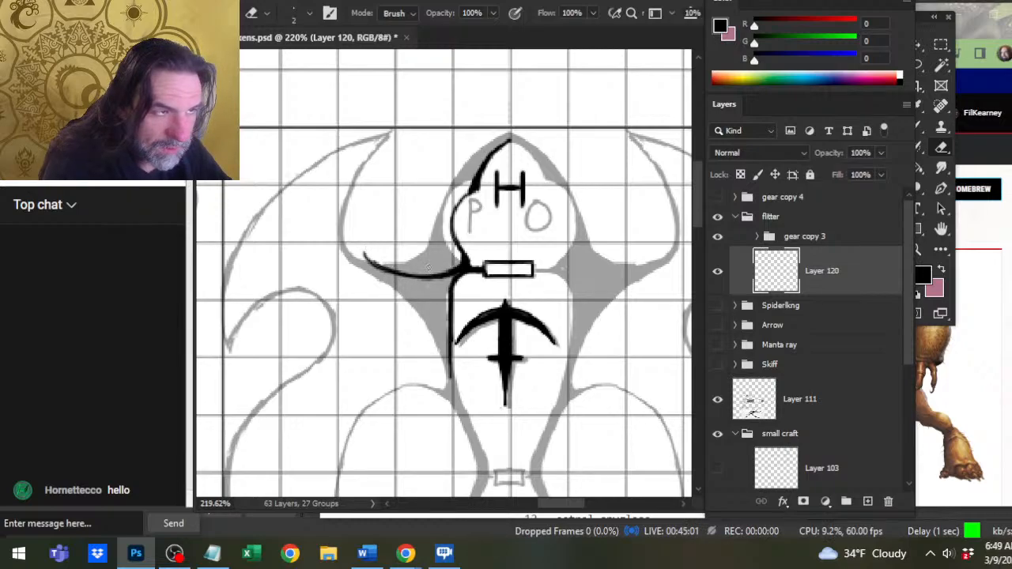
pyautogui.press('b')
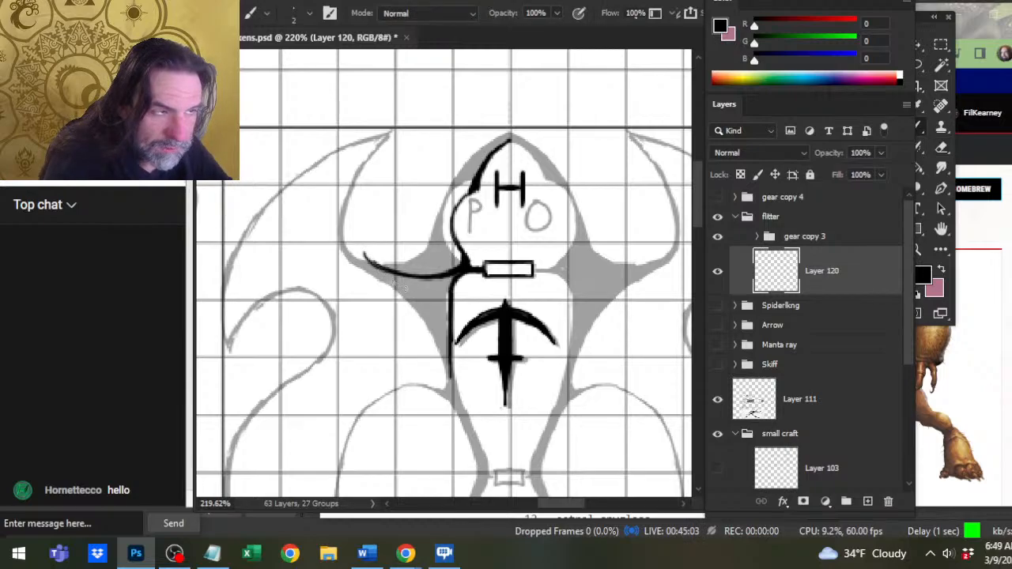
pyautogui.moveTo(386, 273)
pyautogui.mouseDown()
pyautogui.moveTo(417, 301)
pyautogui.moveTo(426, 344)
pyautogui.moveTo(367, 411)
pyautogui.moveTo(419, 387)
pyautogui.moveTo(441, 389)
pyautogui.moveTo(464, 417)
pyautogui.mouseUp()
pyautogui.moveTo(450, 370); pyautogui.dragTo(463, 411)
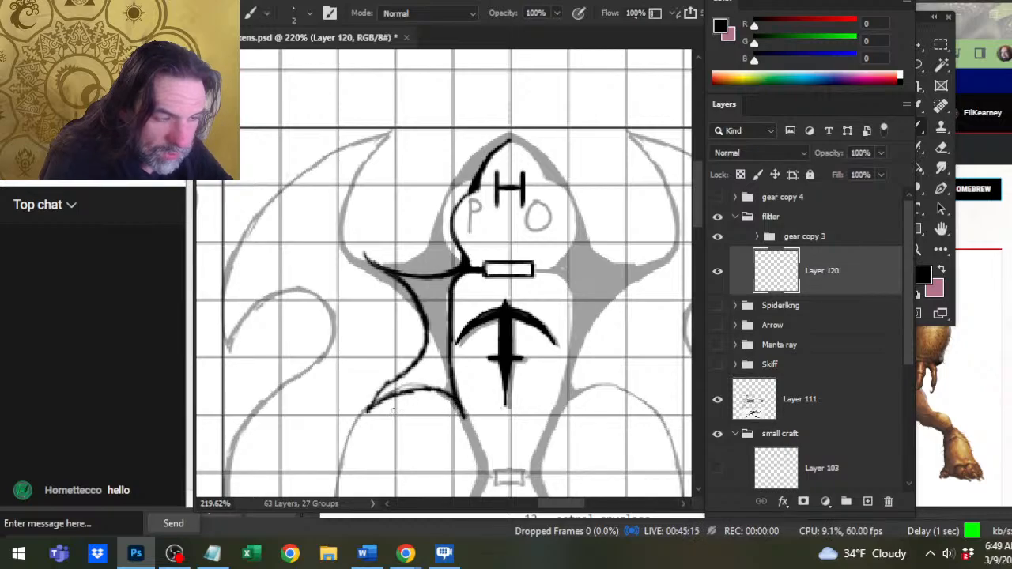
# Sharpen the left hull section's lower point and smooth its arched bottom edge with small brush and eraser strokes.
pyautogui.press('e')
pyautogui.moveTo(391, 375)
pyautogui.mouseDown()
pyautogui.moveTo(381, 386)
pyautogui.moveTo(401, 374)
pyautogui.moveTo(358, 419)
pyautogui.moveTo(408, 392)
pyautogui.moveTo(427, 393)
pyautogui.mouseUp()
pyautogui.press('b')
pyautogui.press('e')
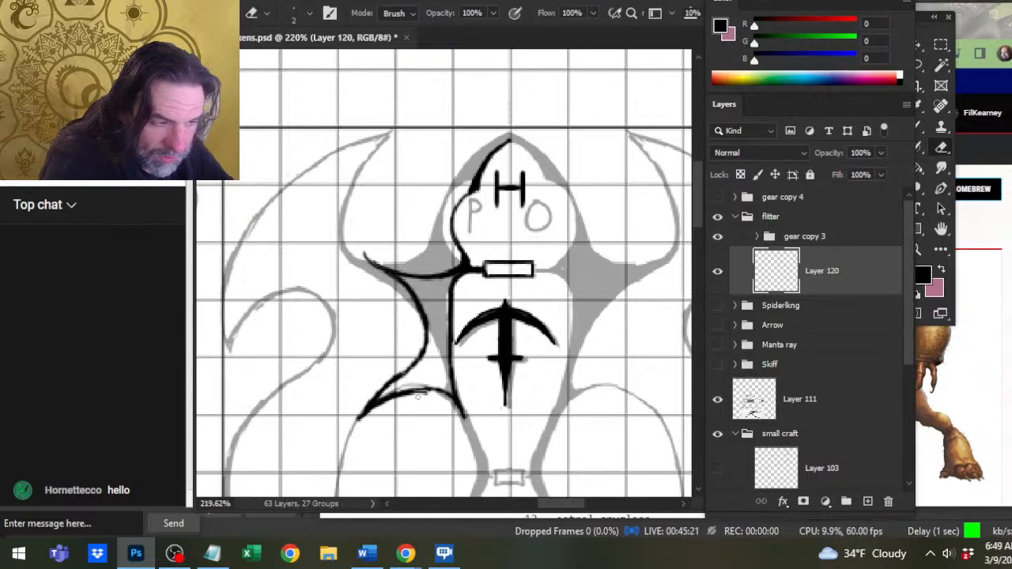
pyautogui.moveTo(395, 397)
pyautogui.mouseDown()
pyautogui.moveTo(427, 396)
pyautogui.moveTo(380, 403)
pyautogui.moveTo(435, 390)
pyautogui.moveTo(466, 424)
pyautogui.mouseUp()
pyautogui.press('b')
pyautogui.press('e')
# Fill the outlined left hull section with black and paint over the gaps along its edges with a 4 px brush.
pyautogui.press('g')
pyautogui.click(436, 372)
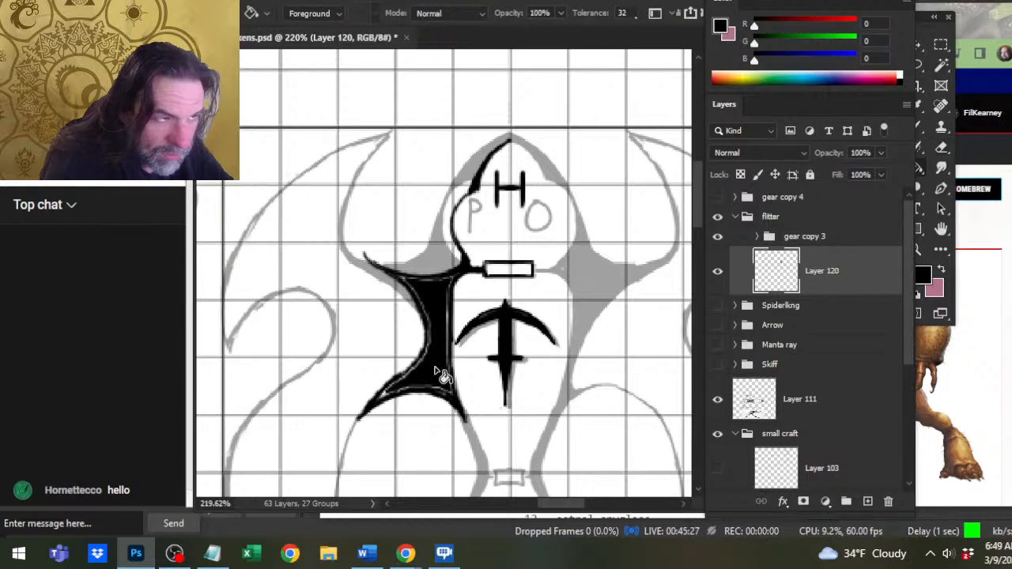
pyautogui.press('b')
pyautogui.press(']')
pyautogui.press(']')
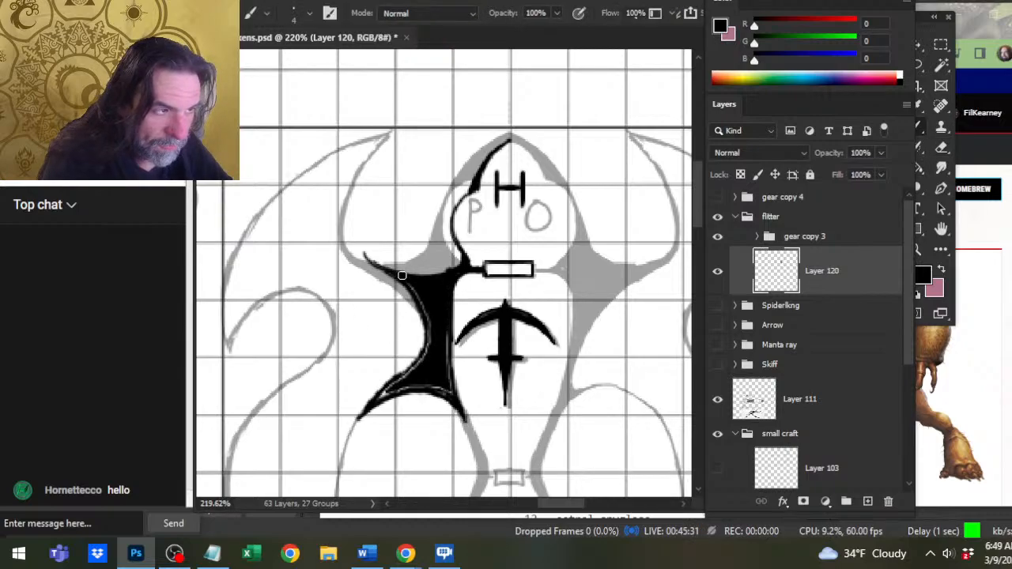
pyautogui.moveTo(448, 343)
pyautogui.mouseDown()
pyautogui.moveTo(451, 392)
pyautogui.moveTo(403, 377)
pyautogui.moveTo(427, 393)
pyautogui.moveTo(429, 318)
pyautogui.mouseUp()
pyautogui.moveTo(402, 275)
pyautogui.mouseDown()
pyautogui.moveTo(418, 310)
pyautogui.moveTo(413, 291)
pyautogui.mouseUp()
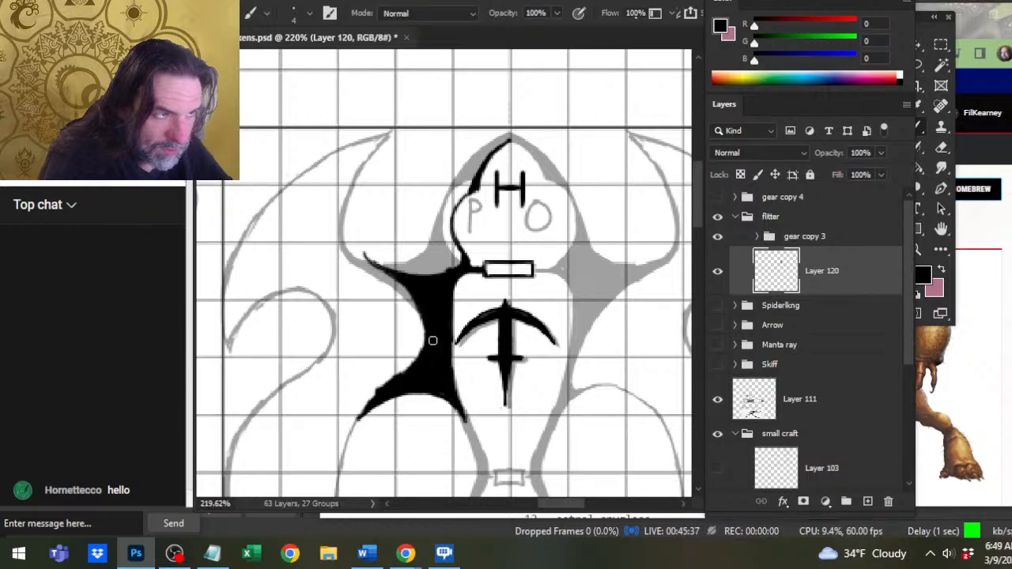
# Trim the black hull section's lower-left edge and its upper tip at the base of the left horn with the eraser.
pyautogui.press('e')
pyautogui.moveTo(375, 393)
pyautogui.mouseDown()
pyautogui.moveTo(405, 368)
pyautogui.moveTo(385, 379)
pyautogui.mouseUp()
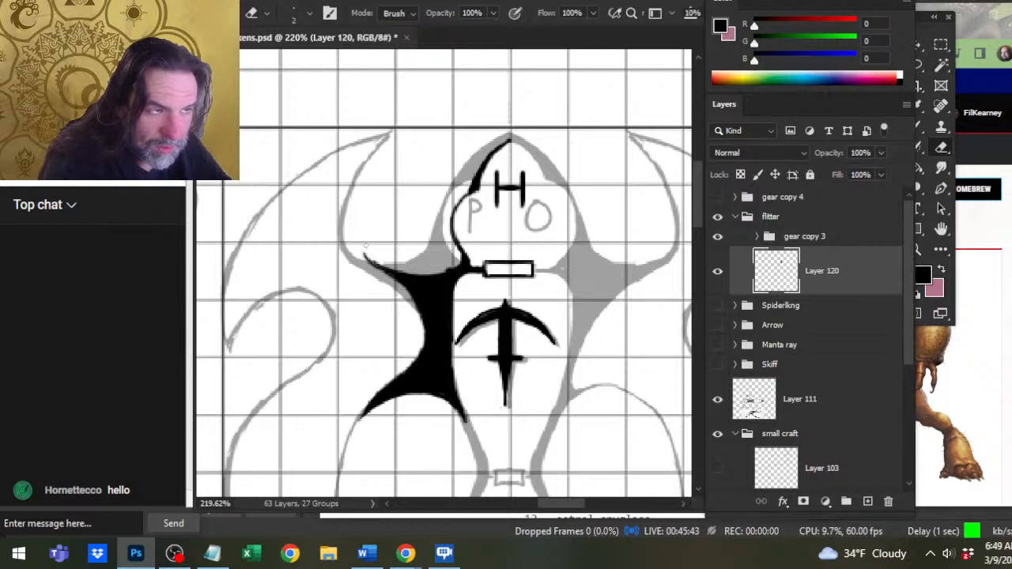
pyautogui.moveTo(365, 247)
pyautogui.mouseDown()
pyautogui.moveTo(394, 267)
pyautogui.moveTo(428, 272)
pyautogui.mouseUp()
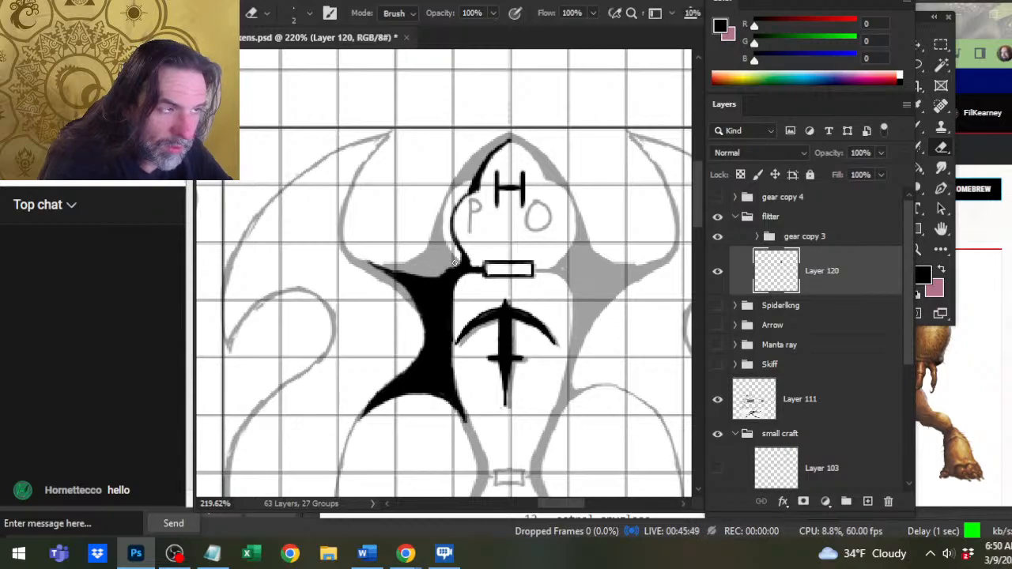
# Thicken and reshape the black junction where the cabin's left wall meets the door wall, alternating brush and eraser touches.
pyautogui.press('b')
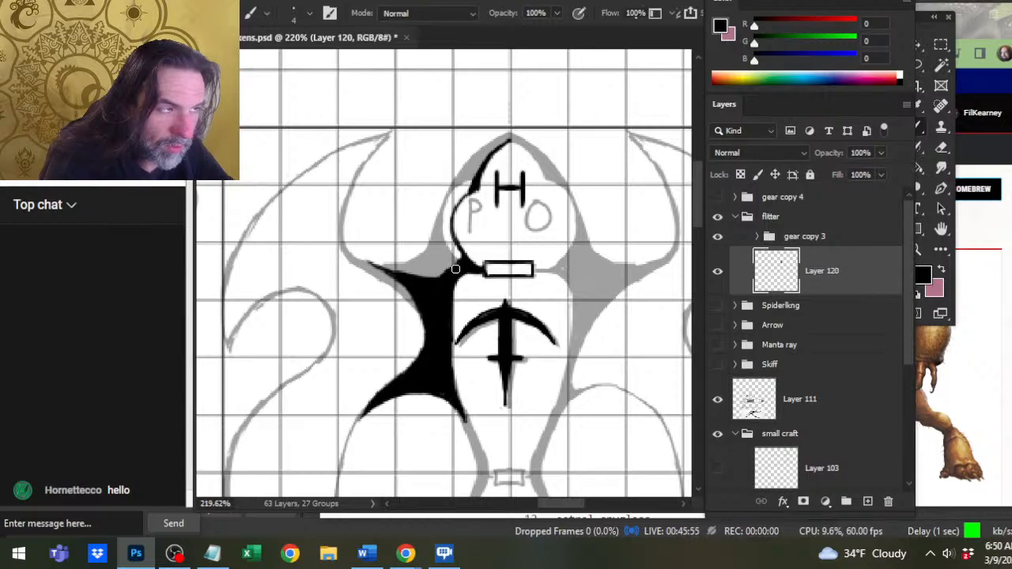
pyautogui.press('e')
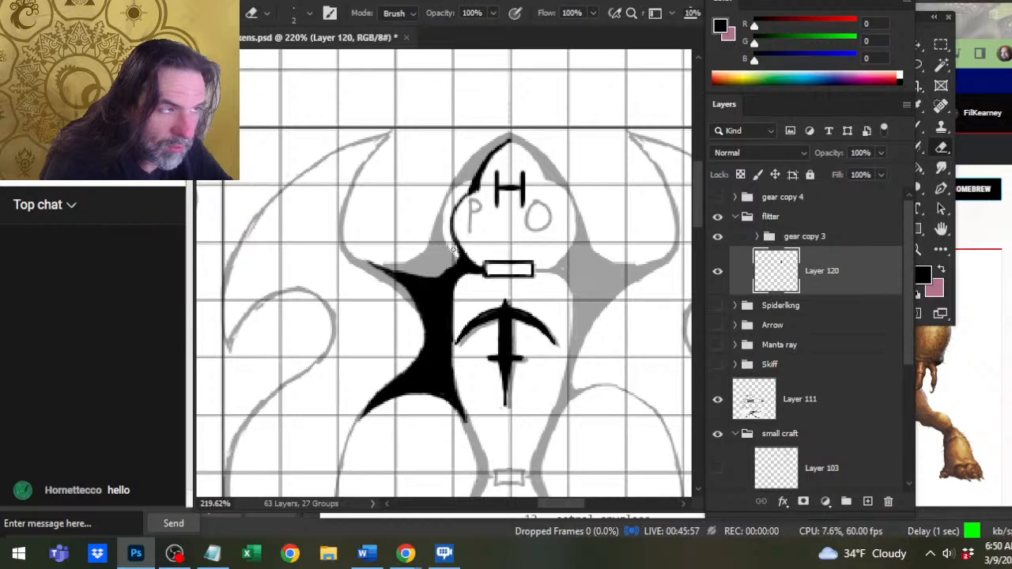
pyautogui.press('b')
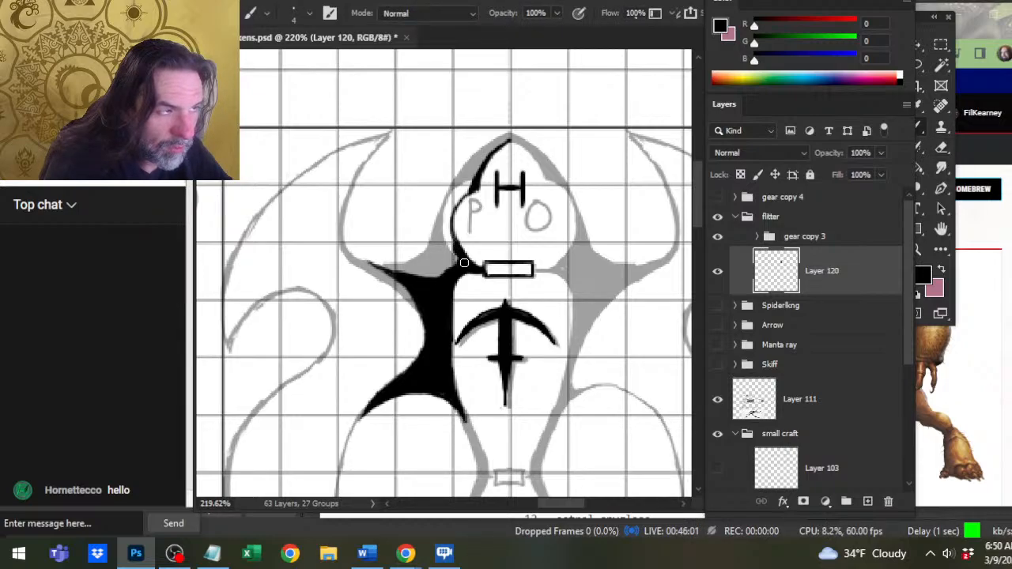
pyautogui.press('e')
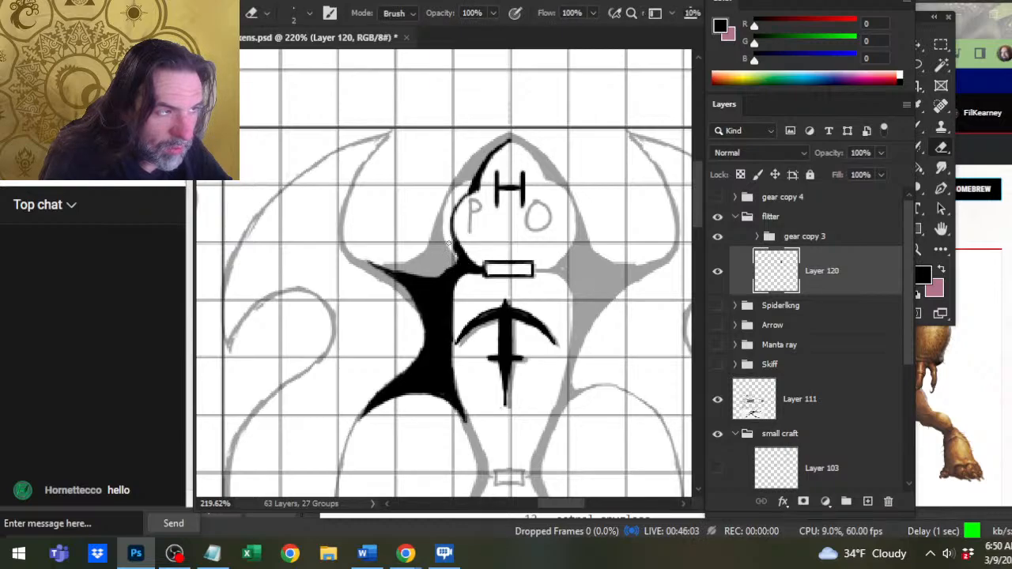
pyautogui.press('b')
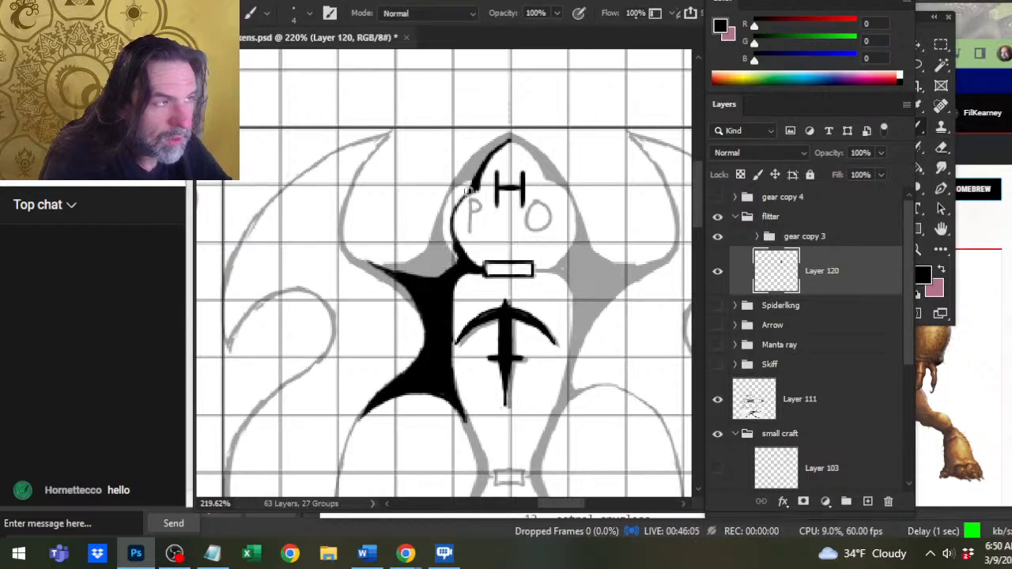
pyautogui.press('r')
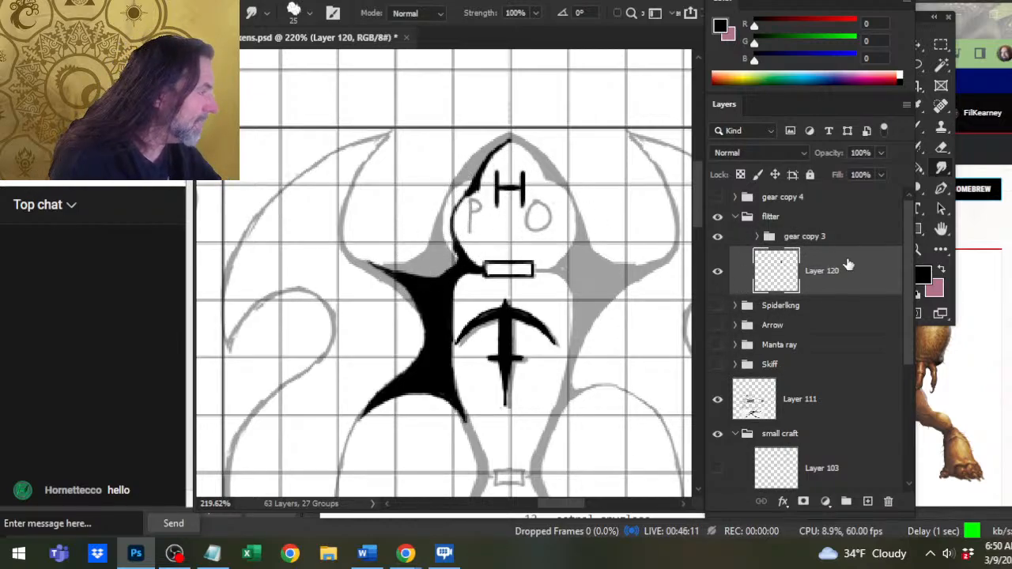
# Expand the gear copy 3 group and move the H on Layer 112 copy down between the P and O marks.
pyautogui.click(753, 240)
pyautogui.click(754, 237)
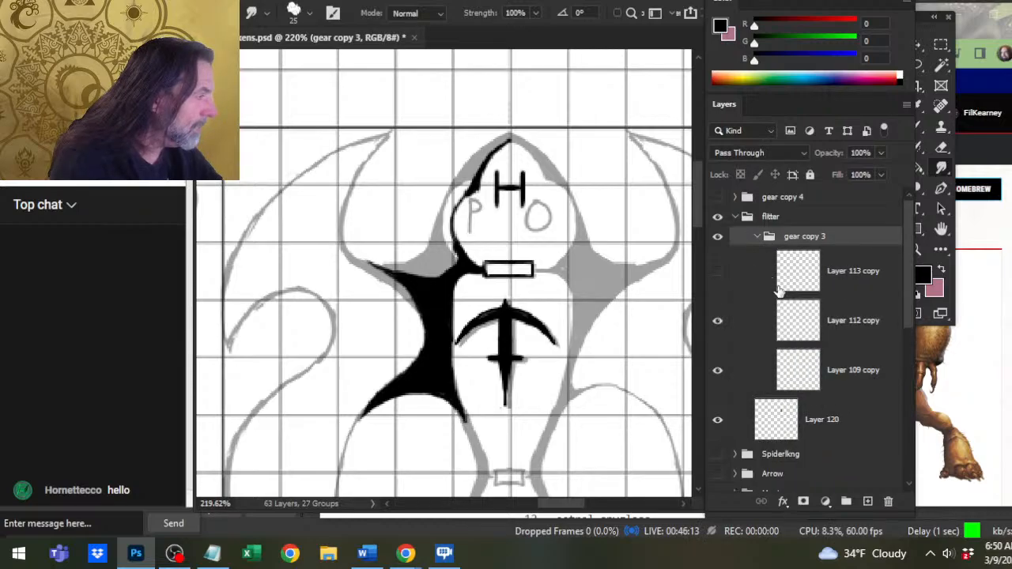
pyautogui.click(836, 330)
pyautogui.press('v')
pyautogui.moveTo(615, 273); pyautogui.dragTo(644, 297)
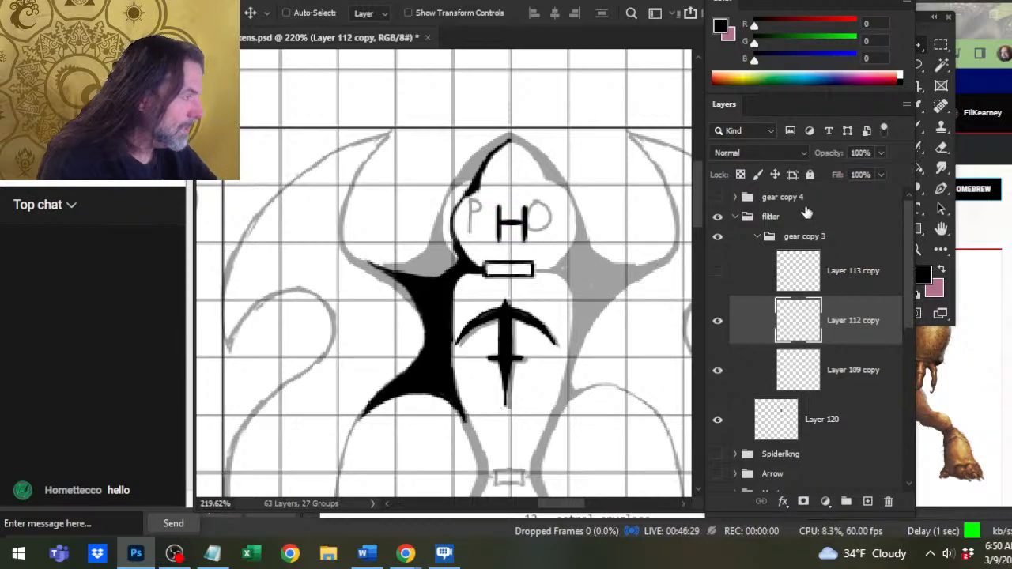
# On Layer 120, refine the black outline of the cabin's nose and its left shoulder with small eraser and brush touches.
pyautogui.click(840, 435)
pyautogui.press('e')
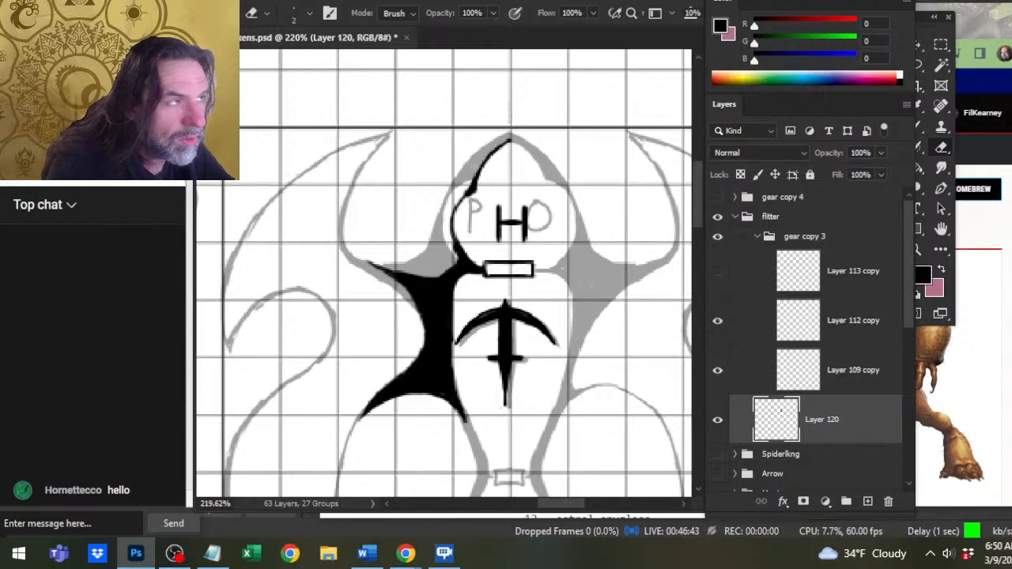
pyautogui.moveTo(507, 141)
pyautogui.mouseDown()
pyautogui.moveTo(488, 155)
pyautogui.moveTo(480, 189)
pyautogui.moveTo(492, 158)
pyautogui.mouseUp()
pyautogui.press('b')
pyautogui.press('e')
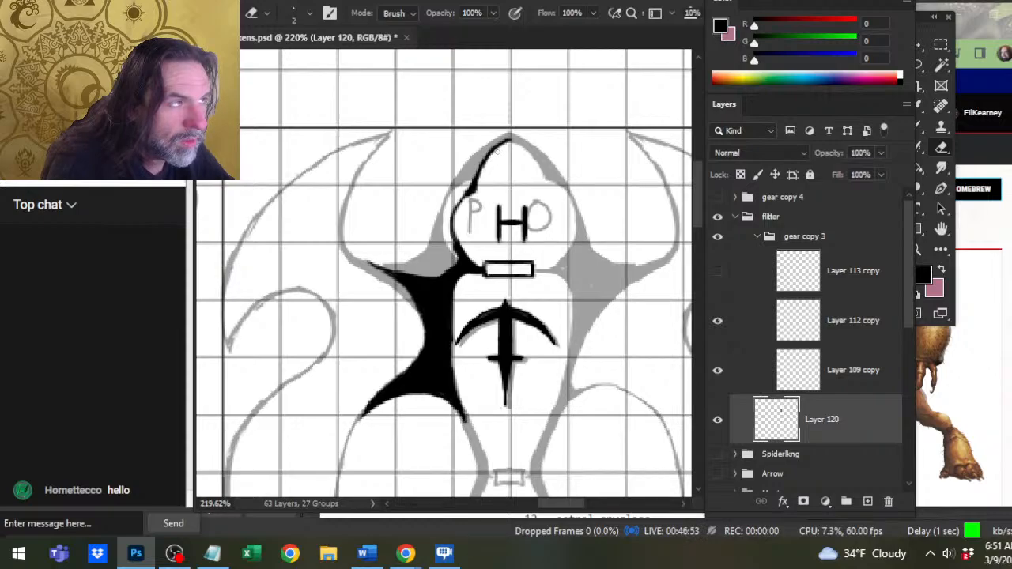
pyautogui.moveTo(471, 186); pyautogui.dragTo(465, 195)
pyautogui.press('e')
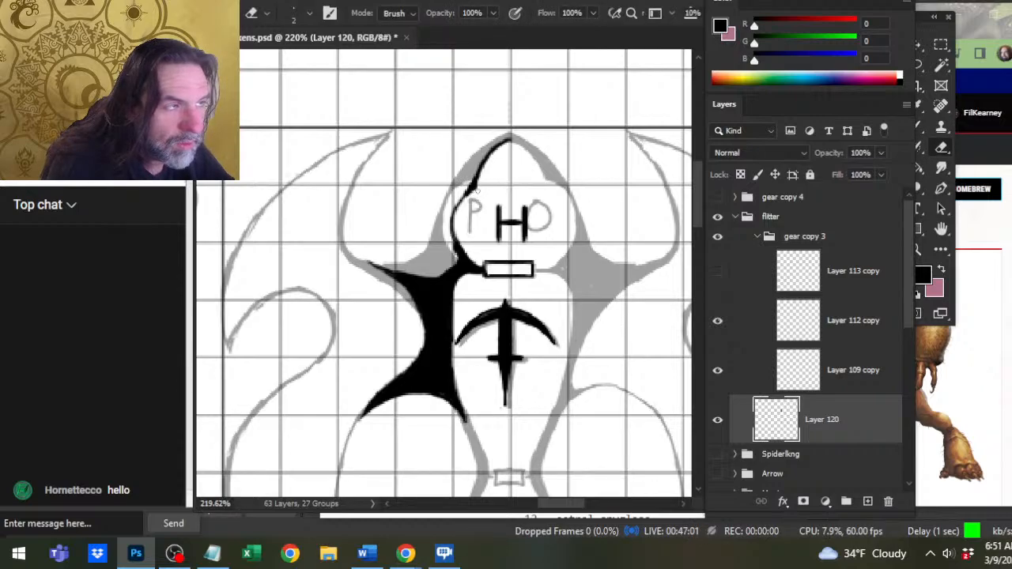
pyautogui.press('b')
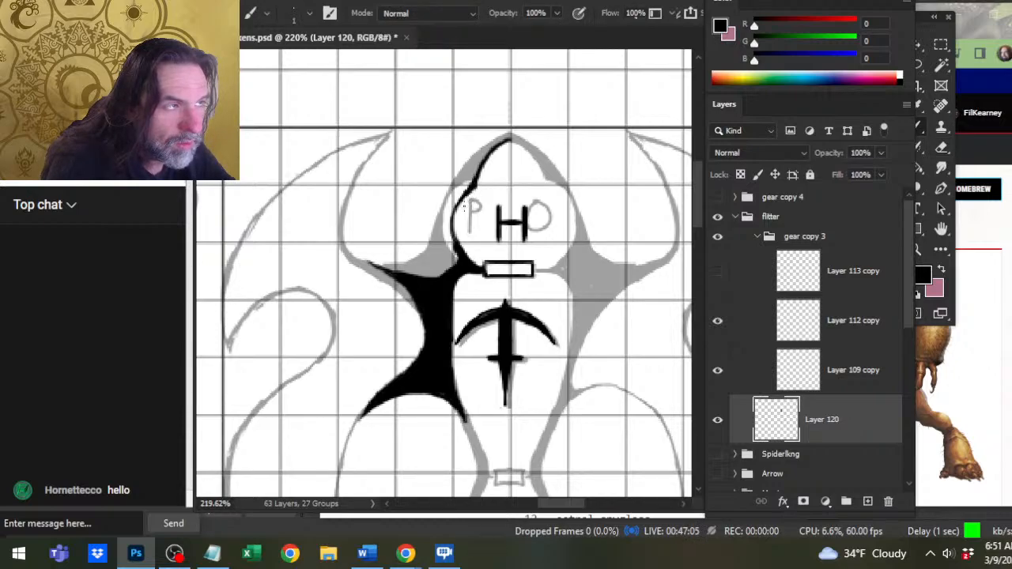
pyautogui.press('e')
pyautogui.press('b')
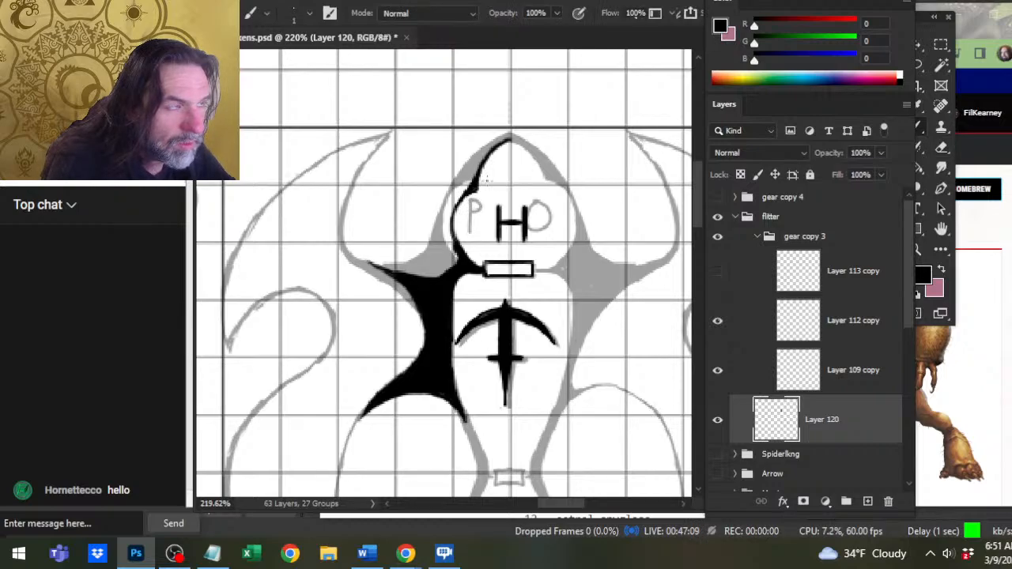
pyautogui.press('e')
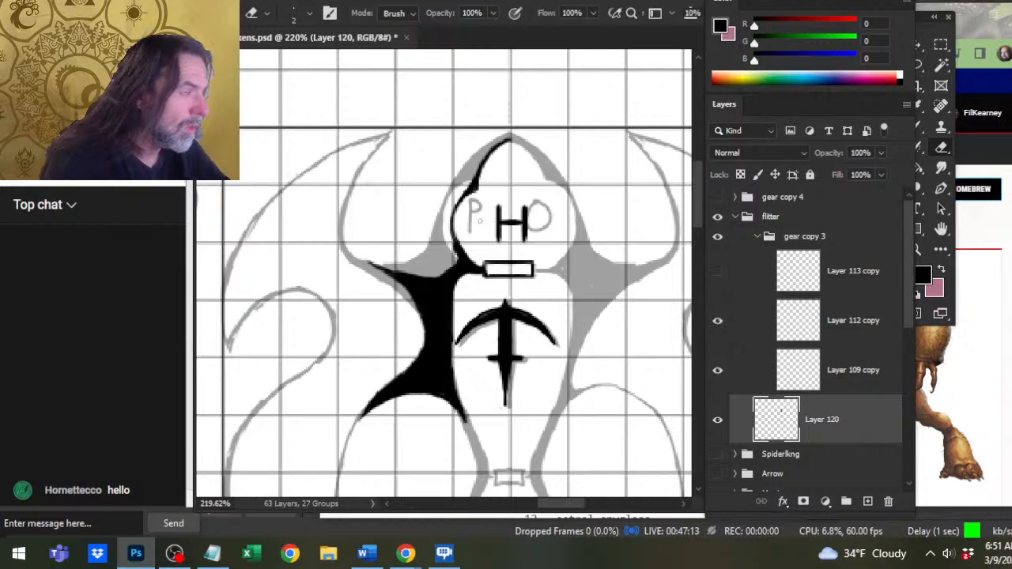
# Show Layer 113 copy and move its M into the cabin's nose, above the H.
pyautogui.click(718, 271)
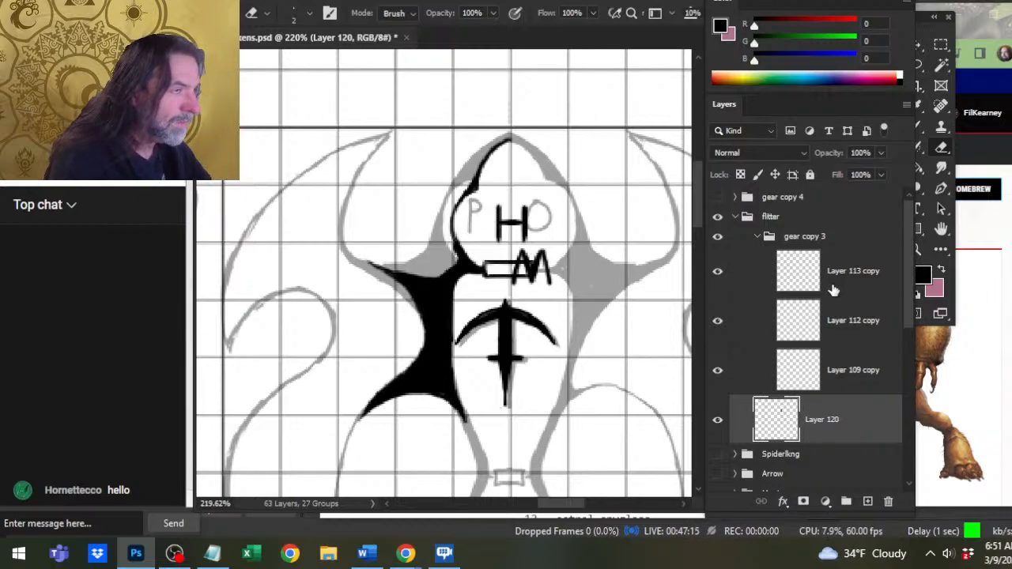
pyautogui.click(833, 290)
pyautogui.press('v')
pyautogui.moveTo(585, 359)
pyautogui.mouseDown()
pyautogui.moveTo(582, 260)
pyautogui.moveTo(598, 274)
pyautogui.mouseUp()
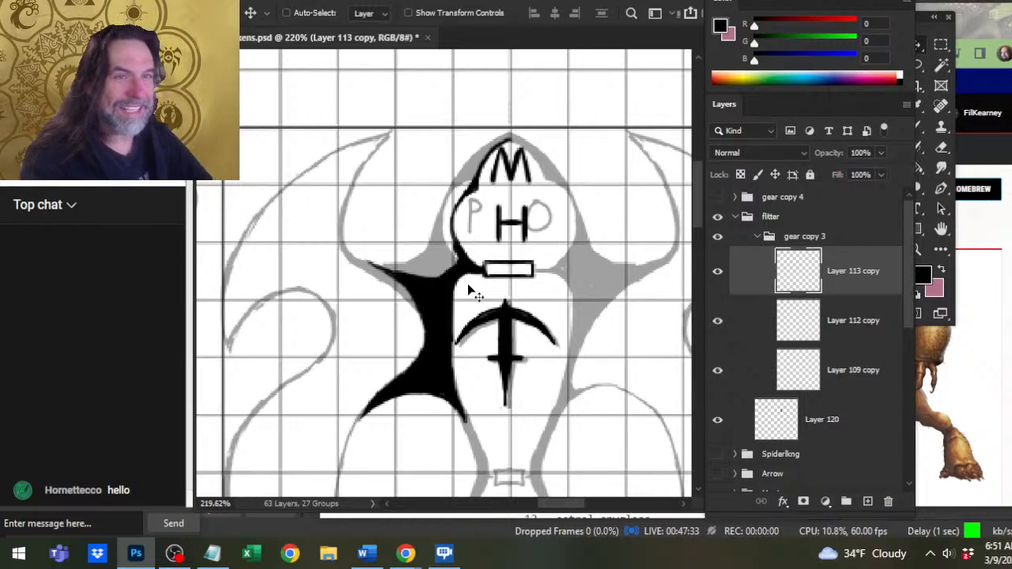
pyautogui.moveTo(572, 324); pyautogui.dragTo(500, 204)
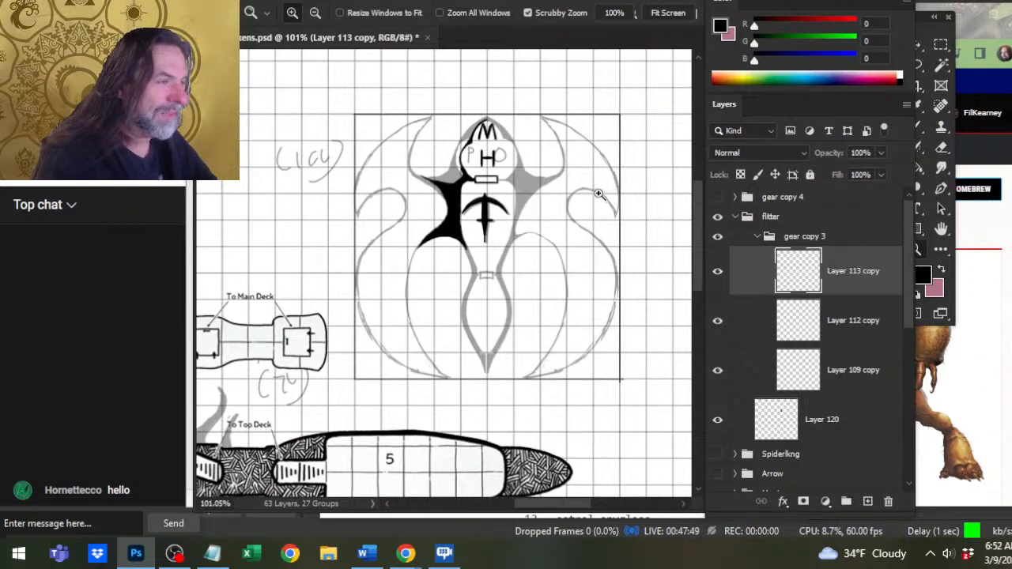
pyautogui.click(508, 160)
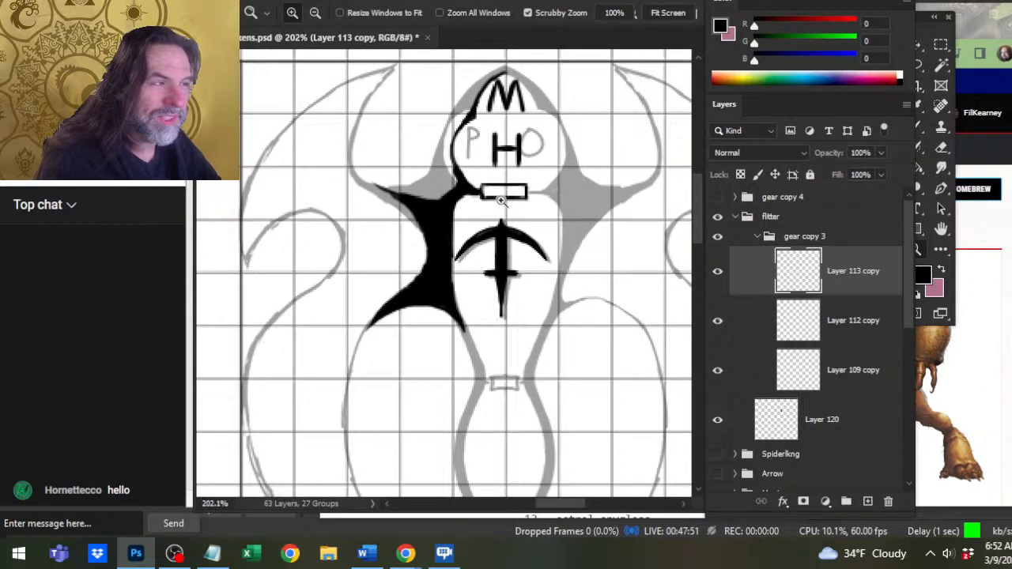
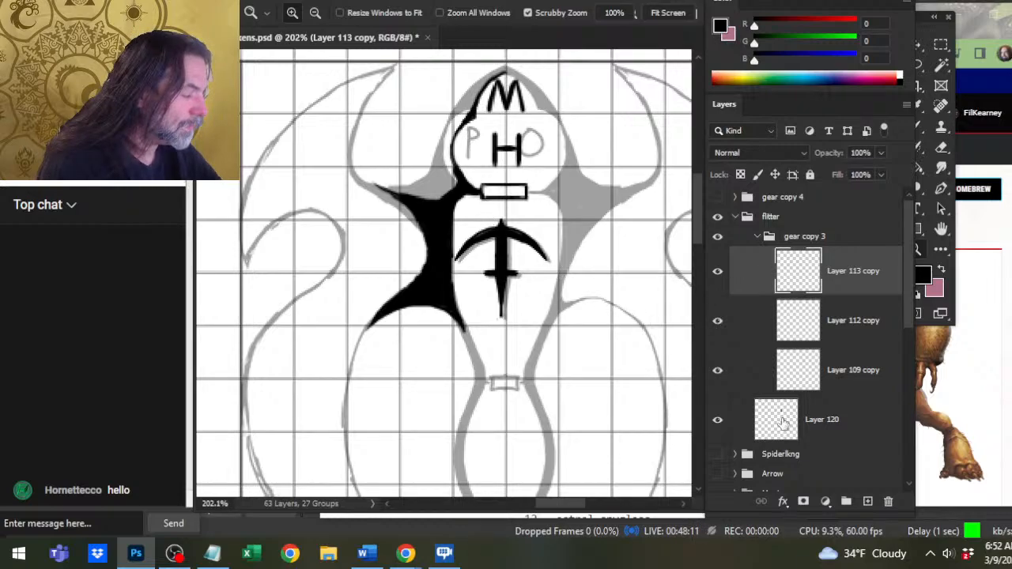
# Select Layer 109 copy and move its crossbow-shaped mark toward the matching grey sketch in the middle of the hull.
pyautogui.click(775, 383)
pyautogui.press('v')
pyautogui.press('Right')
pyautogui.press('Right')
pyautogui.press('Right')
pyautogui.press('Right')
pyautogui.press('Right')
pyautogui.press('Right')
pyautogui.press('Down')
pyautogui.press('Down')
pyautogui.press('Down')
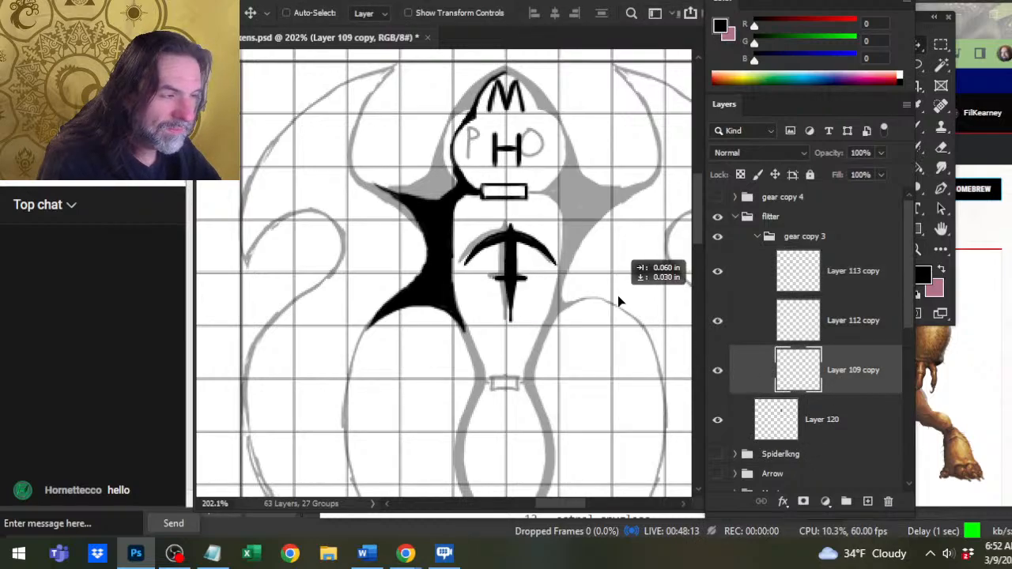
pyautogui.press('Left')
pyautogui.press('Left')
pyautogui.press('Left')
pyautogui.press('Left')
pyautogui.press('Left')
pyautogui.press('Left')
pyautogui.press('Up')
pyautogui.press('Up')
pyautogui.press('Up')
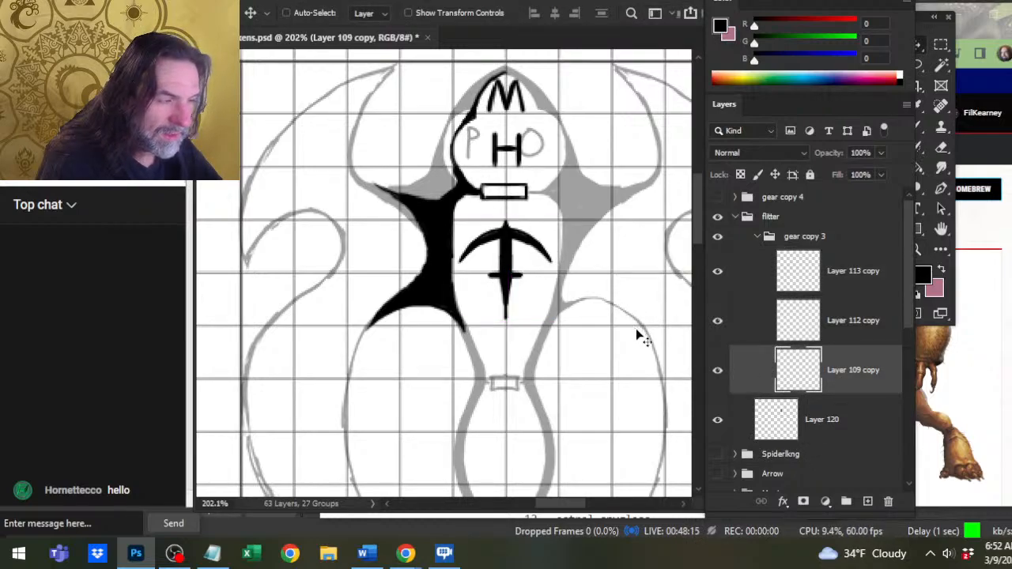
# Fine-tune the crossbow mark's position over its grey sketch, then hide Layer 109 copy.
pyautogui.press('Left')
pyautogui.press('Left')
pyautogui.press('Up')
pyautogui.press('Up')
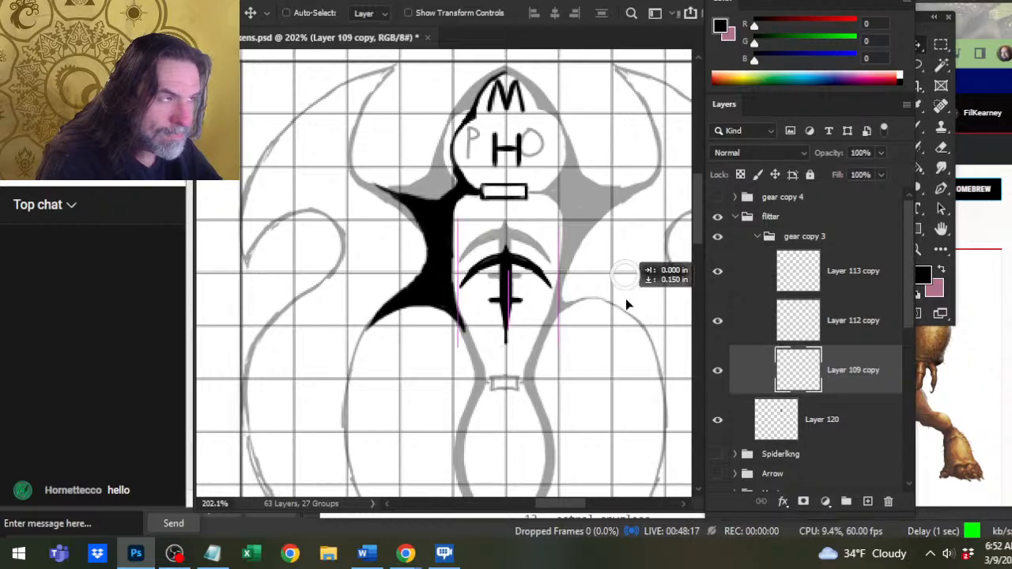
pyautogui.press('Right')
pyautogui.press('Right')
pyautogui.press('Down')
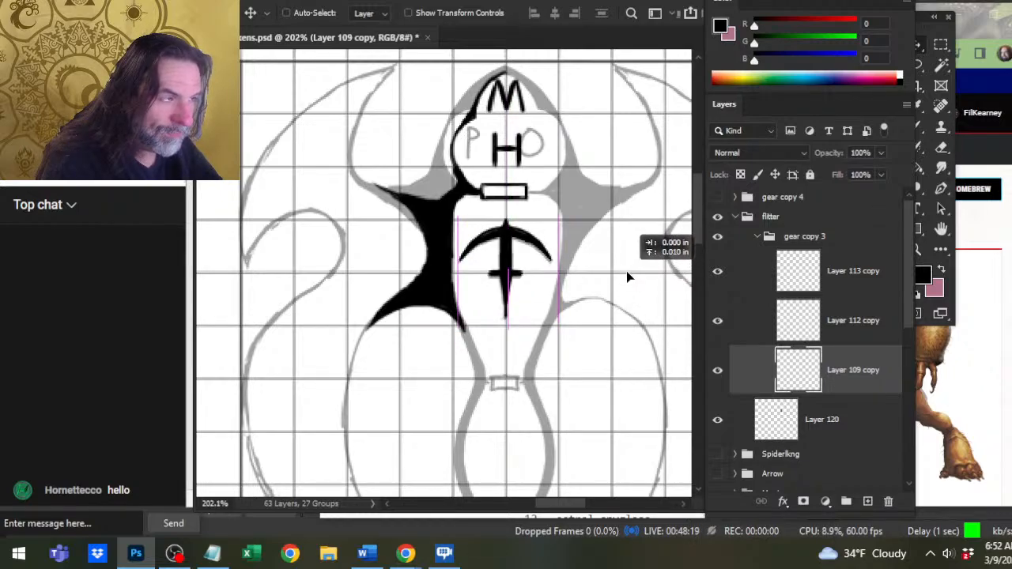
pyautogui.press('Left')
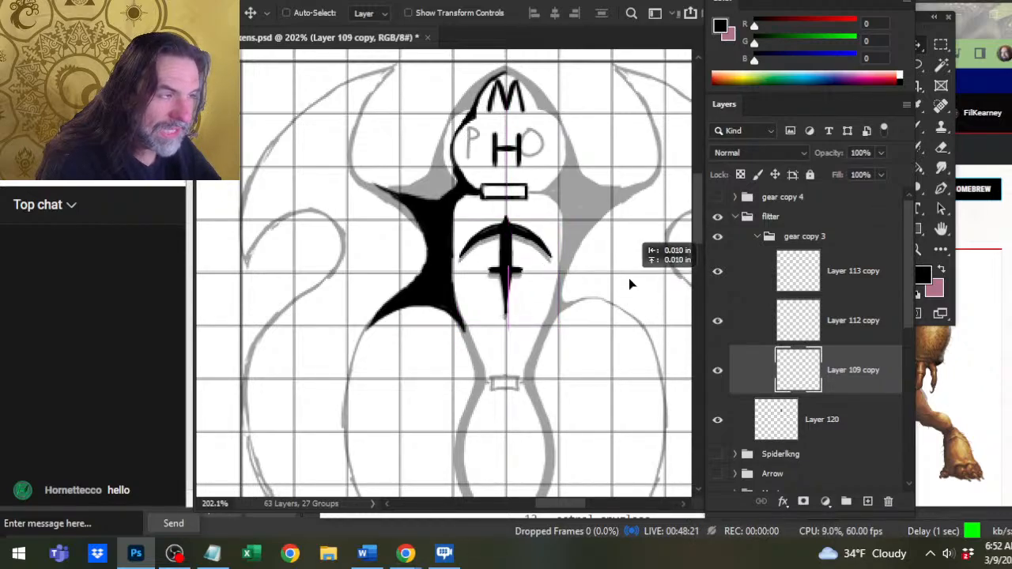
pyautogui.press('Right')
pyautogui.press('Down')
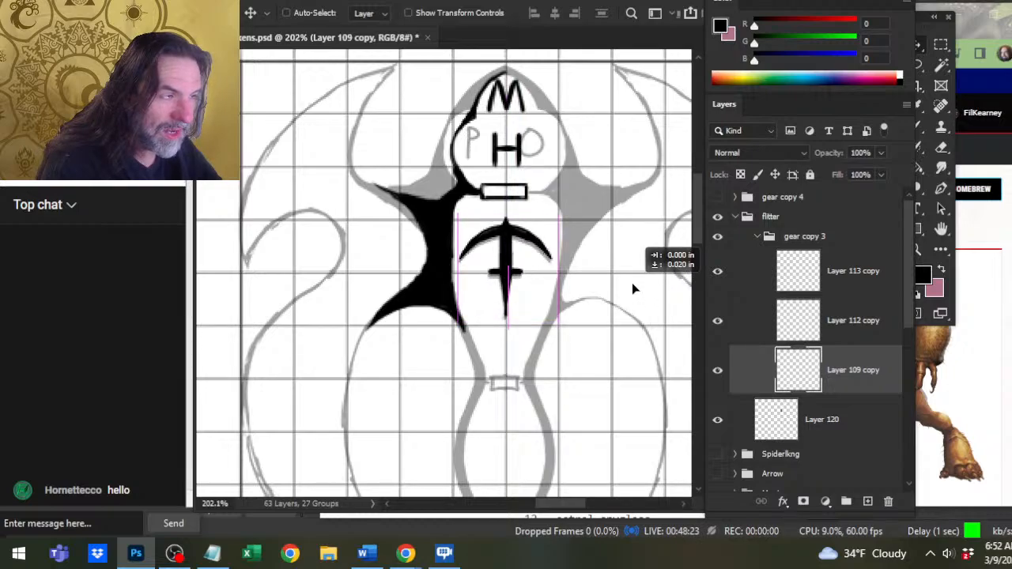
pyautogui.moveTo(631, 282); pyautogui.dragTo(632, 286)
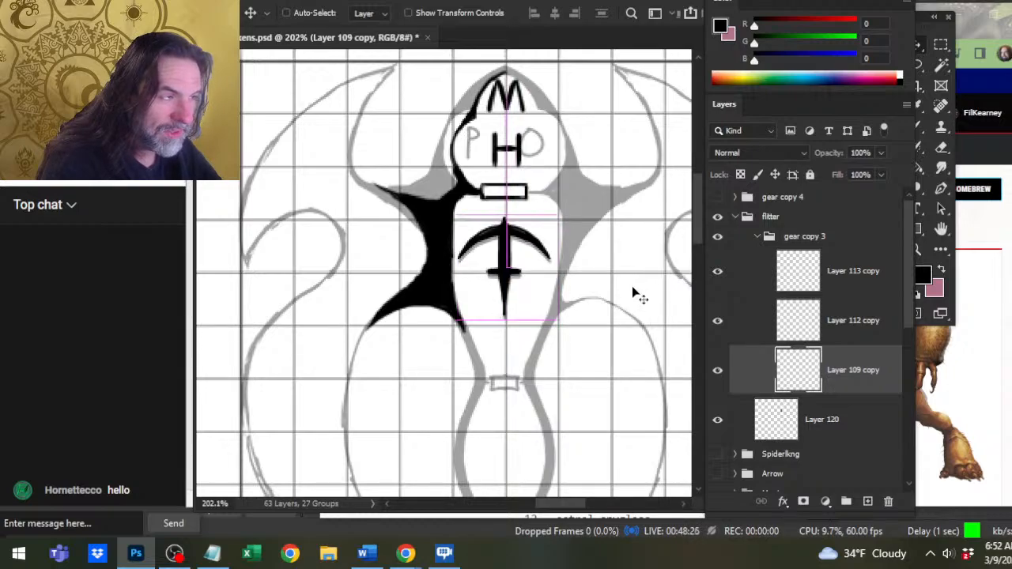
pyautogui.click(716, 371)
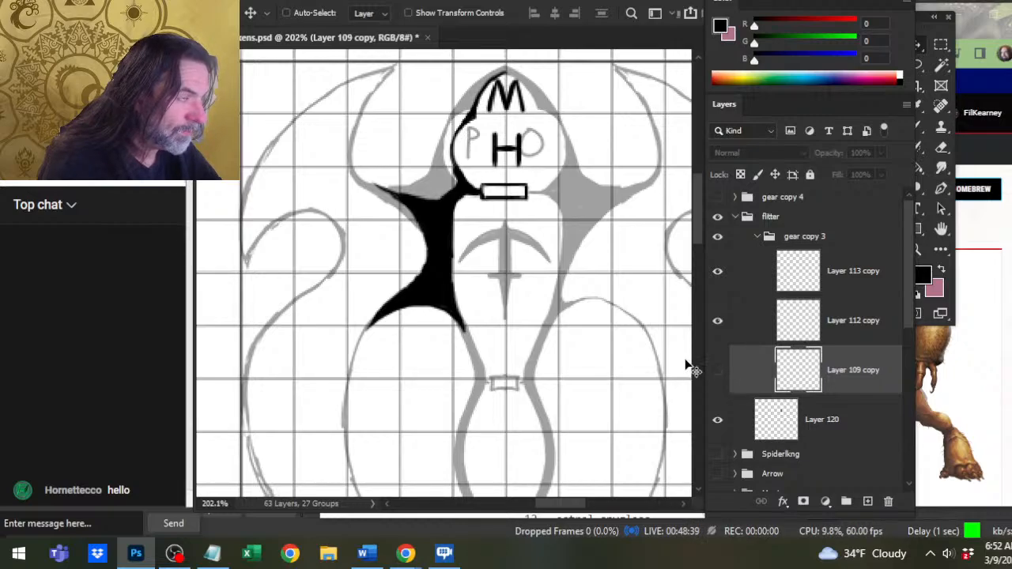
# On Layer 120, draw a thin black curve from the left shoulder past the waist along the tail's left side.
pyautogui.scroll(-5, 596, 424)
pyautogui.hscroll(-2, 596, 424)
pyautogui.press('b')
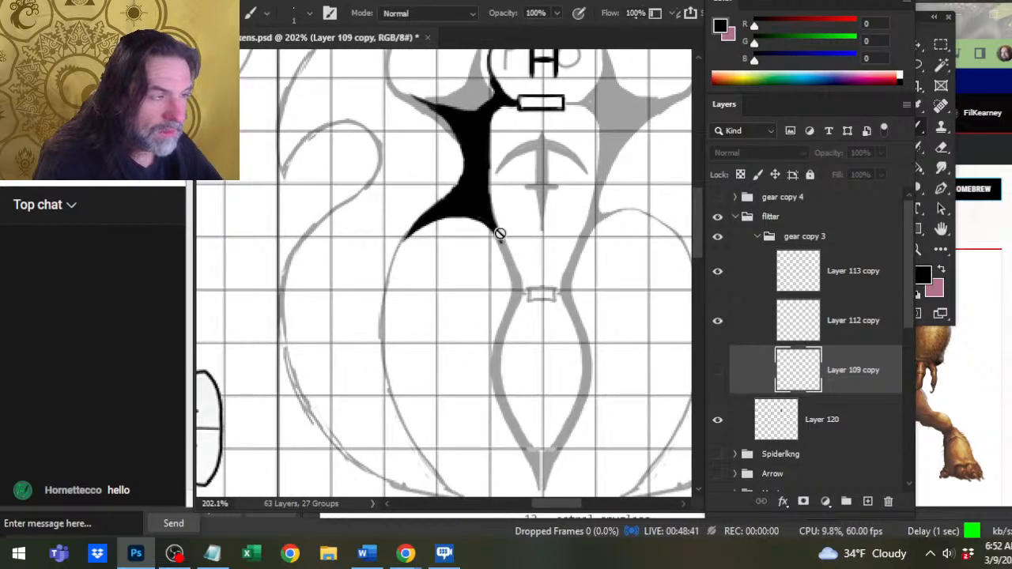
pyautogui.click(815, 427)
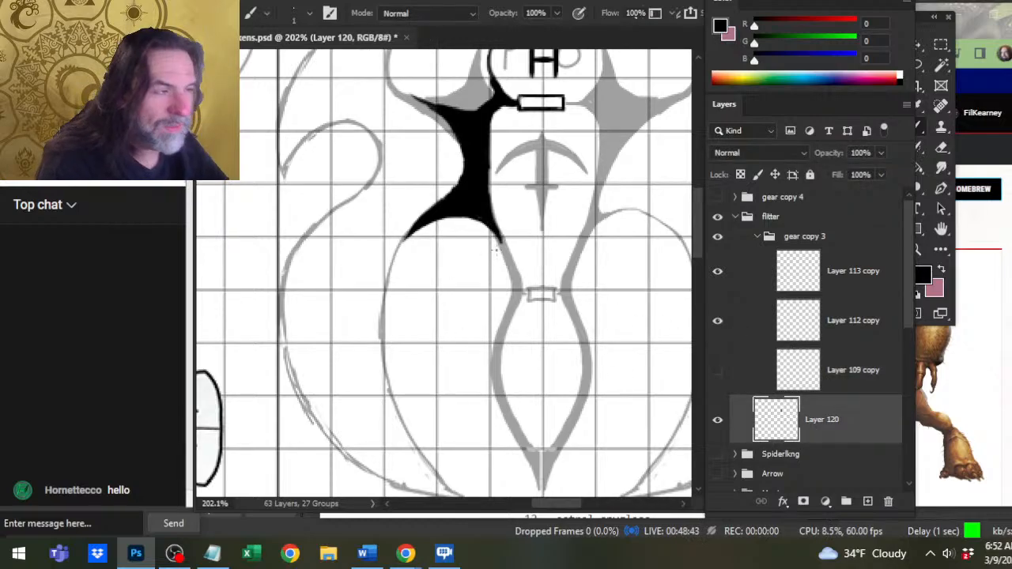
pyautogui.moveTo(488, 223)
pyautogui.mouseDown()
pyautogui.moveTo(503, 275)
pyautogui.moveTo(481, 306)
pyautogui.moveTo(492, 313)
pyautogui.moveTo(486, 301)
pyautogui.moveTo(468, 339)
pyautogui.moveTo(498, 414)
pyautogui.mouseUp()
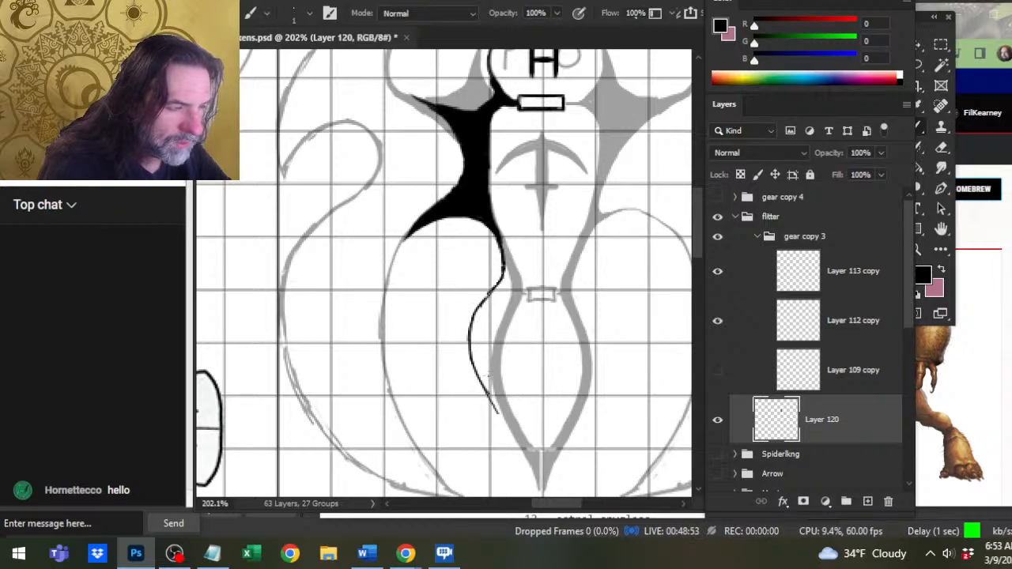
# Erase parts of the thin curve's lower half and redraw it down to the tail's pointed end.
pyautogui.press('e')
pyautogui.press(']')
pyautogui.press(']')
pyautogui.moveTo(474, 364)
pyautogui.mouseDown()
pyautogui.moveTo(495, 410)
pyautogui.moveTo(472, 357)
pyautogui.moveTo(481, 400)
pyautogui.mouseUp()
pyautogui.press('b')
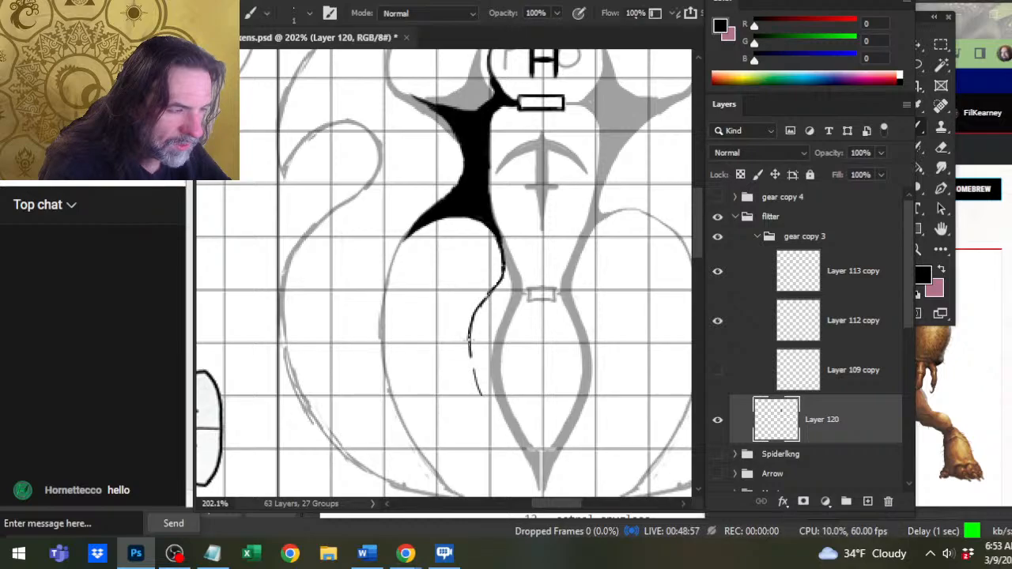
pyautogui.moveTo(470, 351); pyautogui.dragTo(502, 441)
pyautogui.moveTo(476, 390); pyautogui.dragTo(520, 468)
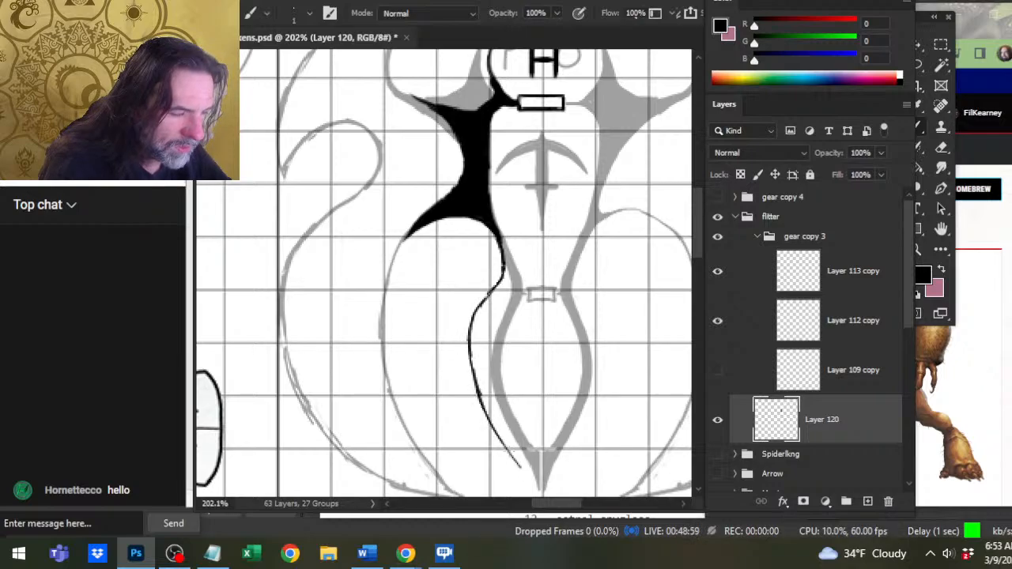
pyautogui.moveTo(496, 430); pyautogui.dragTo(532, 484)
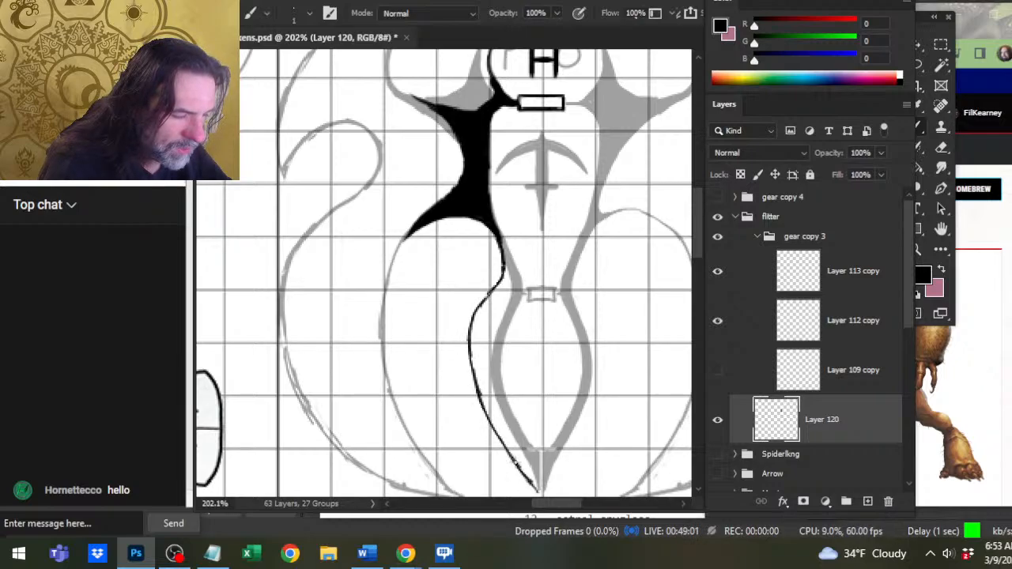
# Rework the black line at the tail's pointed end with a thicker brush, trimming its edges with the eraser.
pyautogui.moveTo(521, 448); pyautogui.dragTo(514, 341)
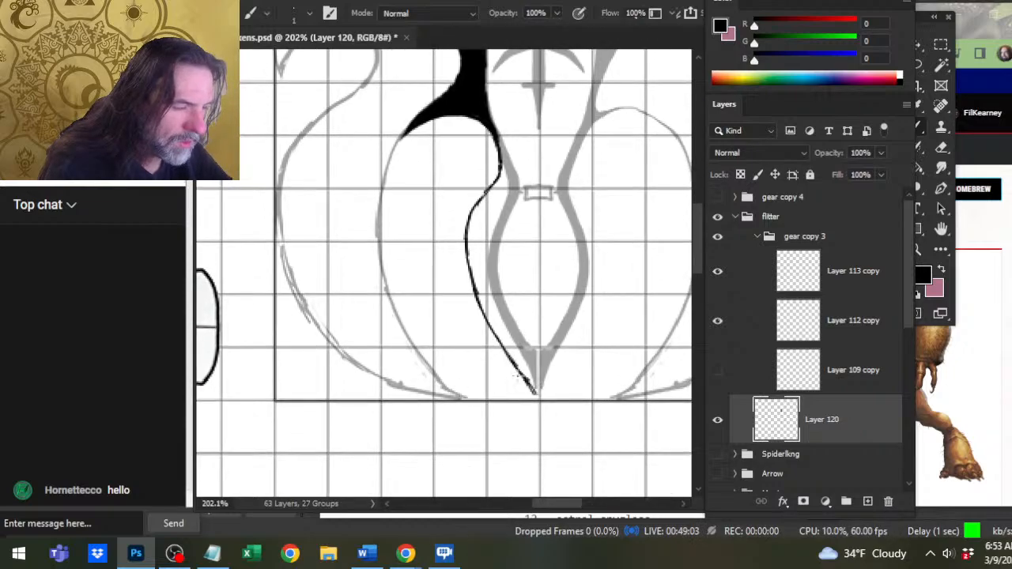
pyautogui.press('e')
pyautogui.moveTo(534, 391)
pyautogui.mouseDown()
pyautogui.moveTo(504, 352)
pyautogui.moveTo(530, 384)
pyautogui.mouseUp()
pyautogui.press('b')
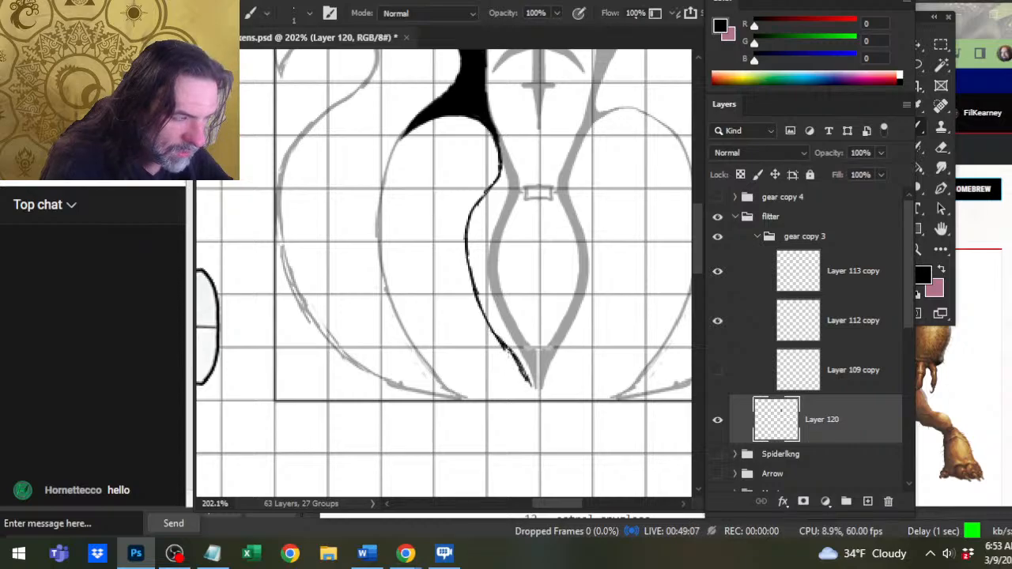
pyautogui.press(']')
pyautogui.press(']')
pyautogui.moveTo(495, 336); pyautogui.dragTo(536, 393)
pyautogui.moveTo(496, 338); pyautogui.dragTo(532, 390)
pyautogui.press('e')
pyautogui.moveTo(506, 354); pyautogui.dragTo(529, 394)
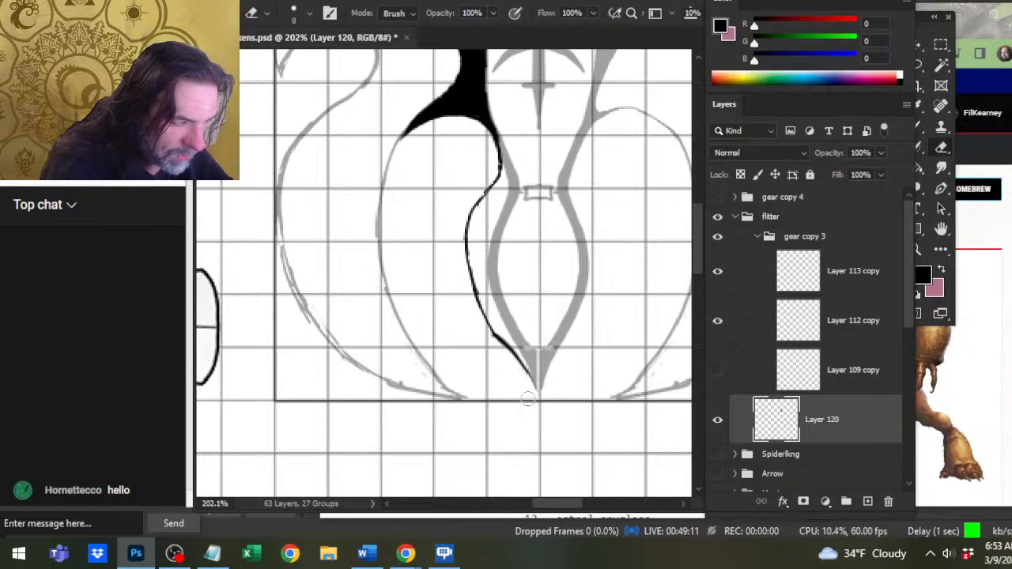
pyautogui.press('b')
pyautogui.moveTo(494, 335); pyautogui.dragTo(533, 391)
pyautogui.moveTo(508, 353); pyautogui.dragTo(533, 396)
# Erase the line at the tail's tip and the curve's upper stretch below the waist.
pyautogui.press('e')
pyautogui.moveTo(490, 327)
pyautogui.mouseDown()
pyautogui.moveTo(540, 388)
pyautogui.moveTo(488, 284)
pyautogui.mouseUp()
pyautogui.press('b')
pyautogui.press('e')
pyautogui.moveTo(528, 371)
pyautogui.mouseDown()
pyautogui.moveTo(490, 281)
pyautogui.moveTo(547, 390)
pyautogui.mouseUp()
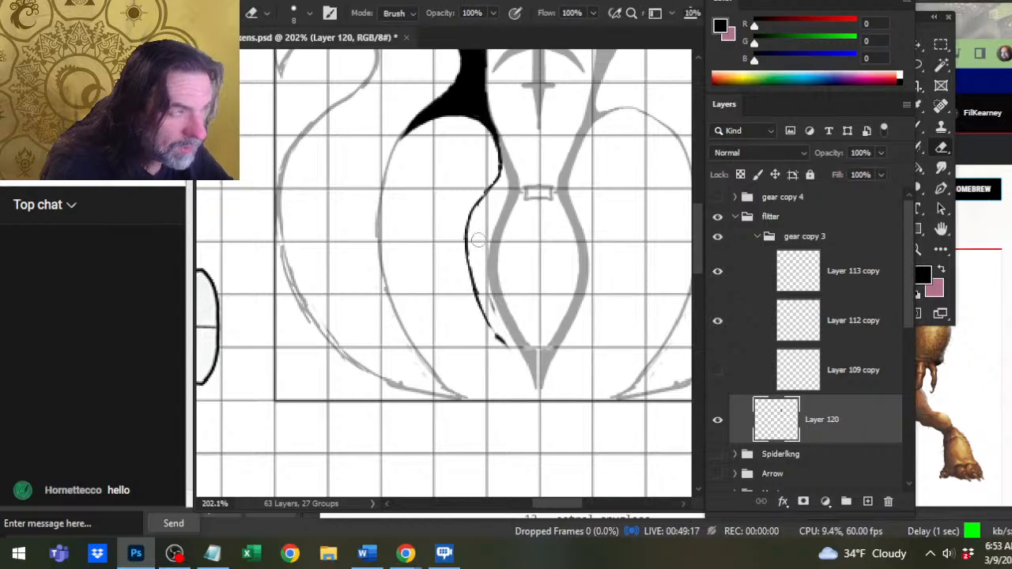
pyautogui.press('b')
pyautogui.press('e')
pyautogui.moveTo(488, 190); pyautogui.dragTo(468, 221)
pyautogui.press('b')
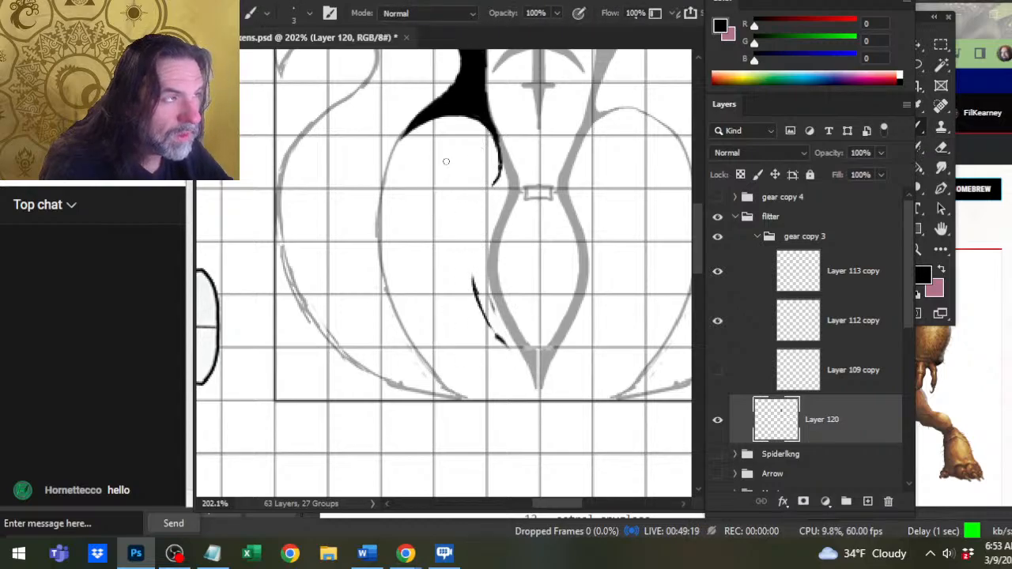
pyautogui.press('e')
pyautogui.press('b')
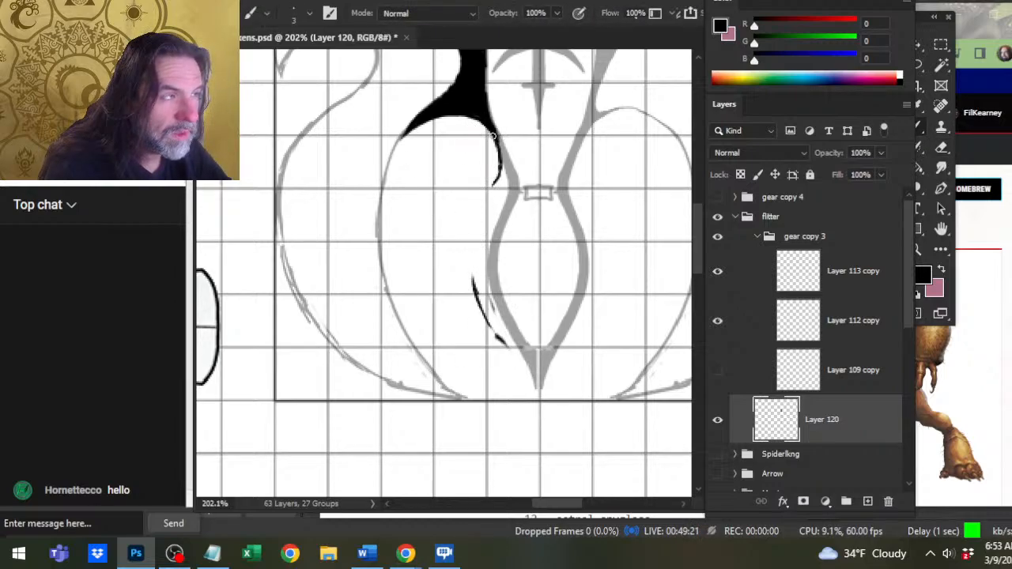
# Redraw the tail's left curve from the shoulder to the tip with a size 1 brush, adding a line across the waist.
pyautogui.moveTo(494, 134)
pyautogui.mouseDown()
pyautogui.moveTo(500, 183)
pyautogui.moveTo(491, 196)
pyautogui.mouseUp()
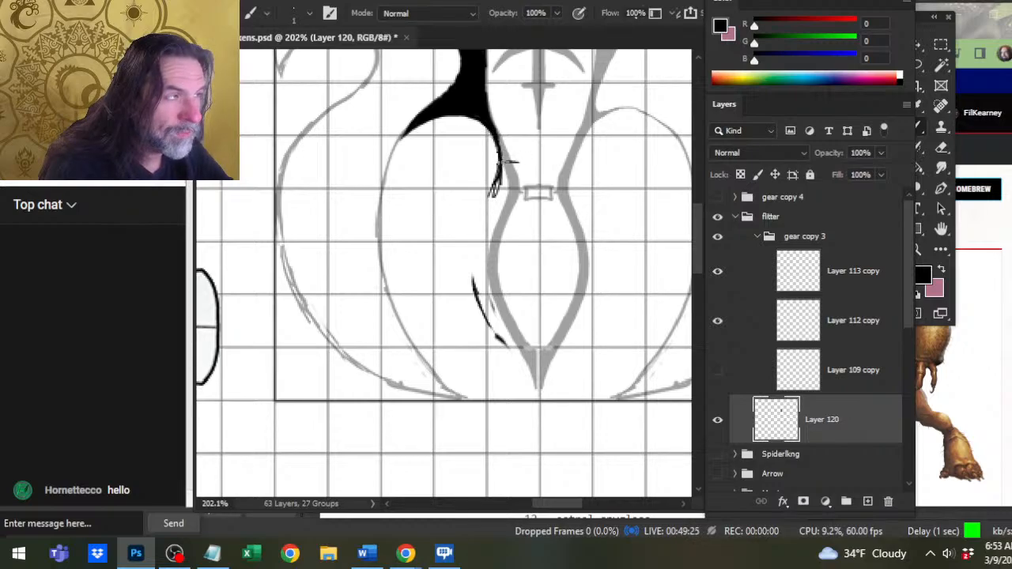
pyautogui.moveTo(505, 162)
pyautogui.mouseDown()
pyautogui.moveTo(566, 163)
pyautogui.moveTo(499, 179)
pyautogui.moveTo(479, 211)
pyautogui.moveTo(490, 190)
pyautogui.moveTo(471, 241)
pyautogui.moveTo(471, 293)
pyautogui.mouseUp()
pyautogui.moveTo(473, 257); pyautogui.dragTo(488, 324)
pyautogui.moveTo(470, 280)
pyautogui.mouseDown()
pyautogui.moveTo(539, 394)
pyautogui.moveTo(525, 365)
pyautogui.moveTo(537, 400)
pyautogui.mouseUp()
pyautogui.press('e')
pyautogui.press('b')
pyautogui.moveTo(511, 351); pyautogui.dragTo(524, 373)
pyautogui.press('e')
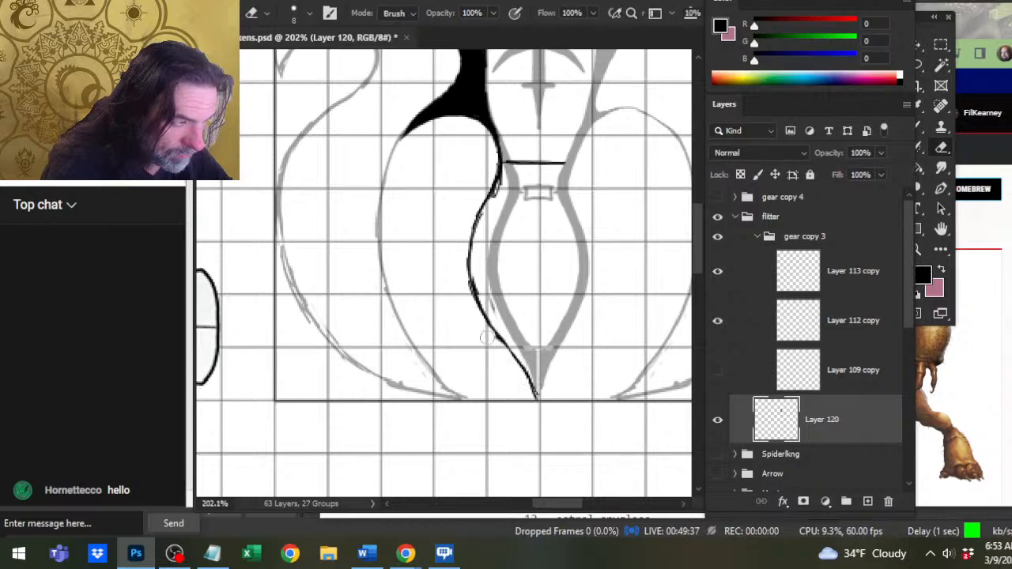
# Erase the black line across the waist and clean the curve beside it with a size 4 eraser.
pyautogui.press('z')
pyautogui.keyDown('alt'); pyautogui.click(516, 383); pyautogui.keyUp('alt')
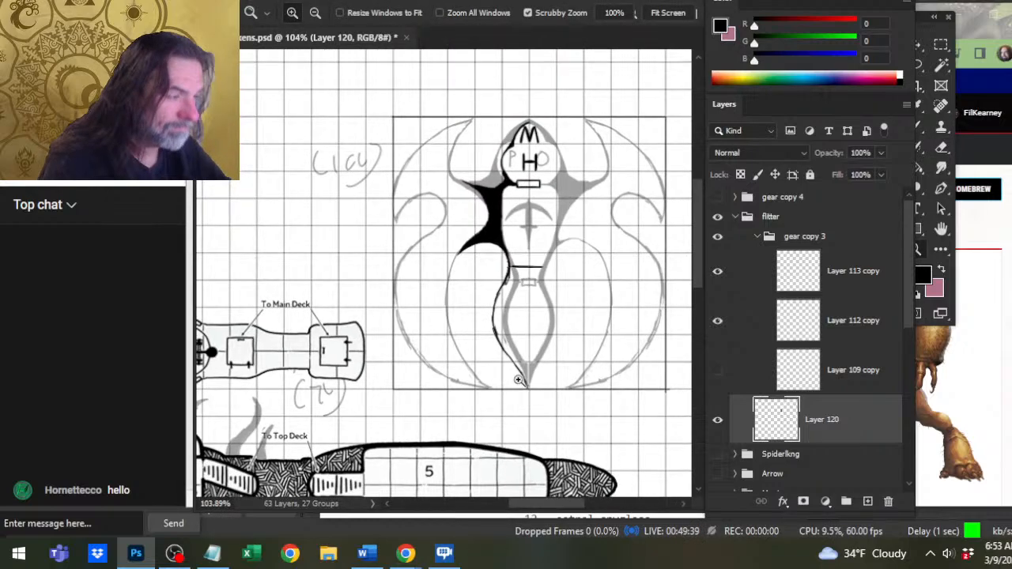
pyautogui.click(525, 316)
pyautogui.press('b')
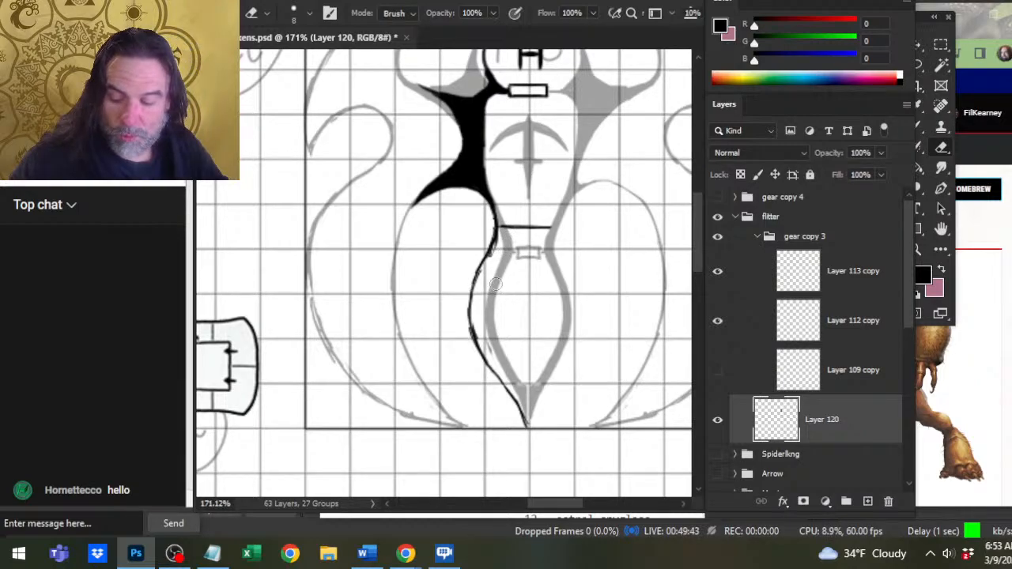
pyautogui.moveTo(484, 280); pyautogui.dragTo(494, 259)
pyautogui.press('r')
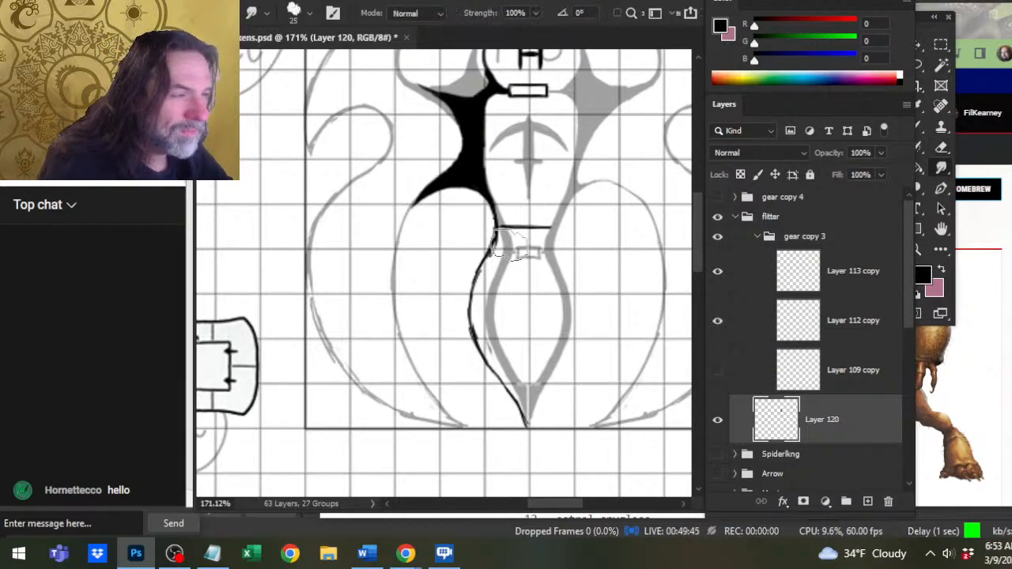
pyautogui.press('e')
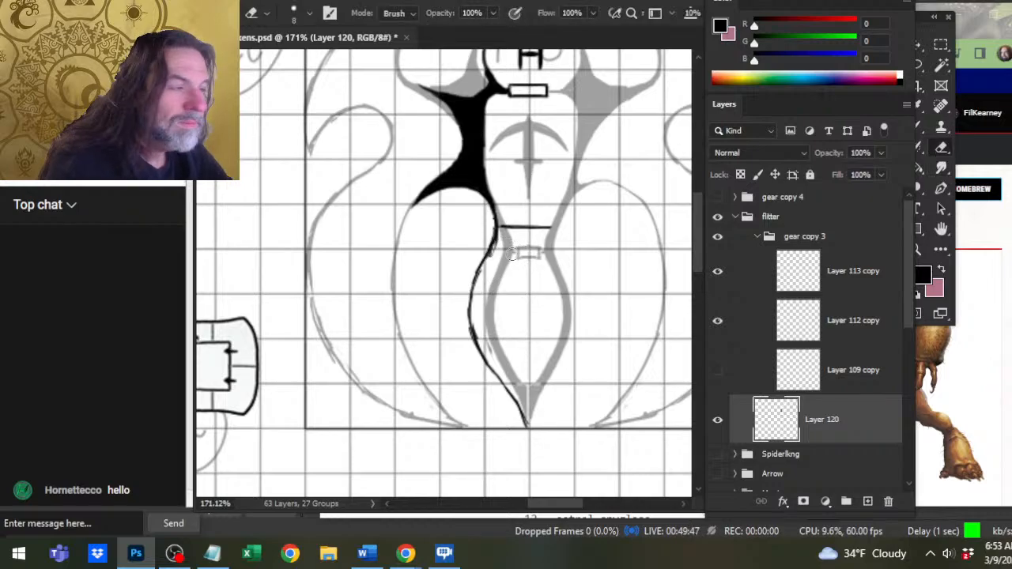
pyautogui.press('[')
pyautogui.press('[')
pyautogui.press('[')
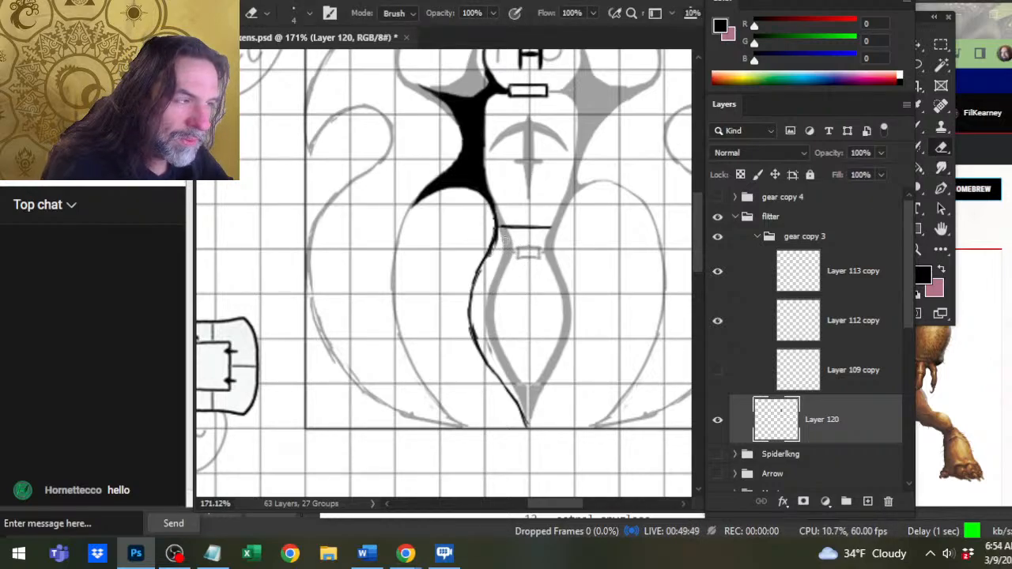
pyautogui.moveTo(518, 227)
pyautogui.mouseDown()
pyautogui.moveTo(500, 228)
pyautogui.moveTo(553, 228)
pyautogui.mouseUp()
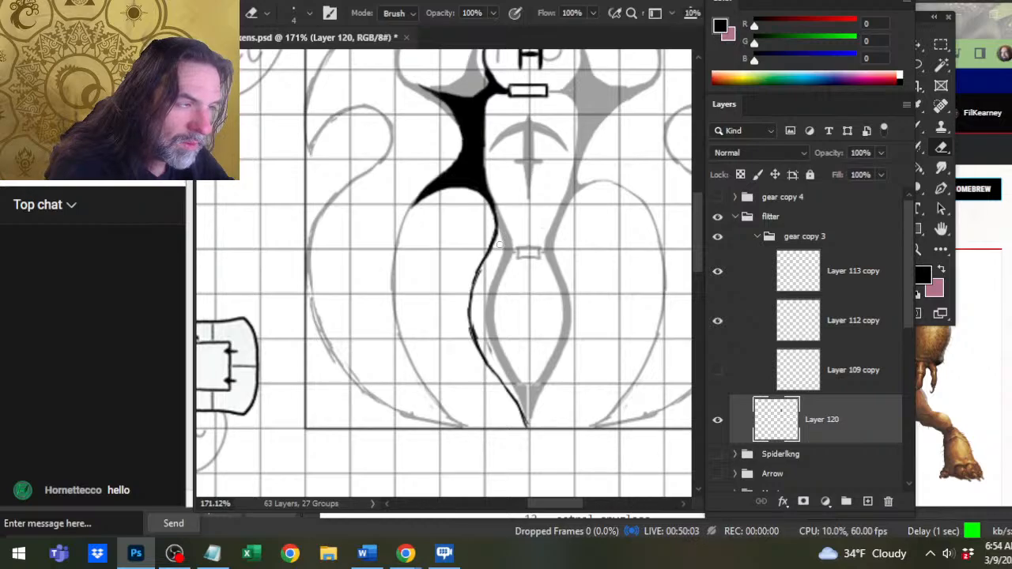
# Try thickening the tail's upper left curve with a size 2 brush, then erase that stretch below the waist.
pyautogui.press('b')
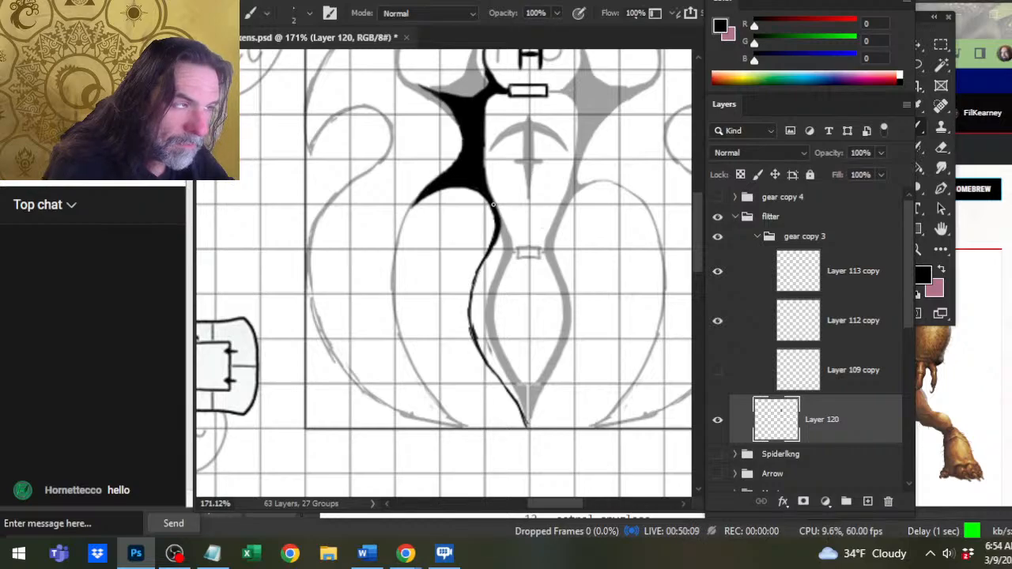
pyautogui.moveTo(483, 265)
pyautogui.mouseDown()
pyautogui.moveTo(472, 287)
pyautogui.moveTo(475, 328)
pyautogui.mouseUp()
pyautogui.moveTo(473, 283); pyautogui.dragTo(471, 318)
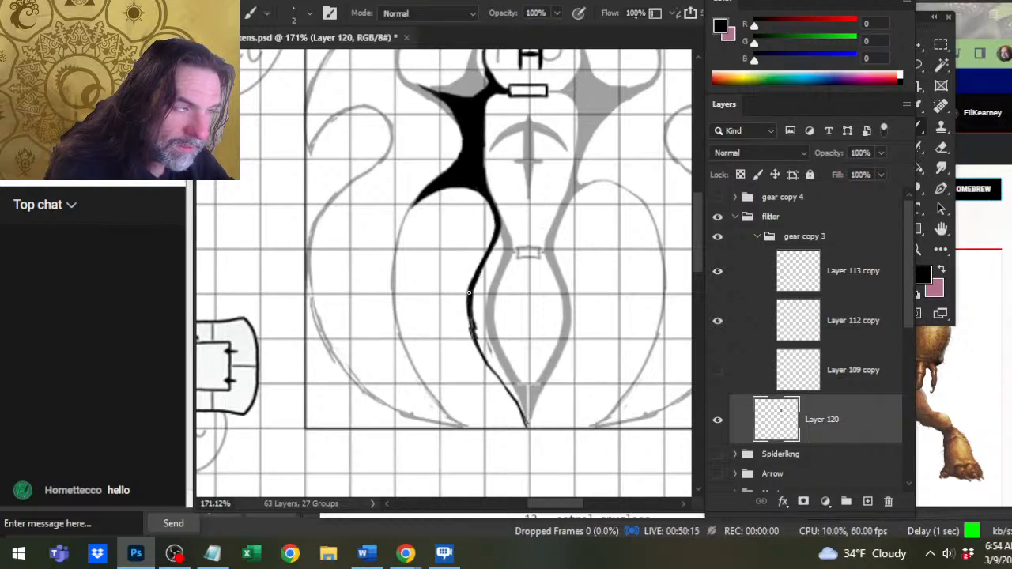
pyautogui.press('e')
pyautogui.moveTo(471, 278)
pyautogui.mouseDown()
pyautogui.moveTo(475, 345)
pyautogui.moveTo(474, 264)
pyautogui.mouseUp()
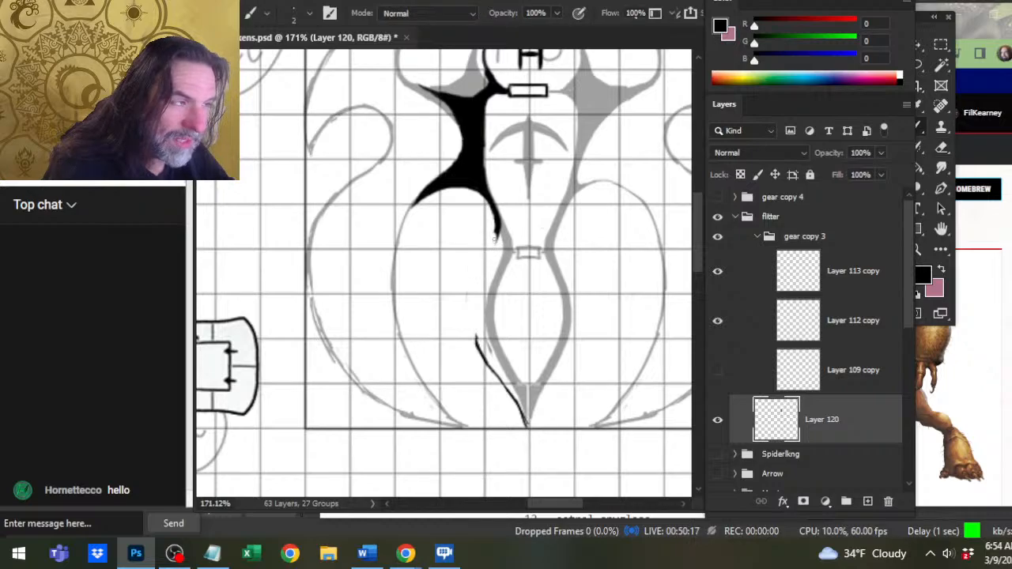
# Ink the tail's left wall from the shoulder to the tip as a thick line with a size 4 brush, trimming its lower edge.
pyautogui.press('b')
pyautogui.moveTo(495, 221); pyautogui.dragTo(493, 252)
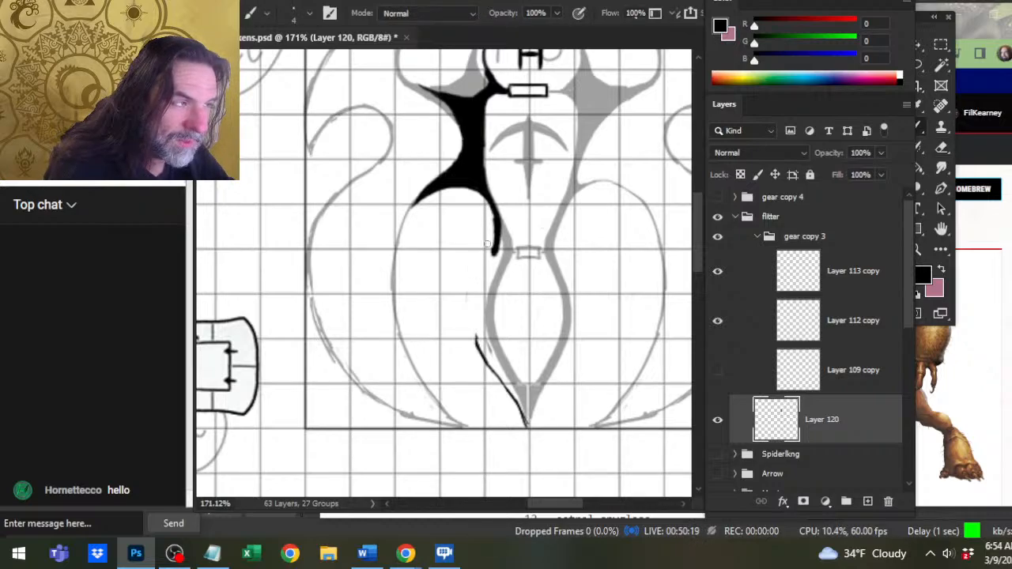
pyautogui.press('e')
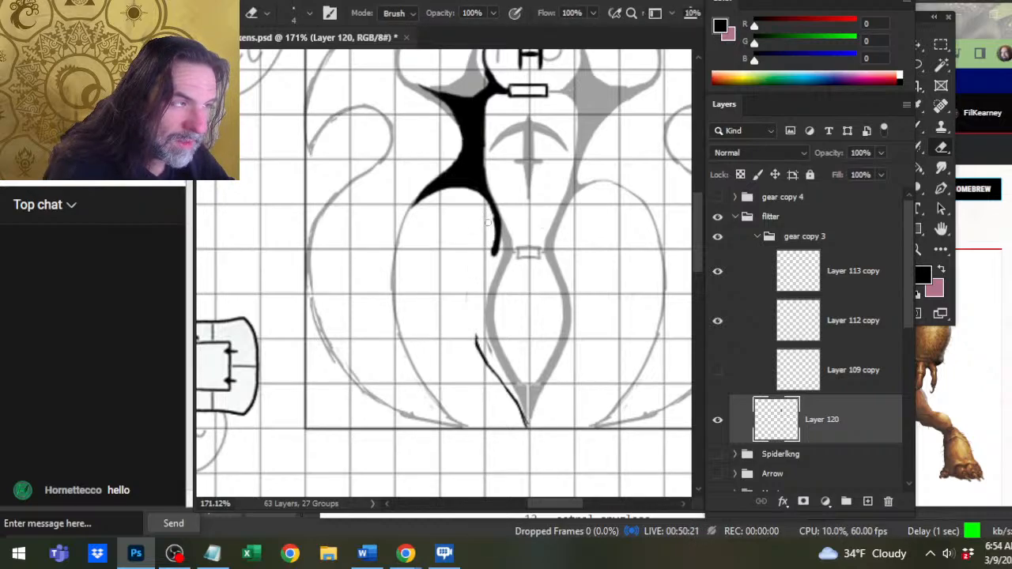
pyautogui.press('b')
pyautogui.moveTo(494, 242)
pyautogui.mouseDown()
pyautogui.moveTo(479, 338)
pyautogui.moveTo(524, 417)
pyautogui.mouseUp()
pyautogui.press('e')
pyautogui.moveTo(474, 334); pyautogui.dragTo(507, 395)
pyautogui.press('b')
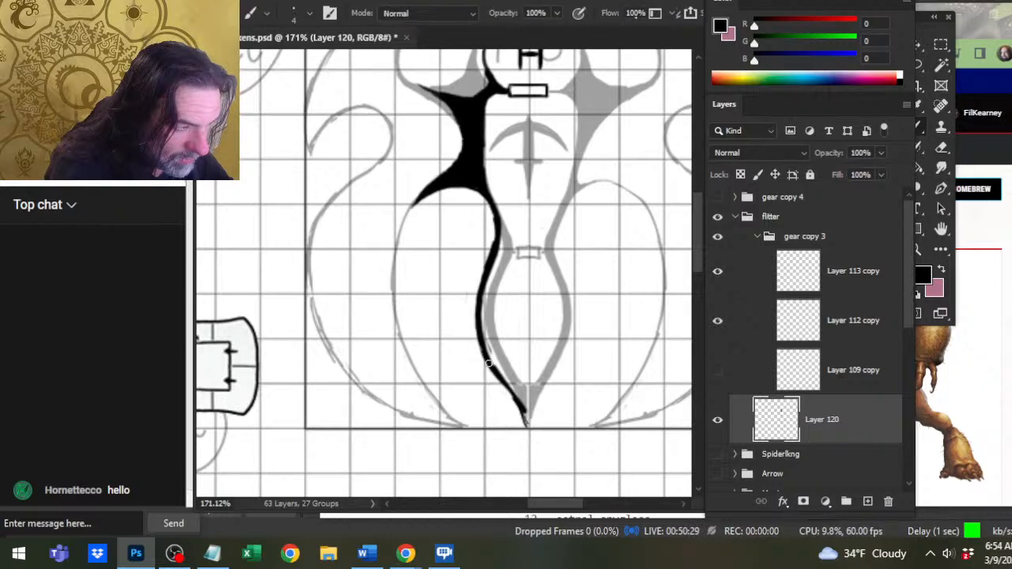
pyautogui.moveTo(487, 362); pyautogui.dragTo(530, 425)
pyautogui.press('e')
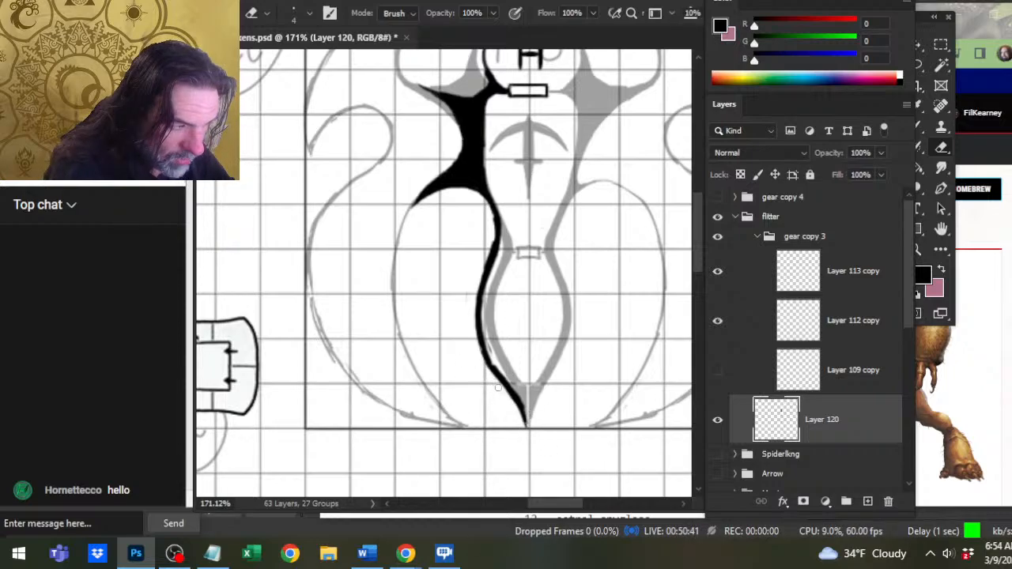
# Trim the outer edge of the tail's left wall and re-ink its inner edge from the waist to the lower curve.
pyautogui.moveTo(493, 376); pyautogui.dragTo(475, 340)
pyautogui.press('b')
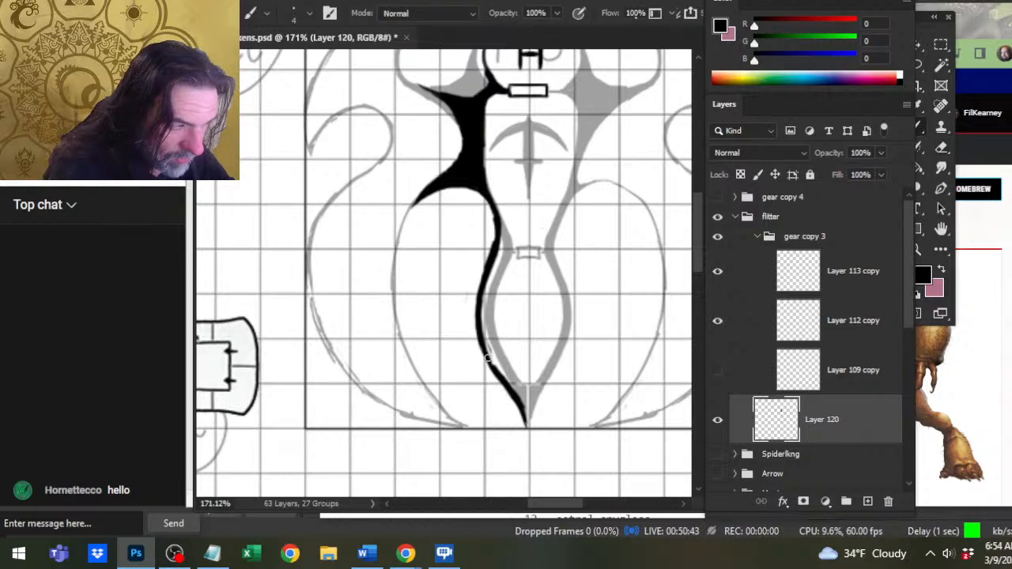
pyautogui.moveTo(494, 375)
pyautogui.mouseDown()
pyautogui.moveTo(478, 323)
pyautogui.moveTo(483, 301)
pyautogui.mouseUp()
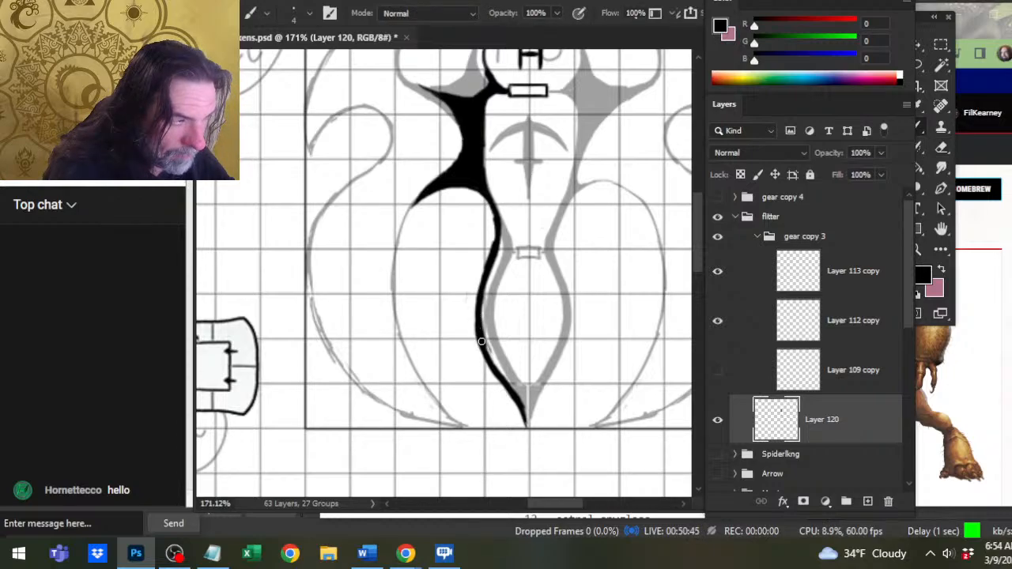
pyautogui.moveTo(482, 340); pyautogui.dragTo(498, 252)
pyautogui.moveTo(481, 300)
pyautogui.mouseDown()
pyautogui.moveTo(499, 240)
pyautogui.moveTo(489, 214)
pyautogui.moveTo(482, 302)
pyautogui.mouseUp()
pyautogui.press('e')
pyautogui.press('b')
pyautogui.moveTo(492, 263); pyautogui.dragTo(487, 331)
# Thin the tail wall's inner edge below the waist with a size 7 eraser and fill the waist corner with a size 2 brush.
pyautogui.press('e')
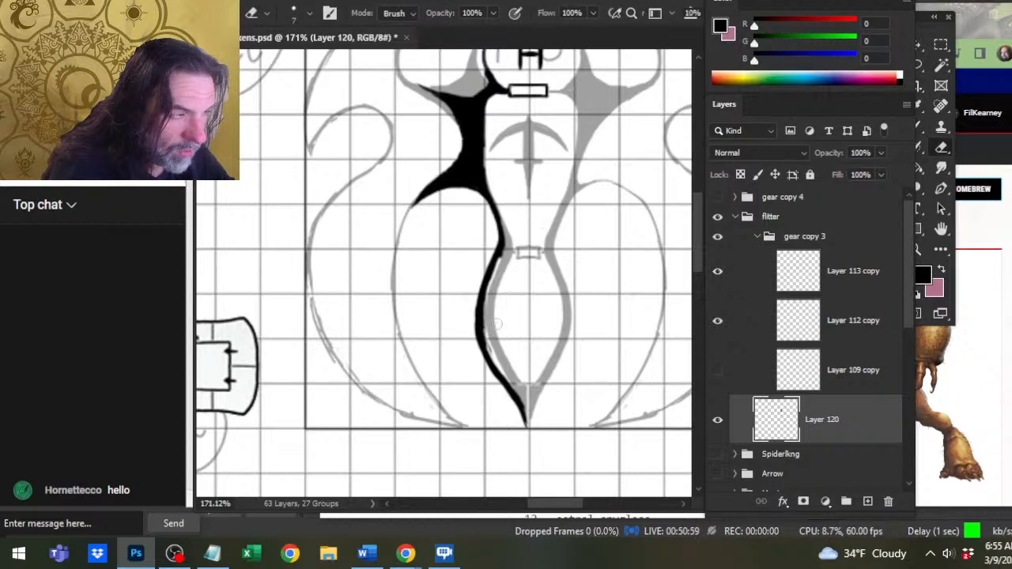
pyautogui.moveTo(498, 266); pyautogui.dragTo(497, 346)
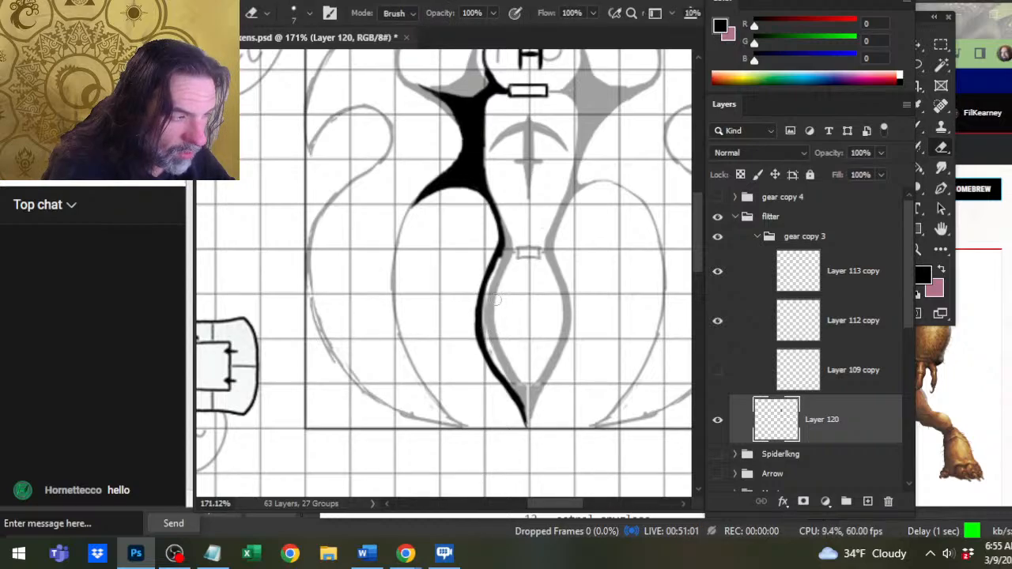
pyautogui.moveTo(496, 299); pyautogui.dragTo(500, 361)
pyautogui.moveTo(491, 314)
pyautogui.mouseDown()
pyautogui.moveTo(490, 338)
pyautogui.moveTo(497, 265)
pyautogui.moveTo(493, 289)
pyautogui.moveTo(506, 261)
pyautogui.mouseUp()
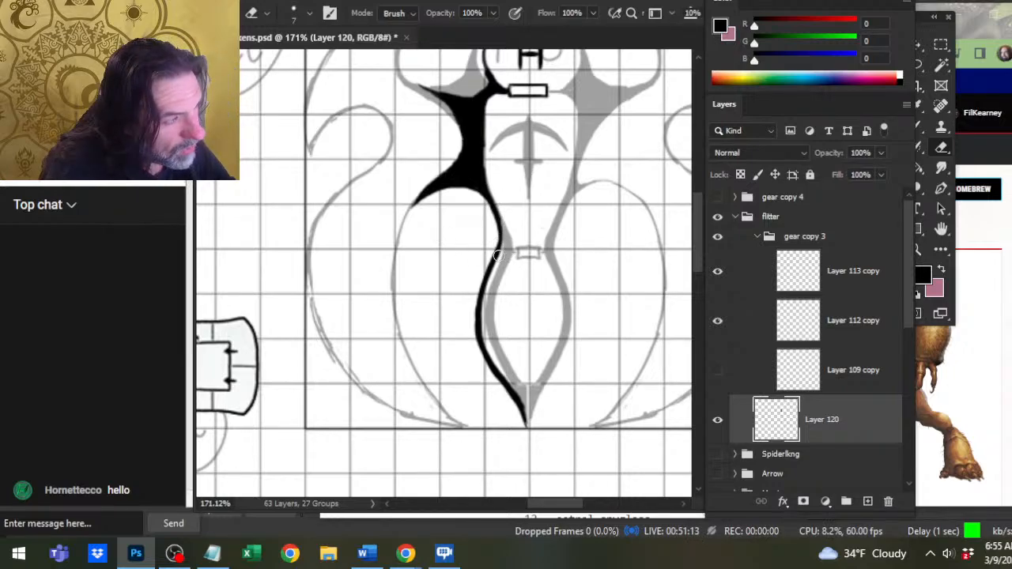
pyautogui.press('b')
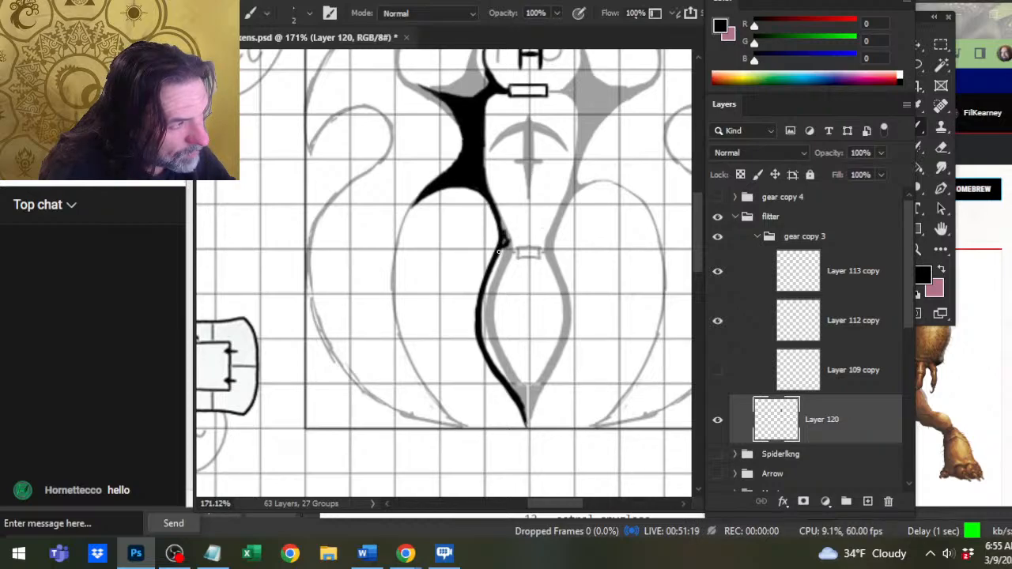
pyautogui.press('e')
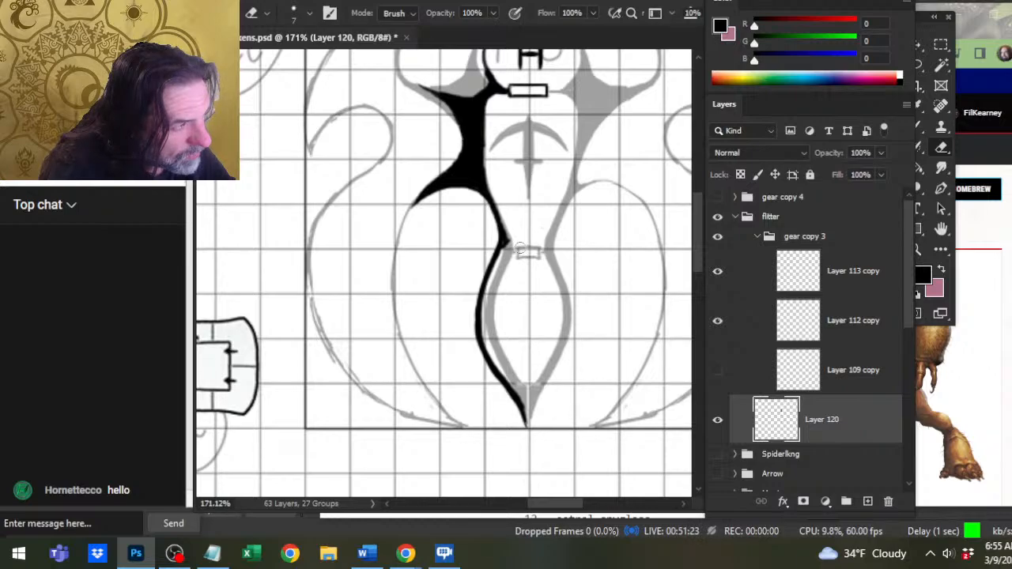
# Select the black doorway rectangle below the H with the Lasso and paste a copy of it on a new layer.
pyautogui.scroll(3, 522, 205)
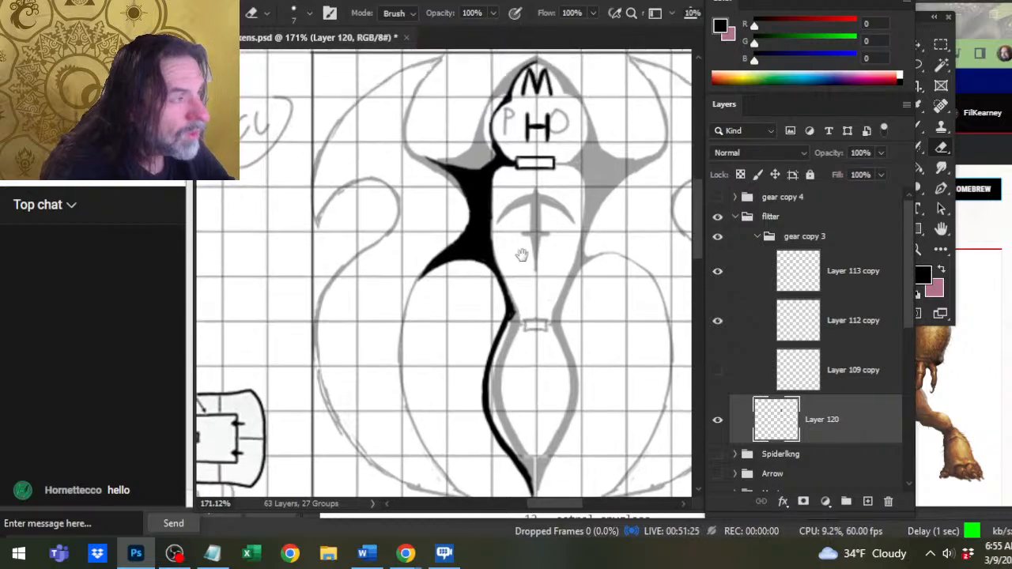
pyautogui.press('l')
pyautogui.moveTo(537, 148)
pyautogui.mouseDown()
pyautogui.moveTo(507, 162)
pyautogui.moveTo(519, 180)
pyautogui.moveTo(550, 169)
pyautogui.moveTo(537, 148)
pyautogui.mouseUp()
pyautogui.hotkey('ctrl', 'c')
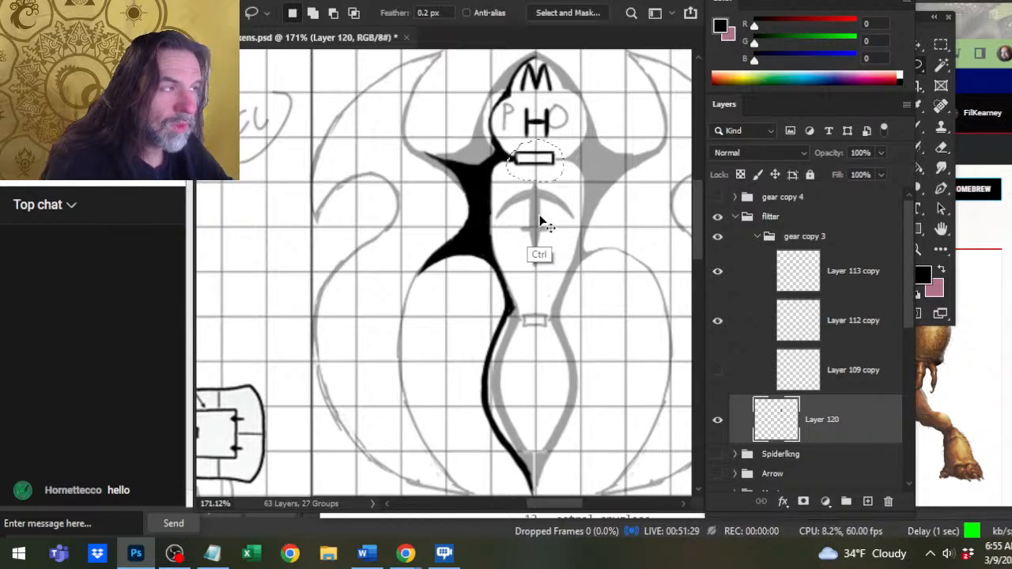
pyautogui.hotkey('ctrl', 'v')
# Move the copied doorway rectangle straight down to the waist, just above the sketched one, and merge it down into Layer 120.
pyautogui.press('v')
pyautogui.press('Down')
pyautogui.press('Down')
pyautogui.press('Down')
pyautogui.press('Down')
pyautogui.press('Down')
pyautogui.press('Down')
pyautogui.press('Down')
pyautogui.press('Down')
pyautogui.press('Down')
pyautogui.press('Down')
pyautogui.press('Down')
pyautogui.press('Down')
pyautogui.press('Down')
pyautogui.press('Down')
pyautogui.press('Down')
pyautogui.press('Down')
pyautogui.press('Down')
pyautogui.press('Down')
pyautogui.press('Down')
pyautogui.press('Down')
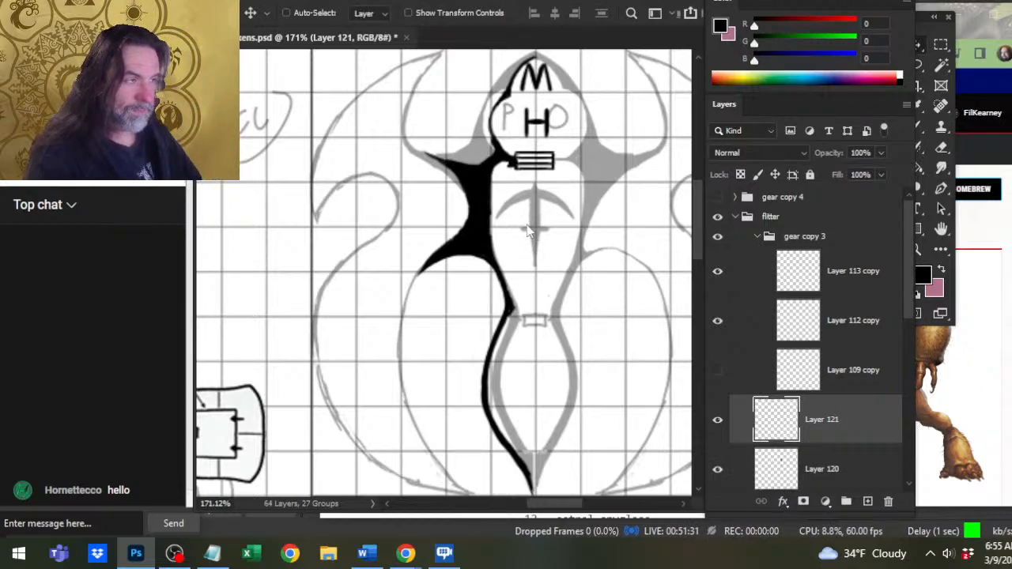
pyautogui.press('Down')
pyautogui.press('Down')
pyautogui.press('Down')
pyautogui.press('Down')
pyautogui.press('Down')
pyautogui.press('Down')
pyautogui.press('Down')
pyautogui.press('Down')
pyautogui.press('Down')
pyautogui.press('Down')
pyautogui.press('Down')
pyautogui.press('Down')
pyautogui.press('Down')
pyautogui.press('Down')
pyautogui.press('Down')
pyautogui.press('Down')
pyautogui.press('Down')
pyautogui.press('Down')
pyautogui.press('Down')
pyautogui.press('Down')
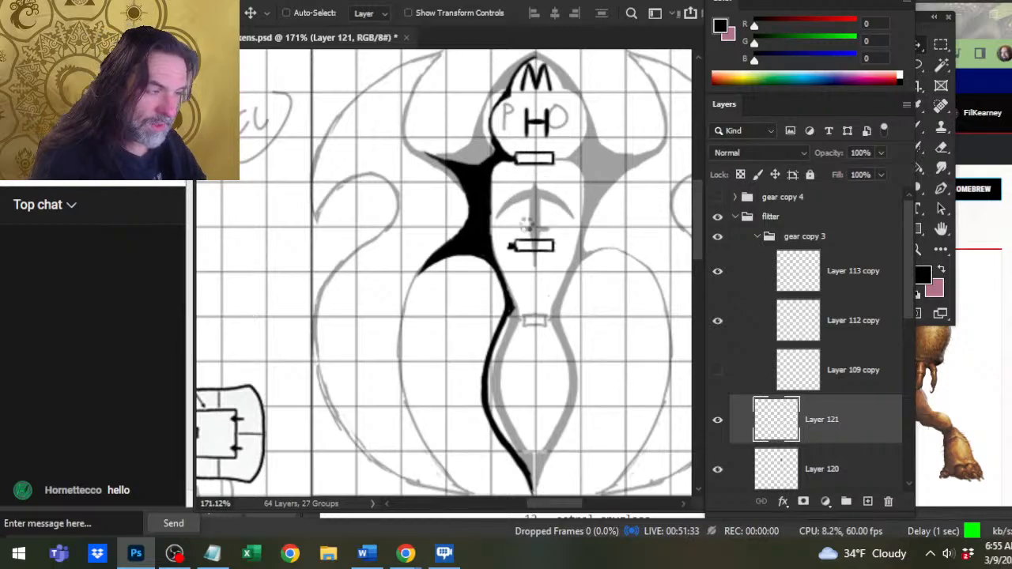
pyautogui.press('Down')
pyautogui.press('Down')
pyautogui.press('Down')
pyautogui.press('Down')
pyautogui.press('Down')
pyautogui.press('Down')
pyautogui.press('Down')
pyautogui.press('Down')
pyautogui.press('Down')
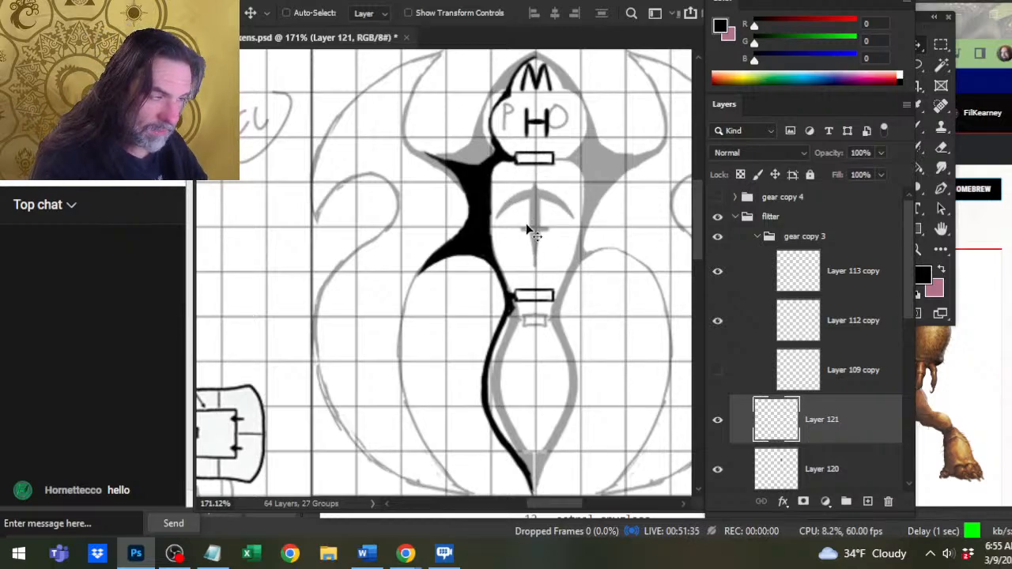
pyautogui.press('Down')
pyautogui.press('Down')
pyautogui.press('Down')
pyautogui.press('Down')
pyautogui.press('Down')
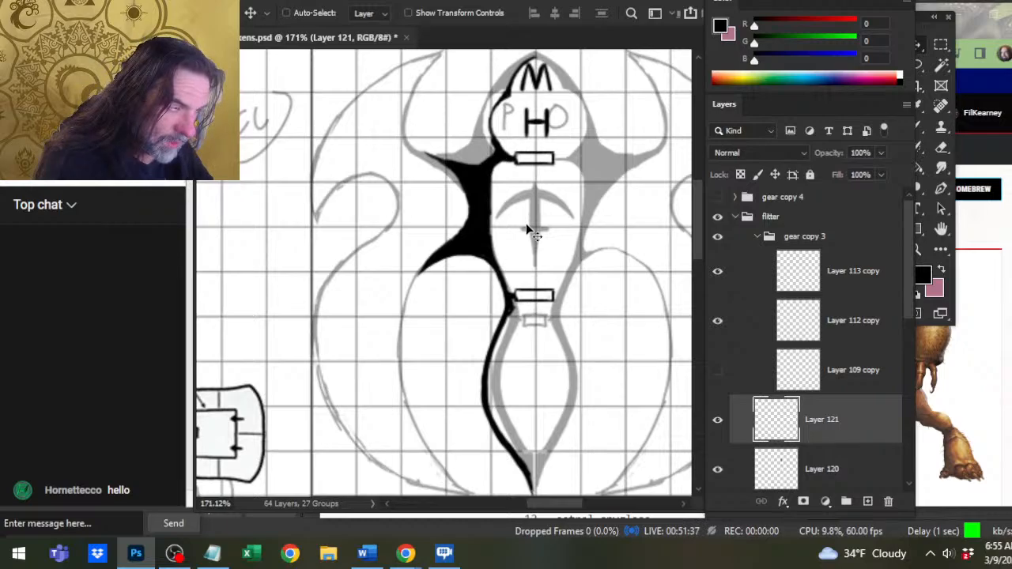
pyautogui.press('Down')
pyautogui.press('Down')
pyautogui.press('Down')
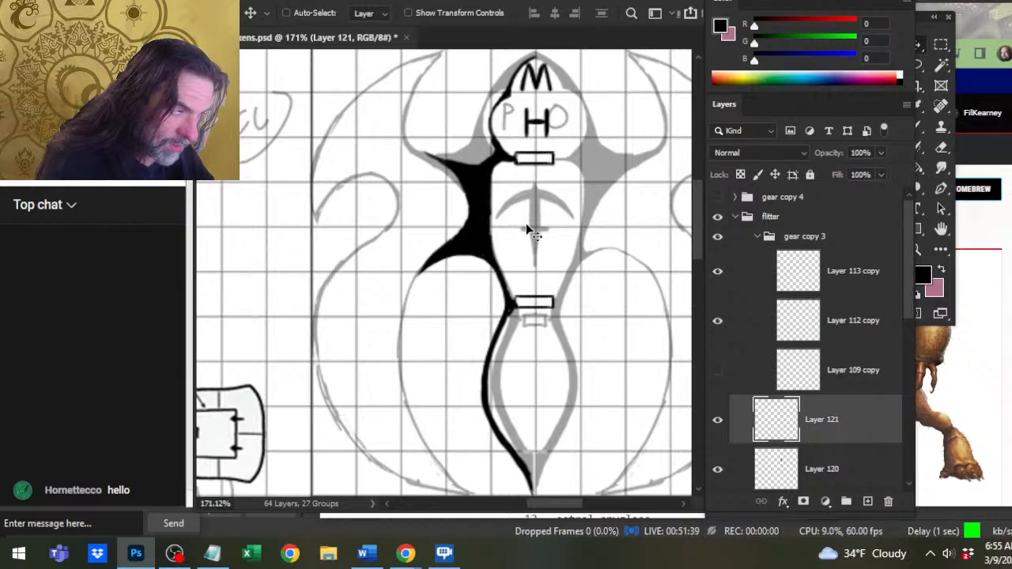
pyautogui.press('Down')
pyautogui.press('Down')
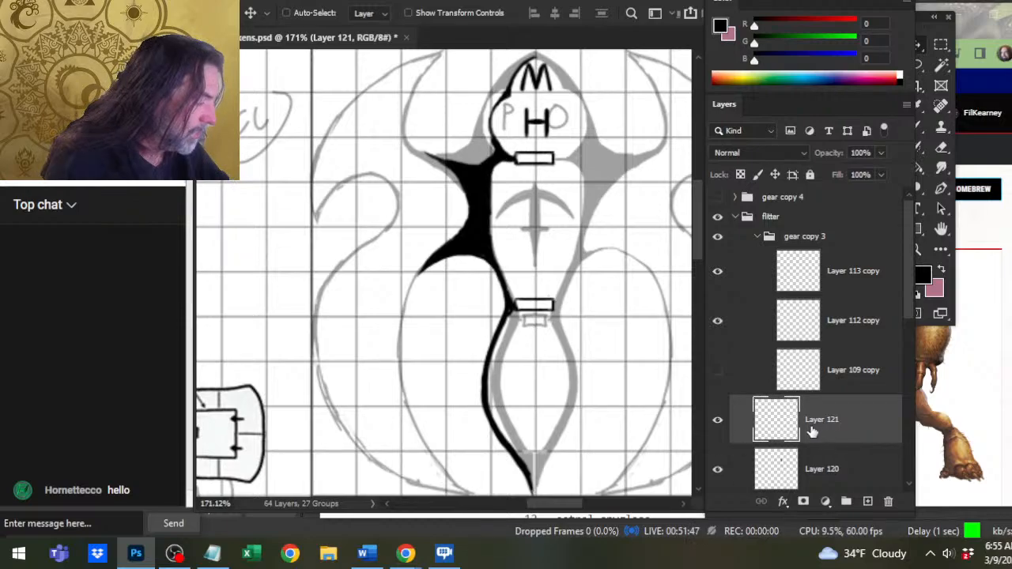
pyautogui.rightClick(795, 455)
pyautogui.click(860, 430)
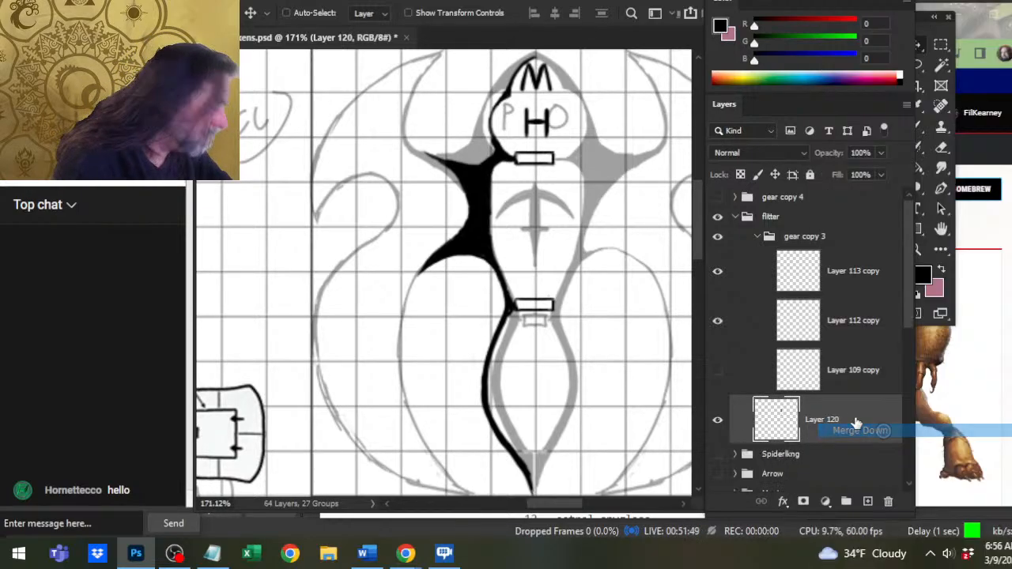
# Clean the inner edge of the tail wall just below the waist doorway with a size 7 eraser.
pyautogui.press('e')
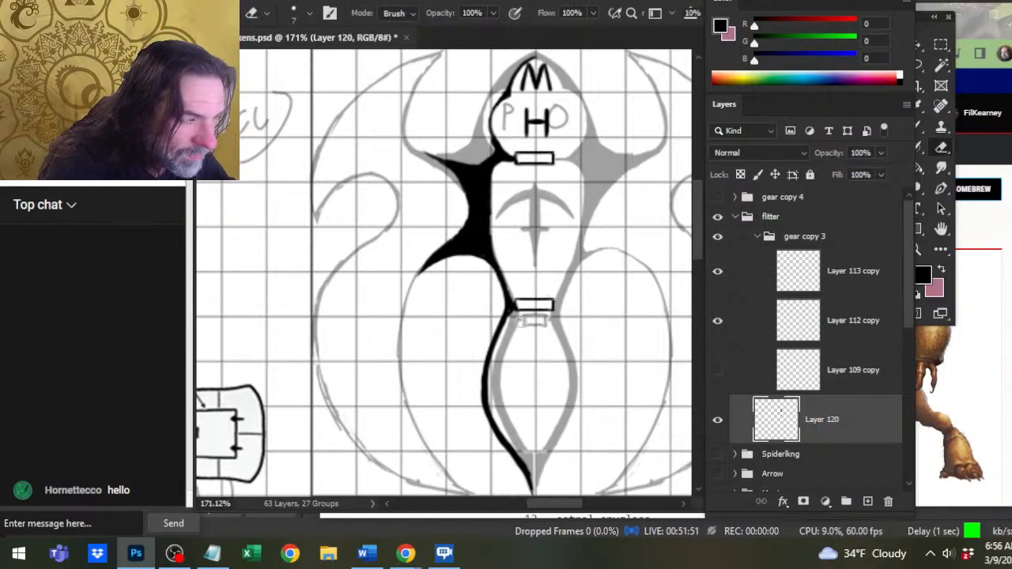
pyautogui.press('b')
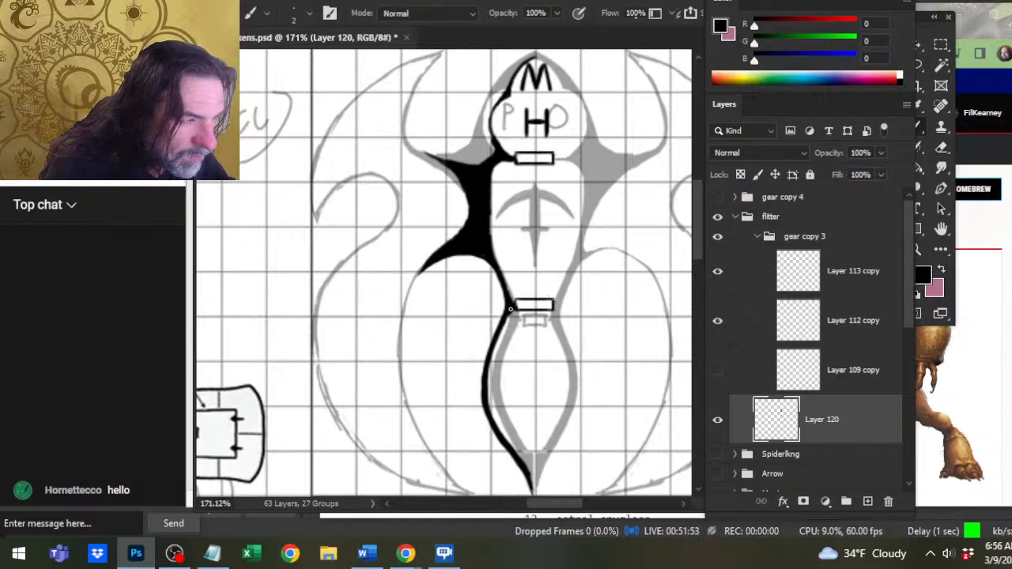
pyautogui.press('e')
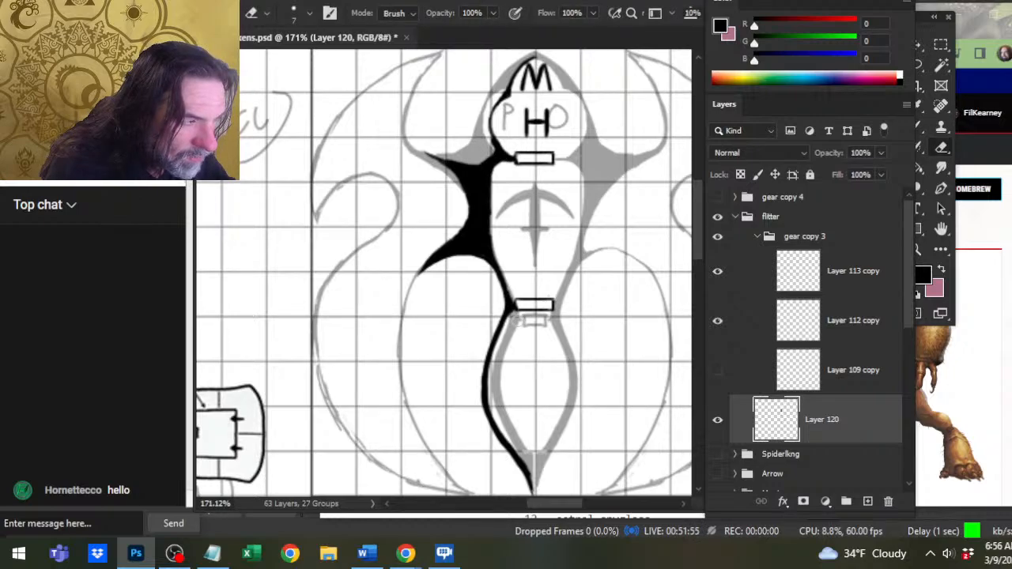
pyautogui.moveTo(513, 319); pyautogui.dragTo(506, 353)
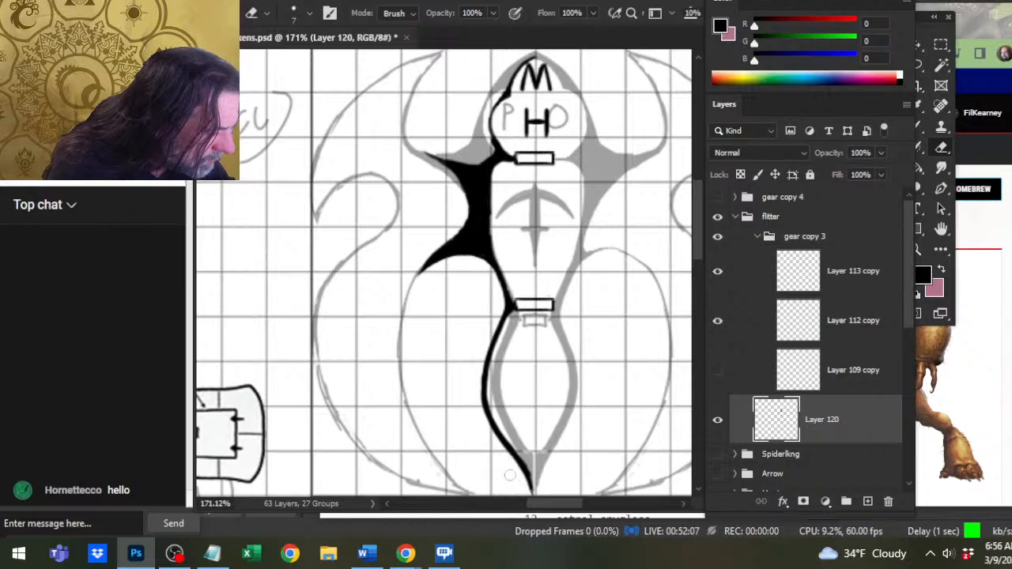
# Refine the left wall between the shoulder and the waist doorway with a size 2 brush and erasers of size 7, 4 and 1.
pyautogui.press('b')
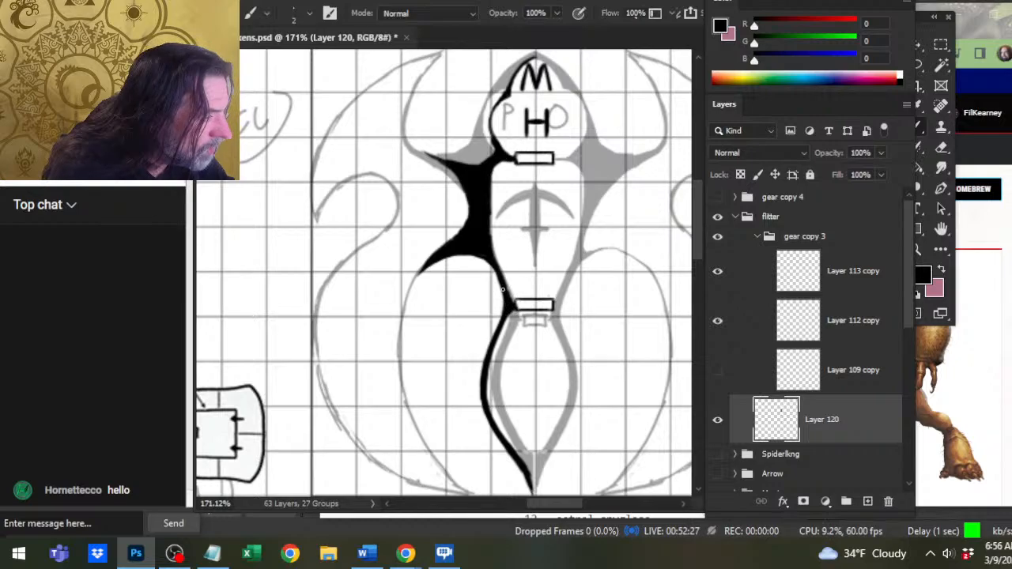
pyautogui.press('e')
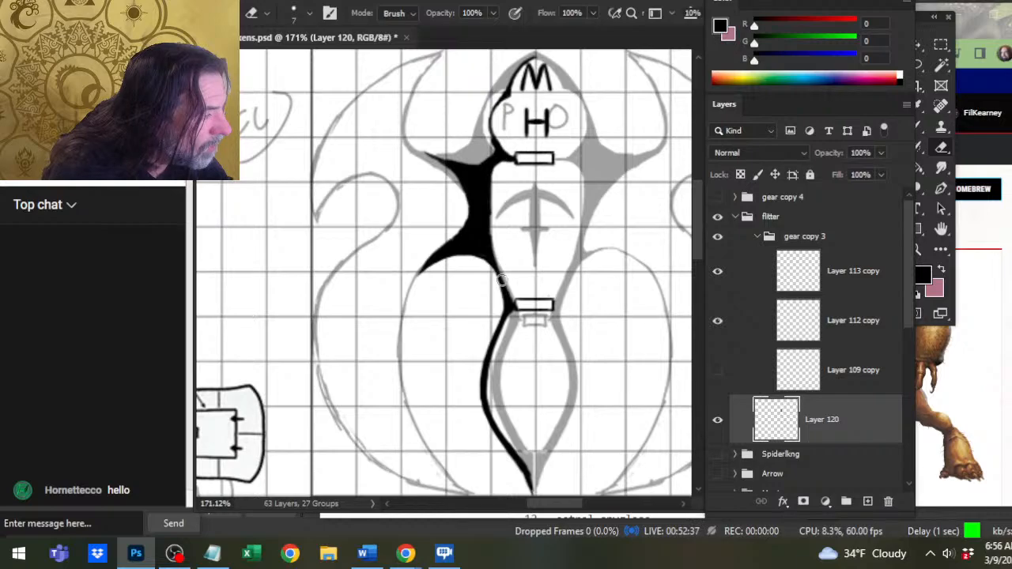
pyautogui.press('b')
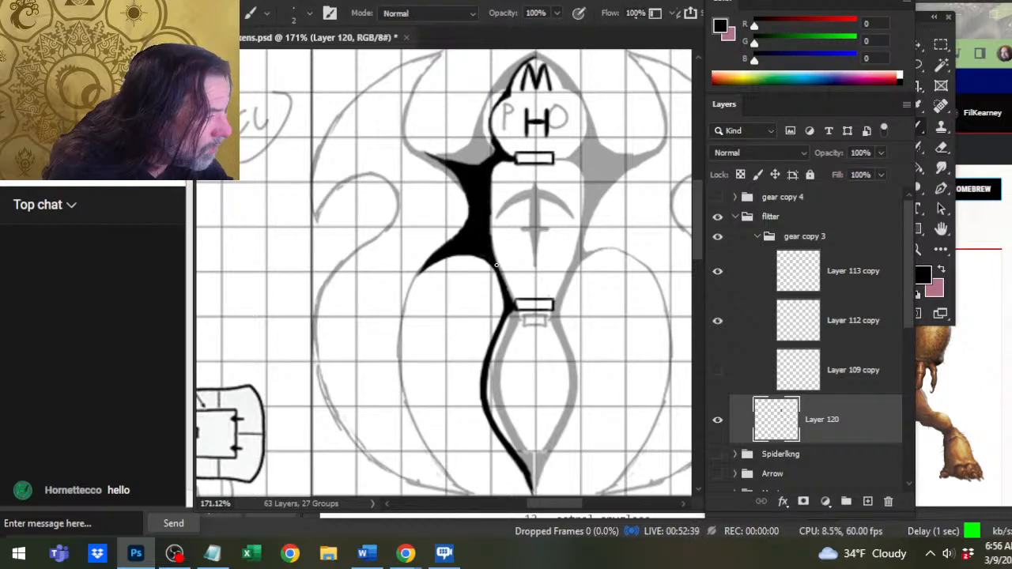
pyautogui.press('e')
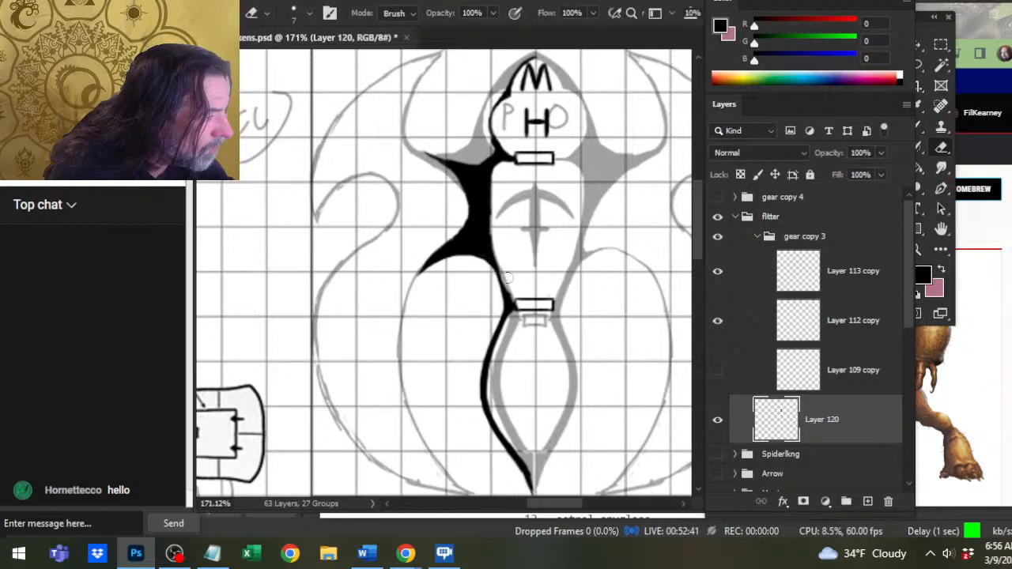
pyautogui.press('[')
pyautogui.press('[')
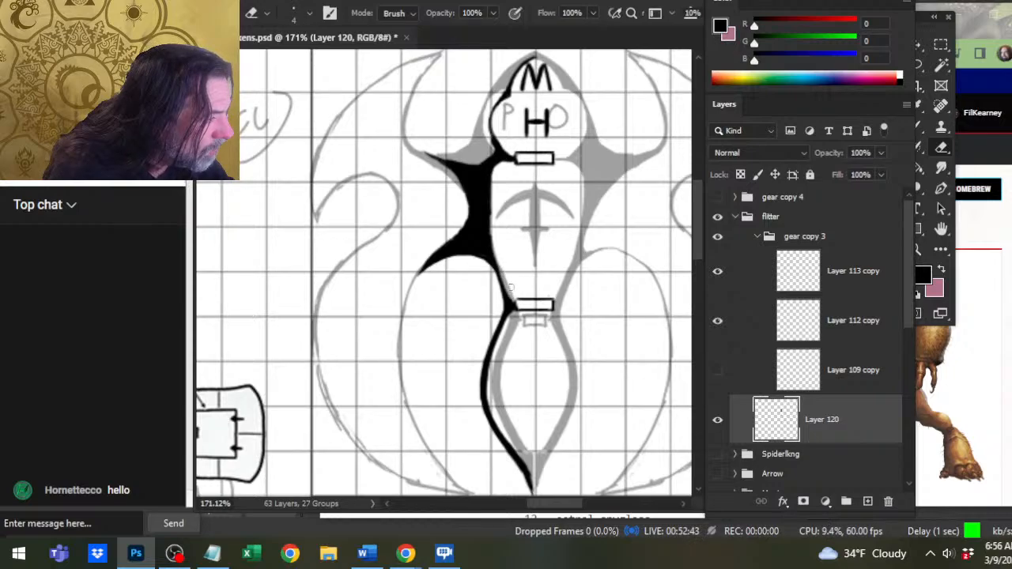
pyautogui.press('b')
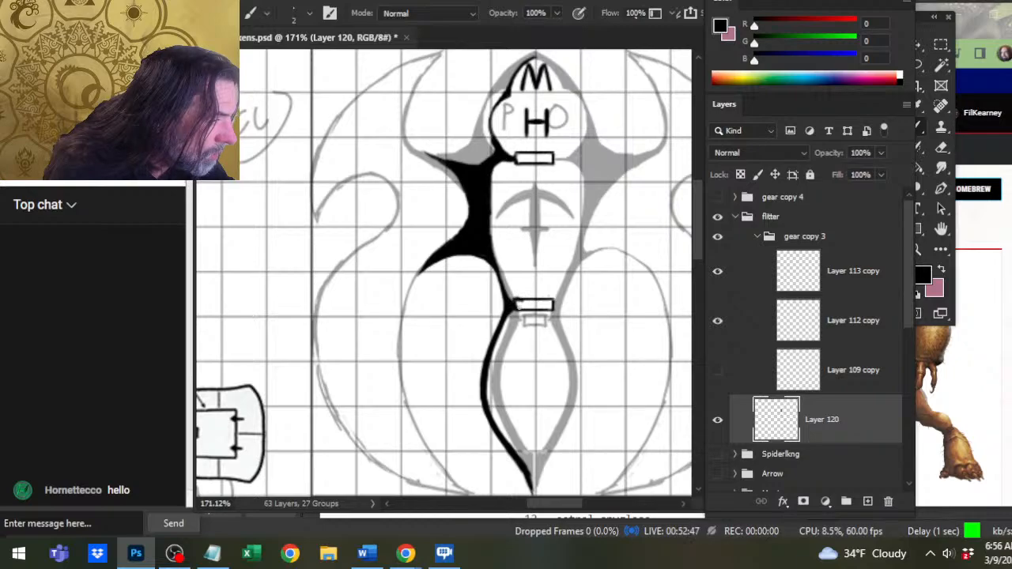
pyautogui.press('e')
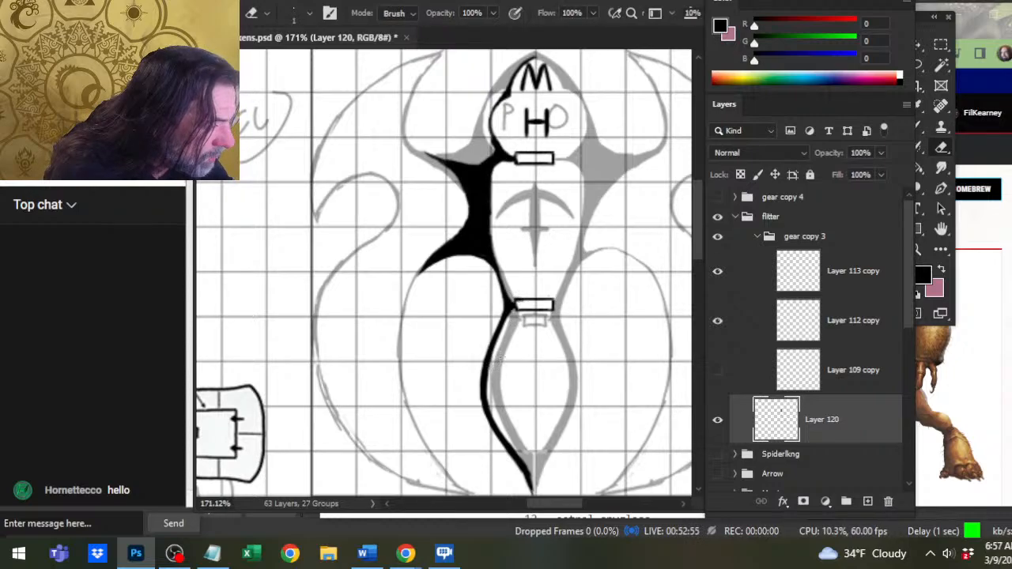
pyautogui.press('b')
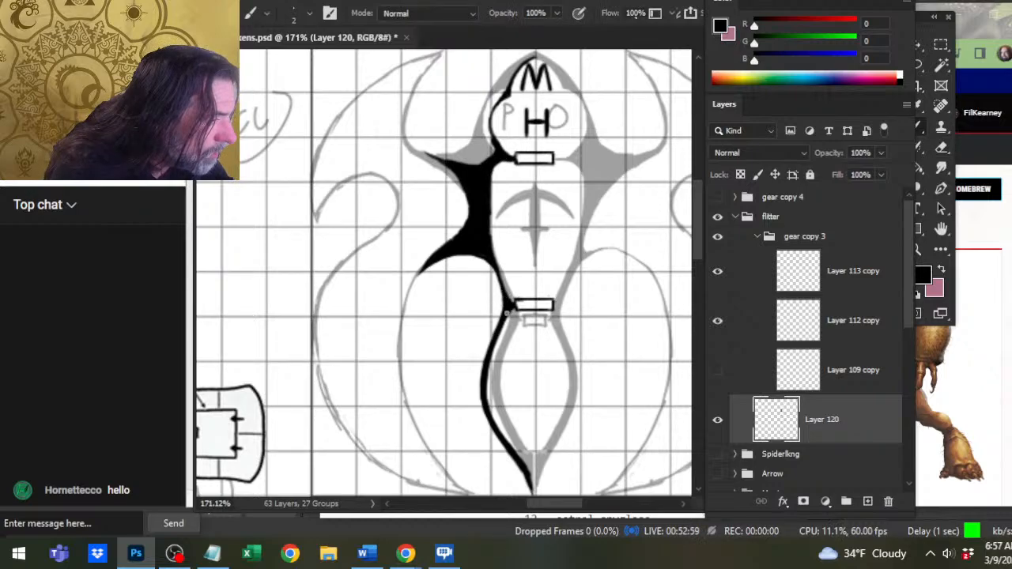
pyautogui.press('e')
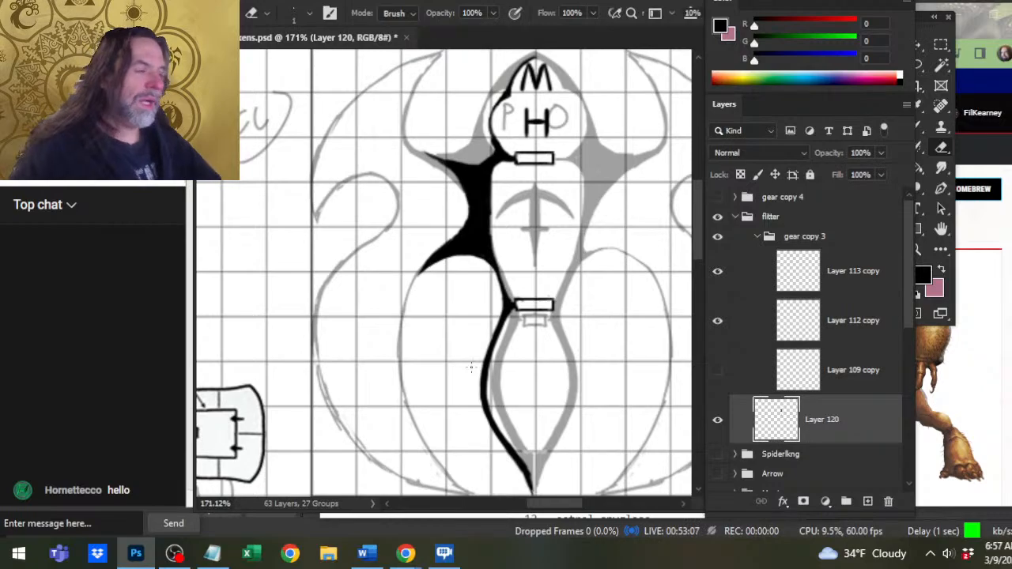
# Hide the sketched flitter group in the small craft folder and move the cuttlefish group above it.
pyautogui.press('z')
pyautogui.moveTo(588, 288)
pyautogui.mouseDown()
pyautogui.moveTo(544, 286)
pyautogui.moveTo(533, 235)
pyautogui.mouseUp()
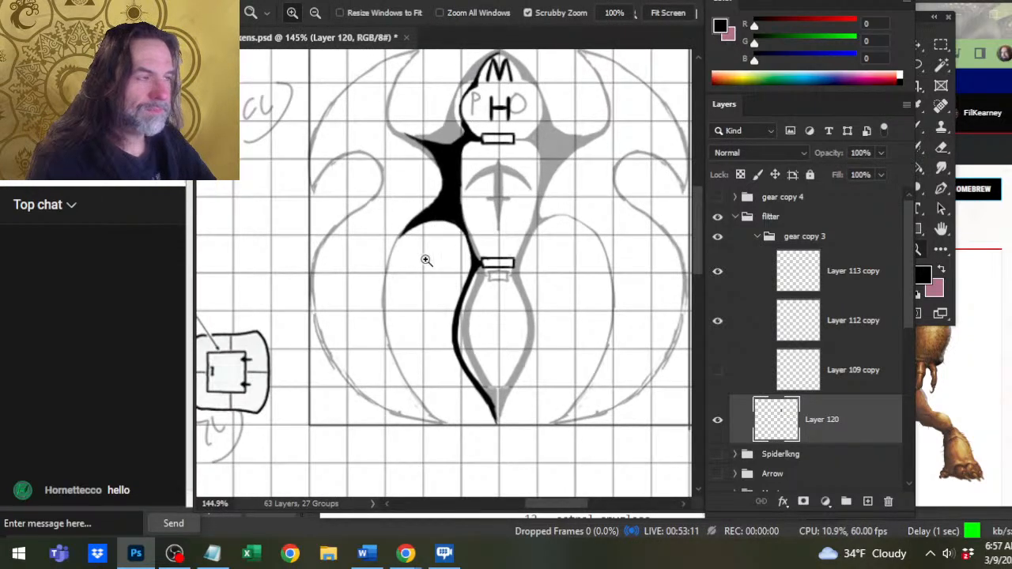
pyautogui.moveTo(908, 315); pyautogui.dragTo(917, 431)
pyautogui.click(717, 382)
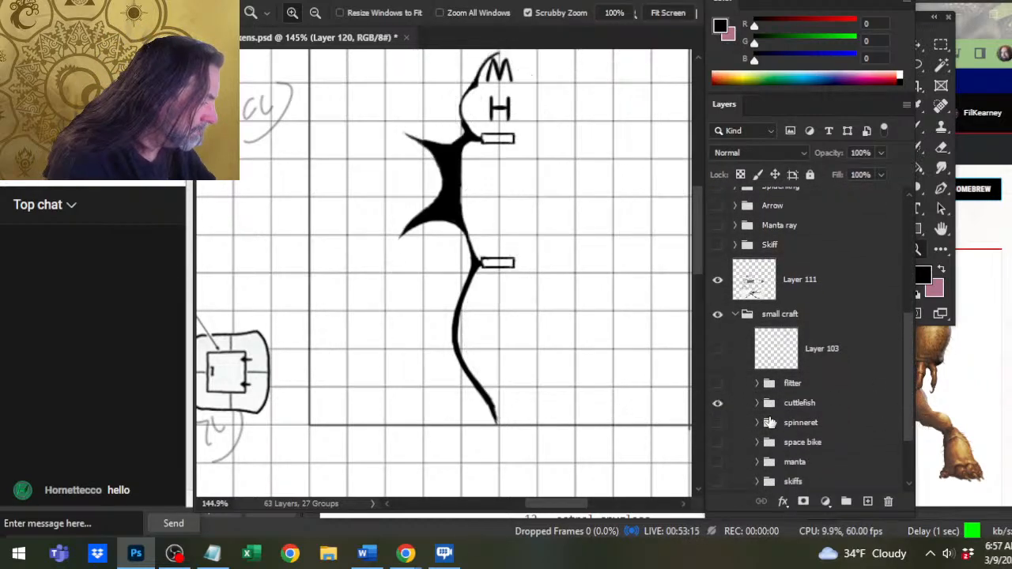
pyautogui.moveTo(825, 407); pyautogui.dragTo(855, 376)
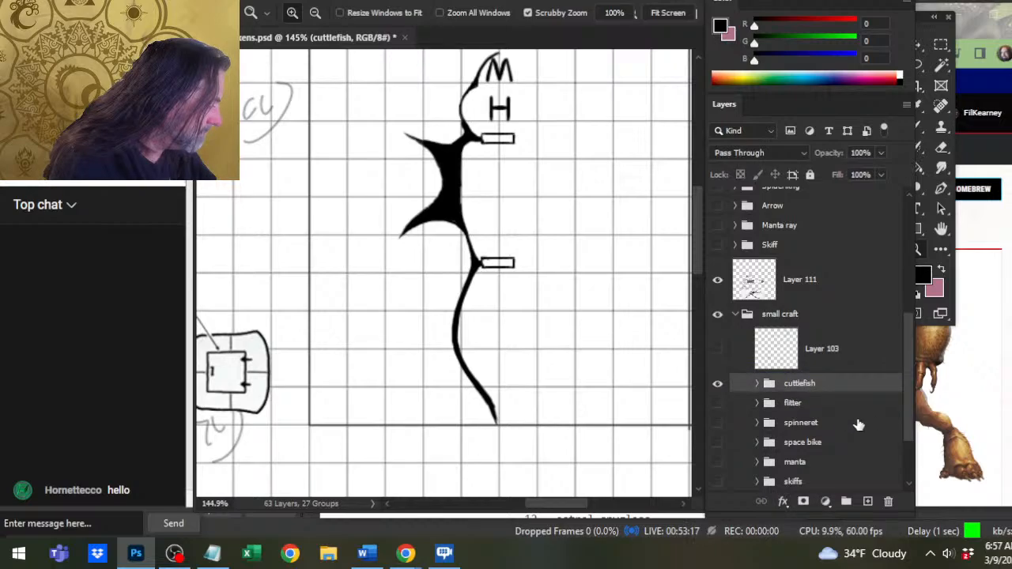
# Make Layer 120 active again for size 1 erasing, with the upper hull in close-up.
pyautogui.moveTo(906, 399); pyautogui.dragTo(904, 342)
pyautogui.moveTo(496, 205); pyautogui.dragTo(538, 285)
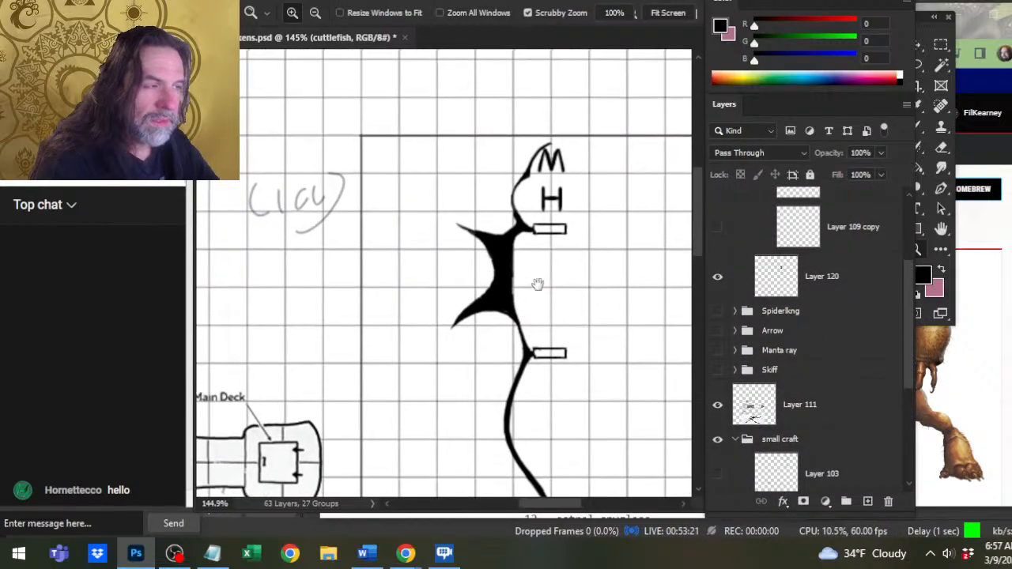
pyautogui.moveTo(518, 221); pyautogui.dragTo(545, 236)
pyautogui.press('e')
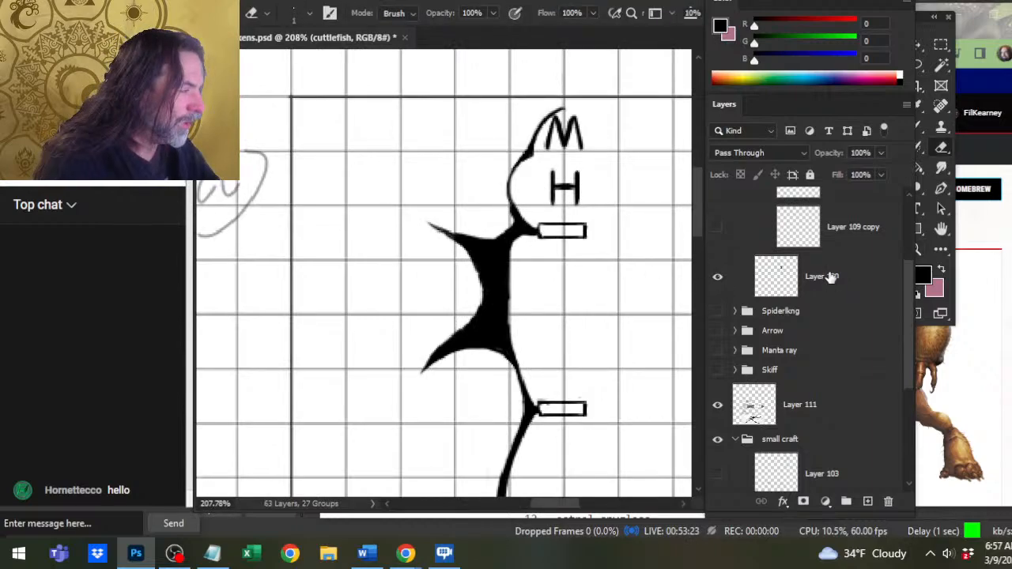
pyautogui.click(794, 294)
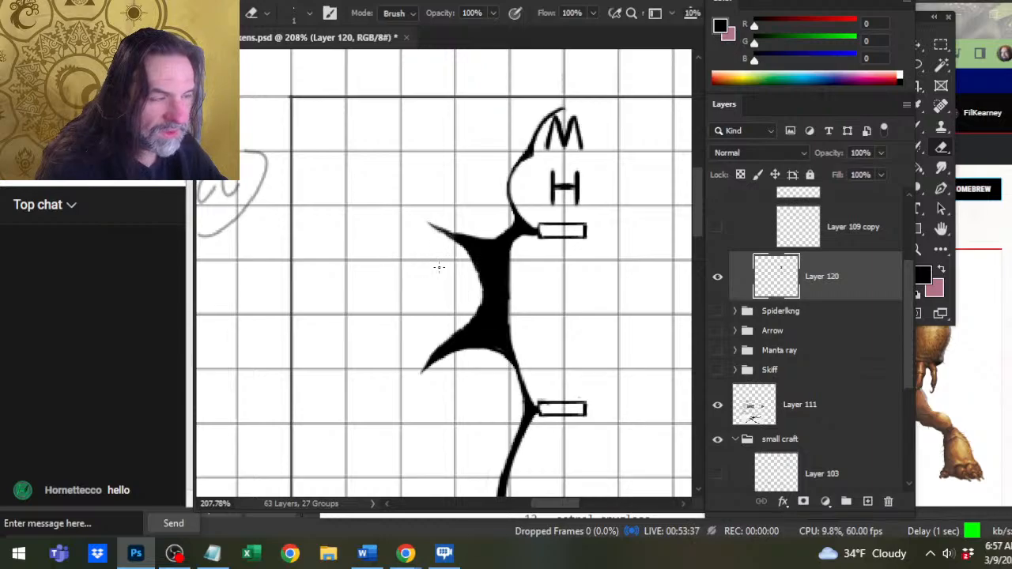
# Carve a concave inner edge into the thick hull wall between the two doorways with erasers of size 1 and 2.
pyautogui.press('b')
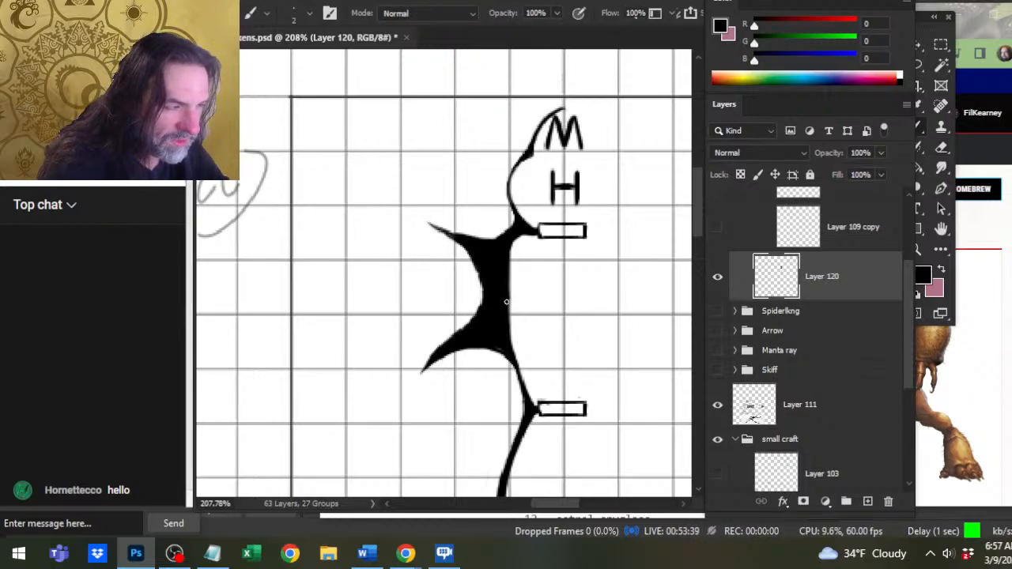
pyautogui.press('e')
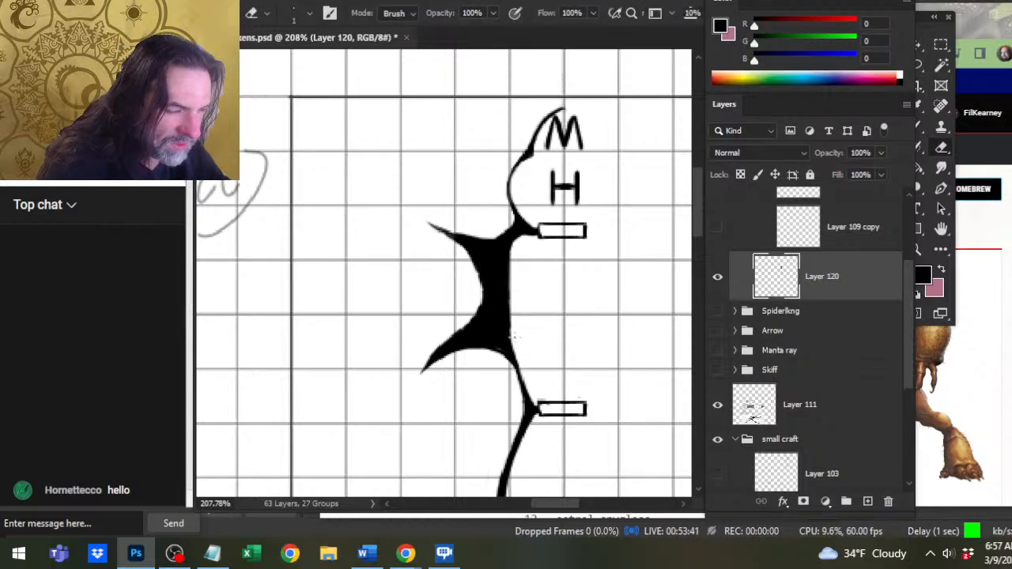
pyautogui.moveTo(515, 337)
pyautogui.mouseDown()
pyautogui.moveTo(519, 347)
pyautogui.moveTo(505, 269)
pyautogui.moveTo(523, 245)
pyautogui.mouseUp()
pyautogui.press('[')
pyautogui.press('[')
pyautogui.press('[')
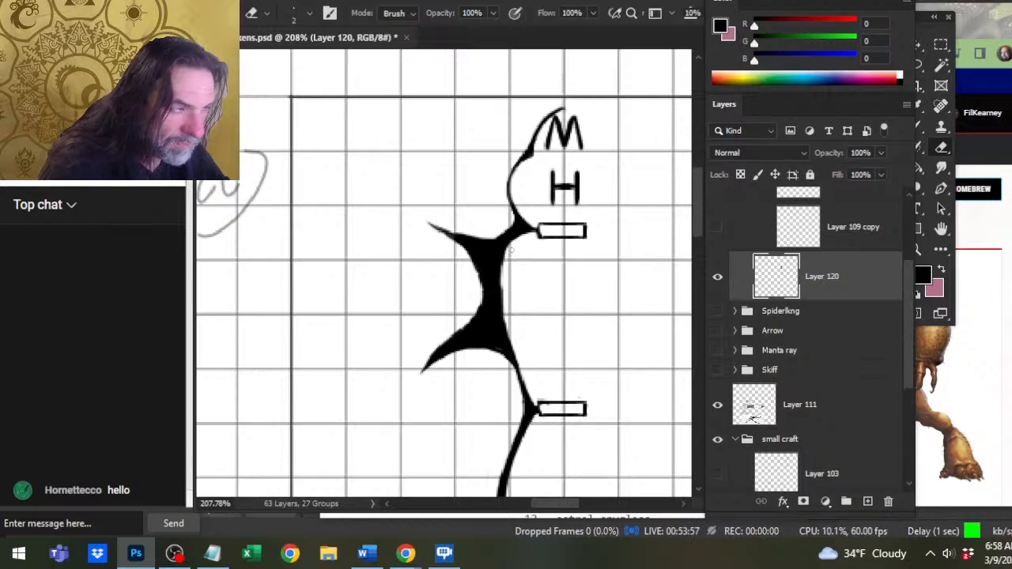
pyautogui.moveTo(511, 249)
pyautogui.mouseDown()
pyautogui.moveTo(501, 280)
pyautogui.moveTo(512, 332)
pyautogui.mouseUp()
pyautogui.moveTo(499, 287); pyautogui.dragTo(501, 305)
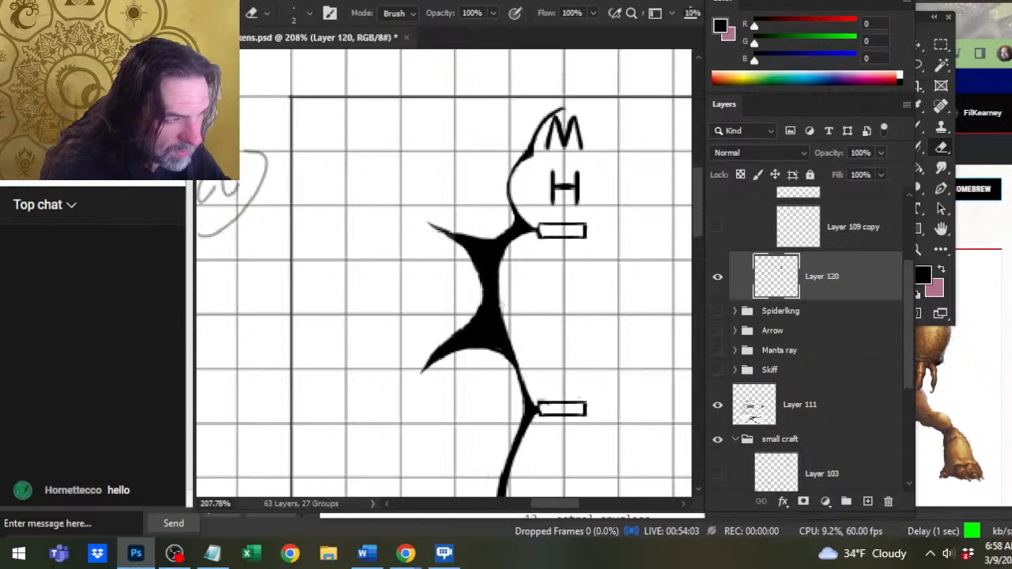
pyautogui.moveTo(507, 350); pyautogui.dragTo(503, 312)
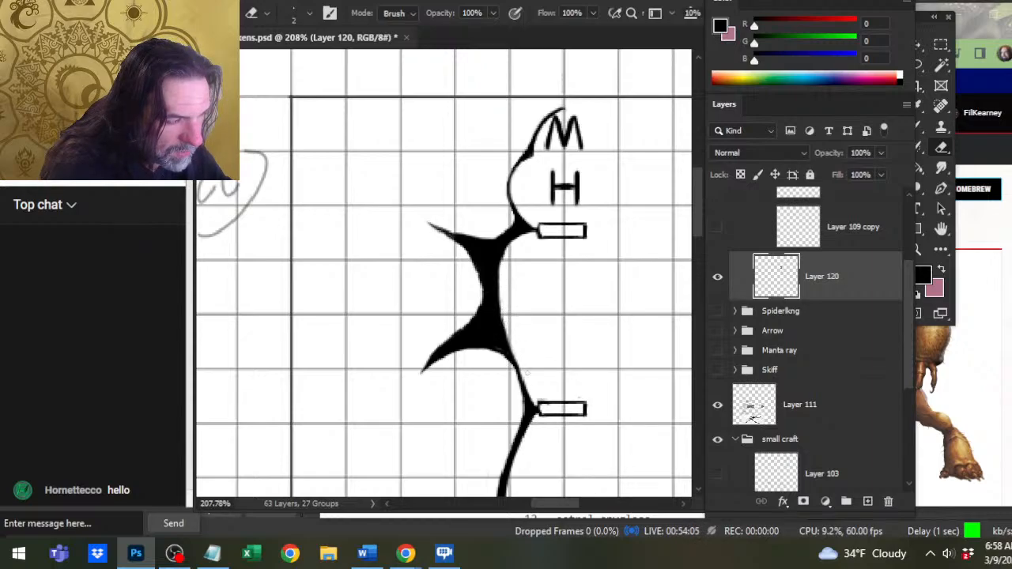
# Thicken the outer side of the wall running from the lower spike to the waist doorway with the size 2 brush.
pyautogui.press('b')
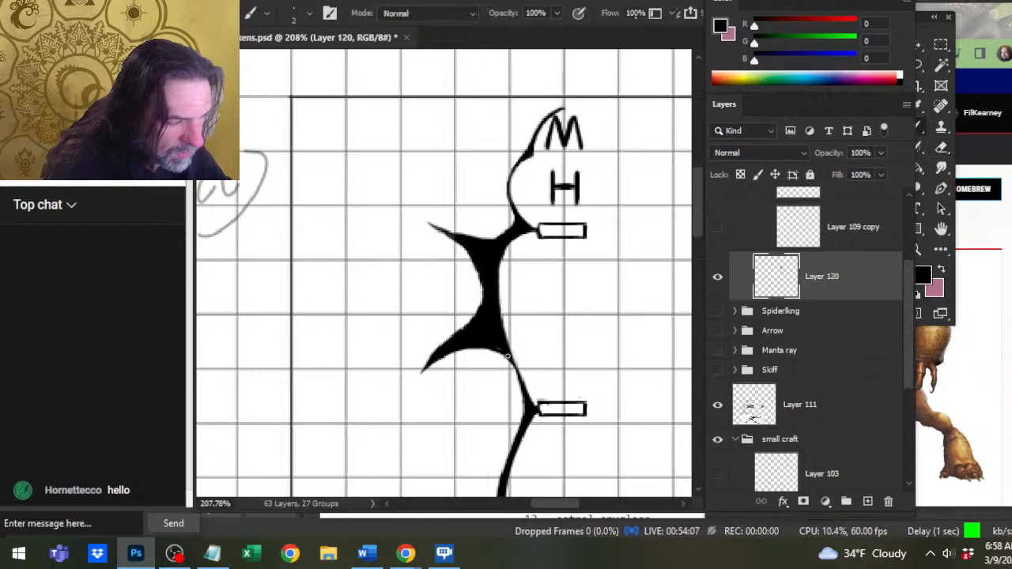
pyautogui.moveTo(518, 377); pyautogui.dragTo(501, 340)
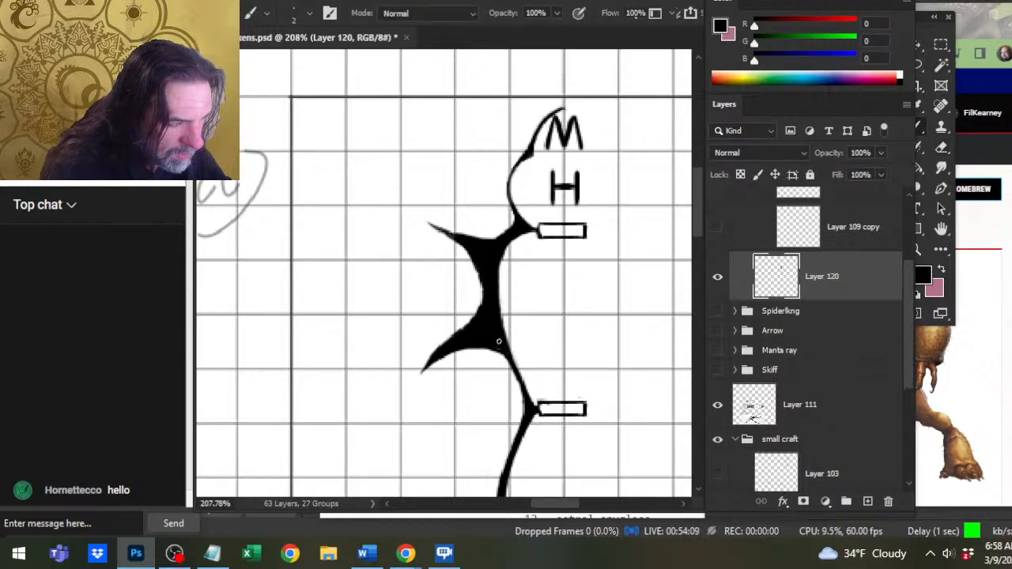
pyautogui.moveTo(516, 384); pyautogui.dragTo(508, 355)
pyautogui.moveTo(521, 393)
pyautogui.mouseDown()
pyautogui.moveTo(501, 352)
pyautogui.moveTo(502, 365)
pyautogui.mouseUp()
pyautogui.press('e')
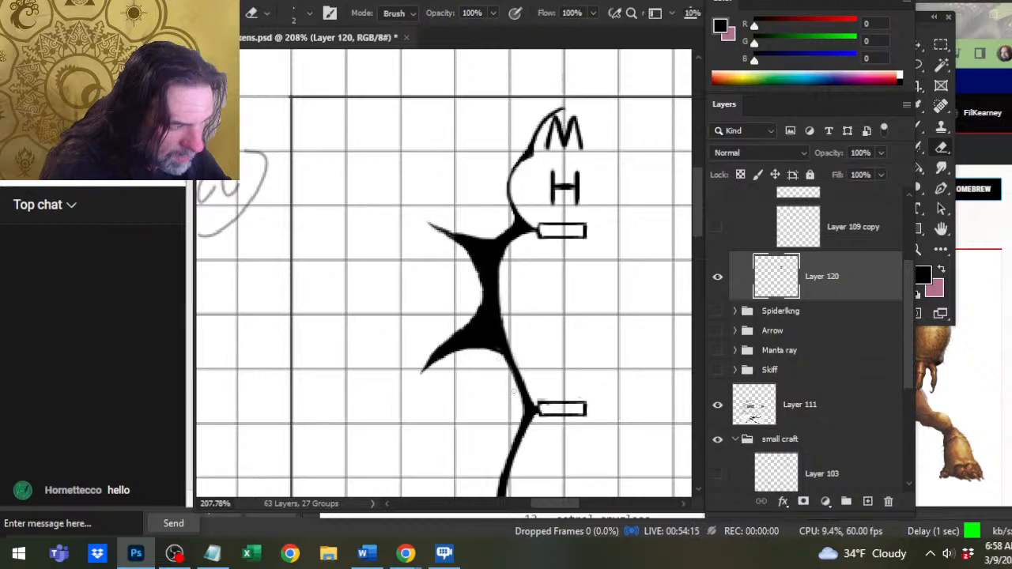
# Sketch an upper left wing with a size 2 brush: an inner curve up from the shoulder spike and an outer arc to the grid border.
pyautogui.press('z')
pyautogui.moveTo(553, 382)
pyautogui.mouseDown()
pyautogui.moveTo(540, 406)
pyautogui.moveTo(509, 267)
pyautogui.mouseUp()
pyautogui.moveTo(464, 232); pyautogui.dragTo(497, 226)
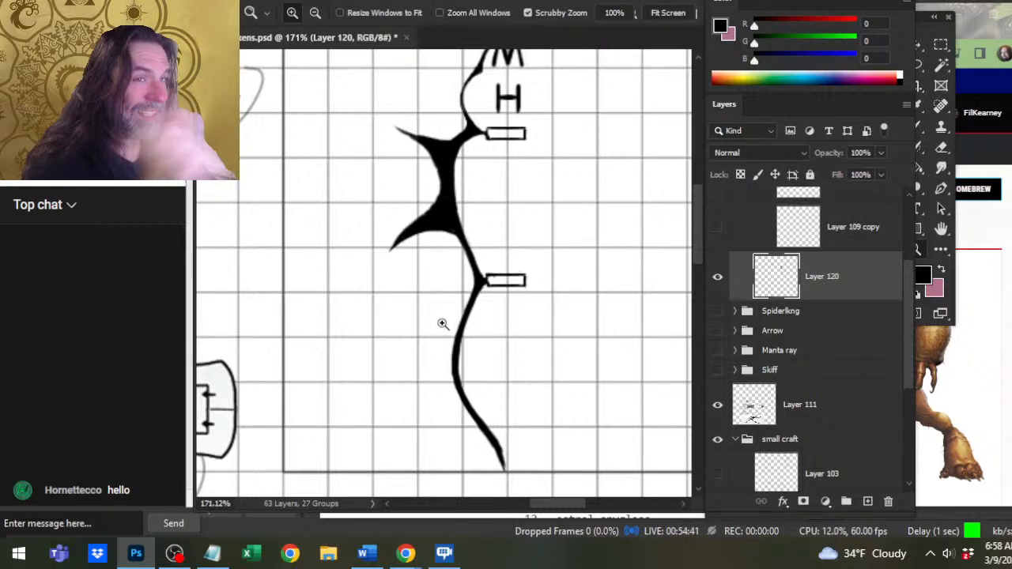
pyautogui.moveTo(521, 283); pyautogui.dragTo(550, 326)
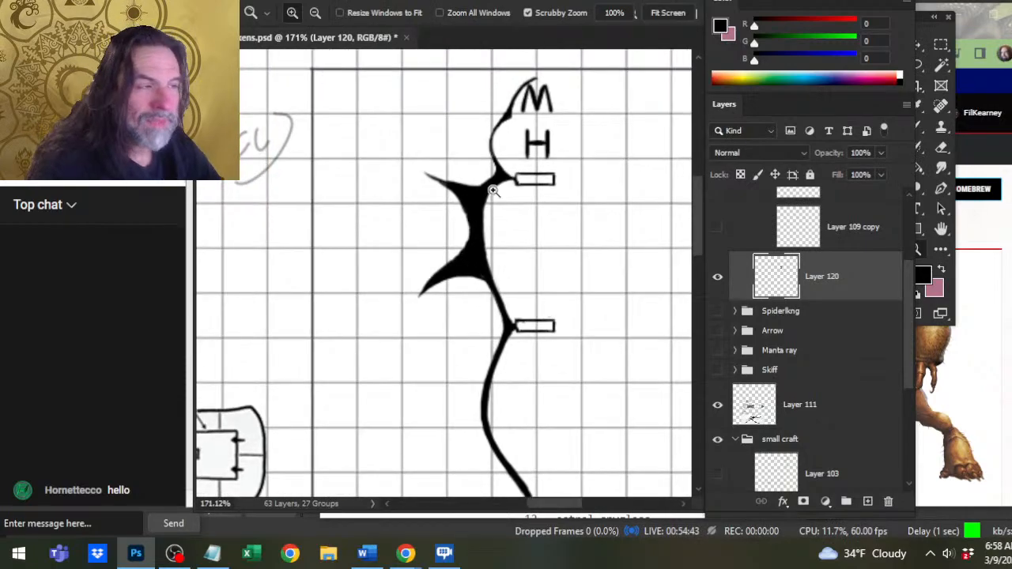
pyautogui.moveTo(477, 193); pyautogui.dragTo(419, 166)
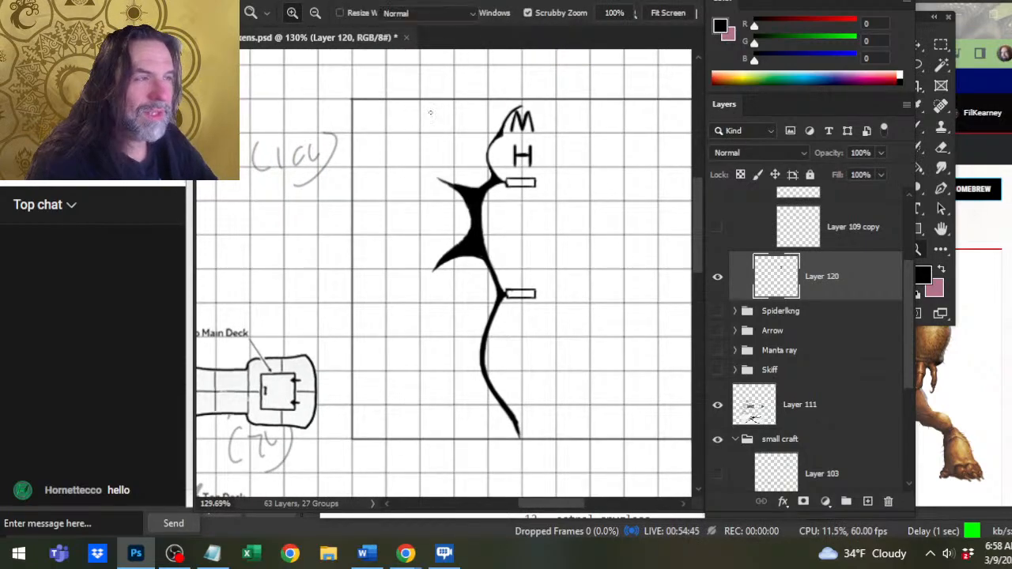
pyautogui.moveTo(445, 103)
pyautogui.mouseDown()
pyautogui.moveTo(406, 142)
pyautogui.moveTo(412, 118)
pyautogui.moveTo(407, 143)
pyautogui.moveTo(407, 128)
pyautogui.moveTo(421, 169)
pyautogui.moveTo(403, 147)
pyautogui.moveTo(439, 177)
pyautogui.mouseUp()
pyautogui.moveTo(404, 147)
pyautogui.mouseDown()
pyautogui.moveTo(442, 182)
pyautogui.moveTo(434, 173)
pyautogui.mouseUp()
pyautogui.press('e')
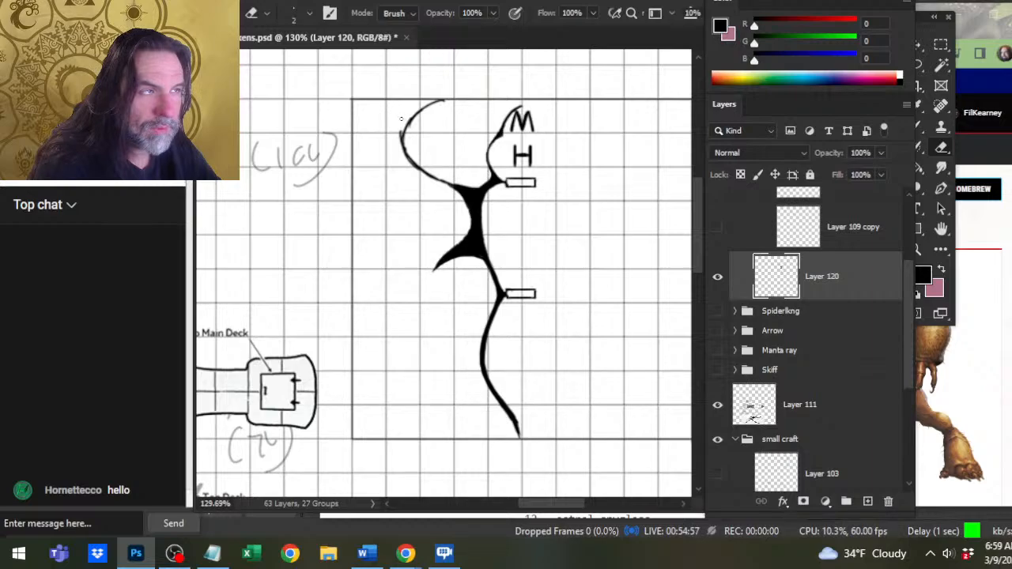
pyautogui.press('b')
pyautogui.moveTo(444, 97)
pyautogui.mouseDown()
pyautogui.moveTo(371, 124)
pyautogui.moveTo(398, 111)
pyautogui.moveTo(360, 135)
pyautogui.moveTo(375, 120)
pyautogui.moveTo(351, 187)
pyautogui.mouseUp()
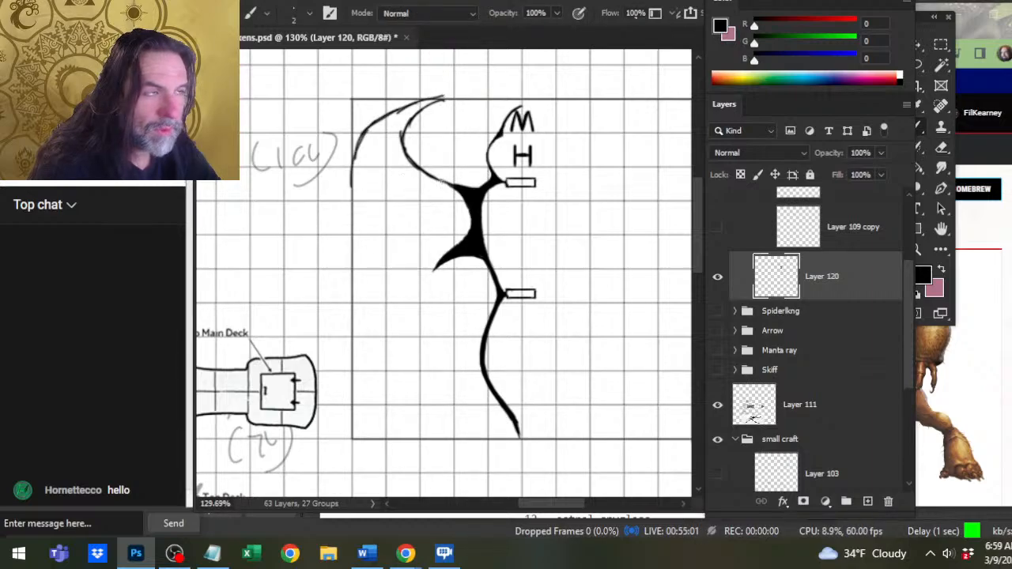
# Redraw the upper wing's inner edge closer to the hull, and erase the earlier inner curve and the outer arc's lower part with erasers up to size 7.
pyautogui.moveTo(463, 186); pyautogui.dragTo(448, 132)
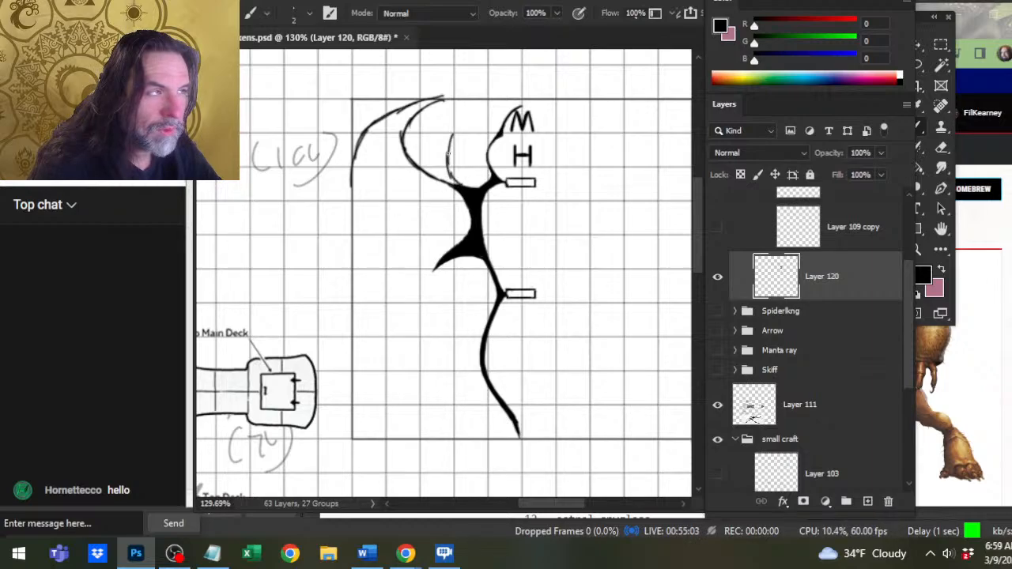
pyautogui.moveTo(464, 99); pyautogui.dragTo(445, 123)
pyautogui.moveTo(458, 103)
pyautogui.mouseDown()
pyautogui.moveTo(431, 148)
pyautogui.moveTo(432, 174)
pyautogui.moveTo(448, 185)
pyautogui.mouseUp()
pyautogui.press('e')
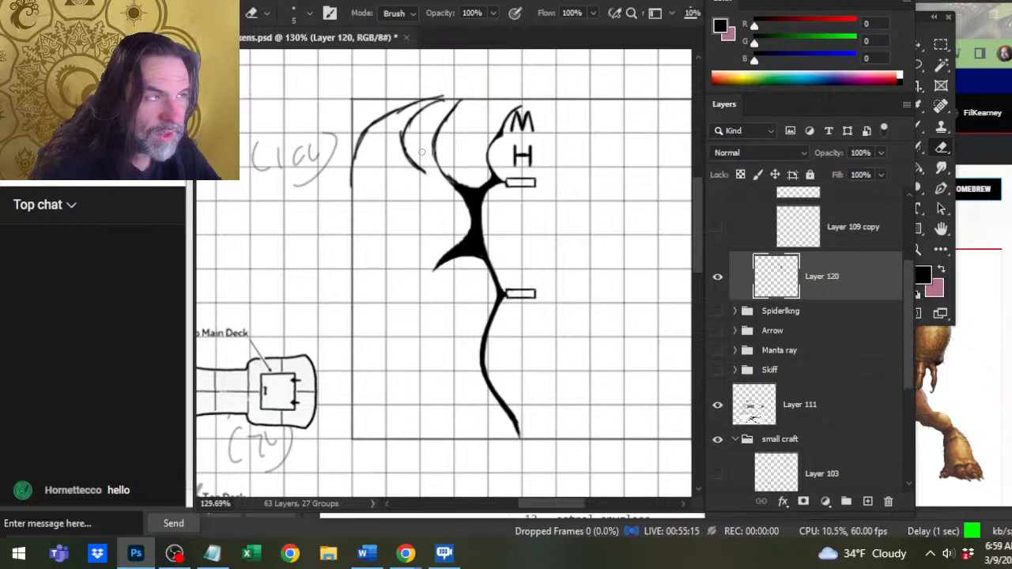
pyautogui.moveTo(422, 151)
pyautogui.mouseDown()
pyautogui.moveTo(413, 165)
pyautogui.moveTo(420, 145)
pyautogui.moveTo(410, 121)
pyautogui.mouseUp()
pyautogui.press(']')
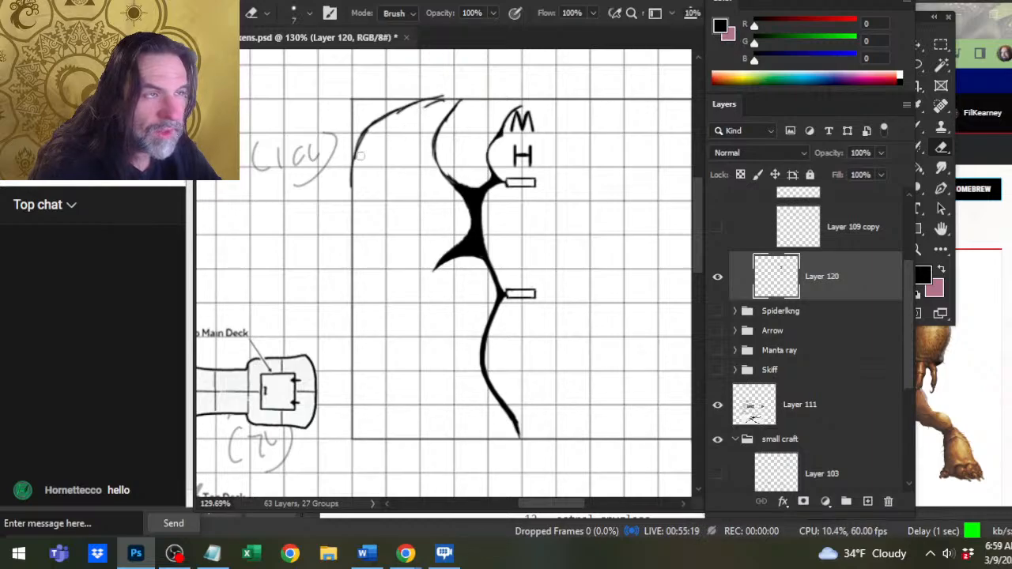
pyautogui.moveTo(356, 170)
pyautogui.mouseDown()
pyautogui.moveTo(371, 114)
pyautogui.moveTo(443, 99)
pyautogui.moveTo(383, 156)
pyautogui.mouseUp()
# Draw the wing's outer edge down to the frame's lower left corner and its trailing edge back to the hull, erasing the lower spike.
pyautogui.press('b')
pyautogui.moveTo(410, 120); pyautogui.dragTo(364, 192)
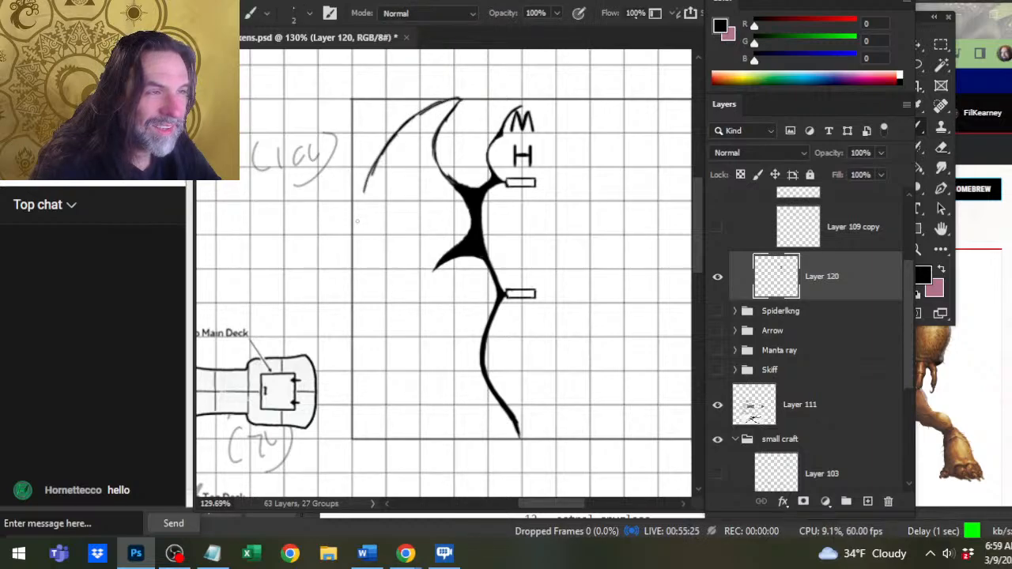
pyautogui.moveTo(386, 149); pyautogui.dragTo(353, 255)
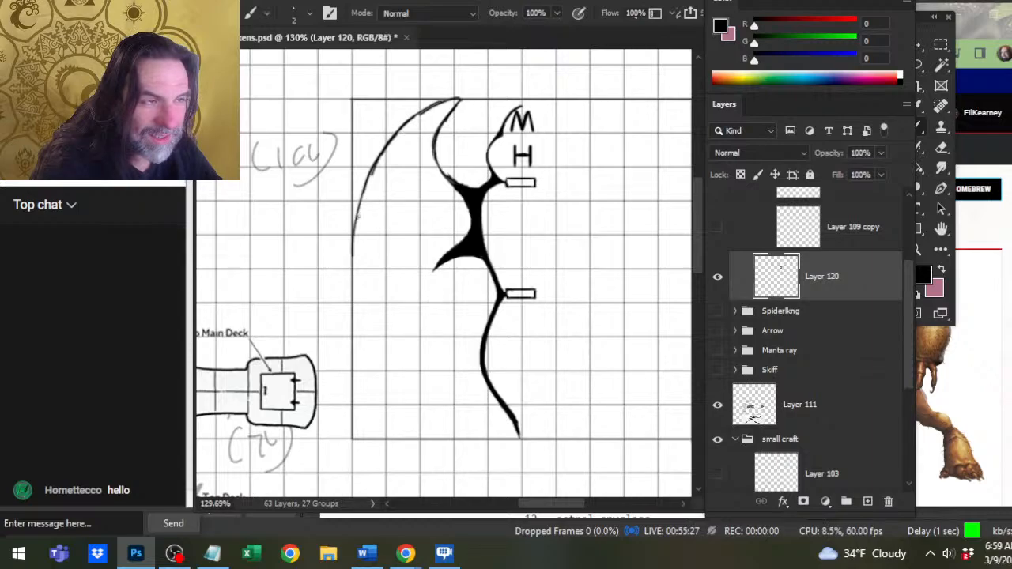
pyautogui.moveTo(360, 214)
pyautogui.mouseDown()
pyautogui.moveTo(352, 283)
pyautogui.moveTo(370, 390)
pyautogui.moveTo(353, 433)
pyautogui.moveTo(400, 400)
pyautogui.moveTo(425, 348)
pyautogui.mouseUp()
pyautogui.moveTo(409, 390)
pyautogui.mouseDown()
pyautogui.moveTo(426, 340)
pyautogui.moveTo(425, 351)
pyautogui.moveTo(420, 270)
pyautogui.moveTo(459, 237)
pyautogui.moveTo(440, 276)
pyautogui.mouseUp()
pyautogui.press('e')
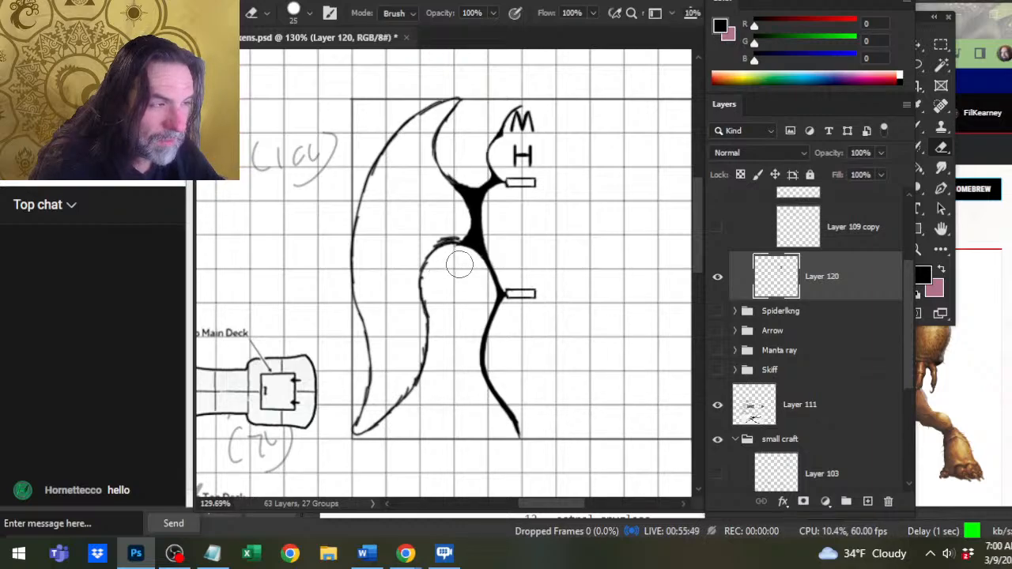
# Reshape the lower wing with a fuller trailing curve and an inward-bending outer edge, erasing the old lines with the size 25 eraser.
pyautogui.press('b')
pyautogui.moveTo(427, 258)
pyautogui.mouseDown()
pyautogui.moveTo(420, 289)
pyautogui.moveTo(444, 332)
pyautogui.mouseUp()
pyautogui.moveTo(438, 316)
pyautogui.mouseDown()
pyautogui.moveTo(451, 375)
pyautogui.moveTo(431, 403)
pyautogui.moveTo(355, 434)
pyautogui.mouseUp()
pyautogui.press('e')
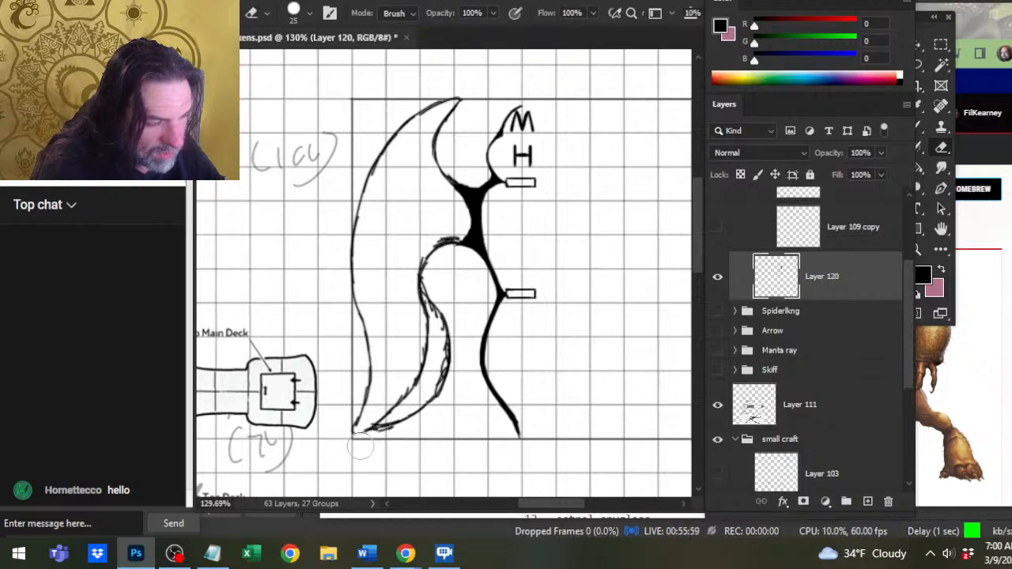
pyautogui.moveTo(407, 383)
pyautogui.mouseDown()
pyautogui.moveTo(423, 365)
pyautogui.moveTo(357, 352)
pyautogui.moveTo(381, 359)
pyautogui.moveTo(363, 330)
pyautogui.moveTo(384, 384)
pyautogui.moveTo(361, 437)
pyautogui.mouseUp()
pyautogui.press('b')
pyautogui.press('e')
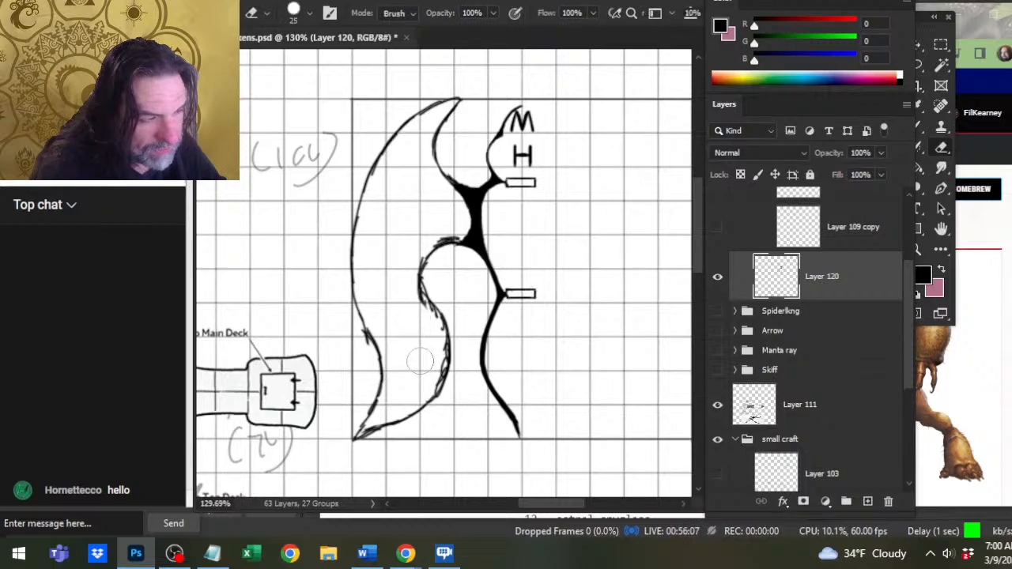
# Erase the upper wing's inner curve and the shoulder spike with the size 25 eraser, and brush in a rounder inner curve meeting the hull.
pyautogui.press('z')
pyautogui.moveTo(429, 290); pyautogui.dragTo(320, 297)
pyautogui.moveTo(440, 295); pyautogui.dragTo(490, 294)
pyautogui.press('e')
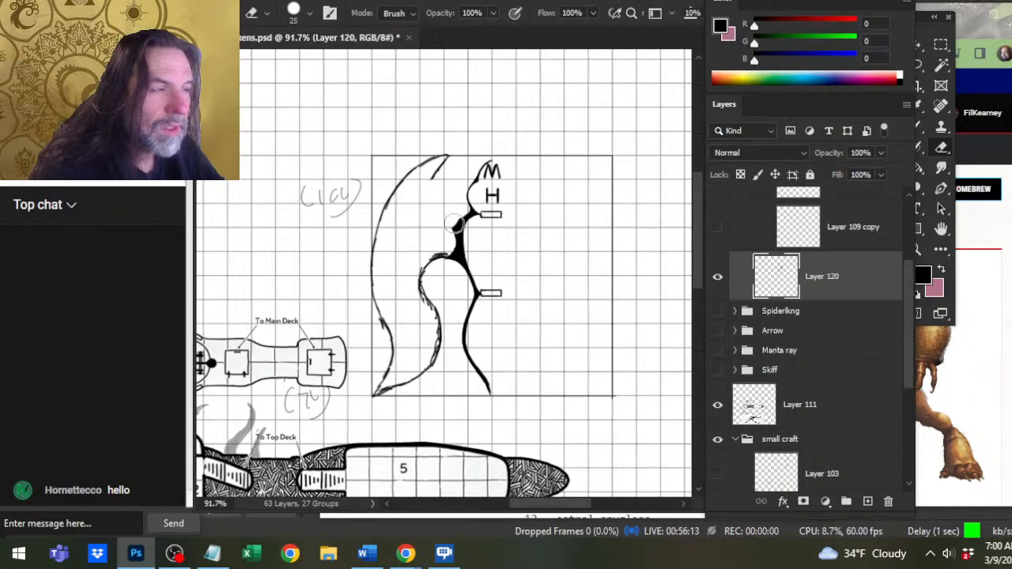
pyautogui.press('b')
pyautogui.moveTo(465, 220)
pyautogui.mouseDown()
pyautogui.moveTo(439, 229)
pyautogui.moveTo(421, 208)
pyautogui.moveTo(448, 153)
pyautogui.moveTo(394, 174)
pyautogui.moveTo(378, 202)
pyautogui.mouseUp()
pyautogui.press('e')
# Redraw the upper wing's outer edge toward the frame's left side with the size 2 brush and erase the stray lines inside it.
pyautogui.press('b')
pyautogui.moveTo(410, 165)
pyautogui.mouseDown()
pyautogui.moveTo(390, 180)
pyautogui.moveTo(373, 235)
pyautogui.mouseUp()
pyautogui.moveTo(382, 192); pyautogui.dragTo(370, 255)
pyautogui.press('e')
pyautogui.moveTo(392, 209)
pyautogui.mouseDown()
pyautogui.moveTo(381, 244)
pyautogui.moveTo(407, 175)
pyautogui.moveTo(441, 169)
pyautogui.moveTo(430, 185)
pyautogui.mouseUp()
# Erase the inner curve's join with the hull and the middle of the wing's outer edge with a size 10 eraser.
pyautogui.press('[')
pyautogui.press('[')
pyautogui.press('[')
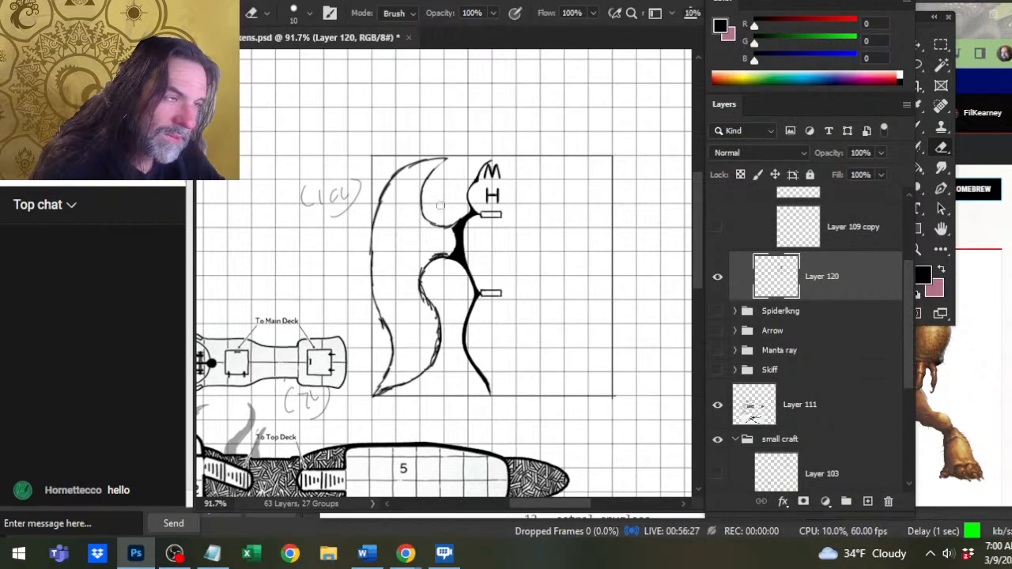
pyautogui.moveTo(447, 227); pyautogui.dragTo(440, 221)
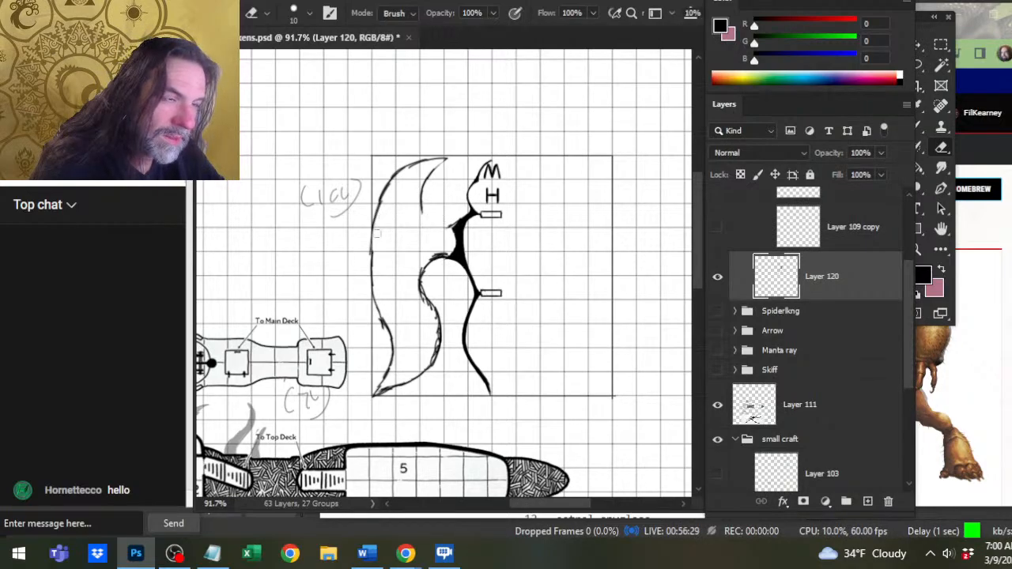
pyautogui.moveTo(372, 249); pyautogui.dragTo(391, 340)
# Try an outer wing edge that bulges beyond the frame's left side, and undo the last strokes.
pyautogui.press('b')
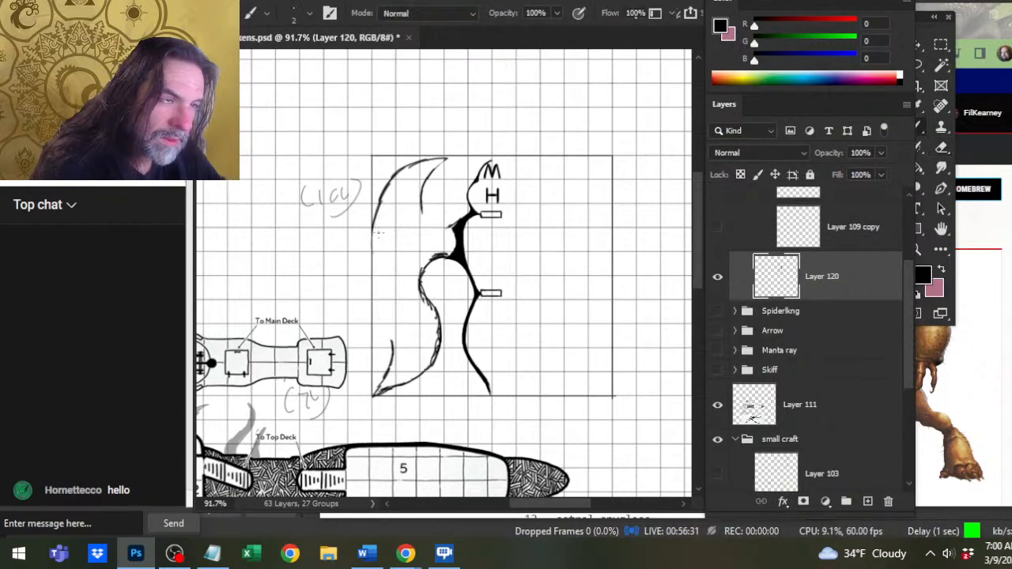
pyautogui.moveTo(377, 221); pyautogui.dragTo(372, 275)
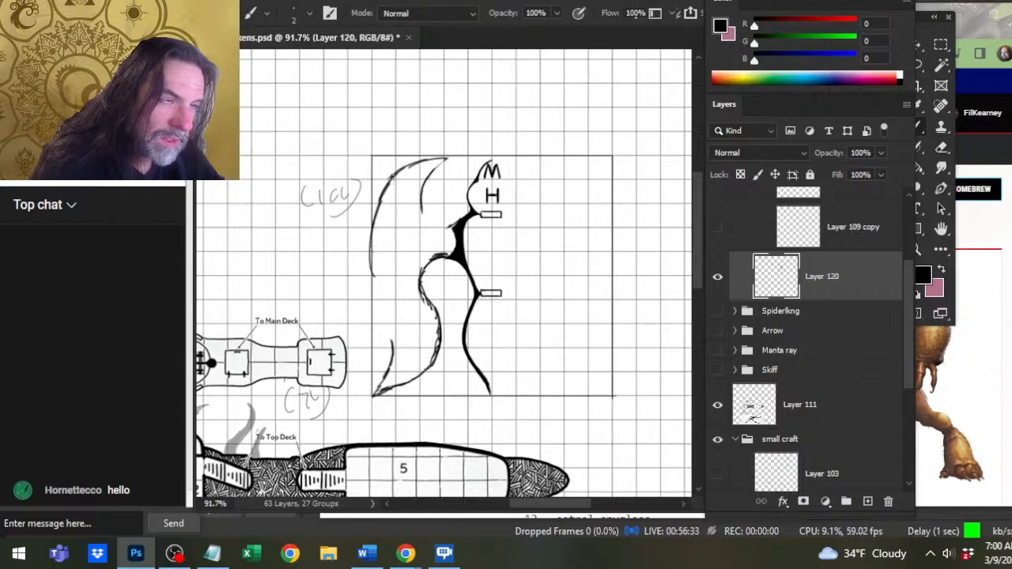
pyautogui.moveTo(394, 174); pyautogui.dragTo(341, 261)
pyautogui.moveTo(367, 211)
pyautogui.mouseDown()
pyautogui.moveTo(347, 276)
pyautogui.moveTo(394, 351)
pyautogui.mouseUp()
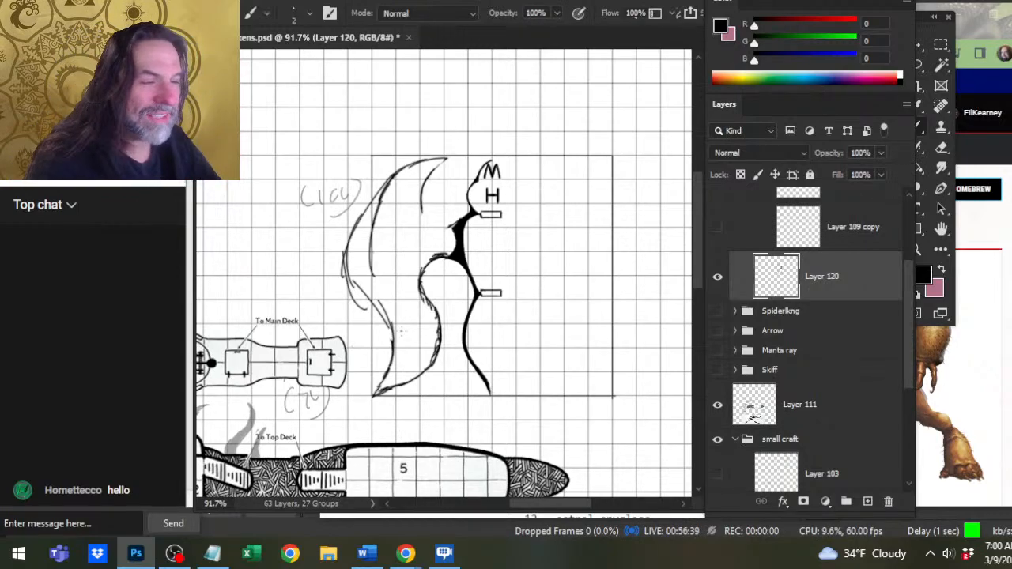
pyautogui.hotkey('ctrl', 'z')
pyautogui.hotkey('ctrl', 'z')
pyautogui.hotkey('ctrl', 'z')
pyautogui.hotkey('ctrl', 'z')
# Erase the remaining upper outer edge strokes and the lower wing tip with a size 35 eraser.
pyautogui.press('e')
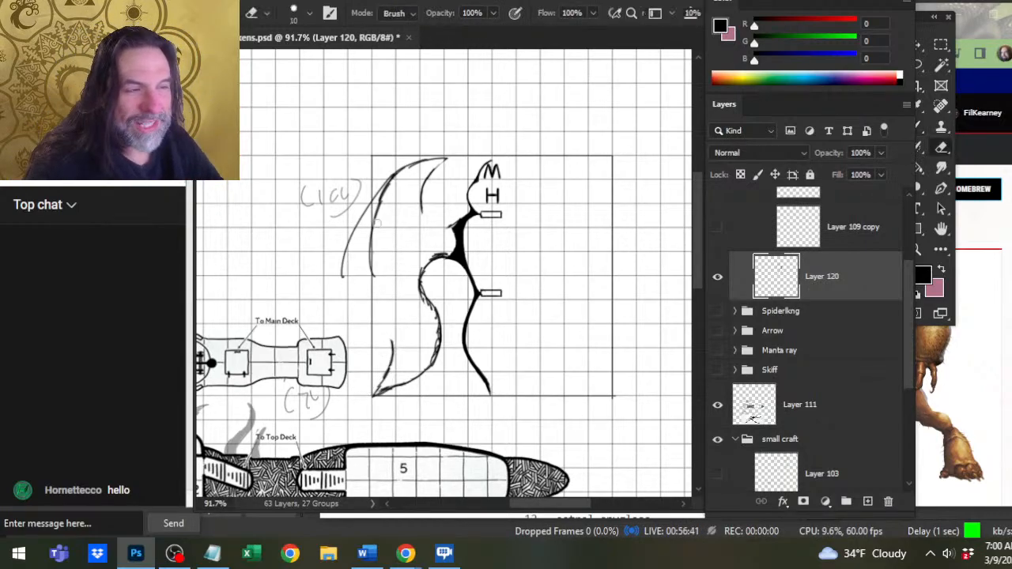
pyautogui.press(']')
pyautogui.press(']')
pyautogui.press(']')
pyautogui.press(']')
pyautogui.press(']')
pyautogui.moveTo(381, 191)
pyautogui.mouseDown()
pyautogui.moveTo(343, 274)
pyautogui.moveTo(378, 188)
pyautogui.mouseUp()
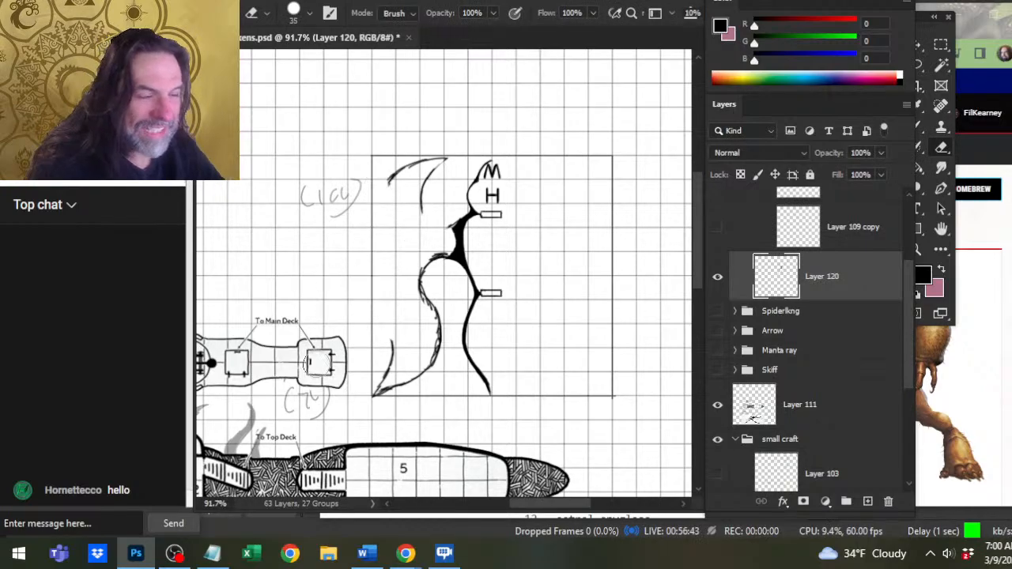
pyautogui.moveTo(377, 348)
pyautogui.mouseDown()
pyautogui.moveTo(400, 322)
pyautogui.moveTo(381, 384)
pyautogui.moveTo(399, 389)
pyautogui.moveTo(389, 399)
pyautogui.mouseUp()
# Redraw the lower wing's curved outer edge, its pointed tip and the trailing edge above it with the size 2 brush.
pyautogui.press('b')
pyautogui.press('e')
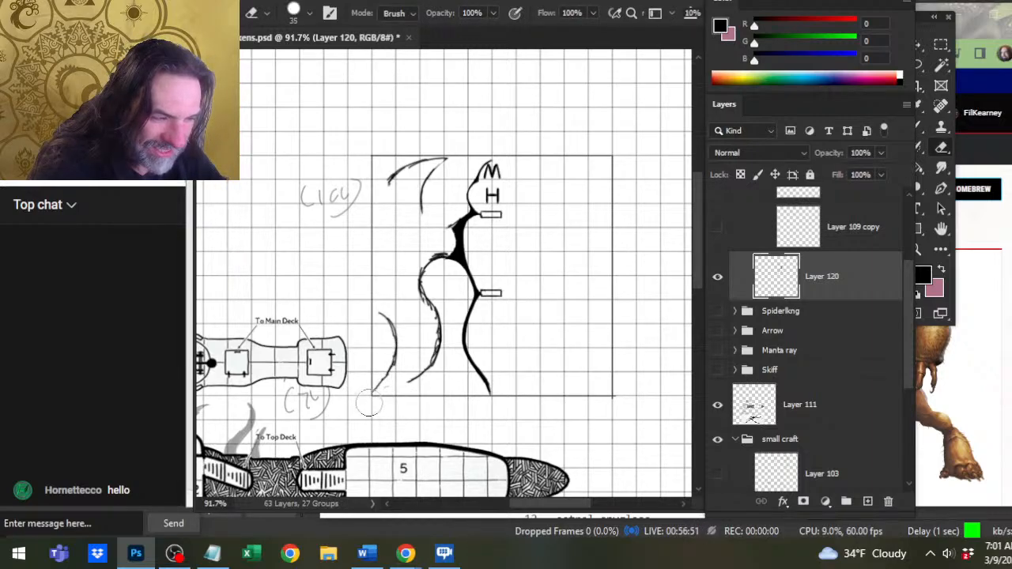
pyautogui.press('b')
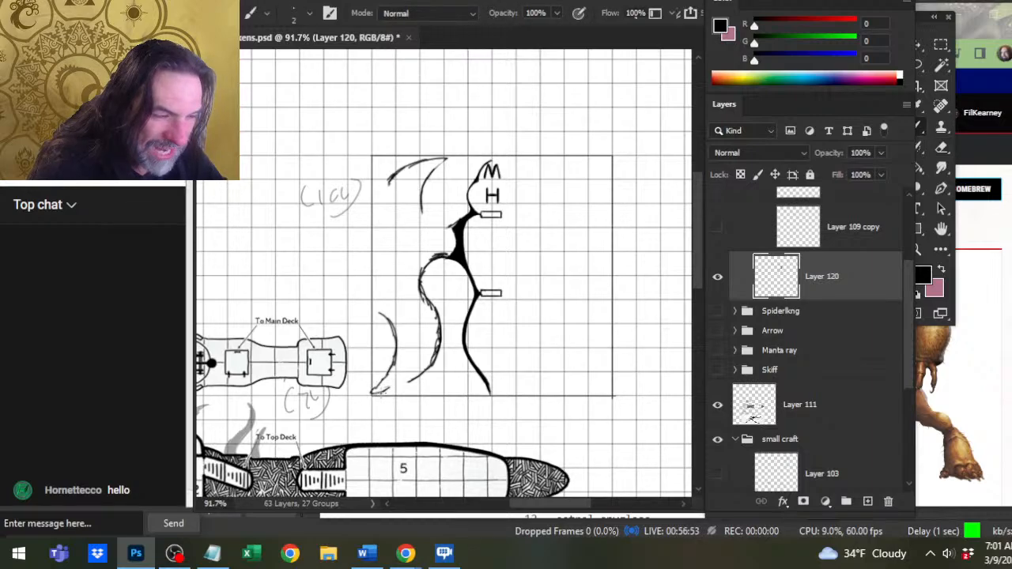
pyautogui.moveTo(375, 392)
pyautogui.mouseDown()
pyautogui.moveTo(425, 365)
pyautogui.moveTo(445, 334)
pyautogui.mouseUp()
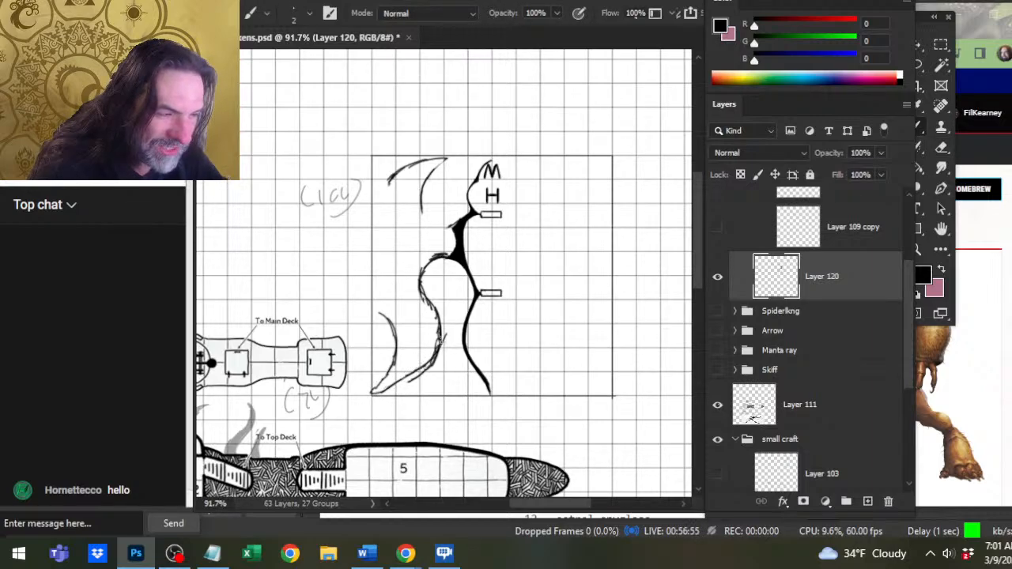
# Erase the stray doubled strokes along the lower wing's trailing edge with the size 20 eraser.
pyautogui.press('e')
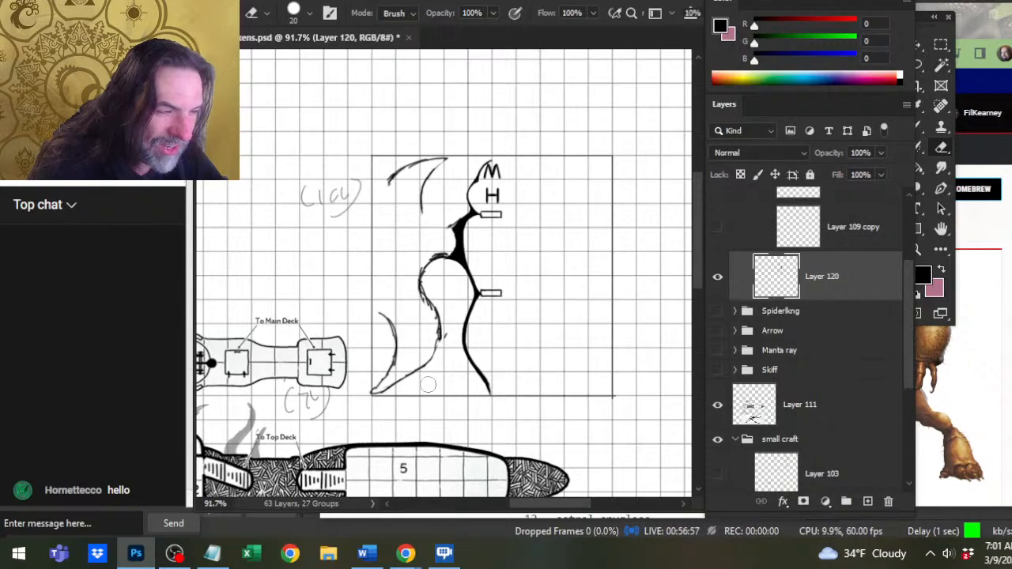
pyautogui.moveTo(444, 335)
pyautogui.mouseDown()
pyautogui.moveTo(428, 384)
pyautogui.moveTo(434, 349)
pyautogui.mouseUp()
pyautogui.press('b')
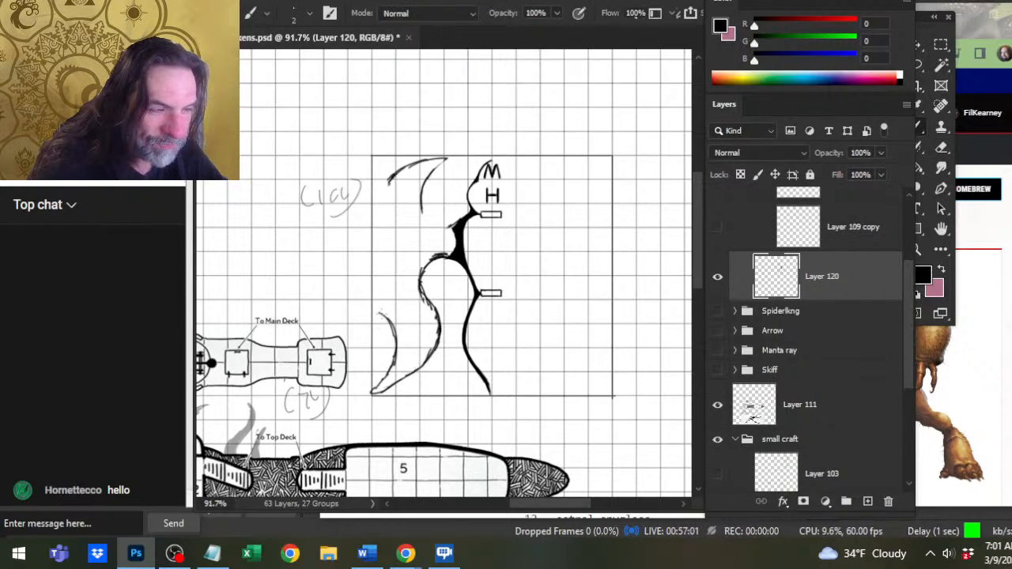
# Try outer edge strokes extending up from the lower wing and down from the upper wing, and erase them.
pyautogui.moveTo(384, 319)
pyautogui.mouseDown()
pyautogui.moveTo(374, 286)
pyautogui.moveTo(383, 235)
pyautogui.mouseUp()
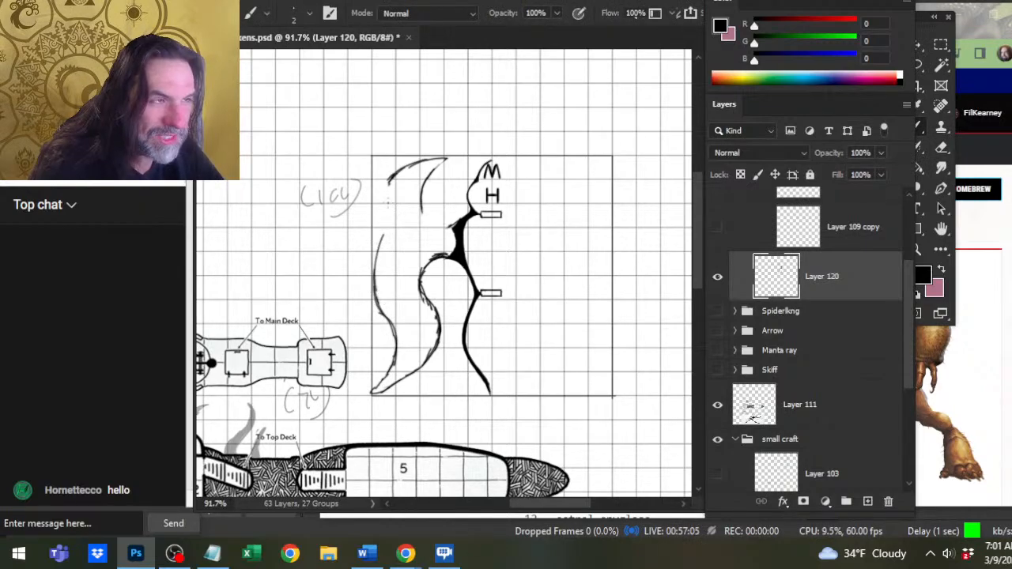
pyautogui.press('e')
pyautogui.moveTo(389, 182)
pyautogui.mouseDown()
pyautogui.moveTo(437, 158)
pyautogui.moveTo(400, 167)
pyautogui.moveTo(388, 182)
pyautogui.moveTo(373, 217)
pyautogui.moveTo(376, 287)
pyautogui.mouseUp()
pyautogui.press('b')
pyautogui.press('e')
pyautogui.moveTo(382, 233)
pyautogui.mouseDown()
pyautogui.moveTo(387, 274)
pyautogui.moveTo(374, 204)
pyautogui.moveTo(370, 335)
pyautogui.mouseUp()
pyautogui.press('b')
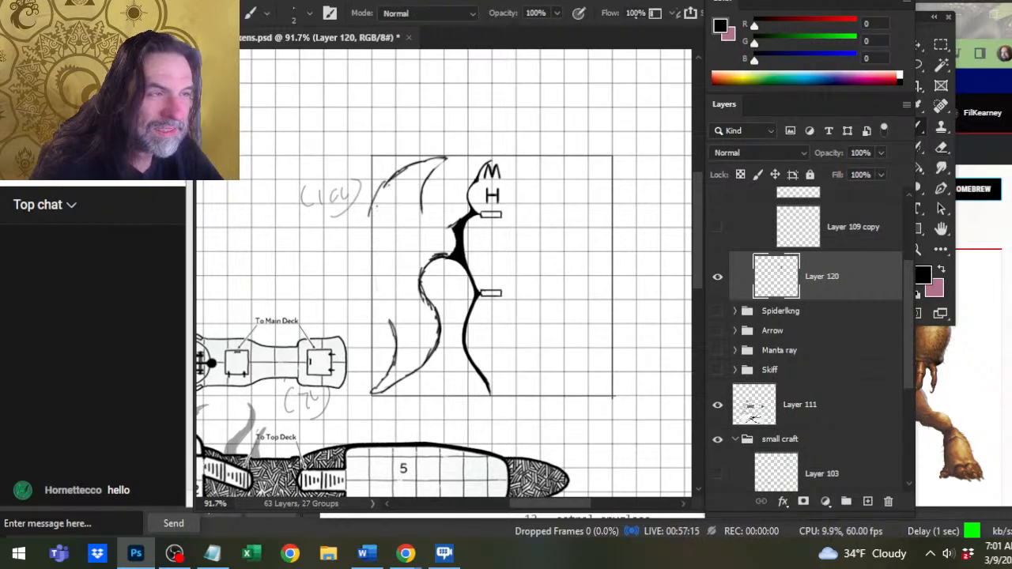
pyautogui.press('e')
pyautogui.moveTo(382, 193); pyautogui.dragTo(370, 215)
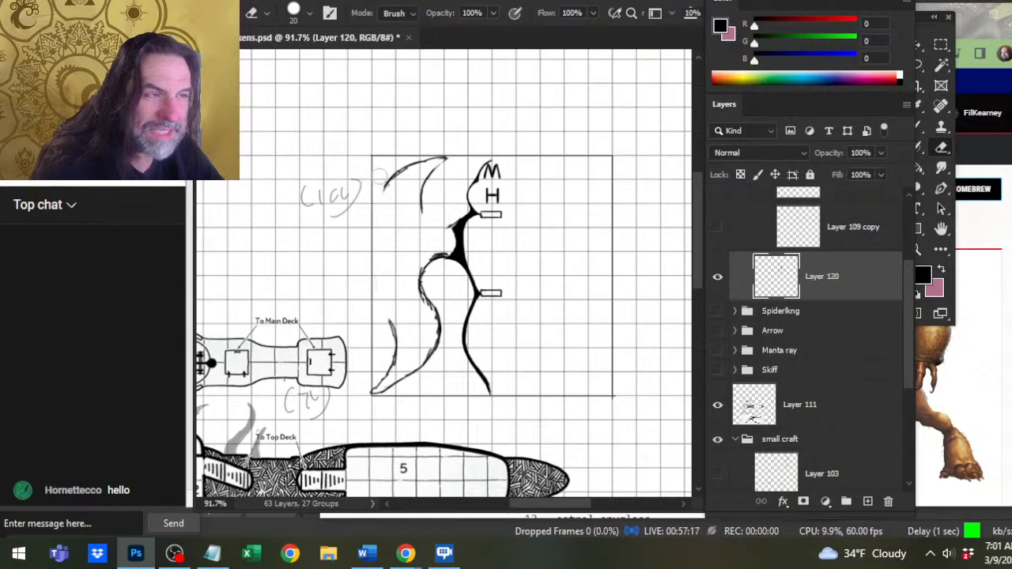
pyautogui.press('b')
pyautogui.press('e')
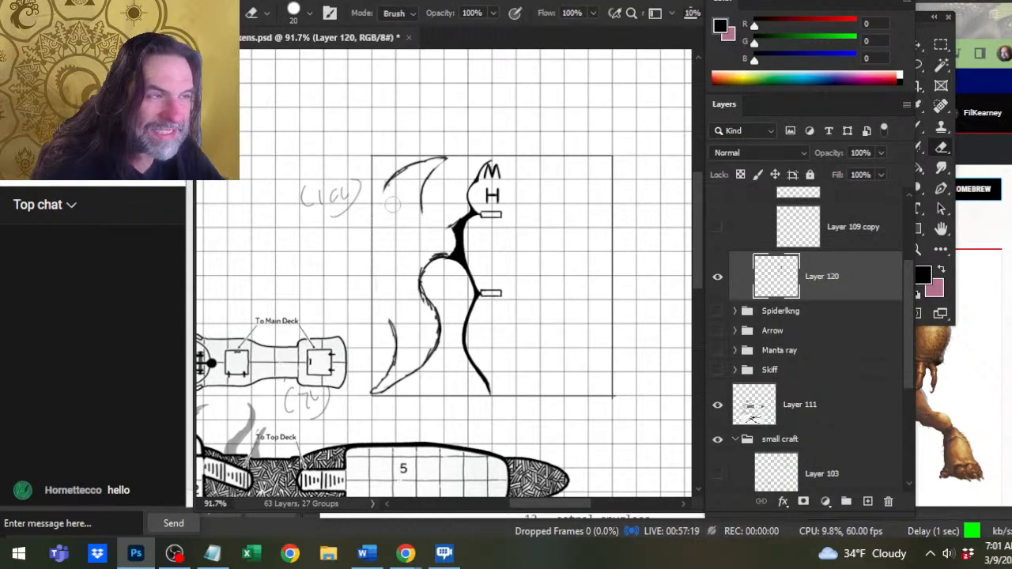
# Redraw the wing's outer edge with the size 2 brush as one curve along the frame's left side, joining upper and lower wing.
pyautogui.press('b')
pyautogui.moveTo(390, 180)
pyautogui.mouseDown()
pyautogui.moveTo(376, 212)
pyautogui.moveTo(379, 279)
pyautogui.mouseUp()
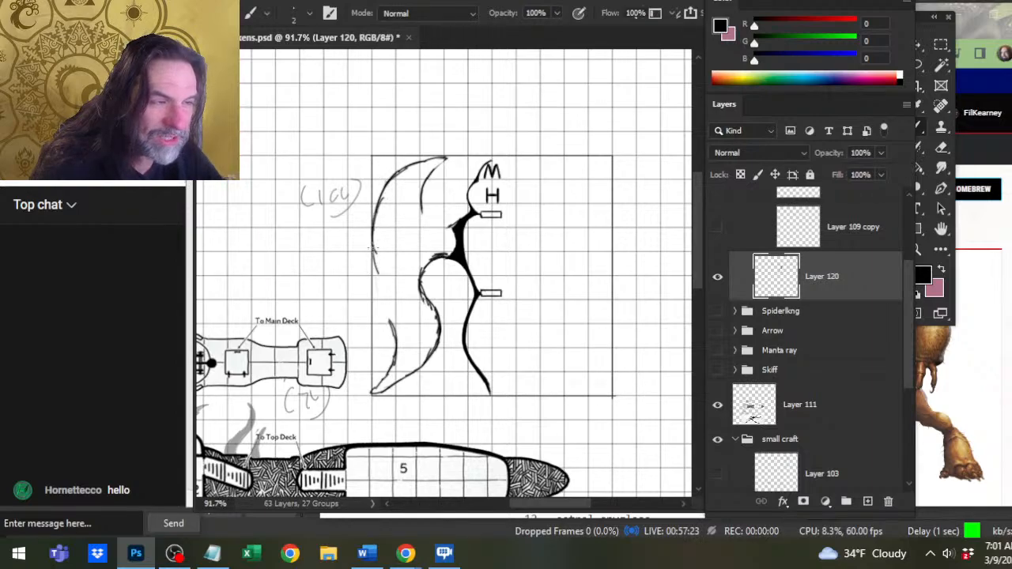
pyautogui.moveTo(369, 245); pyautogui.dragTo(381, 293)
pyautogui.press('e')
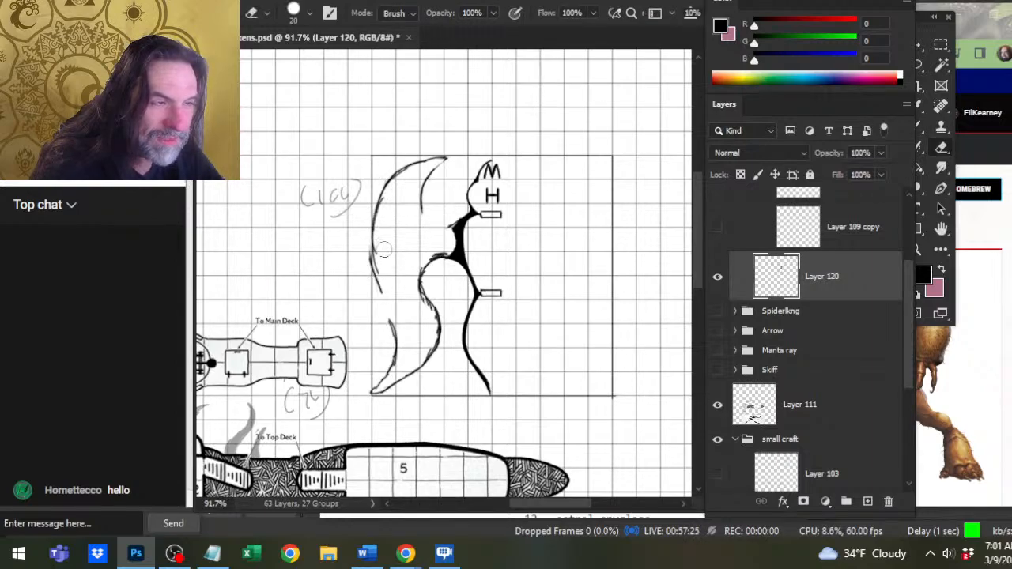
pyautogui.moveTo(376, 237); pyautogui.dragTo(380, 290)
pyautogui.press('b')
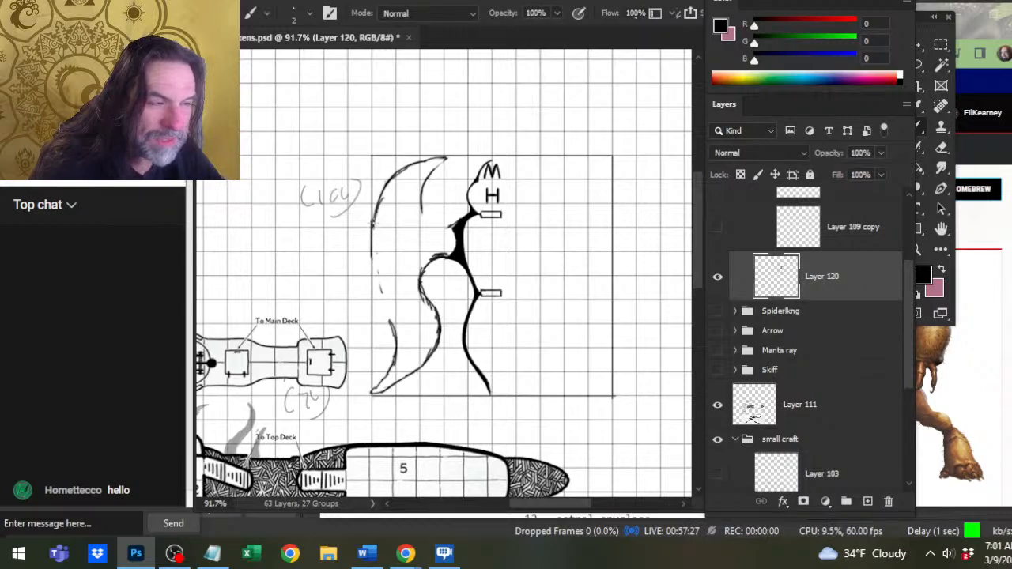
pyautogui.moveTo(373, 224); pyautogui.dragTo(396, 343)
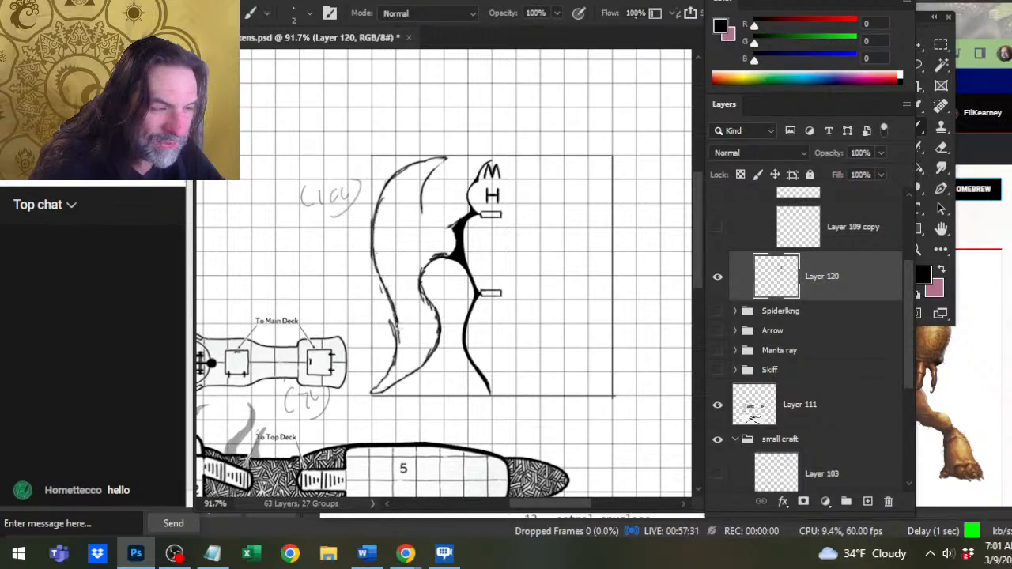
# Clean up the lower outer edge and redraw the upper wing's inner edge as a deep hook curving from its tip to the hull.
pyautogui.press('e')
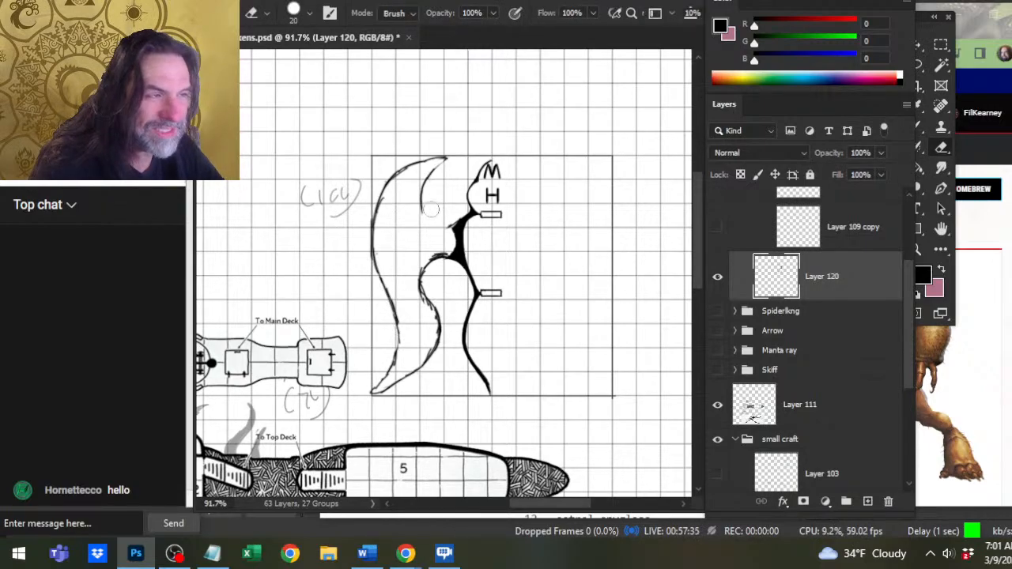
pyautogui.moveTo(431, 209)
pyautogui.mouseDown()
pyautogui.moveTo(464, 158)
pyautogui.moveTo(429, 164)
pyautogui.moveTo(414, 189)
pyautogui.moveTo(427, 173)
pyautogui.moveTo(409, 211)
pyautogui.moveTo(439, 229)
pyautogui.mouseUp()
pyautogui.press('b')
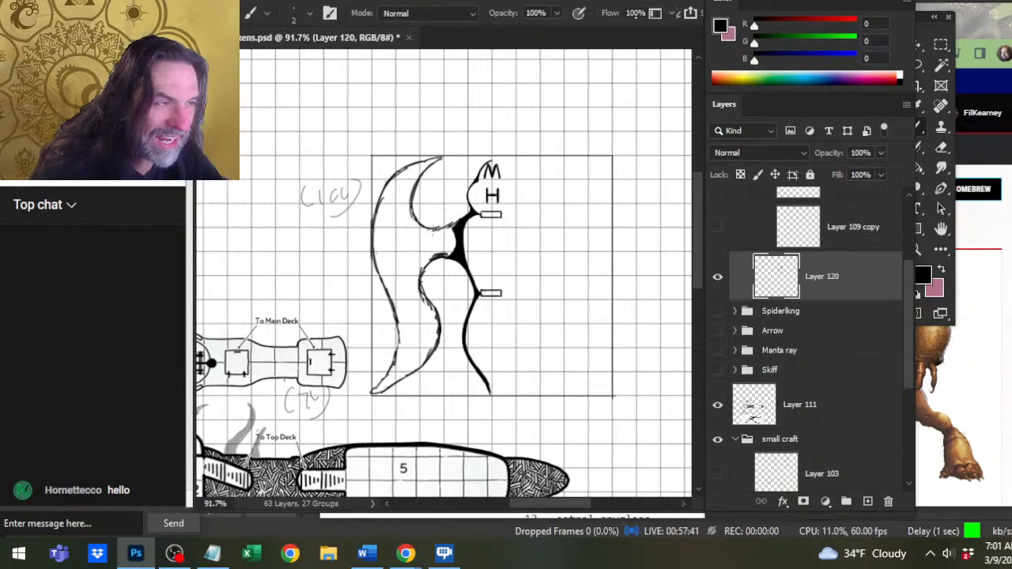
# Erase the lower wing's thick black join with the hull and redraw it as a thin curve.
pyautogui.press('e')
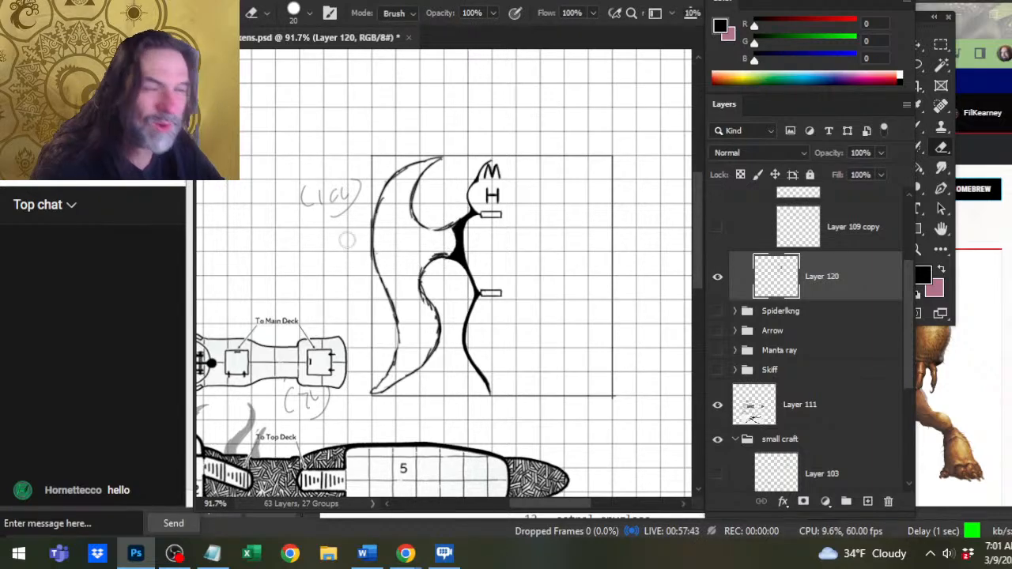
pyautogui.moveTo(447, 255)
pyautogui.mouseDown()
pyautogui.moveTo(437, 265)
pyautogui.moveTo(459, 262)
pyautogui.moveTo(436, 268)
pyautogui.mouseUp()
pyautogui.press('b')
pyautogui.press('e')
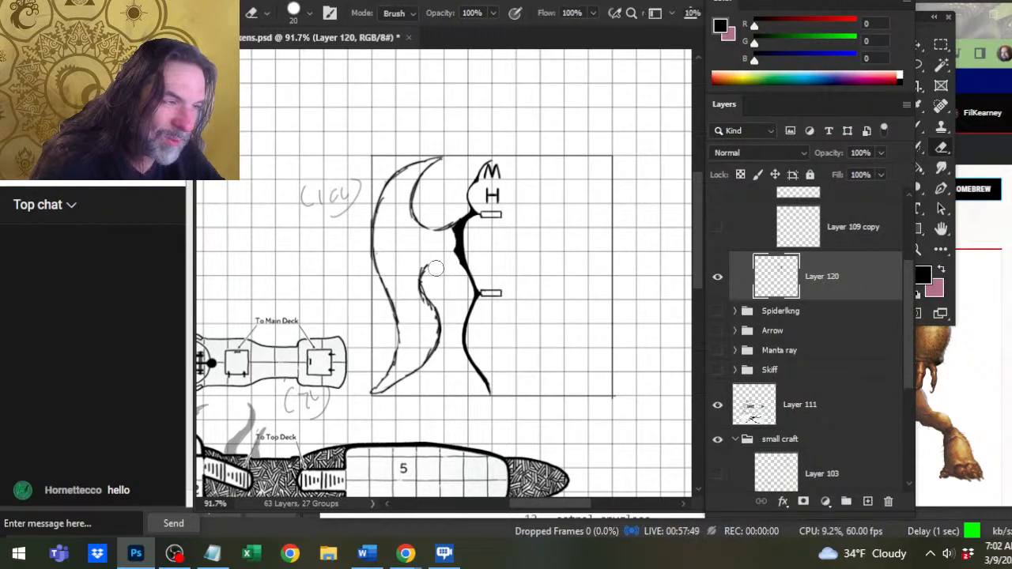
pyautogui.press('b')
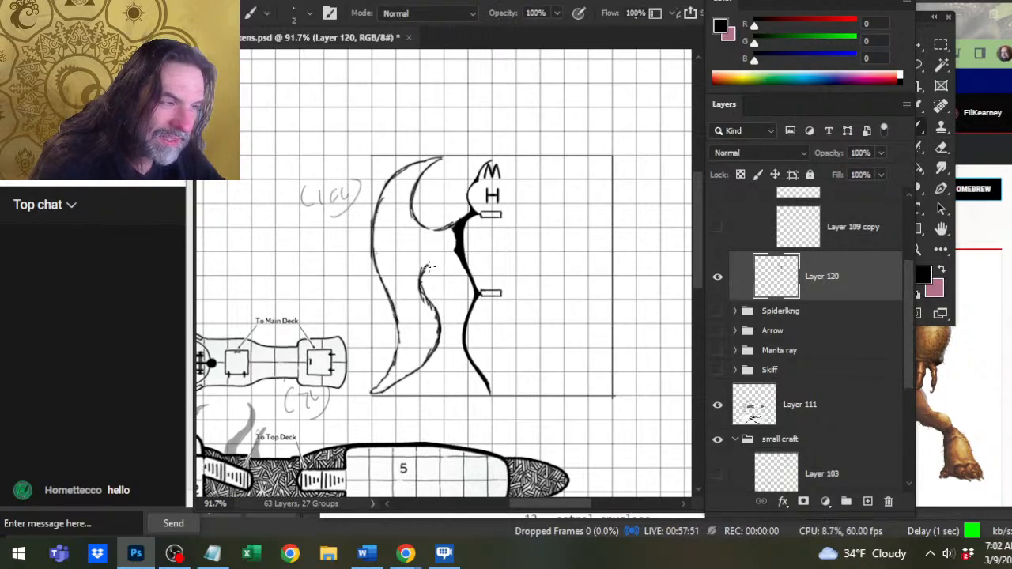
# Erase the upper part of the lower wing's trailing edge and redraw it closer to the hull.
pyautogui.press('e')
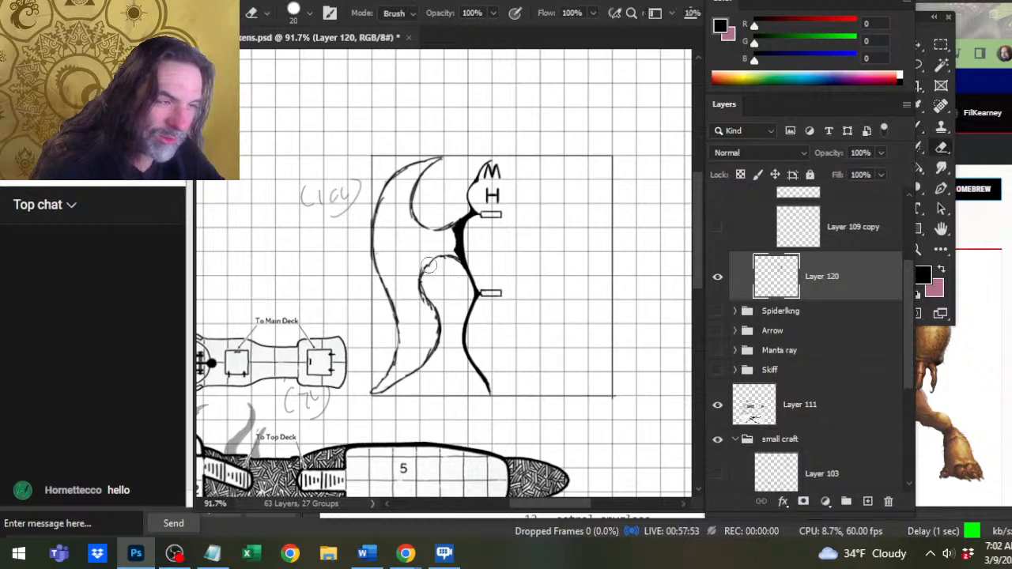
pyautogui.moveTo(433, 262); pyautogui.dragTo(425, 305)
pyautogui.press('b')
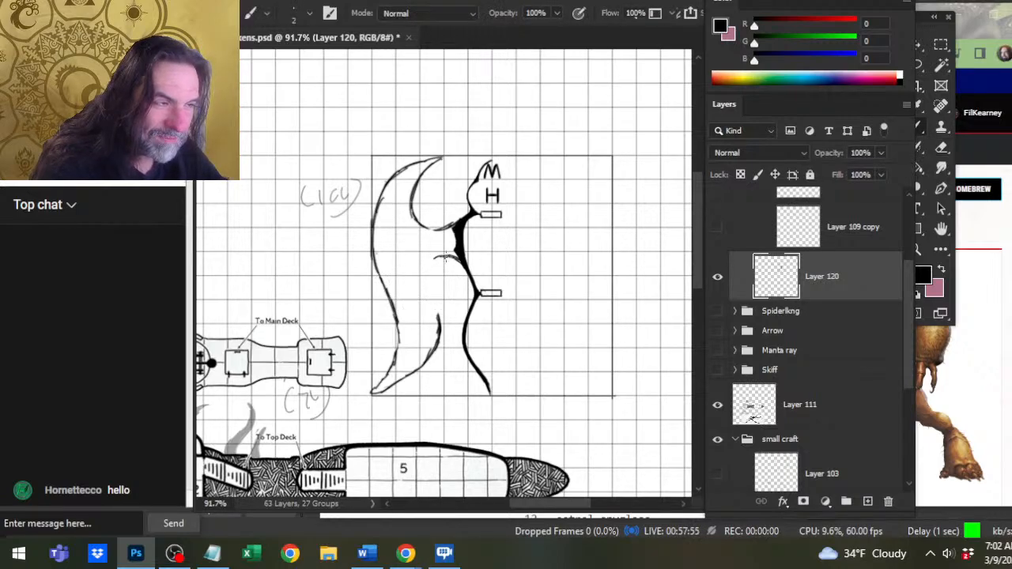
pyautogui.moveTo(445, 256)
pyautogui.mouseDown()
pyautogui.moveTo(434, 271)
pyautogui.moveTo(445, 300)
pyautogui.moveTo(428, 355)
pyautogui.mouseUp()
# Erase the lower wing's join with the hull and draw a higher strut edge just beneath the upper inner curve.
pyautogui.press('e')
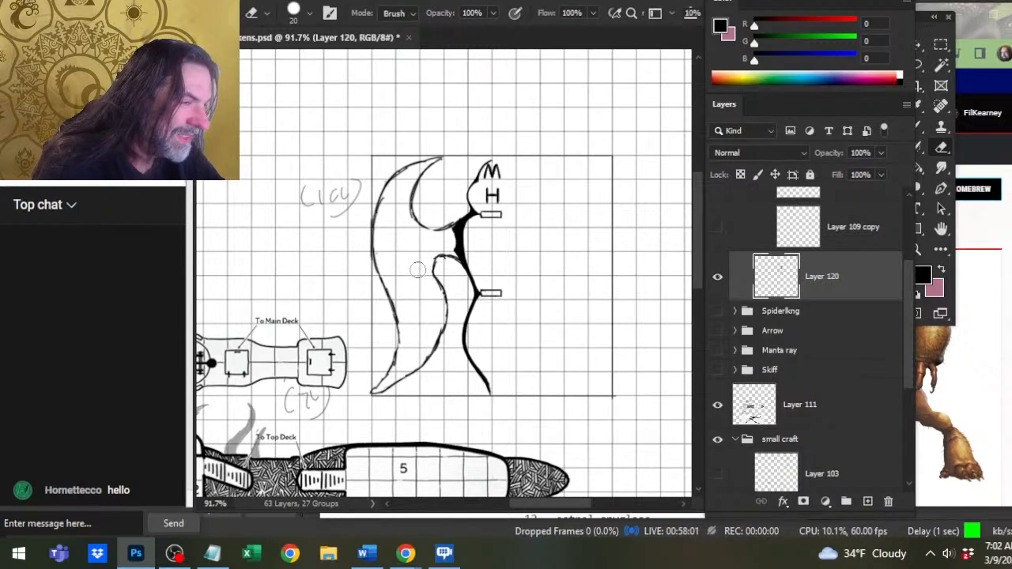
pyautogui.press('b')
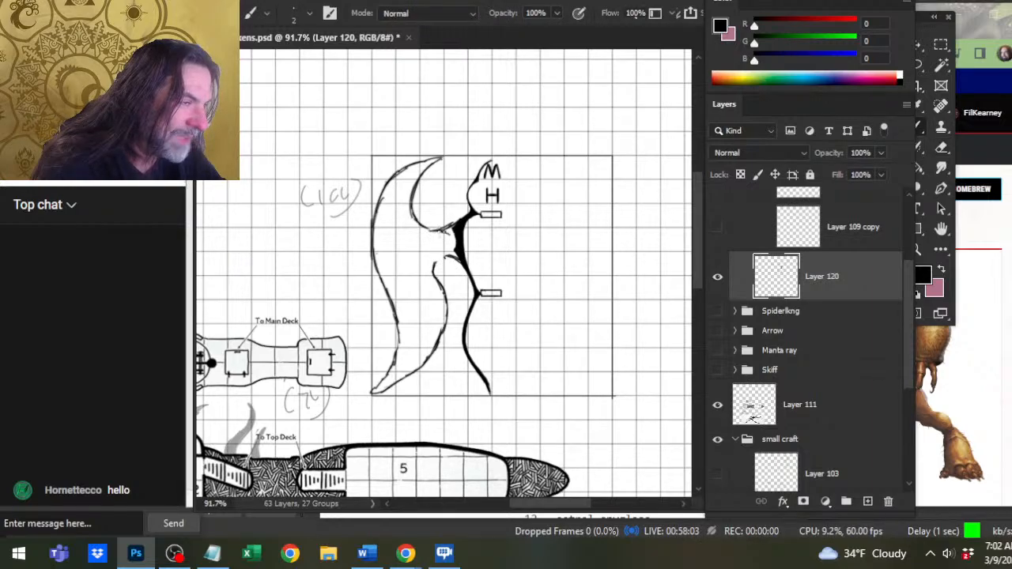
pyautogui.press('e')
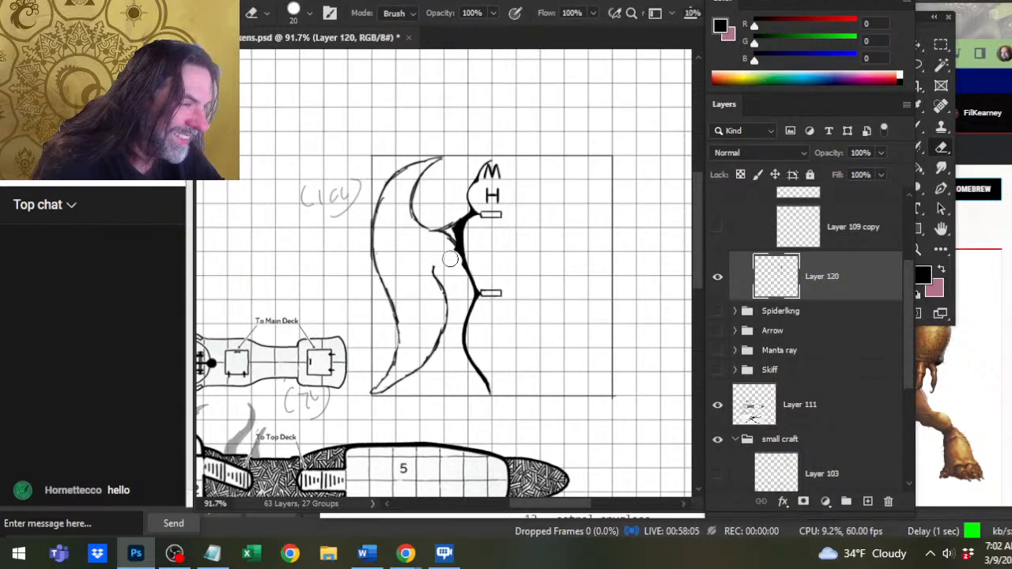
pyautogui.press('b')
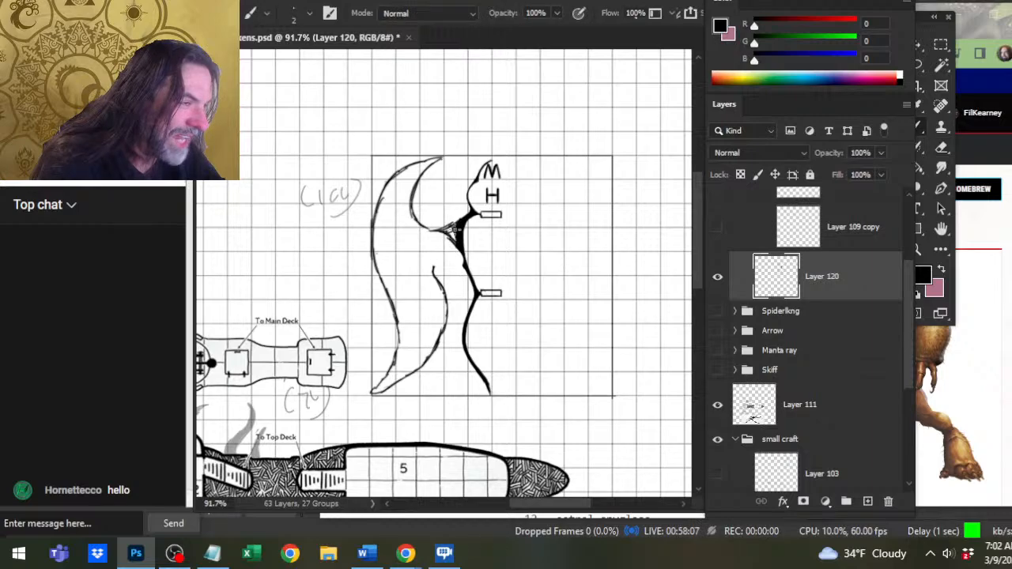
# Raise the base of the upper wing's inner curve and ink the connecting strut to the hull in black.
pyautogui.press('e')
pyautogui.moveTo(436, 217)
pyautogui.mouseDown()
pyautogui.moveTo(420, 218)
pyautogui.moveTo(475, 213)
pyautogui.moveTo(403, 221)
pyautogui.moveTo(412, 210)
pyautogui.moveTo(451, 239)
pyautogui.moveTo(437, 237)
pyautogui.moveTo(449, 228)
pyautogui.mouseUp()
pyautogui.press('b')
pyautogui.press('e')
pyautogui.press('b')
pyautogui.press('e')
pyautogui.press('b')
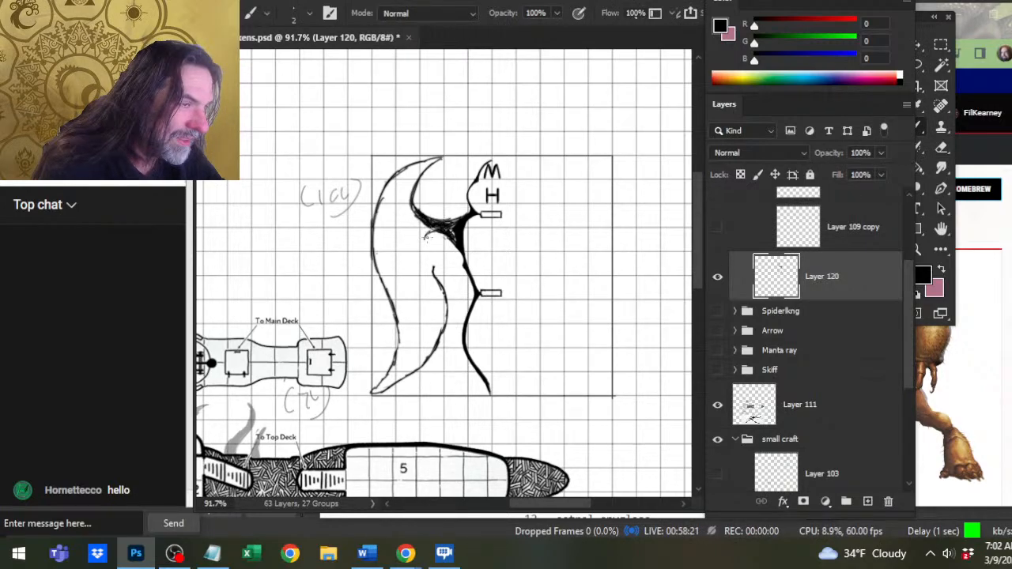
# Connect the trailing edge to the strut with a rounded curve and fill the strut between wing and hull with black.
pyautogui.moveTo(424, 239)
pyautogui.mouseDown()
pyautogui.moveTo(421, 259)
pyautogui.moveTo(438, 276)
pyautogui.mouseUp()
pyautogui.press('e')
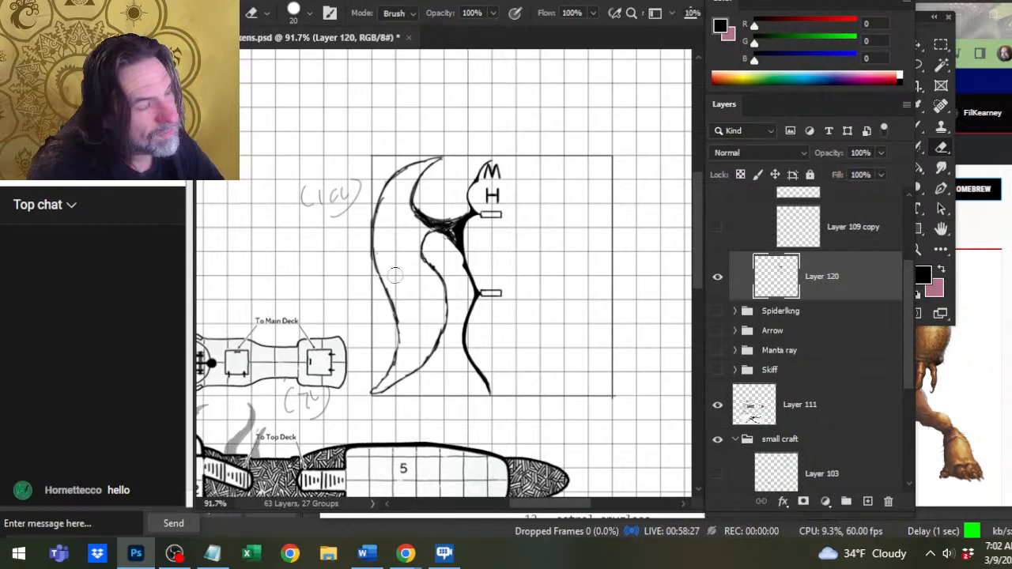
pyautogui.press('b')
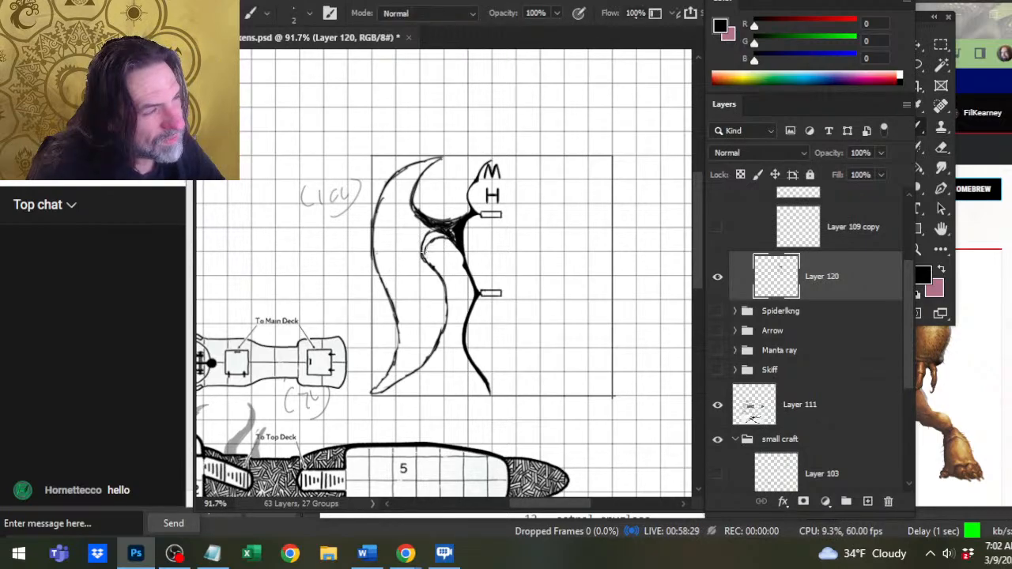
pyautogui.moveTo(423, 257)
pyautogui.mouseDown()
pyautogui.moveTo(412, 207)
pyautogui.moveTo(426, 241)
pyautogui.mouseUp()
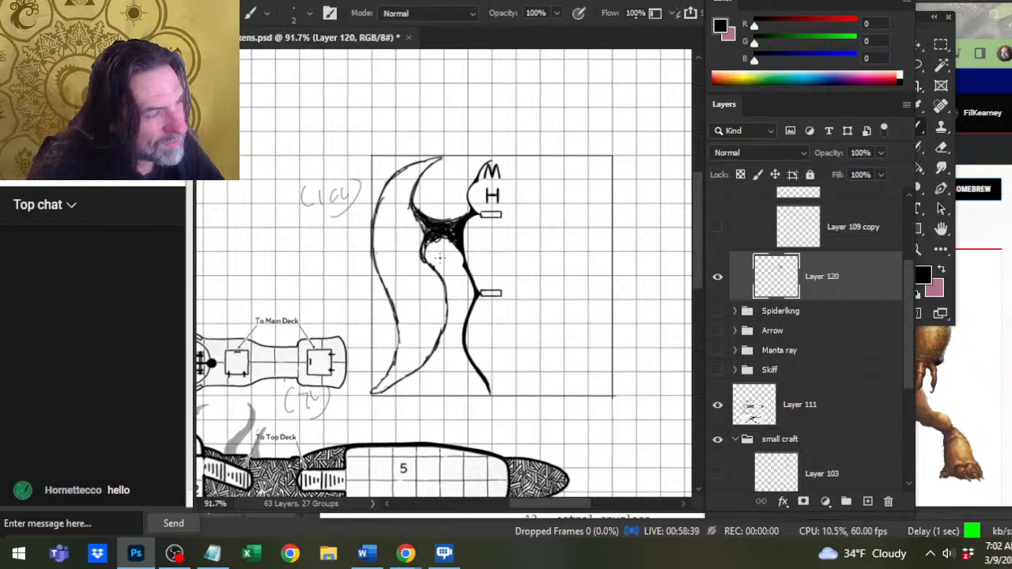
# Reshape the upper wing's inner curve where it meets the black strut, alternating size 2 brush and size 20 eraser.
pyautogui.press('z')
pyautogui.moveTo(446, 283); pyautogui.dragTo(410, 320)
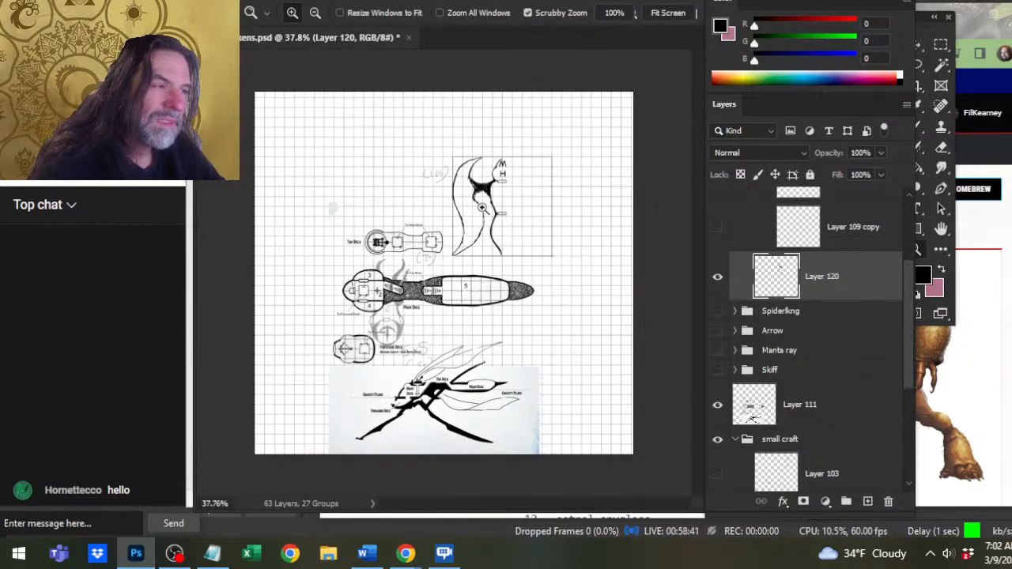
pyautogui.moveTo(472, 211)
pyautogui.mouseDown()
pyautogui.moveTo(528, 226)
pyautogui.moveTo(456, 227)
pyautogui.mouseUp()
pyautogui.press('b')
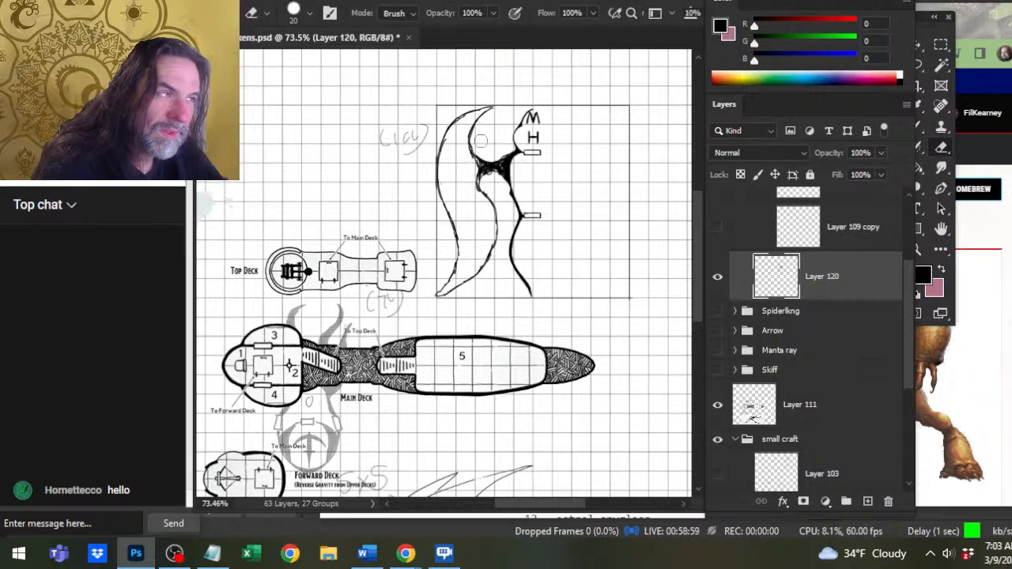
pyautogui.press('b')
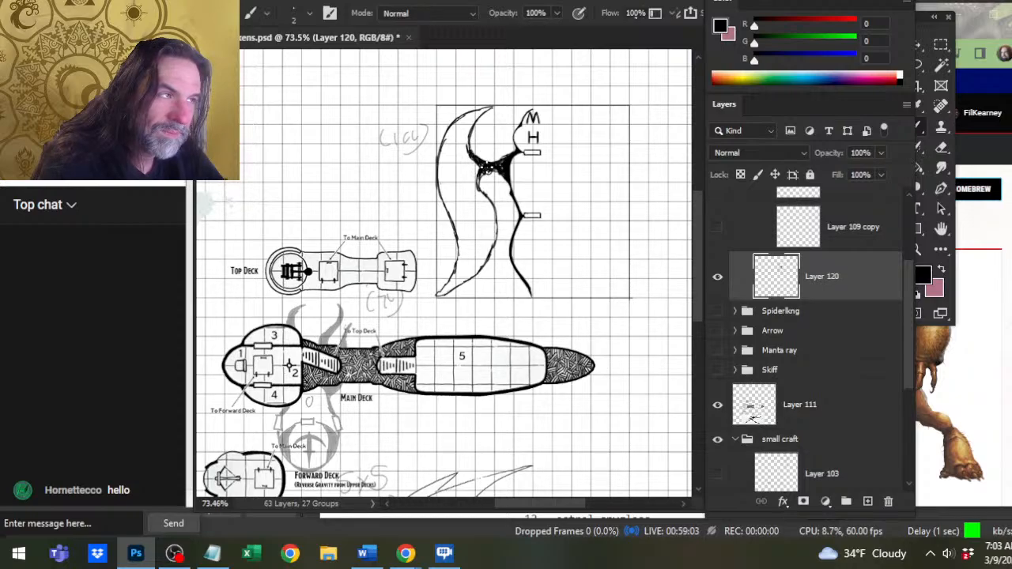
pyautogui.press('e')
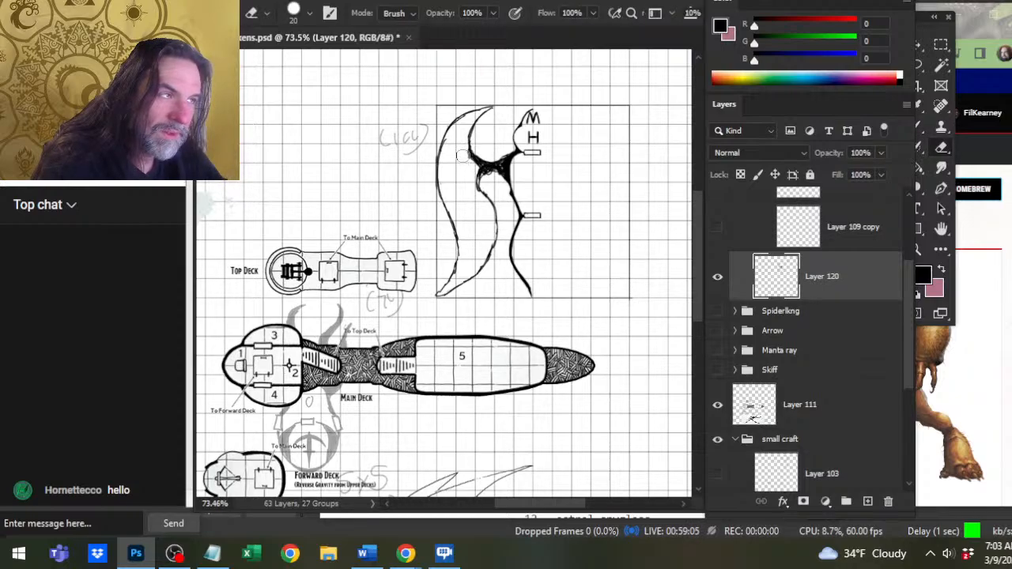
pyautogui.press('b')
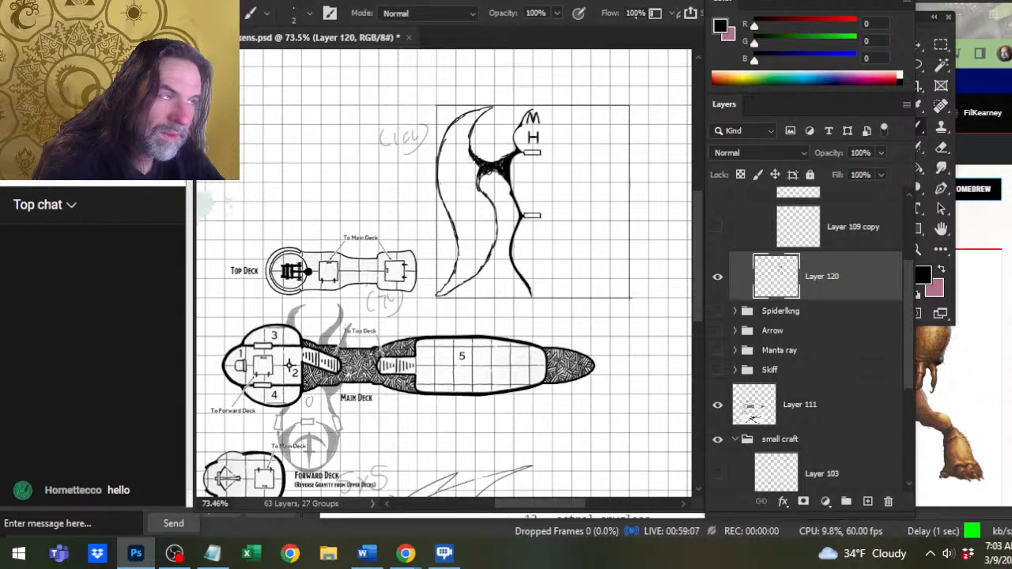
# Fill in the strut, smooth its arched underside and thicken the hull line down to the lower doorway.
pyautogui.press('b')
pyautogui.press('e')
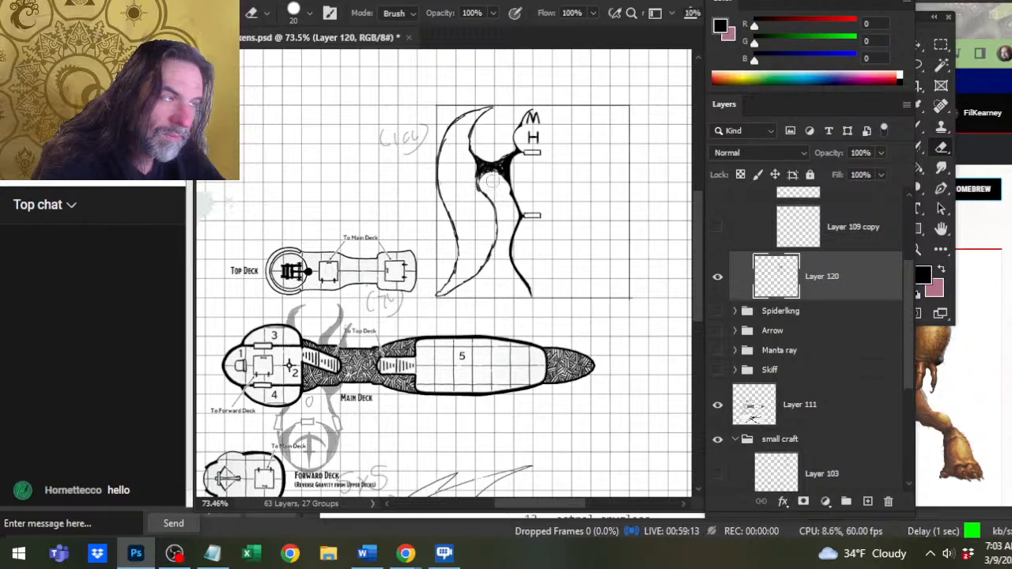
pyautogui.press('b')
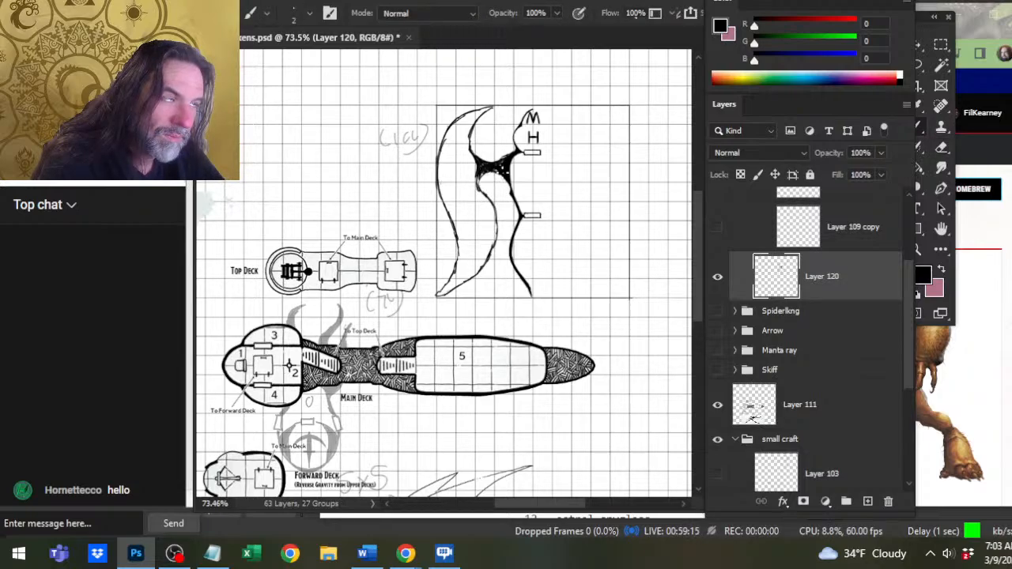
pyautogui.press('e')
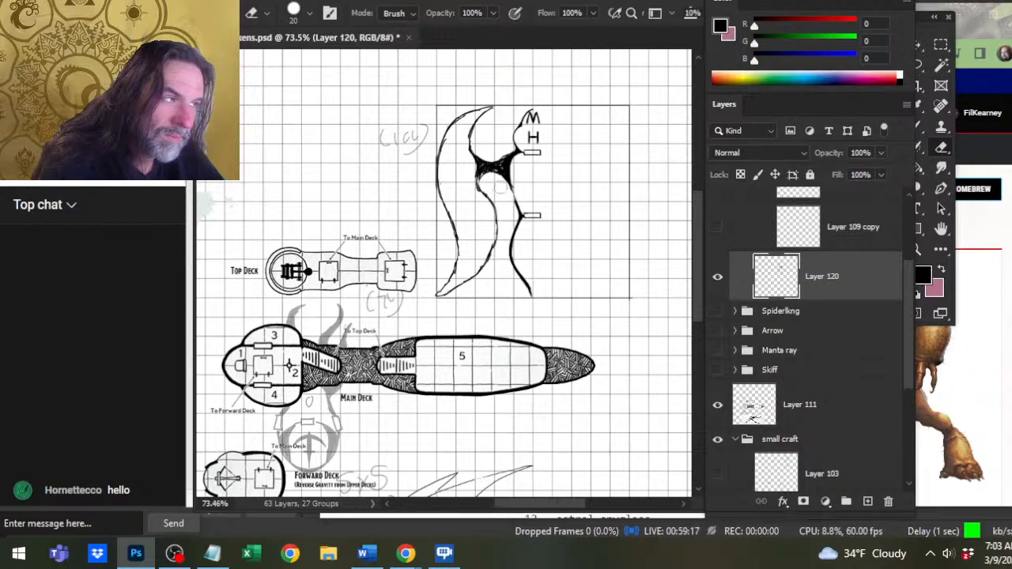
pyautogui.press('b')
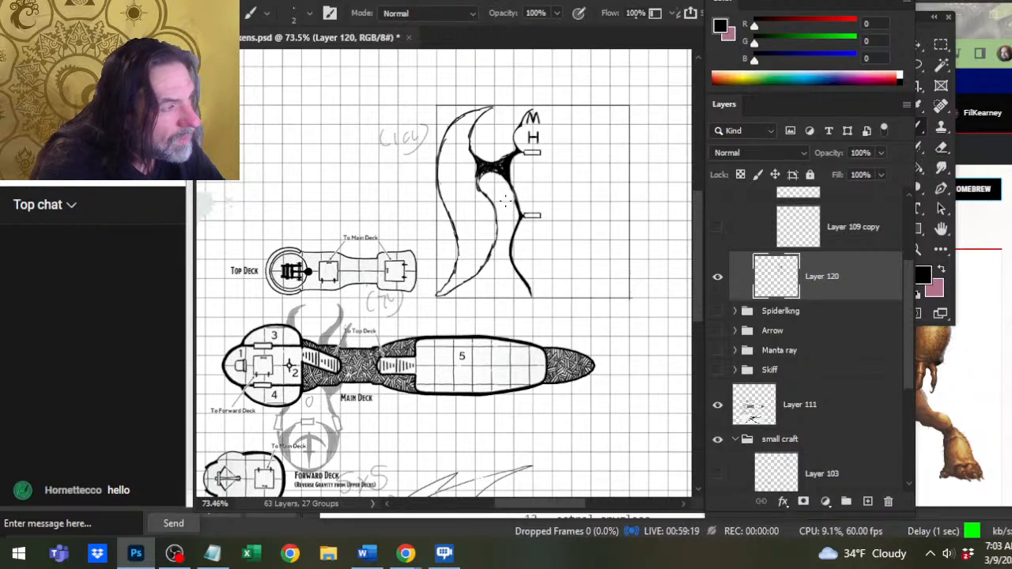
pyautogui.press('e')
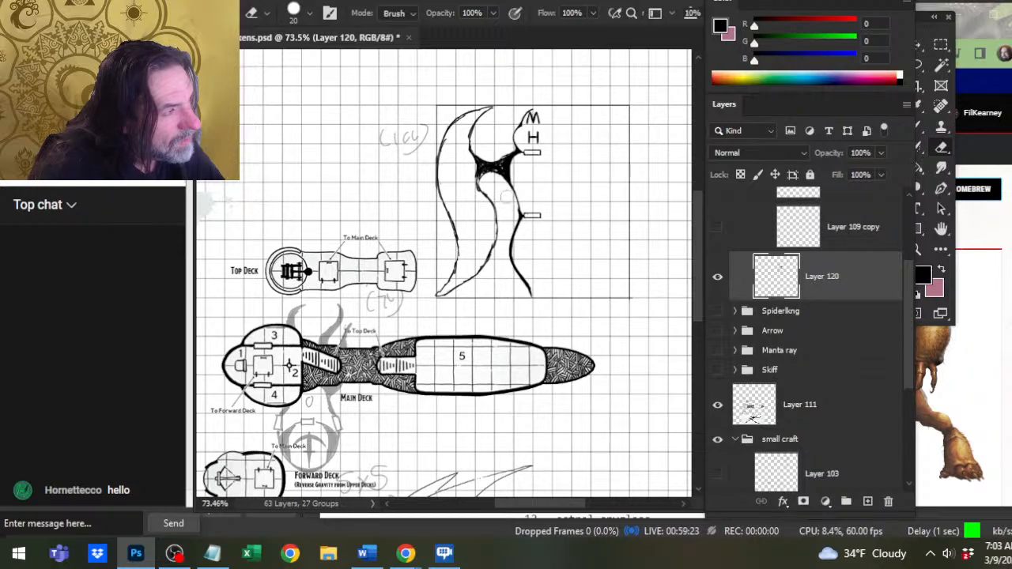
# Erase the lower wing's hull-side edge and redraw it as a smooth curve sweeping toward the tip.
pyautogui.press('z')
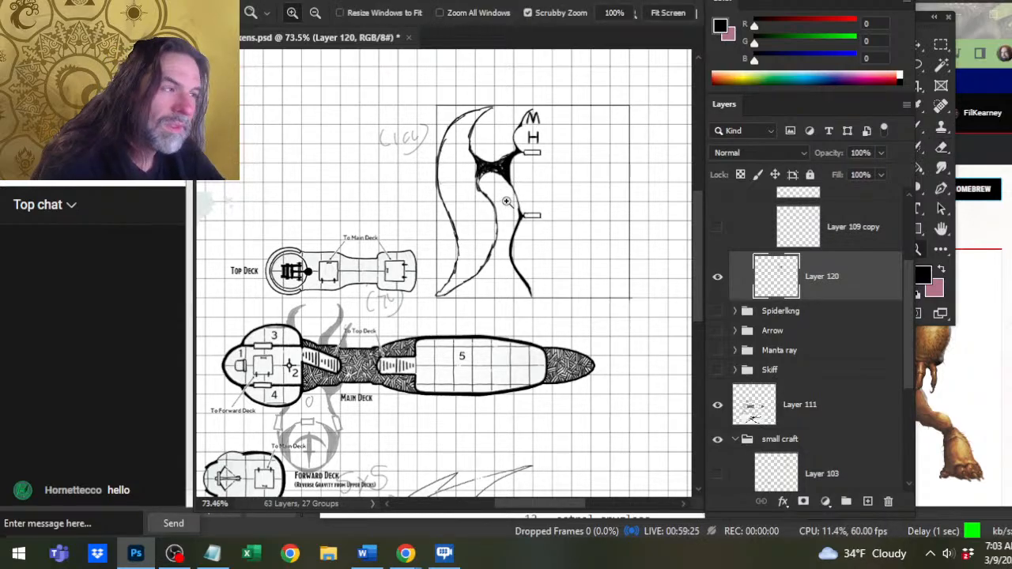
pyautogui.click(505, 201)
pyautogui.press('e')
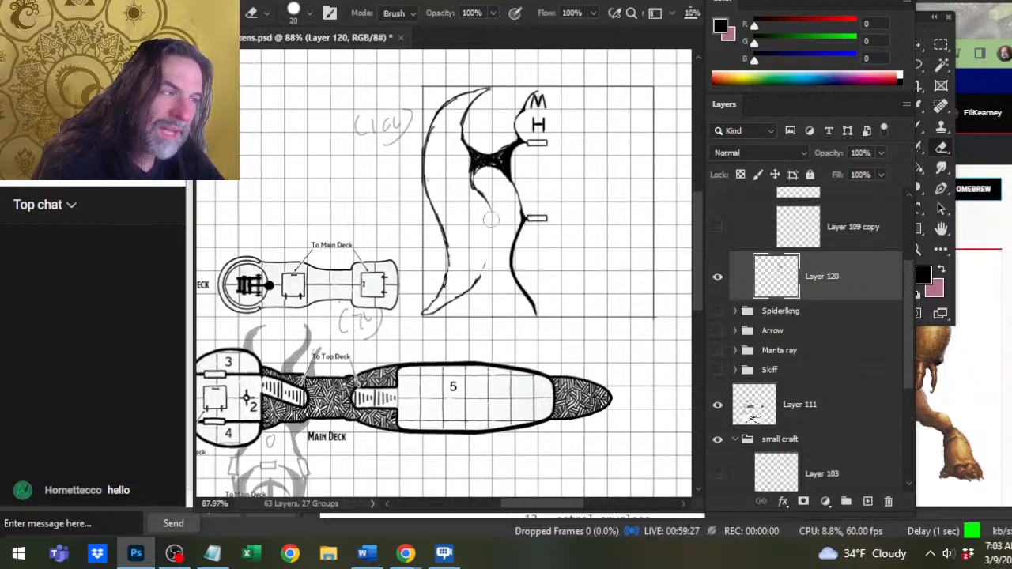
pyautogui.press('b')
pyautogui.moveTo(485, 192)
pyautogui.mouseDown()
pyautogui.moveTo(495, 236)
pyautogui.moveTo(487, 267)
pyautogui.mouseUp()
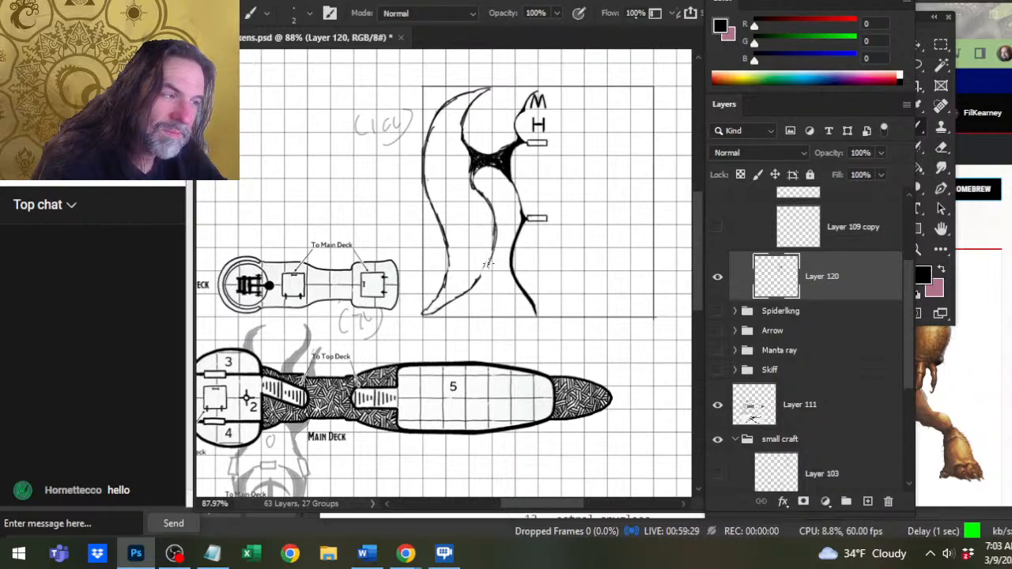
pyautogui.moveTo(496, 230)
pyautogui.mouseDown()
pyautogui.moveTo(474, 284)
pyautogui.moveTo(437, 290)
pyautogui.mouseUp()
# Erase and redraw the lower wing's outer edge from the bend down to its pointed tip.
pyautogui.press('e')
pyautogui.moveTo(446, 254); pyautogui.dragTo(421, 309)
pyautogui.press('b')
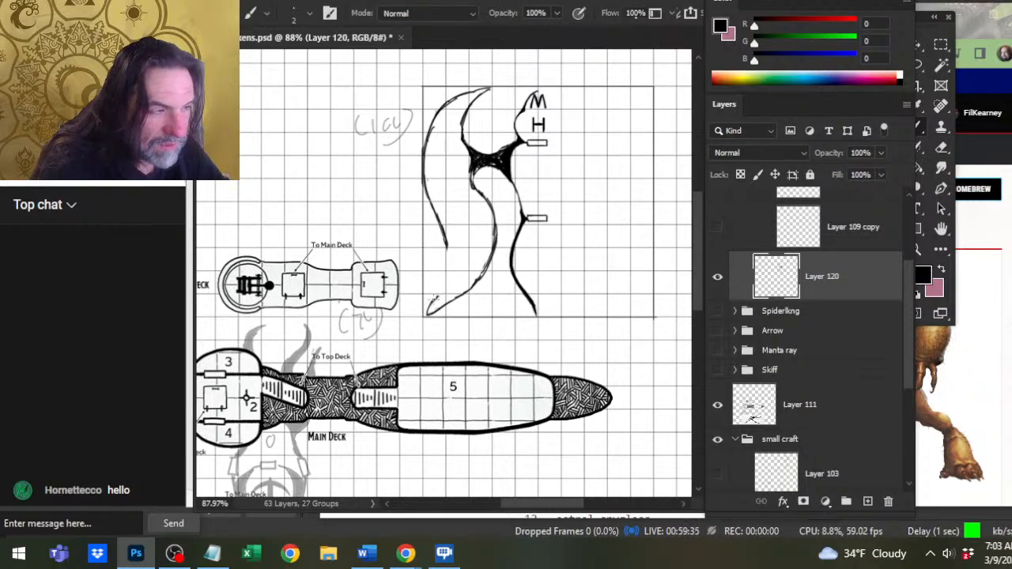
pyautogui.moveTo(434, 299)
pyautogui.mouseDown()
pyautogui.moveTo(447, 269)
pyautogui.moveTo(442, 231)
pyautogui.mouseUp()
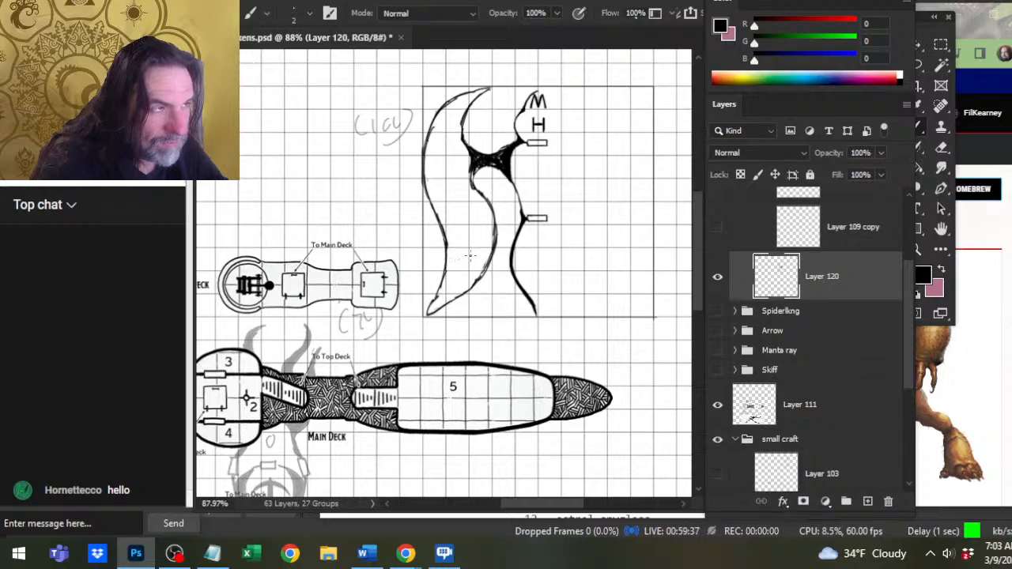
# Lasso the whole left wing, shift it slightly toward the hull, and deselect it.
pyautogui.press('z')
pyautogui.moveTo(485, 277); pyautogui.dragTo(441, 313)
pyautogui.moveTo(496, 246); pyautogui.dragTo(553, 268)
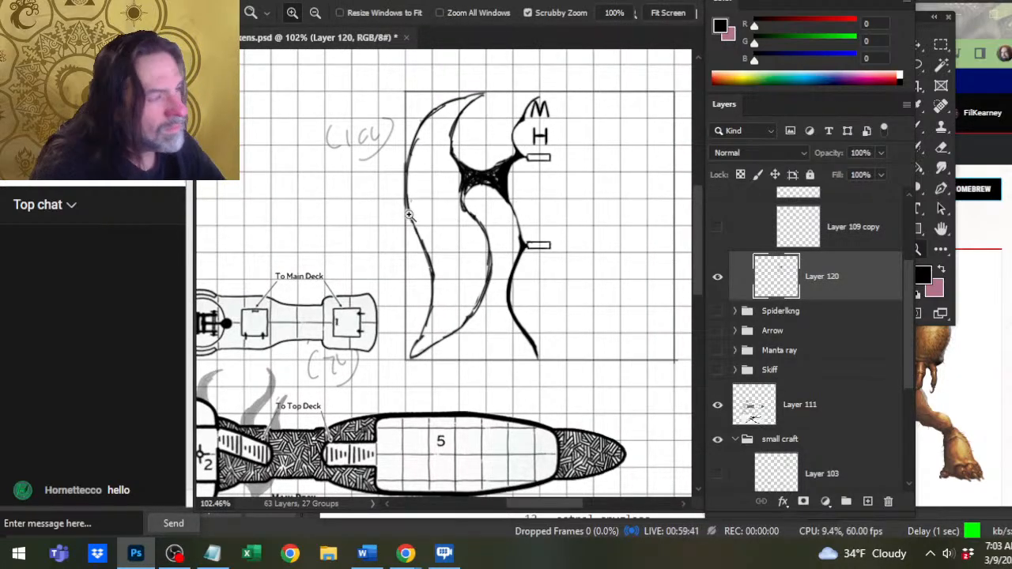
pyautogui.press('l')
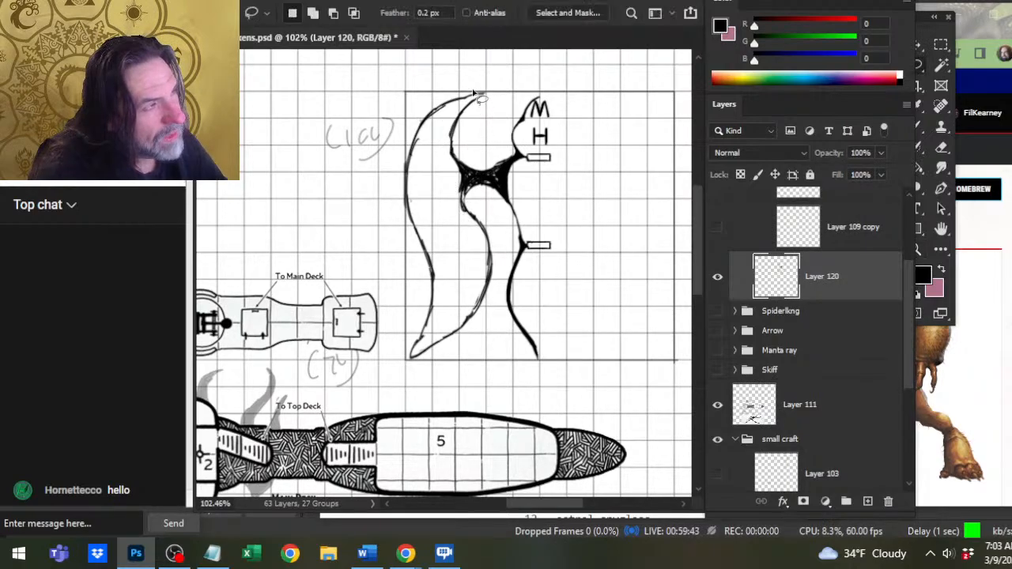
pyautogui.moveTo(474, 93)
pyautogui.mouseDown()
pyautogui.moveTo(339, 267)
pyautogui.moveTo(385, 411)
pyautogui.moveTo(486, 330)
pyautogui.mouseUp()
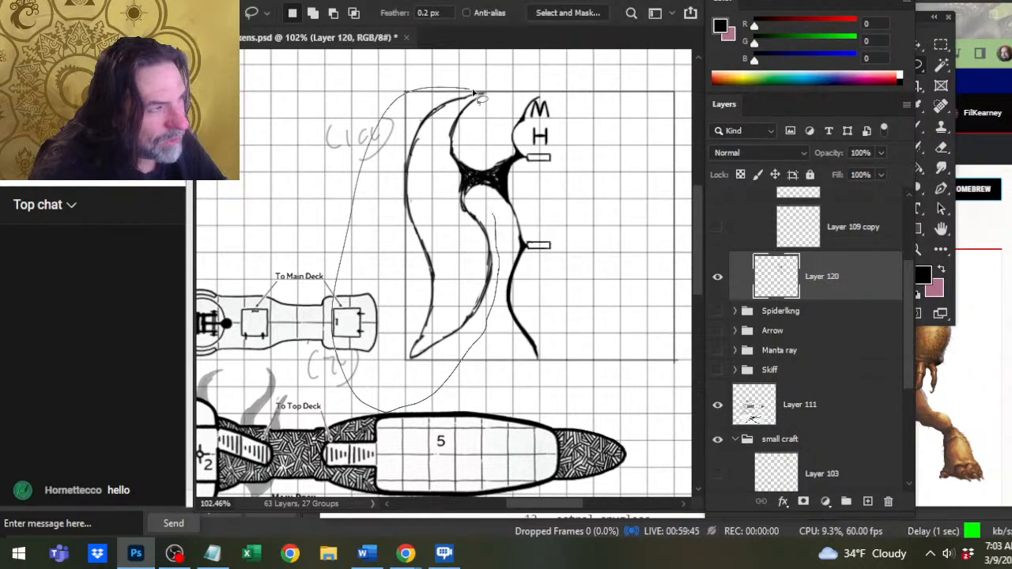
pyautogui.moveTo(474, 93); pyautogui.dragTo(477, 92)
pyautogui.press('v')
pyautogui.moveTo(448, 196); pyautogui.dragTo(458, 197)
pyautogui.moveTo(459, 251)
pyautogui.mouseDown()
pyautogui.moveTo(474, 282)
pyautogui.moveTo(478, 261)
pyautogui.mouseUp()
pyautogui.moveTo(490, 298)
pyautogui.mouseDown()
pyautogui.moveTo(490, 321)
pyautogui.moveTo(493, 313)
pyautogui.mouseUp()
pyautogui.press('l')
pyautogui.click(492, 259)
# Erase part of the wing's upper outer edge and sketch a new outer edge down to the lower tip.
pyautogui.press('e')
pyautogui.moveTo(424, 140)
pyautogui.mouseDown()
pyautogui.moveTo(420, 219)
pyautogui.moveTo(413, 168)
pyautogui.mouseUp()
pyautogui.press('b')
pyautogui.moveTo(435, 117)
pyautogui.mouseDown()
pyautogui.moveTo(407, 161)
pyautogui.moveTo(408, 190)
pyautogui.mouseUp()
pyautogui.moveTo(414, 153)
pyautogui.mouseDown()
pyautogui.moveTo(407, 189)
pyautogui.moveTo(414, 146)
pyautogui.moveTo(407, 221)
pyautogui.moveTo(449, 298)
pyautogui.moveTo(416, 343)
pyautogui.mouseUp()
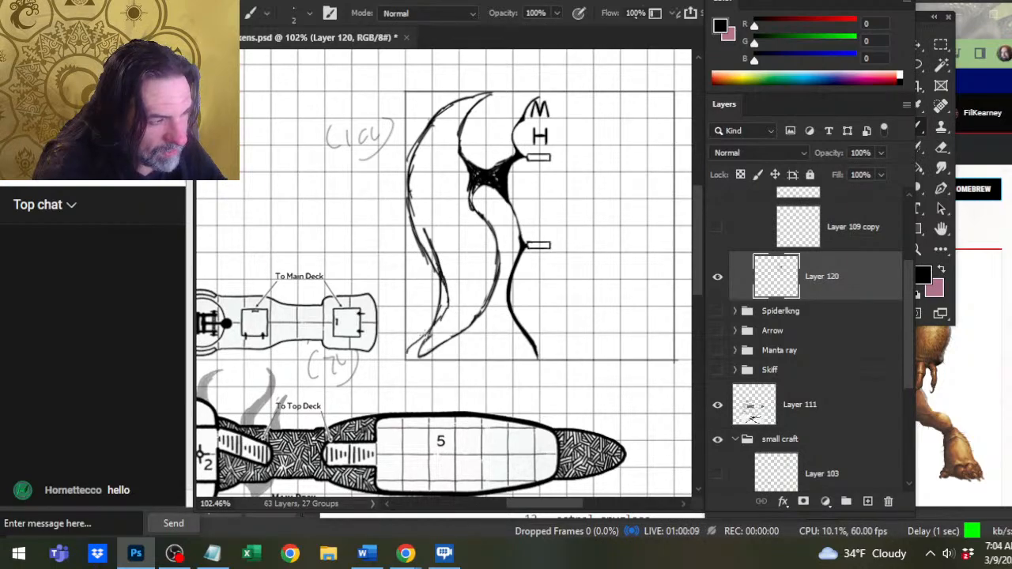
# Erase the upper wing's outline and redraw it broader with a rounded top and a short hooked tip.
pyautogui.press('e')
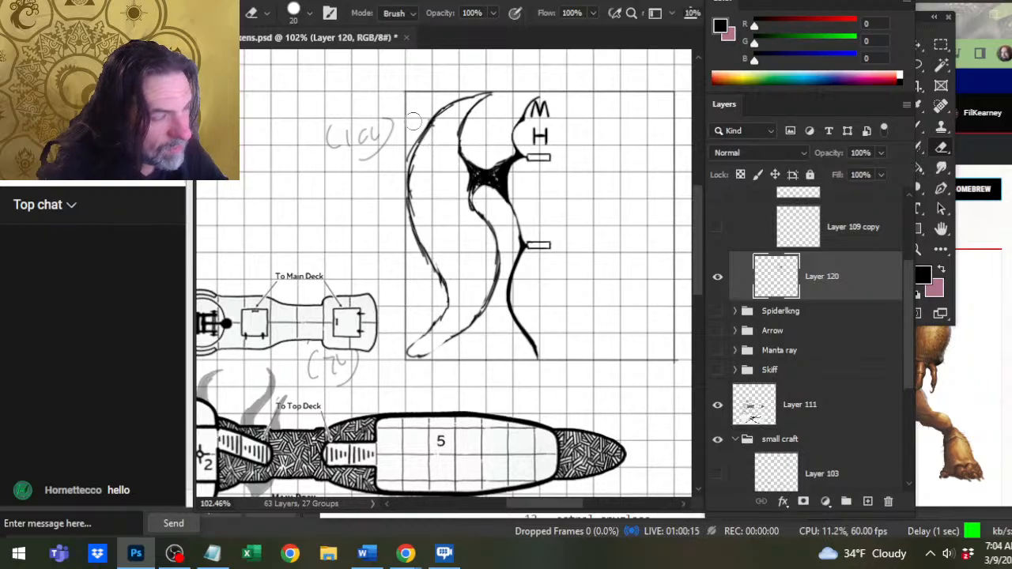
pyautogui.moveTo(446, 126); pyautogui.dragTo(445, 132)
pyautogui.moveTo(425, 133); pyautogui.dragTo(409, 179)
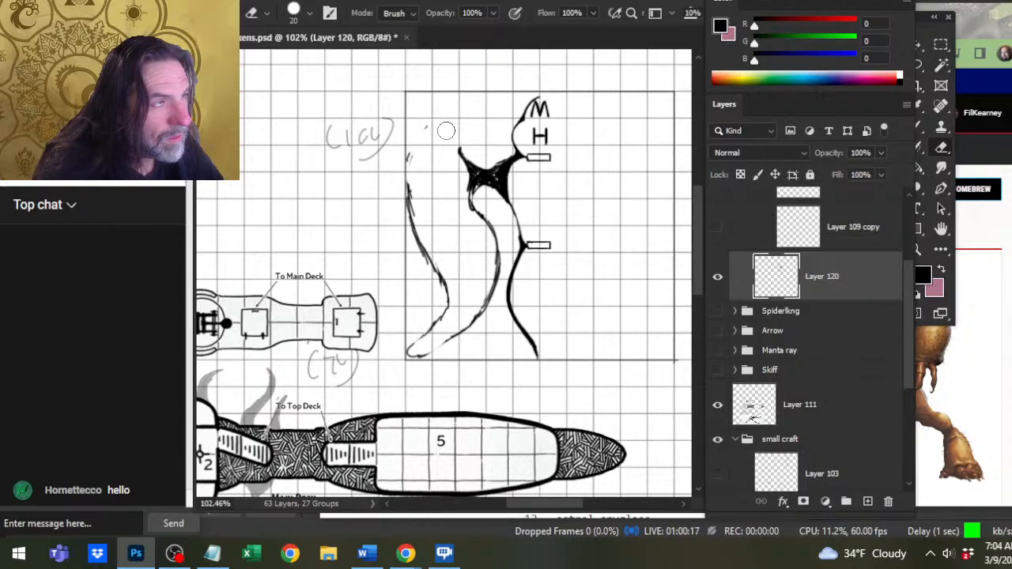
pyautogui.press('b')
pyautogui.moveTo(456, 92)
pyautogui.mouseDown()
pyautogui.moveTo(425, 105)
pyautogui.moveTo(404, 215)
pyautogui.mouseUp()
pyautogui.moveTo(444, 91)
pyautogui.mouseDown()
pyautogui.moveTo(479, 107)
pyautogui.moveTo(463, 120)
pyautogui.moveTo(462, 149)
pyautogui.moveTo(455, 137)
pyautogui.moveTo(438, 176)
pyautogui.moveTo(426, 160)
pyautogui.moveTo(434, 173)
pyautogui.moveTo(436, 161)
pyautogui.moveTo(419, 228)
pyautogui.mouseUp()
# Erase the upper wing's rounded top and redraw its outer curve slimmer, ending in a narrow tip.
pyautogui.press('e')
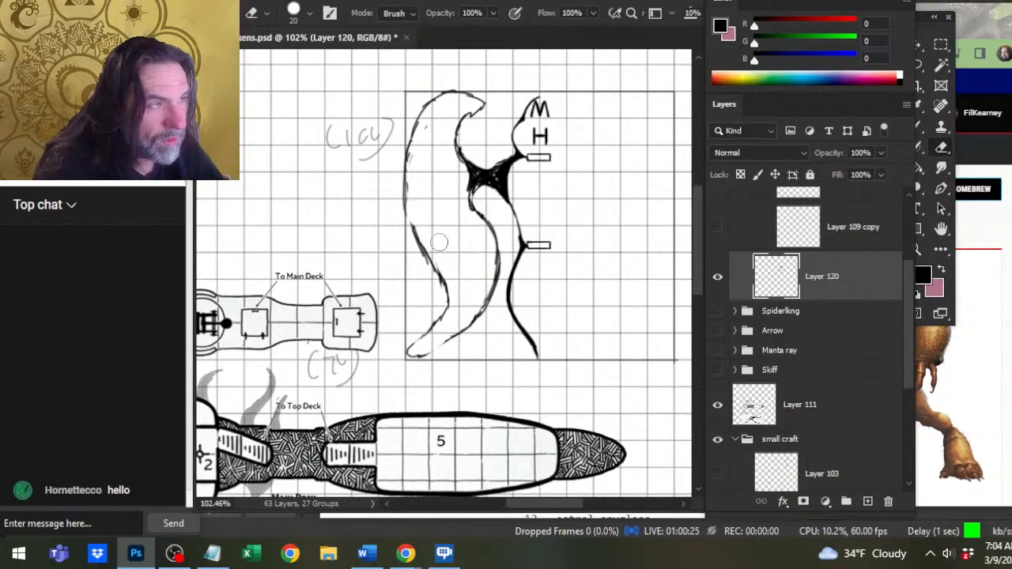
pyautogui.press('b')
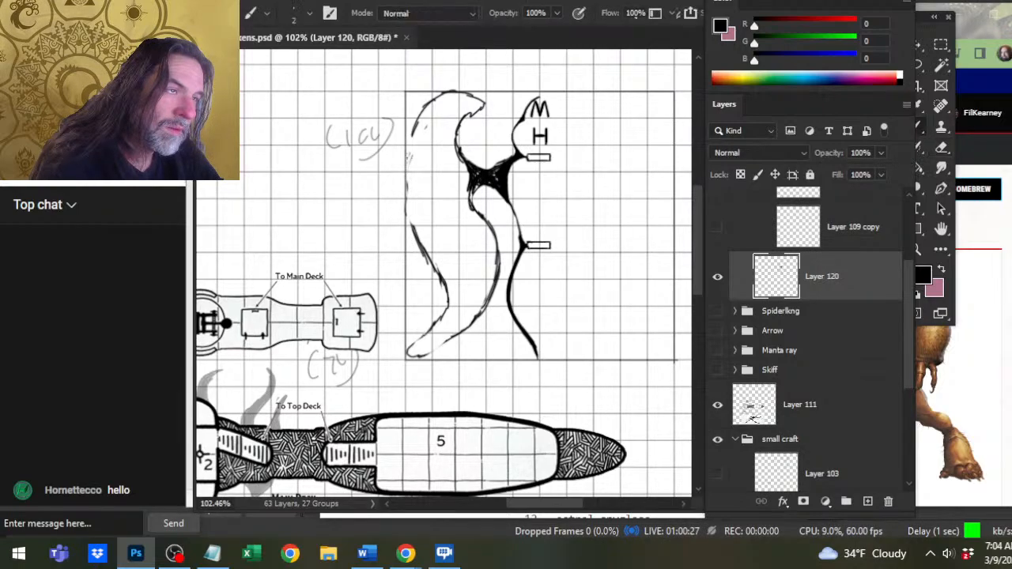
pyautogui.press('e')
pyautogui.moveTo(413, 133); pyautogui.dragTo(466, 93)
pyautogui.press('b')
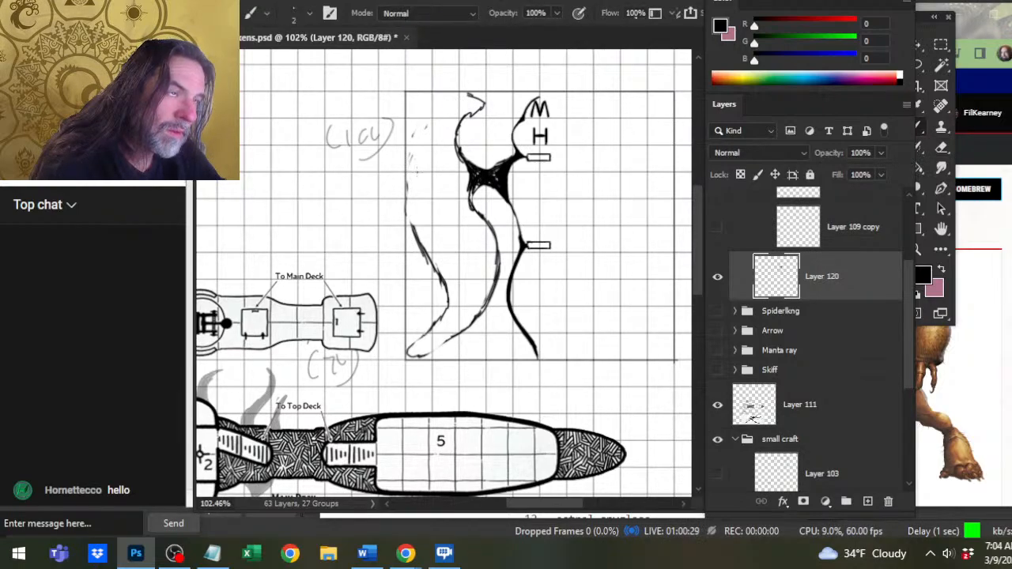
pyautogui.moveTo(403, 204)
pyautogui.mouseDown()
pyautogui.moveTo(415, 153)
pyautogui.moveTo(405, 168)
pyautogui.moveTo(435, 110)
pyautogui.moveTo(476, 97)
pyautogui.moveTo(476, 124)
pyautogui.moveTo(466, 128)
pyautogui.moveTo(491, 119)
pyautogui.moveTo(489, 98)
pyautogui.mouseUp()
pyautogui.press('e')
pyautogui.press('b')
pyautogui.press('e')
pyautogui.press('b')
pyautogui.press('e')
pyautogui.press('b')
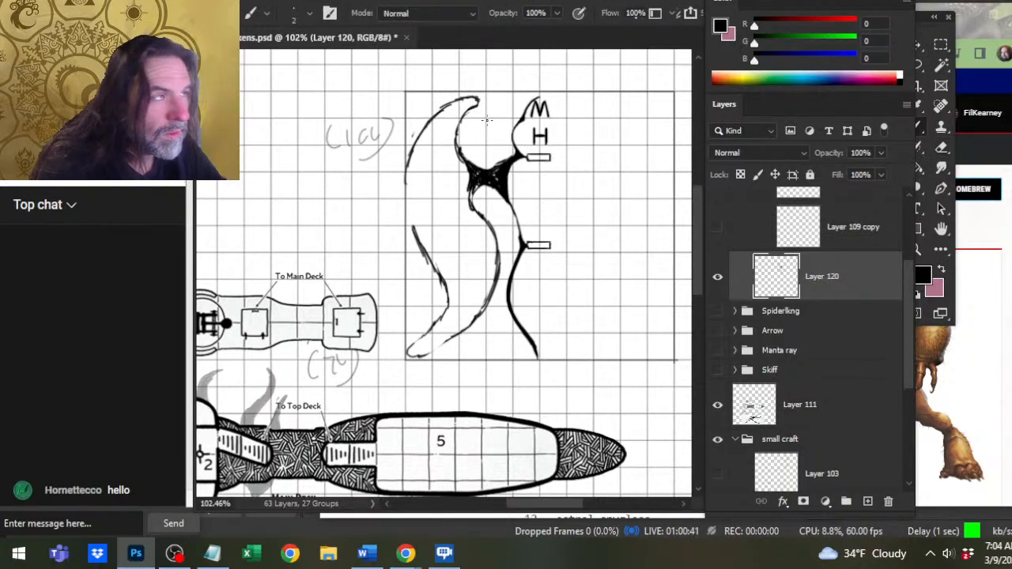
# Join the upper and lower parts of the wing's outer edge with a continuous curve.
pyautogui.press('e')
pyautogui.press('b')
pyautogui.moveTo(407, 160); pyautogui.dragTo(406, 251)
pyautogui.press('e')
pyautogui.press('b')
pyautogui.press('e')
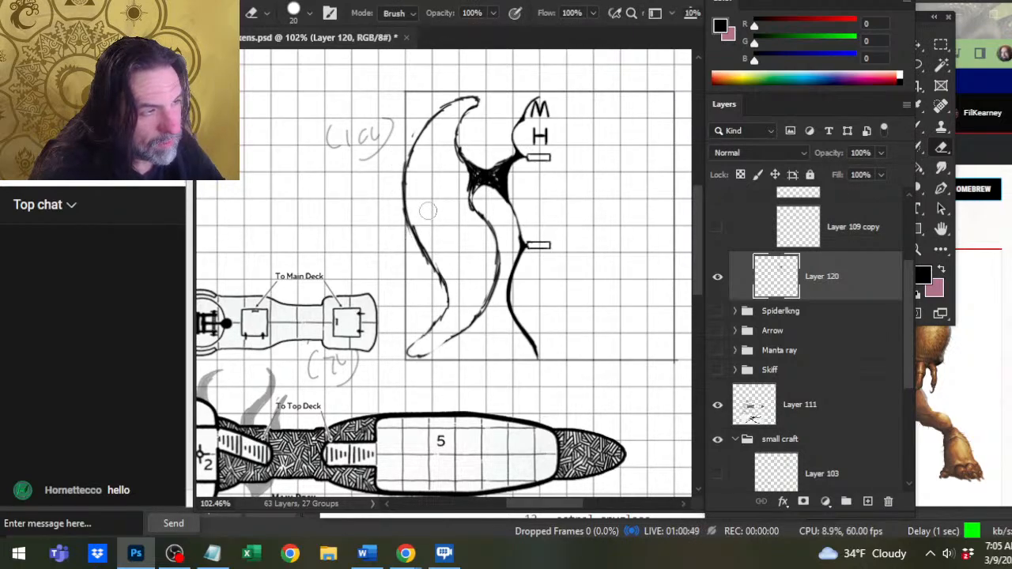
# Erase the middle of the wing's outer edge and redraw it as a smoother S-curve into the lower bend.
pyautogui.moveTo(445, 285)
pyautogui.mouseDown()
pyautogui.moveTo(413, 230)
pyautogui.moveTo(404, 178)
pyautogui.moveTo(404, 203)
pyautogui.mouseUp()
pyautogui.press('b')
pyautogui.press('e')
pyautogui.press('b')
pyautogui.press('e')
pyautogui.press('b')
pyautogui.moveTo(408, 158); pyautogui.dragTo(412, 211)
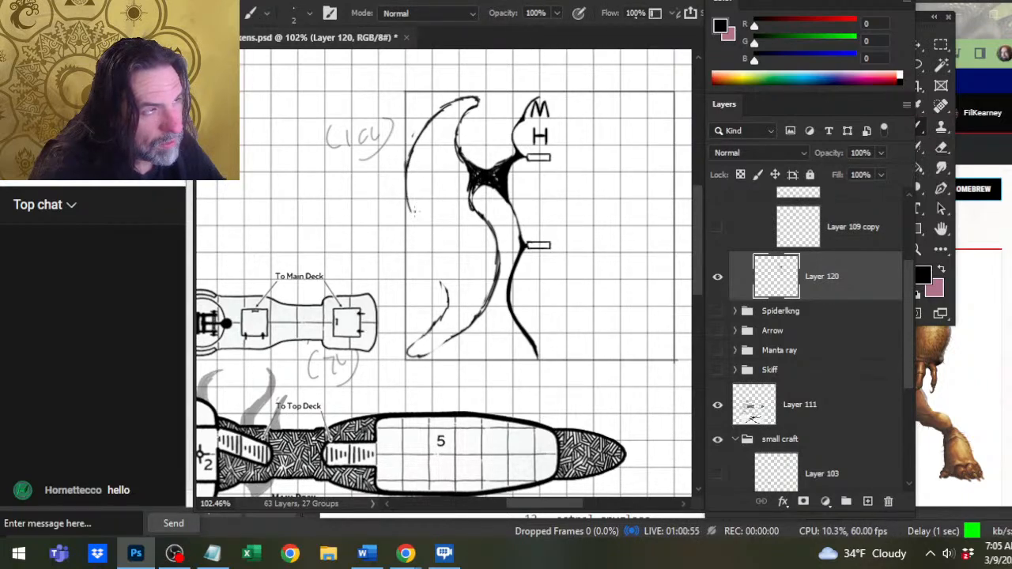
pyautogui.moveTo(407, 168)
pyautogui.mouseDown()
pyautogui.moveTo(423, 236)
pyautogui.moveTo(410, 212)
pyautogui.moveTo(447, 295)
pyautogui.mouseUp()
# Narrow the lower wing at its outer bend and sharpen its tip, reducing the eraser to size 9.
pyautogui.press('e')
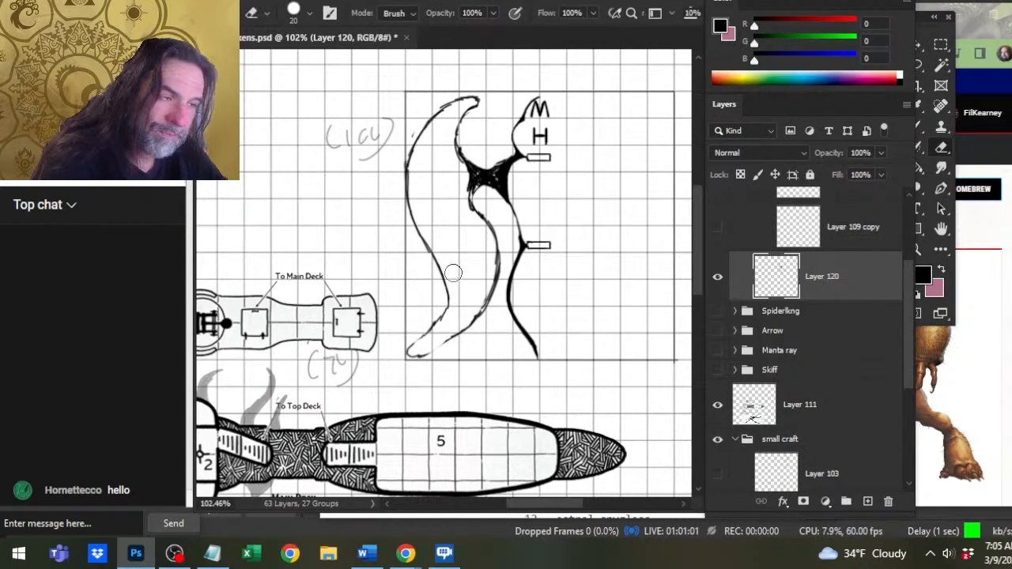
pyautogui.moveTo(453, 276); pyautogui.dragTo(451, 311)
pyautogui.press('b')
pyautogui.moveTo(437, 260)
pyautogui.mouseDown()
pyautogui.moveTo(440, 313)
pyautogui.moveTo(414, 350)
pyautogui.mouseUp()
pyautogui.press('e')
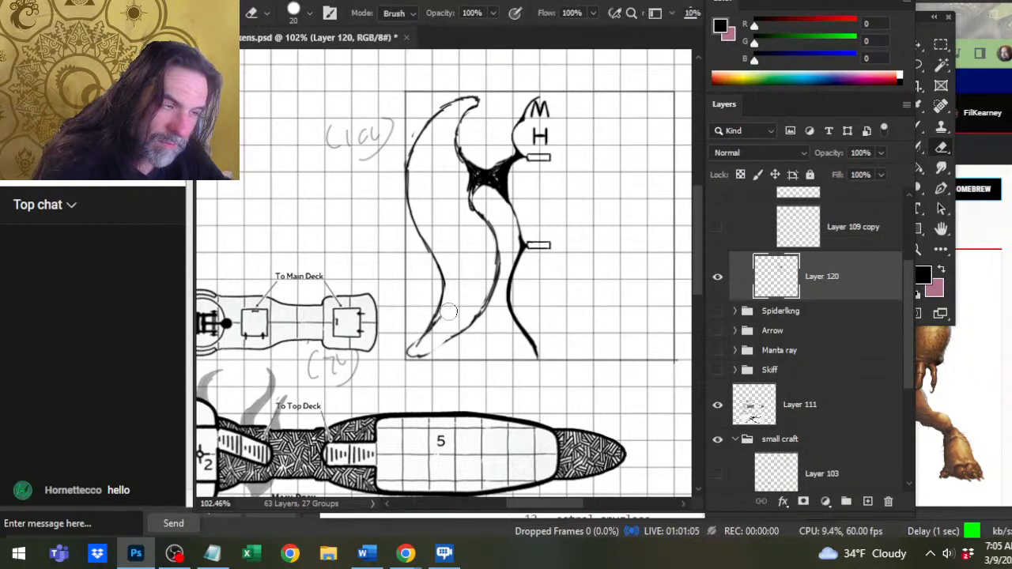
pyautogui.press('[')
pyautogui.press('[')
pyautogui.moveTo(421, 324)
pyautogui.mouseDown()
pyautogui.moveTo(400, 357)
pyautogui.moveTo(426, 328)
pyautogui.moveTo(433, 348)
pyautogui.moveTo(456, 332)
pyautogui.mouseUp()
pyautogui.press('b')
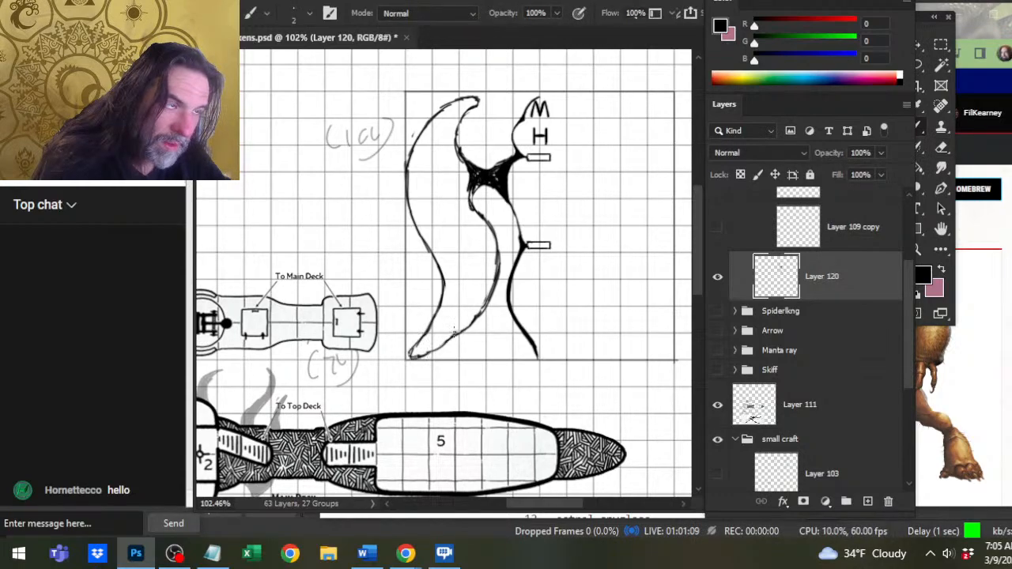
# Divide the wing in two by drawing curves from the strut to the outer edge and erasing the edge between.
pyautogui.moveTo(447, 188)
pyautogui.mouseDown()
pyautogui.moveTo(422, 249)
pyautogui.moveTo(471, 181)
pyautogui.moveTo(444, 198)
pyautogui.moveTo(474, 180)
pyautogui.mouseUp()
pyautogui.press('e')
pyautogui.press('b')
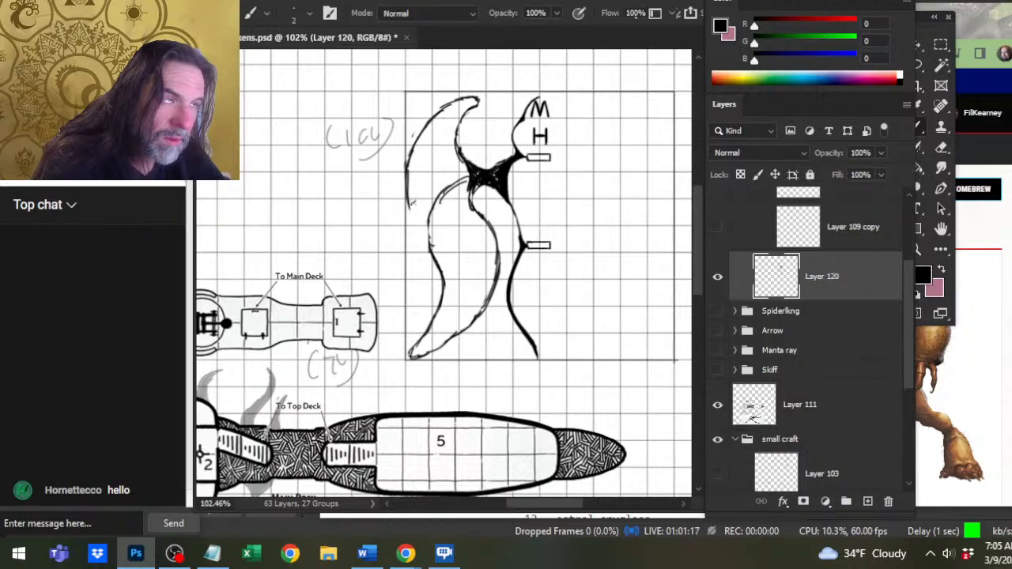
pyautogui.moveTo(419, 198)
pyautogui.mouseDown()
pyautogui.moveTo(452, 173)
pyautogui.moveTo(467, 176)
pyautogui.moveTo(457, 183)
pyautogui.moveTo(409, 159)
pyautogui.moveTo(409, 207)
pyautogui.mouseUp()
pyautogui.press('e')
pyautogui.press('b')
pyautogui.press('e')
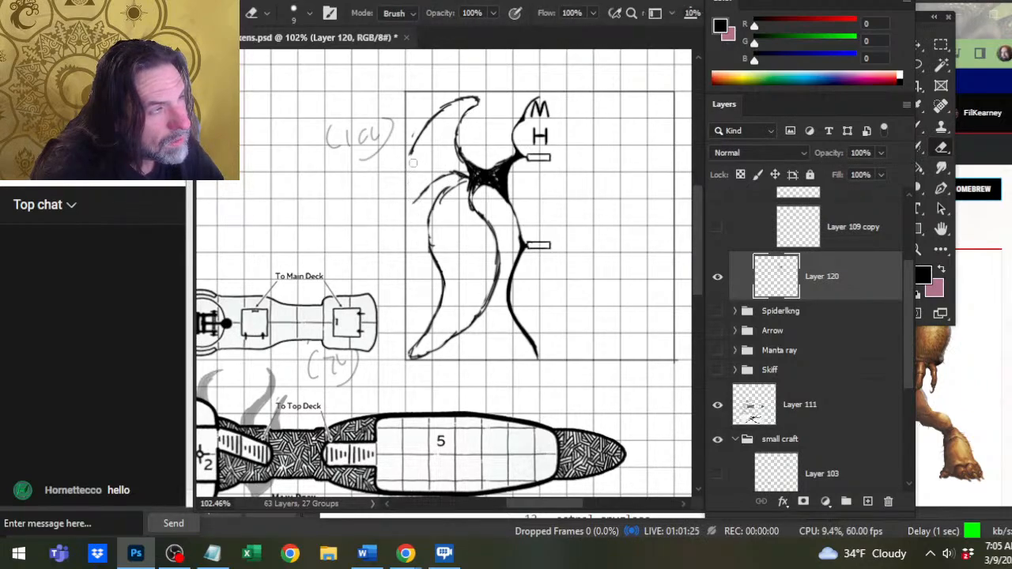
# Redraw the upper wing's outer edge and close it with a pointed lower tip curving back to the strut.
pyautogui.press('b')
pyautogui.moveTo(412, 148); pyautogui.dragTo(412, 187)
pyautogui.moveTo(412, 148); pyautogui.dragTo(409, 201)
pyautogui.press('e')
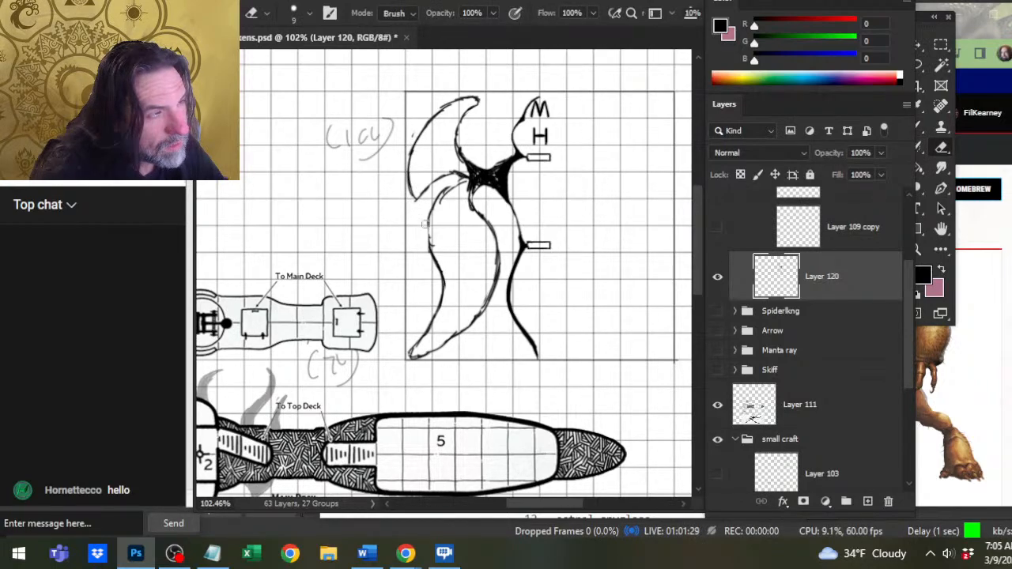
pyautogui.press('b')
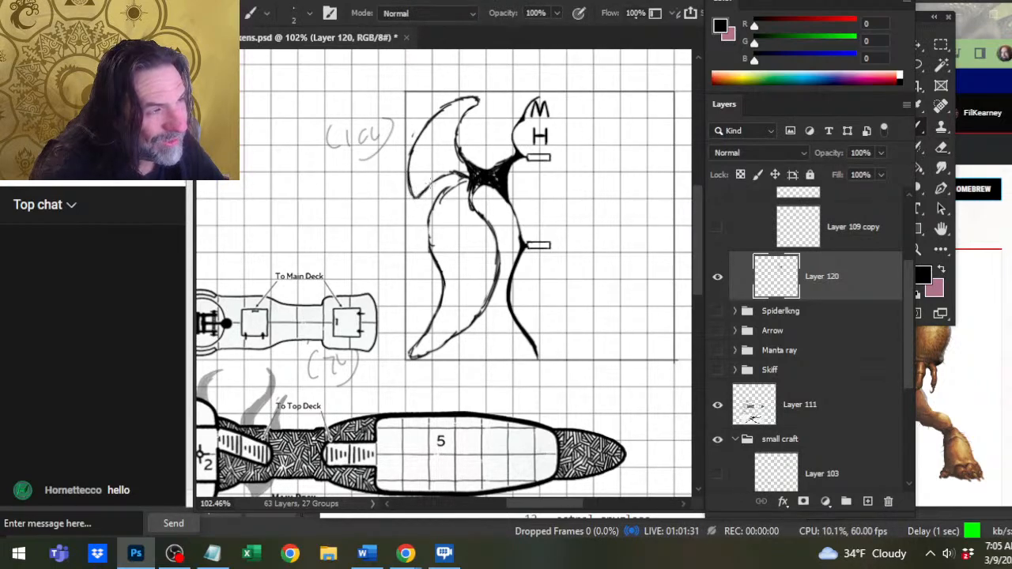
pyautogui.press('e')
pyautogui.press('b')
pyautogui.moveTo(422, 197)
pyautogui.mouseDown()
pyautogui.moveTo(455, 170)
pyautogui.moveTo(440, 176)
pyautogui.moveTo(453, 172)
pyautogui.moveTo(445, 179)
pyautogui.moveTo(456, 182)
pyautogui.mouseUp()
# Reshape the upper wing's inner curve and tip into a slimmer crescent meeting the strut.
pyautogui.press('e')
pyautogui.moveTo(463, 142)
pyautogui.mouseDown()
pyautogui.moveTo(471, 163)
pyautogui.moveTo(455, 167)
pyautogui.mouseUp()
pyautogui.moveTo(460, 120); pyautogui.dragTo(453, 148)
pyautogui.press('b')
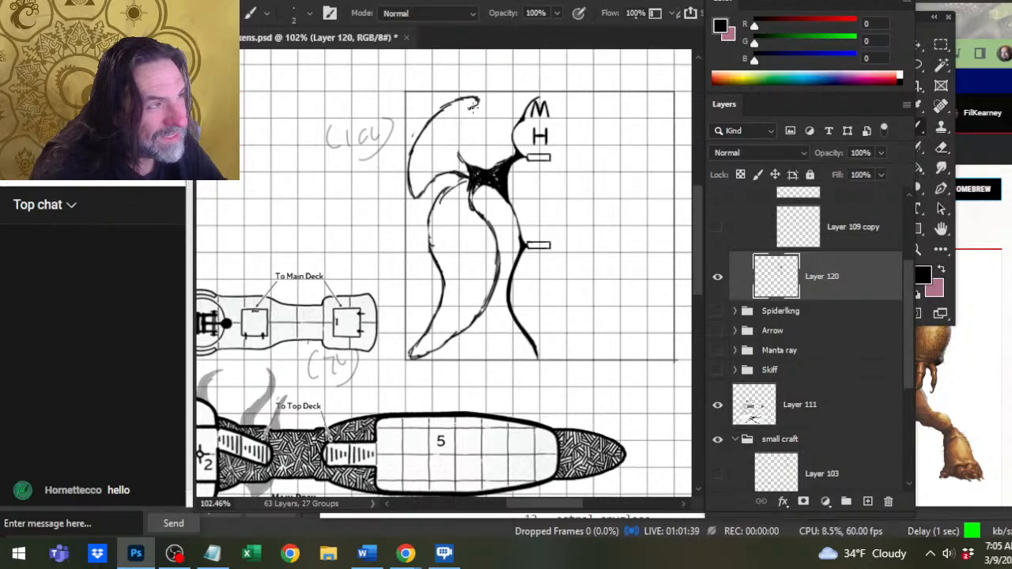
pyautogui.moveTo(472, 108); pyautogui.dragTo(457, 142)
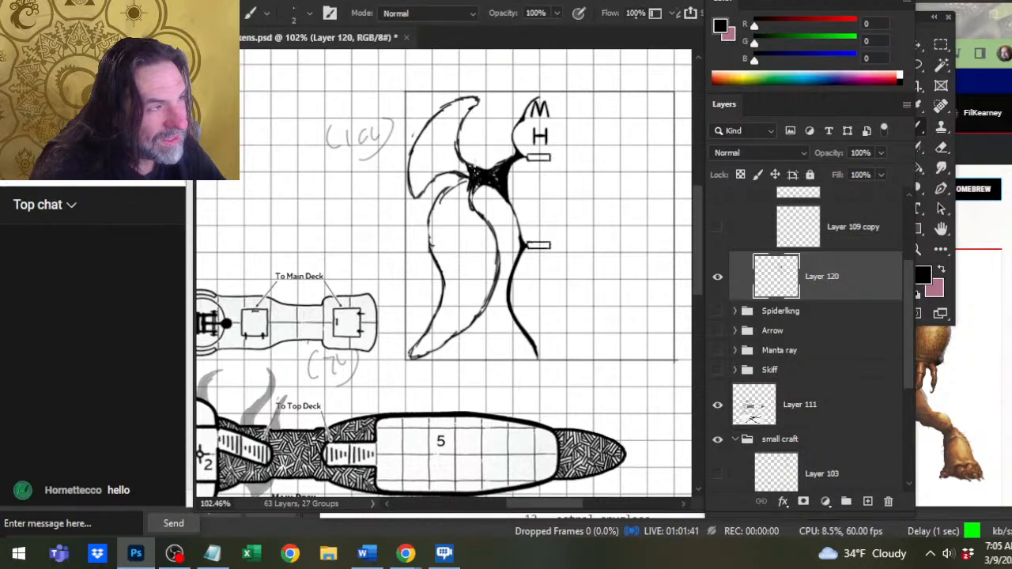
pyautogui.press('e')
pyautogui.moveTo(463, 109)
pyautogui.mouseDown()
pyautogui.moveTo(489, 101)
pyautogui.moveTo(436, 109)
pyautogui.moveTo(492, 104)
pyautogui.moveTo(427, 127)
pyautogui.moveTo(477, 97)
pyautogui.moveTo(460, 126)
pyautogui.moveTo(468, 113)
pyautogui.moveTo(457, 147)
pyautogui.moveTo(465, 165)
pyautogui.mouseUp()
pyautogui.press('b')
pyautogui.press('e')
pyautogui.press('b')
pyautogui.press('e')
pyautogui.press('b')
pyautogui.press('e')
pyautogui.press('b')
pyautogui.press('e')
pyautogui.press('b')
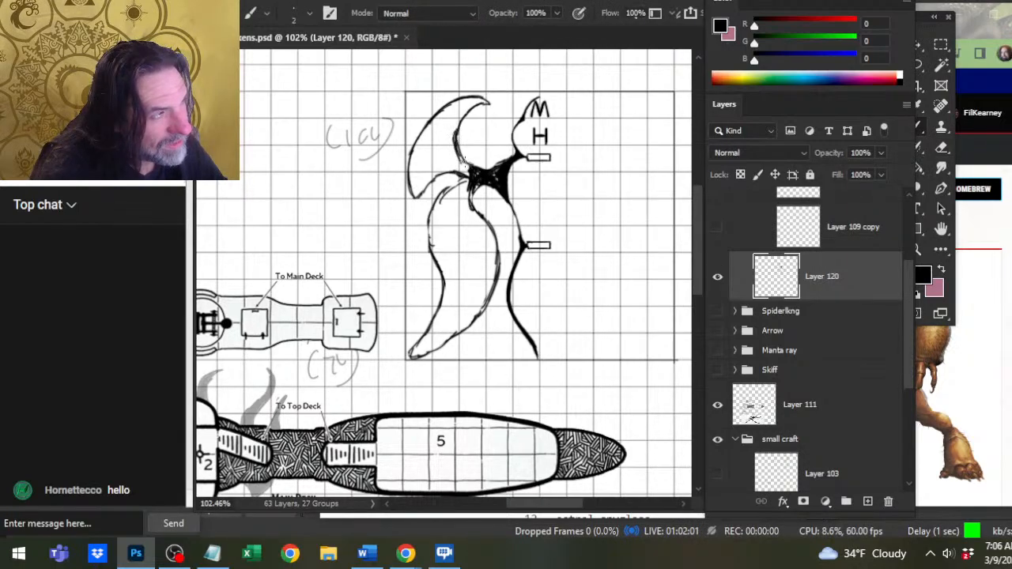
# Erase the stray lines where the two wings meet and detach the lower wing's inner edge from the strut.
pyautogui.press('e')
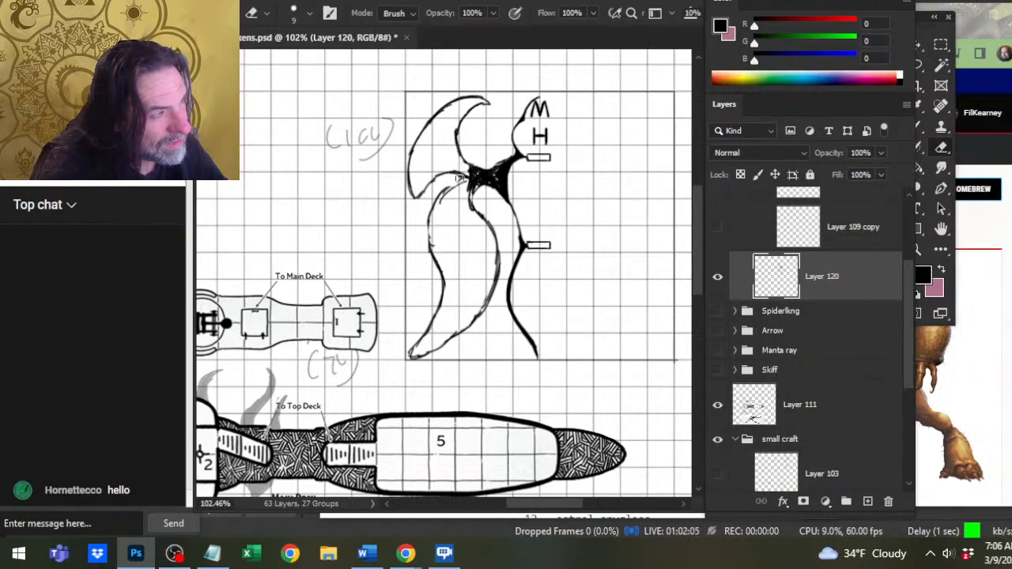
pyautogui.moveTo(460, 179); pyautogui.dragTo(445, 173)
pyautogui.press('b')
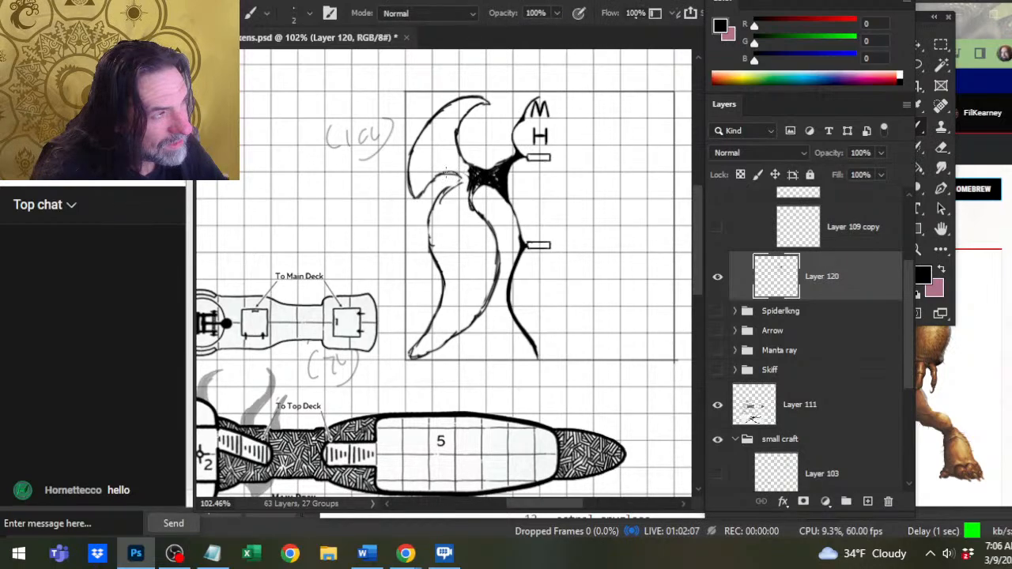
pyautogui.press('e')
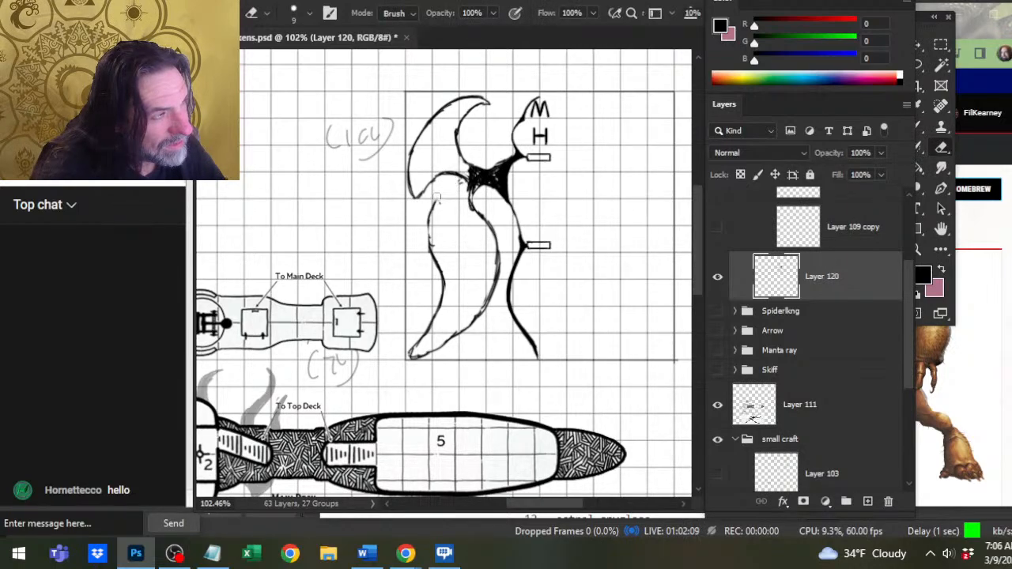
pyautogui.moveTo(471, 196)
pyautogui.mouseDown()
pyautogui.moveTo(488, 189)
pyautogui.moveTo(472, 200)
pyautogui.moveTo(486, 186)
pyautogui.moveTo(472, 177)
pyautogui.mouseUp()
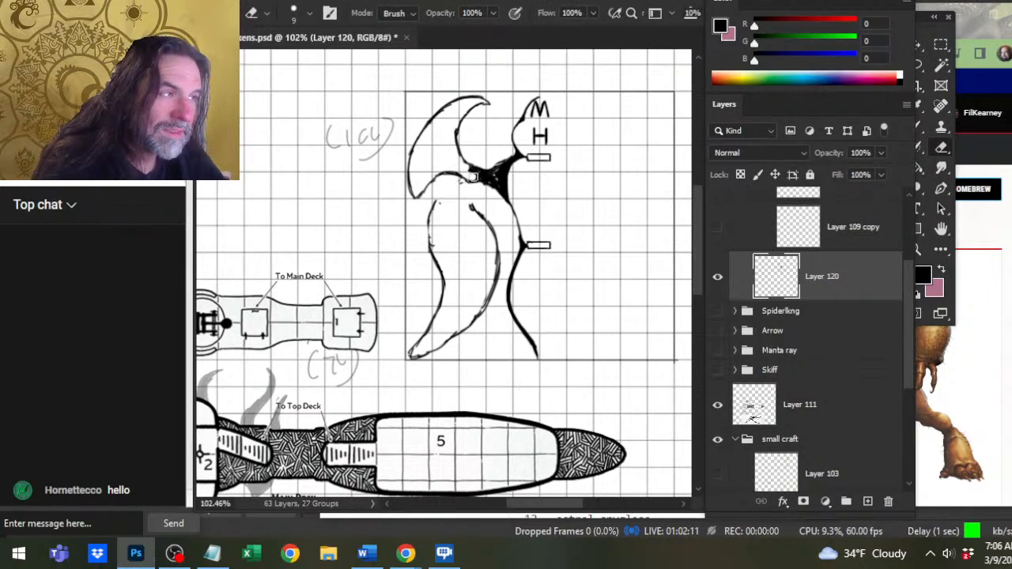
# Trim and touch up the strut's outer end, clearing the rough lines between it and the upper wing's lower edge.
pyautogui.press('b')
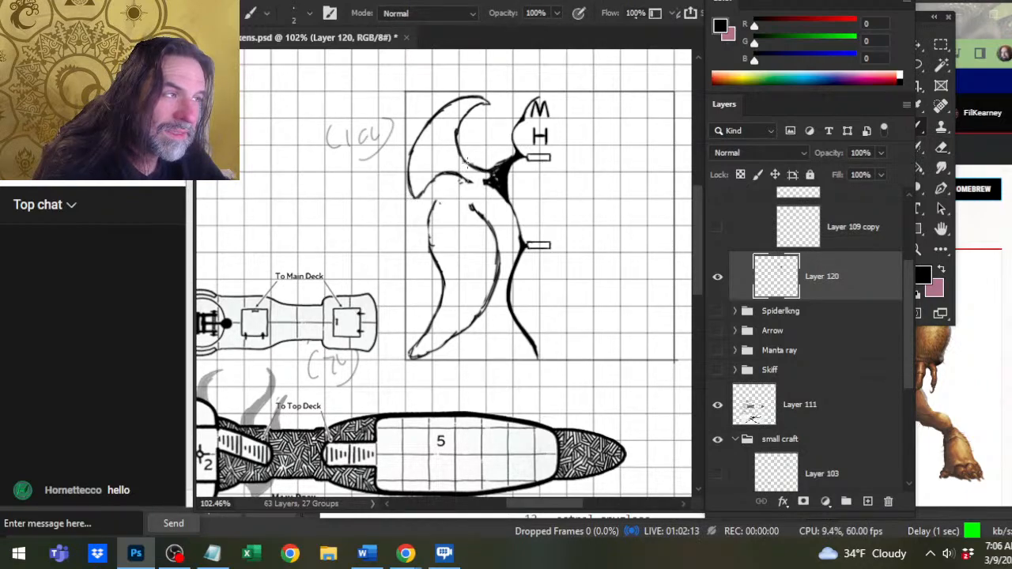
pyautogui.press('e')
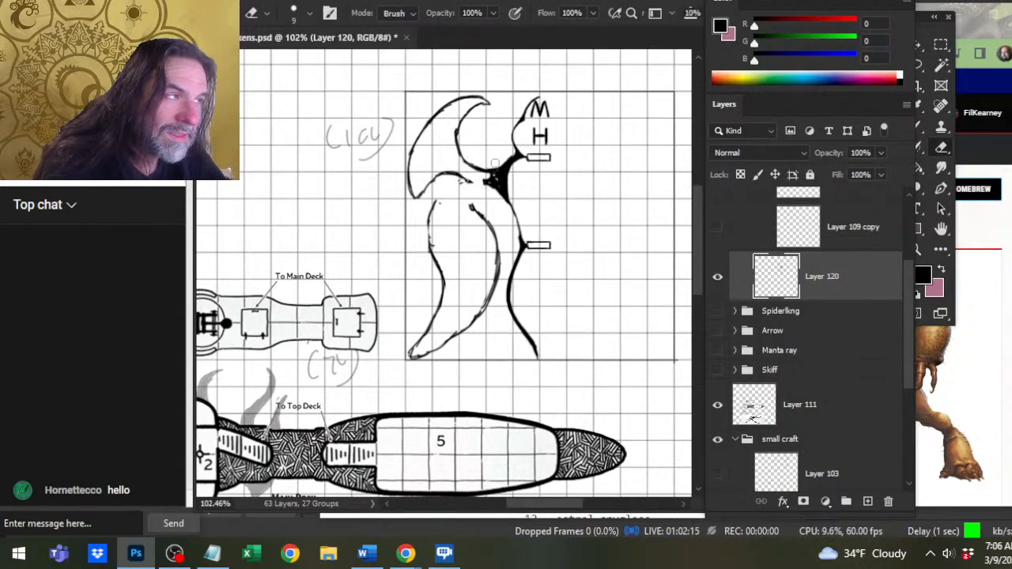
pyautogui.press('b')
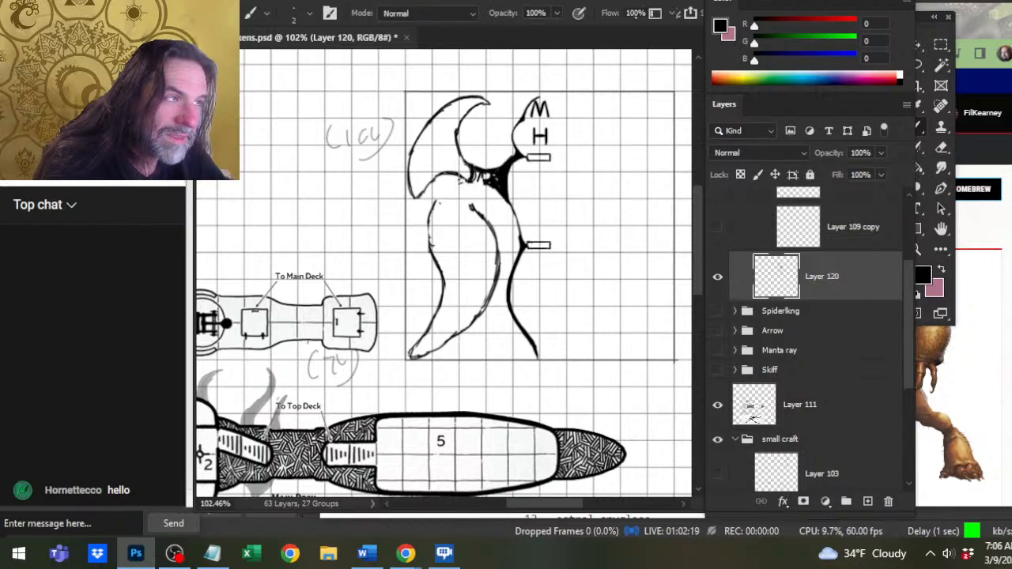
pyautogui.press('e')
pyautogui.press('b')
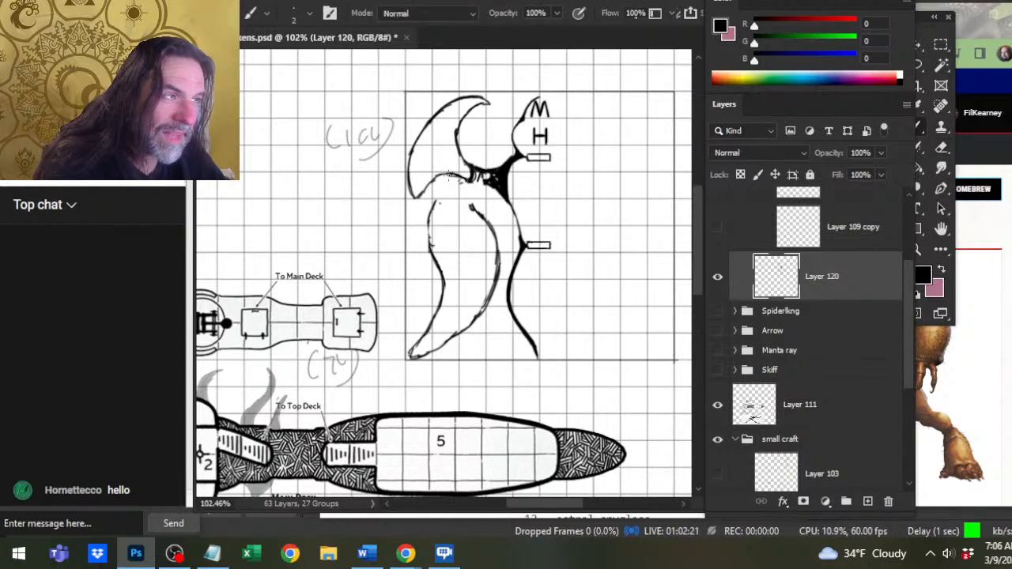
pyautogui.press('e')
pyautogui.moveTo(474, 193); pyautogui.dragTo(444, 173)
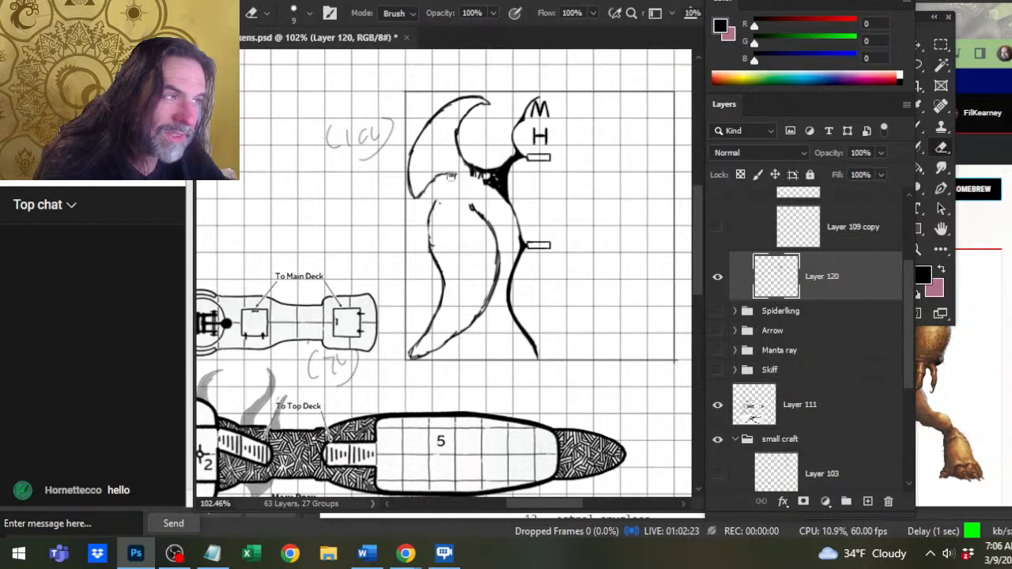
# Redraw the upper wing's lower edge into the strut and fill the gaps in the strut's black end.
pyautogui.press('b')
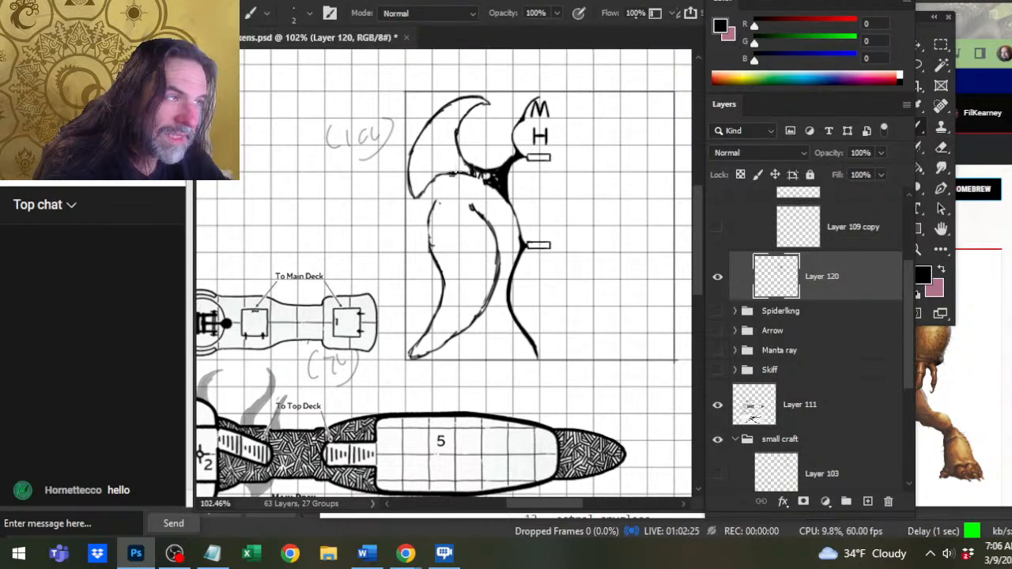
pyautogui.press('e')
pyautogui.moveTo(466, 180)
pyautogui.mouseDown()
pyautogui.moveTo(450, 178)
pyautogui.moveTo(466, 175)
pyautogui.mouseUp()
pyautogui.press('b')
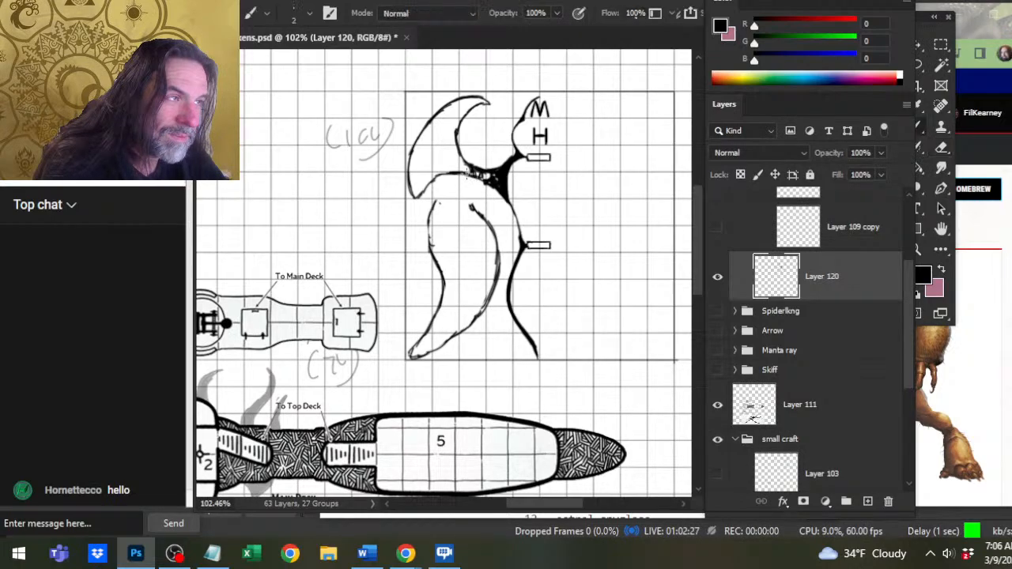
pyautogui.press('e')
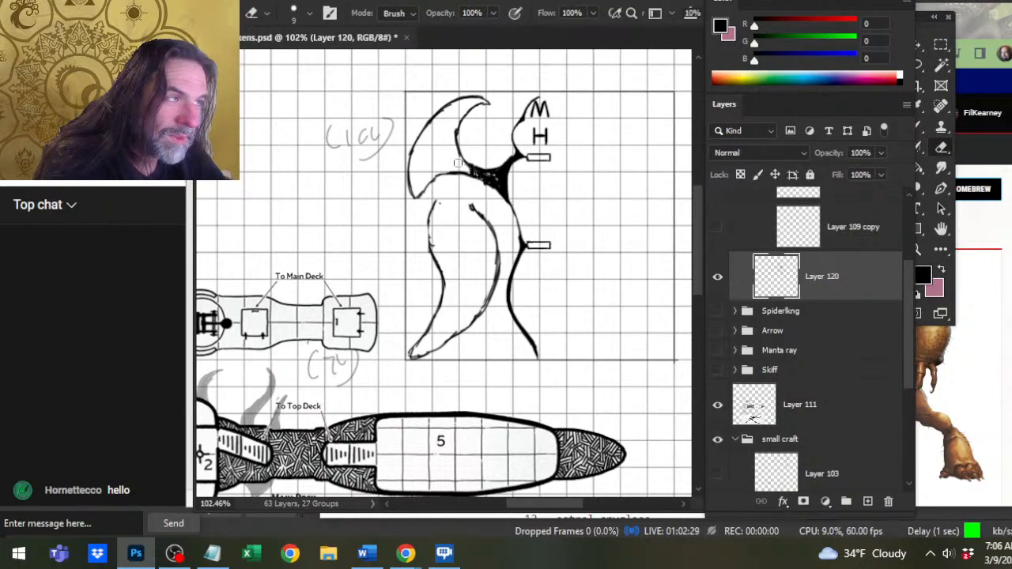
pyautogui.press('b')
pyautogui.press('e')
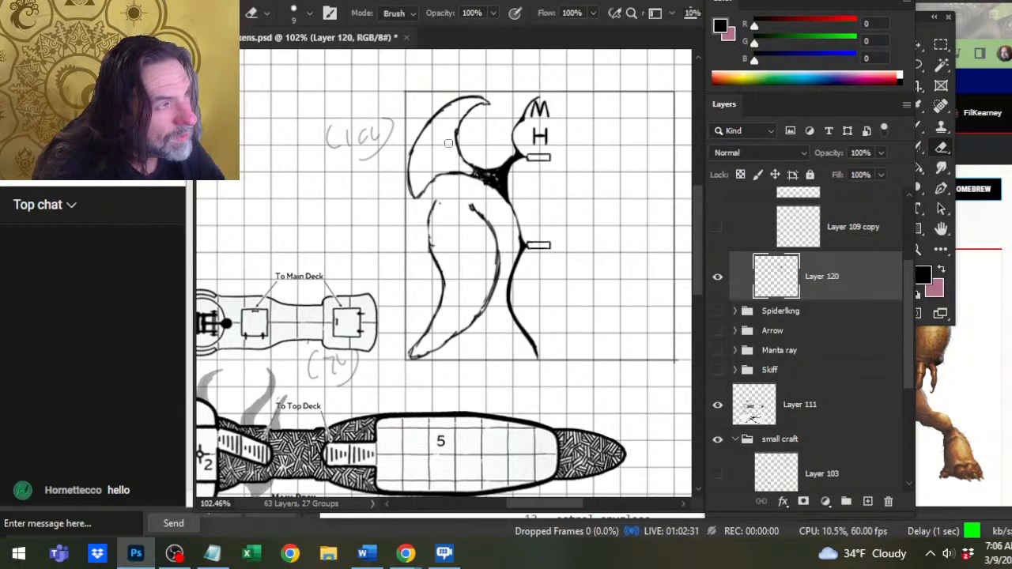
# Draw the lower wing's outer edge up to the strut and curve its inner edge up to the strut's underside.
pyautogui.press('b')
pyautogui.moveTo(464, 186)
pyautogui.mouseDown()
pyautogui.moveTo(435, 218)
pyautogui.moveTo(431, 246)
pyautogui.mouseUp()
pyautogui.press('e')
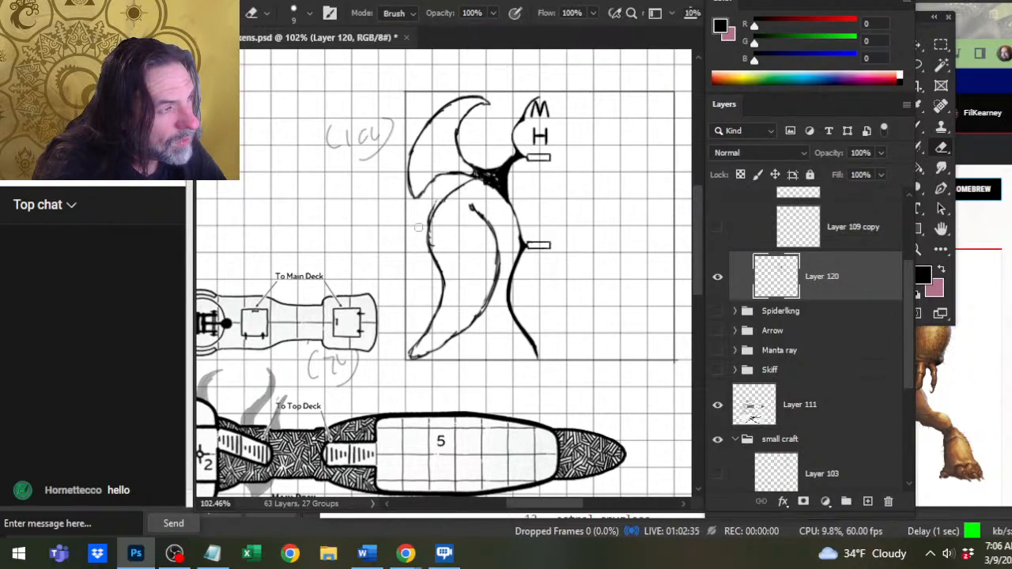
pyautogui.press('b')
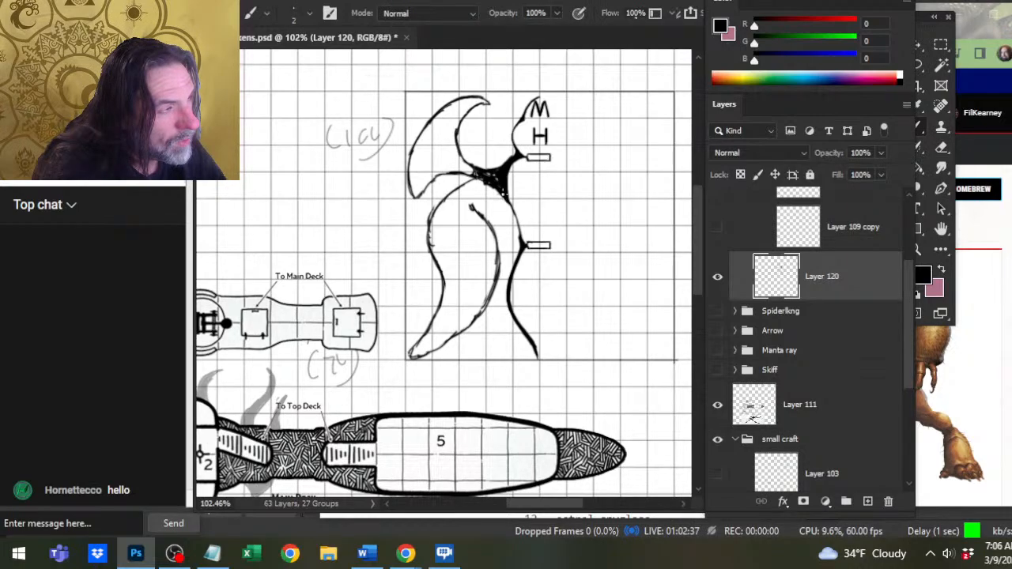
pyautogui.moveTo(497, 197); pyautogui.dragTo(484, 223)
pyautogui.moveTo(481, 211); pyautogui.dragTo(497, 237)
# Erase the wing edges near the strut and join the upper and lower wings with a rounded notch.
pyautogui.press('e')
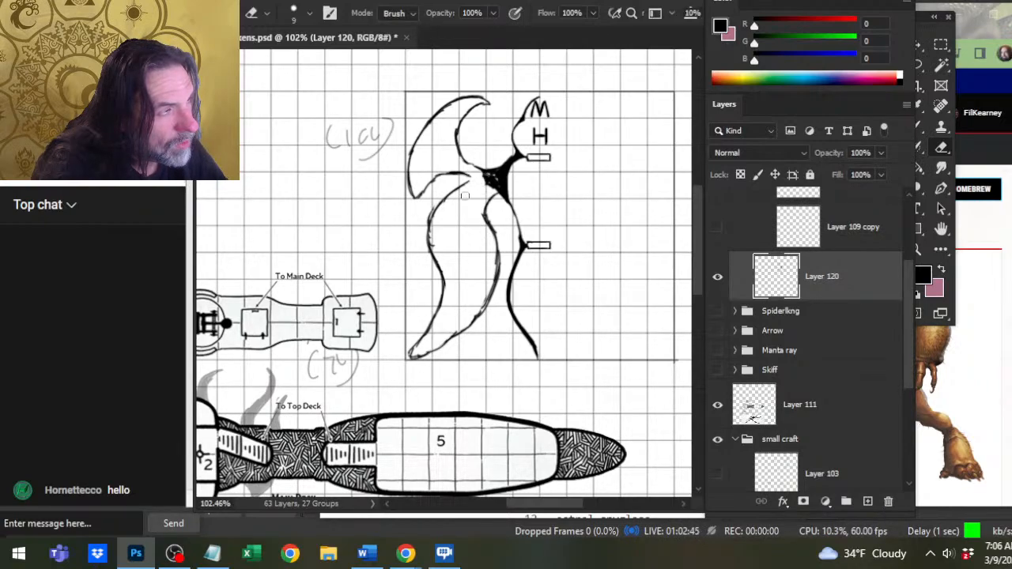
pyautogui.press('b')
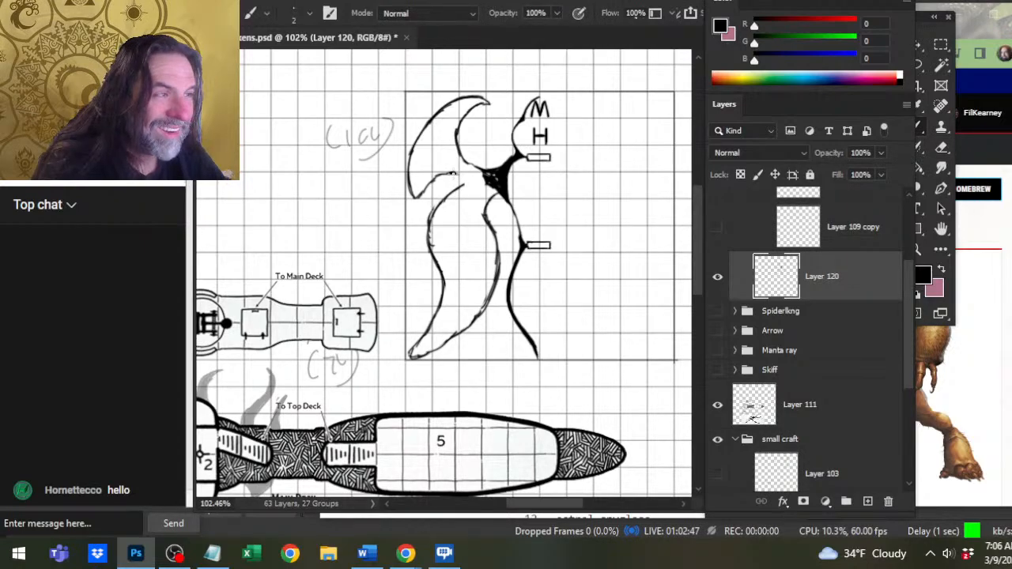
pyautogui.moveTo(463, 181); pyautogui.dragTo(448, 195)
pyautogui.press('e')
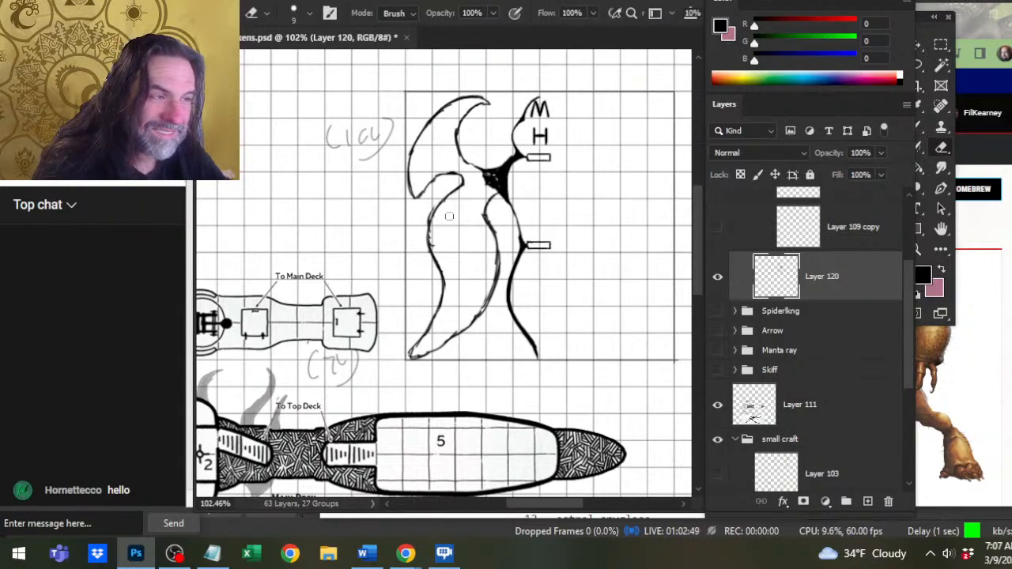
pyautogui.press('b')
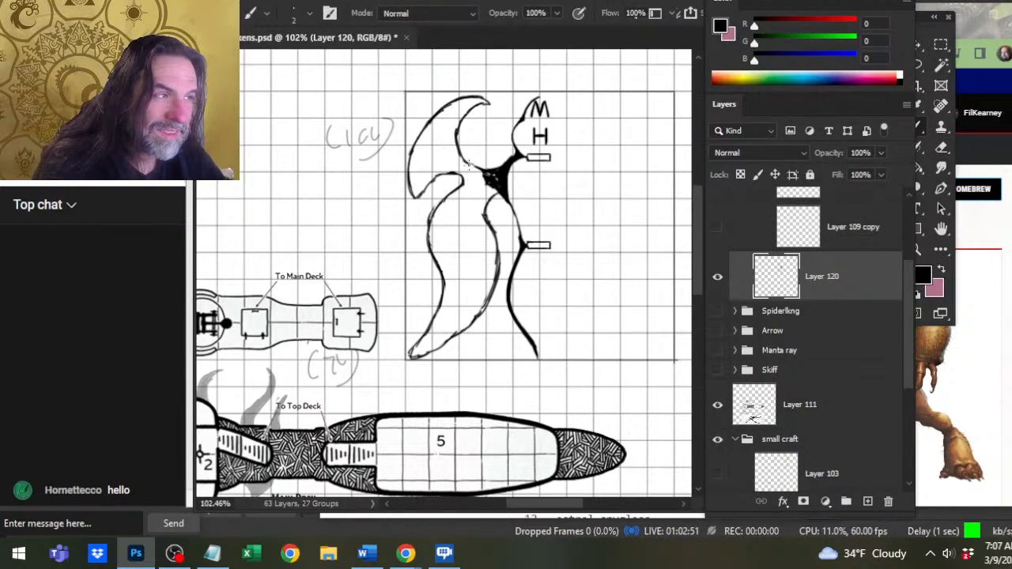
# Ink the strut's outer side as a curve from the upper wing to the lower wing's root and clean its edges.
pyautogui.moveTo(468, 165)
pyautogui.mouseDown()
pyautogui.moveTo(488, 200)
pyautogui.moveTo(497, 196)
pyautogui.moveTo(484, 213)
pyautogui.mouseUp()
pyautogui.press('e')
pyautogui.press('b')
pyautogui.press('e')
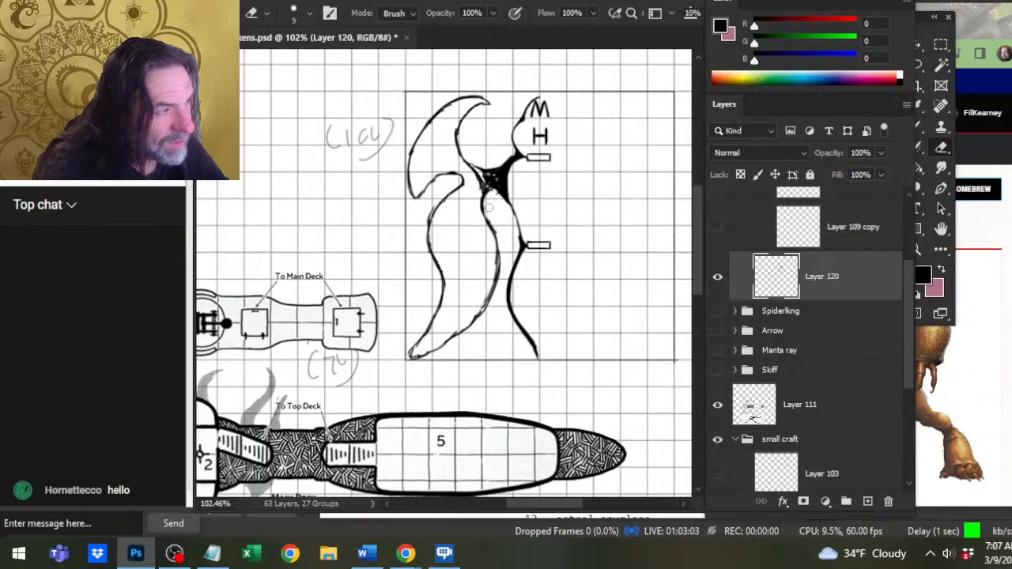
pyautogui.press('b')
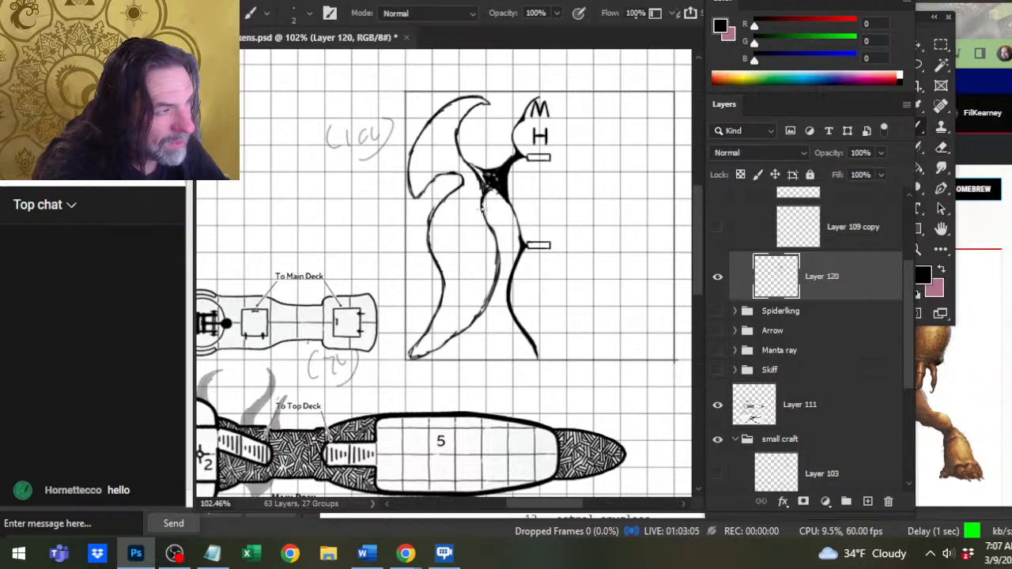
pyautogui.press('e')
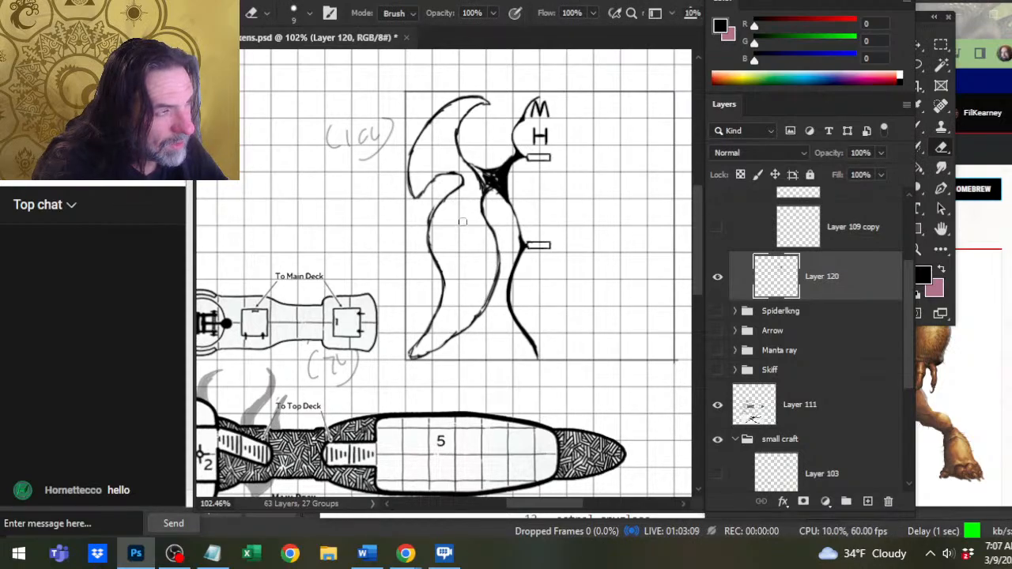
pyautogui.press('b')
pyautogui.press('e')
pyautogui.moveTo(470, 170); pyautogui.dragTo(479, 190)
pyautogui.press('b')
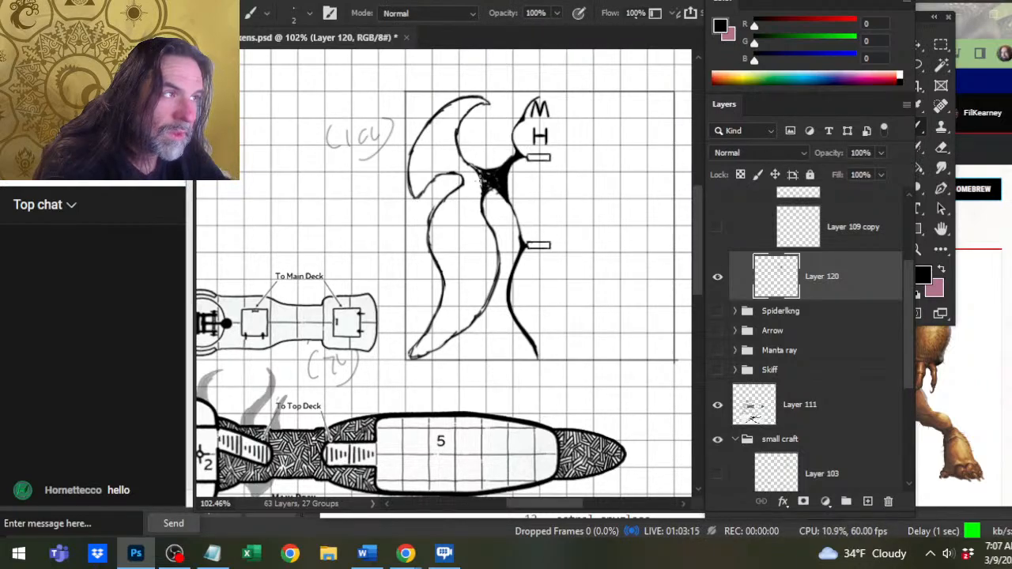
# Refine the upper wing's inner curve into a smooth, heavier line running down to the strut.
pyautogui.press('e')
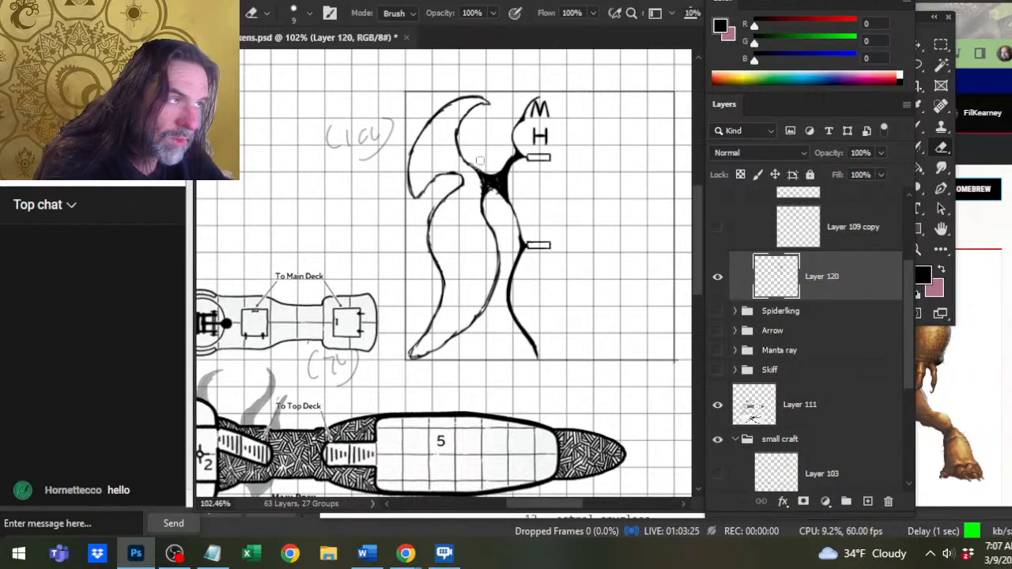
pyautogui.press('b')
pyautogui.press('e')
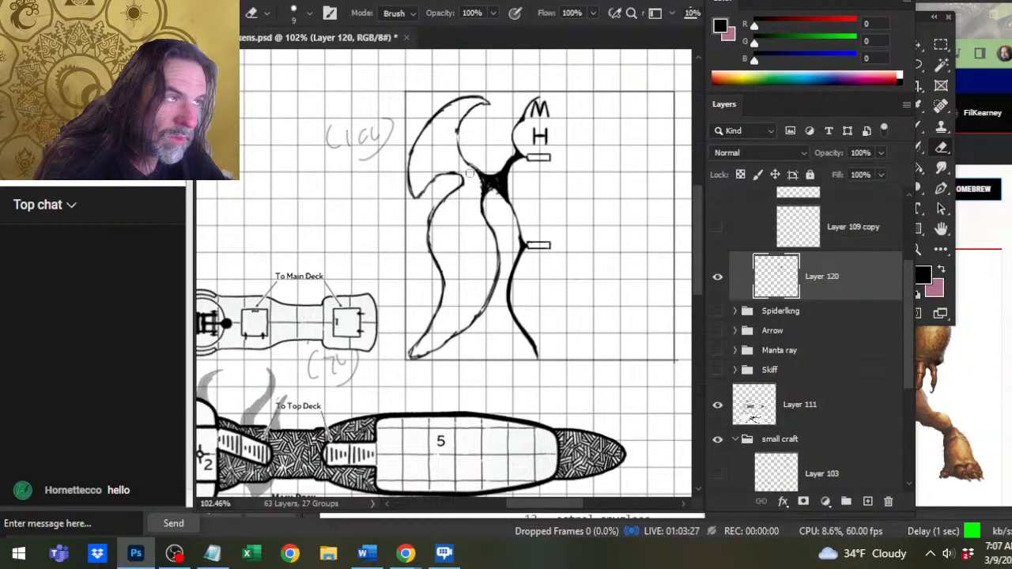
pyautogui.press('b')
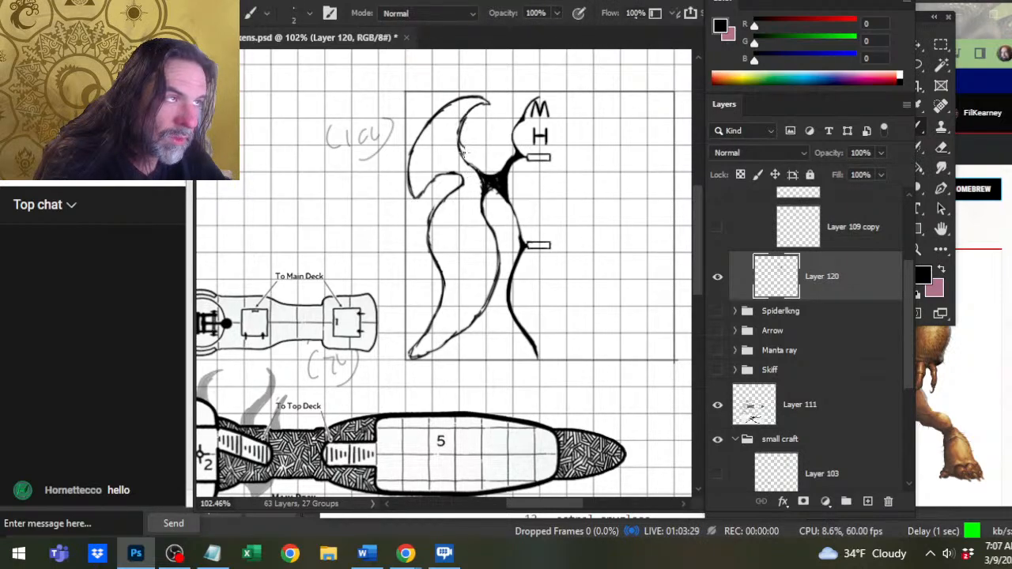
pyautogui.press('e')
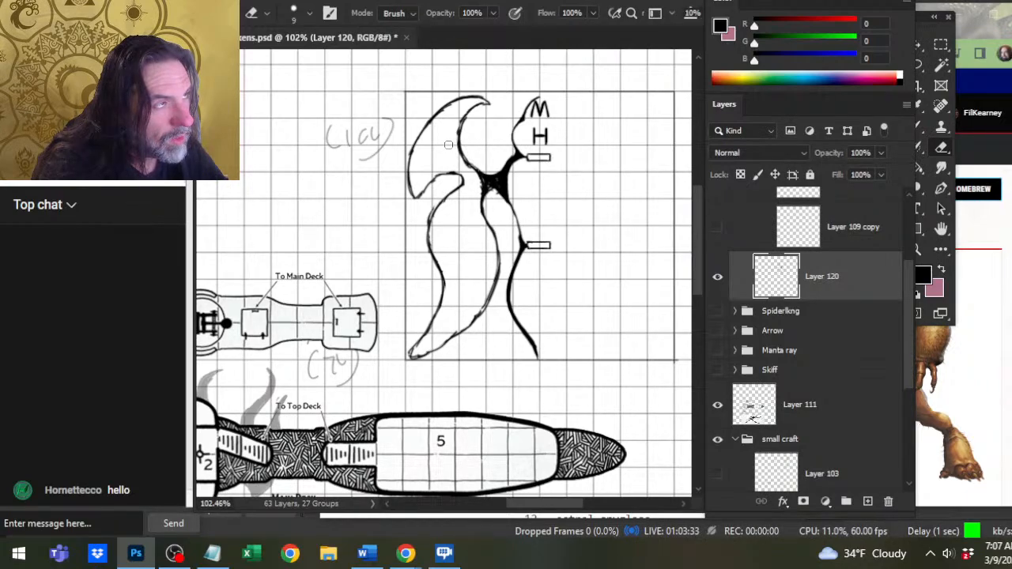
# Thin the upper wing's outer edge and redraw it as a smooth arc toward its lower tip.
pyautogui.moveTo(452, 104)
pyautogui.mouseDown()
pyautogui.moveTo(434, 126)
pyautogui.moveTo(466, 98)
pyautogui.mouseUp()
pyautogui.press('b')
pyautogui.moveTo(421, 125); pyautogui.dragTo(434, 111)
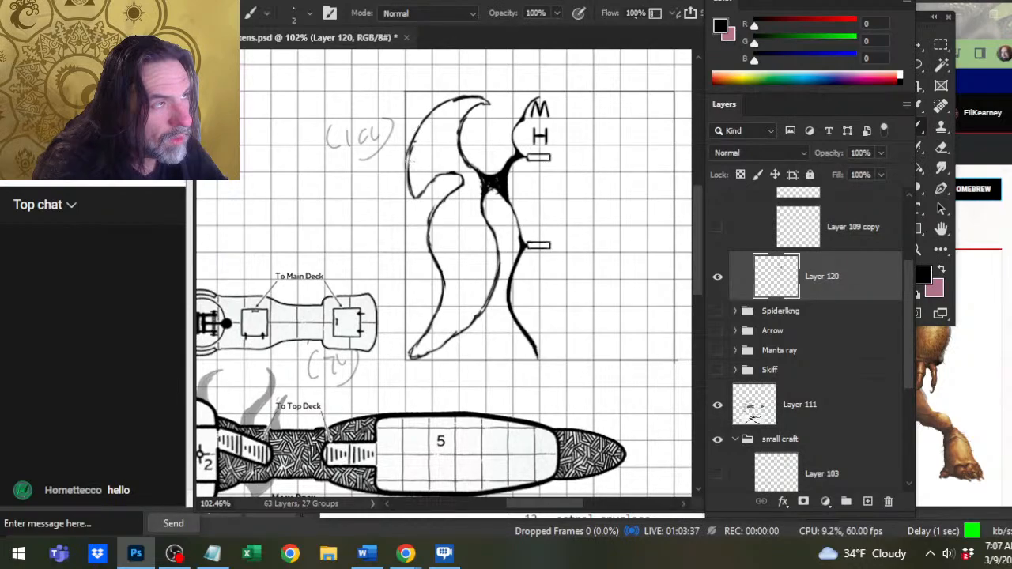
pyautogui.moveTo(409, 162)
pyautogui.mouseDown()
pyautogui.moveTo(441, 105)
pyautogui.moveTo(476, 94)
pyautogui.mouseUp()
pyautogui.press('e')
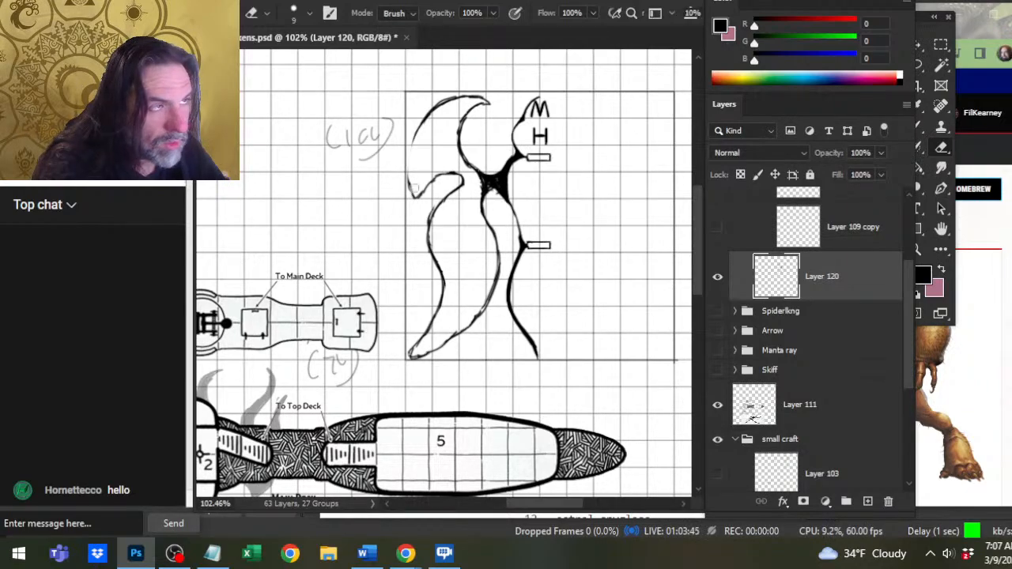
pyautogui.press('b')
pyautogui.moveTo(416, 135)
pyautogui.mouseDown()
pyautogui.moveTo(413, 197)
pyautogui.moveTo(415, 184)
pyautogui.moveTo(453, 176)
pyautogui.moveTo(460, 185)
pyautogui.moveTo(450, 174)
pyautogui.moveTo(433, 179)
pyautogui.moveTo(412, 210)
pyautogui.moveTo(460, 178)
pyautogui.moveTo(425, 173)
pyautogui.moveTo(454, 174)
pyautogui.moveTo(457, 197)
pyautogui.moveTo(429, 217)
pyautogui.moveTo(428, 238)
pyautogui.mouseUp()
# Extend the upper wing's lower tip, deepen the hooked notch between the wings, and smooth the lower wing's upper outer edge.
pyautogui.press('e')
pyautogui.press('b')
pyautogui.press('e')
pyautogui.press('b')
pyautogui.press('e')
pyautogui.press('b')
pyautogui.press('e')
pyautogui.press('b')
pyautogui.press('e')
pyautogui.press('b')
pyautogui.press('e')
pyautogui.press('b')
pyautogui.press('e')
pyautogui.moveTo(446, 197)
pyautogui.mouseDown()
pyautogui.moveTo(430, 211)
pyautogui.moveTo(433, 258)
pyautogui.mouseUp()
pyautogui.press('b')
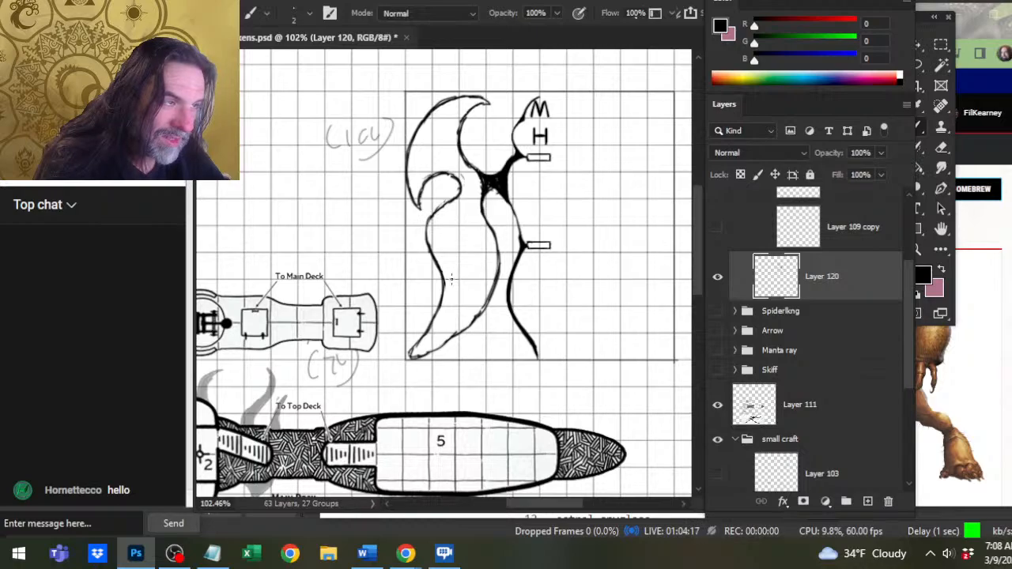
# Erase the lower wing's inner edge and redraw its lower part as a tighter curve rising from the tip.
pyautogui.press('e')
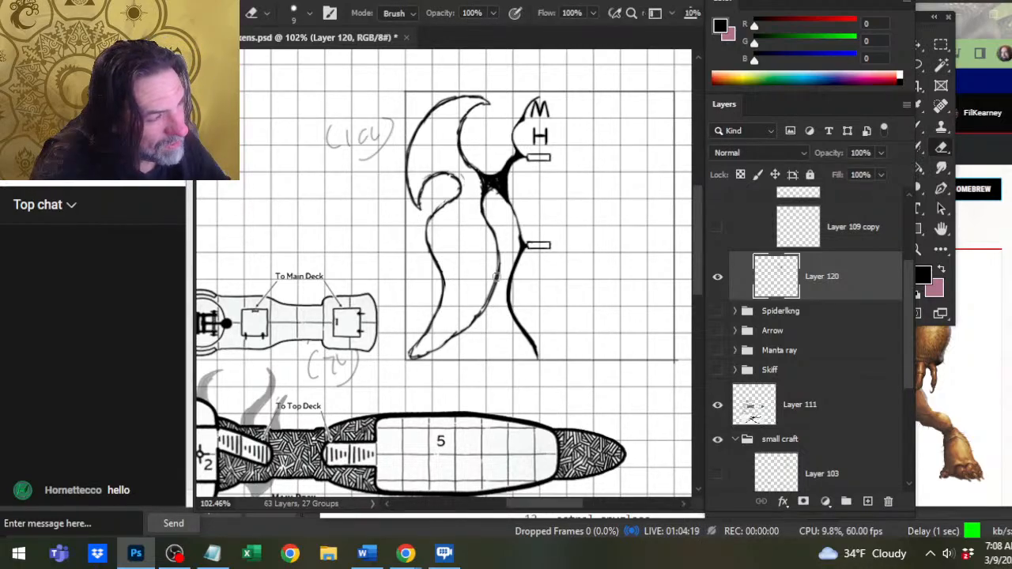
pyautogui.moveTo(498, 229)
pyautogui.mouseDown()
pyautogui.moveTo(490, 294)
pyautogui.moveTo(474, 317)
pyautogui.moveTo(412, 356)
pyautogui.moveTo(416, 345)
pyautogui.moveTo(407, 353)
pyautogui.moveTo(433, 348)
pyautogui.moveTo(410, 360)
pyautogui.moveTo(478, 298)
pyautogui.mouseUp()
pyautogui.press('b')
pyautogui.press('e')
pyautogui.press('b')
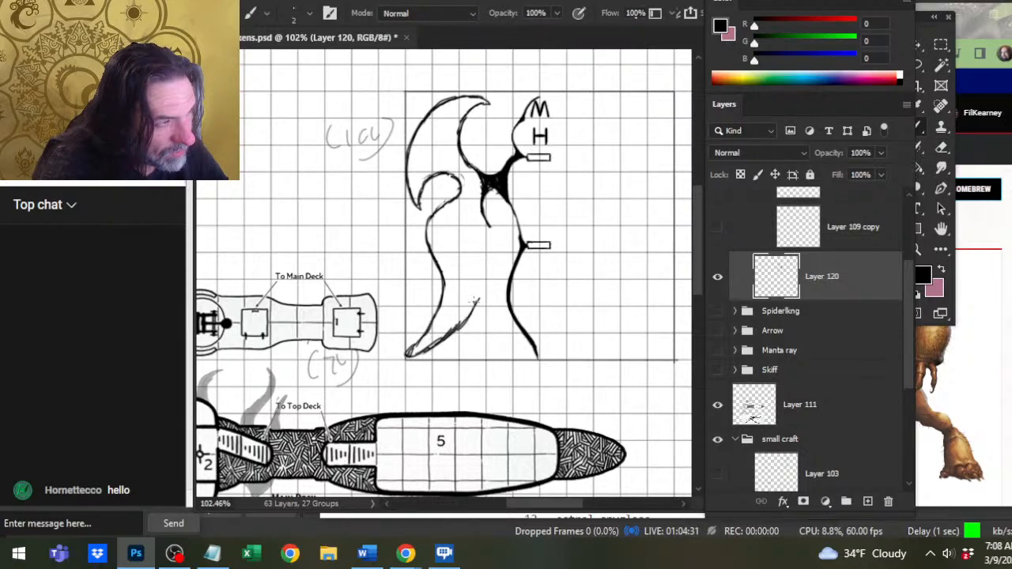
pyautogui.moveTo(457, 331); pyautogui.dragTo(482, 287)
pyautogui.press('e')
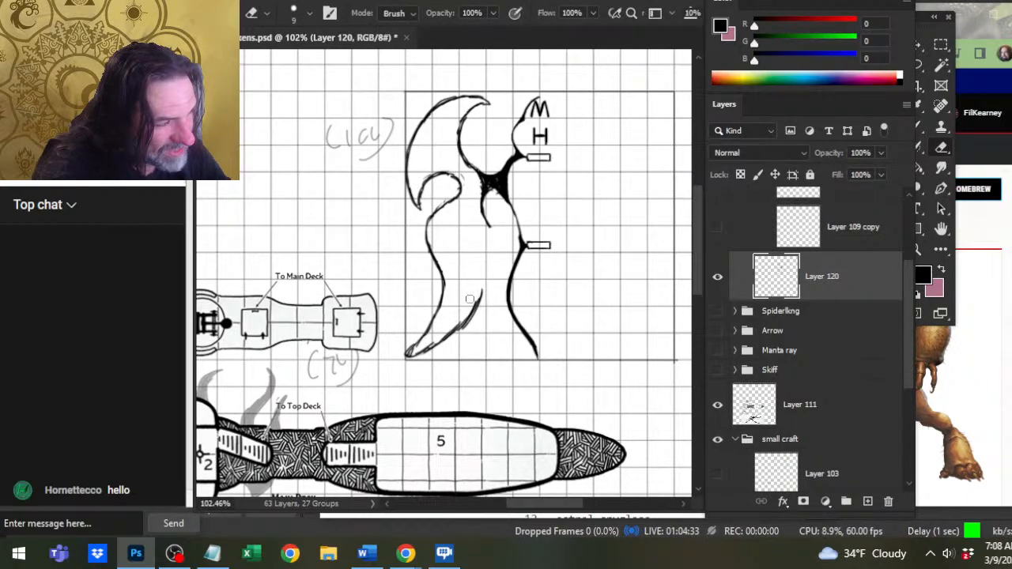
# Reduce the eraser size to 6 and erase the lower wing's outer edge just above its tip.
pyautogui.press('[')
pyautogui.press('[')
pyautogui.press('[')
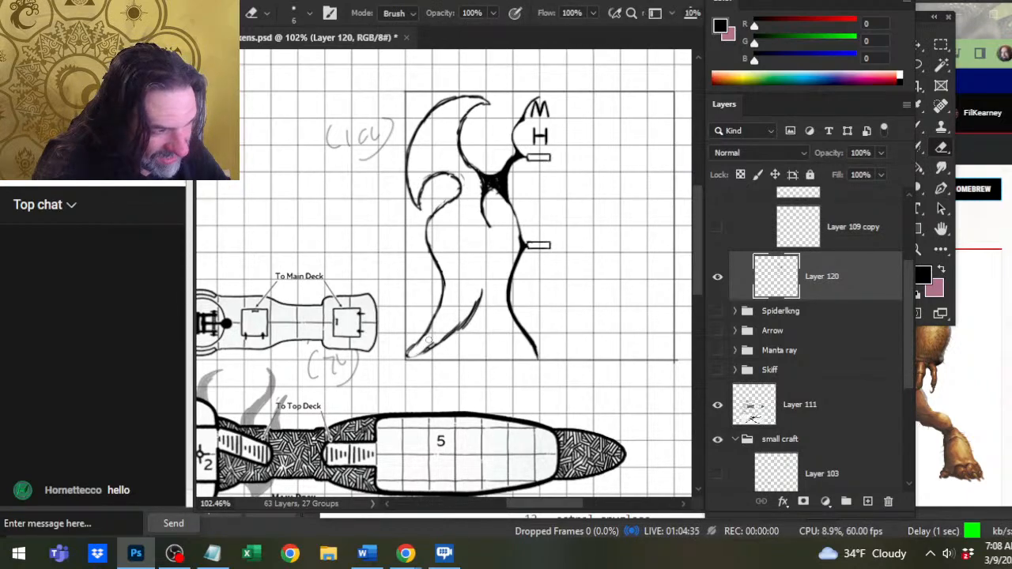
pyautogui.press('b')
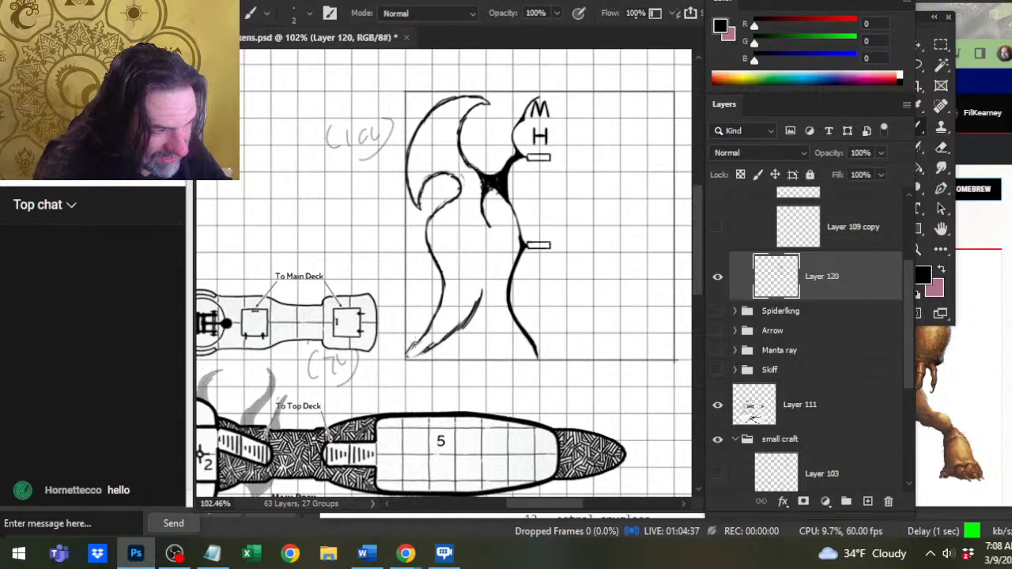
pyautogui.press('e')
pyautogui.press('b')
pyautogui.press('e')
pyautogui.moveTo(430, 328); pyautogui.dragTo(438, 302)
pyautogui.press('b')
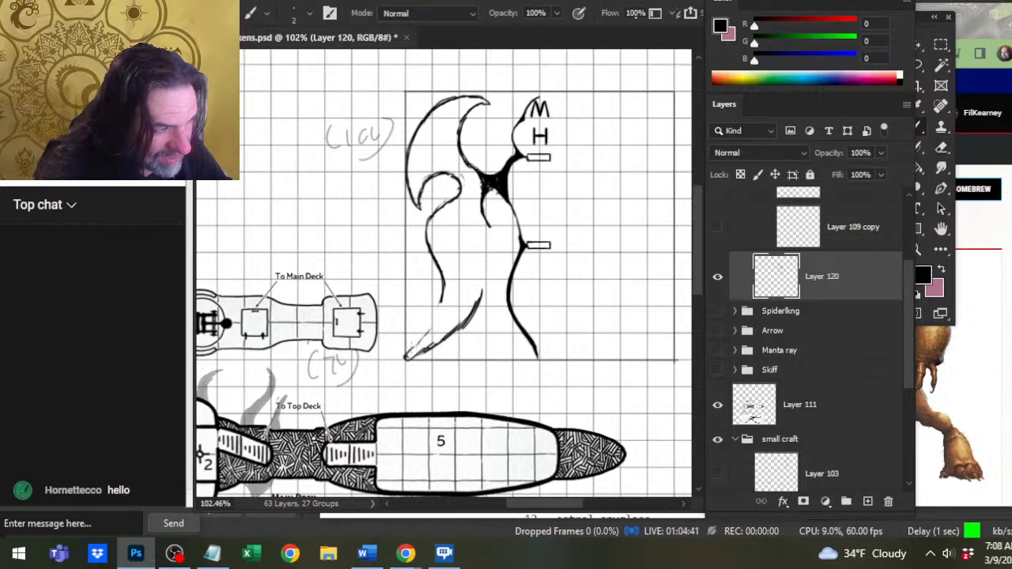
# Redraw the lower wing's outer edge as one smooth curve from the tip up to the existing line.
pyautogui.moveTo(407, 352)
pyautogui.mouseDown()
pyautogui.moveTo(426, 335)
pyautogui.moveTo(437, 271)
pyautogui.mouseUp()
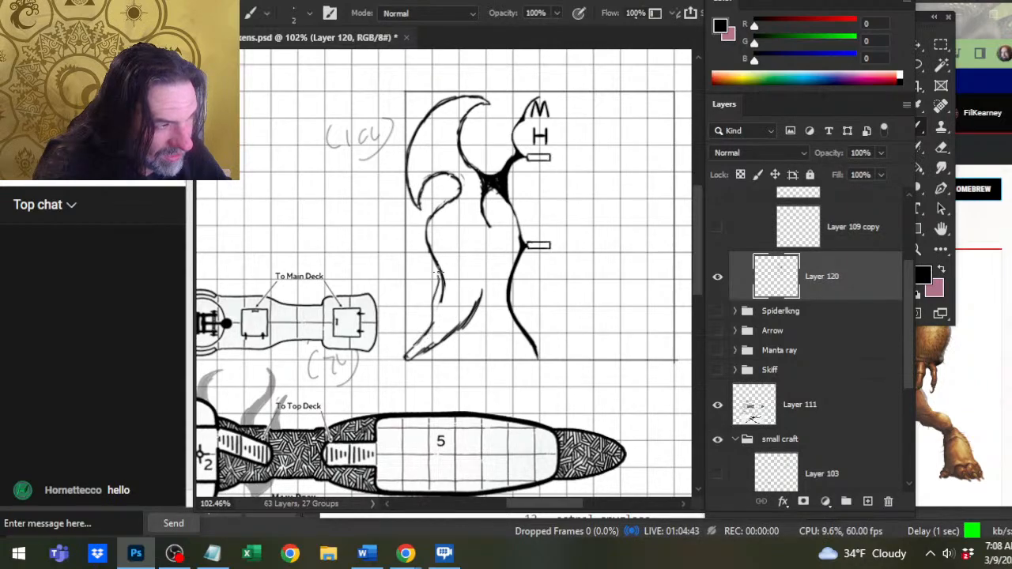
pyautogui.press('e')
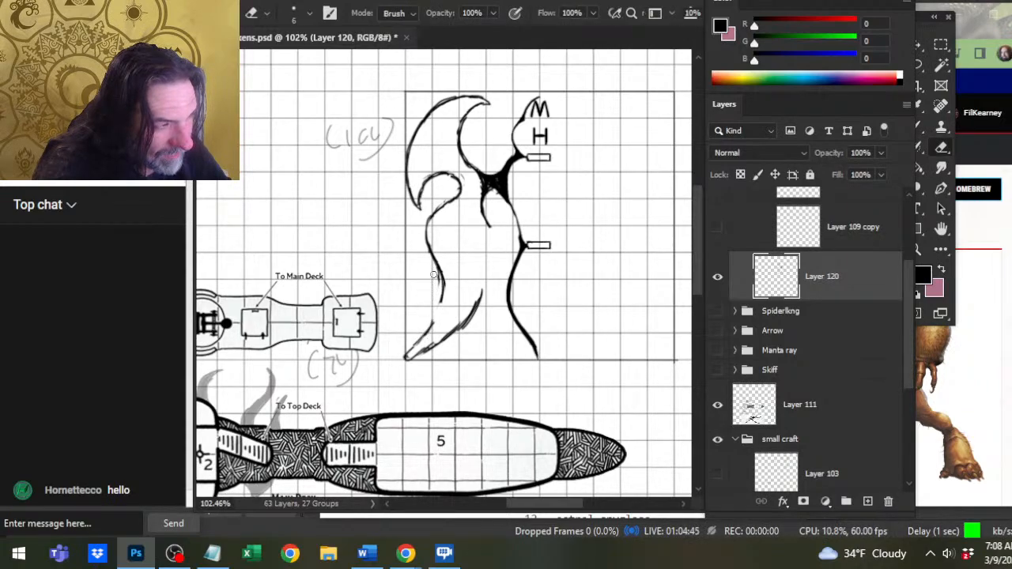
pyautogui.press('b')
pyautogui.moveTo(441, 310)
pyautogui.mouseDown()
pyautogui.moveTo(437, 276)
pyautogui.moveTo(441, 300)
pyautogui.mouseUp()
pyautogui.press('e')
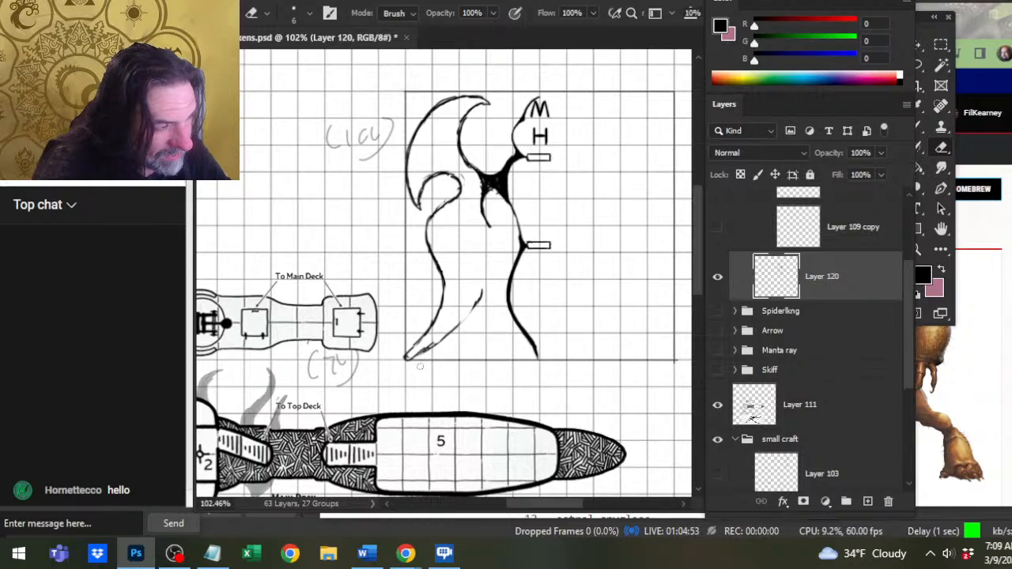
# Thicken the lower wing's inner edge, extend it upward, and redraw the strut's lower branch leaning toward the wing.
pyautogui.press('b')
pyautogui.moveTo(445, 336)
pyautogui.mouseDown()
pyautogui.moveTo(479, 302)
pyautogui.moveTo(477, 249)
pyautogui.moveTo(481, 304)
pyautogui.moveTo(462, 324)
pyautogui.mouseUp()
pyautogui.moveTo(481, 255)
pyautogui.mouseDown()
pyautogui.moveTo(470, 229)
pyautogui.moveTo(483, 195)
pyautogui.moveTo(473, 243)
pyautogui.mouseUp()
pyautogui.press('e')
pyautogui.press('b')
pyautogui.moveTo(485, 198)
pyautogui.mouseDown()
pyautogui.moveTo(506, 190)
pyautogui.moveTo(490, 186)
pyautogui.mouseUp()
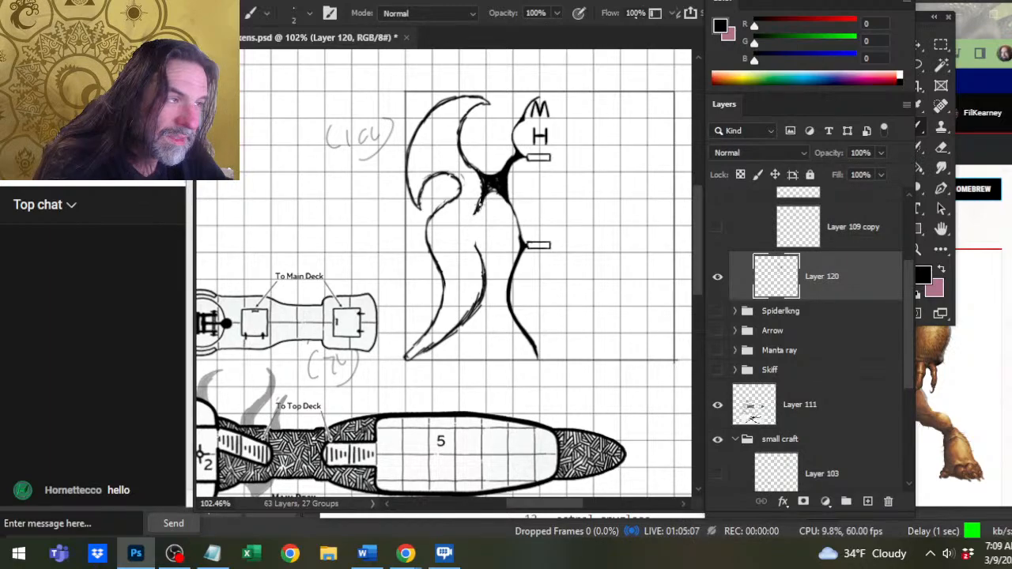
# Connect the lower wing's inner edge to the strut with a continuous, heavier S-curve.
pyautogui.moveTo(473, 224); pyautogui.dragTo(479, 204)
pyautogui.moveTo(474, 245); pyautogui.dragTo(483, 228)
pyautogui.moveTo(484, 270)
pyautogui.mouseDown()
pyautogui.moveTo(488, 242)
pyautogui.moveTo(486, 255)
pyautogui.mouseUp()
pyautogui.moveTo(484, 284); pyautogui.dragTo(488, 264)
pyautogui.moveTo(483, 293); pyautogui.dragTo(482, 269)
pyautogui.press('e')
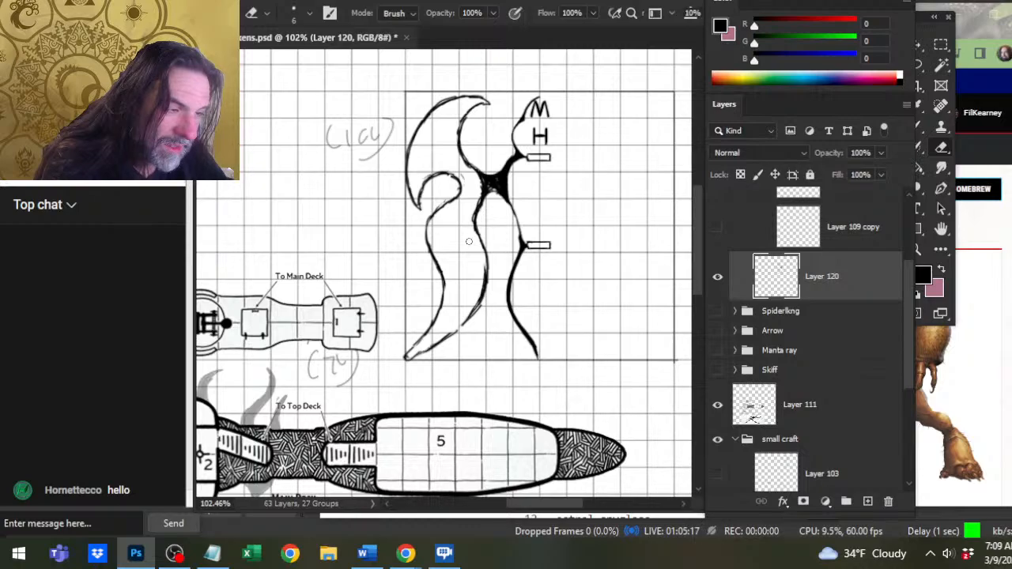
# Erase the lower wing's bottom edge near the tip and redraw it as a cleaner curve up to the inner edge.
pyautogui.moveTo(449, 340); pyautogui.dragTo(404, 360)
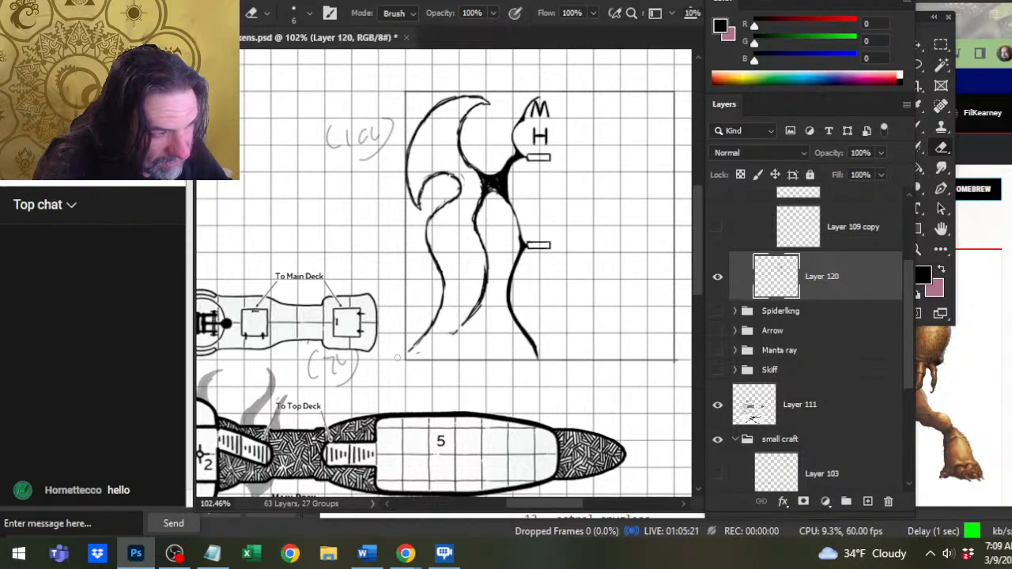
pyautogui.press('b')
pyautogui.moveTo(414, 358); pyautogui.dragTo(475, 311)
pyautogui.press('e')
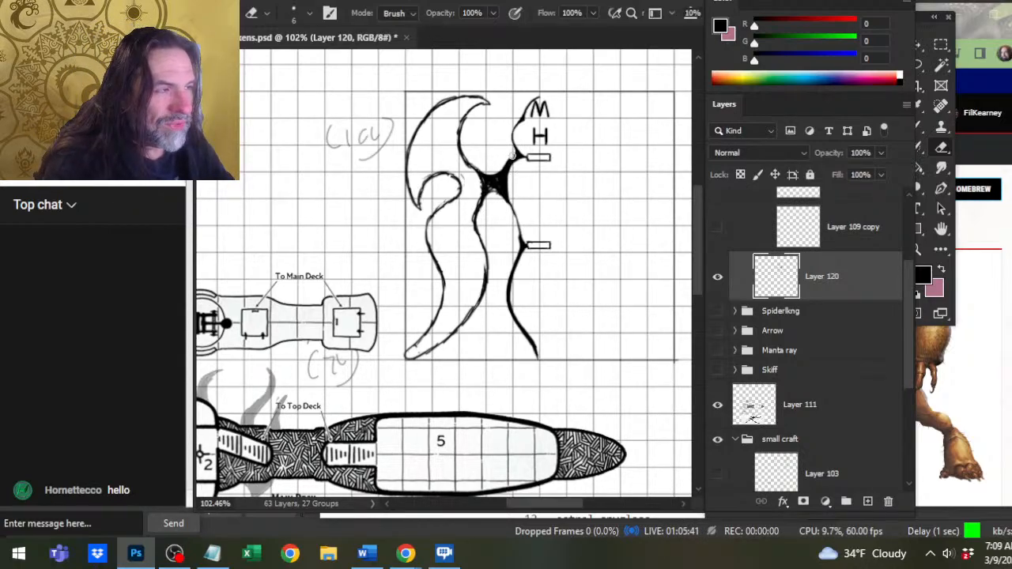
# Cut the black strut away from the hull and redraw the hull edge as a curve between the two small rectangles.
pyautogui.moveTo(513, 156)
pyautogui.mouseDown()
pyautogui.moveTo(502, 193)
pyautogui.moveTo(501, 167)
pyautogui.moveTo(511, 197)
pyautogui.mouseUp()
pyautogui.press('b')
pyautogui.press('e')
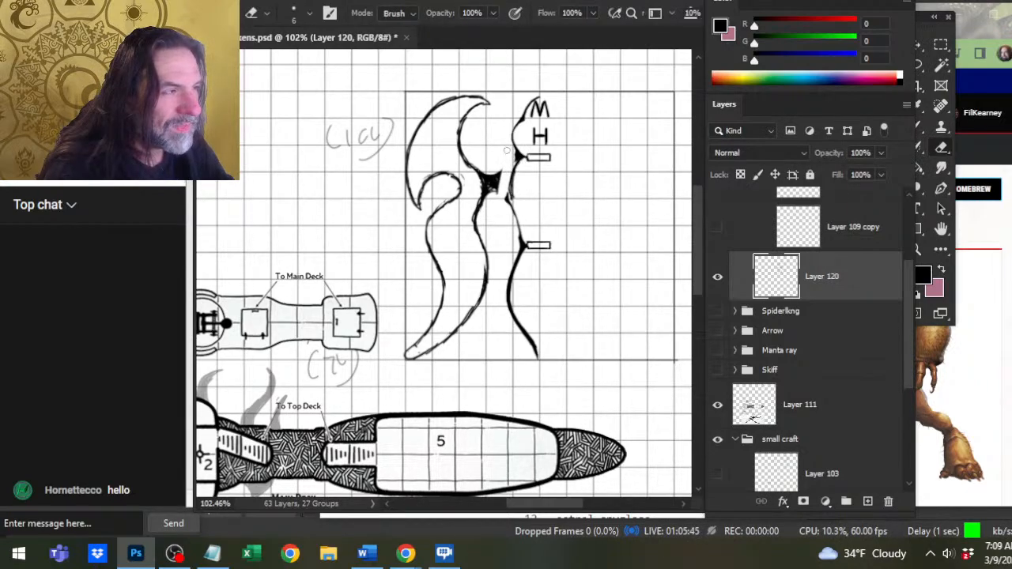
pyautogui.press('b')
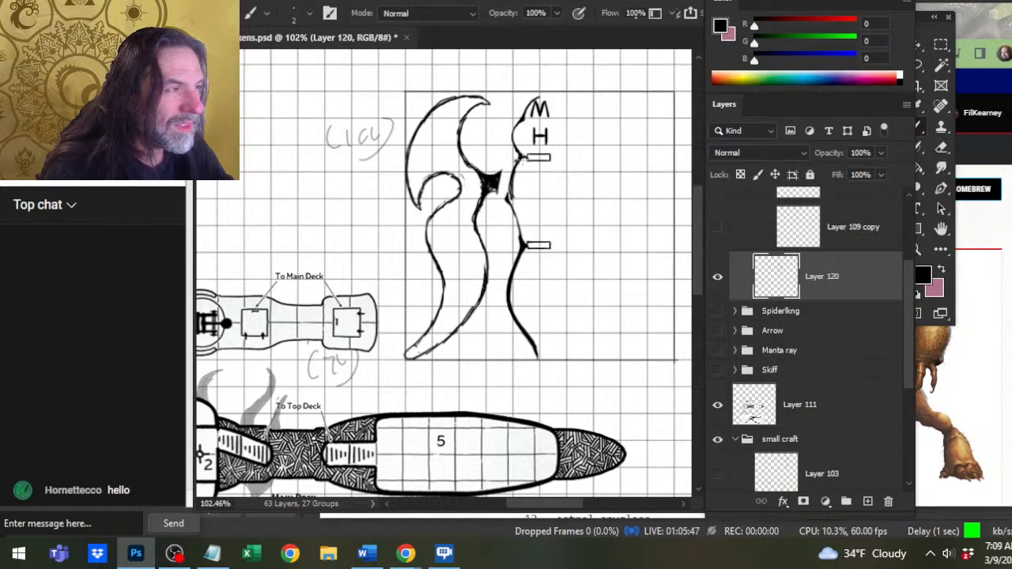
pyautogui.moveTo(519, 160); pyautogui.dragTo(515, 216)
pyautogui.press('e')
pyautogui.press('b')
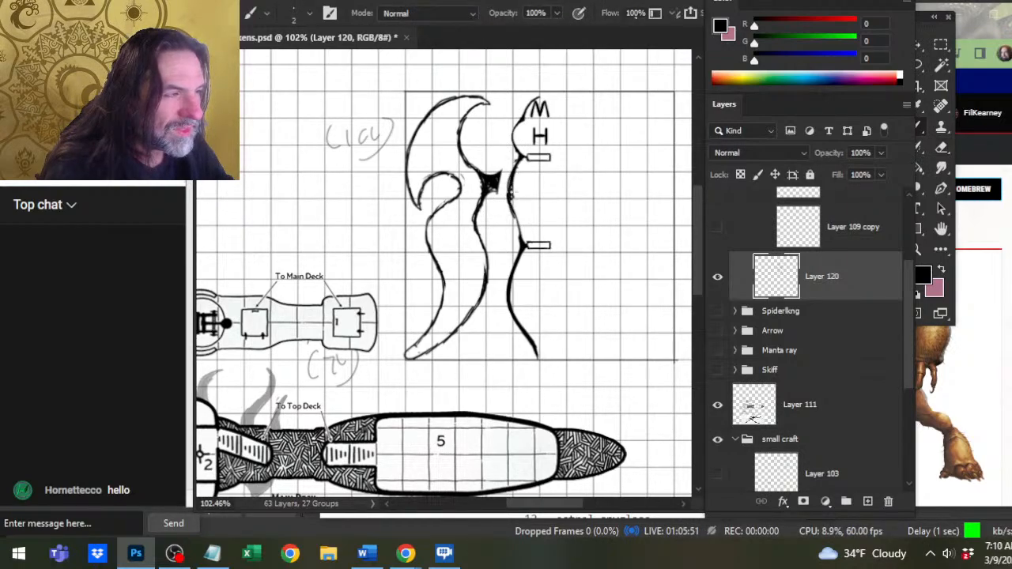
pyautogui.moveTo(512, 181); pyautogui.dragTo(523, 243)
# Smooth and thin the hull edge between the two small rectangles into an even line.
pyautogui.press('e')
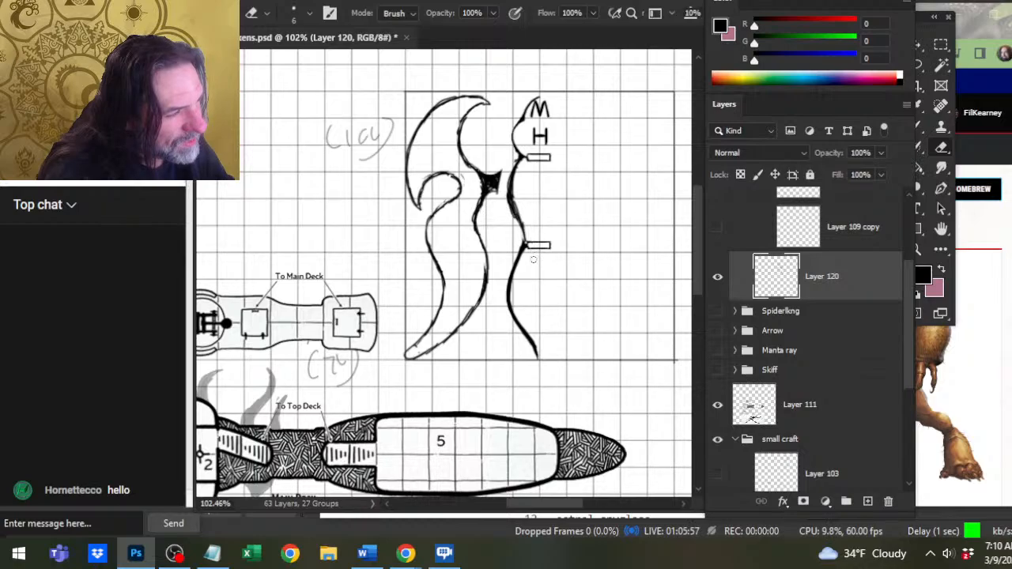
pyautogui.press('b')
pyautogui.moveTo(513, 203); pyautogui.dragTo(523, 228)
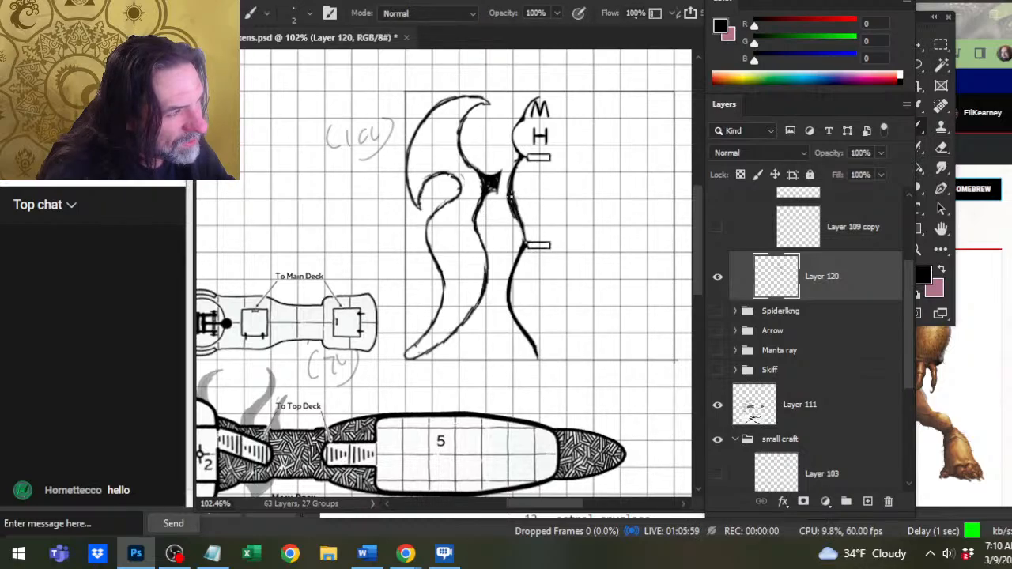
pyautogui.press('e')
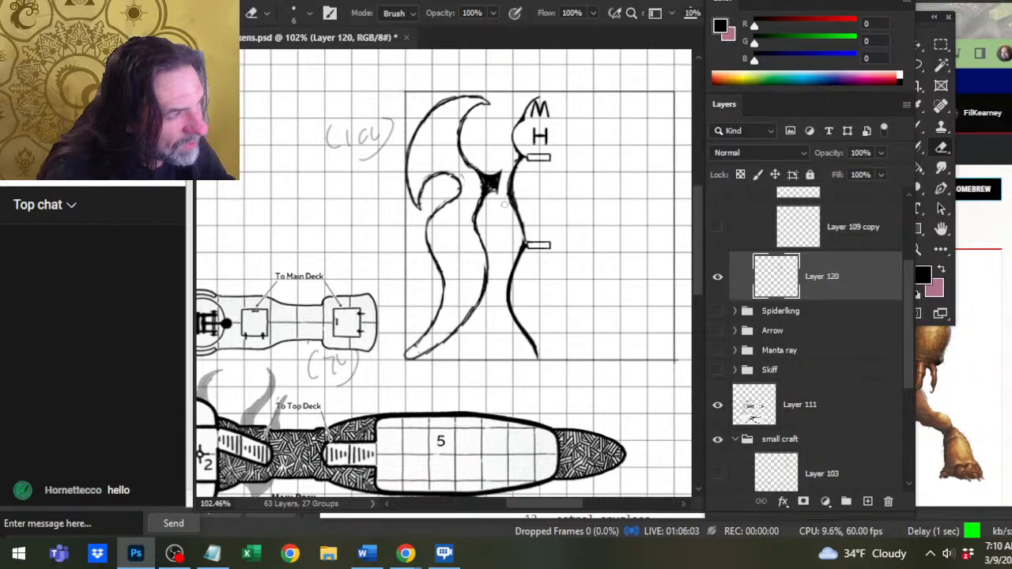
pyautogui.moveTo(508, 204); pyautogui.dragTo(514, 162)
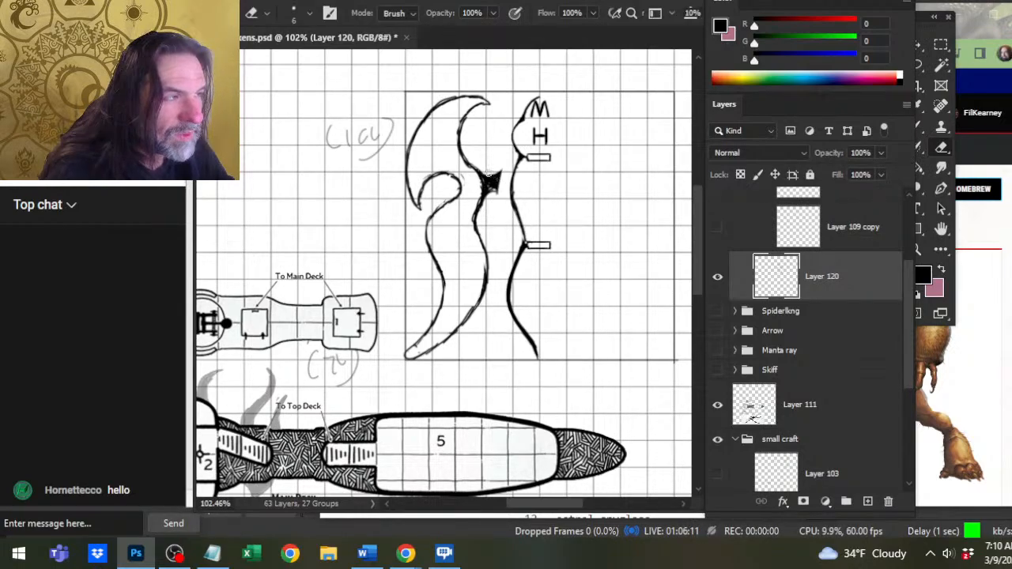
# Trim the top of the black strut and extend the upper wing's inner curve across to the hull.
pyautogui.moveTo(488, 174)
pyautogui.mouseDown()
pyautogui.moveTo(510, 172)
pyautogui.moveTo(496, 184)
pyautogui.moveTo(474, 165)
pyautogui.moveTo(481, 172)
pyautogui.mouseUp()
pyautogui.press('b')
pyautogui.press('e')
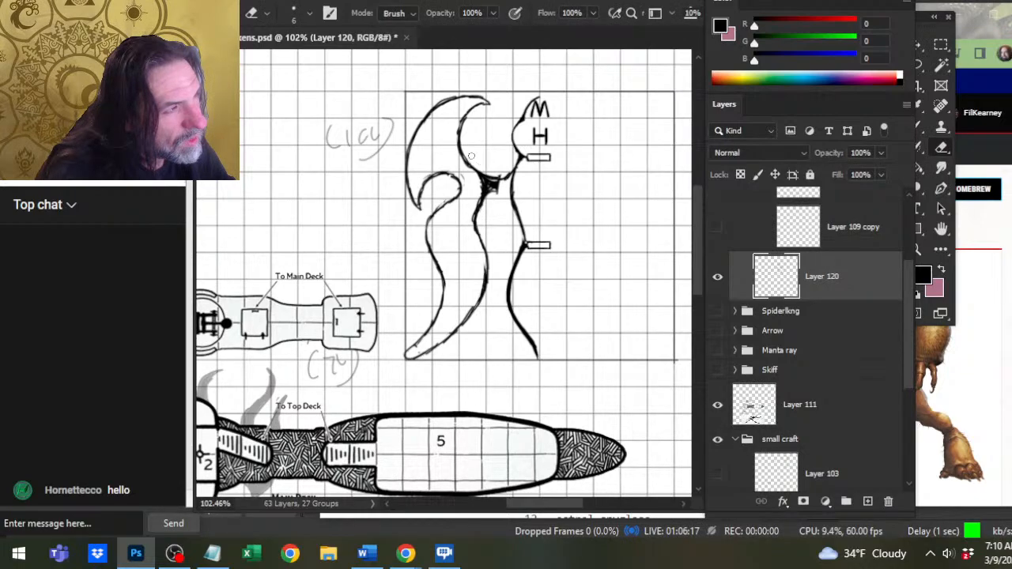
# Erase the black strut fill and the top of the lower wing's inner edge beneath the upper wing's curve.
pyautogui.press('b')
pyautogui.press('e')
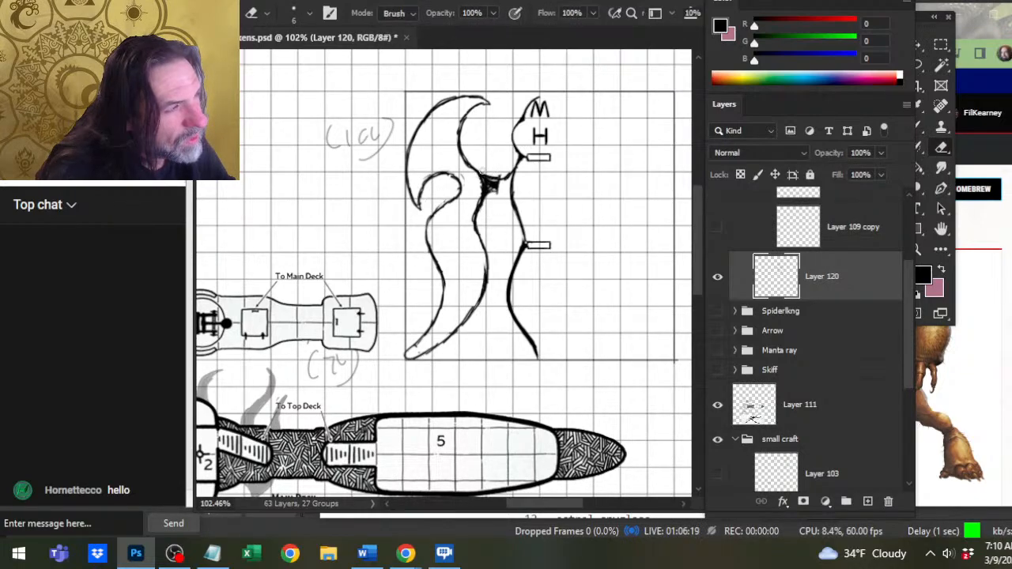
pyautogui.press('b')
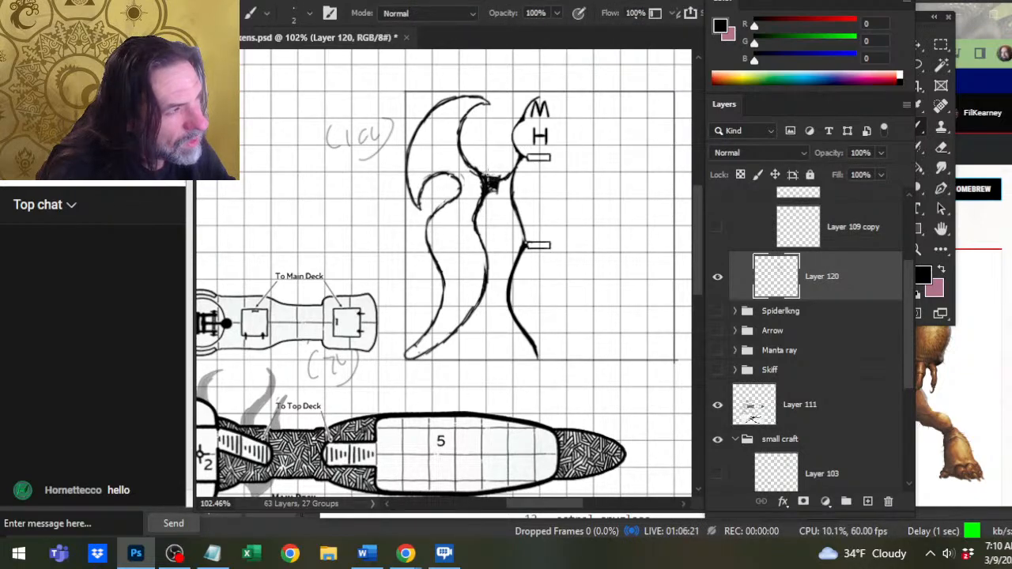
pyautogui.press('e')
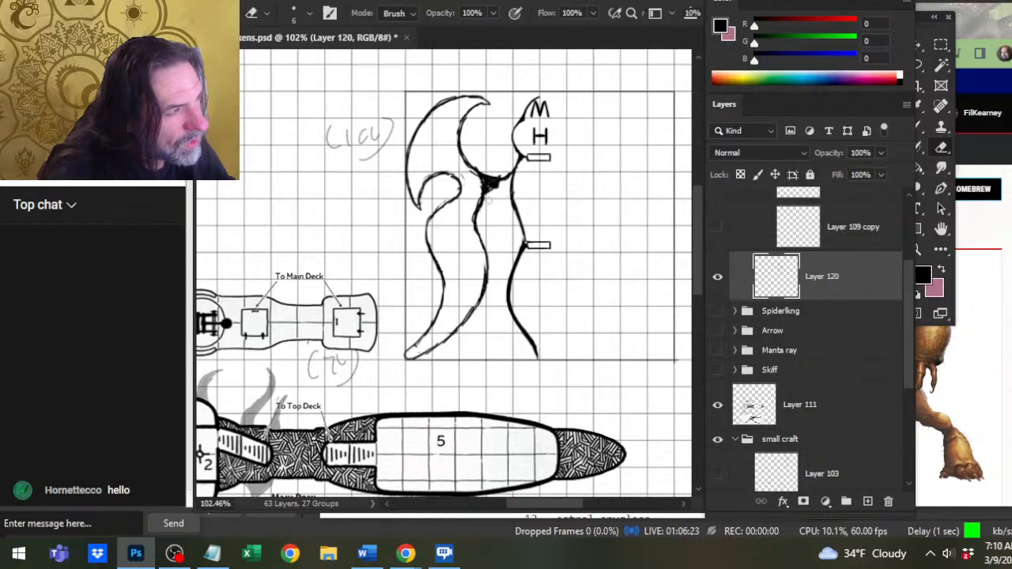
pyautogui.moveTo(480, 191); pyautogui.dragTo(474, 229)
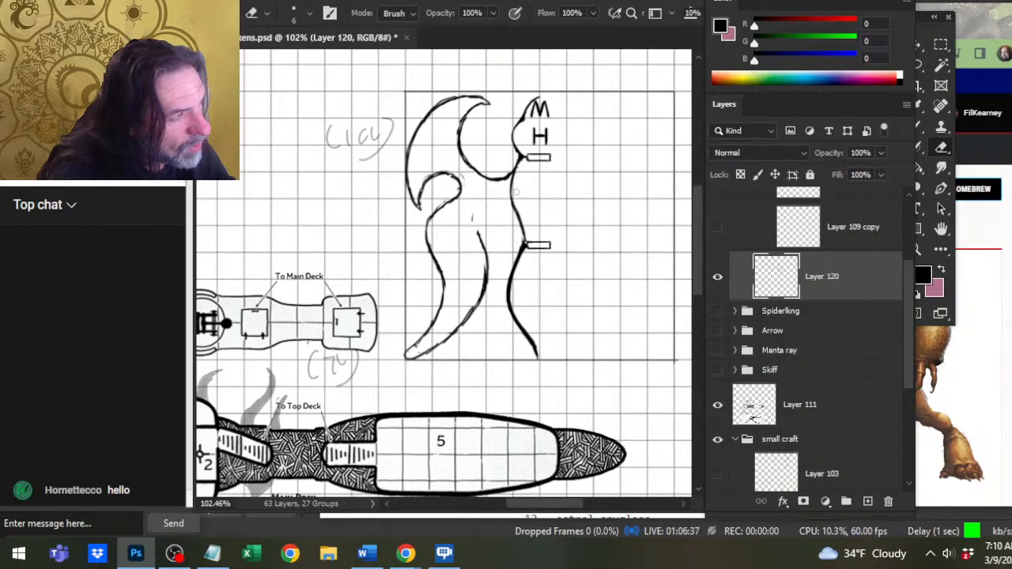
# Redraw the hull edge between the two small rectangles as a heavier, smoother line.
pyautogui.press('b')
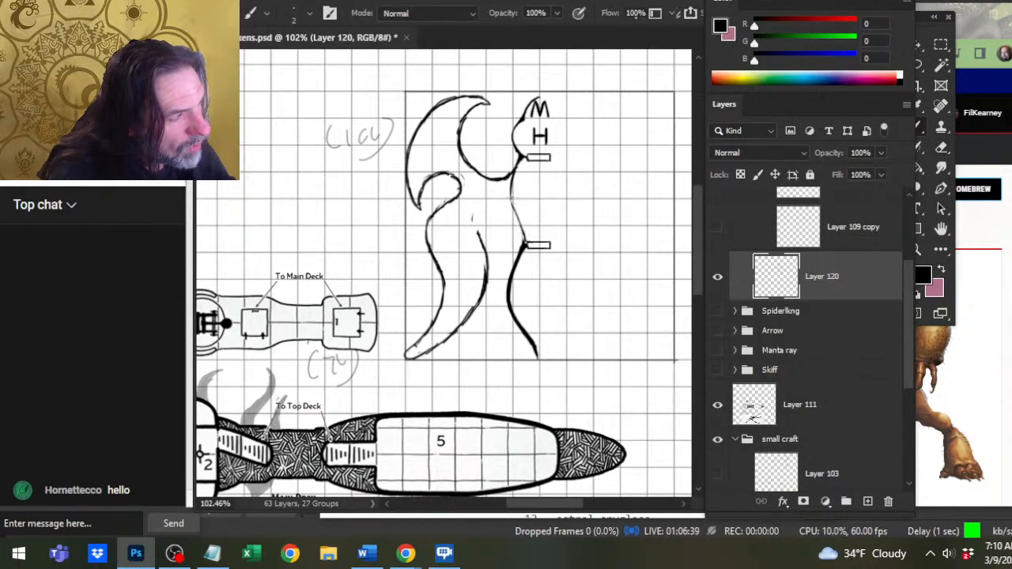
pyautogui.moveTo(508, 196); pyautogui.dragTo(517, 225)
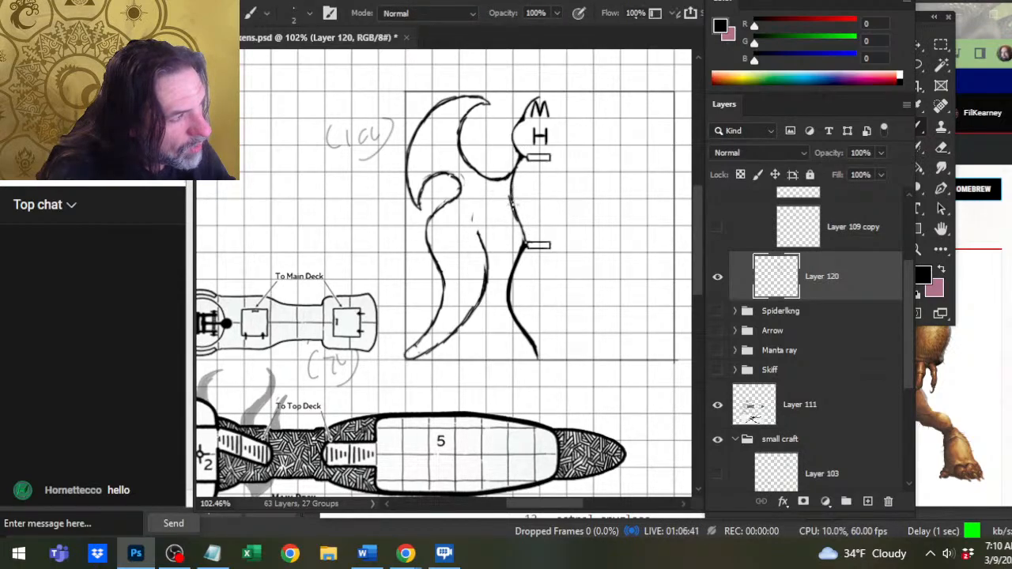
pyautogui.press('e')
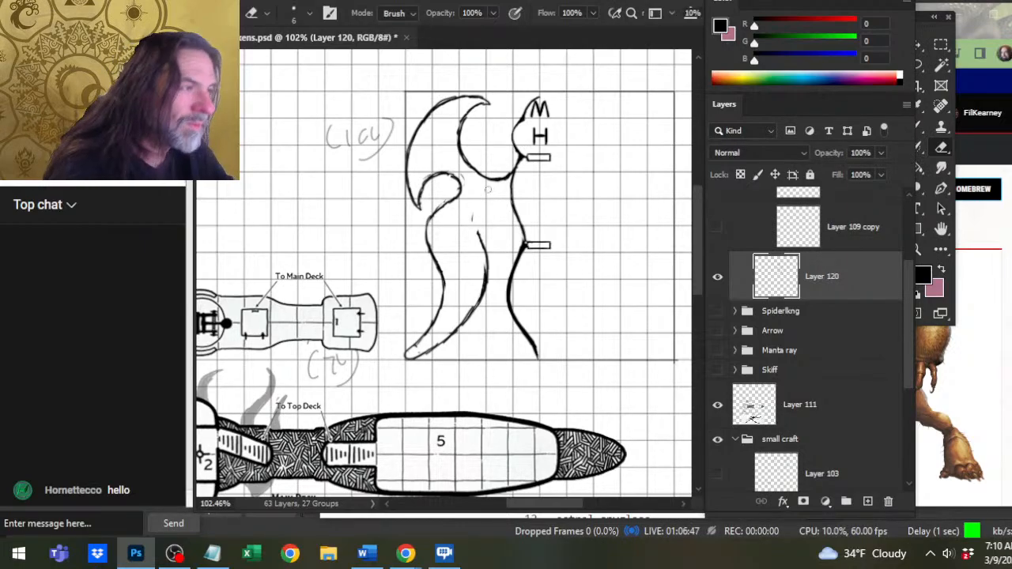
# Draw a new inner edge for the lower wing closer to the hull and erase the old one.
pyautogui.press('b')
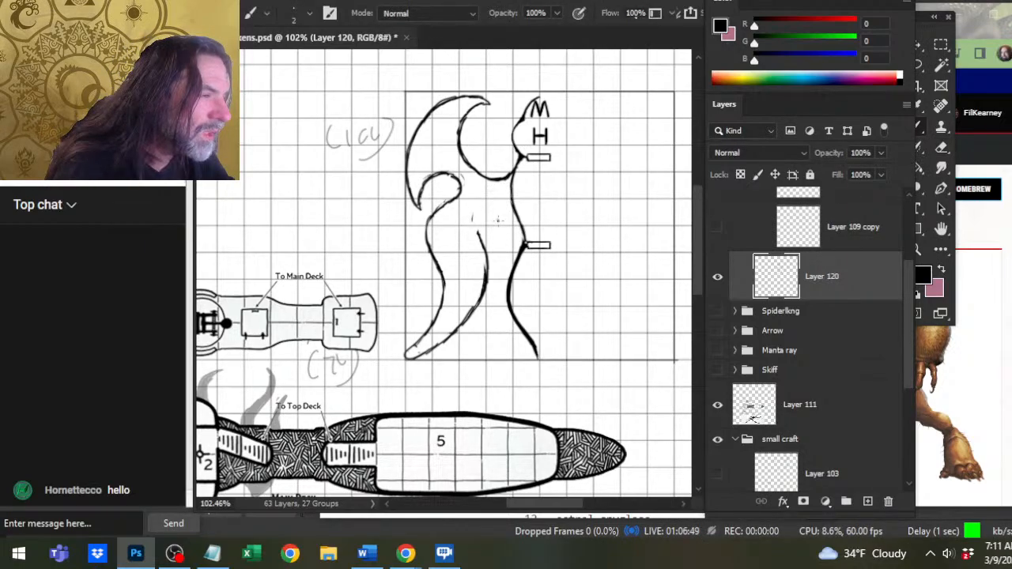
pyautogui.moveTo(498, 220)
pyautogui.mouseDown()
pyautogui.moveTo(496, 258)
pyautogui.moveTo(503, 237)
pyautogui.moveTo(498, 247)
pyautogui.moveTo(495, 231)
pyautogui.moveTo(498, 291)
pyautogui.moveTo(452, 340)
pyautogui.mouseUp()
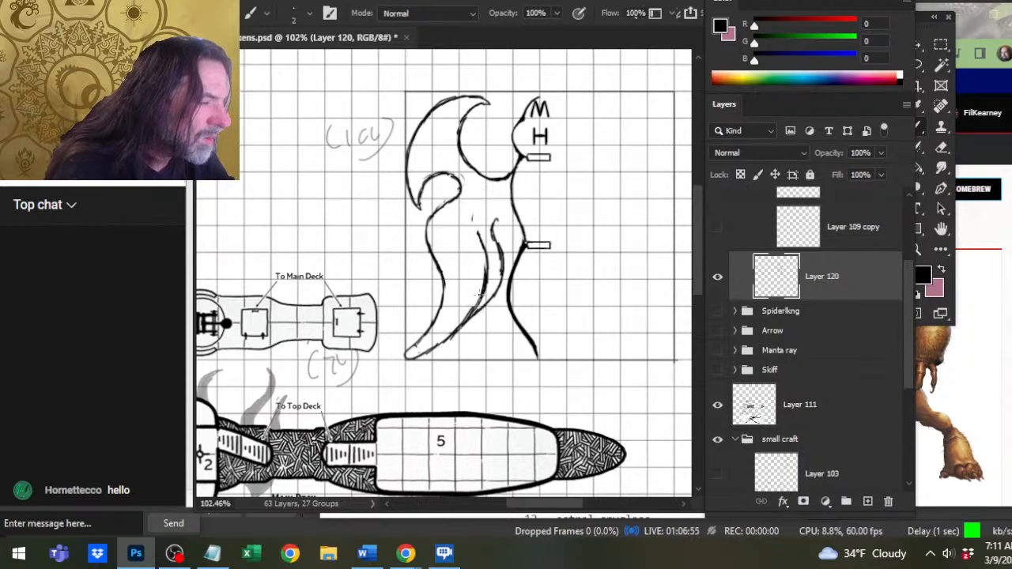
pyautogui.press('e')
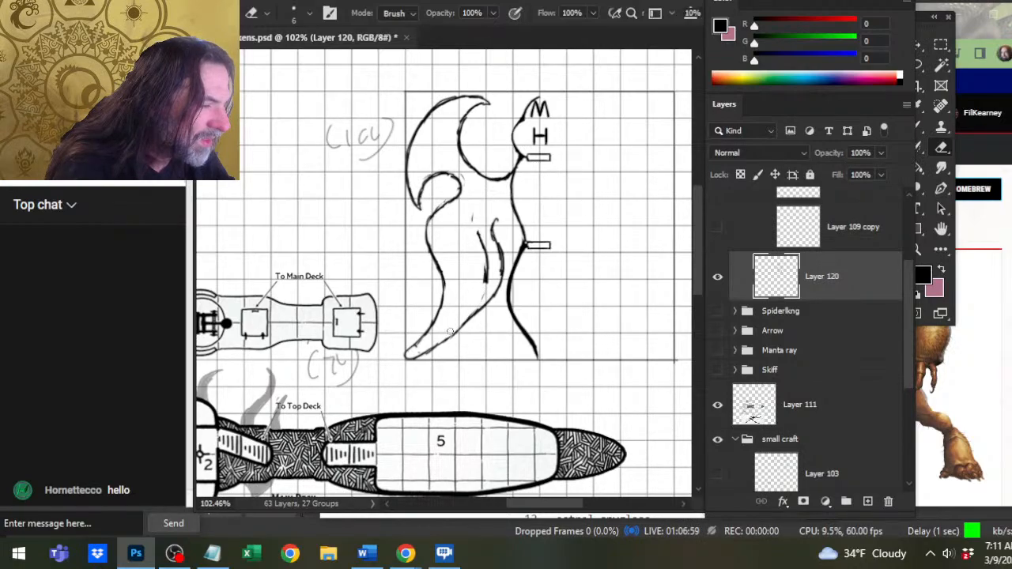
pyautogui.press('b')
pyautogui.moveTo(481, 308)
pyautogui.mouseDown()
pyautogui.moveTo(452, 337)
pyautogui.moveTo(495, 291)
pyautogui.moveTo(486, 263)
pyautogui.mouseUp()
pyautogui.press('e')
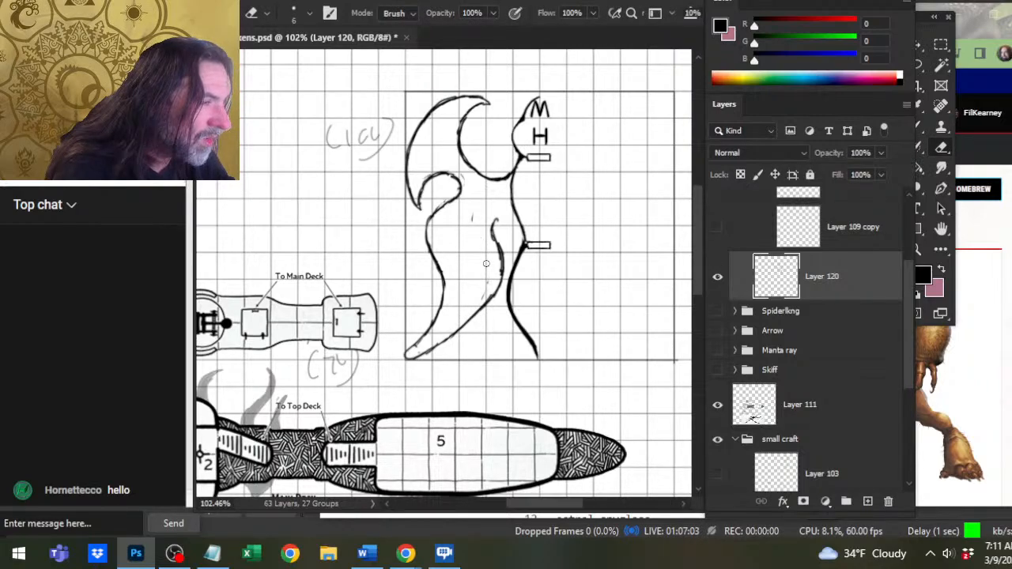
# Erase the stray mark inside the wing and round the top of the new inner edge over to the hull.
pyautogui.click(472, 217)
pyautogui.press('b')
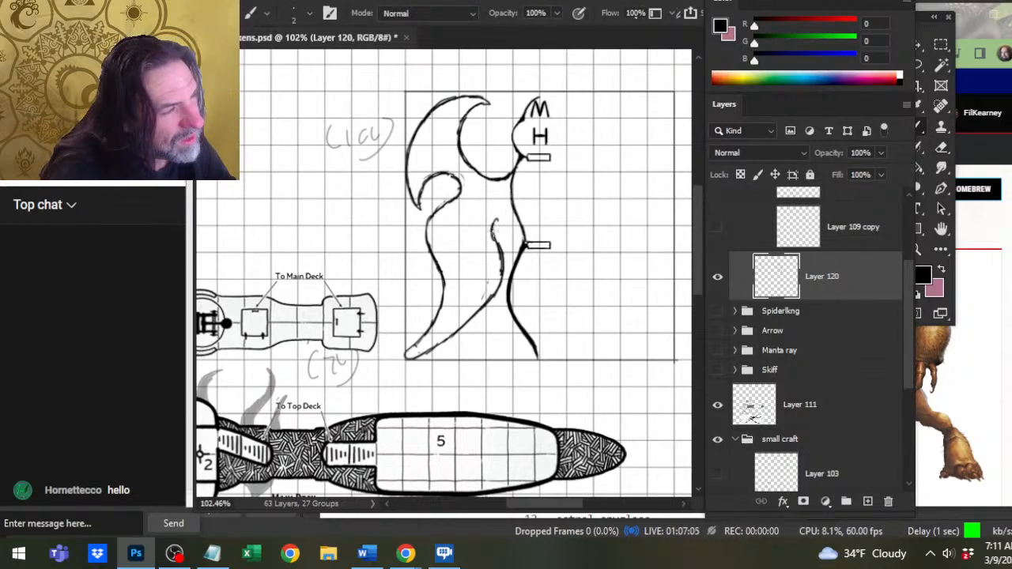
pyautogui.moveTo(493, 237)
pyautogui.mouseDown()
pyautogui.moveTo(501, 209)
pyautogui.moveTo(492, 215)
pyautogui.moveTo(511, 204)
pyautogui.mouseUp()
pyautogui.press('e')
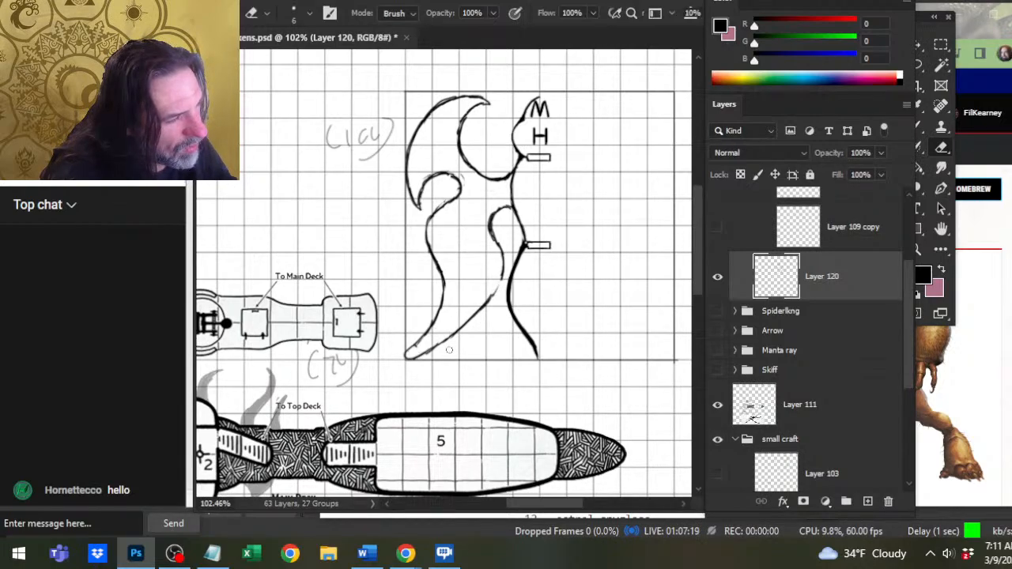
# Reshape the lower wing's tip and redraw the lower part of its inner edge as a more concave curve.
pyautogui.moveTo(405, 357)
pyautogui.mouseDown()
pyautogui.moveTo(412, 344)
pyautogui.moveTo(428, 350)
pyautogui.moveTo(414, 358)
pyautogui.mouseUp()
pyautogui.press('b')
pyautogui.press('e')
pyautogui.moveTo(456, 333)
pyautogui.mouseDown()
pyautogui.moveTo(419, 353)
pyautogui.moveTo(501, 285)
pyautogui.mouseUp()
pyautogui.press('b')
pyautogui.press('e')
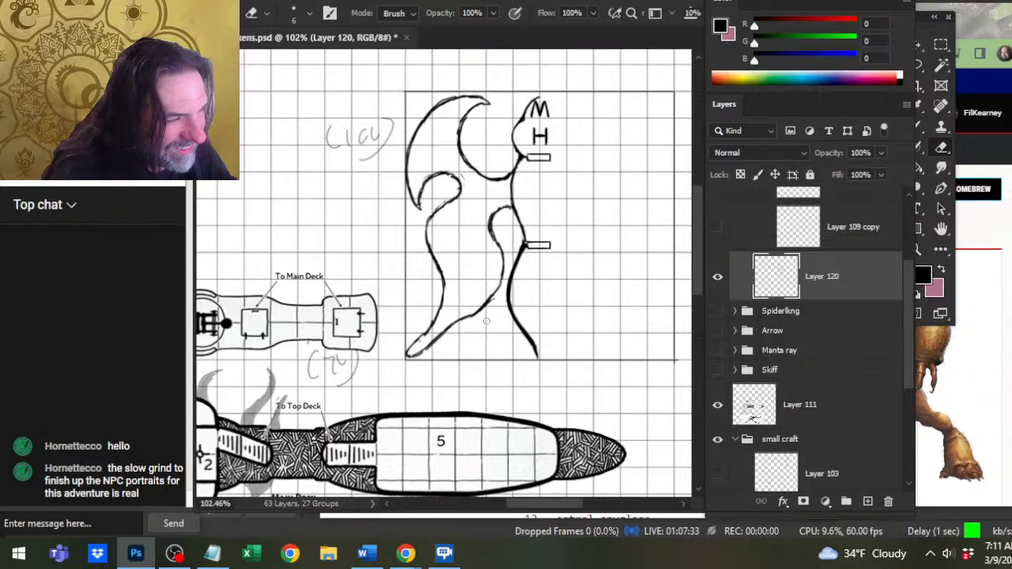
# Smooth the bend in the lower wing's inner edge and clean up the line down to the tip.
pyautogui.moveTo(466, 313); pyautogui.dragTo(494, 291)
pyautogui.press('b')
pyautogui.press('e')
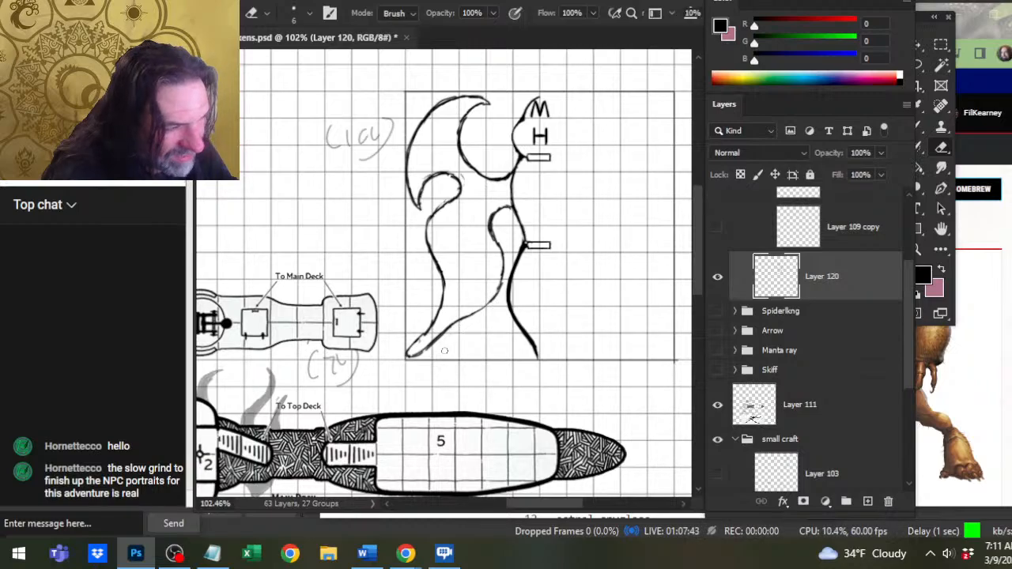
pyautogui.moveTo(423, 353); pyautogui.dragTo(440, 339)
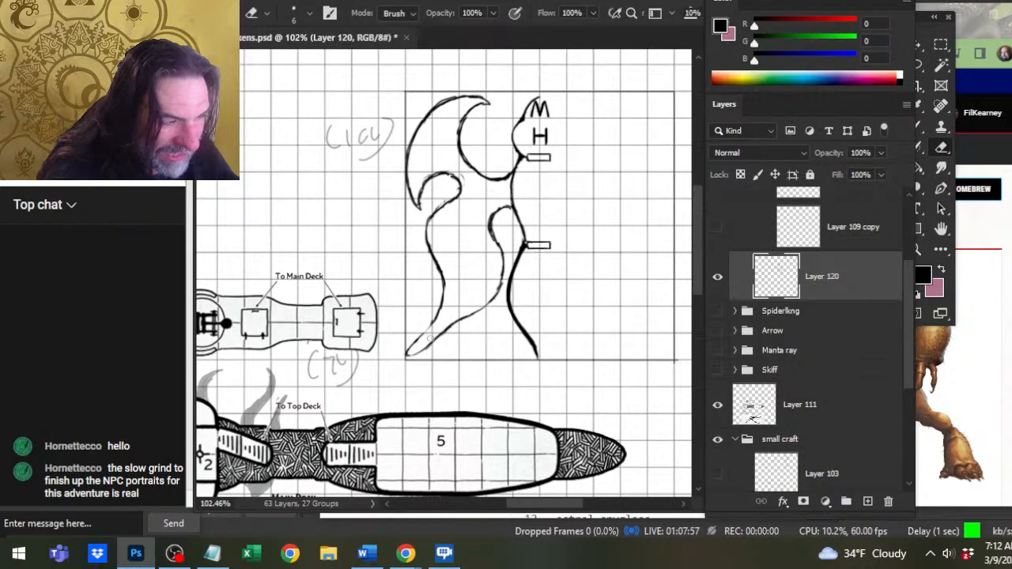
# Thicken and smooth the lower wing's outer edge where it runs down to the tip.
pyautogui.press('b')
pyautogui.moveTo(440, 311); pyautogui.dragTo(409, 346)
pyautogui.moveTo(436, 318)
pyautogui.mouseDown()
pyautogui.moveTo(409, 348)
pyautogui.moveTo(430, 318)
pyautogui.mouseUp()
pyautogui.press('e')
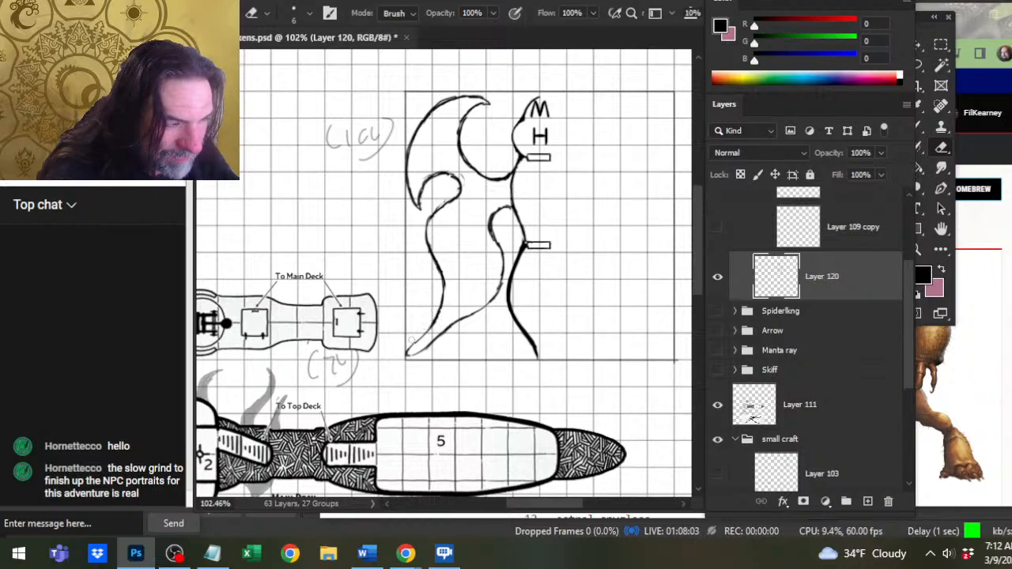
# Touch up the lower wing's tip and redraw its outer edge as a deeper, more outward-bulging S-curve up to the rounded top.
pyautogui.press('b')
pyautogui.moveTo(417, 343)
pyautogui.mouseDown()
pyautogui.moveTo(405, 357)
pyautogui.moveTo(427, 346)
pyautogui.mouseUp()
pyautogui.press('e')
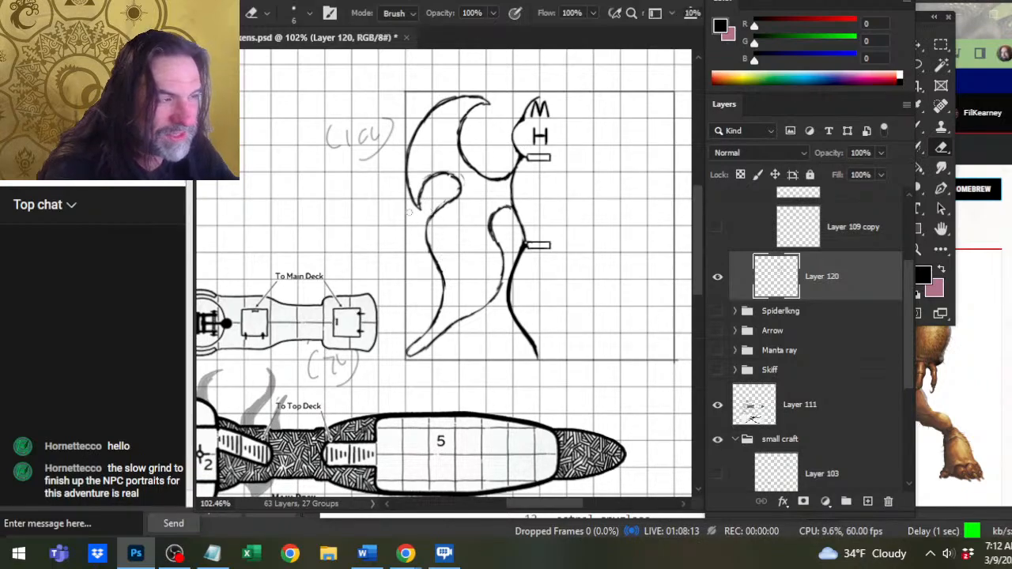
pyautogui.moveTo(431, 252)
pyautogui.mouseDown()
pyautogui.moveTo(452, 201)
pyautogui.moveTo(433, 258)
pyautogui.moveTo(444, 292)
pyautogui.mouseUp()
pyautogui.press('b')
pyautogui.moveTo(448, 174)
pyautogui.mouseDown()
pyautogui.moveTo(461, 207)
pyautogui.moveTo(427, 256)
pyautogui.moveTo(427, 340)
pyautogui.mouseUp()
pyautogui.press('e')
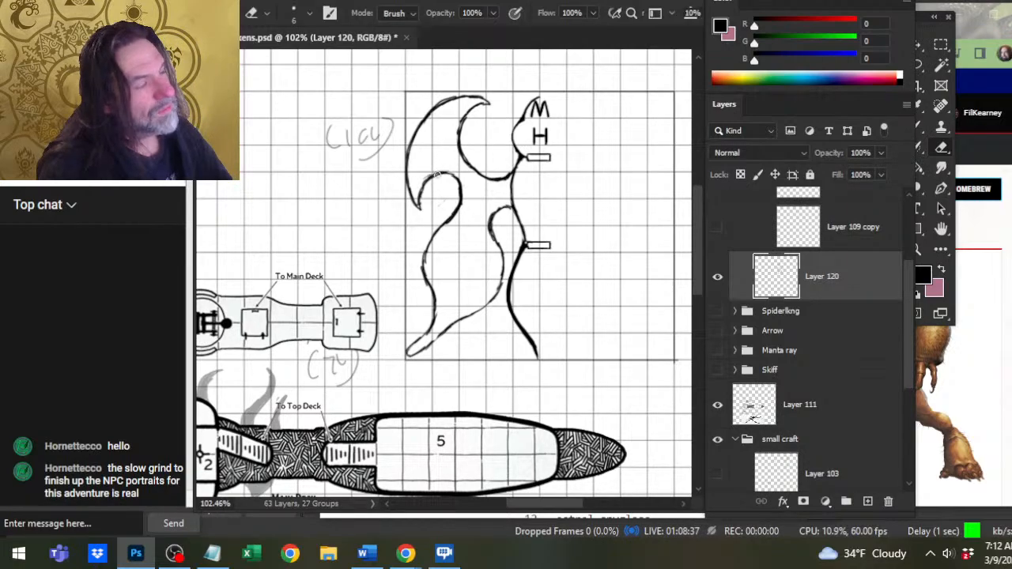
# Extend the upper wing's tip into a small downward hook and redraw its inner edge to curve into the hook.
pyautogui.press('b')
pyautogui.moveTo(461, 139)
pyautogui.mouseDown()
pyautogui.moveTo(498, 108)
pyautogui.moveTo(490, 98)
pyautogui.moveTo(464, 97)
pyautogui.moveTo(458, 150)
pyautogui.mouseUp()
pyautogui.press('e')
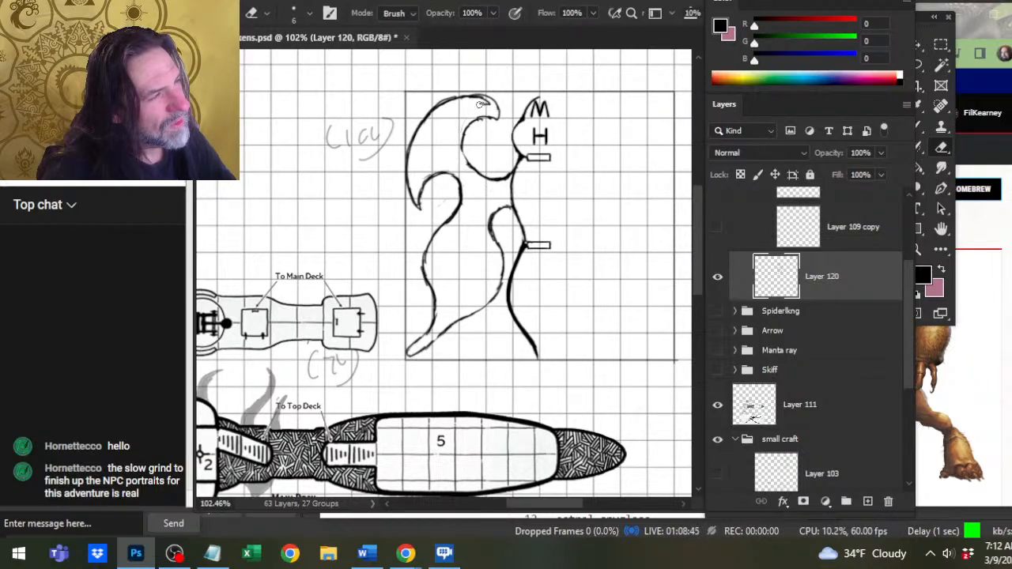
pyautogui.press('b')
pyautogui.moveTo(464, 141); pyautogui.dragTo(478, 166)
pyautogui.press('e')
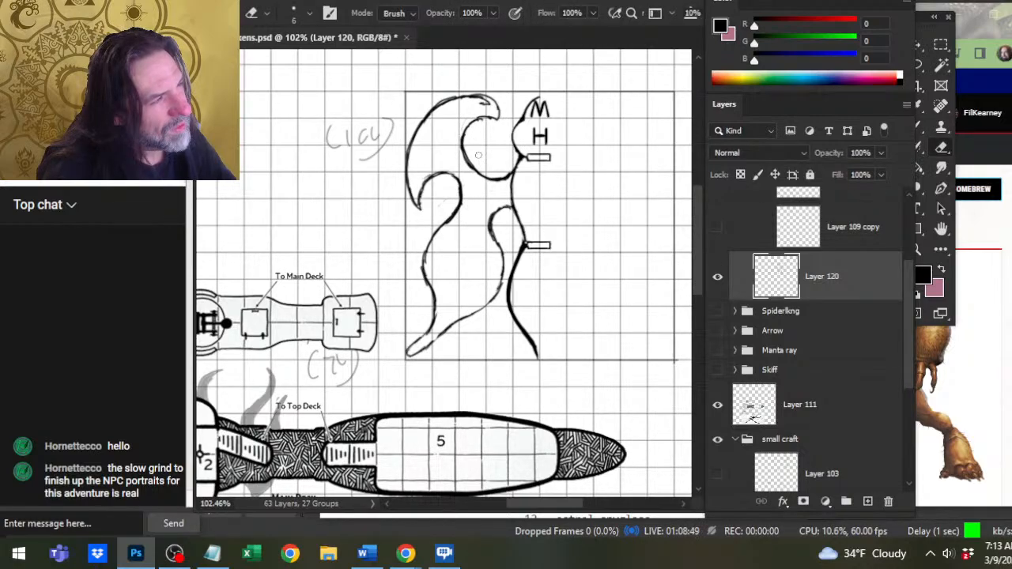
# Erase the rough line along the upper wing's outer edge and redraw it as a smooth arc.
pyautogui.moveTo(455, 100)
pyautogui.mouseDown()
pyautogui.moveTo(495, 94)
pyautogui.moveTo(456, 88)
pyautogui.moveTo(415, 128)
pyautogui.moveTo(437, 108)
pyautogui.mouseUp()
pyautogui.press('b')
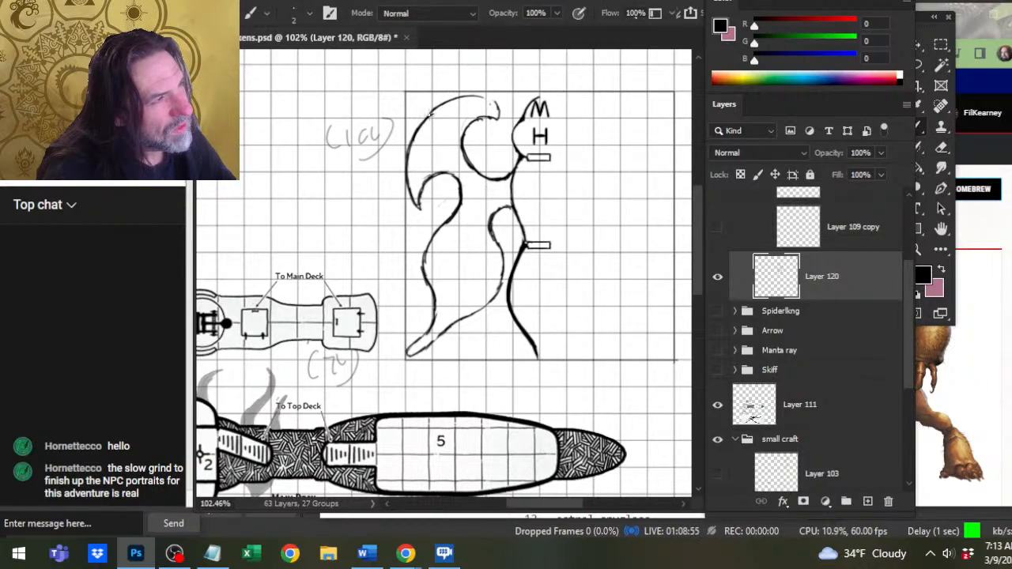
pyautogui.moveTo(409, 150)
pyautogui.mouseDown()
pyautogui.moveTo(448, 106)
pyautogui.moveTo(436, 107)
pyautogui.moveTo(474, 101)
pyautogui.moveTo(445, 106)
pyautogui.mouseUp()
pyautogui.press('e')
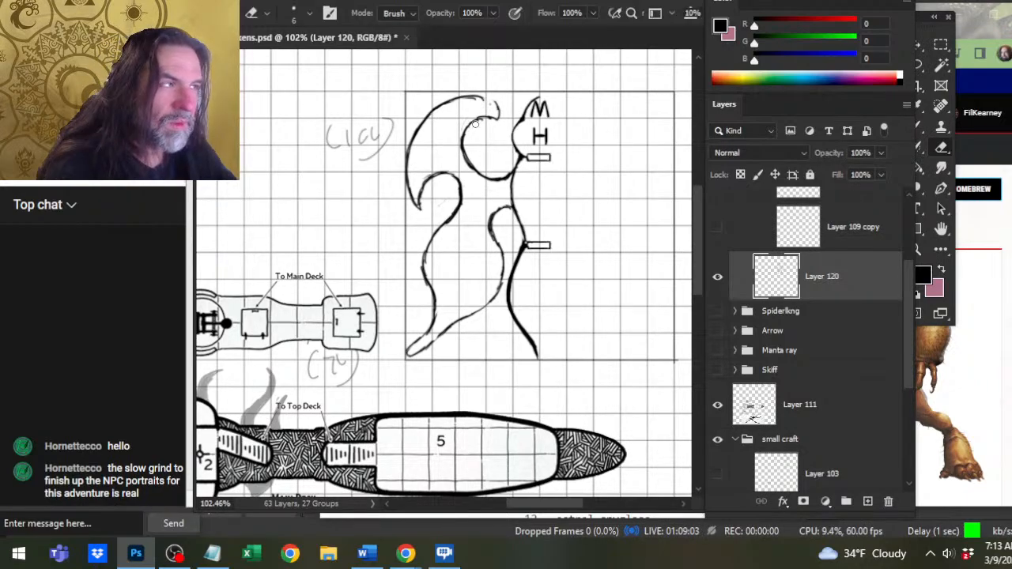
# Erase the hooked end of the upper wing and redraw it as a tapered point joined to the inner edge.
pyautogui.moveTo(496, 101)
pyautogui.mouseDown()
pyautogui.moveTo(486, 131)
pyautogui.moveTo(470, 132)
pyautogui.moveTo(501, 120)
pyautogui.mouseUp()
pyautogui.press('b')
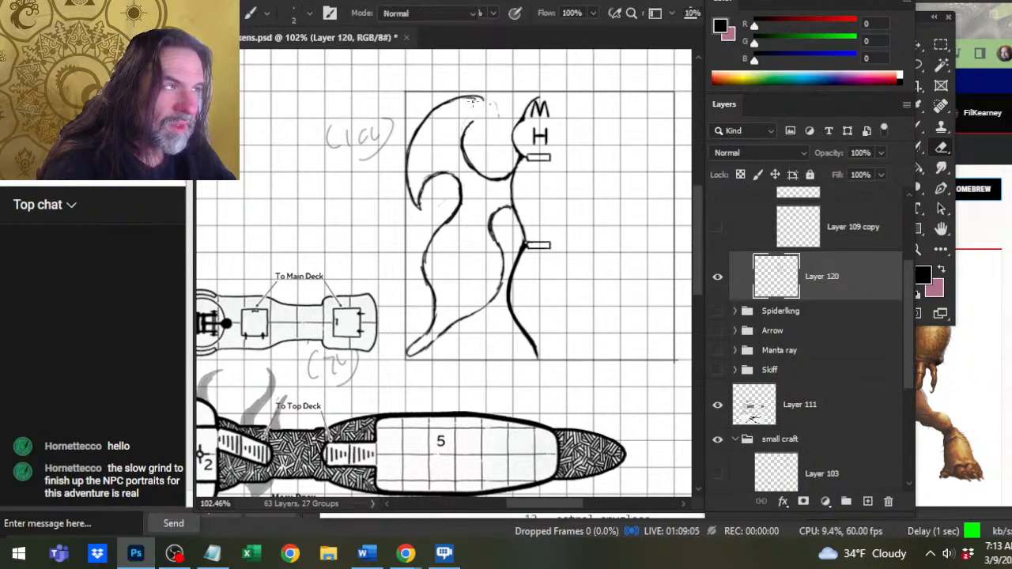
pyautogui.press('e')
pyautogui.press('b')
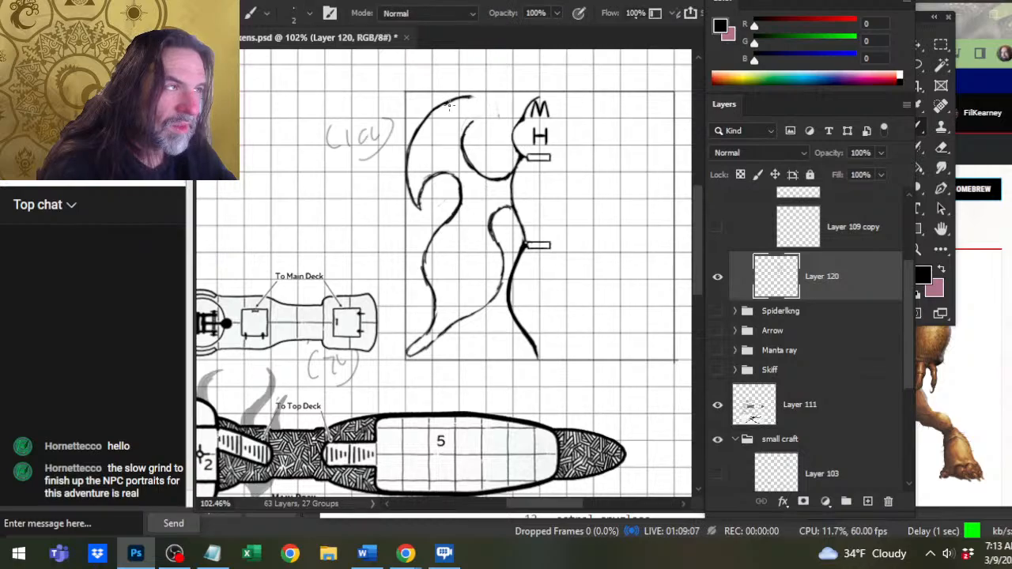
pyautogui.moveTo(448, 101)
pyautogui.mouseDown()
pyautogui.moveTo(482, 95)
pyautogui.moveTo(490, 99)
pyautogui.moveTo(481, 114)
pyautogui.moveTo(493, 110)
pyautogui.mouseUp()
pyautogui.press('e')
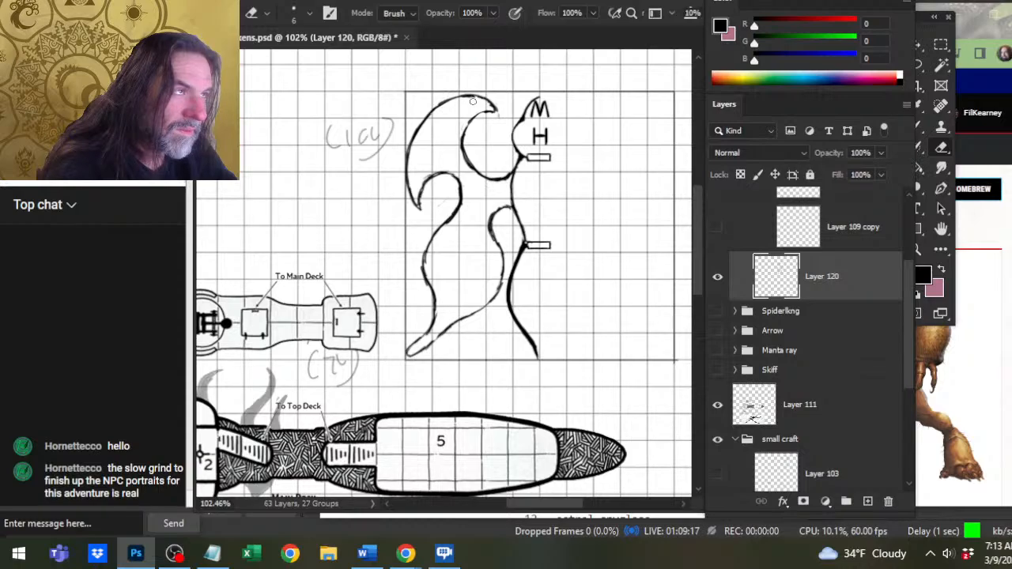
# Try to rework the upper wing's inner edge up to the tip, and undo the last strokes.
pyautogui.moveTo(472, 102)
pyautogui.mouseDown()
pyautogui.moveTo(431, 122)
pyautogui.moveTo(453, 99)
pyautogui.moveTo(425, 120)
pyautogui.moveTo(476, 97)
pyautogui.moveTo(463, 150)
pyautogui.mouseUp()
pyautogui.press('b')
pyautogui.press('e')
pyautogui.press('b')
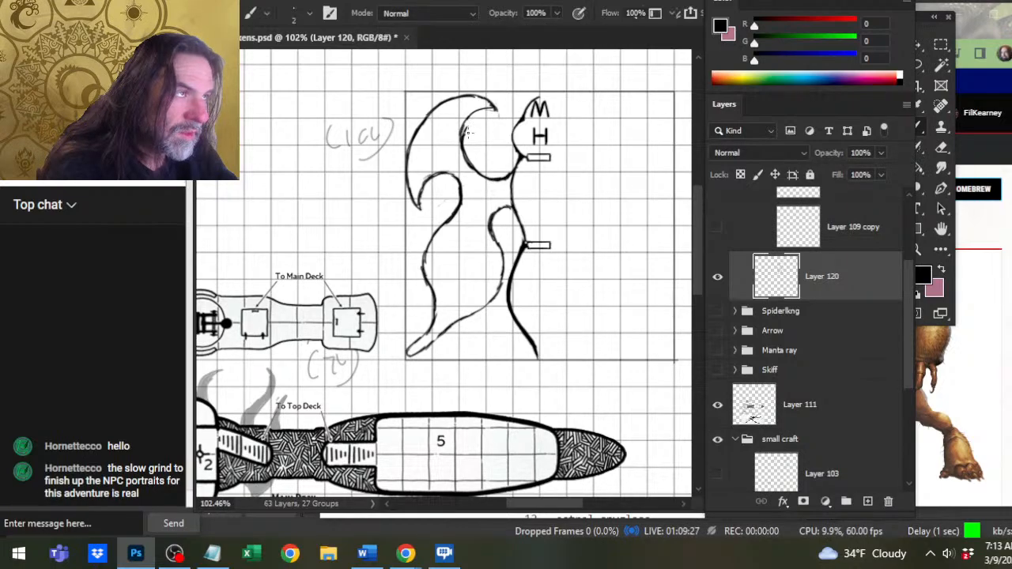
pyautogui.hotkey('ctrl', 'z')
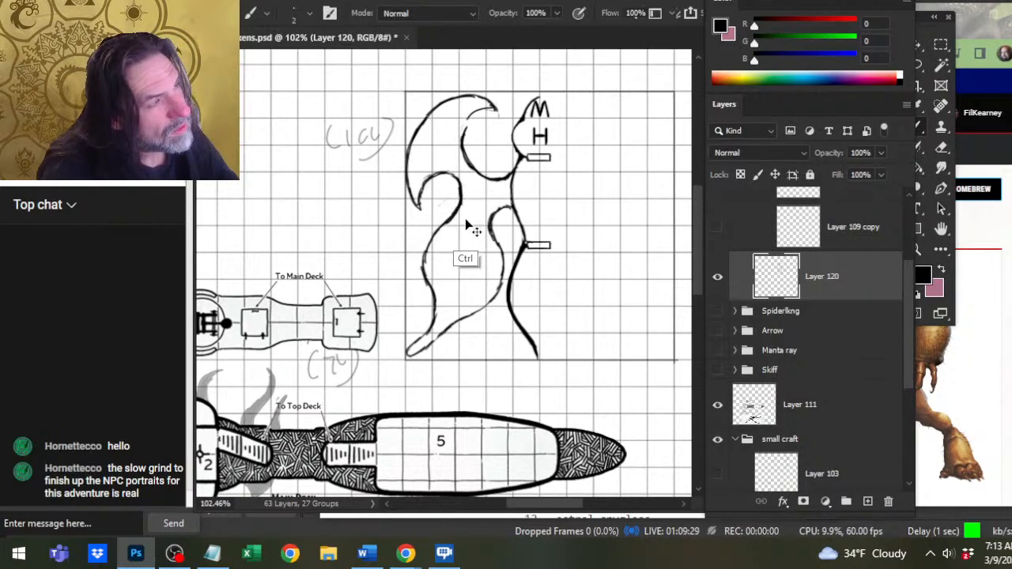
pyautogui.hotkey('ctrl', 'z')
# Redraw the top of the upper wing's inner edge as a short curve into the tip.
pyautogui.moveTo(472, 125)
pyautogui.mouseDown()
pyautogui.moveTo(464, 134)
pyautogui.moveTo(492, 115)
pyautogui.mouseUp()
pyautogui.press('e')
pyautogui.press('b')
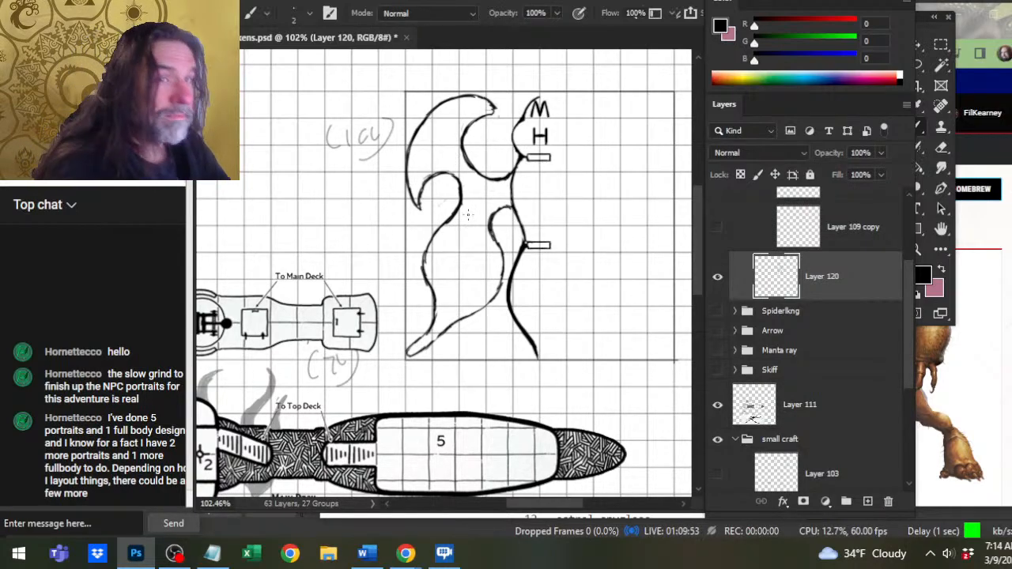
# Erase the underside of the upper wing's tip and thin the outer line leading to it.
pyautogui.press('e')
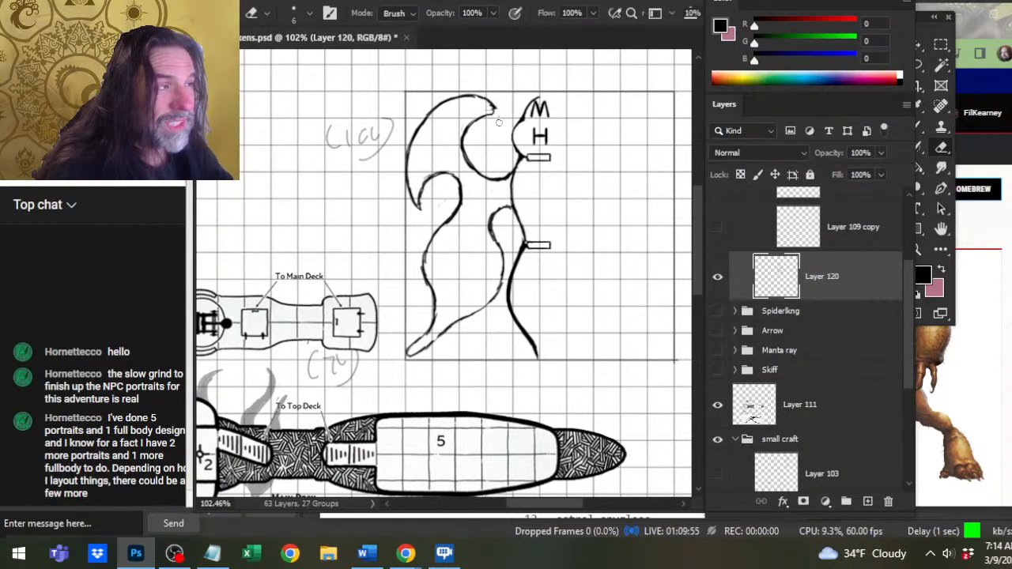
pyautogui.moveTo(484, 116)
pyautogui.mouseDown()
pyautogui.moveTo(495, 108)
pyautogui.moveTo(484, 98)
pyautogui.moveTo(490, 105)
pyautogui.mouseUp()
pyautogui.press('b')
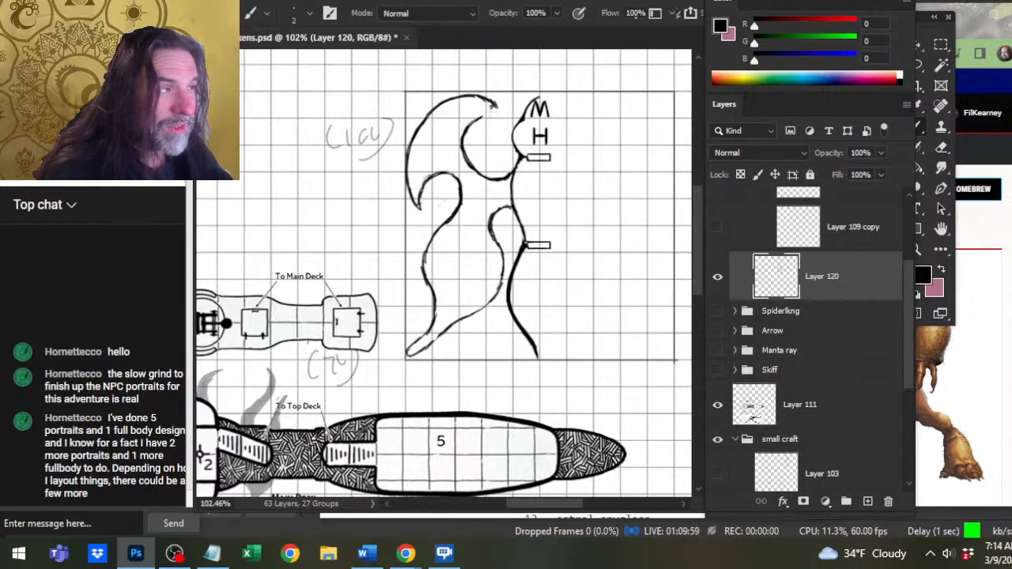
pyautogui.press('e')
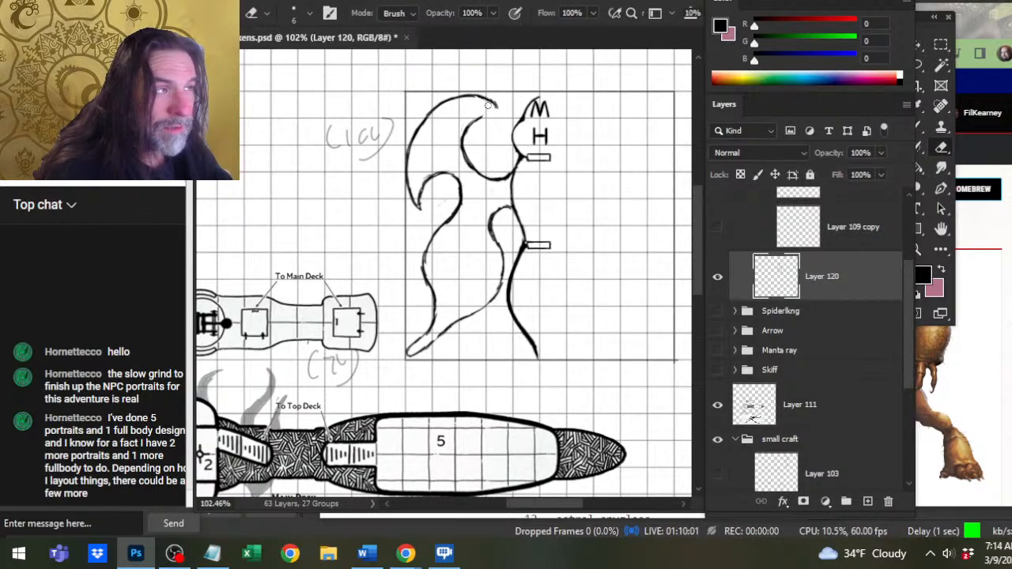
pyautogui.moveTo(487, 101); pyautogui.dragTo(471, 96)
pyautogui.press('b')
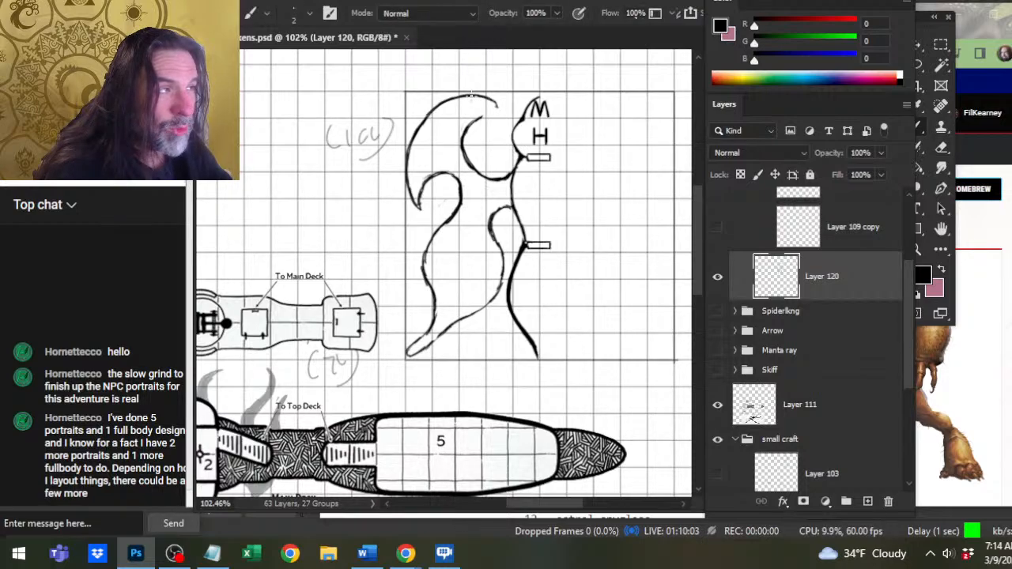
# Trim the top of the upper wing's inner edge and redraw it as a smooth curve ending in a sharp tip.
pyautogui.press('e')
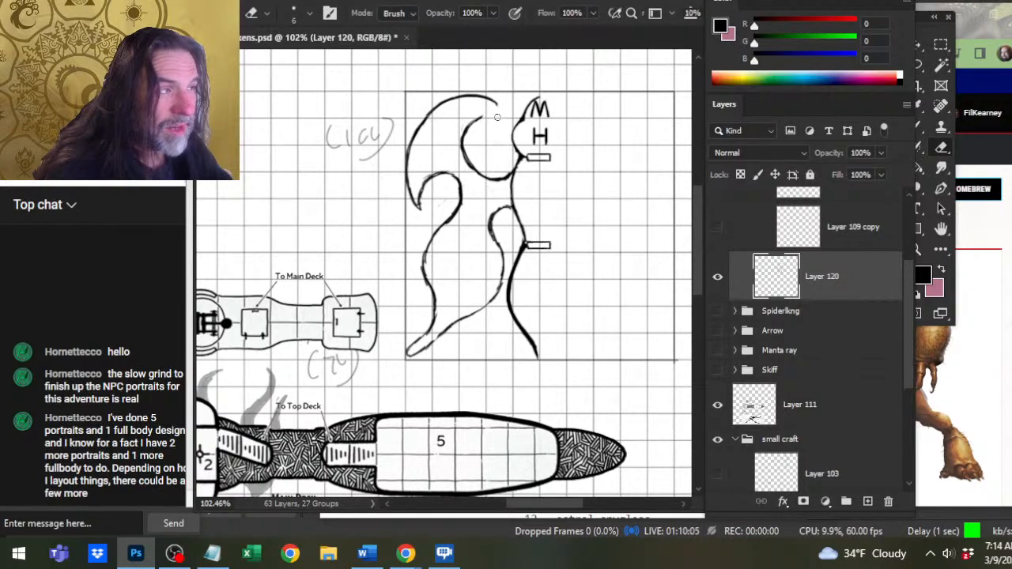
pyautogui.moveTo(475, 120)
pyautogui.mouseDown()
pyautogui.moveTo(468, 130)
pyautogui.moveTo(476, 120)
pyautogui.mouseUp()
pyautogui.press('b')
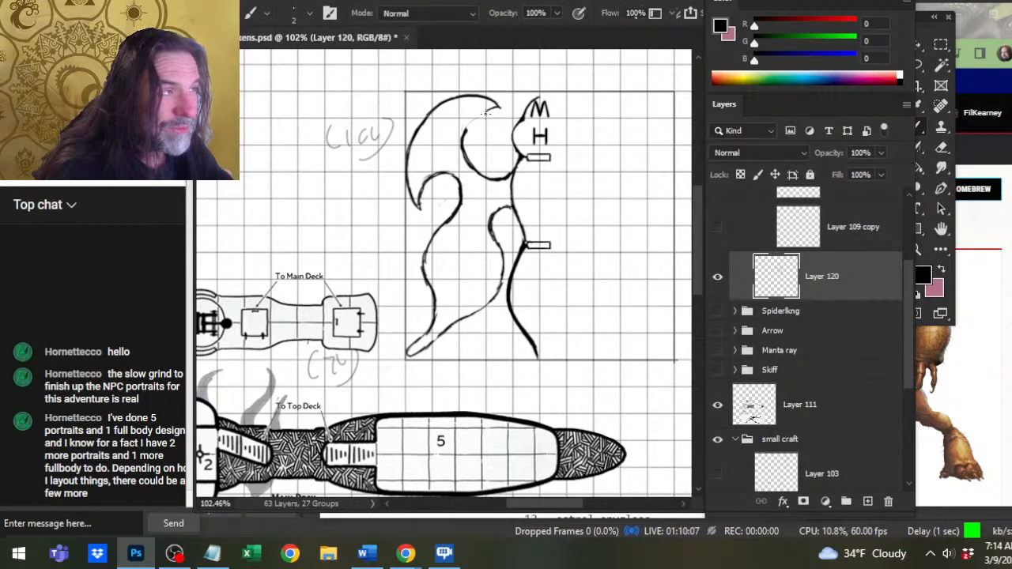
pyautogui.press('e')
pyautogui.press('b')
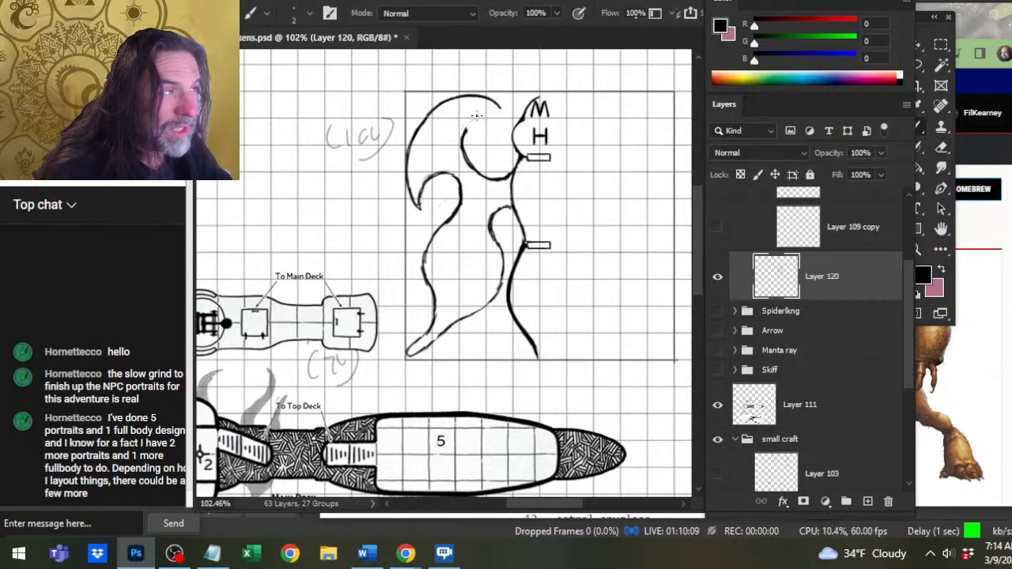
pyautogui.press('e')
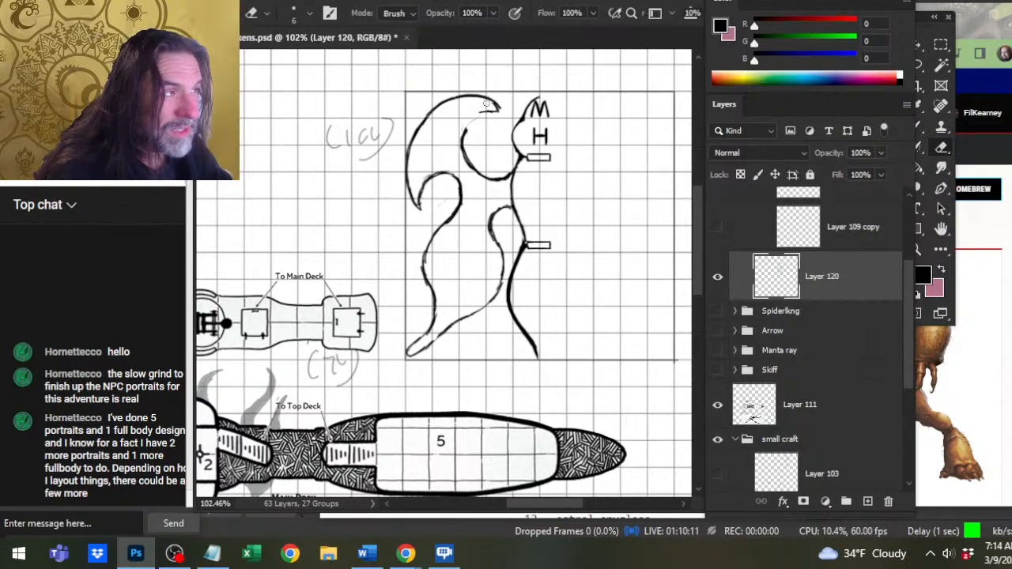
pyautogui.press('b')
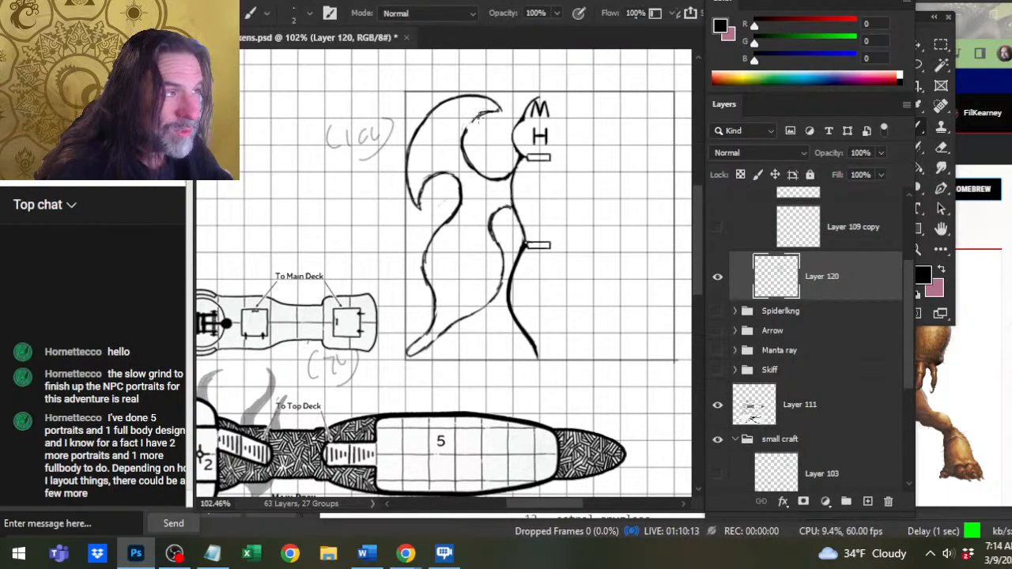
pyautogui.press('e')
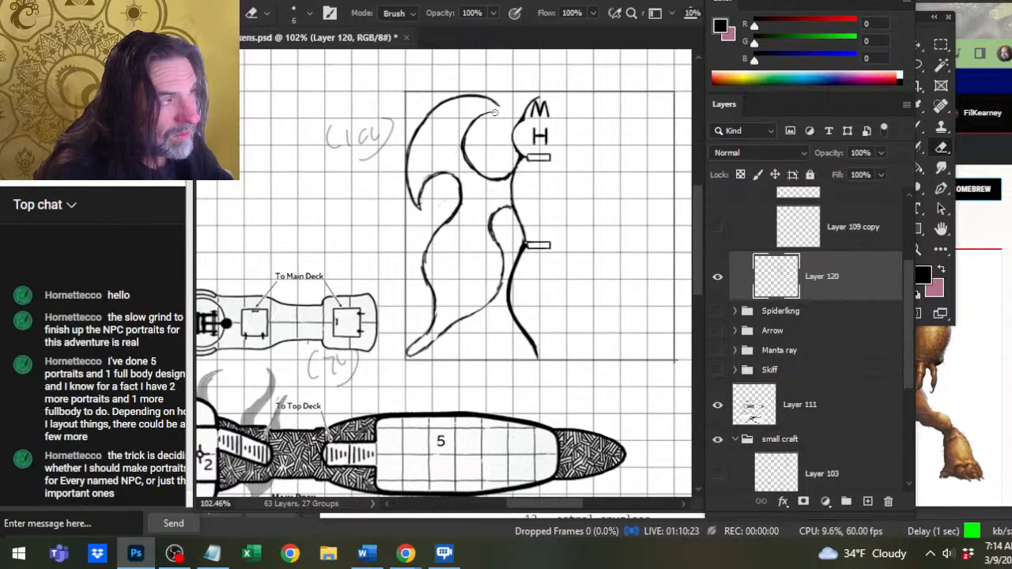
pyautogui.press('b')
pyautogui.press('e')
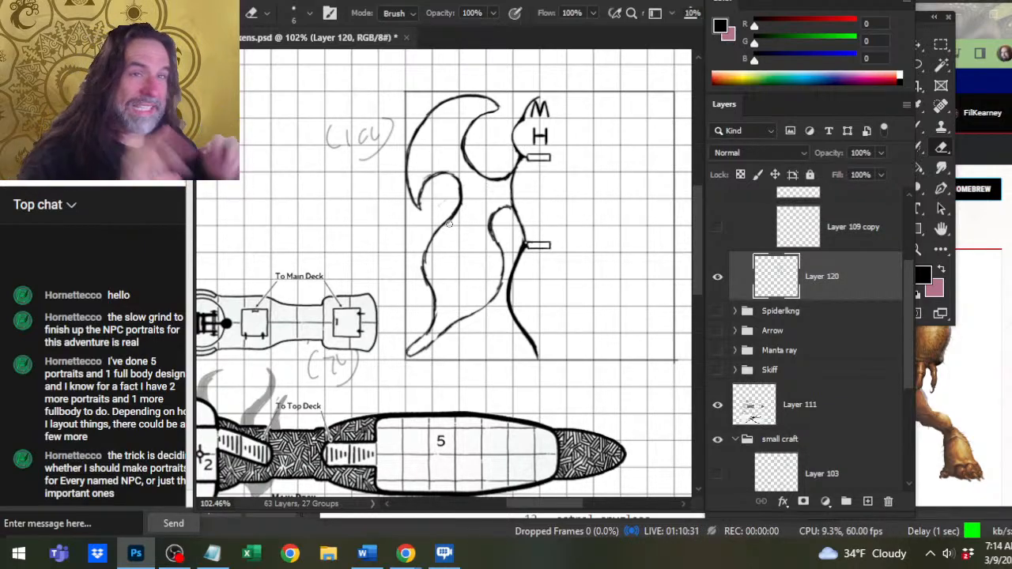
# Erase most of the upper part of the upper wing's inner edge and clean up the line beneath the tip.
pyautogui.moveTo(465, 143)
pyautogui.mouseDown()
pyautogui.moveTo(472, 124)
pyautogui.moveTo(465, 137)
pyautogui.moveTo(497, 114)
pyautogui.moveTo(485, 111)
pyautogui.mouseUp()
pyautogui.press('b')
pyautogui.press('e')
pyautogui.press('b')
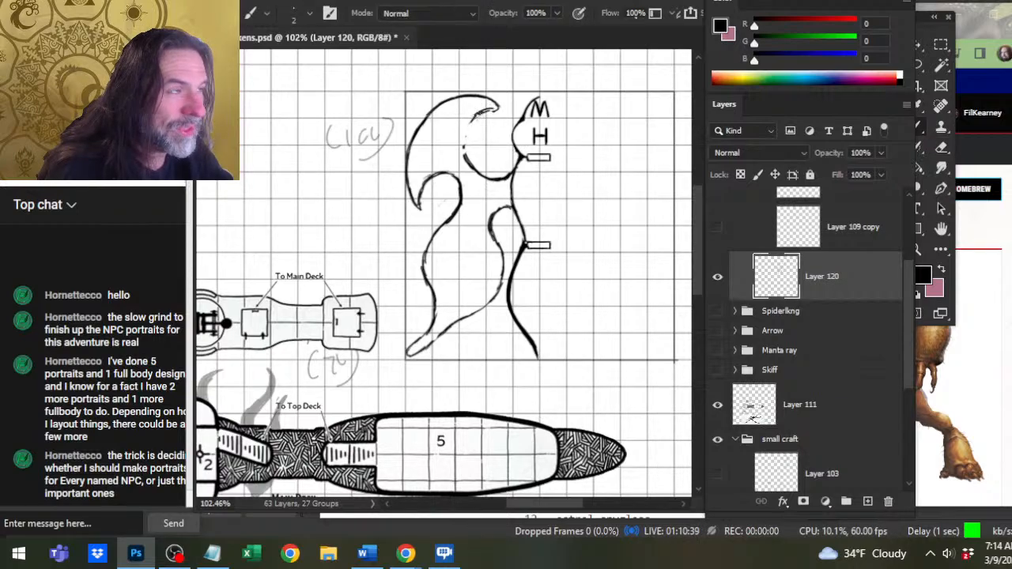
pyautogui.press('e')
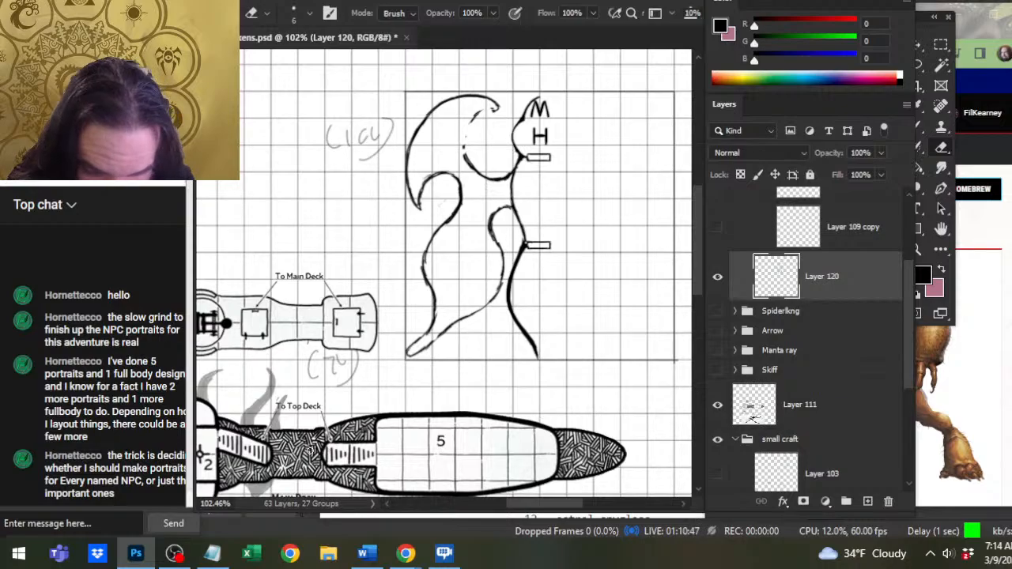
# Switch to OBS Studio, widen the chat window slightly, and return to the Photoshop canvas.
pyautogui.click(173, 554)
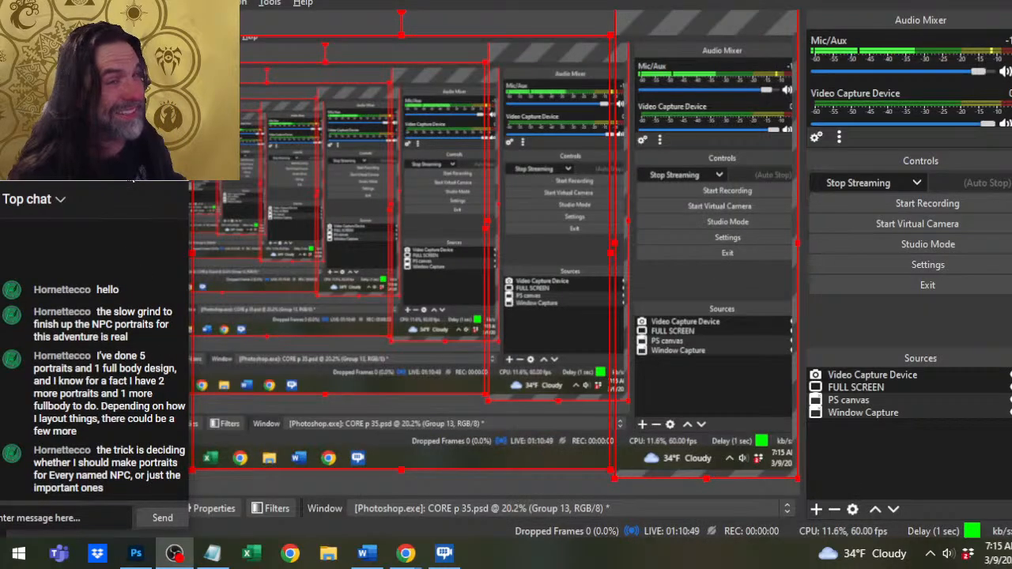
pyautogui.hotkey('alt', 'Tab')
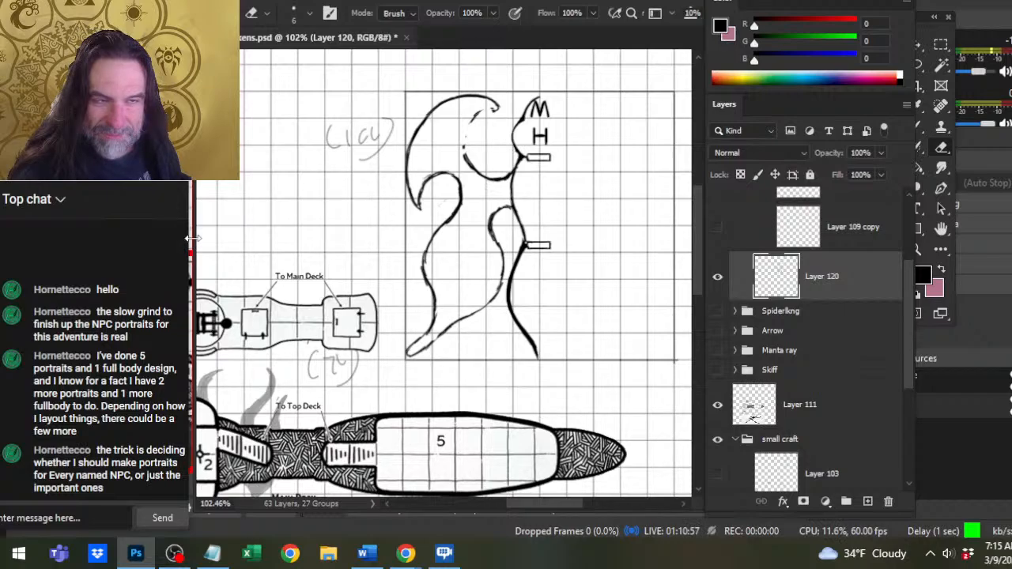
pyautogui.click(174, 554)
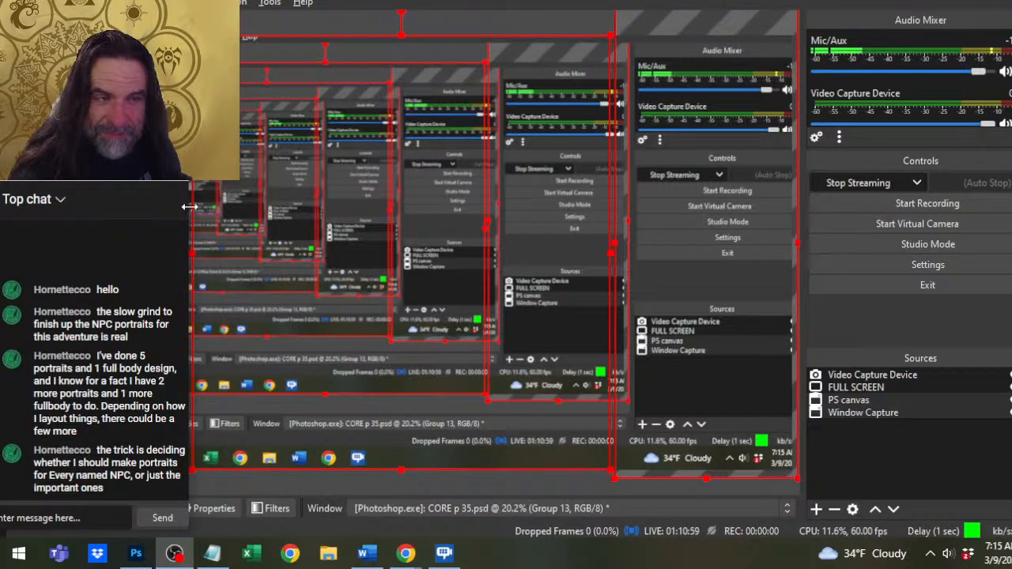
pyautogui.moveTo(190, 206); pyautogui.dragTo(194, 206)
pyautogui.hotkey('alt', 'Tab')
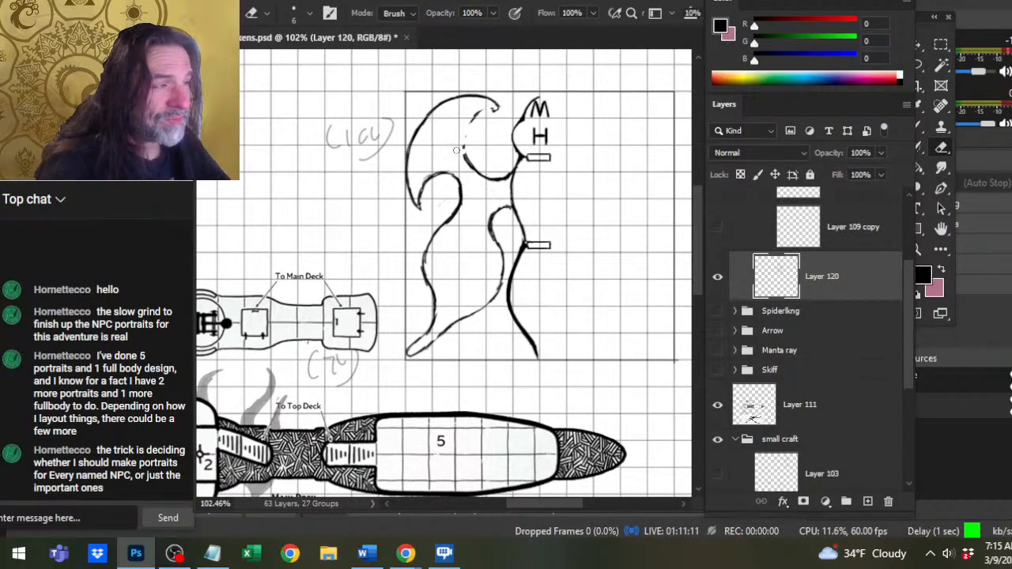
# Redraw the upper part of the upper wing's inner edge from the tip and erase its lower curve toward the hull.
pyautogui.press('b')
pyautogui.press('e')
pyautogui.press('b')
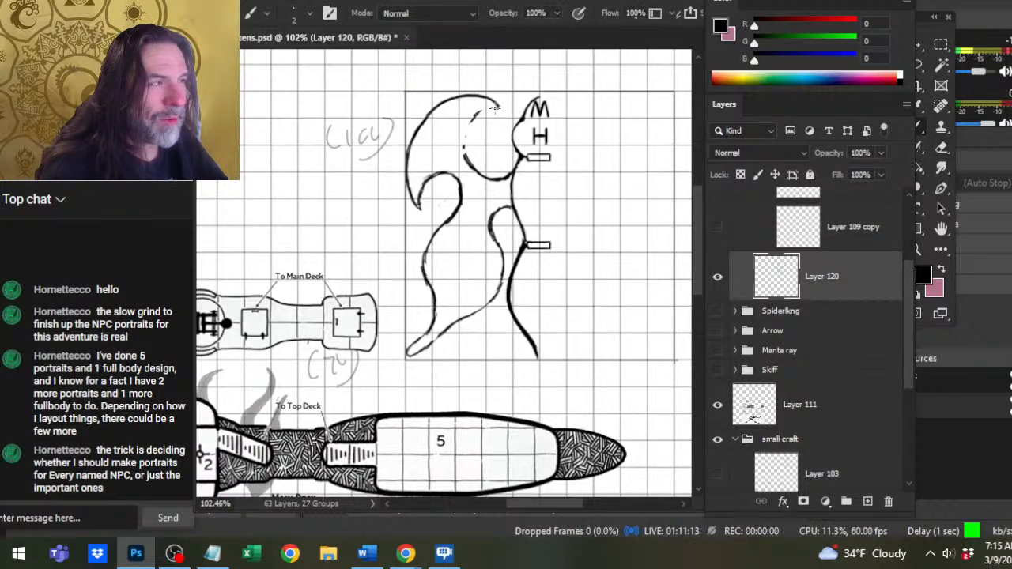
pyautogui.moveTo(494, 105)
pyautogui.mouseDown()
pyautogui.moveTo(499, 119)
pyautogui.moveTo(494, 104)
pyautogui.moveTo(470, 131)
pyautogui.moveTo(472, 120)
pyautogui.moveTo(467, 144)
pyautogui.moveTo(468, 125)
pyautogui.moveTo(487, 181)
pyautogui.mouseUp()
pyautogui.press('e')
pyautogui.press('b')
pyautogui.press('e')
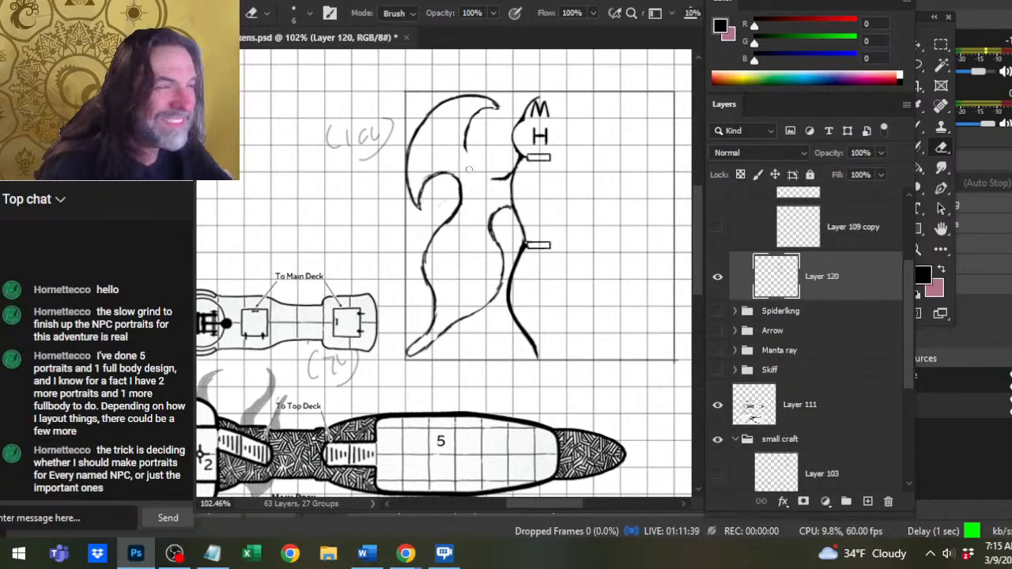
# Redraw the upper wing's lower inner edge as an S-curve meeting the hull, and rework the rounded bend above it.
pyautogui.press('b')
pyautogui.moveTo(466, 135); pyautogui.dragTo(502, 177)
pyautogui.press('e')
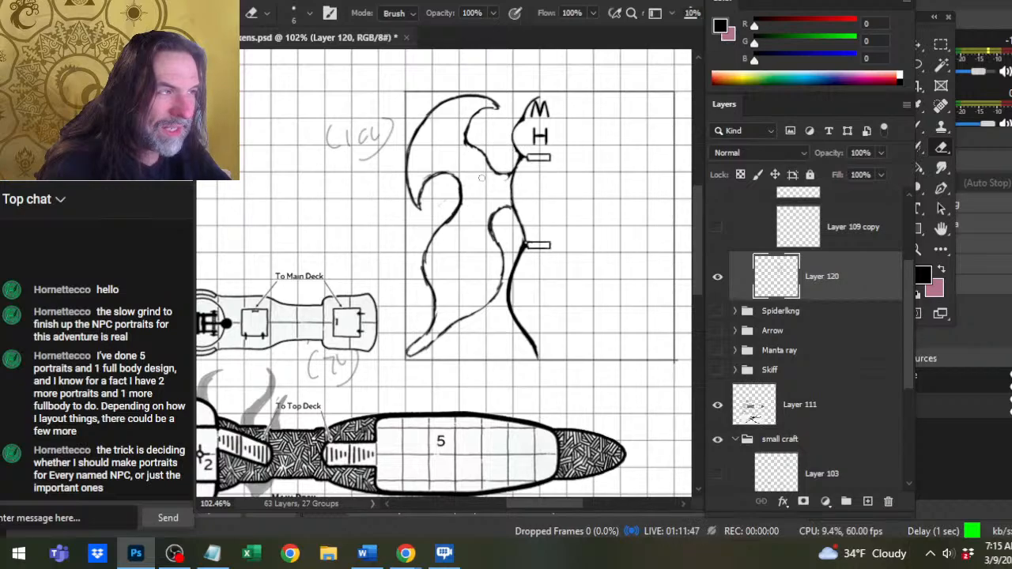
pyautogui.press('b')
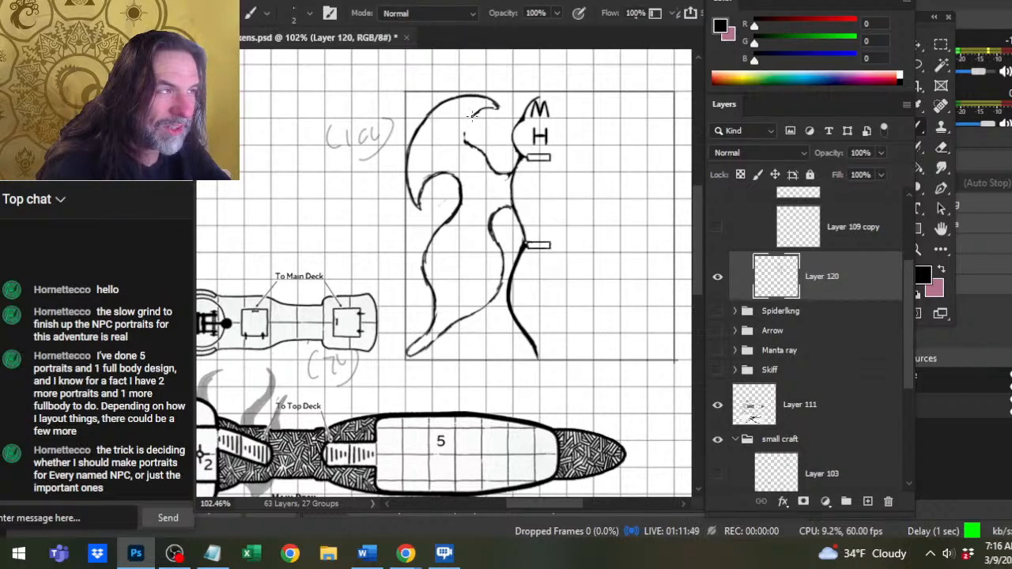
pyautogui.moveTo(477, 112); pyautogui.dragTo(465, 134)
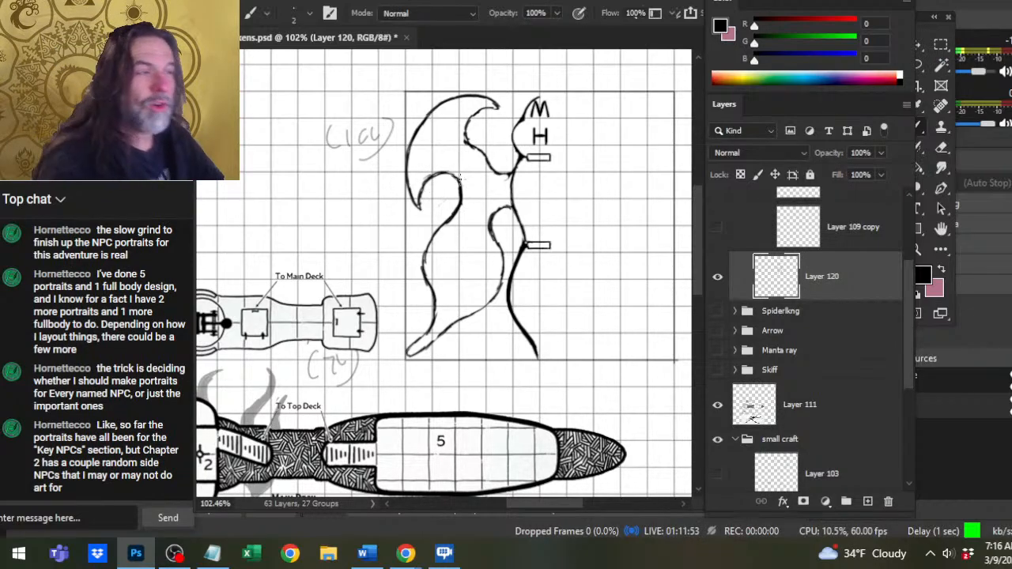
pyautogui.press('e')
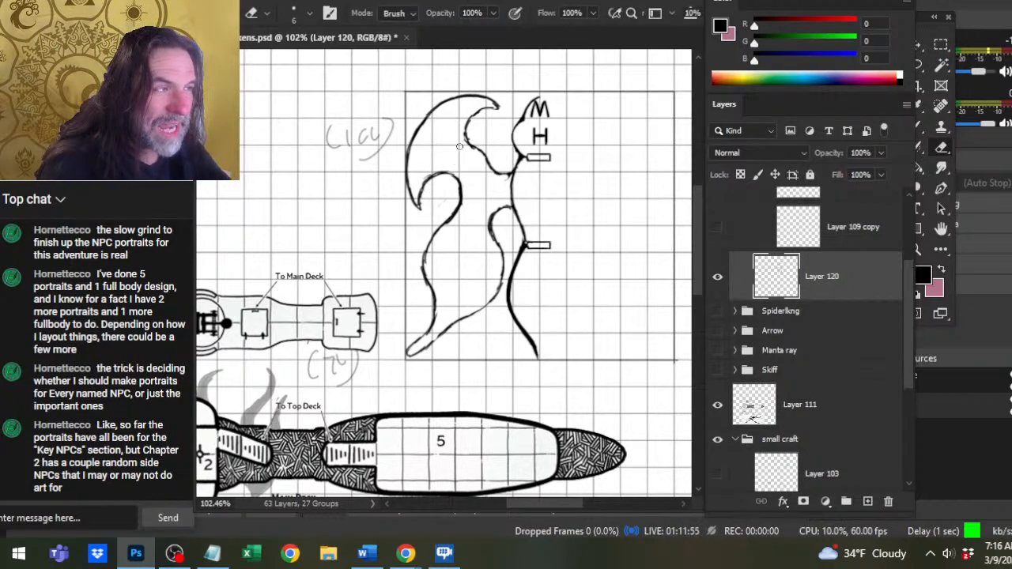
# Clean up the rounded bend of the upper wing's inner edge and redraw its lower curve slightly higher where it meets the hull.
pyautogui.moveTo(469, 135)
pyautogui.mouseDown()
pyautogui.moveTo(478, 110)
pyautogui.moveTo(468, 115)
pyautogui.mouseUp()
pyautogui.press('b')
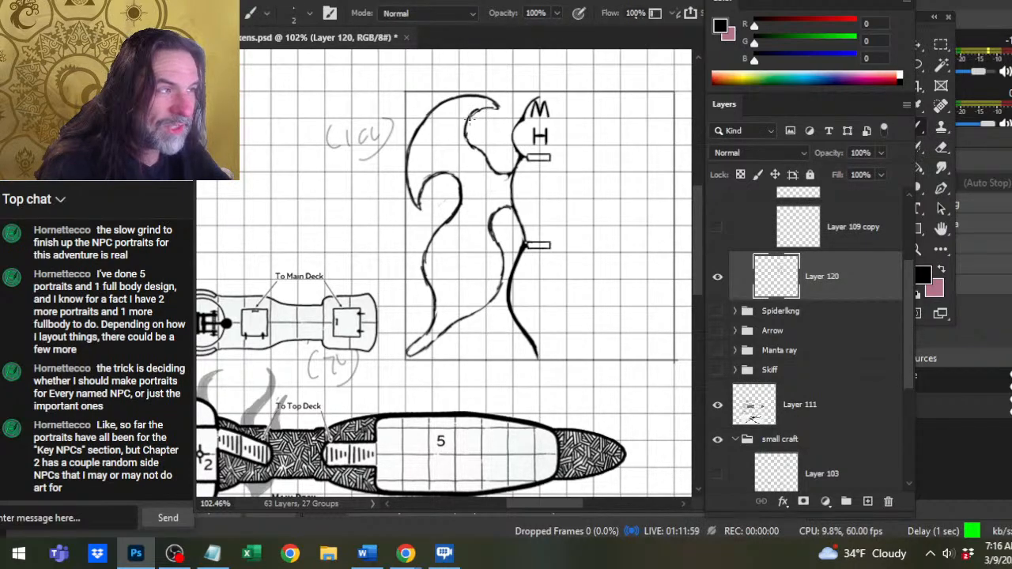
pyautogui.press('e')
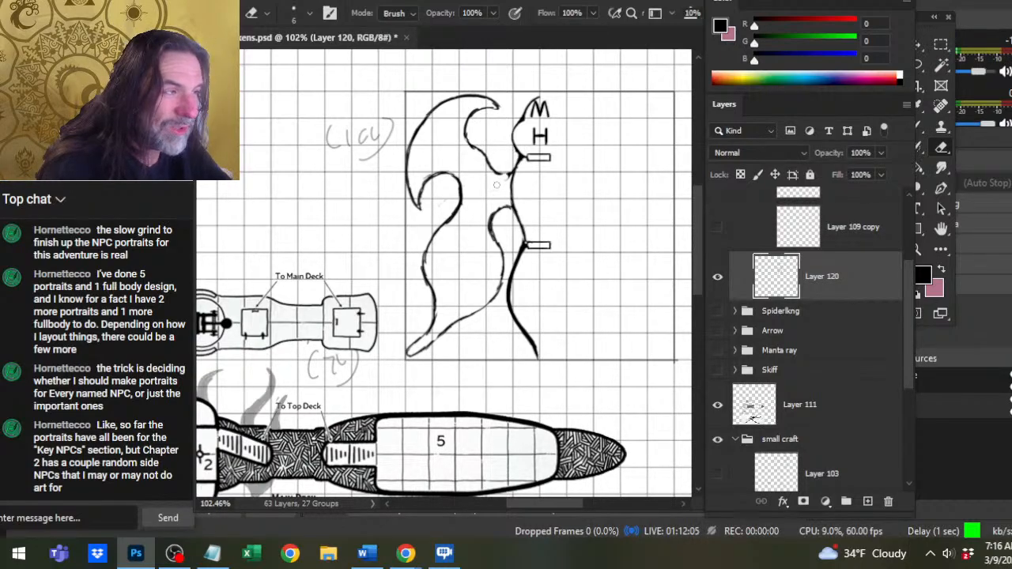
pyautogui.press('b')
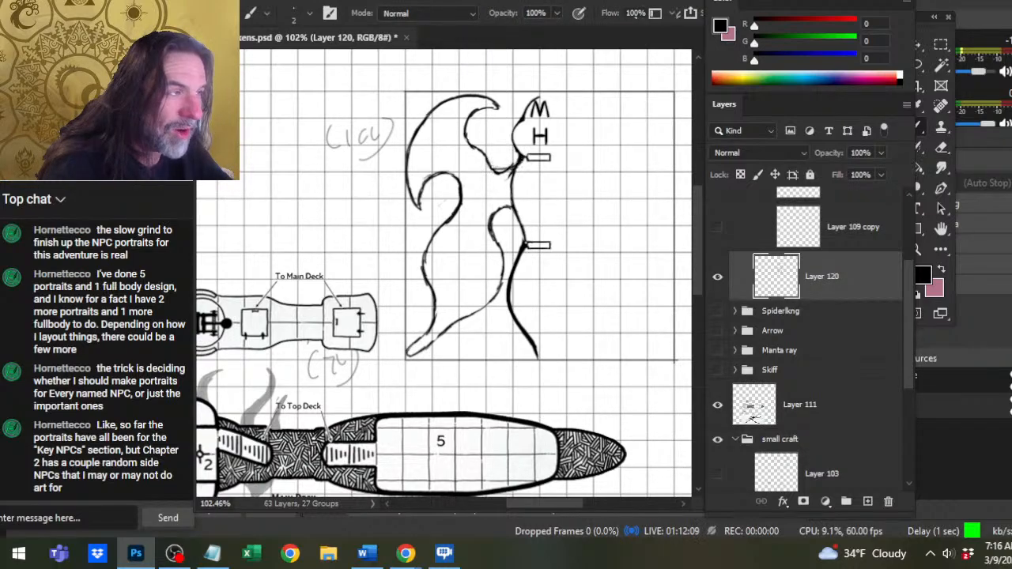
pyautogui.press('e')
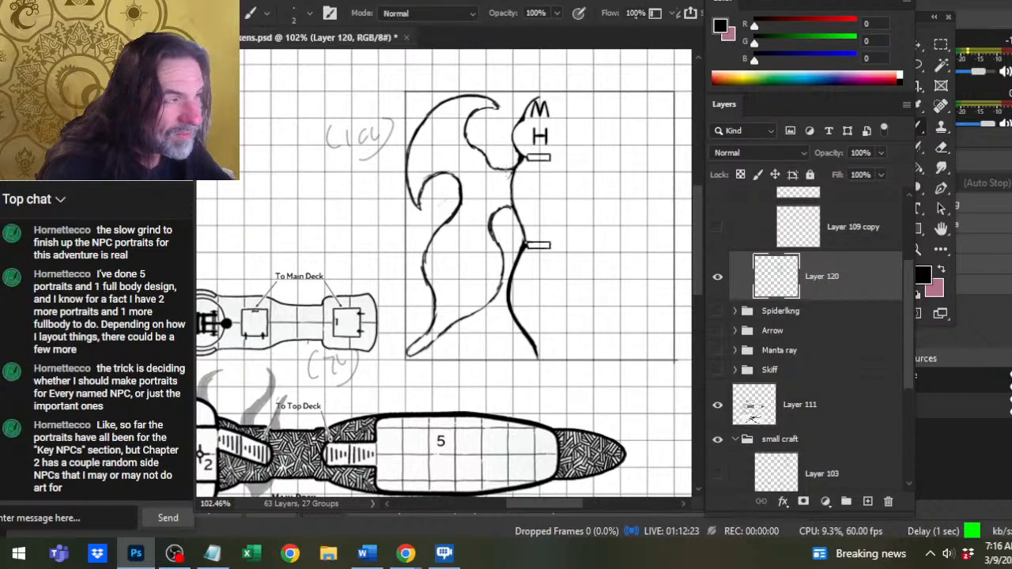
pyautogui.press('b')
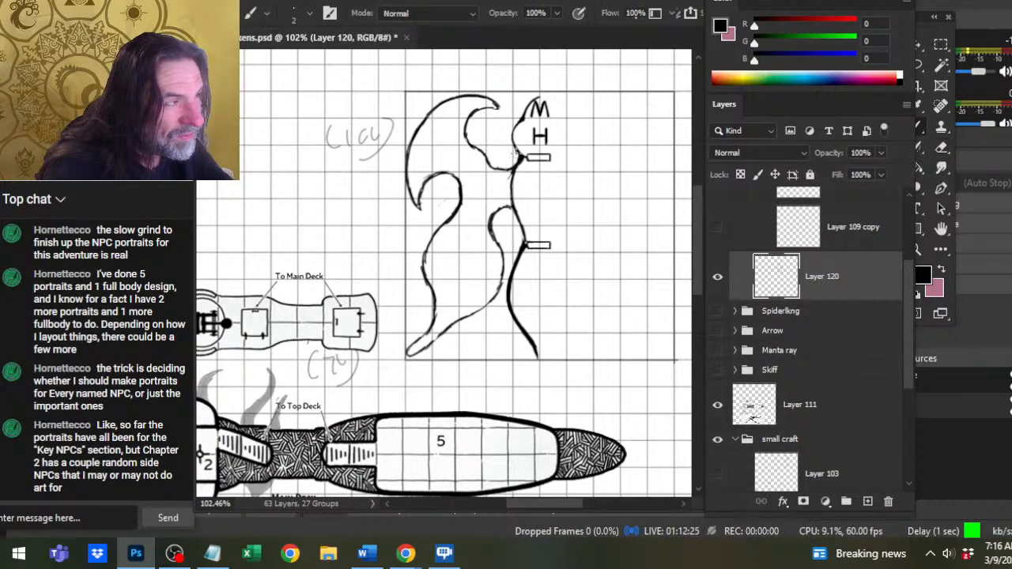
# Rework the lower wing's outer edge from the rounded bend down to mid-wing, trimming and re-inking the line.
pyautogui.press('e')
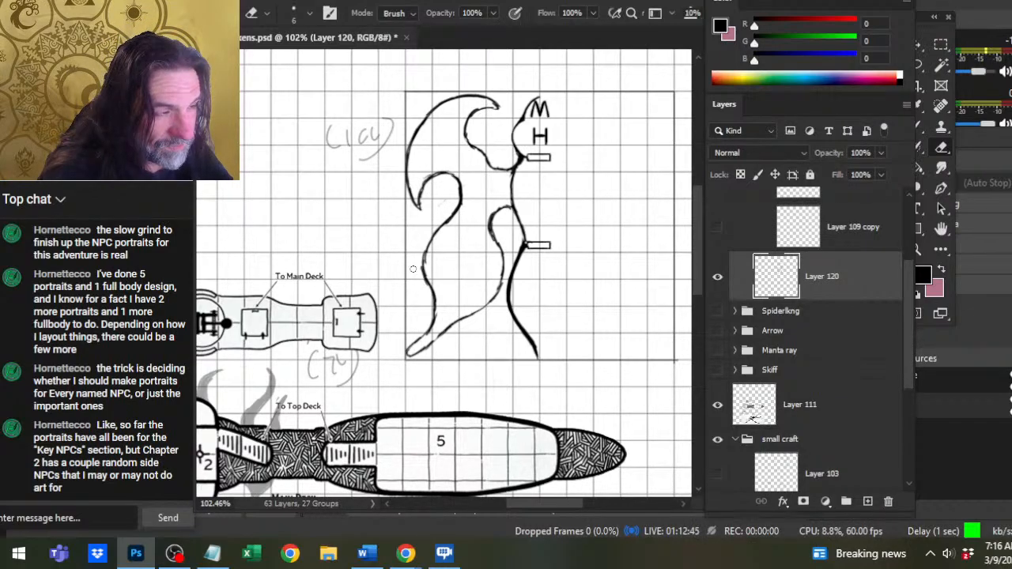
pyautogui.press('b')
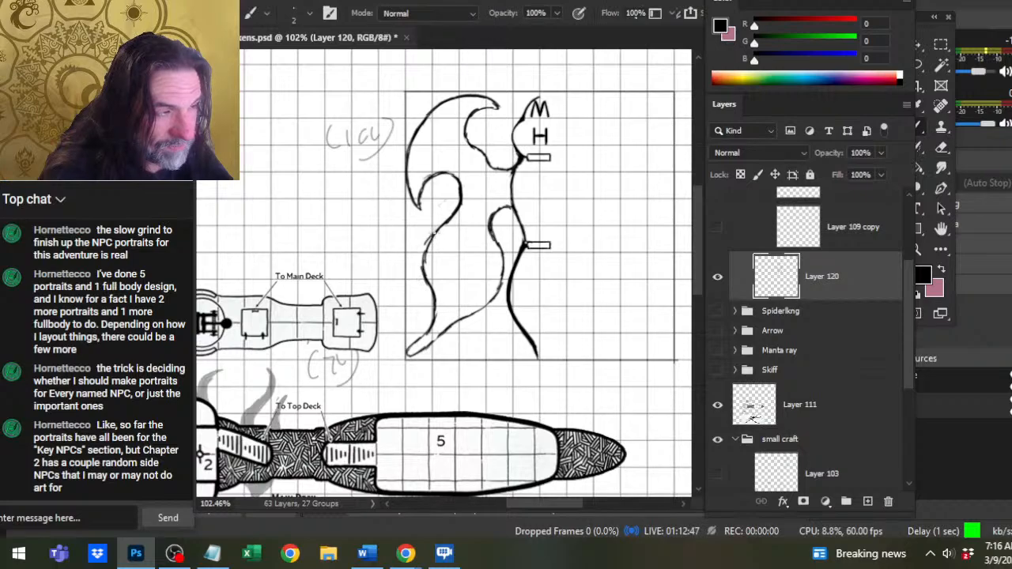
pyautogui.moveTo(427, 242)
pyautogui.mouseDown()
pyautogui.moveTo(426, 257)
pyautogui.moveTo(456, 207)
pyautogui.moveTo(424, 253)
pyautogui.mouseUp()
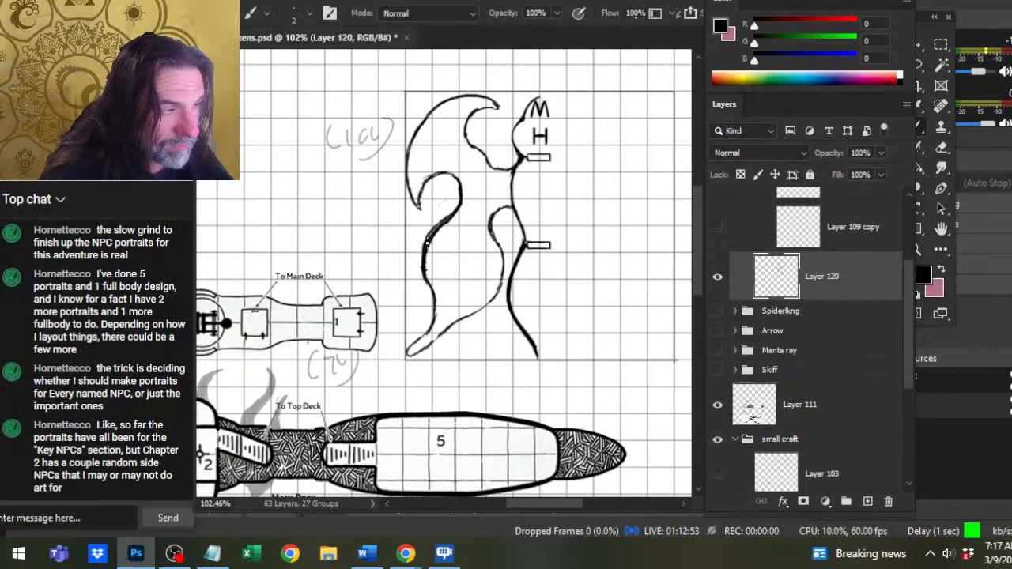
pyautogui.press('e')
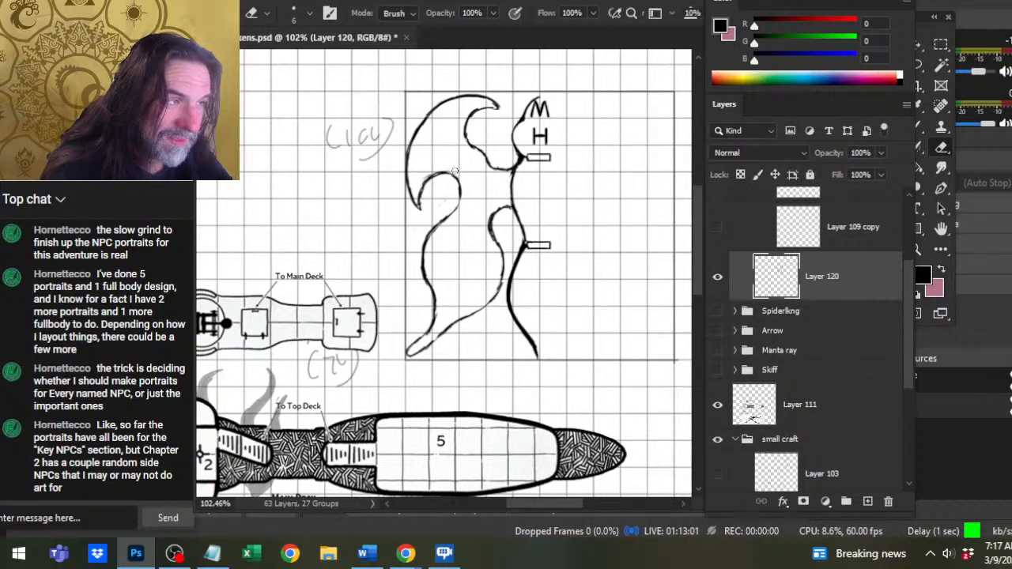
pyautogui.press('b')
pyautogui.moveTo(460, 195); pyautogui.dragTo(432, 235)
# Trim the line around the lower wing's pointed tip and re-ink it to a sharper end.
pyautogui.press('e')
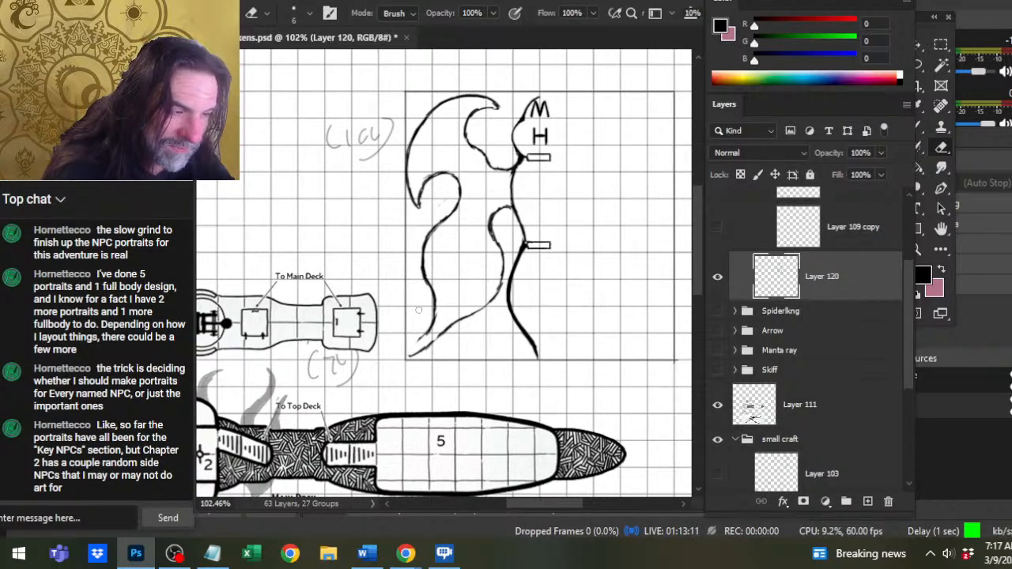
pyautogui.press('b')
pyautogui.moveTo(406, 357)
pyautogui.mouseDown()
pyautogui.moveTo(449, 322)
pyautogui.moveTo(431, 305)
pyautogui.mouseUp()
pyautogui.press('e')
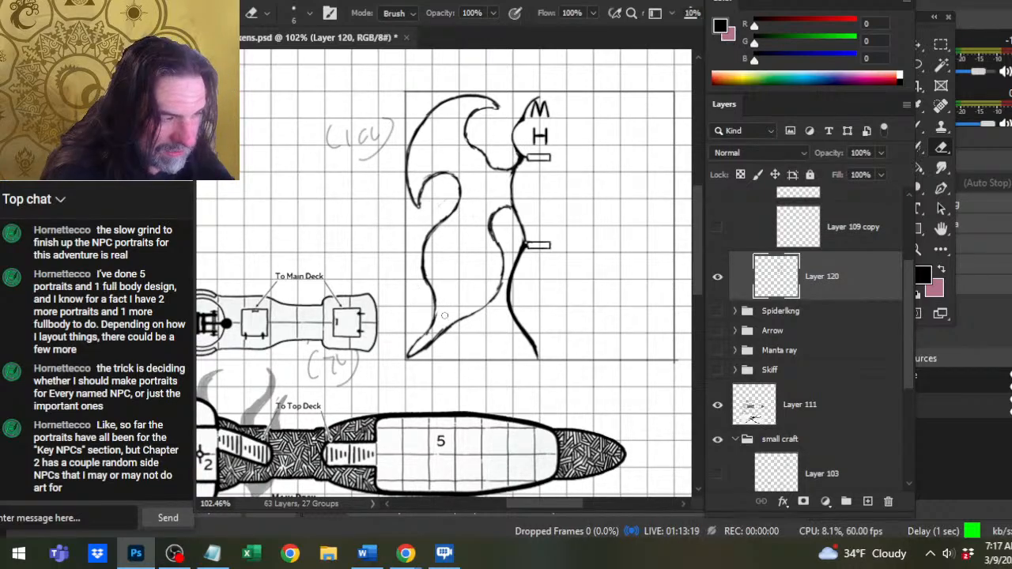
pyautogui.press('b')
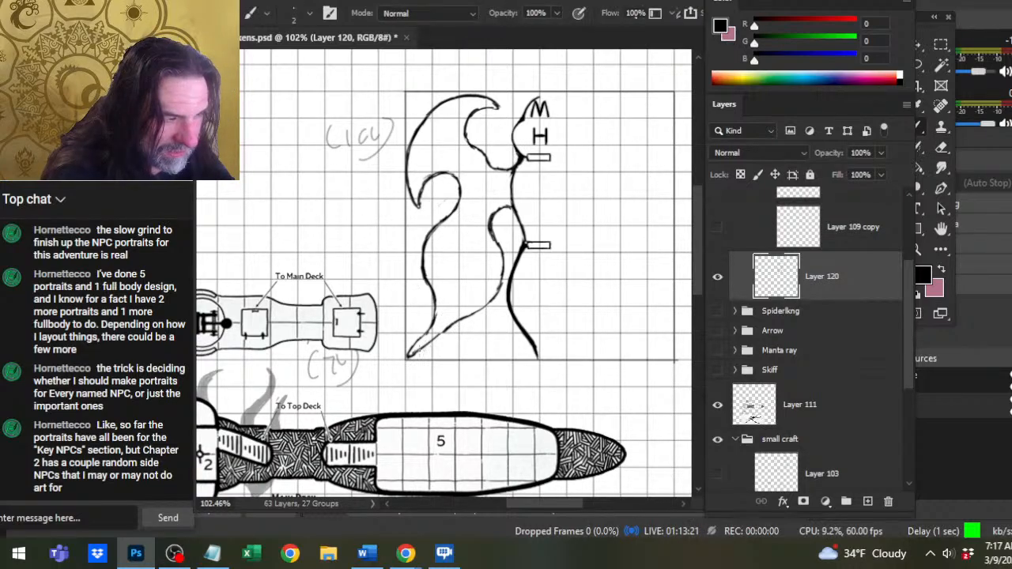
pyautogui.moveTo(416, 351)
pyautogui.mouseDown()
pyautogui.moveTo(449, 329)
pyautogui.moveTo(435, 362)
pyautogui.moveTo(404, 384)
pyautogui.mouseUp()
# Redraw the lower wing's inner edge slightly farther from the hull and erase the old line beside it.
pyautogui.press('z')
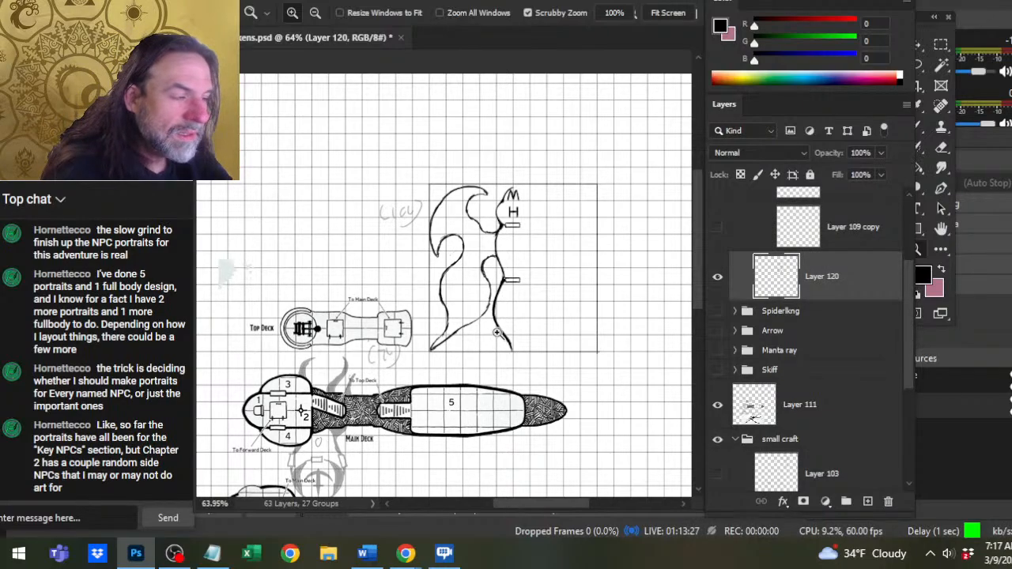
pyautogui.moveTo(500, 333); pyautogui.dragTo(530, 369)
pyautogui.press('b')
pyautogui.moveTo(498, 281)
pyautogui.mouseDown()
pyautogui.moveTo(487, 314)
pyautogui.moveTo(496, 267)
pyautogui.moveTo(479, 267)
pyautogui.moveTo(481, 258)
pyautogui.moveTo(477, 294)
pyautogui.moveTo(502, 248)
pyautogui.mouseUp()
pyautogui.press('b')
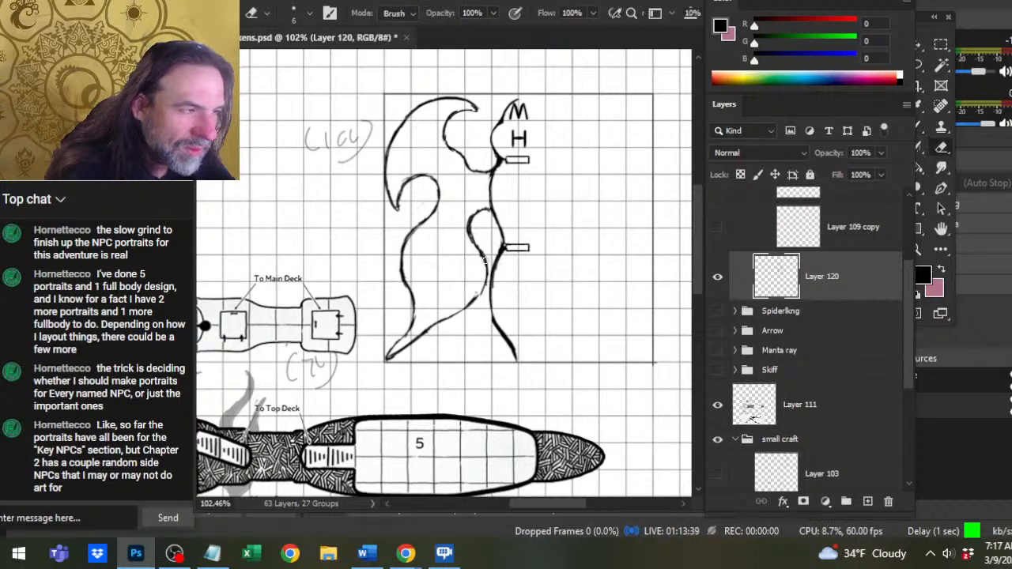
pyautogui.moveTo(477, 248)
pyautogui.mouseDown()
pyautogui.moveTo(468, 304)
pyautogui.moveTo(445, 322)
pyautogui.moveTo(476, 296)
pyautogui.mouseUp()
pyautogui.press('e')
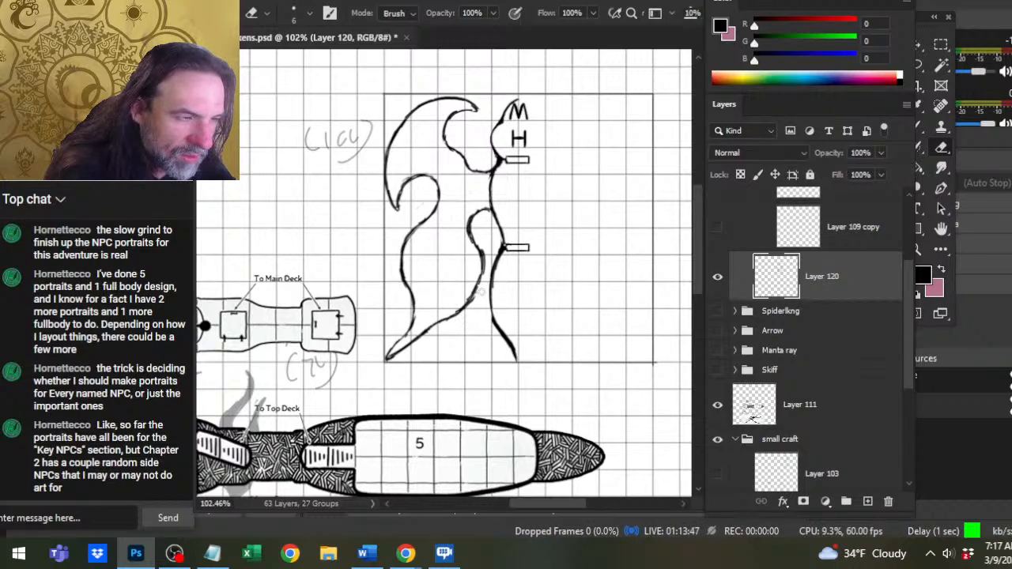
pyautogui.moveTo(445, 319)
pyautogui.mouseDown()
pyautogui.moveTo(426, 331)
pyautogui.moveTo(472, 296)
pyautogui.mouseUp()
# Erase the middle of the lower wing's inner edge and redraw it as a smooth curve running toward the tip.
pyautogui.press('b')
pyautogui.press('e')
pyautogui.press('b')
pyautogui.press('e')
pyautogui.moveTo(474, 240); pyautogui.dragTo(479, 281)
pyautogui.press('b')
pyautogui.press('e')
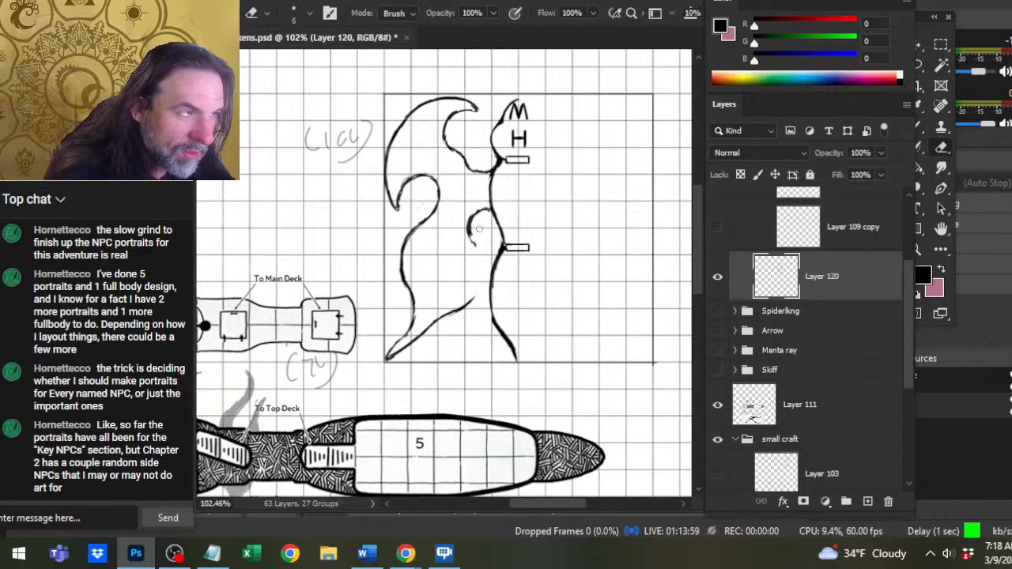
pyautogui.press('b')
pyautogui.moveTo(472, 217)
pyautogui.mouseDown()
pyautogui.moveTo(479, 287)
pyautogui.moveTo(463, 307)
pyautogui.mouseUp()
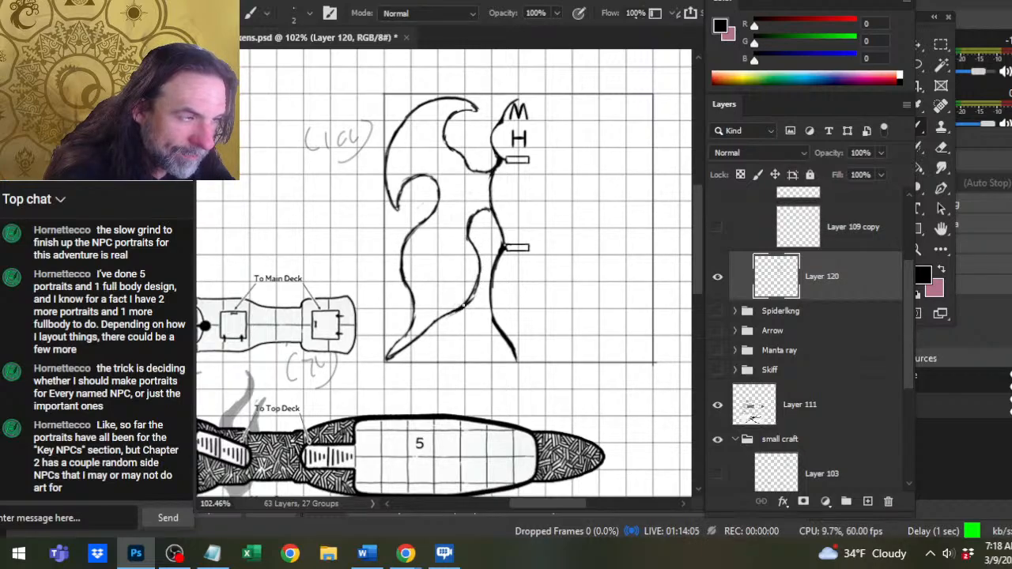
pyautogui.press('e')
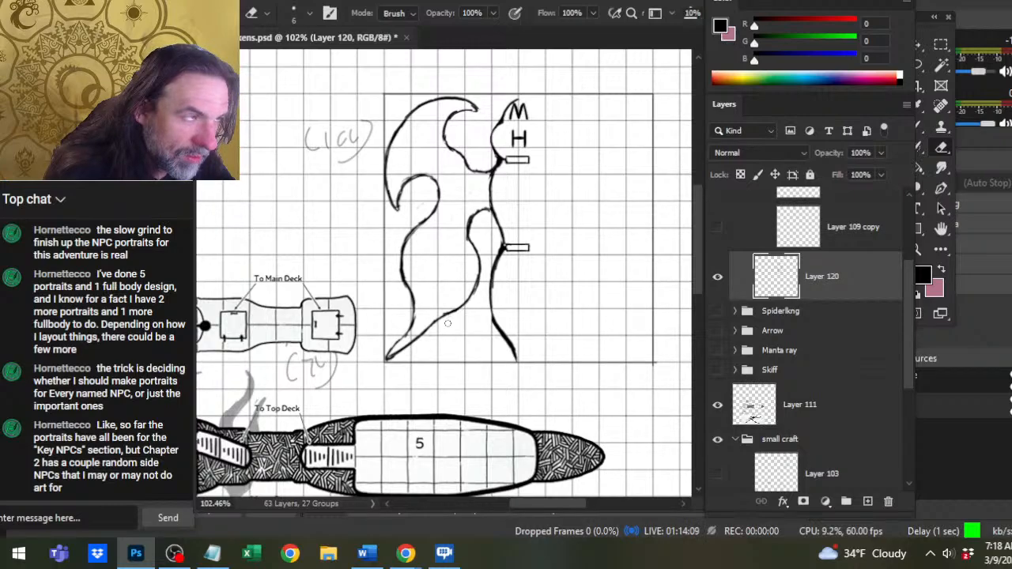
# Redraw the lower wing's top as a higher, rounder arch joining the hull, and erase the hull line just above it.
pyautogui.moveTo(467, 238)
pyautogui.mouseDown()
pyautogui.moveTo(481, 211)
pyautogui.moveTo(477, 203)
pyautogui.moveTo(464, 237)
pyautogui.moveTo(476, 193)
pyautogui.moveTo(488, 208)
pyautogui.mouseUp()
pyautogui.press('b')
pyautogui.press('e')
pyautogui.press('b')
pyautogui.press('e')
pyautogui.press('b')
pyautogui.press('e')
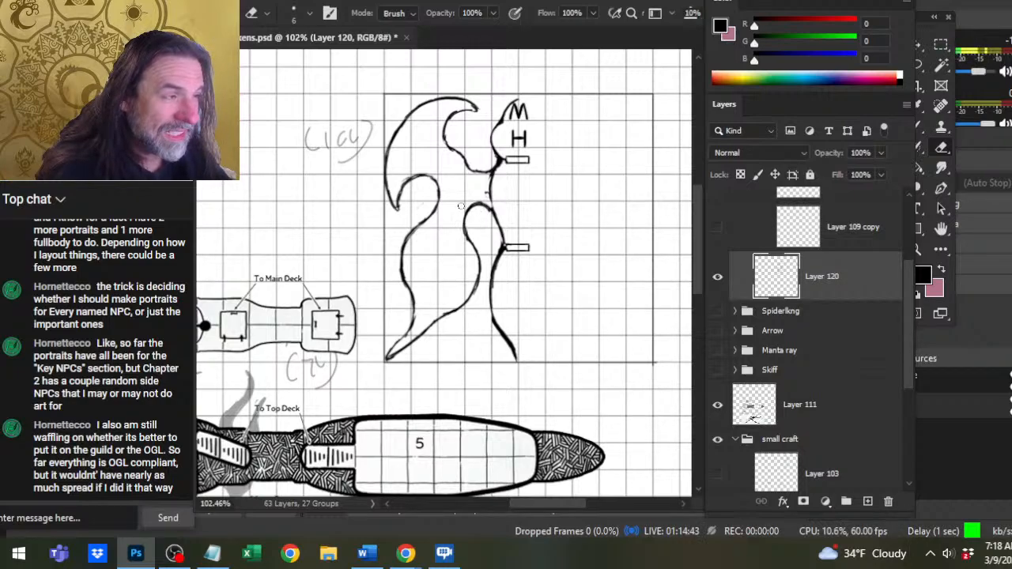
# Redraw the bottom bend of the upper wing's inner edge slightly lower and rework the short hull line below it.
pyautogui.press('b')
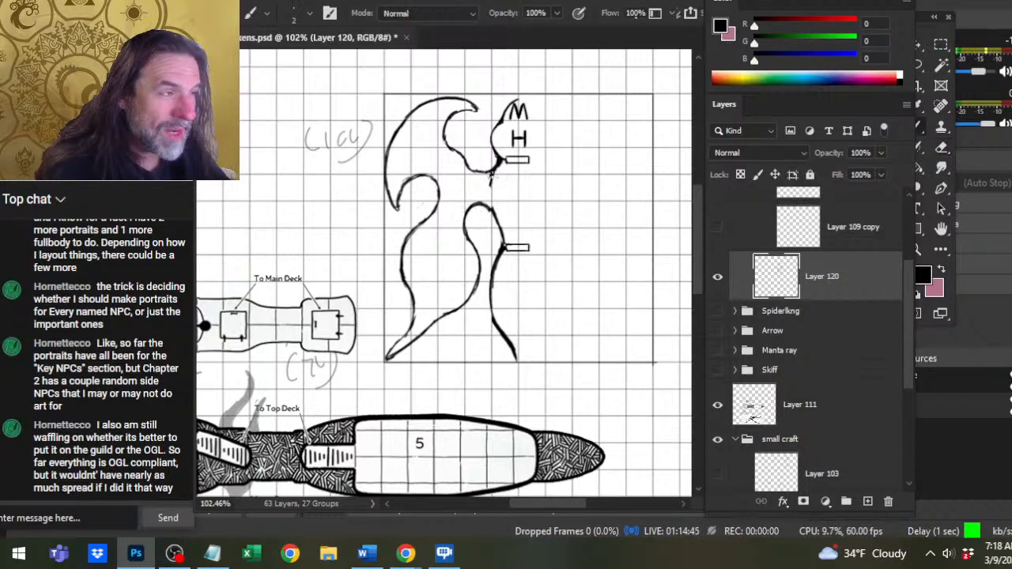
pyautogui.moveTo(491, 172)
pyautogui.mouseDown()
pyautogui.moveTo(491, 195)
pyautogui.moveTo(474, 175)
pyautogui.moveTo(490, 174)
pyautogui.moveTo(472, 168)
pyautogui.moveTo(489, 168)
pyautogui.mouseUp()
pyautogui.press('e')
pyautogui.press('b')
# Erase the slanted section of the upper wing's inner edge above the bottom bend, then redraw and trim it.
pyautogui.press('e')
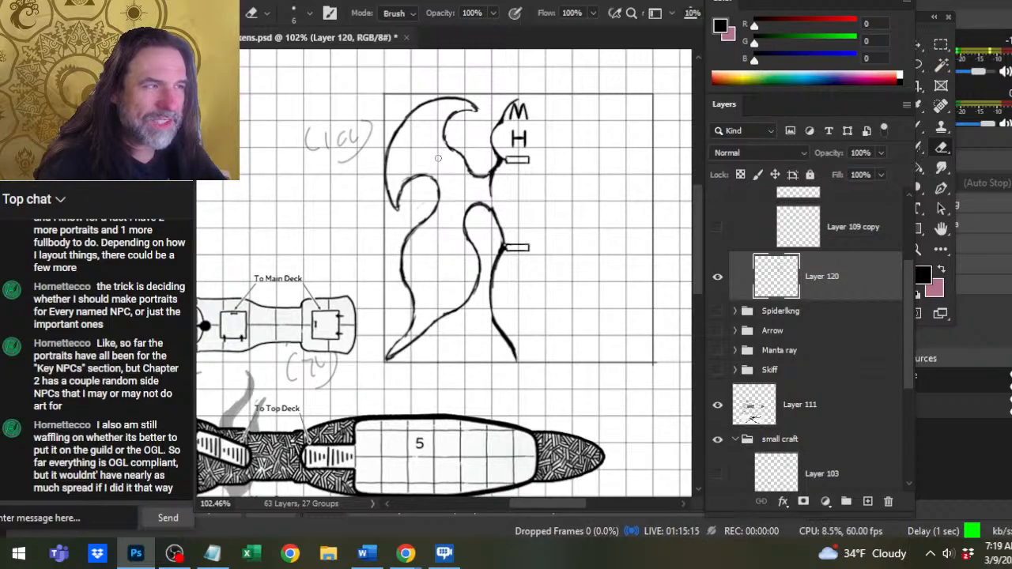
pyautogui.press('b')
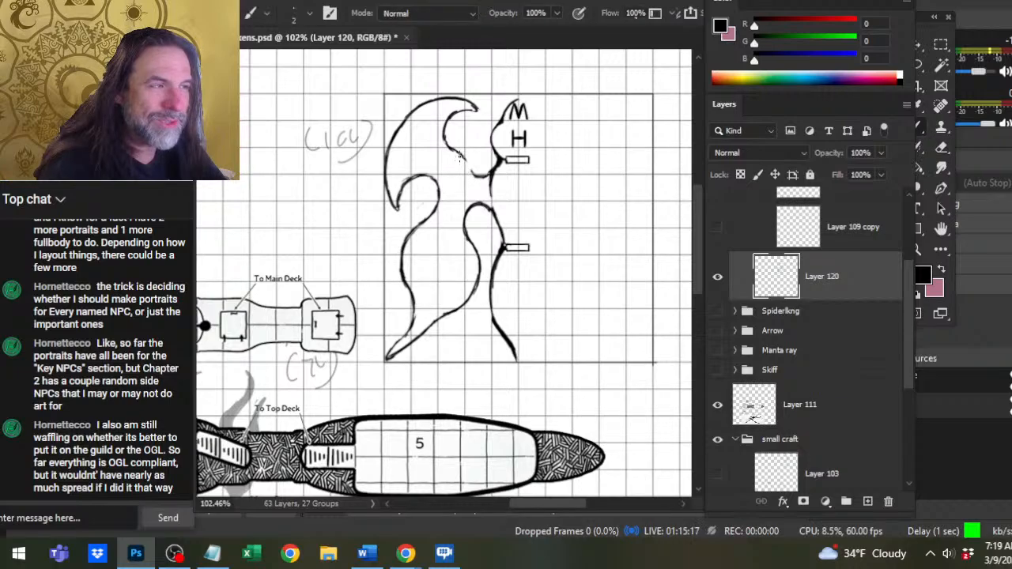
pyautogui.moveTo(458, 153); pyautogui.dragTo(472, 174)
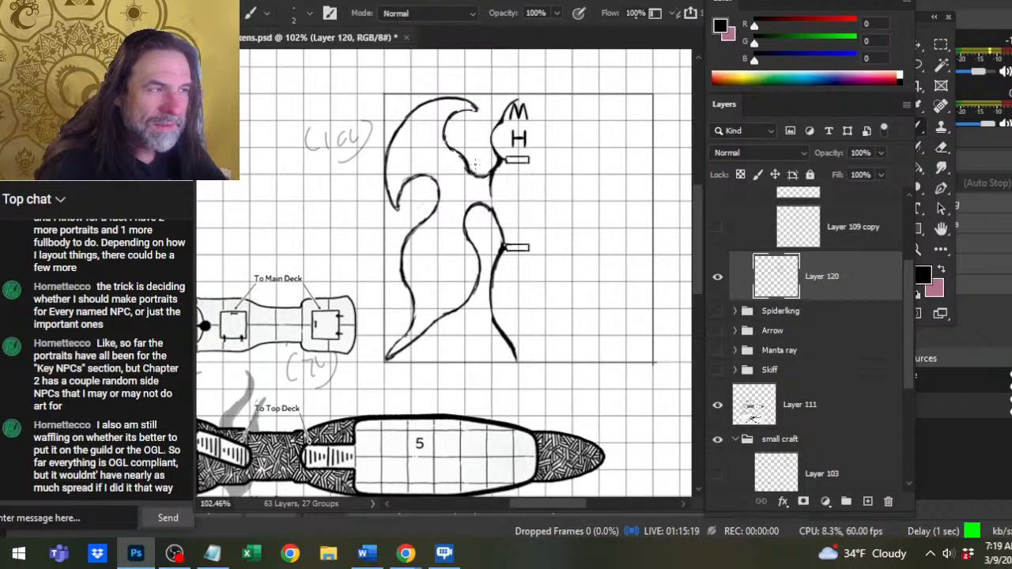
pyautogui.press('e')
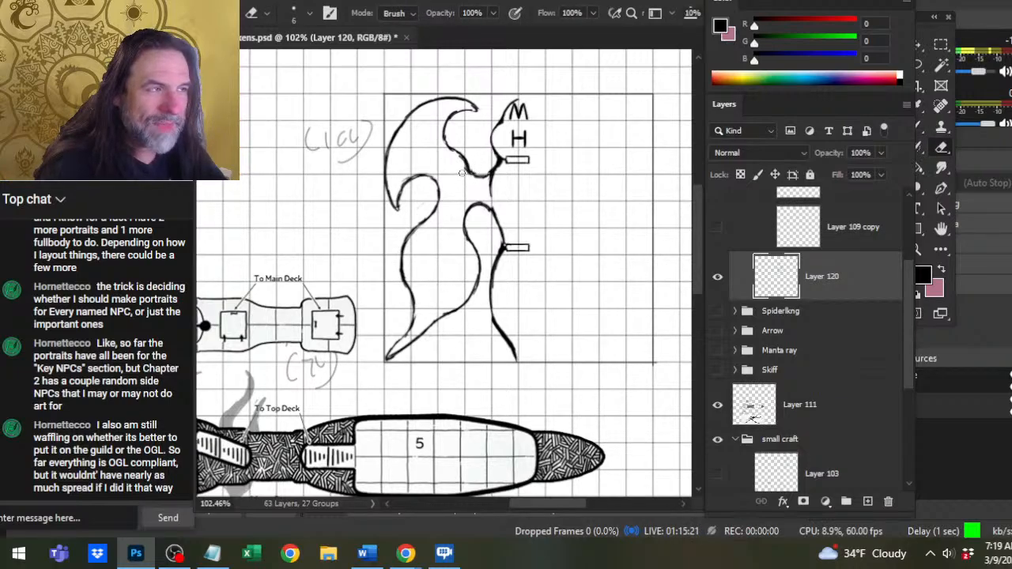
pyautogui.moveTo(470, 157); pyautogui.dragTo(475, 170)
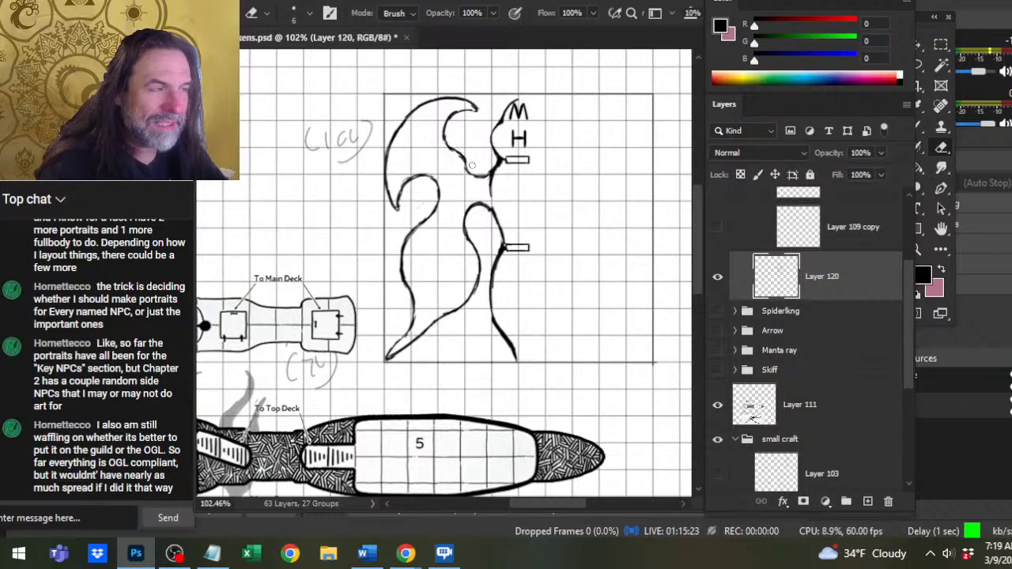
pyautogui.press('b')
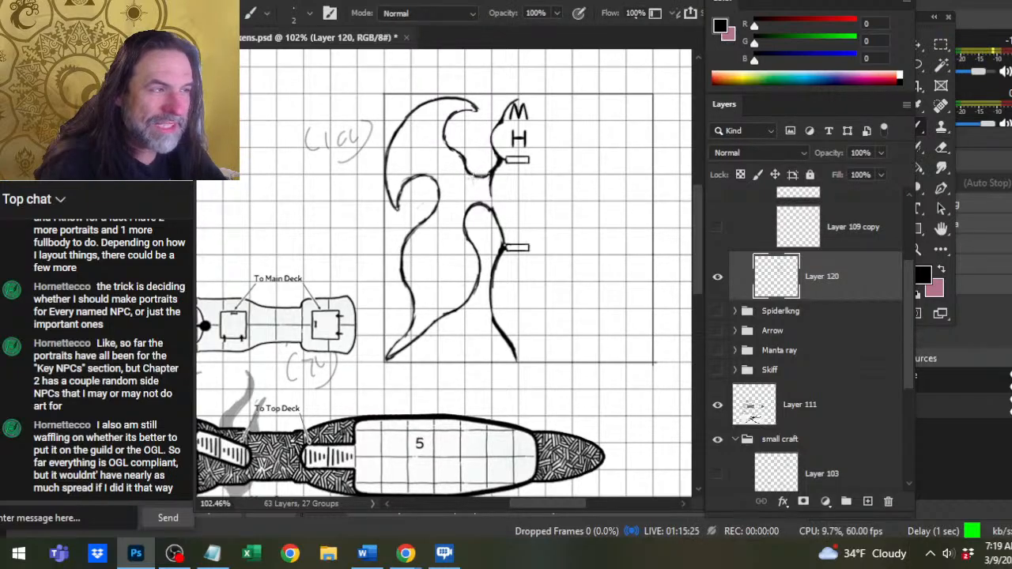
# Reduce the Eraser size to 3 for fine trimming of the wing outlines.
pyautogui.press('e')
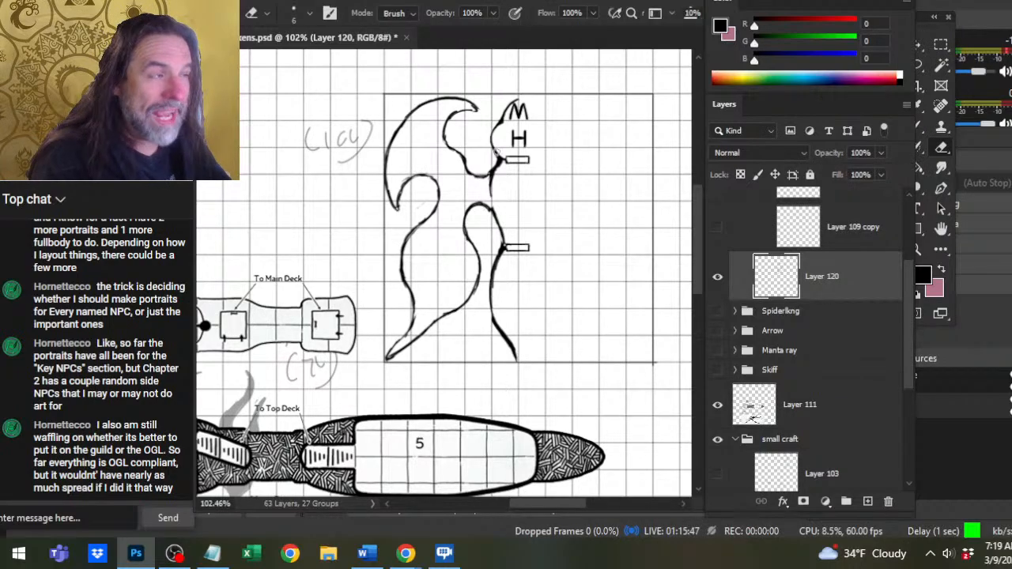
pyautogui.press('[')
pyautogui.press('[')
pyautogui.press('[')
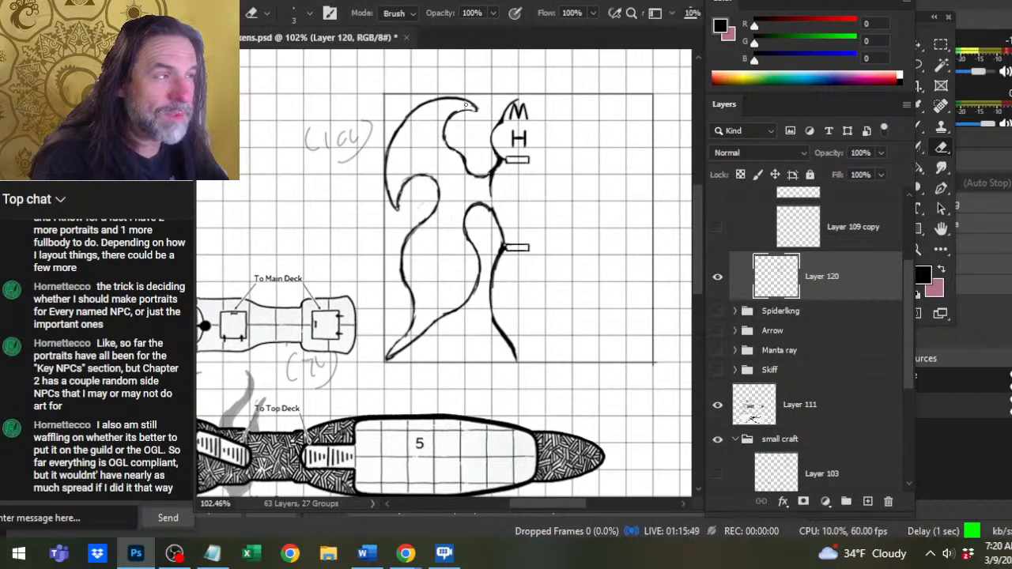
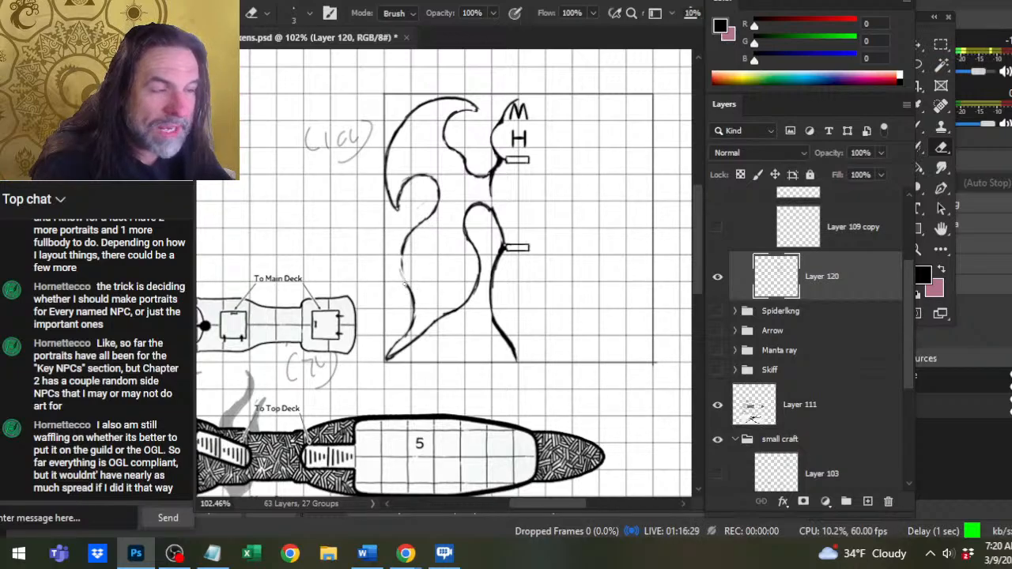
# Redraw the missing middle section of the lower wing's outer edge as one smooth curve bulging outward.
pyautogui.press('b')
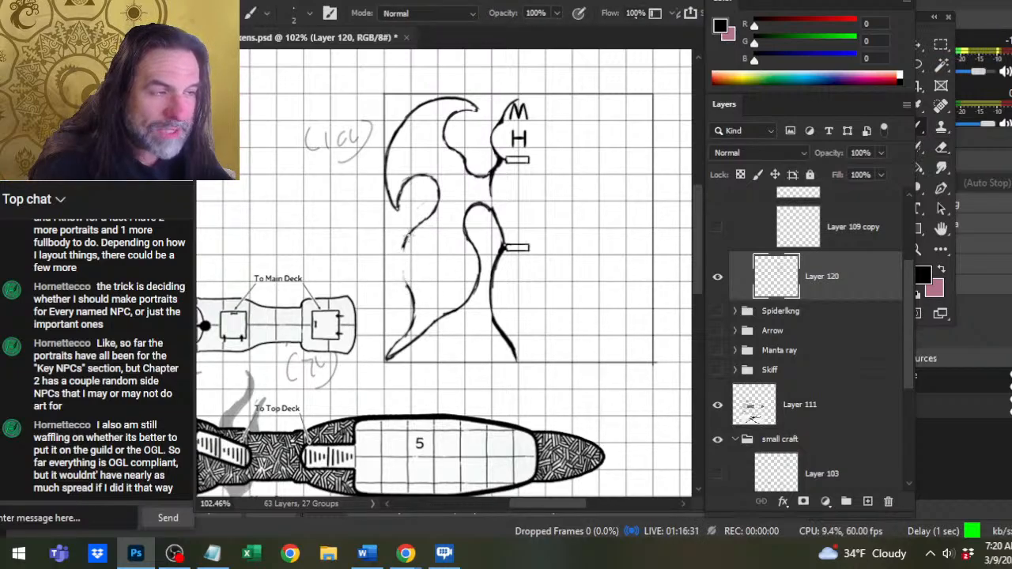
pyautogui.moveTo(416, 225)
pyautogui.mouseDown()
pyautogui.moveTo(401, 247)
pyautogui.moveTo(408, 286)
pyautogui.mouseUp()
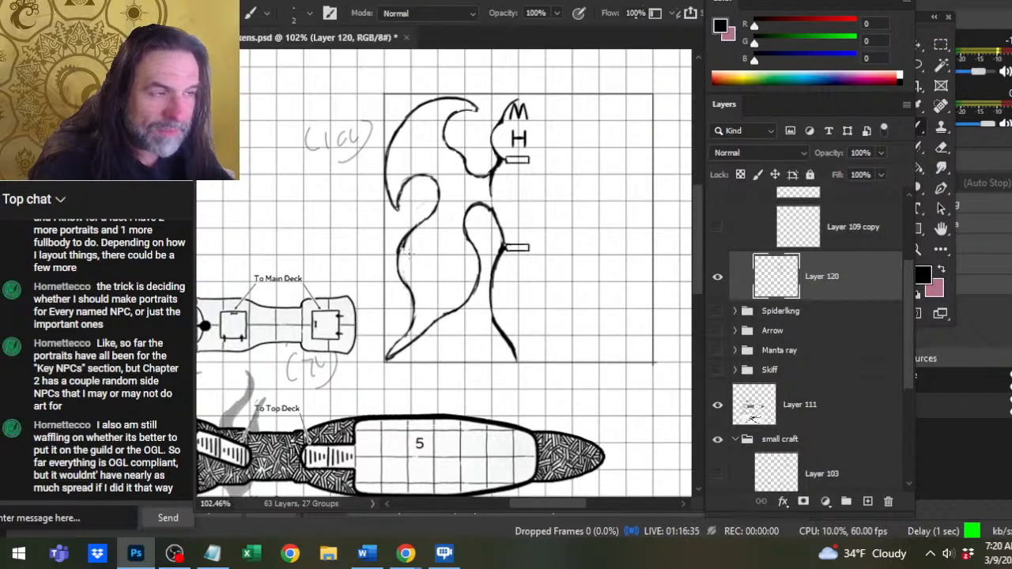
pyautogui.press('e')
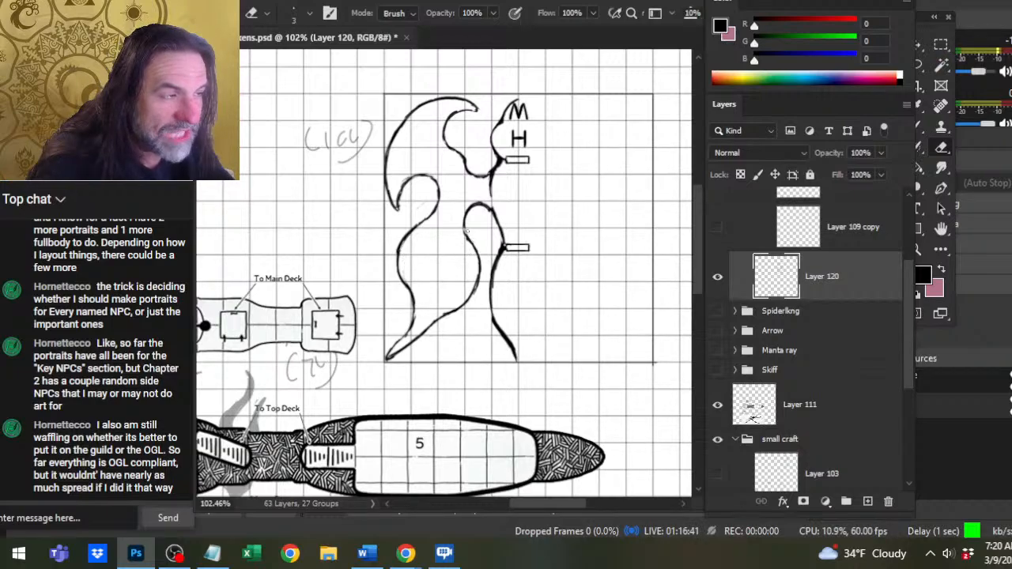
# Redraw the lower wing's inner edge just below the rounded arch as a fuller curve and trim away the old line.
pyautogui.press('b')
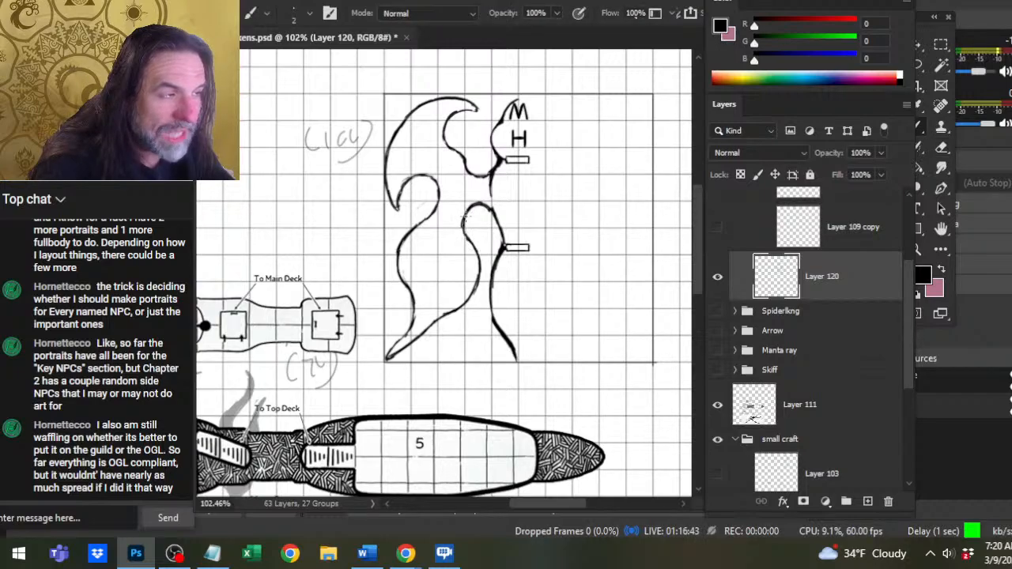
pyautogui.press('e')
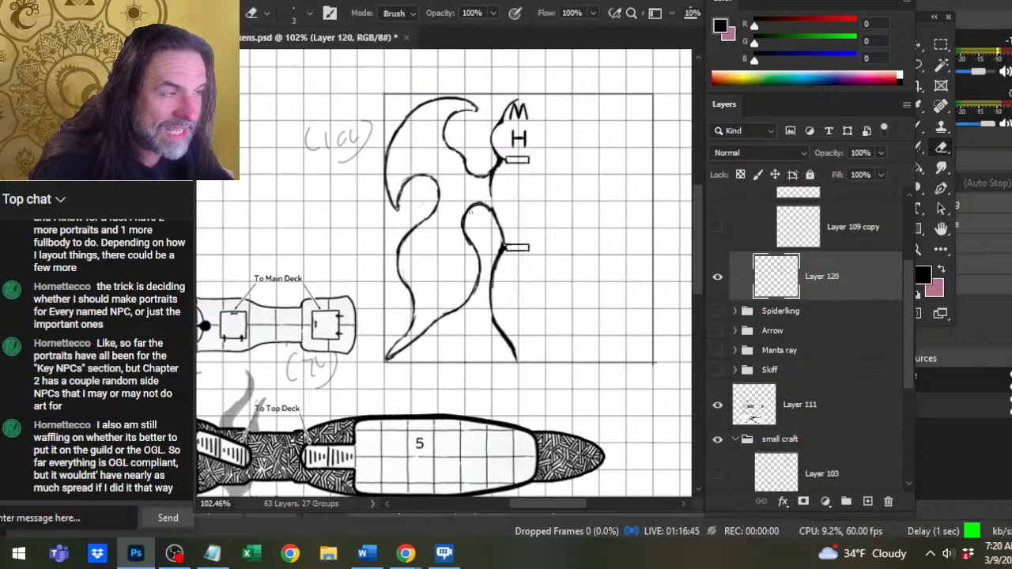
pyautogui.moveTo(477, 208)
pyautogui.mouseDown()
pyautogui.moveTo(491, 215)
pyautogui.moveTo(477, 251)
pyautogui.mouseUp()
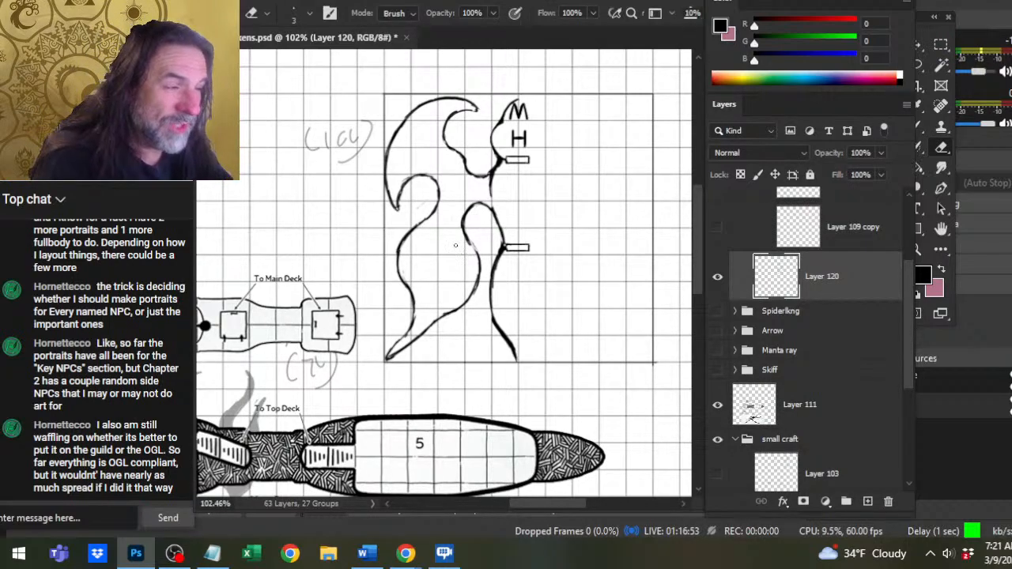
pyautogui.press('b')
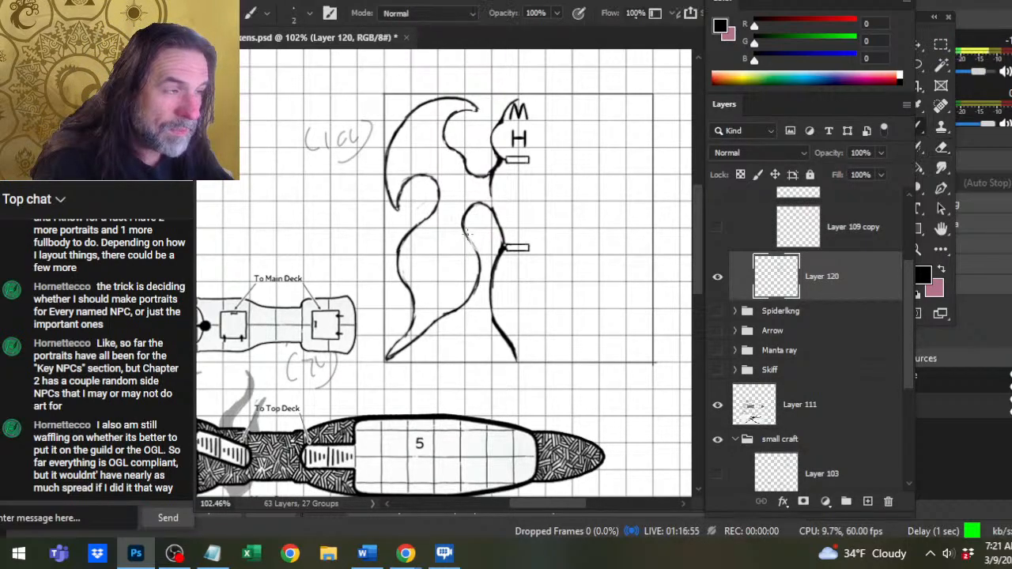
pyautogui.press('e')
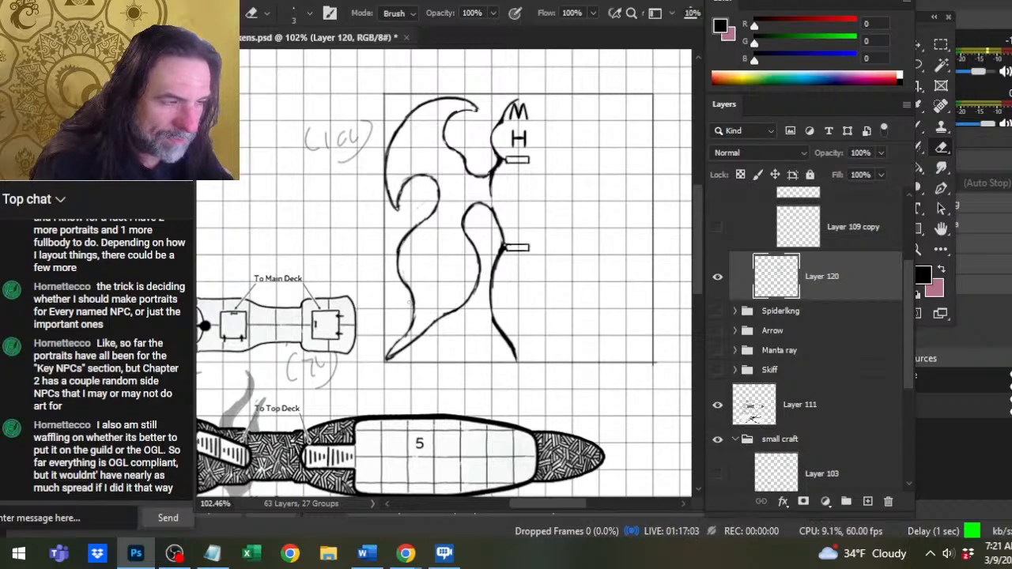
# Touch up the lower wing's outer and bottom edges where they narrow toward the tip, alternating small ink and eraser strokes.
pyautogui.press('b')
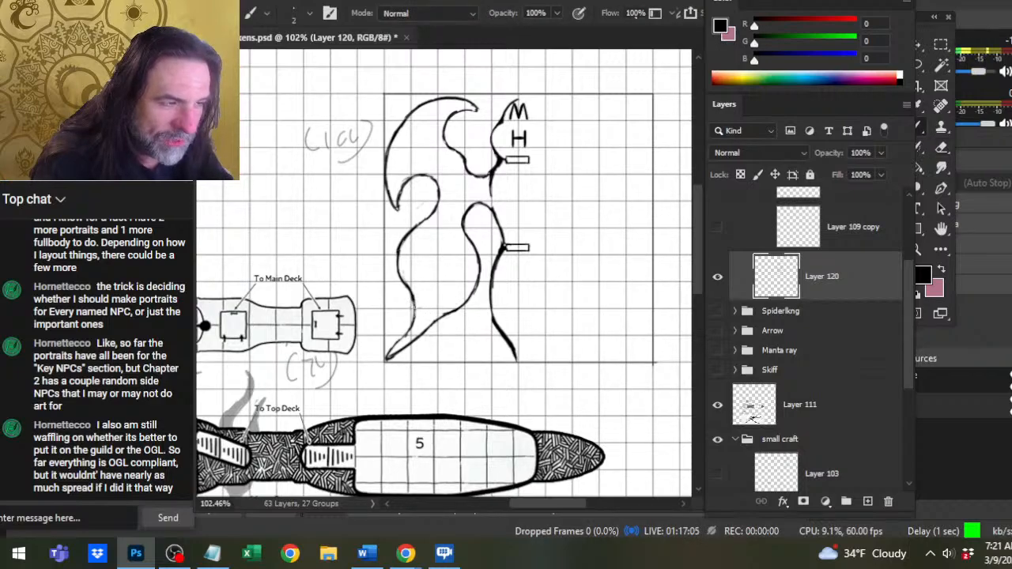
pyautogui.press('e')
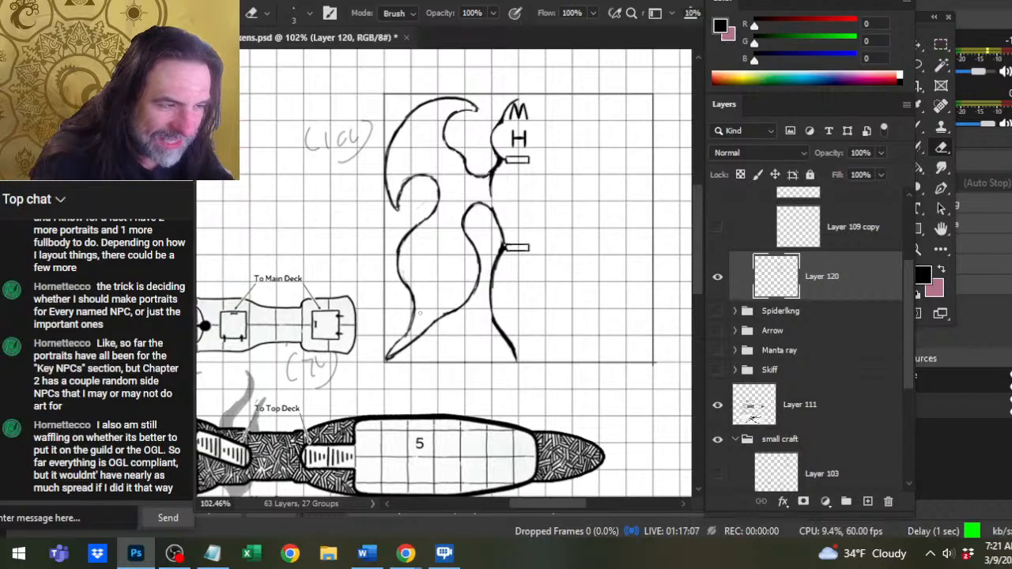
pyautogui.press('b')
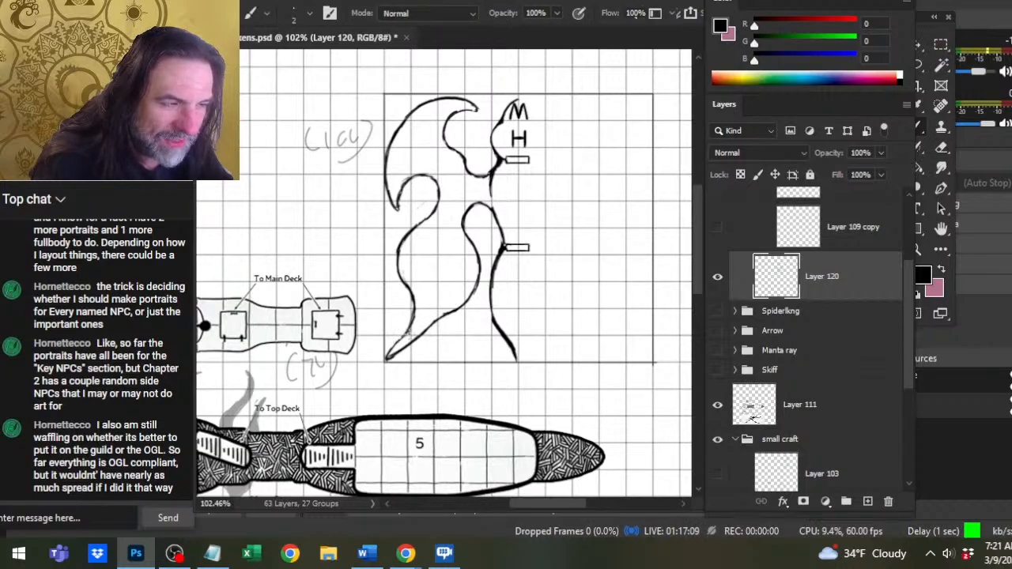
pyautogui.press('e')
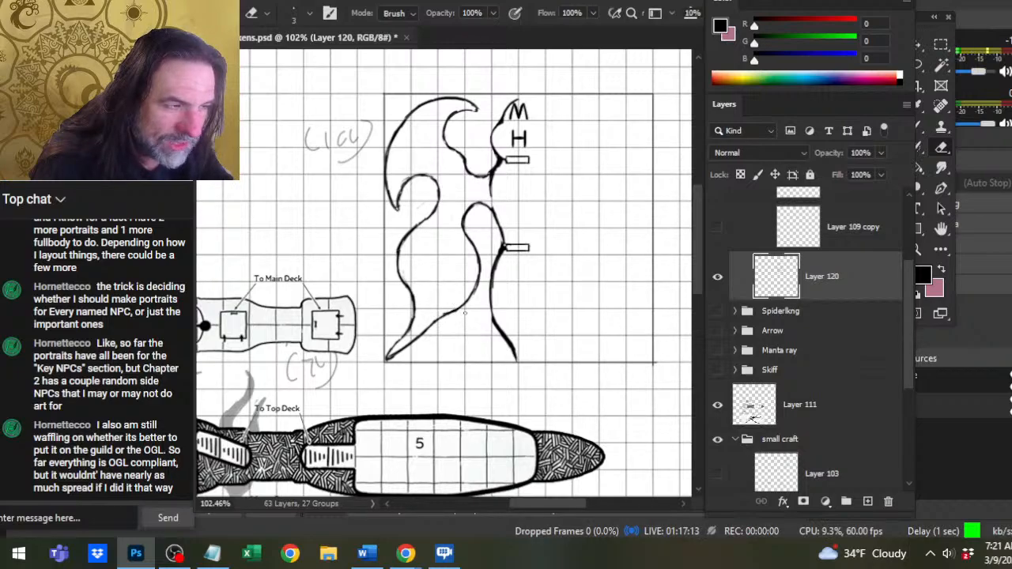
pyautogui.press('b')
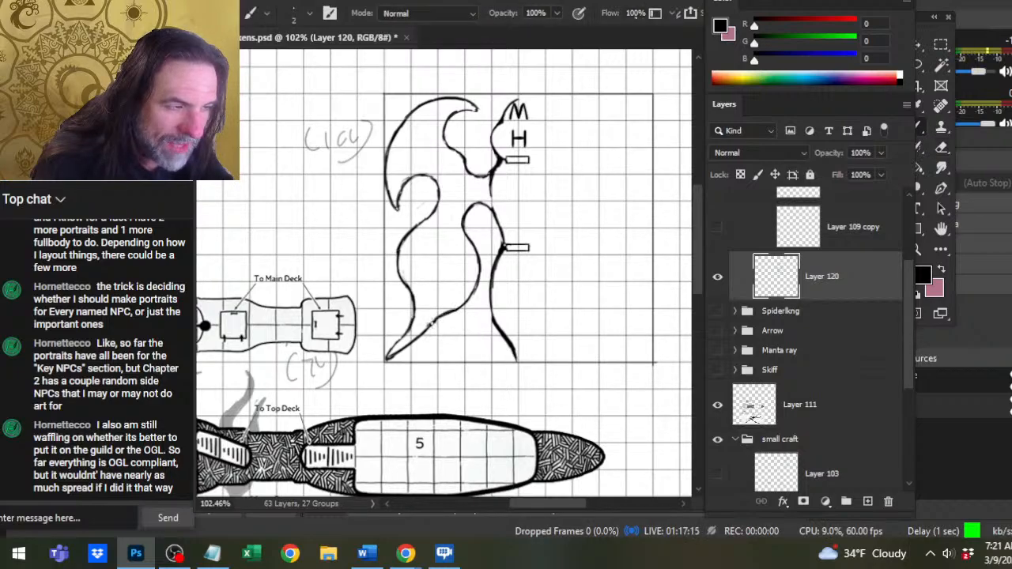
# Erase the sharp point of the lower wing's tip and redraw it as a small rounded end.
pyautogui.press('e')
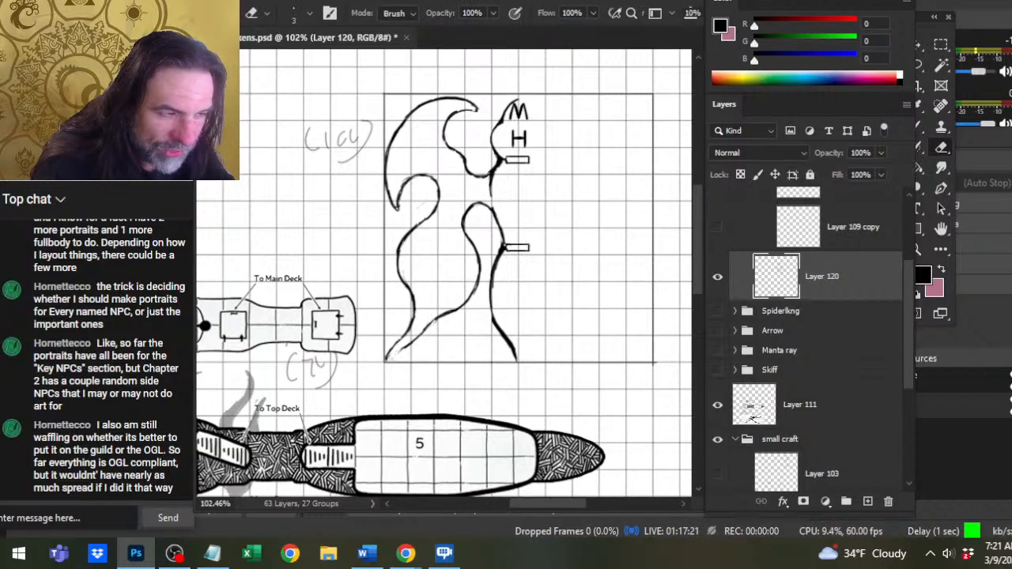
pyautogui.press('b')
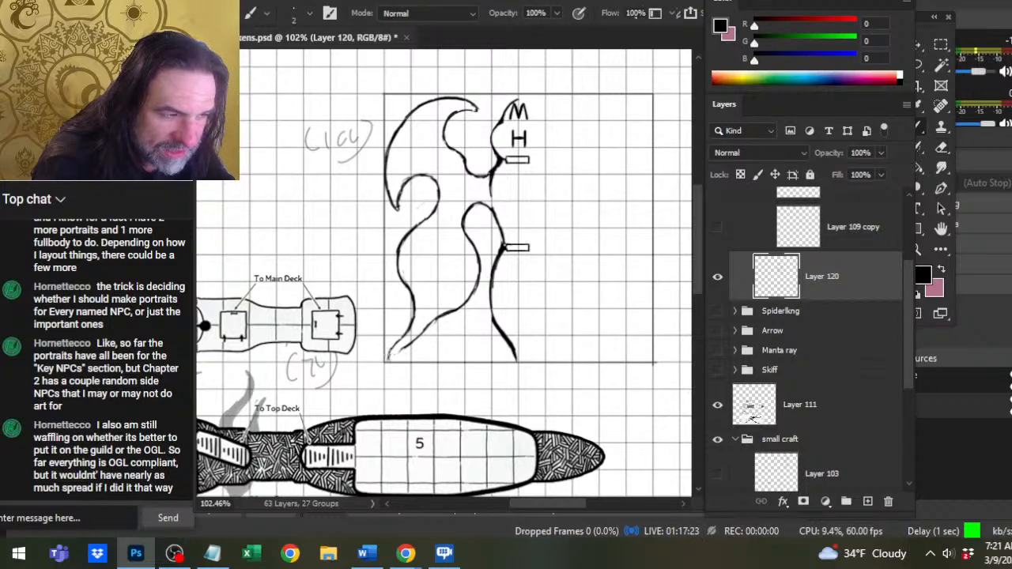
pyautogui.press('e')
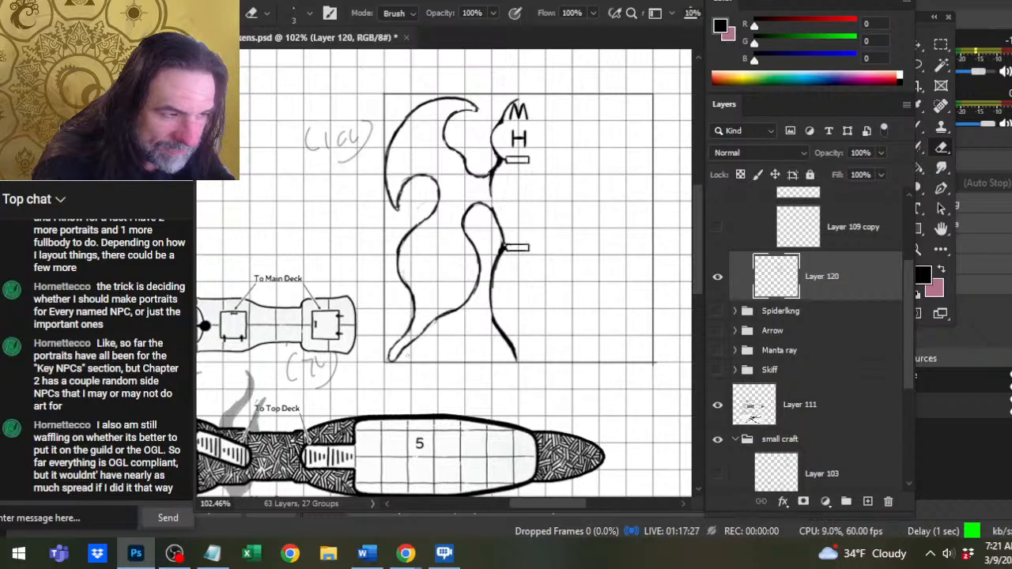
# Redraw the lower wing's bottom edge slightly higher beside the rounded tip and erase the old line beneath it.
pyautogui.press('b')
pyautogui.moveTo(403, 348); pyautogui.dragTo(443, 311)
pyautogui.press('e')
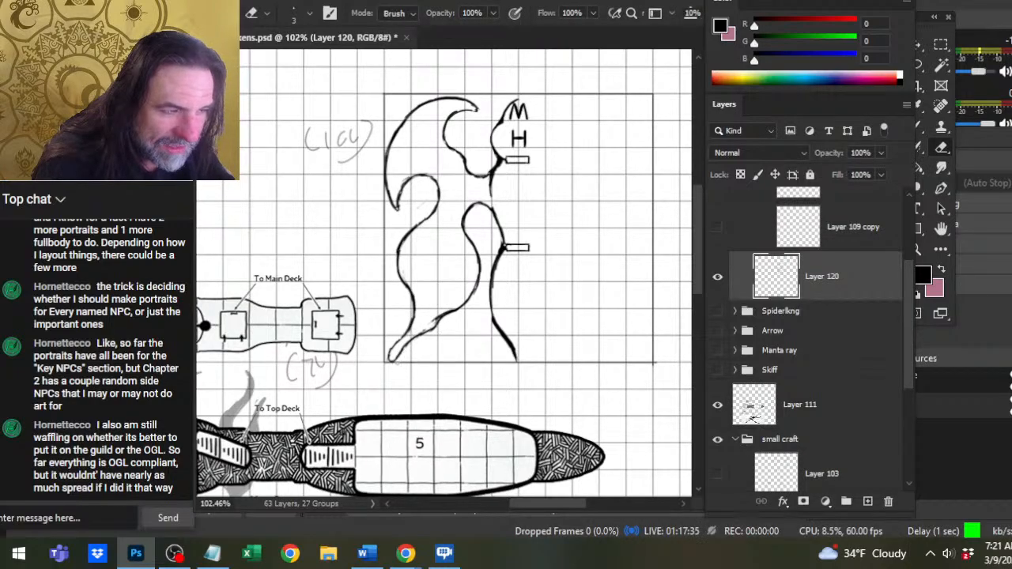
pyautogui.moveTo(433, 330); pyautogui.dragTo(401, 352)
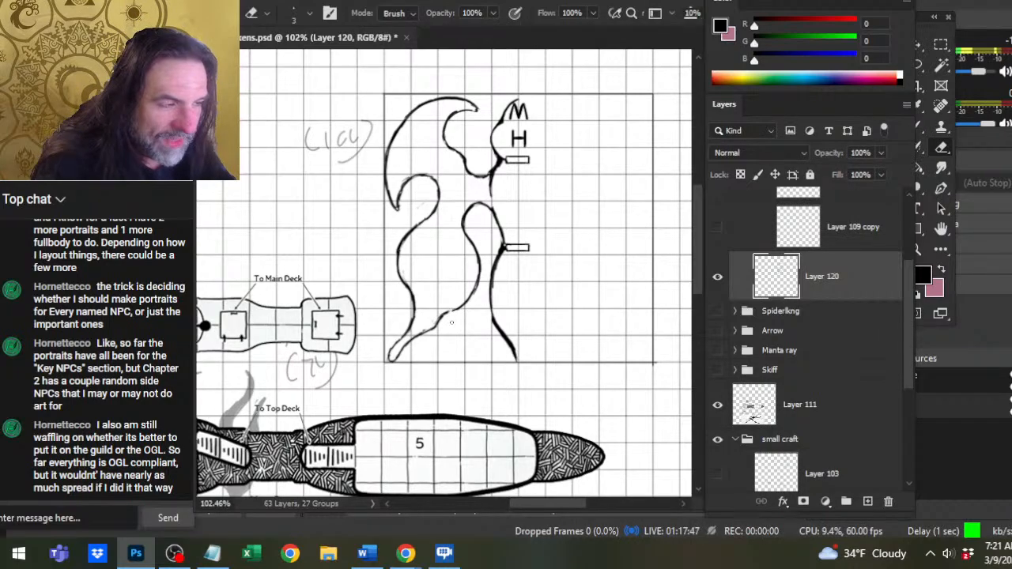
# Redraw the bottom edge of the lower wing higher where it curves up into the inner edge, and erase the old curve.
pyautogui.press('b')
pyautogui.moveTo(452, 298)
pyautogui.mouseDown()
pyautogui.moveTo(440, 322)
pyautogui.moveTo(479, 283)
pyautogui.mouseUp()
pyautogui.press('e')
pyautogui.press('b')
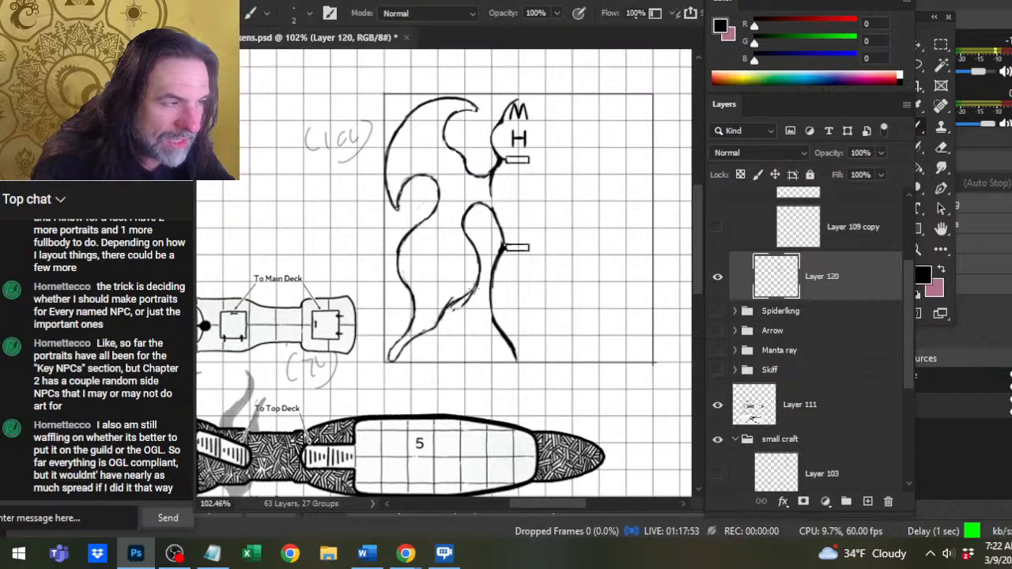
pyautogui.press('e')
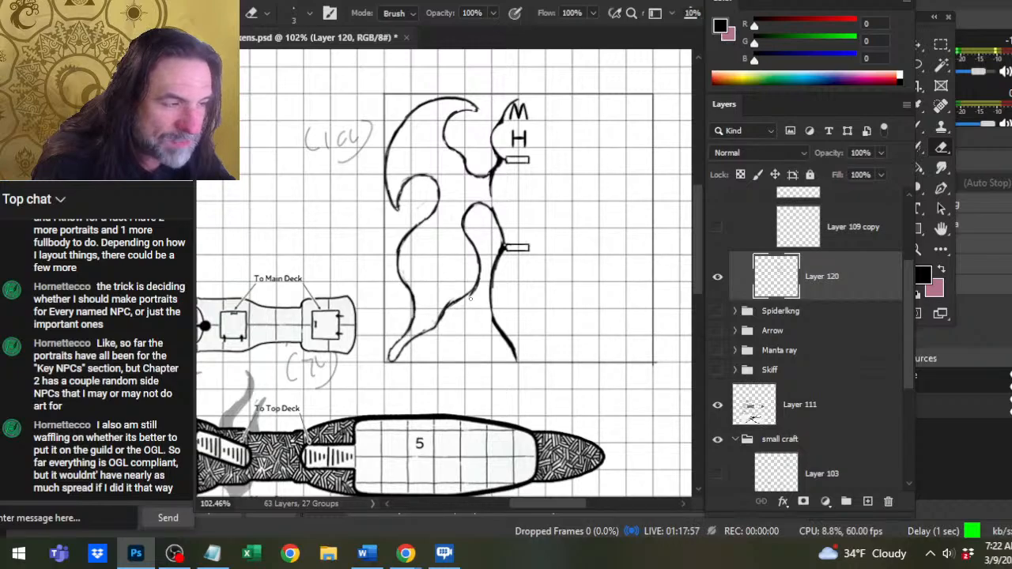
pyautogui.moveTo(470, 298); pyautogui.dragTo(481, 273)
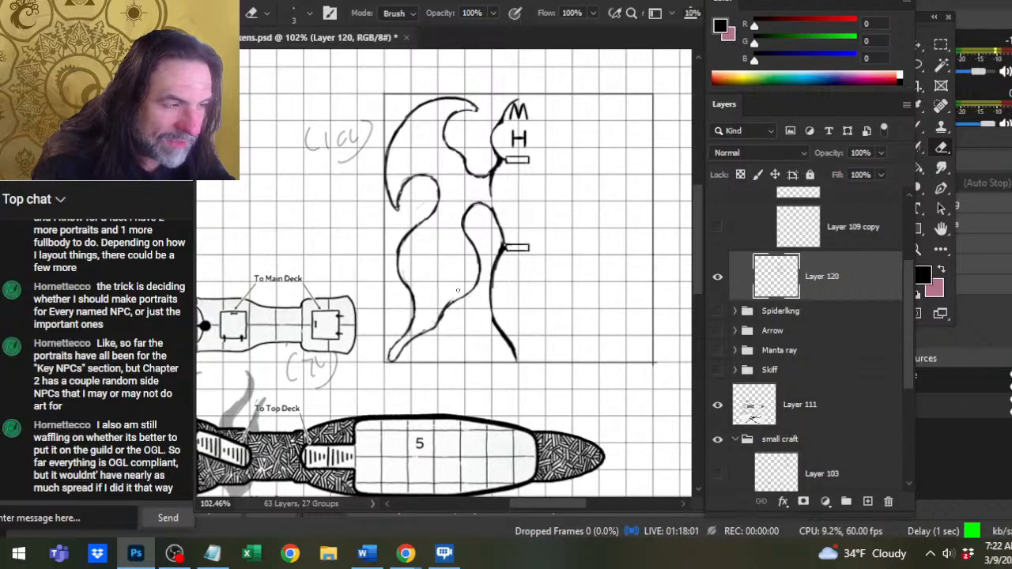
# Thin the inside of the lower wing's redrawn bottom edge, then re-ink and smooth its curve.
pyautogui.moveTo(449, 301); pyautogui.dragTo(425, 332)
pyautogui.press('b')
pyautogui.press('e')
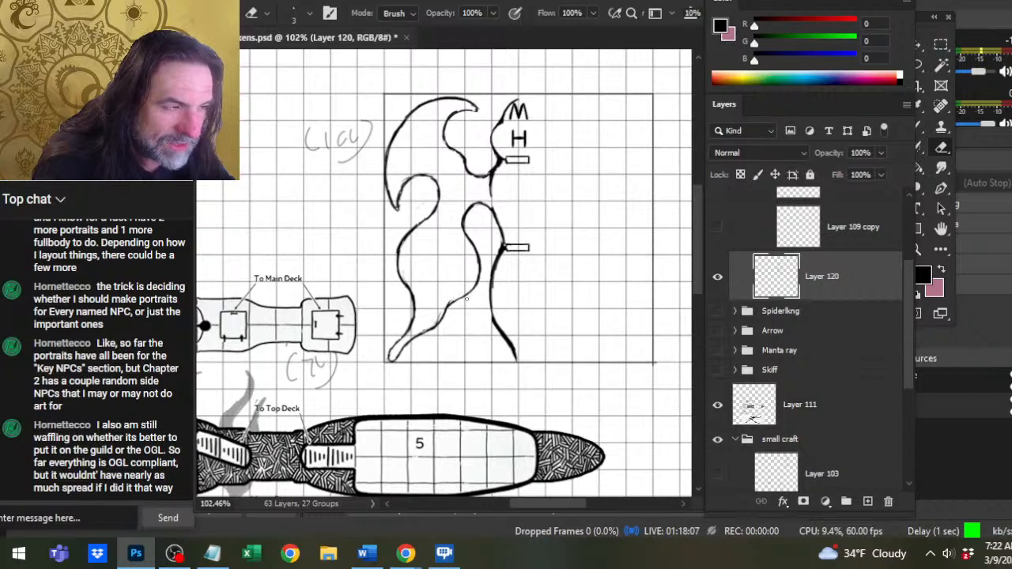
pyautogui.press('b')
pyautogui.moveTo(475, 286); pyautogui.dragTo(441, 313)
pyautogui.press('e')
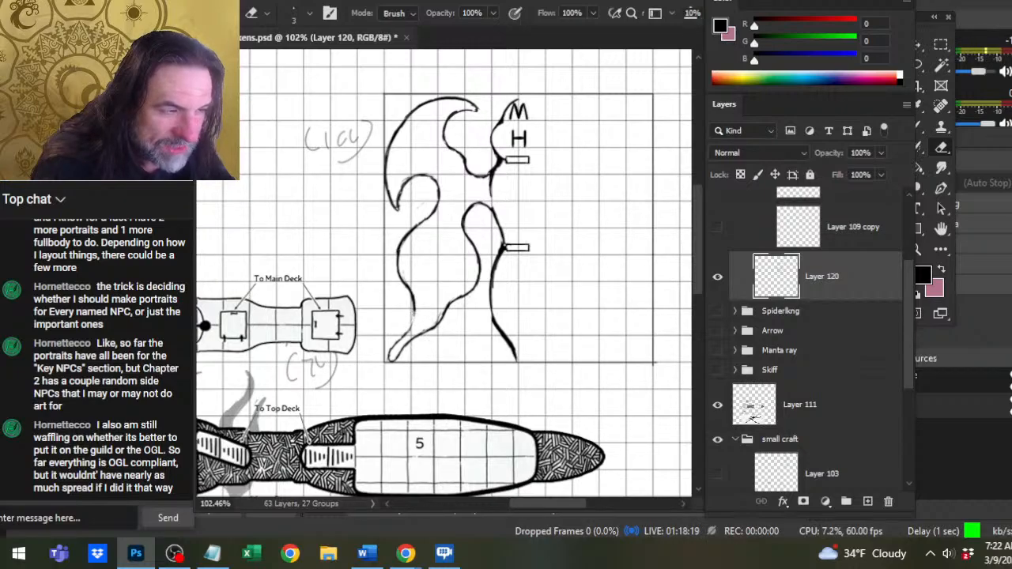
# Rework the lower wing's outer edge above the tip so it bends further inward, erasing the old line.
pyautogui.press('b')
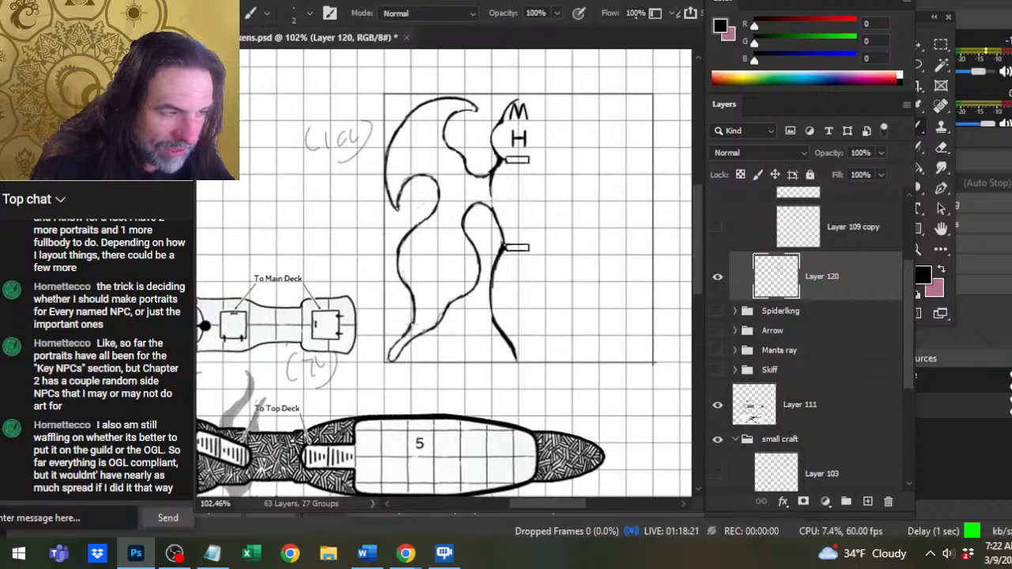
pyautogui.press('e')
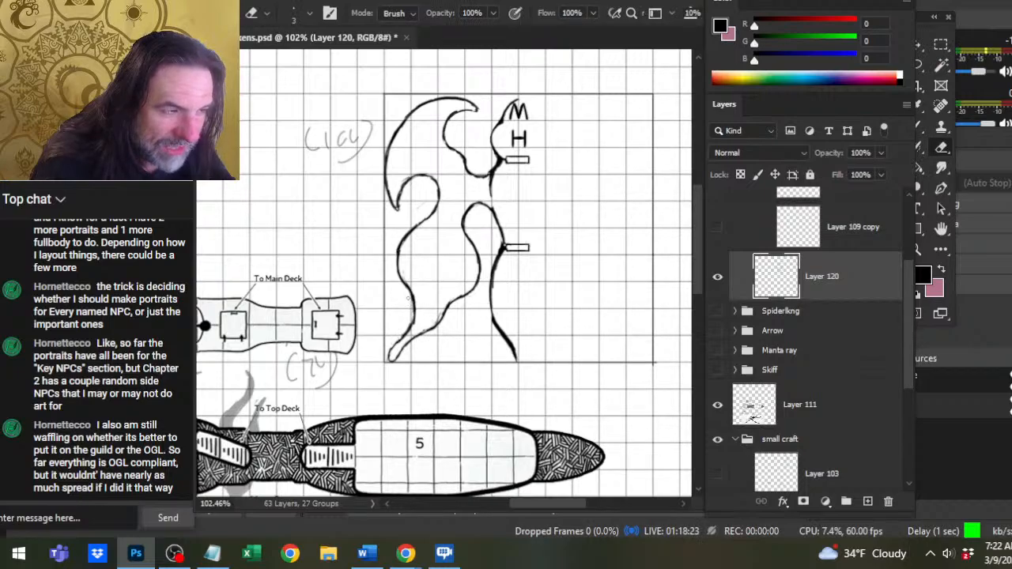
pyautogui.moveTo(410, 299)
pyautogui.mouseDown()
pyautogui.moveTo(419, 321)
pyautogui.moveTo(407, 331)
pyautogui.mouseUp()
pyautogui.press('b')
pyautogui.press('e')
pyautogui.press('b')
pyautogui.moveTo(419, 313)
pyautogui.mouseDown()
pyautogui.moveTo(410, 326)
pyautogui.moveTo(412, 318)
pyautogui.mouseUp()
pyautogui.press('e')
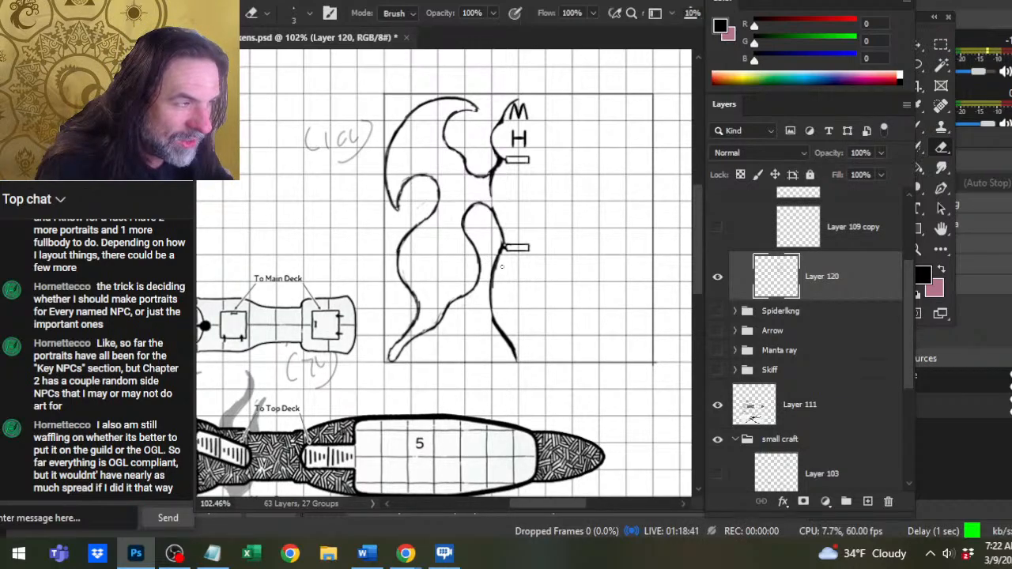
# Thin the hull line beside the lower rectangle and ink the hull gap between the upper and lower wings.
pyautogui.press('b')
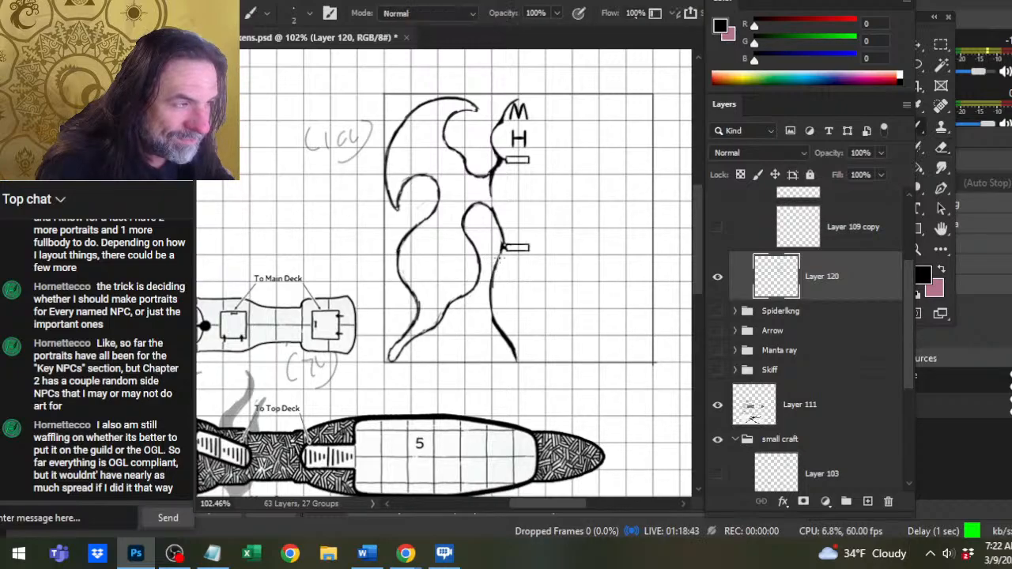
pyautogui.press('e')
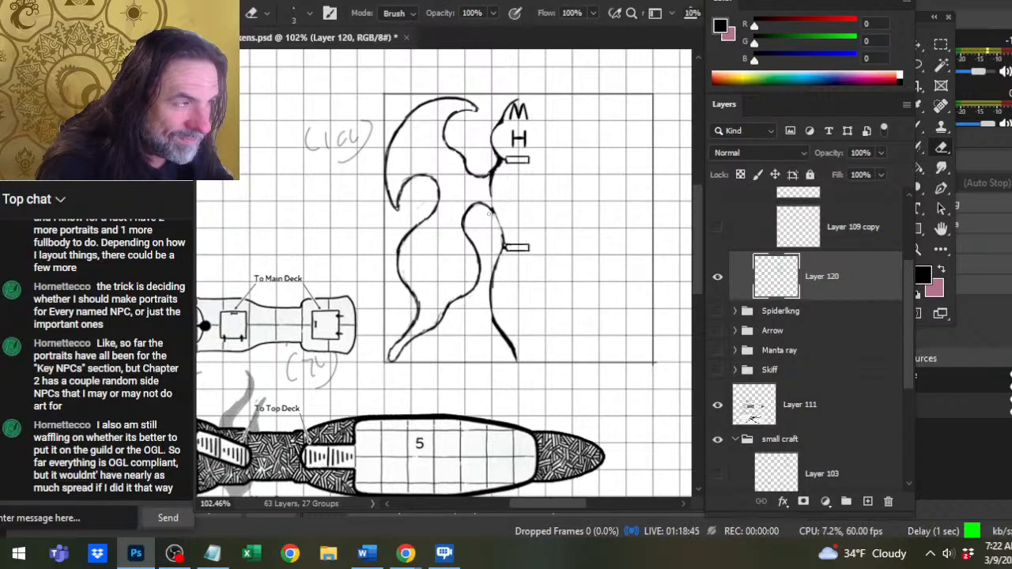
pyautogui.press('b')
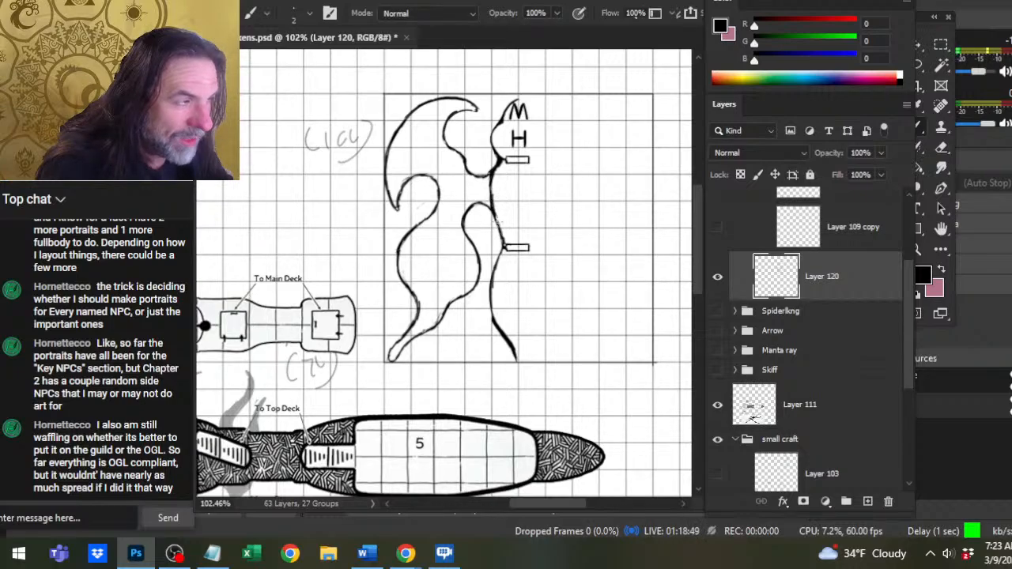
pyautogui.press('e')
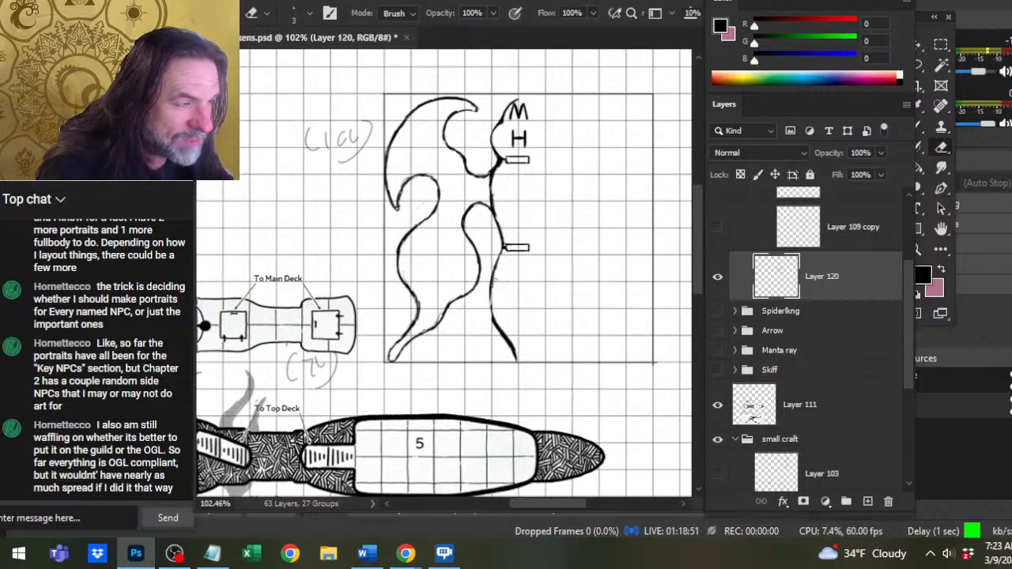
# Erase the thick hull line below the lower rectangle and redraw it as a thinner, smoother inward curve.
pyautogui.moveTo(496, 269); pyautogui.dragTo(493, 326)
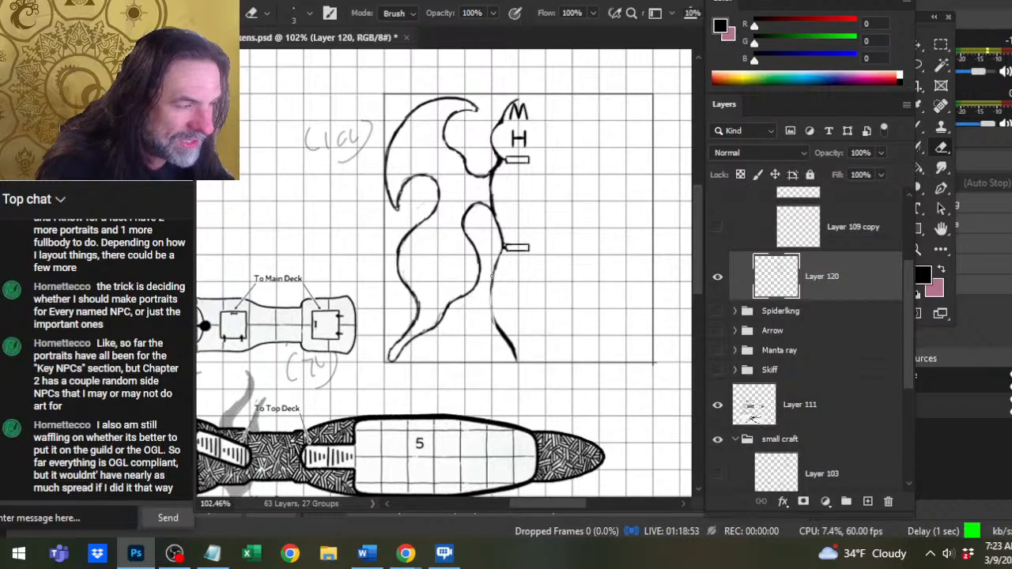
pyautogui.press('b')
pyautogui.moveTo(494, 266)
pyautogui.mouseDown()
pyautogui.moveTo(490, 313)
pyautogui.moveTo(501, 334)
pyautogui.moveTo(488, 286)
pyautogui.moveTo(495, 318)
pyautogui.mouseUp()
pyautogui.press('e')
pyautogui.press('b')
pyautogui.press('e')
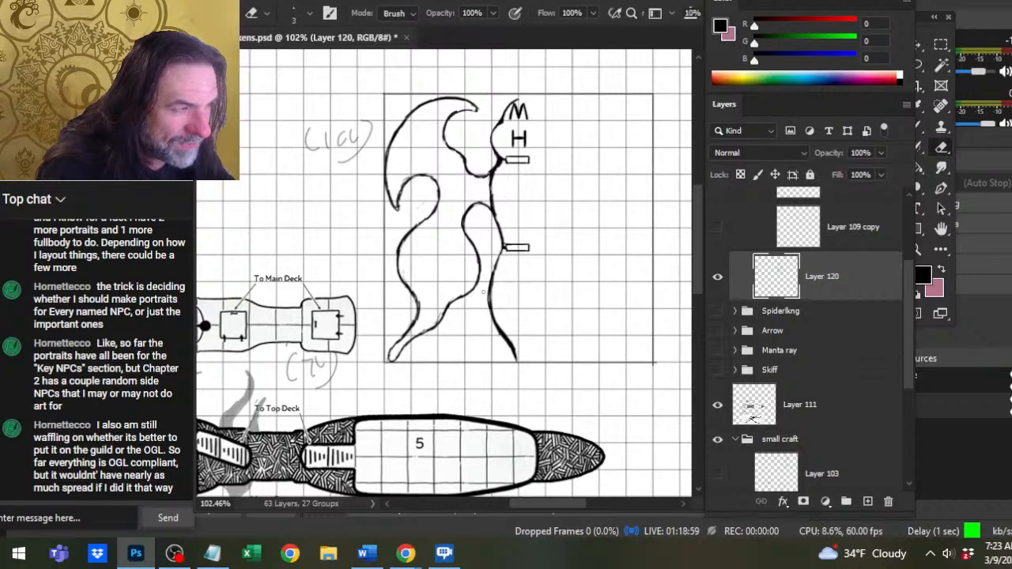
pyautogui.moveTo(489, 280); pyautogui.dragTo(497, 254)
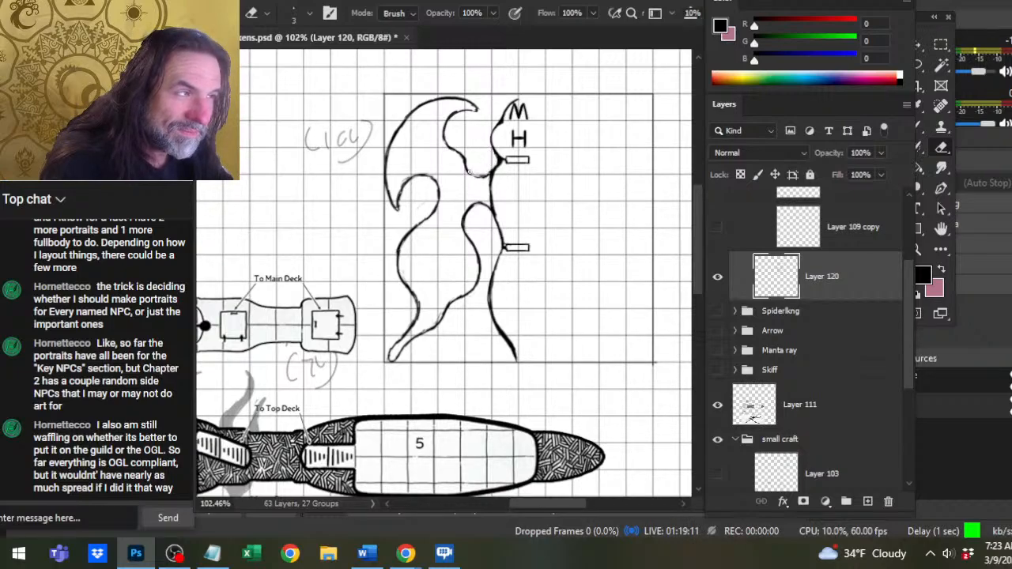
# Ink a side line joining the upper and lower left wings opposite the hull, and fill the enclosed joint black.
pyautogui.press('b')
pyautogui.moveTo(471, 173); pyautogui.dragTo(480, 174)
pyautogui.press('e')
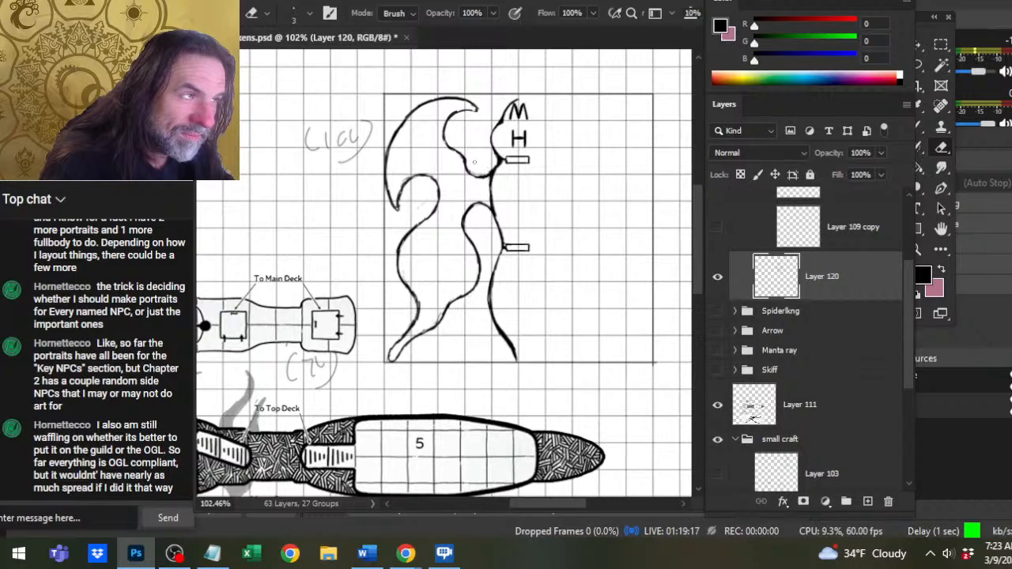
pyautogui.press('b')
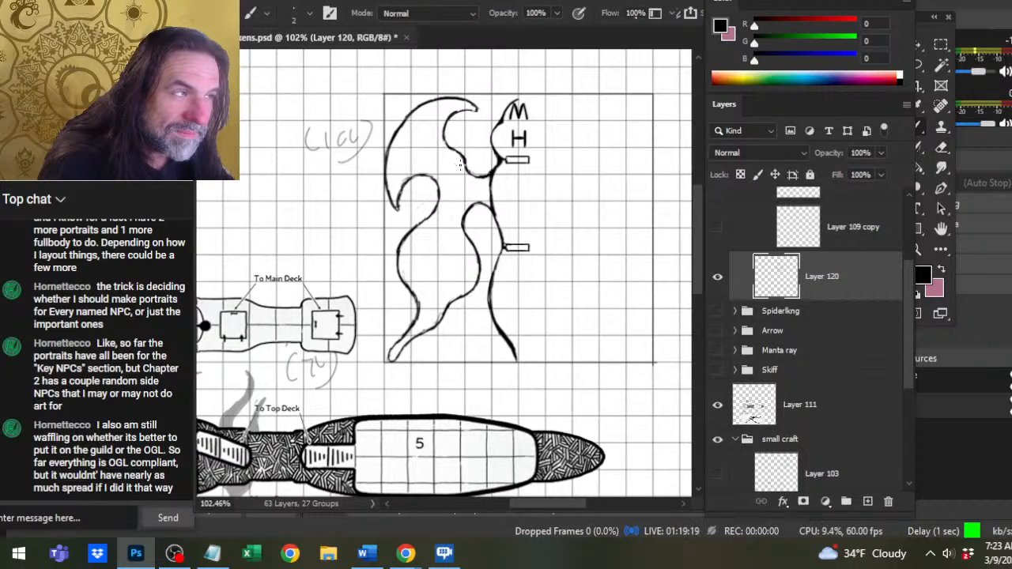
pyautogui.moveTo(464, 160); pyautogui.dragTo(468, 186)
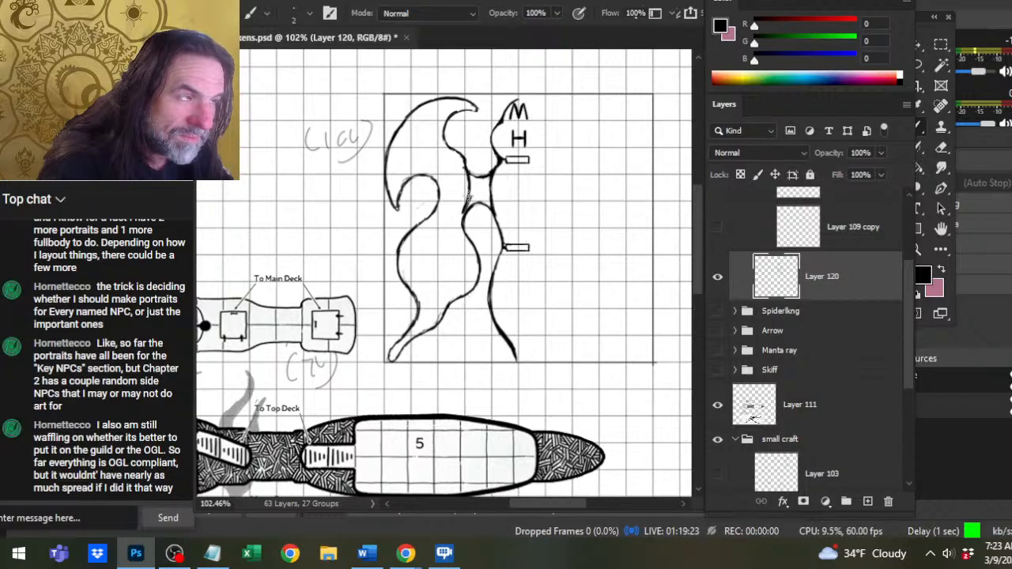
pyautogui.moveTo(469, 195)
pyautogui.mouseDown()
pyautogui.moveTo(464, 221)
pyautogui.moveTo(473, 206)
pyautogui.moveTo(491, 211)
pyautogui.moveTo(475, 202)
pyautogui.mouseUp()
pyautogui.press('g')
pyautogui.click(483, 193)
pyautogui.press('b')
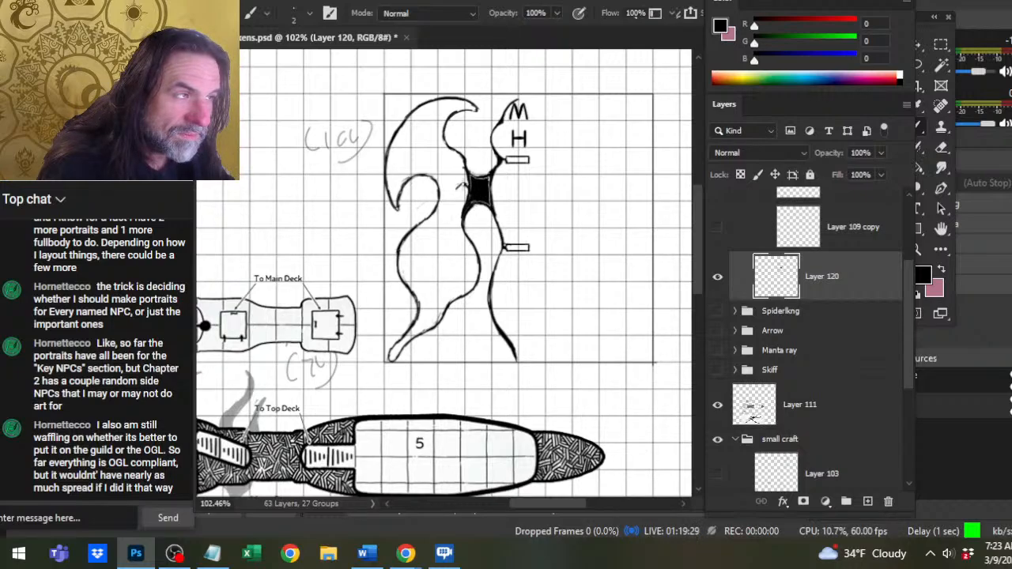
pyautogui.moveTo(456, 190); pyautogui.dragTo(464, 172)
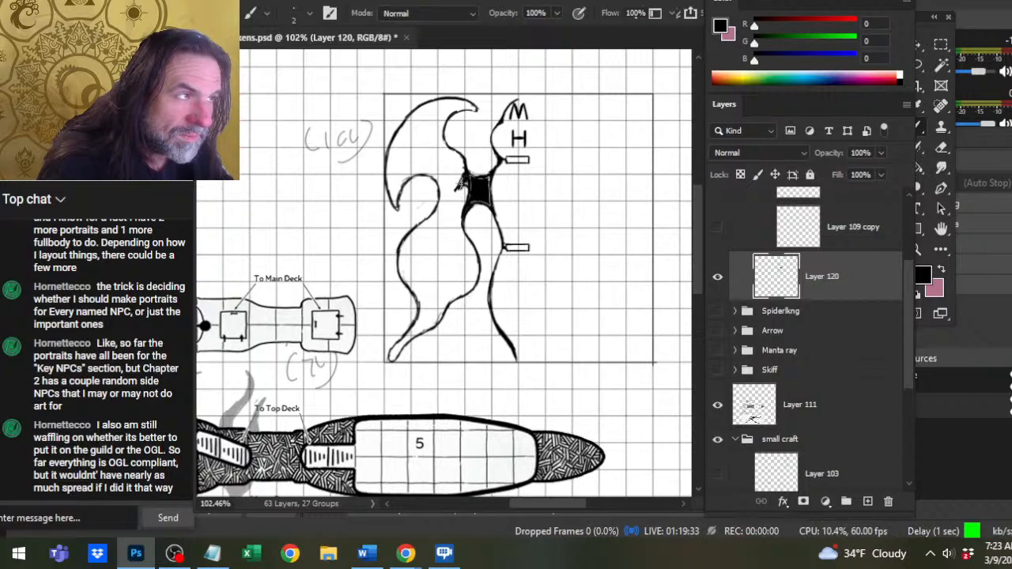
pyautogui.press('e')
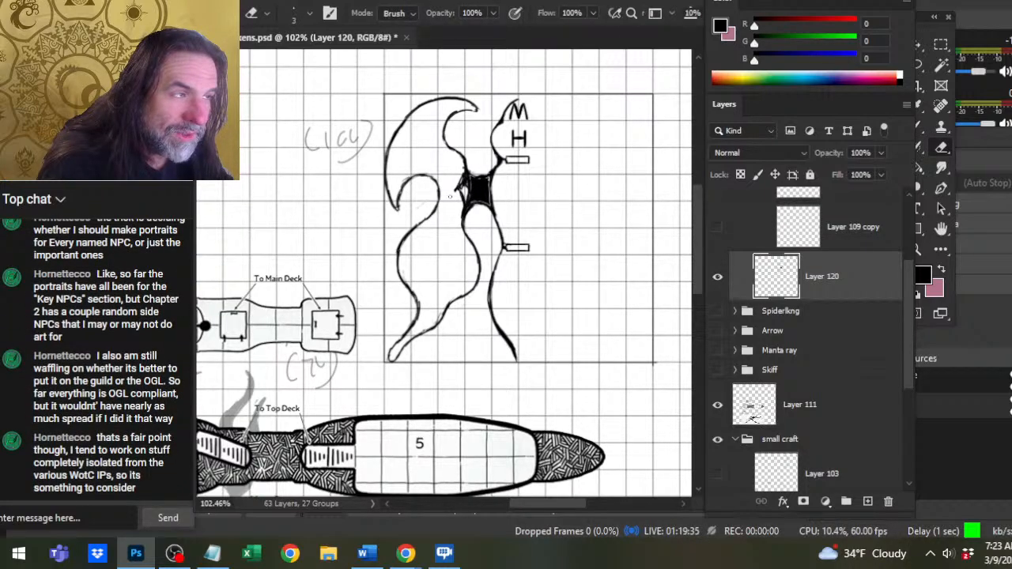
pyautogui.moveTo(459, 198)
pyautogui.mouseDown()
pyautogui.moveTo(462, 207)
pyautogui.moveTo(457, 181)
pyautogui.moveTo(463, 212)
pyautogui.moveTo(460, 181)
pyautogui.mouseUp()
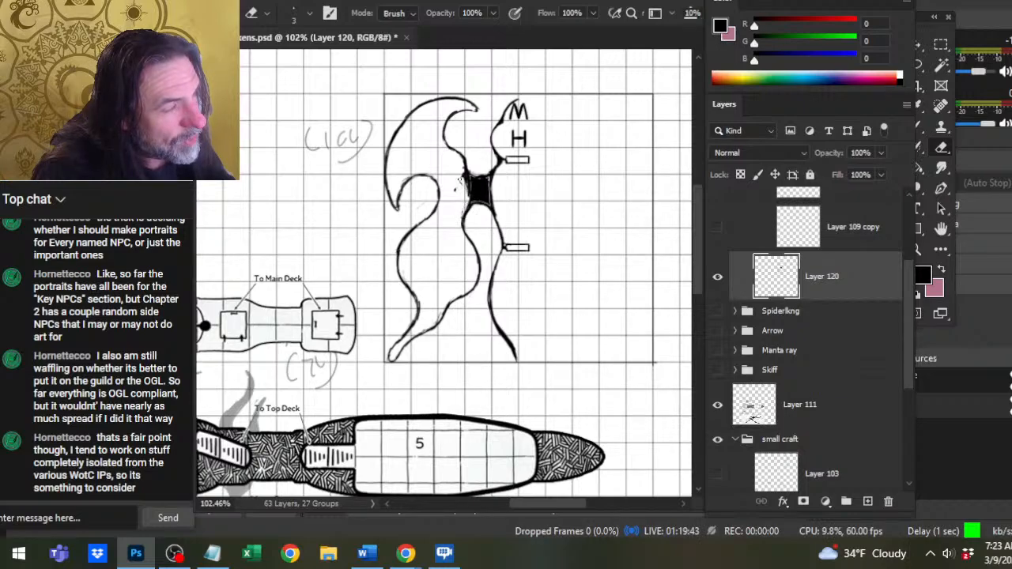
pyautogui.press('b')
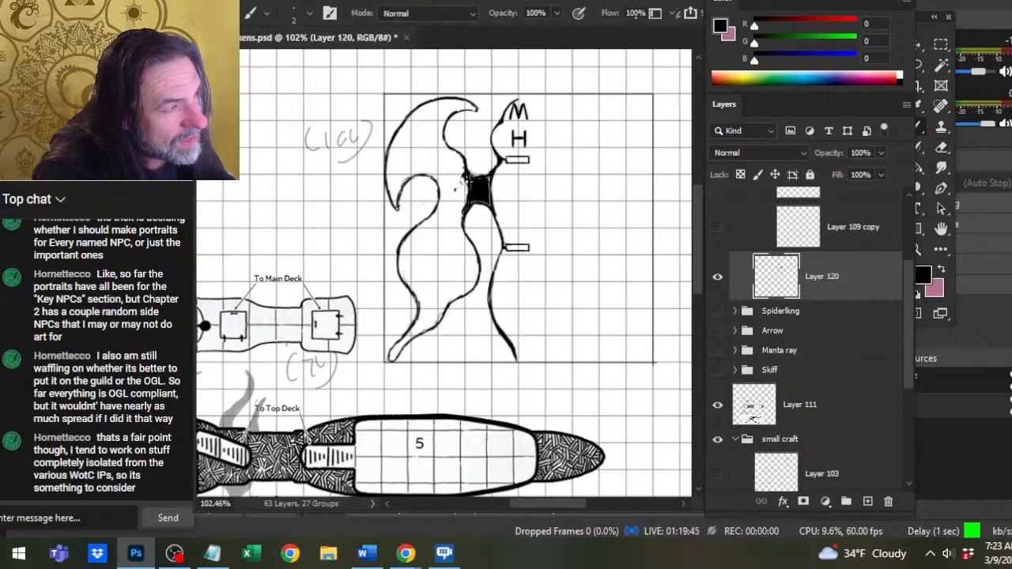
# Erase the wavy base of the upper wing's inner edge and redraw it as a smooth curve into the black joint.
pyautogui.press('e')
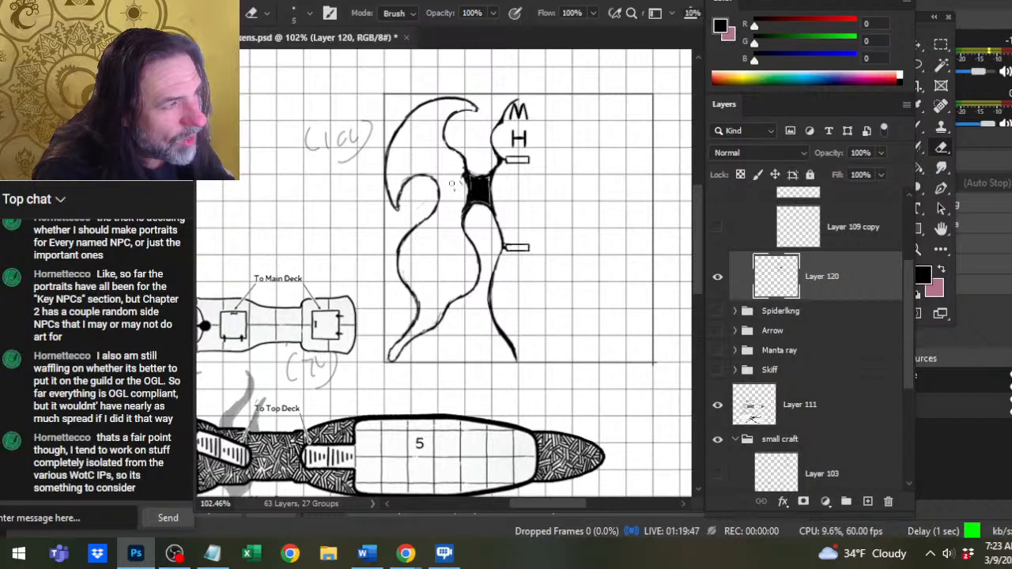
pyautogui.press(']')
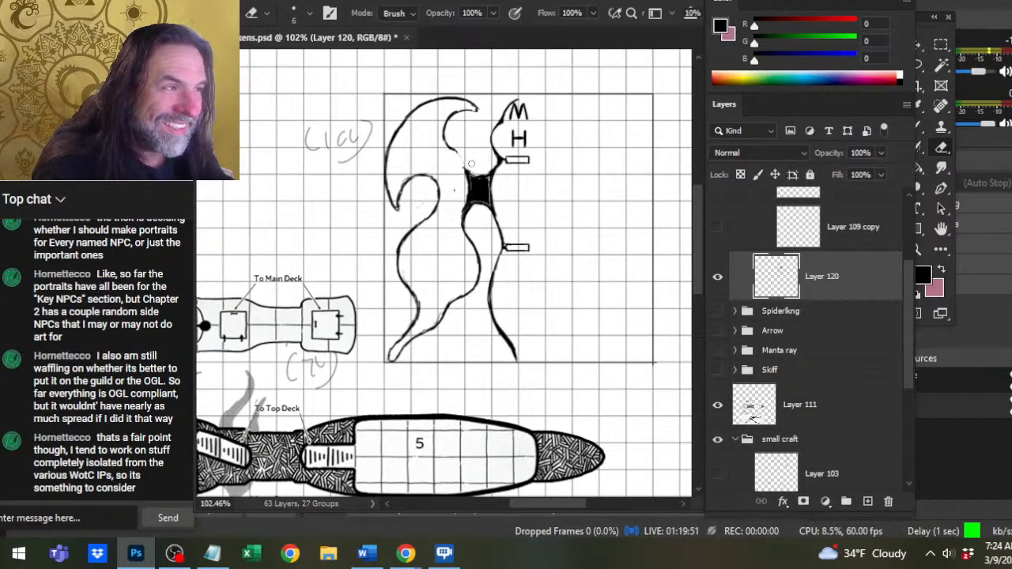
pyautogui.press('b')
pyautogui.moveTo(449, 145)
pyautogui.mouseDown()
pyautogui.moveTo(466, 171)
pyautogui.moveTo(448, 142)
pyautogui.mouseUp()
# Erase the uneven stretch of the lower wing's bottom inner edge and redraw it as one smooth curve toward the tip.
pyautogui.press('e')
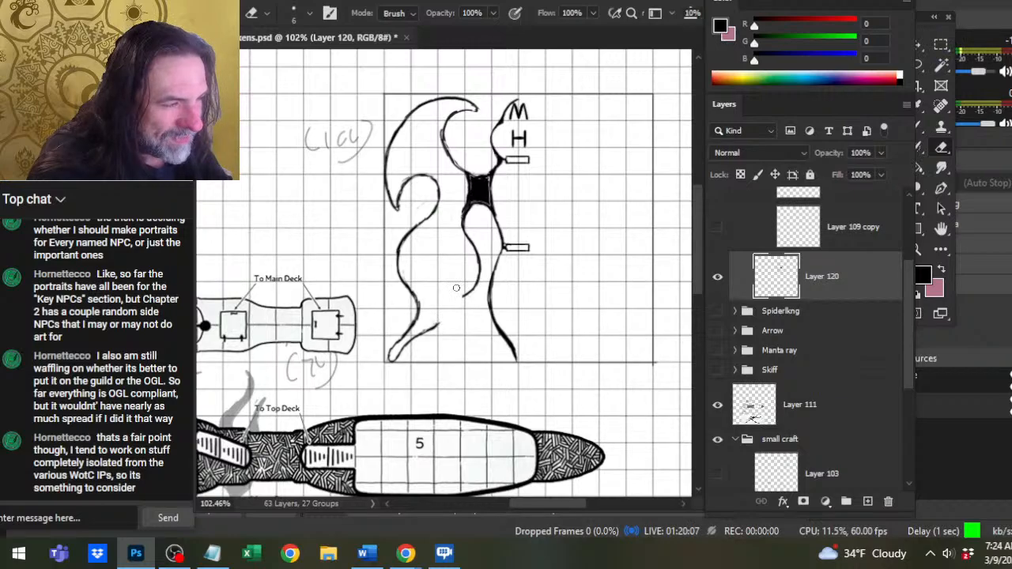
pyautogui.press('b')
pyautogui.moveTo(444, 319); pyautogui.dragTo(479, 283)
pyautogui.press('e')
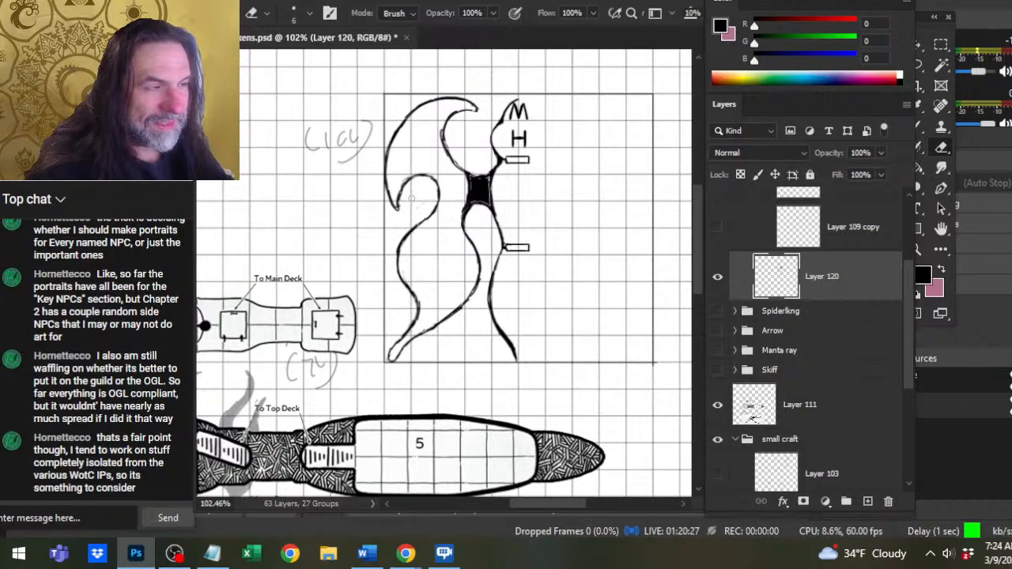
# Clean up and re-ink the rounded notch between the outer wings and the upper wing's inner edge near its tip.
pyautogui.moveTo(435, 197)
pyautogui.mouseDown()
pyautogui.moveTo(424, 218)
pyautogui.moveTo(434, 180)
pyautogui.mouseUp()
pyautogui.press('b')
pyautogui.press('e')
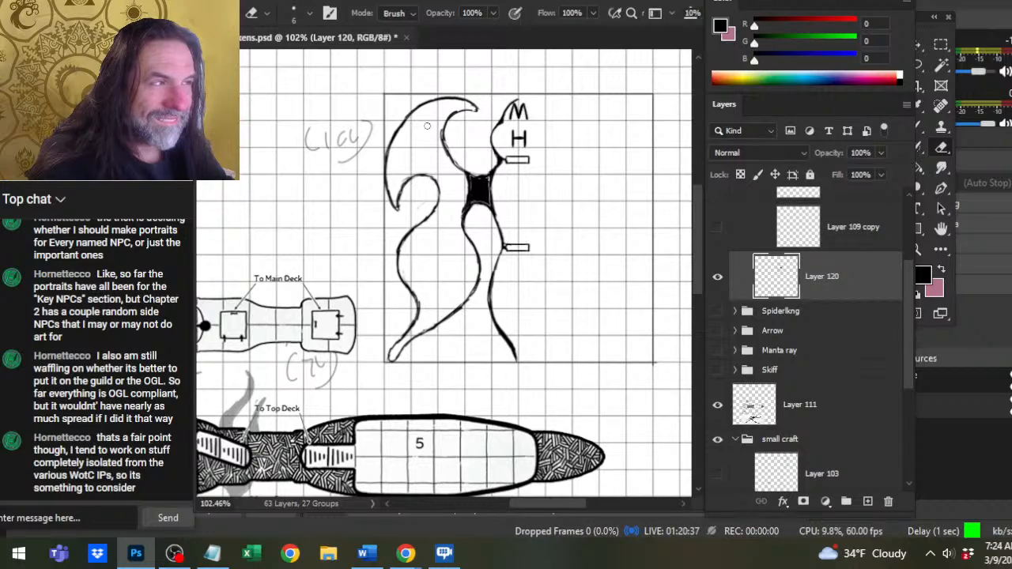
pyautogui.moveTo(450, 113)
pyautogui.mouseDown()
pyautogui.moveTo(449, 161)
pyautogui.moveTo(450, 127)
pyautogui.mouseUp()
pyautogui.press('b')
pyautogui.press('e')
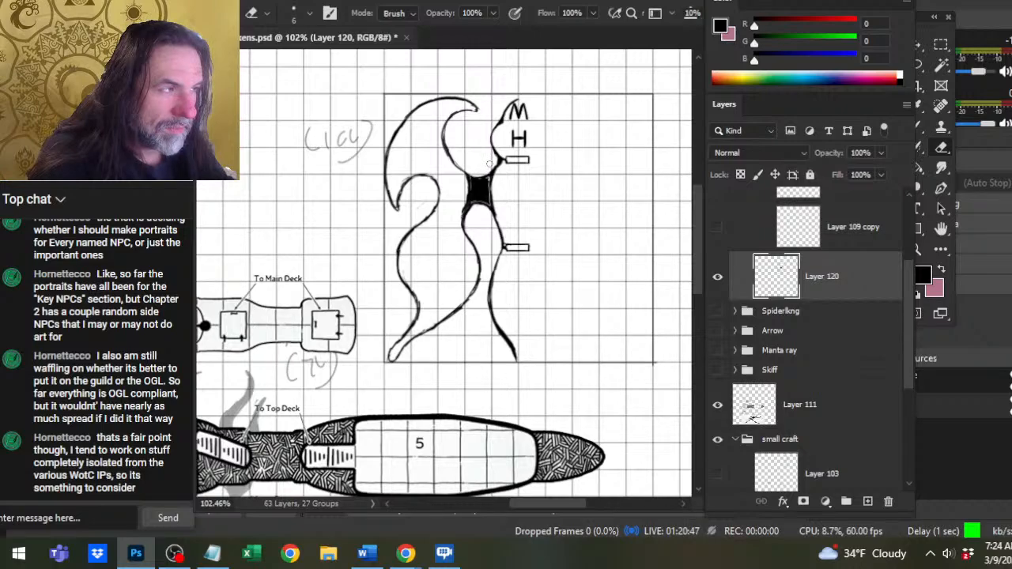
# Touch up the black joint's lower edge and corners, alternating black ink and erasing to sharpen its outline.
pyautogui.press('b')
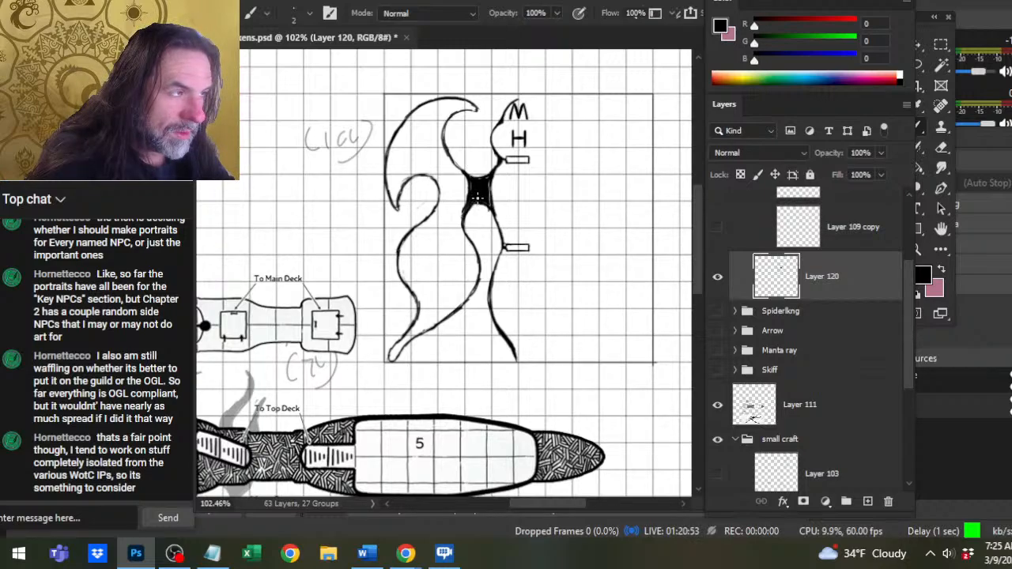
pyautogui.press('e')
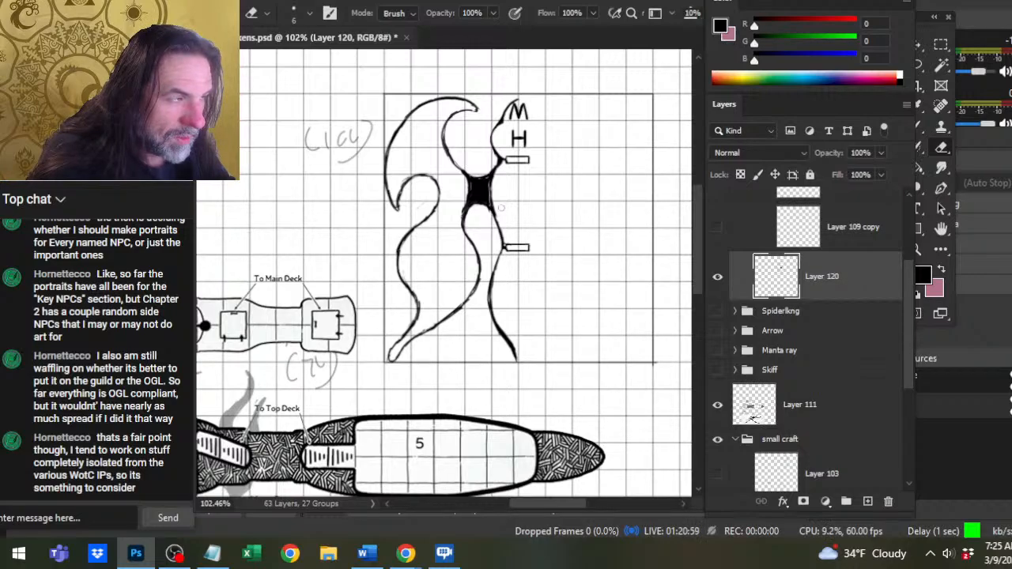
pyautogui.press('b')
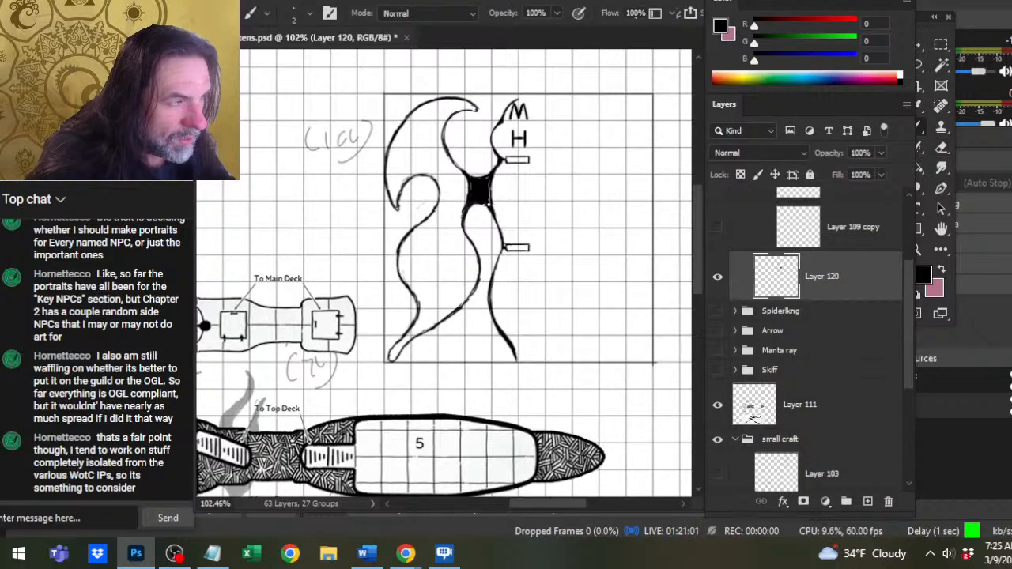
pyautogui.moveTo(489, 205); pyautogui.dragTo(491, 210)
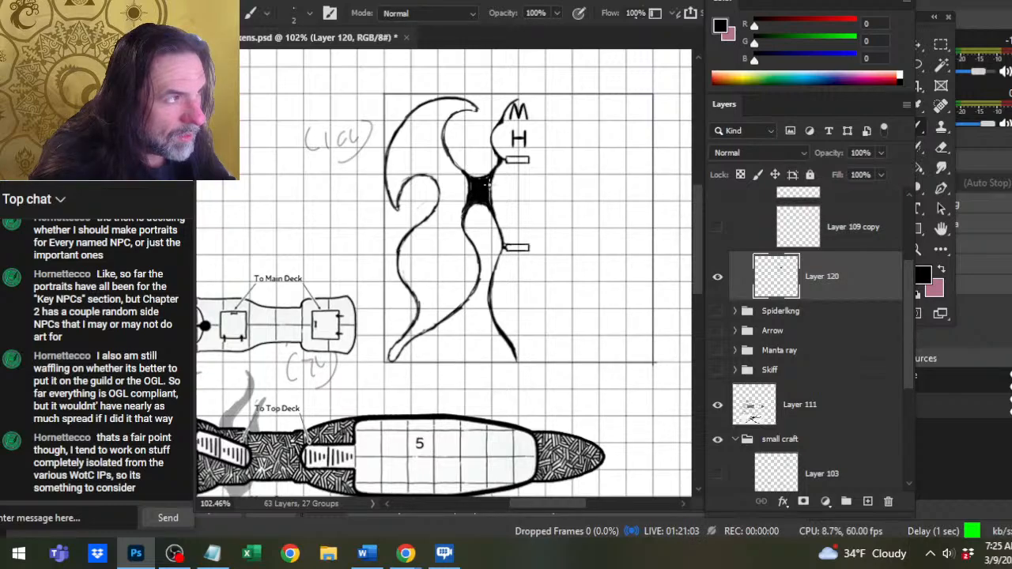
pyautogui.press('e')
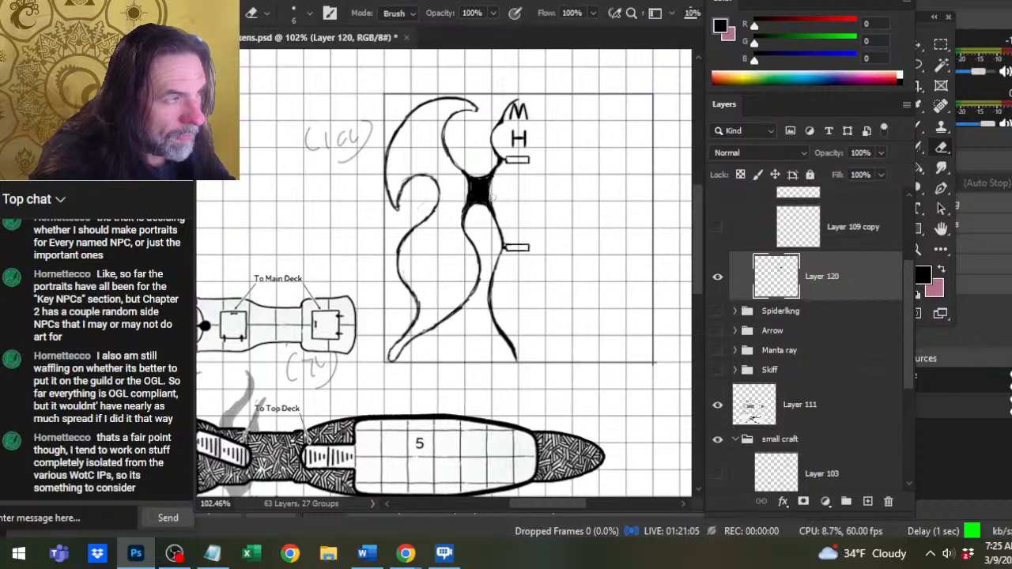
pyautogui.press('b')
pyautogui.press('e')
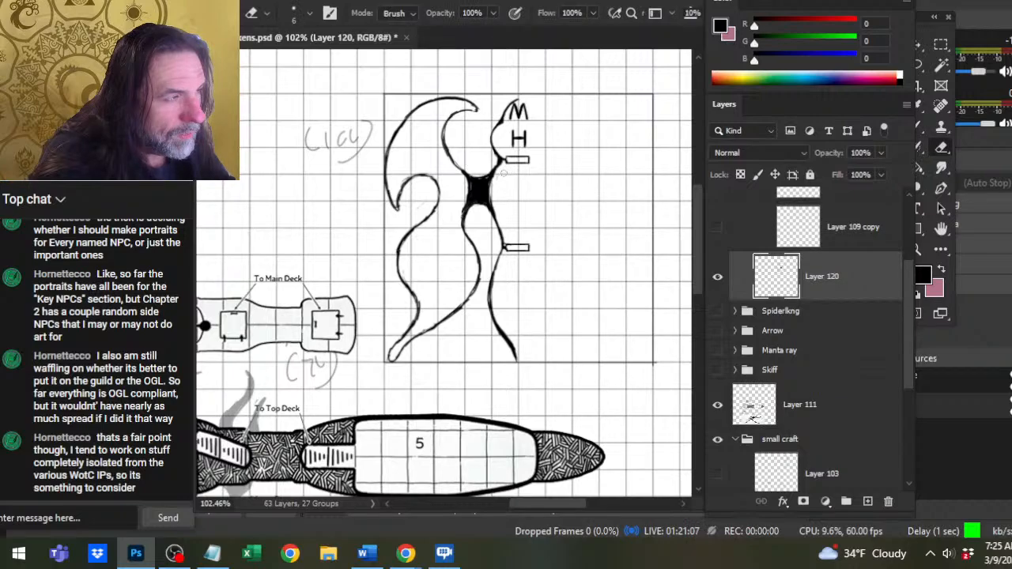
# Ink the hull side of the black joint as a smoother line and erase the upper small rectangle beside the hull.
pyautogui.press('b')
pyautogui.moveTo(493, 172); pyautogui.dragTo(494, 210)
pyautogui.press('e')
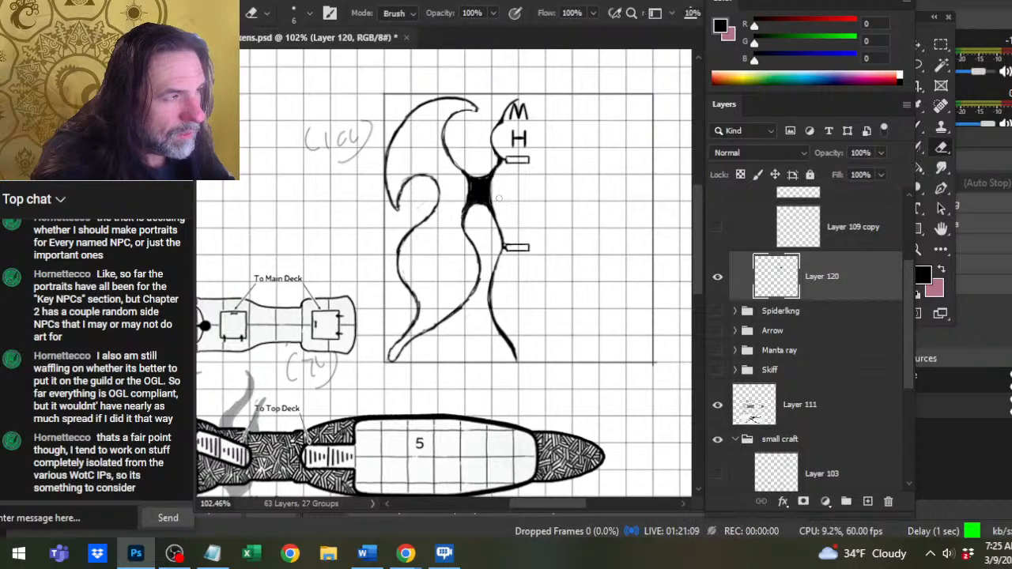
pyautogui.moveTo(508, 173)
pyautogui.mouseDown()
pyautogui.moveTo(515, 161)
pyautogui.moveTo(505, 159)
pyautogui.moveTo(522, 160)
pyautogui.mouseUp()
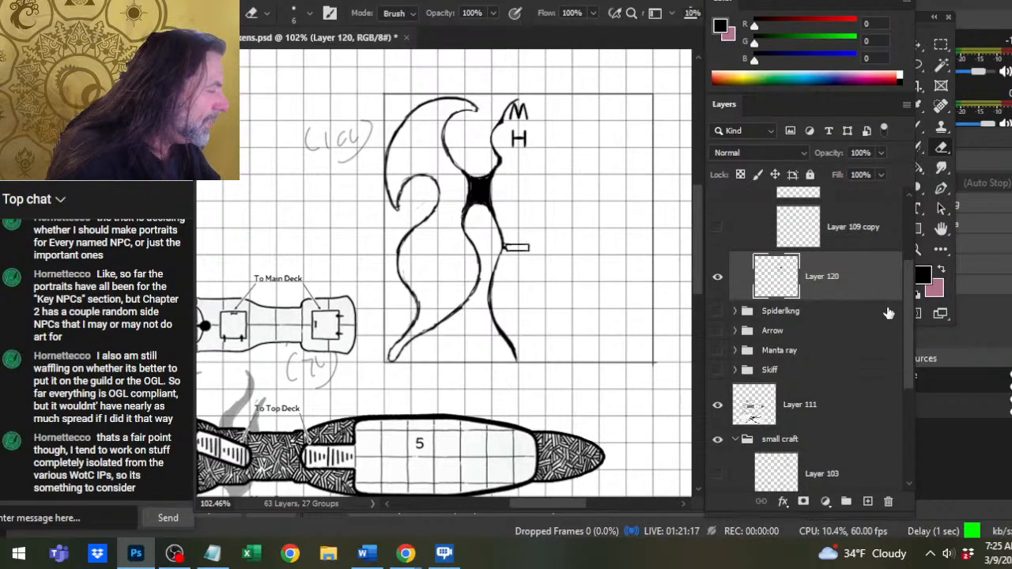
# Select Layer 113 copy and Layer 112 copy together and move the M and H labels slightly down and outward from the hull.
pyautogui.scroll(2, 908, 328)
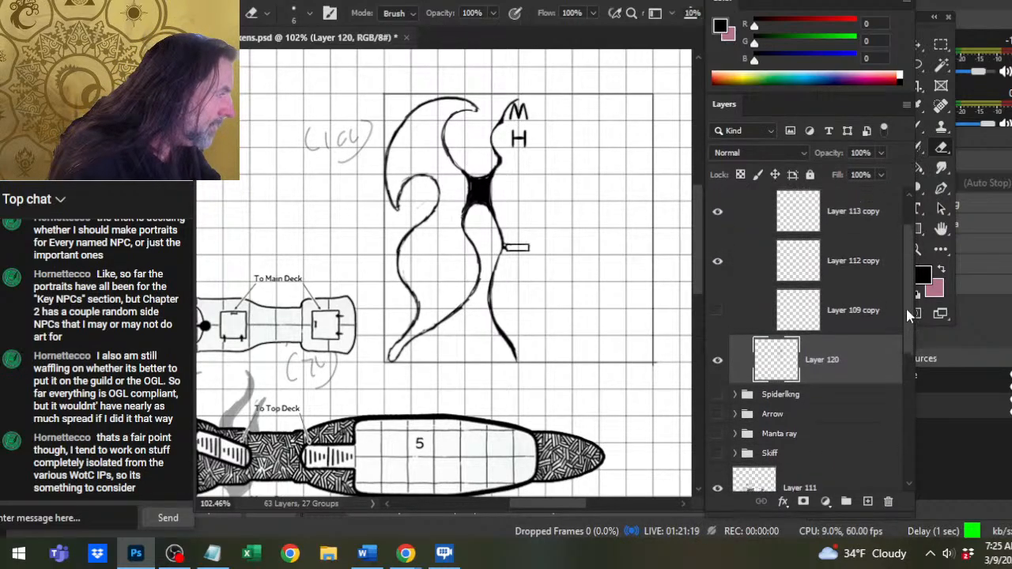
pyautogui.scroll(2, 897, 285)
pyautogui.click(893, 271)
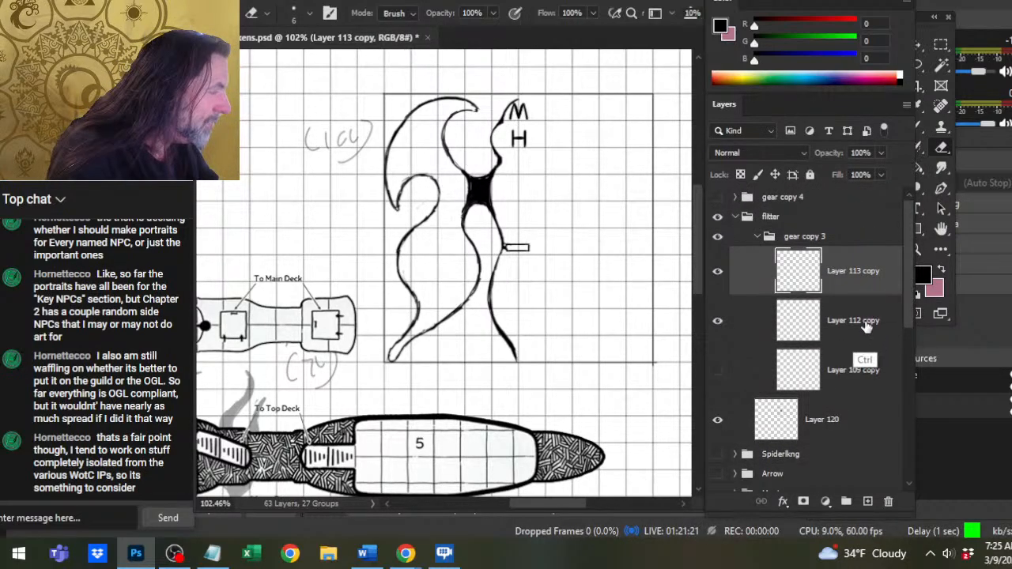
pyautogui.keyDown('shift'); pyautogui.click(867, 320); pyautogui.keyUp('shift')
pyautogui.press('v')
pyautogui.moveTo(584, 242); pyautogui.dragTo(599, 251)
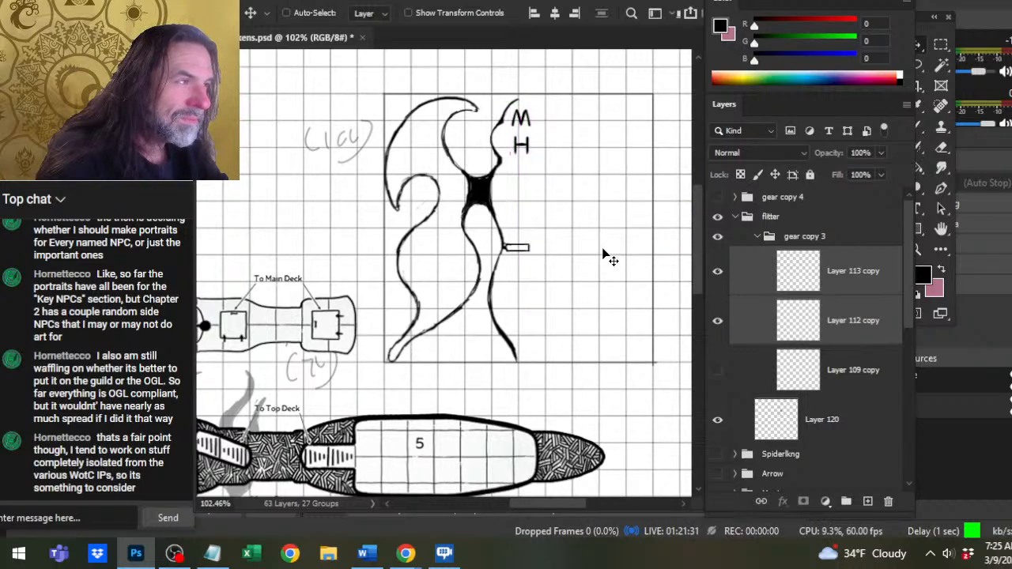
# Select only Layer 112 copy and nudge the H closer beneath the M.
pyautogui.click(745, 324)
pyautogui.moveTo(619, 234)
pyautogui.mouseDown()
pyautogui.moveTo(617, 246)
pyautogui.moveTo(617, 234)
pyautogui.mouseUp()
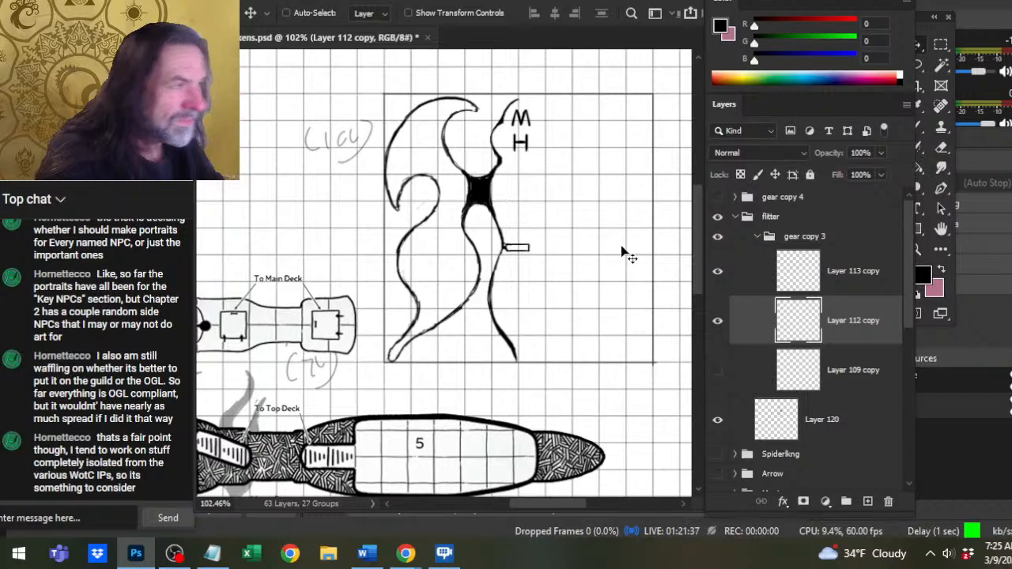
pyautogui.rightClick(622, 246)
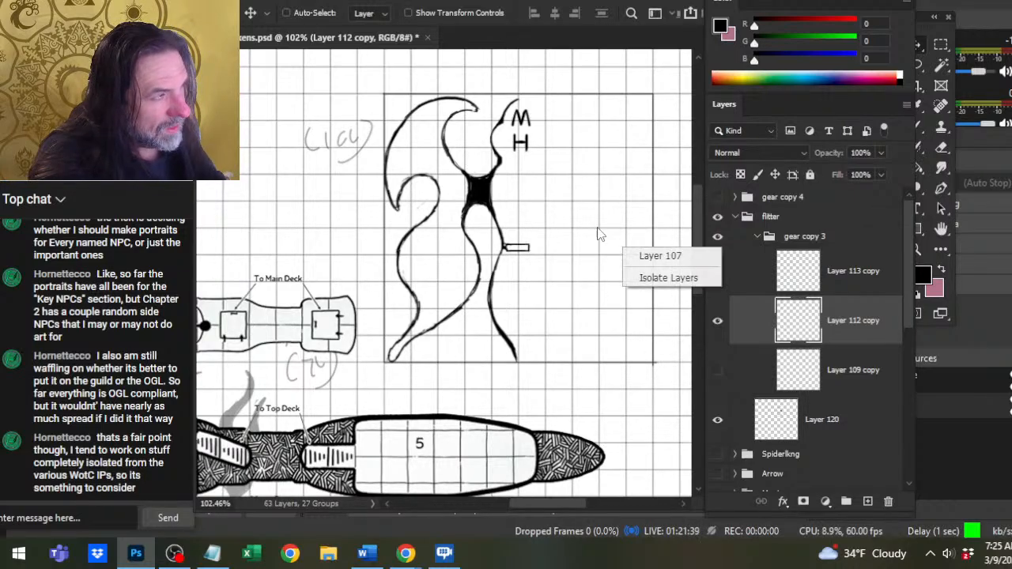
pyautogui.moveTo(590, 232)
pyautogui.mouseDown()
pyautogui.moveTo(591, 219)
pyautogui.moveTo(591, 241)
pyautogui.mouseUp()
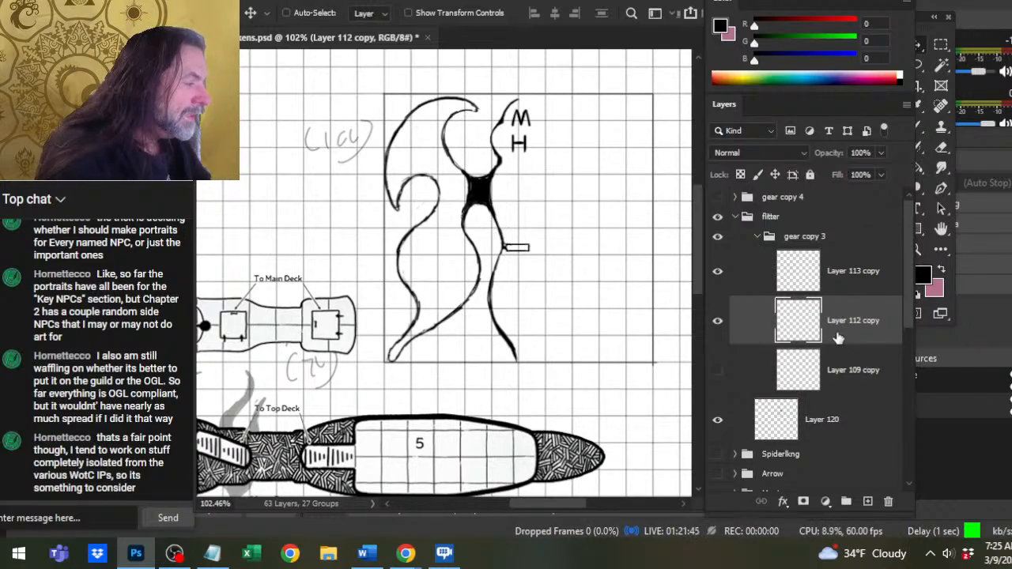
# Collapse the gear copy 3 group, then refine the upper wing's base and the black joint's outline on Layer 120.
pyautogui.click(756, 238)
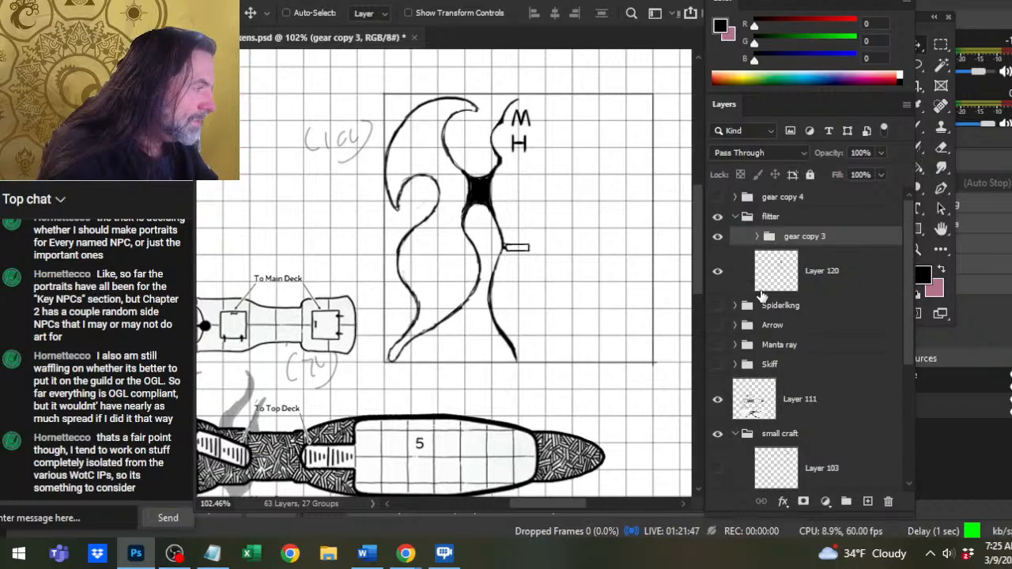
pyautogui.press('e')
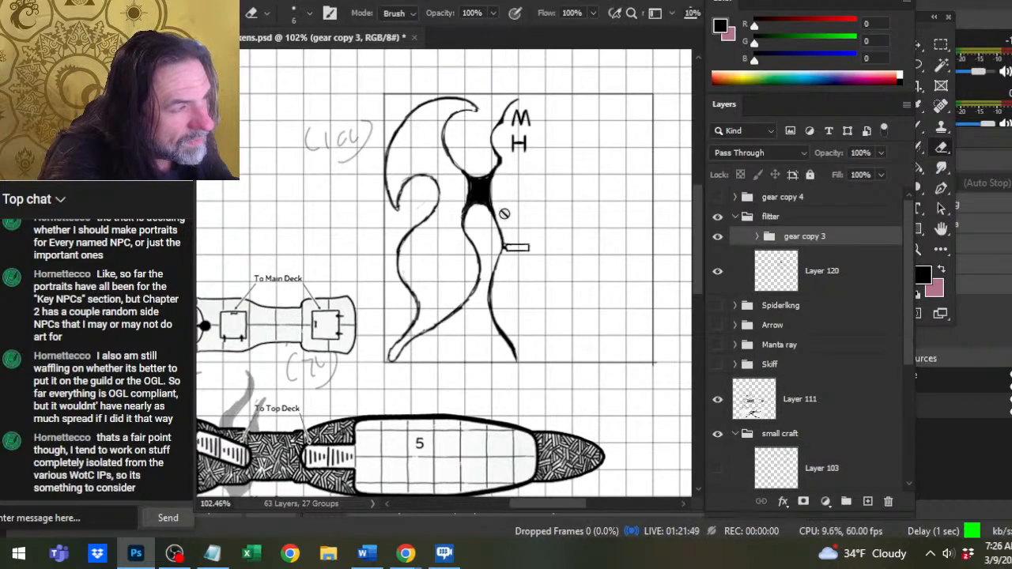
pyautogui.click(843, 284)
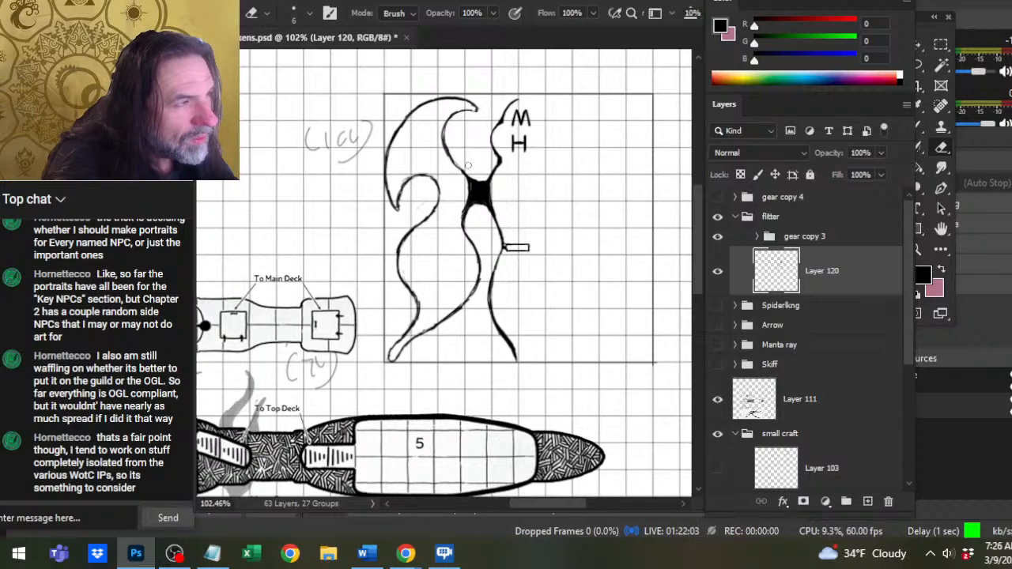
pyautogui.press('b')
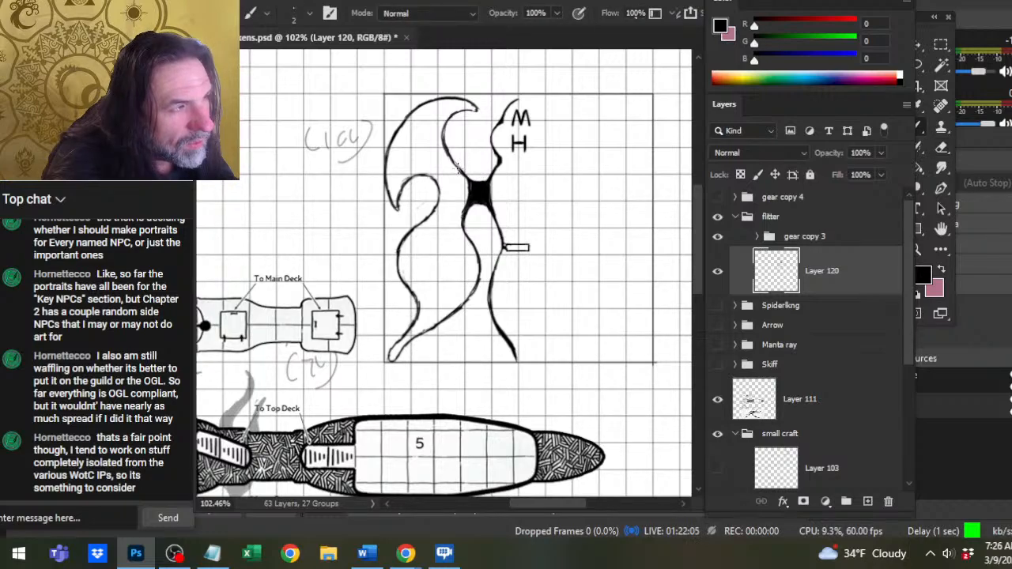
pyautogui.press('e')
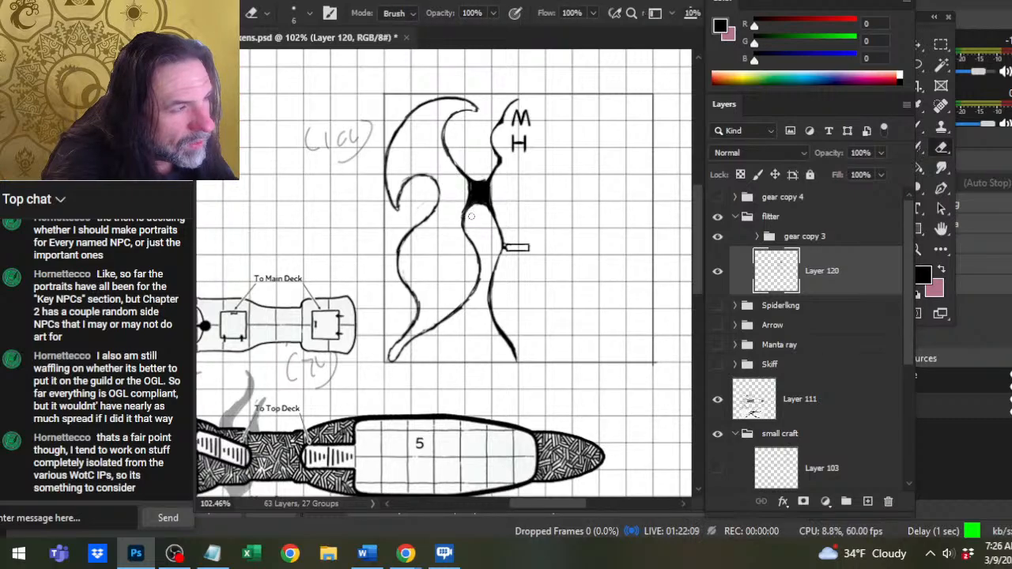
pyautogui.press('b')
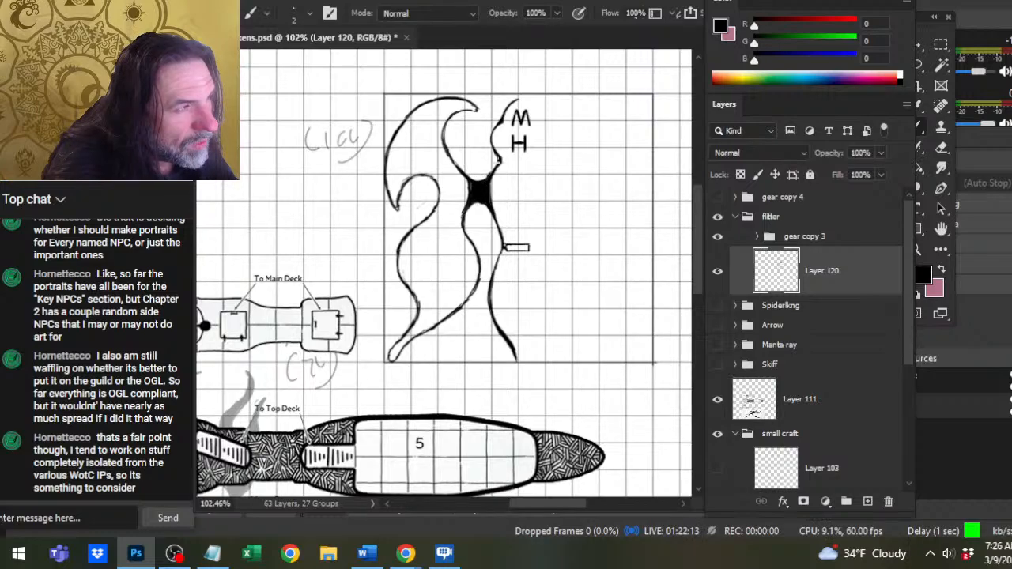
pyautogui.press('e')
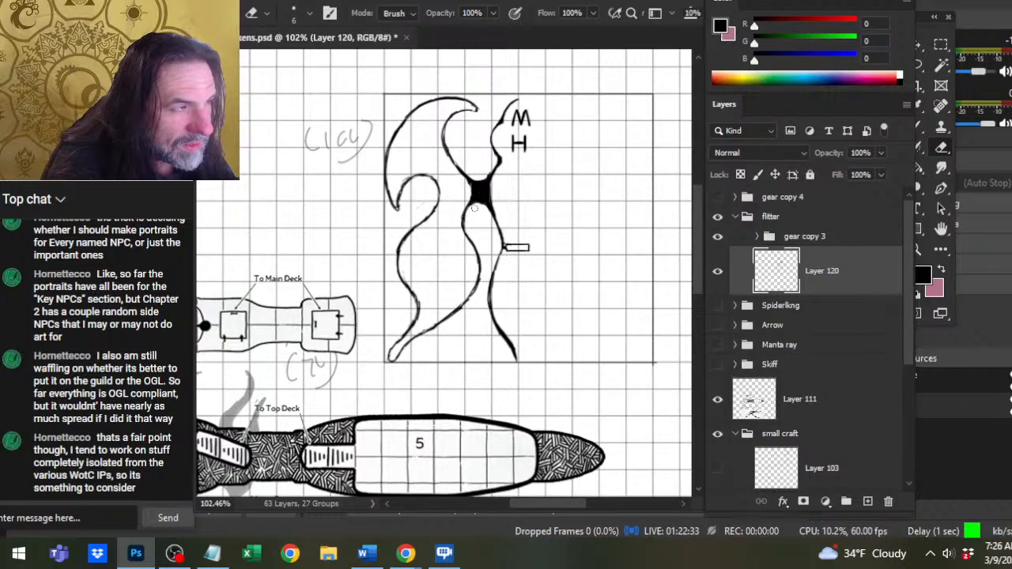
# Re-ink the upper wing's inner edge down to the black joint and smooth the top of the lower wing's inner edge.
pyautogui.press('b')
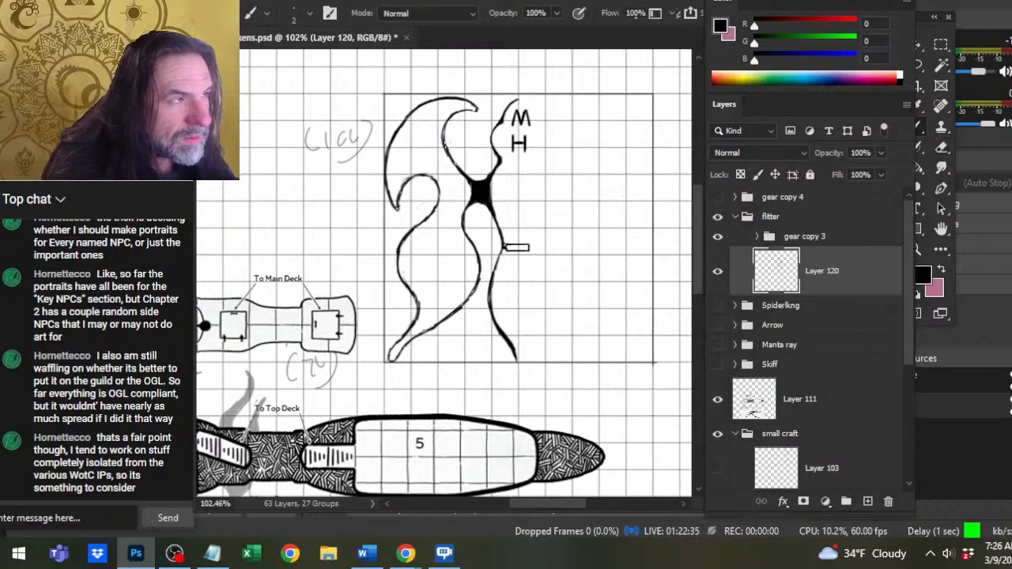
pyautogui.moveTo(445, 137)
pyautogui.mouseDown()
pyautogui.moveTo(473, 177)
pyautogui.moveTo(467, 170)
pyautogui.moveTo(490, 178)
pyautogui.moveTo(476, 179)
pyautogui.mouseUp()
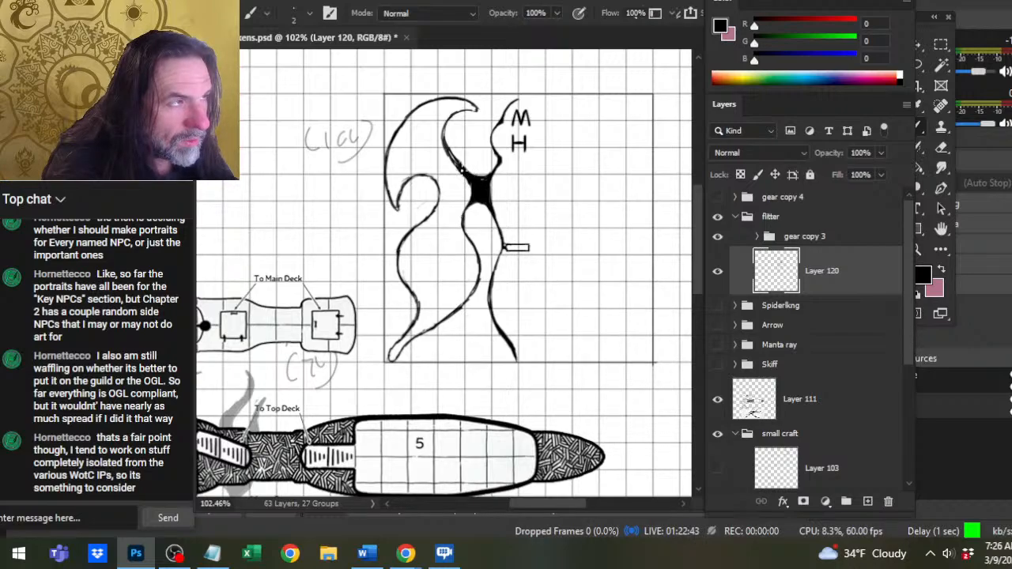
pyautogui.press('e')
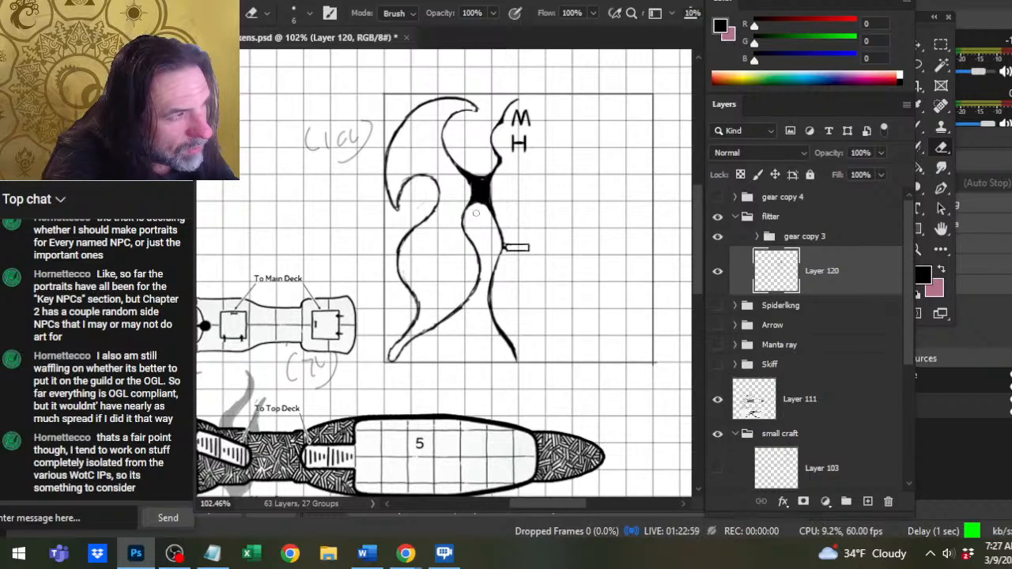
pyautogui.press('b')
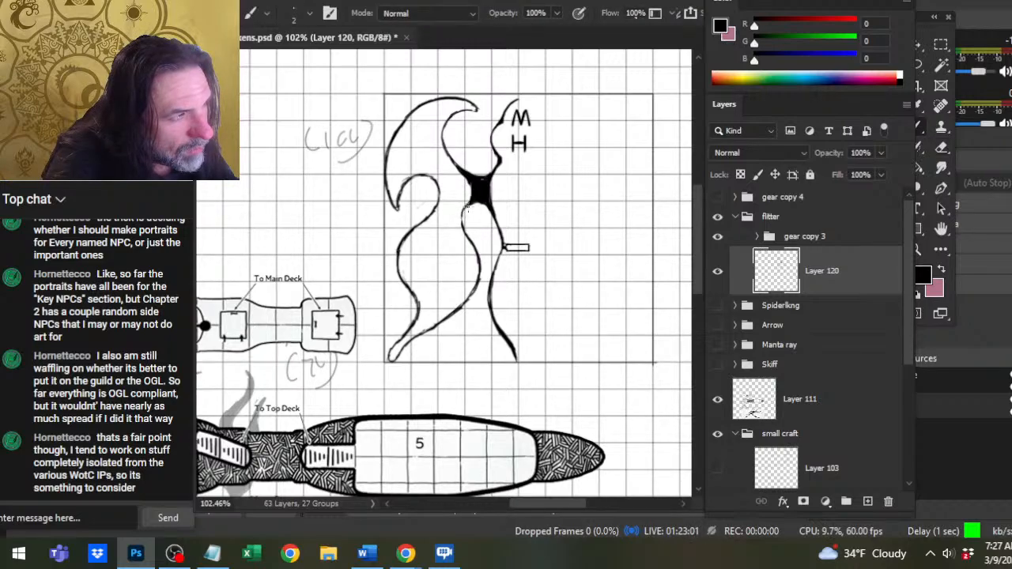
pyautogui.moveTo(461, 209); pyautogui.dragTo(464, 227)
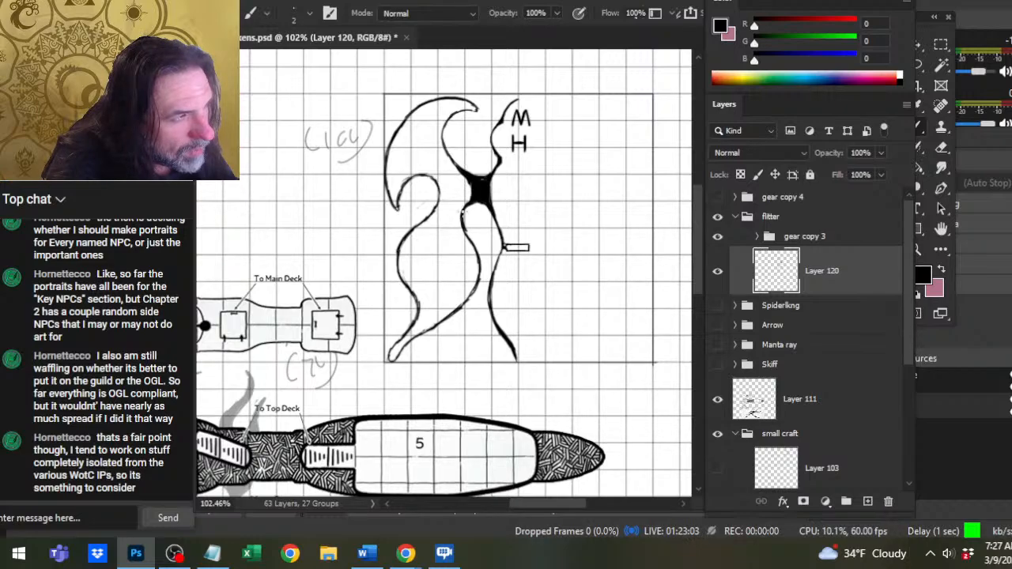
pyautogui.press('e')
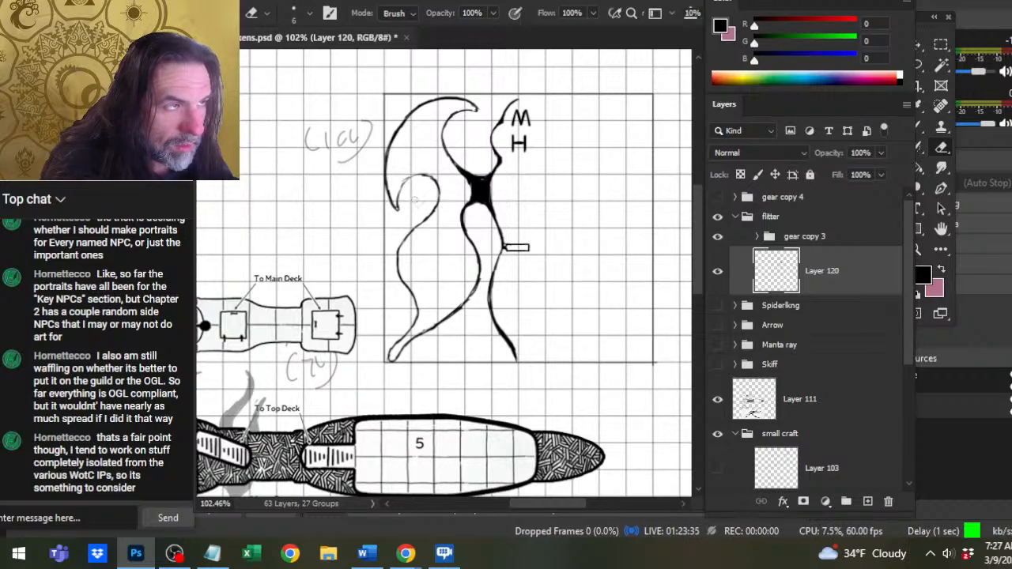
pyautogui.press('b')
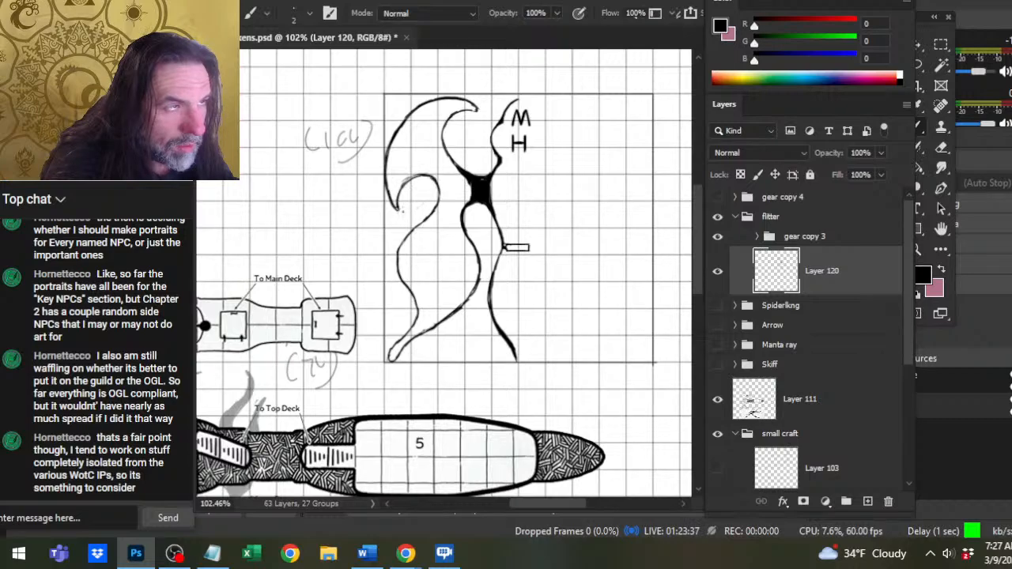
# Thicken and clean up the lower wing's inner line where it flows out of the black joint.
pyautogui.press('e')
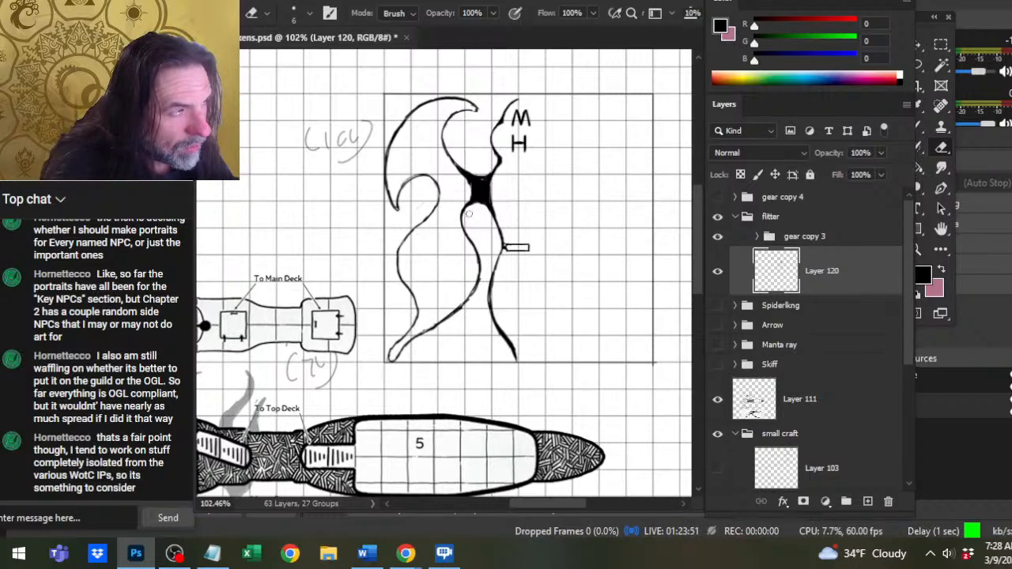
pyautogui.press('b')
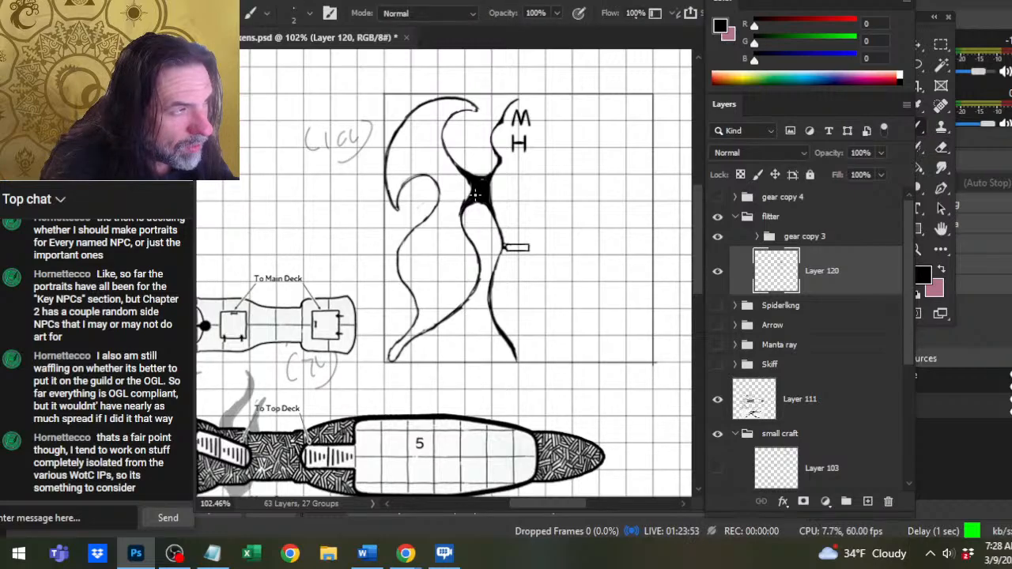
pyautogui.moveTo(476, 193); pyautogui.dragTo(459, 224)
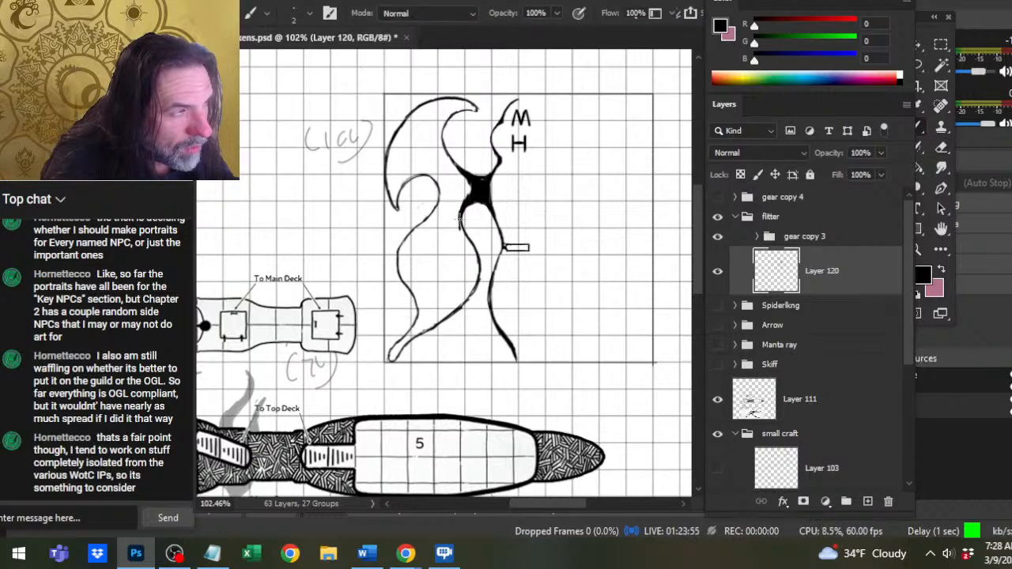
pyautogui.press('e')
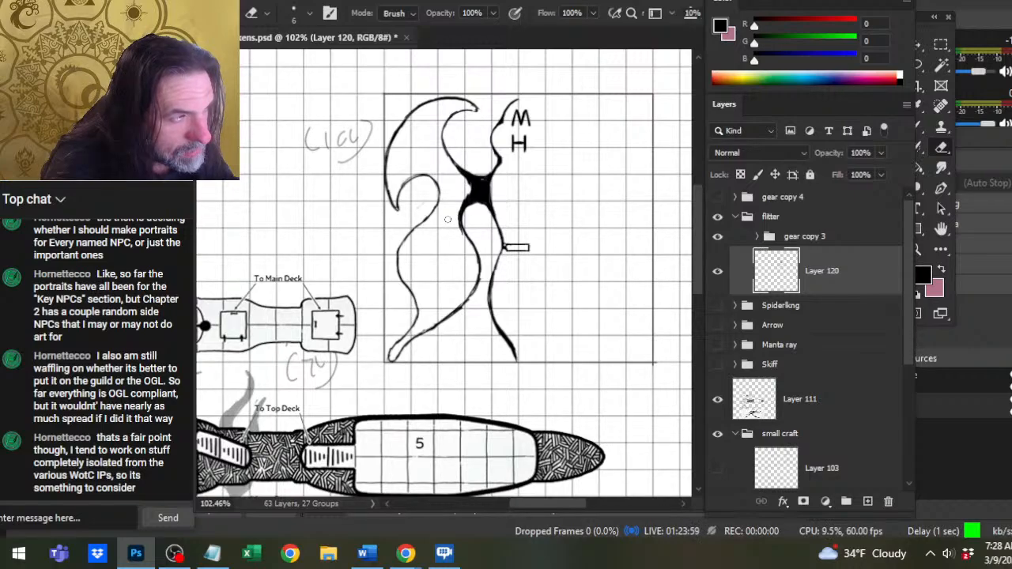
pyautogui.press('b')
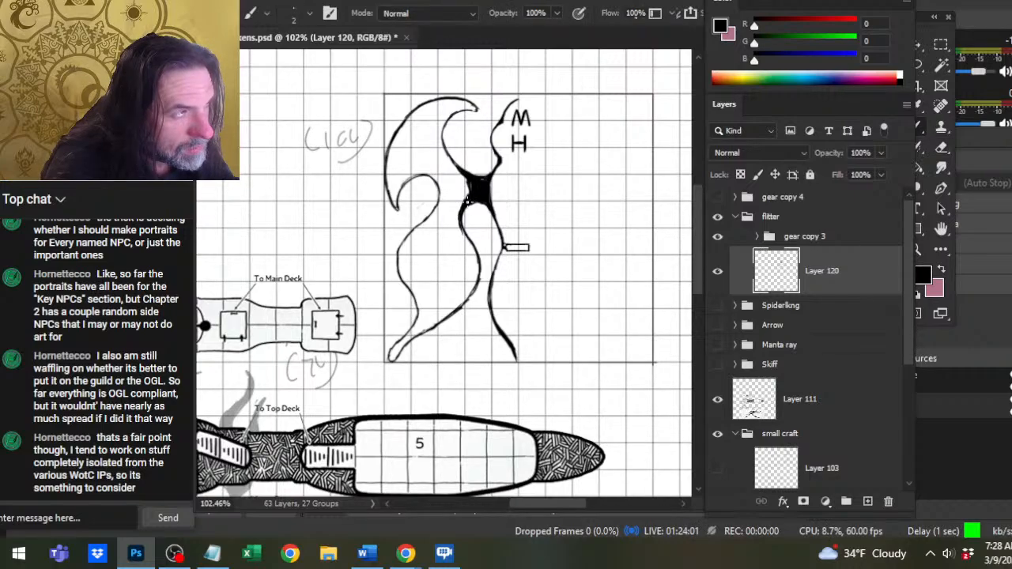
pyautogui.moveTo(467, 200); pyautogui.dragTo(453, 165)
# Reshape the black joint's upper edge and its corner with the upper wing by inking and erasing small areas.
pyautogui.press('e')
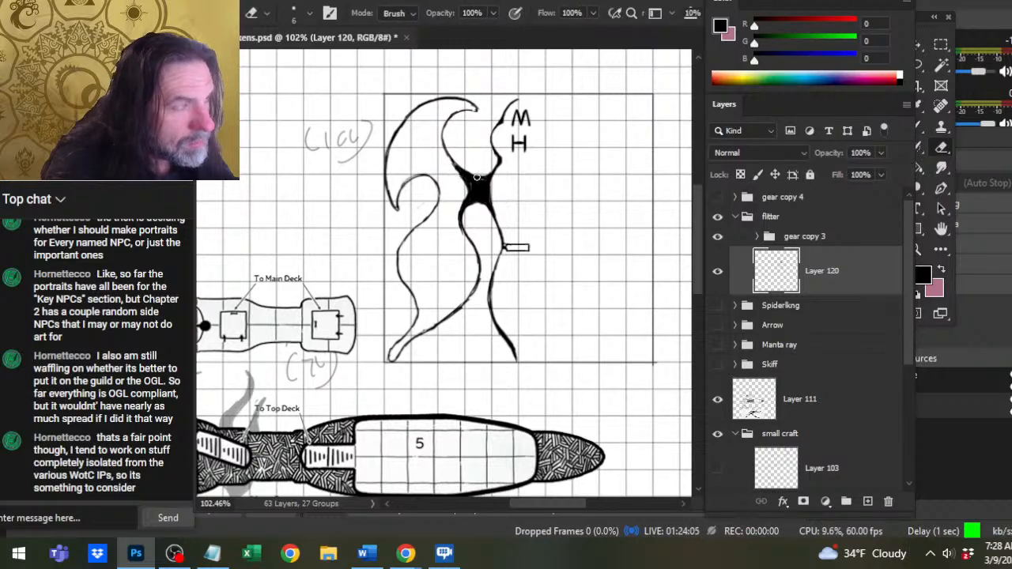
pyautogui.press('b')
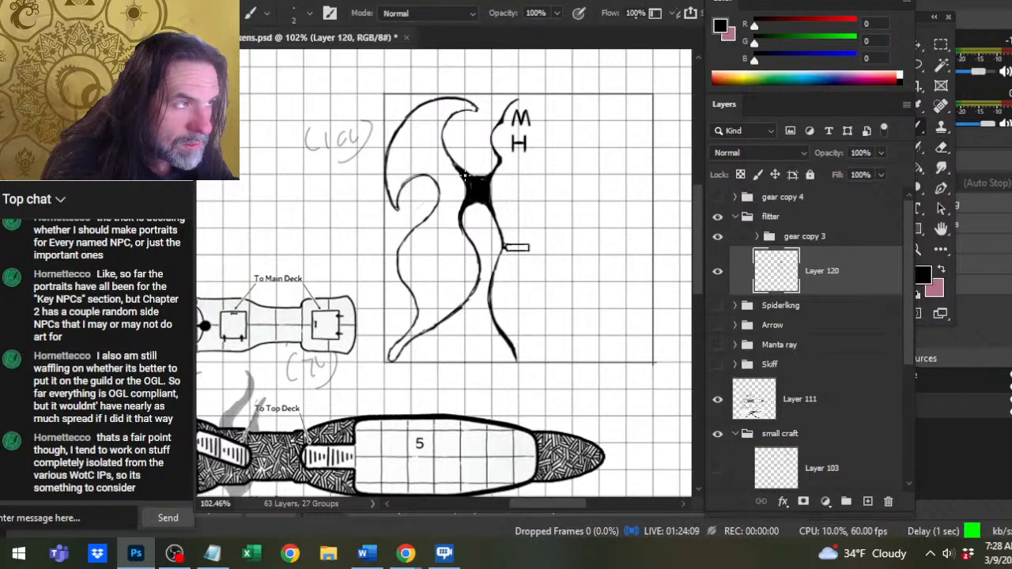
pyautogui.press('e')
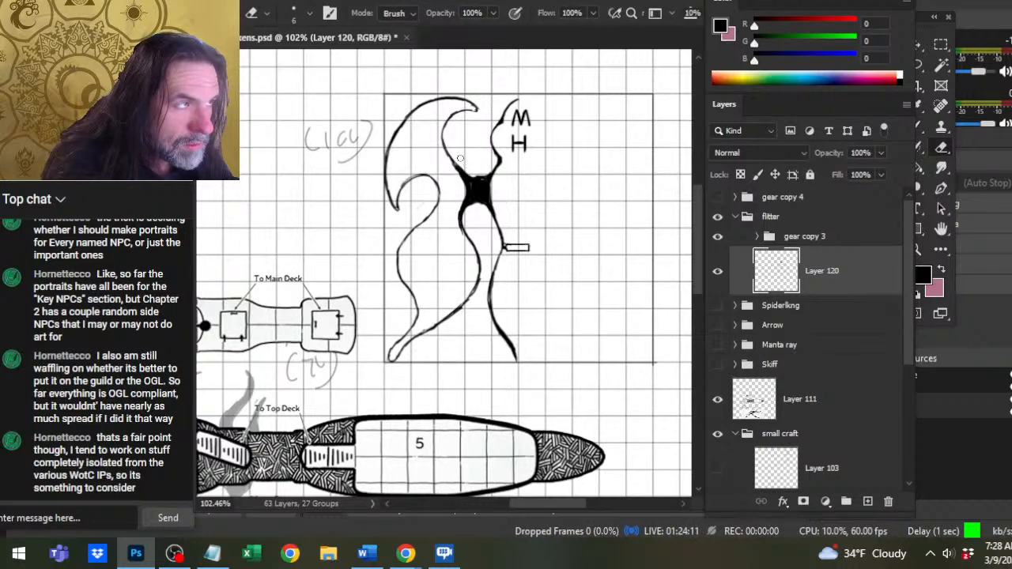
pyautogui.moveTo(477, 174); pyautogui.dragTo(494, 169)
pyautogui.press('b')
pyautogui.press('e')
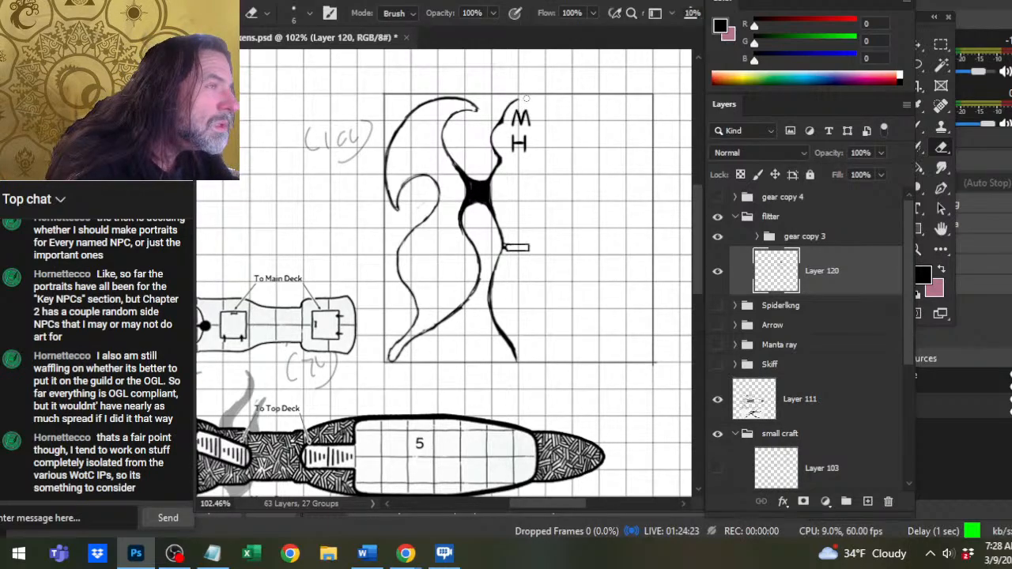
# Lasso the upper hull line beside the M and H labels, shift it slightly toward them, and deselect it.
pyautogui.press('l')
pyautogui.moveTo(484, 120)
pyautogui.mouseDown()
pyautogui.moveTo(482, 155)
pyautogui.moveTo(505, 173)
pyautogui.moveTo(532, 131)
pyautogui.moveTo(538, 91)
pyautogui.mouseUp()
pyautogui.press('v')
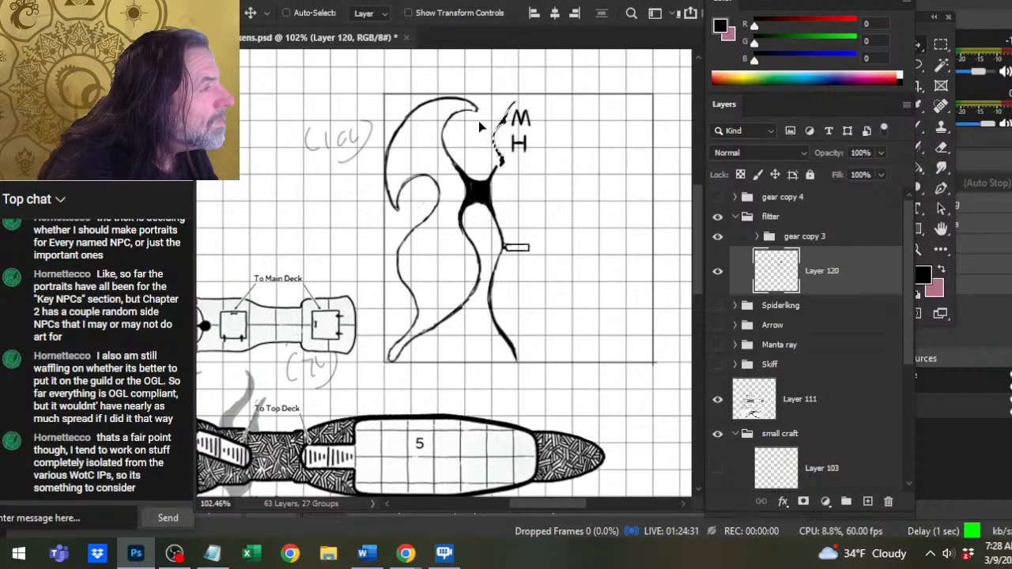
pyautogui.press('l')
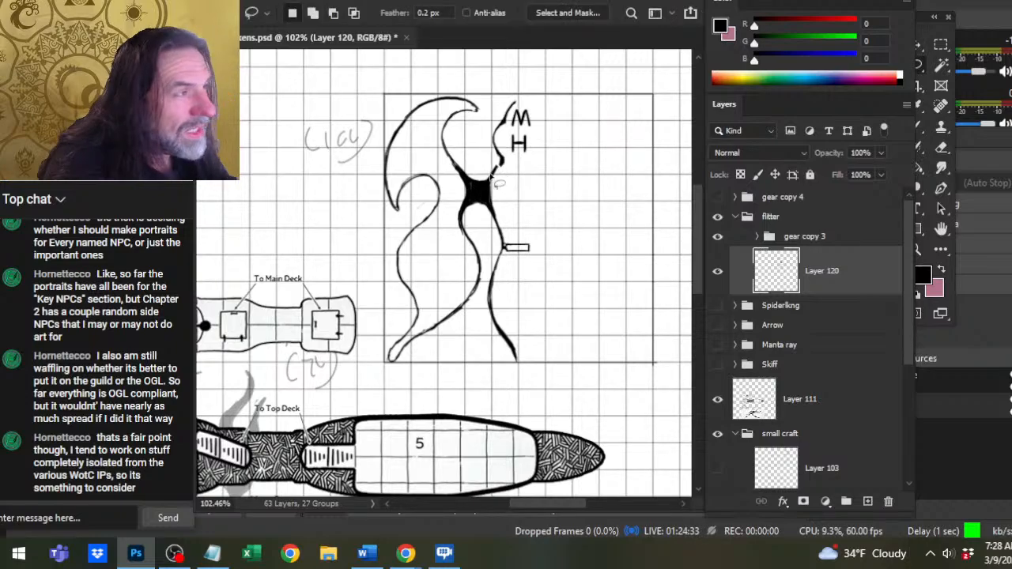
# Reconnect the upper hull line to the black joint and smooth the joint's upper hull-side curve.
pyautogui.press('b')
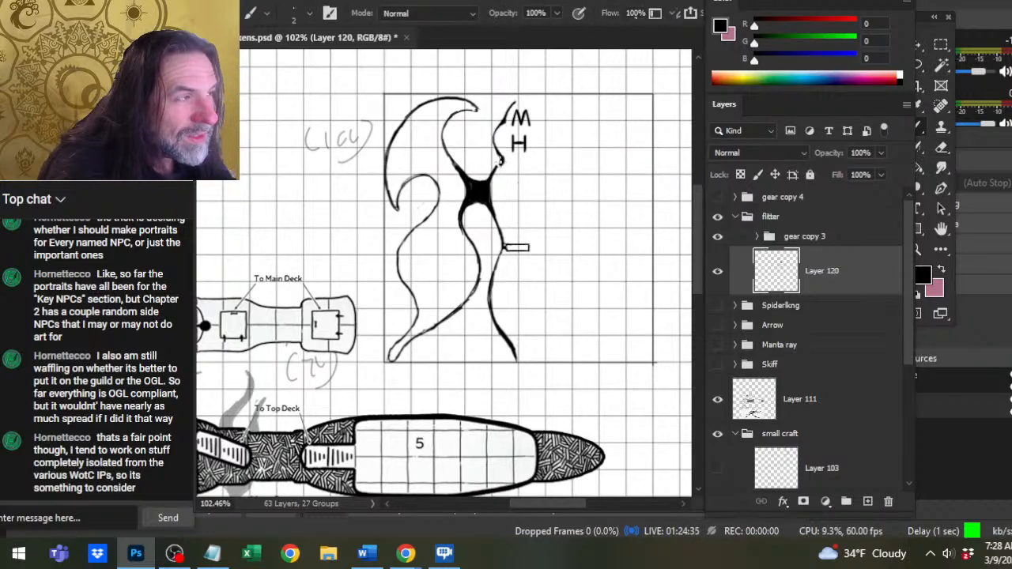
pyautogui.press('l')
pyautogui.press('b')
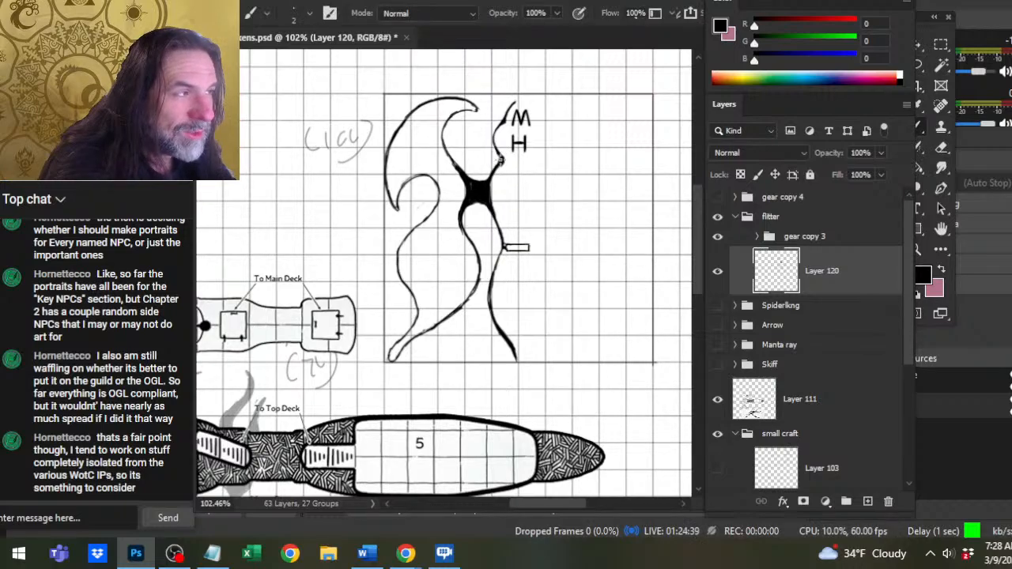
pyautogui.press('e')
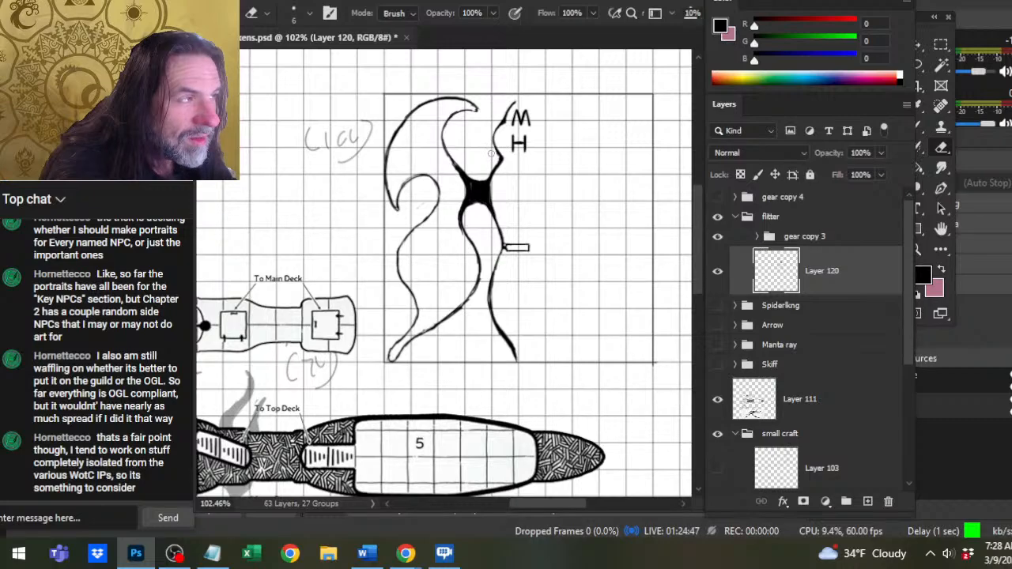
pyautogui.press('b')
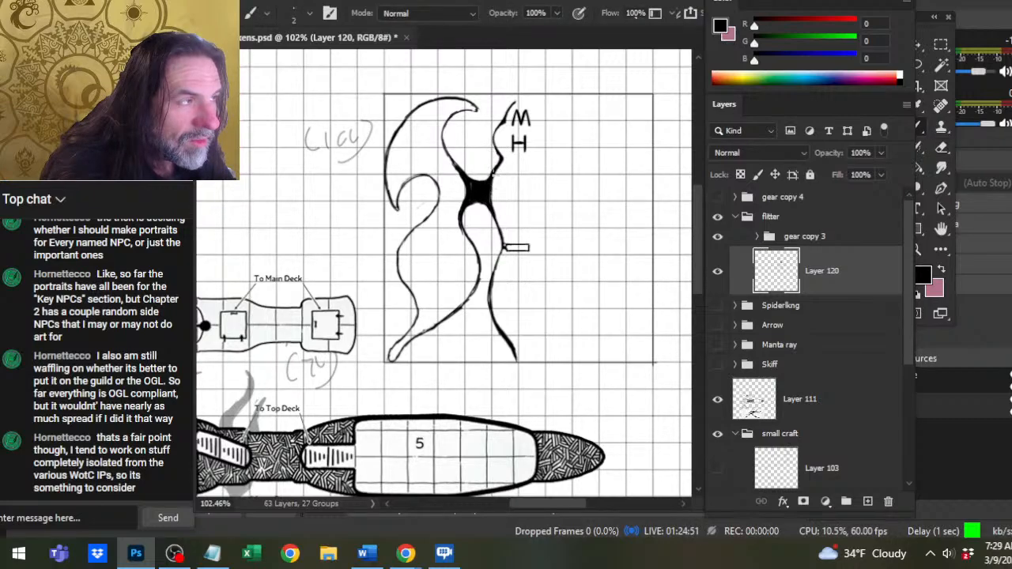
pyautogui.press('e')
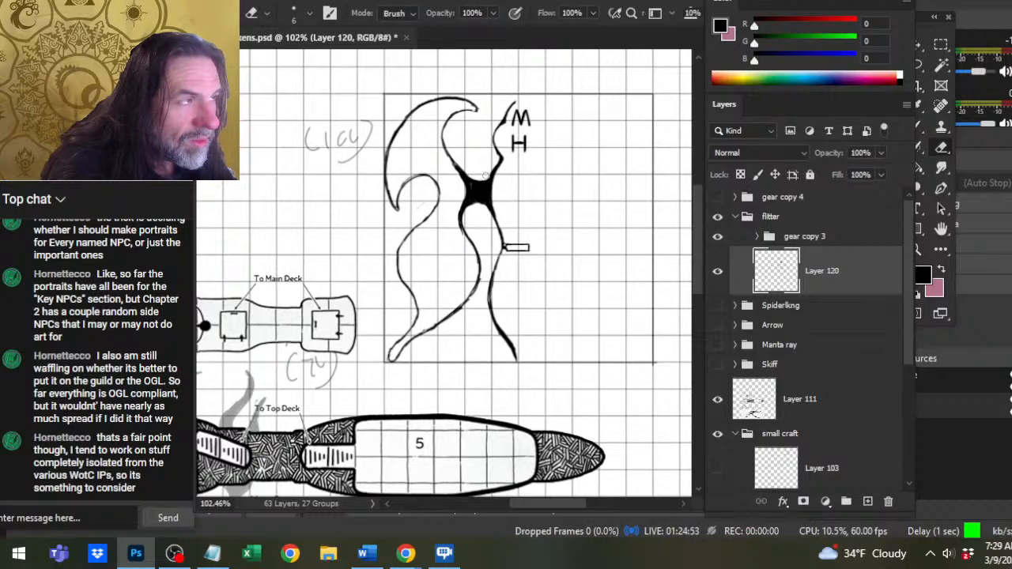
pyautogui.press('b')
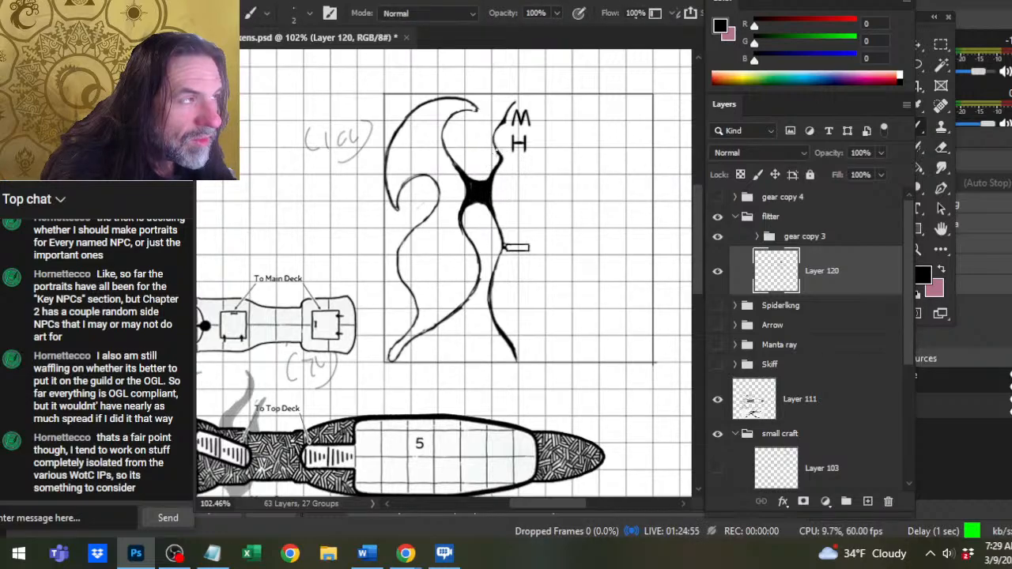
pyautogui.moveTo(498, 152); pyautogui.dragTo(487, 192)
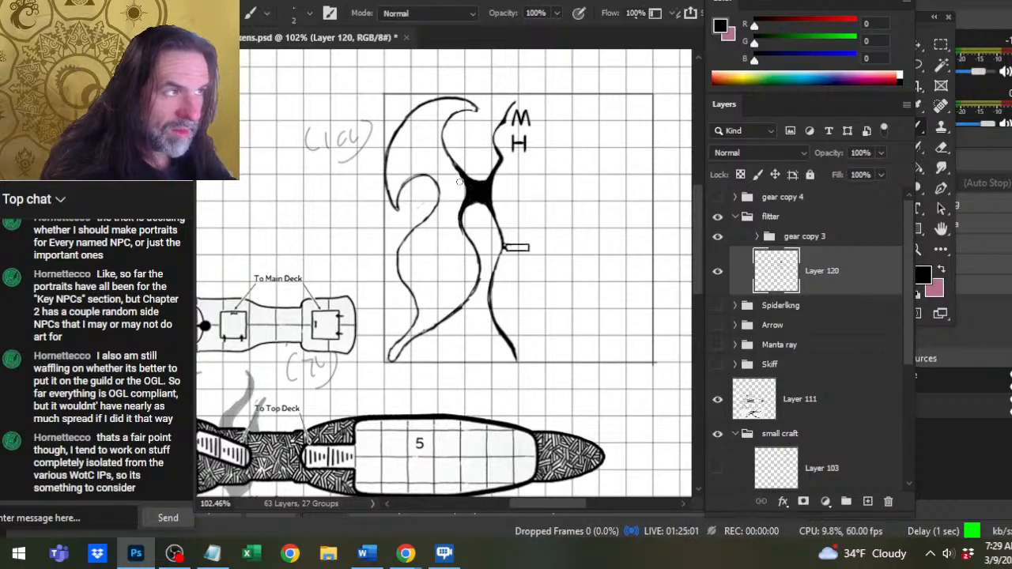
# Trim and re-ink the hull line from beneath the black joint to the small rectangle as a thicker stroke.
pyautogui.press('e')
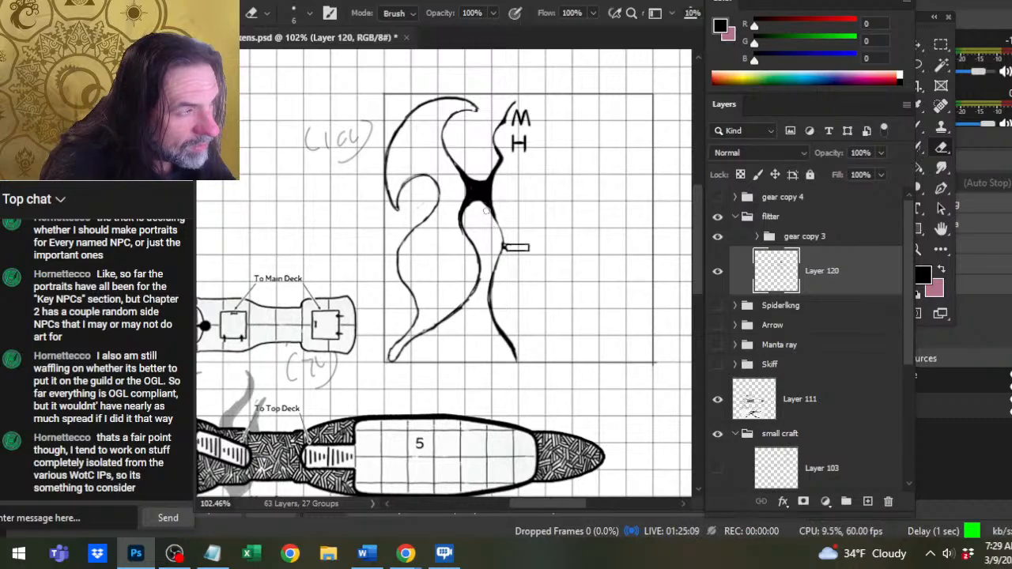
pyautogui.press('b')
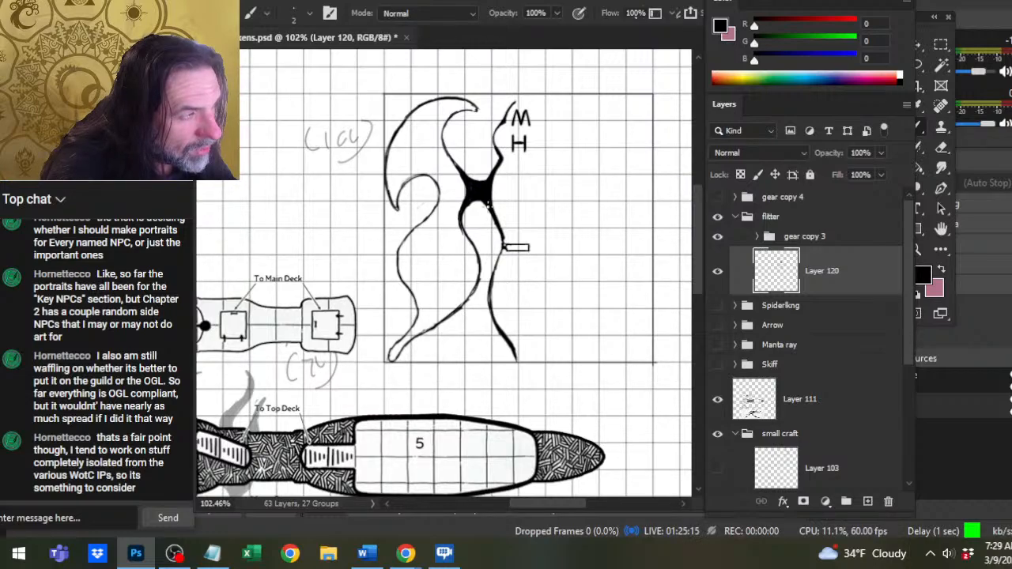
pyautogui.press('e')
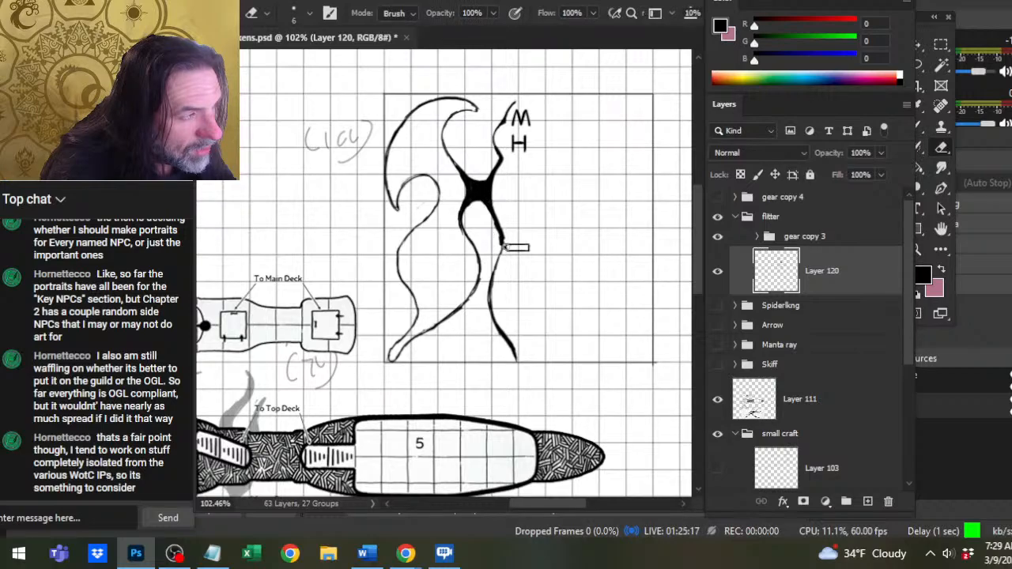
# Lasso the small rectangle beside the hull, move it slightly up, and clear the selection.
pyautogui.press('l')
pyautogui.moveTo(519, 231)
pyautogui.mouseDown()
pyautogui.moveTo(507, 254)
pyautogui.moveTo(525, 246)
pyautogui.mouseUp()
pyautogui.hotkey('ctrl', 'd')
# Erase the hull line just below the small rectangle and redraw it curving inward from the rectangle's new position.
pyautogui.press('e')
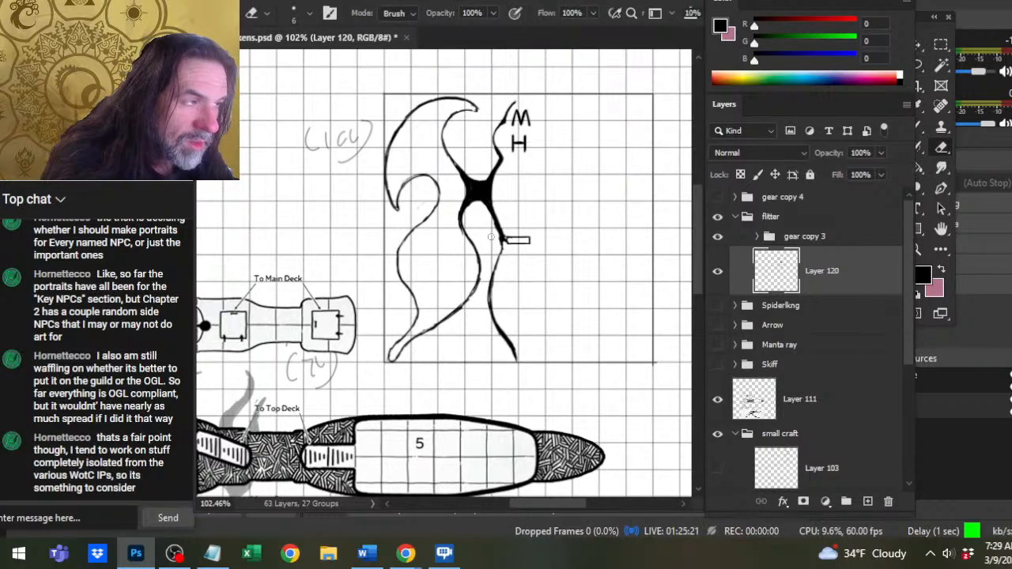
pyautogui.press('b')
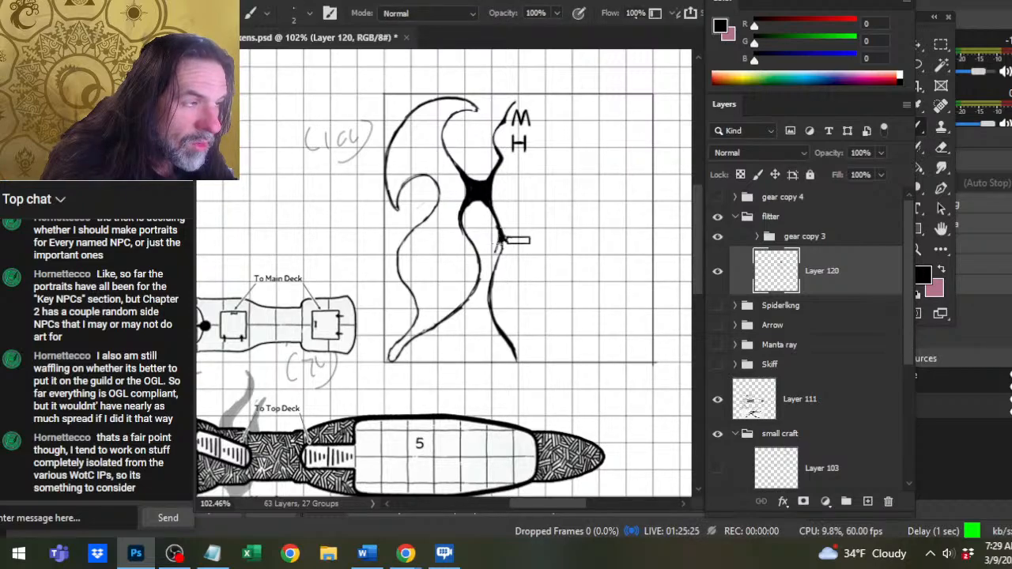
pyautogui.moveTo(495, 250); pyautogui.dragTo(489, 292)
pyautogui.press('e')
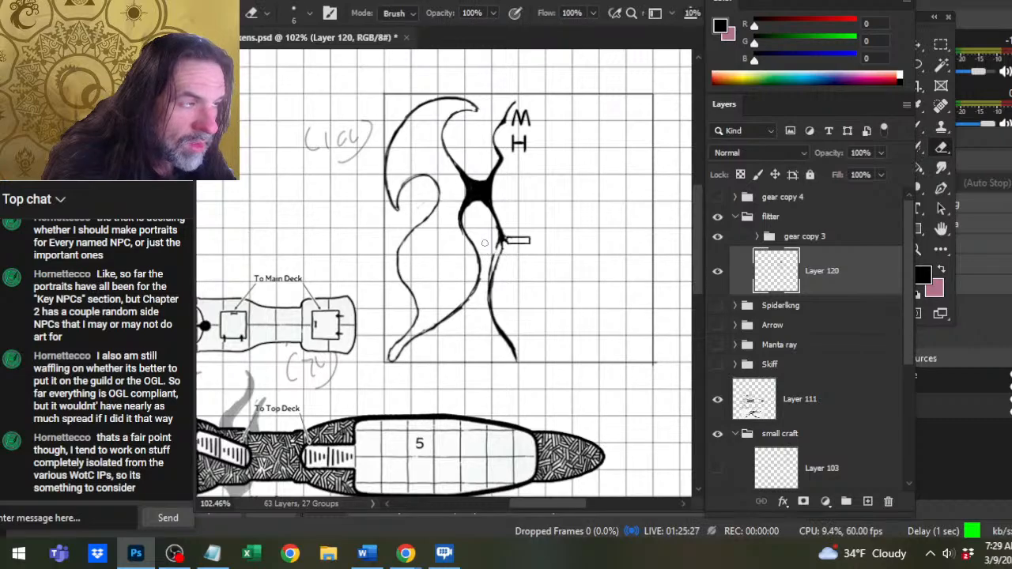
pyautogui.moveTo(503, 252); pyautogui.dragTo(505, 250)
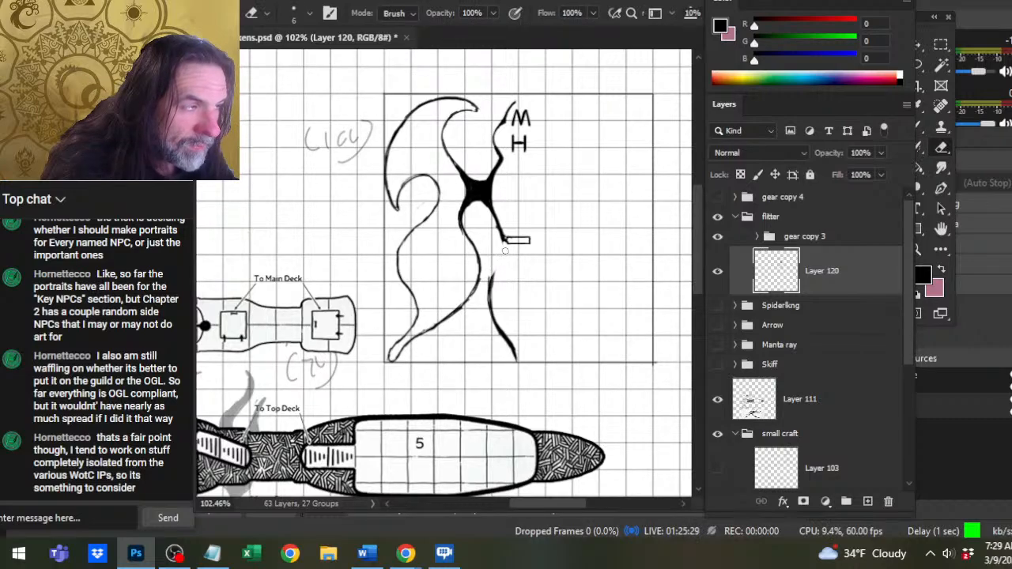
pyautogui.press('b')
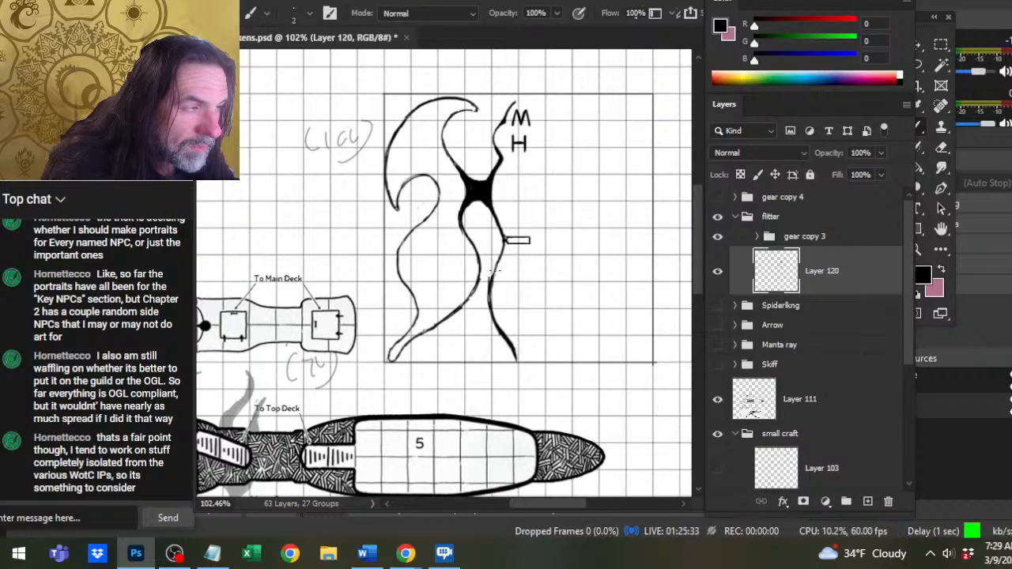
# Erase the lower hull line's middle section on Layer 120, redraw it as a smooth curve, and trim its edge.
pyautogui.press('e')
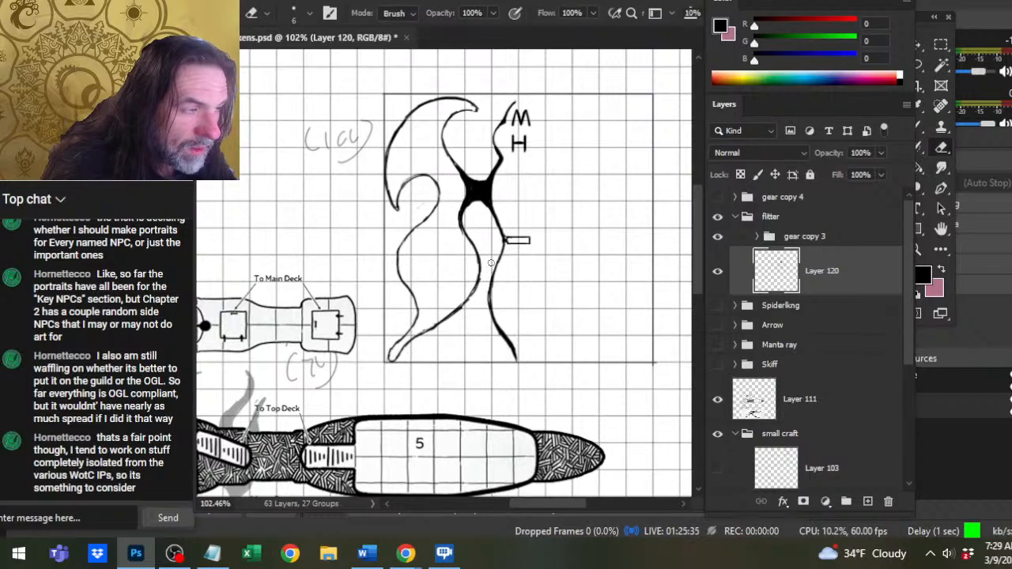
pyautogui.moveTo(489, 296); pyautogui.dragTo(502, 340)
pyautogui.press('b')
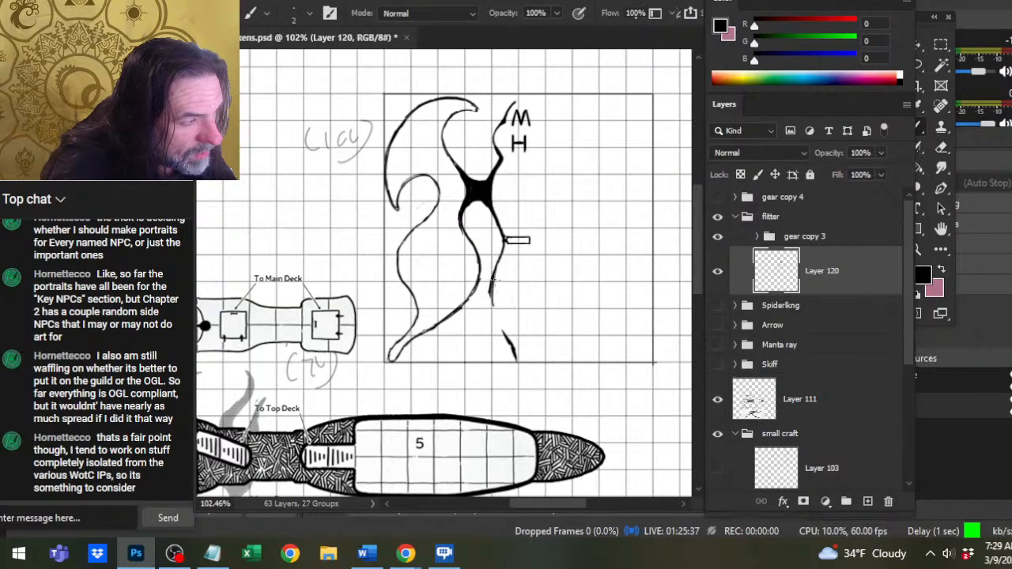
pyautogui.moveTo(491, 279); pyautogui.dragTo(501, 331)
pyautogui.moveTo(490, 293)
pyautogui.mouseDown()
pyautogui.moveTo(514, 351)
pyautogui.moveTo(487, 282)
pyautogui.mouseUp()
pyautogui.press('e')
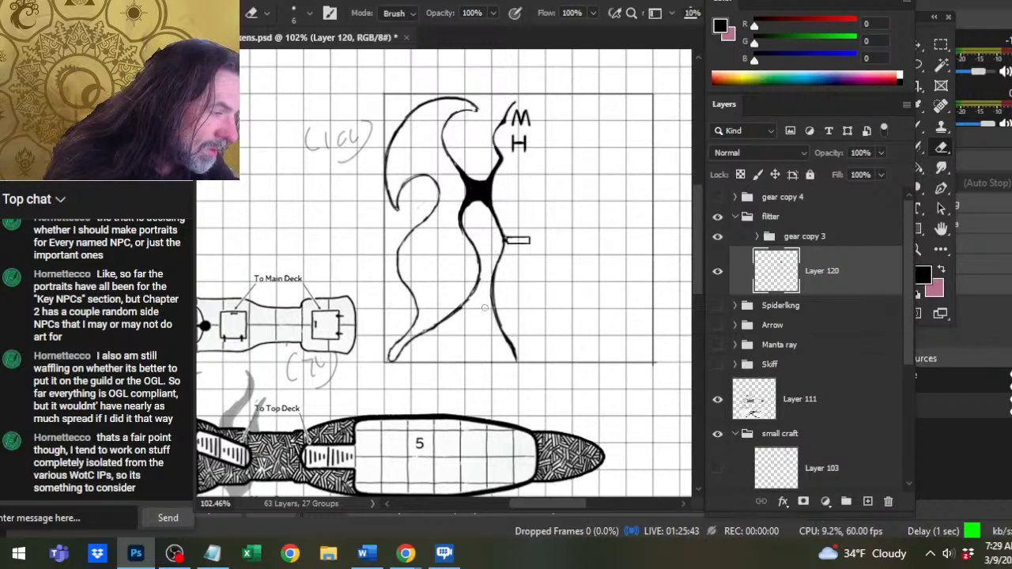
# Re-ink the hull line's tail end so it sweeps slightly further outward to the token frame's lower edge.
pyautogui.press('b')
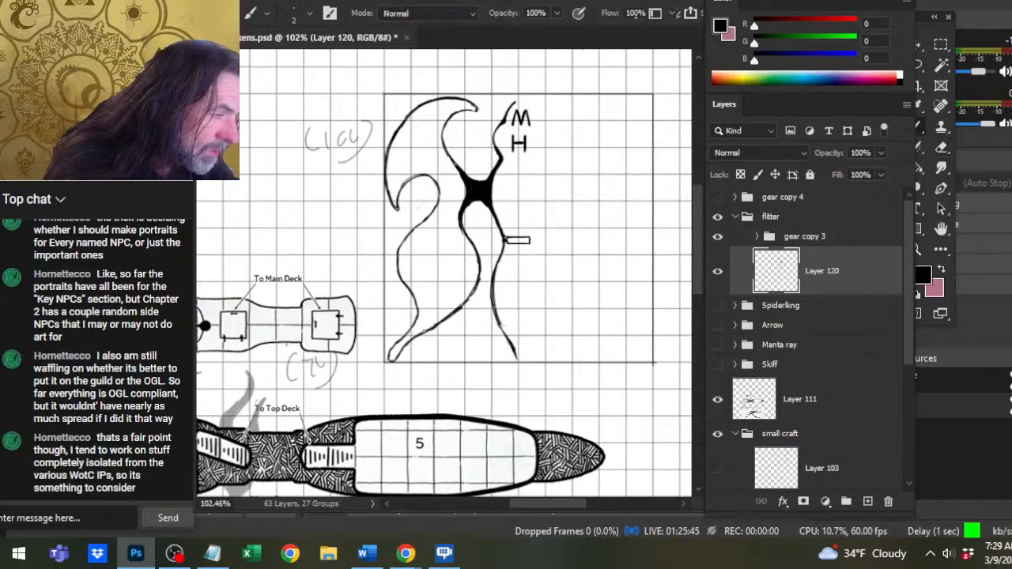
pyautogui.moveTo(499, 323); pyautogui.dragTo(523, 371)
pyautogui.press('e')
pyautogui.press('b')
pyautogui.moveTo(505, 330)
pyautogui.mouseDown()
pyautogui.moveTo(518, 359)
pyautogui.moveTo(491, 310)
pyautogui.moveTo(492, 259)
pyautogui.mouseUp()
# Thin the lower hull line and the lower-left wing's inner edge with the Eraser, reducing its size to 4.
pyautogui.press('e')
pyautogui.moveTo(488, 300)
pyautogui.mouseDown()
pyautogui.moveTo(486, 266)
pyautogui.moveTo(474, 300)
pyautogui.mouseUp()
pyautogui.moveTo(489, 268)
pyautogui.mouseDown()
pyautogui.moveTo(447, 328)
pyautogui.moveTo(408, 355)
pyautogui.mouseUp()
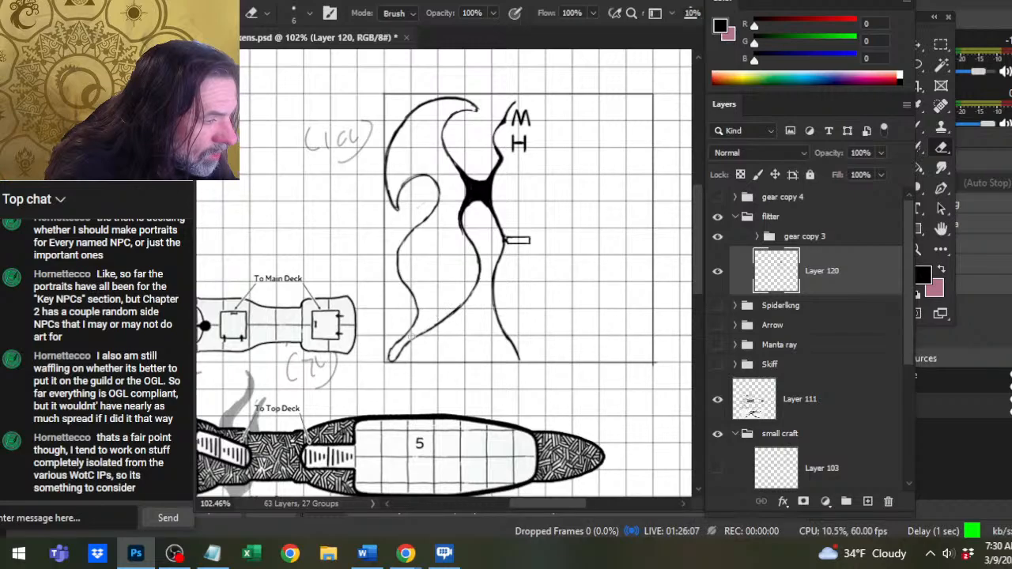
pyautogui.press('[')
pyautogui.press('[')
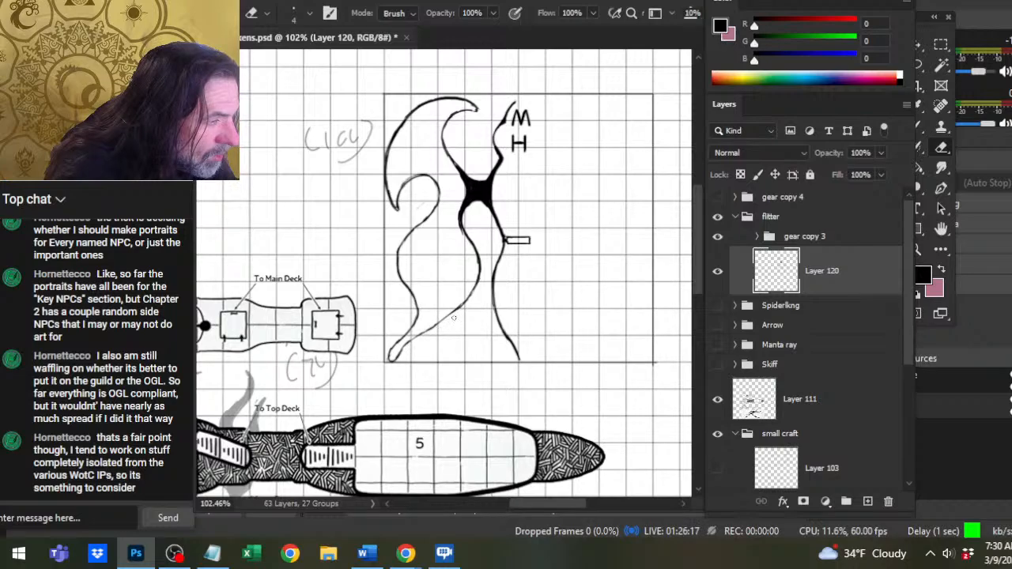
# Duplicate Layer 120 under its default name.
pyautogui.press('z')
pyautogui.moveTo(490, 326); pyautogui.dragTo(415, 362)
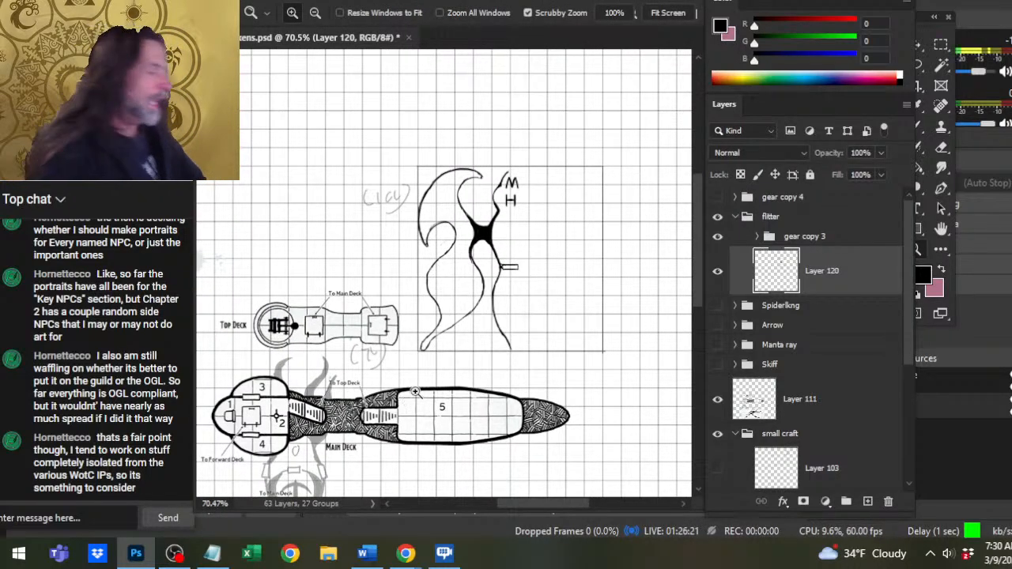
pyautogui.rightClick(843, 277)
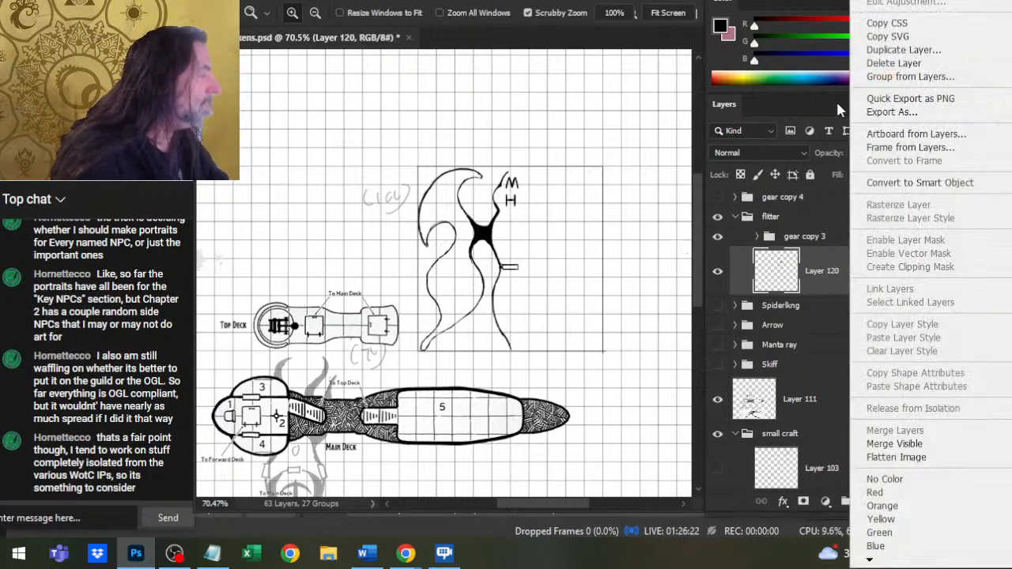
pyautogui.click(910, 53)
pyautogui.press('Return')
# Flip Layer 120 copy horizontally with Free Transform and apply the transformation.
pyautogui.press('l')
pyautogui.rightClick(466, 196)
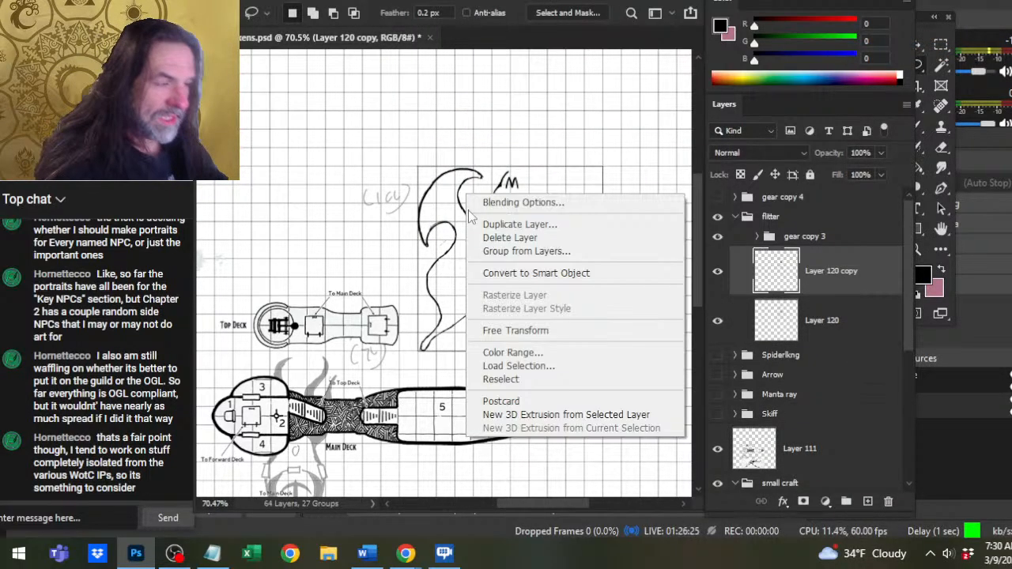
pyautogui.click(508, 331)
pyautogui.rightClick(449, 297)
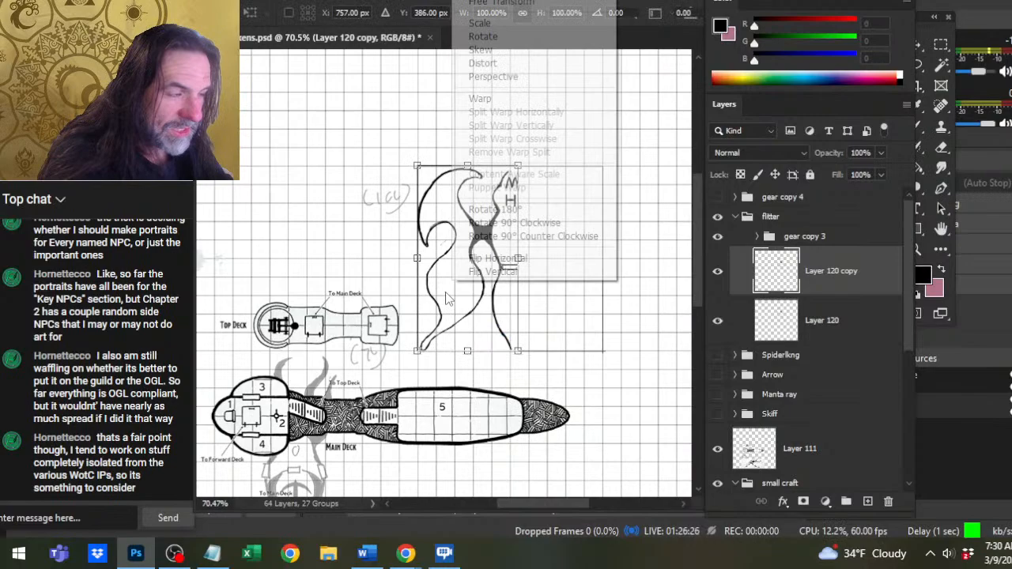
pyautogui.click(552, 257)
pyautogui.press('Return')
# Nudge the flipped copy right until the hull halves meet at the centre and both small rectangles overlap as one.
pyautogui.press('v')
pyautogui.press('Right')
pyautogui.press('Right')
pyautogui.press('Right')
pyautogui.press('Right')
pyautogui.press('Right')
pyautogui.press('Right')
pyautogui.press('Right')
pyautogui.press('Right')
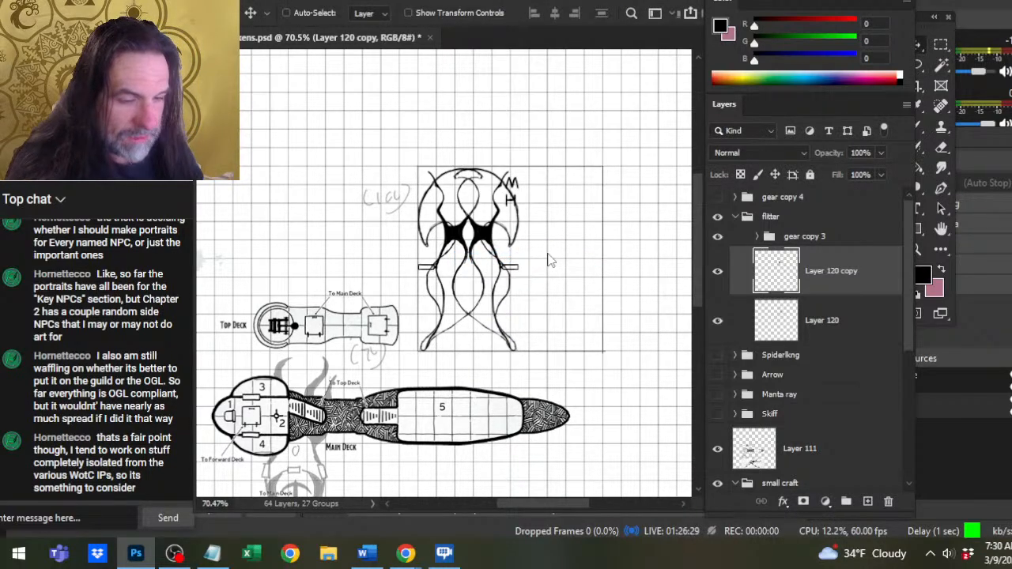
pyautogui.press('Right')
pyautogui.press('Right')
pyautogui.press('Right')
pyautogui.press('Right')
pyautogui.press('Right')
pyautogui.press('Right')
pyautogui.press('Right')
pyautogui.press('Right')
pyautogui.press('Right')
pyautogui.press('Right')
pyautogui.press('Right')
pyautogui.press('Right')
pyautogui.press('Right')
pyautogui.press('Right')
pyautogui.press('Right')
pyautogui.press('Right')
pyautogui.press('Right')
pyautogui.press('Right')
pyautogui.press('Right')
pyautogui.press('Right')
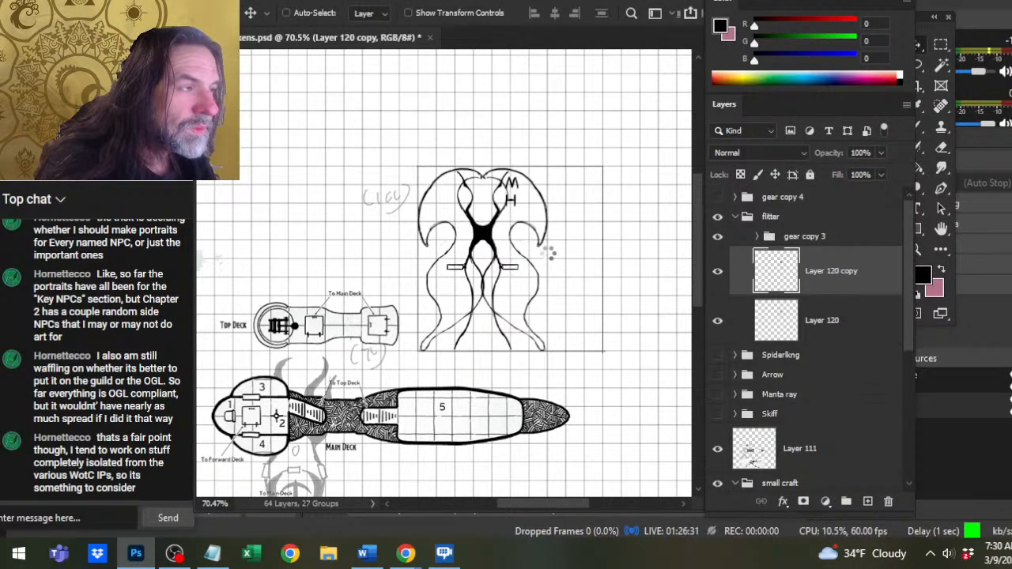
pyautogui.press('Right')
pyautogui.press('Right')
pyautogui.press('Right')
pyautogui.press('Right')
pyautogui.press('Right')
pyautogui.press('Right')
pyautogui.press('Right')
pyautogui.press('Right')
pyautogui.press('Right')
pyautogui.press('Right')
pyautogui.press('Right')
pyautogui.press('Right')
pyautogui.press('Right')
pyautogui.press('Right')
pyautogui.press('Right')
pyautogui.press('Right')
pyautogui.press('Right')
pyautogui.press('Right')
pyautogui.press('Right')
pyautogui.press('Right')
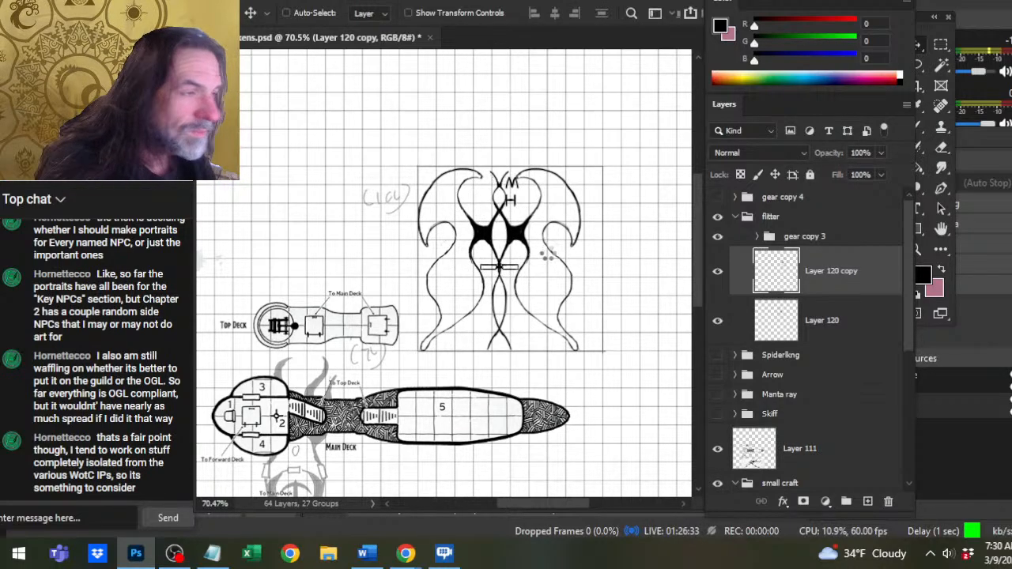
pyautogui.press('Right')
pyautogui.press('Right')
pyautogui.press('Right')
pyautogui.press('Right')
pyautogui.press('Right')
pyautogui.press('Right')
pyautogui.press('Right')
pyautogui.press('Right')
pyautogui.press('Right')
pyautogui.press('Right')
pyautogui.press('Right')
pyautogui.press('Right')
pyautogui.press('Right')
pyautogui.press('Right')
pyautogui.press('Right')
pyautogui.press('Right')
pyautogui.press('Right')
pyautogui.press('Right')
pyautogui.press('Right')
pyautogui.press('Right')
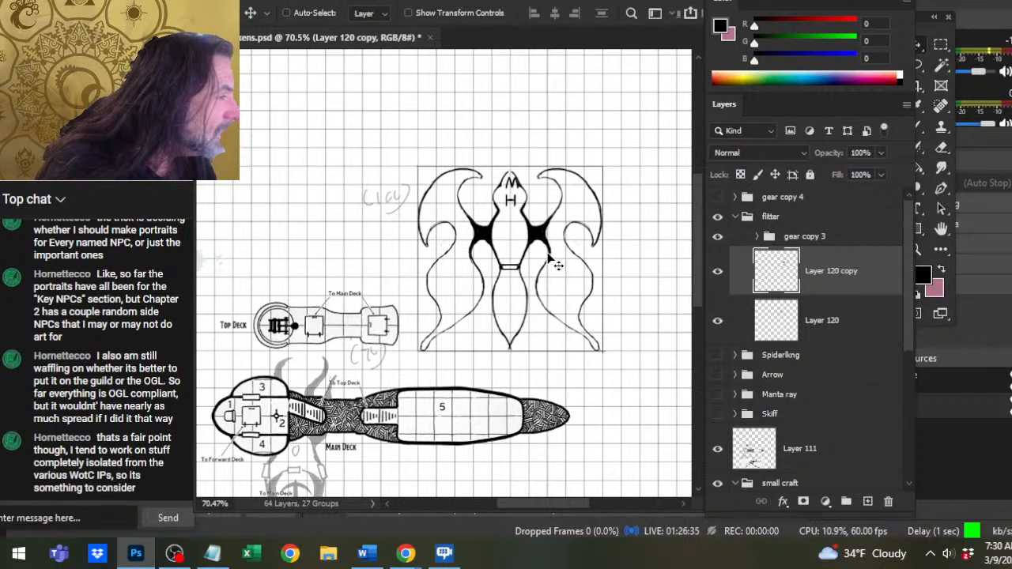
pyautogui.press('Right')
pyautogui.press('Right')
pyautogui.press('Right')
pyautogui.press('Right')
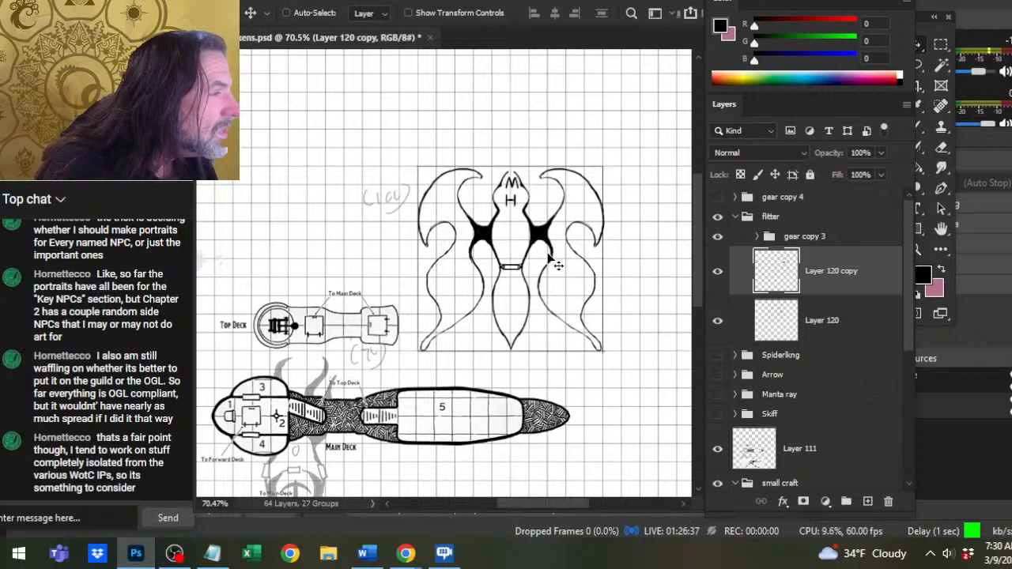
pyautogui.press('Left')
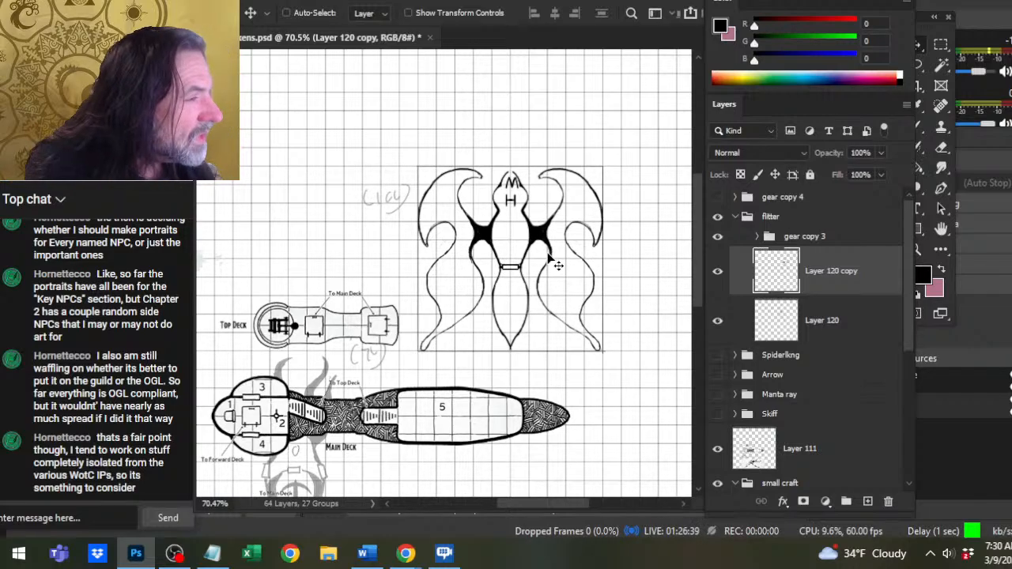
pyautogui.press('Left')
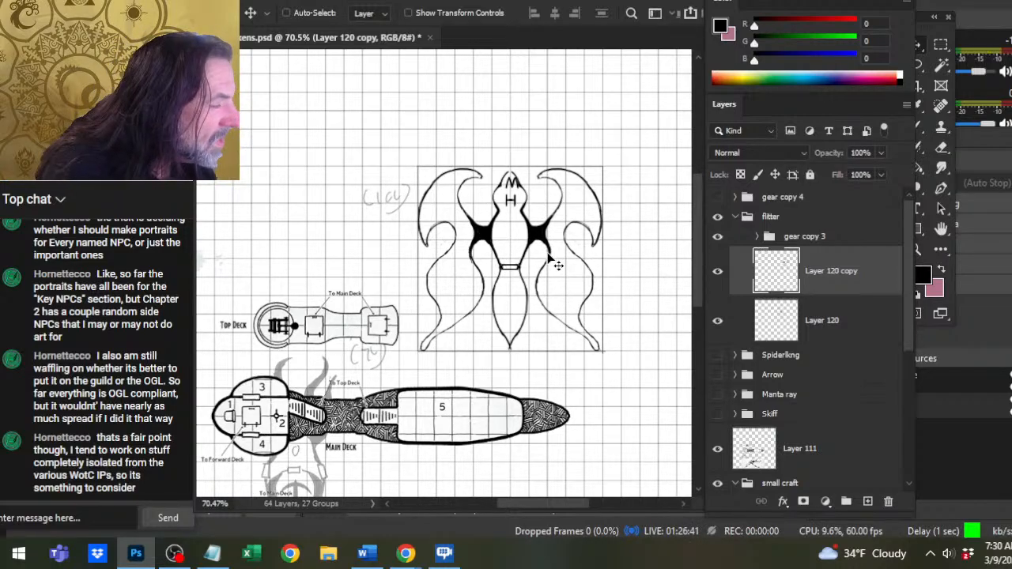
pyautogui.press('Left')
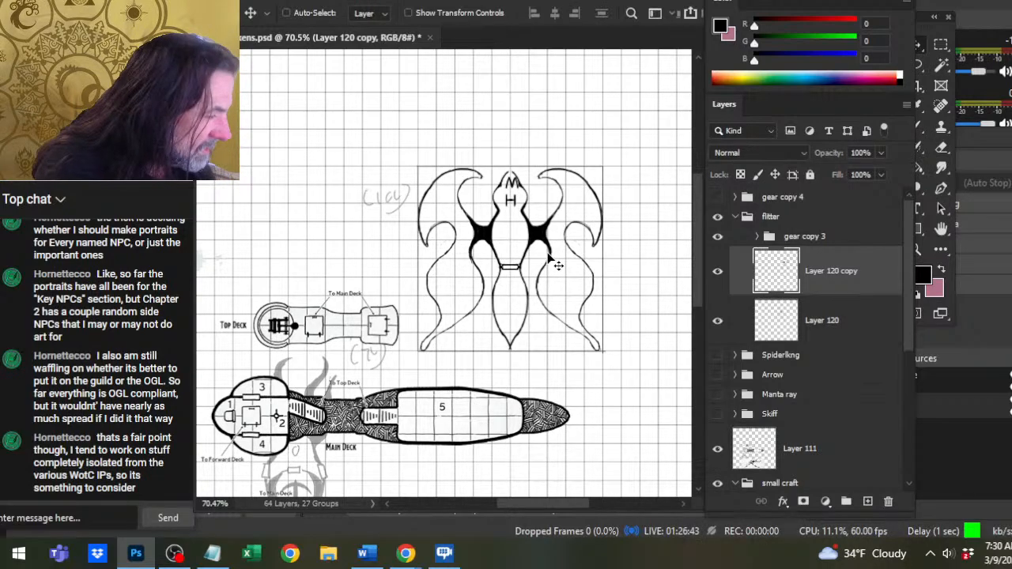
pyautogui.press('e')
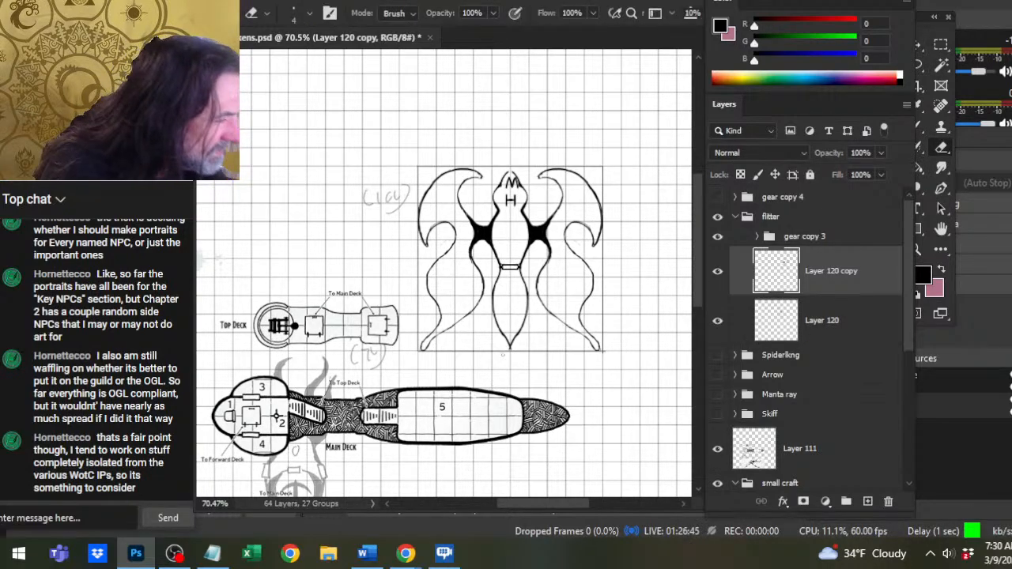
# Expand the gear copy 3 group, select Layer 113 copy and Layer 112 copy, and nudge the M and H down within the hull.
pyautogui.click(798, 335)
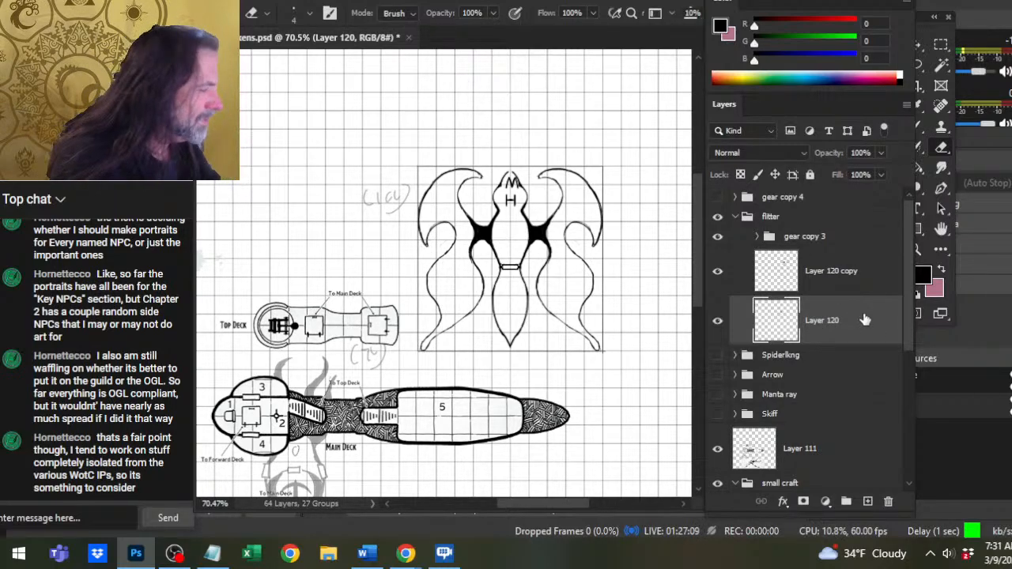
pyautogui.click(758, 237)
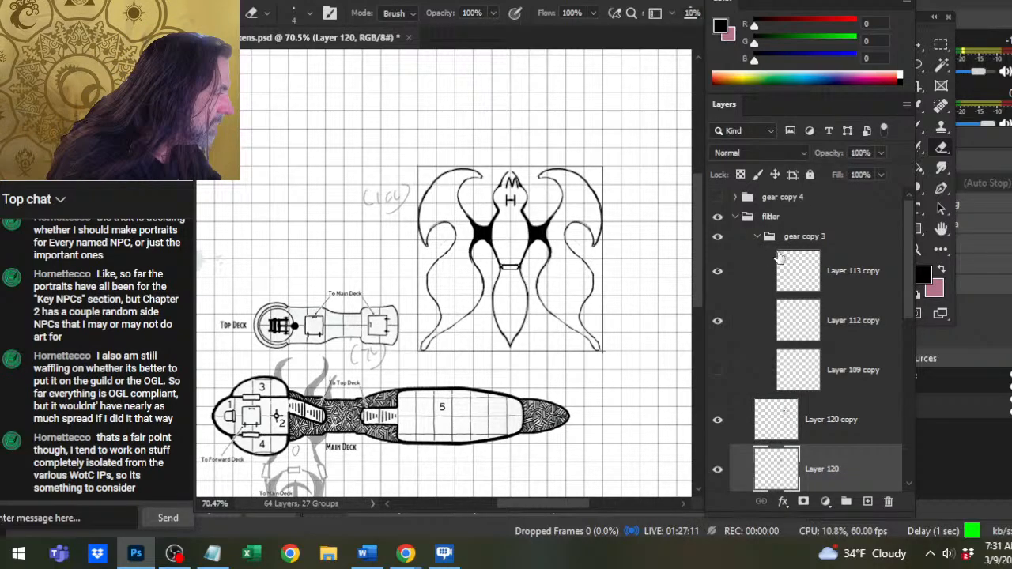
pyautogui.click(845, 279)
pyautogui.press('v')
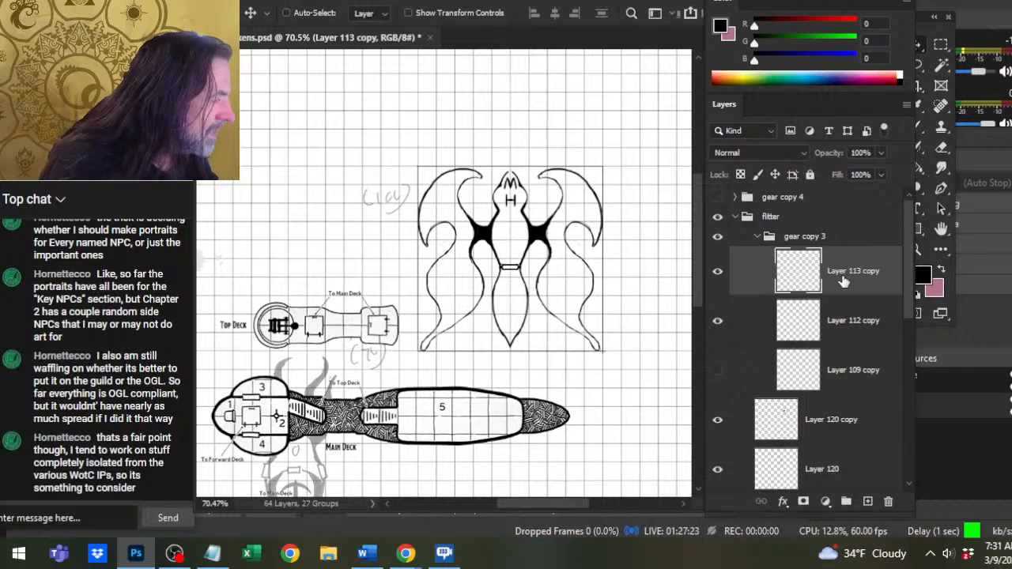
pyautogui.keyDown('shift'); pyautogui.click(875, 333); pyautogui.keyUp('shift')
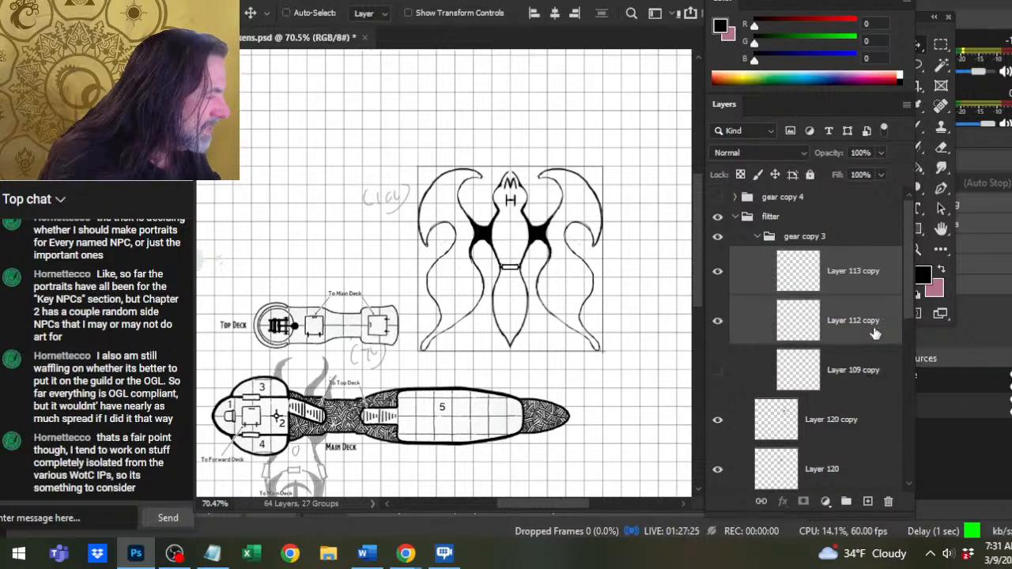
pyautogui.press('Down')
pyautogui.press('Down')
pyautogui.press('Down')
pyautogui.press('Down')
pyautogui.press('Down')
pyautogui.press('Down')
pyautogui.press('Down')
pyautogui.press('Down')
pyautogui.press('Down')
pyautogui.press('Down')
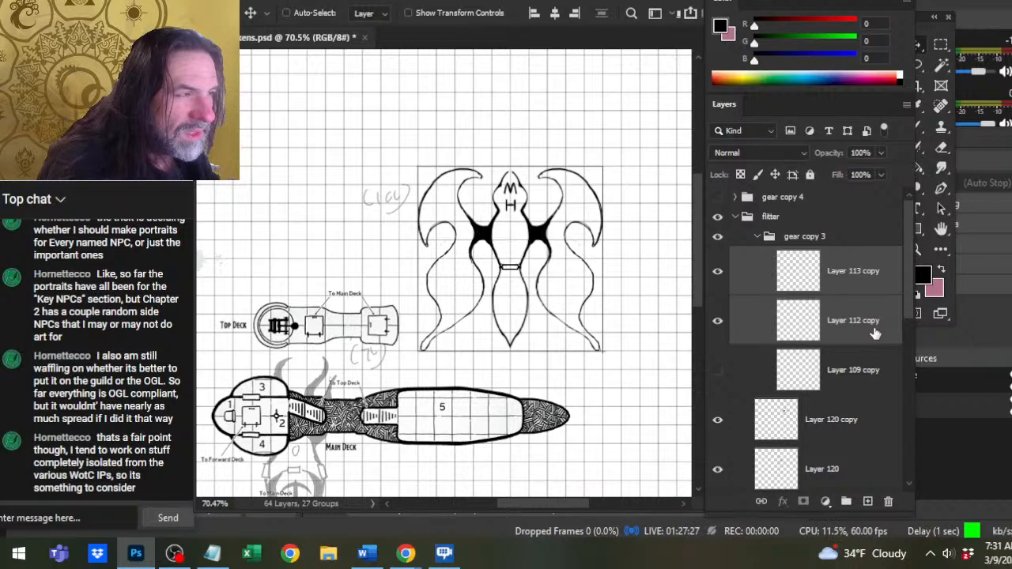
pyautogui.press('Down')
pyautogui.press('Down')
pyautogui.press('Down')
pyautogui.press('Down')
pyautogui.press('Down')
pyautogui.press('Down')
pyautogui.press('Down')
pyautogui.press('Down')
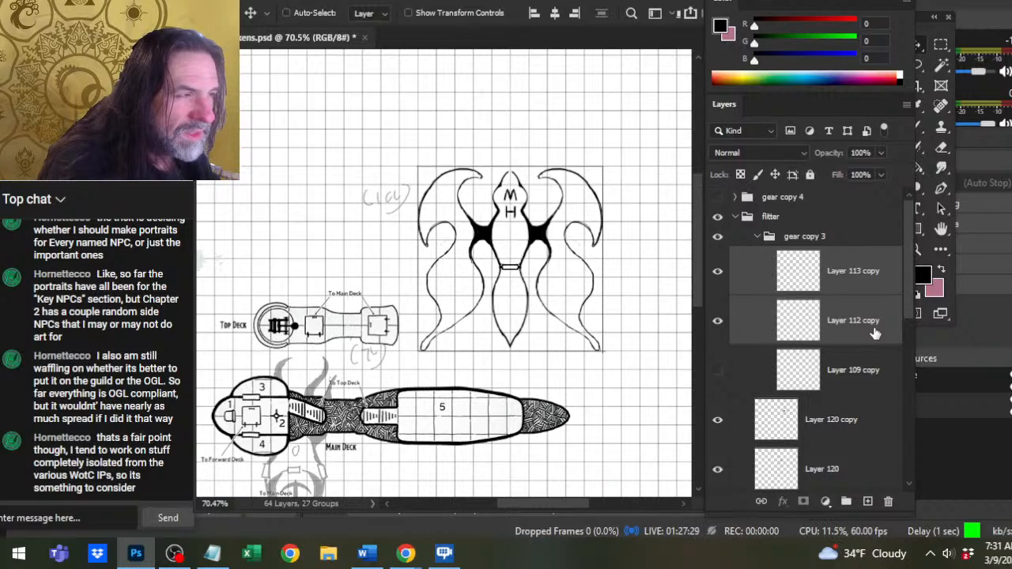
pyautogui.press('Down')
pyautogui.press('Down')
pyautogui.press('Up')
pyautogui.press('Up')
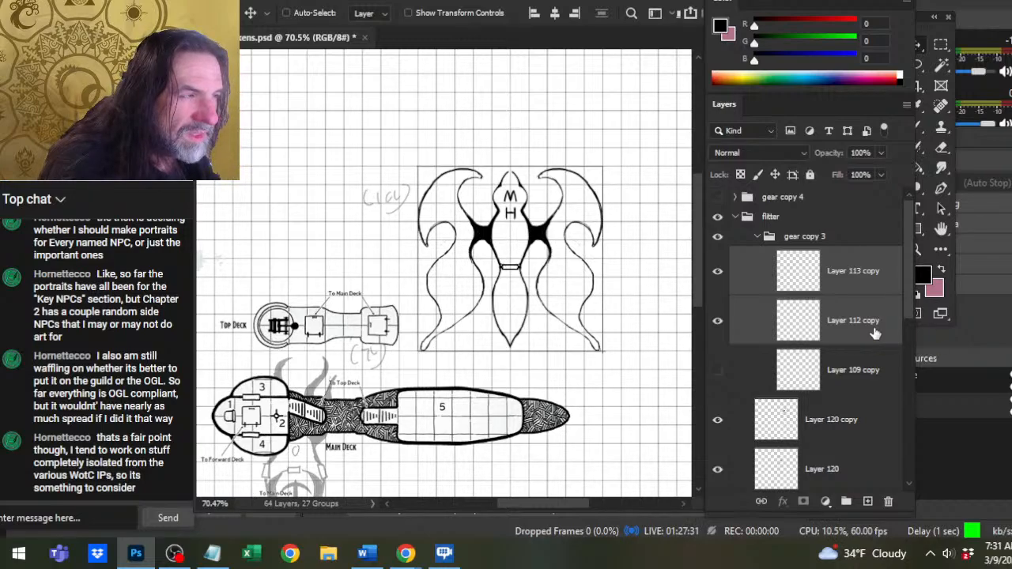
pyautogui.press('Up')
pyautogui.press('Up')
pyautogui.press('Up')
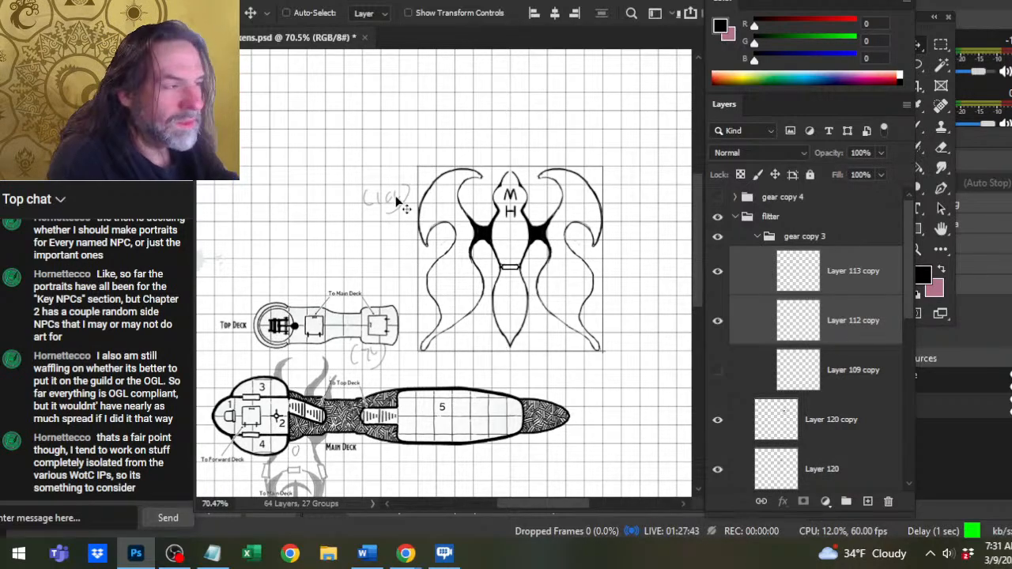
# Examine the mirrored flitter up close and toggle Layer 113 copy off and on to check which marking it holds.
pyautogui.press('z')
pyautogui.moveTo(524, 172); pyautogui.dragTo(565, 177)
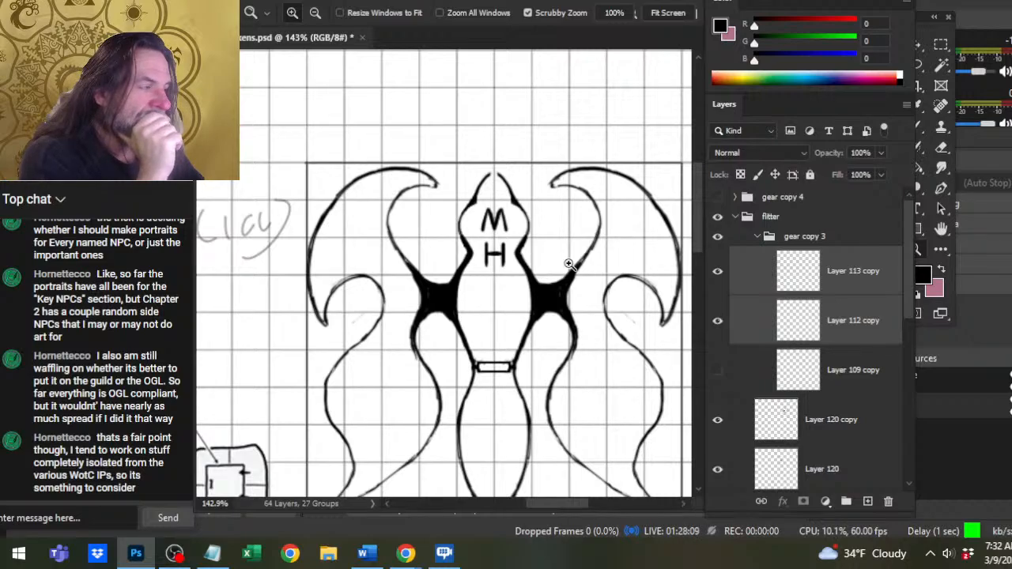
pyautogui.click(670, 393)
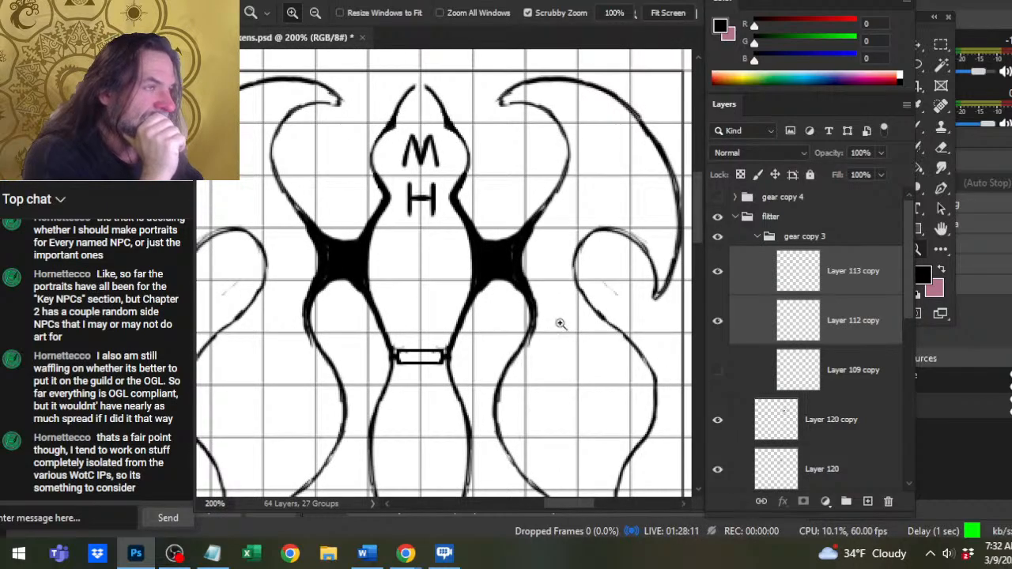
pyautogui.moveTo(559, 324); pyautogui.dragTo(592, 329)
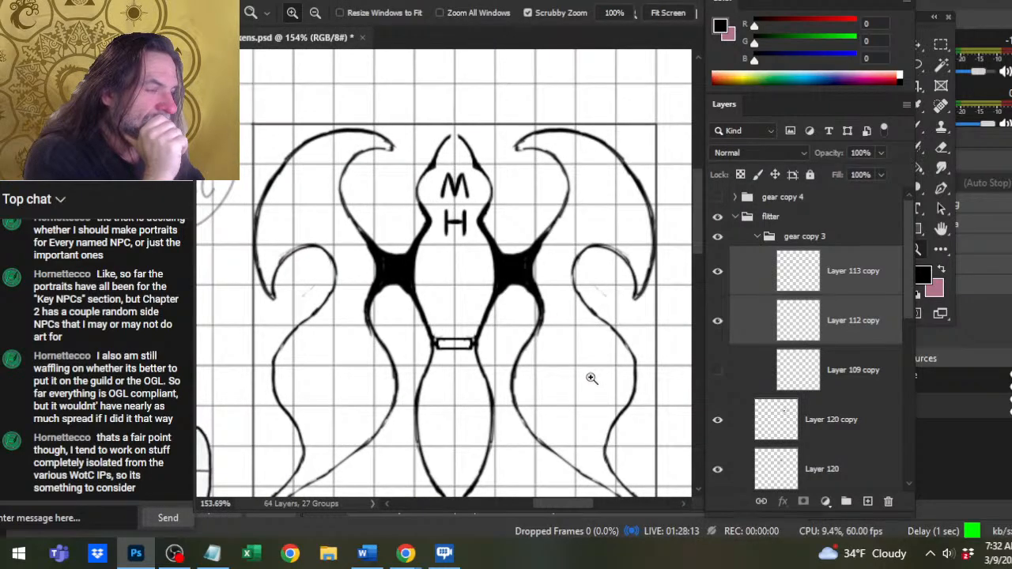
pyautogui.click(741, 296)
pyautogui.click(717, 270)
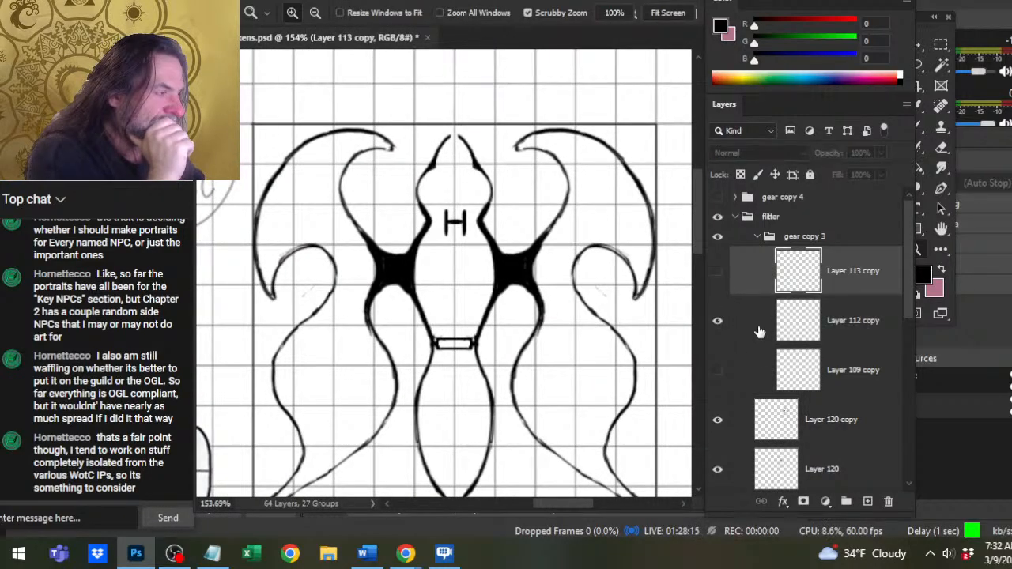
pyautogui.click(759, 332)
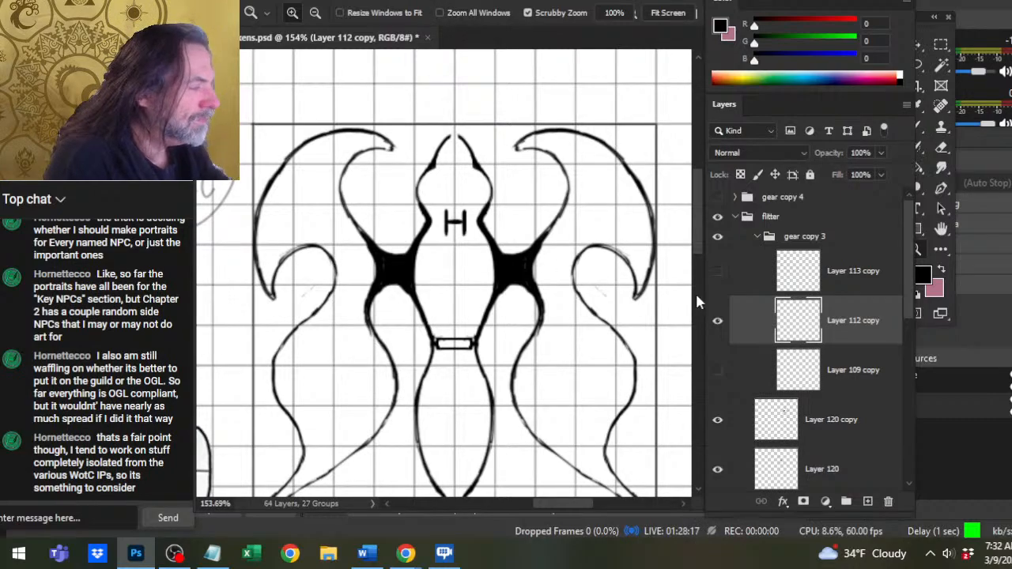
pyautogui.click(717, 270)
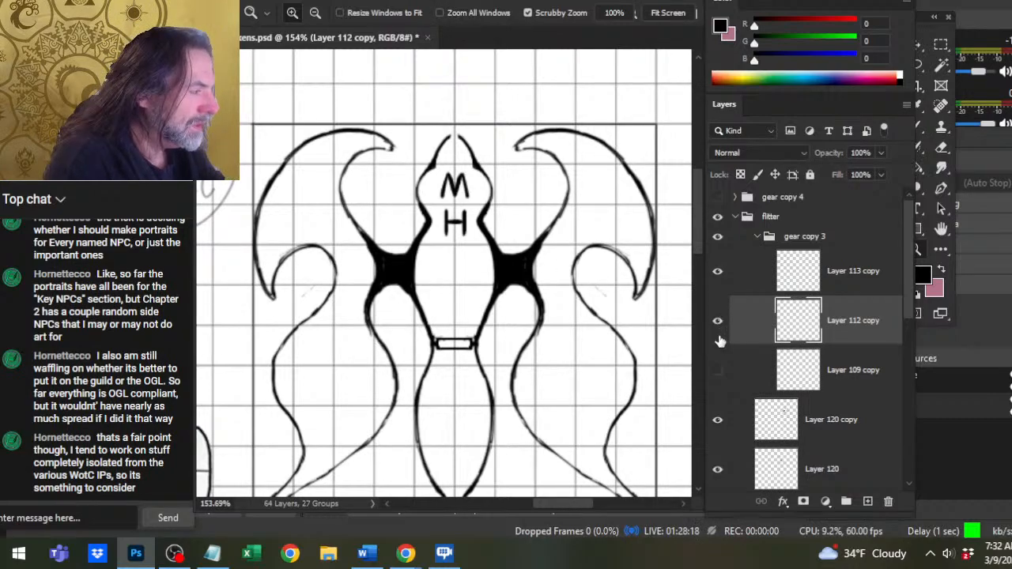
# Hide Layer 120 copy and make Layer 120 the active layer.
pyautogui.click(719, 423)
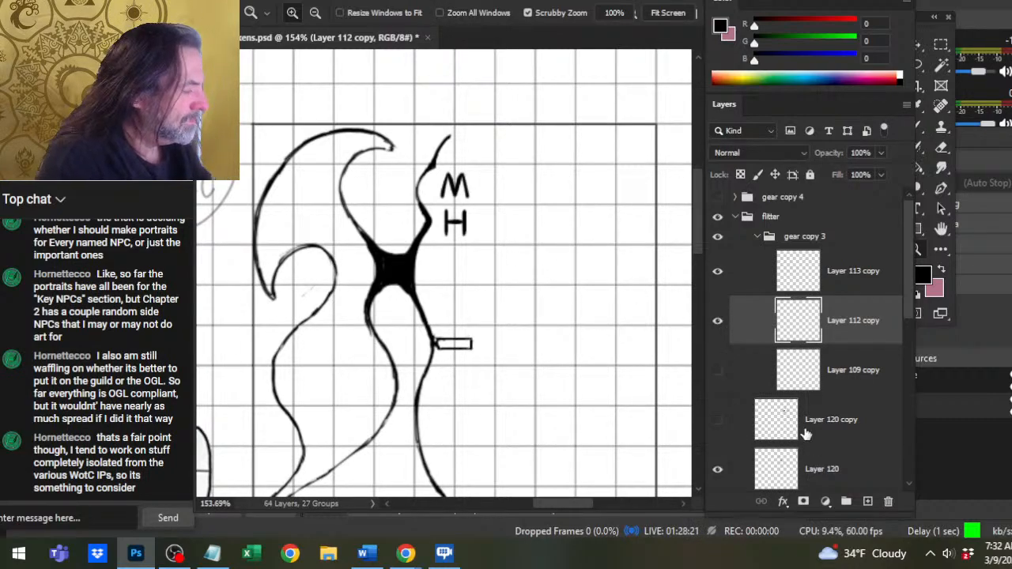
pyautogui.click(807, 470)
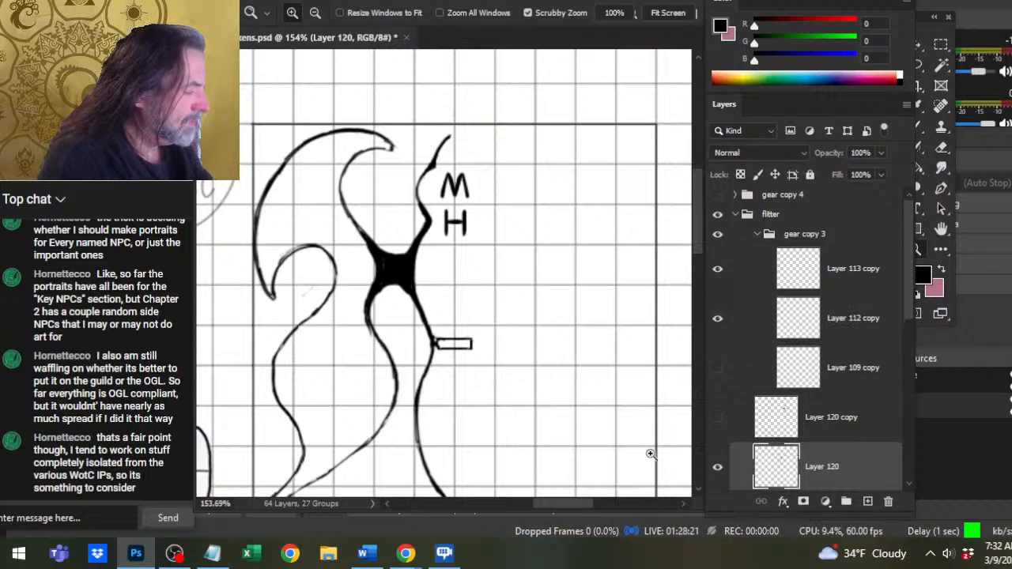
# Collapse the gear copy 3 group and rework the hull's upper tip on Layer 120 into a curve bending toward the centreline.
pyautogui.click(757, 234)
pyautogui.press('e')
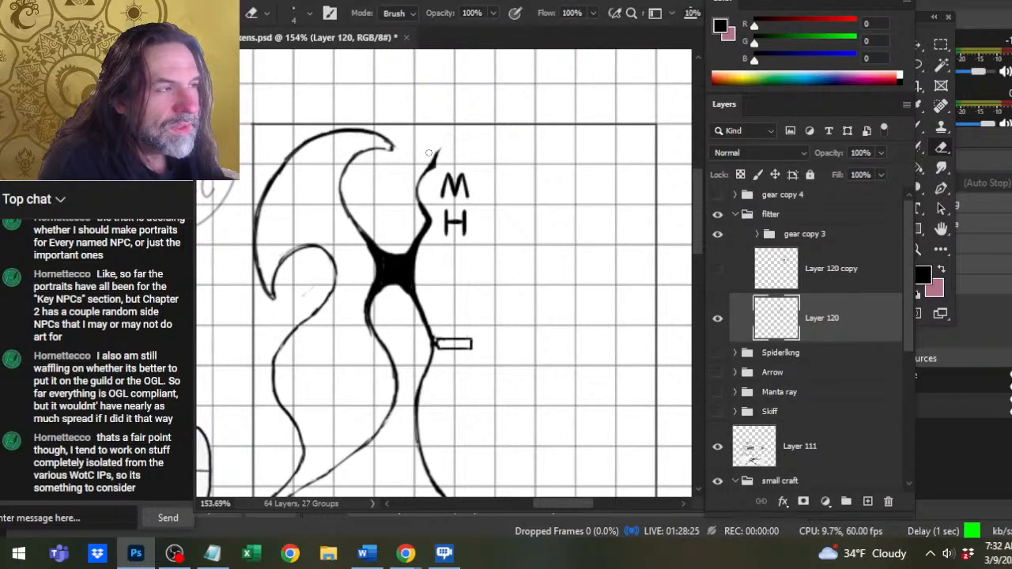
pyautogui.press('b')
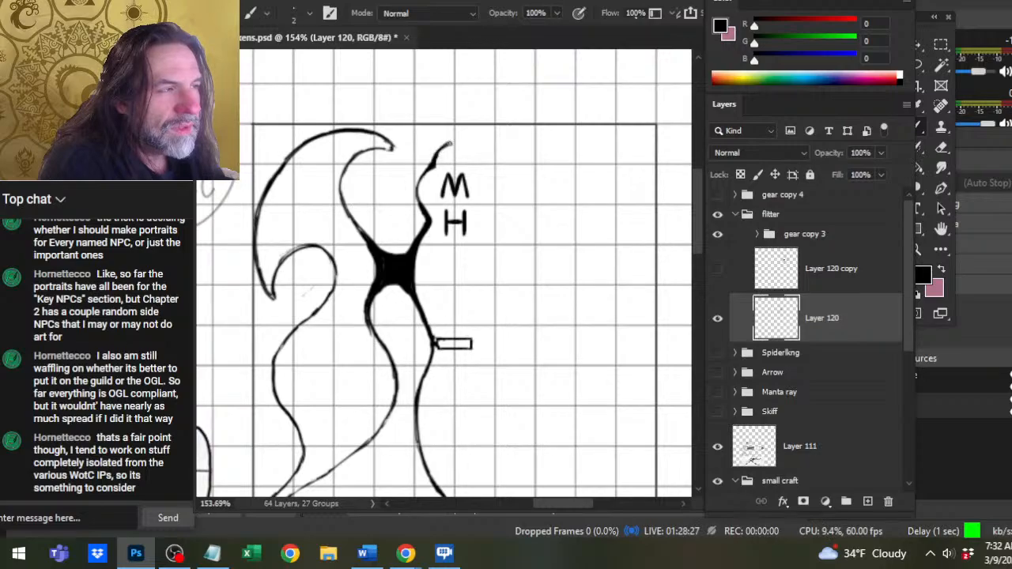
pyautogui.moveTo(437, 156); pyautogui.dragTo(460, 143)
pyautogui.press('e')
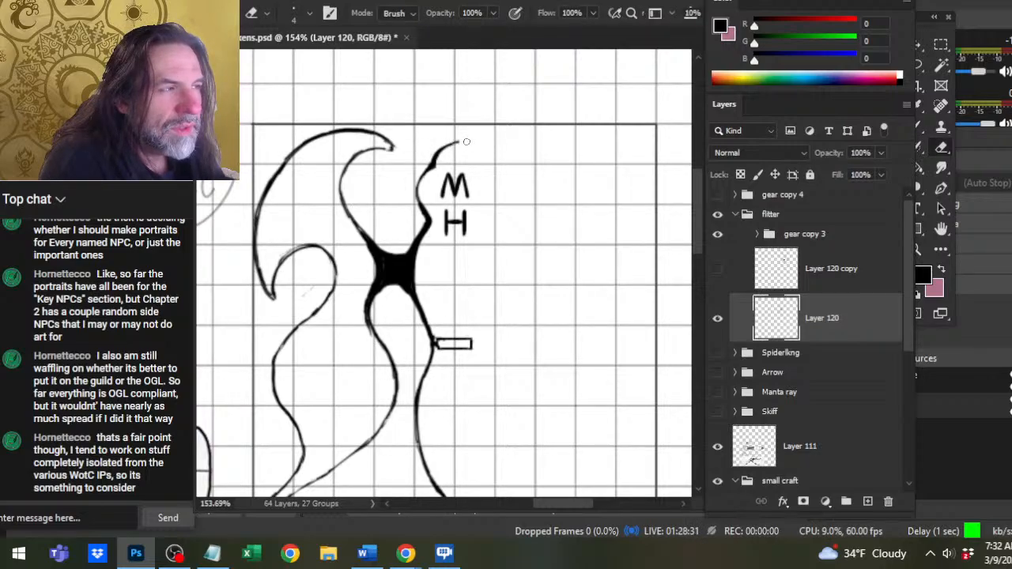
pyautogui.press('b')
pyautogui.press('e')
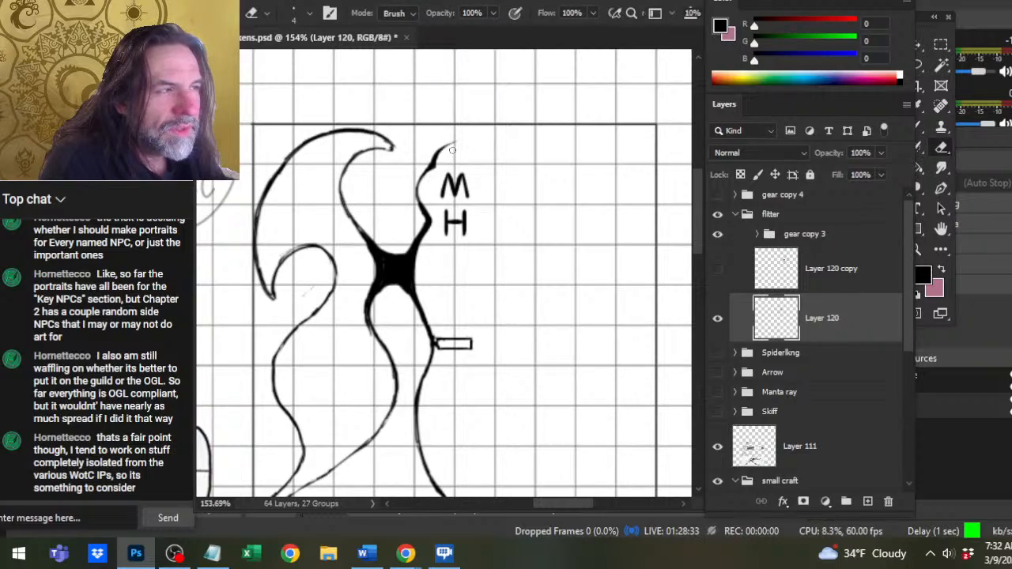
pyautogui.press('b')
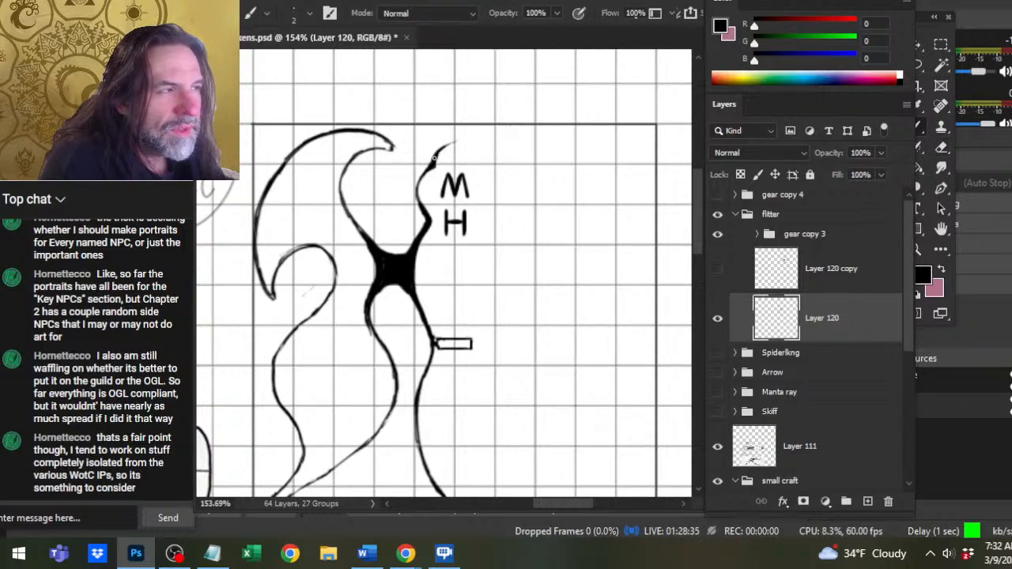
# Refine the curved hull tip above the M by erasing its underside and re-inking the stroke to a clean taper.
pyautogui.press('e')
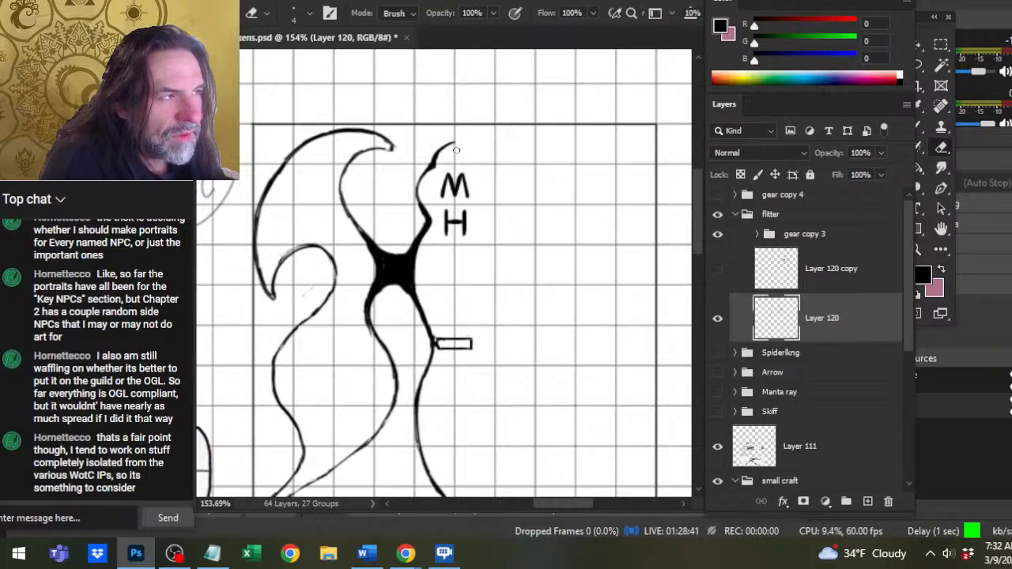
pyautogui.moveTo(456, 148); pyautogui.dragTo(442, 155)
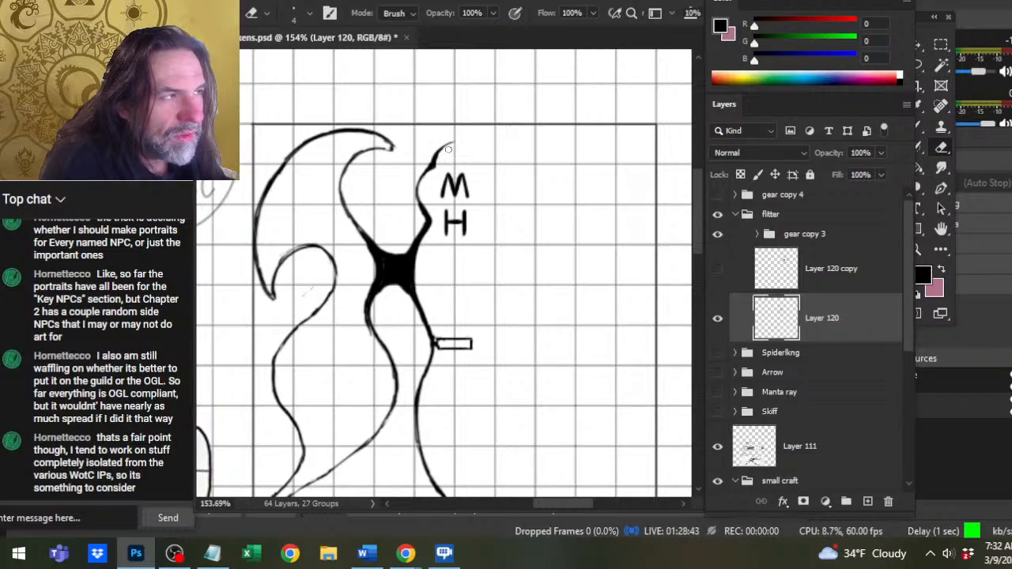
pyautogui.press('b')
pyautogui.moveTo(454, 142); pyautogui.dragTo(437, 156)
pyautogui.press('e')
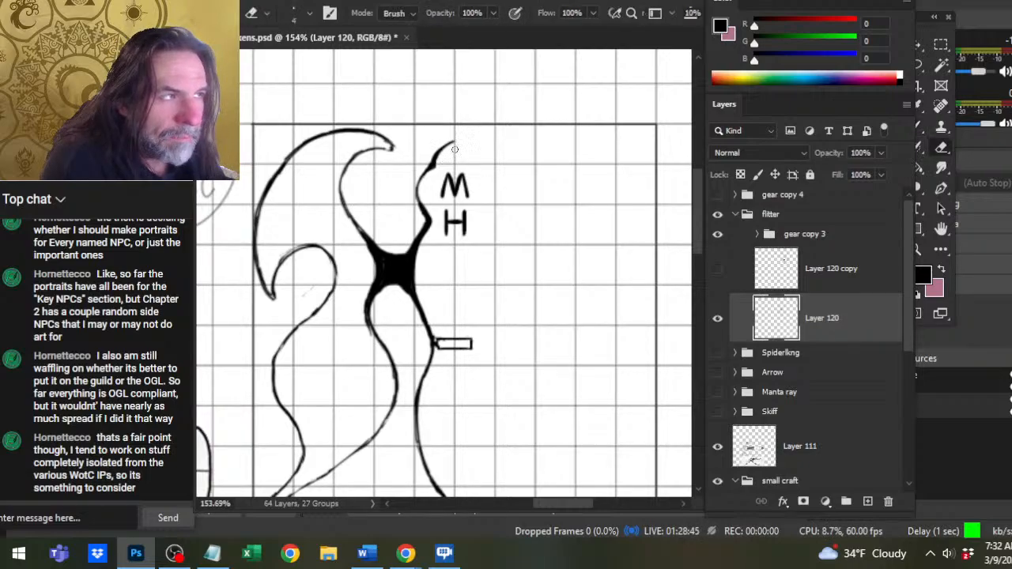
pyautogui.press('b')
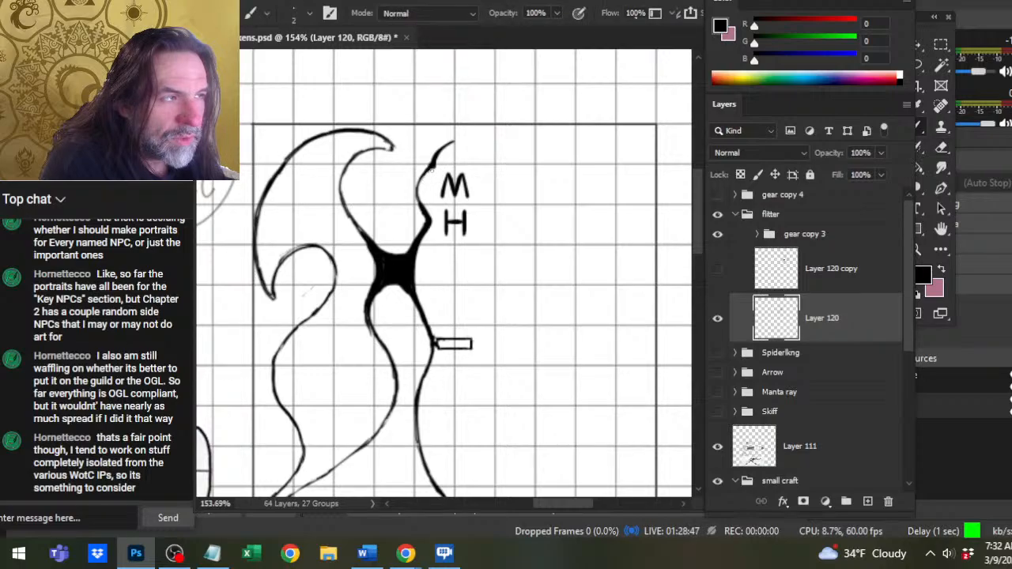
# Smooth the scalloped hull edge beside the M and H, trimming its thickness and re-inking the curve.
pyautogui.moveTo(433, 170)
pyautogui.mouseDown()
pyautogui.moveTo(421, 194)
pyautogui.moveTo(431, 211)
pyautogui.moveTo(417, 201)
pyautogui.moveTo(430, 209)
pyautogui.mouseUp()
pyautogui.press('e')
pyautogui.press('b')
pyautogui.press('e')
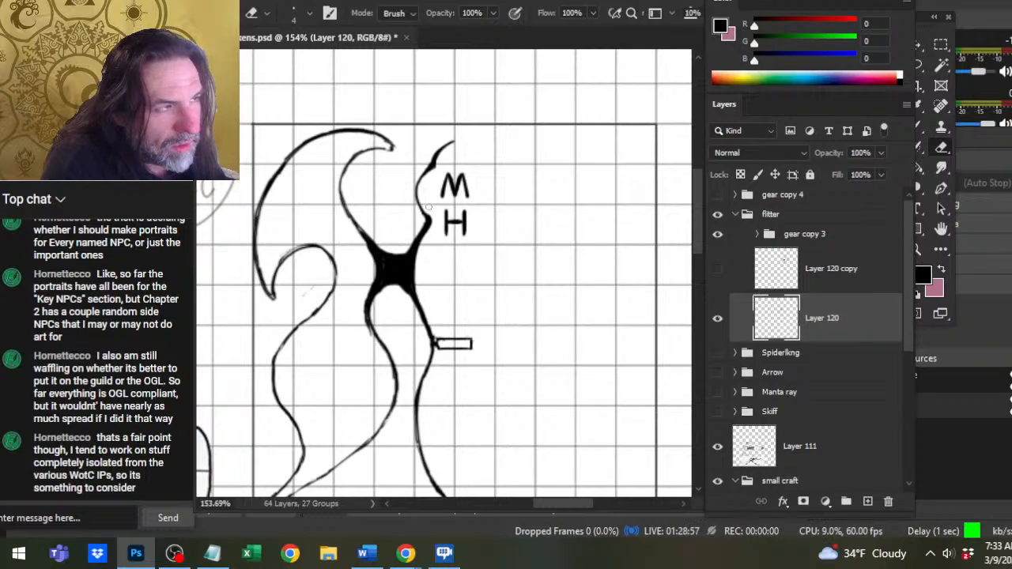
pyautogui.press('b')
pyautogui.moveTo(427, 168); pyautogui.dragTo(416, 193)
pyautogui.press('e')
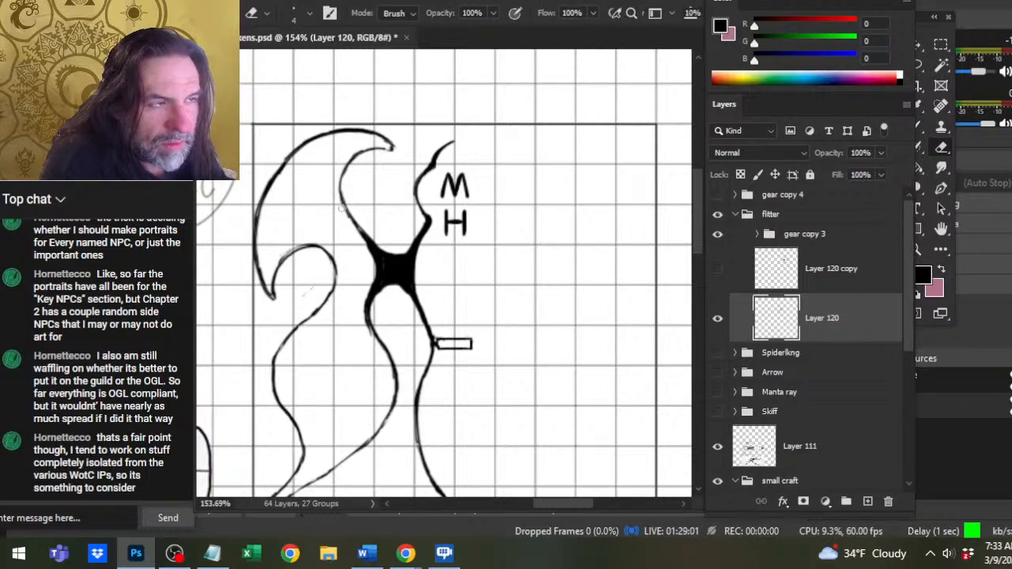
# Clean up and re-ink the inner curve of the upper wing.
pyautogui.press('b')
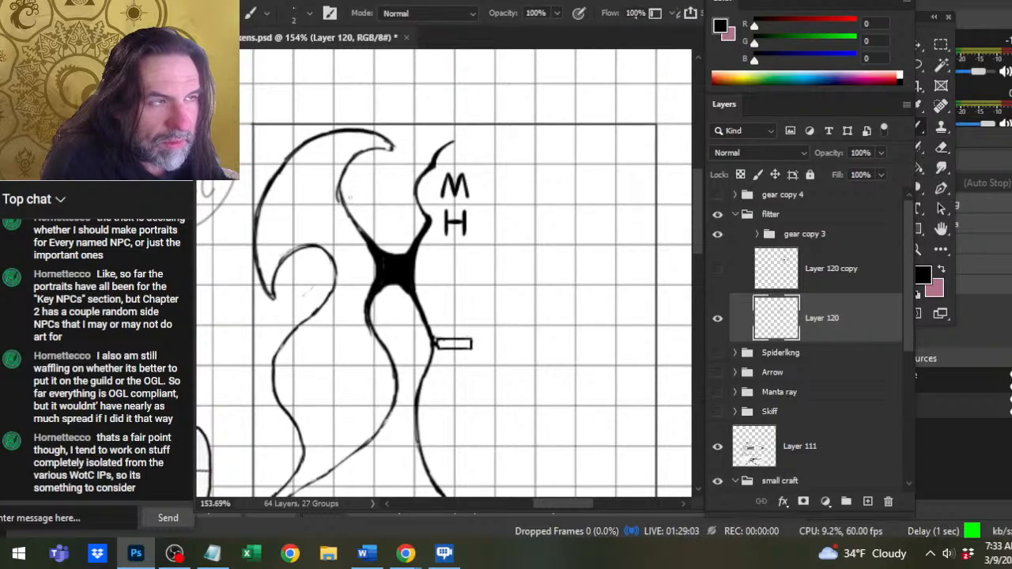
pyautogui.press('e')
pyautogui.press('b')
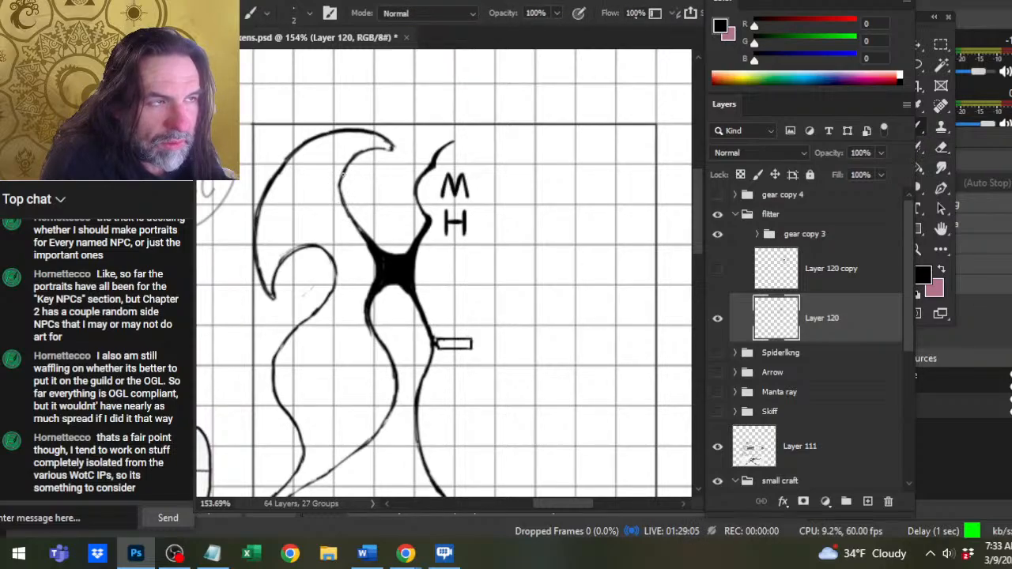
pyautogui.moveTo(341, 174)
pyautogui.mouseDown()
pyautogui.moveTo(342, 204)
pyautogui.moveTo(347, 166)
pyautogui.mouseUp()
# Trim the pointed end of the upper wing and redraw it as a blunter, rounded tip.
pyautogui.press('e')
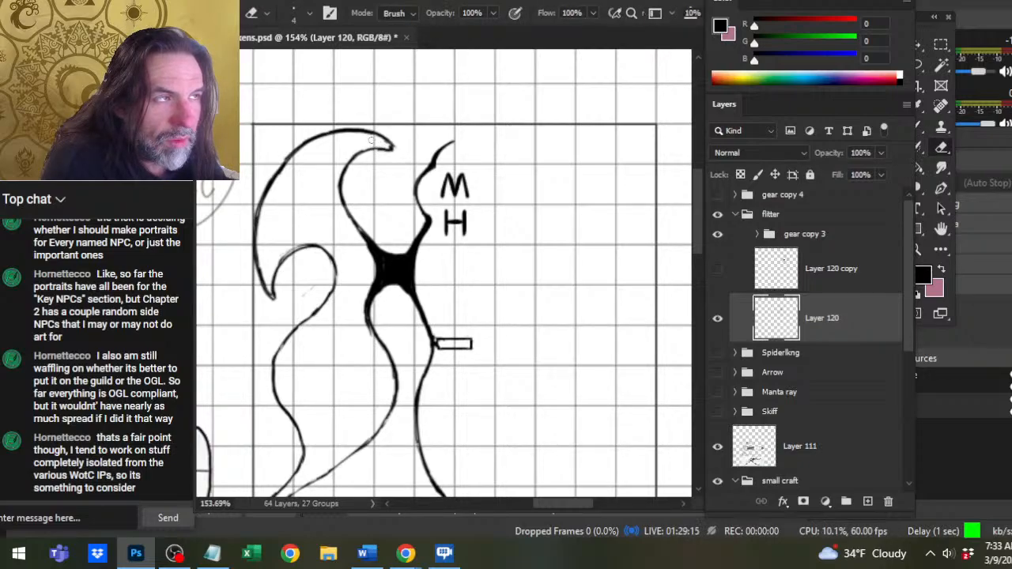
pyautogui.moveTo(394, 150); pyautogui.dragTo(393, 144)
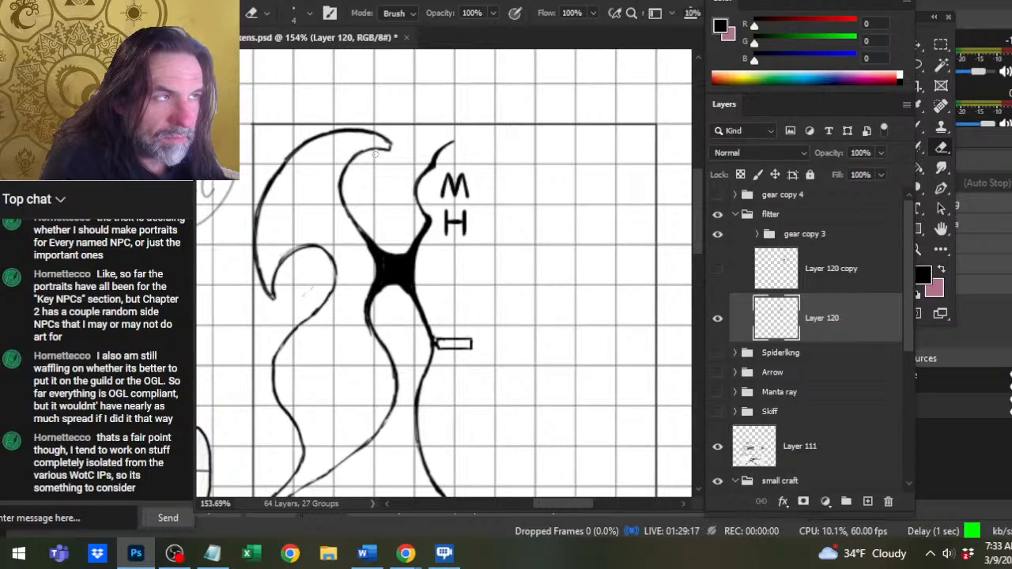
pyautogui.press('b')
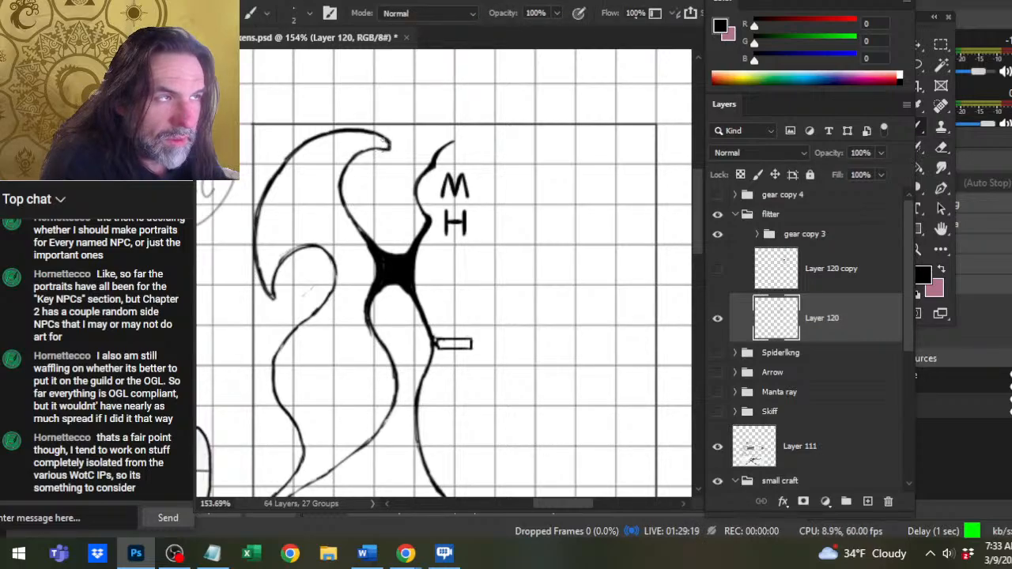
pyautogui.press('e')
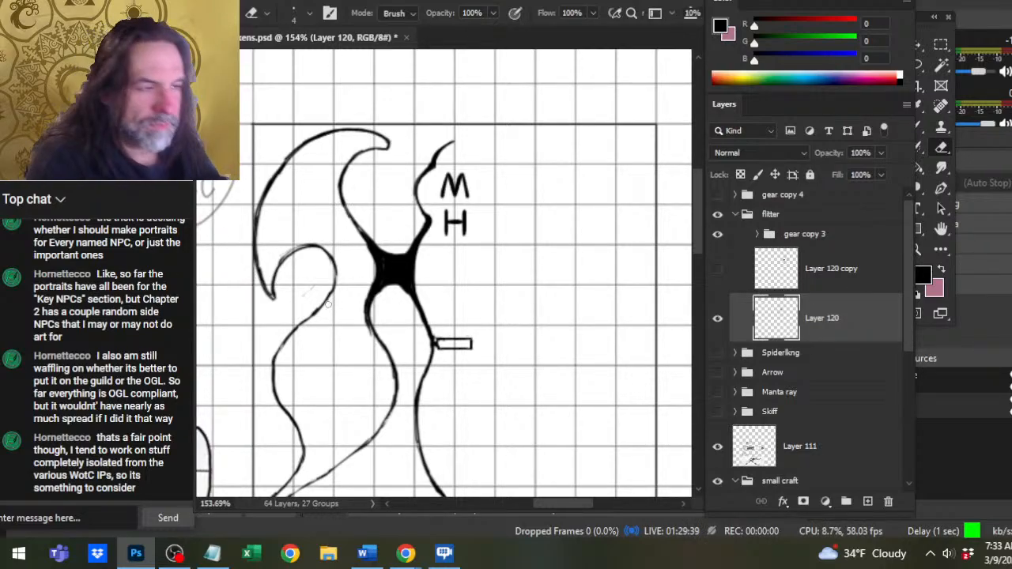
# Reshape the arch beneath the black wing joint and clean the lower wing's inner line where it descends from it.
pyautogui.moveTo(377, 304)
pyautogui.mouseDown()
pyautogui.moveTo(387, 286)
pyautogui.moveTo(372, 325)
pyautogui.moveTo(381, 343)
pyautogui.mouseUp()
pyautogui.press('b')
pyautogui.press('e')
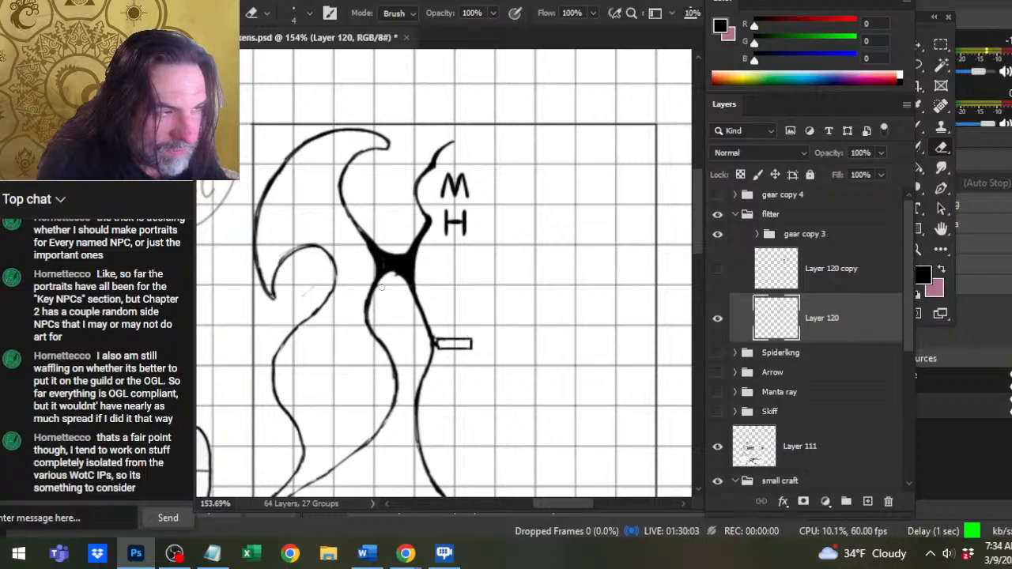
pyautogui.press('b')
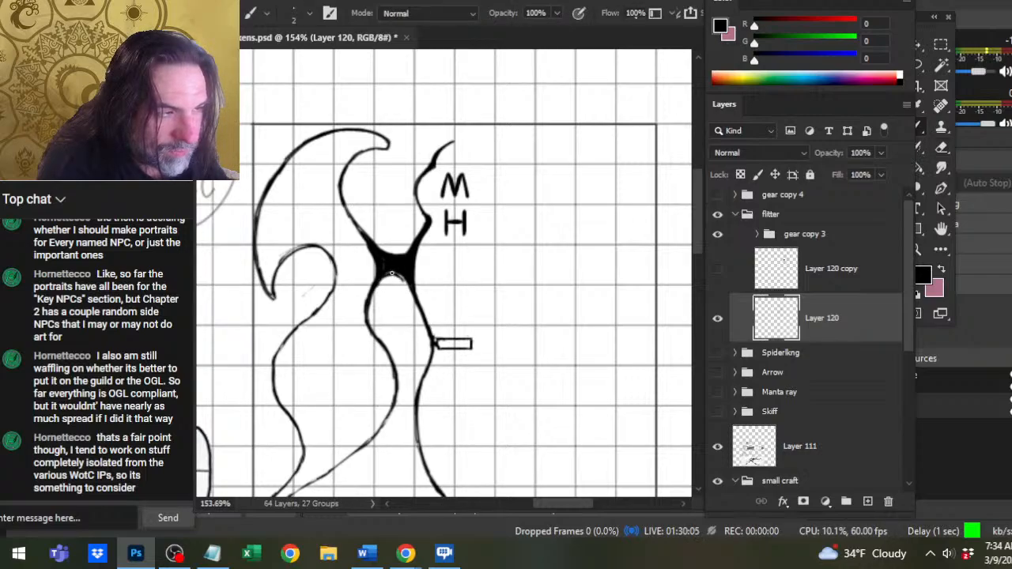
pyautogui.moveTo(390, 273)
pyautogui.mouseDown()
pyautogui.moveTo(399, 281)
pyautogui.moveTo(393, 272)
pyautogui.mouseUp()
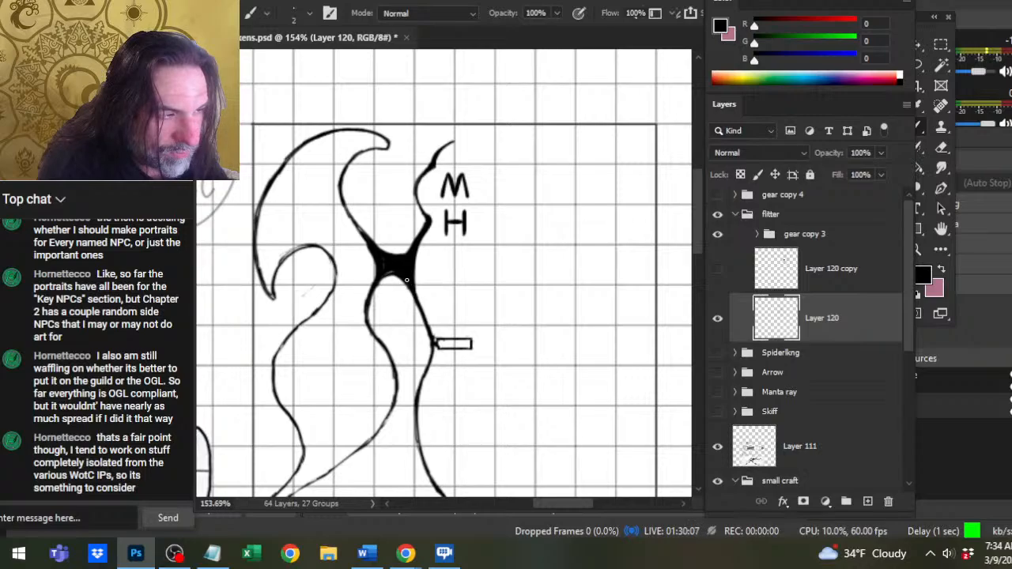
# Smooth the upper wing's inner edge into the black joint and re-ink the hull line down past the small rectangle.
pyautogui.press('e')
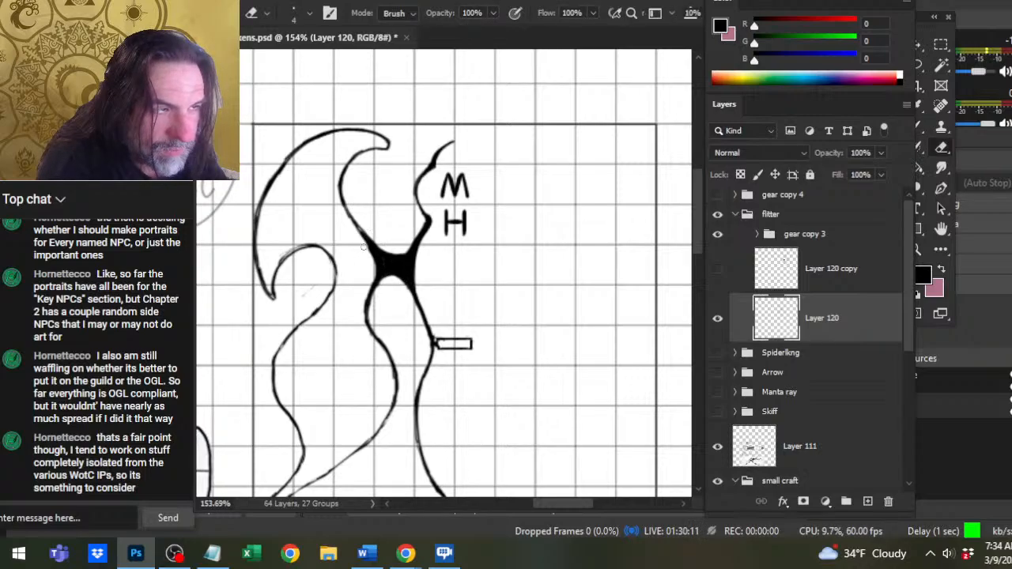
pyautogui.press('b')
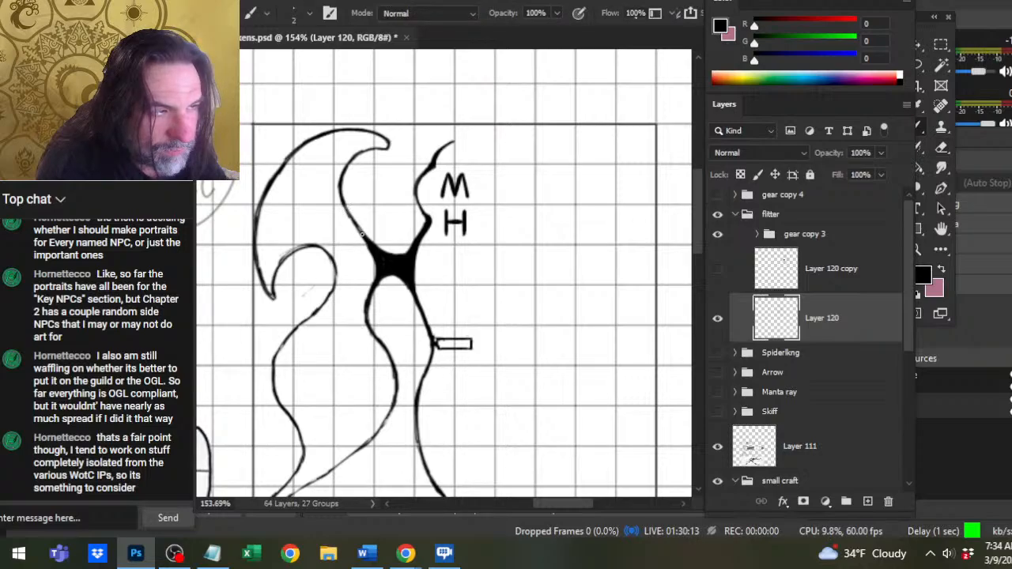
pyautogui.press('e')
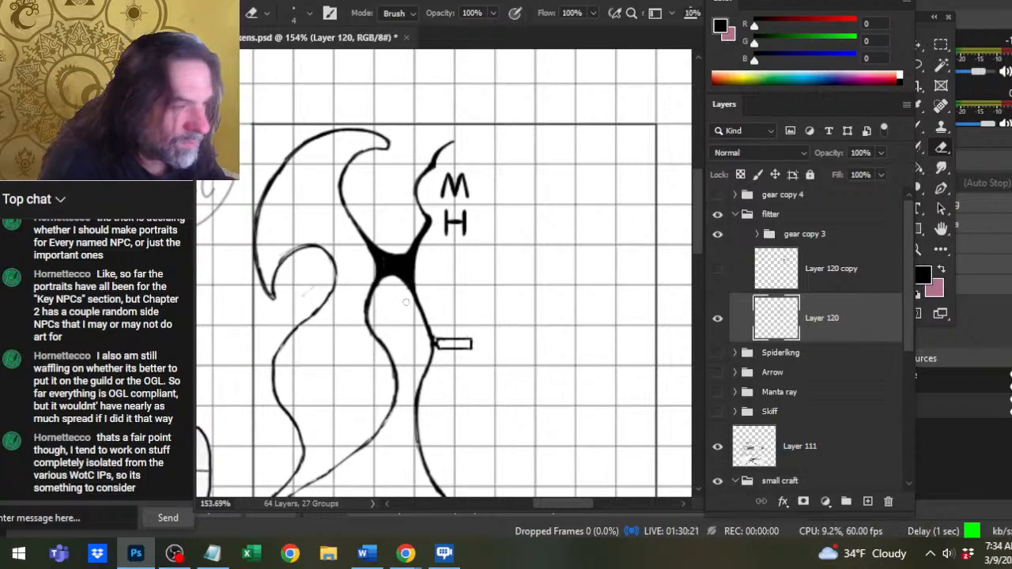
pyautogui.press('b')
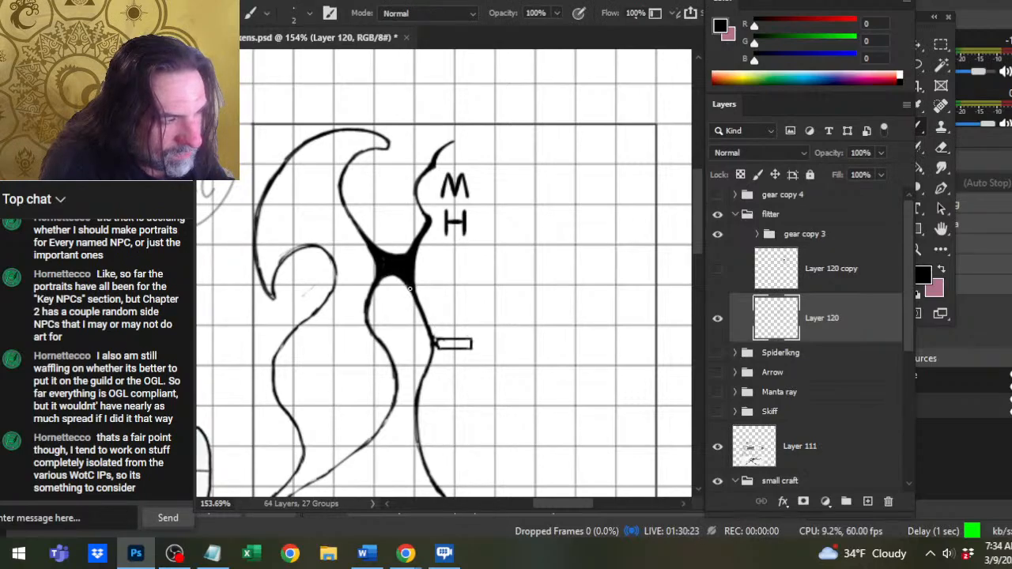
pyautogui.moveTo(417, 306)
pyautogui.mouseDown()
pyautogui.moveTo(434, 337)
pyautogui.moveTo(418, 387)
pyautogui.mouseUp()
pyautogui.press('e')
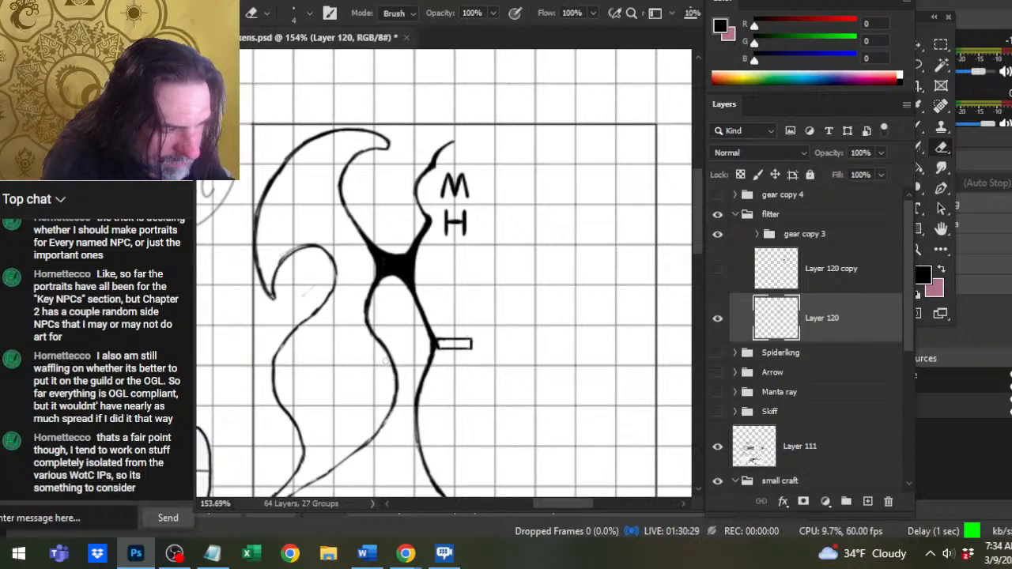
# Select the gear copy 3 group and nudge the M and H markings up to the hull's tip.
pyautogui.press('z')
pyautogui.moveTo(385, 299); pyautogui.dragTo(377, 302)
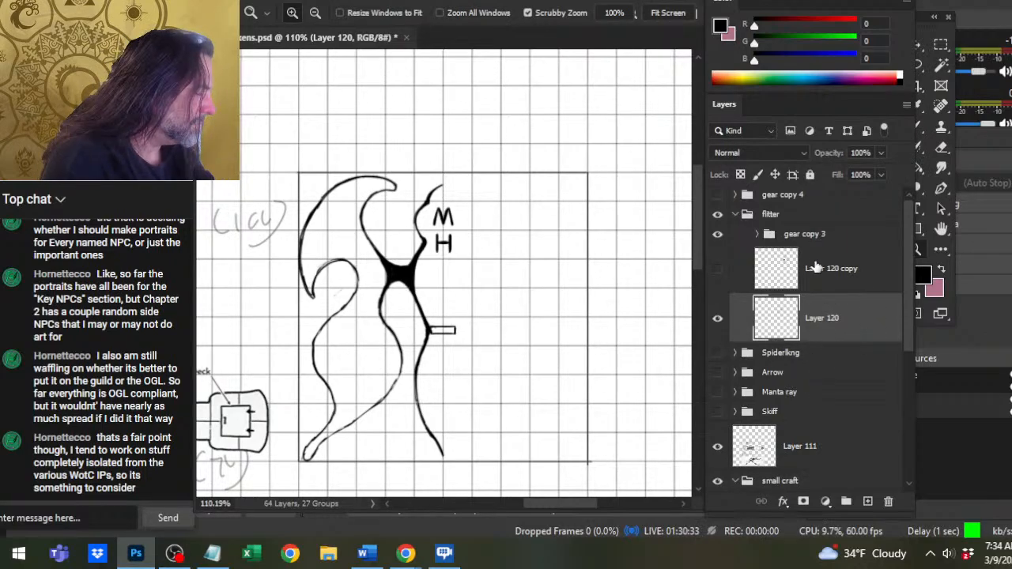
pyautogui.click(802, 215)
pyautogui.click(806, 234)
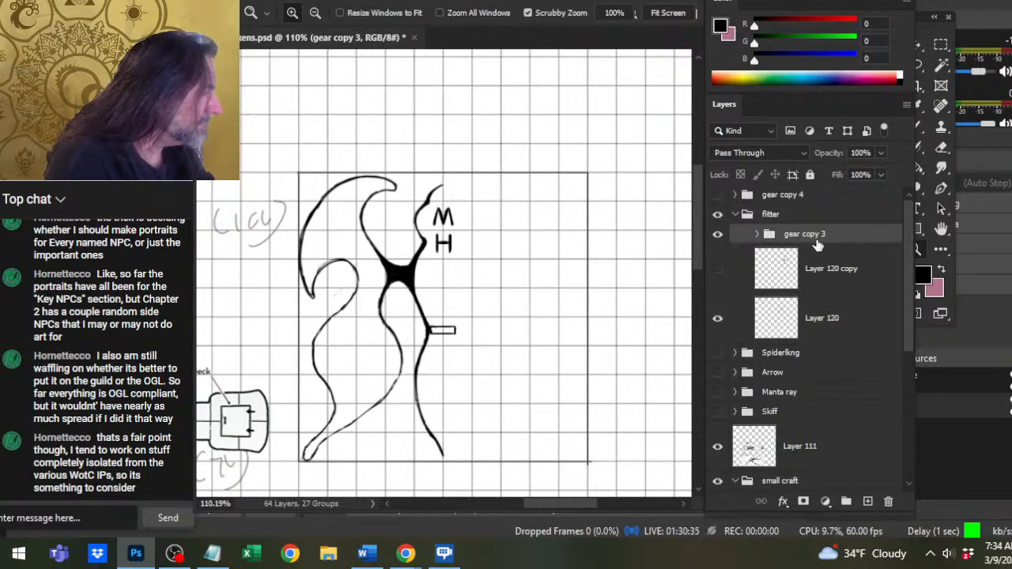
pyautogui.press('v')
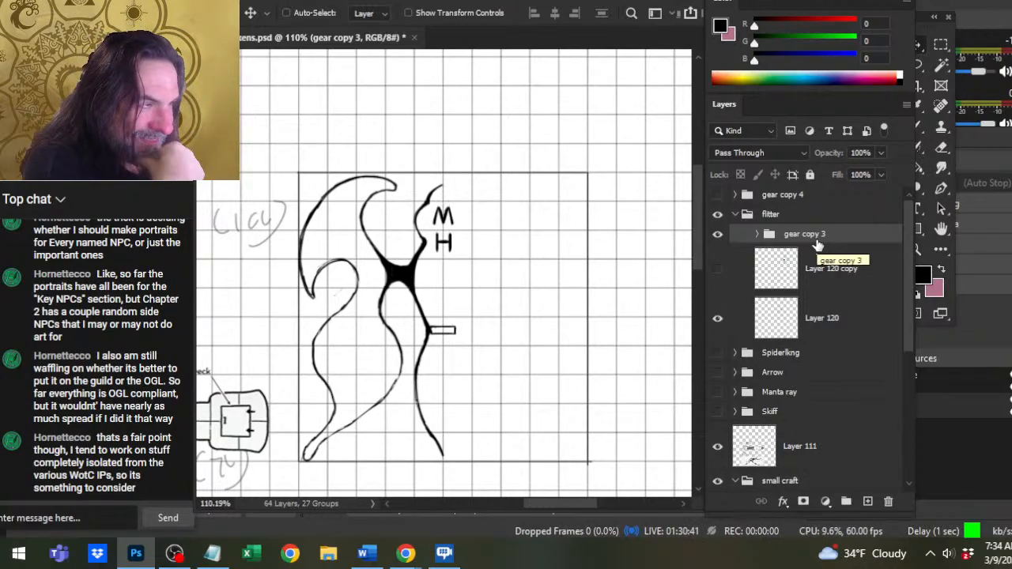
pyautogui.press('Up')
pyautogui.press('Up')
pyautogui.press('Up')
pyautogui.press('Up')
pyautogui.press('Up')
pyautogui.press('Up')
pyautogui.press('Up')
pyautogui.press('Up')
pyautogui.press('Up')
pyautogui.press('Up')
pyautogui.press('Up')
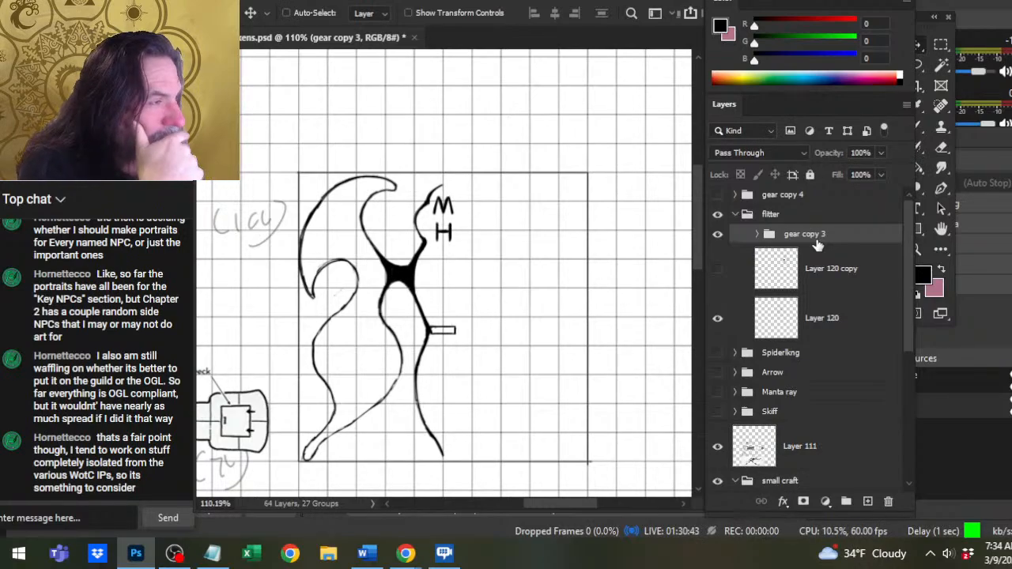
pyautogui.press('Up')
pyautogui.press('Up')
pyautogui.press('Up')
pyautogui.press('Up')
pyautogui.press('Up')
pyautogui.press('Up')
pyautogui.press('Up')
pyautogui.press('Up')
pyautogui.press('Up')
pyautogui.press('Up')
pyautogui.press('Up')
pyautogui.press('Up')
pyautogui.press('Up')
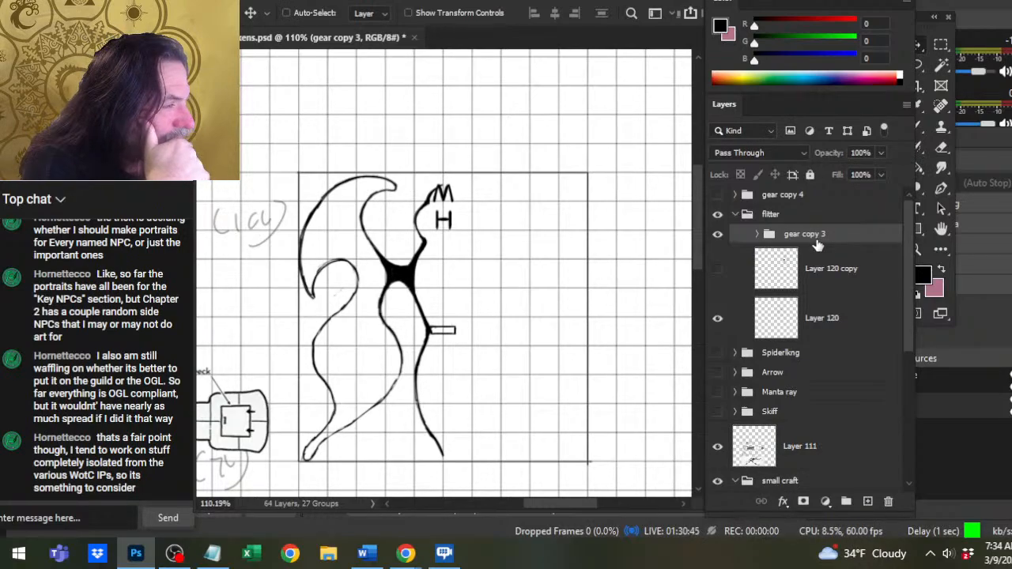
pyautogui.press('Up')
pyautogui.press('Up')
pyautogui.press('Up')
pyautogui.press('Up')
pyautogui.press('Up')
pyautogui.press('Up')
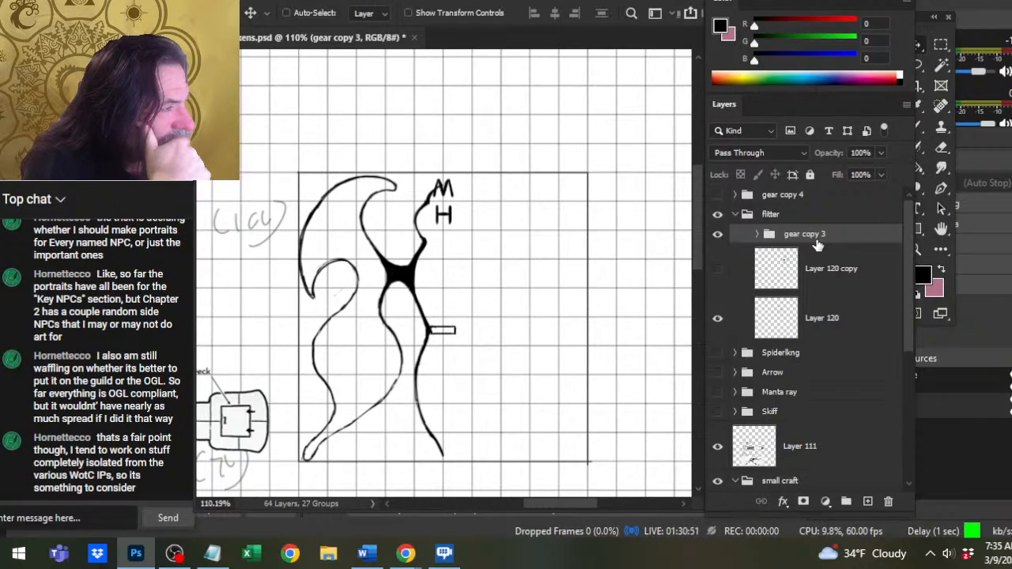
# Nudge the gear copy 3 group down until the M sits below the curved hull tip with the H beneath it.
pyautogui.press('Down')
pyautogui.press('Down')
pyautogui.press('Down')
pyautogui.press('Down')
pyautogui.press('Down')
pyautogui.press('Down')
pyautogui.press('Down')
pyautogui.press('Down')
pyautogui.press('Down')
pyautogui.press('Down')
pyautogui.press('Down')
pyautogui.press('Down')
pyautogui.press('Down')
pyautogui.press('Down')
pyautogui.press('Down')
pyautogui.press('Down')
pyautogui.press('Down')
pyautogui.press('Down')
pyautogui.press('Down')
pyautogui.press('Down')
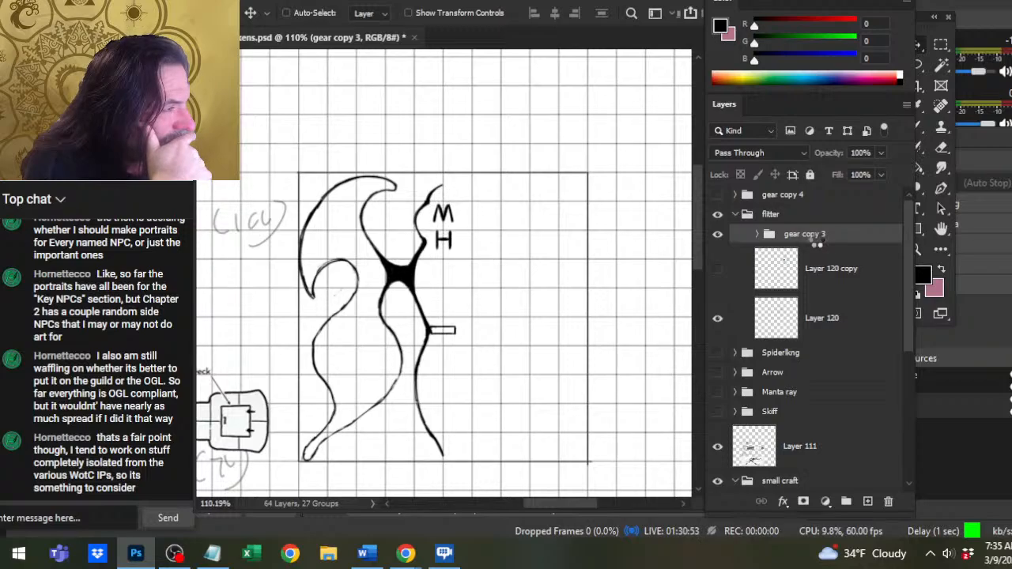
pyautogui.press('Down')
pyautogui.press('Down')
pyautogui.press('Down')
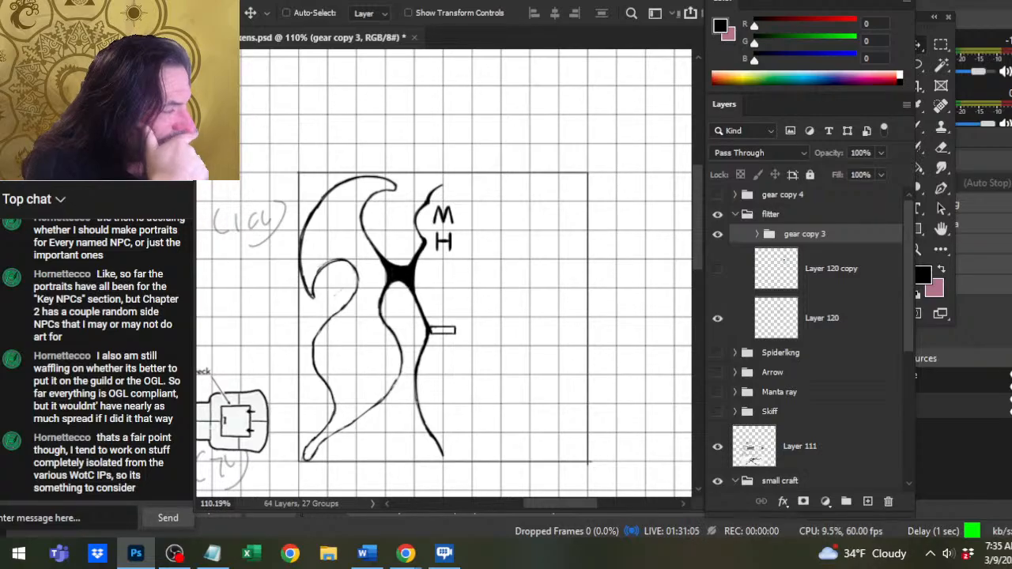
# On Layer 120, trim the hull line above the black wing joint and thicken it from the joint down past the small rectangle.
pyautogui.press('e')
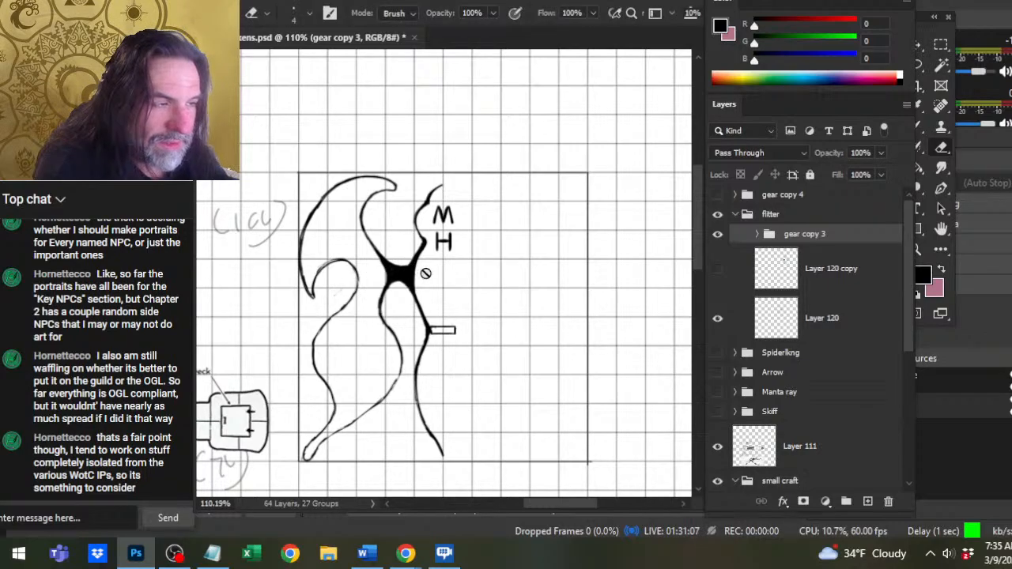
pyautogui.click(826, 314)
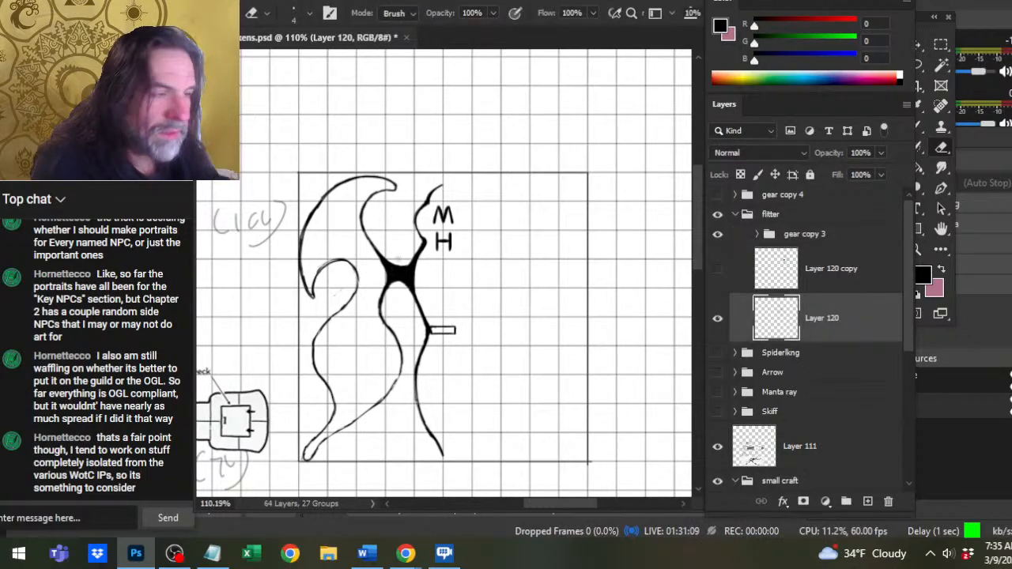
pyautogui.moveTo(425, 248); pyautogui.dragTo(418, 258)
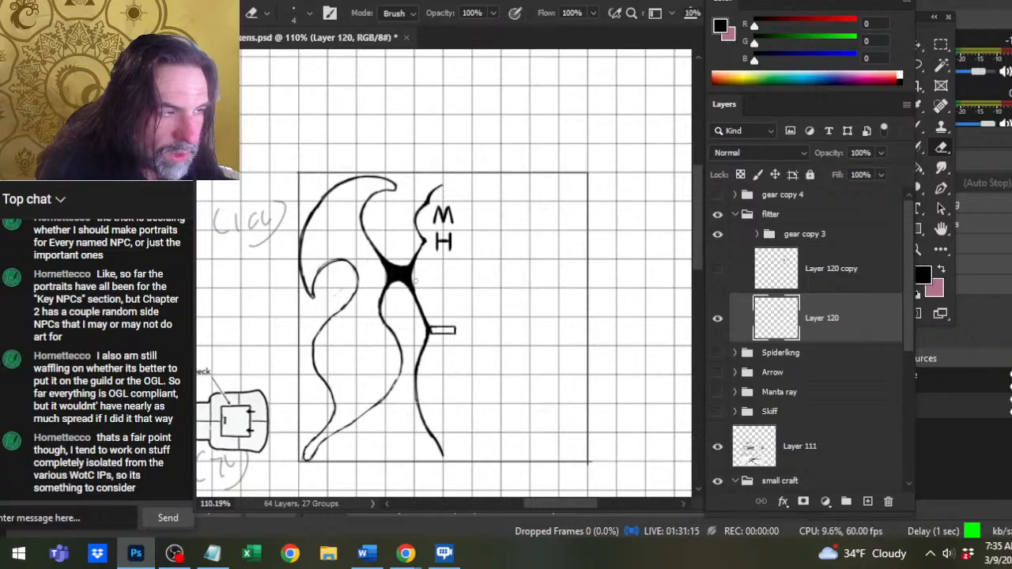
pyautogui.press('b')
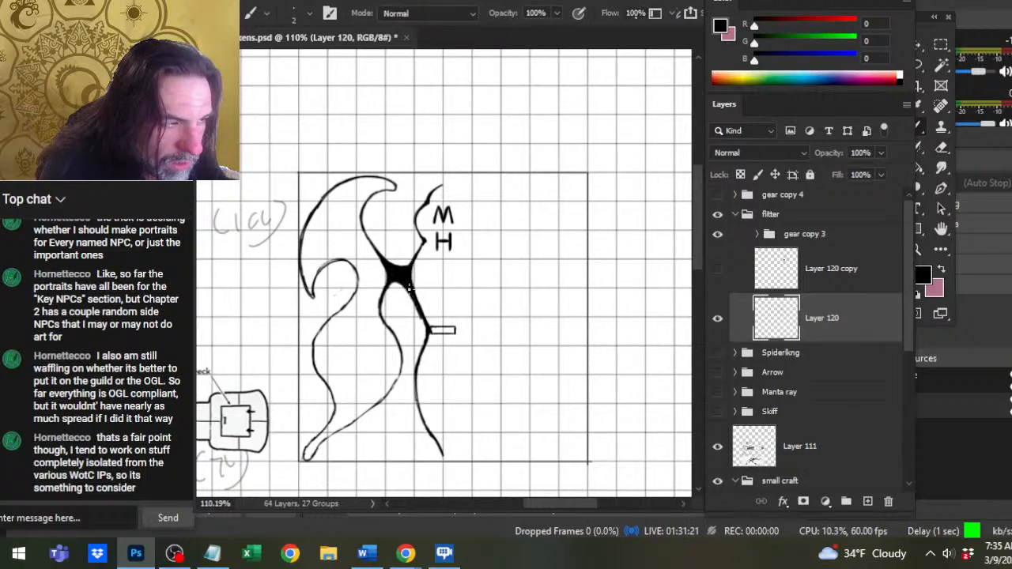
pyautogui.moveTo(415, 302); pyautogui.dragTo(421, 358)
pyautogui.press('e')
pyautogui.press('b')
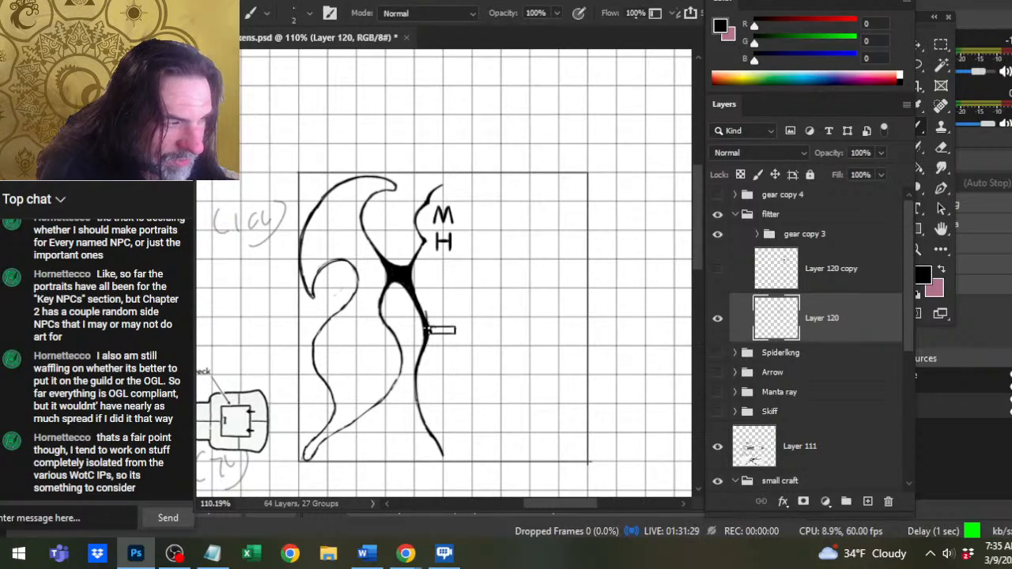
# Touch up both edges of the hull line between the black joint and the small rectangle with Brush and Eraser.
pyautogui.press('e')
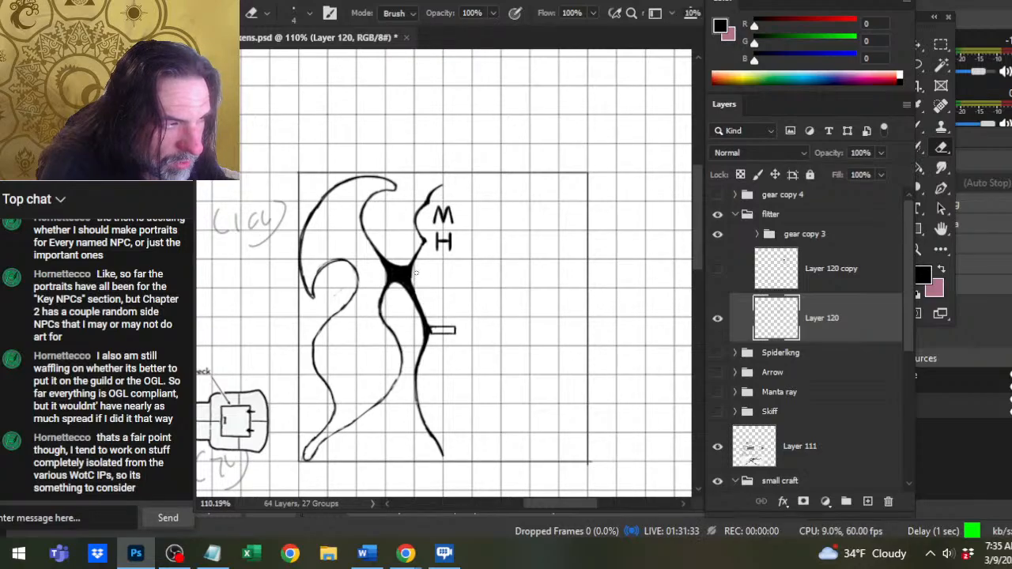
pyautogui.press('b')
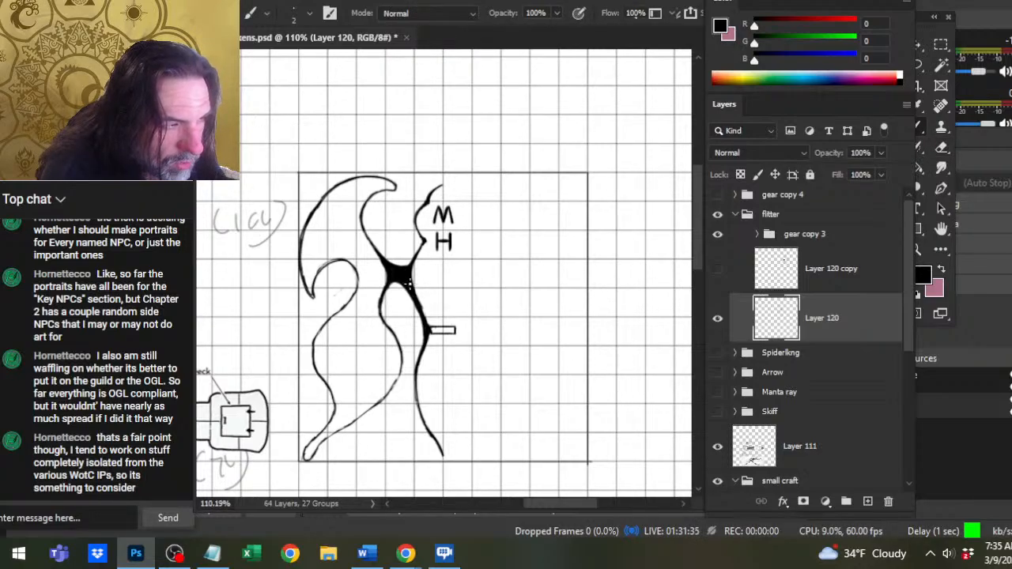
pyautogui.press('e')
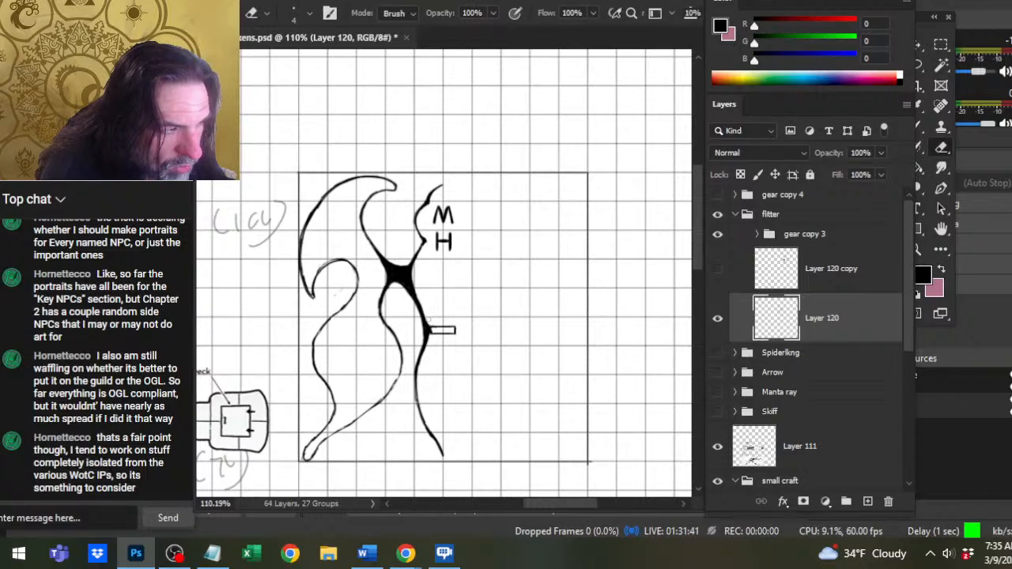
pyautogui.press('b')
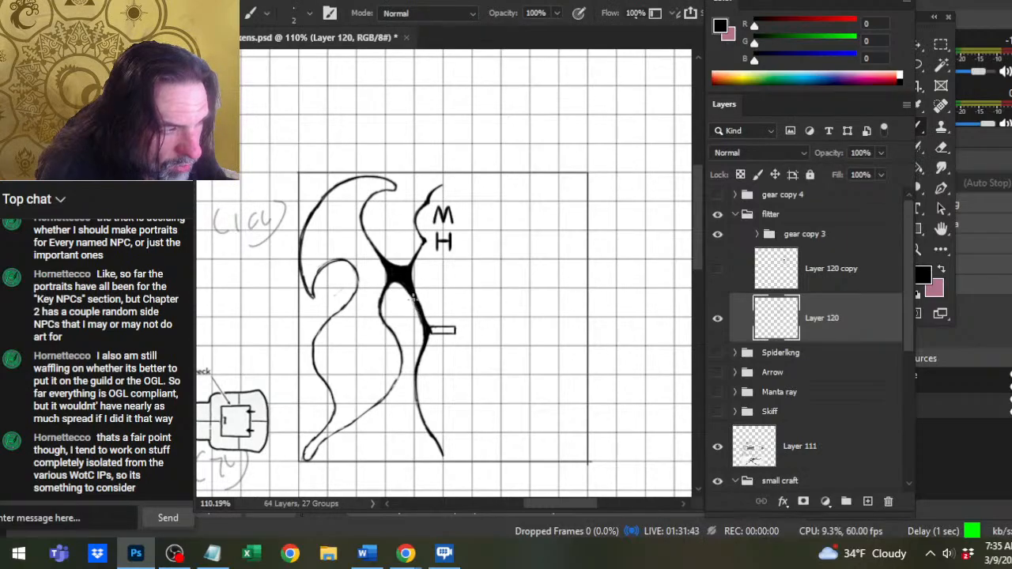
pyautogui.press('e')
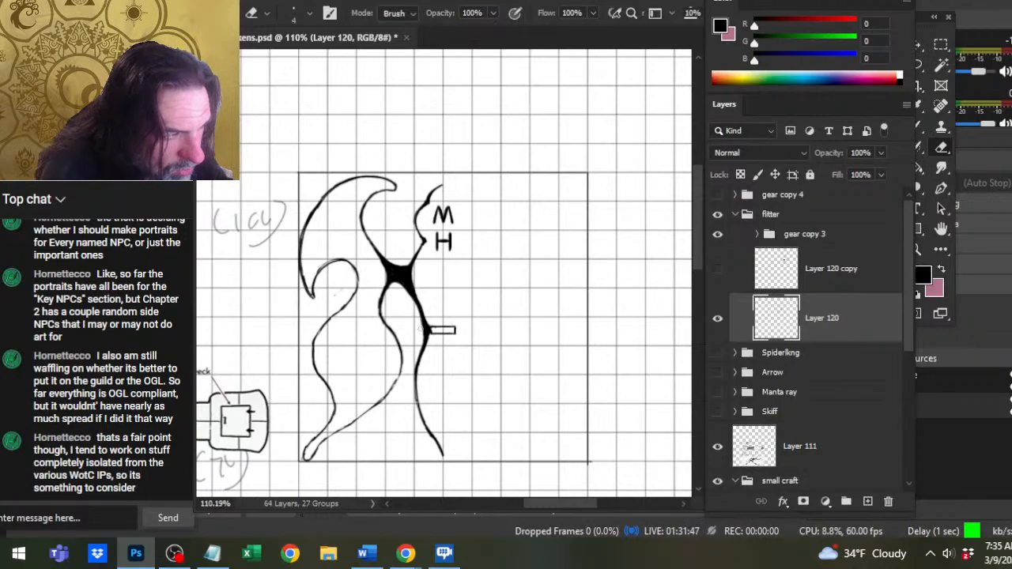
# Thicken the hull line around and below the small rectangle, then trim its wing-side edge.
pyautogui.press('b')
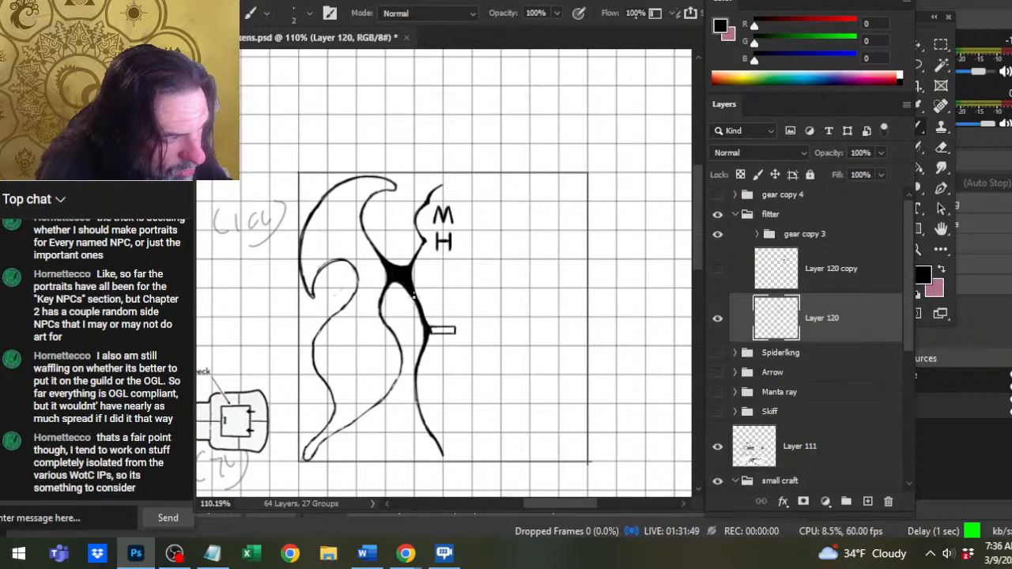
pyautogui.moveTo(422, 330); pyautogui.dragTo(416, 364)
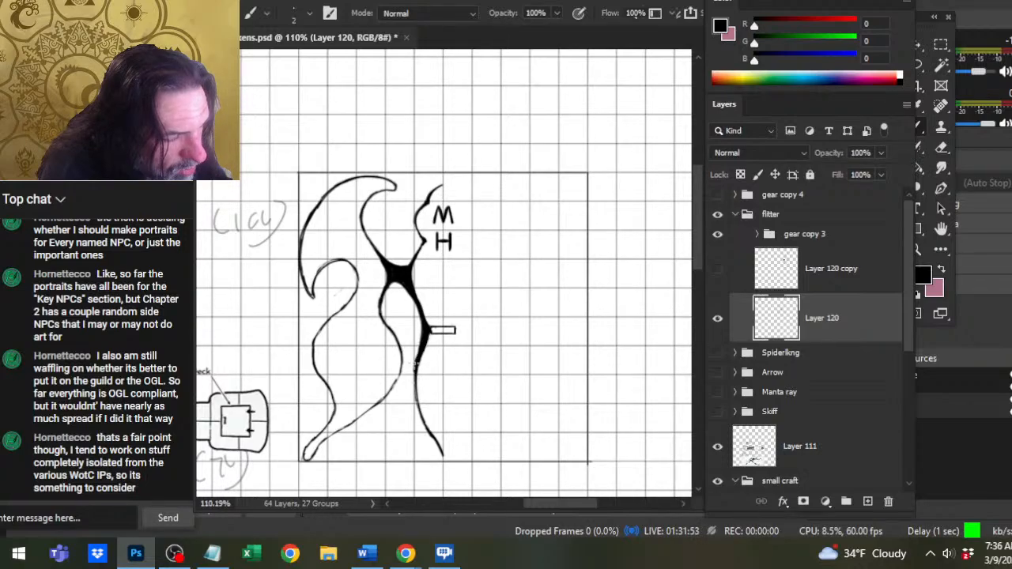
pyautogui.press('e')
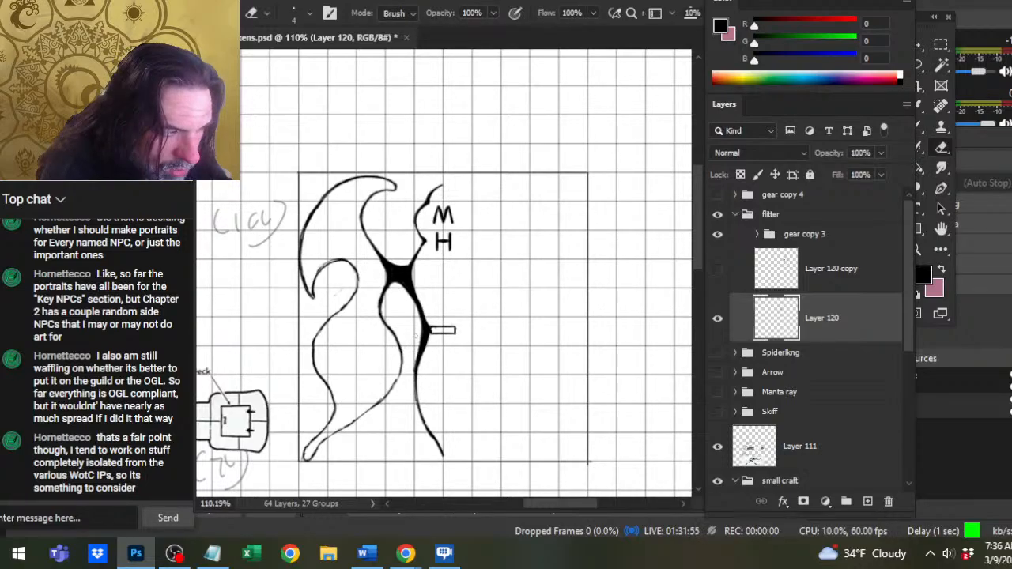
pyautogui.moveTo(420, 333)
pyautogui.mouseDown()
pyautogui.moveTo(416, 352)
pyautogui.moveTo(419, 342)
pyautogui.mouseUp()
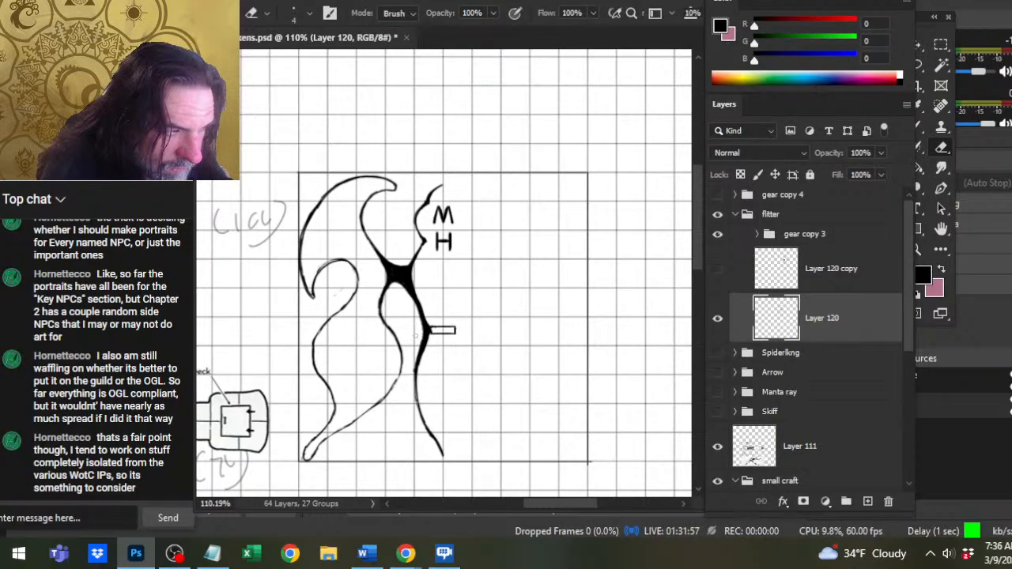
# Even out the hull line's taper from the black joint to the small rectangle, straightening the stretch between them.
pyautogui.press('b')
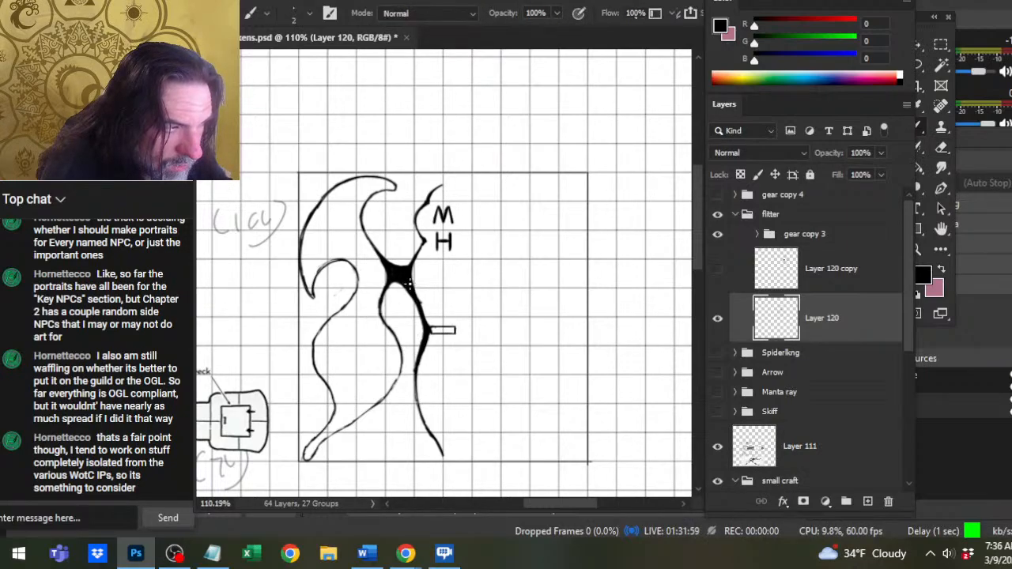
pyautogui.press('e')
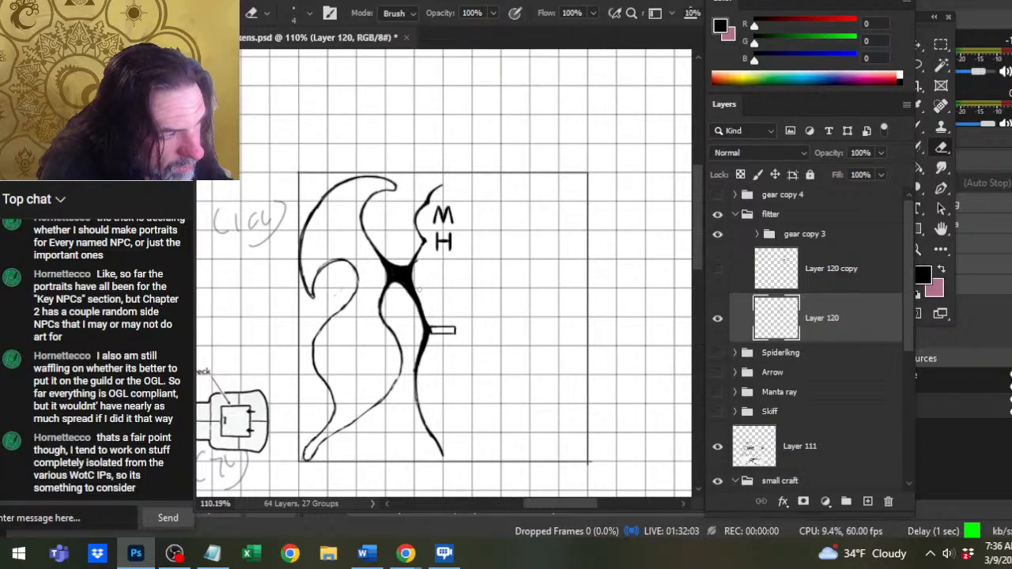
pyautogui.press('b')
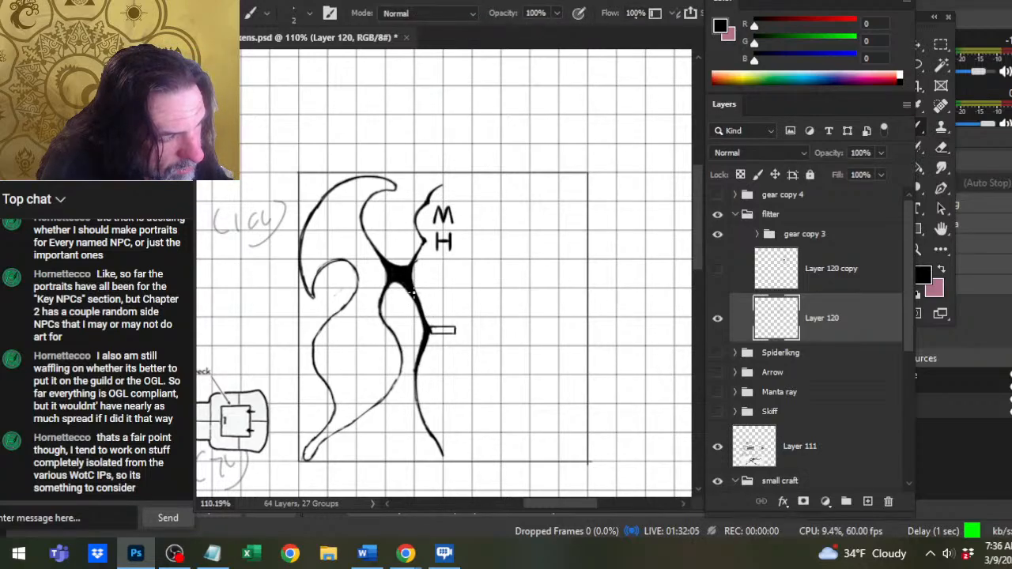
pyautogui.press('e')
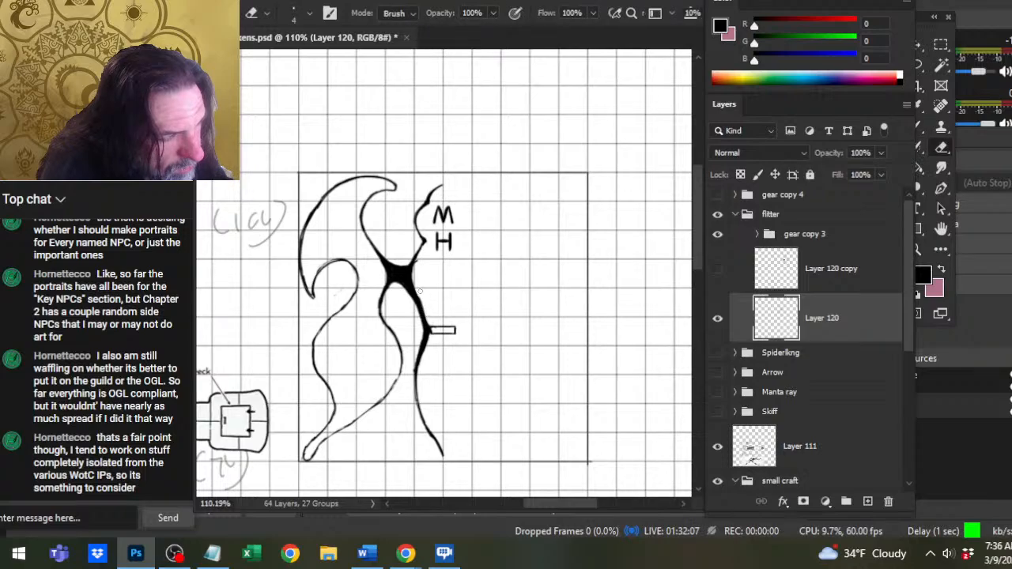
pyautogui.press('b')
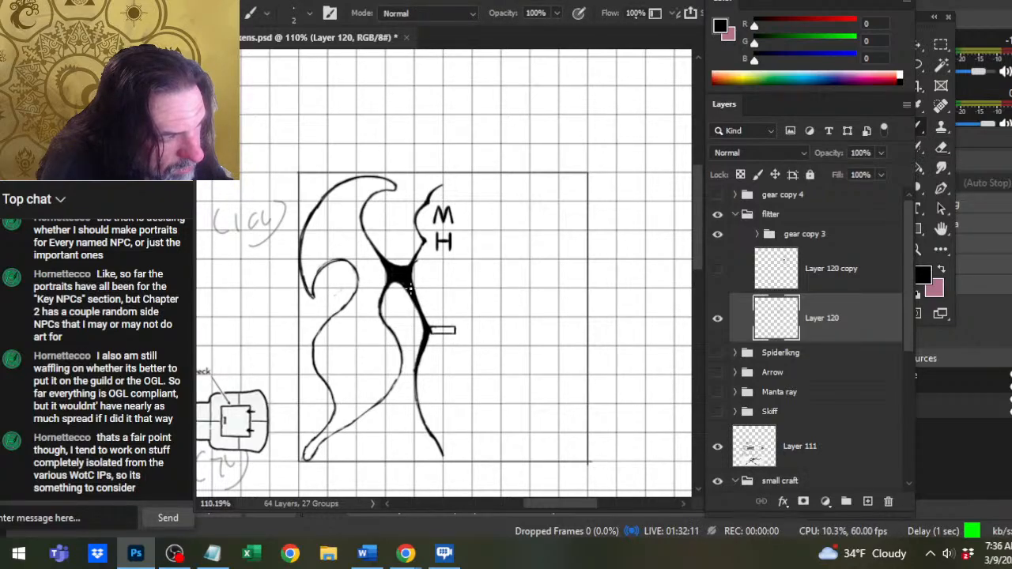
pyautogui.press('e')
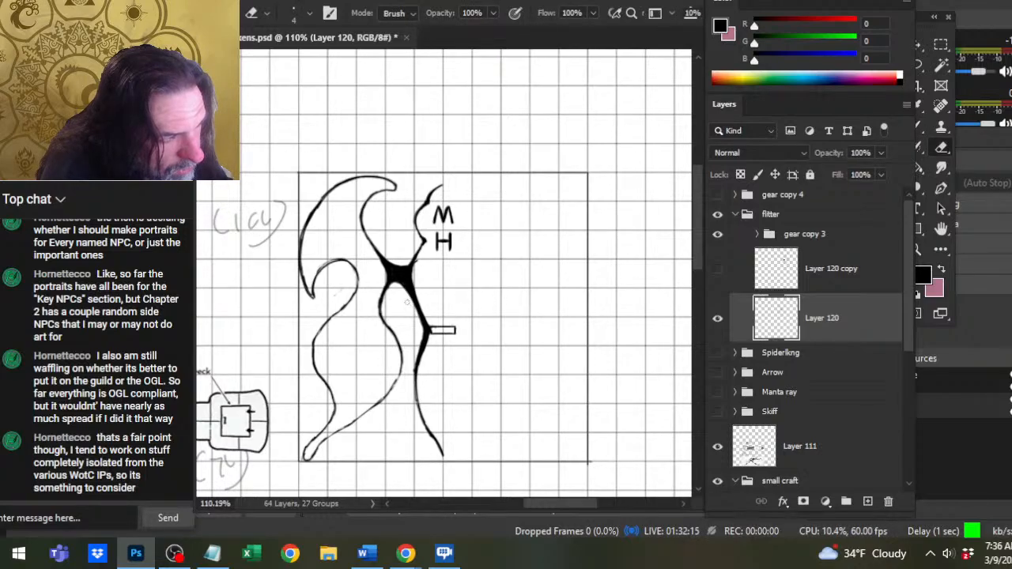
pyautogui.press('b')
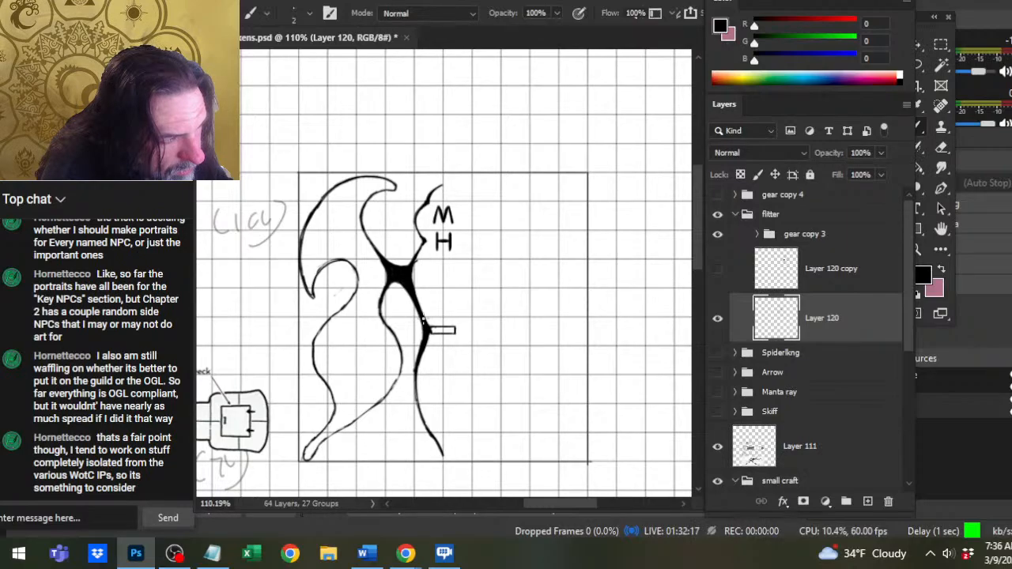
pyautogui.press('e')
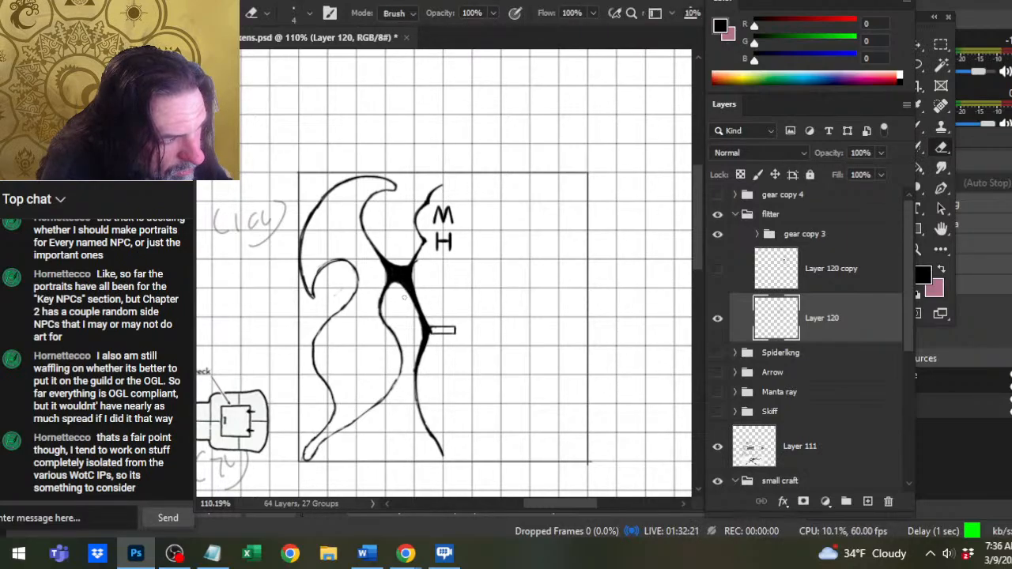
pyautogui.press('b')
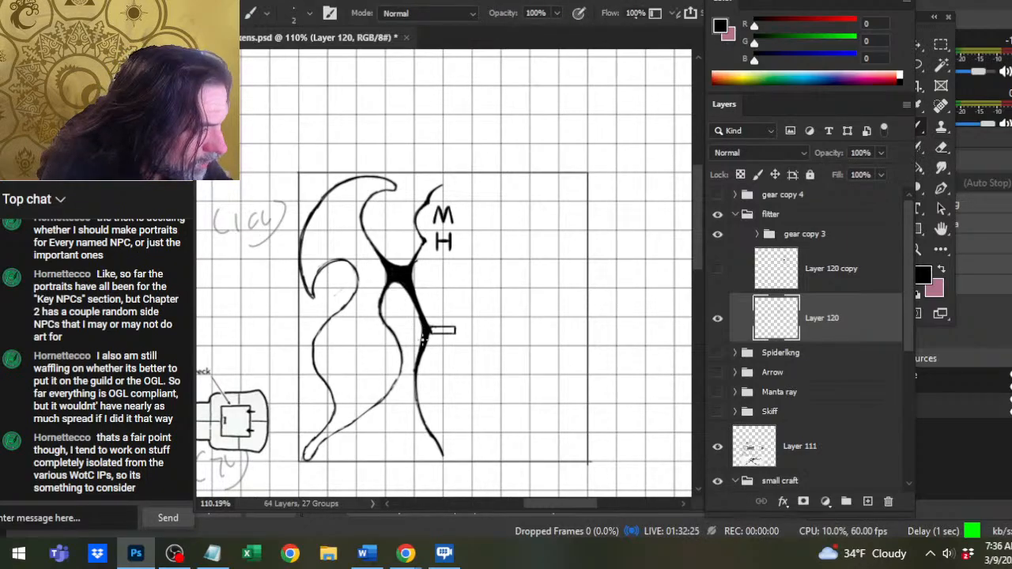
# Trim and re-ink the hull line just below the small rectangle into a smooth taper.
pyautogui.press('e')
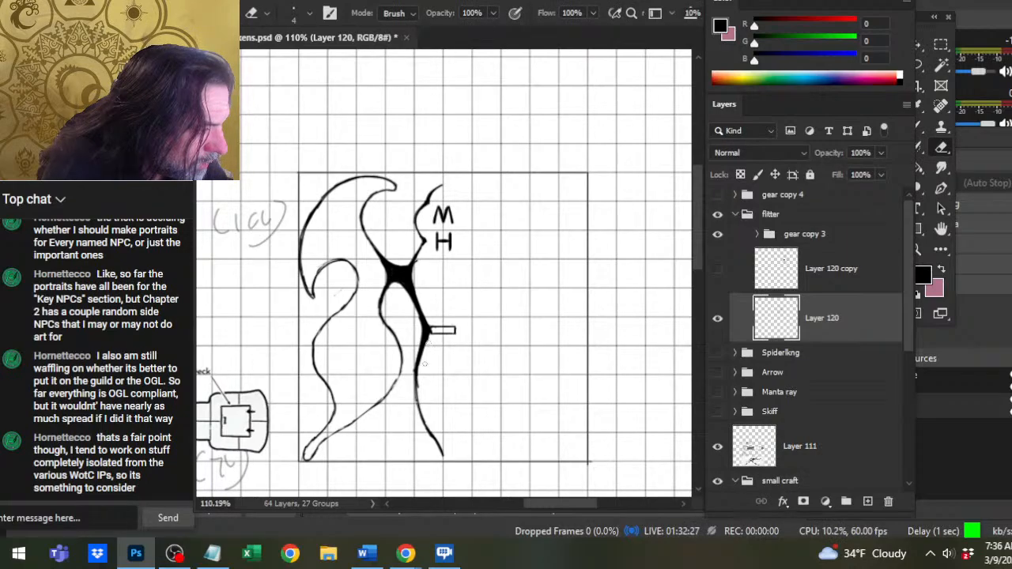
pyautogui.moveTo(426, 348)
pyautogui.mouseDown()
pyautogui.moveTo(421, 385)
pyautogui.moveTo(460, 322)
pyautogui.mouseUp()
pyautogui.press('space')
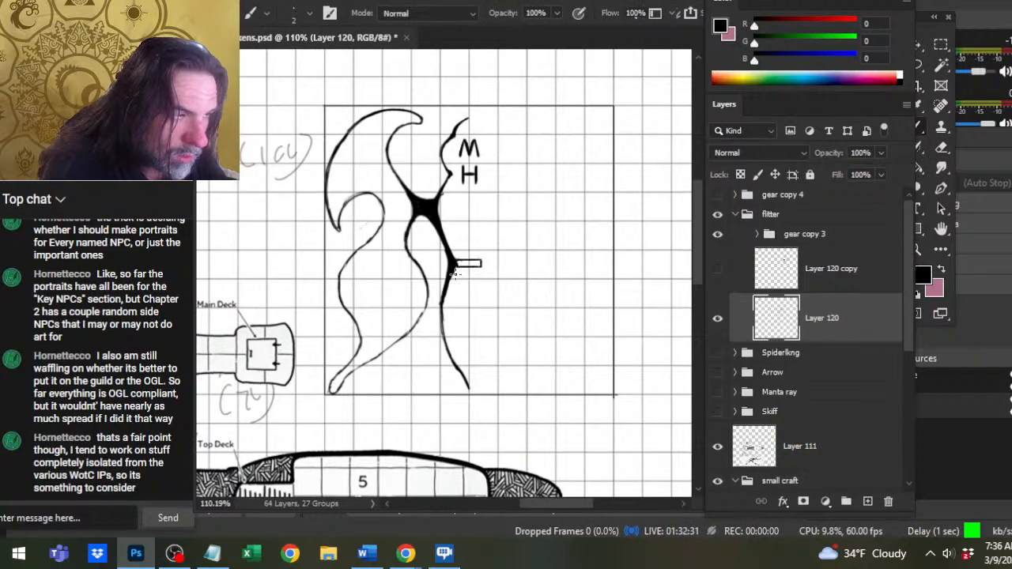
pyautogui.press('b')
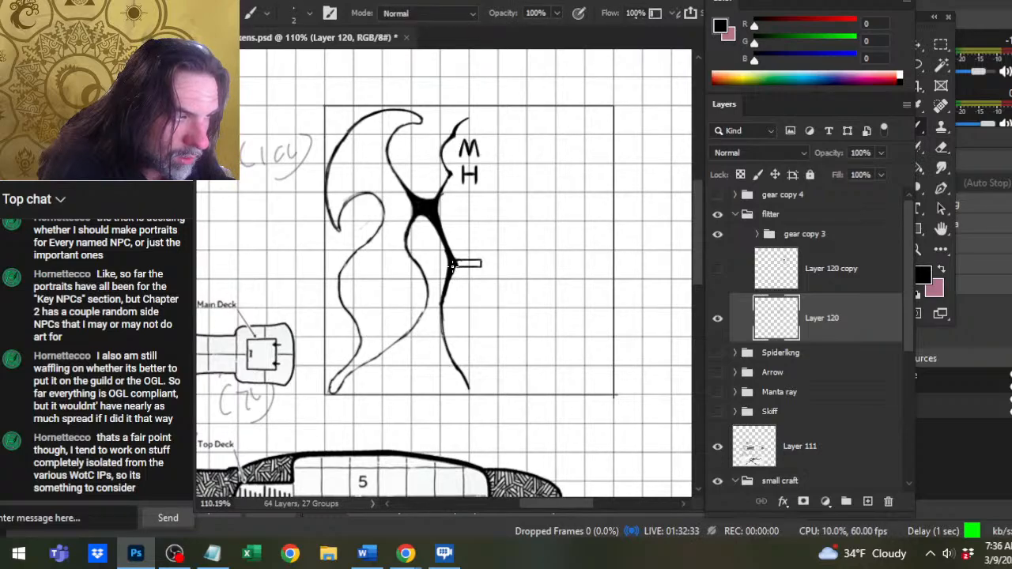
pyautogui.moveTo(440, 299); pyautogui.dragTo(440, 313)
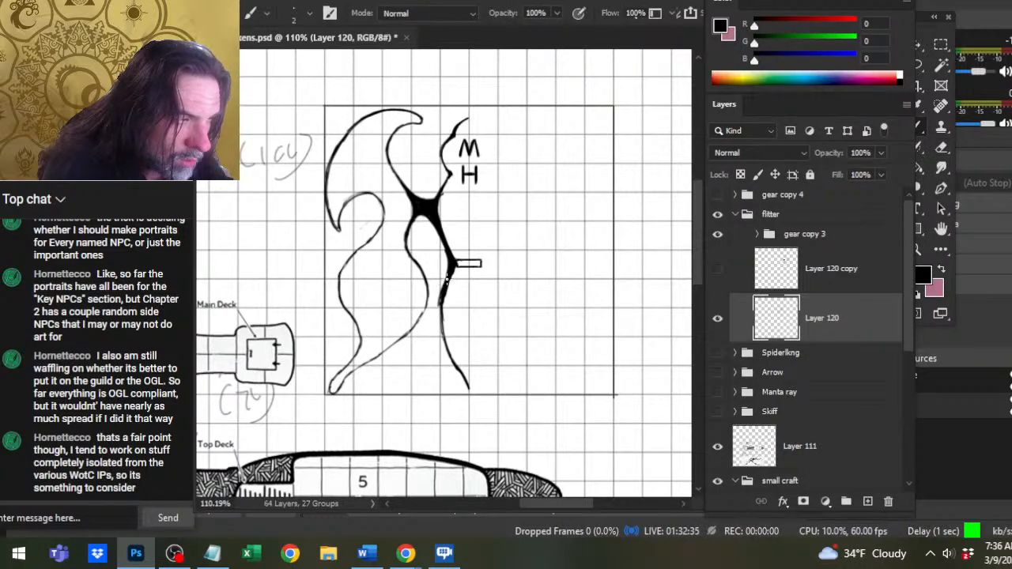
pyautogui.press('e')
pyautogui.press('b')
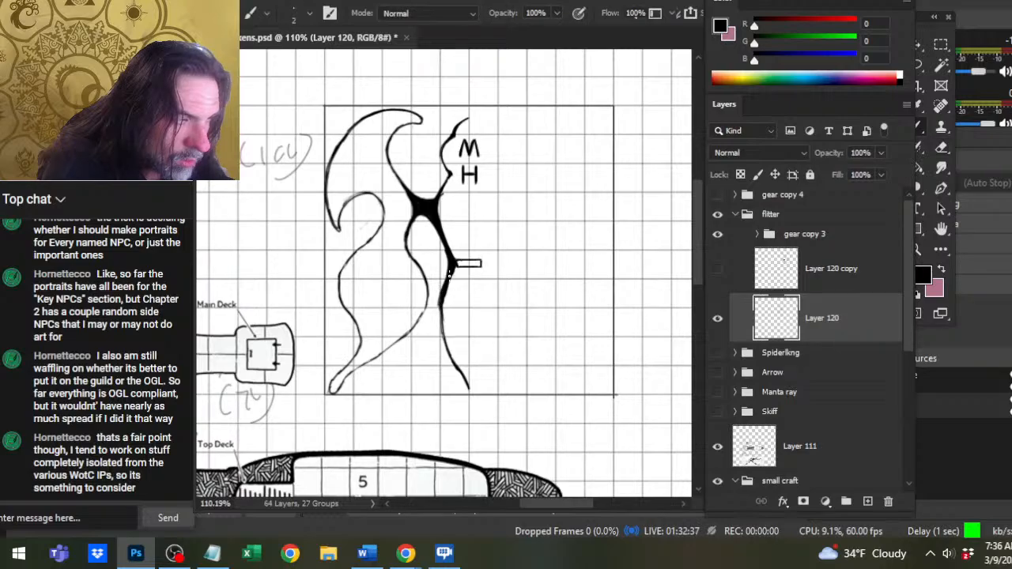
pyautogui.press('e')
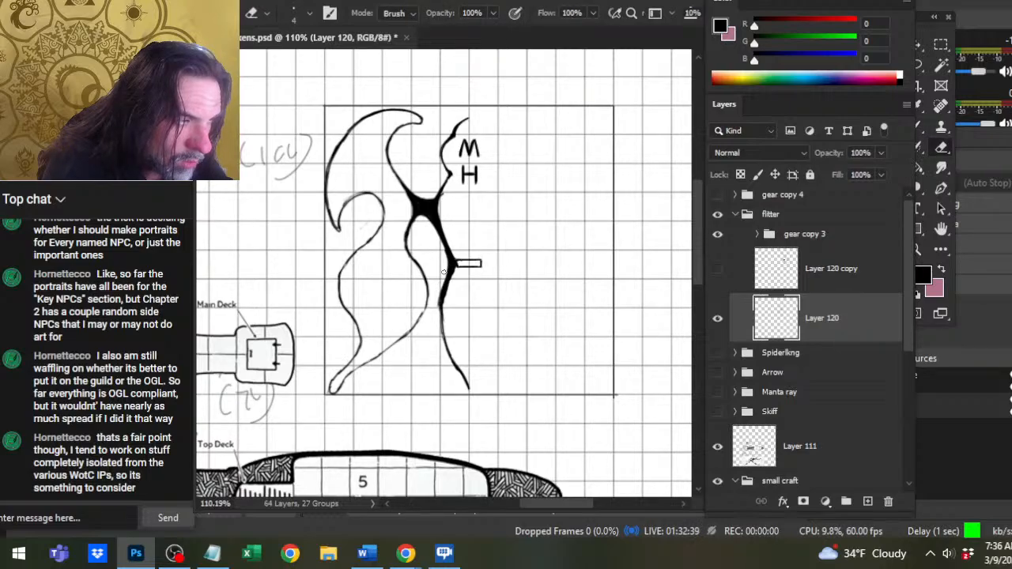
# Thicken the hull's lower curve down to the tail tip and clean the edge beneath the small rectangle.
pyautogui.press('b')
pyautogui.moveTo(439, 314)
pyautogui.mouseDown()
pyautogui.moveTo(443, 294)
pyautogui.moveTo(446, 356)
pyautogui.moveTo(466, 386)
pyautogui.mouseUp()
pyautogui.press('e')
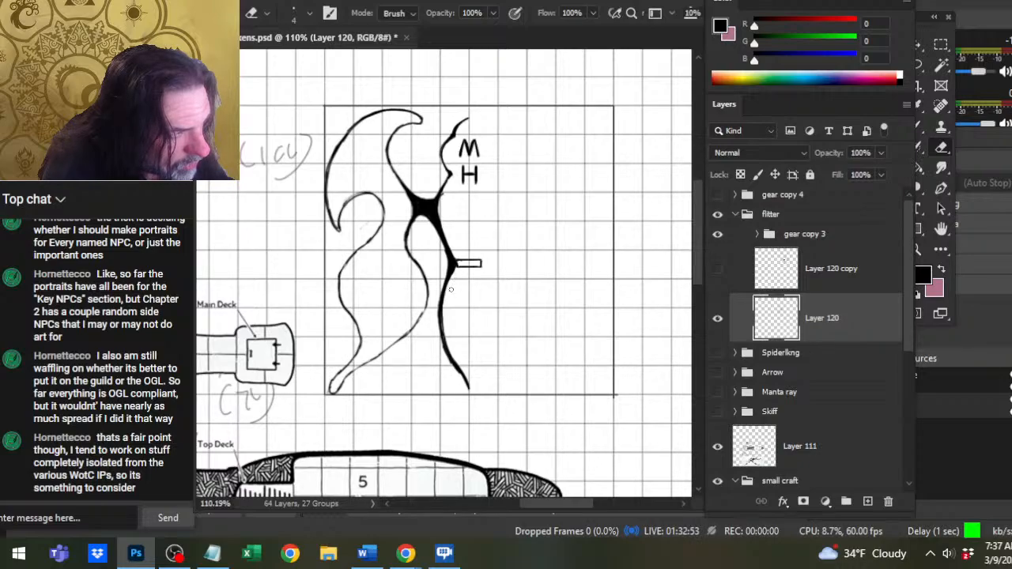
# Re-ink the lower wing's inner line where it bulges toward the hull and clean its edges.
pyautogui.press('b')
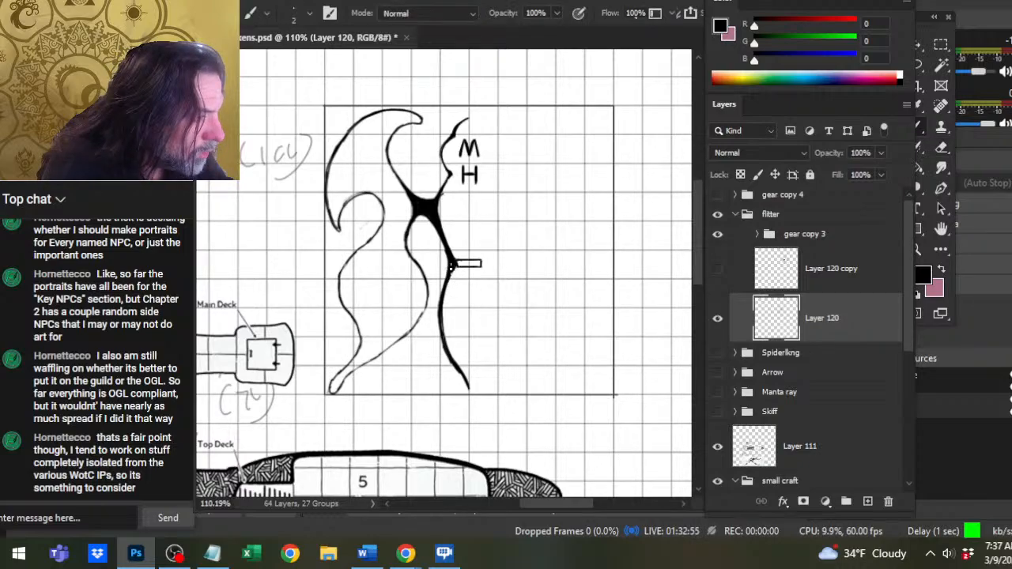
pyautogui.moveTo(427, 287); pyautogui.dragTo(414, 339)
pyautogui.press('e')
pyautogui.press('b')
# Trim and re-ink the hull outline's inward point beside the H, reshaping the edges above and below it.
pyautogui.press('e')
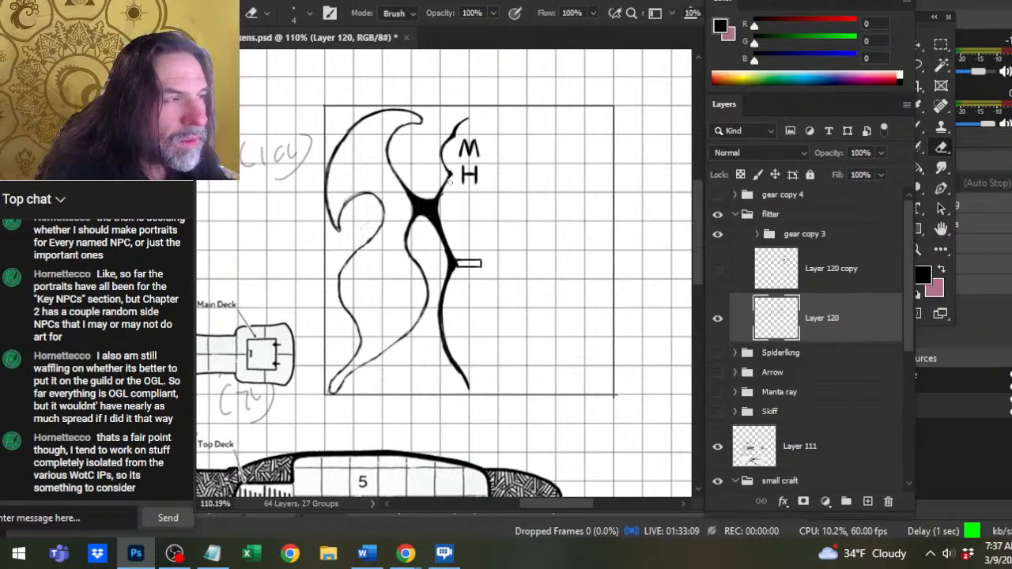
pyautogui.press('b')
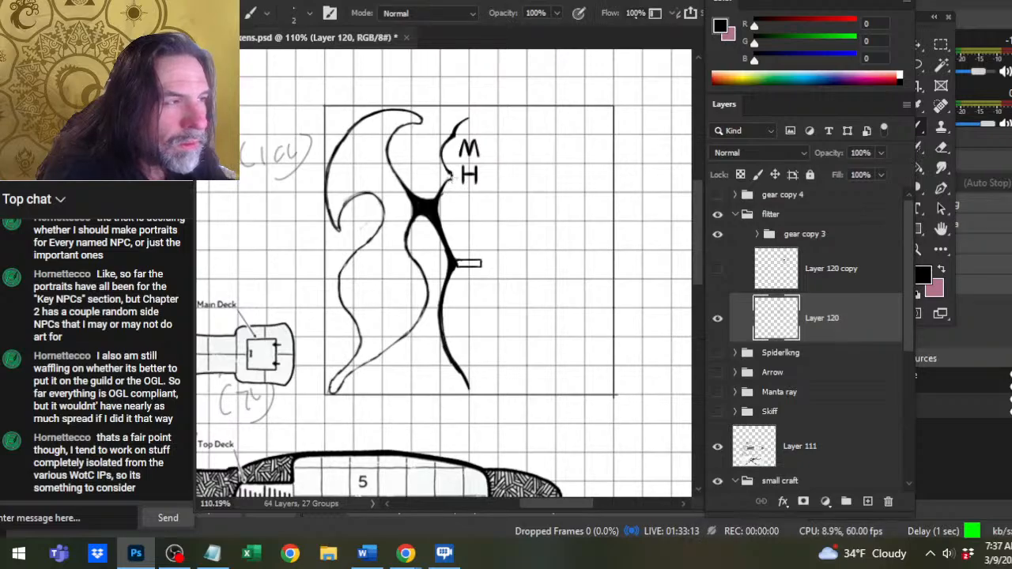
pyautogui.press('e')
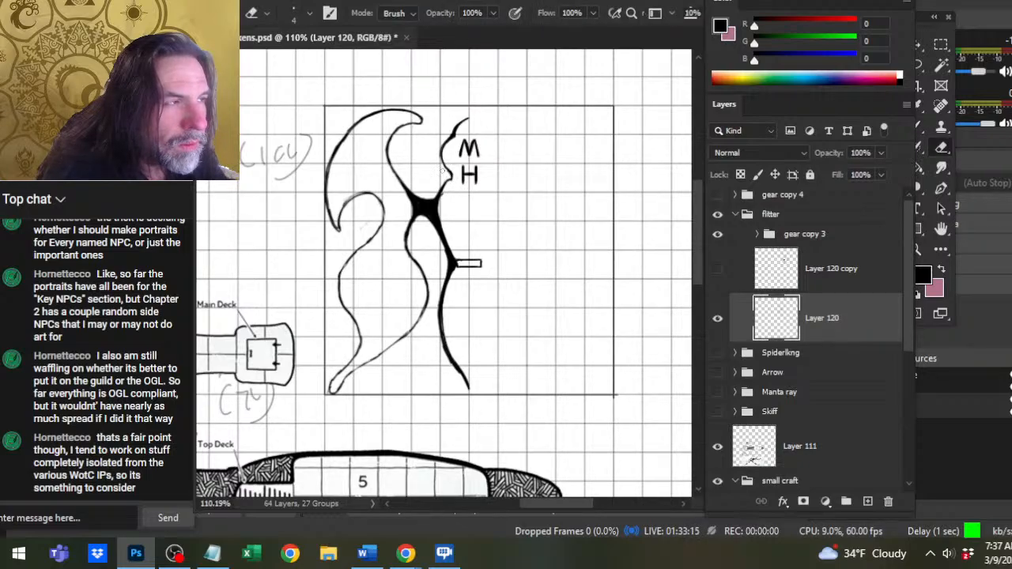
pyautogui.press('b')
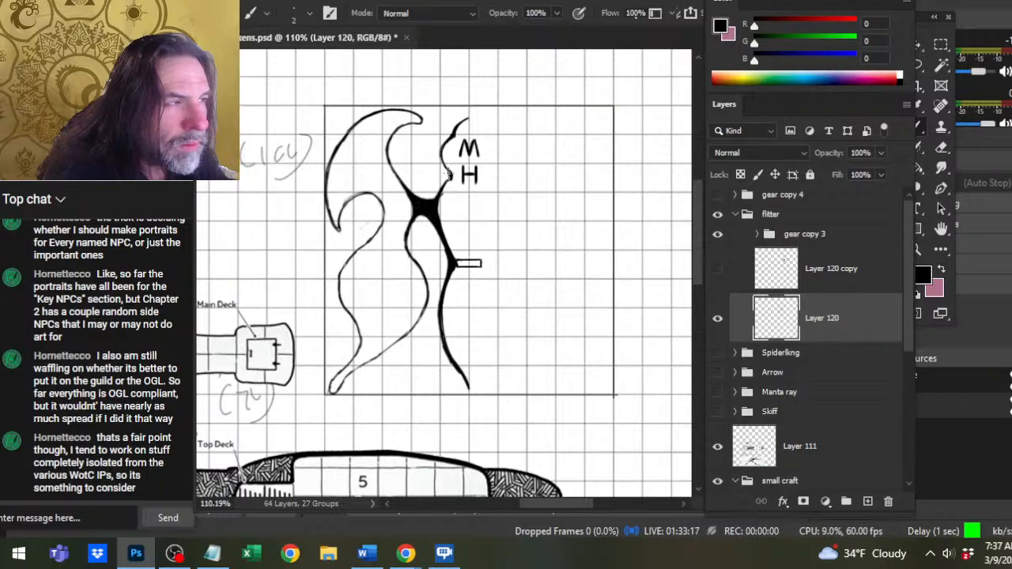
pyautogui.press('e')
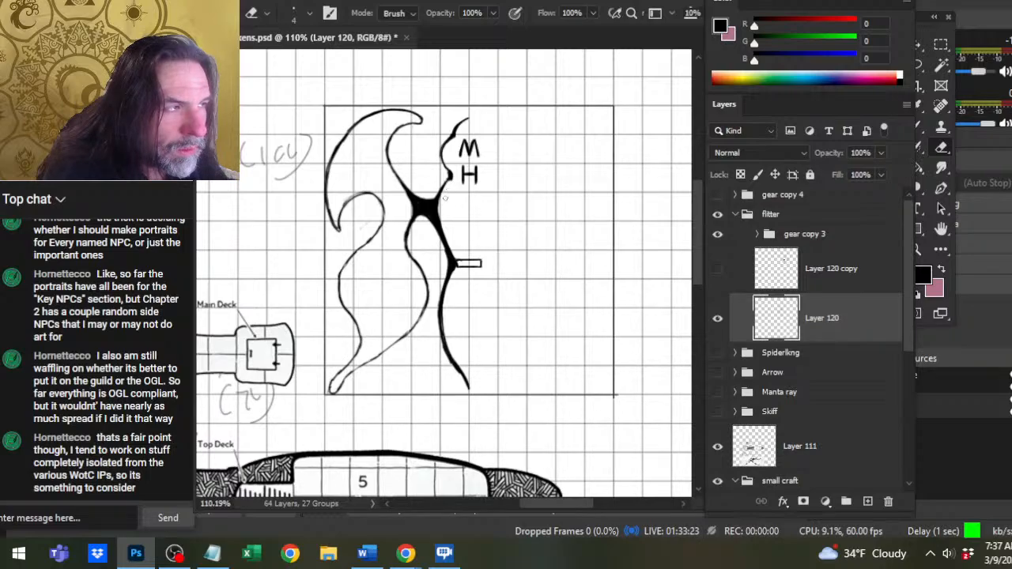
# Fill in the black joint's upper edge between the wing line and the hull line, cleaning the hull line beside it.
pyautogui.press('b')
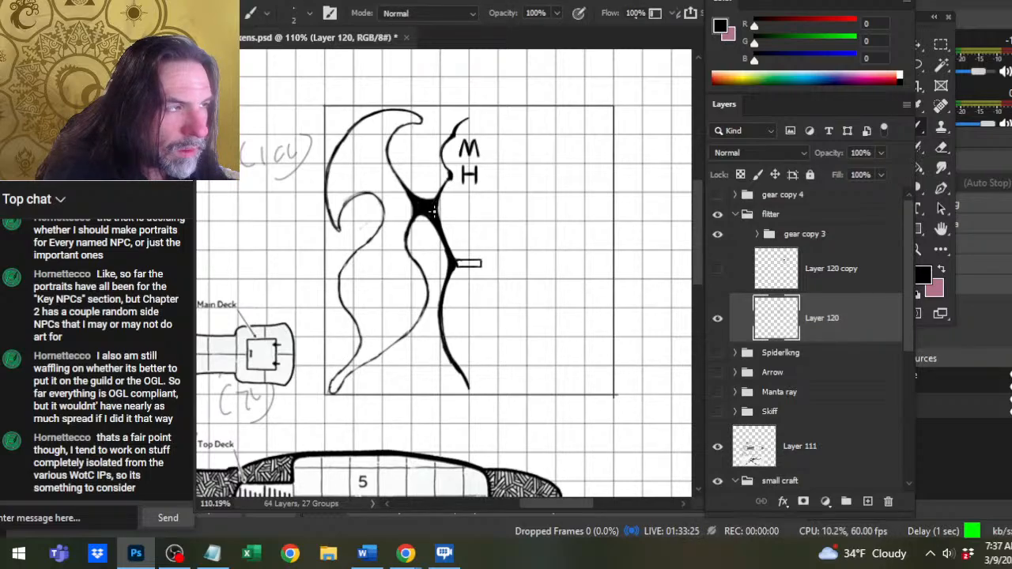
pyautogui.press('e')
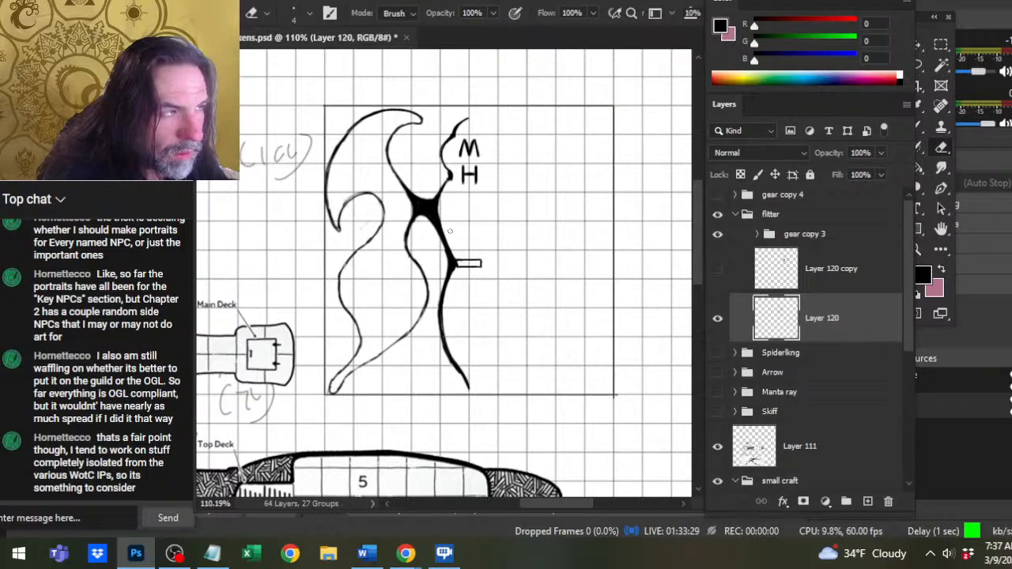
pyautogui.press('b')
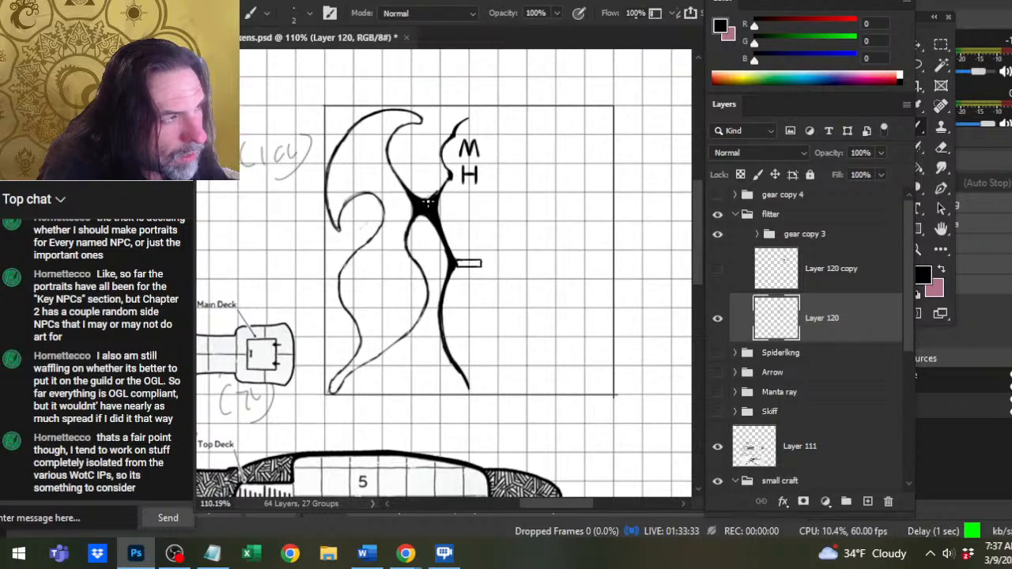
pyautogui.moveTo(415, 196); pyautogui.dragTo(436, 193)
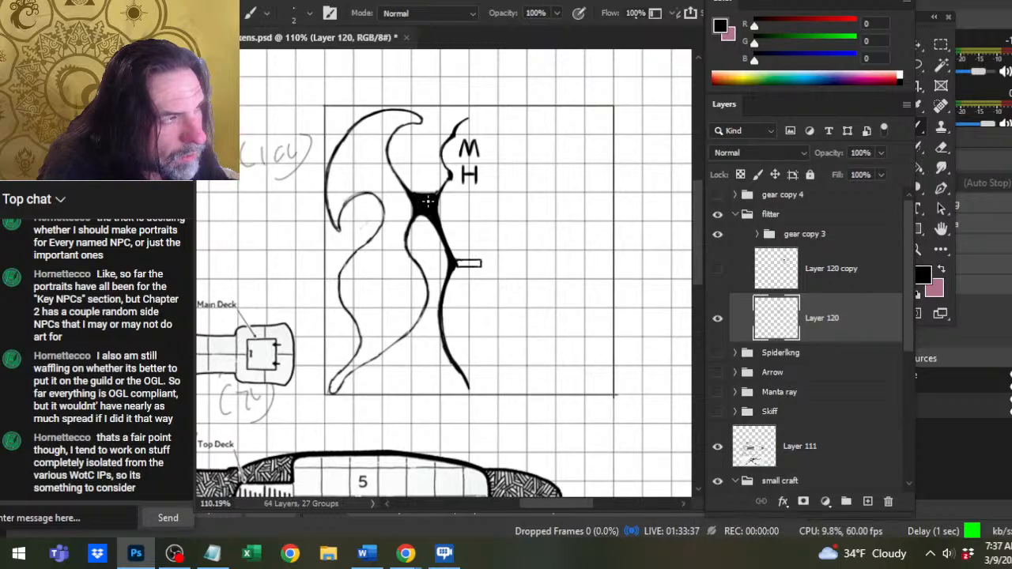
pyautogui.press('e')
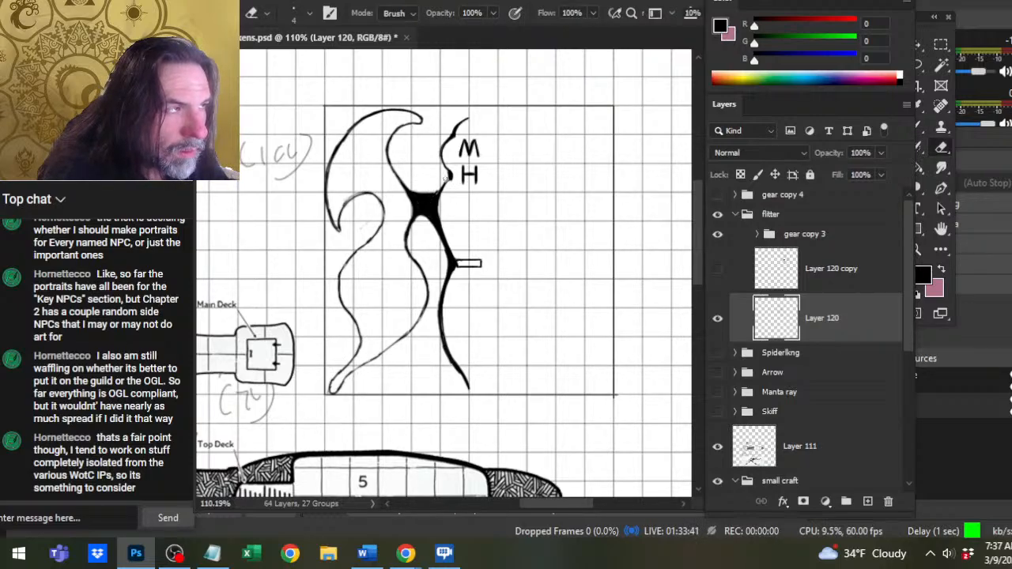
# Re-ink the lower side of the hull's point beside the H and trim its blob into a sharper tip.
pyautogui.press('b')
pyautogui.press('e')
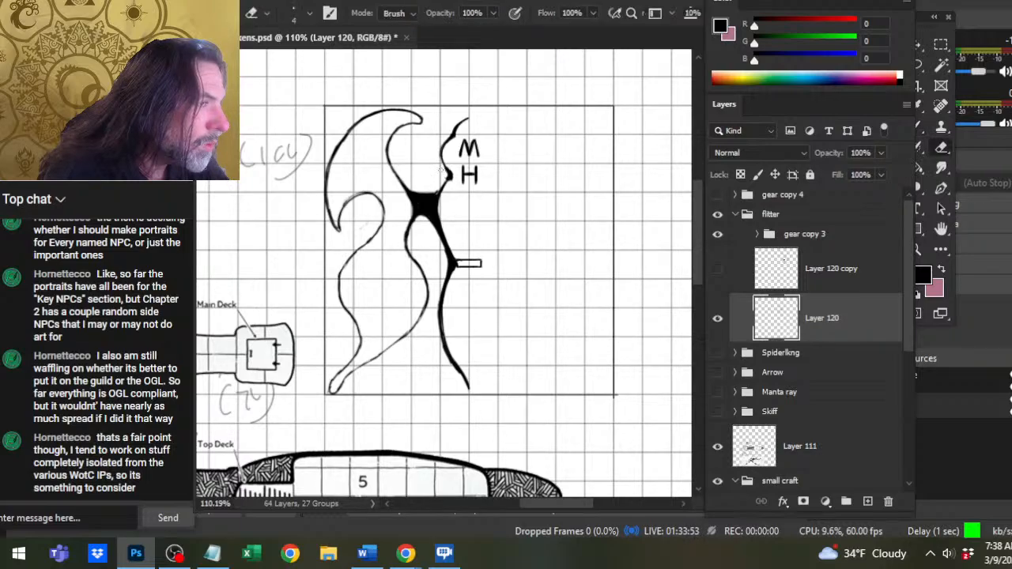
pyautogui.press('b')
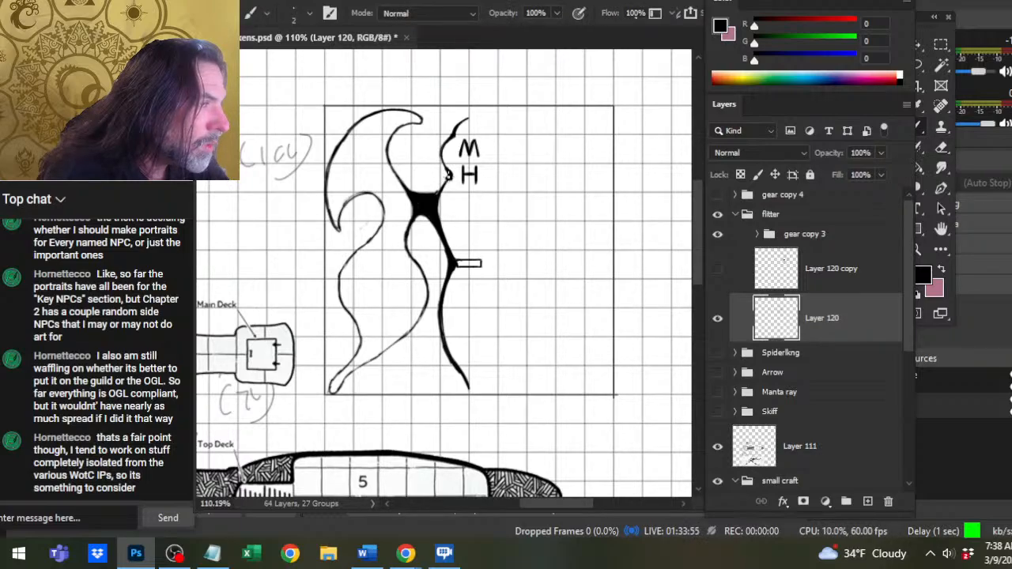
pyautogui.moveTo(451, 175); pyautogui.dragTo(446, 185)
pyautogui.press('e')
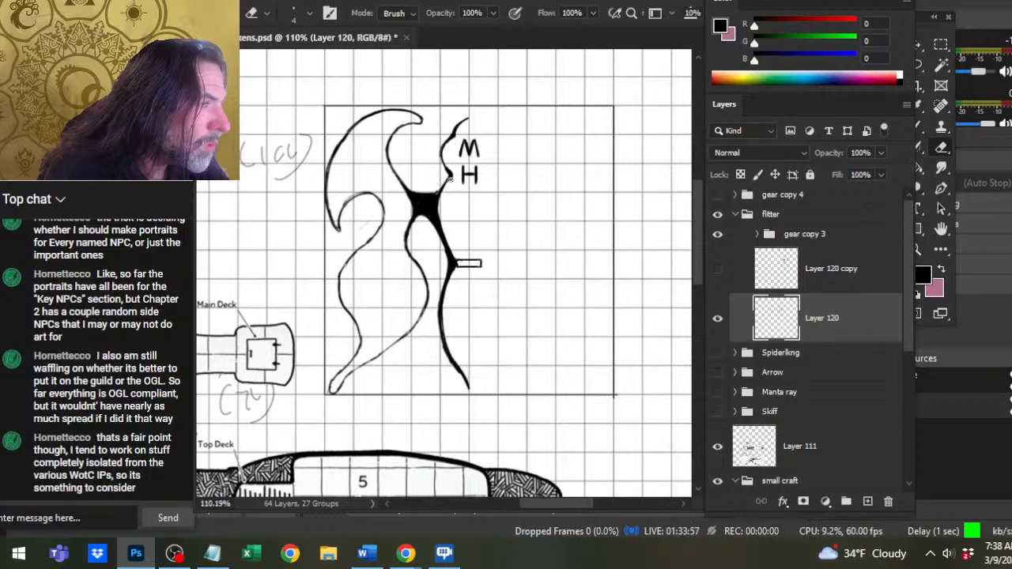
pyautogui.press('b')
# Carve the black joint's upper edge into a concave curve and re-ink its corner at the upper wing.
pyautogui.press('e')
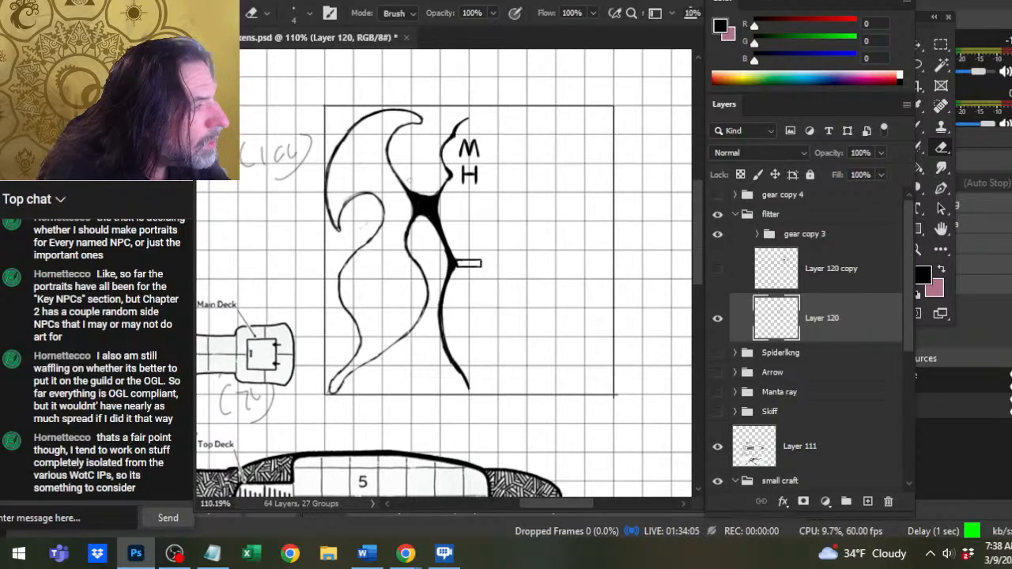
pyautogui.press('b')
pyautogui.moveTo(406, 185); pyautogui.dragTo(422, 201)
pyautogui.press('e')
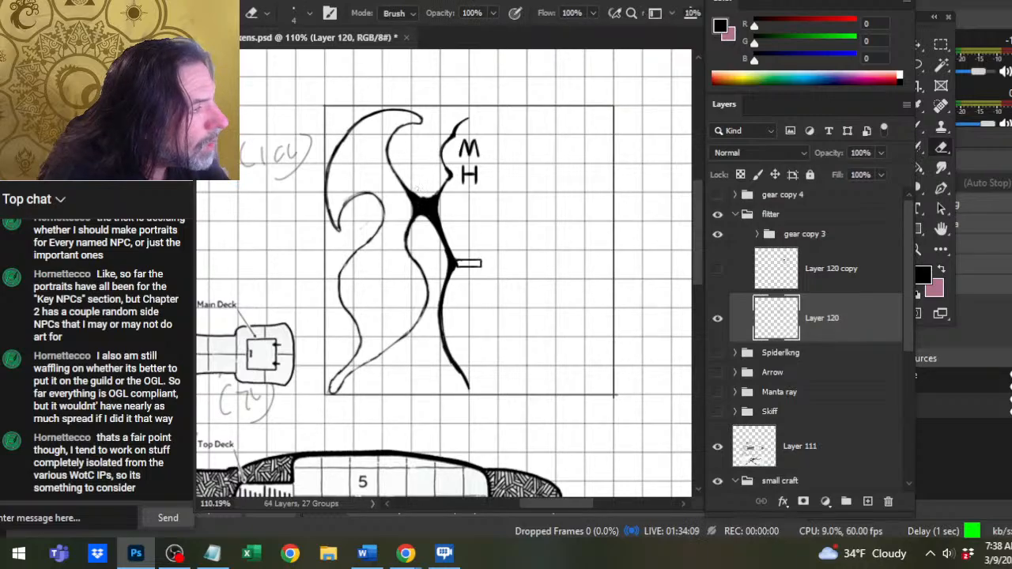
# Thicken the upper wing's inner line where it runs into the black joint and smooth the curve between them.
pyautogui.press('b')
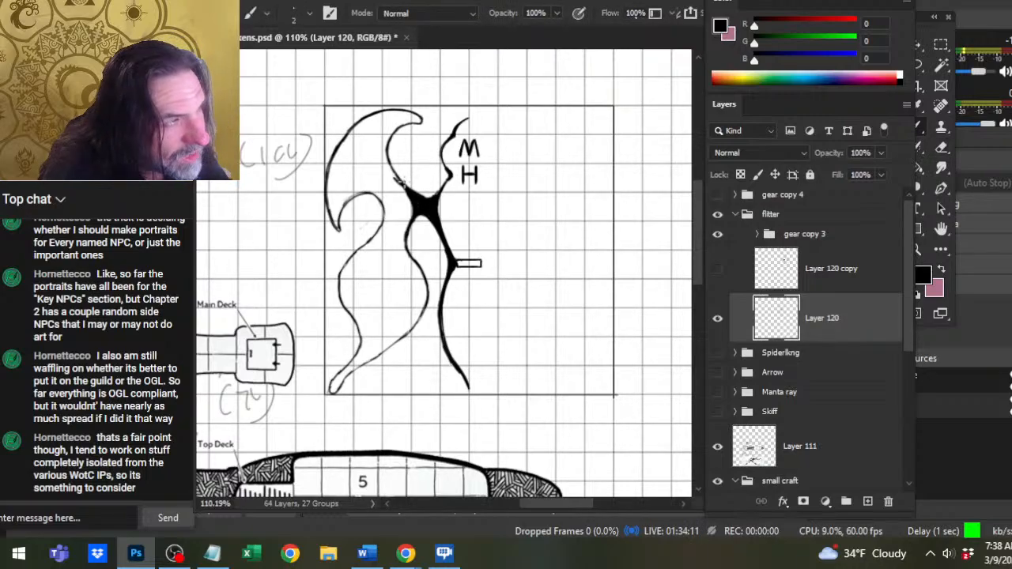
pyautogui.press('e')
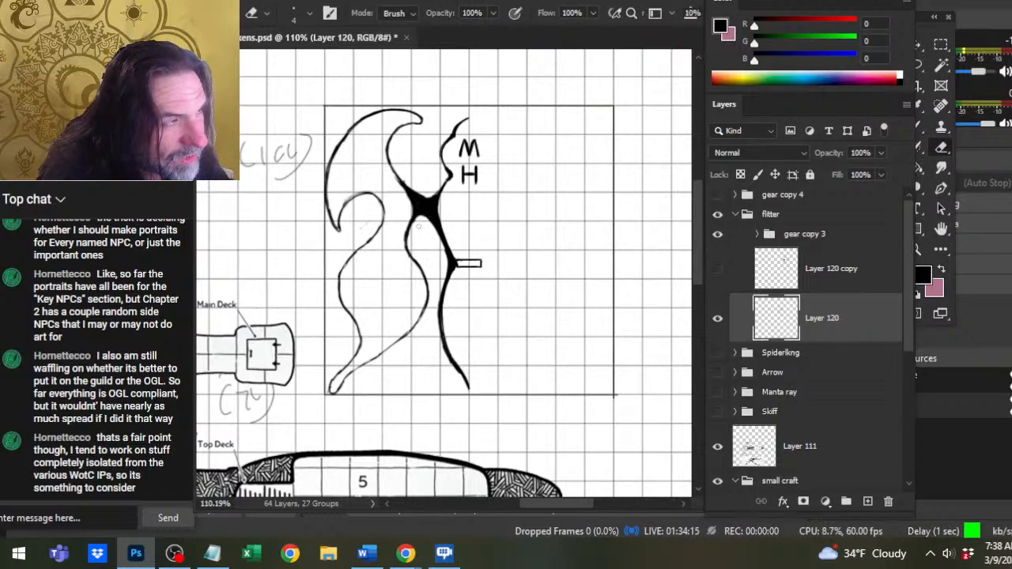
pyautogui.press('b')
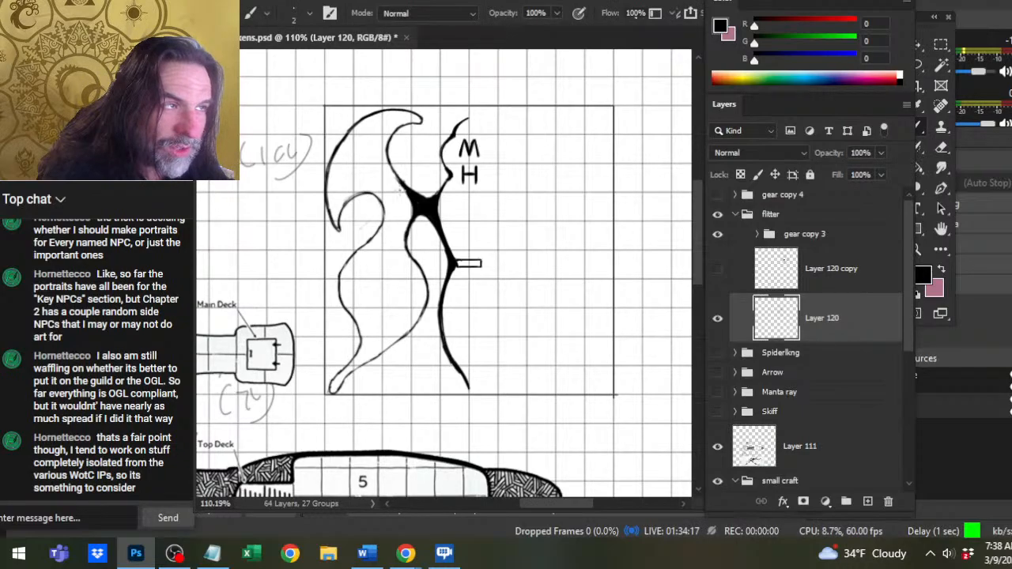
pyautogui.press('e')
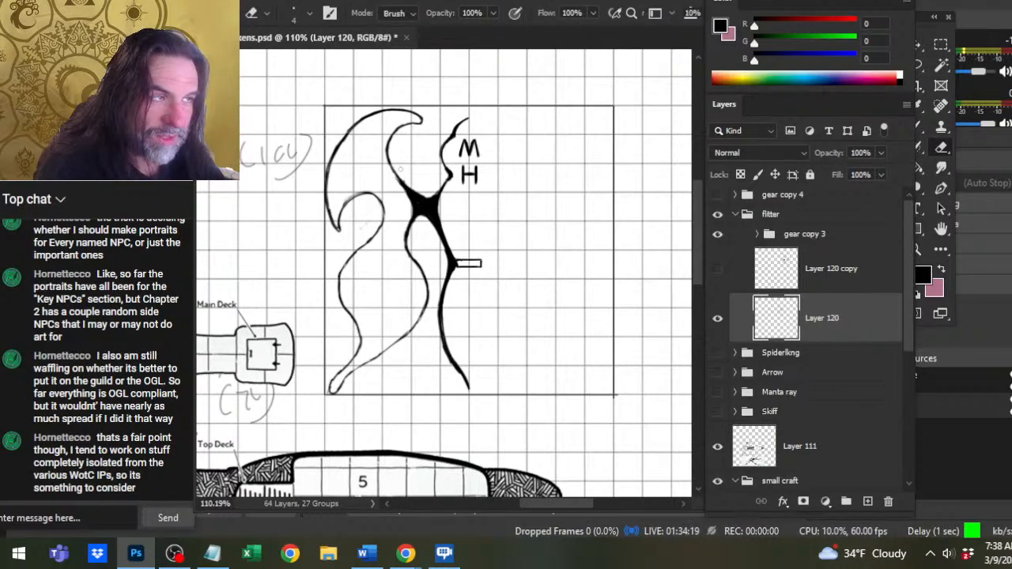
pyautogui.moveTo(402, 179); pyautogui.dragTo(428, 194)
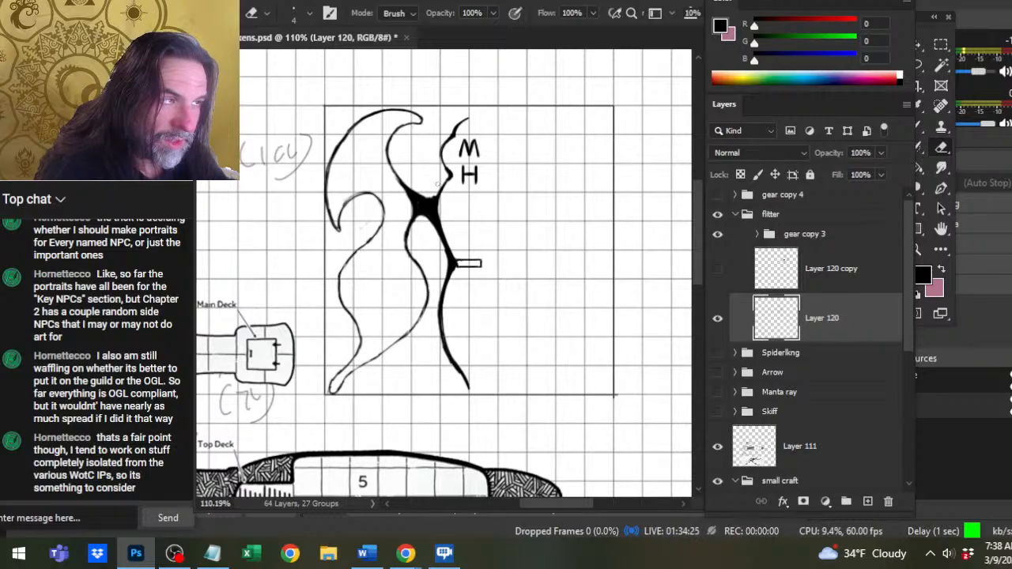
pyautogui.press('b')
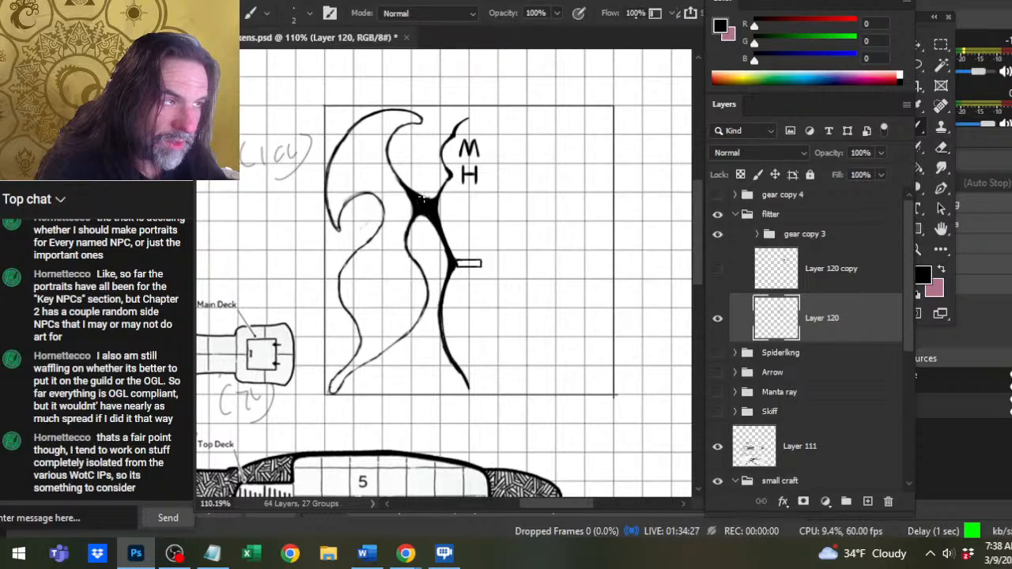
pyautogui.press('e')
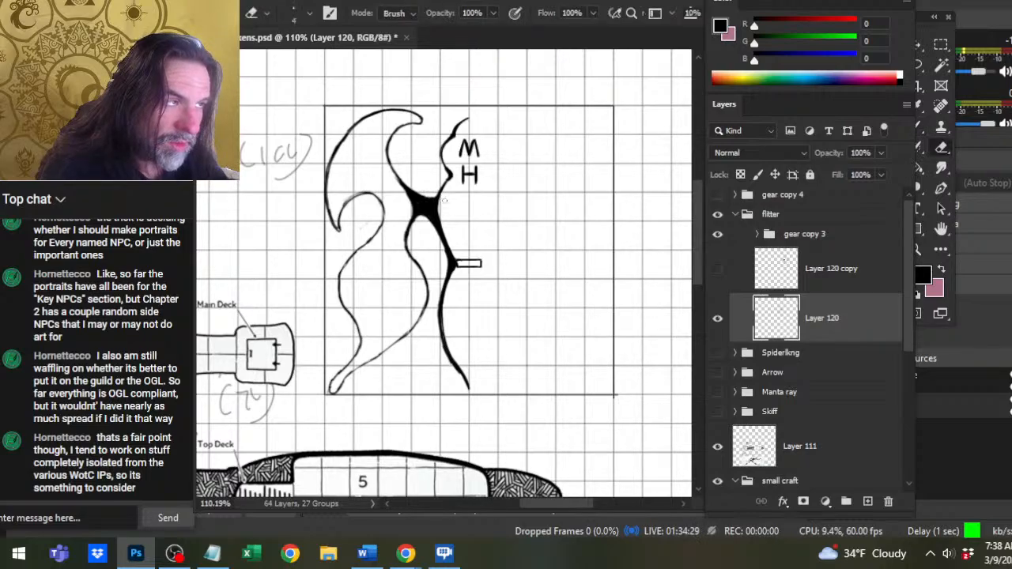
# Thicken the hull line from beside the M down to the point beside the H and clean its edges.
pyautogui.press('b')
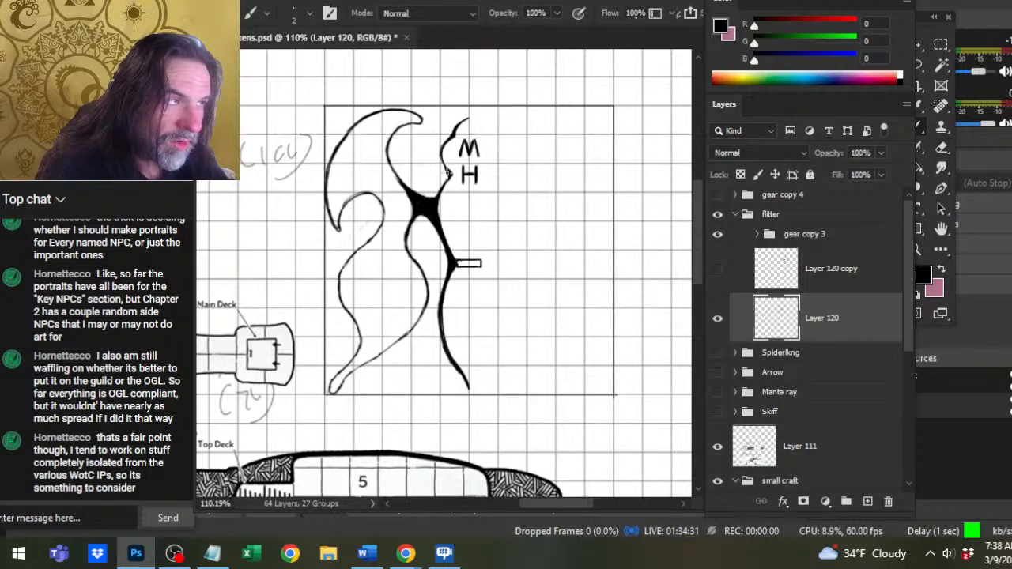
pyautogui.press('e')
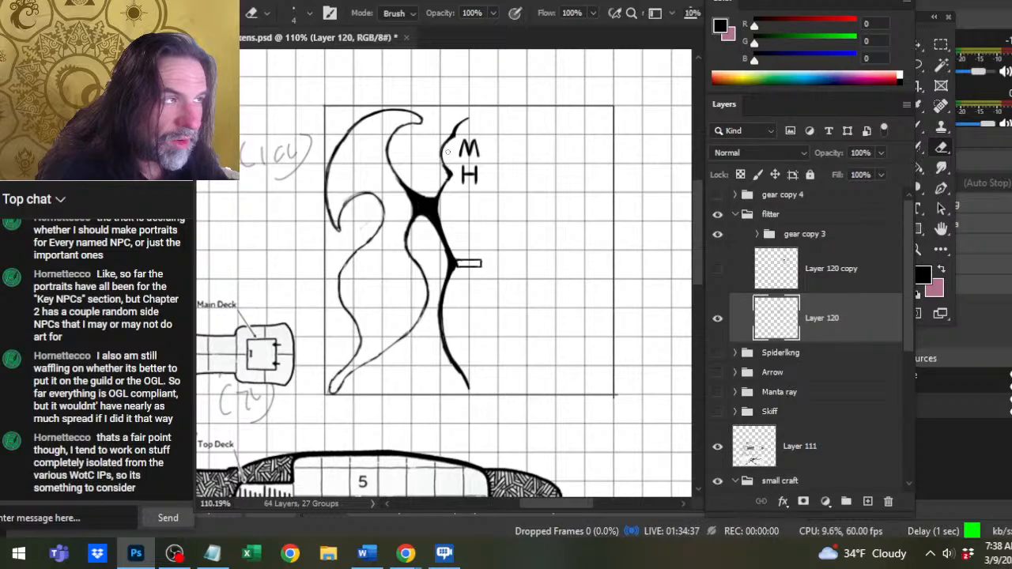
pyautogui.press('b')
pyautogui.moveTo(439, 155); pyautogui.dragTo(450, 174)
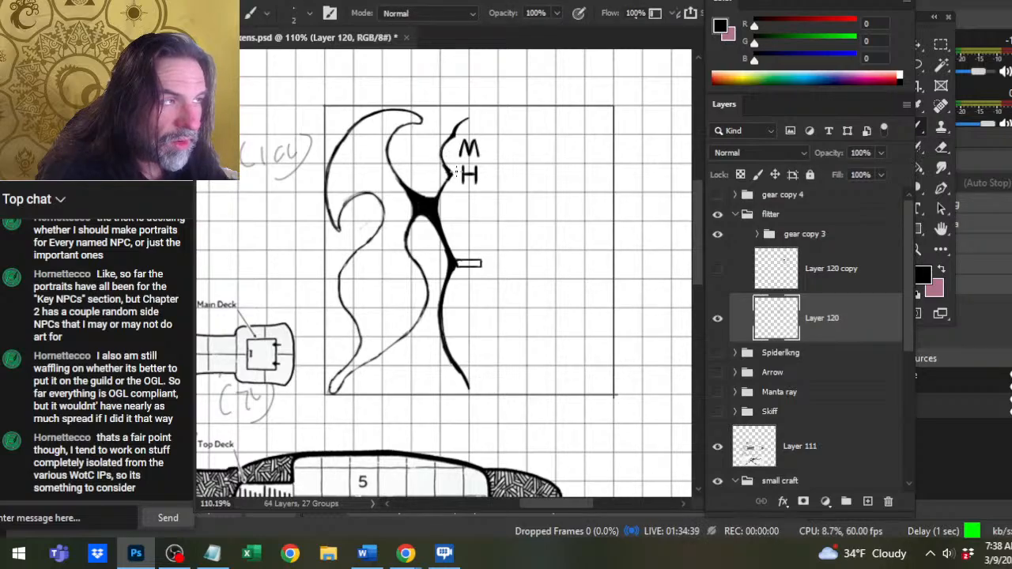
pyautogui.press('e')
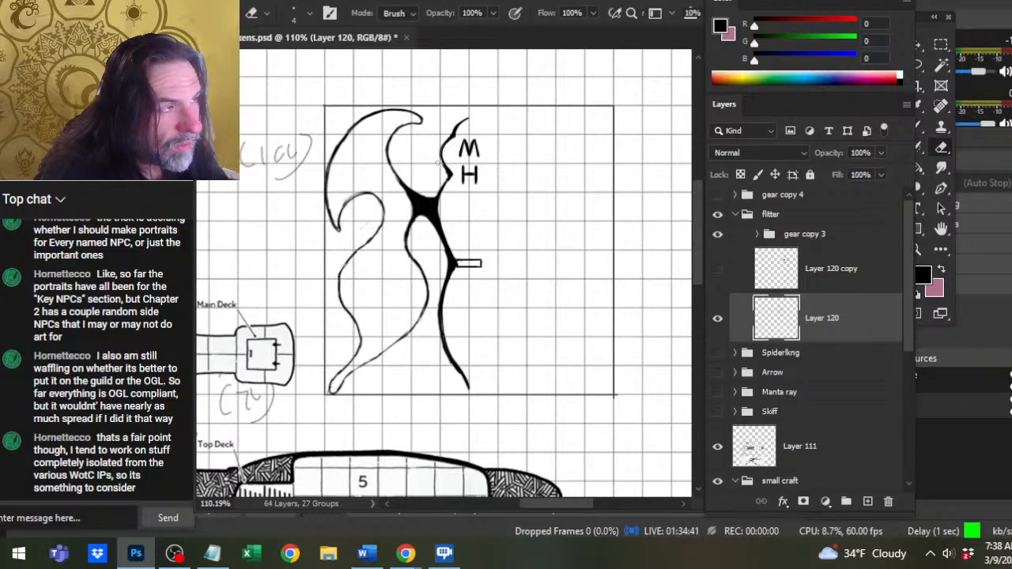
pyautogui.press('b')
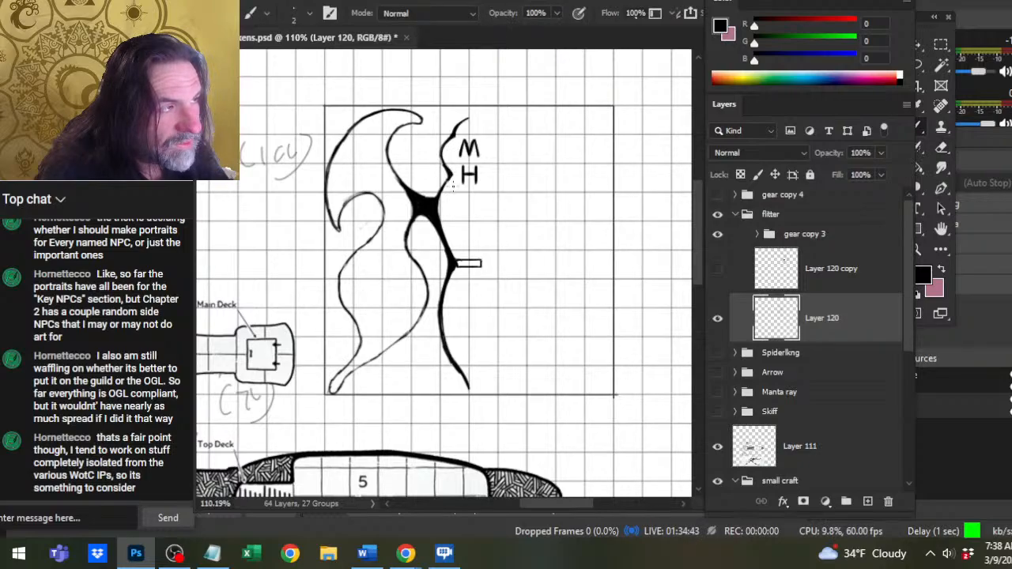
pyautogui.press('e')
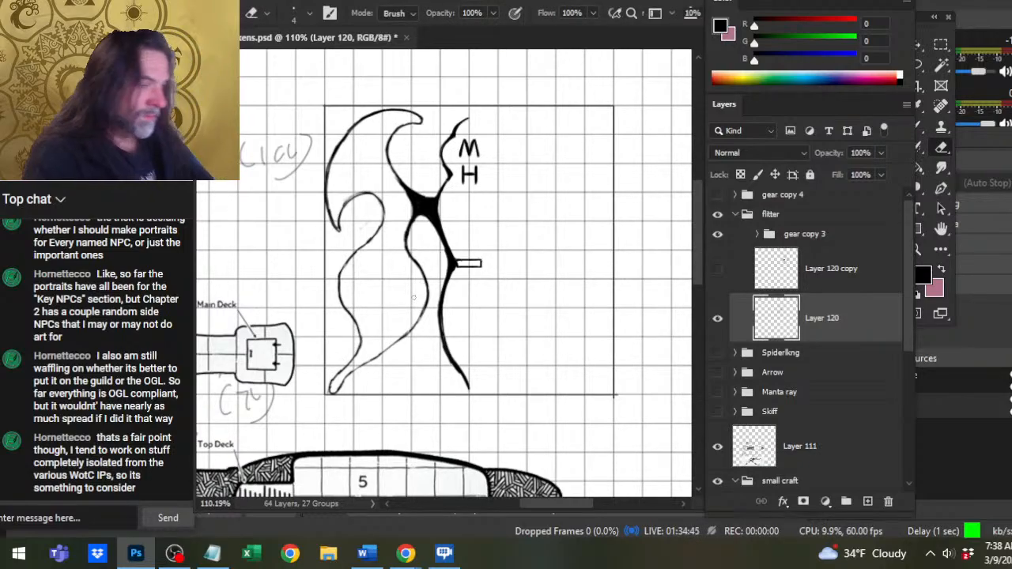
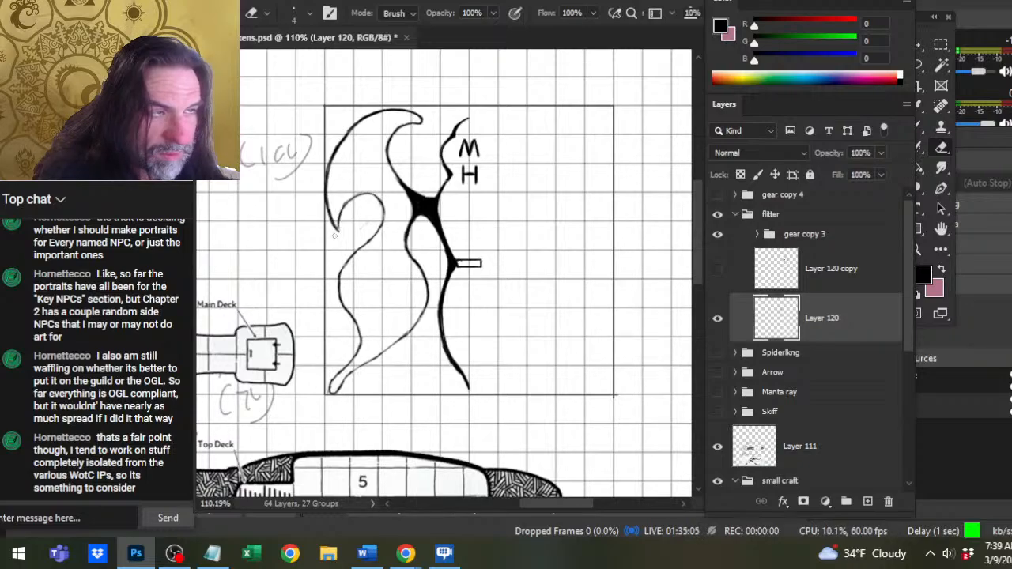
# Clean up the outline at the lower tip of the upper wing on Layer 120 with the Eraser and Brush.
pyautogui.moveTo(340, 212); pyautogui.dragTo(332, 228)
pyautogui.press('b')
pyautogui.press('e')
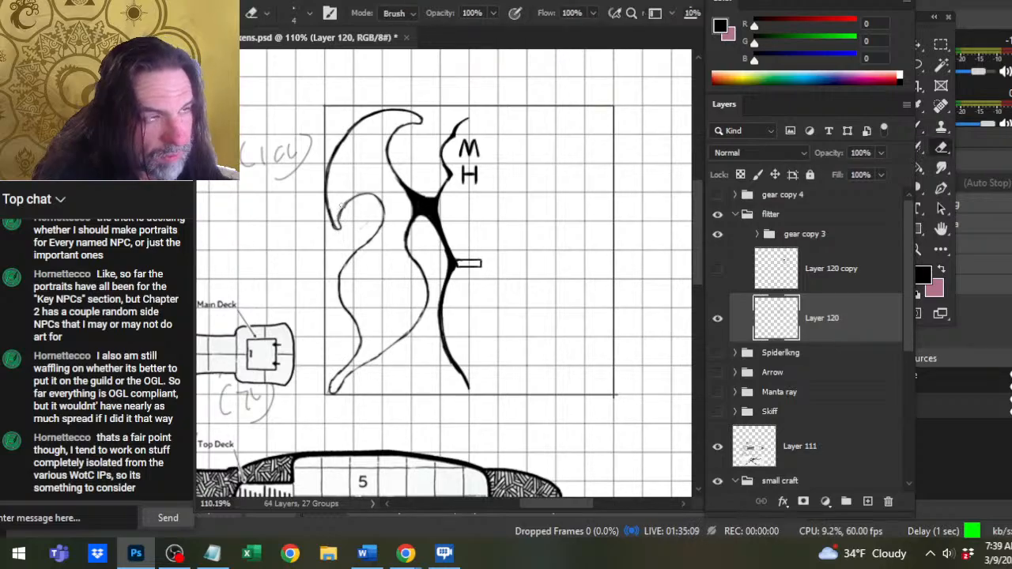
pyautogui.press('b')
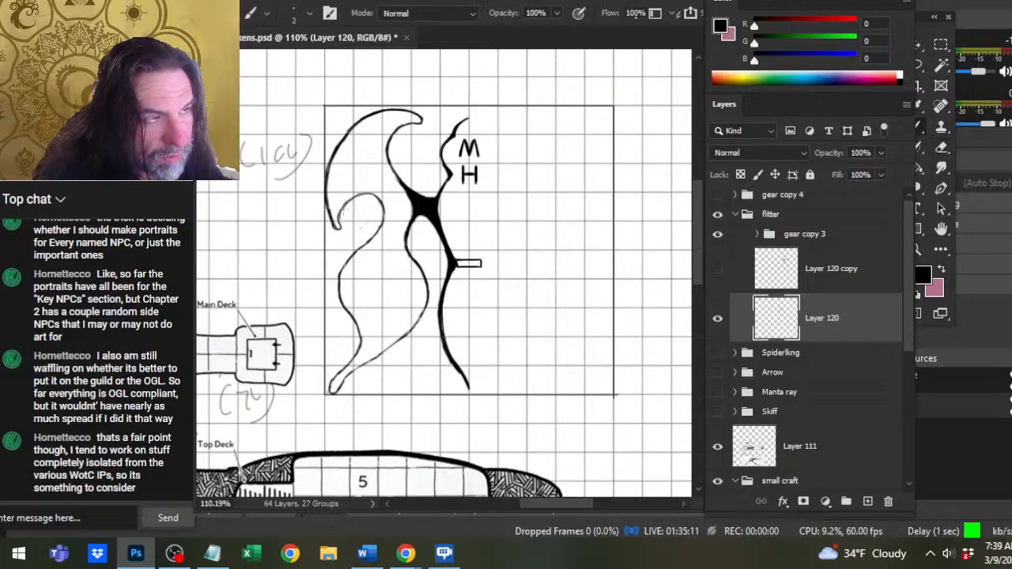
pyautogui.press('e')
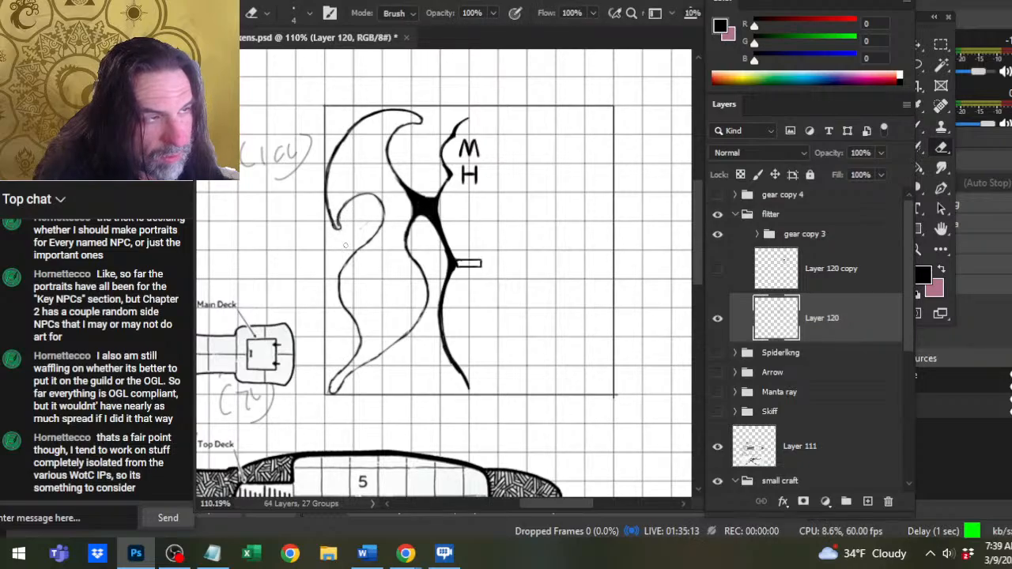
# Duplicate Layer 120, which holds the half-drawn winged craft in the flitter group.
pyautogui.press('z')
pyautogui.moveTo(383, 281); pyautogui.dragTo(327, 276)
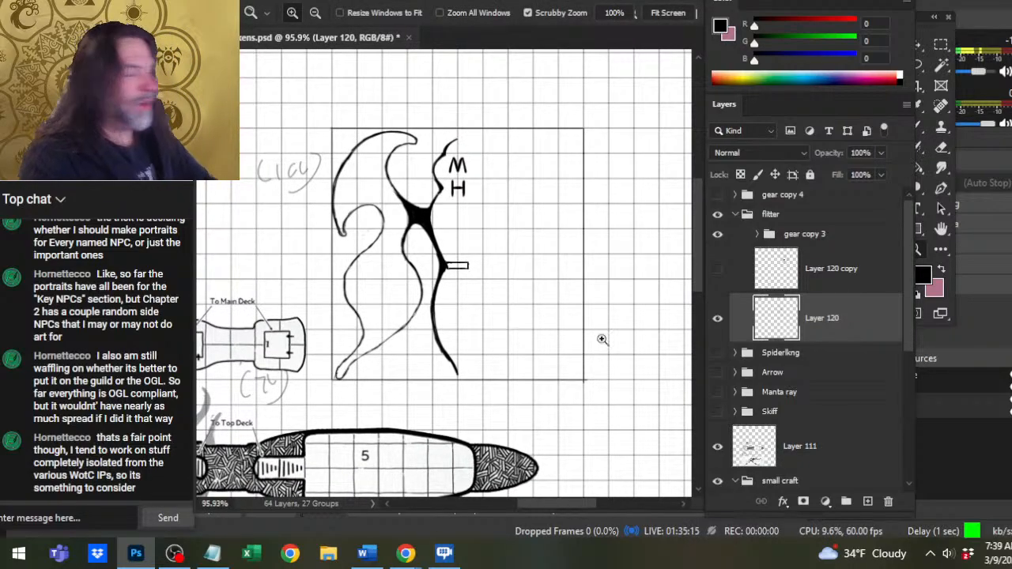
pyautogui.rightClick(838, 323)
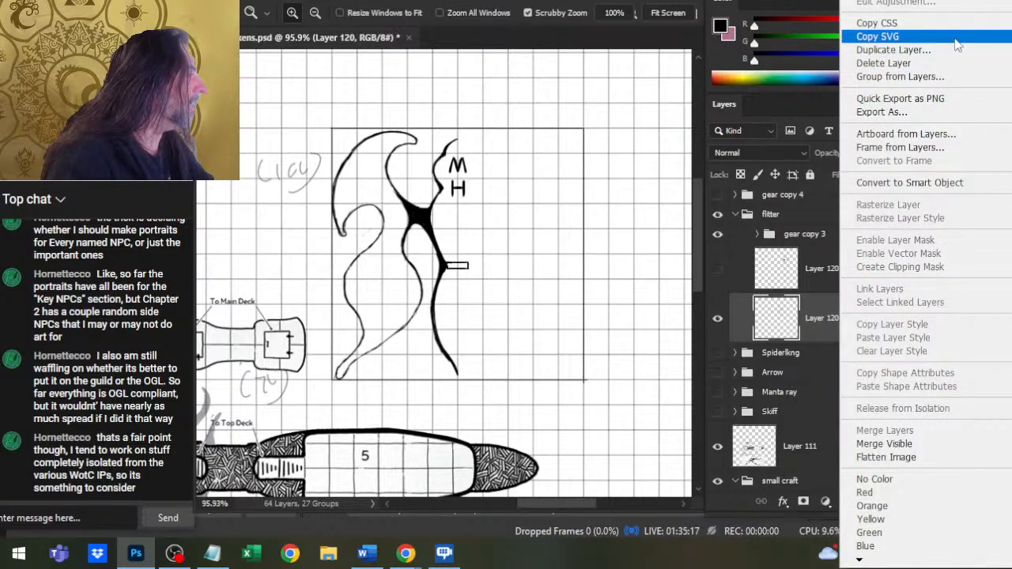
pyautogui.click(952, 54)
pyautogui.press('Return')
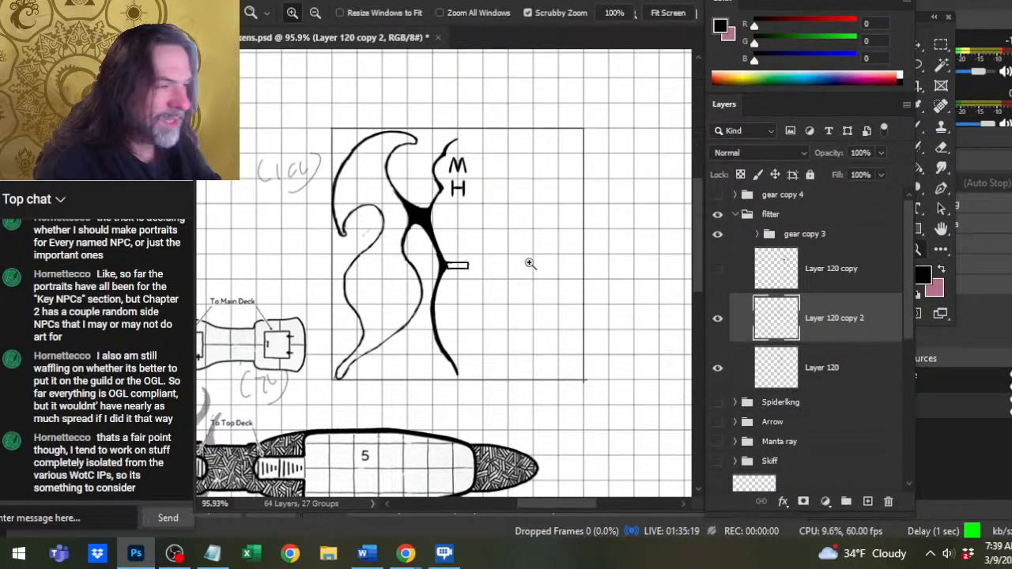
# Flip the duplicated half of the craft horizontally on Layer 120 copy 2.
pyautogui.press('l')
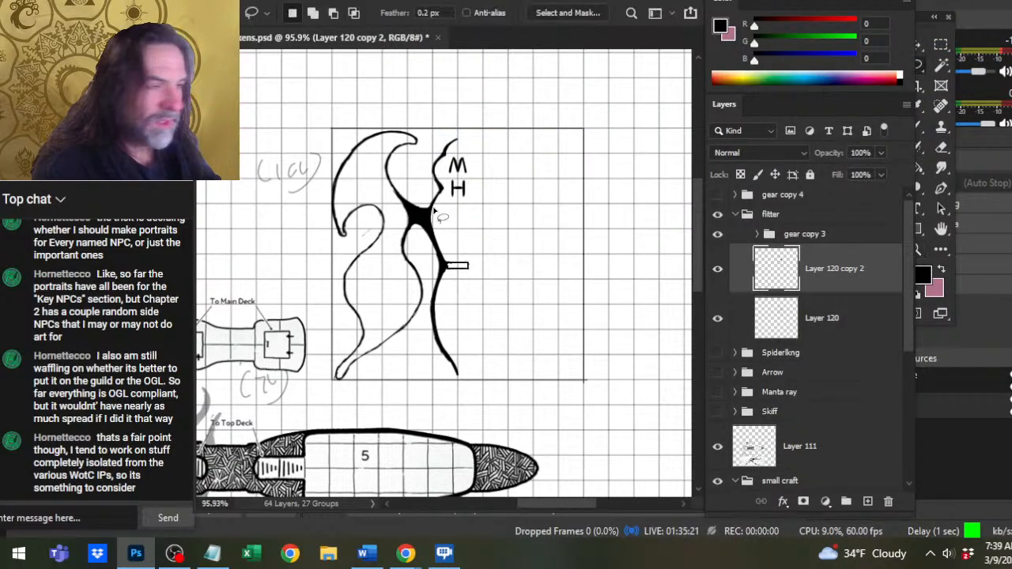
pyautogui.rightClick(434, 209)
pyautogui.click(521, 345)
pyautogui.rightClick(524, 347)
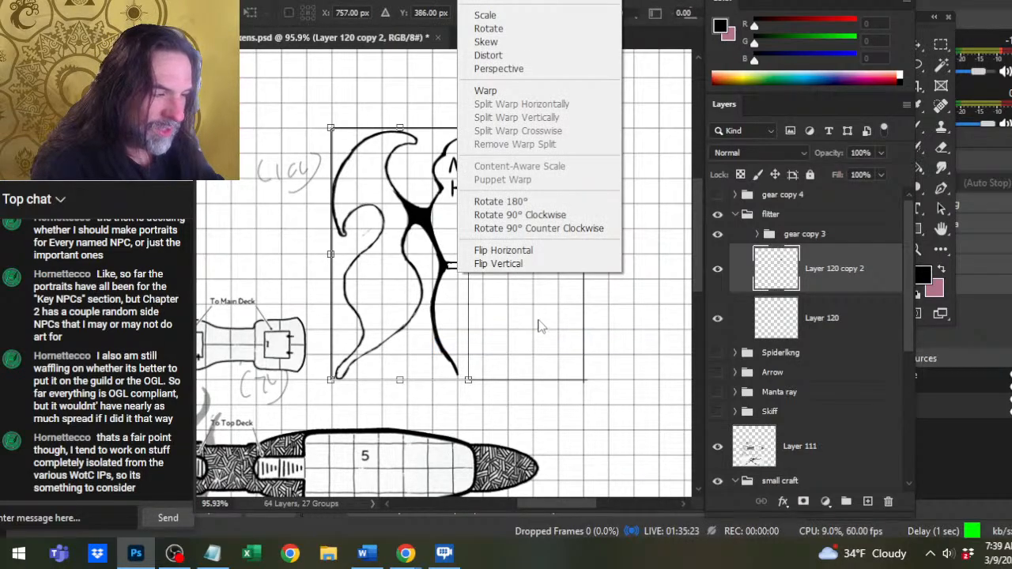
pyautogui.click(548, 250)
pyautogui.press('Return')
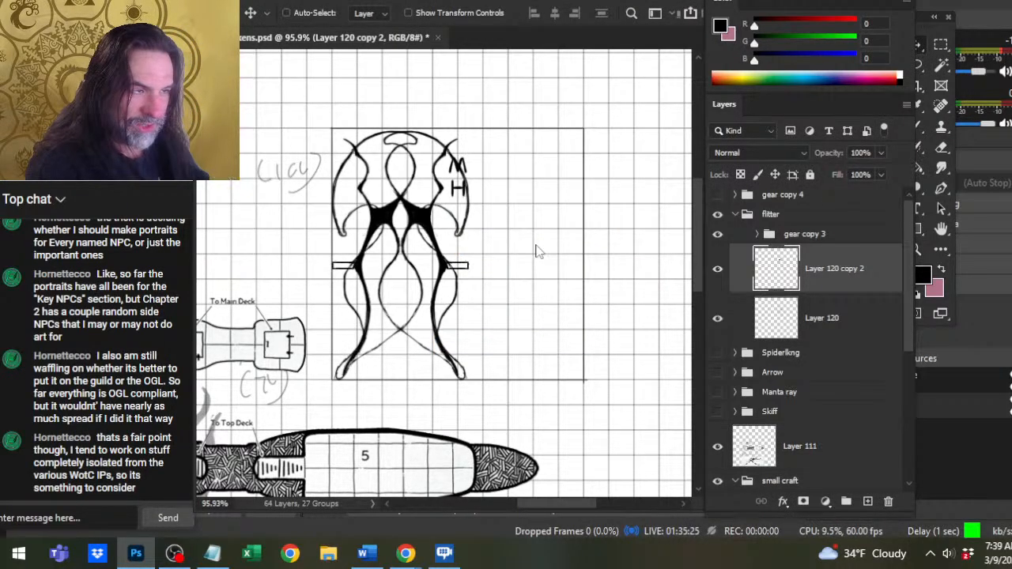
# Move the mirrored half to the right until both halves meet along the body's centre line.
pyautogui.press('Right')
pyautogui.press('Right')
pyautogui.press('Right')
pyautogui.press('Right')
pyautogui.press('Right')
pyautogui.press('Right')
pyautogui.press('Right')
pyautogui.press('Right')
pyautogui.press('Right')
pyautogui.press('Right')
pyautogui.press('Right')
pyautogui.press('Right')
pyautogui.press('Right')
pyautogui.press('Right')
pyautogui.press('Right')
pyautogui.press('Right')
pyautogui.press('Right')
pyautogui.press('Right')
pyautogui.press('Right')
pyautogui.press('Right')
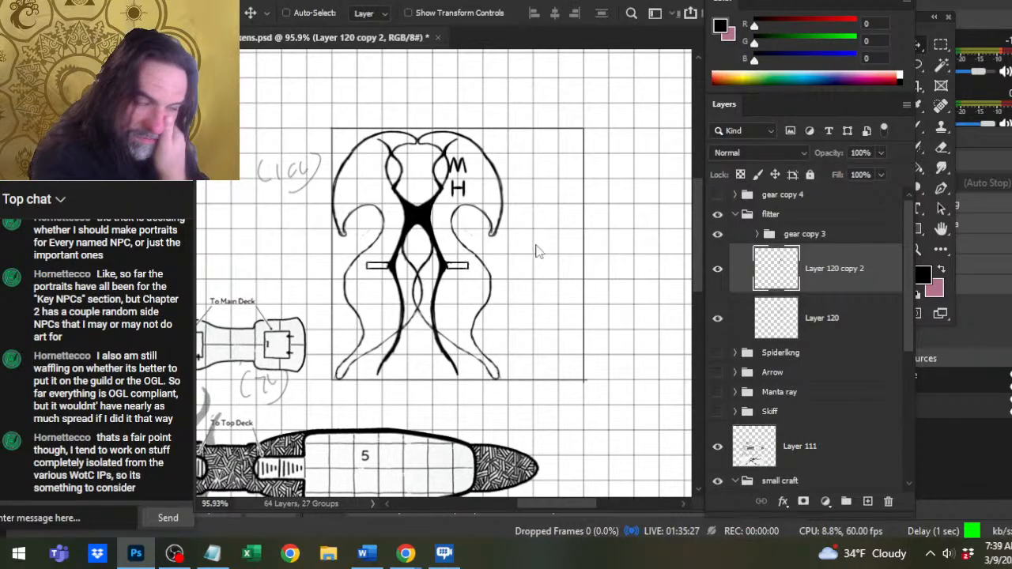
pyautogui.press('Right')
pyautogui.press('Right')
pyautogui.press('Right')
pyautogui.press('Right')
pyautogui.press('Right')
pyautogui.press('Right')
pyautogui.press('Right')
pyautogui.press('Right')
pyautogui.press('Right')
pyautogui.press('Right')
pyautogui.press('Right')
pyautogui.press('Right')
pyautogui.press('Right')
pyautogui.press('Right')
pyautogui.press('Right')
pyautogui.press('Right')
pyautogui.press('Right')
pyautogui.press('Right')
pyautogui.press('Right')
pyautogui.press('Right')
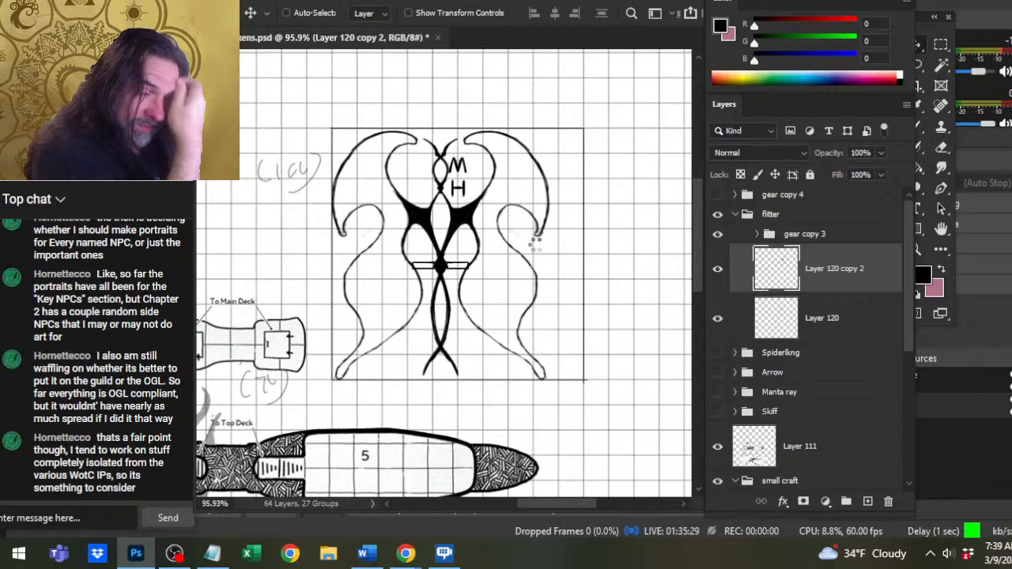
pyautogui.press('Right')
pyautogui.press('Right')
pyautogui.press('Right')
pyautogui.press('Right')
pyautogui.press('Right')
pyautogui.press('Right')
pyautogui.press('Right')
pyautogui.press('Right')
pyautogui.press('Right')
pyautogui.press('Right')
pyautogui.press('Right')
pyautogui.press('Right')
pyautogui.press('Right')
pyautogui.press('Right')
pyautogui.press('Right')
pyautogui.press('Right')
pyautogui.press('Right')
pyautogui.press('Right')
pyautogui.press('Right')
pyautogui.press('Right')
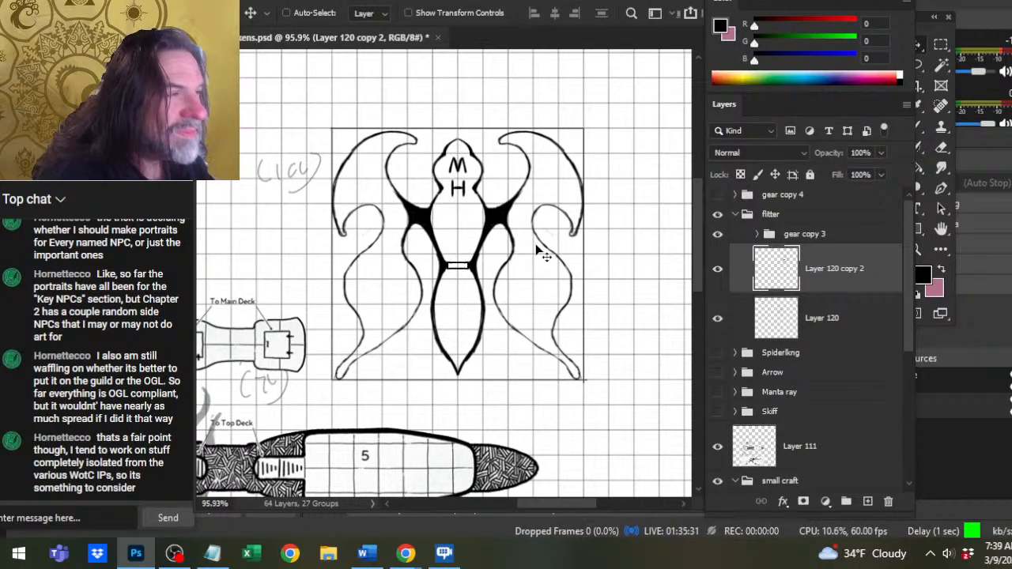
pyautogui.press('Left')
pyautogui.press('Left')
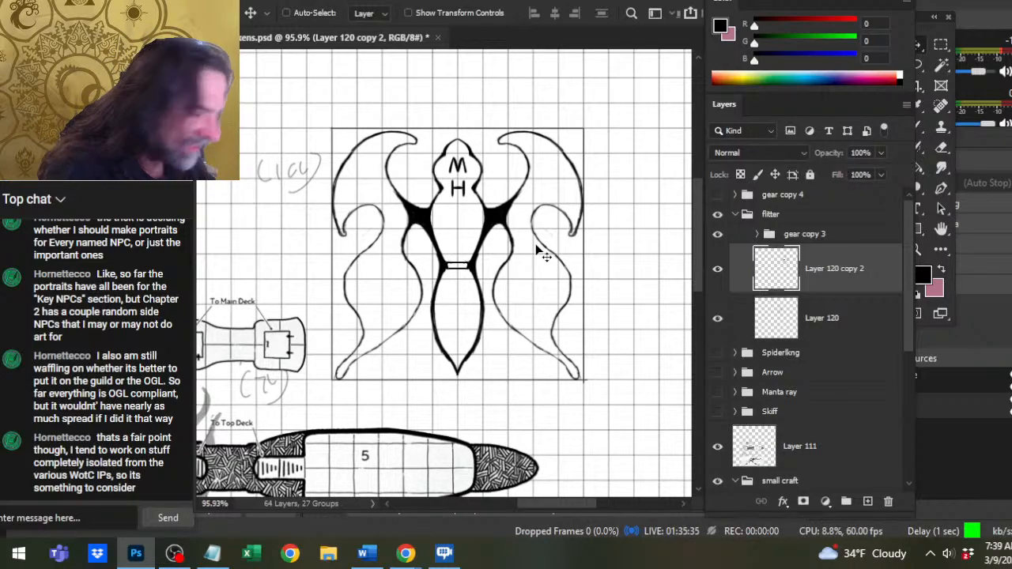
# Nudge the original half on Layer 120 to fit the mirrored half, and merge Layer 120 copy 2 down into it.
pyautogui.click(847, 338)
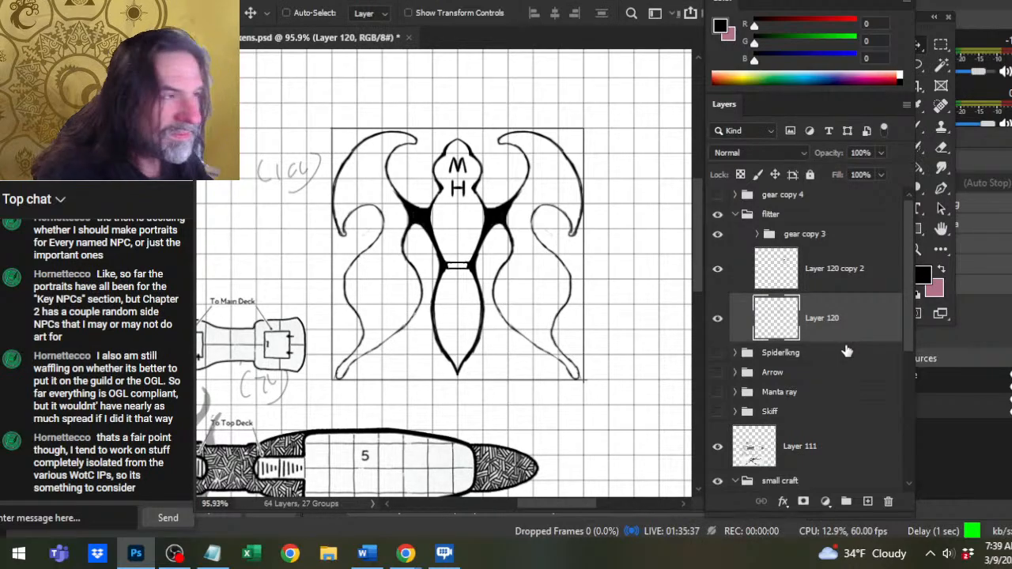
pyautogui.press('Right')
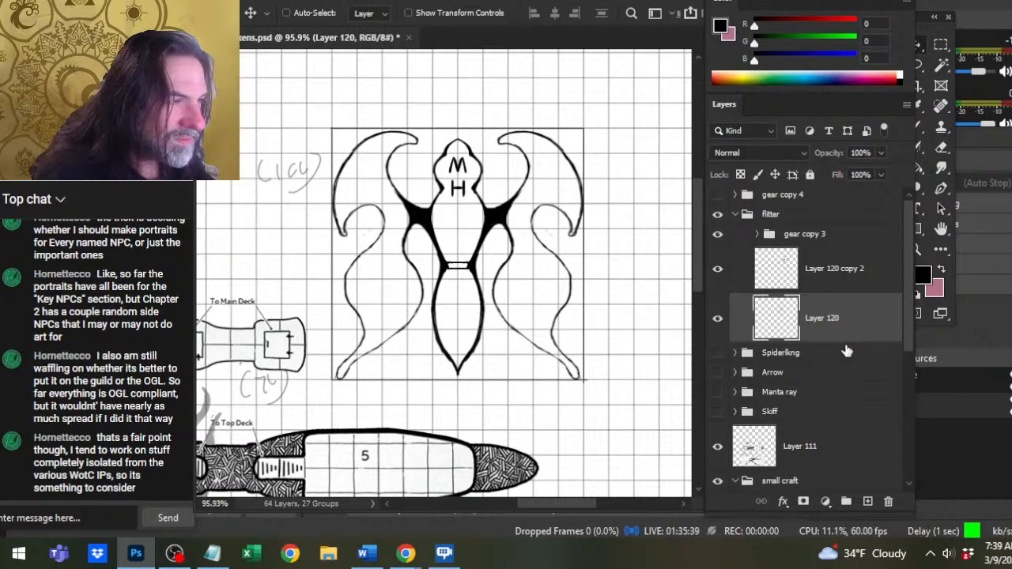
pyautogui.press('Right')
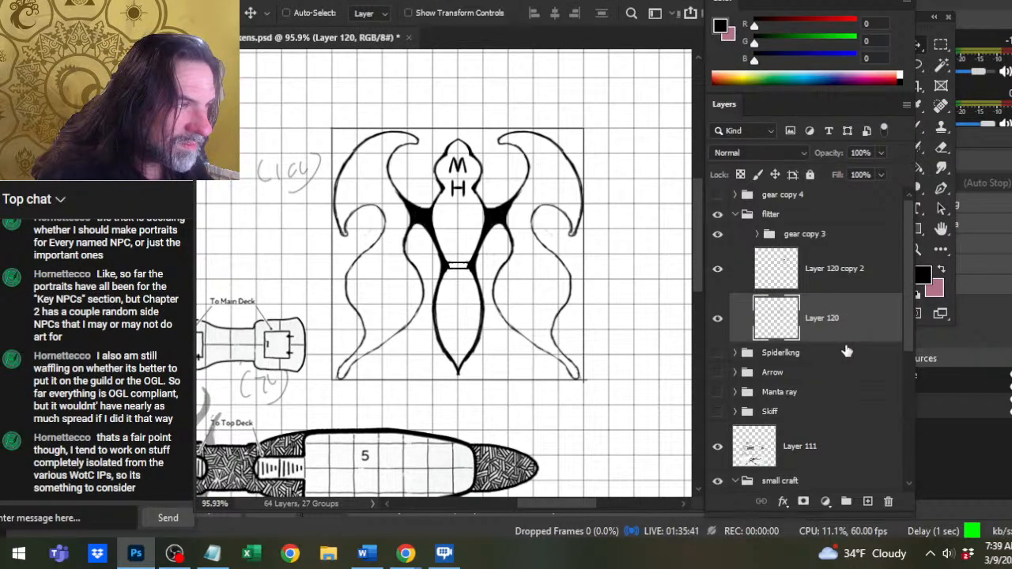
pyautogui.press('Left')
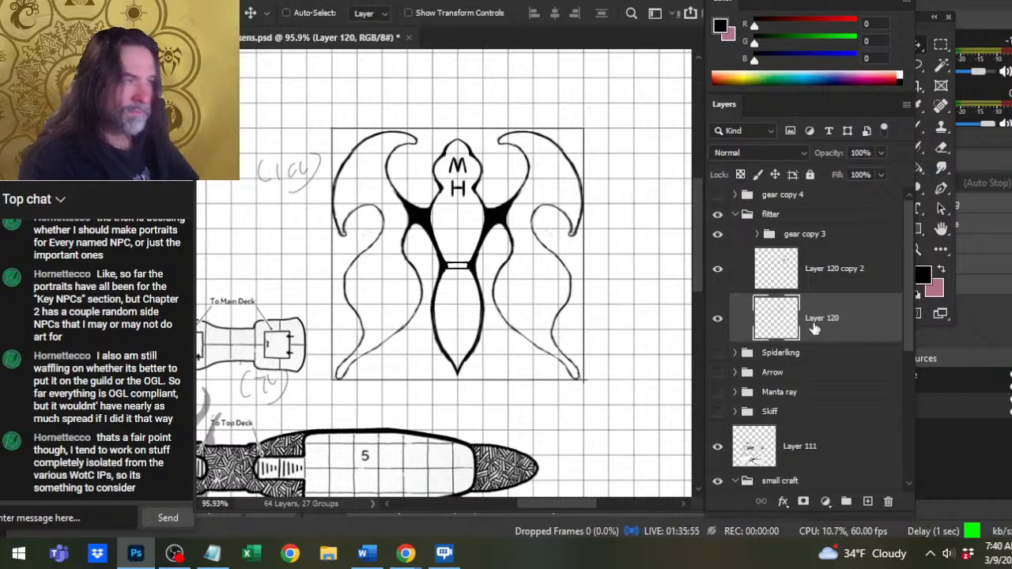
pyautogui.rightClick(828, 286)
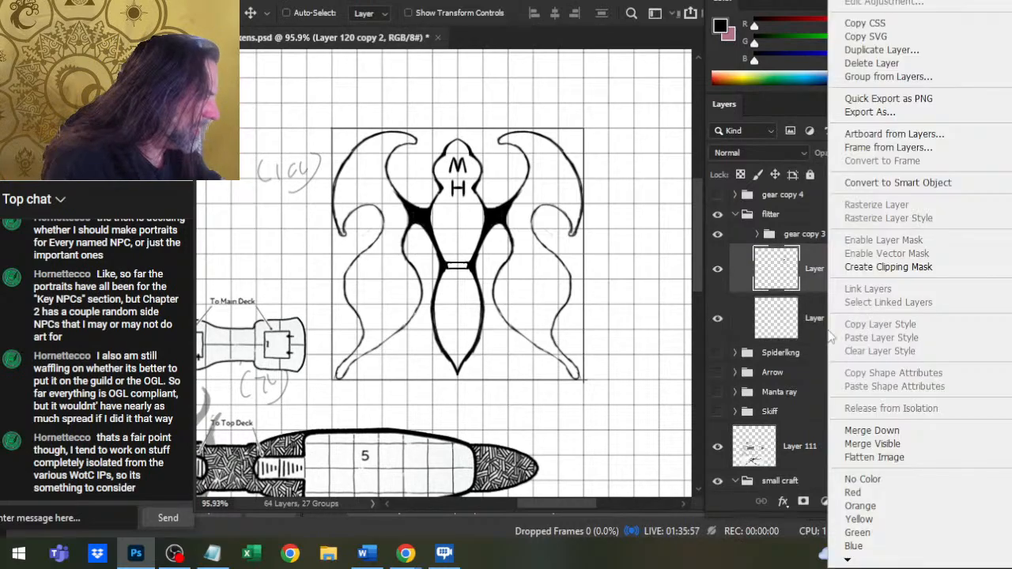
pyautogui.click(874, 432)
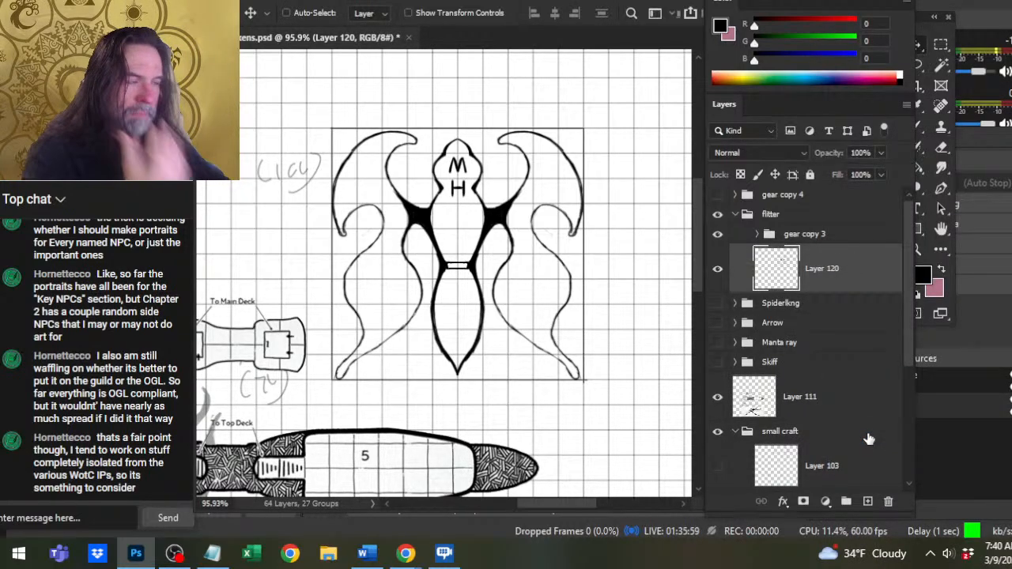
# Copy the small rectangular bar at the craft's waist onto a new layer and move the copy up below the H.
pyautogui.press('l')
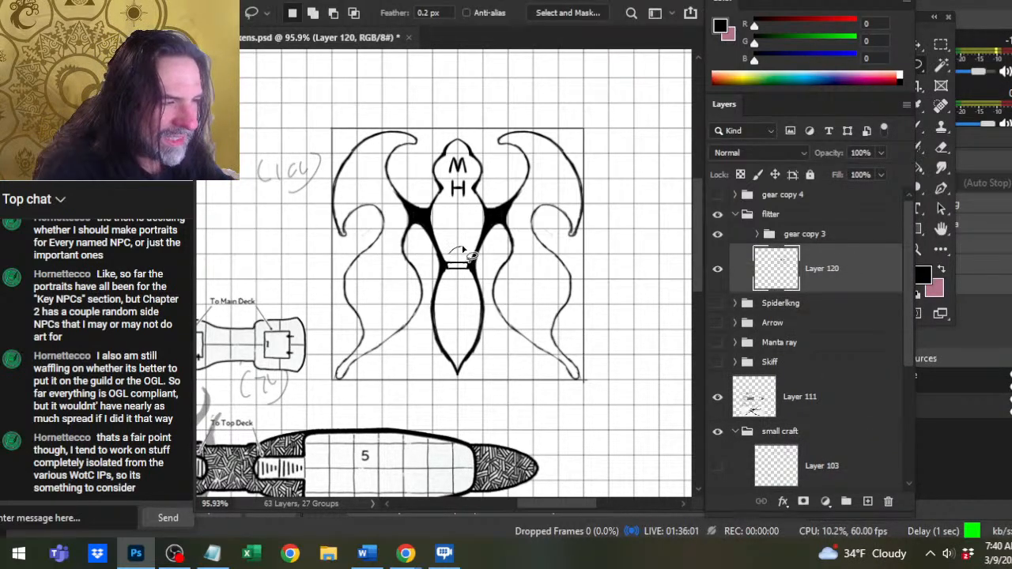
pyautogui.moveTo(470, 257)
pyautogui.mouseDown()
pyautogui.moveTo(522, 335)
pyautogui.moveTo(509, 341)
pyautogui.moveTo(474, 273)
pyautogui.moveTo(482, 309)
pyautogui.moveTo(524, 290)
pyautogui.mouseUp()
pyautogui.hotkey('ctrl', 'shift', 'j')
pyautogui.hotkey('ctrl', 'd')
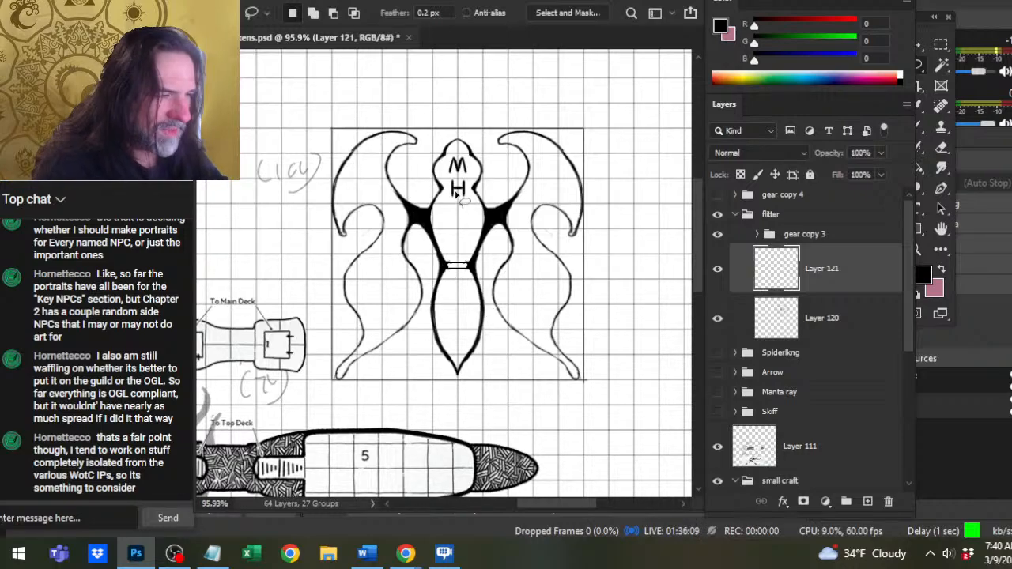
pyautogui.press('v')
pyautogui.moveTo(498, 318); pyautogui.dragTo(493, 265)
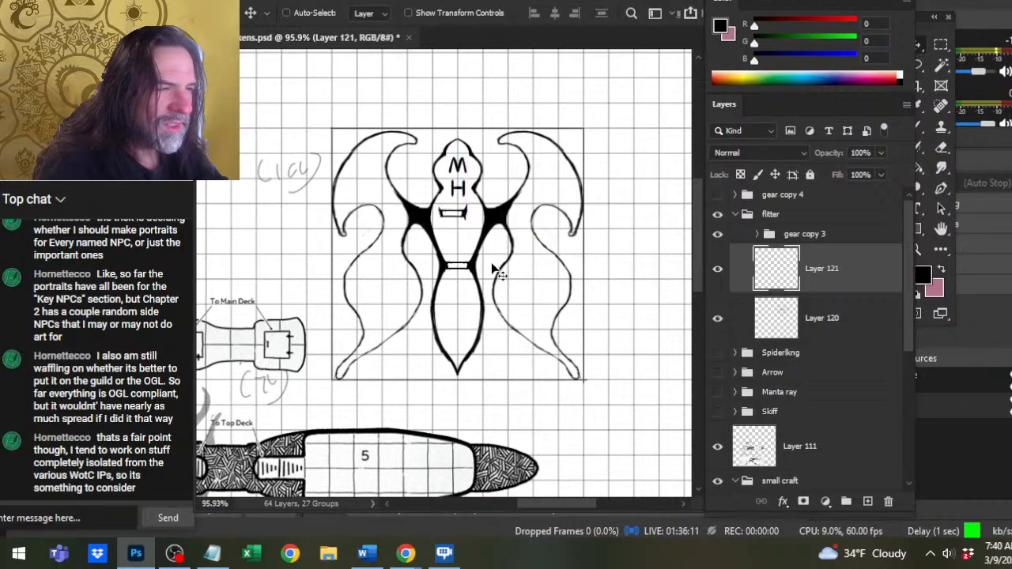
# Rotate the copied bar on Layer 121 counterclockwise to a diagonal angle.
pyautogui.press('l')
pyautogui.rightClick(473, 262)
pyautogui.click(551, 401)
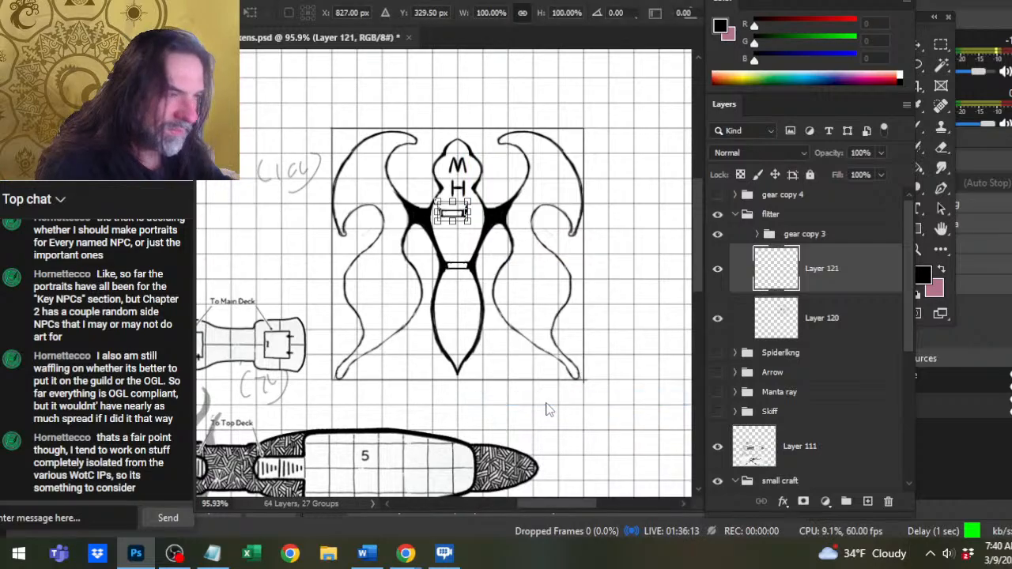
pyautogui.moveTo(480, 300); pyautogui.dragTo(576, 278)
pyautogui.press('Return')
# Nudge the diagonal bar up and left onto the hull edge between the neck notch and the left wing joint.
pyautogui.press('Up')
pyautogui.press('Up')
pyautogui.press('Up')
pyautogui.press('Up')
pyautogui.press('Up')
pyautogui.press('Up')
pyautogui.press('Up')
pyautogui.press('Up')
pyautogui.press('Up')
pyautogui.press('Up')
pyautogui.press('Up')
pyautogui.press('Up')
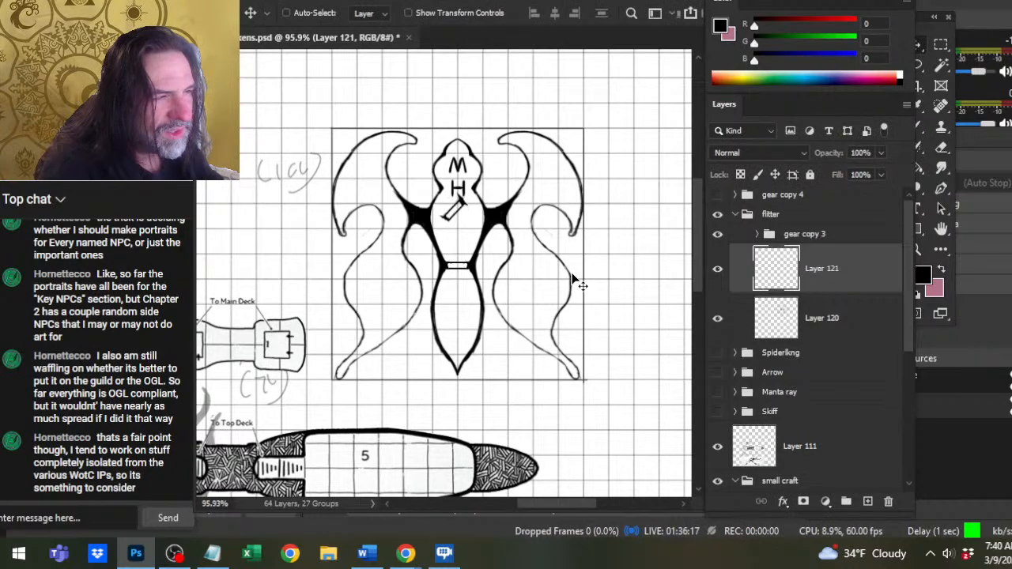
pyautogui.press('Left')
pyautogui.press('Left')
pyautogui.press('Left')
pyautogui.press('Left')
pyautogui.press('Left')
pyautogui.press('Left')
pyautogui.press('Left')
pyautogui.press('Left')
pyautogui.press('Left')
pyautogui.press('Left')
pyautogui.press('Left')
pyautogui.press('Left')
pyautogui.press('Left')
pyautogui.press('Left')
pyautogui.press('Left')
pyautogui.press('Left')
pyautogui.press('Left')
pyautogui.press('Left')
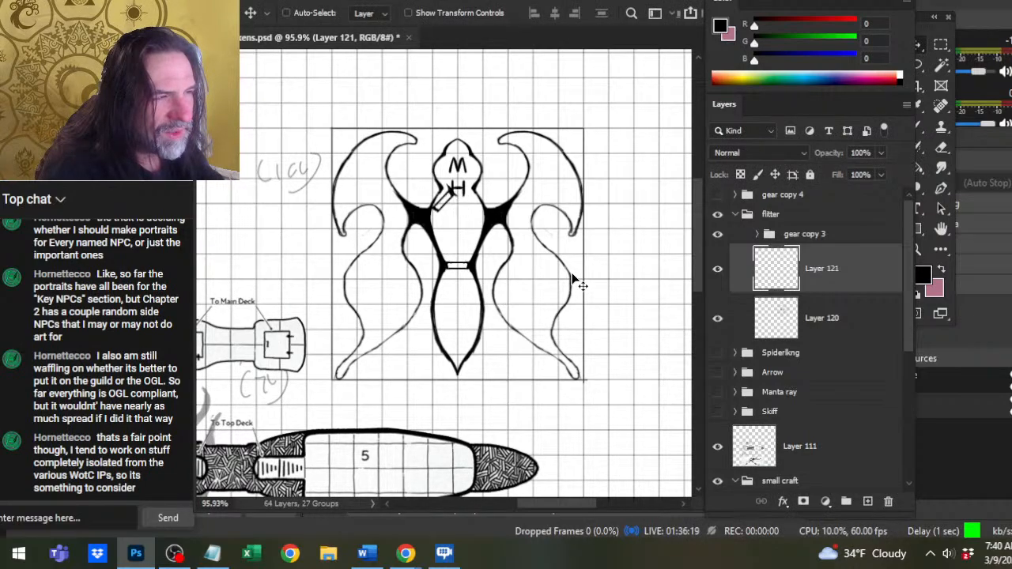
pyautogui.press('Left')
pyautogui.press('Left')
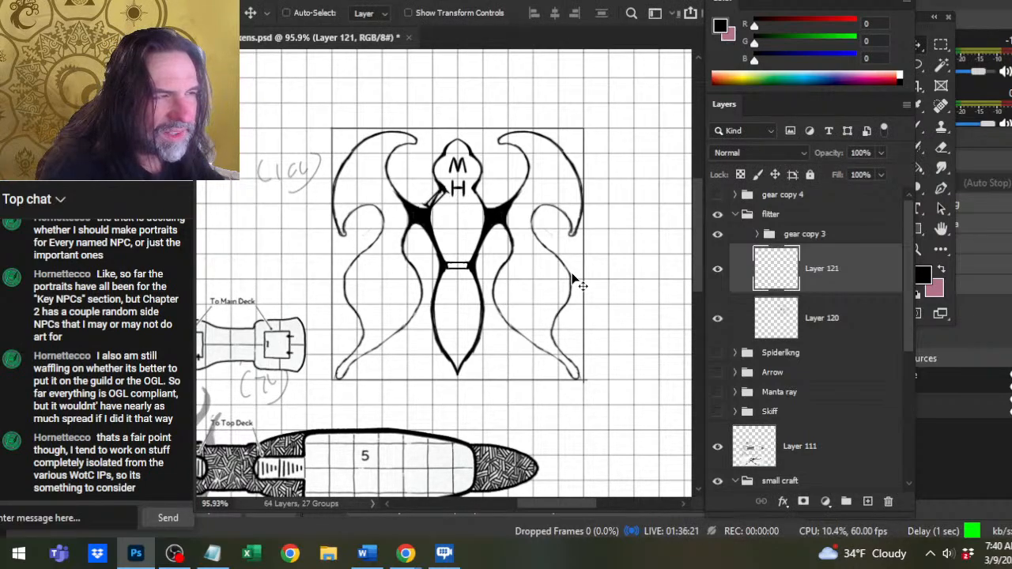
# Rotate the diagonal bar slightly further counterclockwise to follow the hull edge.
pyautogui.press('l')
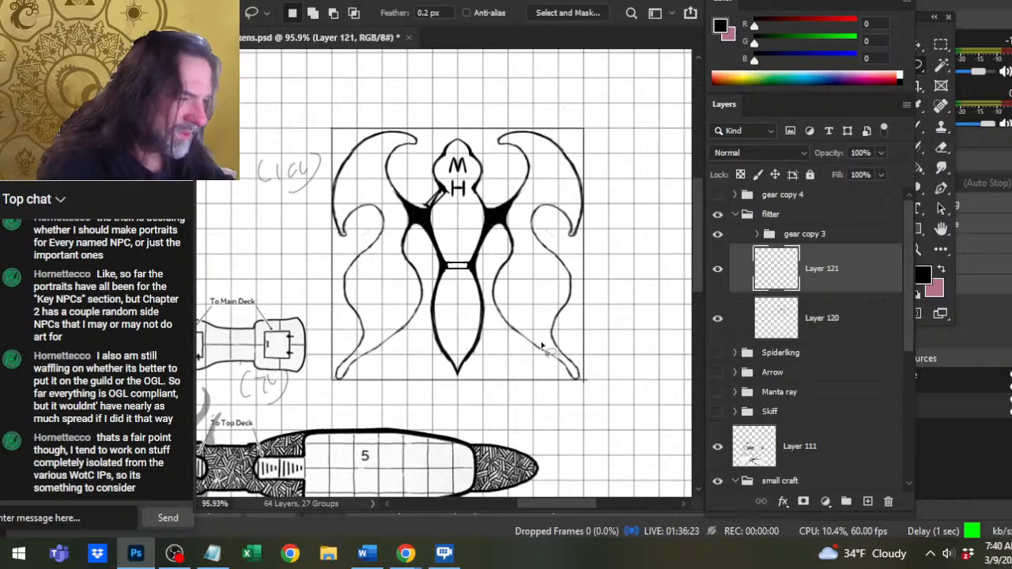
pyautogui.rightClick(499, 273)
pyautogui.click(526, 399)
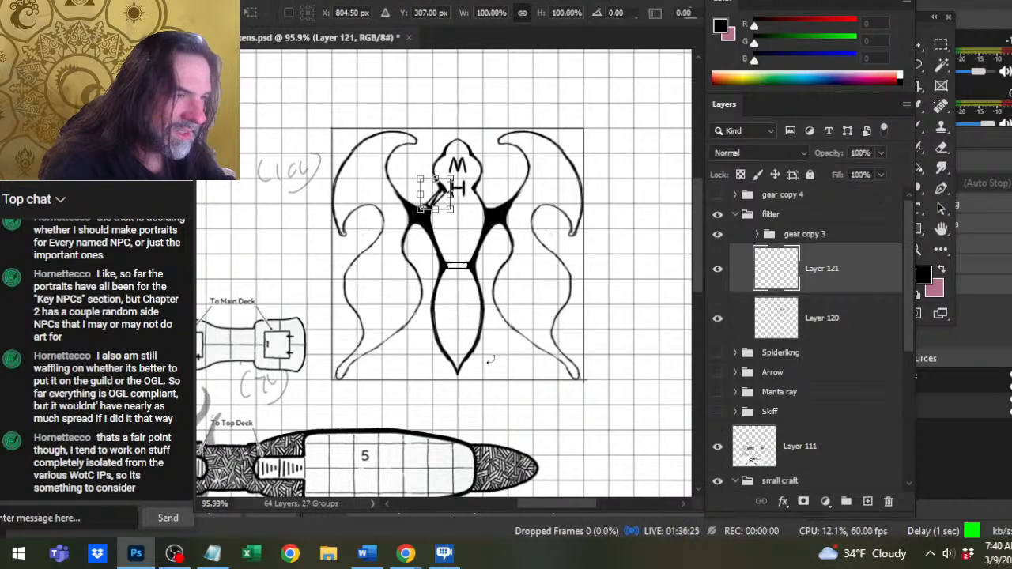
pyautogui.moveTo(485, 356); pyautogui.dragTo(508, 371)
pyautogui.press('Return')
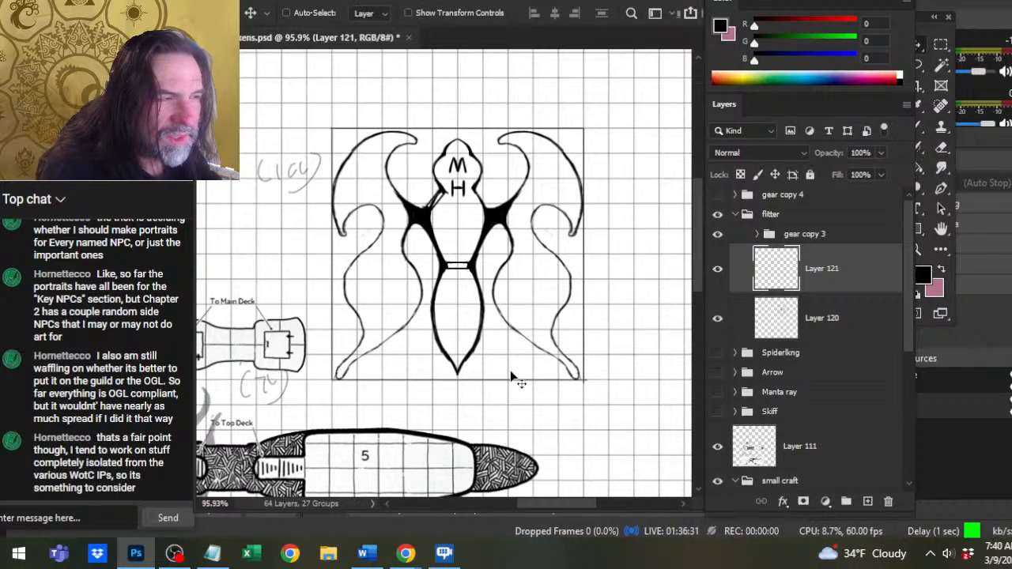
# Erase the hull line on Layer 120 that runs underneath the diagonal bar, and reselect Layer 121.
pyautogui.hotkey('alt', '[')
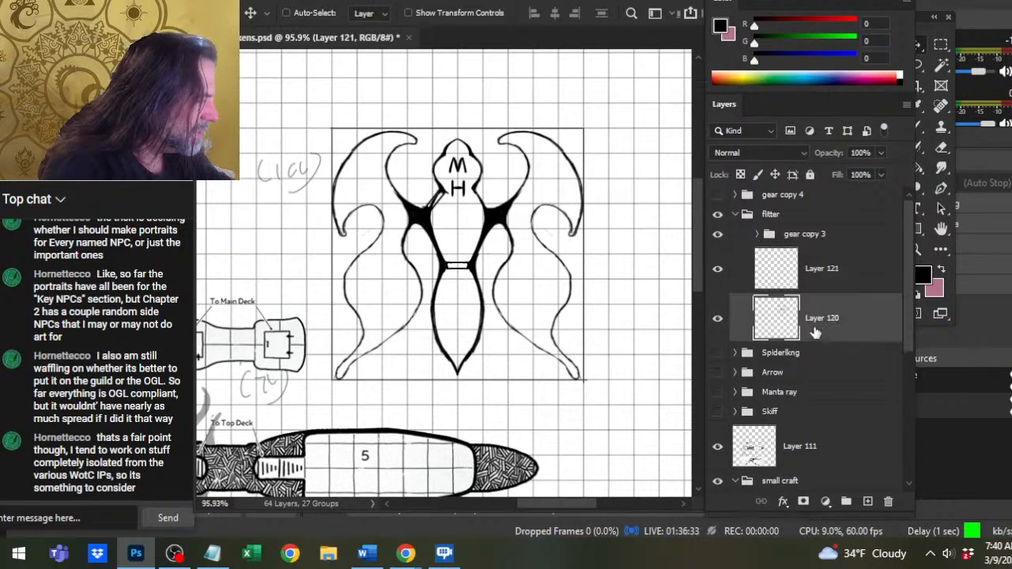
pyautogui.press('e')
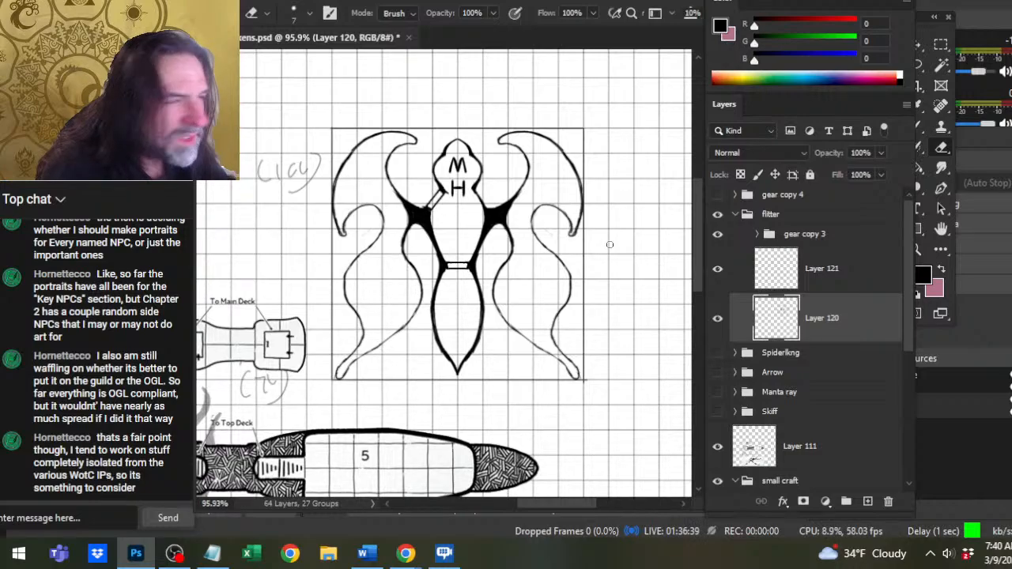
pyautogui.hotkey('alt', ']')
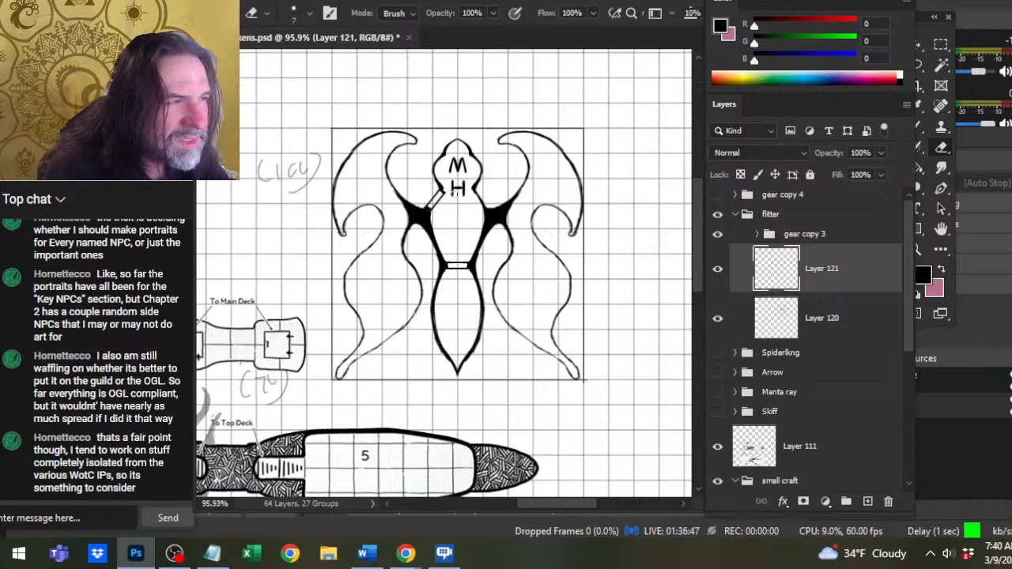
# Hide Layer 121 to expose the Layer 120 outline around the left neck notch and wing joint.
pyautogui.click(835, 315)
pyautogui.press('z')
pyautogui.moveTo(447, 197)
pyautogui.mouseDown()
pyautogui.moveTo(514, 212)
pyautogui.moveTo(519, 235)
pyautogui.mouseUp()
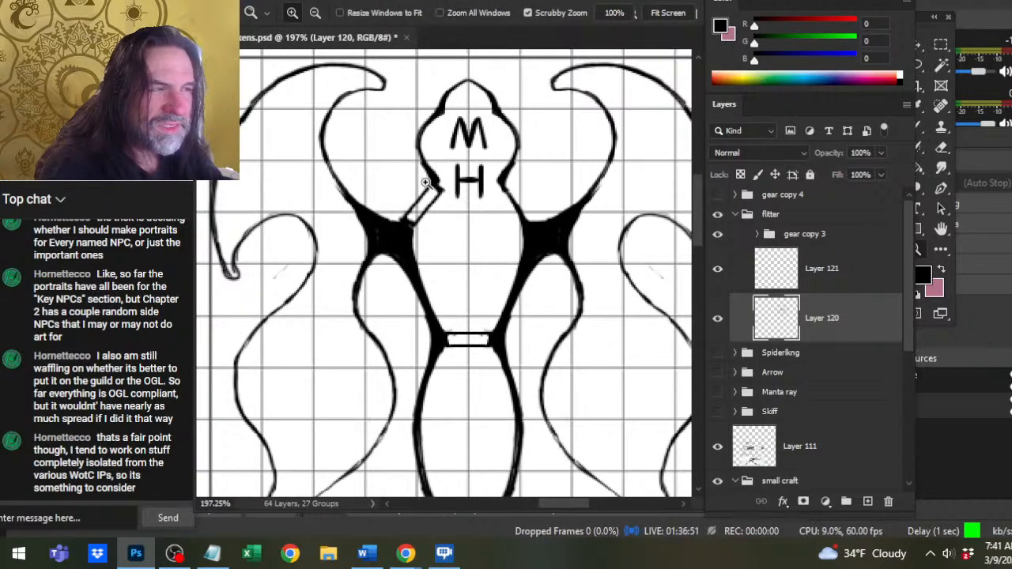
pyautogui.press('e')
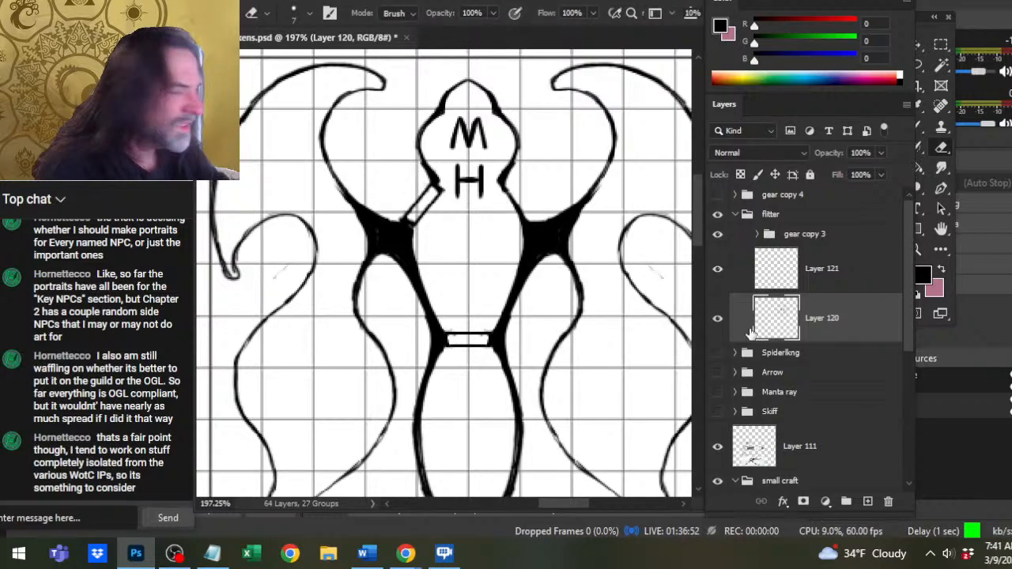
pyautogui.click(736, 282)
pyautogui.click(724, 283)
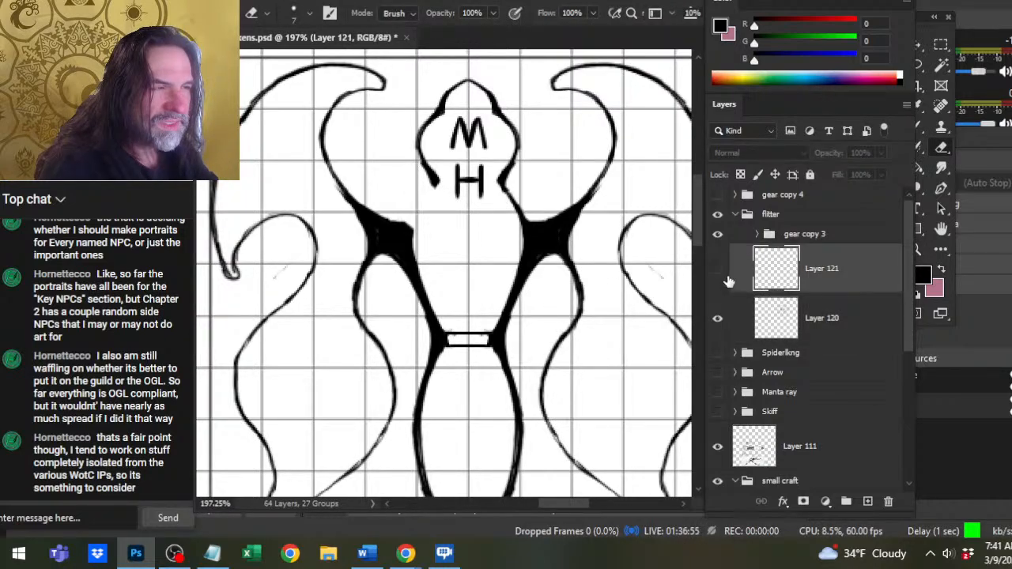
# Show Layer 121 and, on Layer 120, thicken and clean up the hull outline at both neck notches around the diagonal bar's upper end.
pyautogui.click(726, 283)
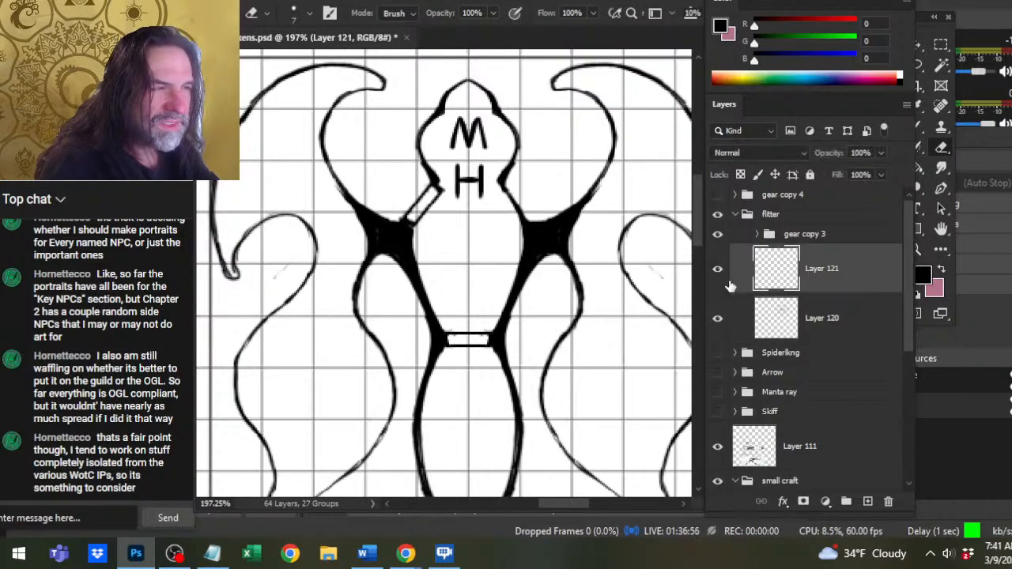
pyautogui.click(840, 316)
pyautogui.press('b')
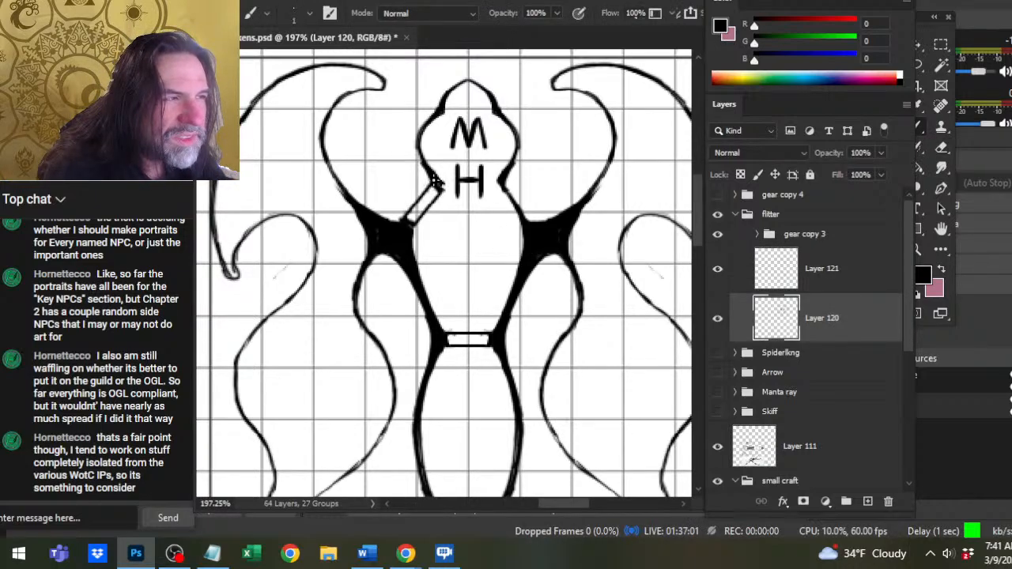
pyautogui.press('e')
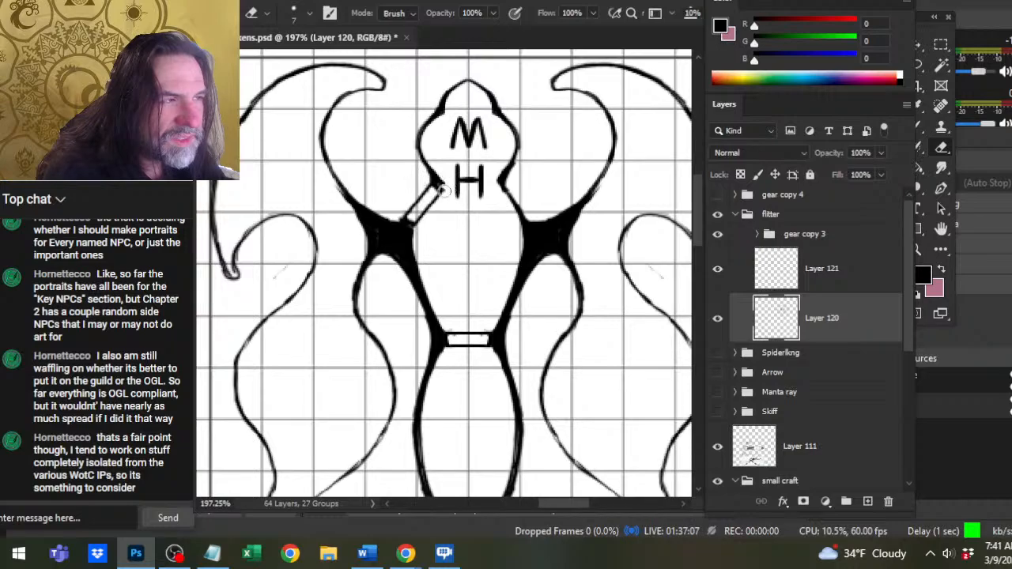
pyautogui.press('b')
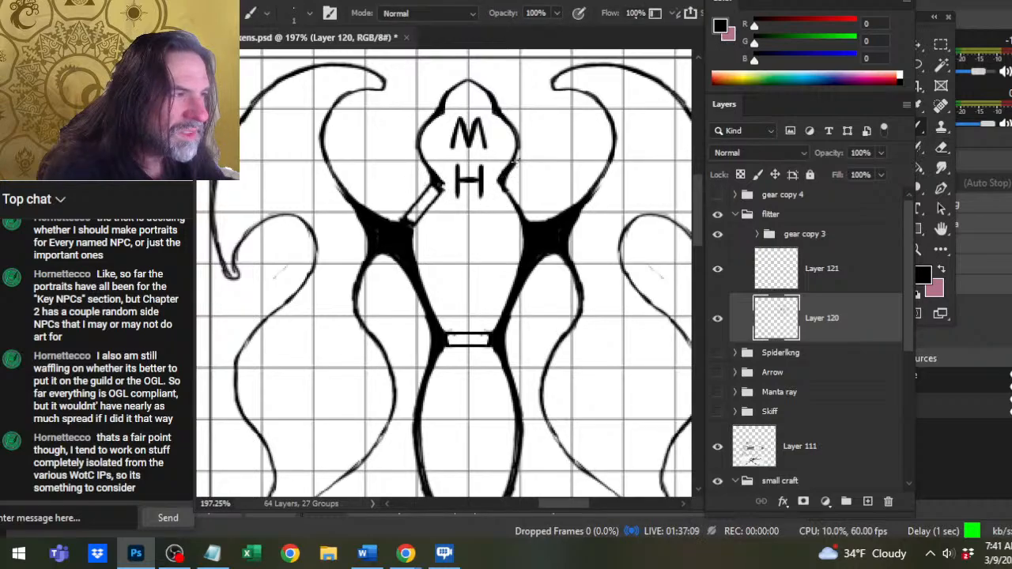
pyautogui.press('e')
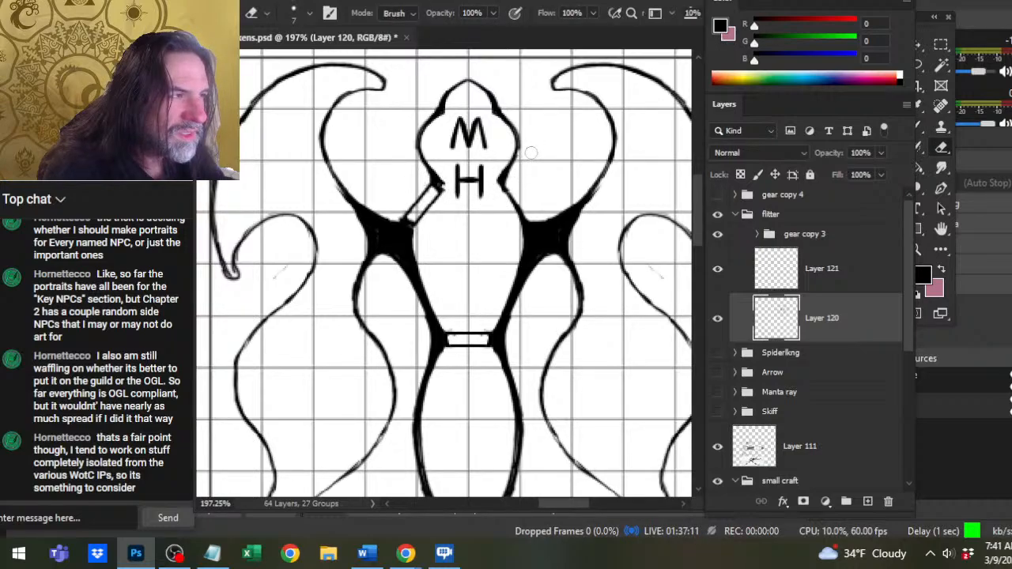
pyautogui.press('b')
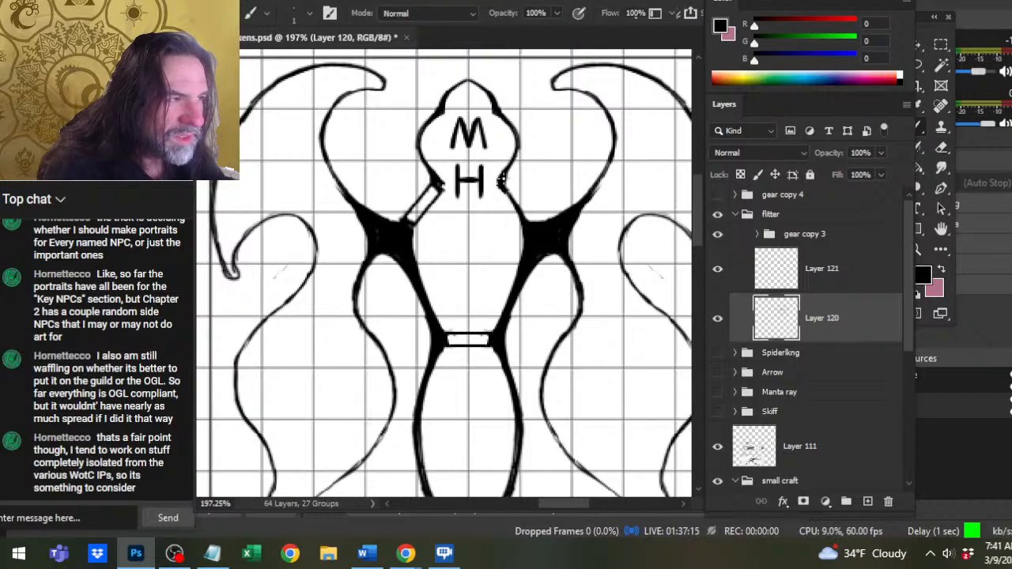
pyautogui.moveTo(503, 190); pyautogui.dragTo(517, 211)
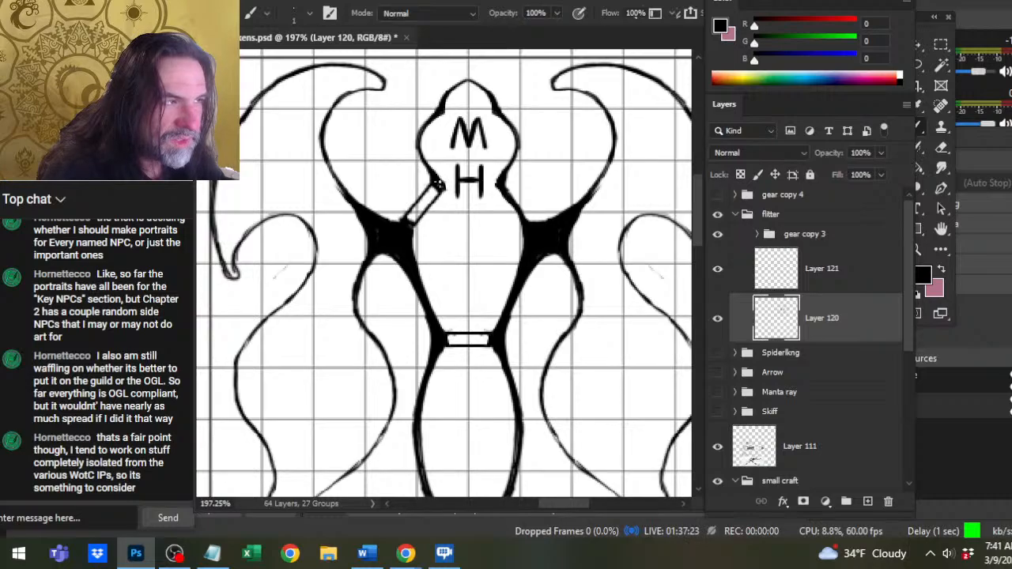
pyautogui.moveTo(437, 184); pyautogui.dragTo(447, 196)
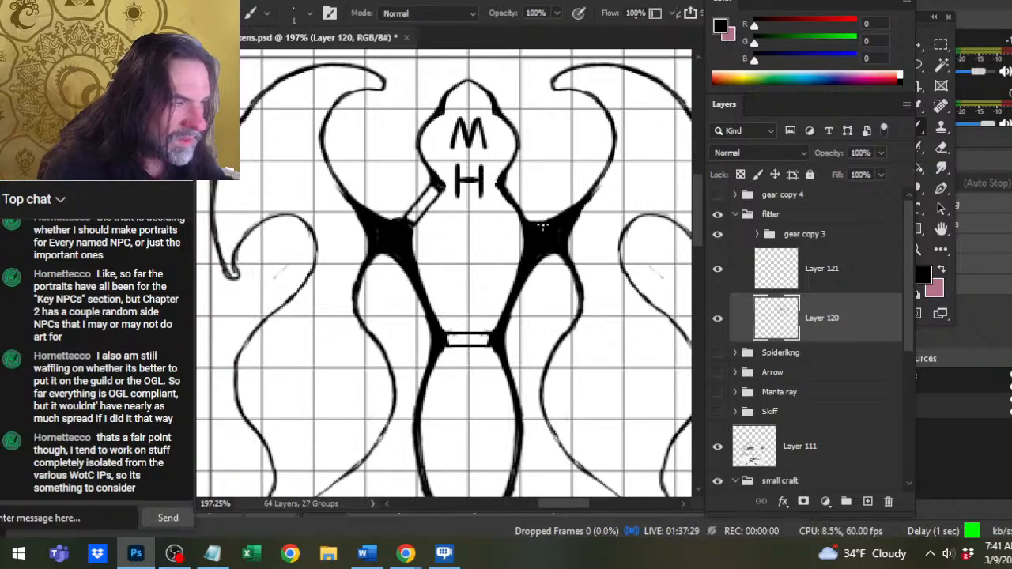
# Touch up the upper edges of the black wing joints on both sides of the hull on Layer 120.
pyautogui.moveTo(542, 226); pyautogui.dragTo(552, 220)
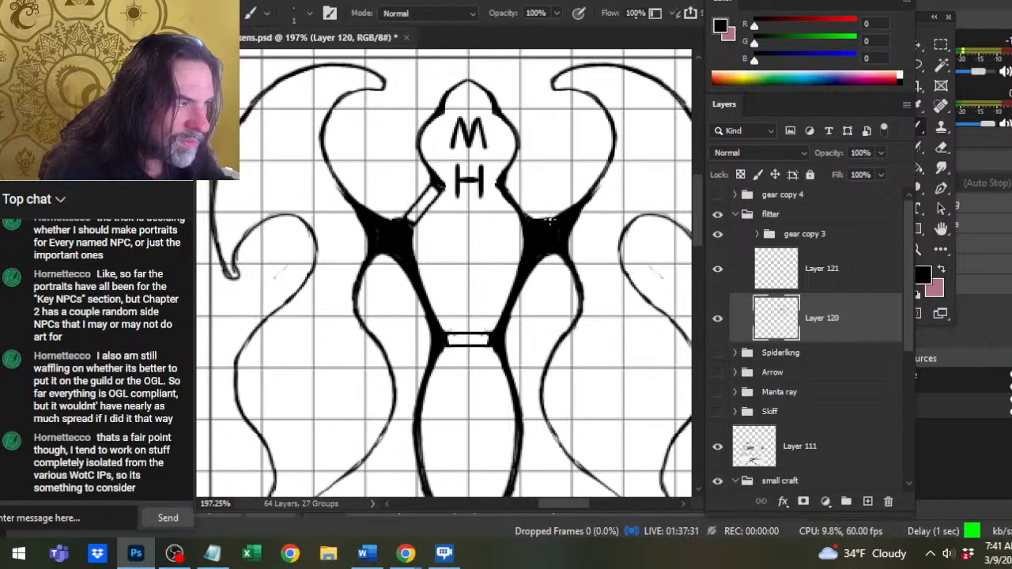
pyautogui.press('e')
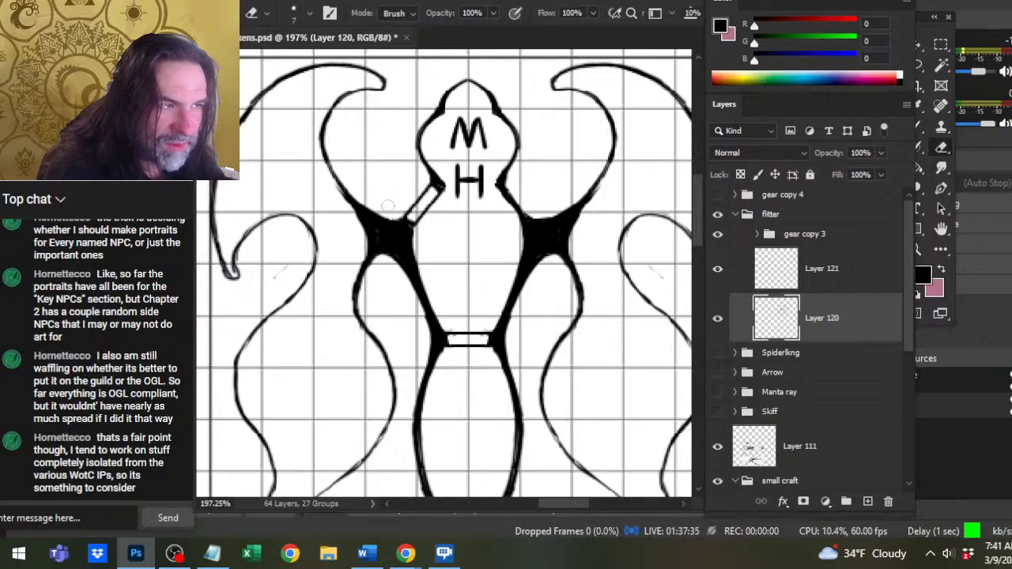
pyautogui.press('b')
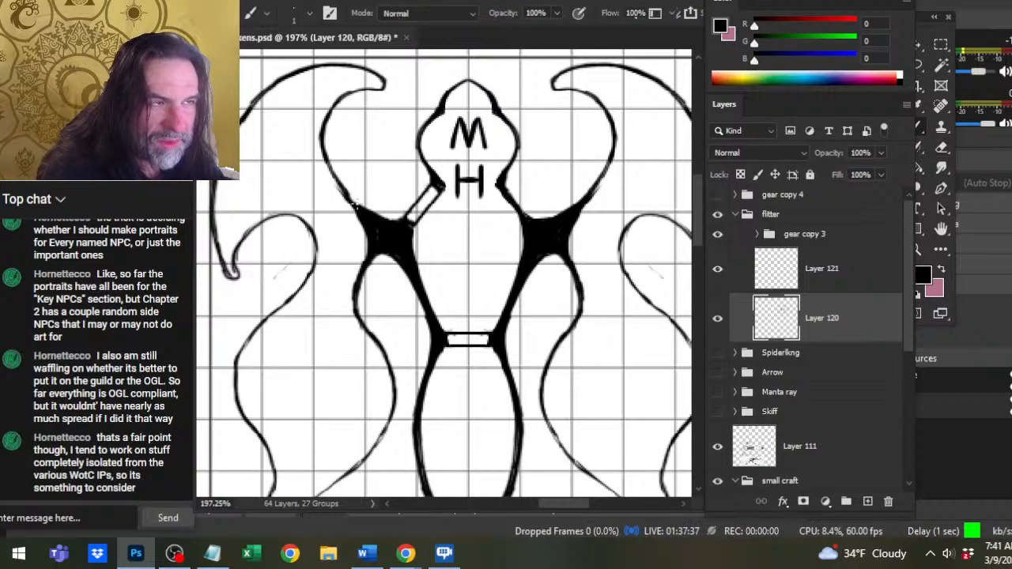
pyautogui.press('e')
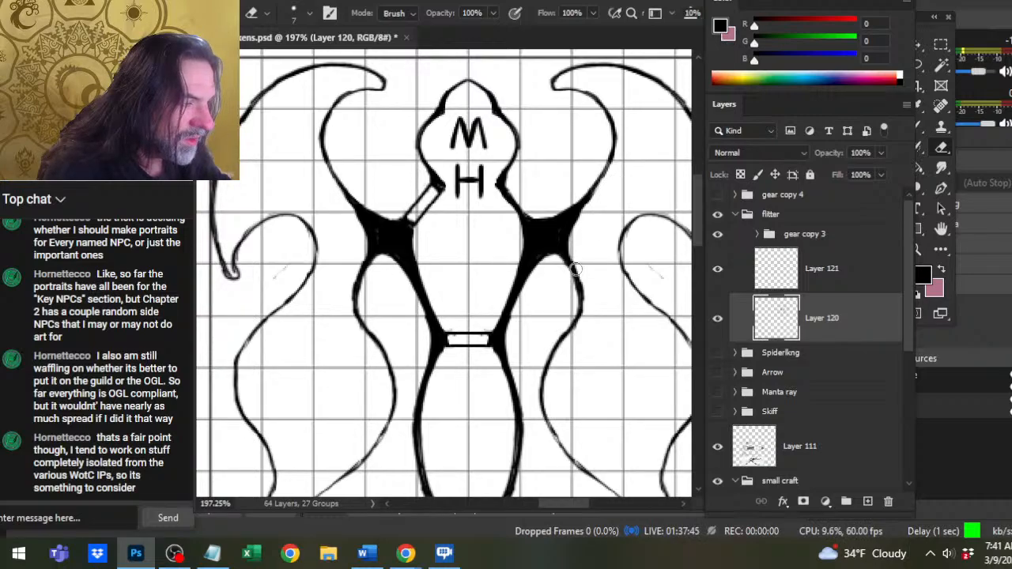
pyautogui.scroll(-5, 576, 269)
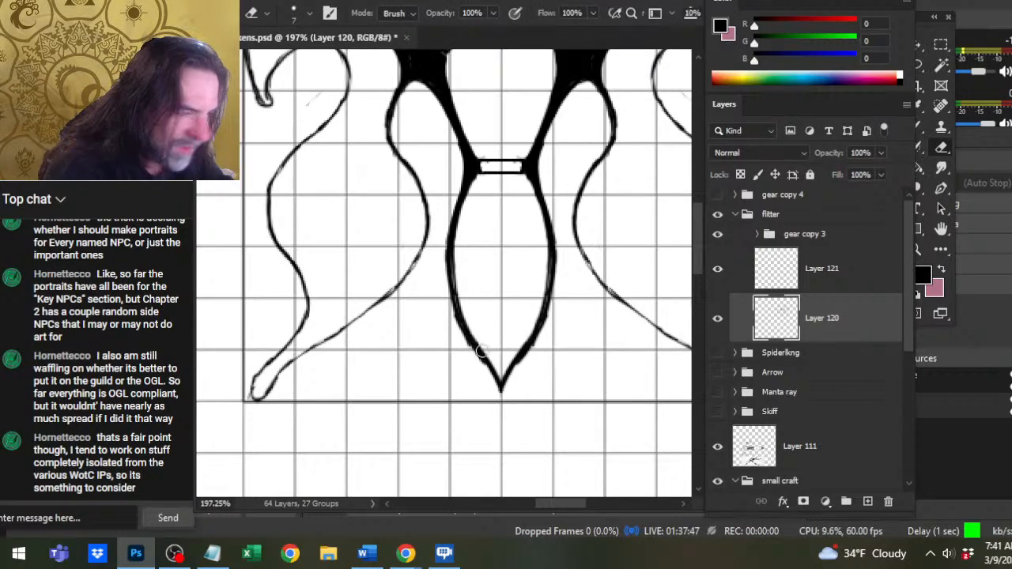
pyautogui.rightClick(822, 283)
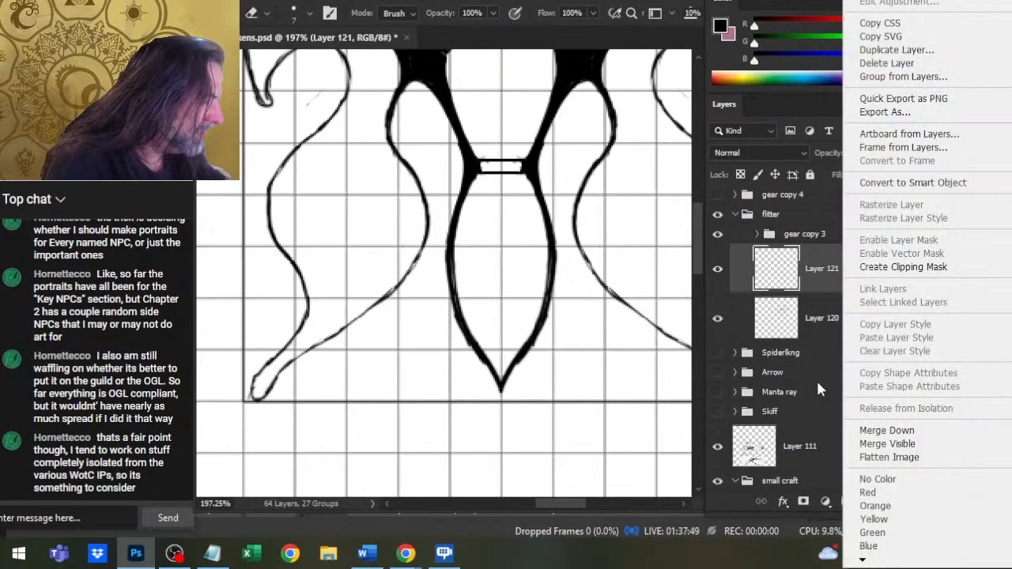
pyautogui.click(886, 430)
pyautogui.scroll(5, 559, 358)
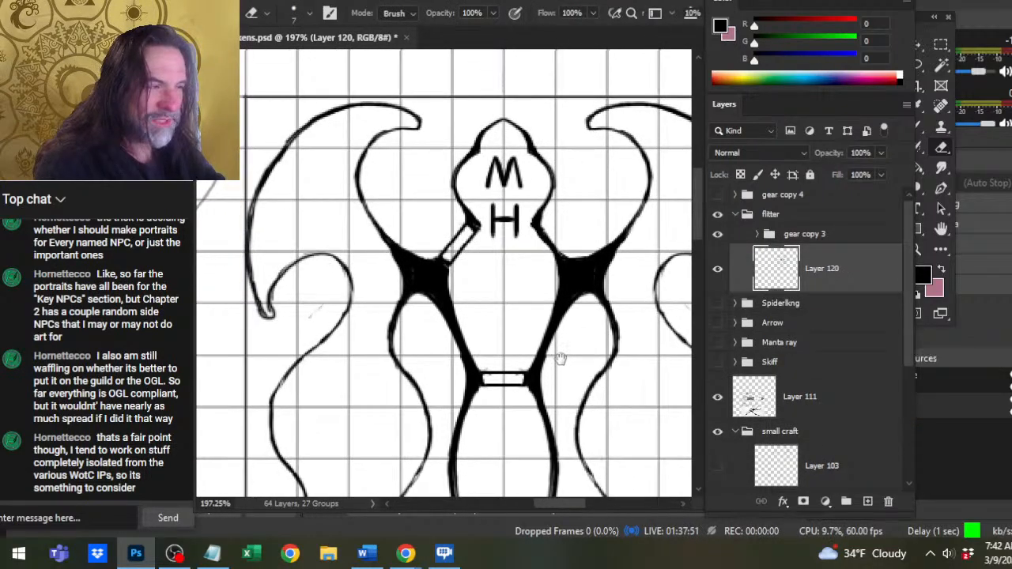
pyautogui.press('b')
pyautogui.moveTo(439, 239); pyautogui.dragTo(411, 217)
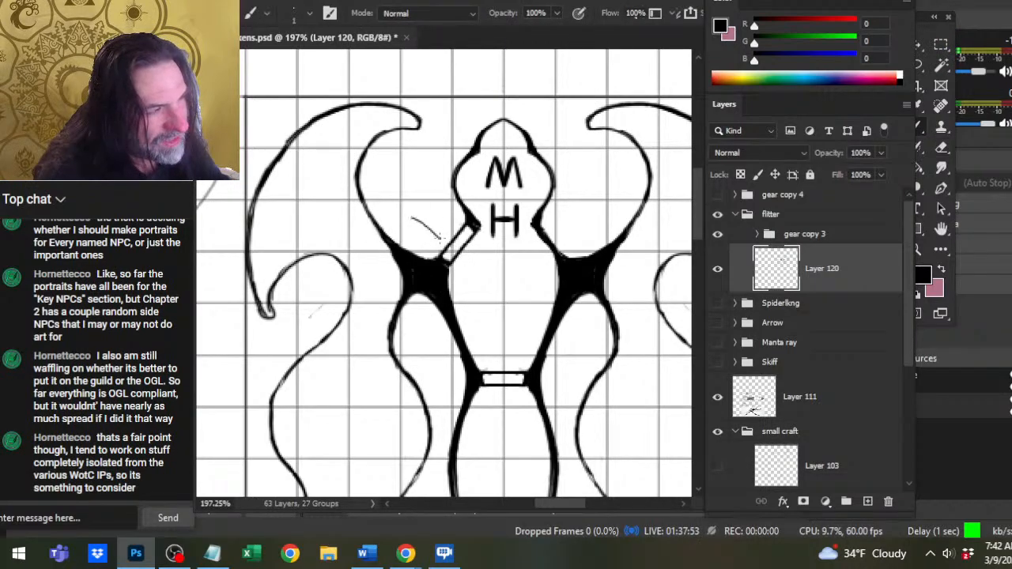
pyautogui.moveTo(506, 78)
pyautogui.mouseDown()
pyautogui.moveTo(406, 178)
pyautogui.moveTo(423, 216)
pyautogui.moveTo(440, 214)
pyautogui.moveTo(440, 199)
pyautogui.mouseUp()
pyautogui.hotkey('ctrl', 'z')
pyautogui.hotkey('ctrl', 'z')
pyautogui.hotkey('ctrl', 'z')
pyautogui.hotkey('ctrl', 'z')
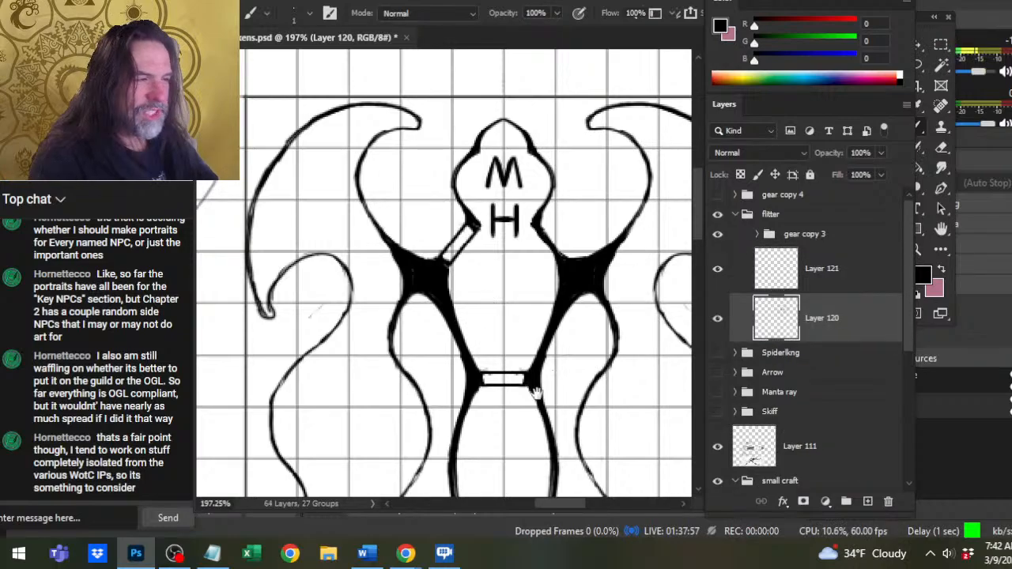
# Merge Layer 121 with the door bars down into Layer 120.
pyautogui.moveTo(539, 402); pyautogui.dragTo(561, 197)
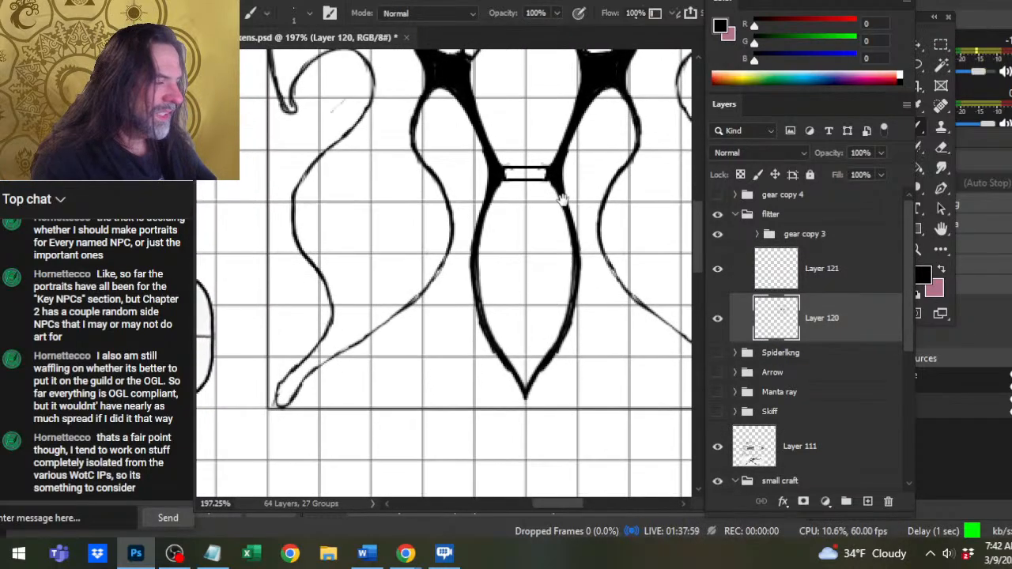
pyautogui.rightClick(859, 283)
pyautogui.click(759, 431)
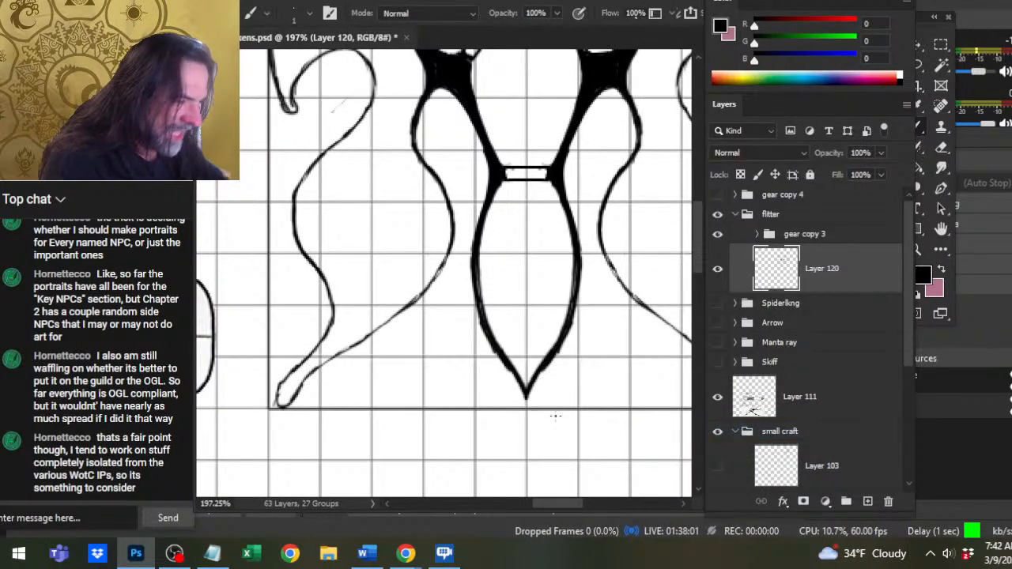
# Erase a small gap in each side of the tail hull outline and draw a small circle in each gap.
pyautogui.press('e')
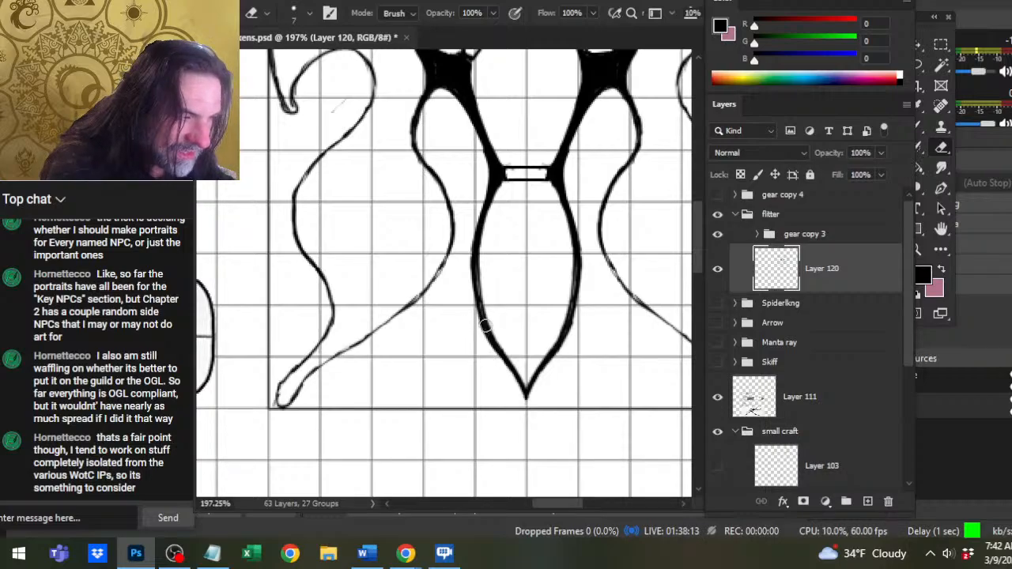
pyautogui.click(484, 324)
pyautogui.keyDown('shift'); pyautogui.click(580, 325); pyautogui.keyUp('shift')
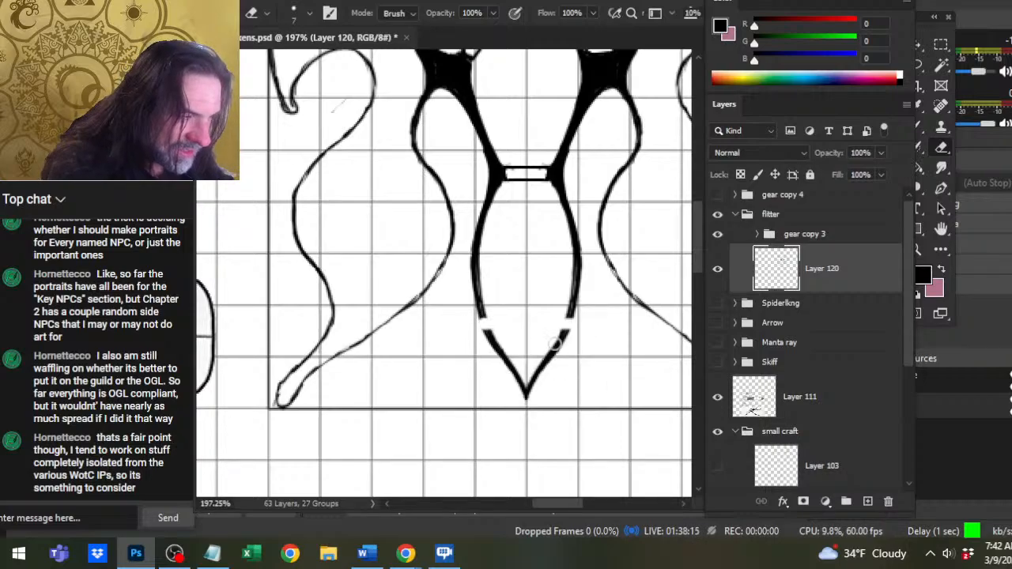
pyautogui.press('b')
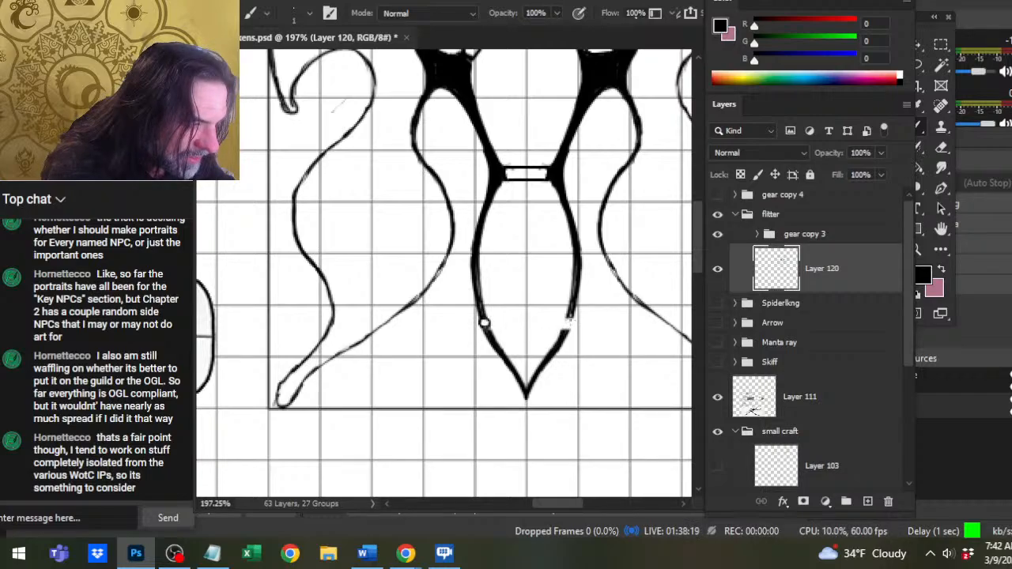
pyautogui.click(567, 324)
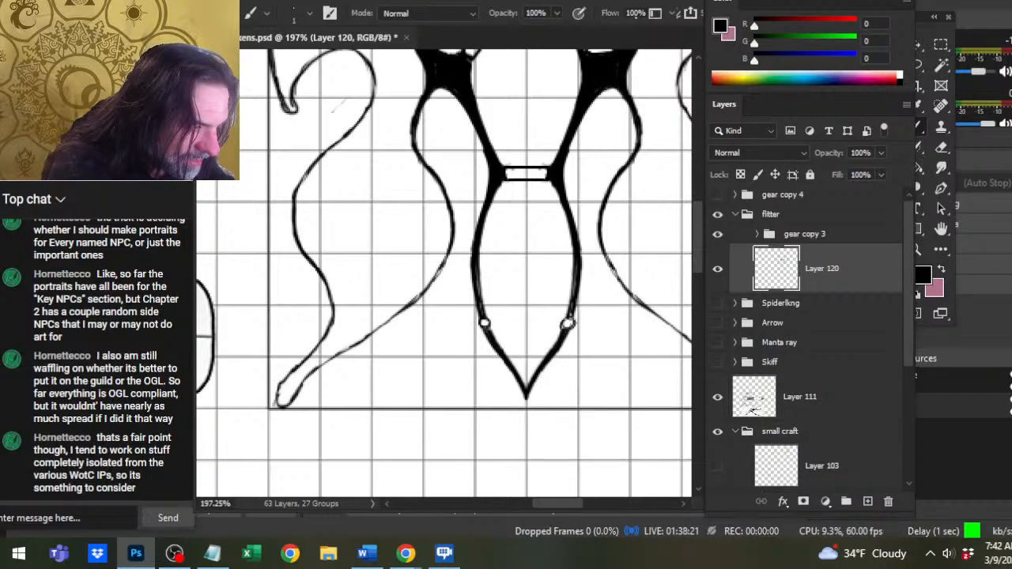
# Erase a thin vertical slit at the hull's pointed tail tip with a size 1 eraser, touch up its edges, and undo any stray stroke.
pyautogui.press('e')
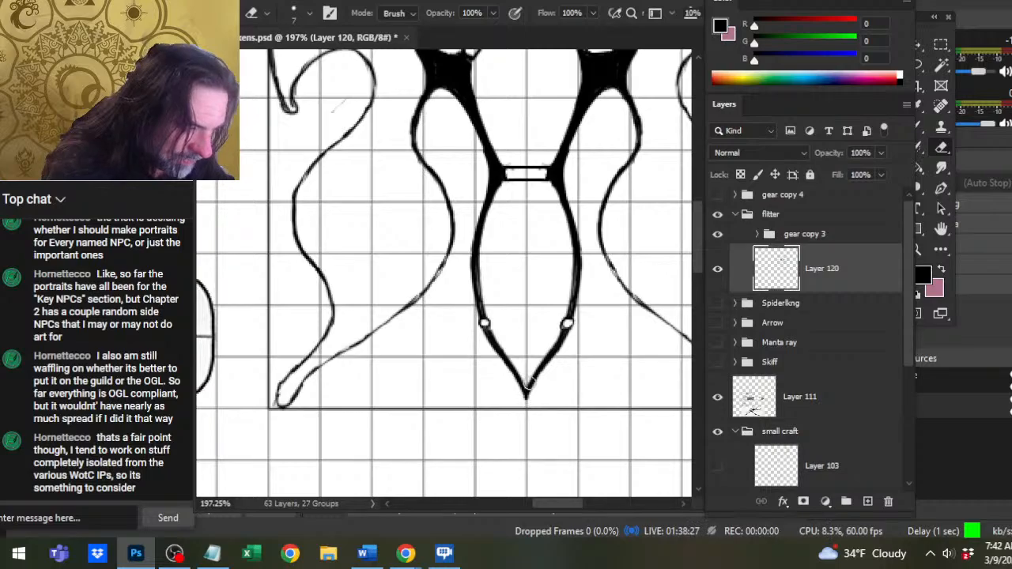
pyautogui.press('[')
pyautogui.press('[')
pyautogui.press('[')
pyautogui.press('[')
pyautogui.press('[')
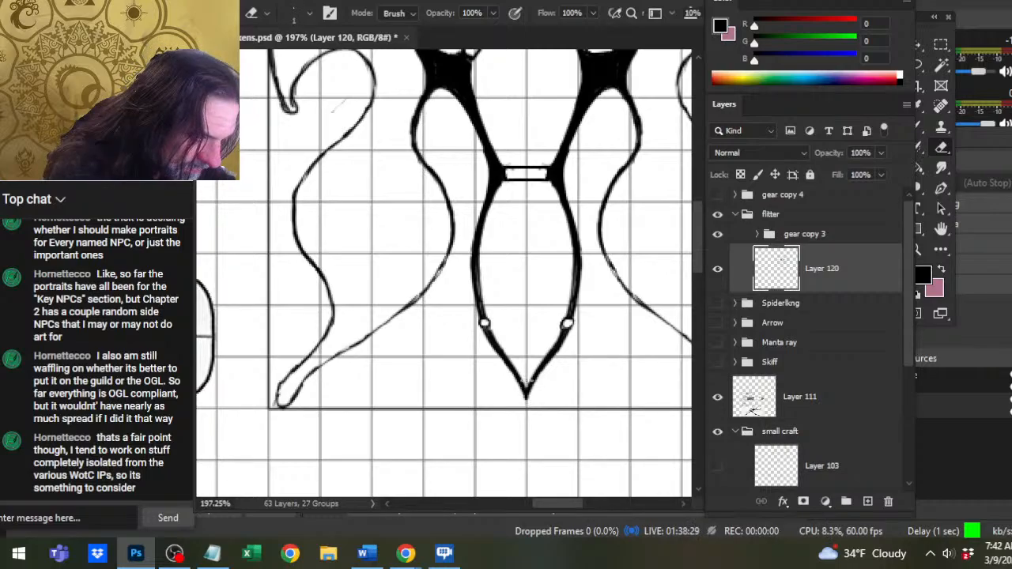
pyautogui.moveTo(526, 372)
pyautogui.mouseDown()
pyautogui.moveTo(527, 398)
pyautogui.moveTo(527, 373)
pyautogui.moveTo(527, 388)
pyautogui.mouseUp()
pyautogui.press('b')
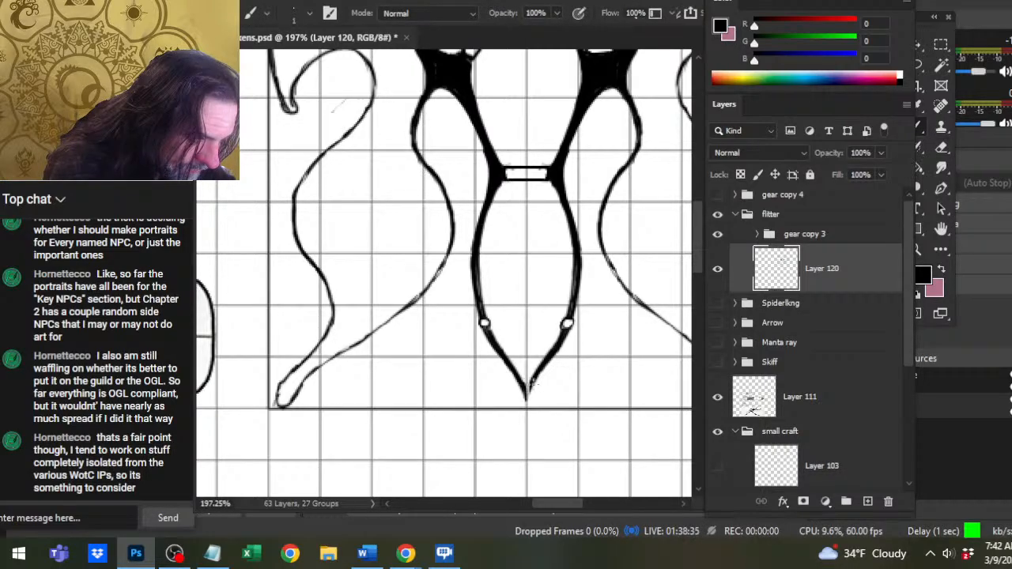
pyautogui.press('e')
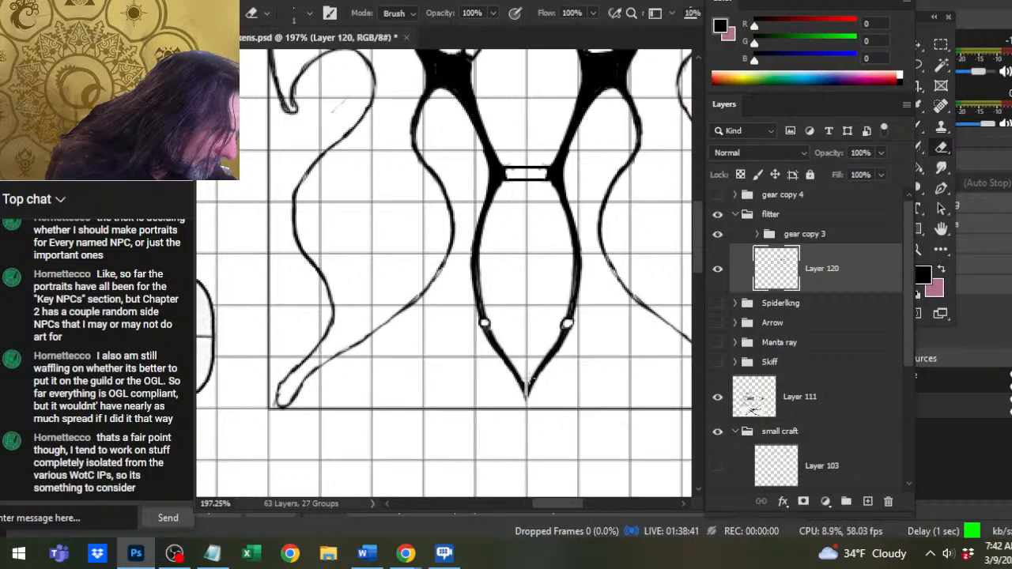
pyautogui.press('b')
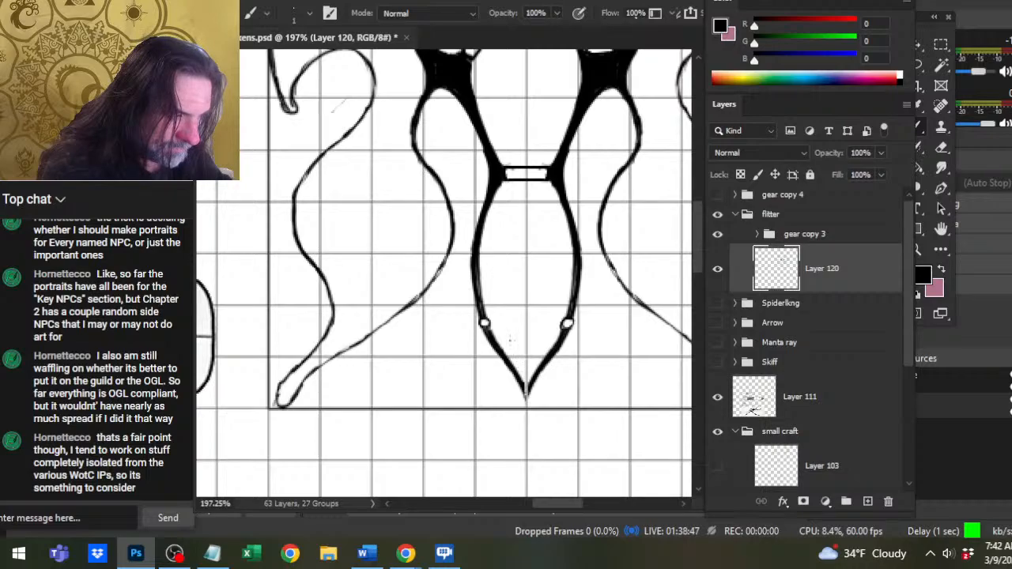
pyautogui.moveTo(506, 391); pyautogui.dragTo(409, 368)
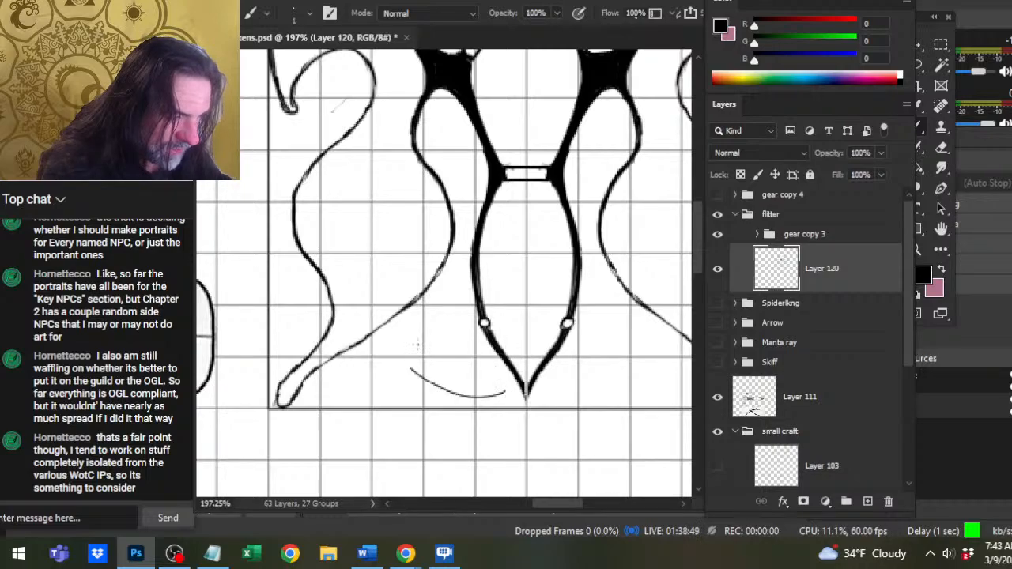
pyautogui.hotkey('ctrl', 'z')
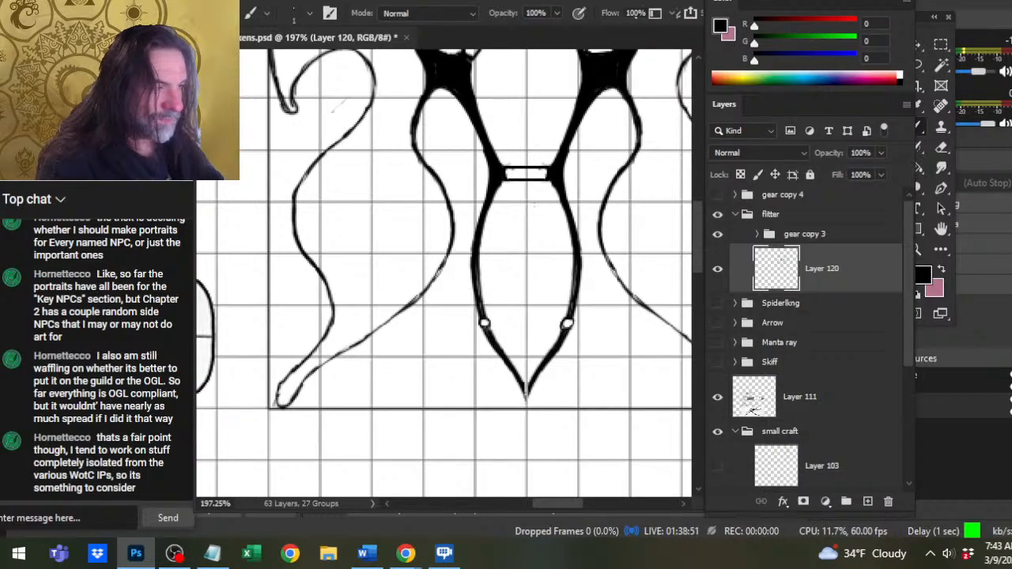
# Draw a circle over the hull edge between the right neck notch and wing joint, and erase the hull line inside it.
pyautogui.moveTo(566, 193); pyautogui.dragTo(542, 302)
pyautogui.press('z')
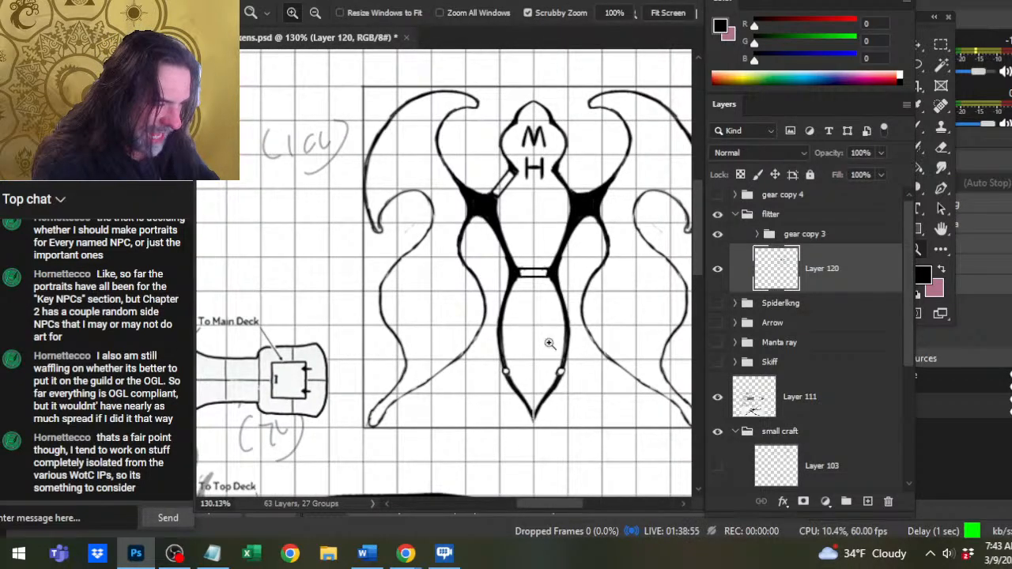
pyautogui.click(551, 199)
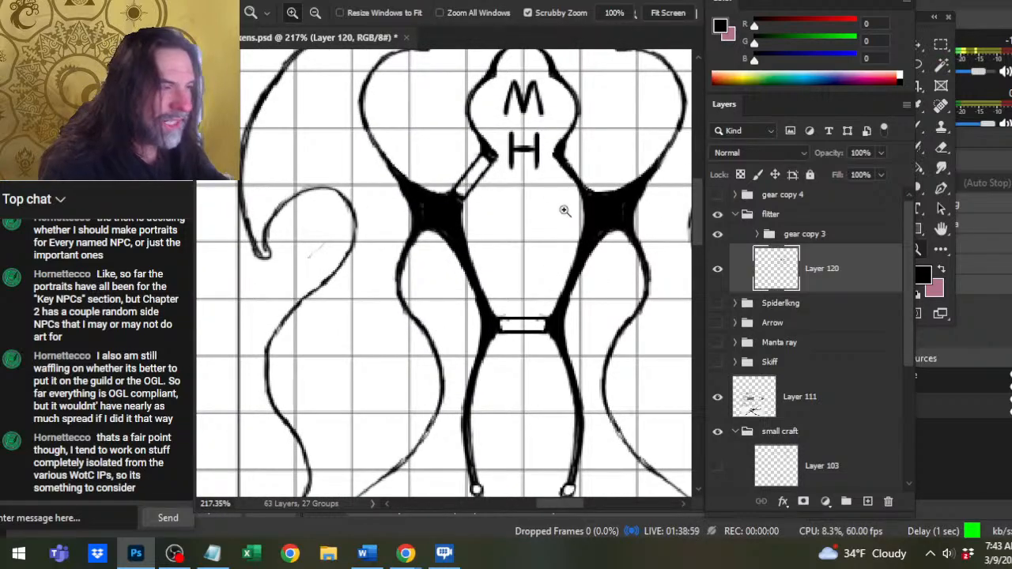
pyautogui.press('b')
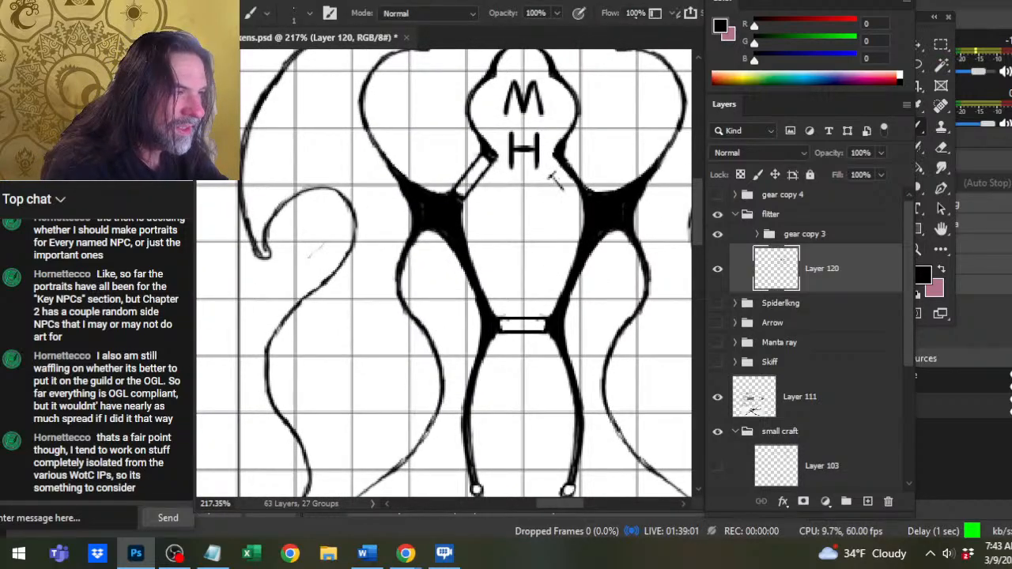
pyautogui.moveTo(562, 188)
pyautogui.mouseDown()
pyautogui.moveTo(537, 182)
pyautogui.moveTo(544, 207)
pyautogui.moveTo(569, 215)
pyautogui.moveTo(553, 220)
pyautogui.moveTo(581, 197)
pyautogui.moveTo(552, 177)
pyautogui.moveTo(568, 210)
pyautogui.mouseUp()
pyautogui.press('e')
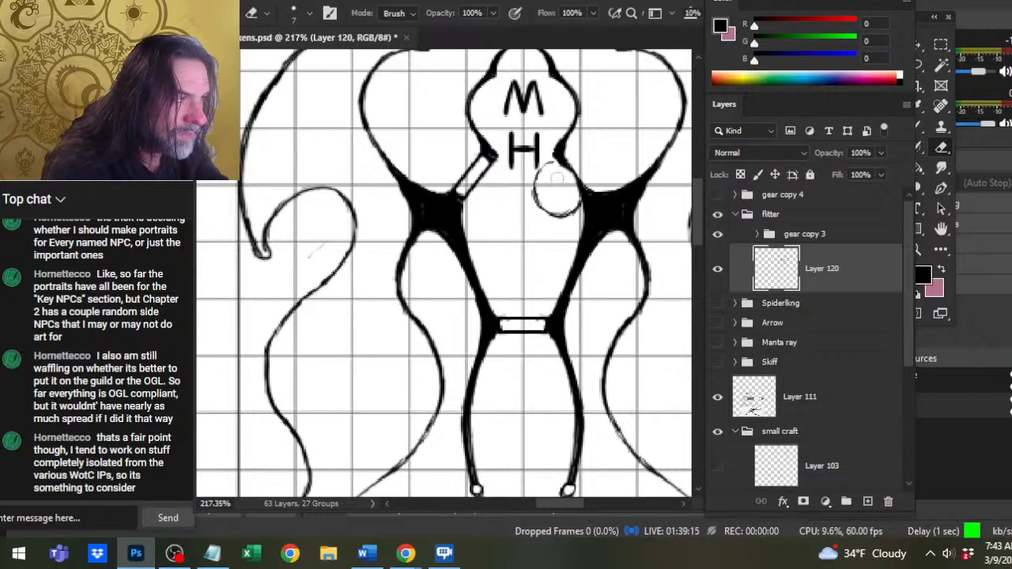
pyautogui.press('b')
pyautogui.moveTo(555, 158); pyautogui.dragTo(571, 165)
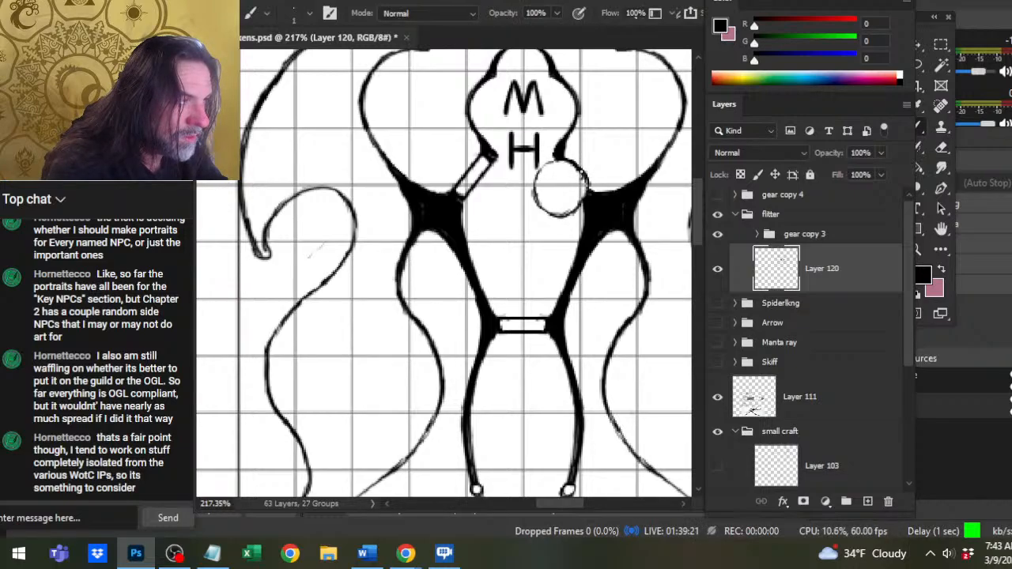
# Touch up the outline of the circle beside the right wing joint and its join to the neck notch using the brush and eraser.
pyautogui.press('e')
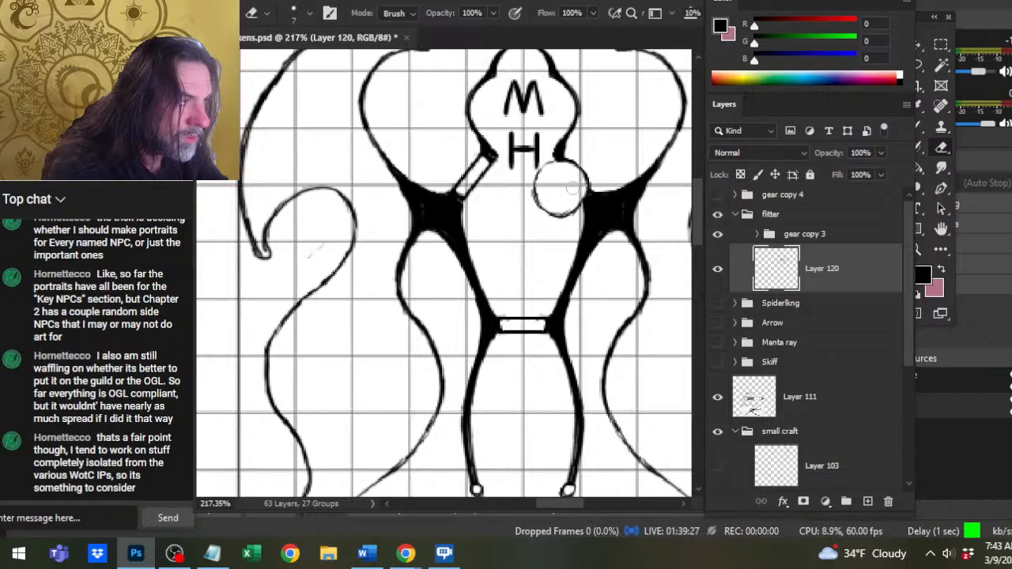
pyautogui.press('b')
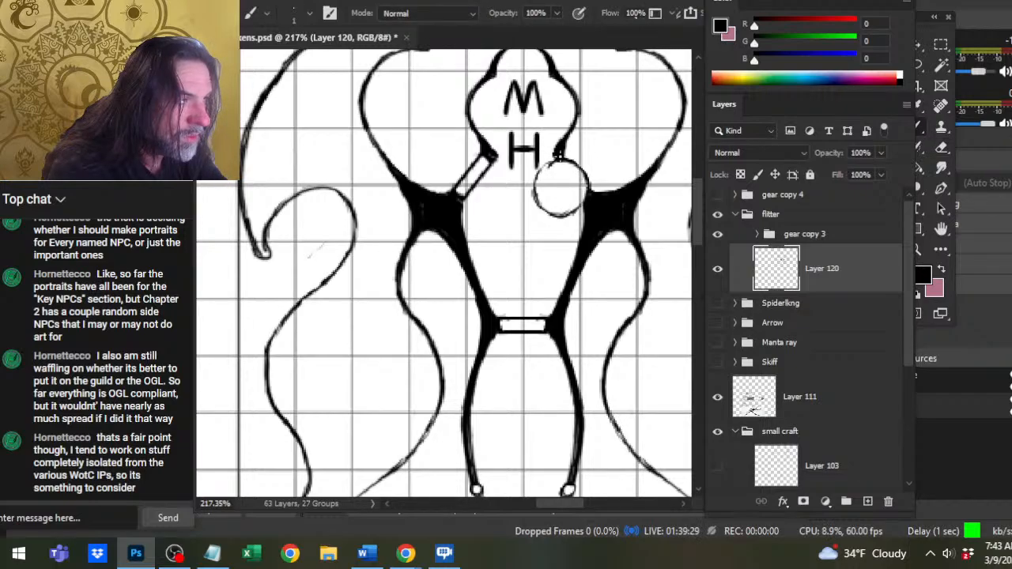
pyautogui.press('e')
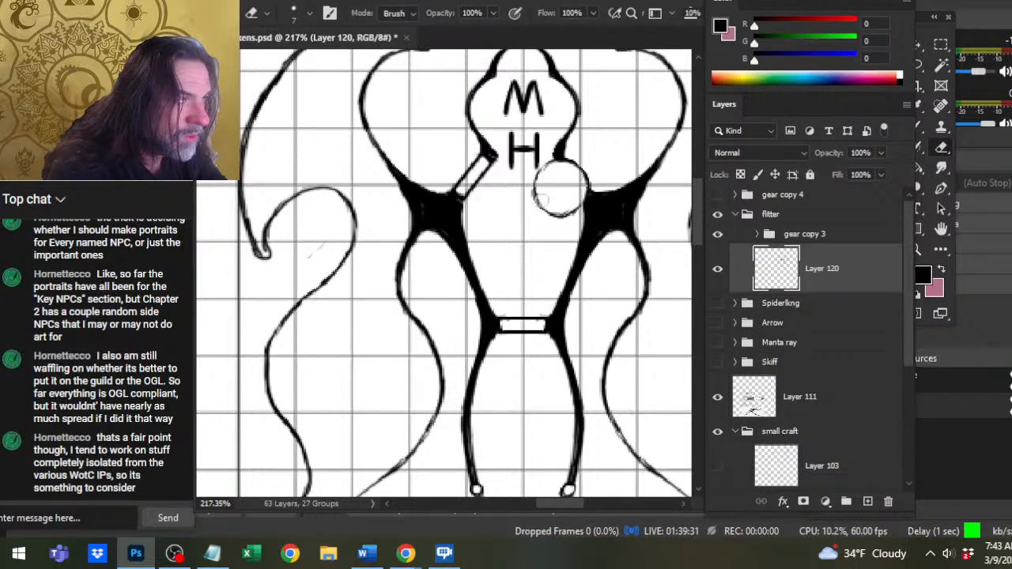
pyautogui.click(558, 190)
# Draw a tilted I-shaped symbol inside the circle beside the right wing joint and trim its strokes with the eraser.
pyautogui.press('b')
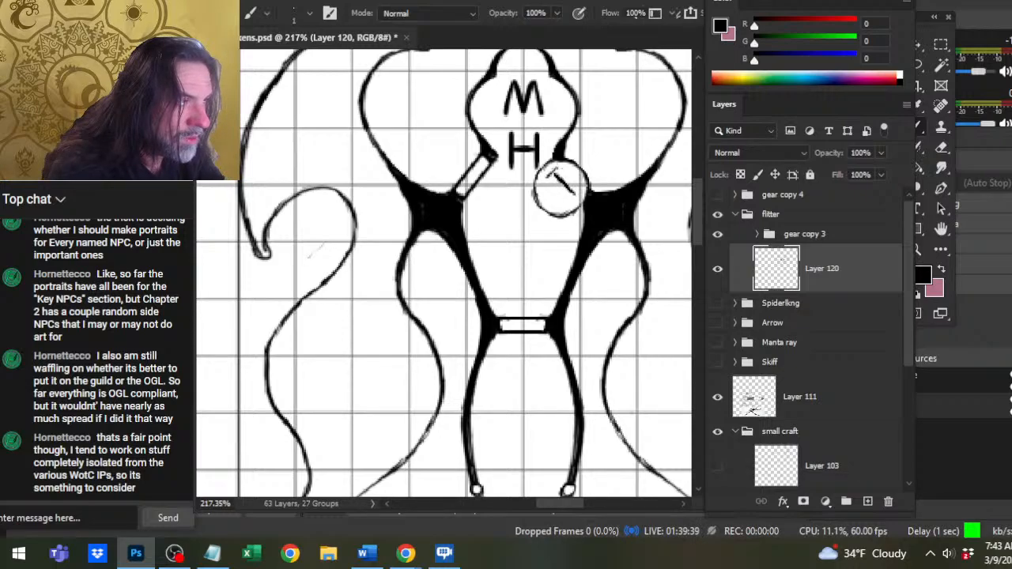
pyautogui.moveTo(557, 169); pyautogui.dragTo(577, 197)
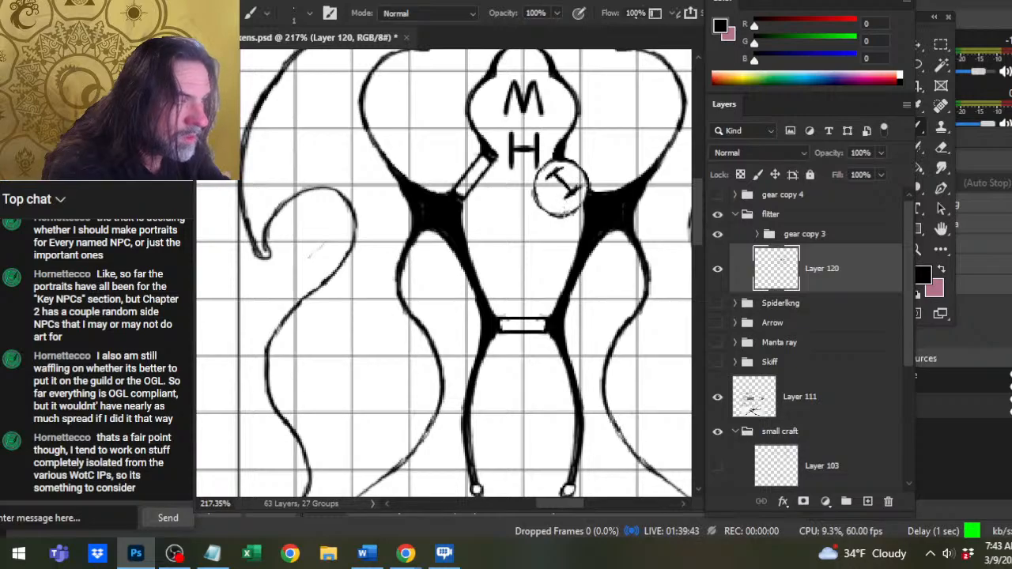
pyautogui.press('e')
pyautogui.moveTo(553, 173)
pyautogui.mouseDown()
pyautogui.moveTo(570, 191)
pyautogui.moveTo(564, 196)
pyautogui.moveTo(547, 179)
pyautogui.moveTo(561, 170)
pyautogui.moveTo(579, 187)
pyautogui.mouseUp()
pyautogui.press('b')
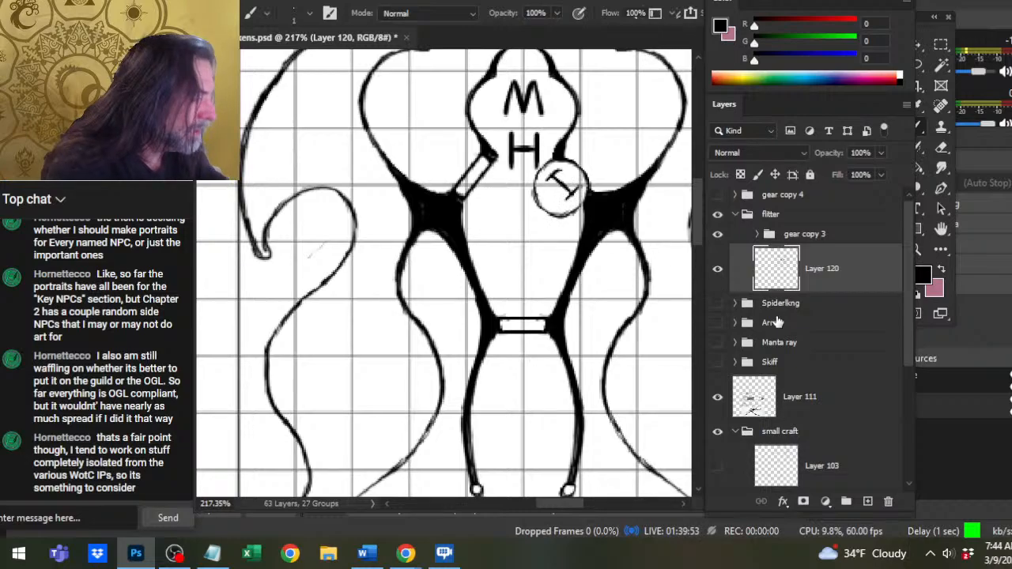
# Move the gear copy 3 group upward so the H sits in the middle of the head and the M overlaps the nose tip.
pyautogui.click(814, 237)
pyautogui.press('v')
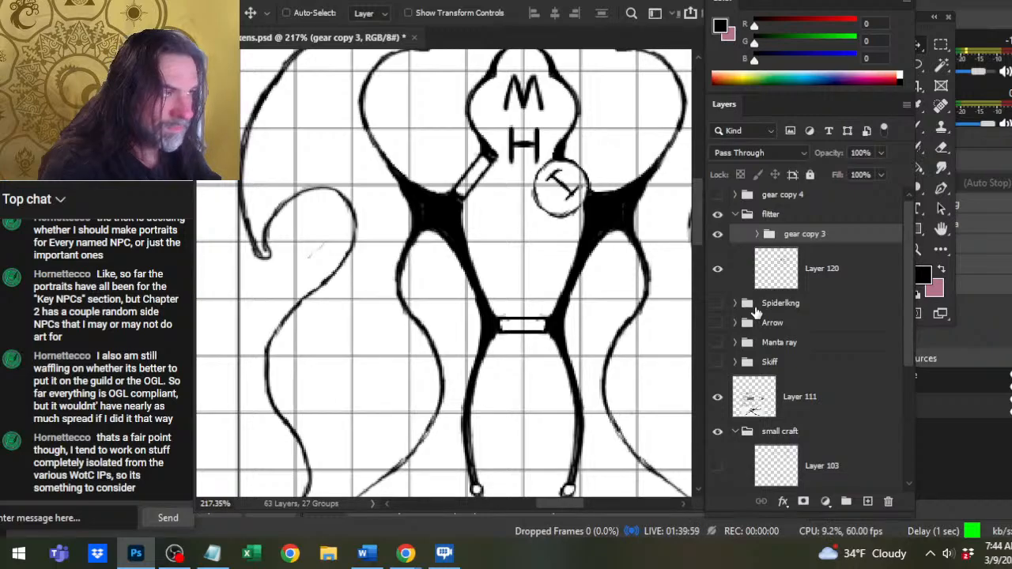
pyautogui.scroll(2, 622, 358)
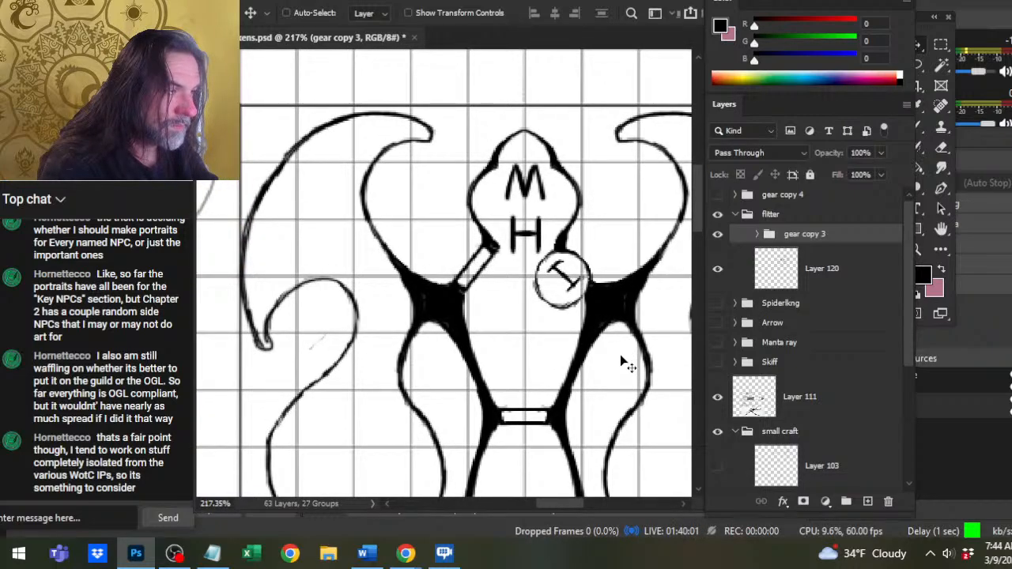
pyautogui.press('Up')
pyautogui.press('Up')
pyautogui.press('Up')
pyautogui.press('Up')
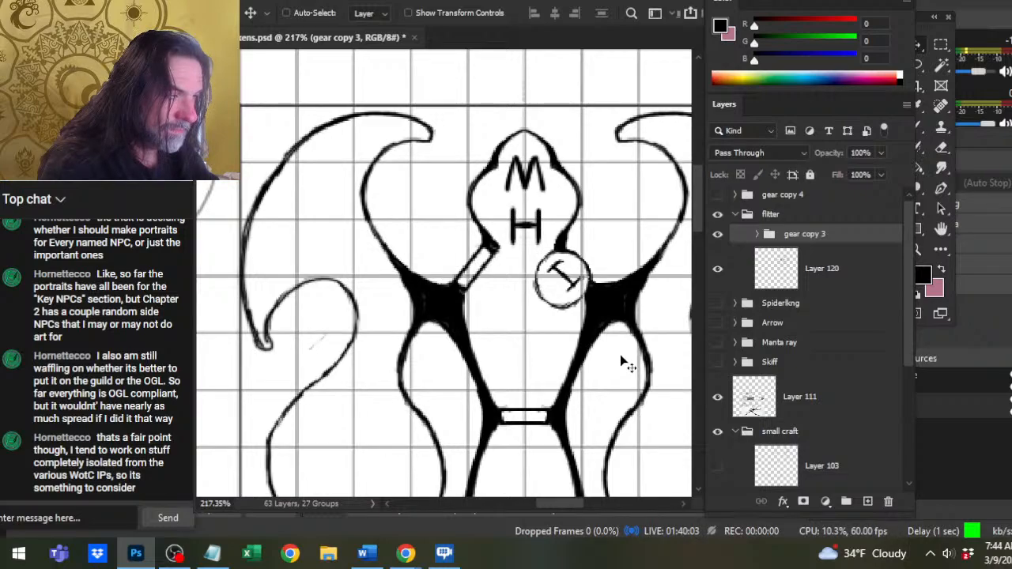
pyautogui.press('Up')
pyautogui.press('Up')
pyautogui.press('Up')
pyautogui.press('Up')
pyautogui.press('Up')
pyautogui.press('Up')
pyautogui.press('Up')
pyautogui.press('Up')
pyautogui.press('Up')
pyautogui.press('Up')
pyautogui.press('Up')
pyautogui.press('Up')
pyautogui.press('Up')
pyautogui.press('Up')
pyautogui.press('Up')
pyautogui.press('Up')
pyautogui.press('Up')
pyautogui.press('Up')
pyautogui.press('Up')
pyautogui.press('Up')
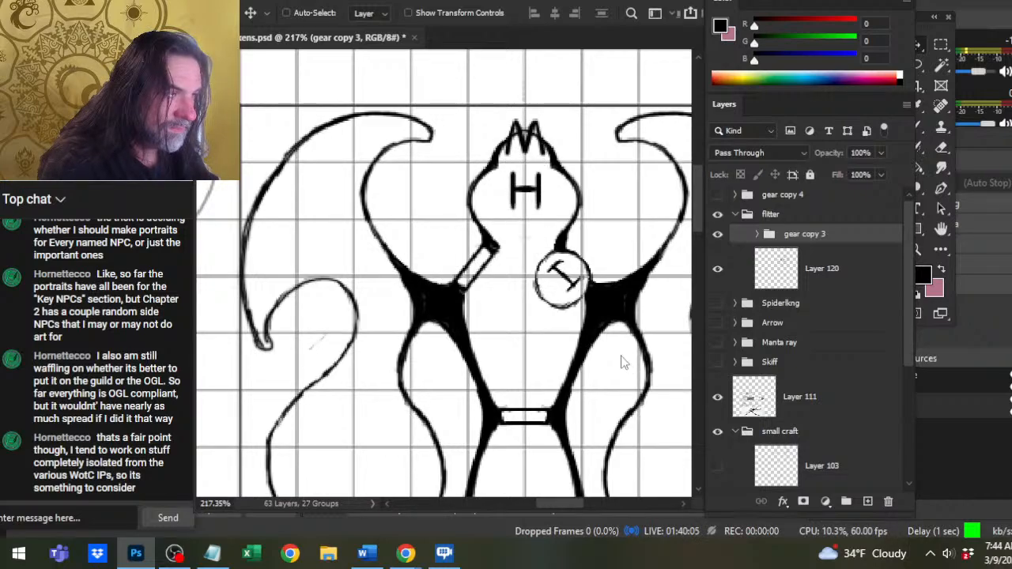
pyautogui.press('Up')
pyautogui.press('Down')
pyautogui.press('Down')
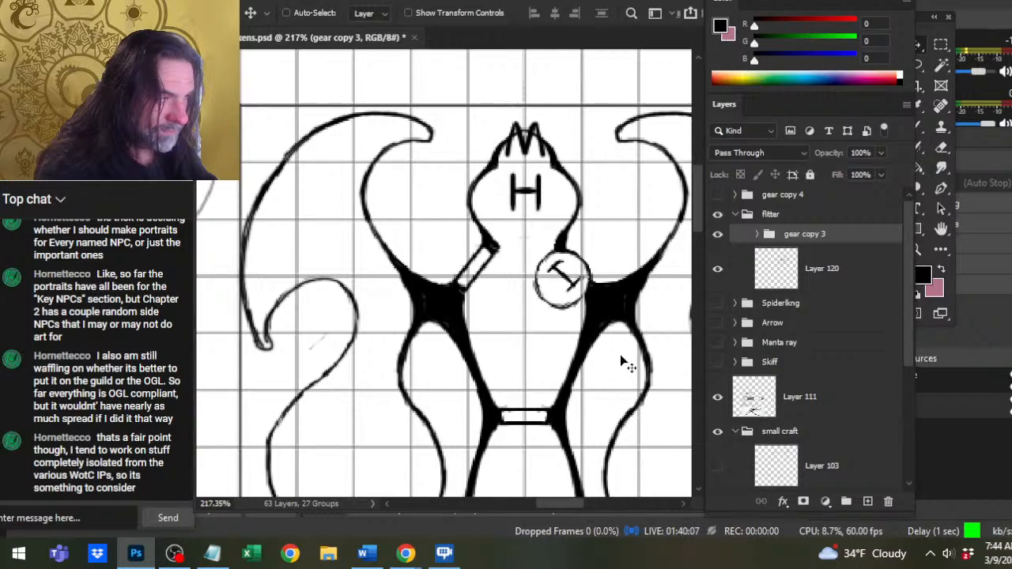
pyautogui.press('Down')
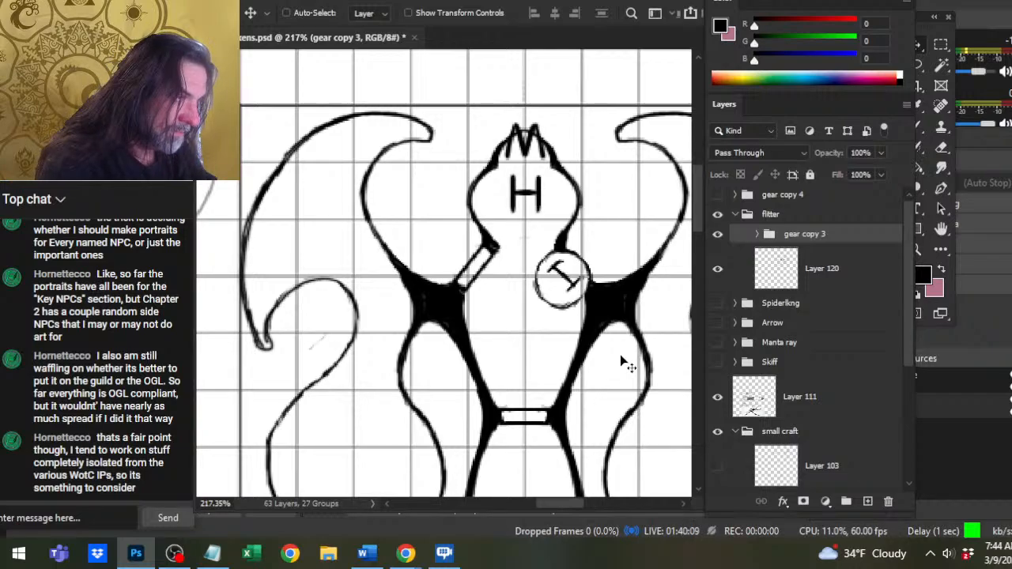
# On Layer 120, lasso the hull's nose tip and stretch it upward with Free Transform so it encloses the M.
pyautogui.click(852, 465)
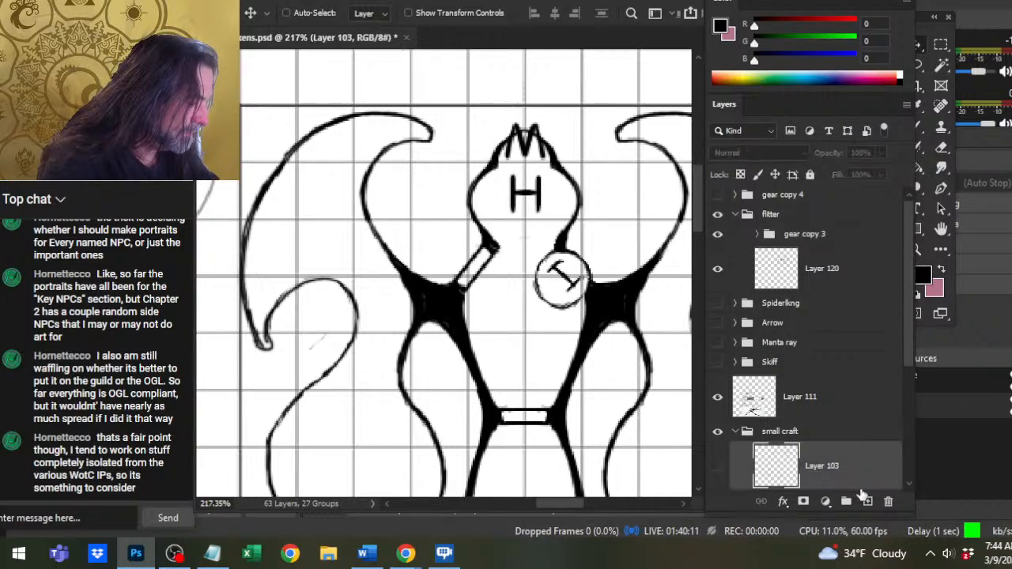
pyautogui.click(790, 281)
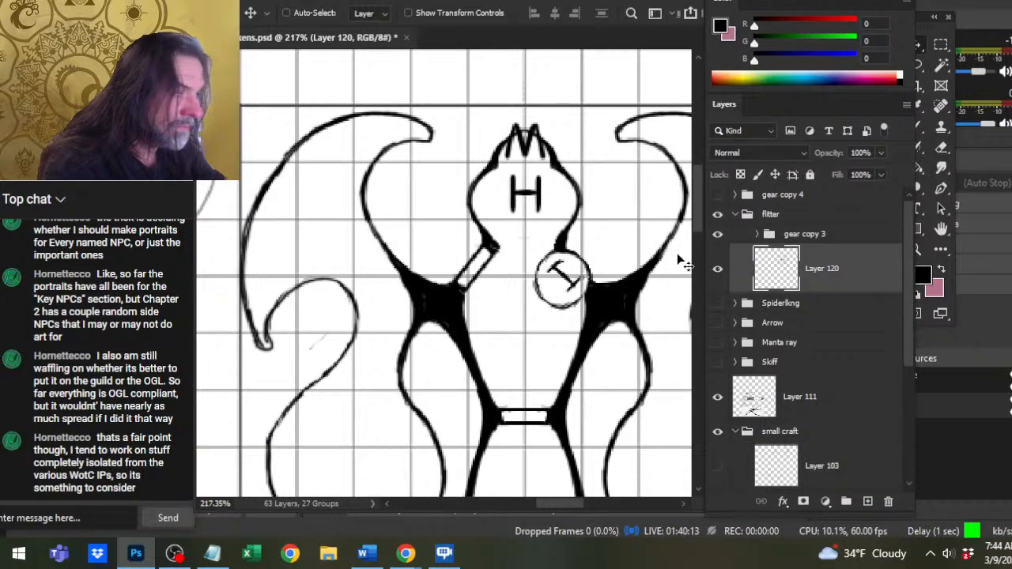
pyautogui.moveTo(531, 168)
pyautogui.mouseDown()
pyautogui.moveTo(551, 232)
pyautogui.moveTo(489, 220)
pyautogui.mouseUp()
pyautogui.press('l')
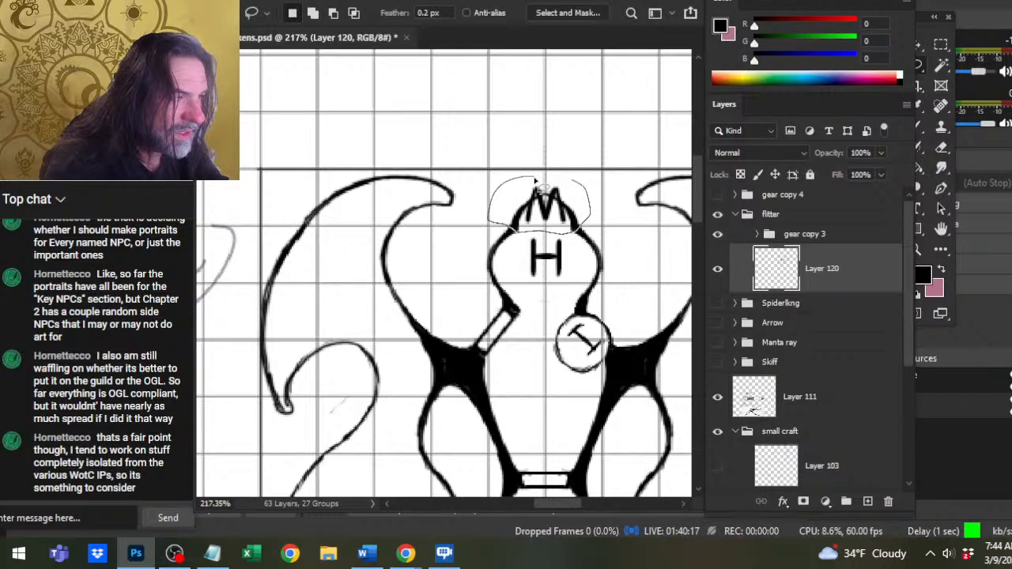
pyautogui.rightClick(542, 126)
pyautogui.click(618, 277)
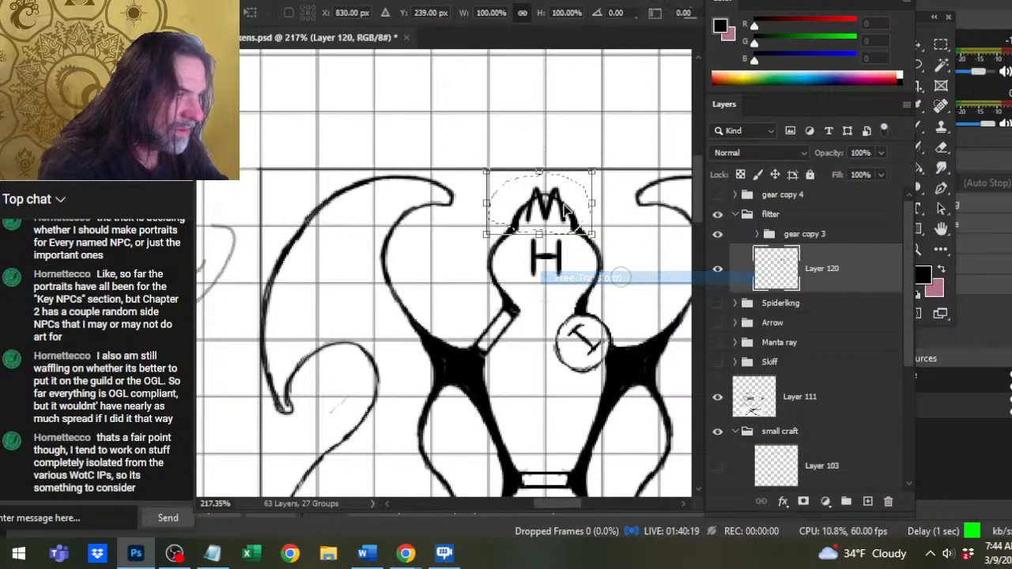
pyautogui.moveTo(538, 171); pyautogui.dragTo(541, 135)
pyautogui.press('Return')
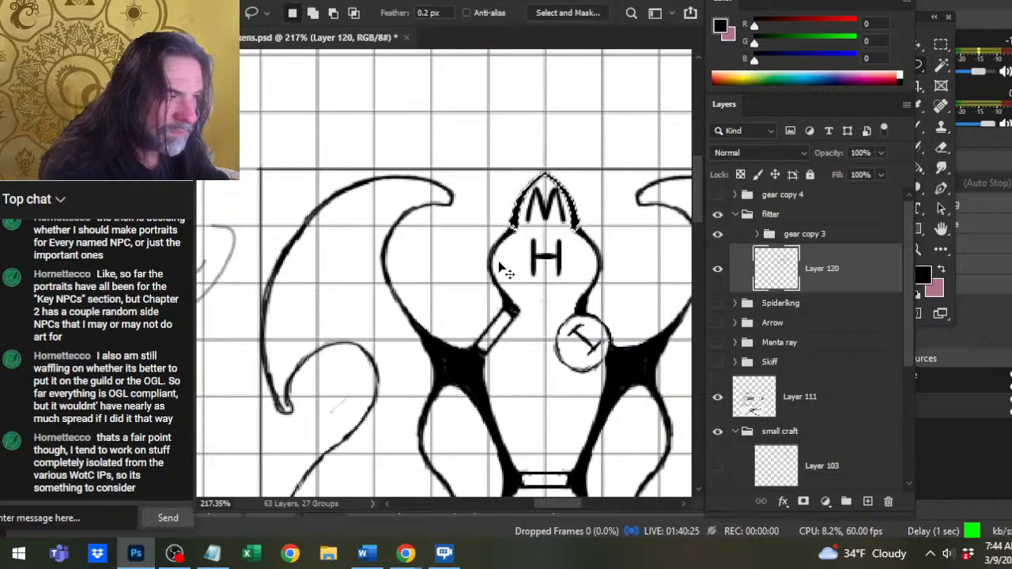
# Cut the stretched nose outline, erase its faint remnants with a size 15 eraser, and place the outline back on a new layer.
pyautogui.hotkey('ctrl', 'd')
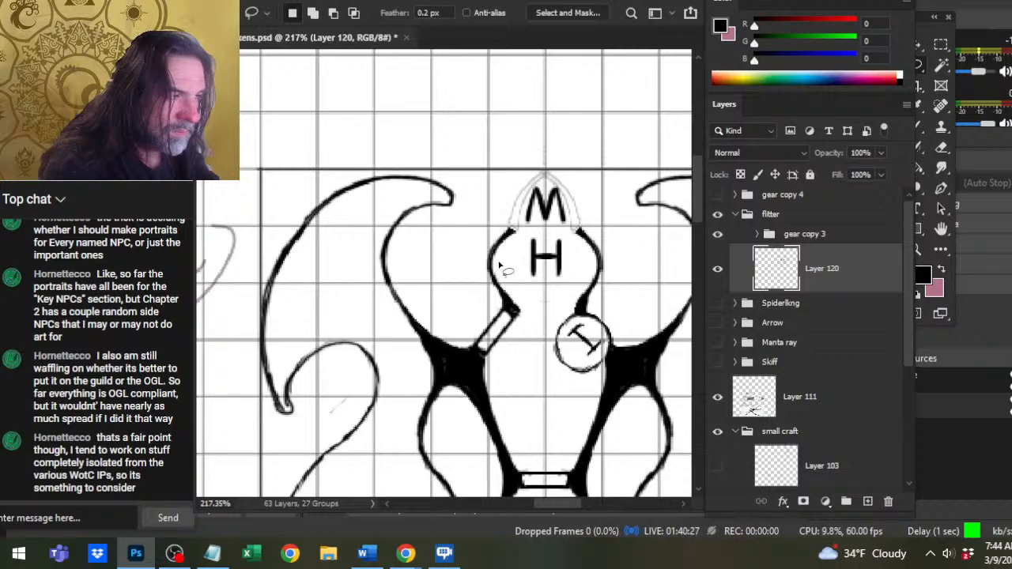
pyautogui.press('e')
pyautogui.moveTo(553, 170); pyautogui.dragTo(528, 189)
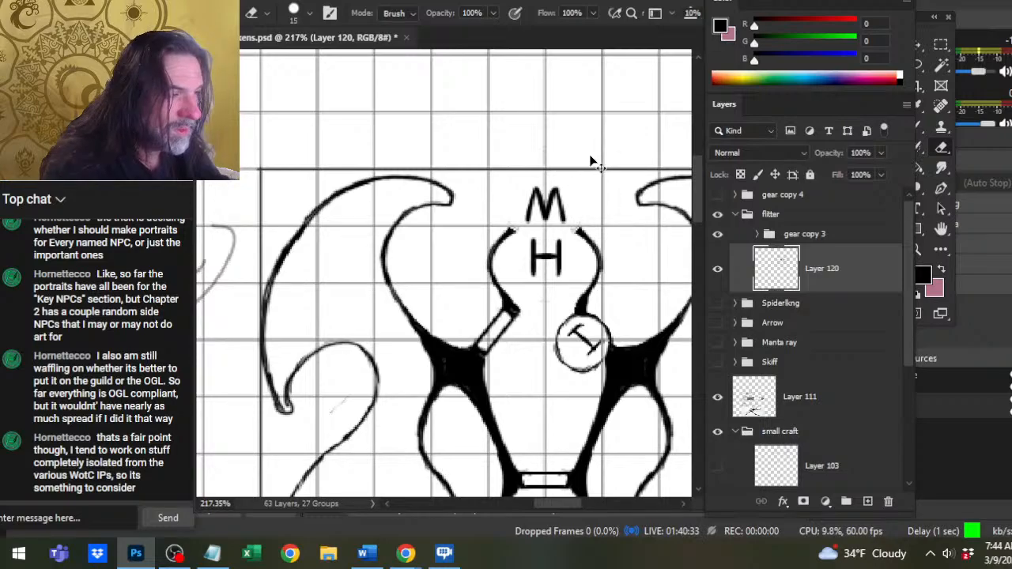
pyautogui.hotkey('ctrl', 'shift', 'alt', 'n')
pyautogui.press('v')
pyautogui.moveTo(573, 334)
pyautogui.mouseDown()
pyautogui.moveTo(630, 271)
pyautogui.moveTo(674, 258)
pyautogui.mouseUp()
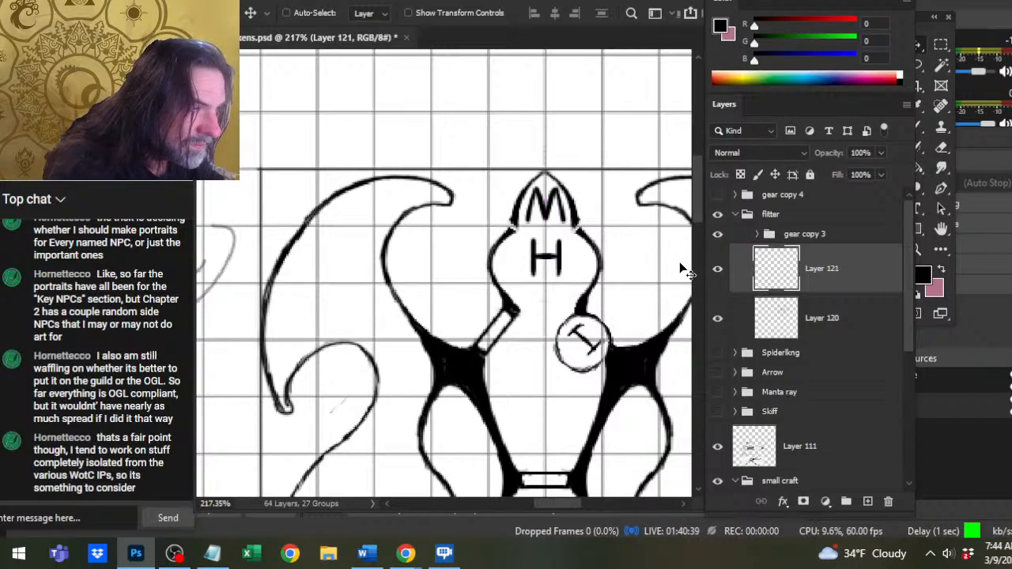
# Blend the ends of the nose outline into the head with the eraser and brush, and merge Layer 121 down into Layer 120.
pyautogui.press('e')
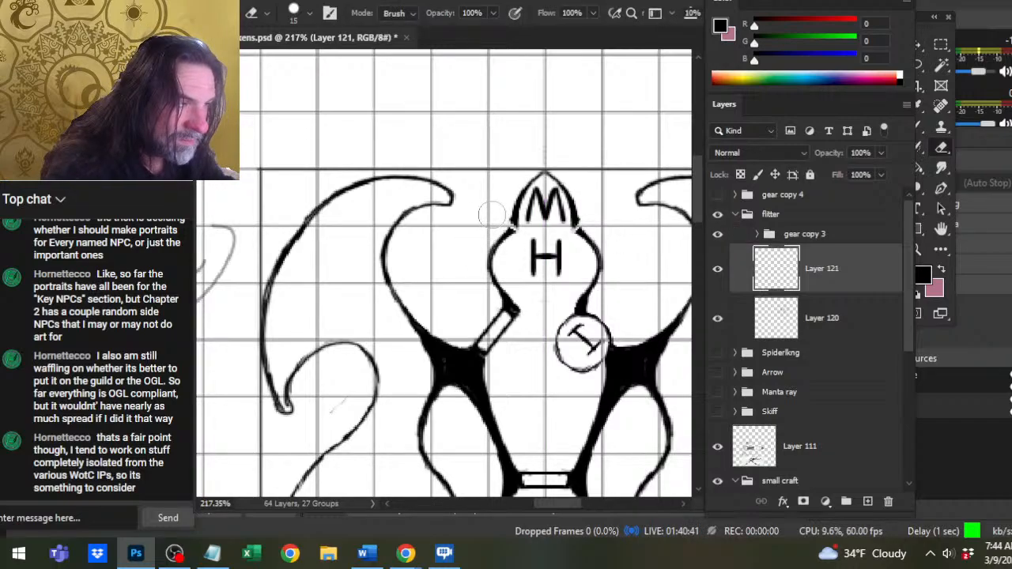
pyautogui.press('b')
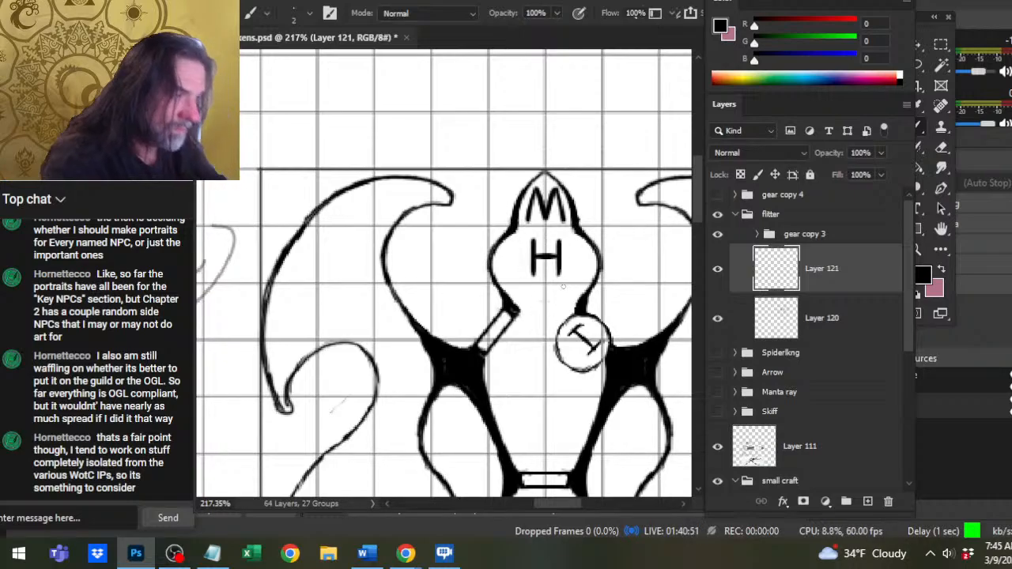
pyautogui.moveTo(562, 270); pyautogui.dragTo(519, 279)
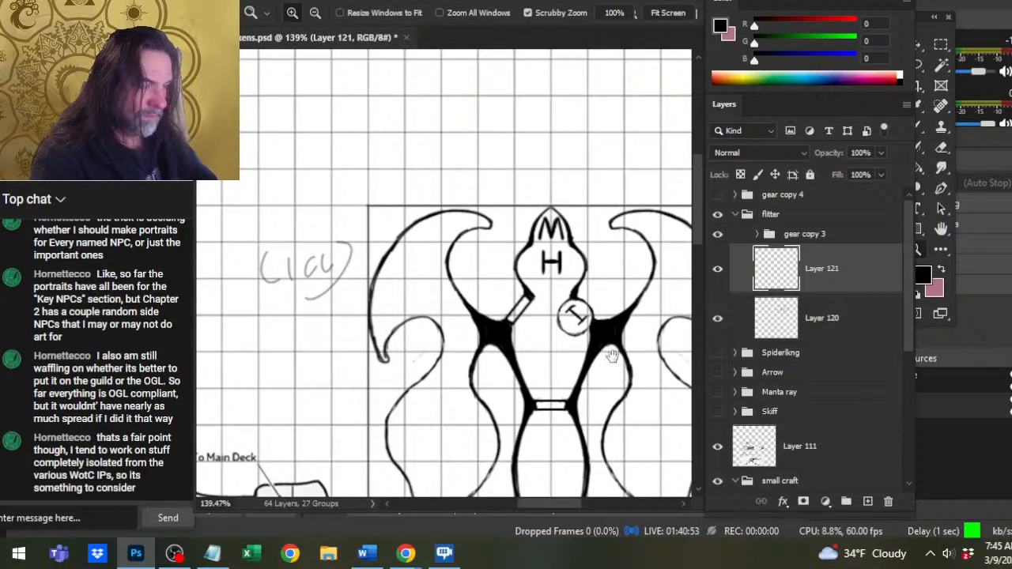
pyautogui.moveTo(607, 354); pyautogui.dragTo(558, 277)
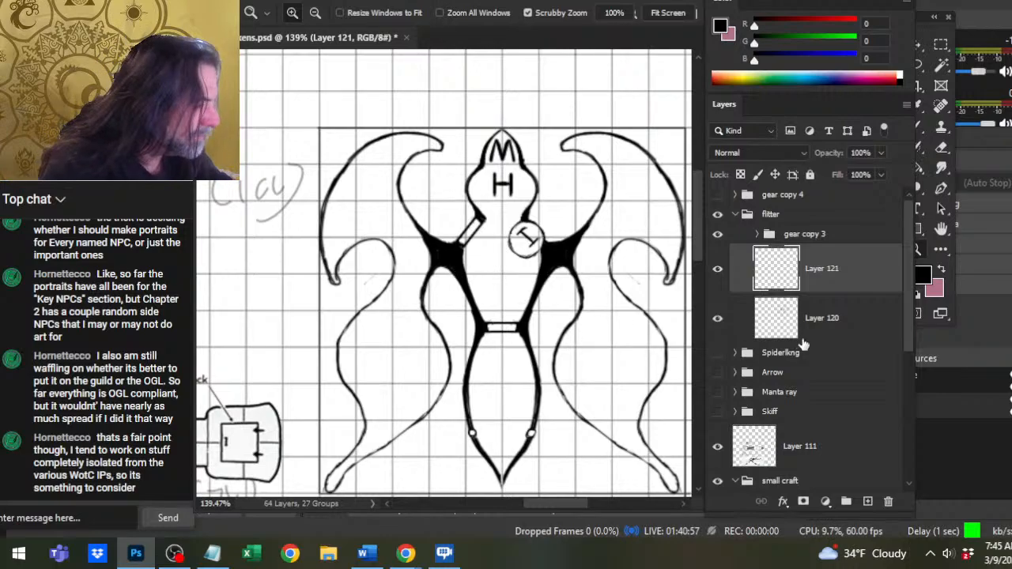
pyautogui.rightClick(828, 286)
pyautogui.click(870, 419)
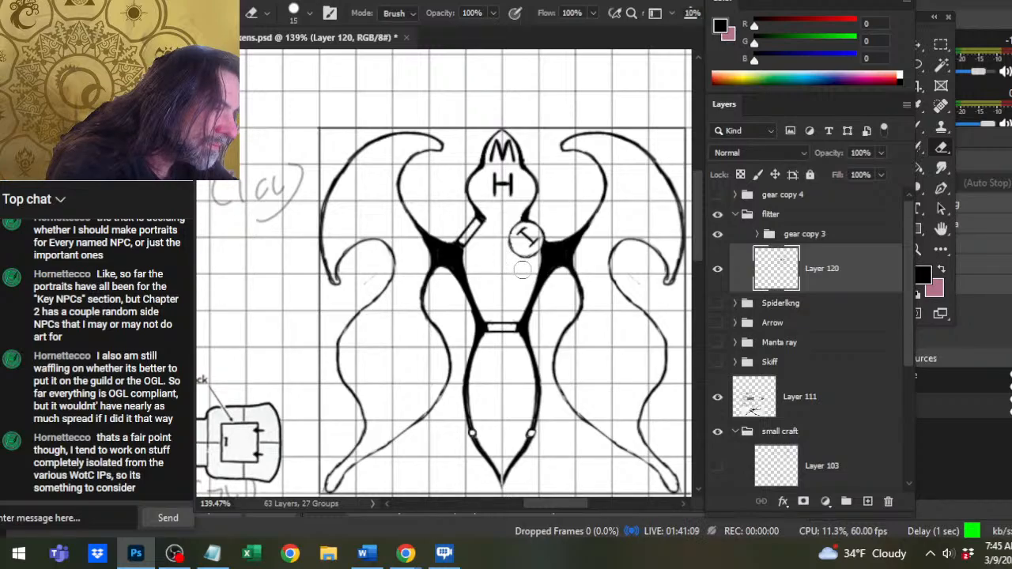
# Refine the I-shaped symbol and the lower edge of its circle on Layer 120 with a fine brush and a small eraser.
pyautogui.press('[')
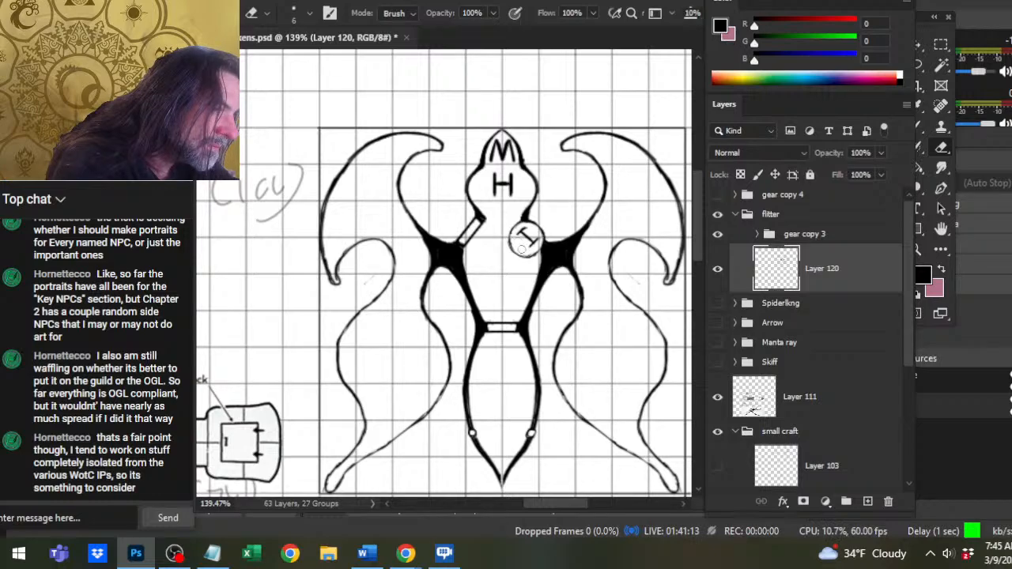
pyautogui.press('b')
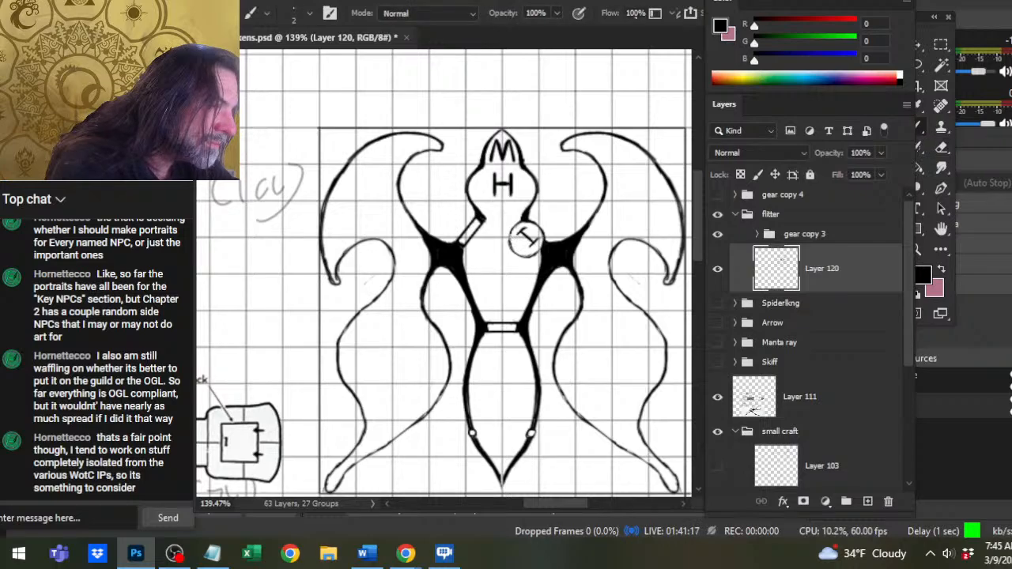
pyautogui.press('e')
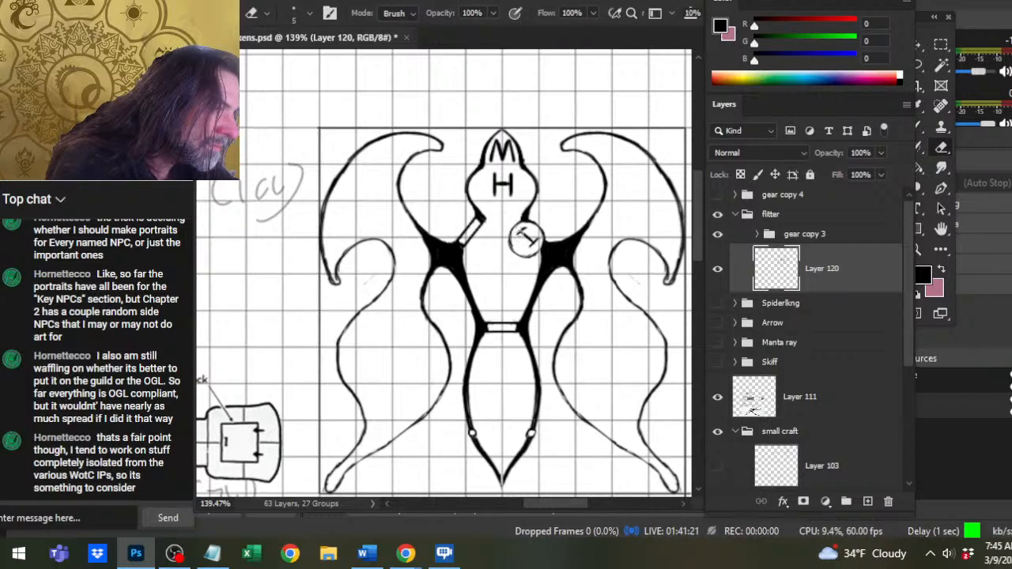
pyautogui.press('b')
pyautogui.press('e')
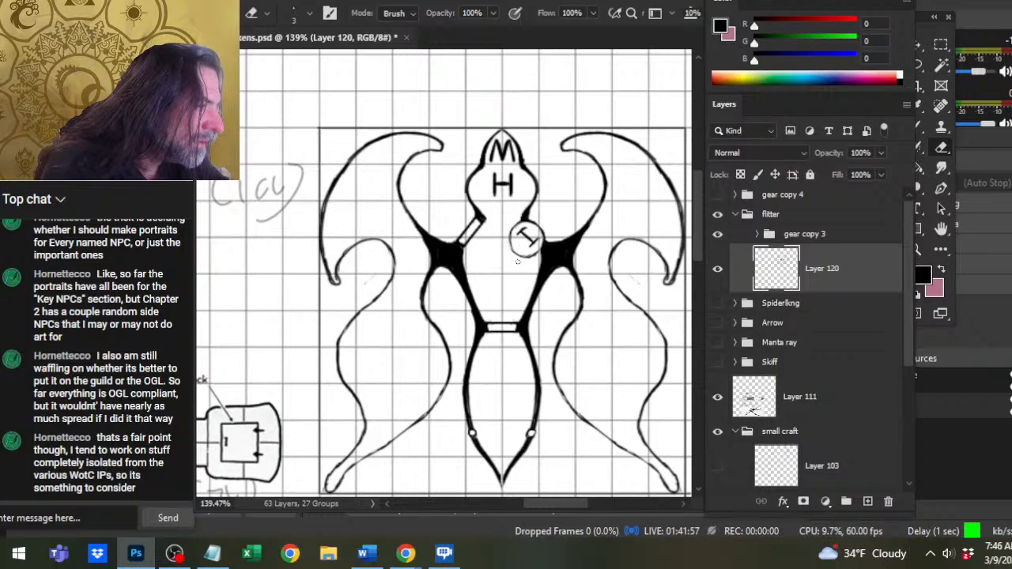
pyautogui.moveTo(523, 261)
pyautogui.mouseDown()
pyautogui.moveTo(516, 257)
pyautogui.moveTo(536, 257)
pyautogui.mouseUp()
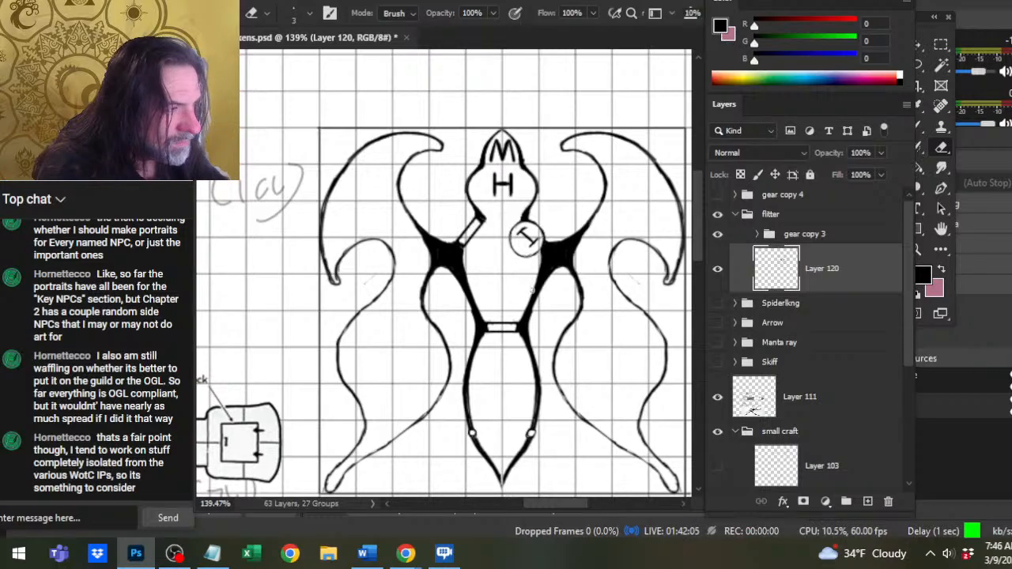
# Examine the whole flitter plan in overview beside the neighbouring deck plans and close up around the hull.
pyautogui.press('z')
pyautogui.moveTo(565, 249); pyautogui.dragTo(498, 294)
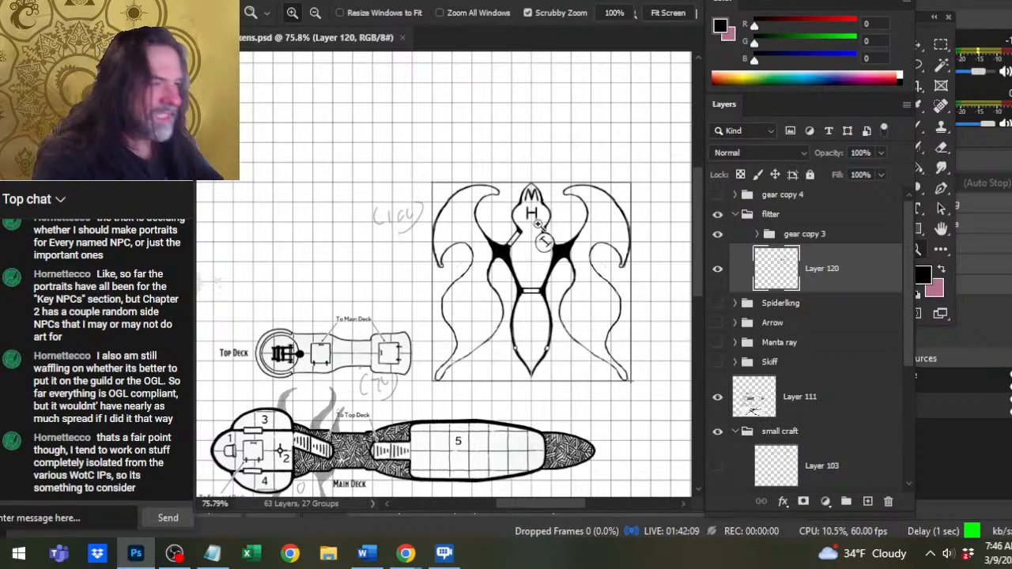
pyautogui.moveTo(537, 224); pyautogui.dragTo(596, 228)
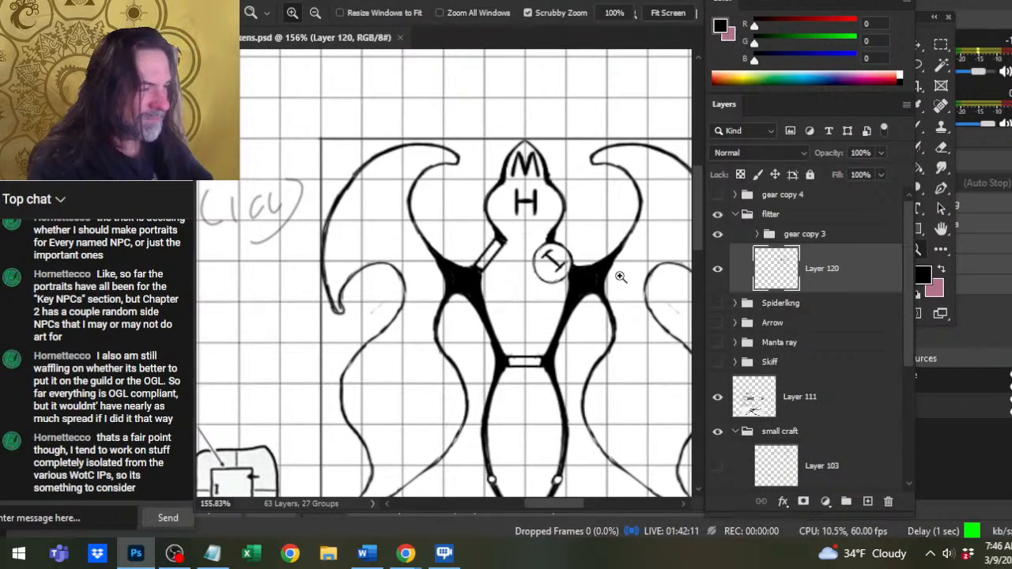
pyautogui.moveTo(618, 275); pyautogui.dragTo(565, 294)
pyautogui.moveTo(598, 325); pyautogui.dragTo(515, 266)
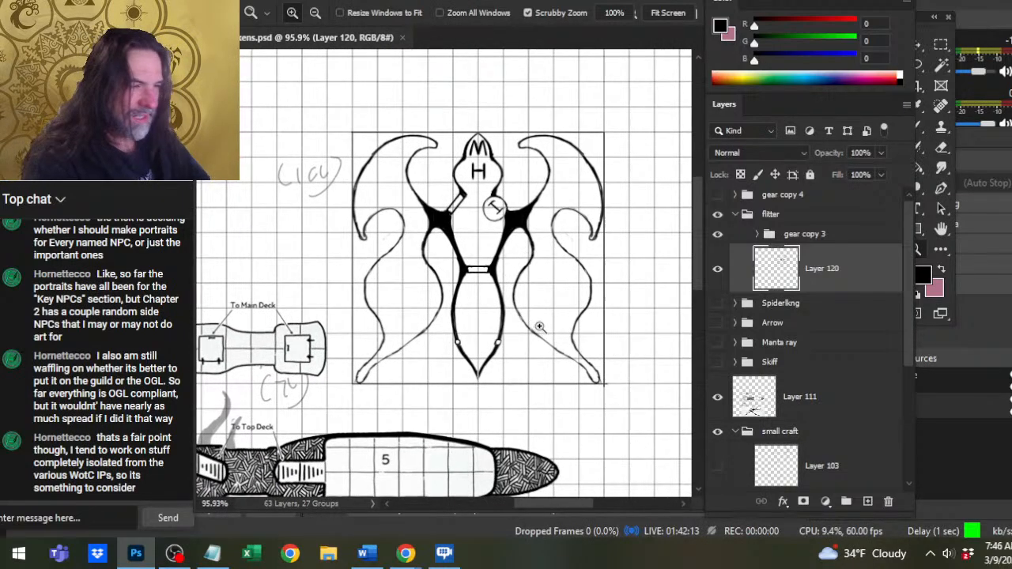
pyautogui.moveTo(554, 330); pyautogui.dragTo(501, 314)
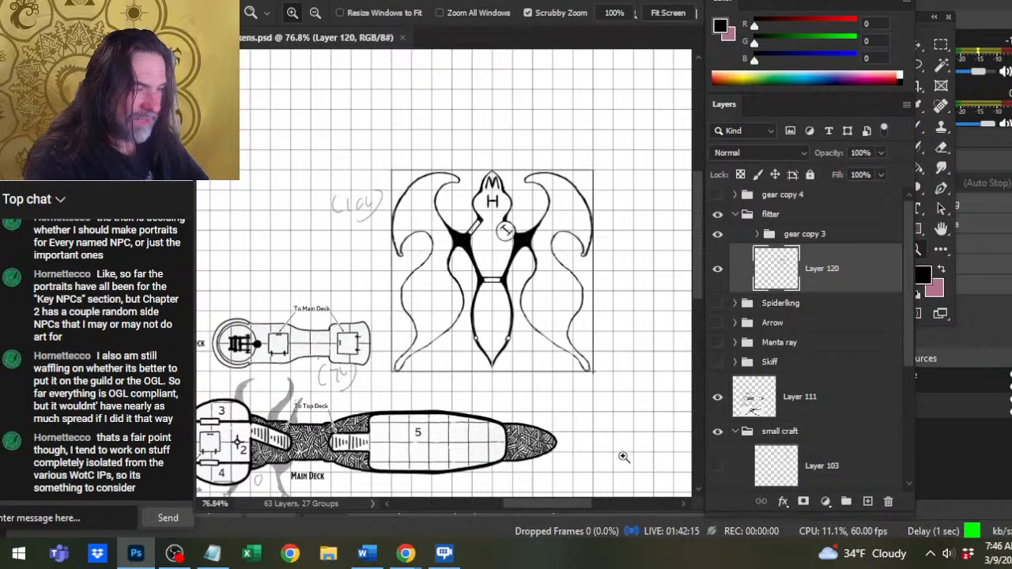
pyautogui.moveTo(502, 254); pyautogui.dragTo(562, 260)
pyautogui.press('b')
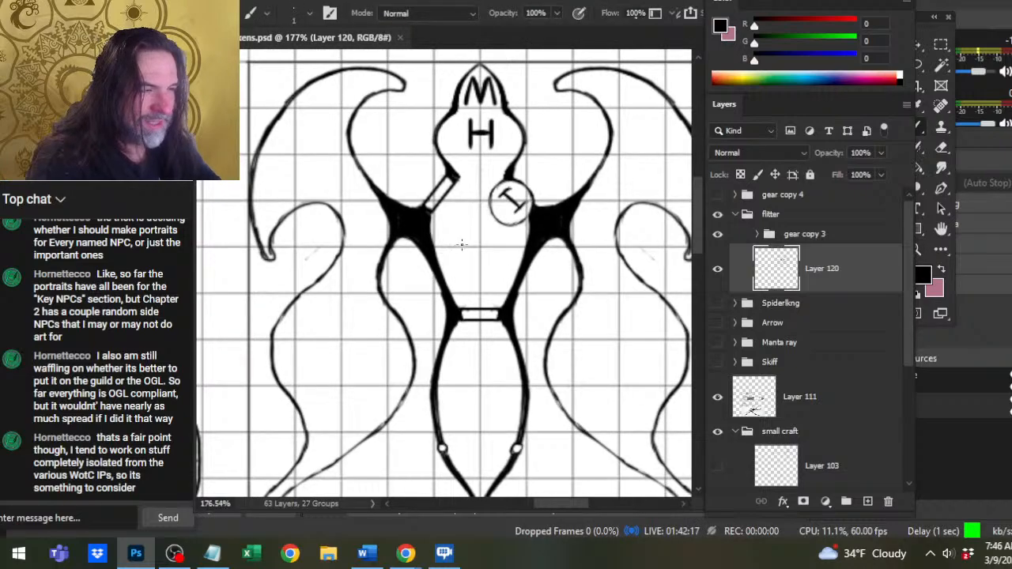
# Try rough guide lines inside the mid hull below the I-marked circle on Layer 120, and undo them.
pyautogui.moveTo(522, 229)
pyautogui.mouseDown()
pyautogui.moveTo(490, 273)
pyautogui.moveTo(512, 286)
pyautogui.mouseUp()
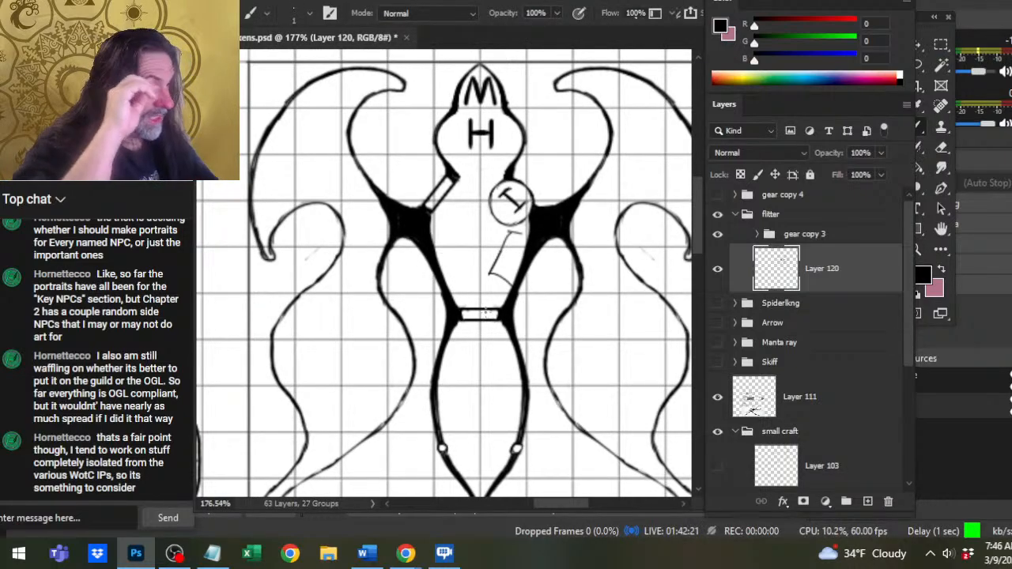
pyautogui.hotkey('ctrl', 'z')
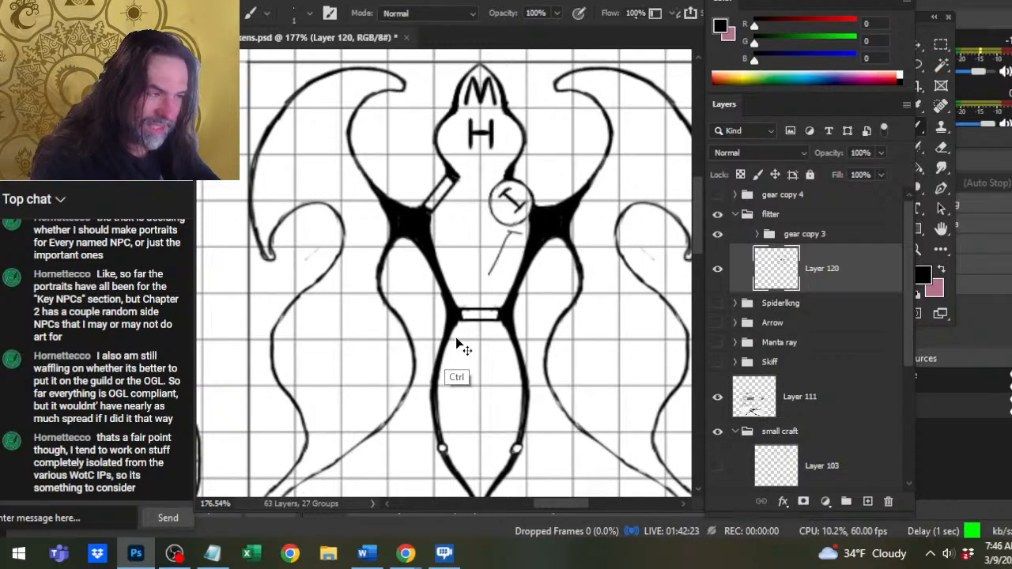
pyautogui.hotkey('ctrl', 'z')
pyautogui.hotkey('ctrl', 'z')
pyautogui.press('e')
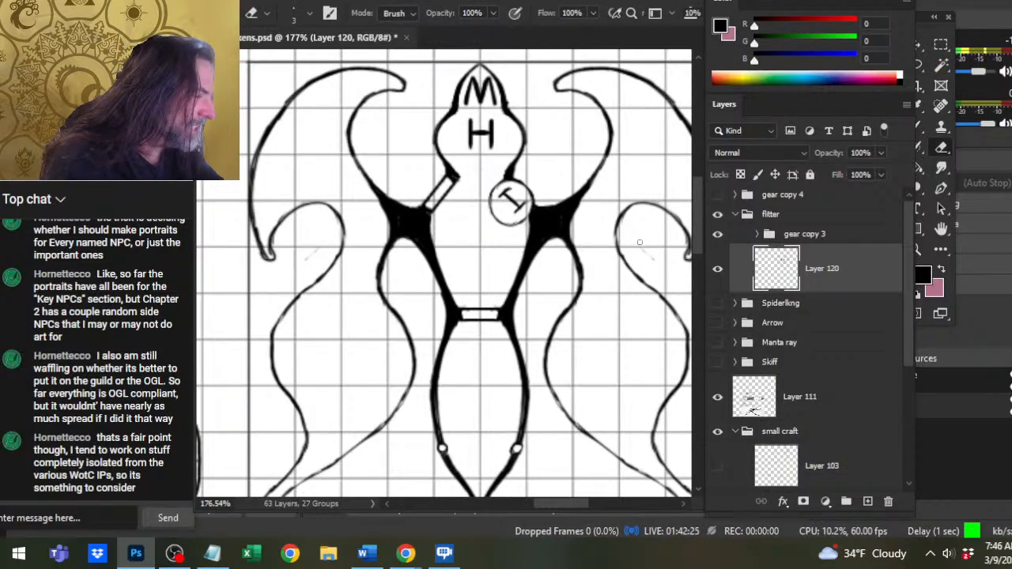
pyautogui.press(']')
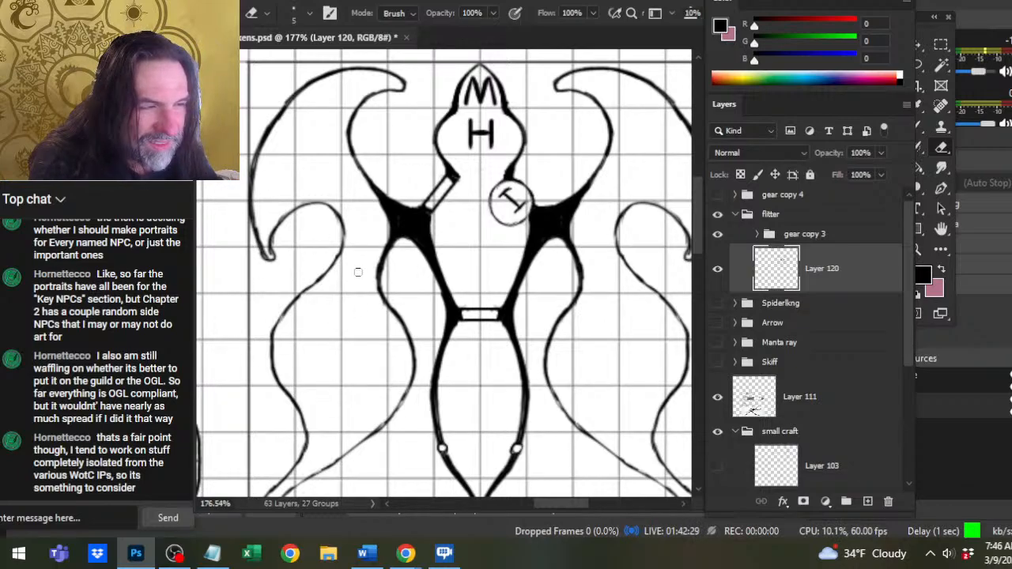
# Sketch rough box shapes freehand inside the rear hull on Layer 120 with a size 1 brush.
pyautogui.scroll(-2, 461, 291)
pyautogui.press('b')
pyautogui.moveTo(447, 284); pyautogui.dragTo(460, 324)
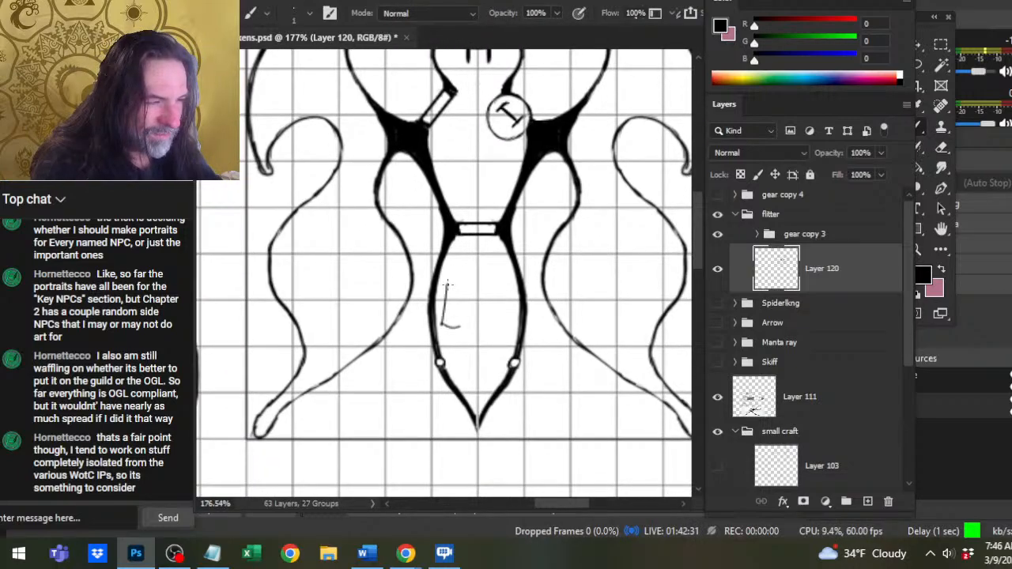
pyautogui.moveTo(444, 285)
pyautogui.mouseDown()
pyautogui.moveTo(472, 314)
pyautogui.moveTo(484, 278)
pyautogui.moveTo(460, 328)
pyautogui.moveTo(514, 308)
pyautogui.moveTo(502, 351)
pyautogui.mouseUp()
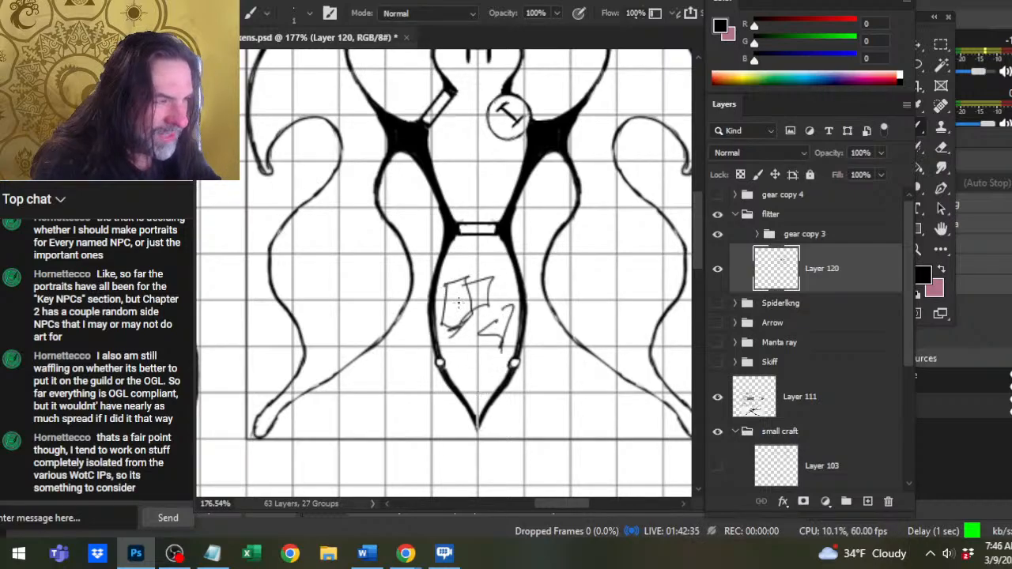
# Try erasing the door bar at the hull's narrow waist with a size 5 eraser, and undo the erasure.
pyautogui.press('e')
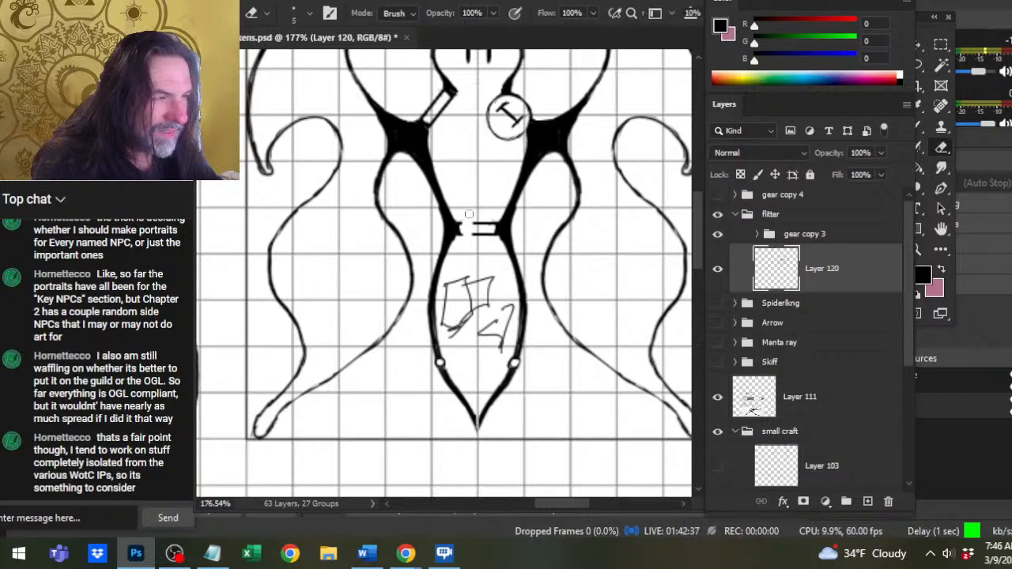
pyautogui.moveTo(468, 213); pyautogui.dragTo(495, 231)
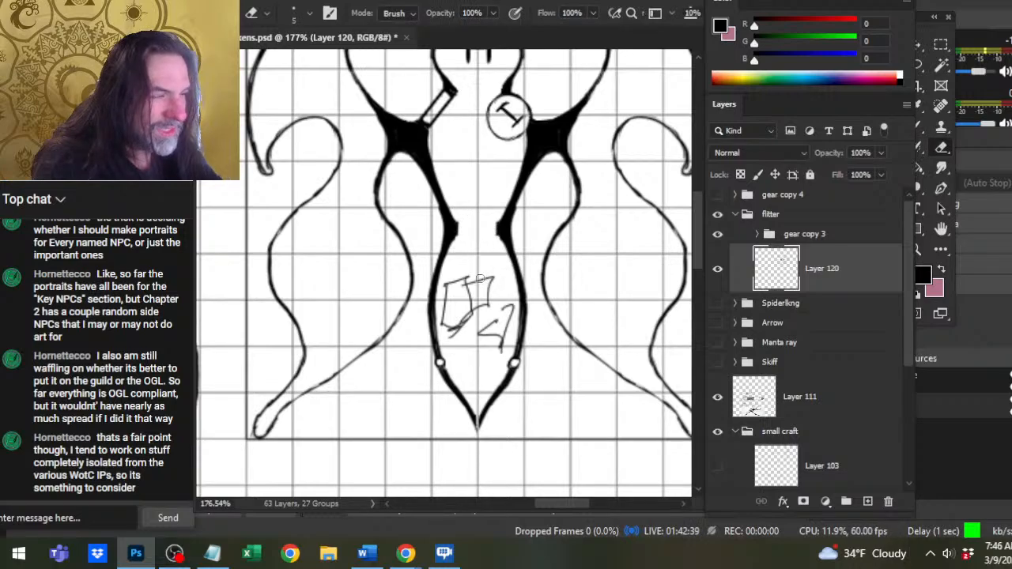
pyautogui.press('b')
pyautogui.moveTo(454, 174)
pyautogui.mouseDown()
pyautogui.moveTo(466, 204)
pyautogui.moveTo(461, 168)
pyautogui.mouseUp()
pyautogui.press('e')
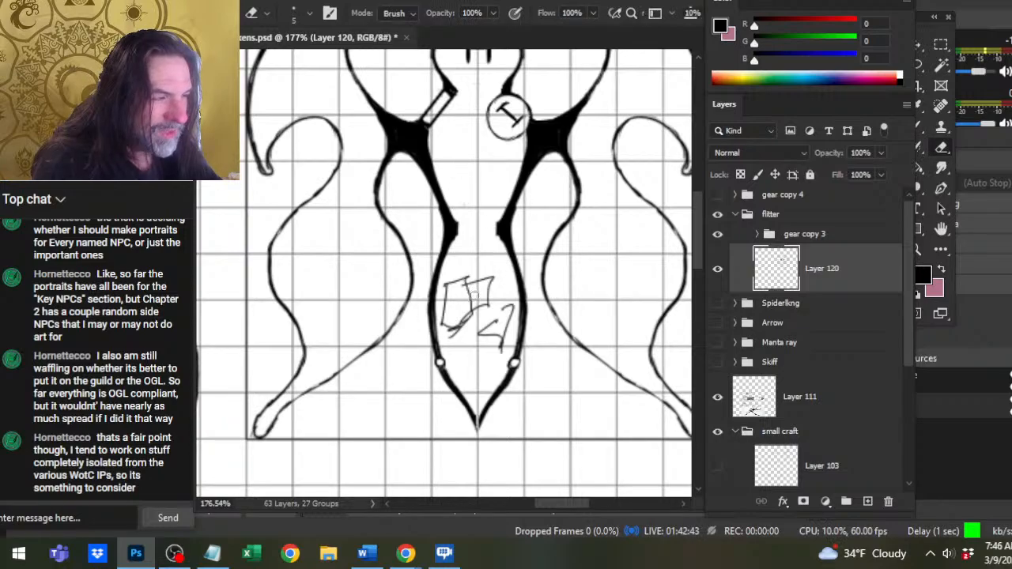
pyautogui.hotkey('ctrl', 'z')
pyautogui.hotkey('ctrl', 'z')
pyautogui.hotkey('ctrl', 'z')
# Erase the rough box shapes from the rear hull with a size 8 eraser.
pyautogui.press(']')
pyautogui.press(']')
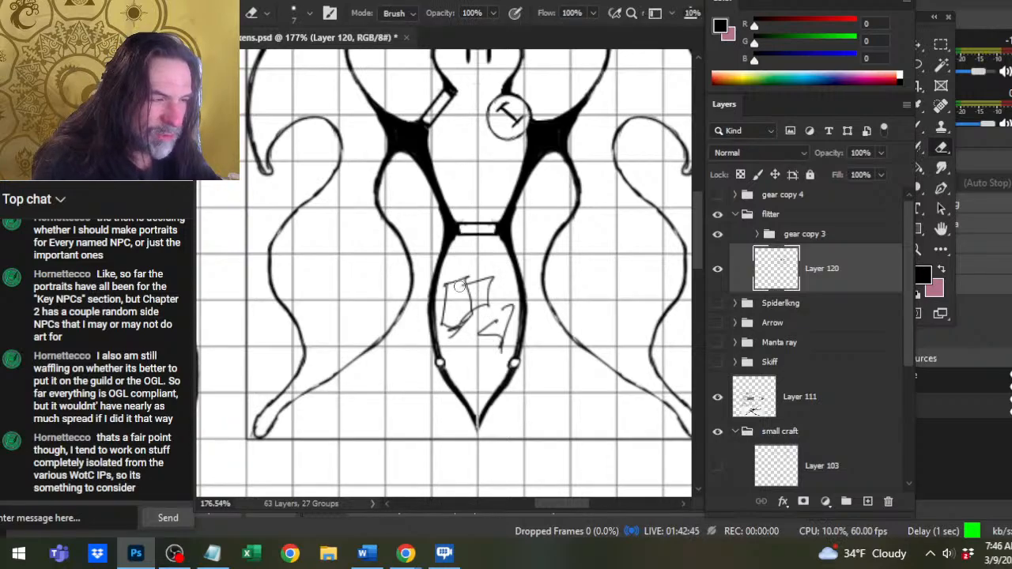
pyautogui.press(']')
pyautogui.moveTo(459, 286)
pyautogui.mouseDown()
pyautogui.moveTo(462, 278)
pyautogui.moveTo(475, 313)
pyautogui.moveTo(494, 321)
pyautogui.mouseUp()
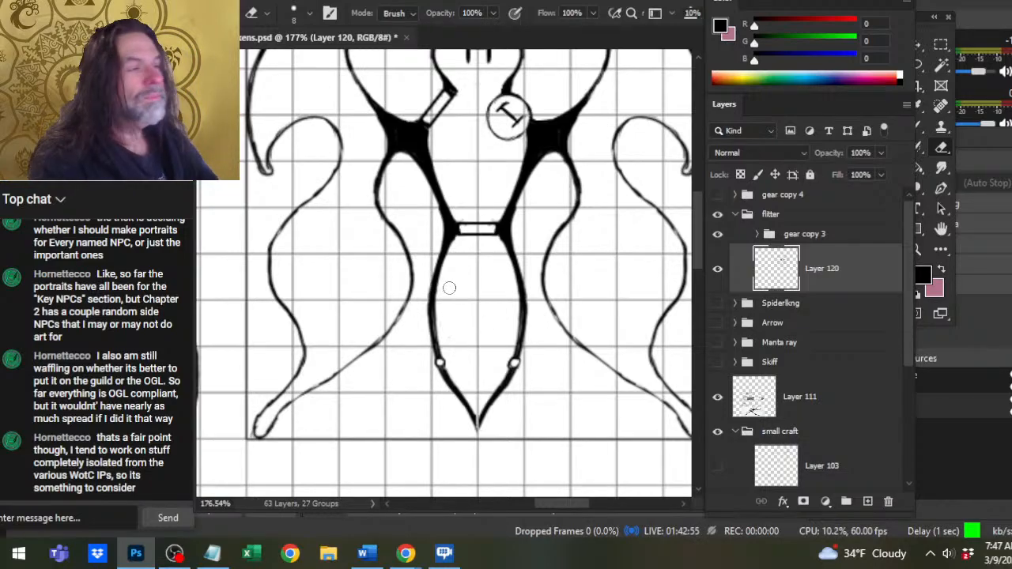
# Examine the flitter beside the other deck plans and briefly show the Spiderlkng group over it for comparison.
pyautogui.press('z')
pyautogui.moveTo(525, 252); pyautogui.dragTo(432, 264)
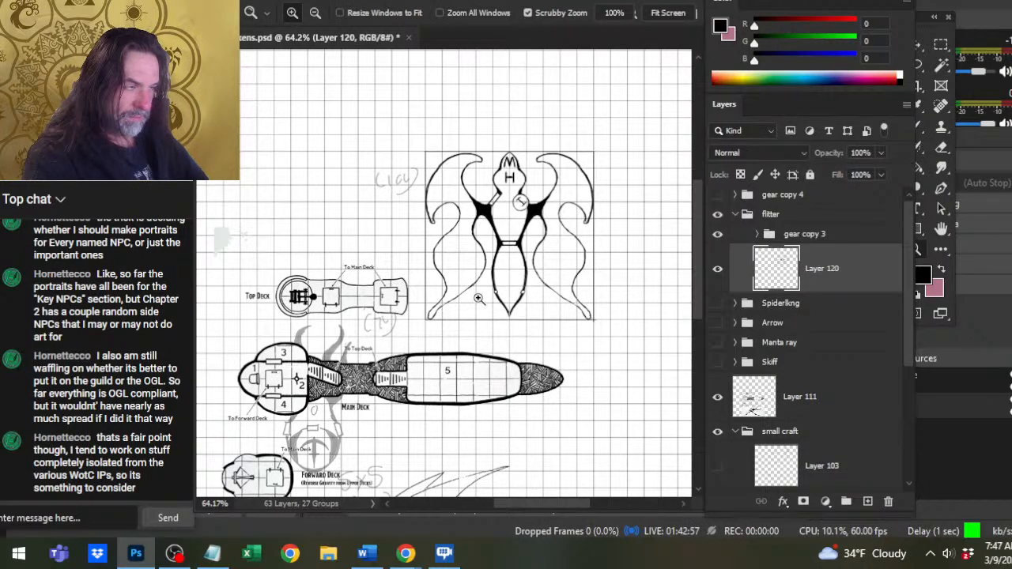
pyautogui.moveTo(534, 234); pyautogui.dragTo(561, 241)
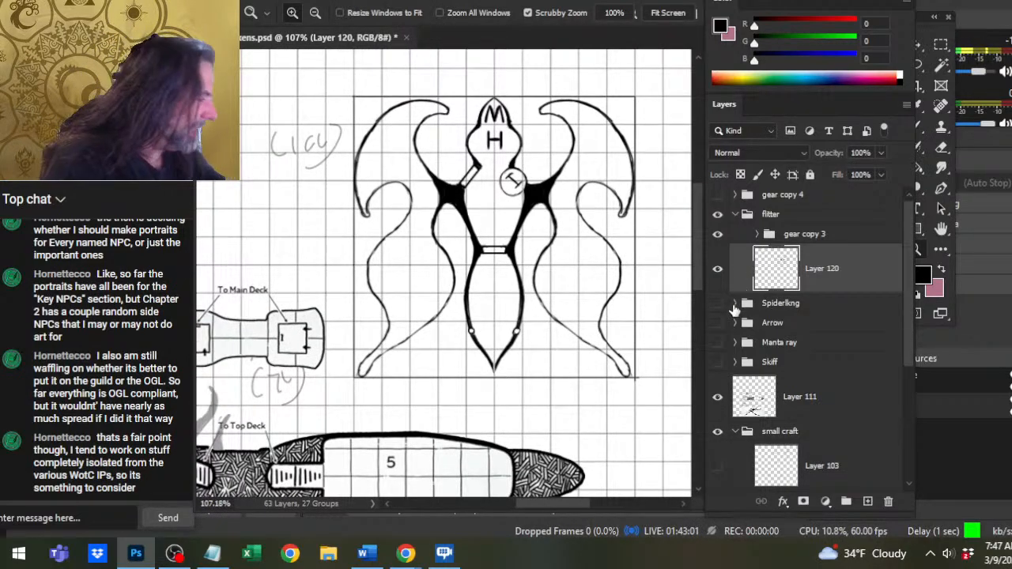
pyautogui.click(717, 307)
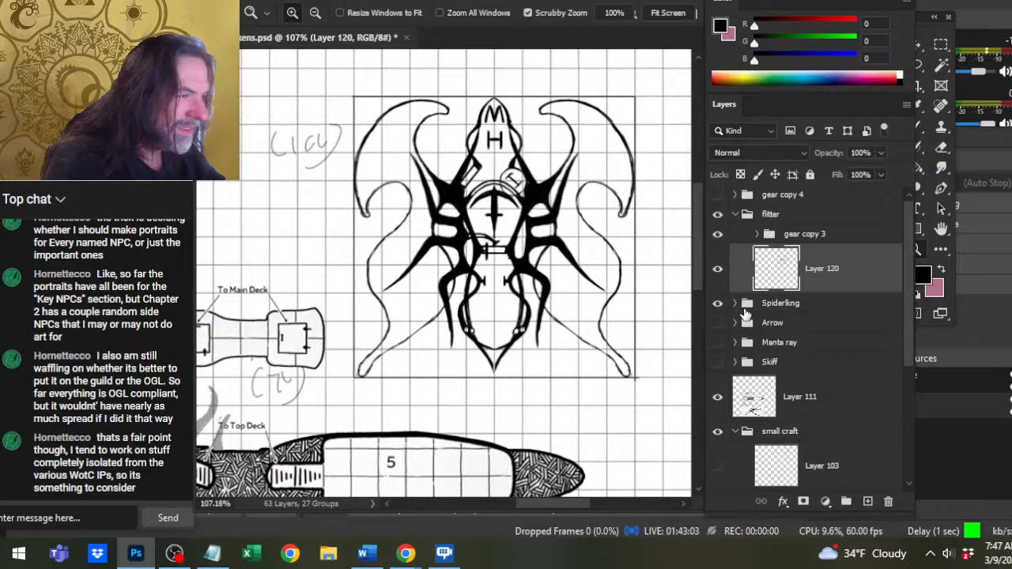
pyautogui.click(716, 304)
# Show Layer 109 copy in the gear copy 3 group and move its weapon symbol down into the mid hull.
pyautogui.click(757, 234)
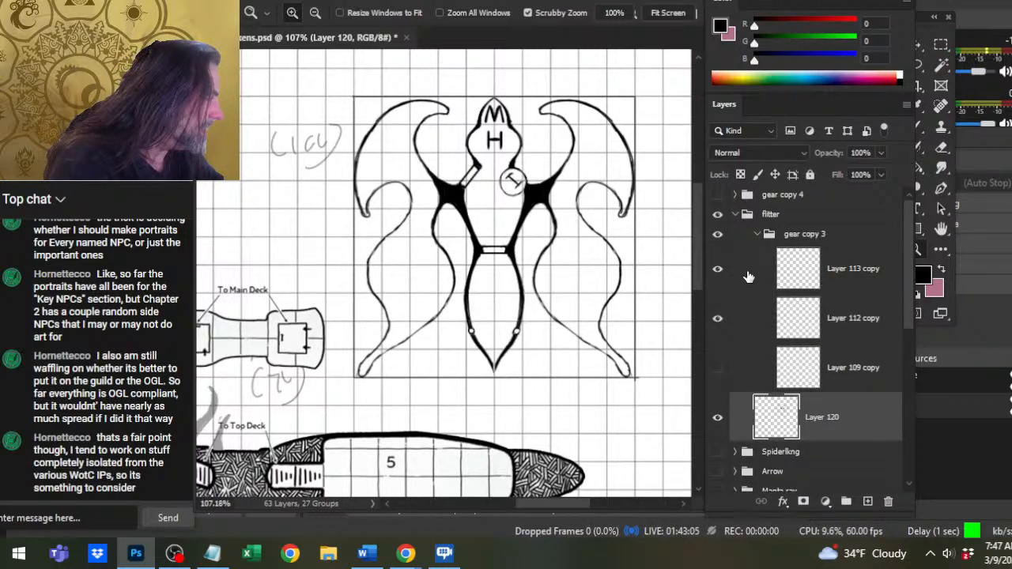
pyautogui.click(717, 367)
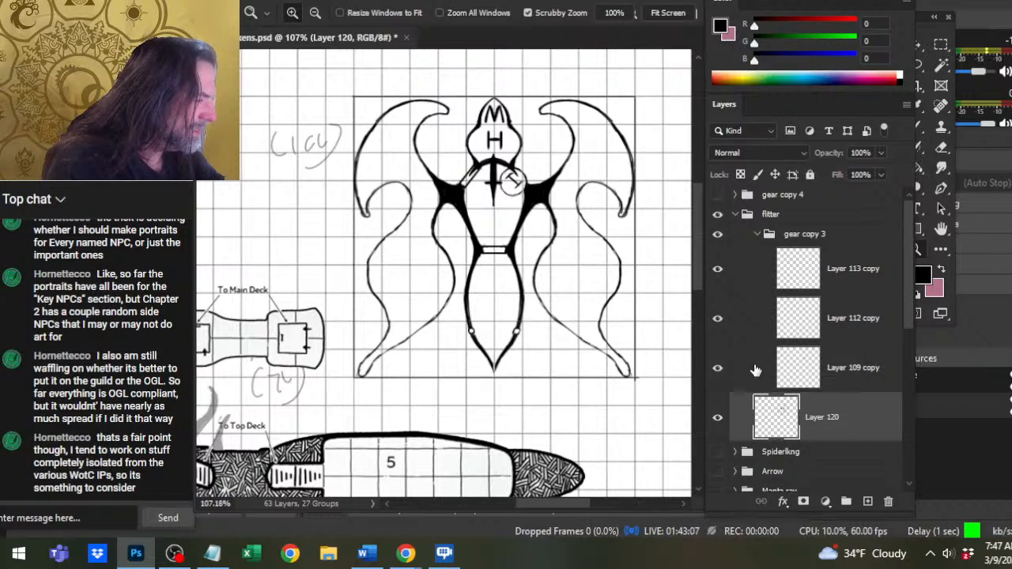
pyautogui.click(755, 370)
pyautogui.press('v')
pyautogui.moveTo(620, 237); pyautogui.dragTo(625, 282)
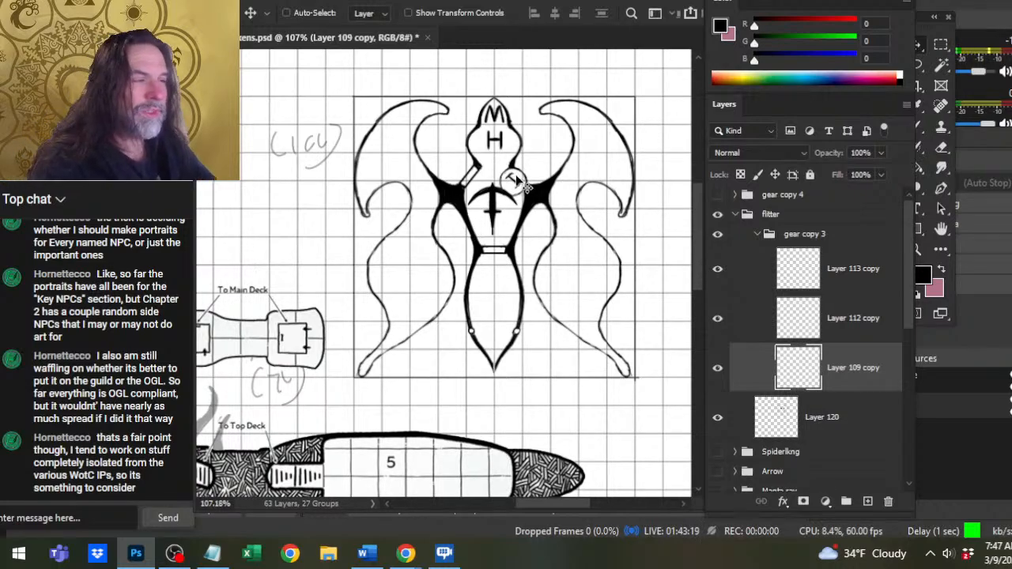
# Try sketching a large circle around the weapon symbol, and undo it together with the symbol's last move.
pyautogui.press('b')
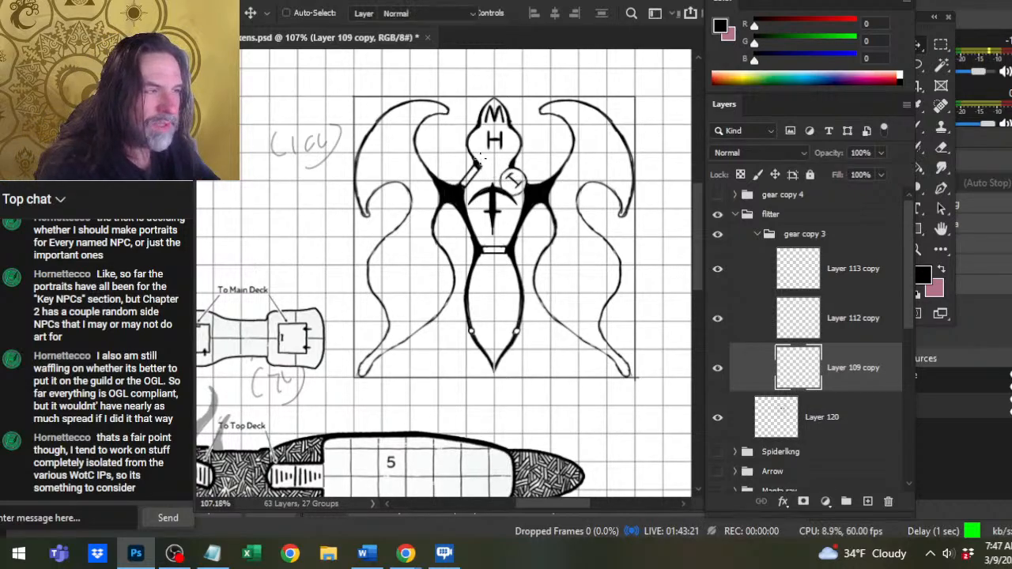
pyautogui.moveTo(458, 173)
pyautogui.mouseDown()
pyautogui.moveTo(498, 158)
pyautogui.moveTo(531, 171)
pyautogui.mouseUp()
pyautogui.moveTo(531, 170)
pyautogui.mouseDown()
pyautogui.moveTo(458, 197)
pyautogui.moveTo(445, 236)
pyautogui.mouseUp()
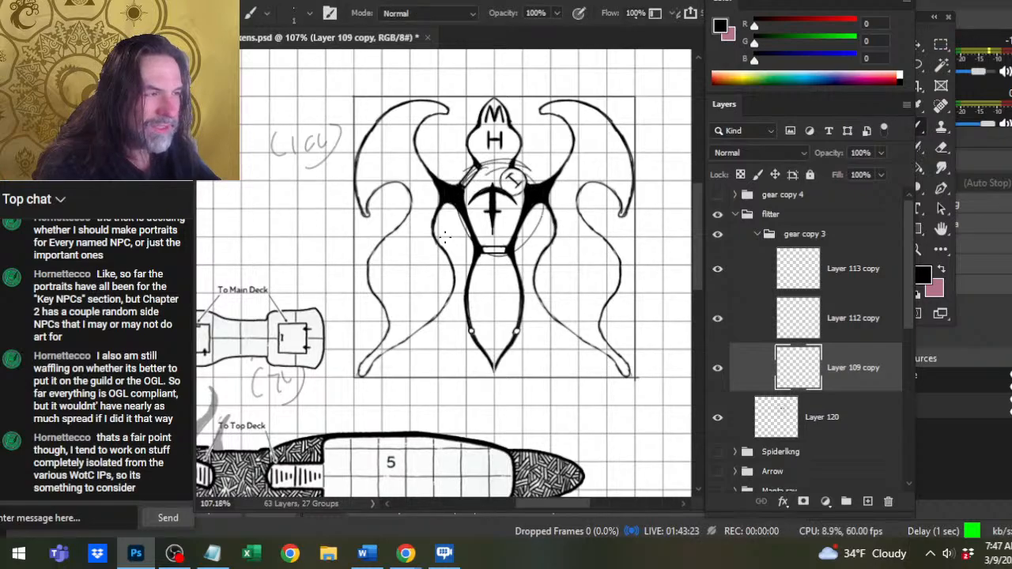
pyautogui.hotkey('ctrl', 'z')
pyautogui.hotkey('ctrl', 'z')
pyautogui.hotkey('ctrl', 'z')
pyautogui.hotkey('ctrl', 'z')
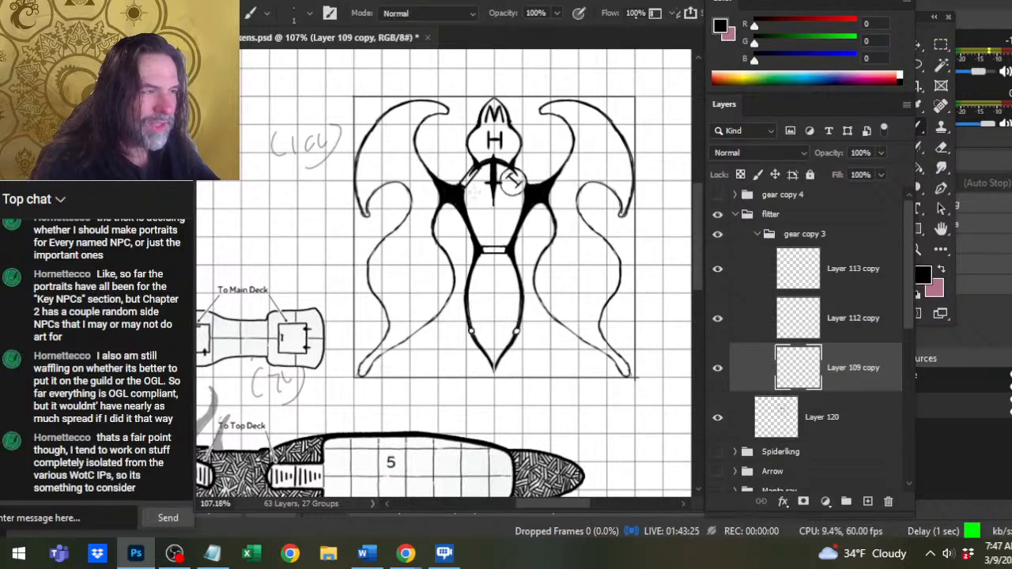
# Move the weapon symbol of Layer 109 copy into the mid hull above the door bar and collapse gear copy 3.
pyautogui.press('v')
pyautogui.moveTo(540, 241); pyautogui.dragTo(552, 249)
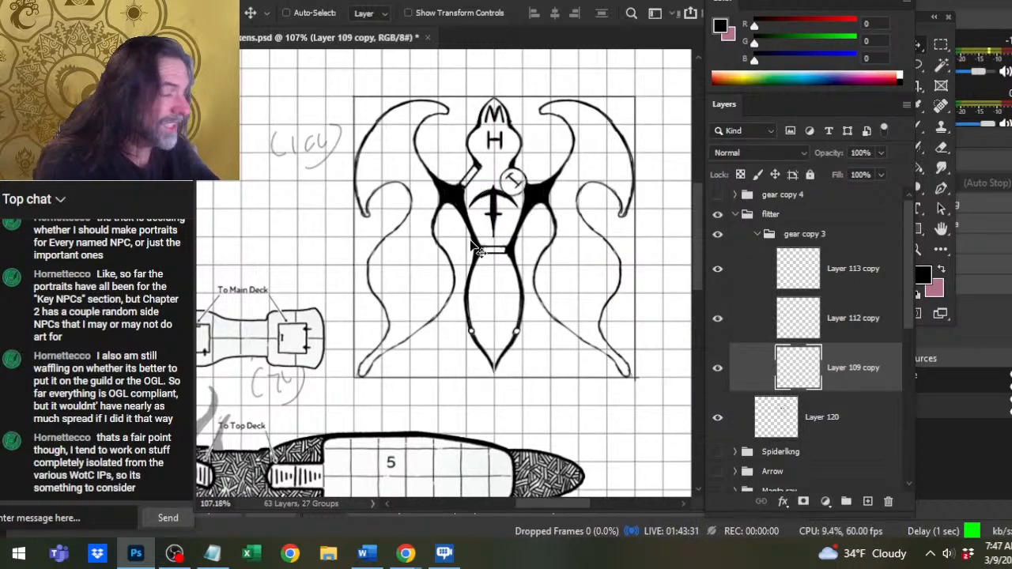
pyautogui.click(756, 234)
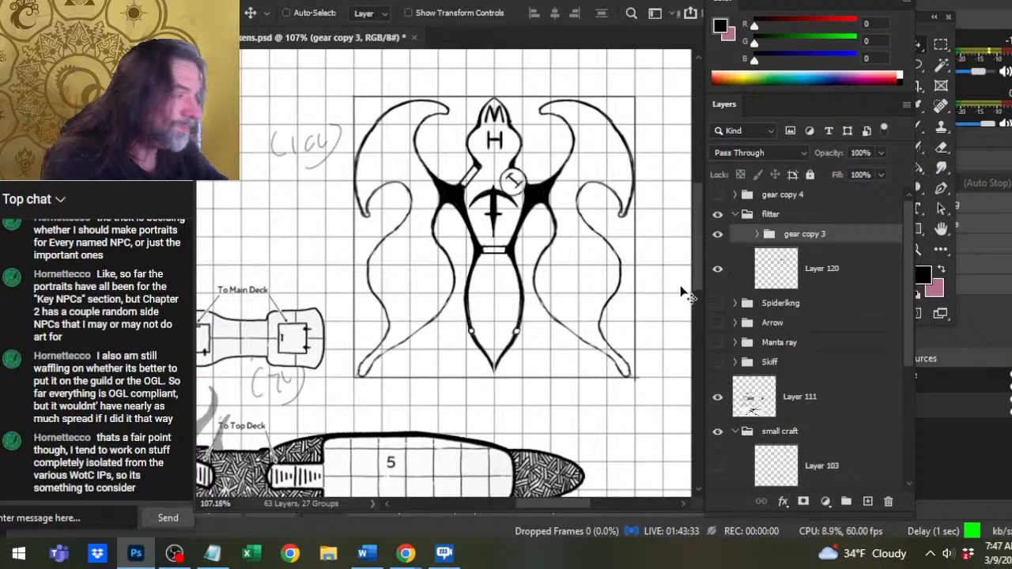
# Hide the gear copy 3 group, lasso the lower arc of the I-marked circle on Layer 120, adjust its placement slightly and deselect.
pyautogui.click(717, 234)
pyautogui.click(744, 271)
pyautogui.moveTo(591, 216); pyautogui.dragTo(589, 216)
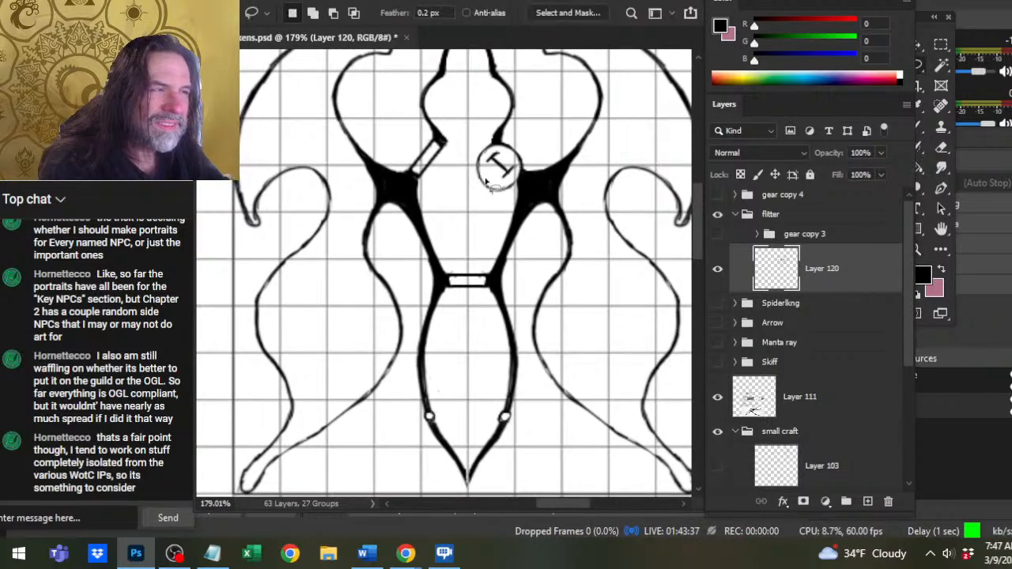
pyautogui.moveTo(488, 172)
pyautogui.mouseDown()
pyautogui.moveTo(503, 199)
pyautogui.moveTo(512, 187)
pyautogui.moveTo(500, 188)
pyautogui.mouseUp()
pyautogui.press('v')
pyautogui.moveTo(501, 189); pyautogui.dragTo(508, 226)
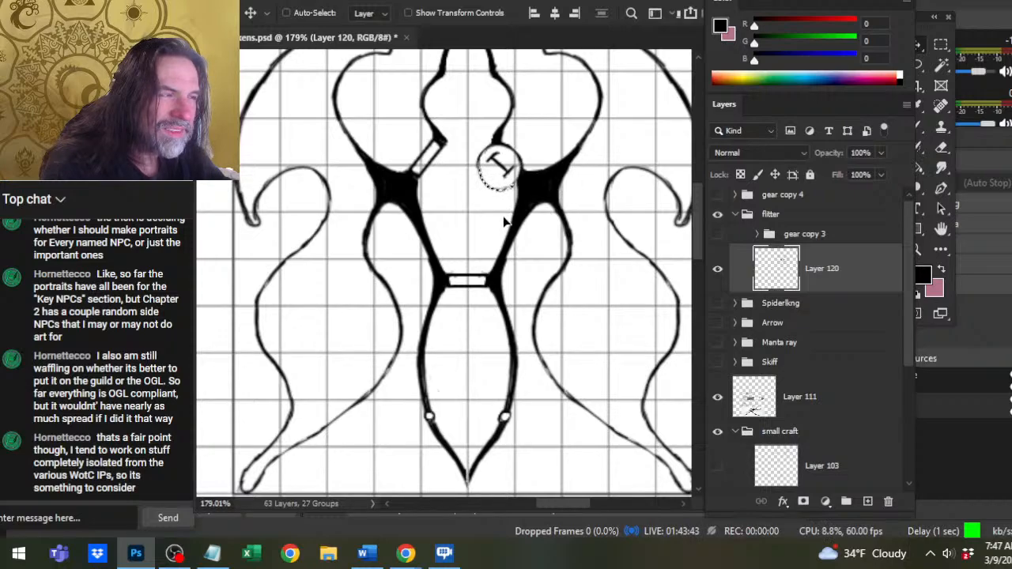
pyautogui.press('e')
pyautogui.hotkey('ctrl', 'd')
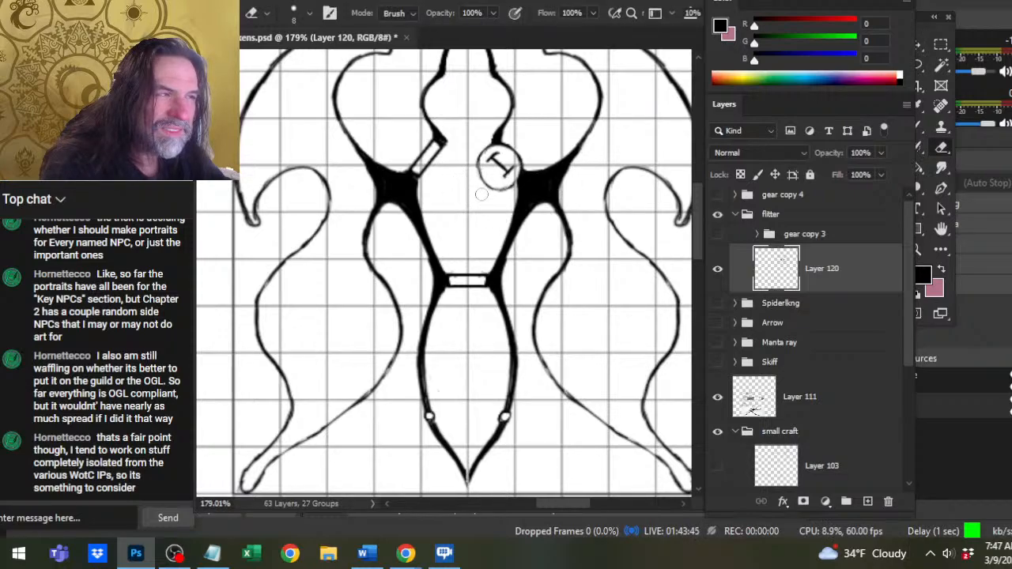
# Refine the I symbol inside the circle on Layer 120 with a size 1 brush and a small eraser.
pyautogui.press('b')
pyautogui.moveTo(479, 168)
pyautogui.mouseDown()
pyautogui.moveTo(498, 187)
pyautogui.moveTo(510, 185)
pyautogui.moveTo(493, 181)
pyautogui.moveTo(503, 178)
pyautogui.moveTo(498, 187)
pyautogui.moveTo(511, 185)
pyautogui.moveTo(502, 180)
pyautogui.mouseUp()
pyautogui.press('e')
pyautogui.press('b')
pyautogui.press('e')
pyautogui.press('b')
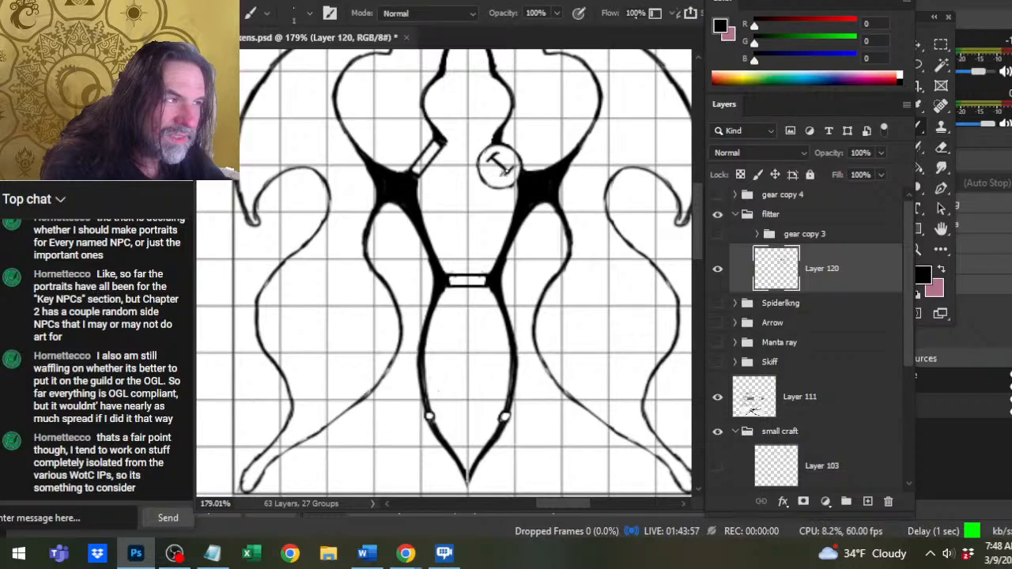
pyautogui.press('e')
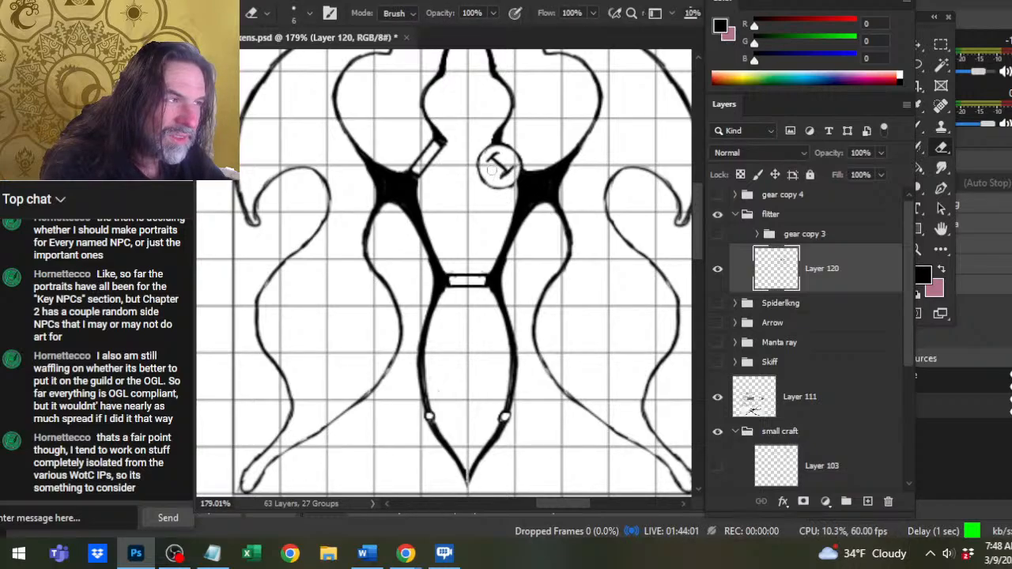
# Show the gear copy 3 group again and hide its Layer 109 copy.
pyautogui.press('z')
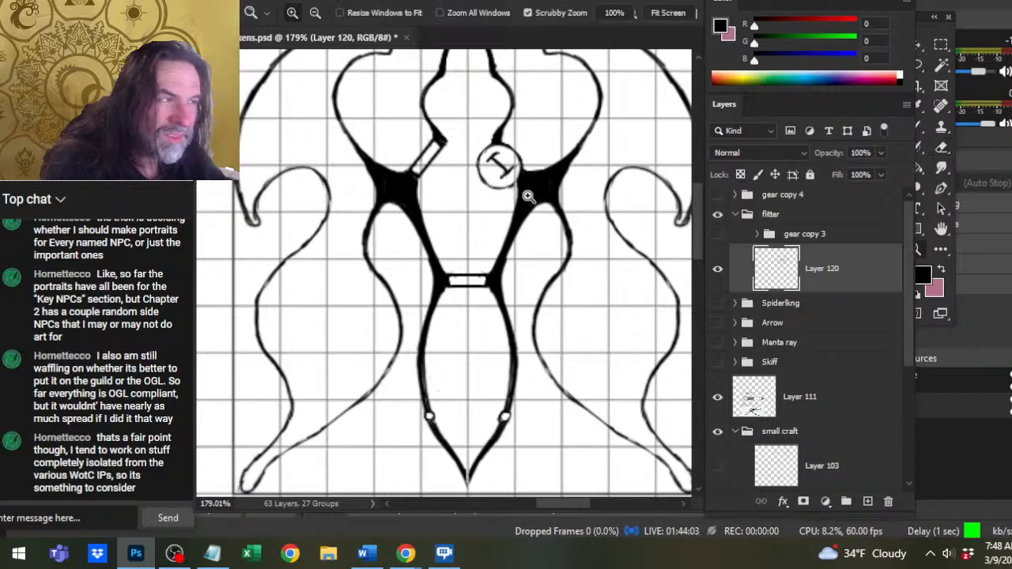
pyautogui.moveTo(527, 197); pyautogui.dragTo(490, 197)
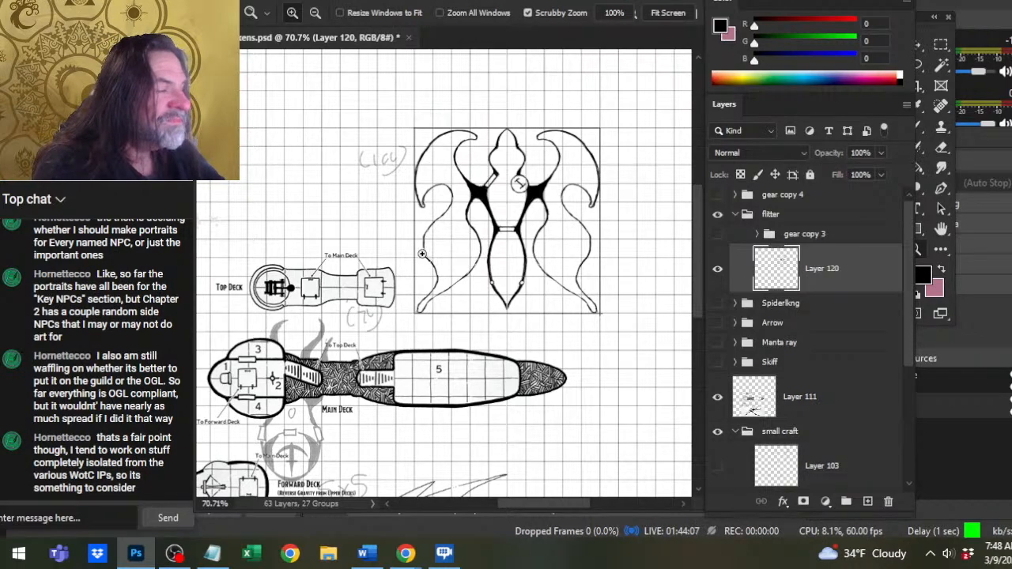
pyautogui.moveTo(531, 279); pyautogui.dragTo(485, 289)
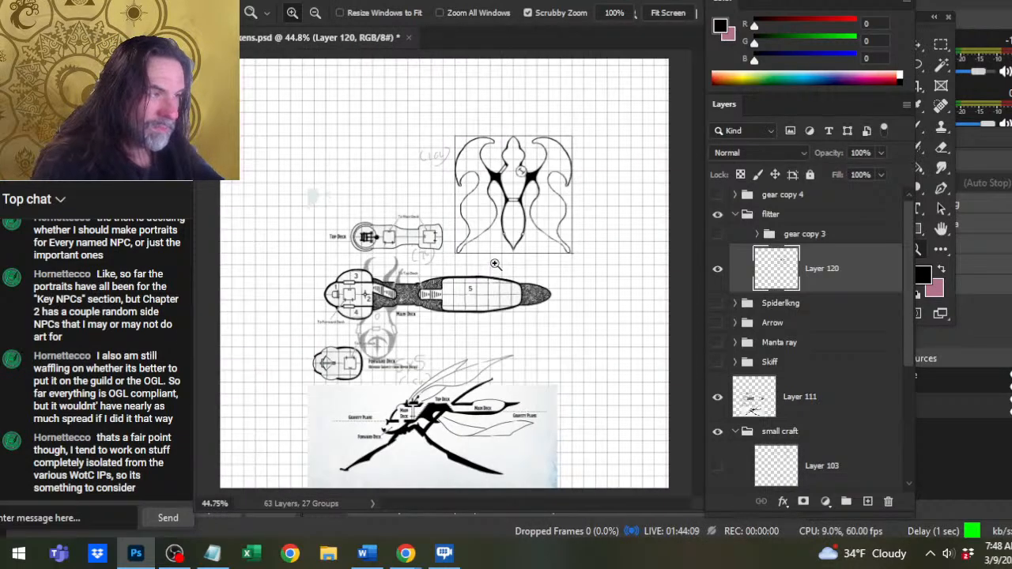
pyautogui.click(717, 235)
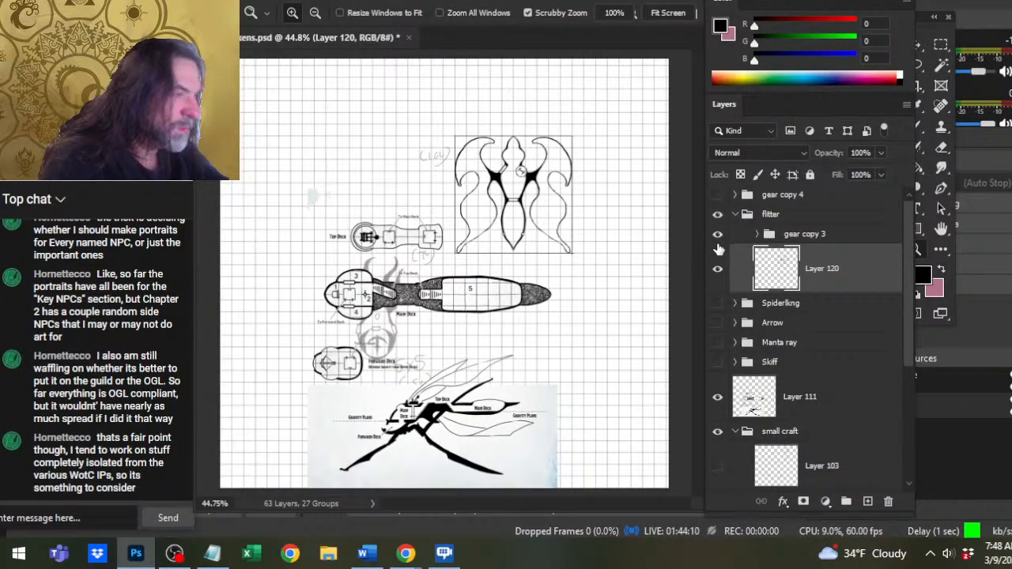
pyautogui.click(757, 234)
pyautogui.click(718, 368)
pyautogui.moveTo(535, 201); pyautogui.dragTo(573, 234)
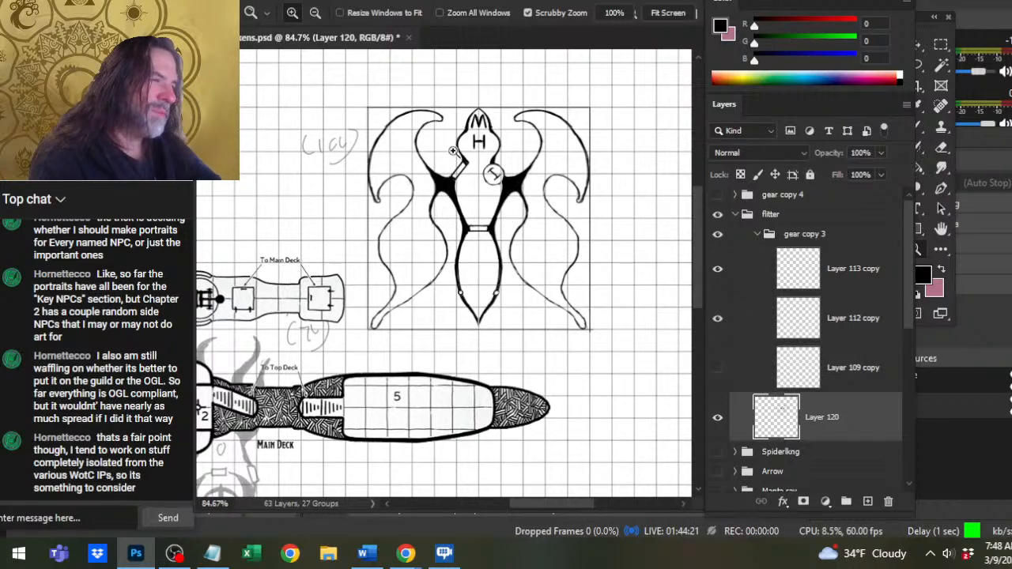
pyautogui.scroll(-3, 522, 218)
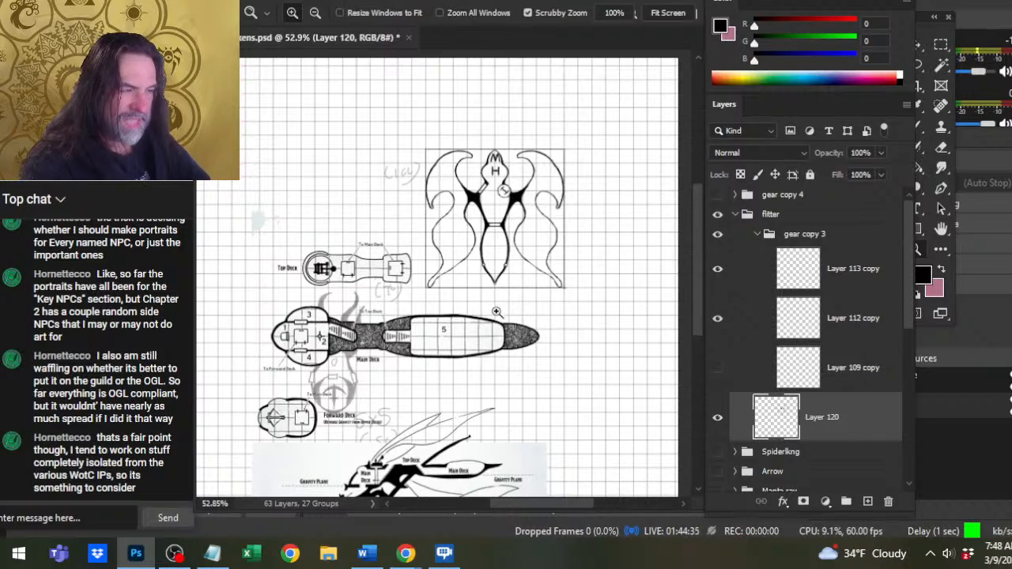
pyautogui.press('b')
pyautogui.moveTo(497, 308)
pyautogui.mouseDown()
pyautogui.moveTo(487, 300)
pyautogui.moveTo(497, 309)
pyautogui.moveTo(504, 239)
pyautogui.mouseUp()
pyautogui.hotkey('ctrl', 'z')
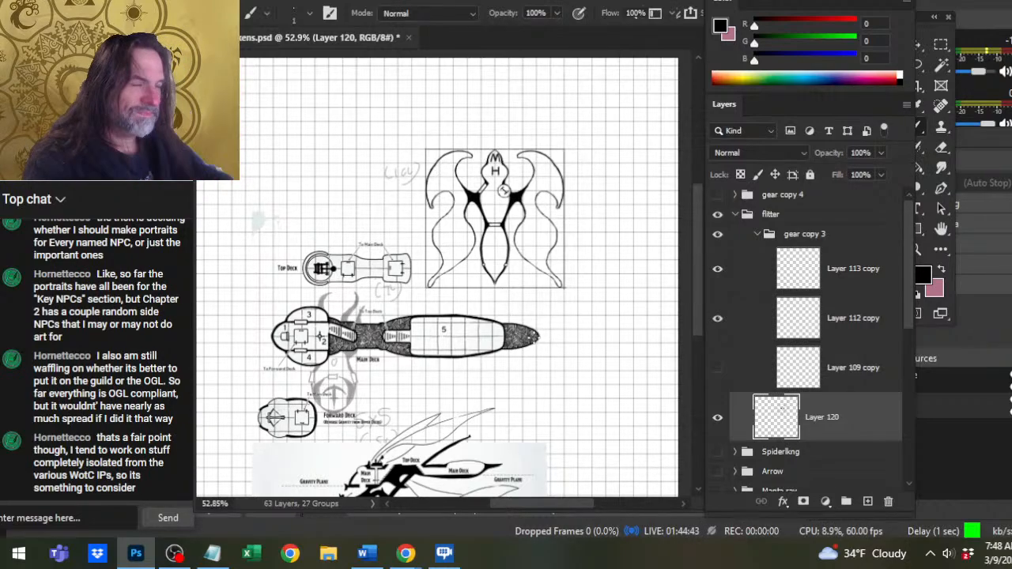
pyautogui.press('z')
pyautogui.moveTo(498, 196); pyautogui.dragTo(558, 192)
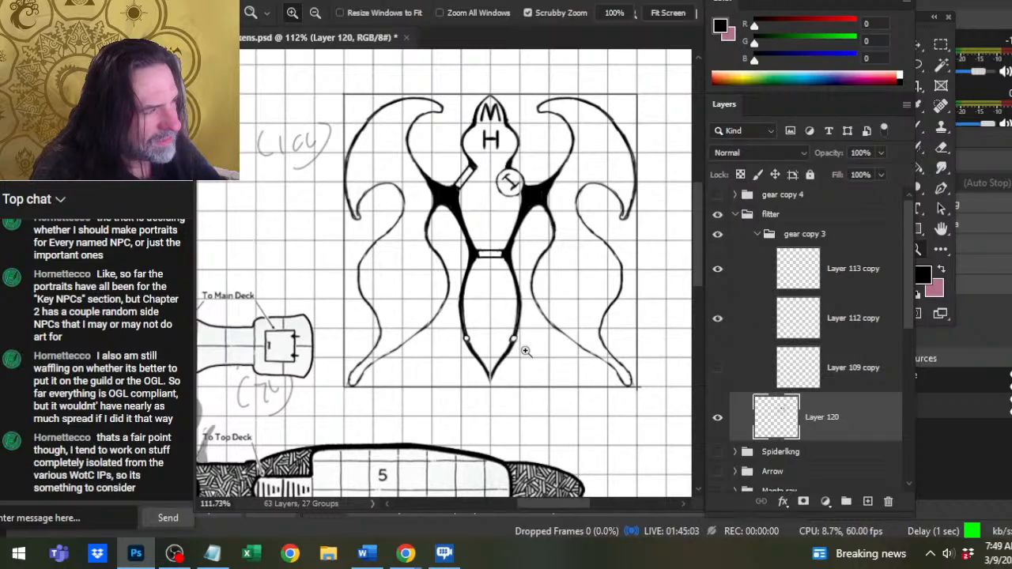
# Thin the left hull edge between the black wing joint and the lower door bar on Layer 120 with a size 4 eraser.
pyautogui.hotkey('ctrl', '0')
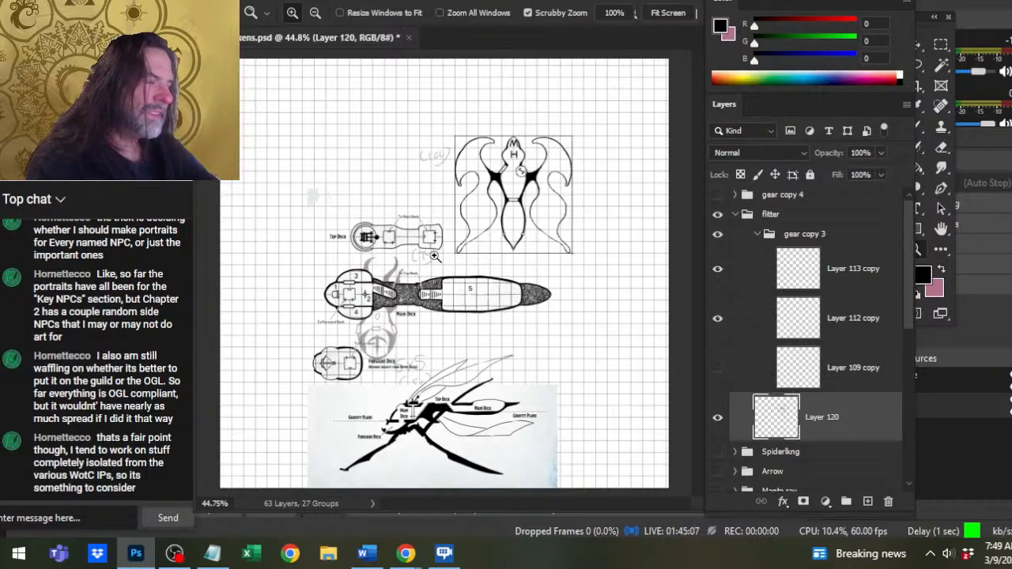
pyautogui.moveTo(528, 174); pyautogui.dragTo(553, 207)
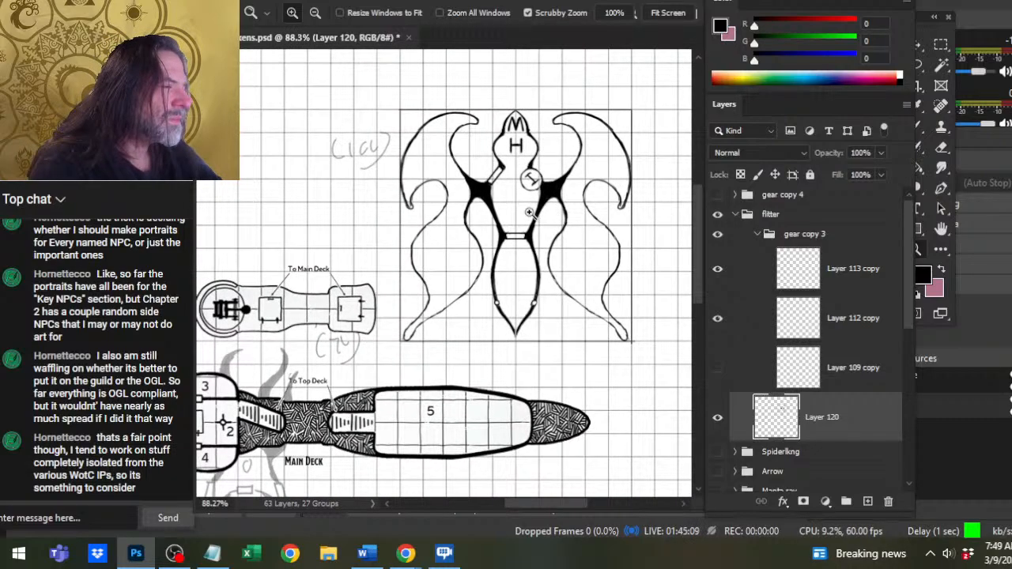
pyautogui.press('b')
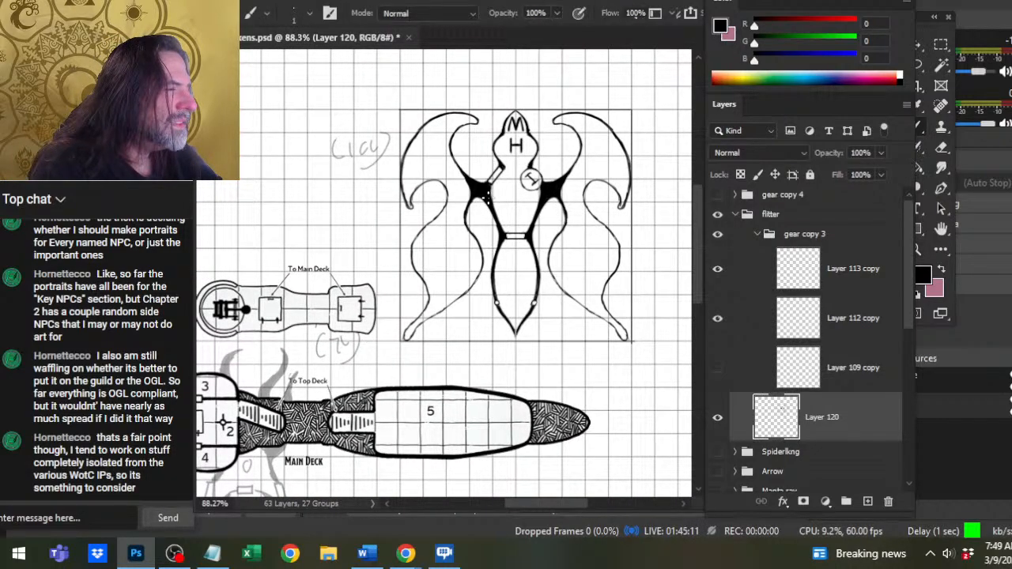
pyautogui.press('e')
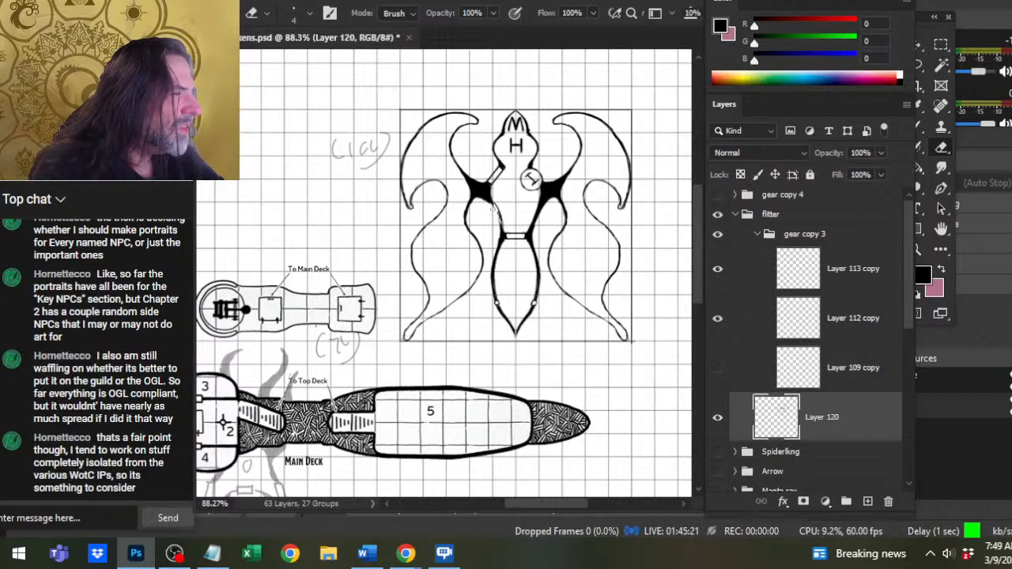
pyautogui.press('z')
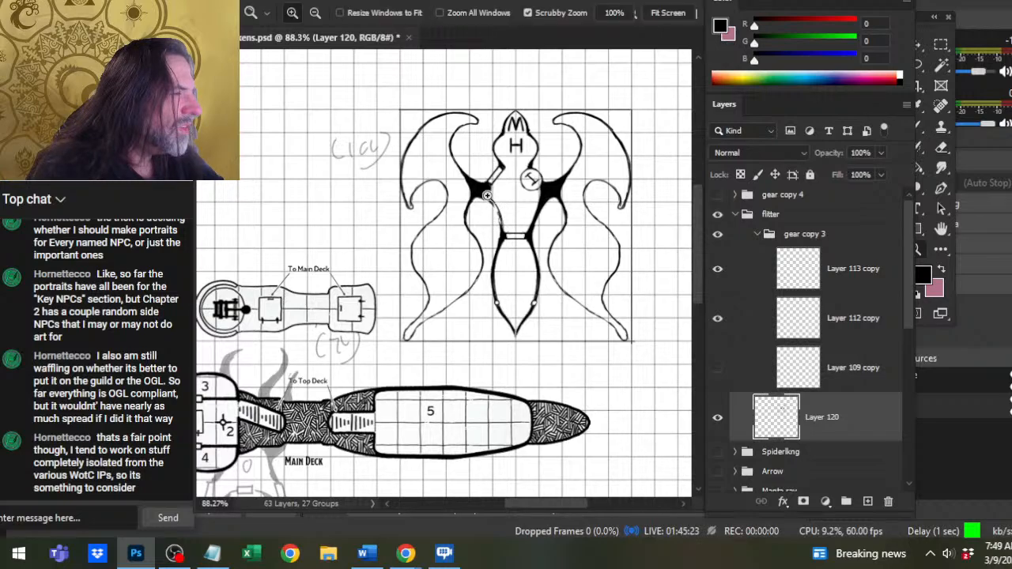
pyautogui.moveTo(489, 201); pyautogui.dragTo(529, 219)
pyautogui.press('b')
pyautogui.press('e')
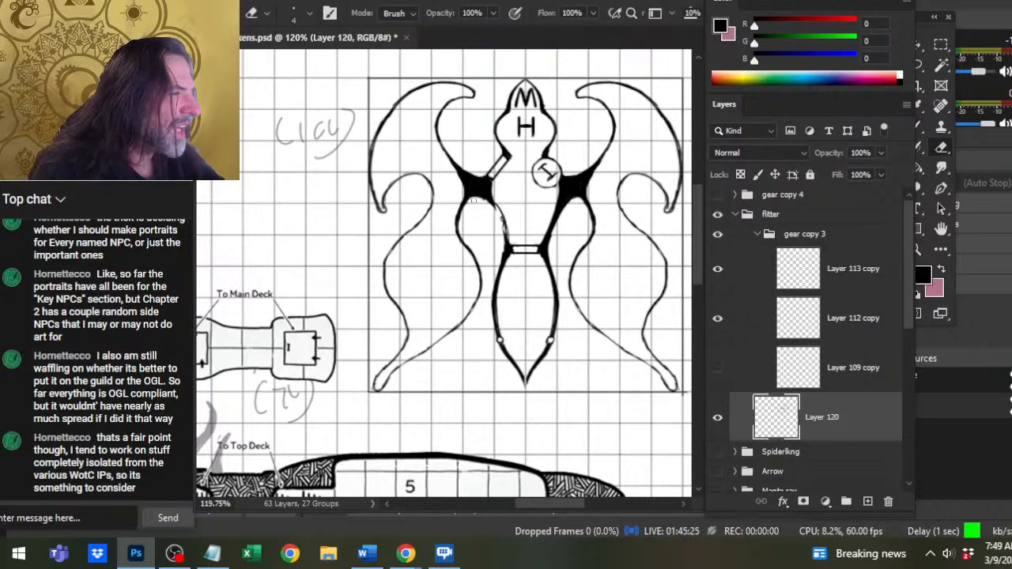
# Redraw the left hull edge from the wing joint down to the lower door bar as a smooth curve with a size 3 brush.
pyautogui.press('b')
pyautogui.press(']')
pyautogui.press(']')
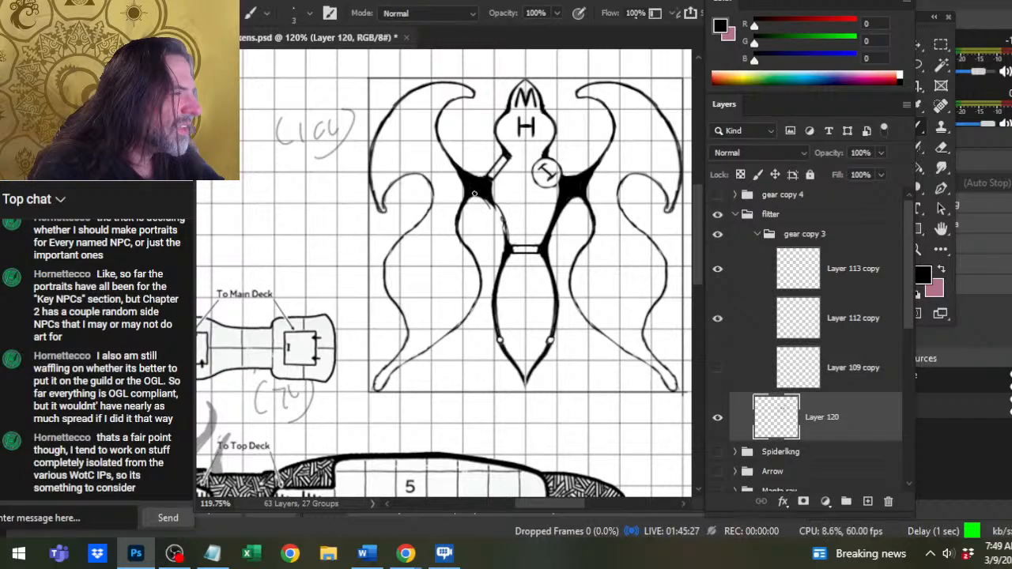
pyautogui.moveTo(482, 195); pyautogui.dragTo(504, 234)
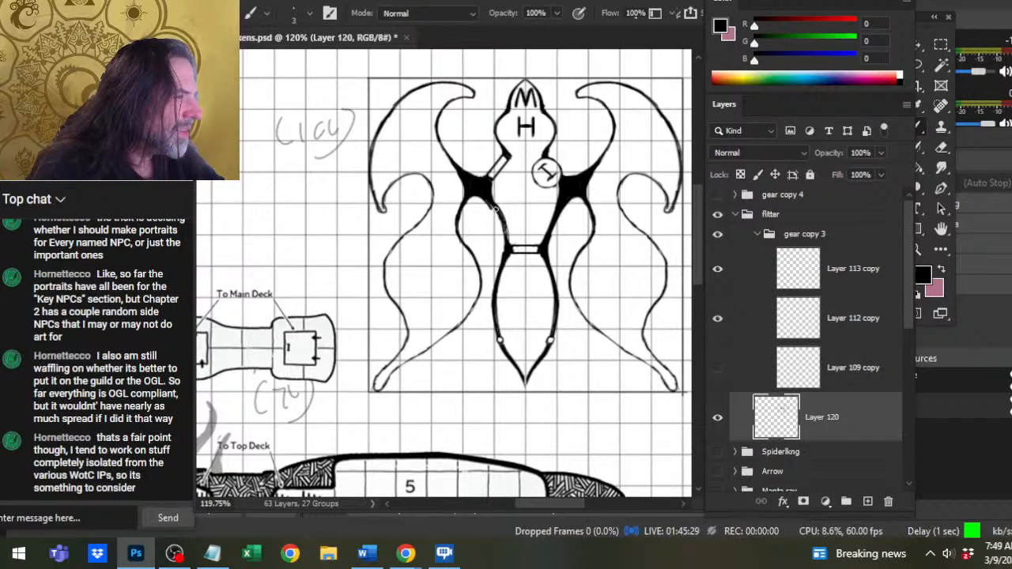
pyautogui.press('e')
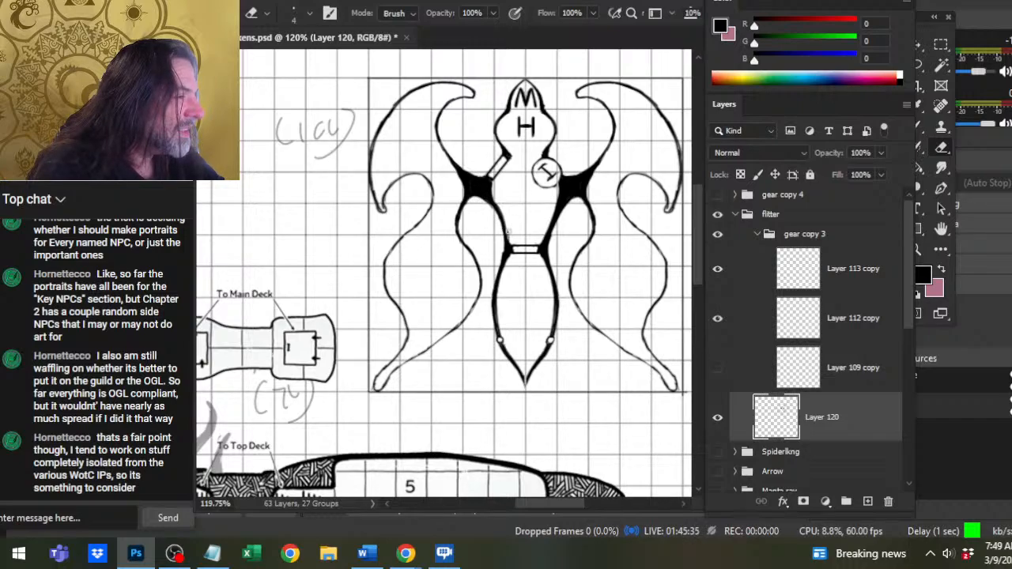
pyautogui.press('b')
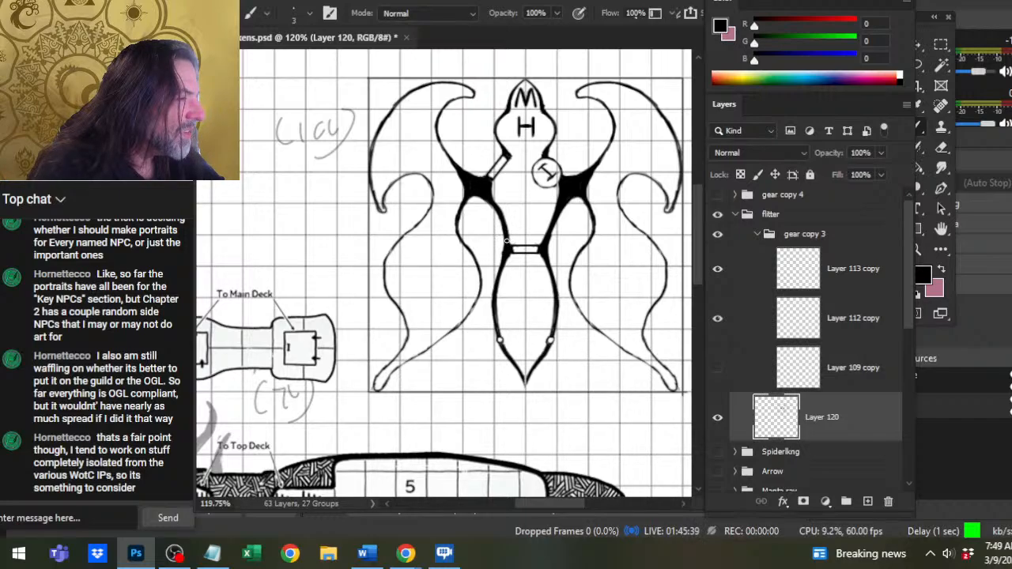
pyautogui.press('e')
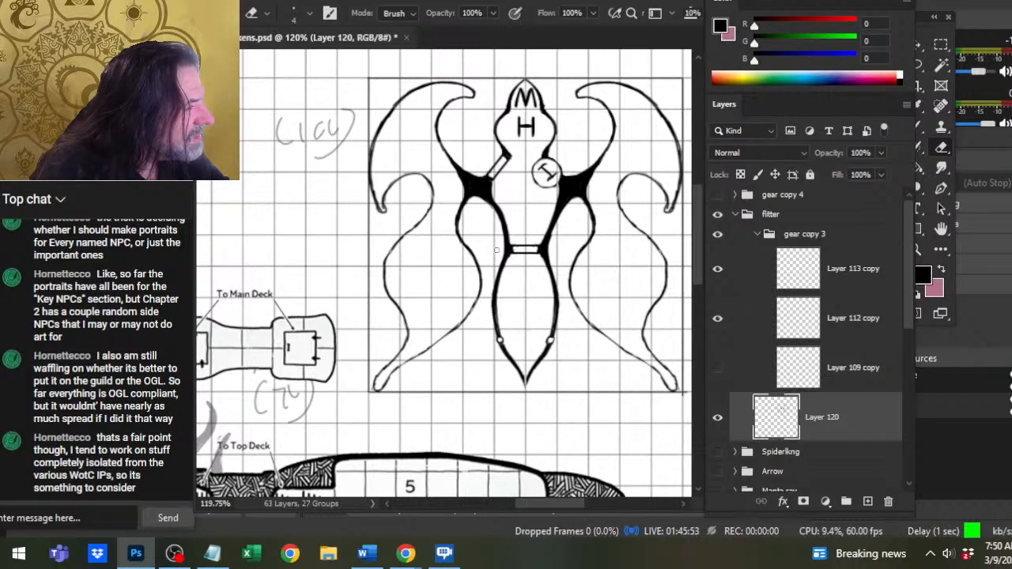
# Refine the reshaped left hull curve above the lower door bar with alternating size 4 eraser and small brush strokes.
pyautogui.press('z')
pyautogui.moveTo(532, 279); pyautogui.dragTo(501, 336)
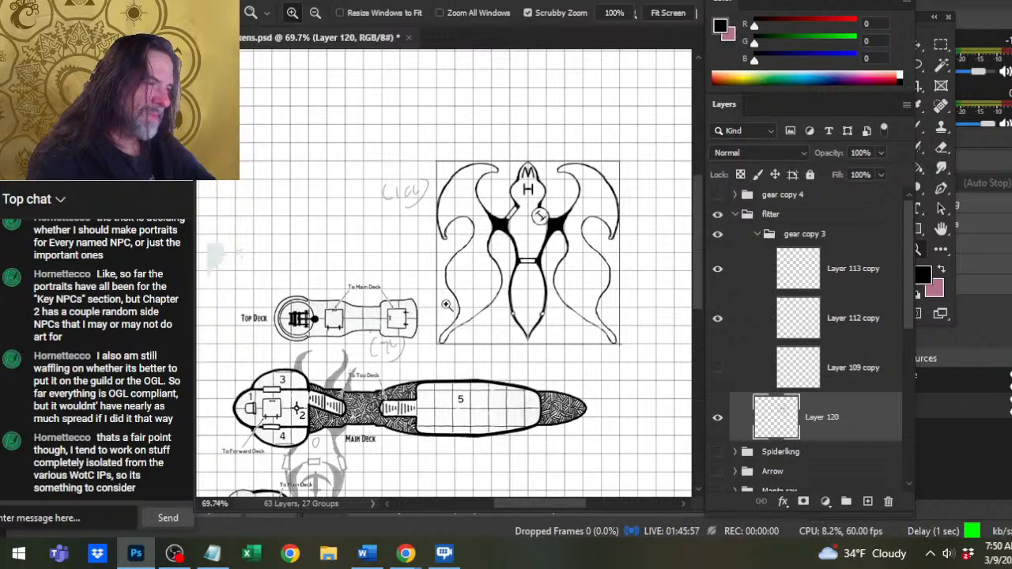
pyautogui.moveTo(495, 266); pyautogui.dragTo(581, 269)
pyautogui.press('e')
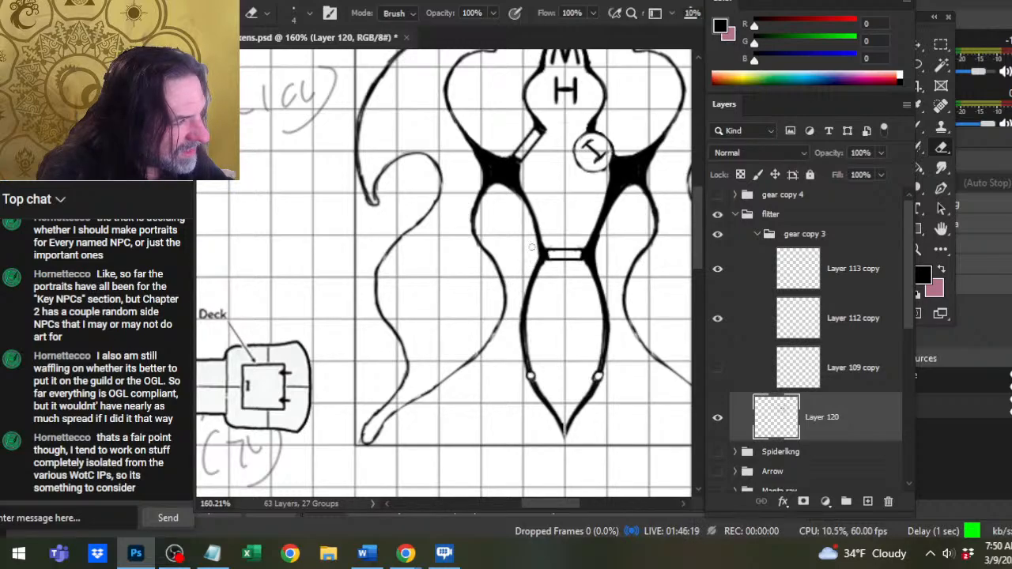
pyautogui.press('b')
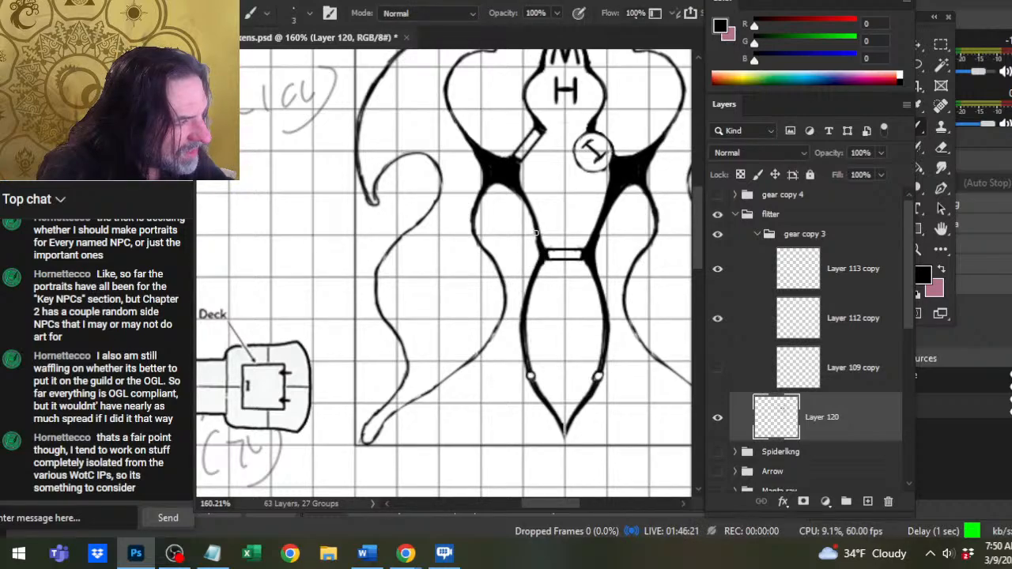
pyautogui.press('e')
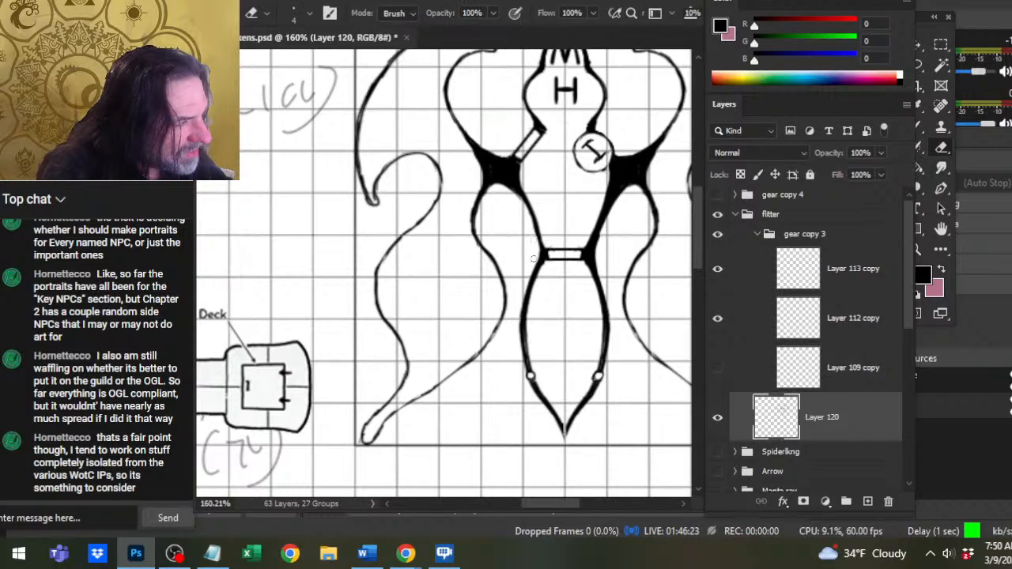
pyautogui.press('b')
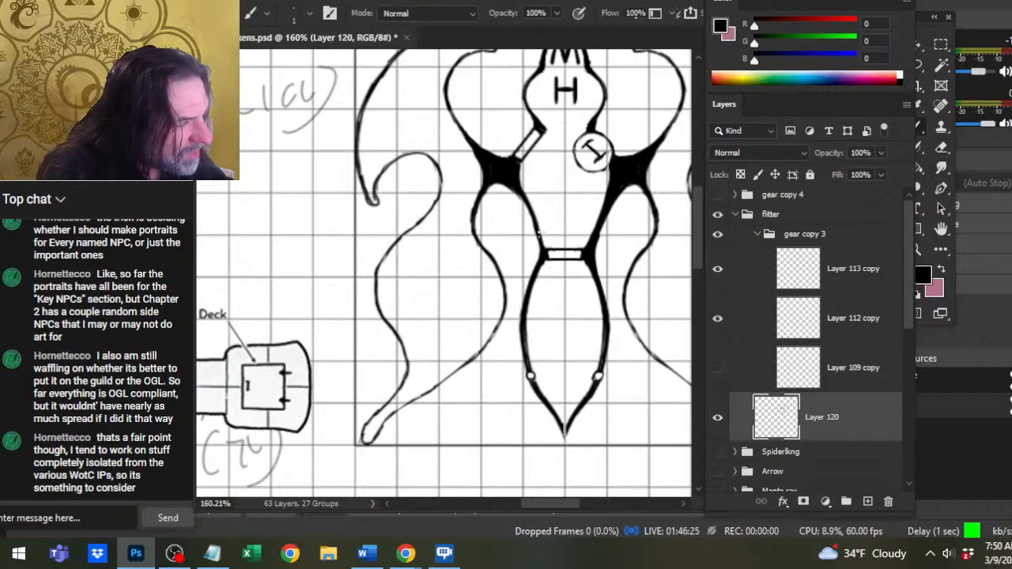
pyautogui.press('e')
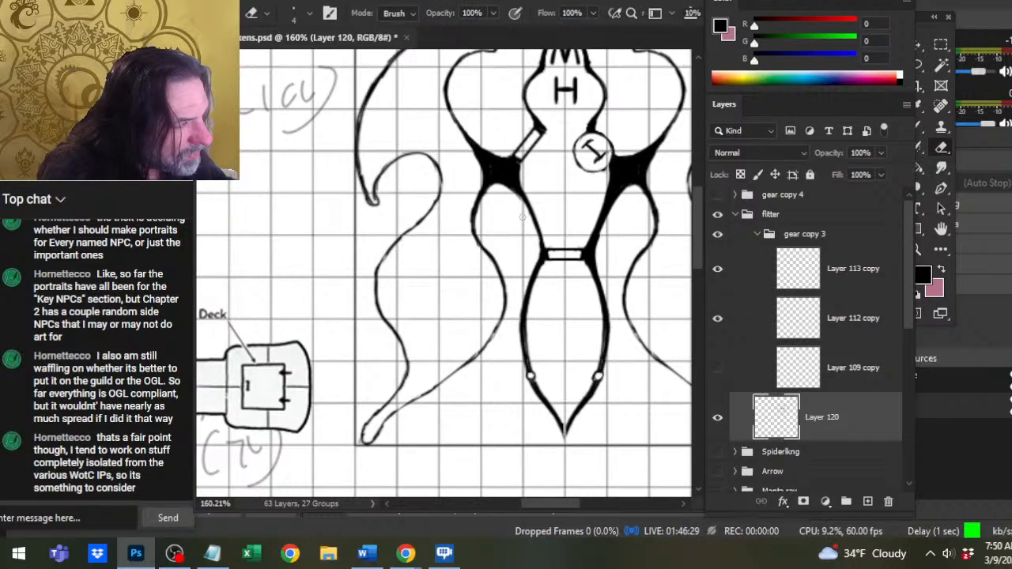
pyautogui.press('b')
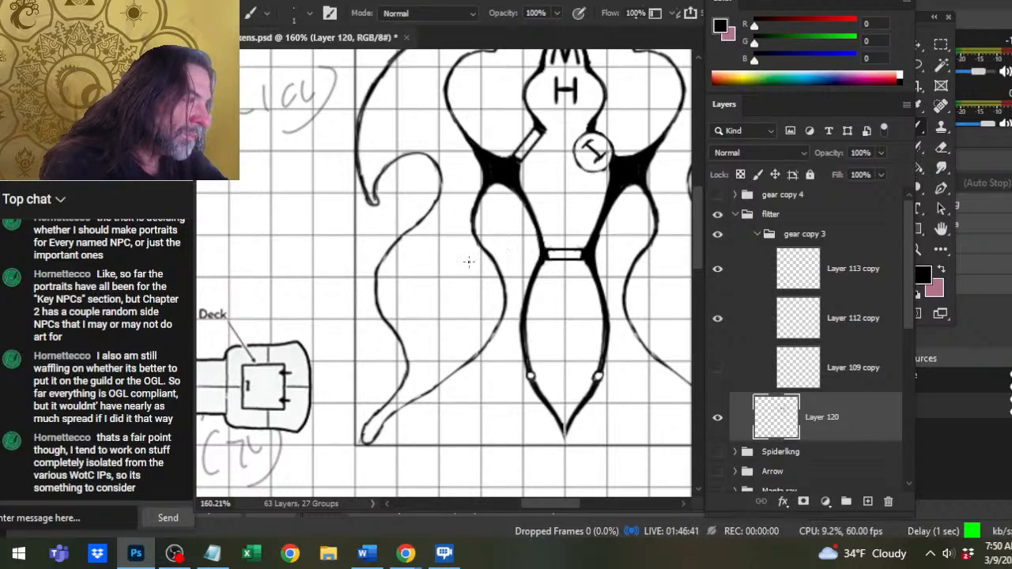
# Lasso the right half of the lower hull with its inner wing edge on Layer 120, delete it and deselect.
pyautogui.press('l')
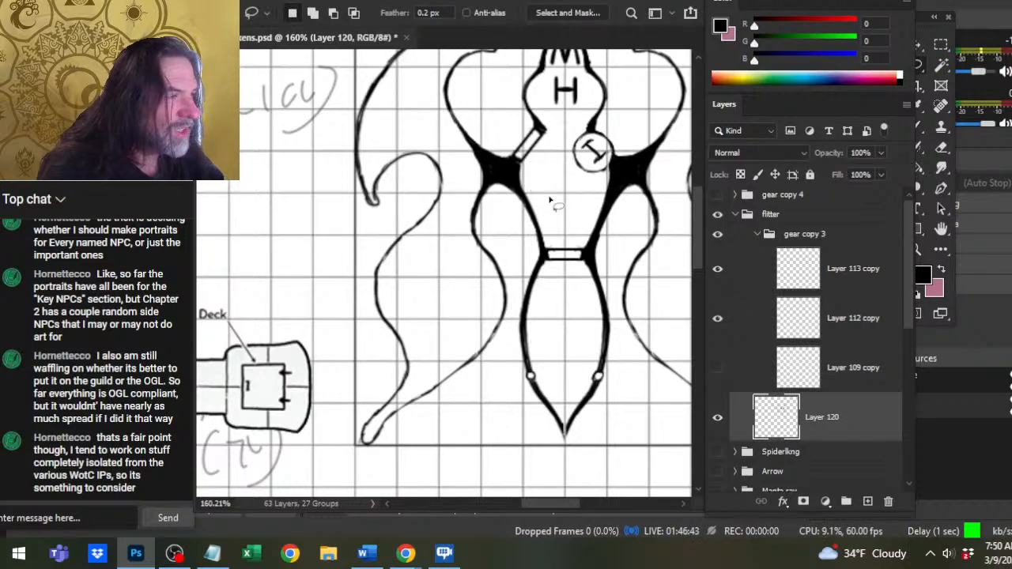
pyautogui.moveTo(669, 190)
pyautogui.mouseDown()
pyautogui.moveTo(625, 162)
pyautogui.moveTo(534, 168)
pyautogui.mouseUp()
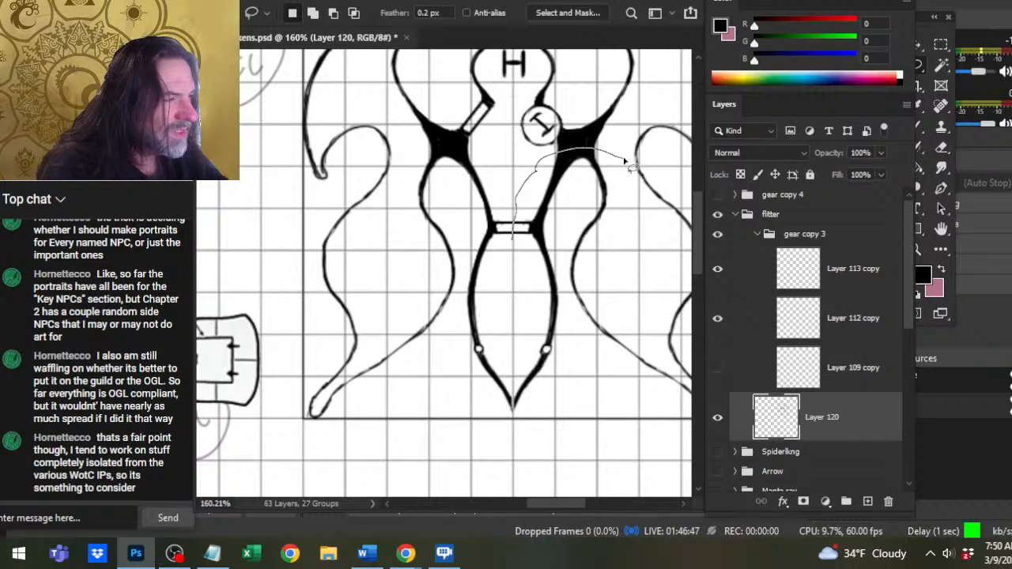
pyautogui.moveTo(513, 240); pyautogui.dragTo(511, 351)
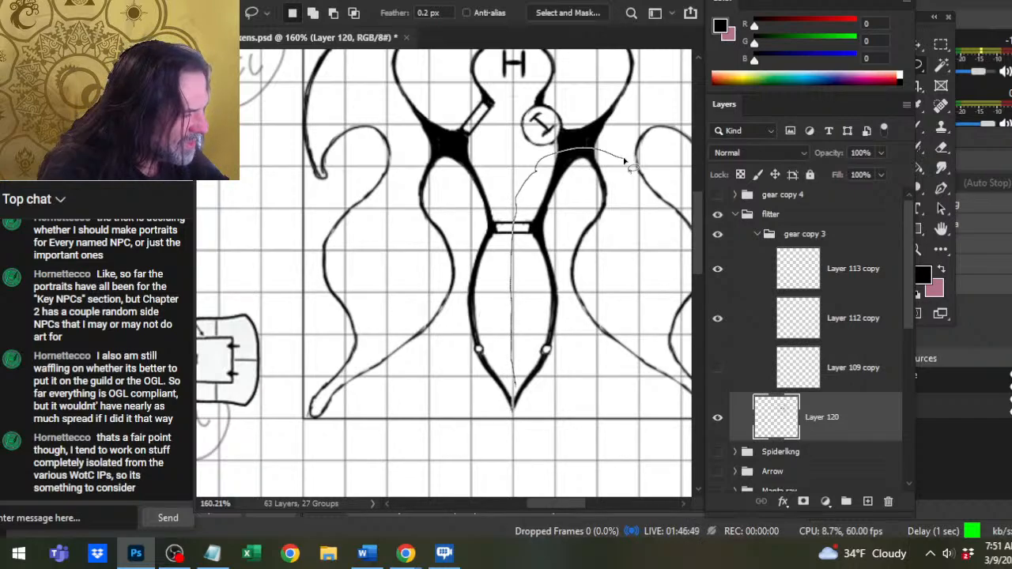
pyautogui.moveTo(518, 419)
pyautogui.mouseDown()
pyautogui.moveTo(625, 348)
pyautogui.moveTo(636, 198)
pyautogui.moveTo(624, 162)
pyautogui.mouseUp()
pyautogui.press('Delete')
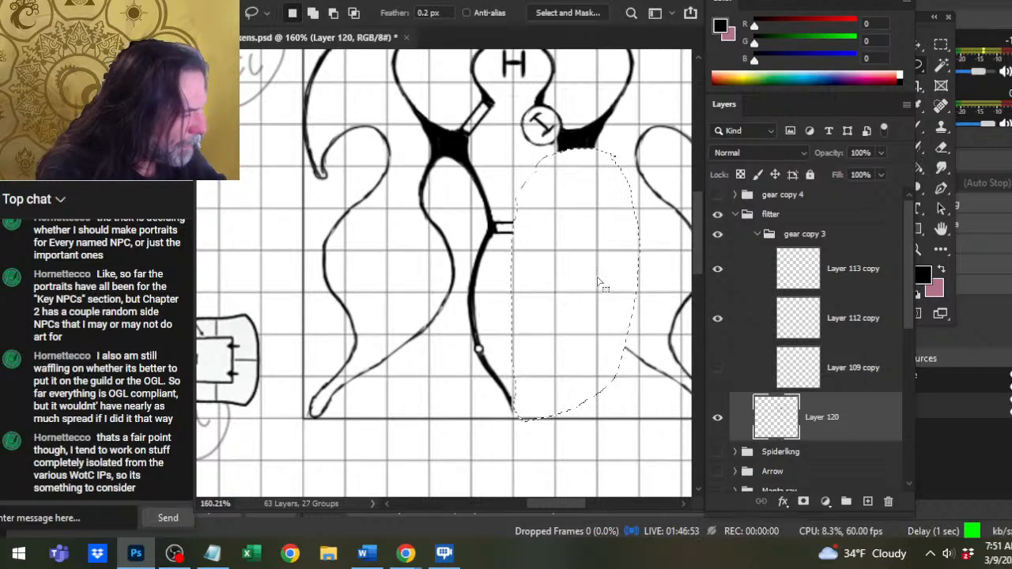
pyautogui.hotkey('ctrl', 'd')
# Lasso the left half of the lower hull with its inner wing edge and copy it to a new layer.
pyautogui.press('e')
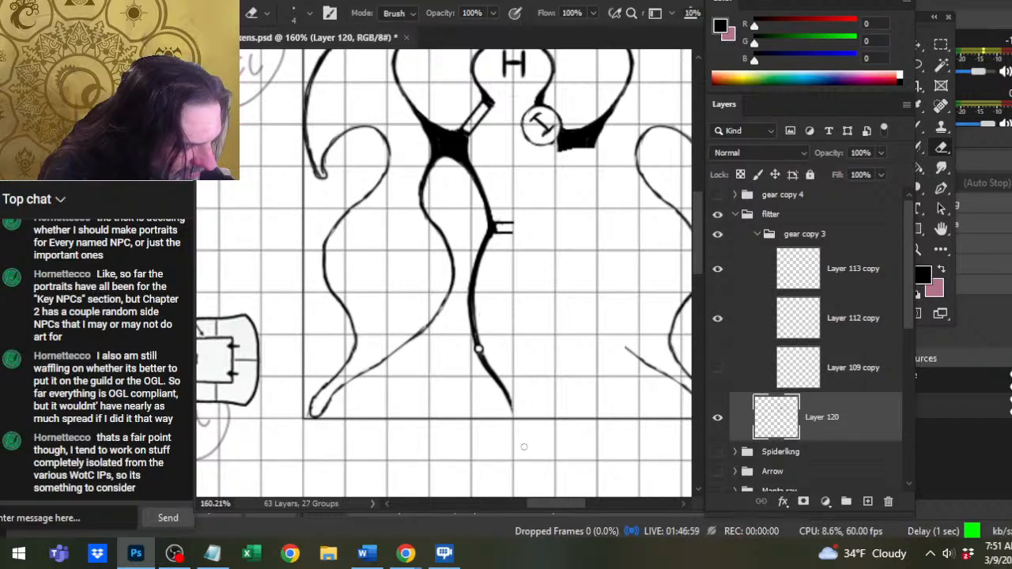
pyautogui.press('l')
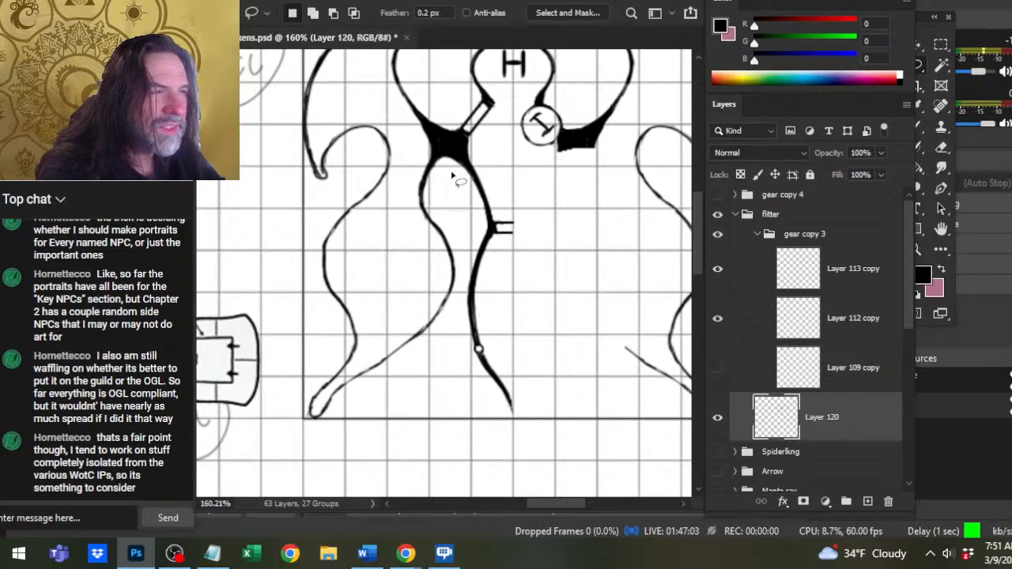
pyautogui.press('e')
pyautogui.press('l')
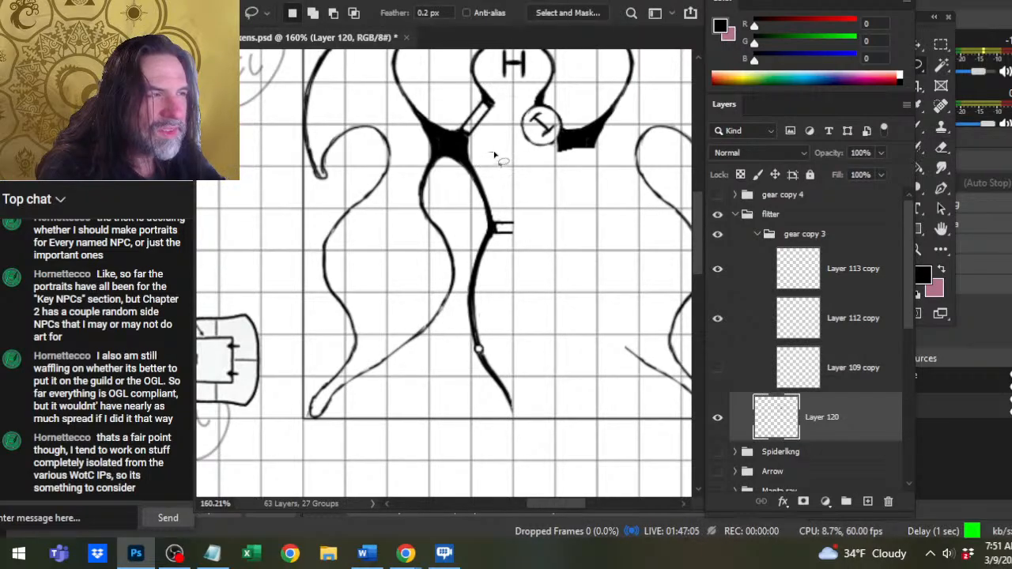
pyautogui.moveTo(494, 150)
pyautogui.mouseDown()
pyautogui.moveTo(400, 190)
pyautogui.moveTo(372, 318)
pyautogui.moveTo(425, 412)
pyautogui.moveTo(536, 456)
pyautogui.moveTo(573, 305)
pyautogui.moveTo(547, 175)
pyautogui.mouseUp()
pyautogui.hotkey('ctrl', 'shift', 'j')
# Flip the copied lower hull half horizontally with Free Transform and apply it.
pyautogui.rightClick(456, 283)
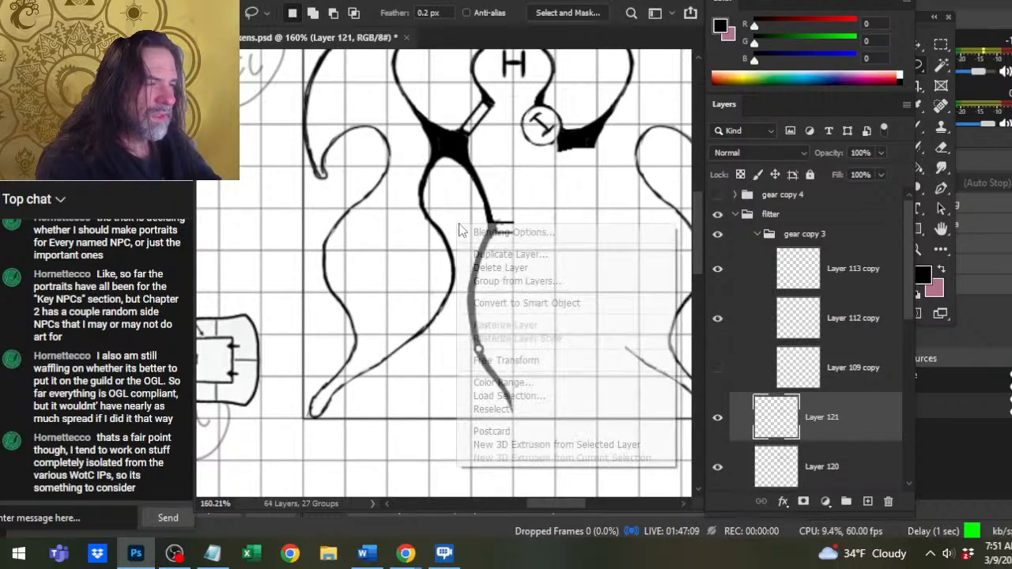
pyautogui.click(482, 353)
pyautogui.rightClick(454, 284)
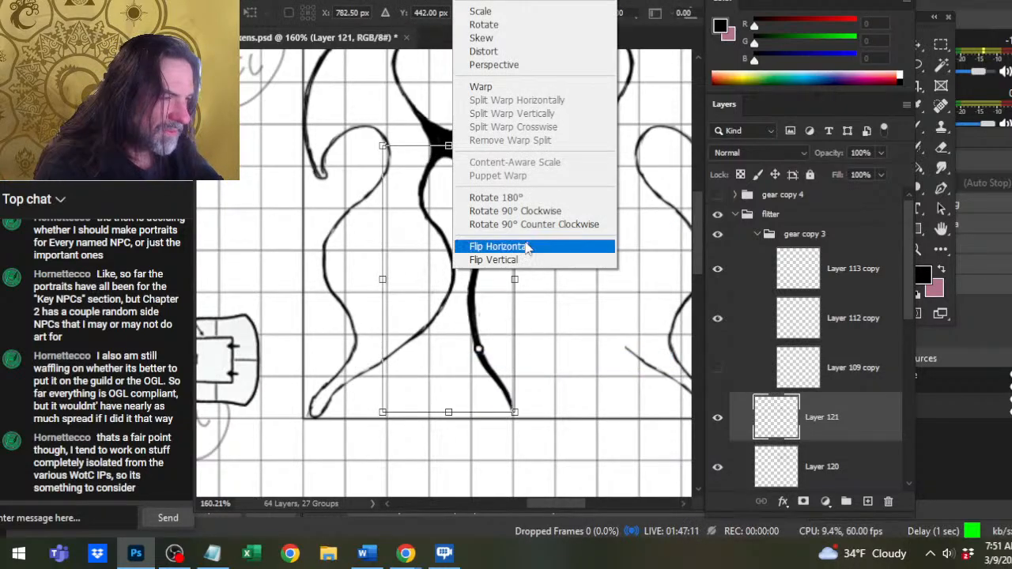
pyautogui.click(498, 246)
pyautogui.press('Return')
# Nudge the flipped hull half right until it meets the left half at the door bar and tail tip.
pyautogui.press('Right')
pyautogui.press('Right')
pyautogui.press('Right')
pyautogui.press('Right')
pyautogui.press('Right')
pyautogui.press('Right')
pyautogui.press('Right')
pyautogui.press('Right')
pyautogui.press('Right')
pyautogui.press('Right')
pyautogui.press('Right')
pyautogui.press('Right')
pyautogui.press('Right')
pyautogui.press('Right')
pyautogui.press('Right')
pyautogui.press('Right')
pyautogui.press('Right')
pyautogui.press('Right')
pyautogui.press('Right')
pyautogui.press('Right')
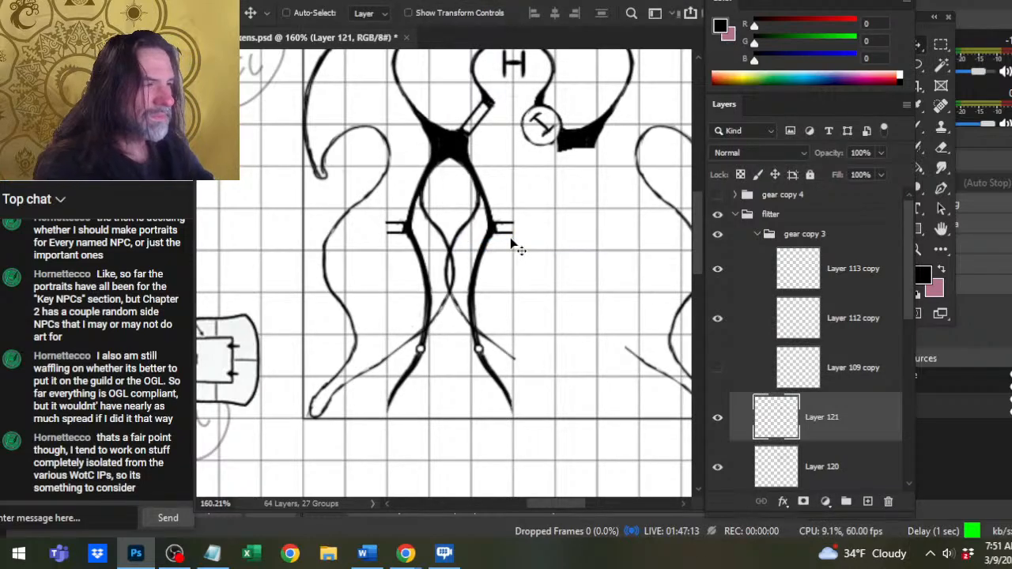
pyautogui.press('Right')
pyautogui.press('Right')
pyautogui.press('Right')
pyautogui.press('Right')
pyautogui.press('Right')
pyautogui.press('Right')
pyautogui.press('Right')
pyautogui.press('Right')
pyautogui.press('Right')
pyautogui.press('Right')
pyautogui.press('Right')
pyautogui.press('Right')
pyautogui.press('Right')
pyautogui.press('Right')
pyautogui.press('Right')
pyautogui.press('Right')
pyautogui.press('Right')
pyautogui.press('Right')
pyautogui.press('Right')
pyautogui.press('Right')
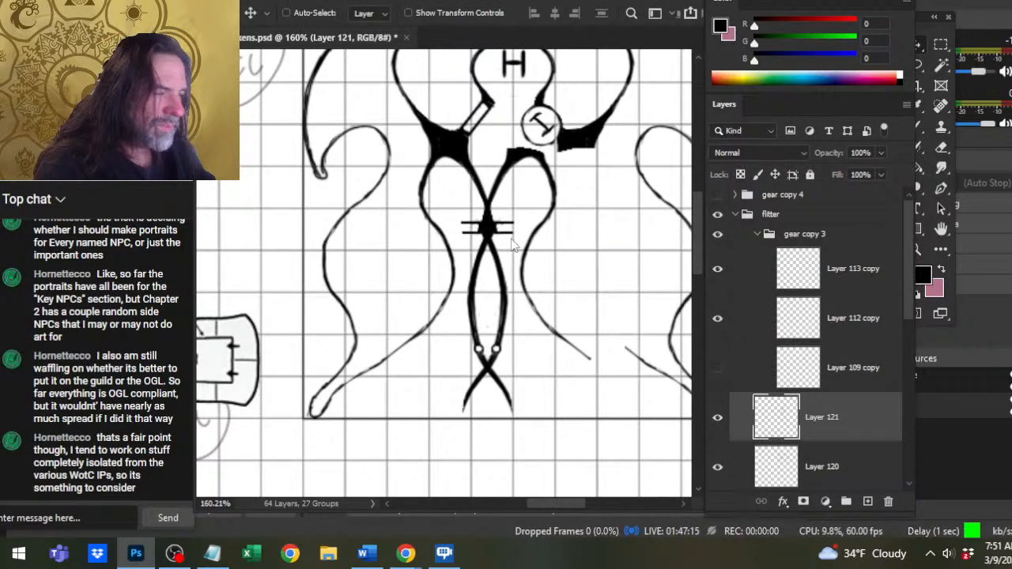
pyautogui.press('Right')
pyautogui.press('Right')
pyautogui.press('Right')
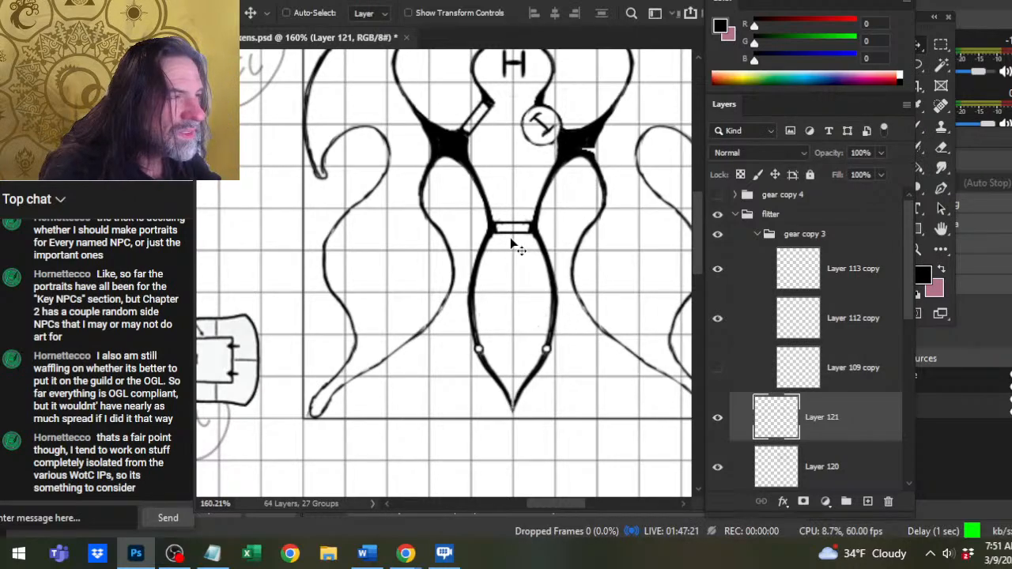
# Fill the gap in the right black wing joint with a size 4 brush and clean its edge with the eraser.
pyautogui.press('b')
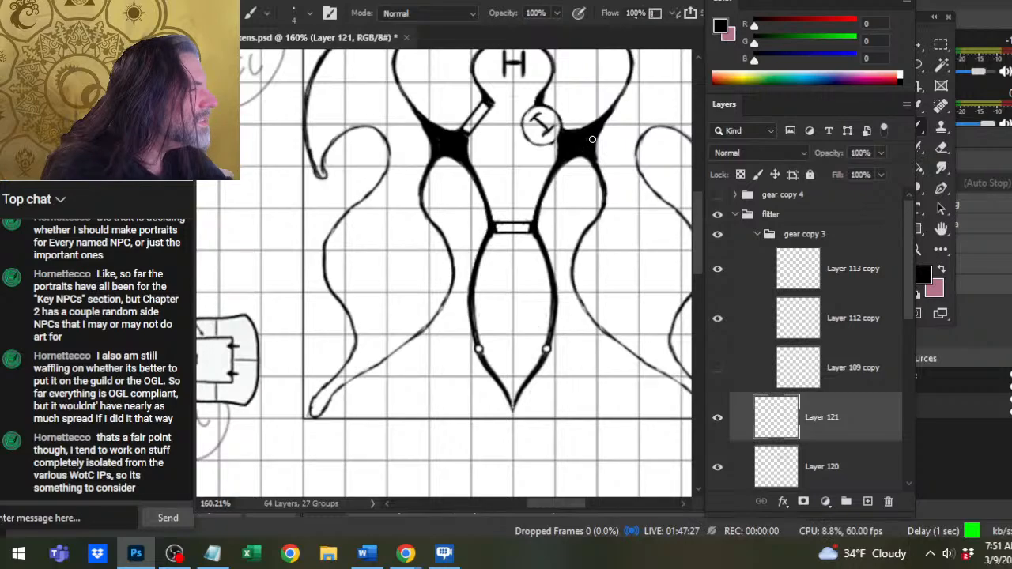
pyautogui.press('e')
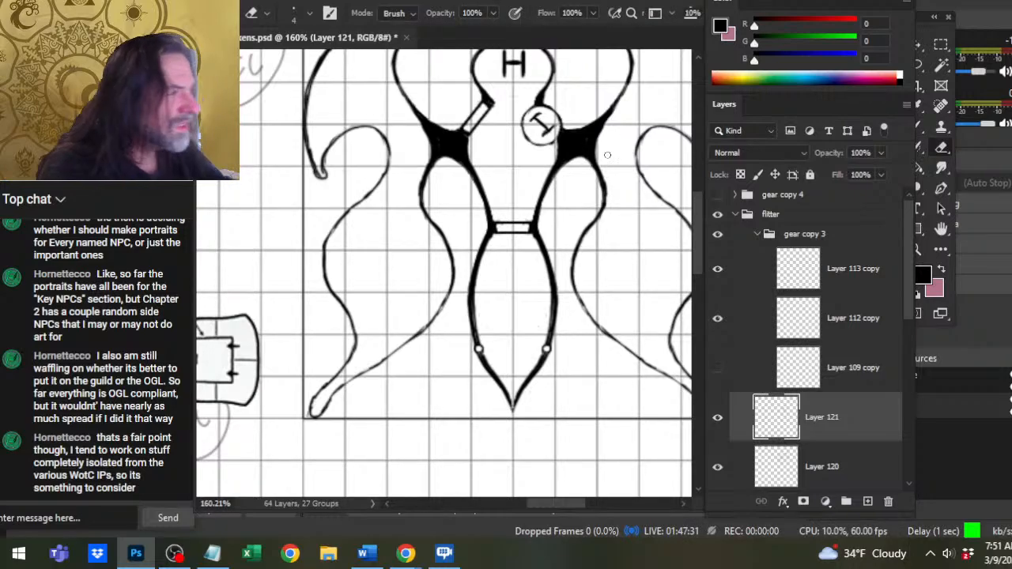
pyautogui.press('z')
pyautogui.moveTo(608, 162)
pyautogui.mouseDown()
pyautogui.moveTo(598, 260)
pyautogui.moveTo(561, 249)
pyautogui.moveTo(574, 276)
pyautogui.mouseUp()
pyautogui.press('space')
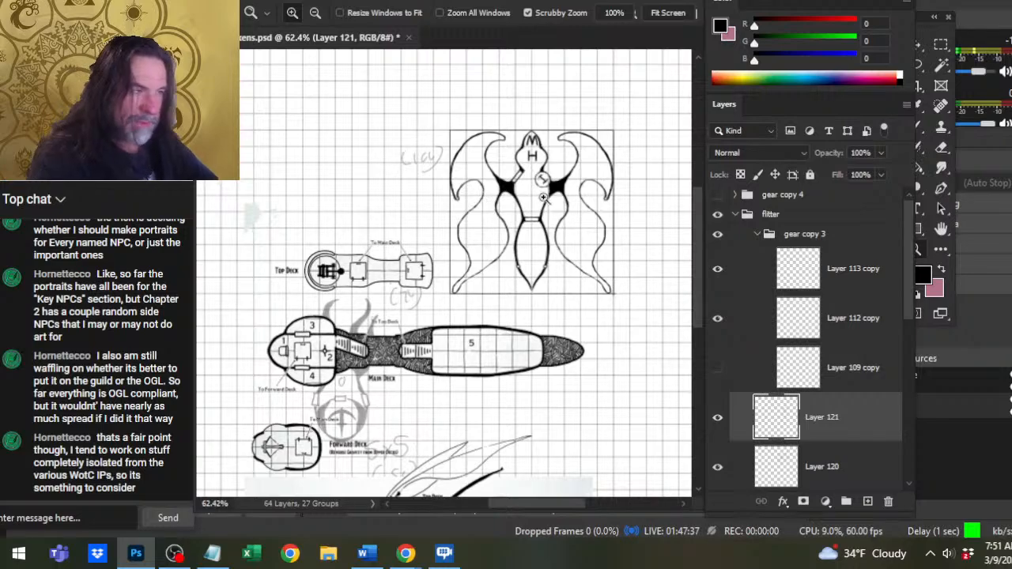
# Merge Layer 121 with the mirrored hull half down into Layer 120.
pyautogui.moveTo(530, 196); pyautogui.dragTo(560, 222)
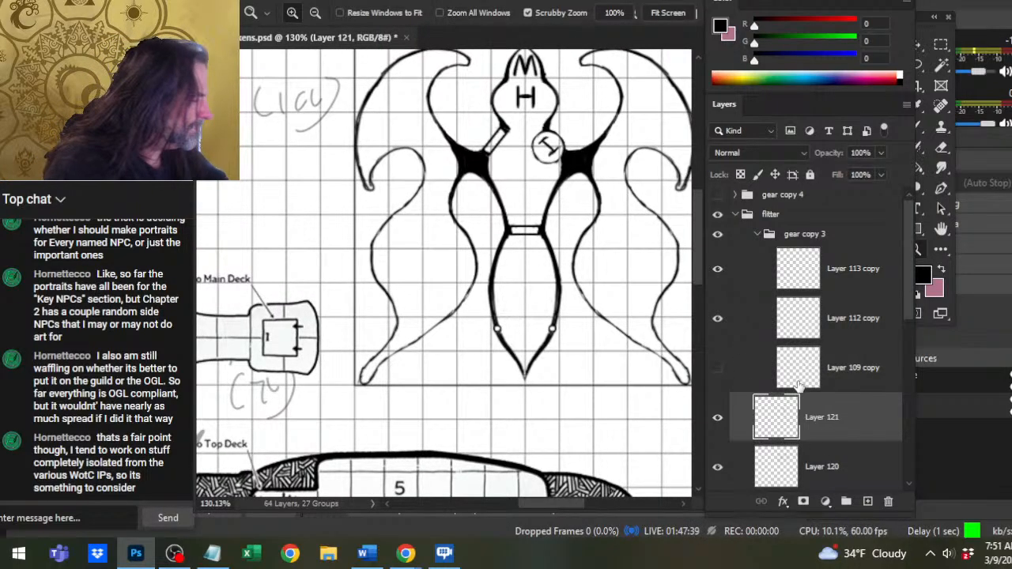
pyautogui.rightClick(826, 416)
pyautogui.click(870, 430)
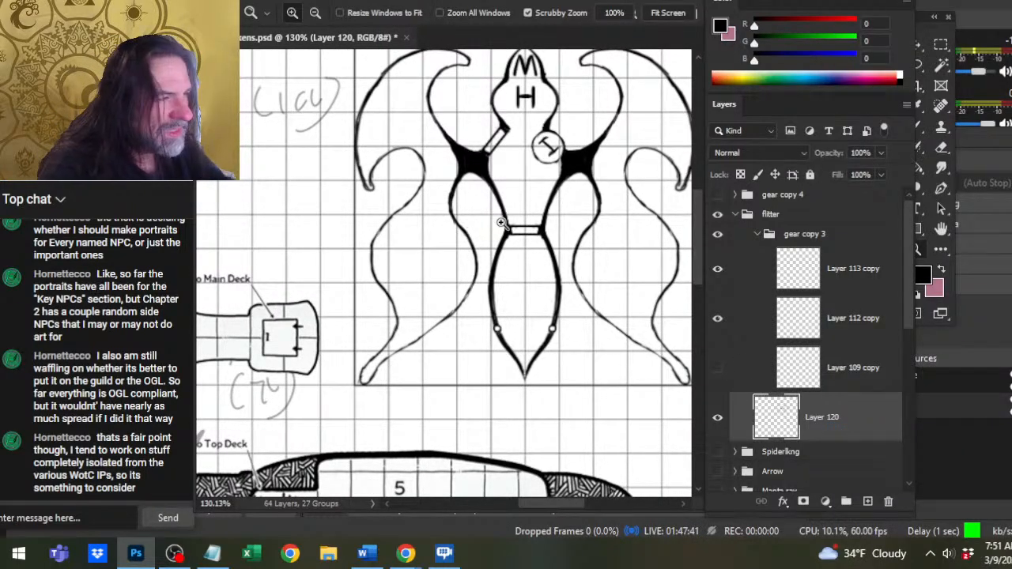
# Lasso the waist door bar with its adjoining hull line ends, cut it from Layer 120 and paste it in place on a new layer.
pyautogui.press('l')
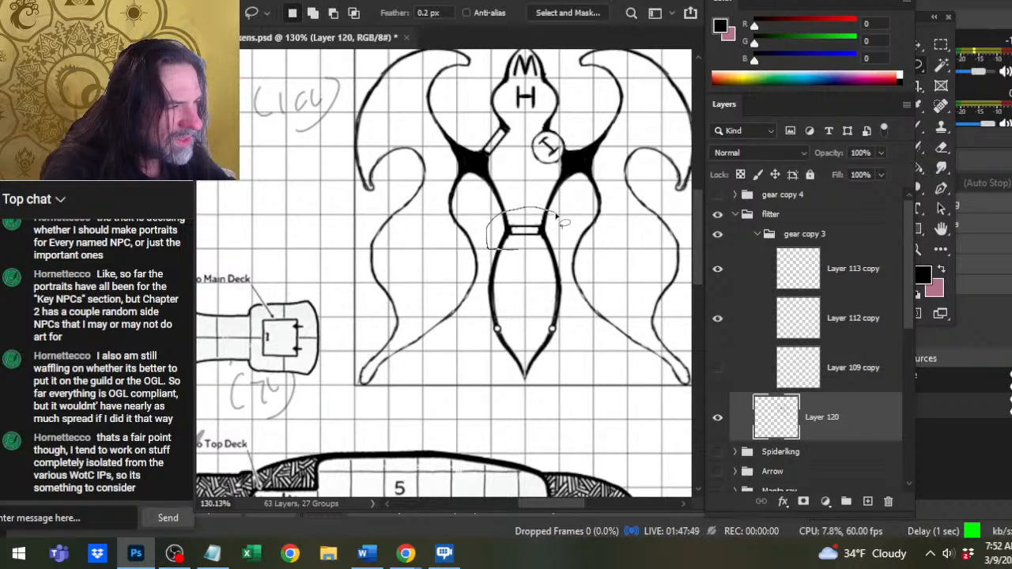
pyautogui.moveTo(557, 217); pyautogui.dragTo(546, 223)
pyautogui.press('v')
pyautogui.hotkey('ctrl', 'z')
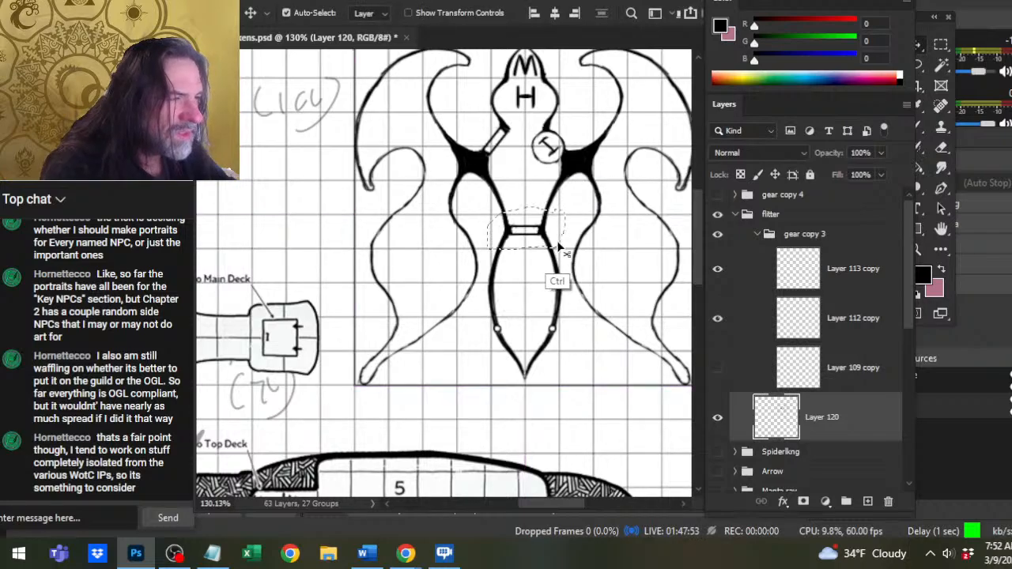
pyautogui.hotkey('ctrl', 'x')
pyautogui.hotkey('ctrl', 'shift', 'v')
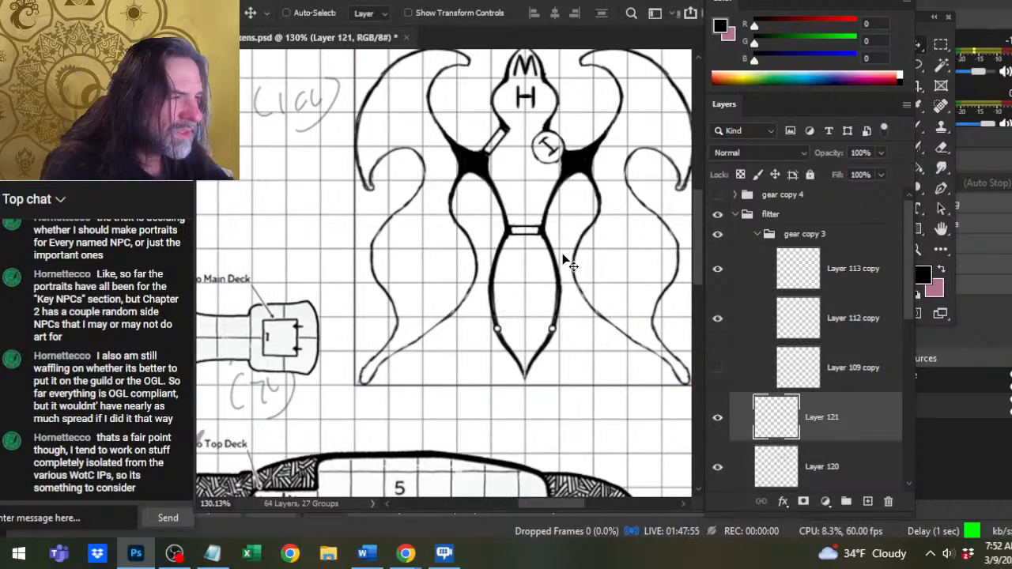
# Nudge the cut door bar section up toward the black wing joints.
pyautogui.press('Up')
pyautogui.press('Up')
pyautogui.press('Up')
pyautogui.press('Up')
pyautogui.press('Up')
pyautogui.press('Up')
pyautogui.press('Up')
pyautogui.press('Up')
pyautogui.press('Up')
pyautogui.press('Up')
pyautogui.press('Up')
pyautogui.press('Up')
pyautogui.press('Up')
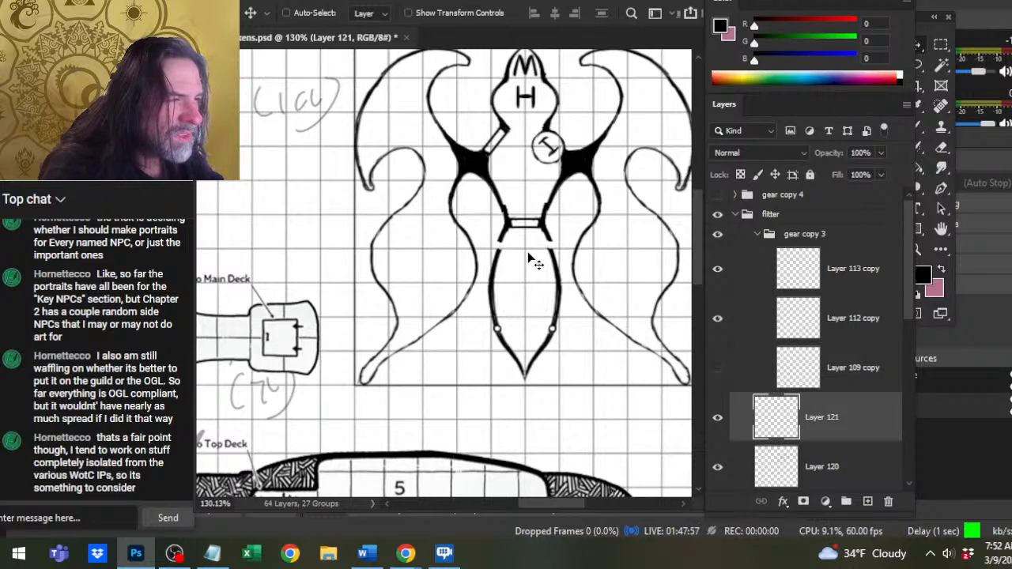
pyautogui.press('Up')
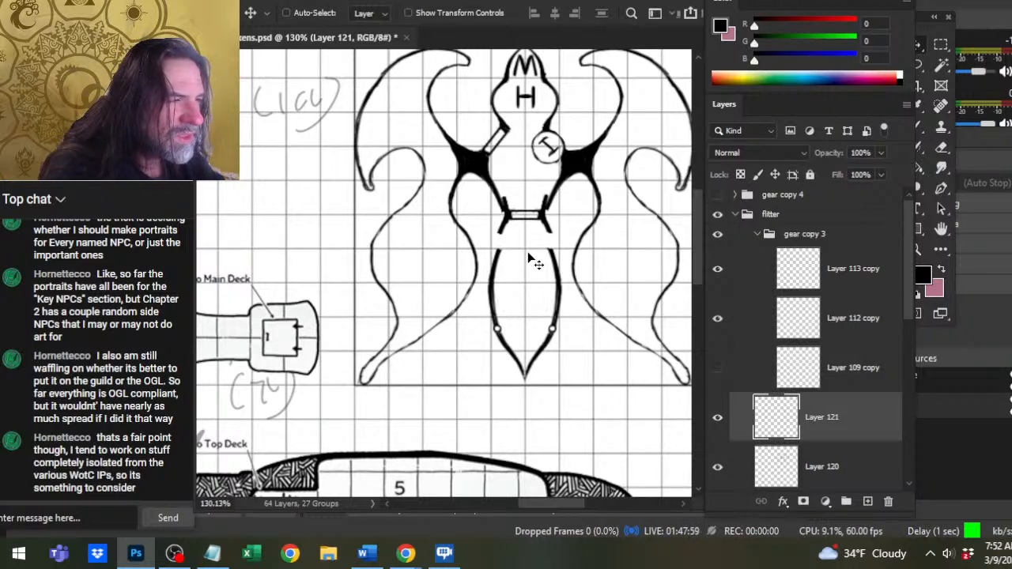
# Erase the overlapping line stubs above the raised door bar and merge Layer 121 down into Layer 120.
pyautogui.press('e')
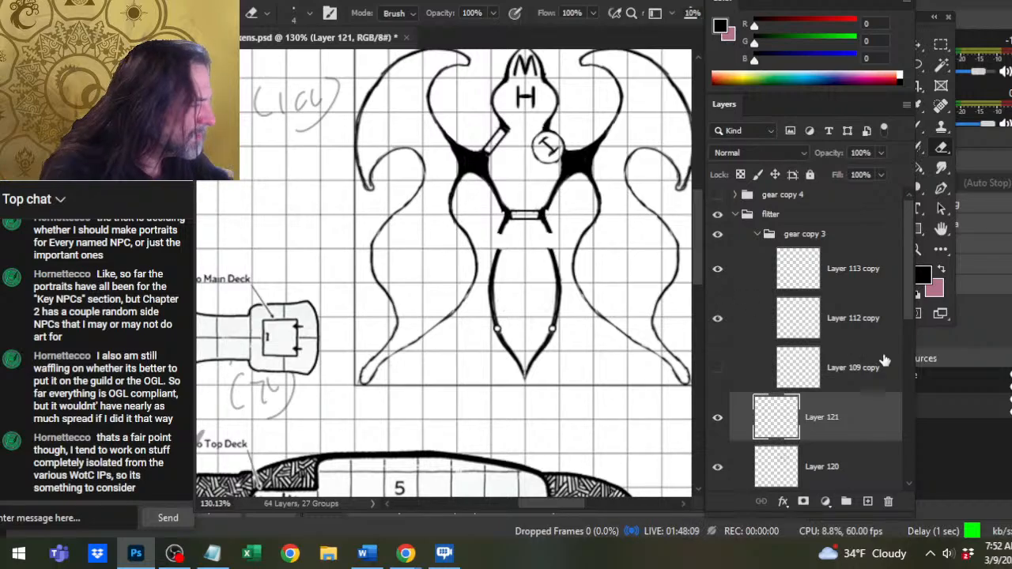
pyautogui.click(810, 450)
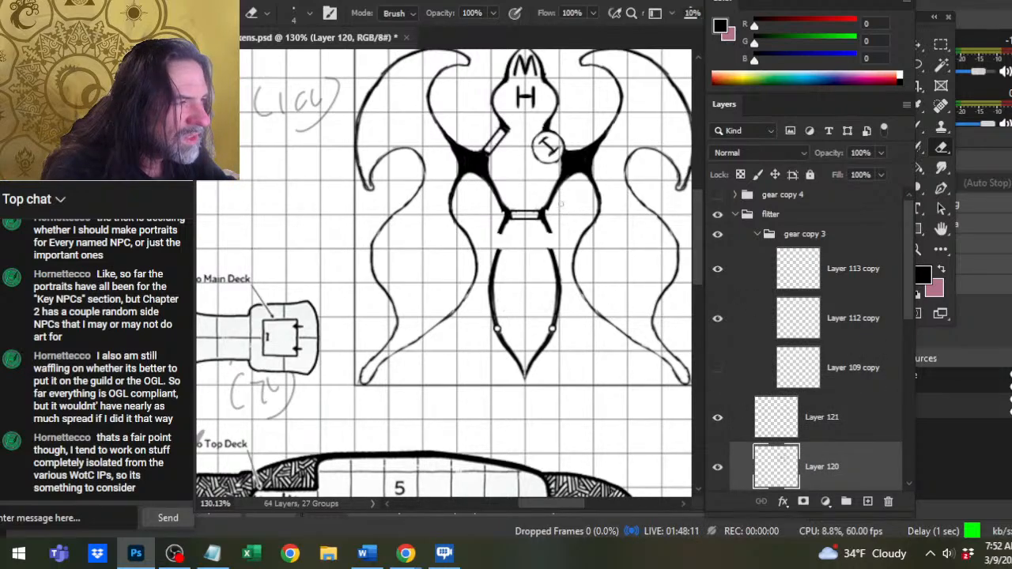
pyautogui.click(824, 433)
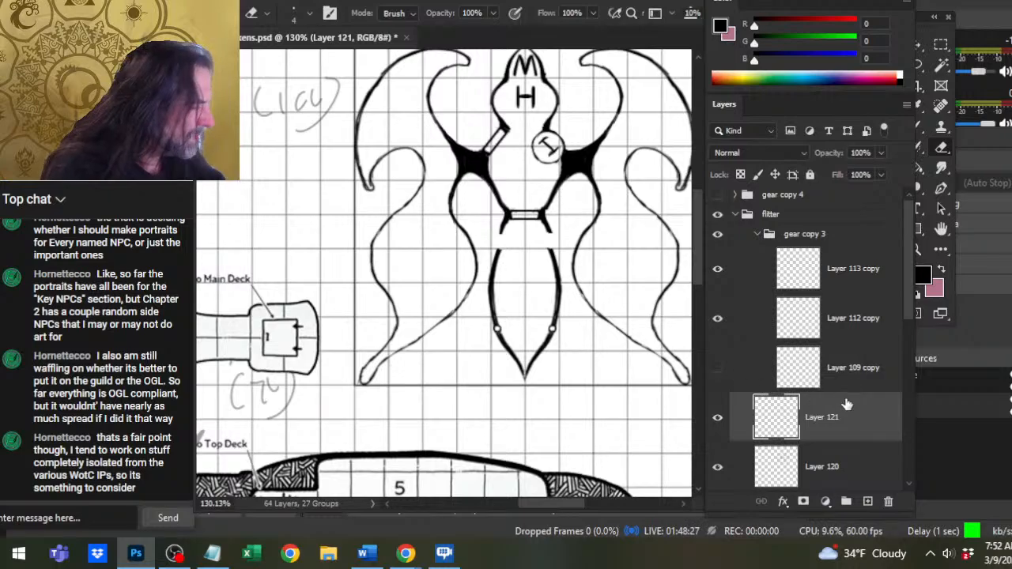
pyautogui.rightClick(845, 427)
pyautogui.click(889, 433)
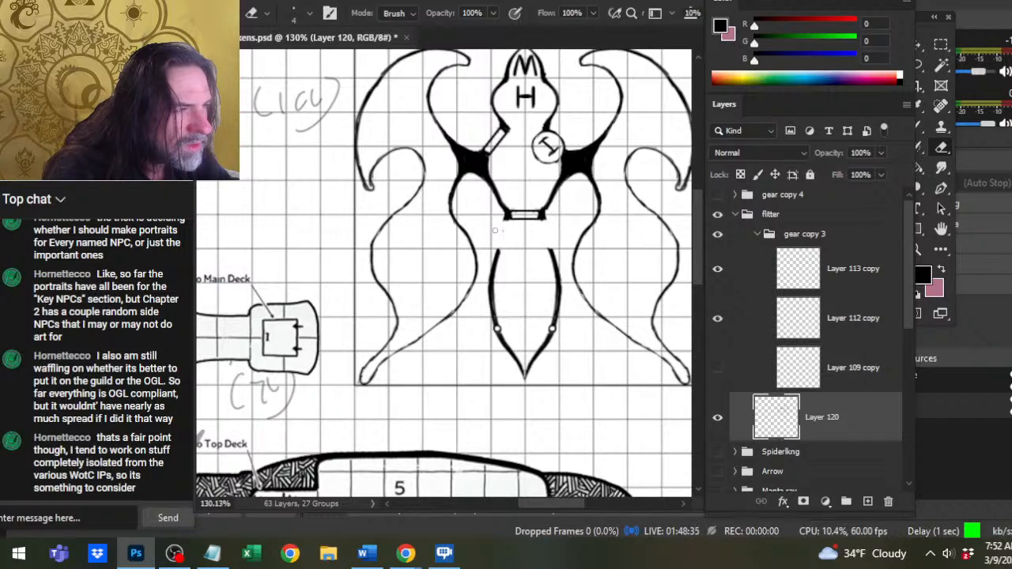
# Redraw the left hull line from the raised door bar down into the tail with a size 4 brush and clean its edges with the eraser.
pyautogui.press('b')
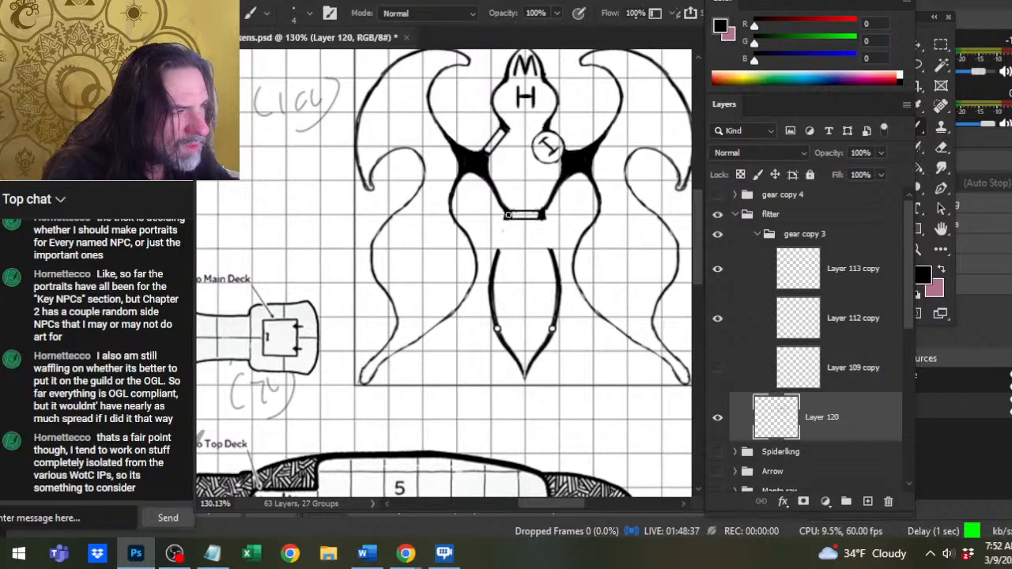
pyautogui.moveTo(508, 215)
pyautogui.mouseDown()
pyautogui.moveTo(495, 294)
pyautogui.moveTo(496, 245)
pyautogui.moveTo(487, 270)
pyautogui.mouseUp()
pyautogui.press('e')
pyautogui.press('b')
pyautogui.press('e')
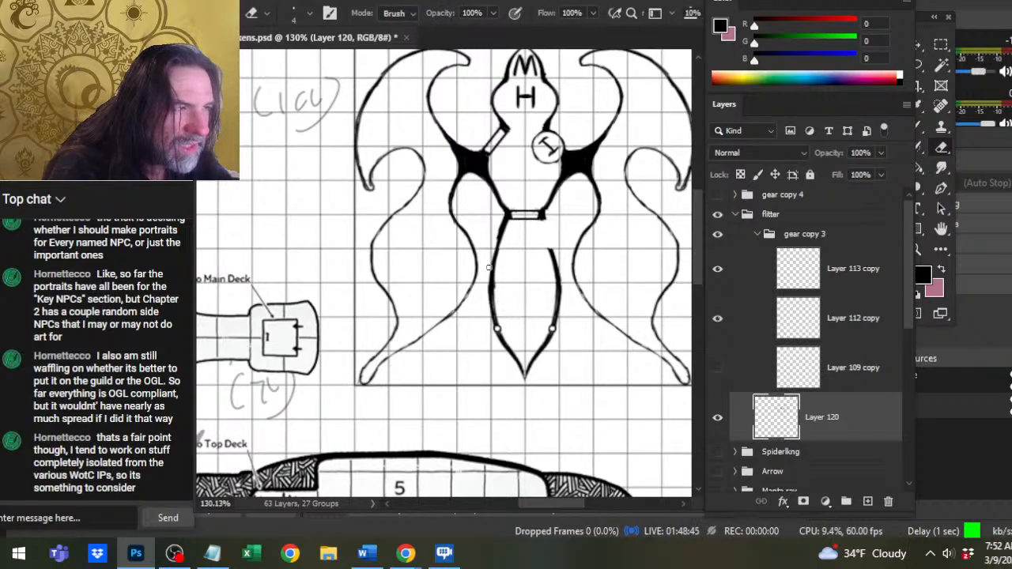
pyautogui.press('b')
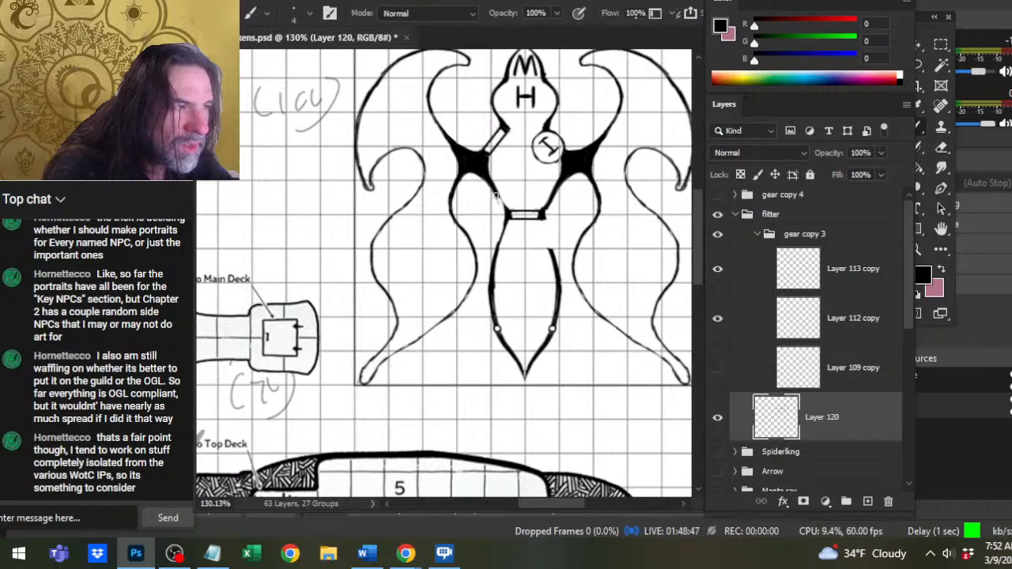
pyautogui.press('e')
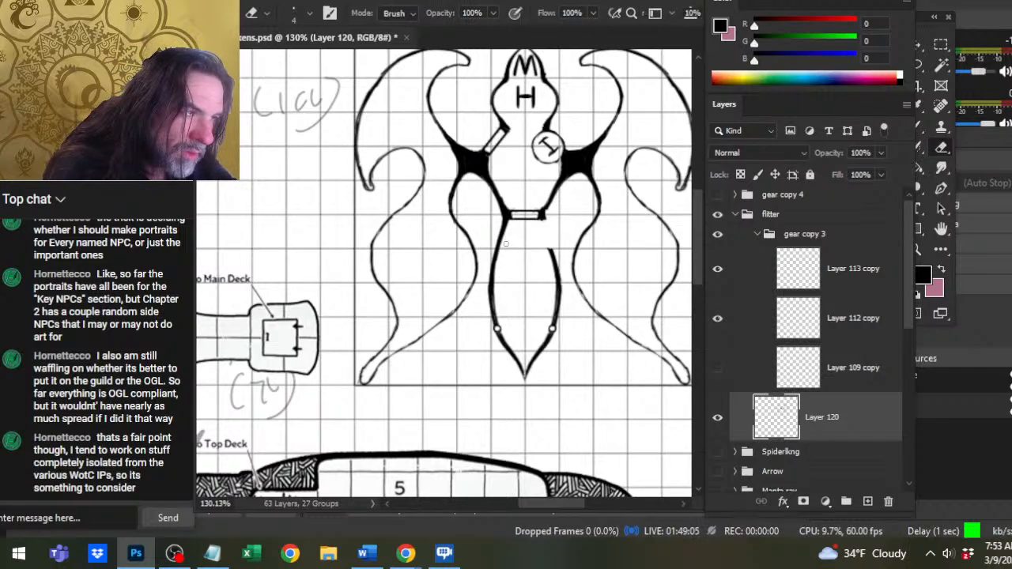
pyautogui.press('b')
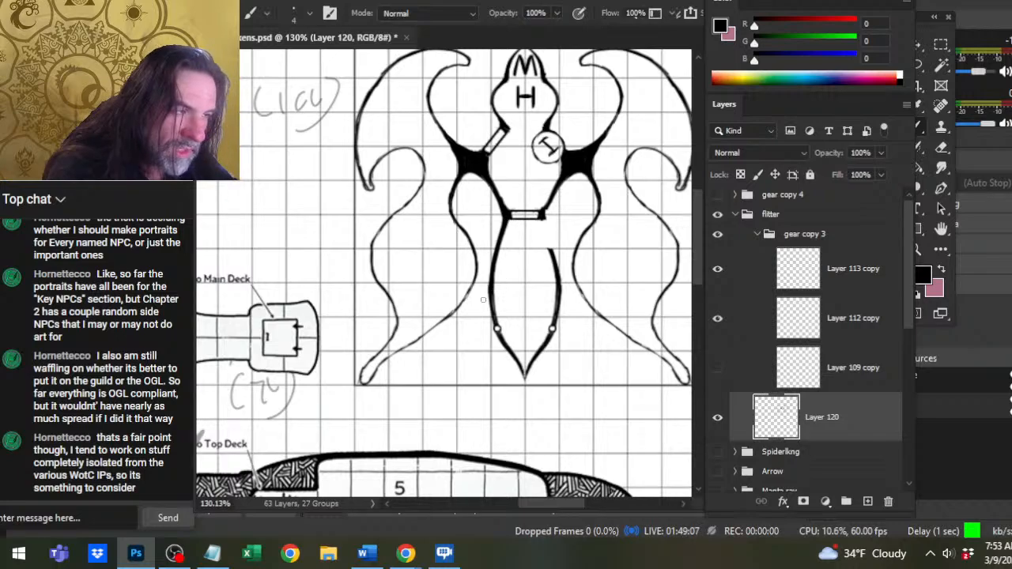
pyautogui.press('e')
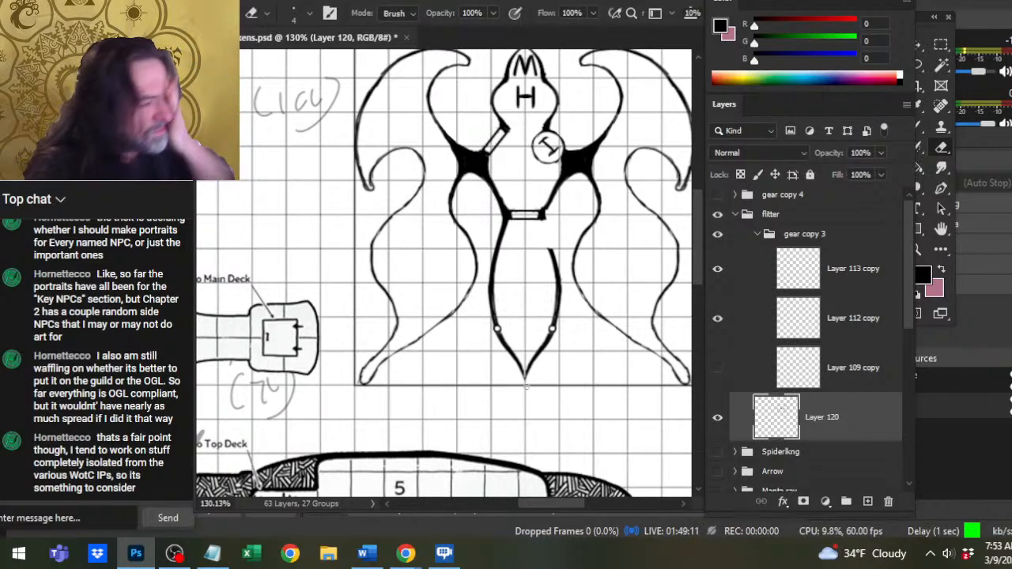
# Erase the right half of the tail outline and the right end of the door bar with a size 30 eraser.
pyautogui.press('z')
pyautogui.moveTo(502, 338); pyautogui.dragTo(425, 358)
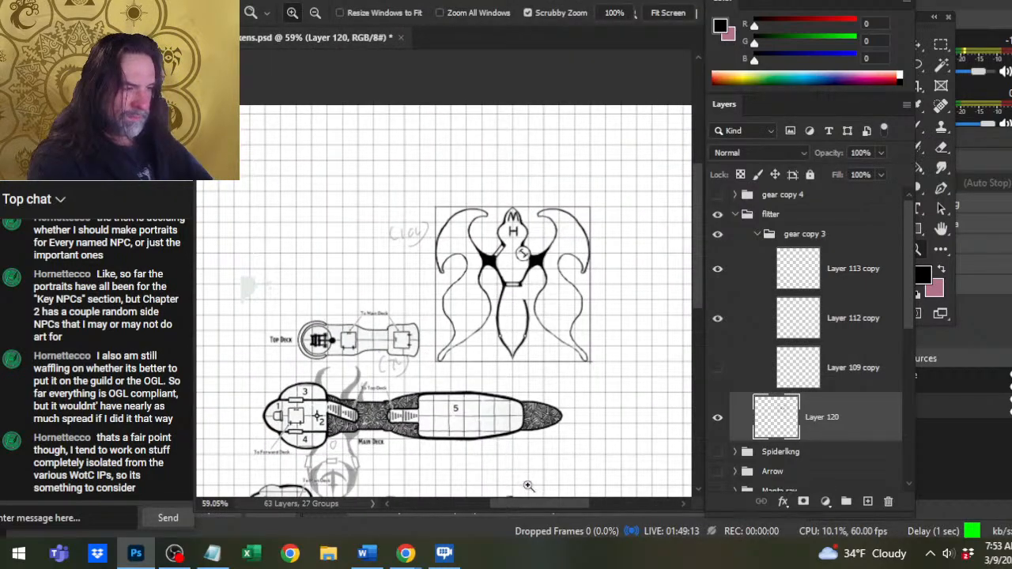
pyautogui.moveTo(565, 328); pyautogui.dragTo(574, 356)
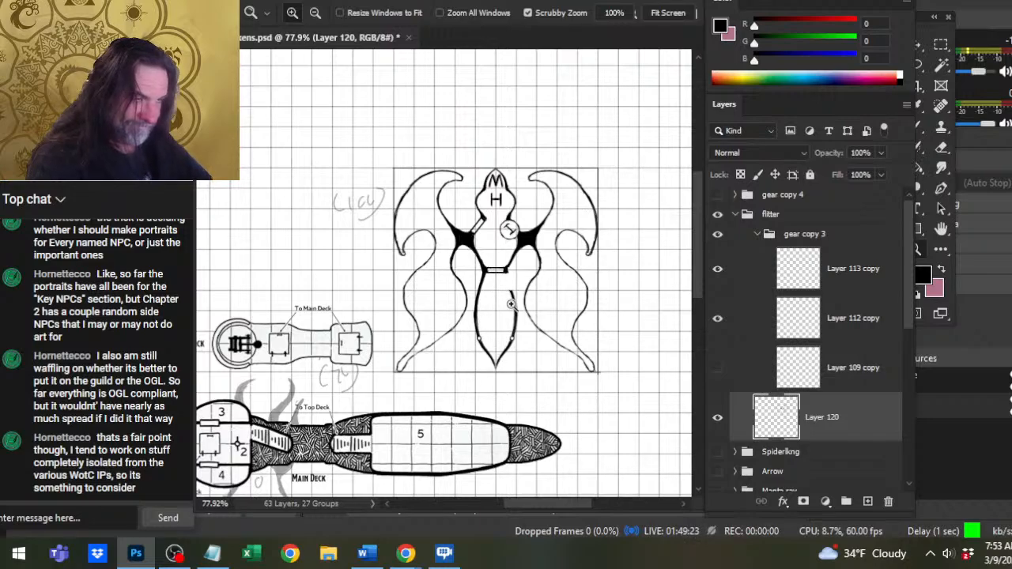
pyautogui.moveTo(510, 303)
pyautogui.mouseDown()
pyautogui.moveTo(526, 305)
pyautogui.moveTo(485, 405)
pyautogui.mouseUp()
pyautogui.press('e')
pyautogui.press('shift')
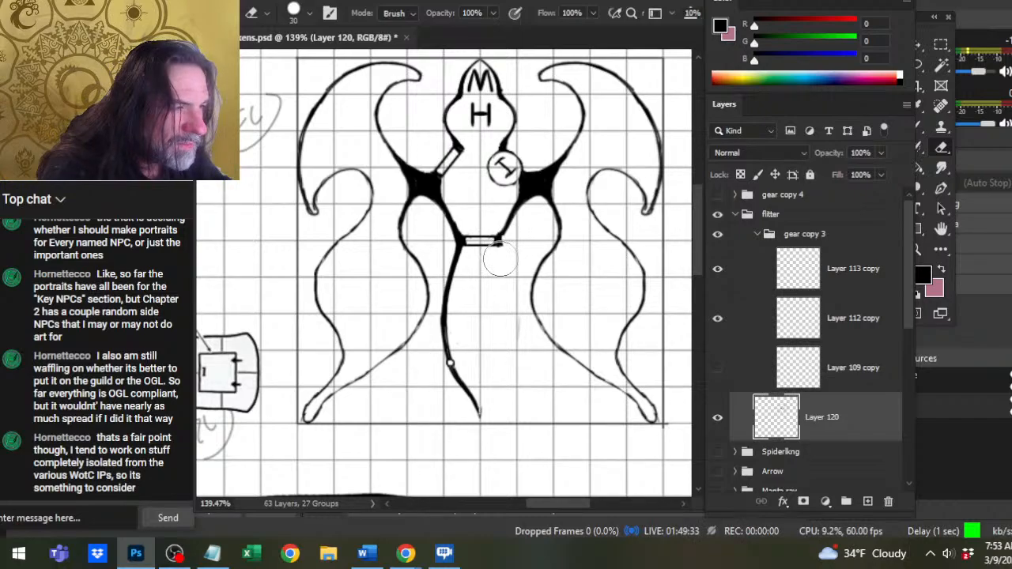
pyautogui.keyDown('shift'); pyautogui.click(503, 253); pyautogui.keyUp('shift')
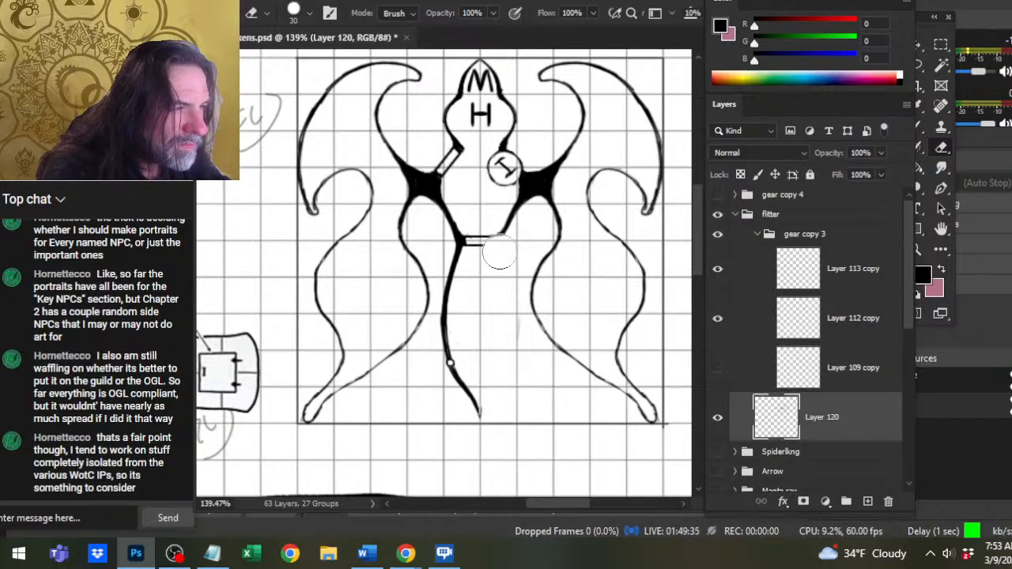
# Erase the remaining right hull line up to the black wing joint with a size 10 eraser.
pyautogui.press('[')
pyautogui.press('[')
pyautogui.press('[')
pyautogui.press('[')
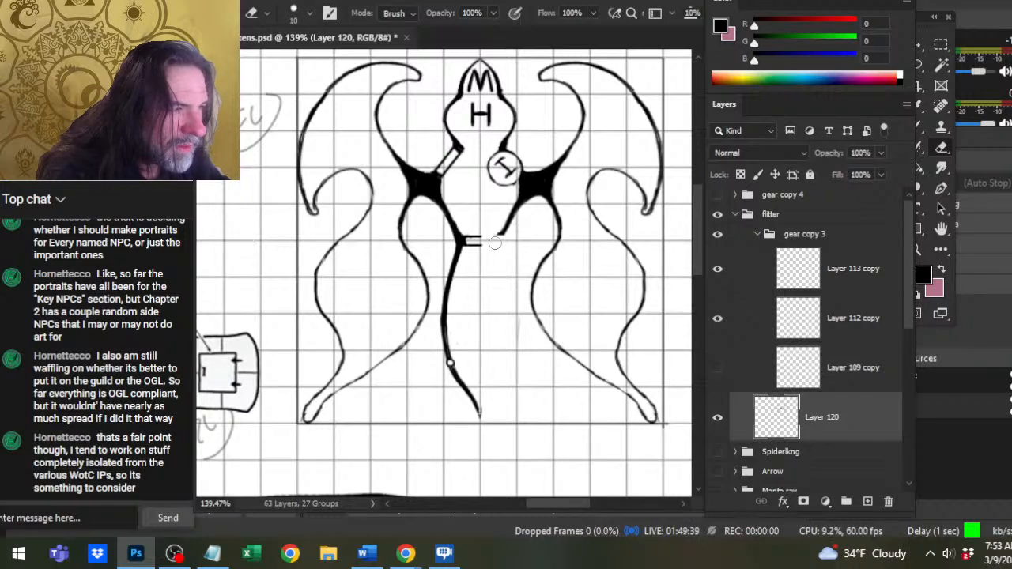
pyautogui.moveTo(495, 244); pyautogui.dragTo(501, 236)
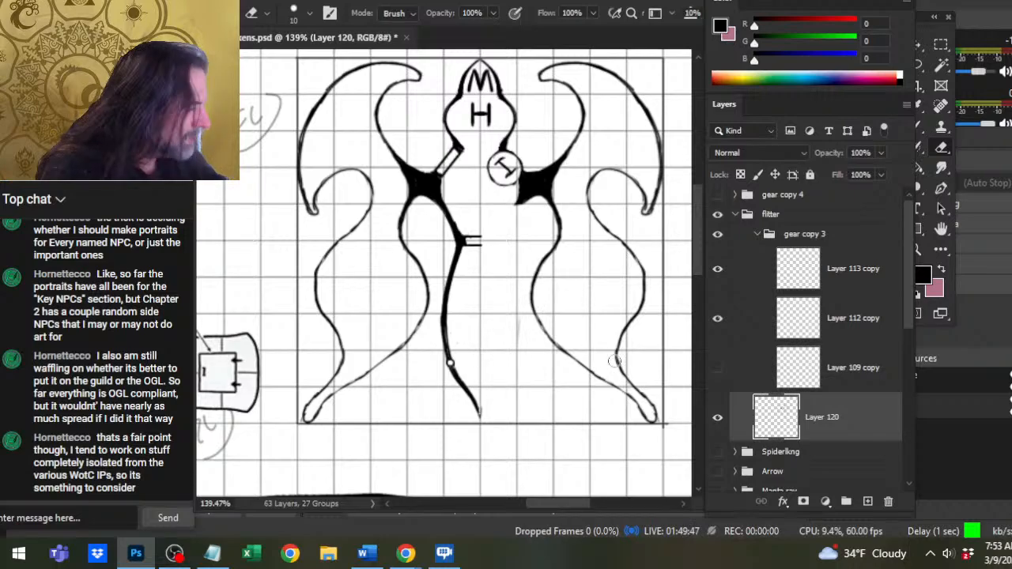
# Copy the lassoed left lower hull half with its half door bar to a new layer and flip it horizontally.
pyautogui.press('l')
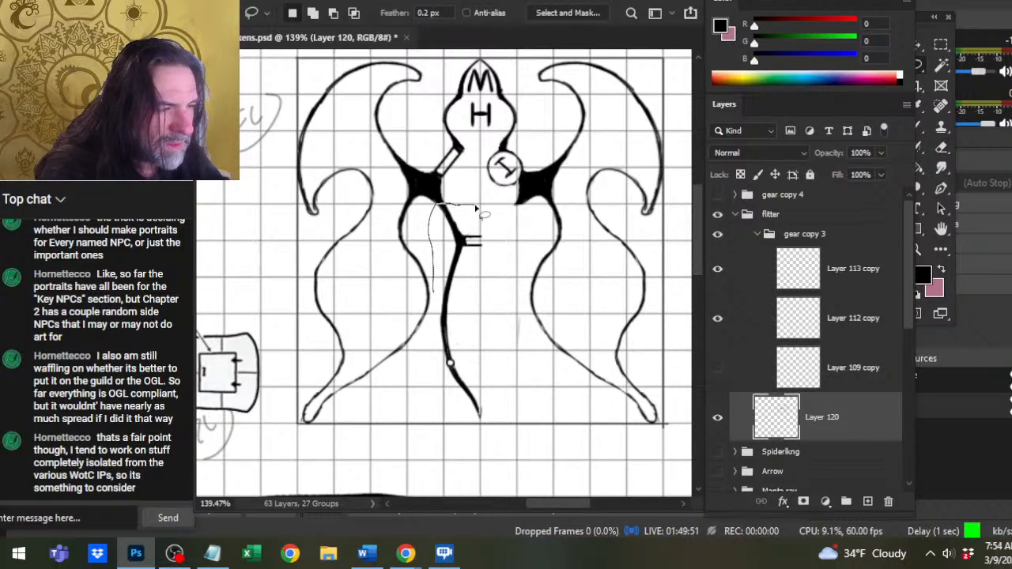
pyautogui.moveTo(477, 207)
pyautogui.mouseDown()
pyautogui.moveTo(441, 418)
pyautogui.moveTo(508, 309)
pyautogui.moveTo(503, 251)
pyautogui.mouseUp()
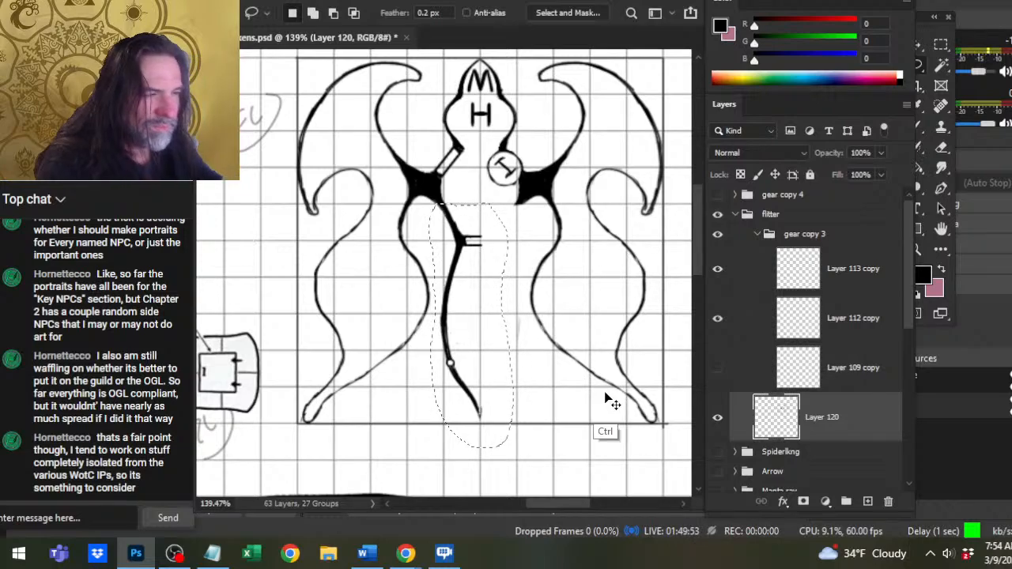
pyautogui.hotkey('ctrl', 'j')
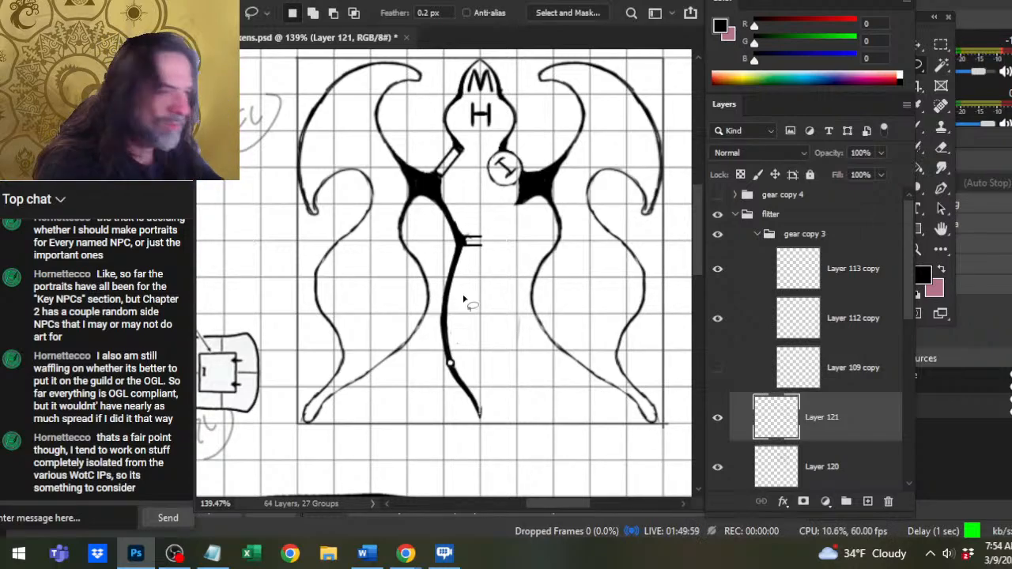
pyautogui.rightClick(472, 271)
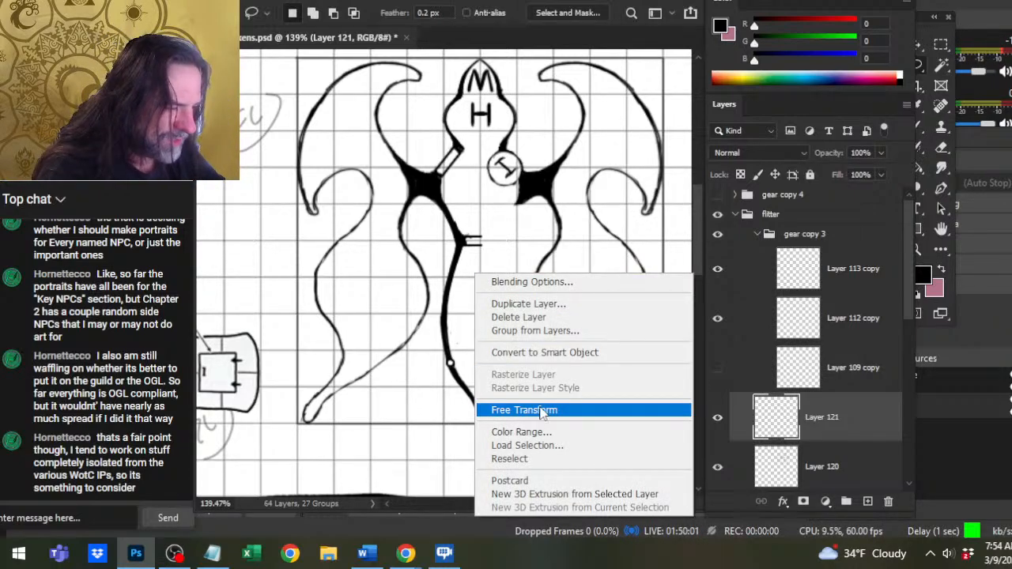
pyautogui.click(537, 410)
pyautogui.rightClick(445, 310)
pyautogui.click(520, 286)
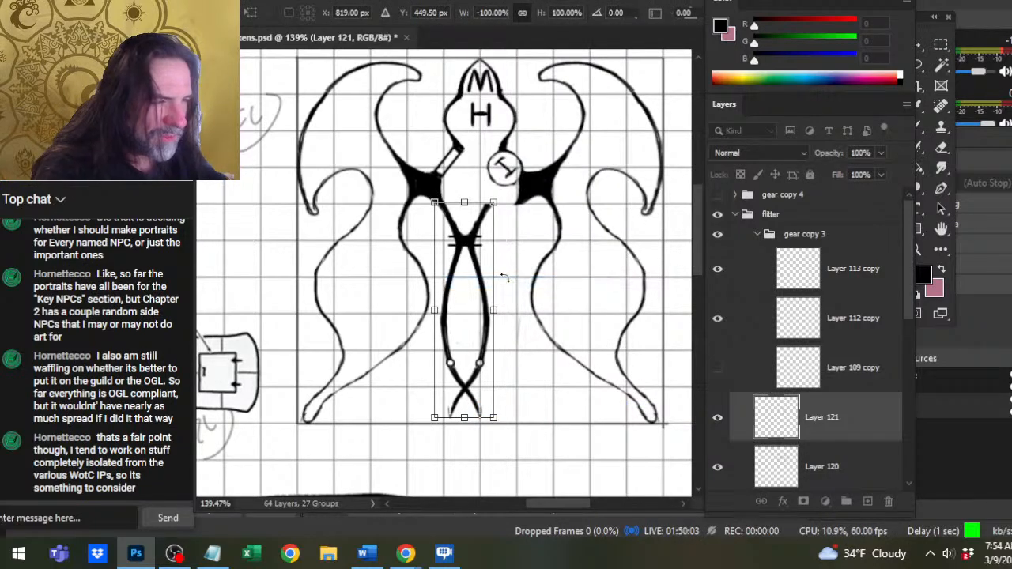
pyautogui.press('Return')
# Nudge the flipped hull half sideways until it meets the right wing joint, the door bar and the tail tip.
pyautogui.press('Right')
pyautogui.press('Right')
pyautogui.press('Right')
pyautogui.press('Right')
pyautogui.press('Right')
pyautogui.press('Right')
pyautogui.press('Right')
pyautogui.press('Right')
pyautogui.press('Right')
pyautogui.press('Right')
pyautogui.press('Right')
pyautogui.press('Right')
pyautogui.press('Right')
pyautogui.press('Right')
pyautogui.press('Right')
pyautogui.press('Right')
pyautogui.press('Right')
pyautogui.press('Right')
pyautogui.press('Right')
pyautogui.press('Right')
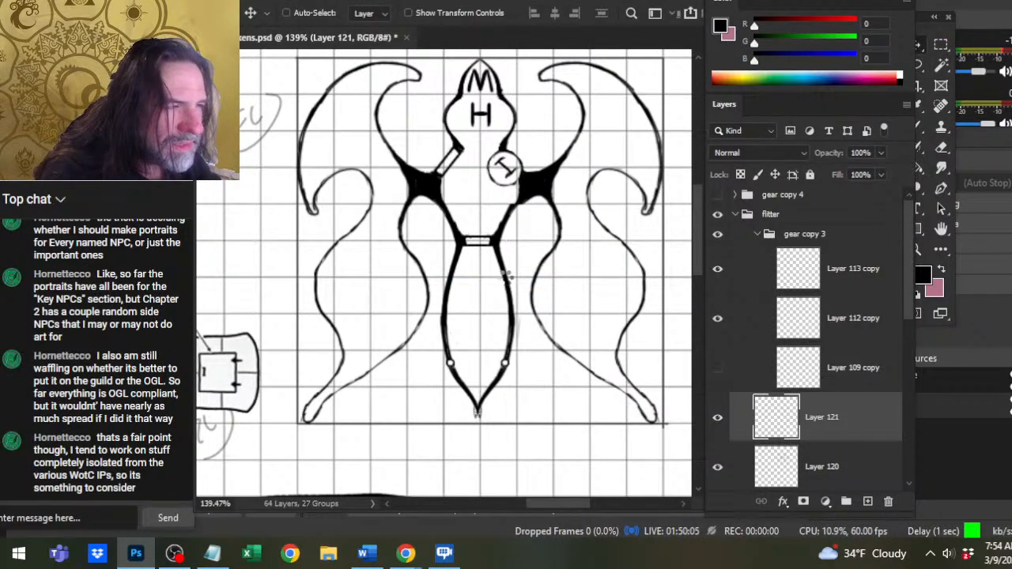
pyautogui.press('Left')
pyautogui.press('Left')
pyautogui.press('Left')
pyautogui.press('Left')
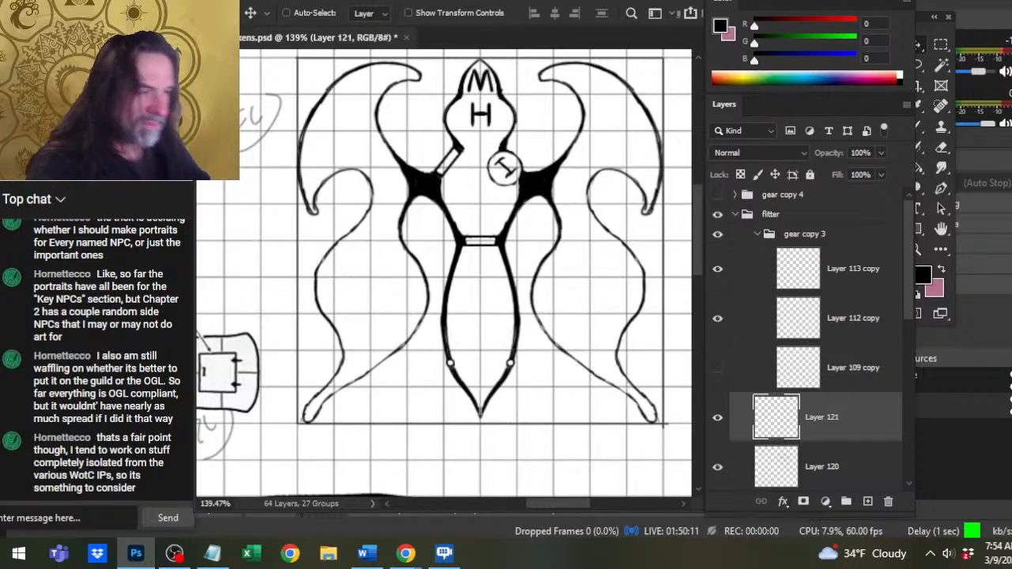
# Merge Layer 121 with the flipped lower hull half down into Layer 120.
pyautogui.press('z')
pyautogui.moveTo(554, 255); pyautogui.dragTo(483, 252)
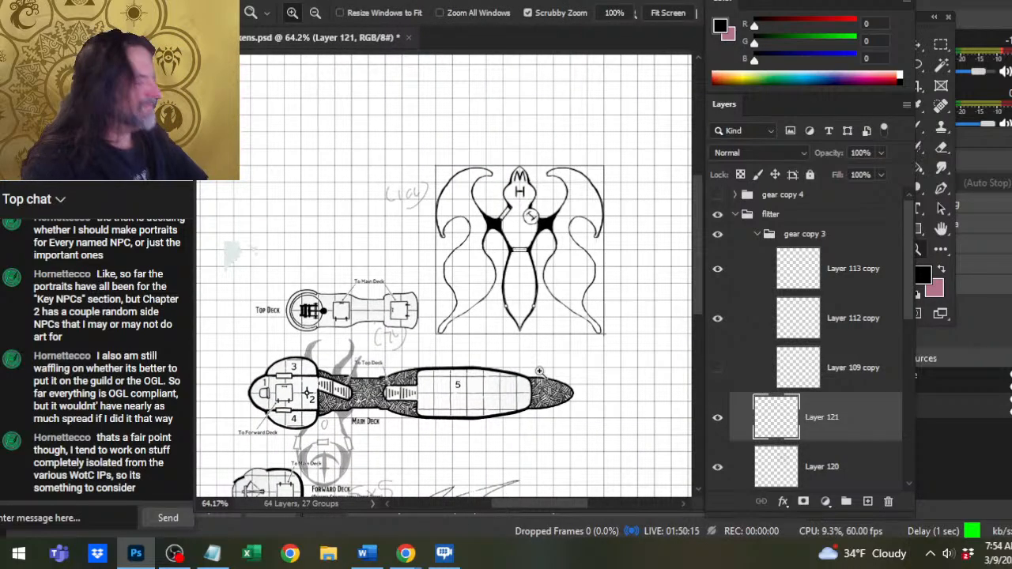
pyautogui.rightClick(836, 437)
pyautogui.click(899, 431)
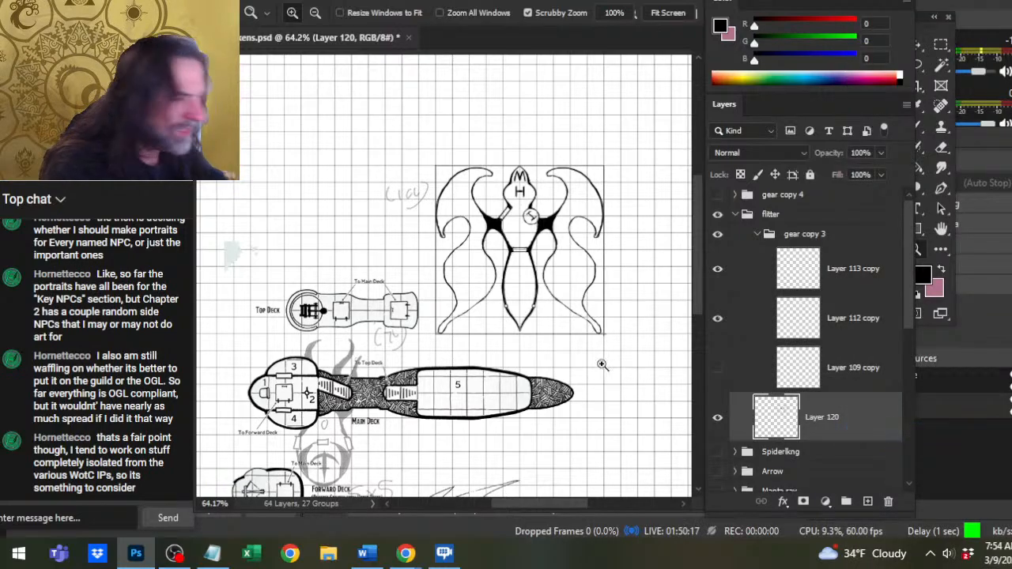
# Erase the inner edge of the left lower wing and redraw it as a smoother curve with the size 4 brush.
pyautogui.click(494, 240)
pyautogui.click(494, 239)
pyautogui.press('e')
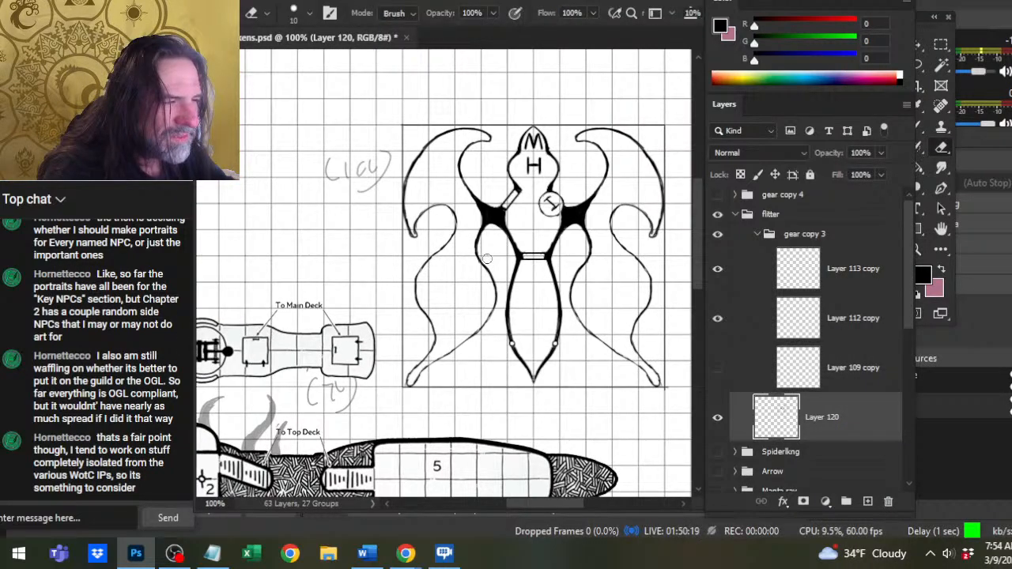
pyautogui.moveTo(479, 255); pyautogui.dragTo(496, 292)
pyautogui.press('b')
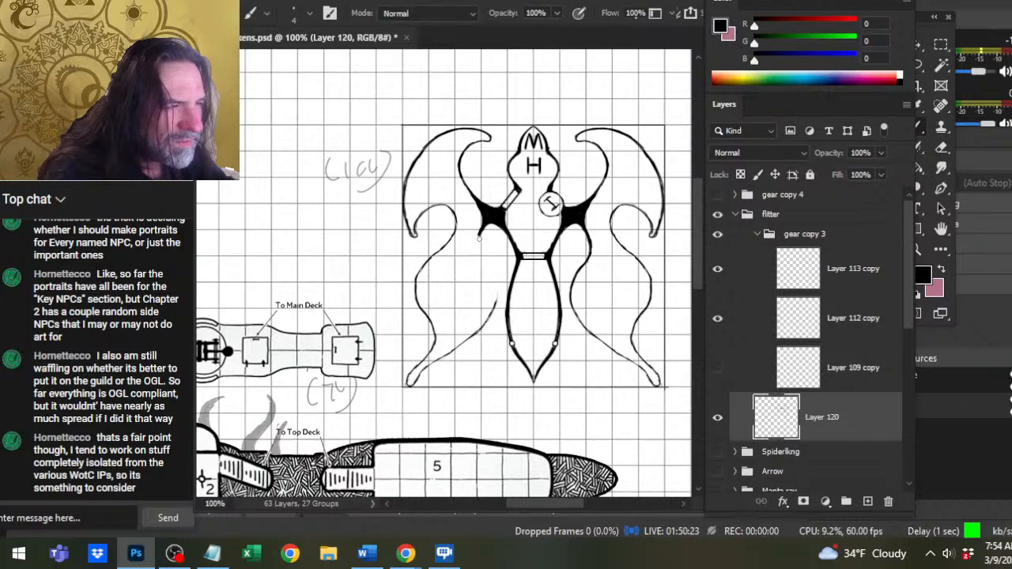
pyautogui.moveTo(479, 232)
pyautogui.mouseDown()
pyautogui.moveTo(490, 295)
pyautogui.moveTo(492, 275)
pyautogui.moveTo(489, 314)
pyautogui.moveTo(492, 304)
pyautogui.moveTo(463, 346)
pyautogui.mouseUp()
# Erase the uneven lower stretch of the left lower wing's inner edge with a size 8 eraser and redraw it with the size 2 brush.
pyautogui.press('e')
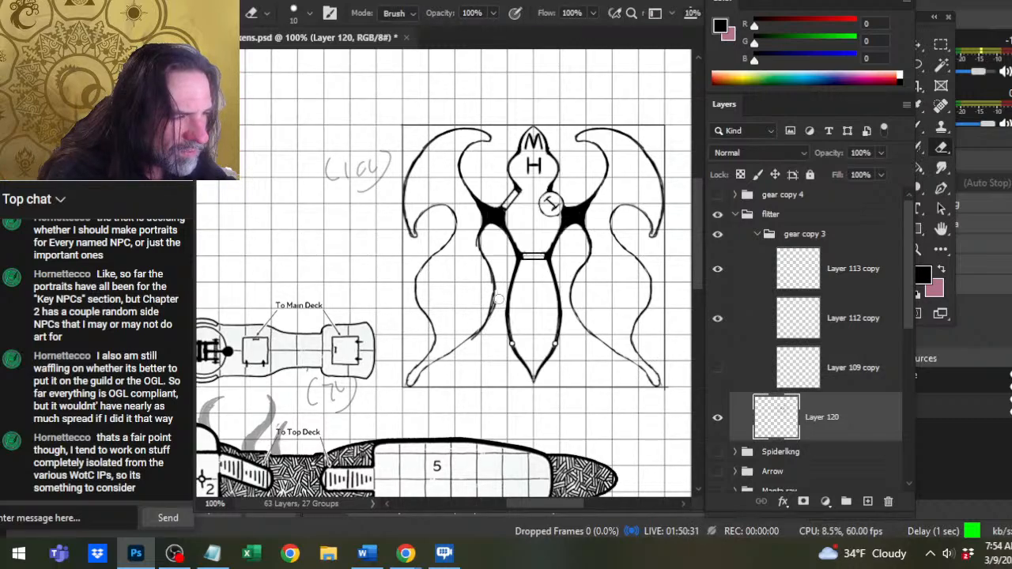
pyautogui.press('[')
pyautogui.press('[')
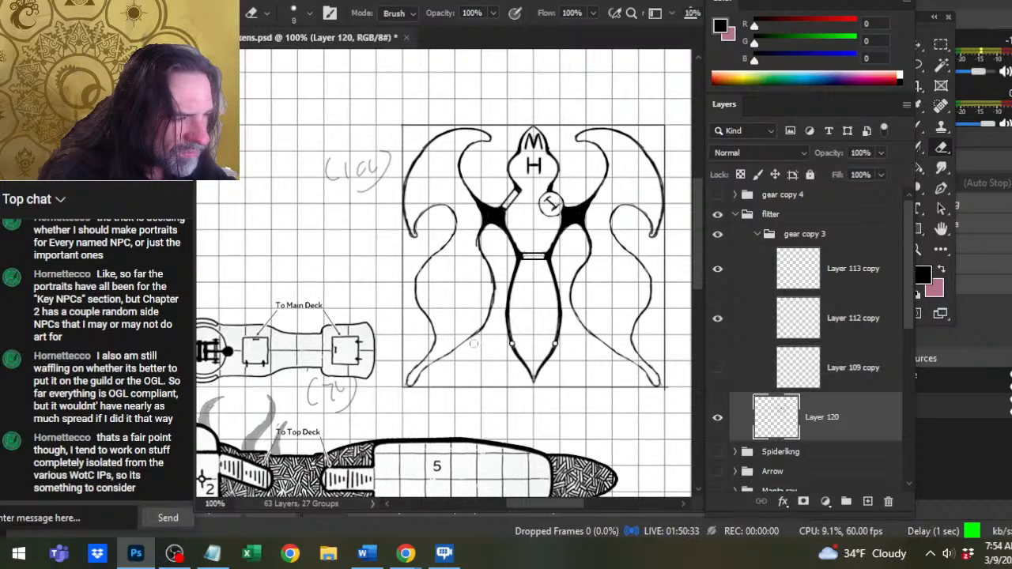
pyautogui.moveTo(489, 322); pyautogui.dragTo(496, 306)
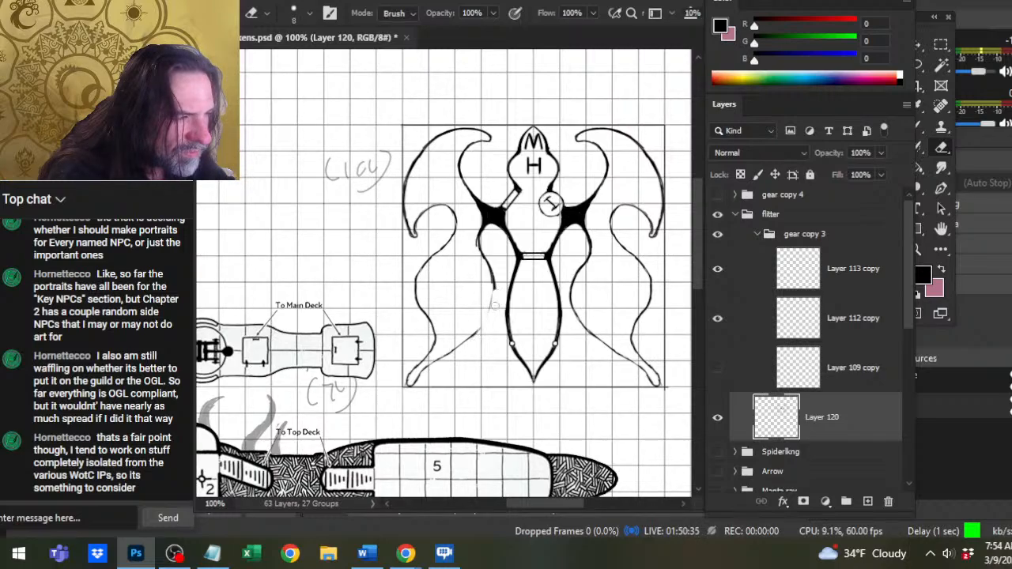
pyautogui.press('b')
pyautogui.moveTo(491, 269)
pyautogui.mouseDown()
pyautogui.moveTo(491, 307)
pyautogui.moveTo(494, 285)
pyautogui.moveTo(468, 351)
pyautogui.mouseUp()
pyautogui.press('e')
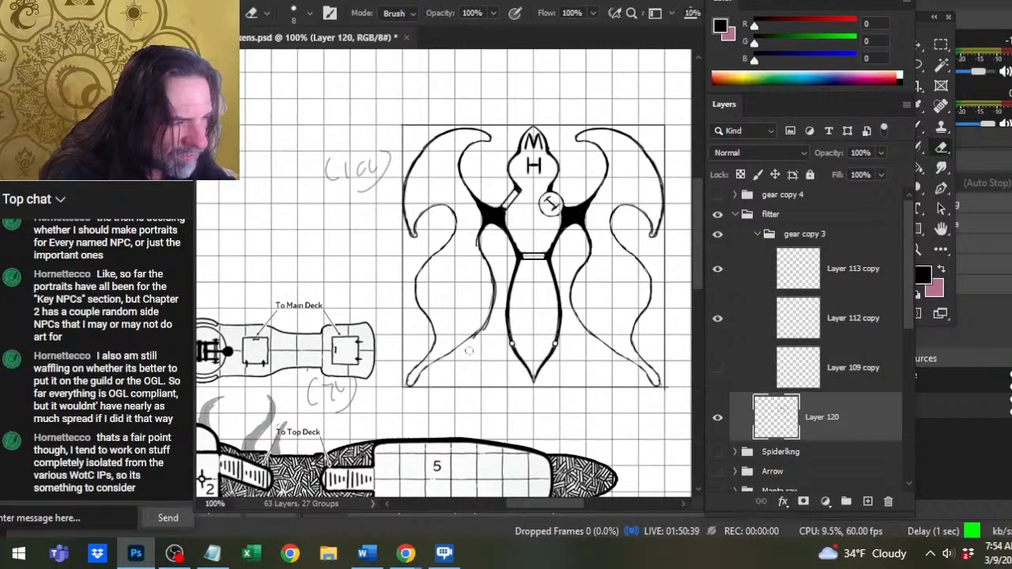
pyautogui.moveTo(497, 282)
pyautogui.mouseDown()
pyautogui.moveTo(476, 339)
pyautogui.moveTo(496, 277)
pyautogui.moveTo(477, 325)
pyautogui.mouseUp()
pyautogui.press('b')
pyautogui.press('e')
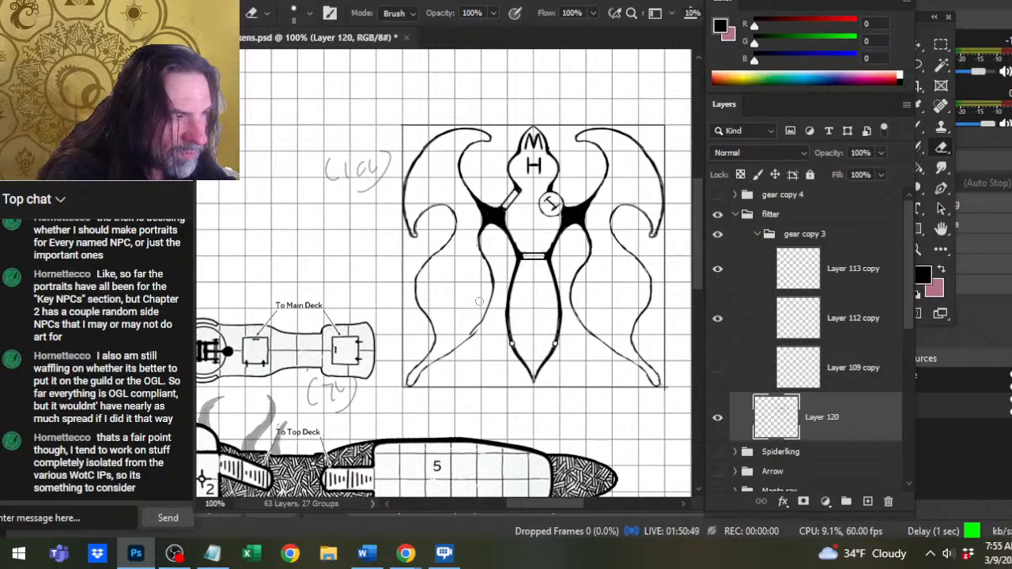
# Cut out the bend near the bottom of the left lower wing's inner edge and redraw it as one smooth line toward the tip.
pyautogui.moveTo(472, 331)
pyautogui.mouseDown()
pyautogui.moveTo(482, 309)
pyautogui.moveTo(475, 336)
pyautogui.mouseUp()
pyautogui.press('b')
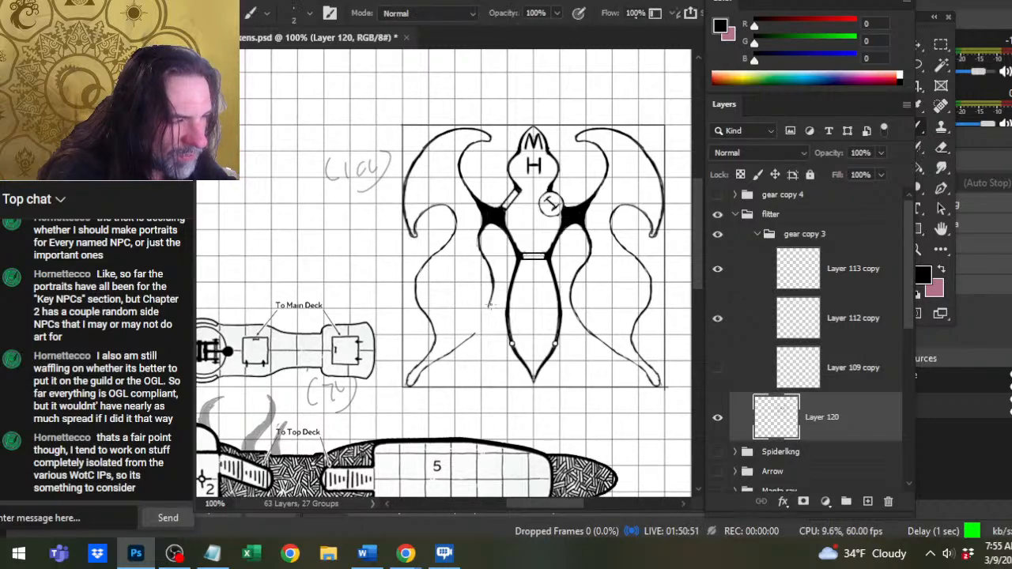
pyautogui.moveTo(492, 285); pyautogui.dragTo(468, 339)
pyautogui.press('e')
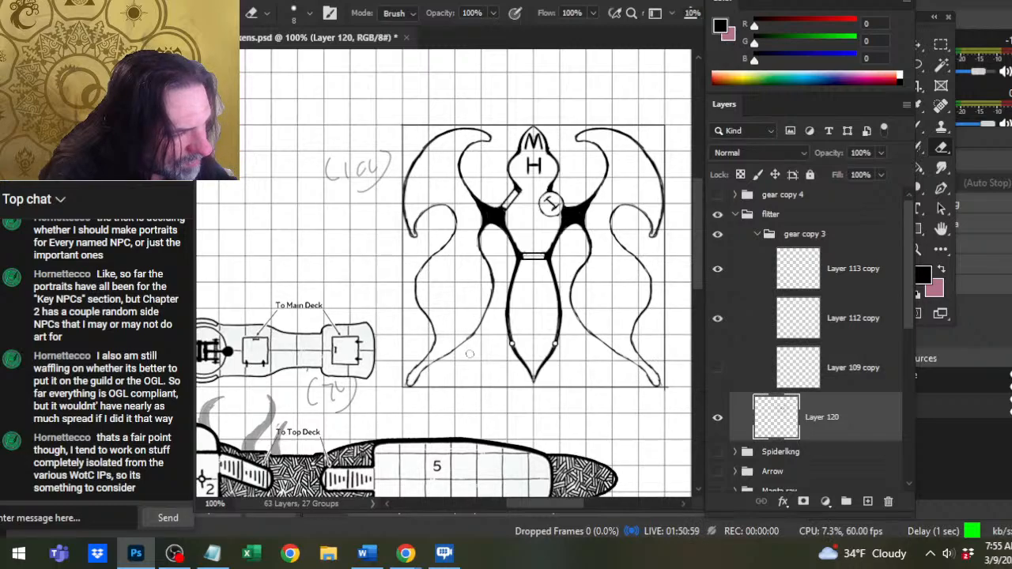
pyautogui.press('b')
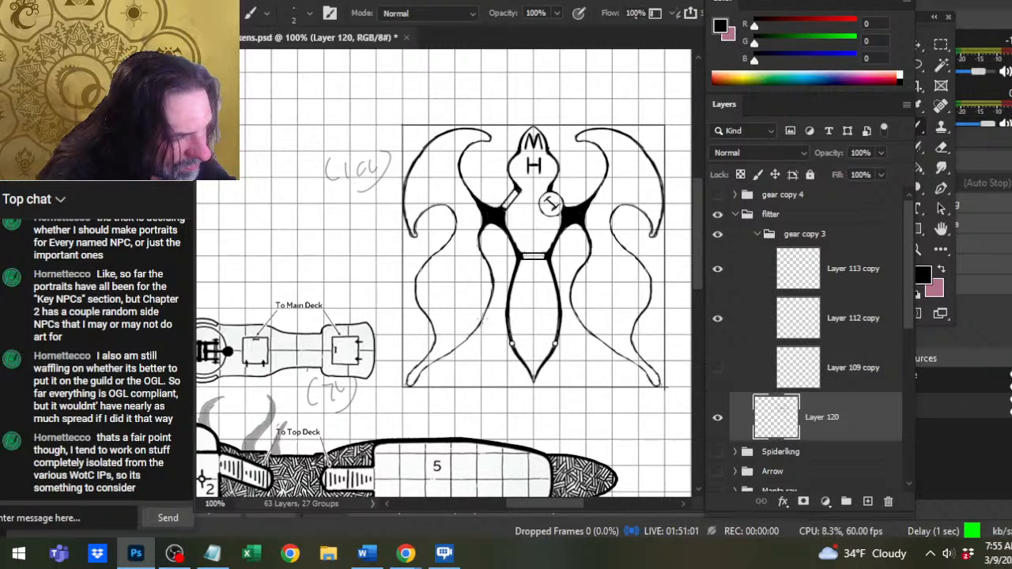
pyautogui.press('e')
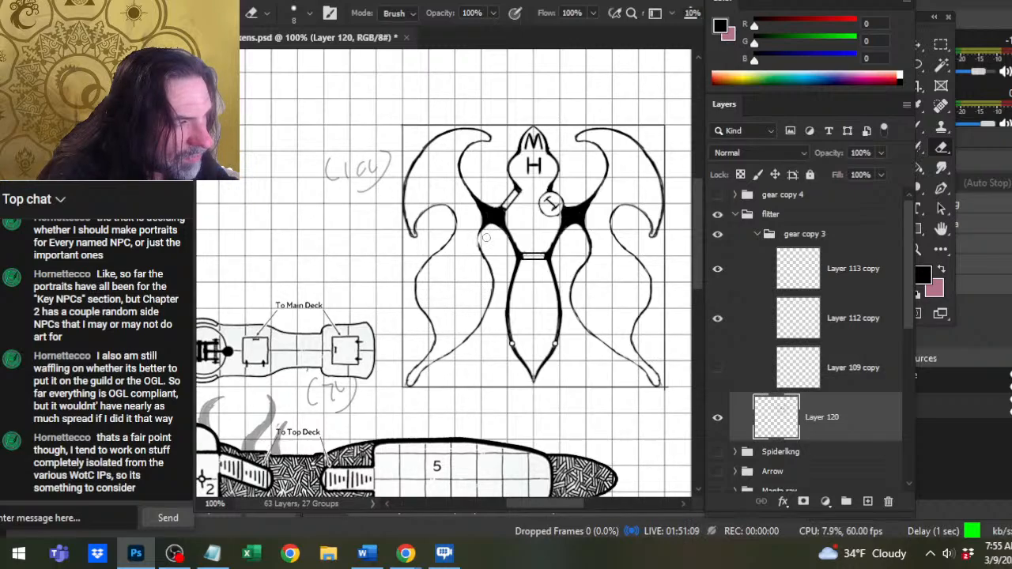
# Smooth the top of the left lower wing's inner curve where it meets the black wing joint, using the size 2 brush.
pyautogui.press('b')
pyautogui.moveTo(488, 223); pyautogui.dragTo(477, 247)
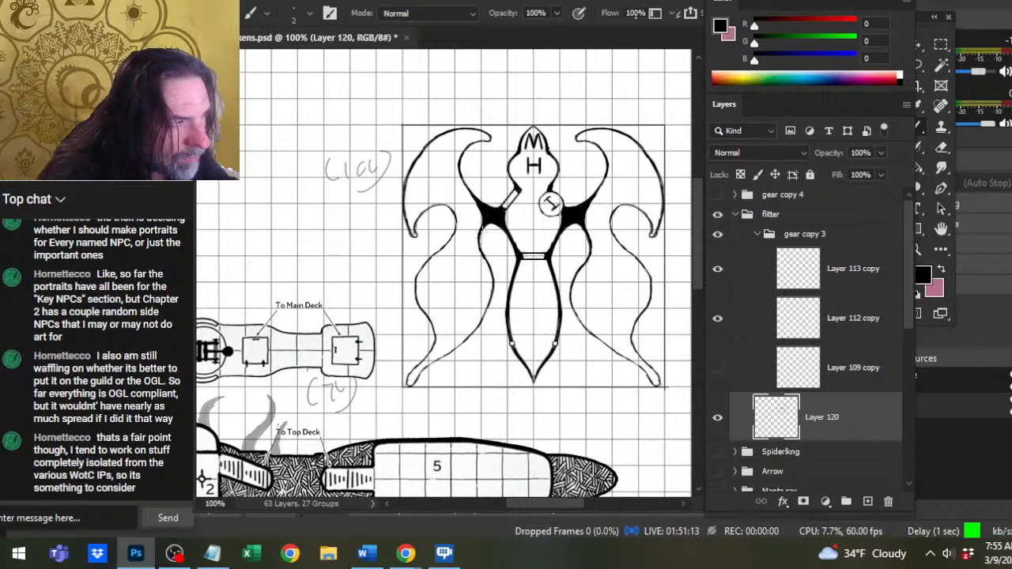
pyautogui.press('e')
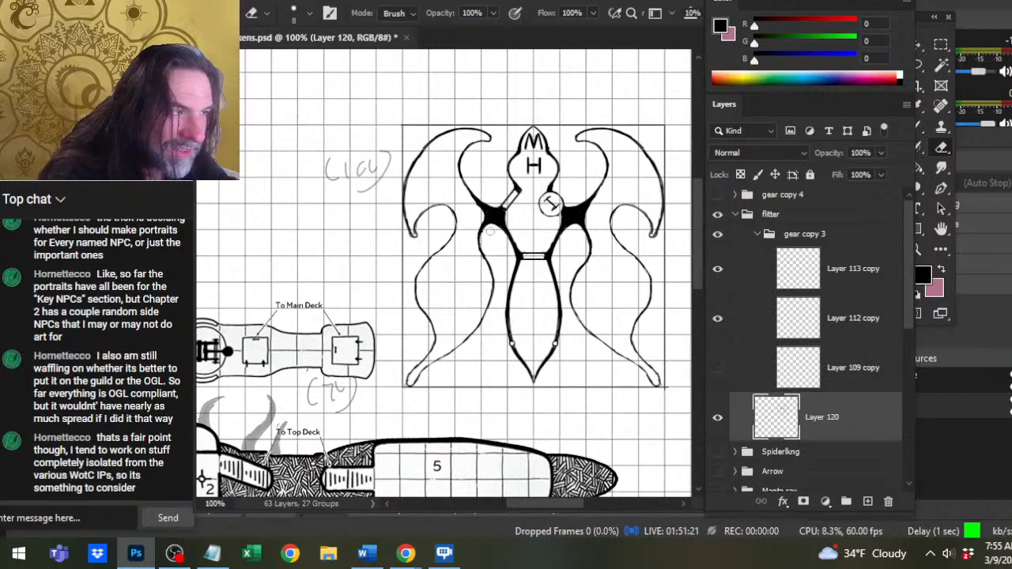
pyautogui.press('b')
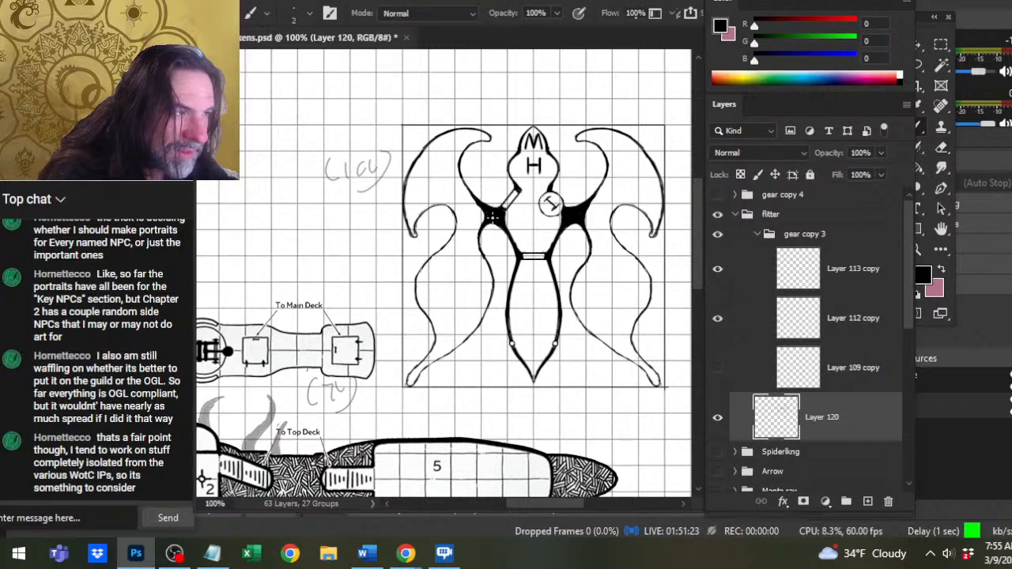
# Reshape the lower tip of the left upper wing into a point, erasing and redrawing the line that links it to the lower wing.
pyautogui.press('e')
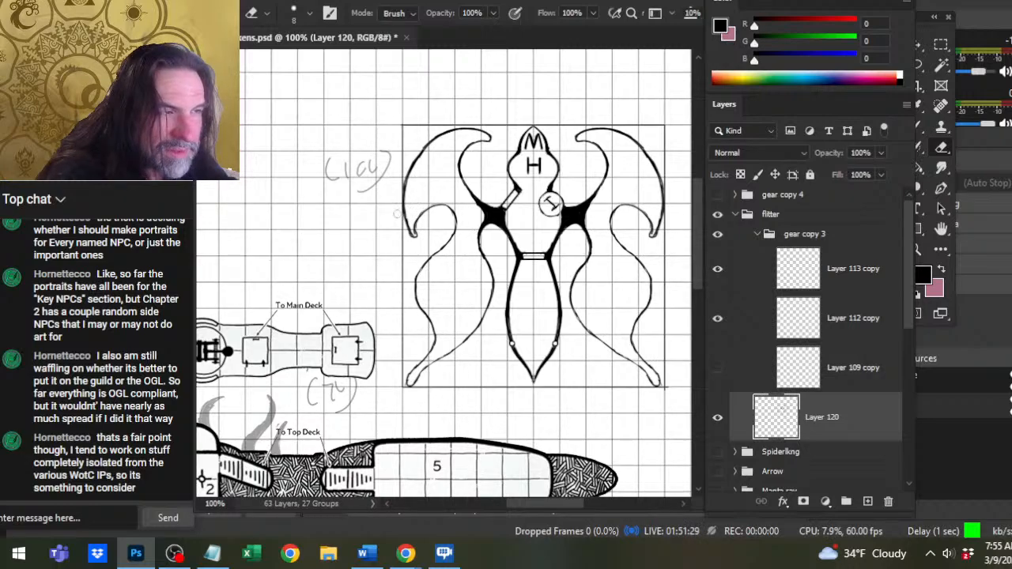
pyautogui.press('b')
pyautogui.moveTo(408, 225); pyautogui.dragTo(421, 240)
pyautogui.press('e')
pyautogui.press('b')
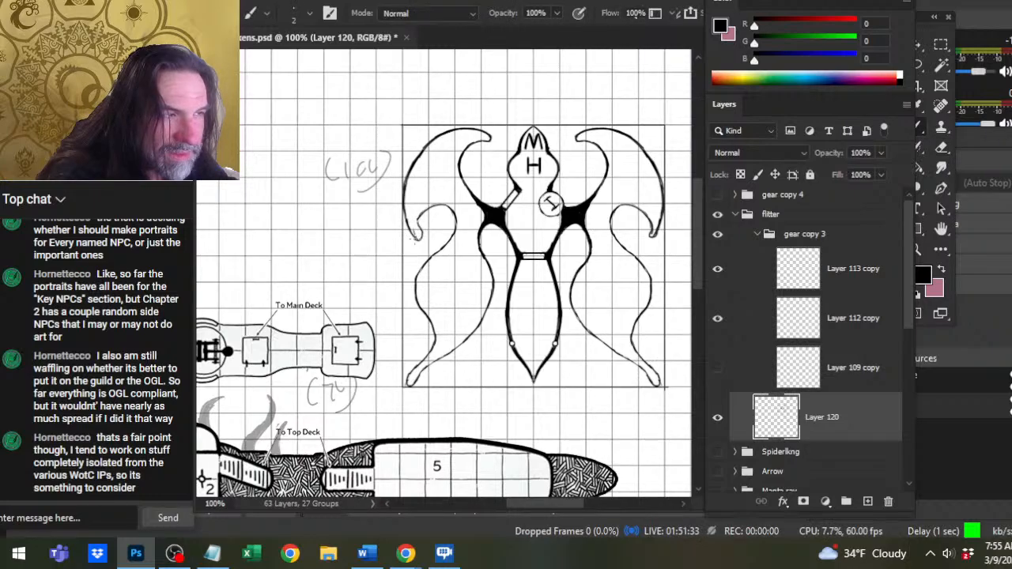
pyautogui.press('e')
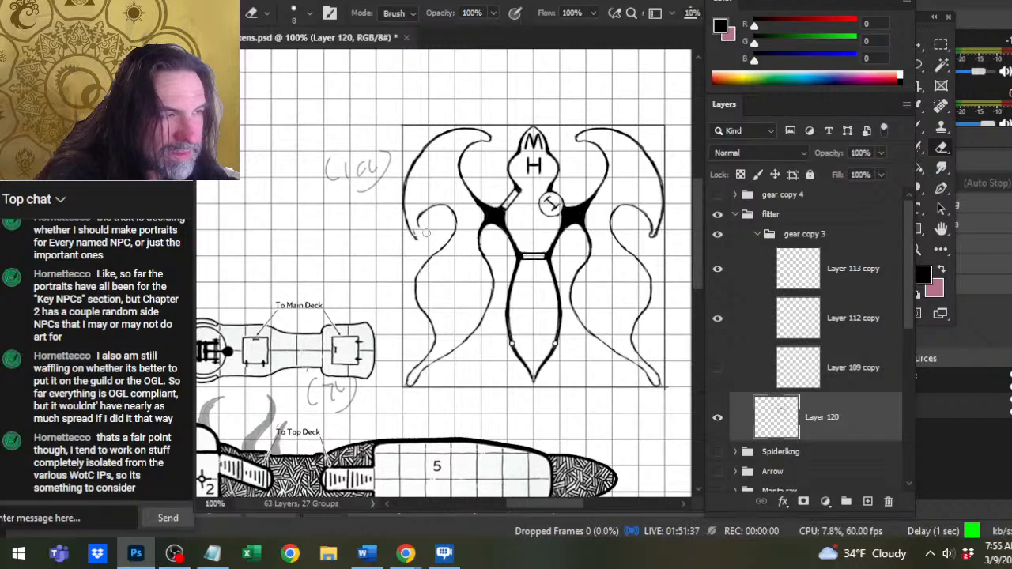
pyautogui.press('b')
pyautogui.press('e')
pyautogui.moveTo(418, 223); pyautogui.dragTo(417, 232)
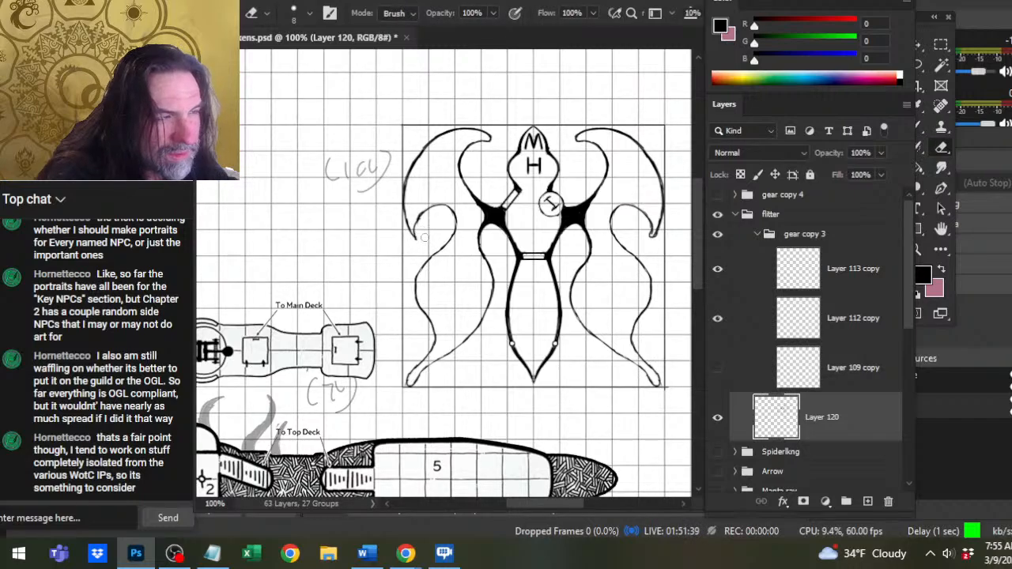
pyautogui.press('b')
pyautogui.press('e')
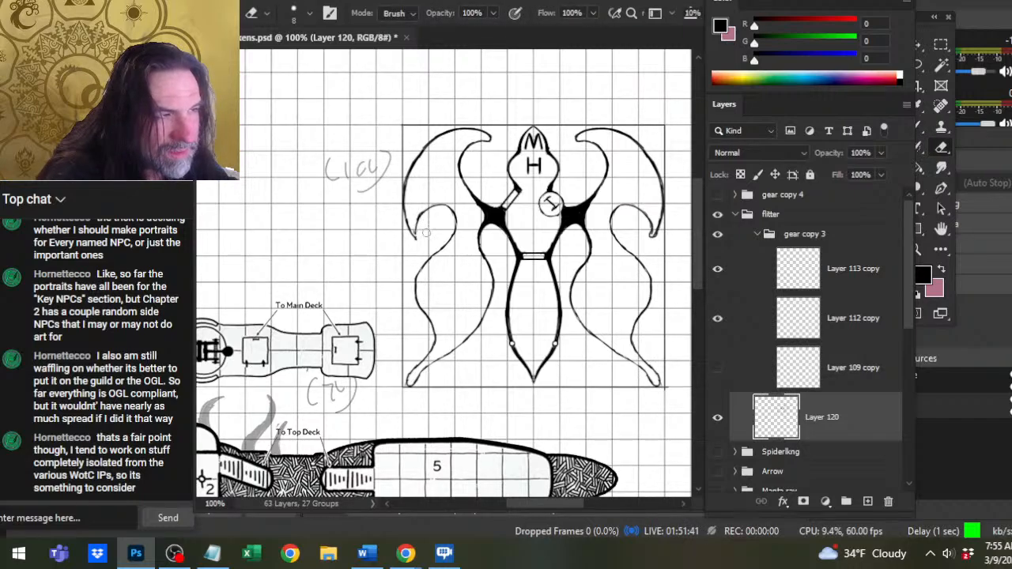
pyautogui.press('b')
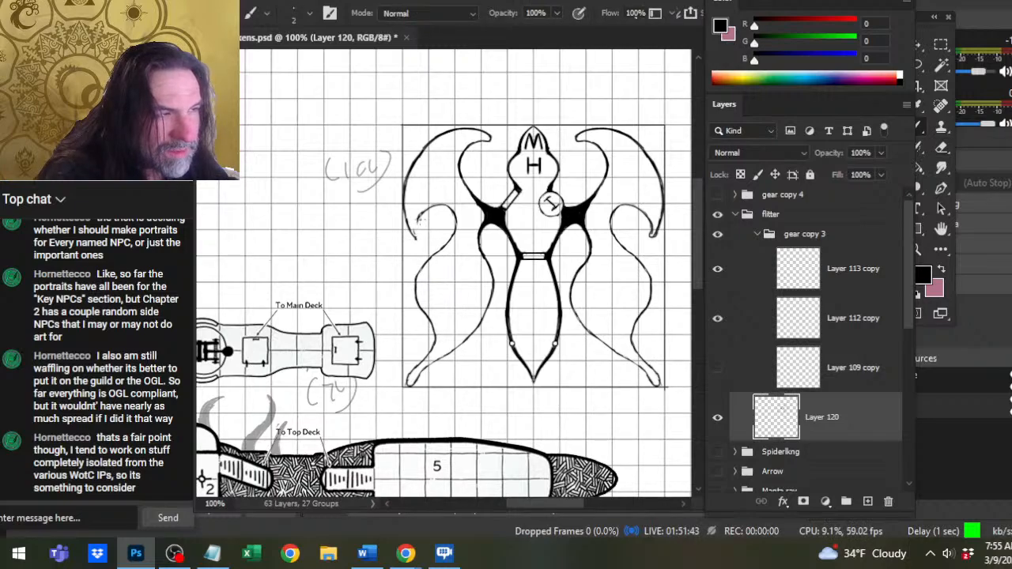
# Trim and redraw the outer hook of the left lower wing as a clean curve running into the upper wing's tip.
pyautogui.press('e')
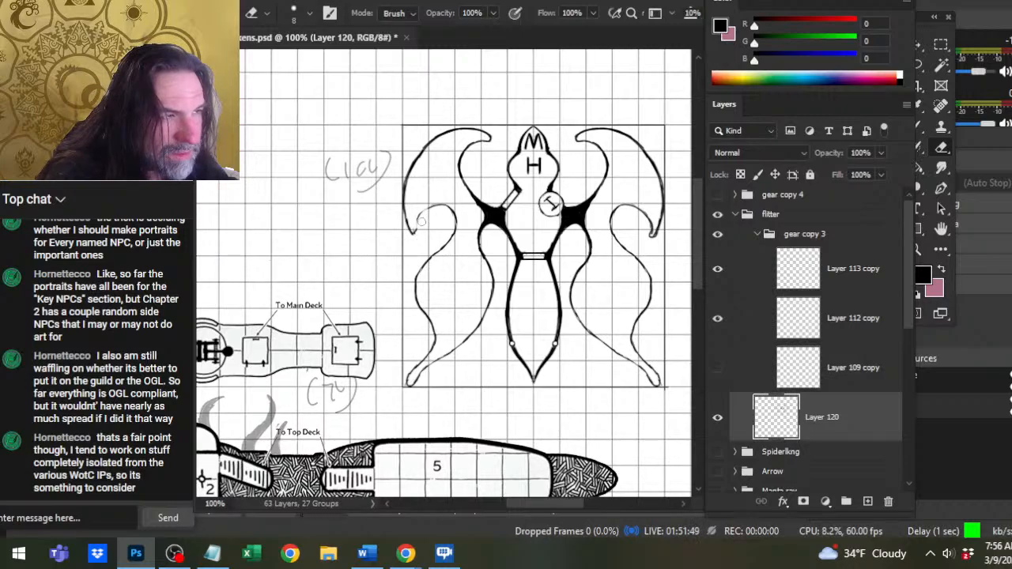
pyautogui.press('b')
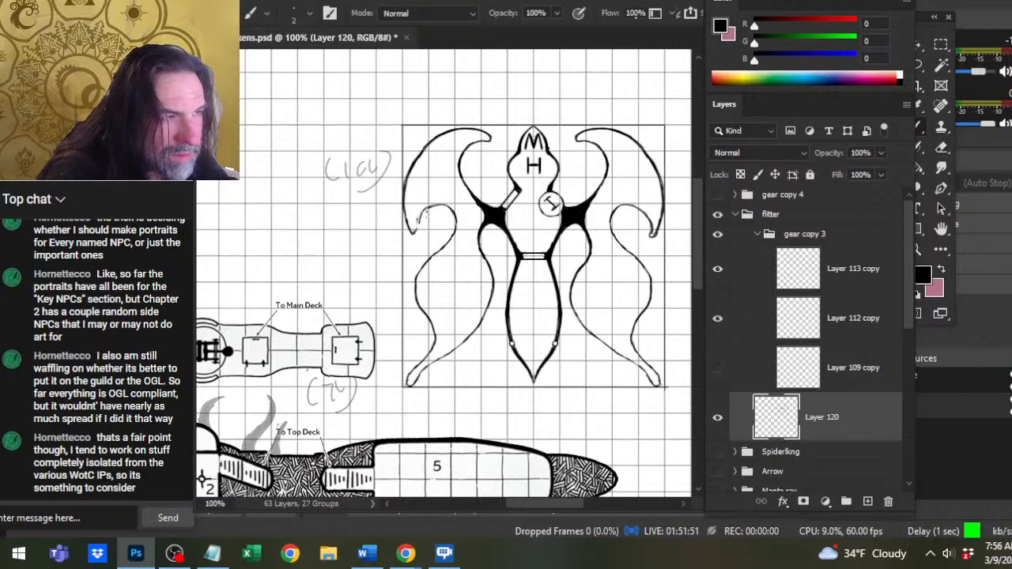
pyautogui.press('e')
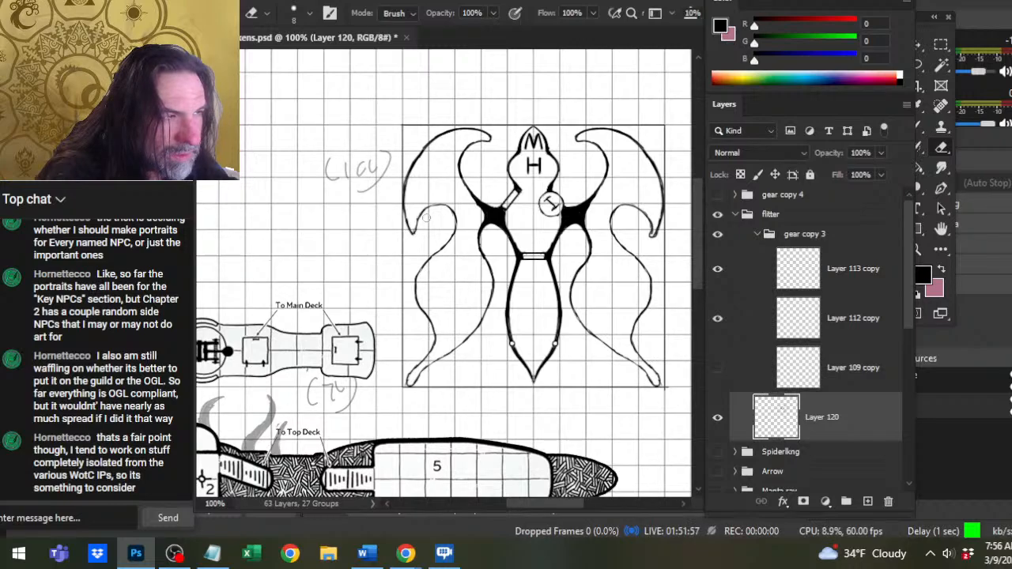
pyautogui.press('b')
pyautogui.press('e')
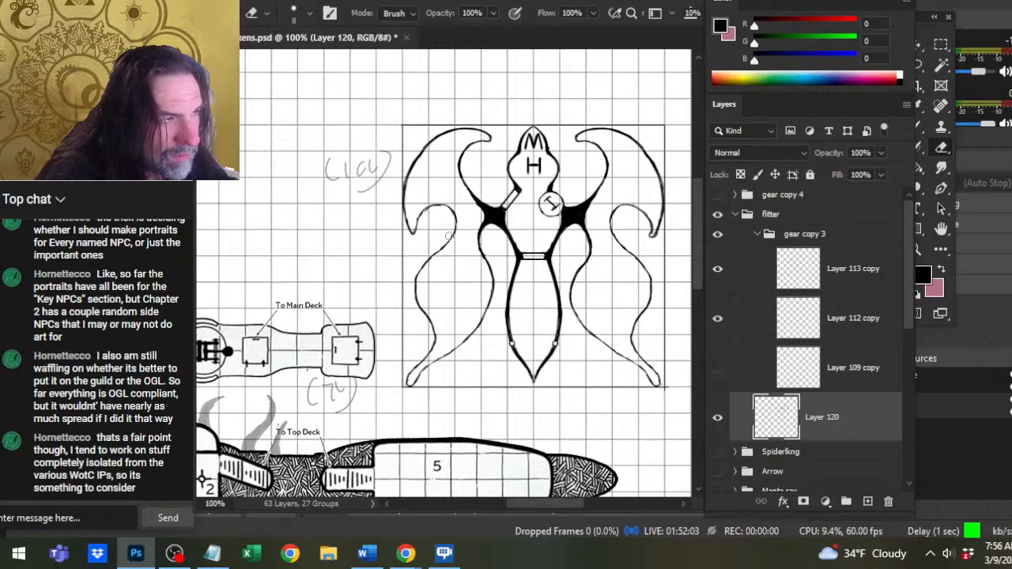
# Lasso the right lower wing below its hook and joint and delete it from Layer 120.
pyautogui.press('z')
pyautogui.moveTo(463, 275); pyautogui.dragTo(417, 269)
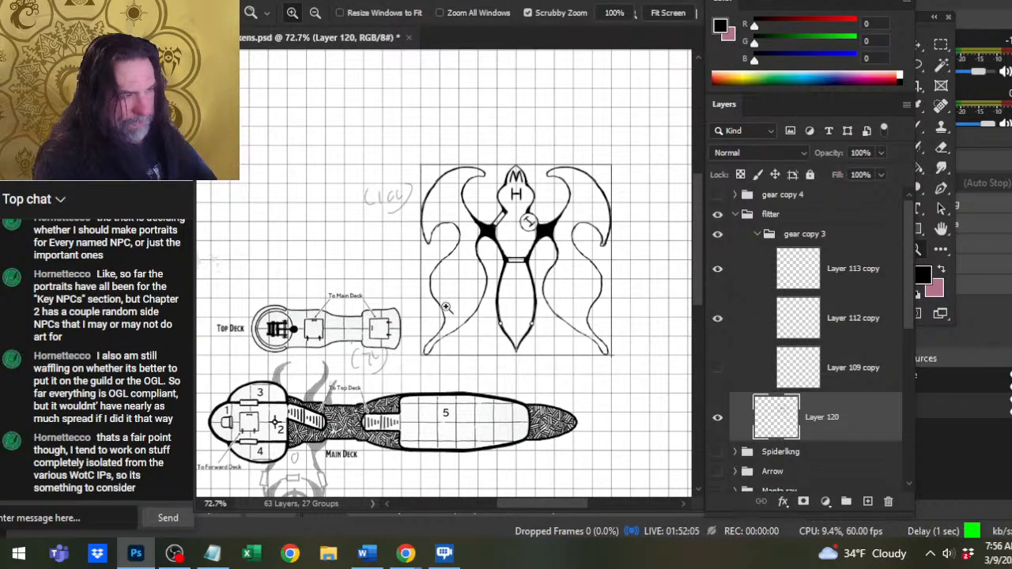
pyautogui.press('l')
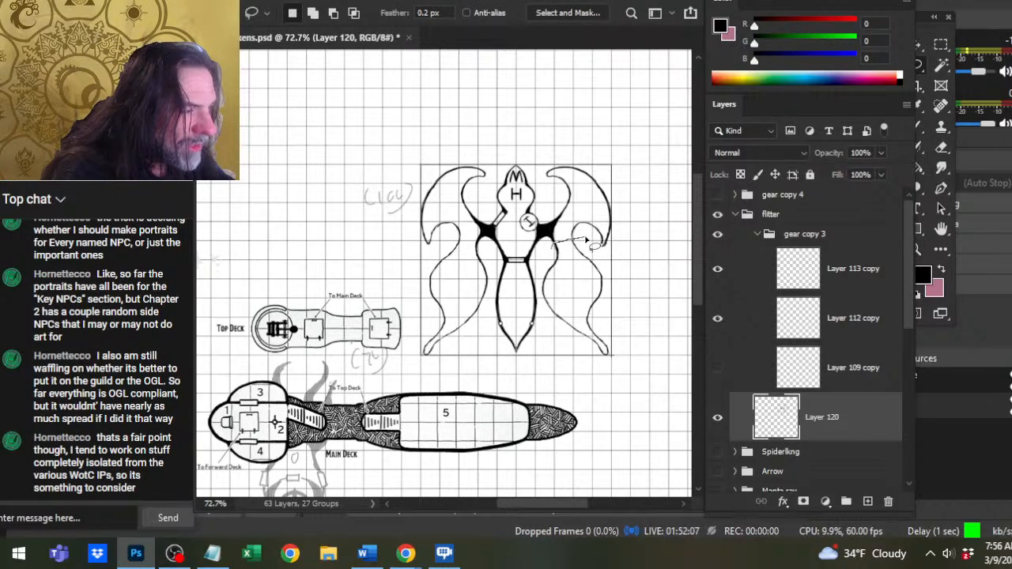
pyautogui.moveTo(540, 285)
pyautogui.mouseDown()
pyautogui.moveTo(637, 375)
pyautogui.moveTo(635, 284)
pyautogui.moveTo(586, 239)
pyautogui.mouseUp()
pyautogui.press('Delete')
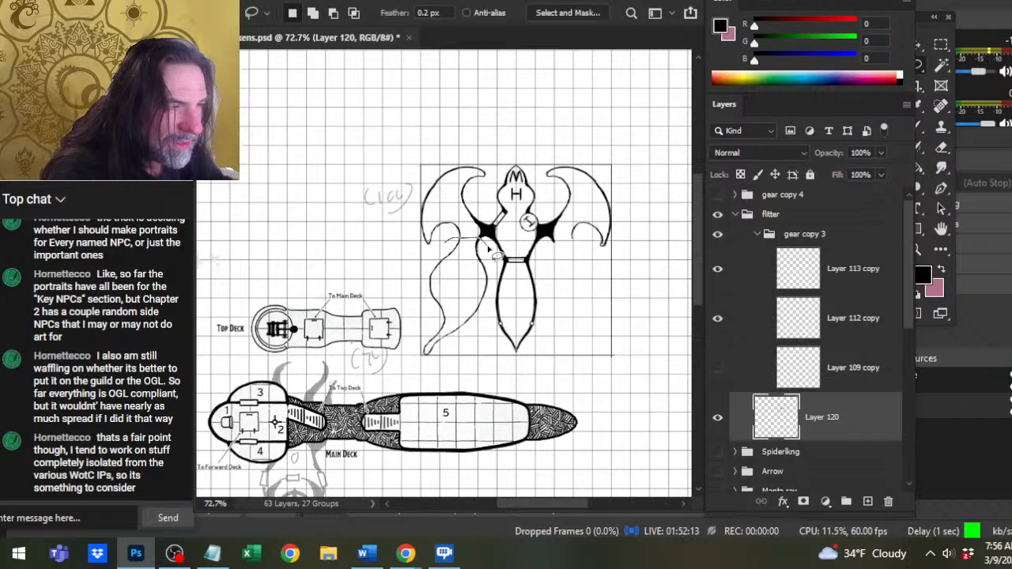
# Lasso the refined left lower wing, copy it to a new layer and flip the copy horizontally.
pyautogui.moveTo(478, 237)
pyautogui.mouseDown()
pyautogui.moveTo(430, 383)
pyautogui.moveTo(475, 352)
pyautogui.moveTo(484, 316)
pyautogui.mouseUp()
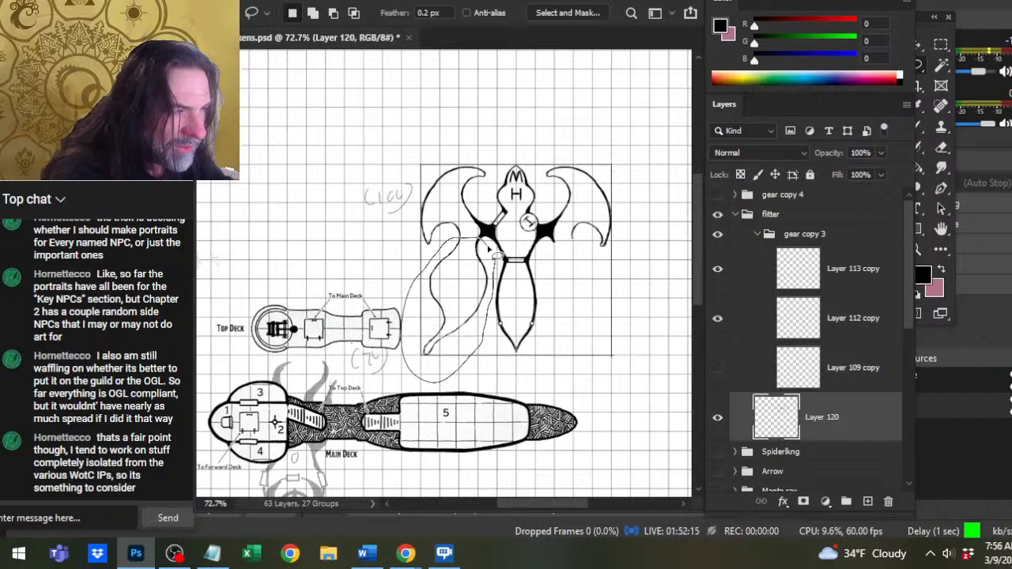
pyautogui.moveTo(490, 251); pyautogui.dragTo(490, 255)
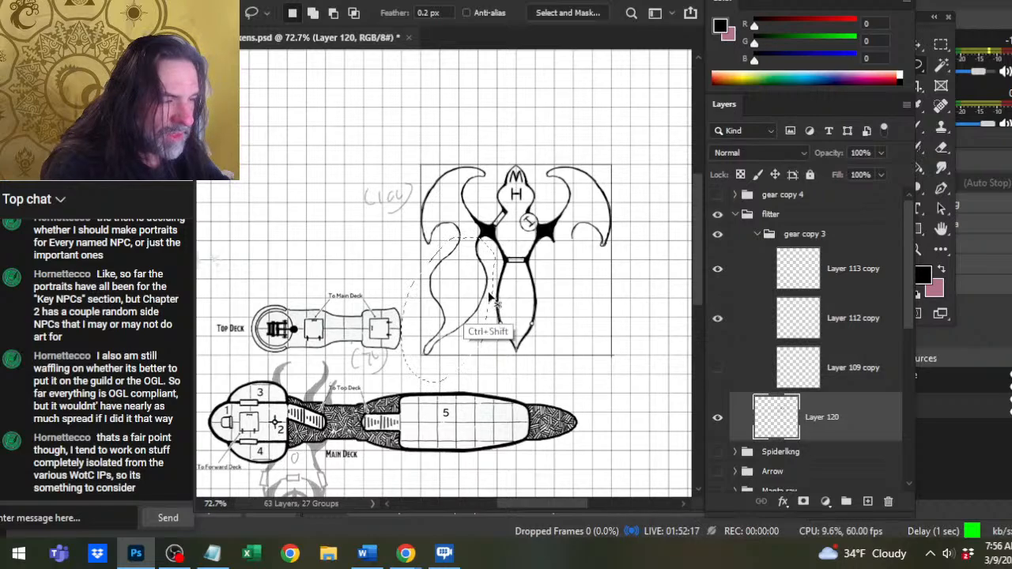
pyautogui.hotkey('ctrl', 'j')
pyautogui.rightClick(447, 276)
pyautogui.click(474, 409)
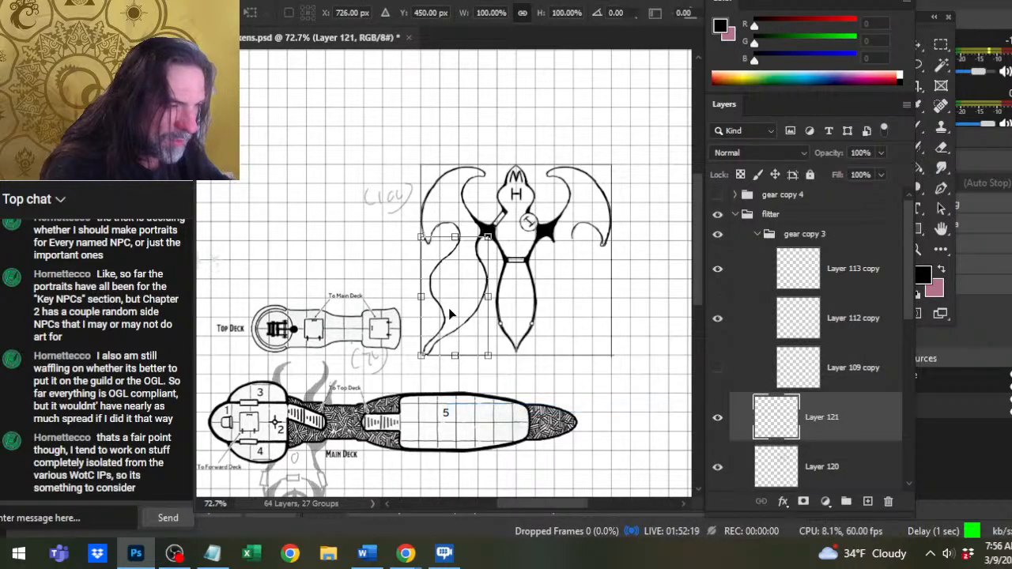
pyautogui.rightClick(449, 313)
pyautogui.click(498, 407)
pyautogui.press('Return')
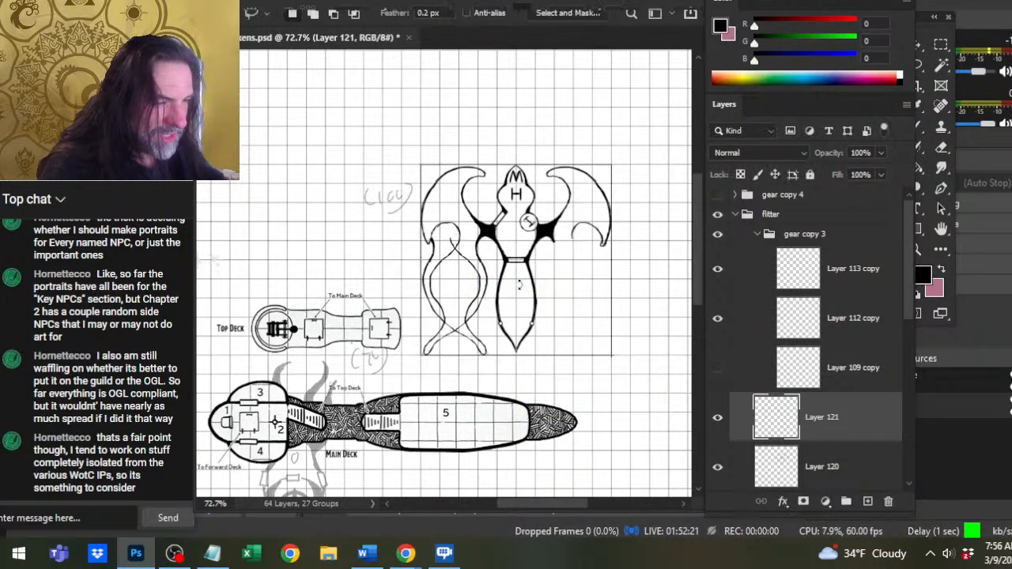
# Move the flipped lower wing on Layer 121 horizontally to the hull's right side, joining it to the black wing joint.
pyautogui.press('v')
pyautogui.press('Right')
pyautogui.press('Right')
pyautogui.press('Right')
pyautogui.press('Right')
pyautogui.press('Right')
pyautogui.press('Right')
pyautogui.press('Right')
pyautogui.press('Right')
pyautogui.press('Right')
pyautogui.press('Right')
pyautogui.press('Right')
pyautogui.press('Right')
pyautogui.press('Right')
pyautogui.press('Right')
pyautogui.press('Right')
pyautogui.press('Right')
pyautogui.press('Right')
pyautogui.press('Right')
pyautogui.press('Right')
pyautogui.press('Right')
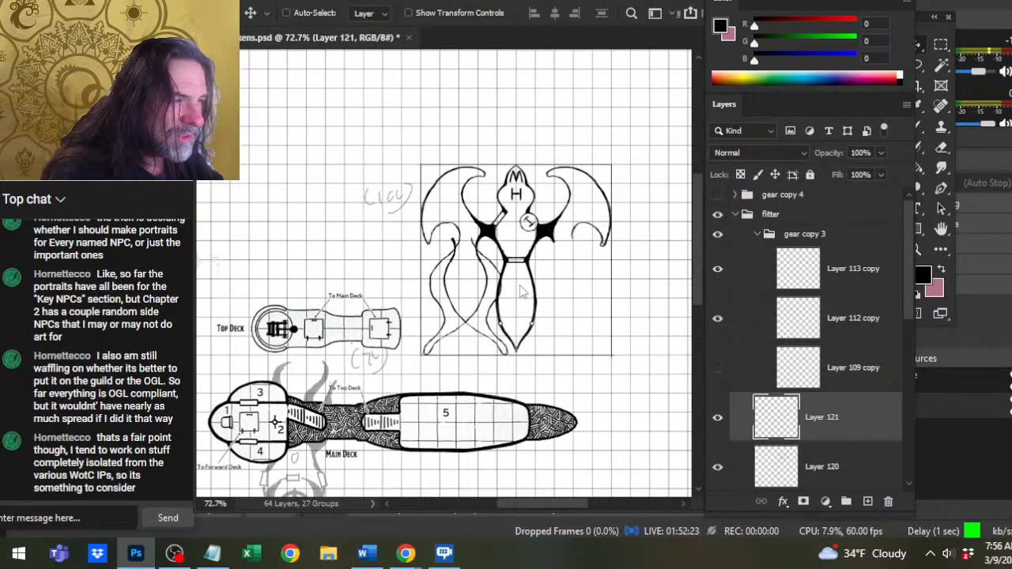
pyautogui.press('Right')
pyautogui.press('Right')
pyautogui.press('Right')
pyautogui.press('Right')
pyautogui.press('Right')
pyautogui.press('Right')
pyautogui.press('Right')
pyautogui.press('Right')
pyautogui.press('Right')
pyautogui.press('Right')
pyautogui.press('Right')
pyautogui.press('Right')
pyautogui.press('Right')
pyautogui.press('Right')
pyautogui.press('Right')
pyautogui.press('Right')
pyautogui.press('Right')
pyautogui.press('Right')
pyautogui.press('Right')
pyautogui.press('Right')
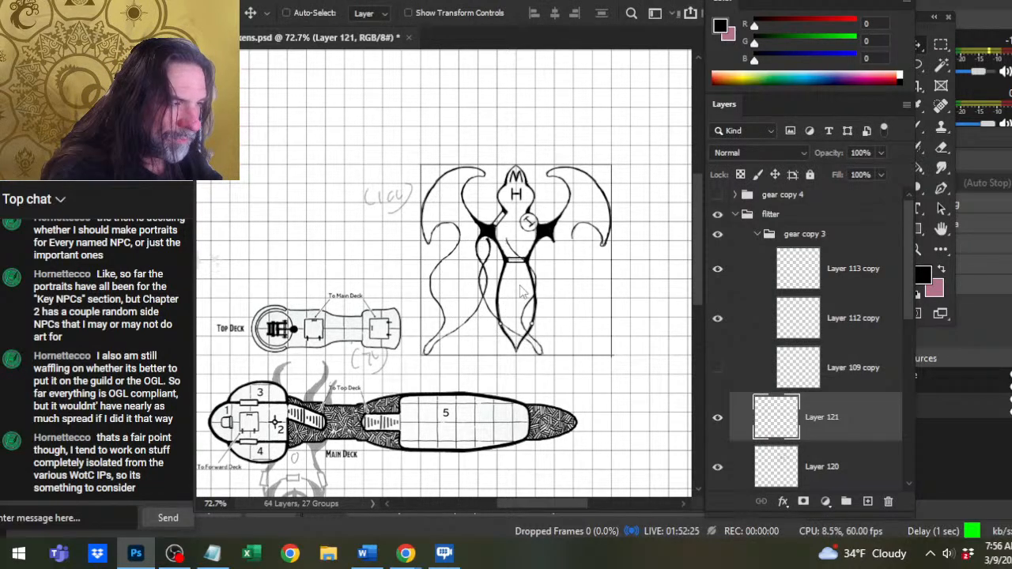
pyautogui.press('Right')
pyautogui.press('Right')
pyautogui.press('Right')
pyautogui.press('Right')
pyautogui.press('Right')
pyautogui.press('Right')
pyautogui.press('Right')
pyautogui.press('Right')
pyautogui.press('Right')
pyautogui.press('Right')
pyautogui.press('Right')
pyautogui.press('Right')
pyautogui.press('Right')
pyautogui.press('Right')
pyautogui.press('Right')
pyautogui.press('Right')
pyautogui.press('Right')
pyautogui.press('Right')
pyautogui.press('Right')
pyautogui.press('Right')
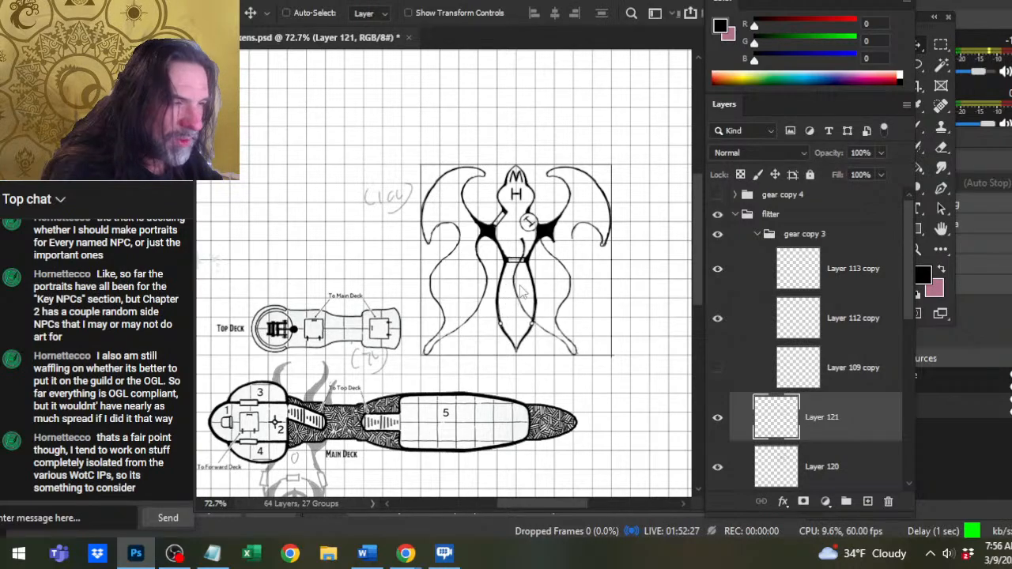
pyautogui.press('Right')
pyautogui.press('Right')
pyautogui.press('Right')
pyautogui.press('Right')
pyautogui.press('Right')
pyautogui.press('Right')
pyautogui.press('Right')
pyautogui.press('Right')
pyautogui.press('Right')
pyautogui.press('Right')
pyautogui.press('Right')
pyautogui.press('Right')
pyautogui.press('Right')
pyautogui.press('Right')
pyautogui.press('Right')
pyautogui.press('Right')
pyautogui.press('Right')
pyautogui.press('Right')
pyautogui.press('Right')
pyautogui.press('Right')
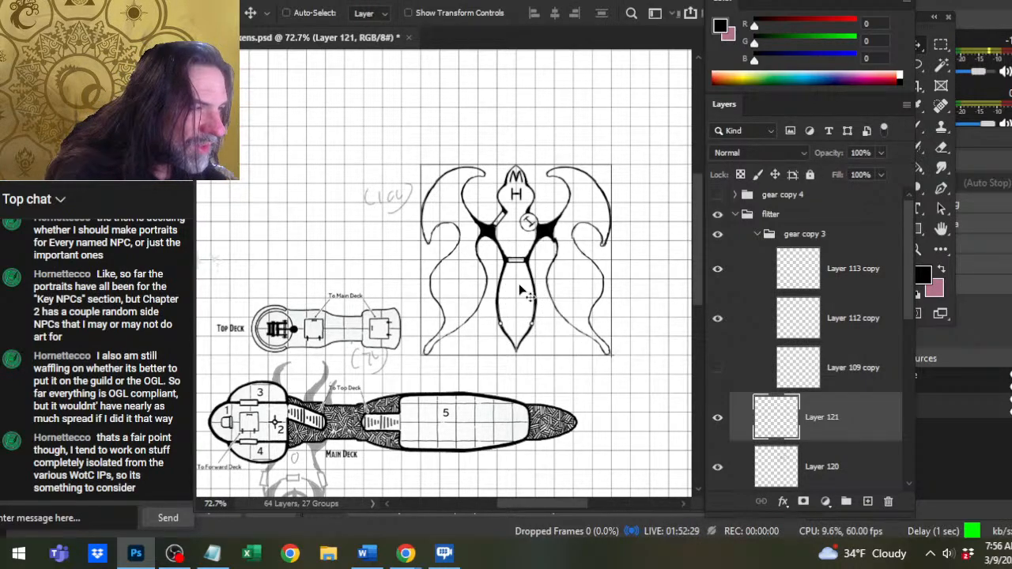
pyautogui.press('Right')
pyautogui.press('Right')
pyautogui.press('Right')
pyautogui.press('Right')
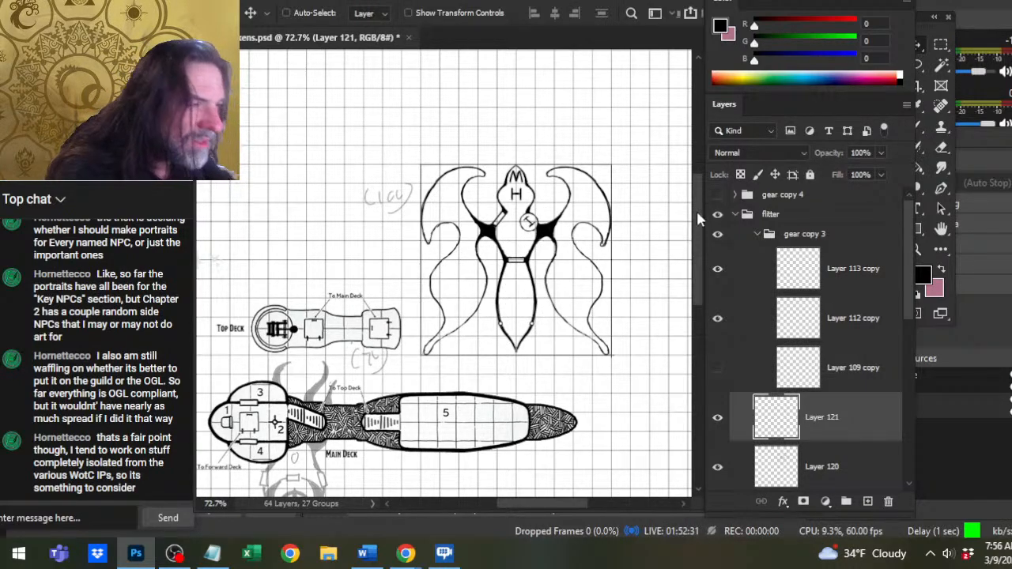
# Fine-tune the right lower wing's fit against its joint and merge Layer 121 down into Layer 120.
pyautogui.press('z')
pyautogui.moveTo(564, 261); pyautogui.dragTo(616, 309)
pyautogui.press('v')
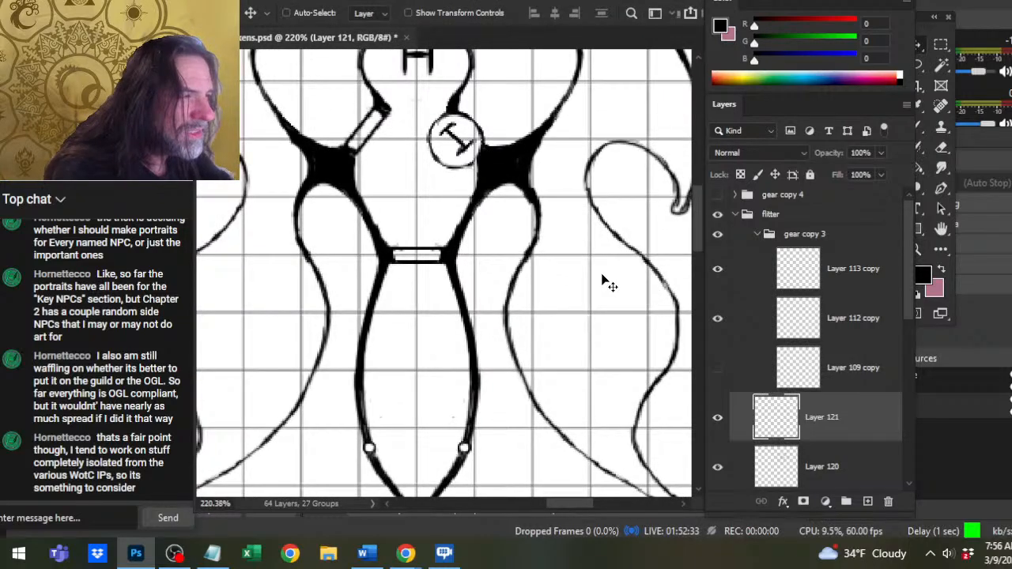
pyautogui.press('Left')
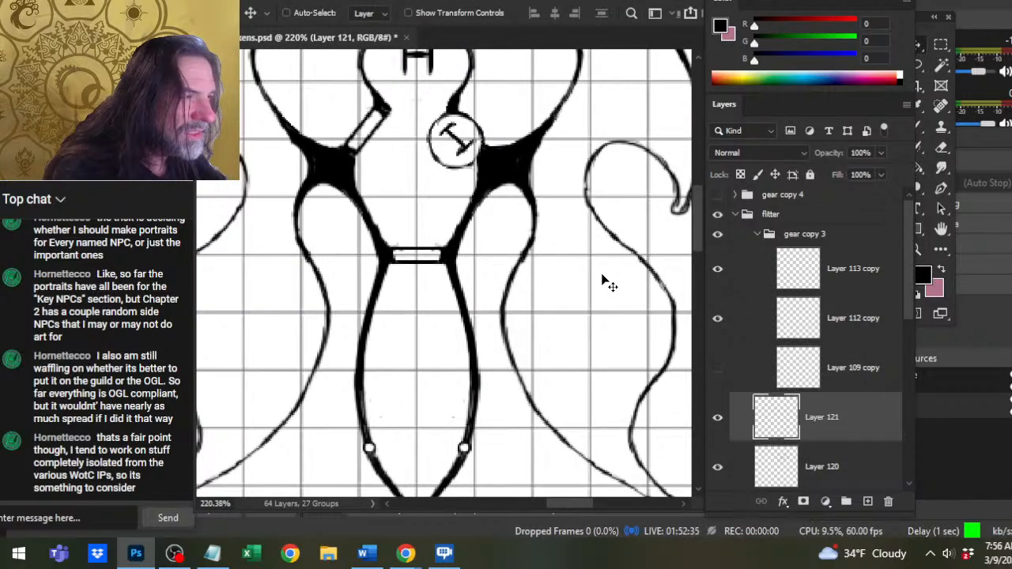
pyautogui.press('Left')
pyautogui.rightClick(814, 433)
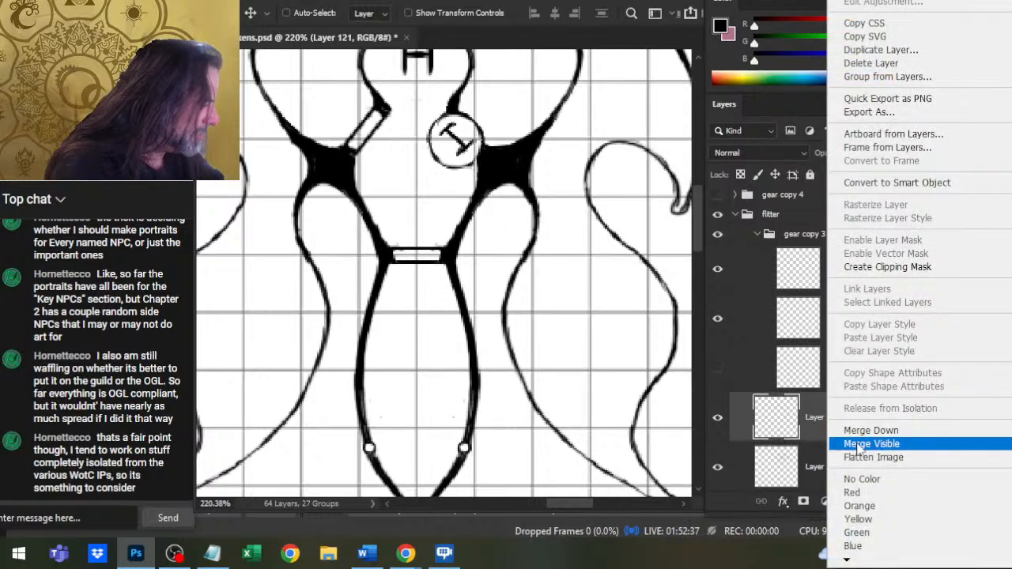
pyautogui.click(852, 425)
# Lasso the right wing's hook with the upper wing's lower tip, delete them from Layer 120 and clear the selection.
pyautogui.moveTo(542, 253)
pyautogui.mouseDown()
pyautogui.moveTo(542, 298)
pyautogui.moveTo(585, 346)
pyautogui.moveTo(619, 344)
pyautogui.moveTo(425, 328)
pyautogui.mouseUp()
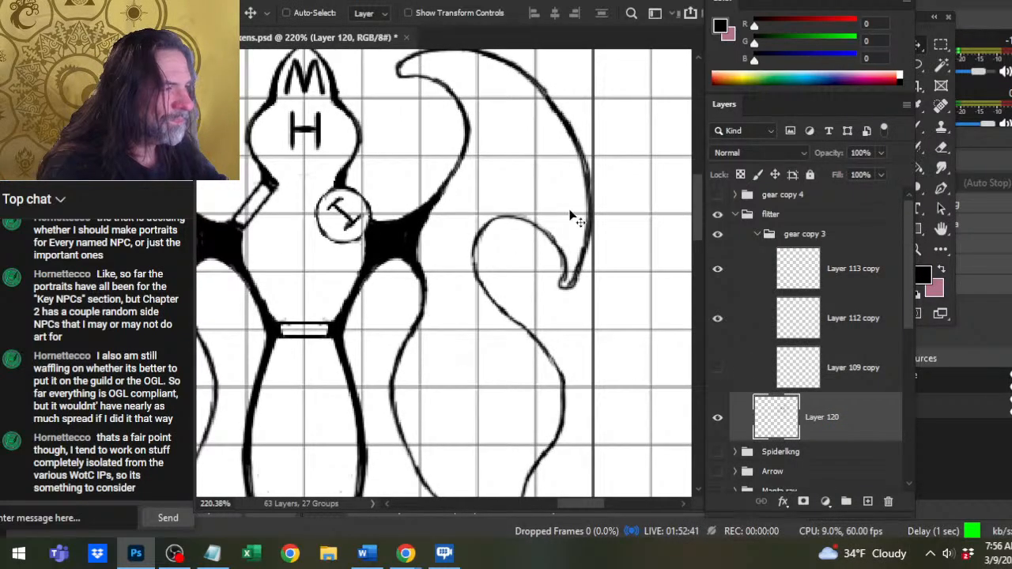
pyautogui.press('l')
pyautogui.moveTo(620, 162); pyautogui.dragTo(575, 159)
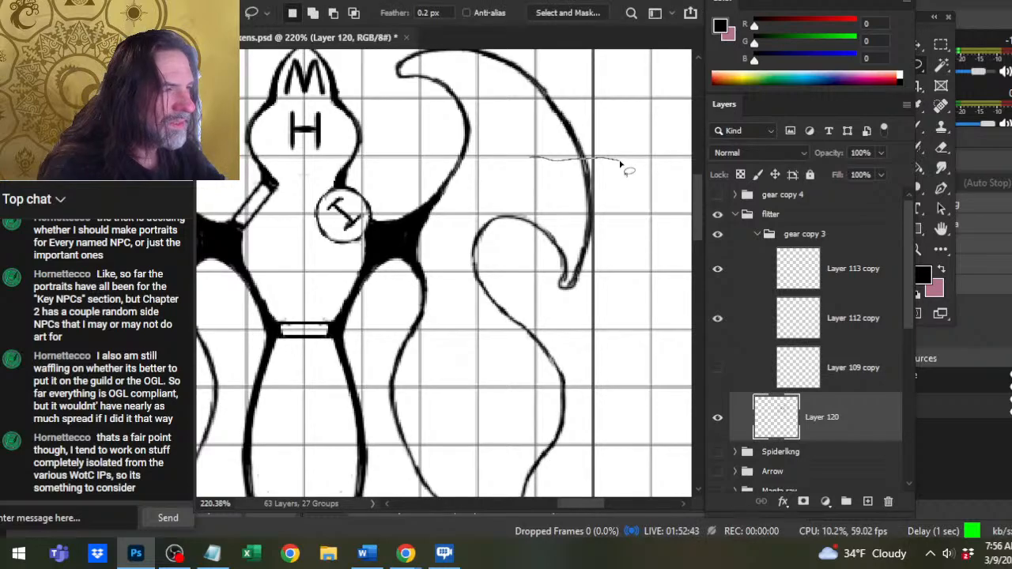
pyautogui.moveTo(460, 207); pyautogui.dragTo(460, 276)
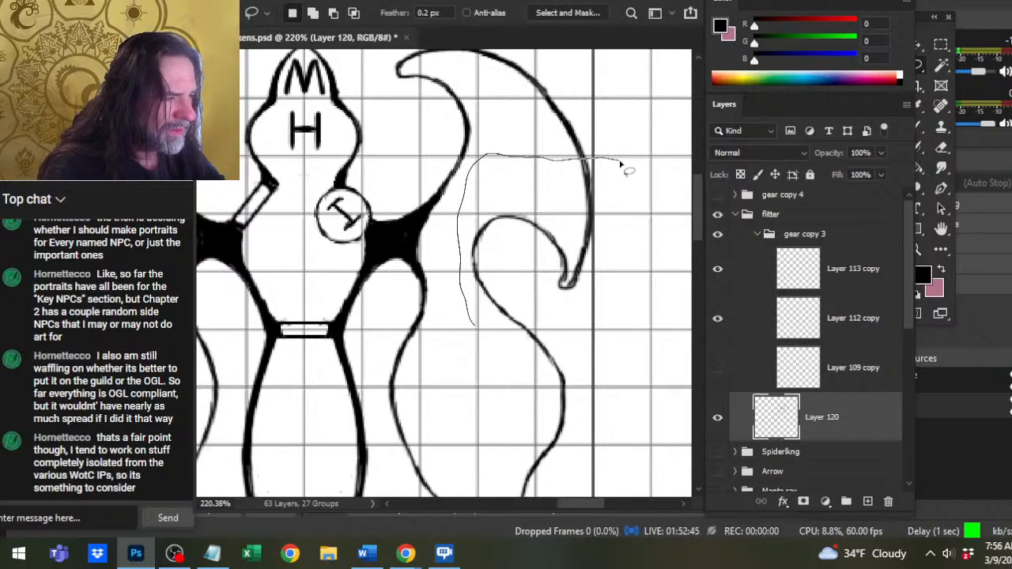
pyautogui.moveTo(588, 328)
pyautogui.mouseDown()
pyautogui.moveTo(638, 285)
pyautogui.moveTo(644, 211)
pyautogui.mouseUp()
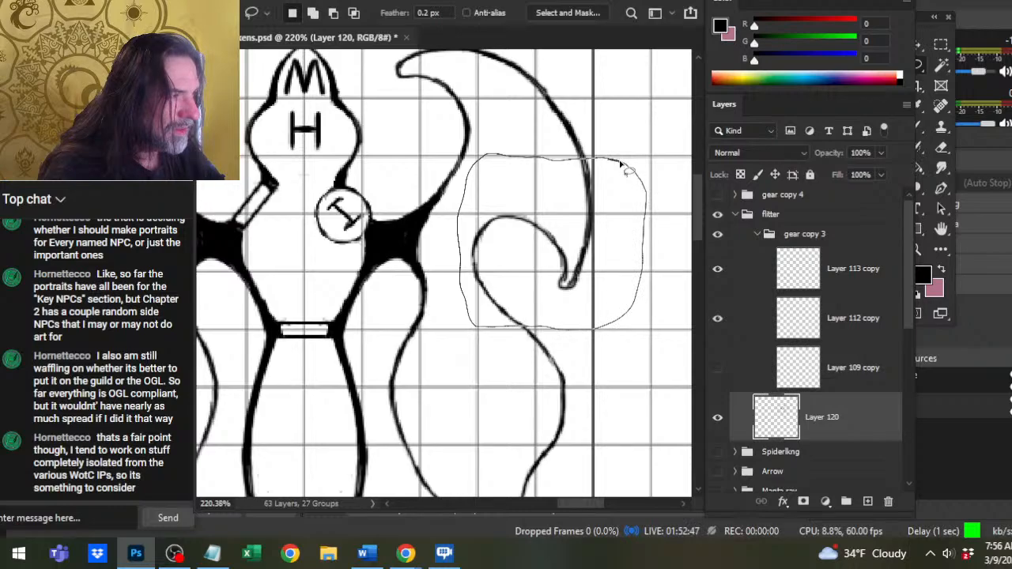
pyautogui.moveTo(623, 166); pyautogui.dragTo(621, 162)
pyautogui.press('Delete')
pyautogui.hotkey('ctrl', 'd')
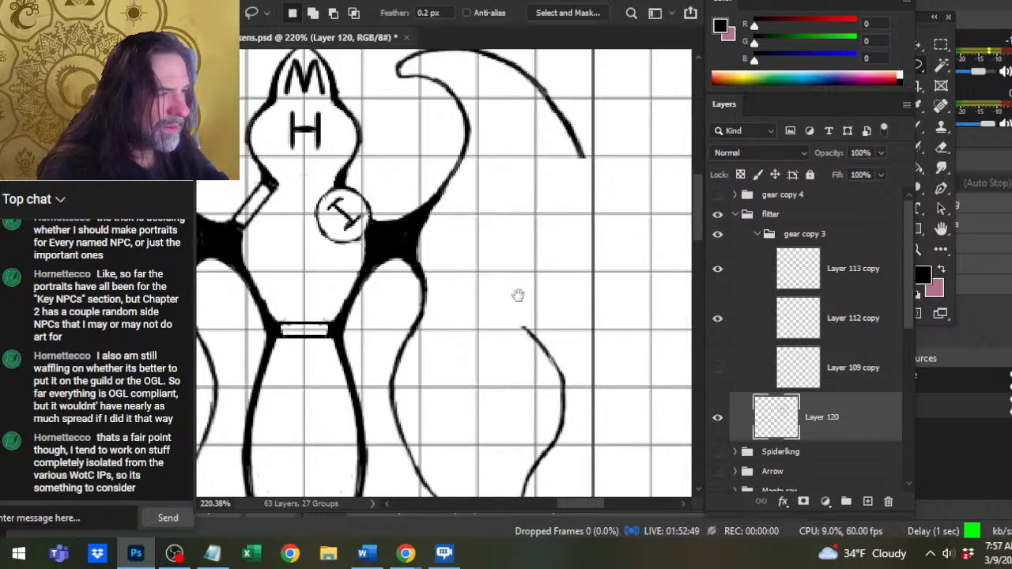
# Lasso the left wing's hook and upper wing tip, copy them to a new layer and flip the copy horizontally.
pyautogui.moveTo(517, 295); pyautogui.dragTo(575, 294)
pyautogui.moveTo(572, 257); pyautogui.dragTo(508, 264)
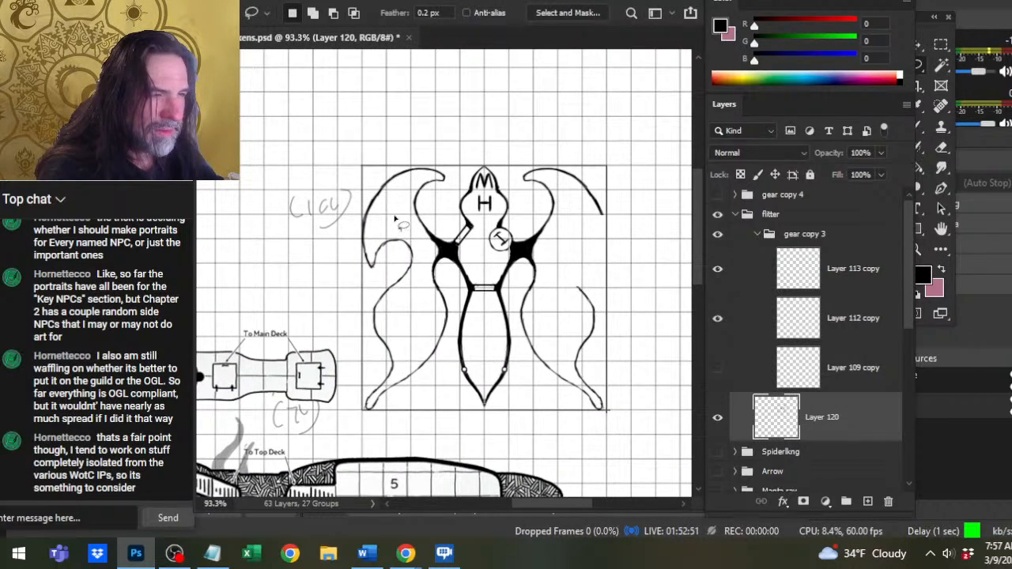
pyautogui.moveTo(365, 215)
pyautogui.mouseDown()
pyautogui.moveTo(346, 280)
pyautogui.moveTo(404, 288)
pyautogui.moveTo(419, 272)
pyautogui.moveTo(421, 245)
pyautogui.moveTo(394, 216)
pyautogui.mouseUp()
pyautogui.hotkey('ctrl', 'j')
pyautogui.rightClick(369, 254)
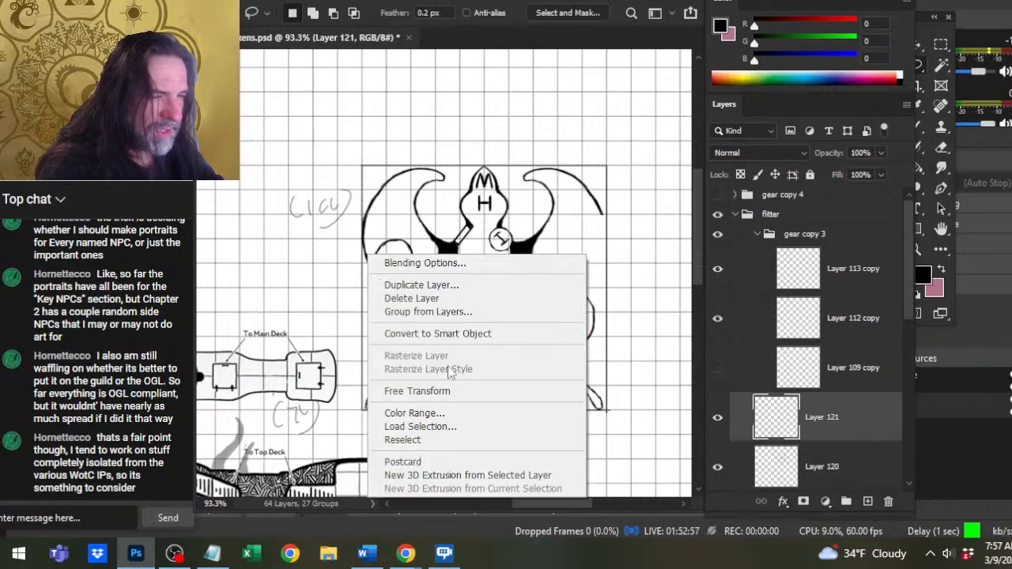
pyautogui.click(464, 391)
pyautogui.rightClick(431, 325)
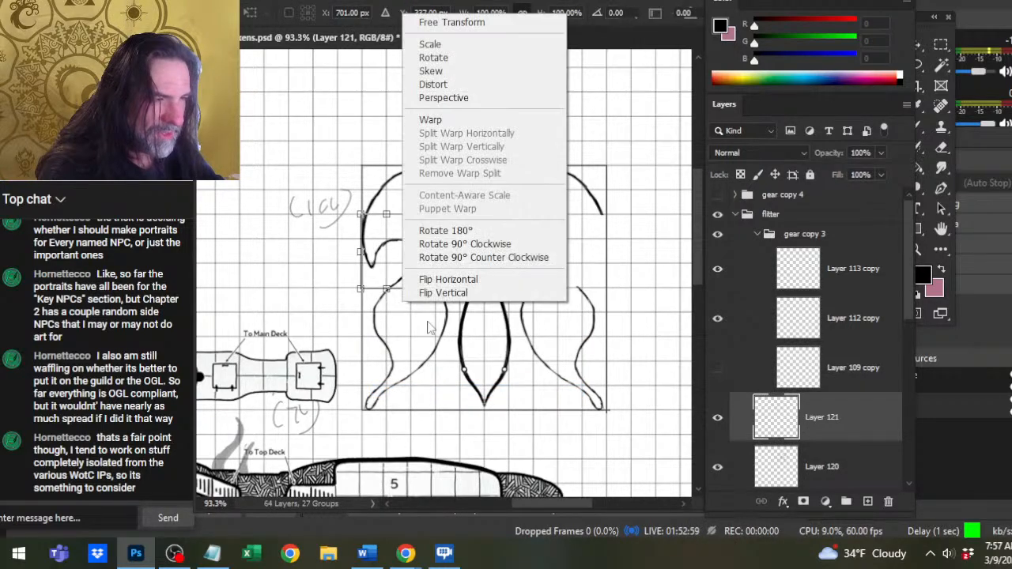
pyautogui.click(478, 292)
pyautogui.press('Return')
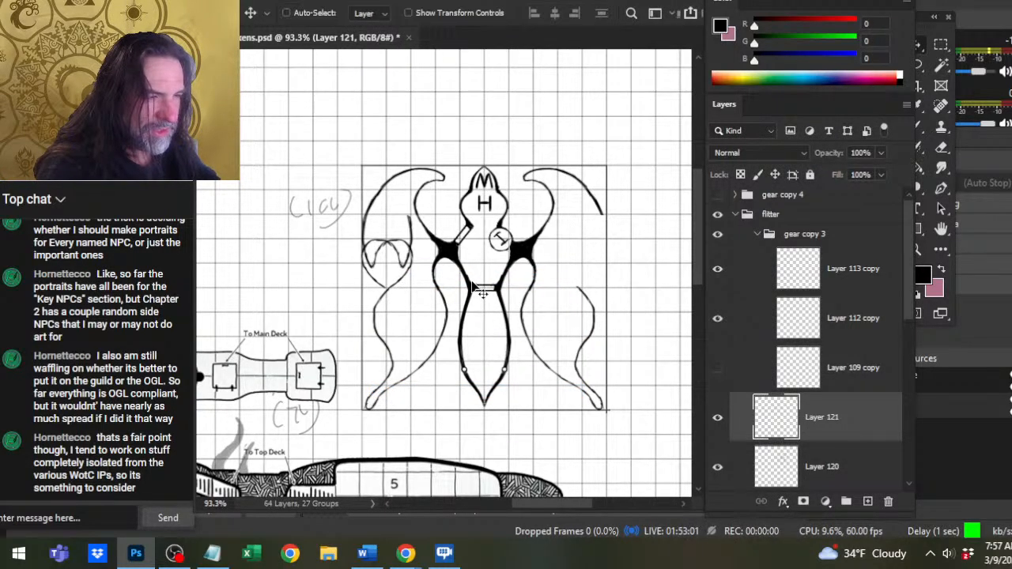
# Move the flipped hook and wing tip horizontally into the gap between the right upper and lower wings.
pyautogui.press('Right')
pyautogui.press('Right')
pyautogui.press('Right')
pyautogui.press('Right')
pyautogui.press('Right')
pyautogui.press('Right')
pyautogui.press('Right')
pyautogui.press('Right')
pyautogui.press('Right')
pyautogui.press('Right')
pyautogui.press('Right')
pyautogui.press('Right')
pyautogui.press('Right')
pyautogui.press('Right')
pyautogui.press('Right')
pyautogui.press('Right')
pyautogui.press('Right')
pyautogui.press('Right')
pyautogui.press('Right')
pyautogui.press('Right')
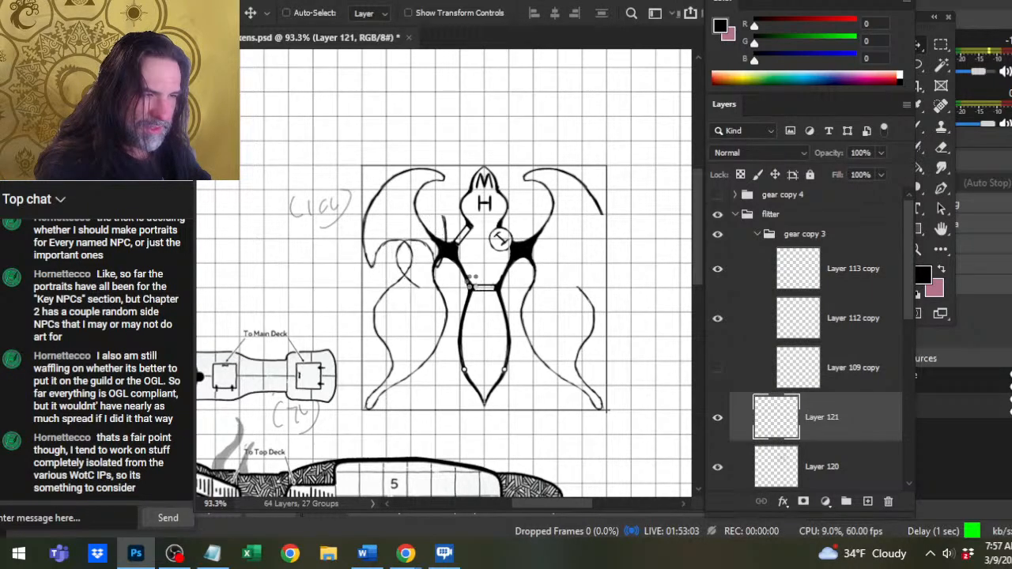
pyautogui.press('Right')
pyautogui.press('Right')
pyautogui.press('Right')
pyautogui.press('Right')
pyautogui.press('Right')
pyautogui.press('Right')
pyautogui.press('Right')
pyautogui.press('Right')
pyautogui.press('Right')
pyautogui.press('Right')
pyautogui.press('Right')
pyautogui.press('Right')
pyautogui.press('Right')
pyautogui.press('Right')
pyautogui.press('Right')
pyautogui.press('Right')
pyautogui.press('Right')
pyautogui.press('Right')
pyautogui.press('Right')
pyautogui.press('Right')
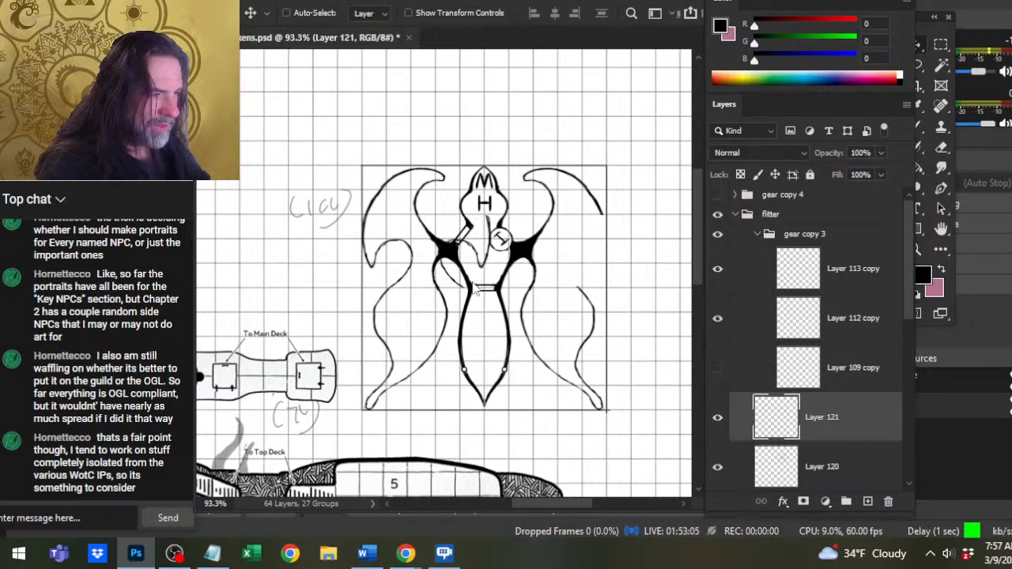
pyautogui.press('Right')
pyautogui.press('Right')
pyautogui.press('Right')
pyautogui.press('Right')
pyautogui.press('Right')
pyautogui.press('Right')
pyautogui.press('Right')
pyautogui.press('Right')
pyautogui.press('Right')
pyautogui.press('Right')
pyautogui.press('Right')
pyautogui.press('Right')
pyautogui.press('Right')
pyautogui.press('Right')
pyautogui.press('Right')
pyautogui.press('Right')
pyautogui.press('Right')
pyautogui.press('Right')
pyautogui.press('Right')
pyautogui.press('Right')
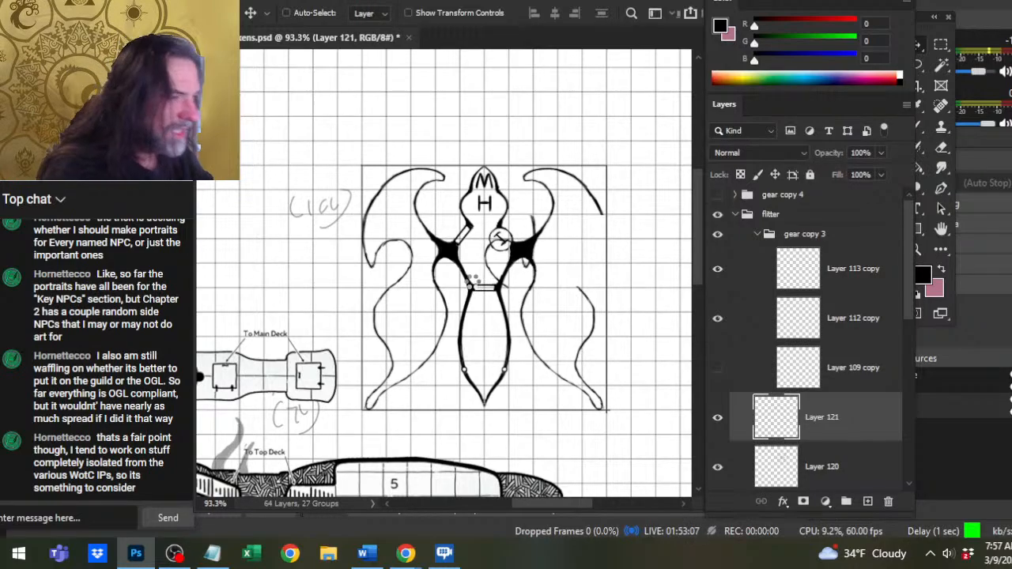
pyautogui.press('Right')
pyautogui.press('Right')
pyautogui.press('Right')
pyautogui.press('Right')
pyautogui.press('Right')
pyautogui.press('Right')
pyautogui.press('Right')
pyautogui.press('Right')
pyautogui.press('Right')
pyautogui.press('Right')
pyautogui.press('Right')
pyautogui.press('Right')
pyautogui.press('Right')
pyautogui.press('Right')
pyautogui.press('Right')
pyautogui.press('Right')
pyautogui.press('Right')
pyautogui.press('Right')
pyautogui.press('Right')
pyautogui.press('Right')
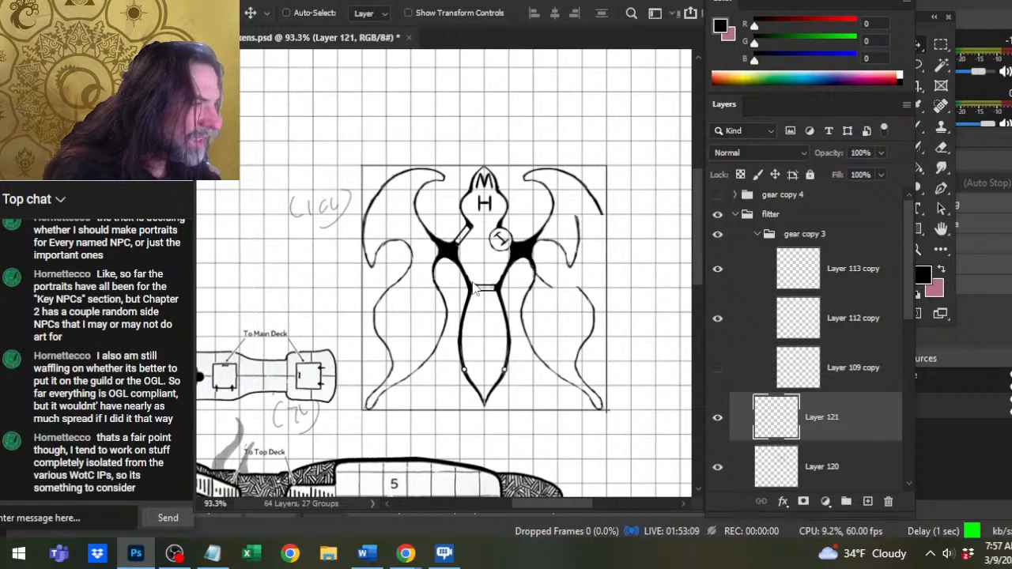
pyautogui.press('Right')
pyautogui.press('Right')
pyautogui.press('Right')
pyautogui.press('Right')
pyautogui.press('Right')
pyautogui.press('Right')
pyautogui.press('Right')
pyautogui.press('Right')
pyautogui.press('Right')
pyautogui.press('Right')
pyautogui.press('Right')
pyautogui.press('Right')
pyautogui.press('Right')
pyautogui.press('Right')
pyautogui.press('Right')
pyautogui.press('Right')
pyautogui.press('Right')
pyautogui.press('Right')
pyautogui.press('Right')
pyautogui.press('Right')
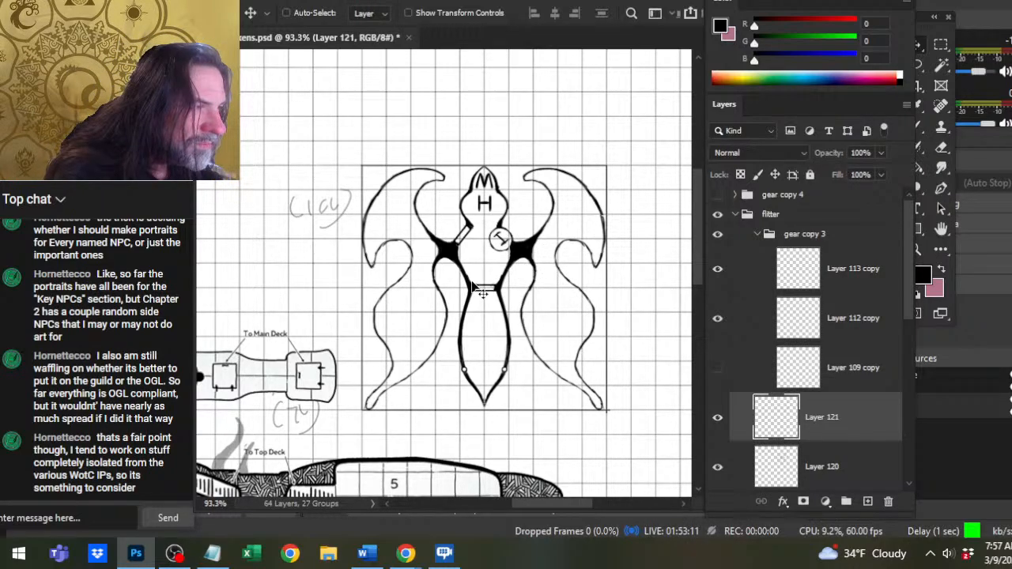
pyautogui.press('Right')
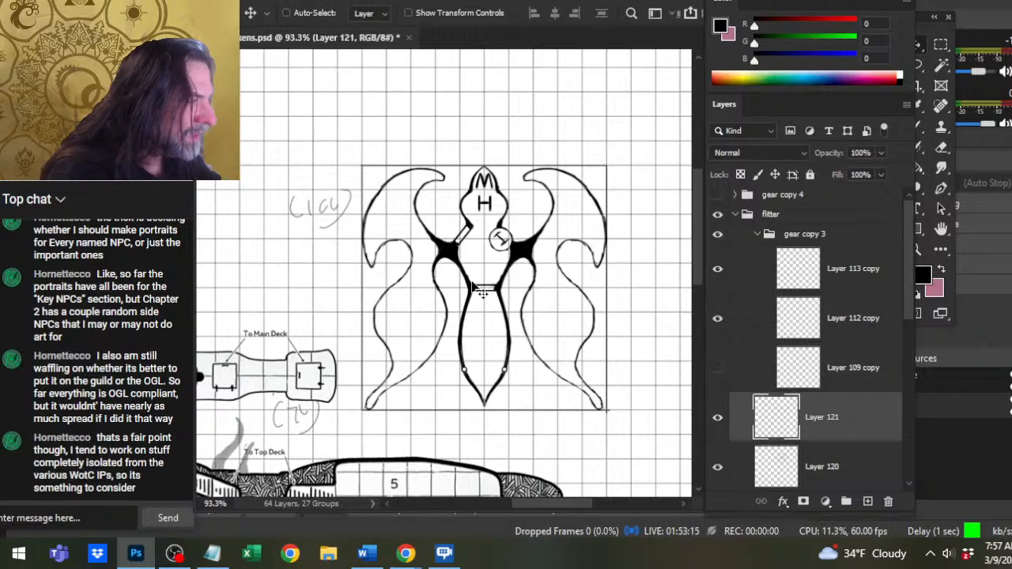
# Check the right wing's joins up close and merge the hook copy on Layer 121 down into Layer 120.
pyautogui.press('z')
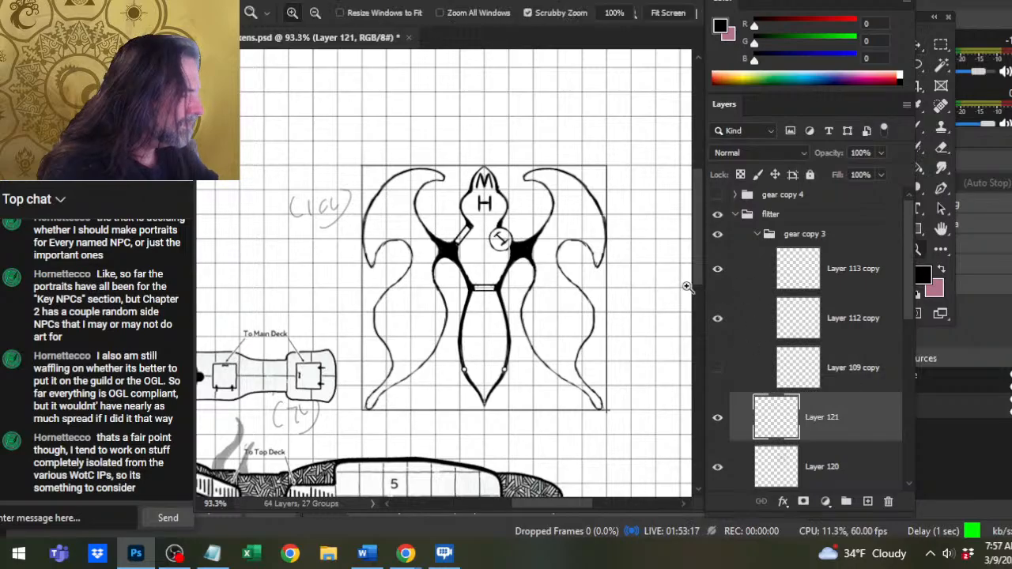
pyautogui.moveTo(589, 217); pyautogui.dragTo(624, 232)
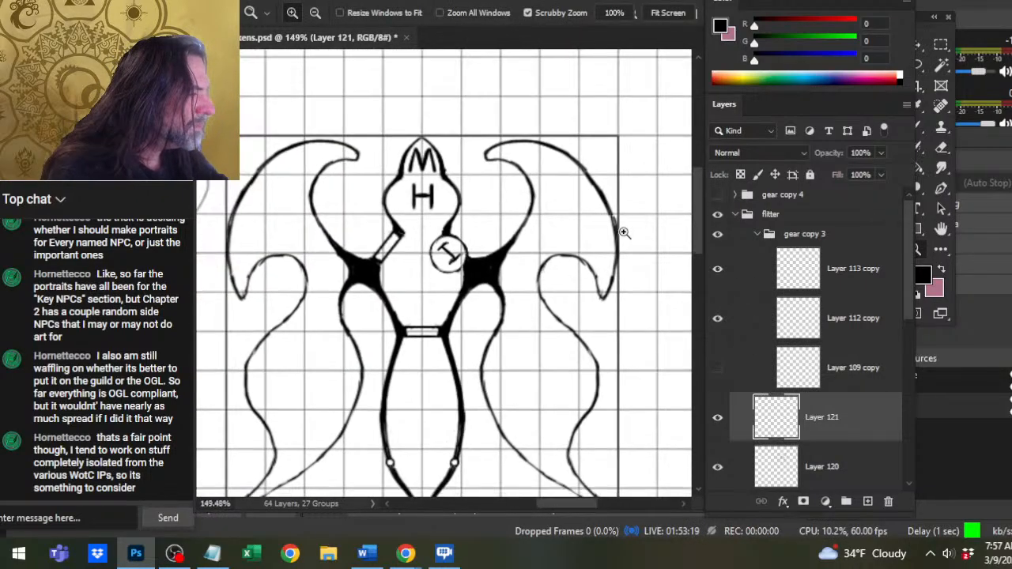
pyautogui.rightClick(828, 403)
pyautogui.click(877, 430)
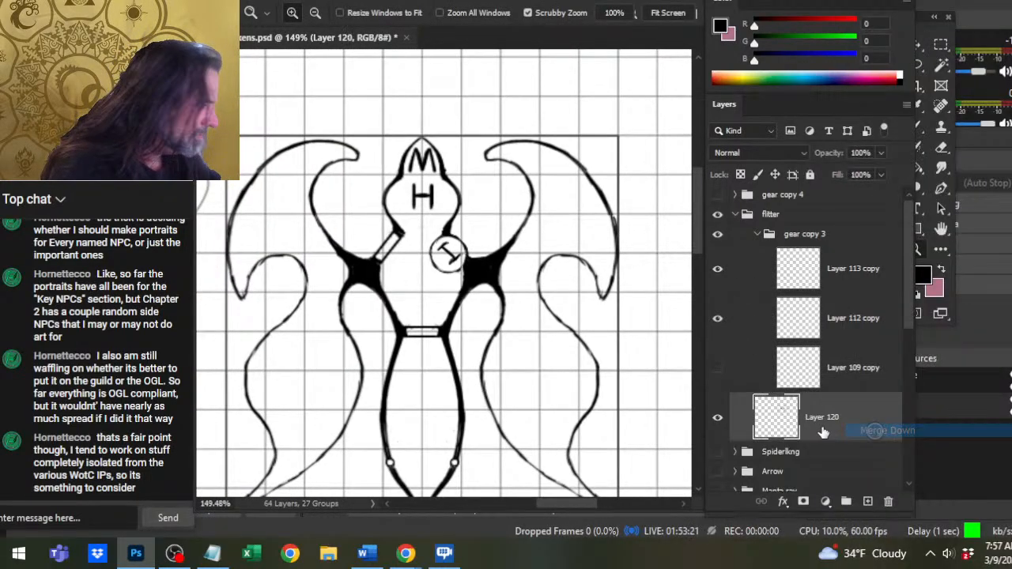
# Collapse the finished top-level flitter group and hide it.
pyautogui.moveTo(560, 331); pyautogui.dragTo(514, 378)
pyautogui.moveTo(502, 222); pyautogui.dragTo(571, 249)
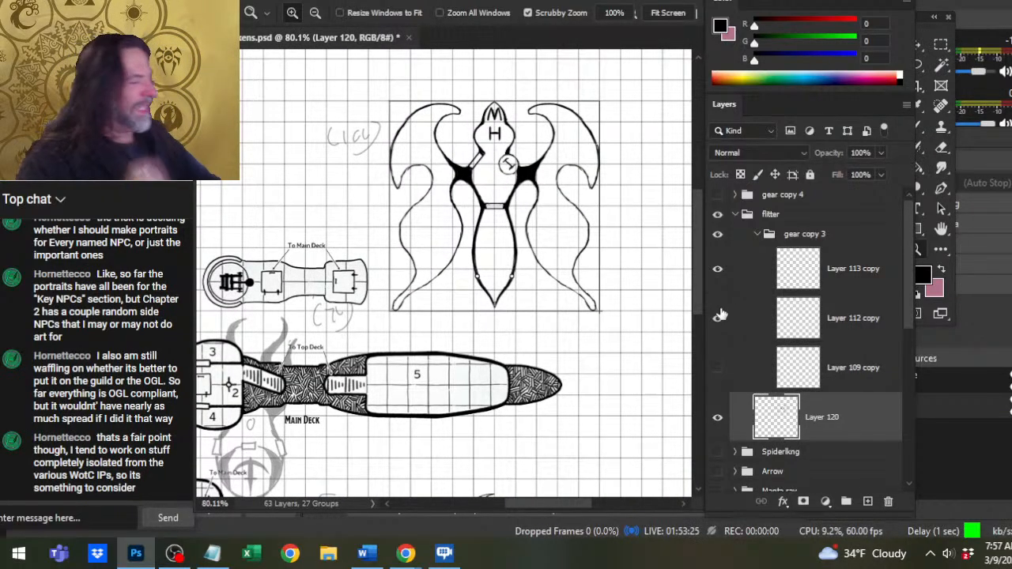
pyautogui.click(735, 214)
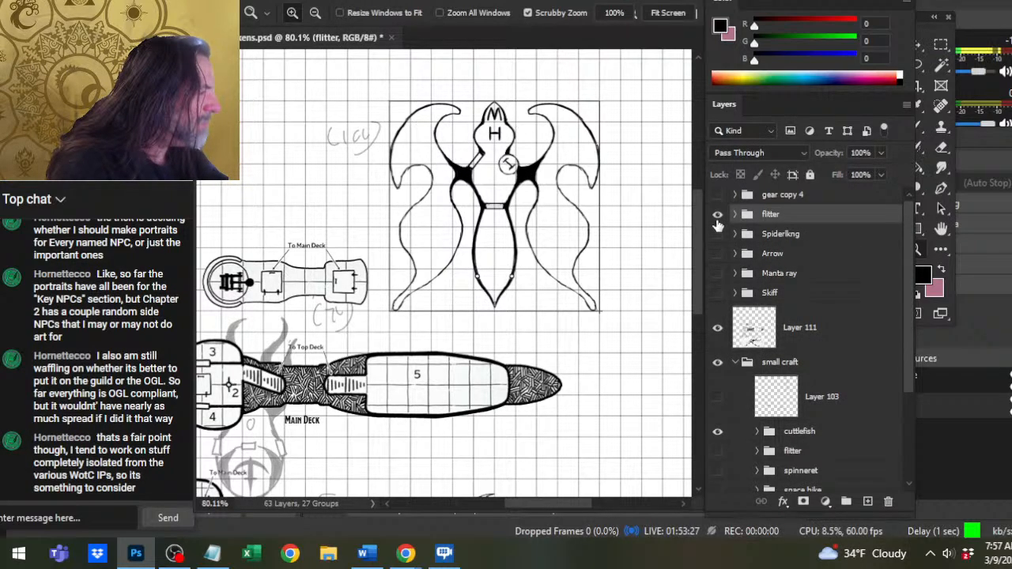
pyautogui.click(717, 214)
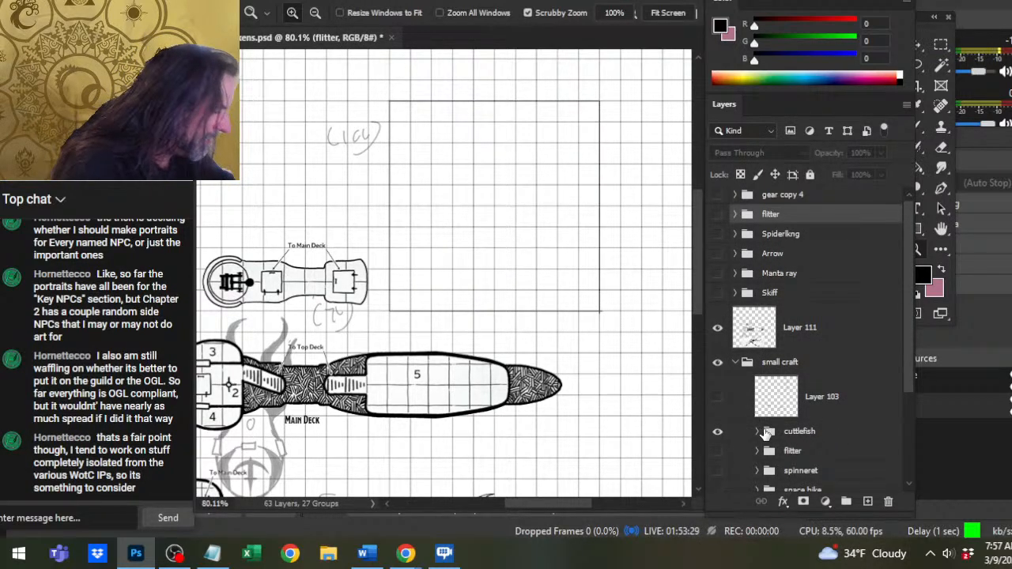
# Move the cuttlefish group's sketch into the empty square frame beside the top deck and save the document.
pyautogui.click(764, 435)
pyautogui.moveTo(578, 348); pyautogui.dragTo(488, 333)
pyautogui.press('v')
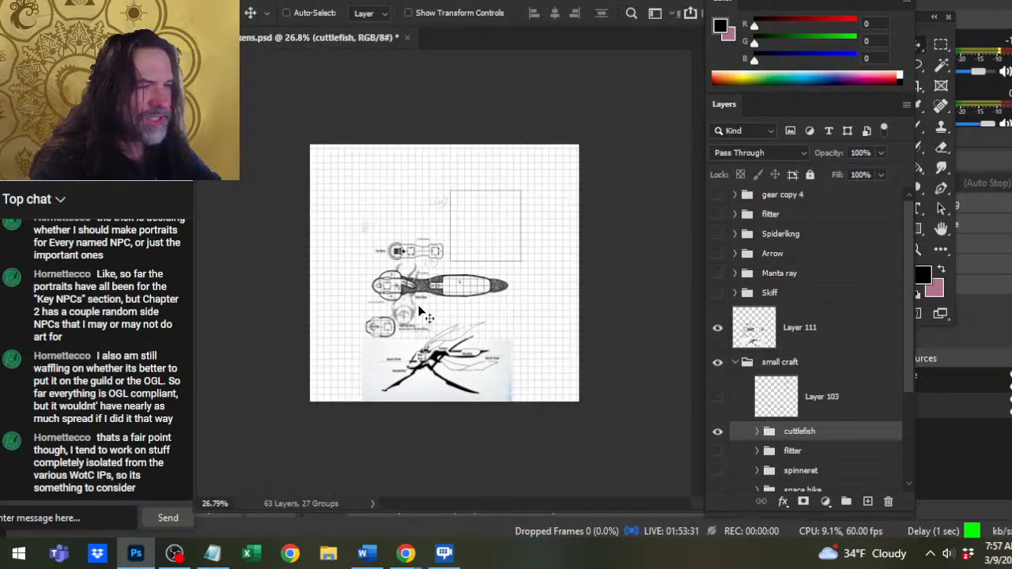
pyautogui.moveTo(423, 312)
pyautogui.mouseDown()
pyautogui.moveTo(546, 323)
pyautogui.moveTo(447, 259)
pyautogui.moveTo(448, 346)
pyautogui.moveTo(508, 263)
pyautogui.moveTo(538, 328)
pyautogui.moveTo(526, 304)
pyautogui.mouseUp()
pyautogui.press('z')
pyautogui.moveTo(486, 237); pyautogui.dragTo(562, 243)
pyautogui.moveTo(562, 327); pyautogui.dragTo(562, 309)
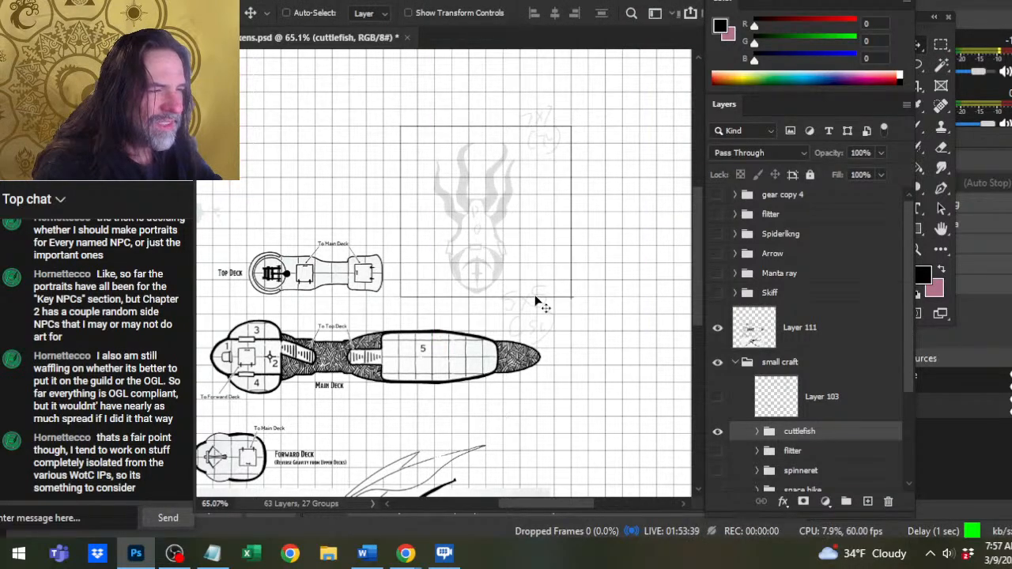
pyautogui.hotkey('ctrl', 'space')
pyautogui.moveTo(504, 265)
pyautogui.mouseDown()
pyautogui.moveTo(540, 276)
pyautogui.moveTo(540, 259)
pyautogui.moveTo(532, 262)
pyautogui.mouseUp()
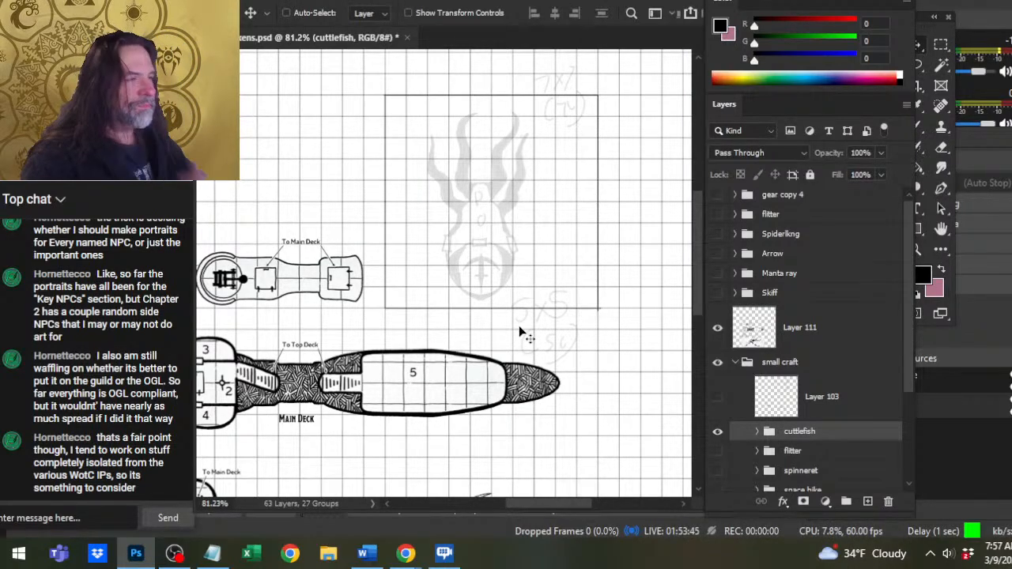
pyautogui.hotkey('ctrl', 's')
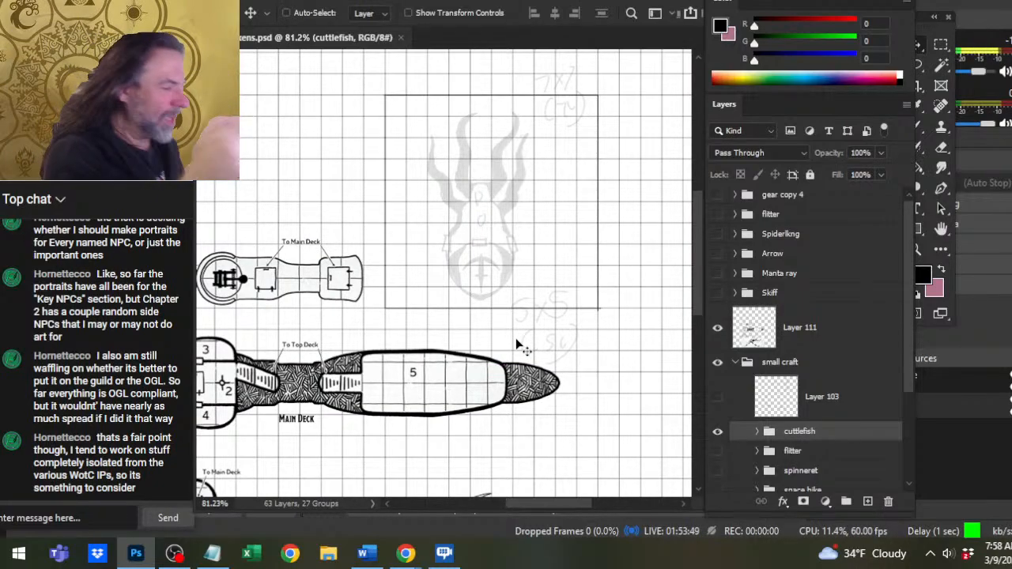
# Set the small craft group's opacity to 41% and reselect the cuttlefish group.
pyautogui.click(879, 152)
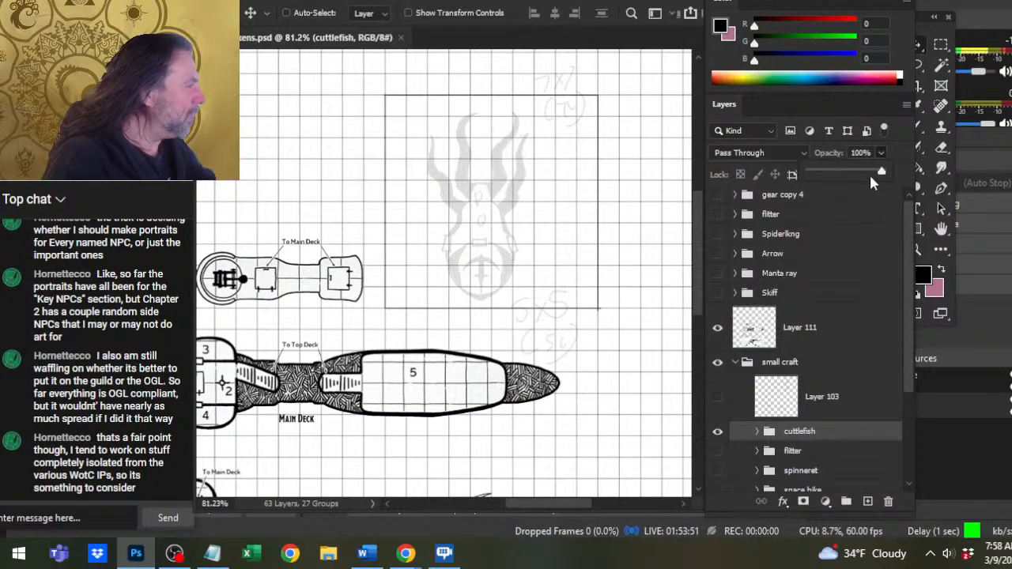
pyautogui.moveTo(882, 172); pyautogui.dragTo(920, 181)
pyautogui.click(827, 370)
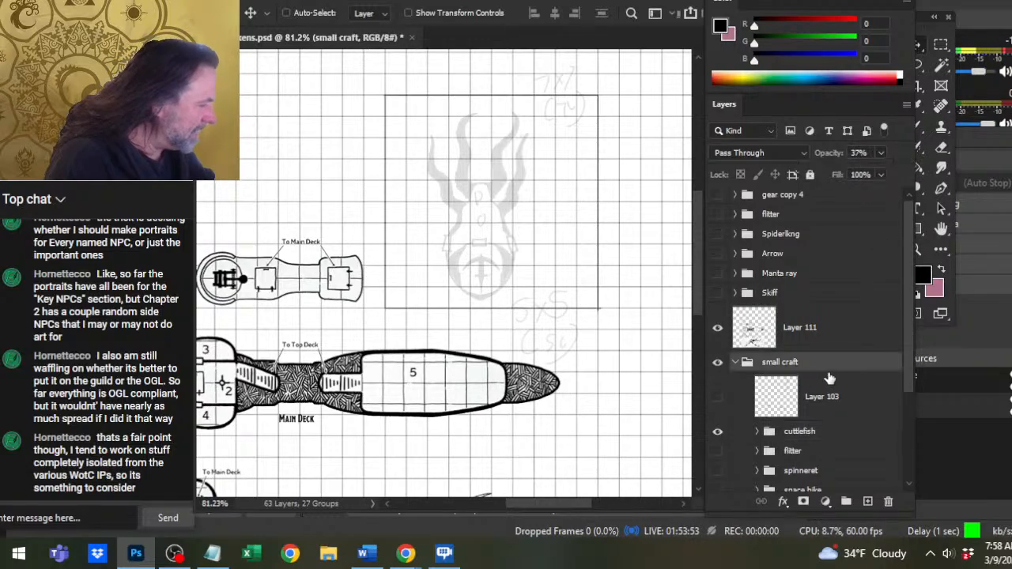
pyautogui.click(880, 153)
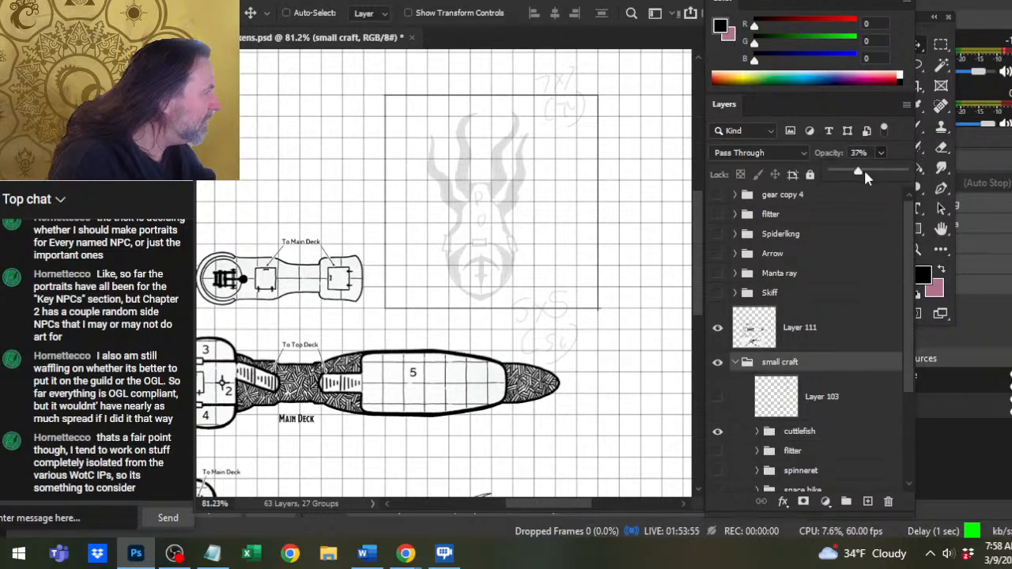
pyautogui.click(863, 173)
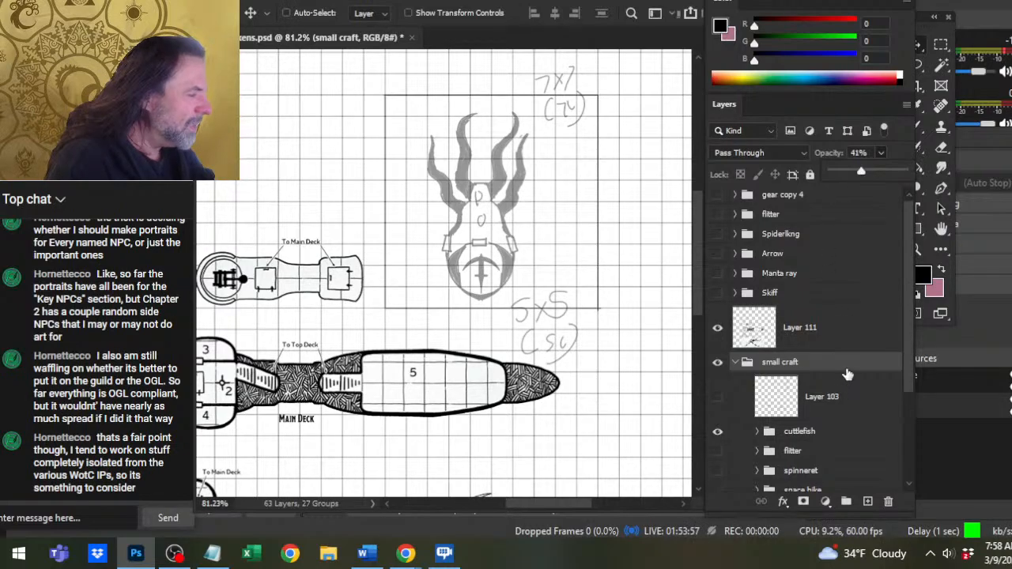
pyautogui.click(818, 437)
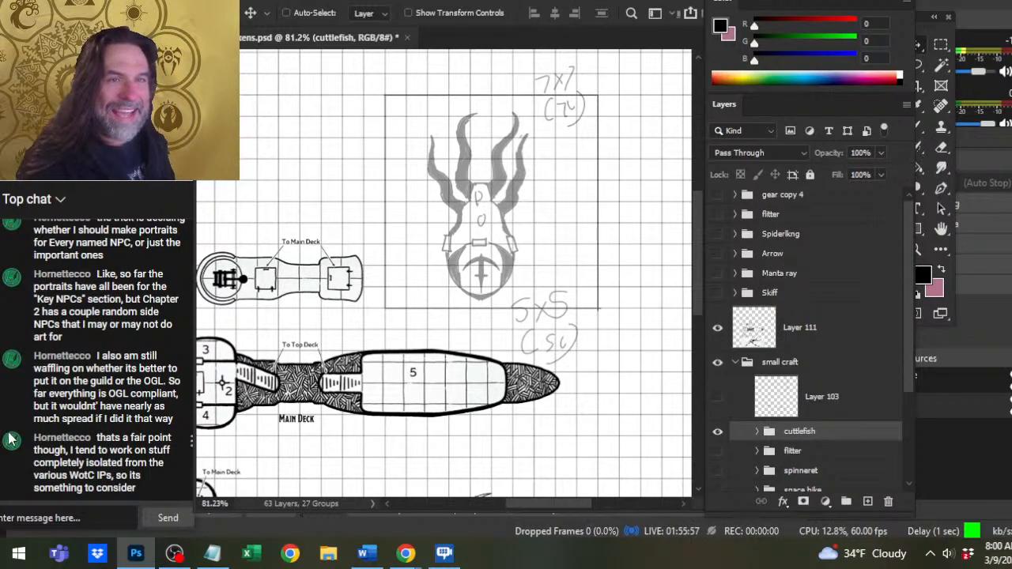
# Save the document and switch to OBS.
pyautogui.hotkey('ctrl', 's')
pyautogui.hotkey('alt', 'Tab')
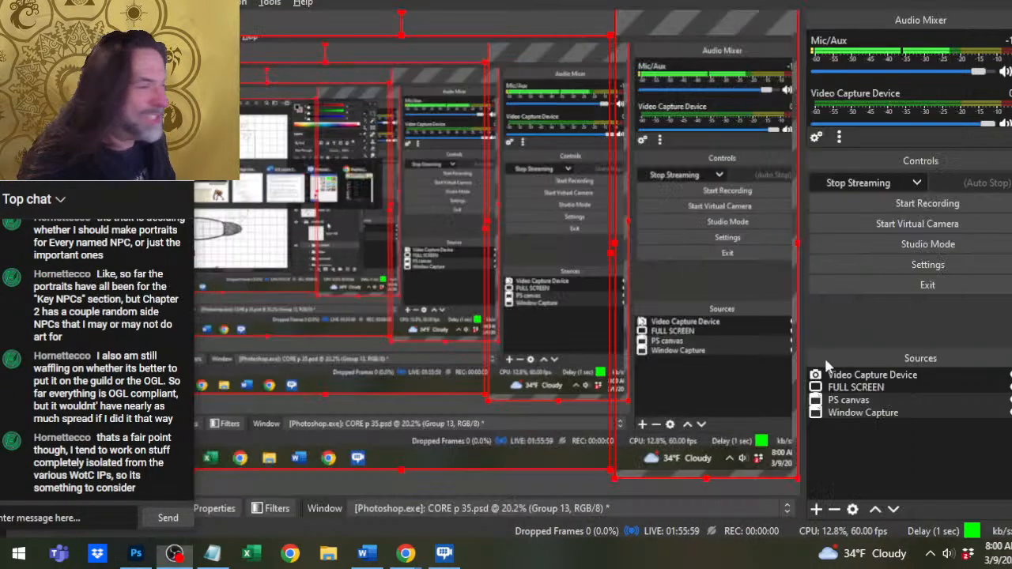